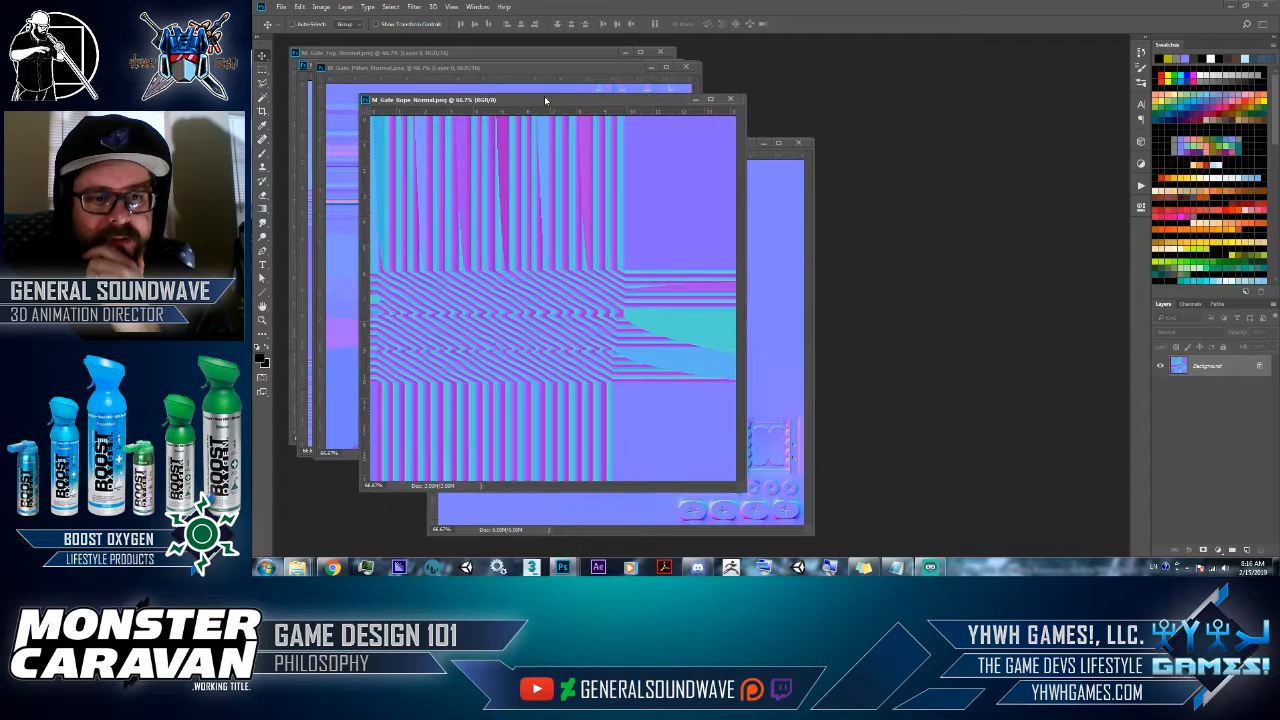
- Move the rope normal map window aside and bring the M_Gate_Pillars_Normal.png window to the front
{"action": "left_click_drag", "start_coordinate": [546, 92], "coordinate": [568, 114]}
{"action": "left_click_drag", "start_coordinate": [508, 69], "coordinate": [535, 92]}
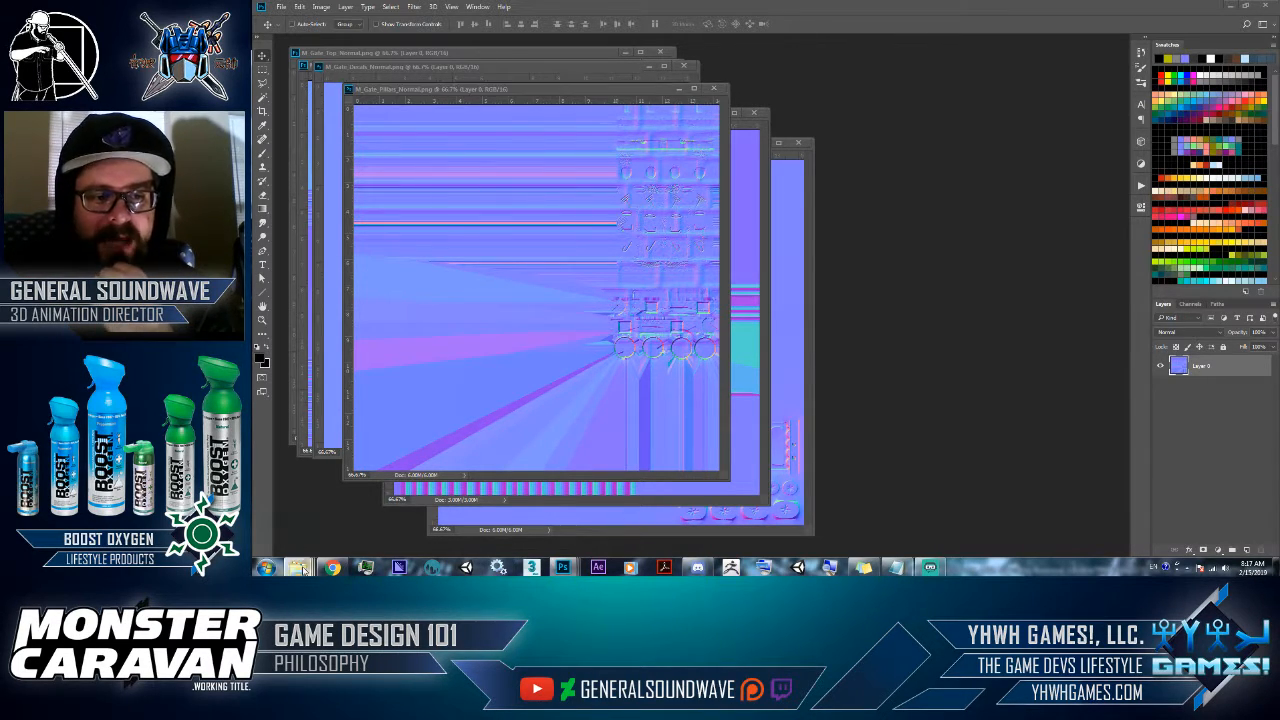
- Switch to the M_Gate_Maps folder in File Explorer and list its files with details and a wider name column
{"action": "mouse_move", "coordinate": [297, 567]}
{"action": "left_click", "coordinate": [560, 512]}
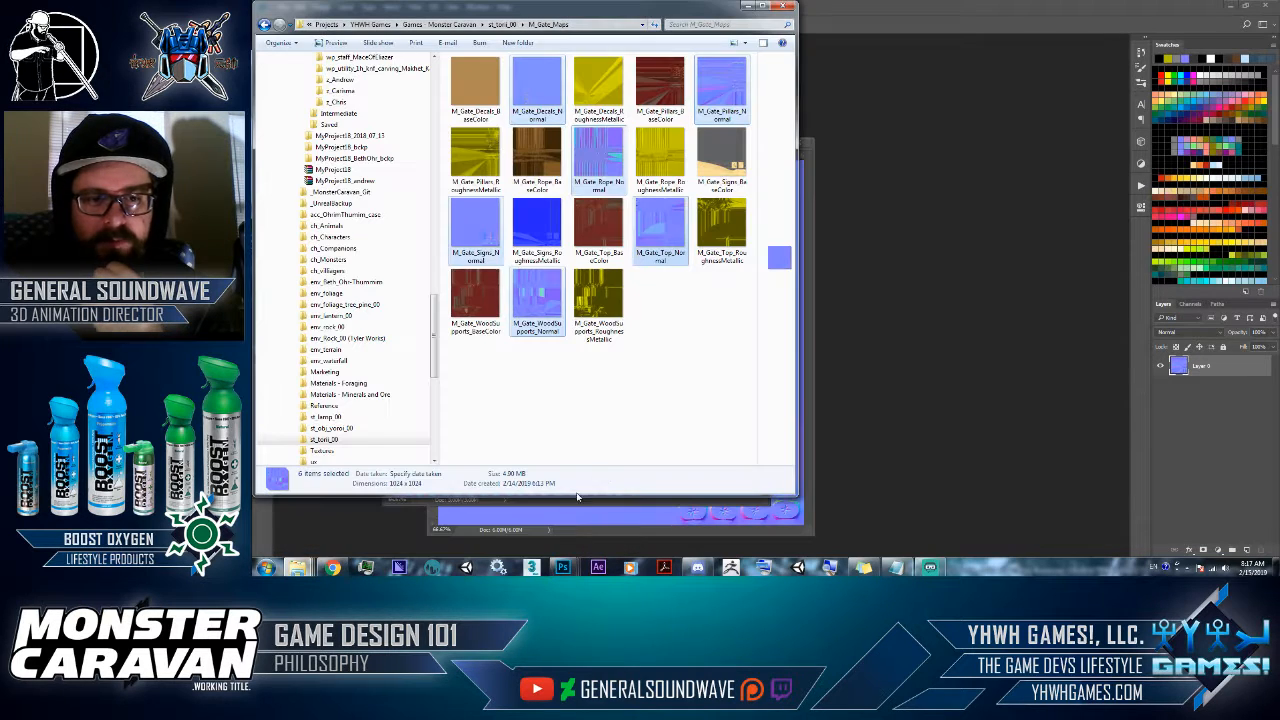
{"action": "left_click", "coordinate": [745, 43]}
{"action": "left_click", "coordinate": [776, 111]}
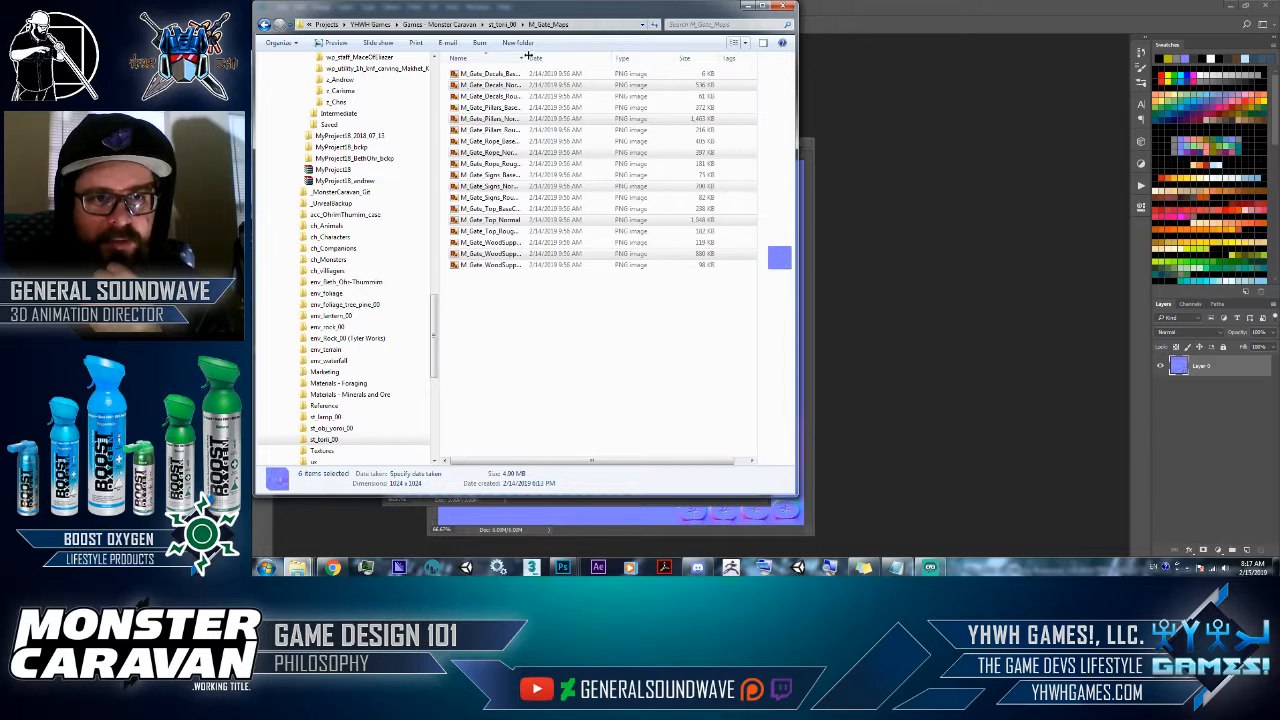
{"action": "left_click_drag", "start_coordinate": [528, 57], "coordinate": [617, 61]}
{"action": "left_click_drag", "start_coordinate": [594, 371], "coordinate": [480, 73]}
{"action": "left_click", "coordinate": [452, 165]}
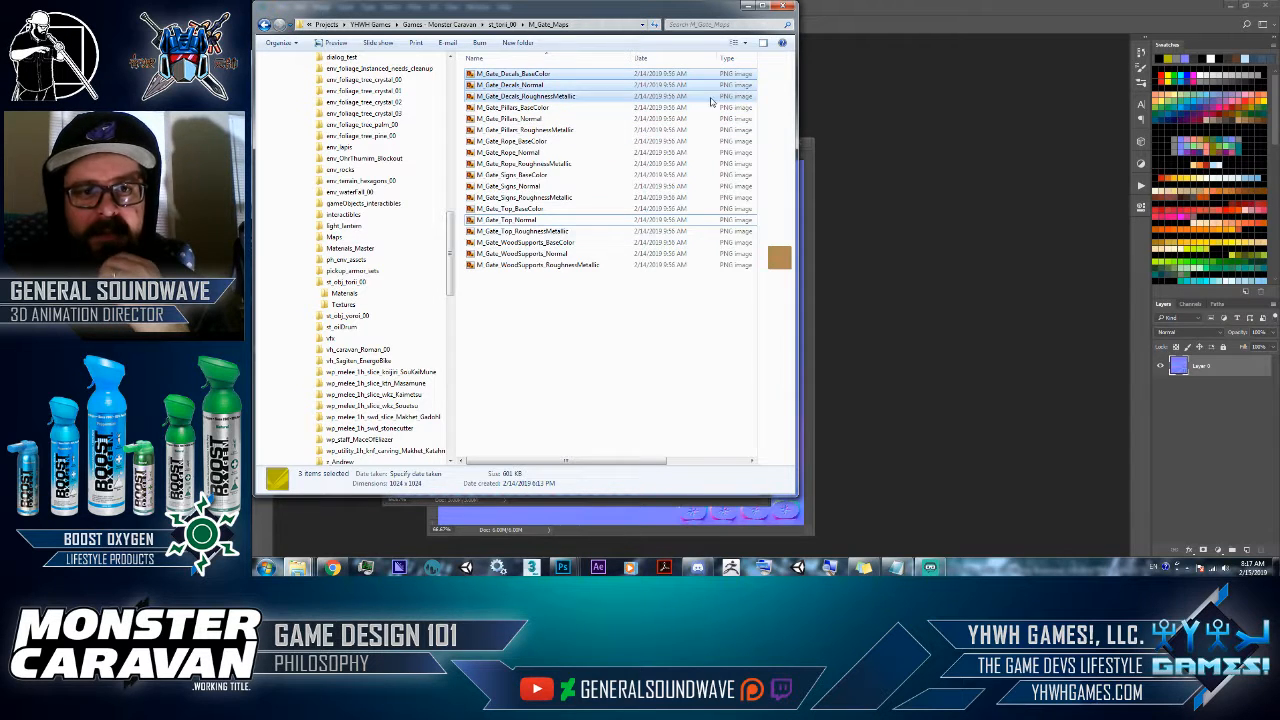
- Restore the large thumbnail view of the texture files and return to Photoshop
{"action": "left_click", "coordinate": [745, 42]}
{"action": "left_click", "coordinate": [790, 38]}
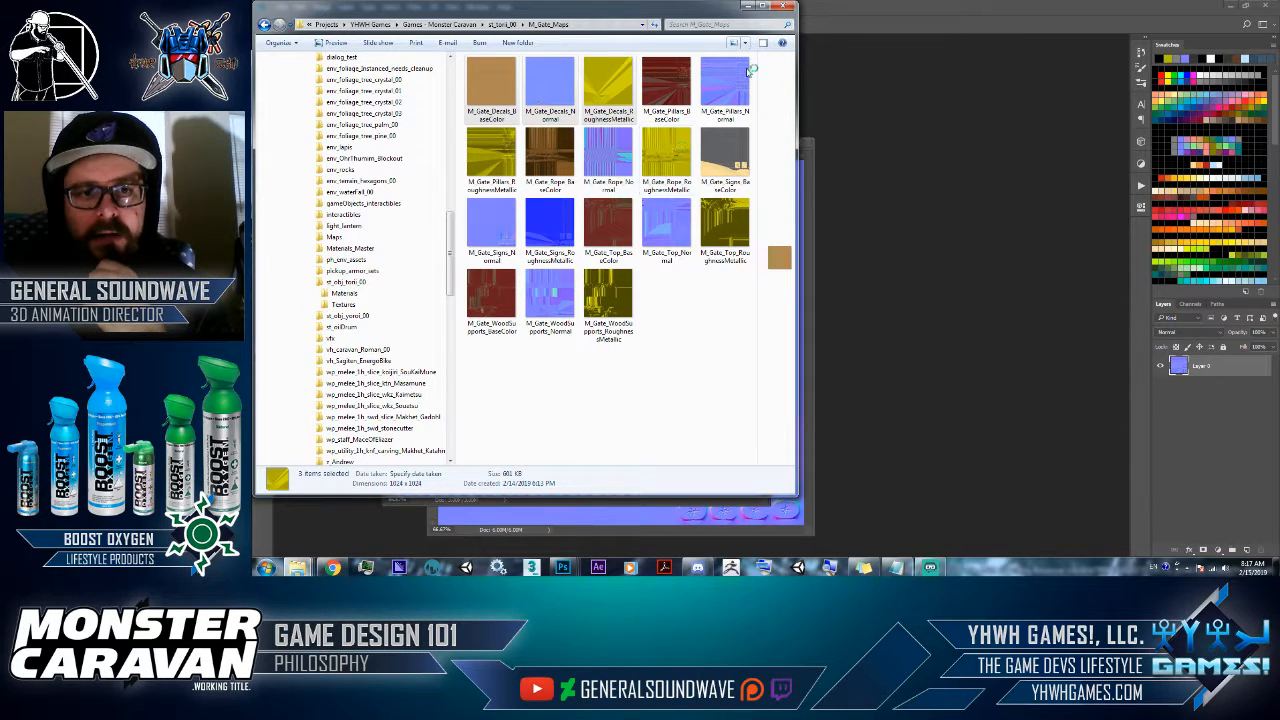
{"action": "left_click", "coordinate": [847, 17]}
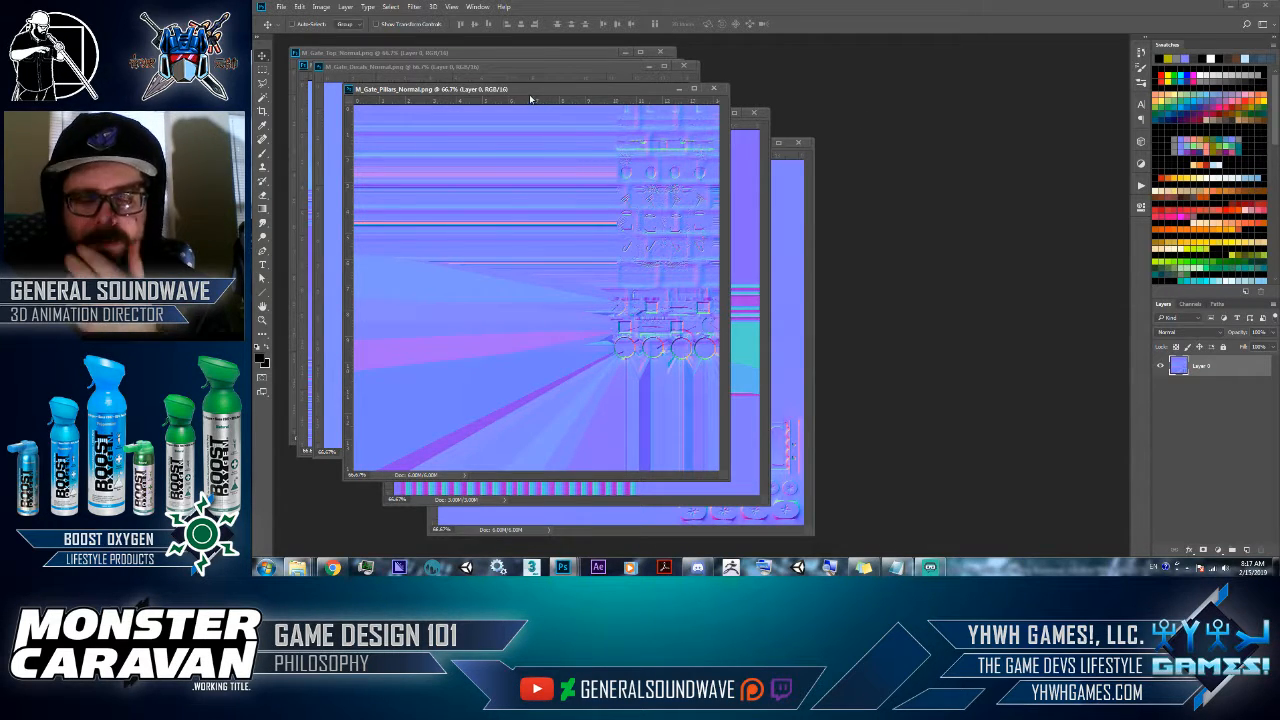
- Move the pillars normal map clear of the rope map and examine its square and circular carvings up close
{"action": "left_click_drag", "start_coordinate": [543, 97], "coordinate": [898, 96]}
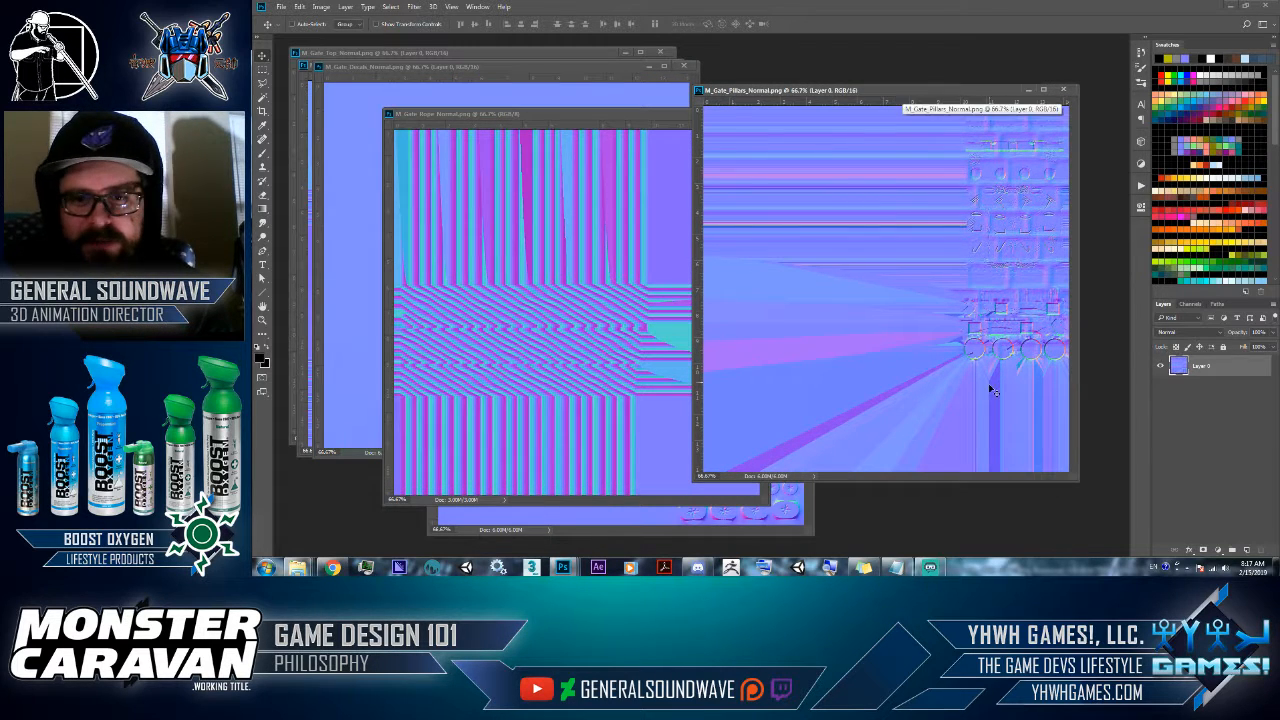
{"action": "left_click", "coordinate": [957, 377]}
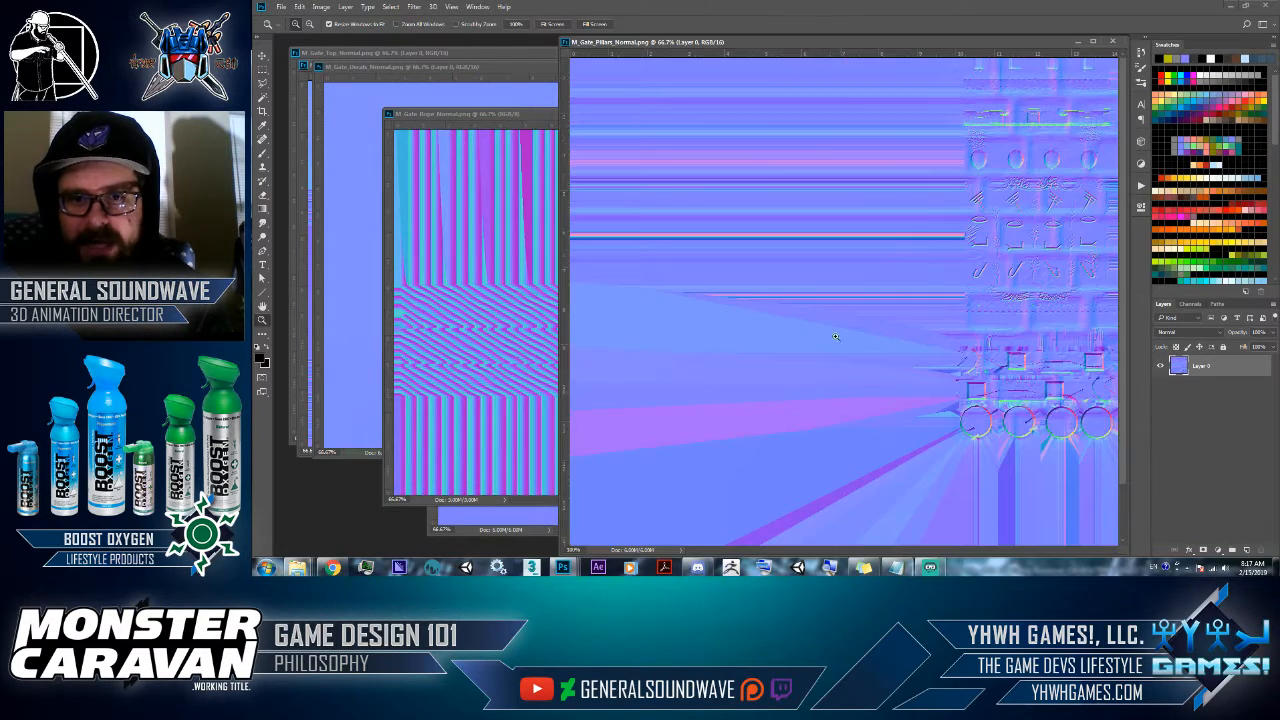
{"action": "left_click_drag", "start_coordinate": [938, 412], "coordinate": [1083, 60]}
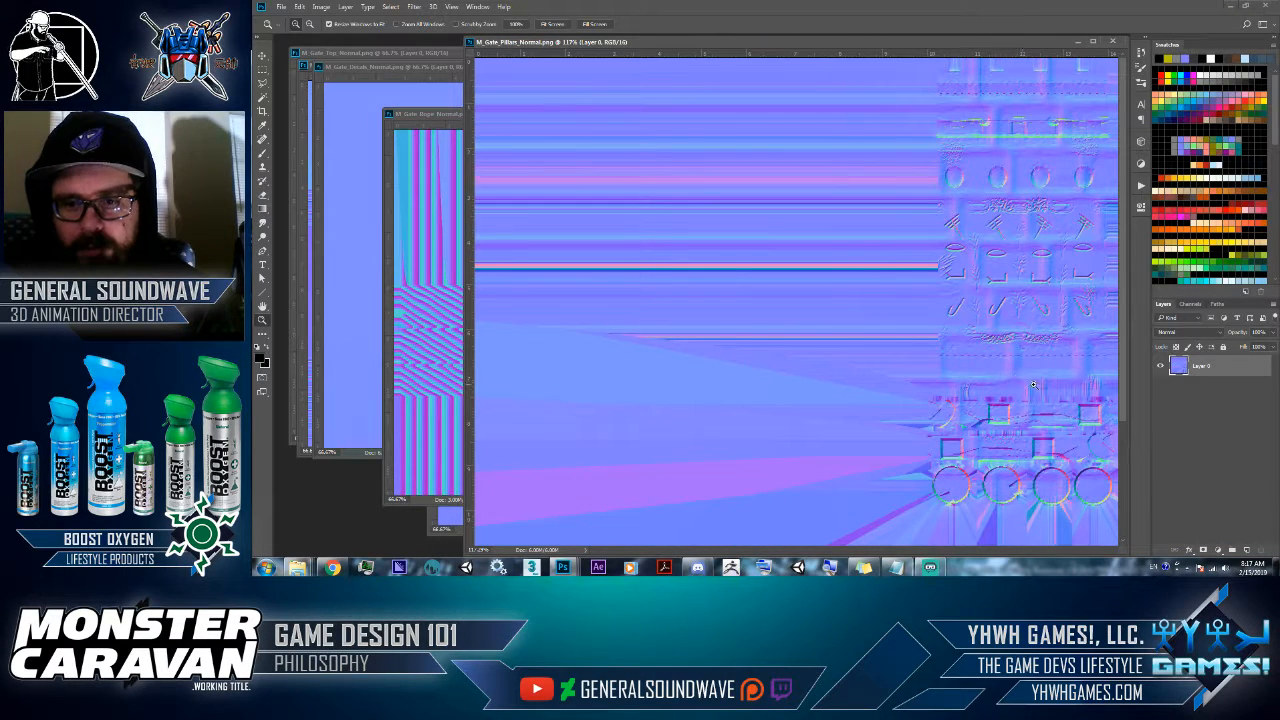
{"action": "left_click_drag", "start_coordinate": [920, 513], "coordinate": [1126, 377]}
{"action": "right_click", "coordinate": [739, 334]}
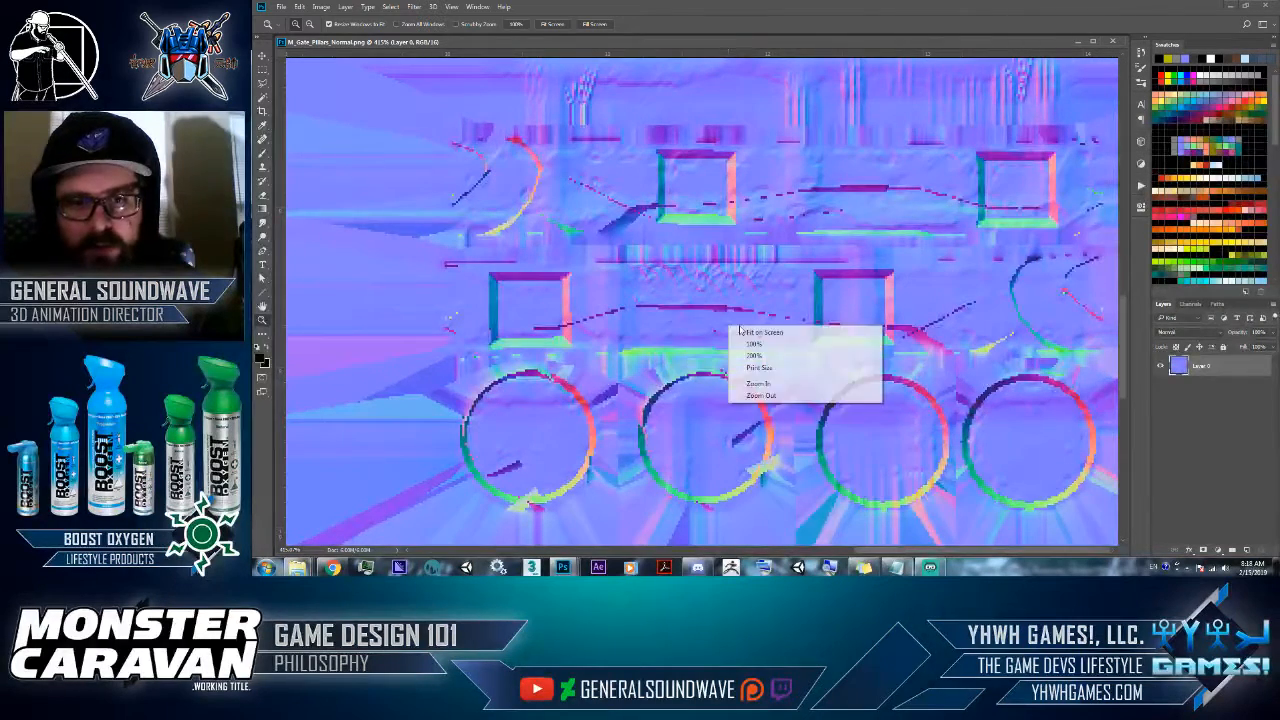
{"action": "left_click", "coordinate": [747, 330]}
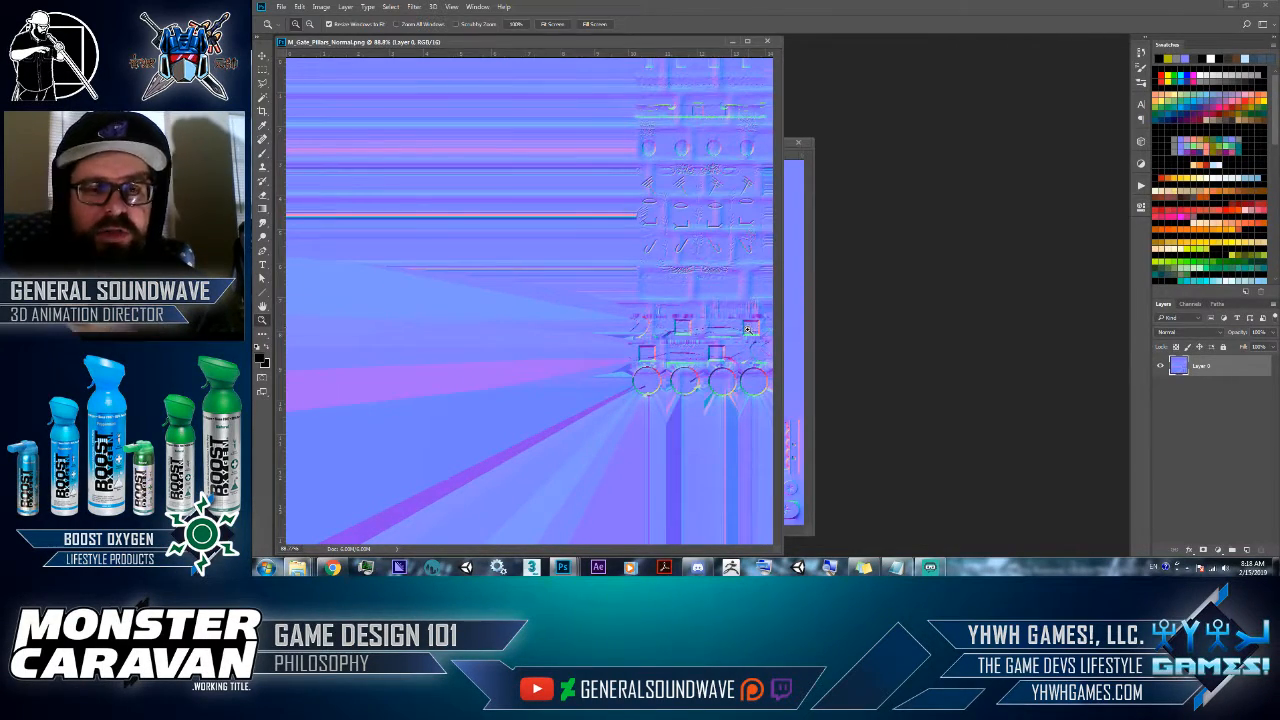
{"action": "mouse_move", "coordinate": [333, 568]}
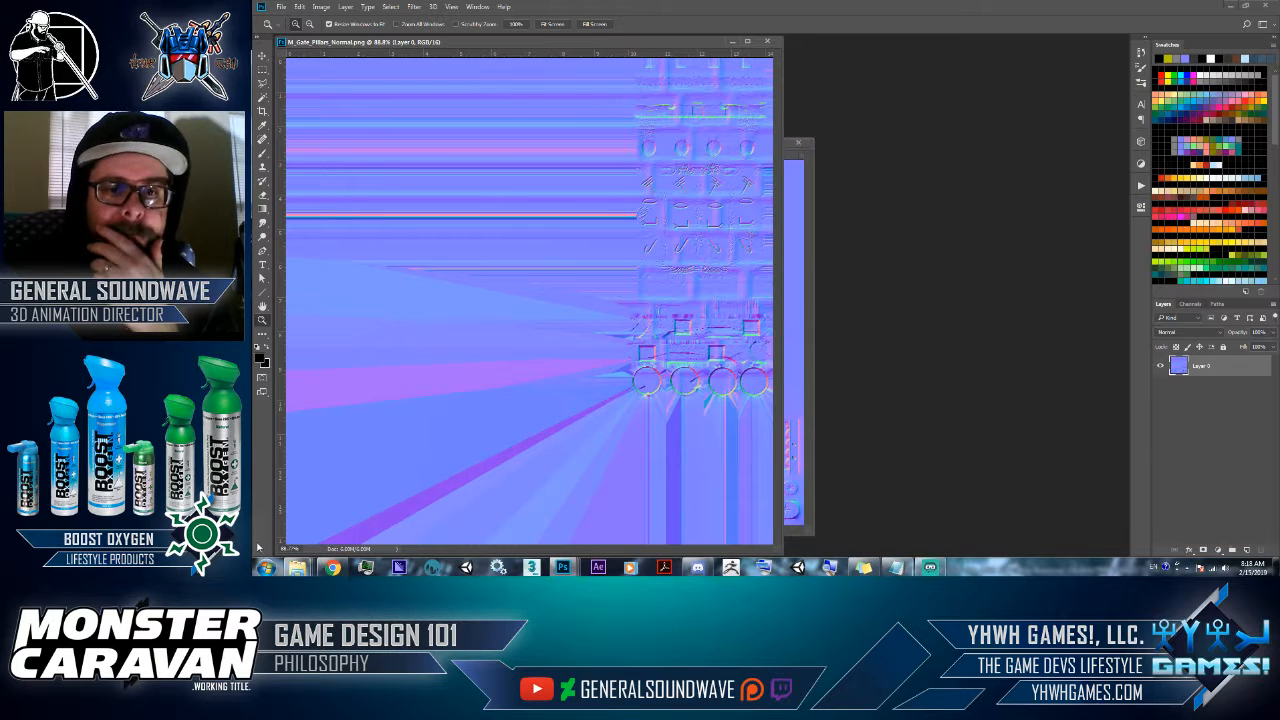
- Examine at pixel level where the horizontal stripes meet the pillar carvings, finishing with the whole map fitted on screen
{"action": "left_click", "coordinate": [263, 57]}
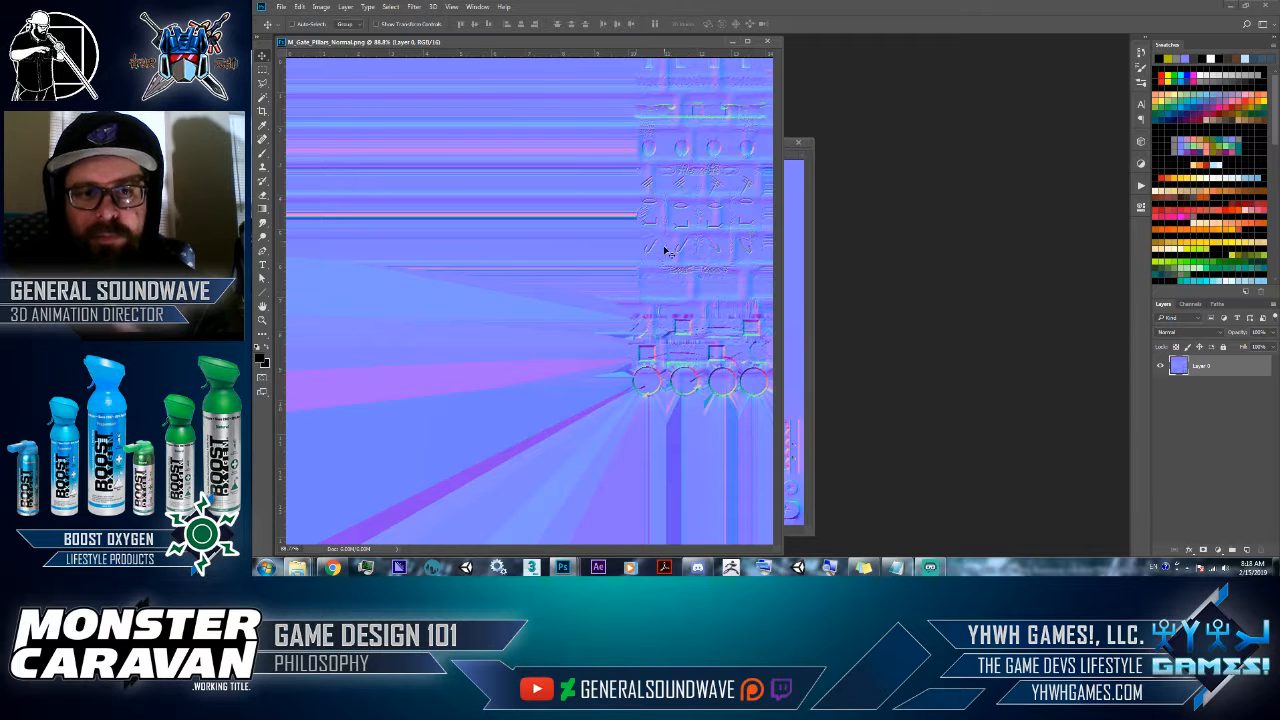
{"action": "key", "text": "z"}
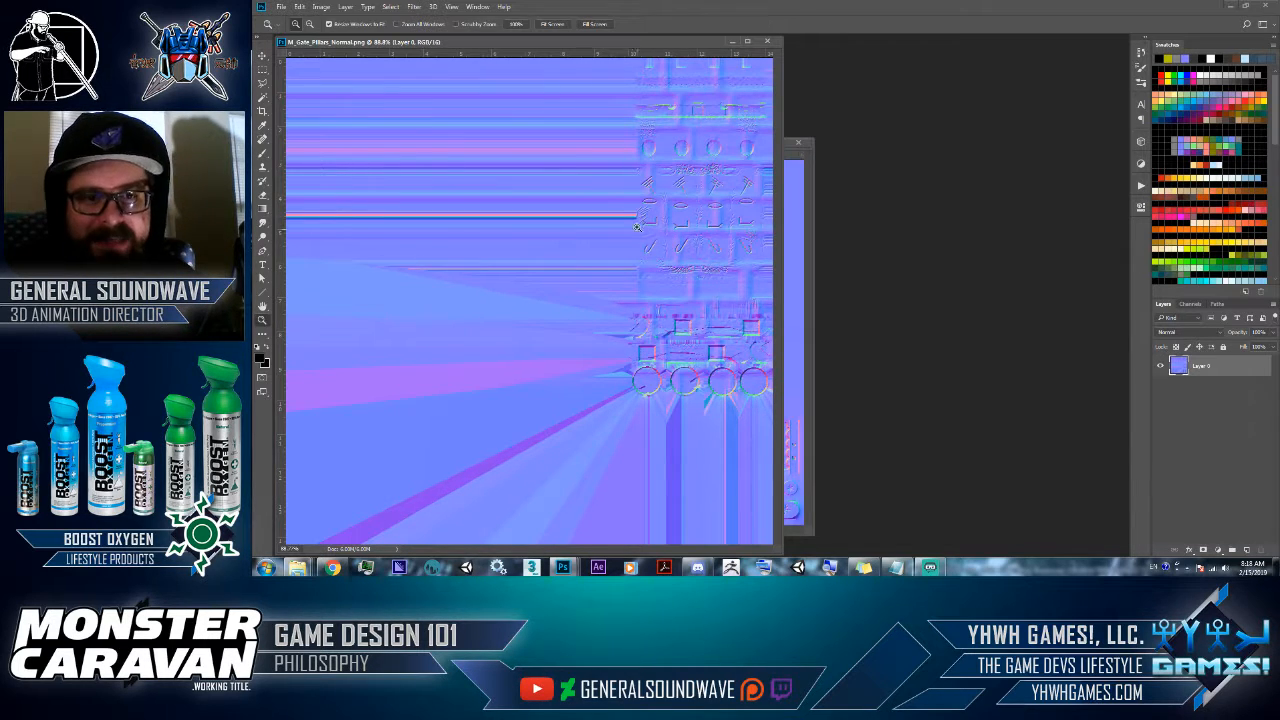
{"action": "left_click_drag", "start_coordinate": [630, 237], "coordinate": [647, 207]}
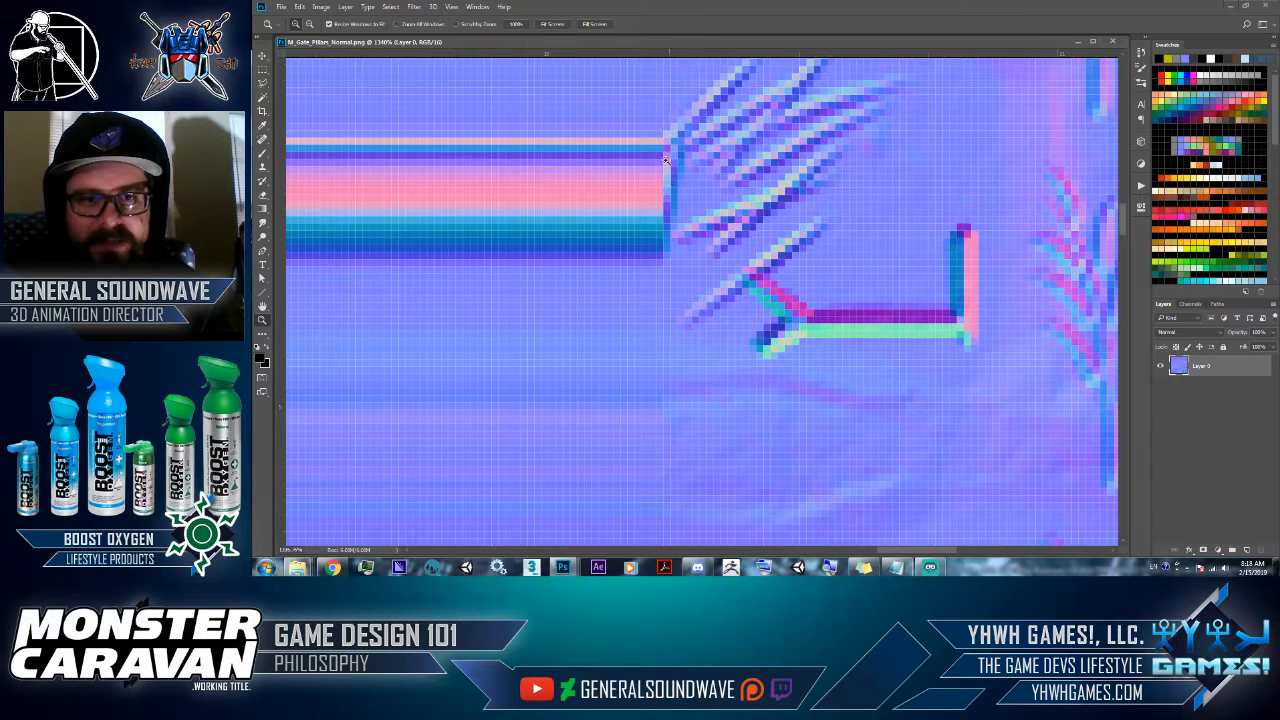
{"action": "right_click", "coordinate": [746, 221]}
{"action": "left_click", "coordinate": [772, 232]}
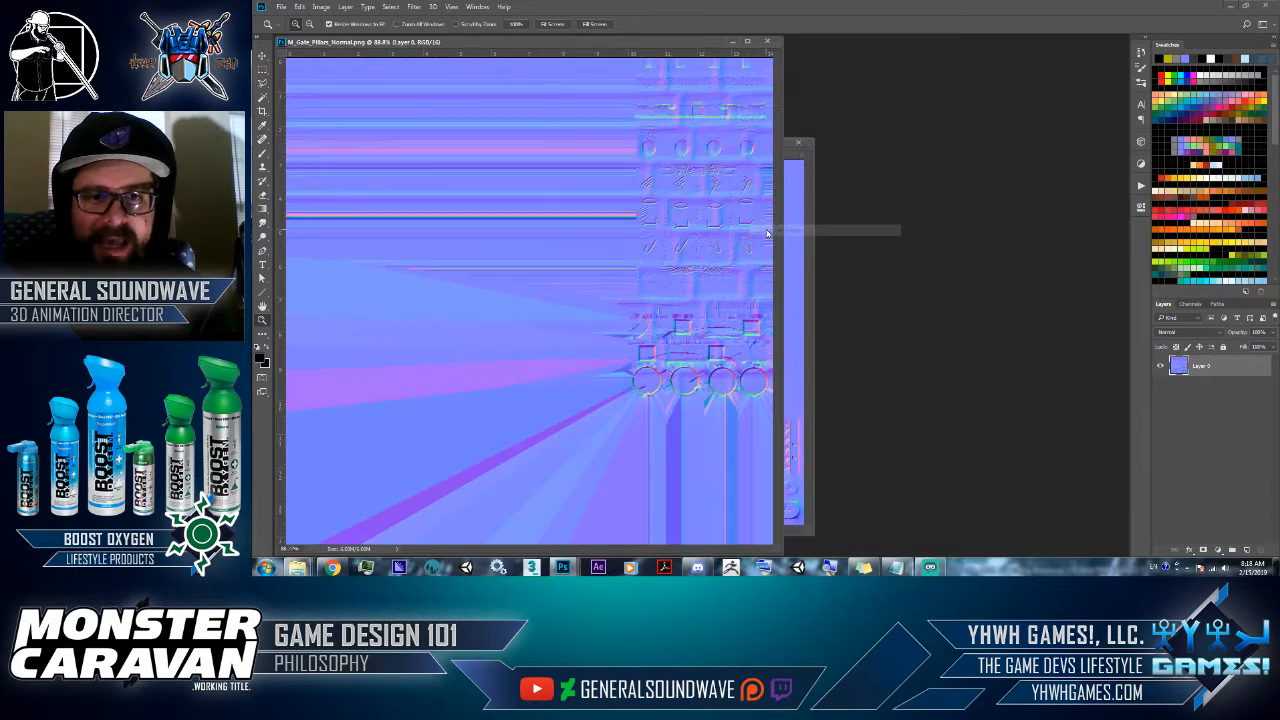
- Examine the lower edge of the first carved circle at pixel level, finishing with the whole map fitted on screen
{"action": "left_click", "coordinate": [262, 55]}
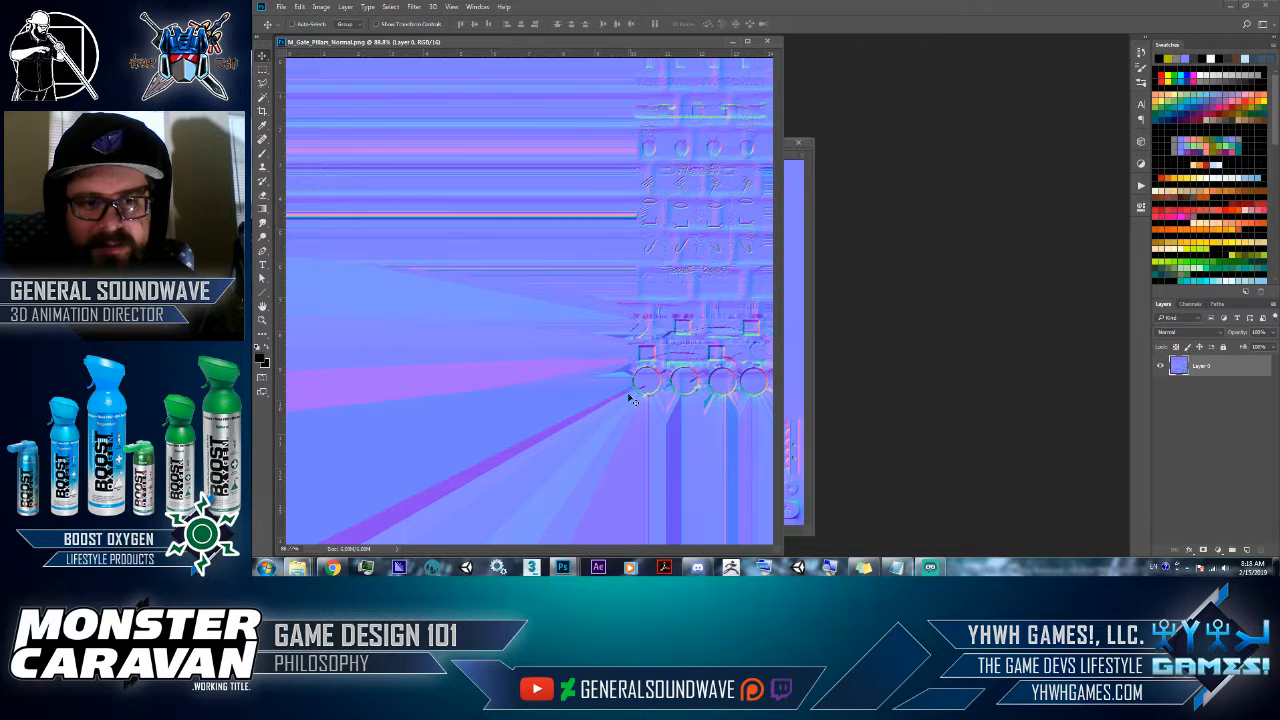
{"action": "key", "text": "z"}
{"action": "left_click_drag", "start_coordinate": [612, 382], "coordinate": [750, 382]}
{"action": "left_click_drag", "start_coordinate": [930, 270], "coordinate": [600, 463]}
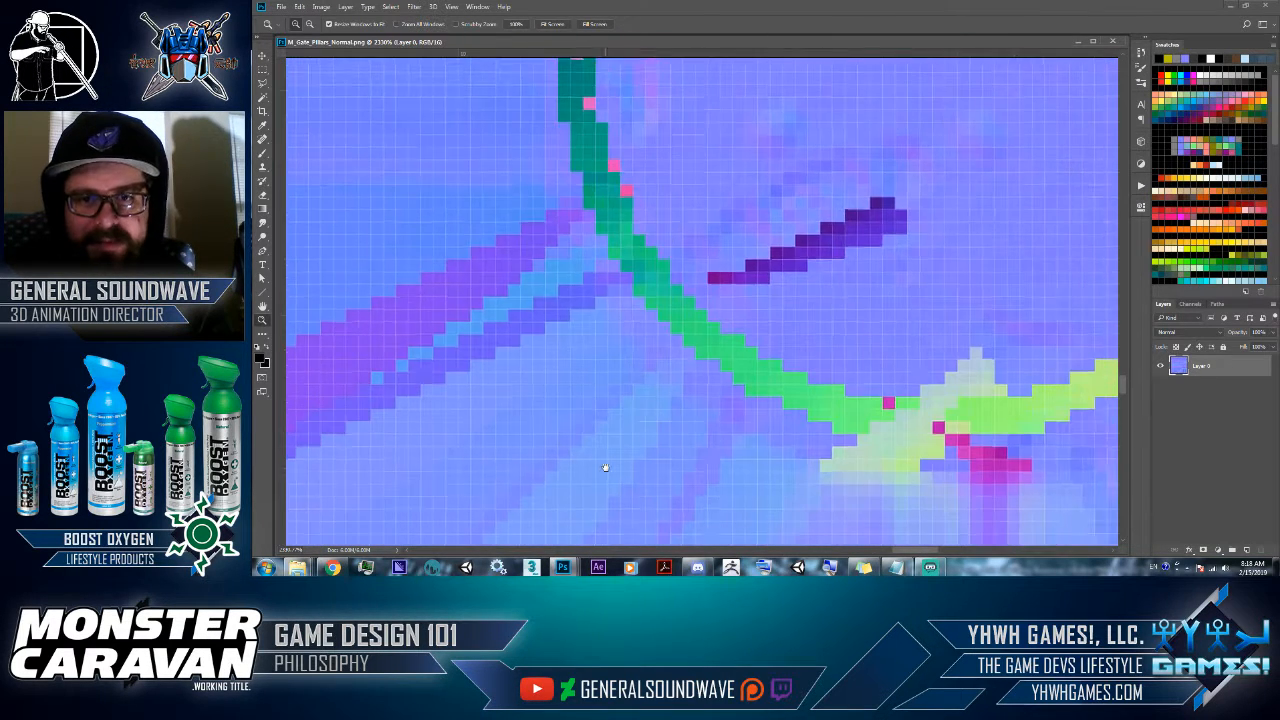
{"action": "right_click", "coordinate": [626, 428]}
{"action": "left_click", "coordinate": [646, 438]}
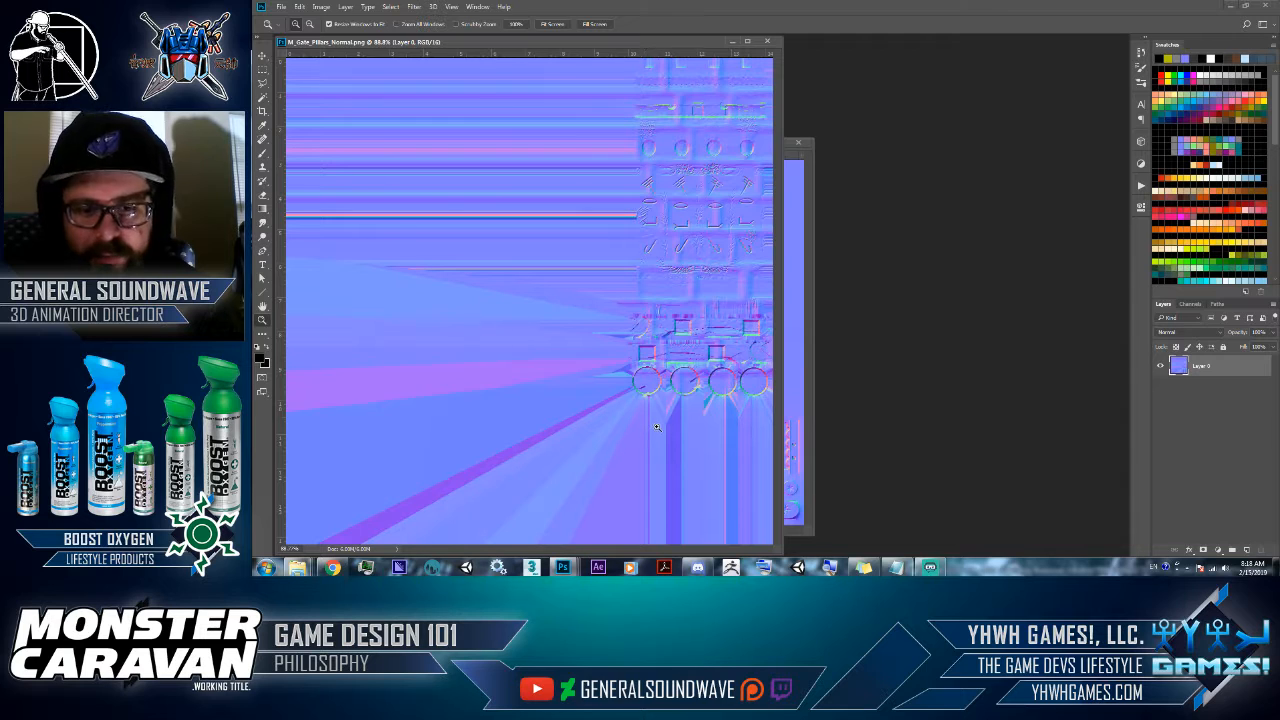
- Select the rectangular block of pillar carvings down to the circles and trim the selection's outer edge closer to the details
{"action": "key", "text": "m"}
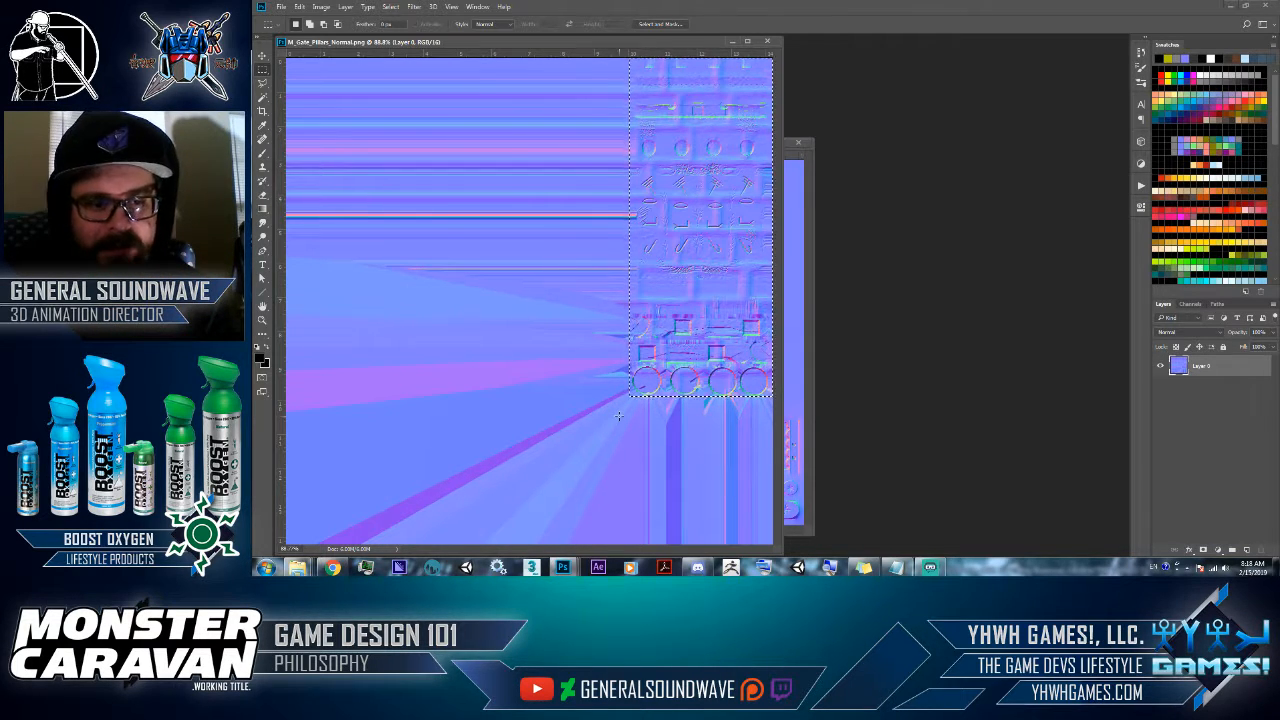
{"action": "key", "text": "z"}
{"action": "left_click_drag", "start_coordinate": [613, 408], "coordinate": [796, 349]}
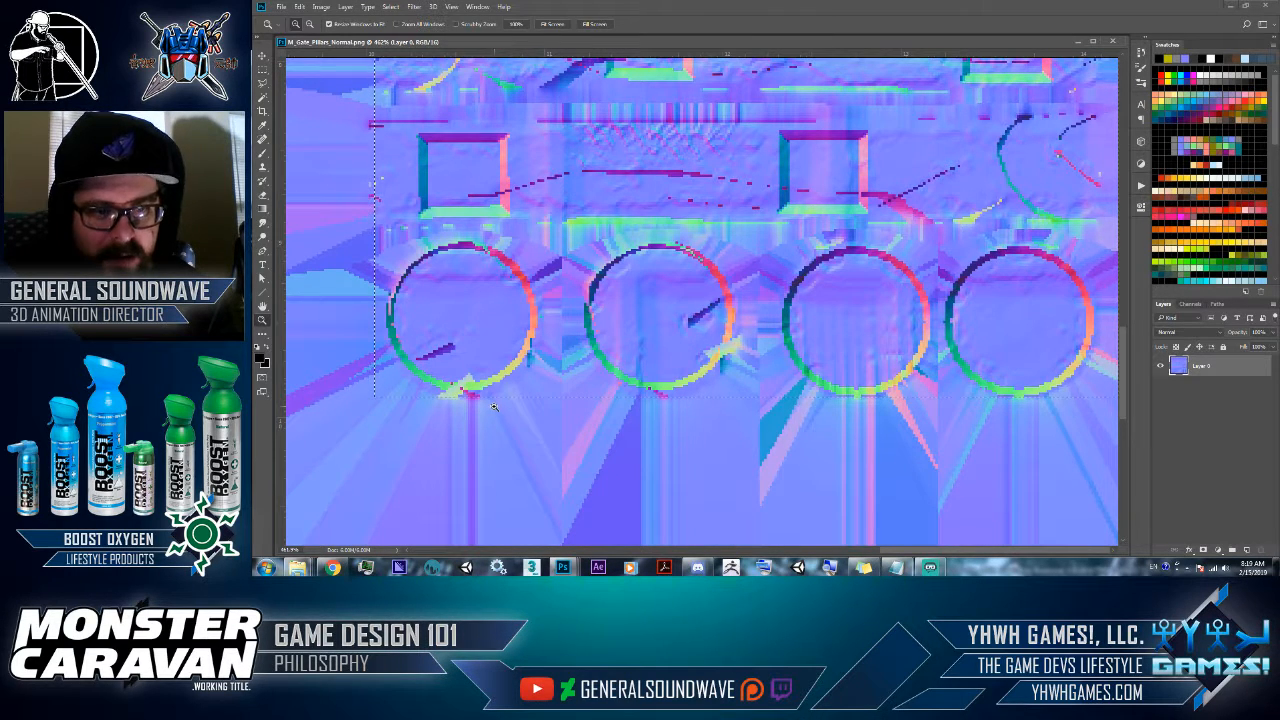
{"action": "key", "text": "m"}
{"action": "left_click_drag", "start_coordinate": [340, 418], "coordinate": [396, 7]}
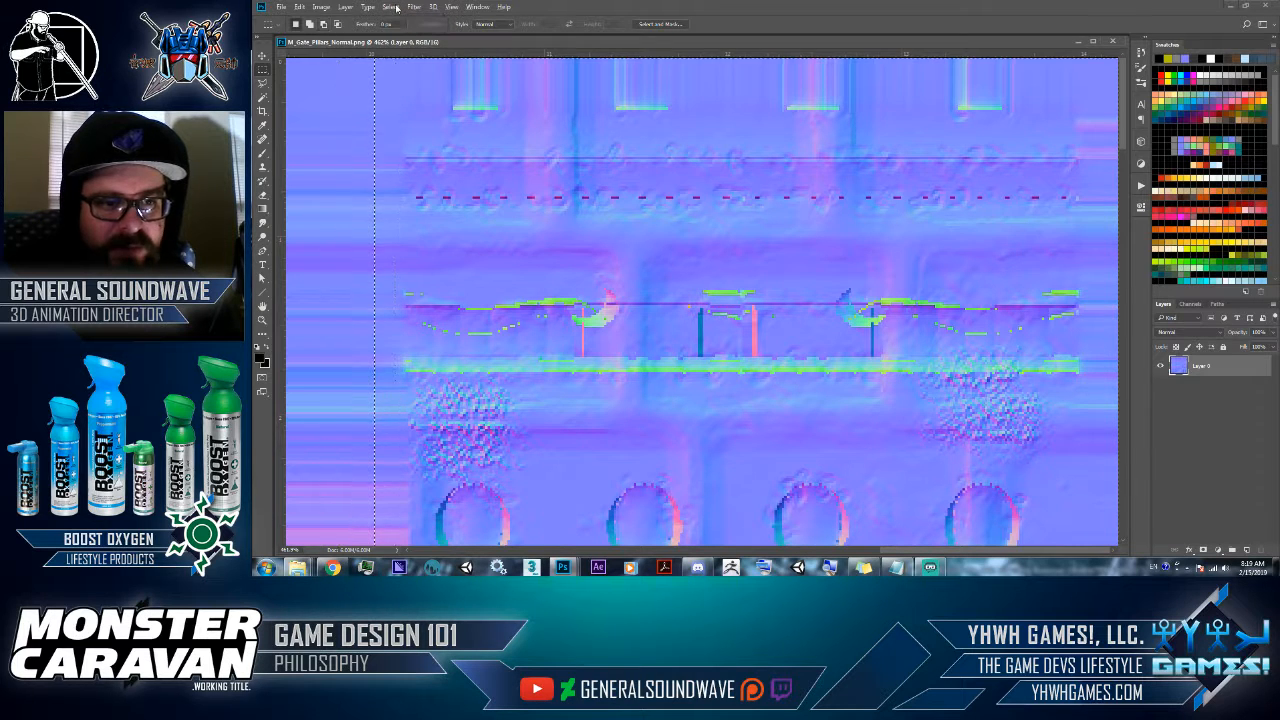
- Copy the selected pillar carvings to a new layer and hide Layer 0
{"action": "key", "text": "ctrl+j"}
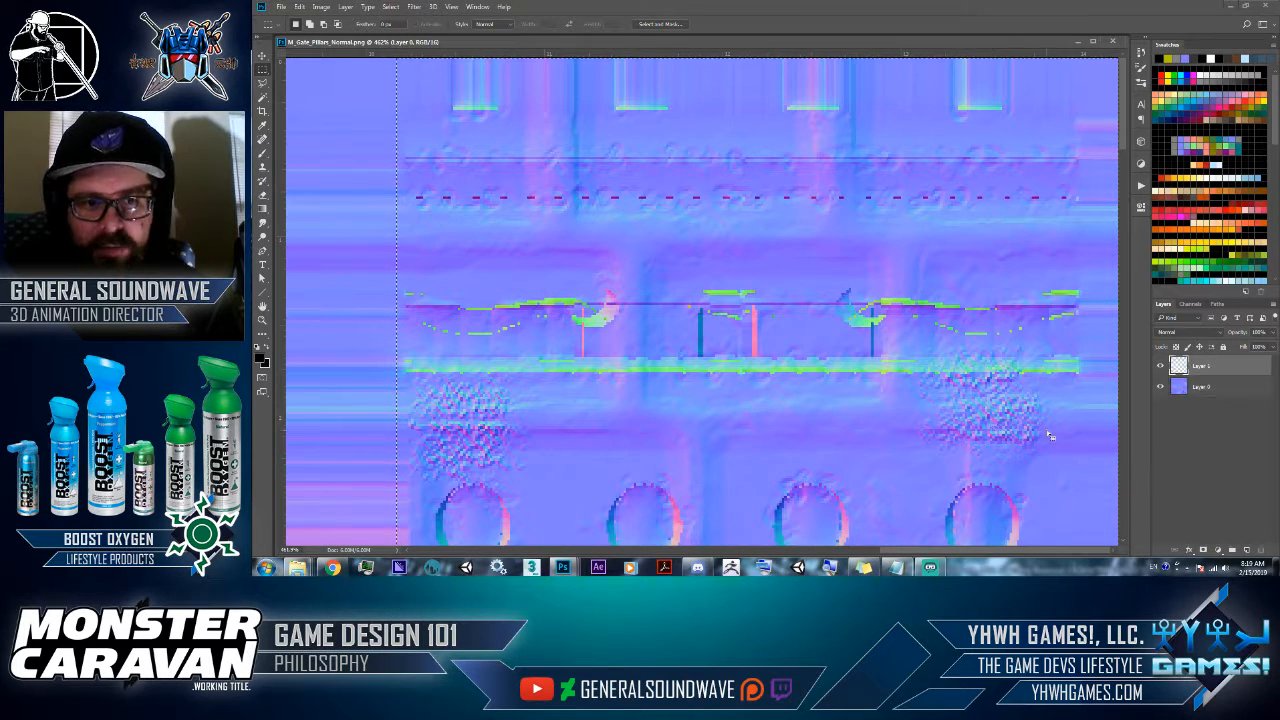
{"action": "key", "text": "z"}
{"action": "right_click", "coordinate": [851, 334]}
{"action": "left_click", "coordinate": [905, 342]}
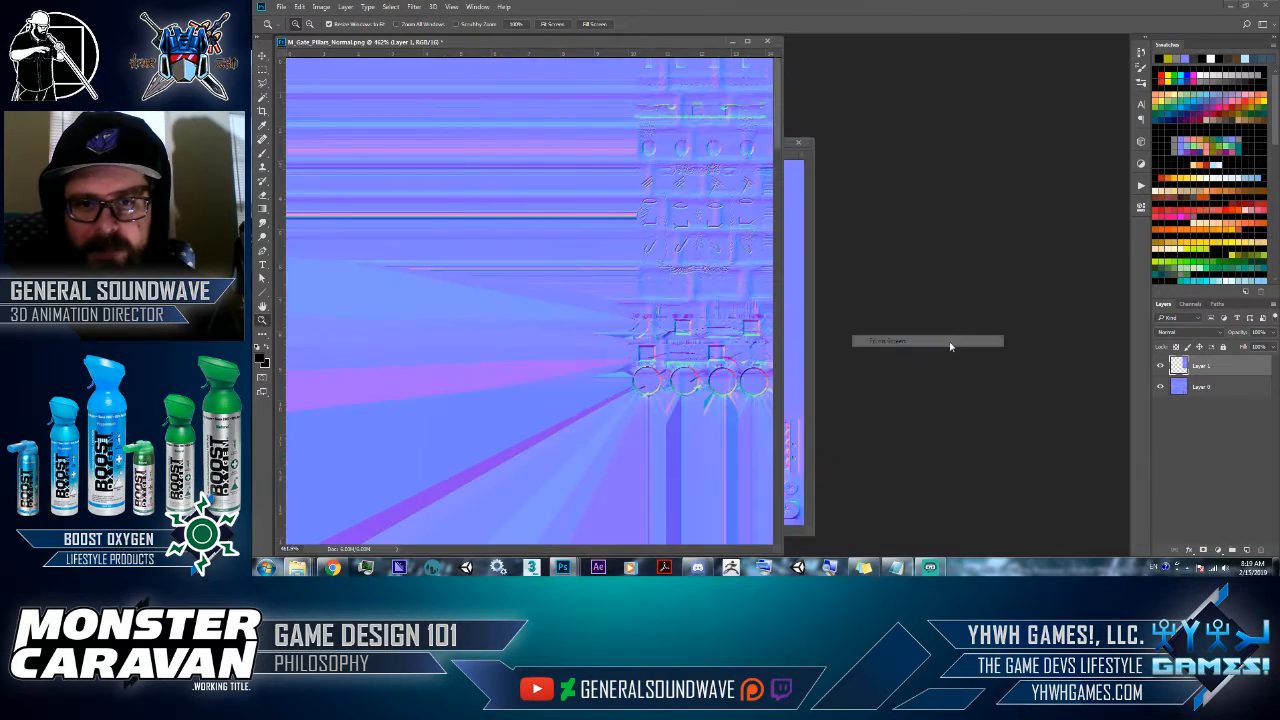
{"action": "left_click", "coordinate": [1159, 388]}
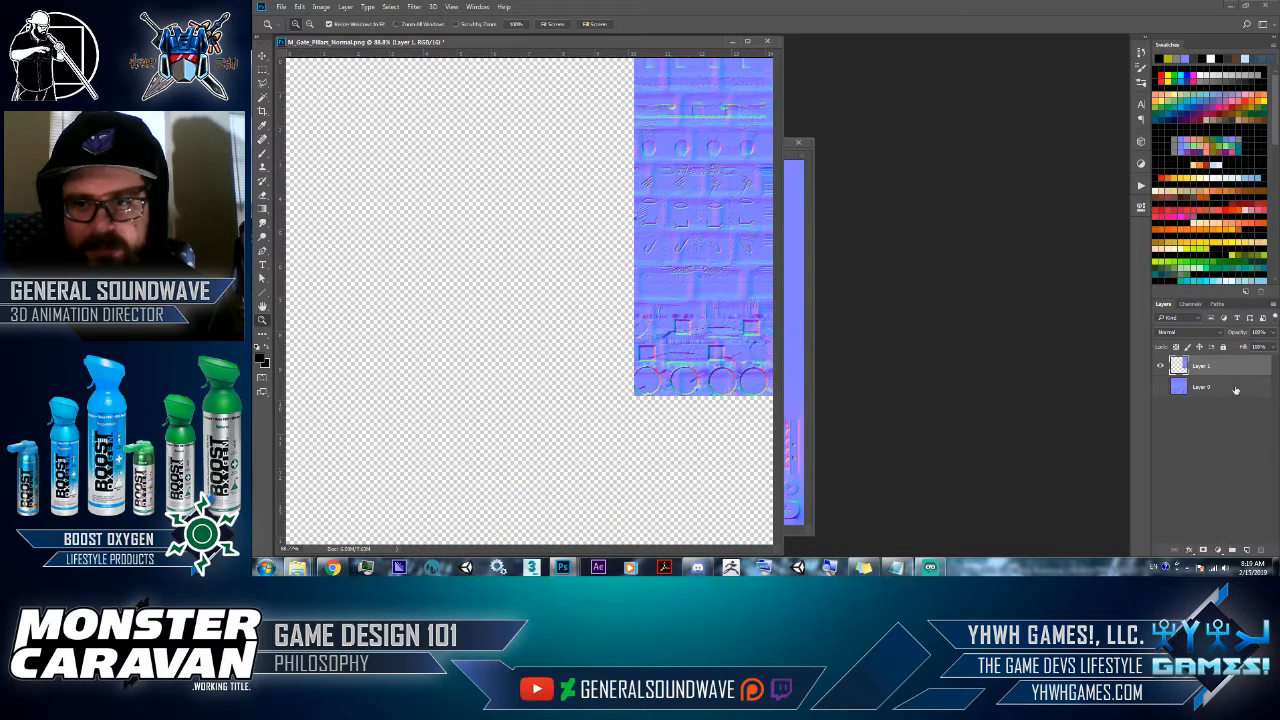
- Reposition the pillars window and copy the whole rope normal map into the pillars document as a new layer
{"action": "left_click_drag", "start_coordinate": [582, 37], "coordinate": [830, 97]}
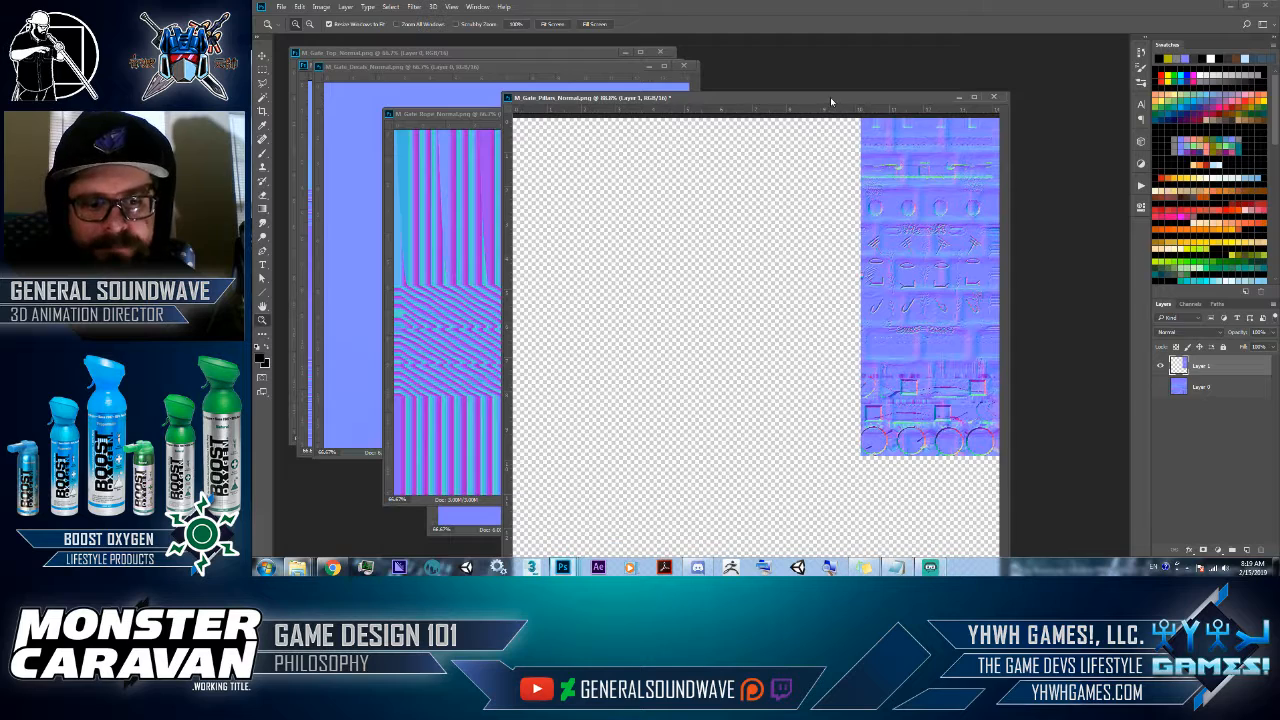
{"action": "key", "text": "v"}
{"action": "left_click", "coordinate": [461, 191]}
{"action": "left_click_drag", "start_coordinate": [661, 360], "coordinate": [863, 362]}
{"action": "left_click", "coordinate": [783, 221]}
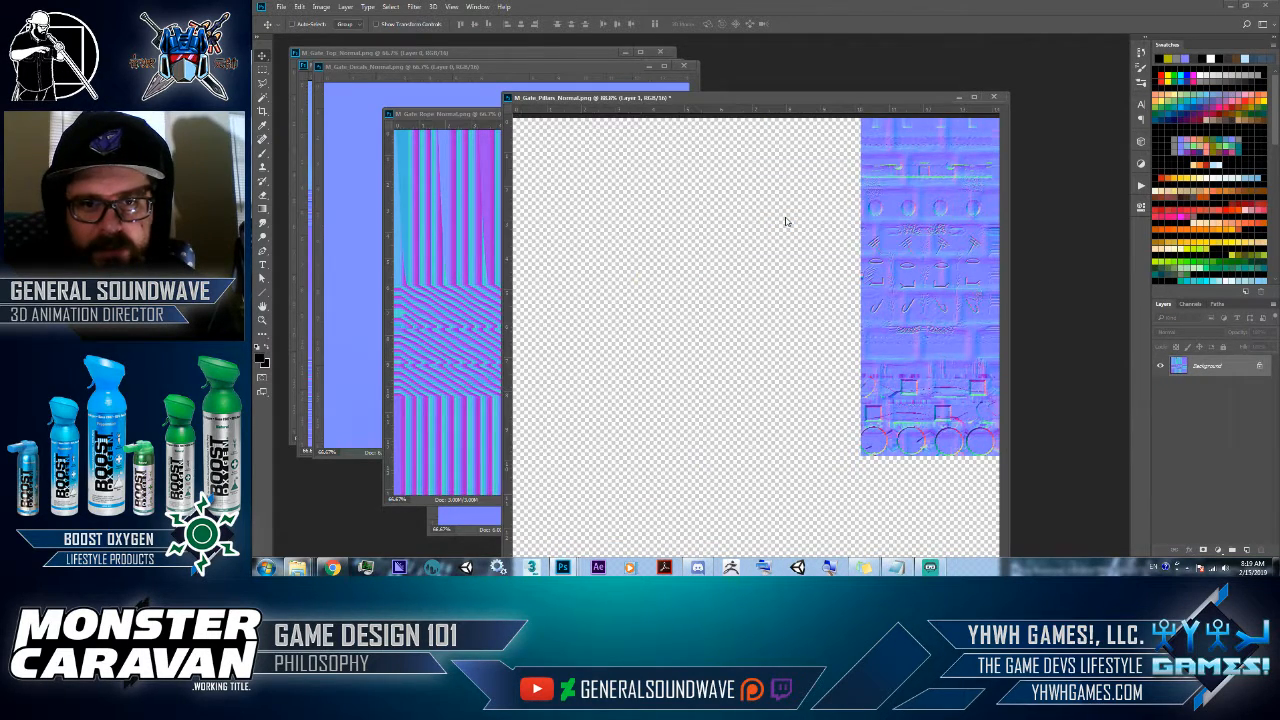
- Compare the image sizes of the rope and pillars normal maps without changing them
{"action": "key", "text": "z"}
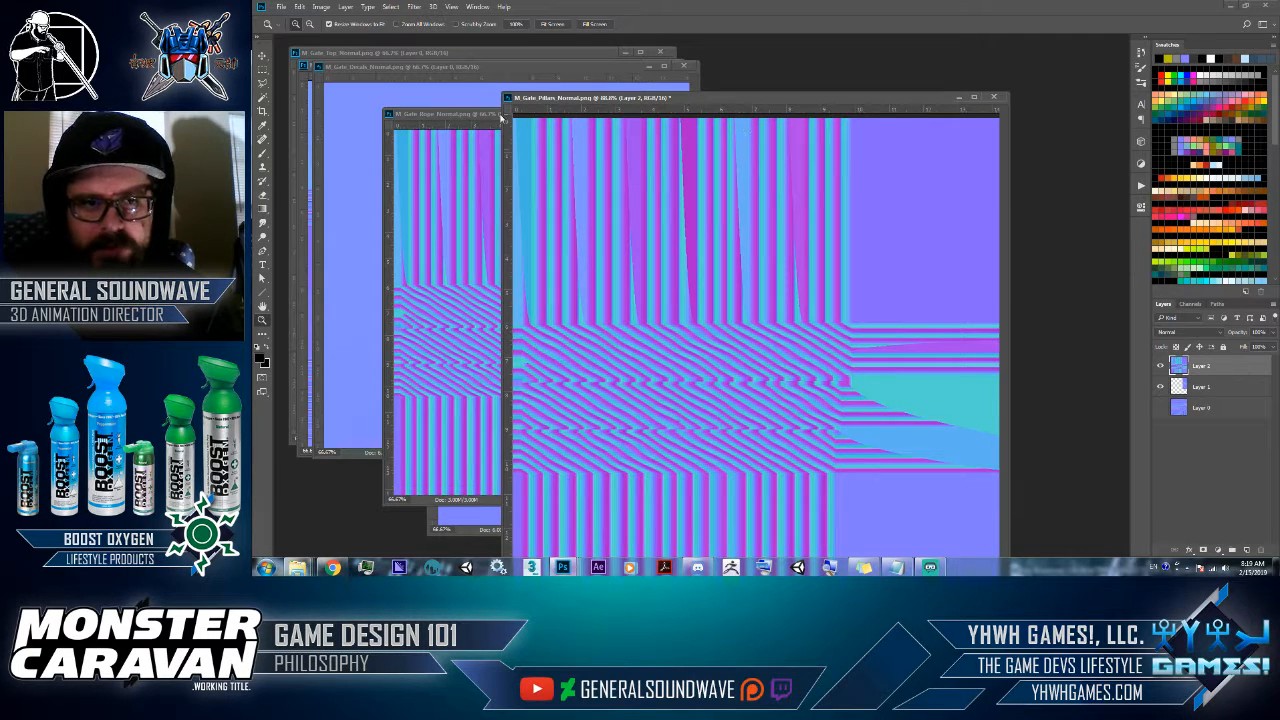
{"action": "left_click", "coordinate": [449, 116]}
{"action": "right_click", "coordinate": [449, 116]}
{"action": "left_click", "coordinate": [475, 134]}
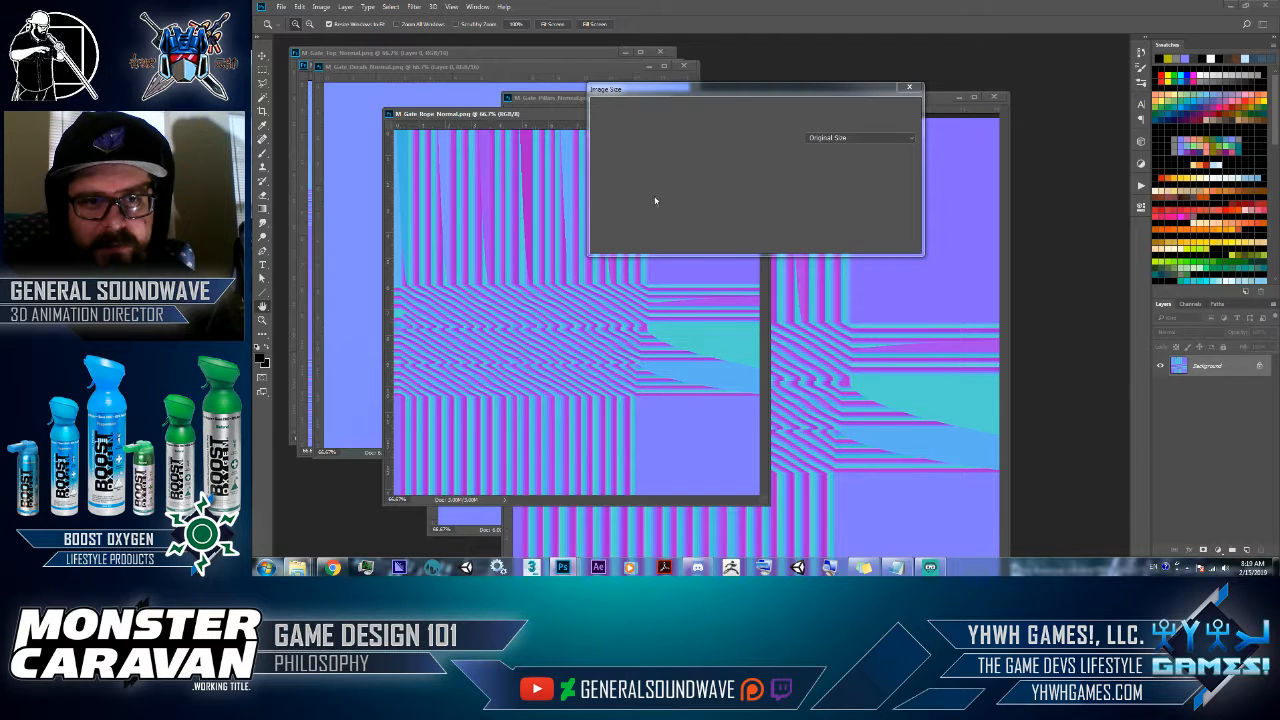
{"action": "left_click", "coordinate": [851, 236]}
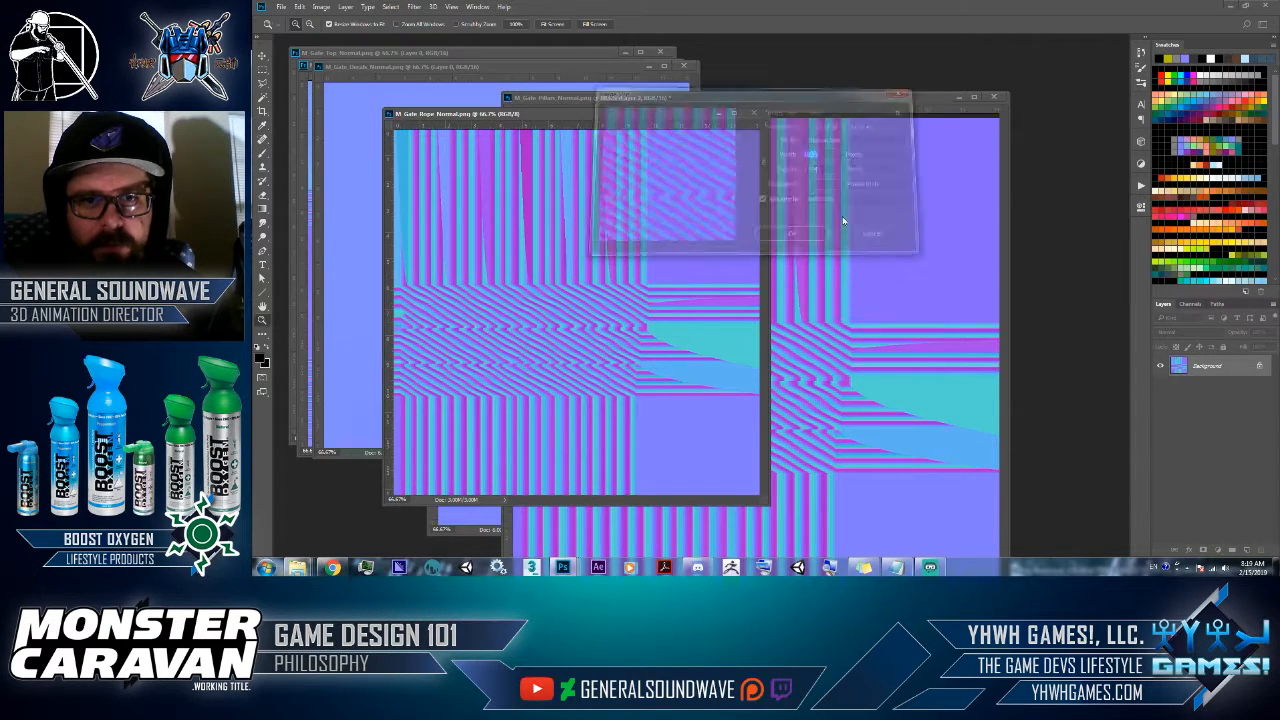
{"action": "left_click", "coordinate": [835, 99]}
{"action": "right_click", "coordinate": [831, 99]}
{"action": "left_click", "coordinate": [846, 116]}
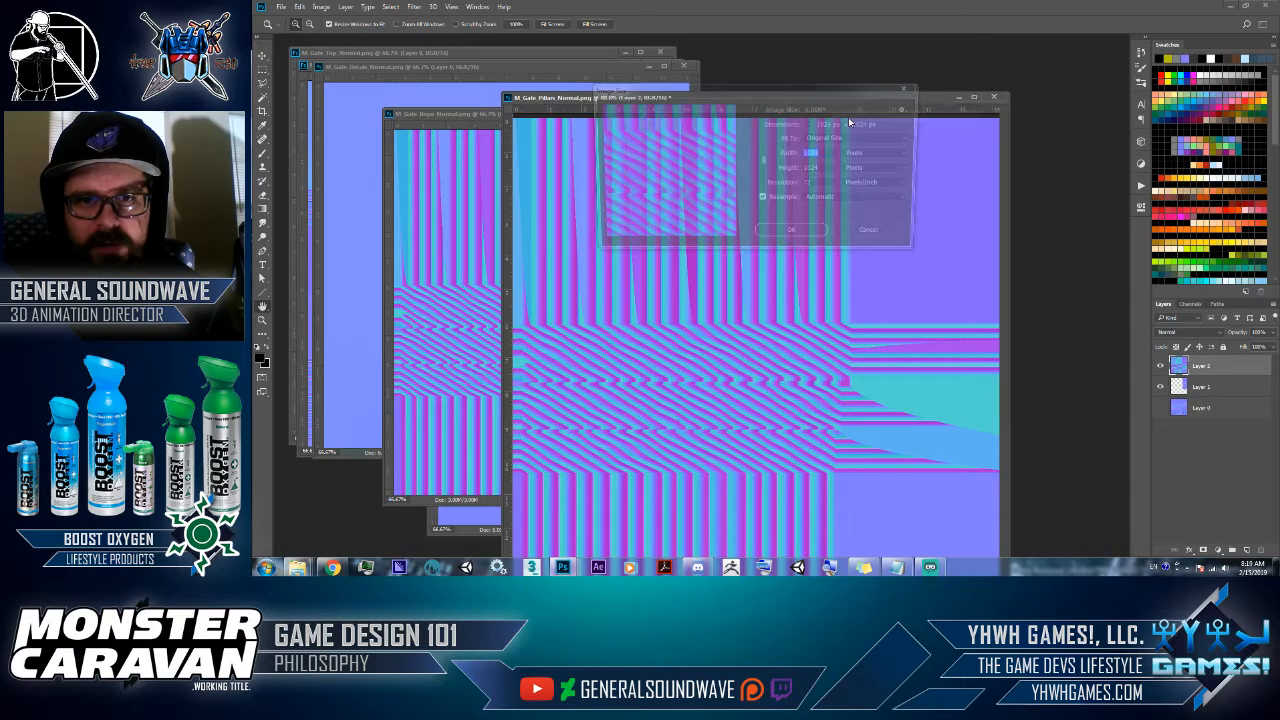
{"action": "left_click", "coordinate": [869, 241]}
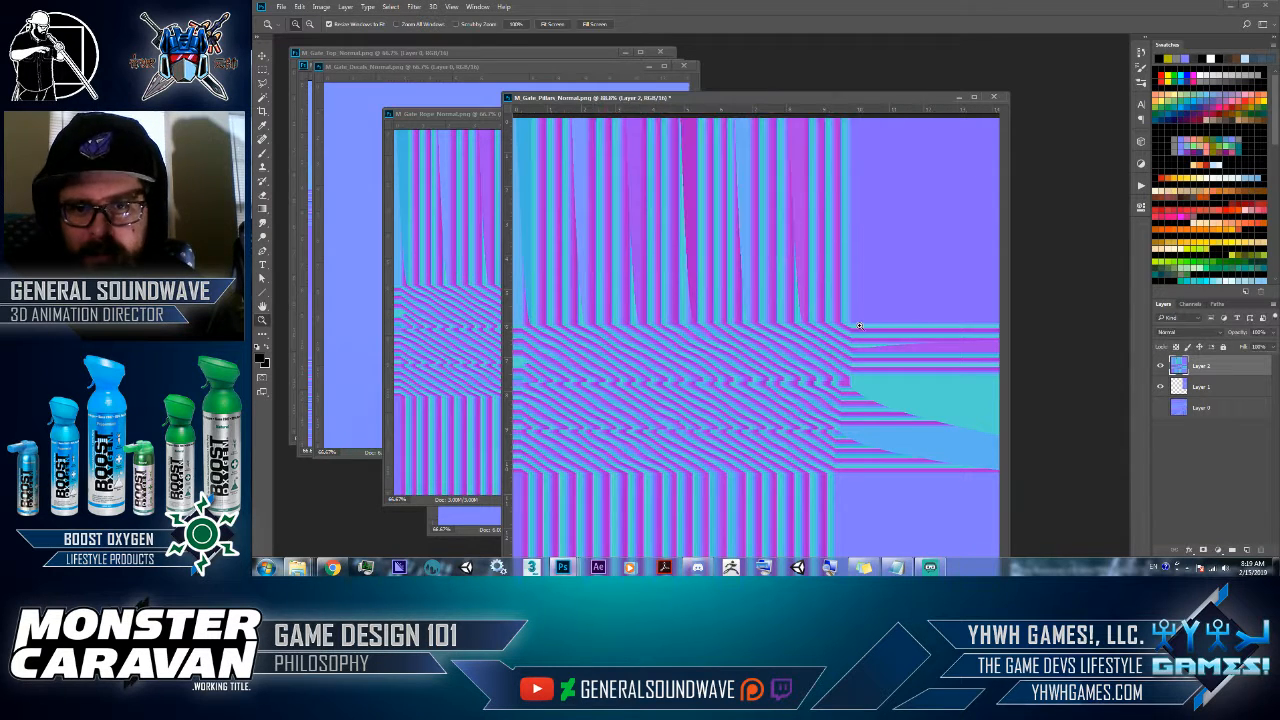
- Select the diagonal rope pattern band on Layer 2 with a rectangular marquee and trim the selection to its edges
{"action": "left_click_drag", "start_coordinate": [870, 307], "coordinate": [734, 510]}
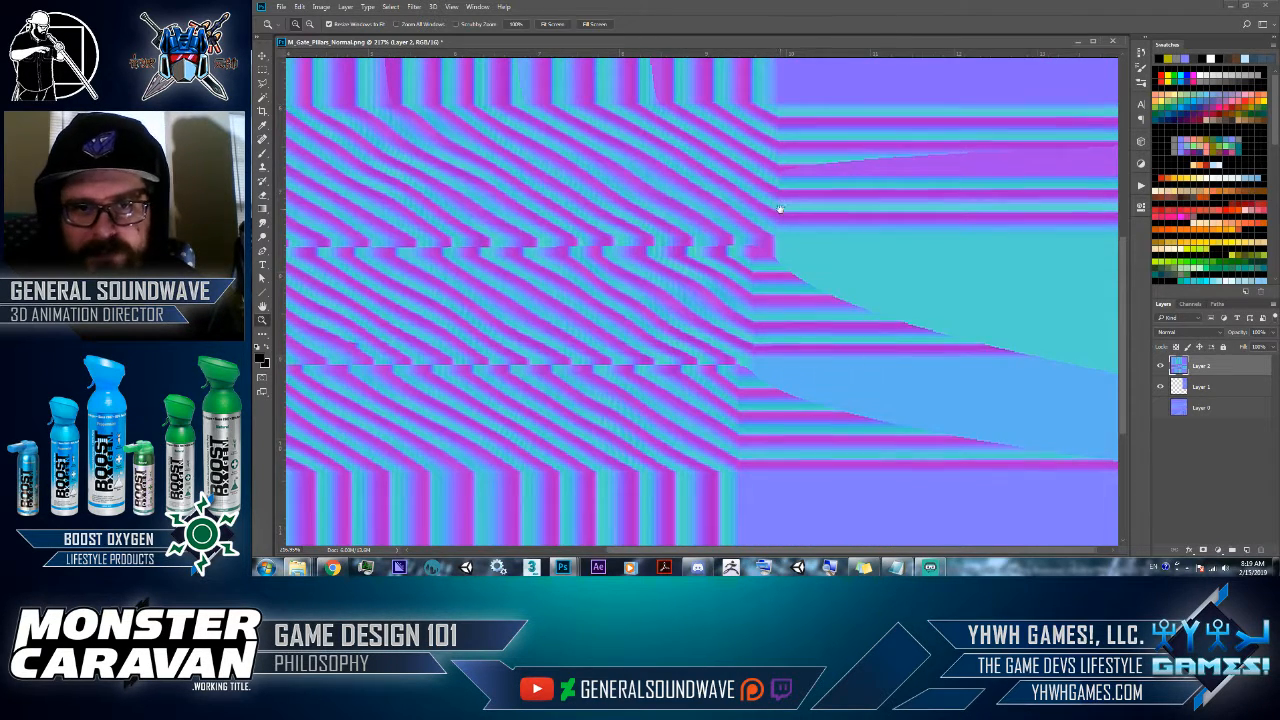
{"action": "left_click_drag", "start_coordinate": [779, 206], "coordinate": [783, 213]}
{"action": "key", "text": "m"}
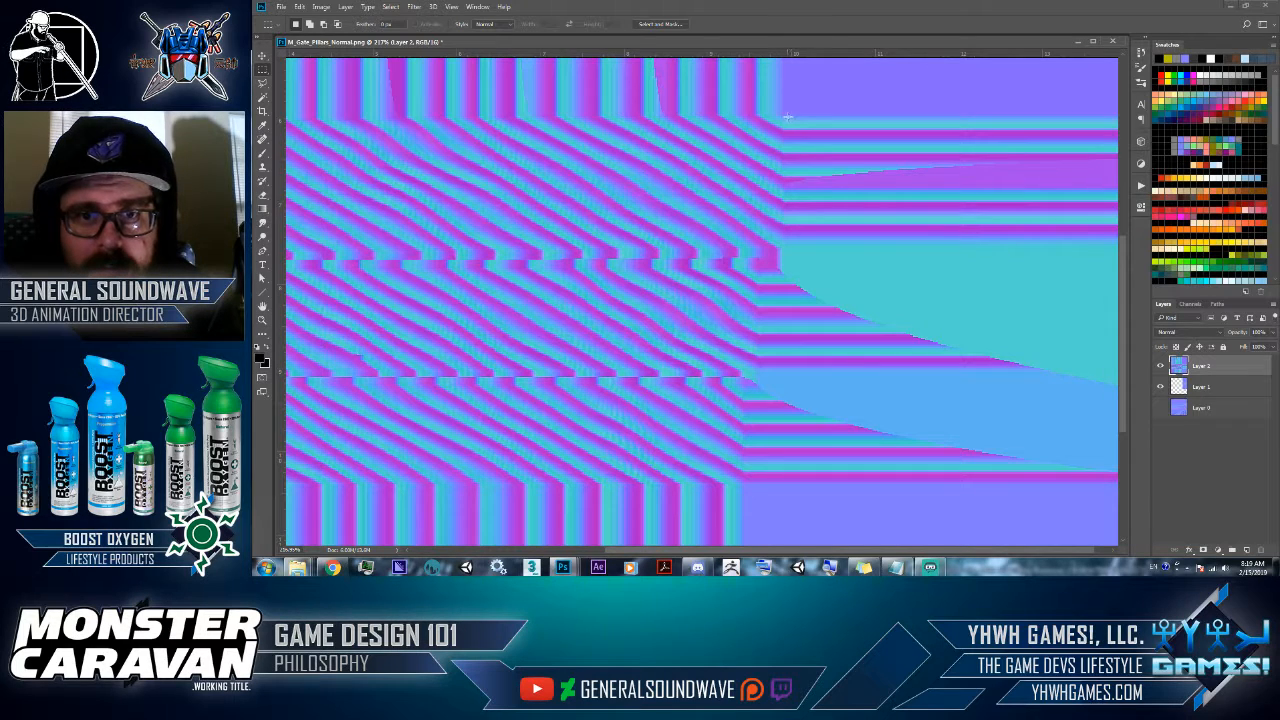
{"action": "left_click_drag", "start_coordinate": [783, 113], "coordinate": [265, 542]}
{"action": "left_click_drag", "start_coordinate": [266, 534], "coordinate": [272, 60]}
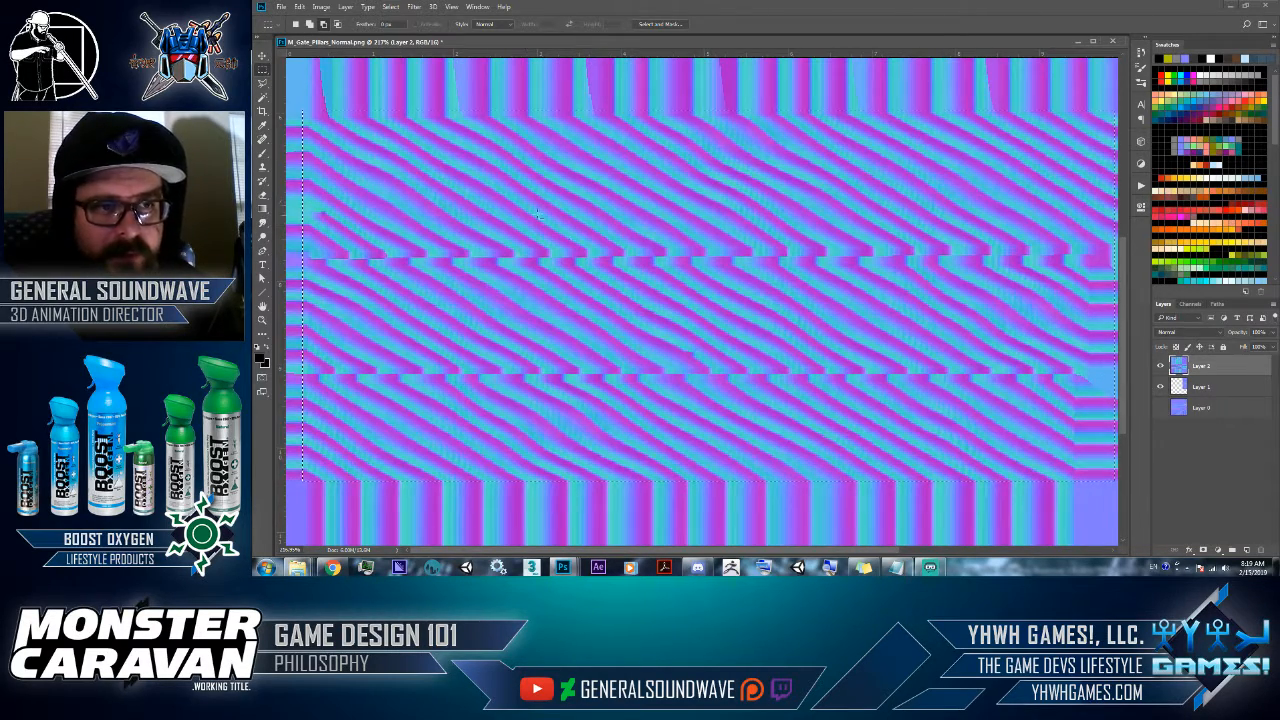
- Copy the selected rope band to a new layer, hide the full rope map on Layer 2, and move the copy beneath it
{"action": "key", "text": "ctrl+j"}
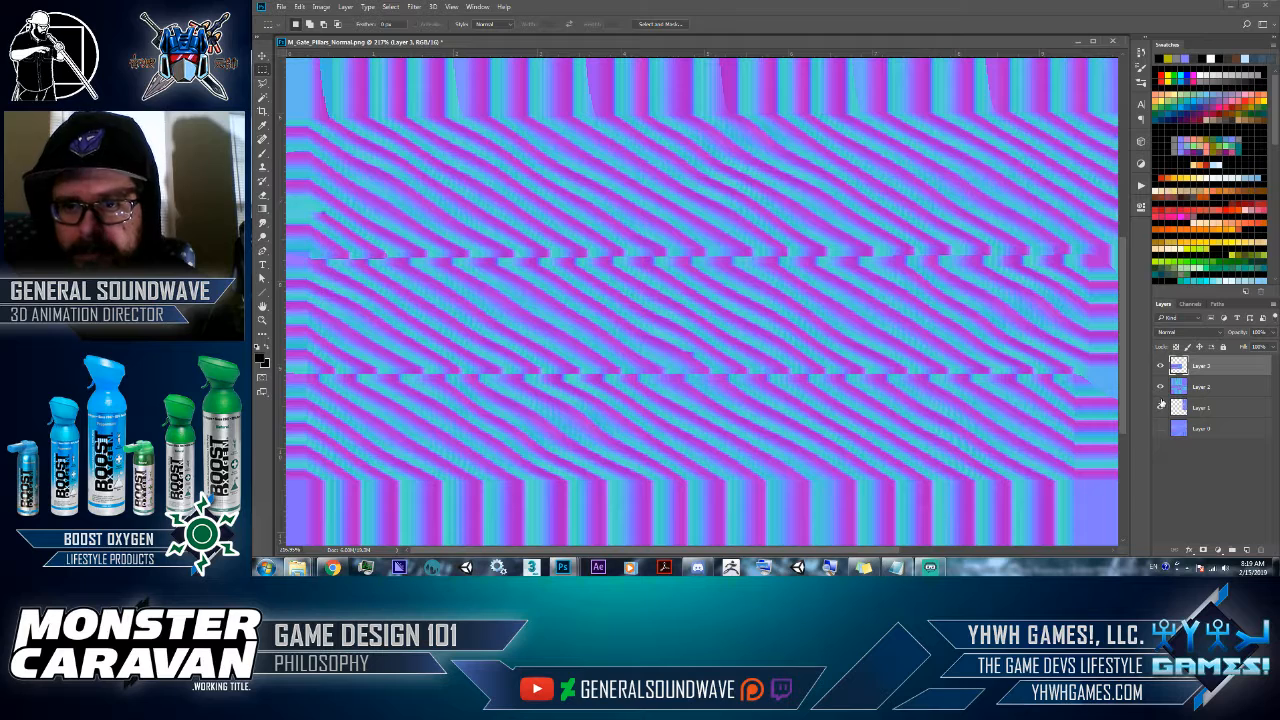
{"action": "left_click", "coordinate": [1160, 387]}
{"action": "key", "text": "z"}
{"action": "right_click", "coordinate": [771, 329]}
{"action": "left_click", "coordinate": [798, 336]}
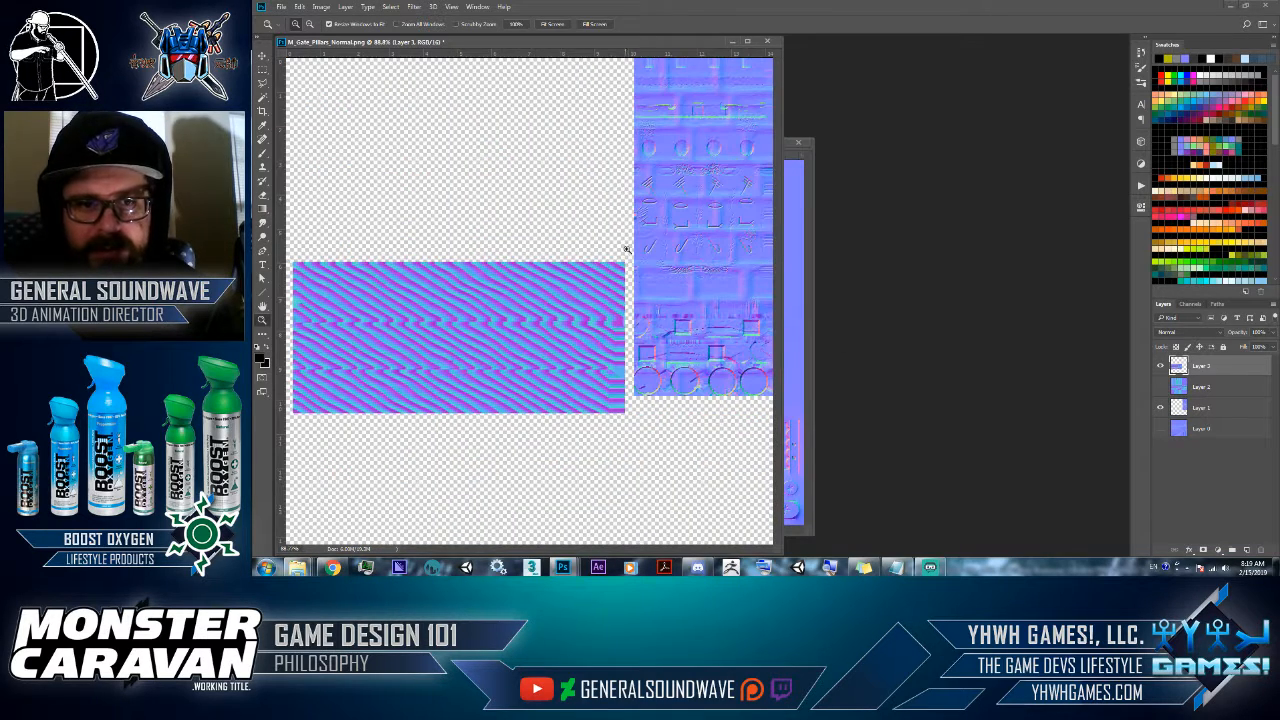
{"action": "left_click_drag", "start_coordinate": [1211, 367], "coordinate": [1207, 395]}
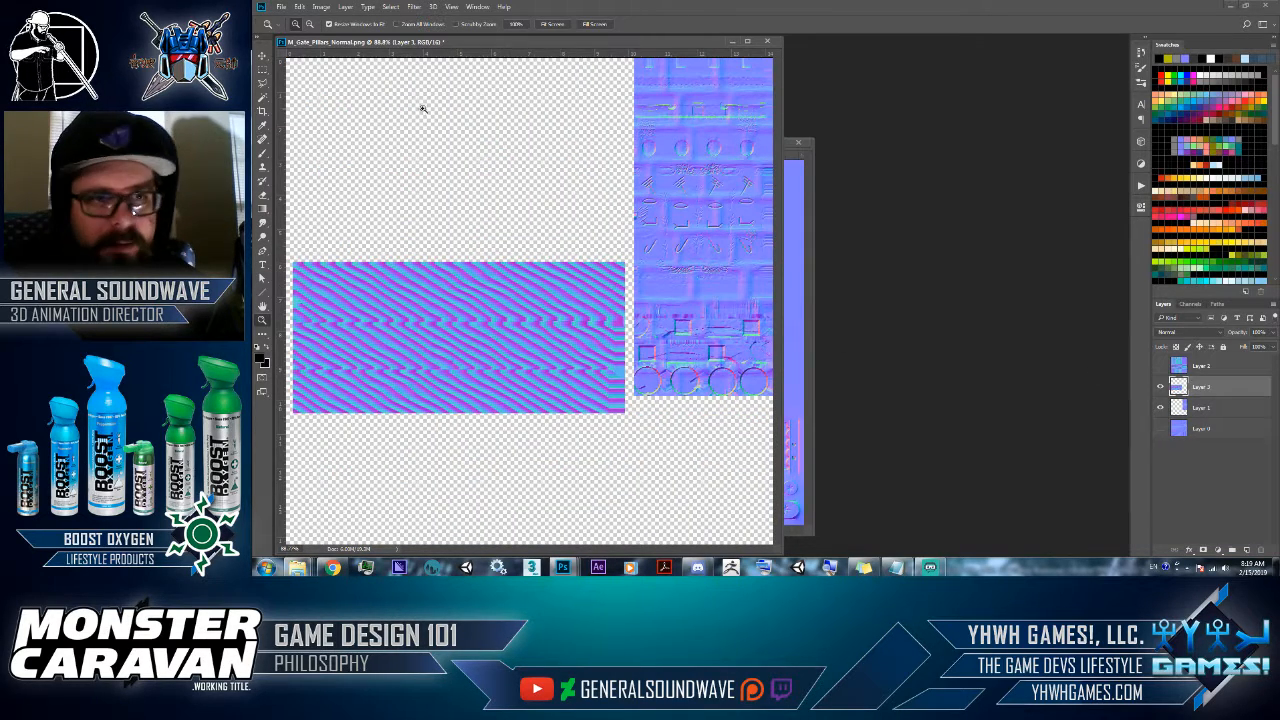
- Move the pillars window aside and close the rope normal map
{"action": "left_click_drag", "start_coordinate": [338, 45], "coordinate": [564, 67]}
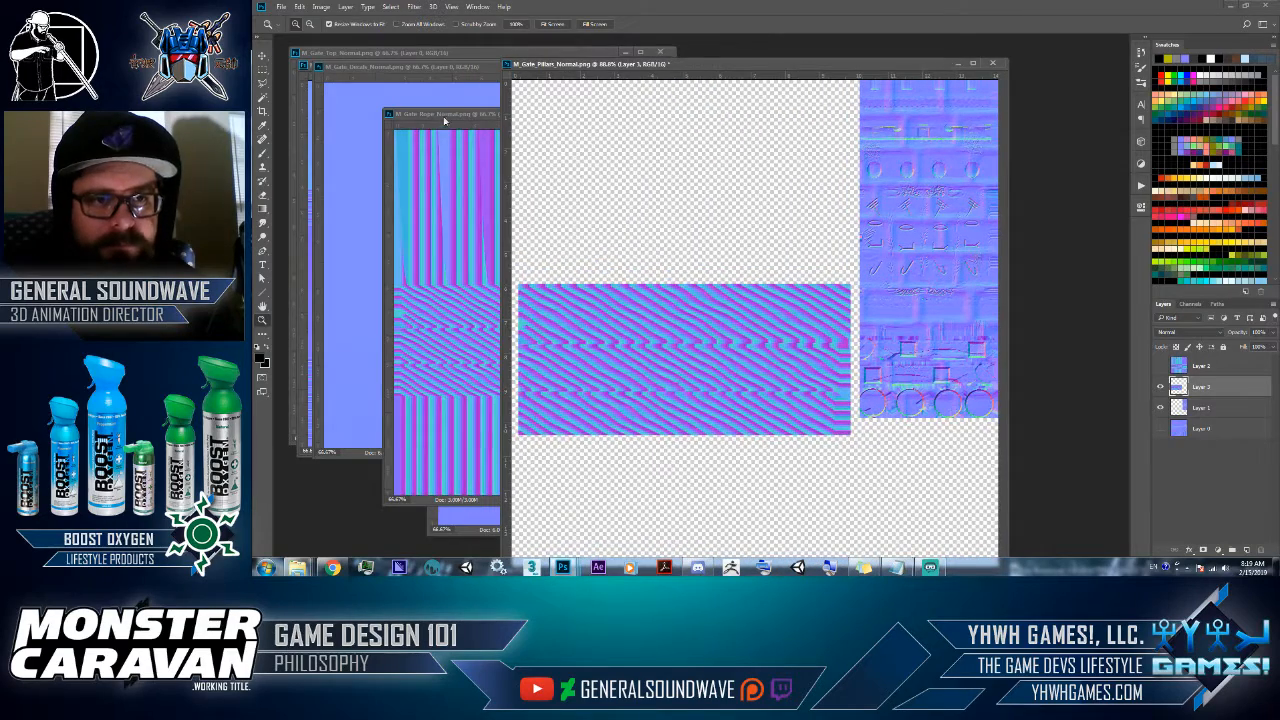
{"action": "left_click", "coordinate": [443, 117]}
{"action": "left_click", "coordinate": [754, 113]}
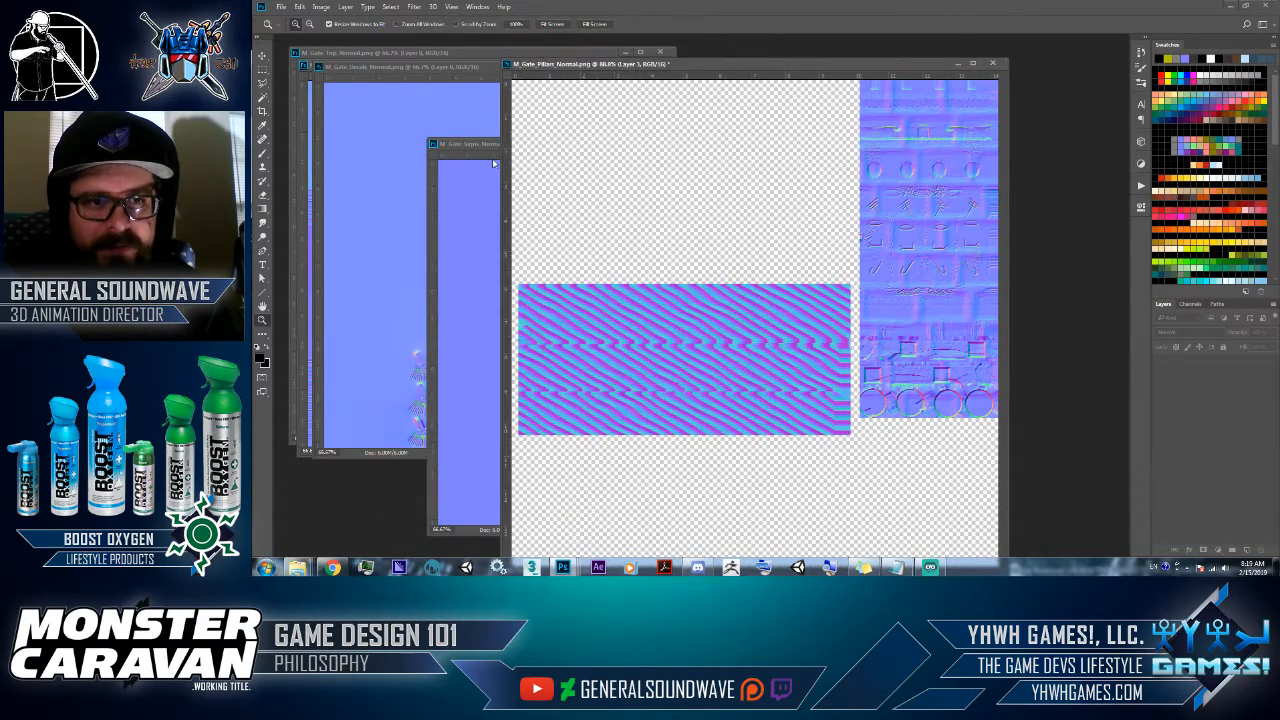
- In the signs normal map, marquee-select the sign panels and star medallions, trim the selection's left edge, and copy it to a new layer
{"action": "left_click_drag", "start_coordinate": [669, 404], "coordinate": [792, 520]}
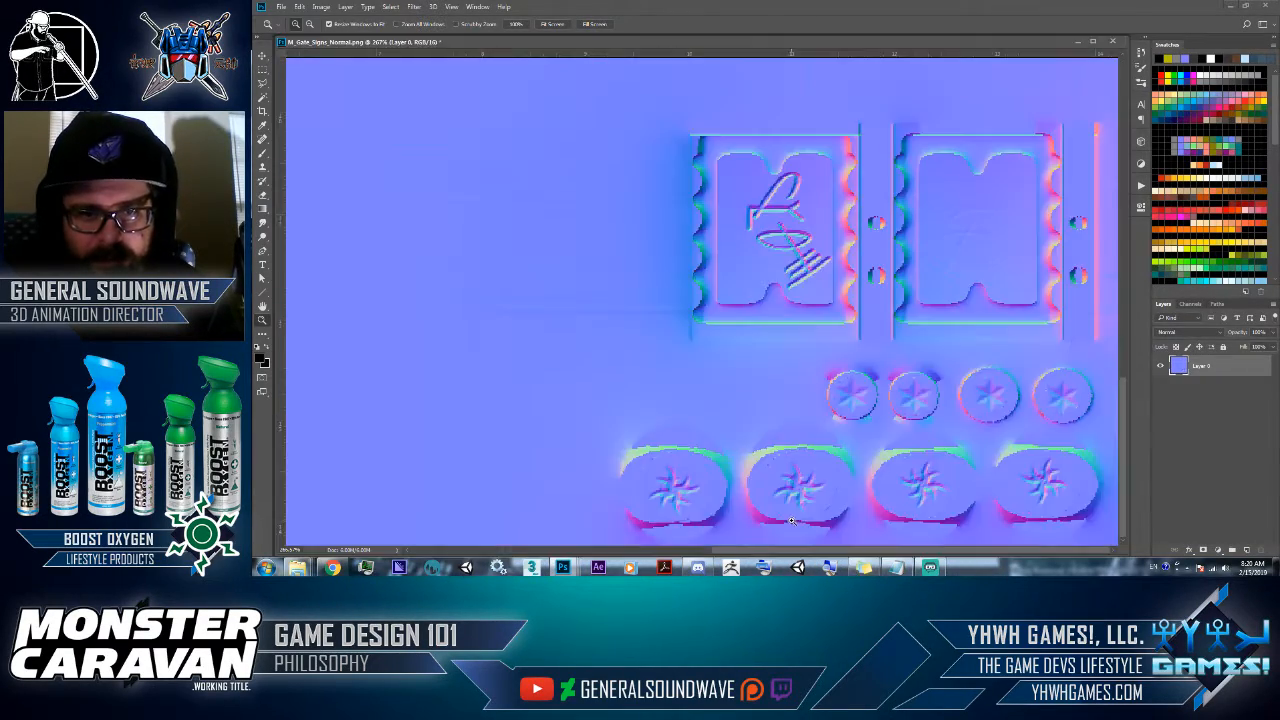
{"action": "key", "text": "m"}
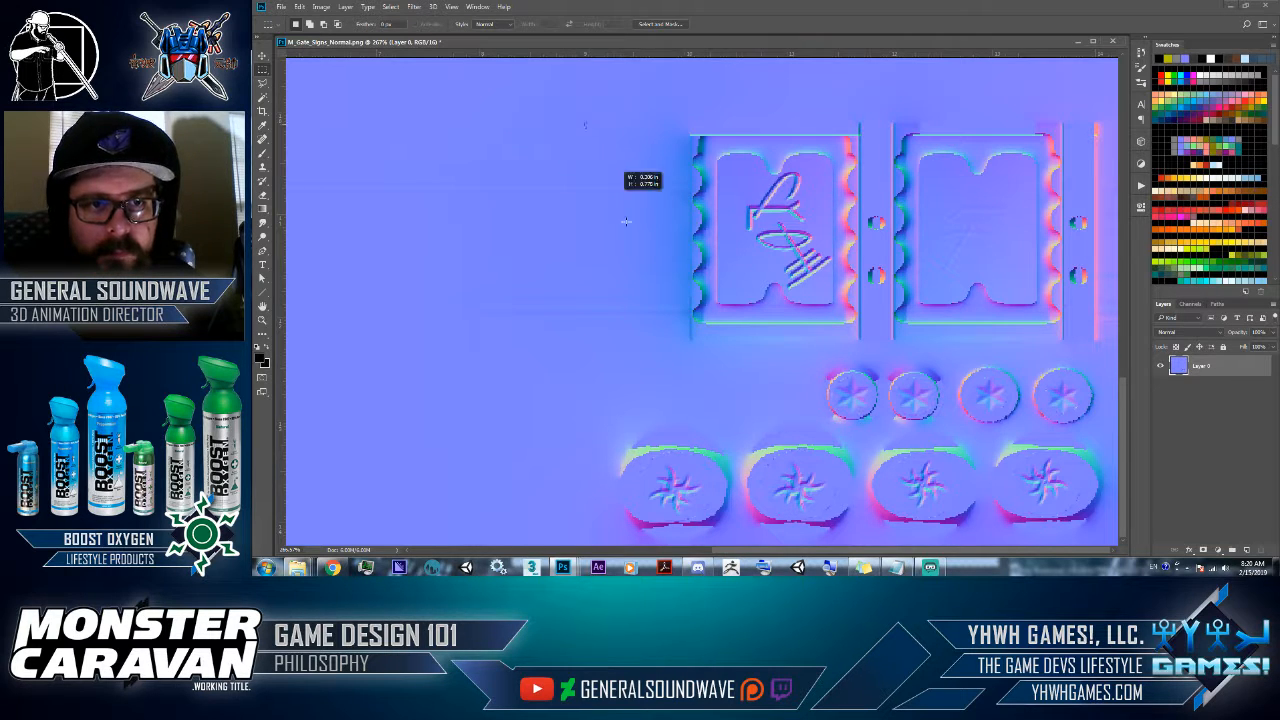
{"action": "key", "text": "ctrl+shift+d"}
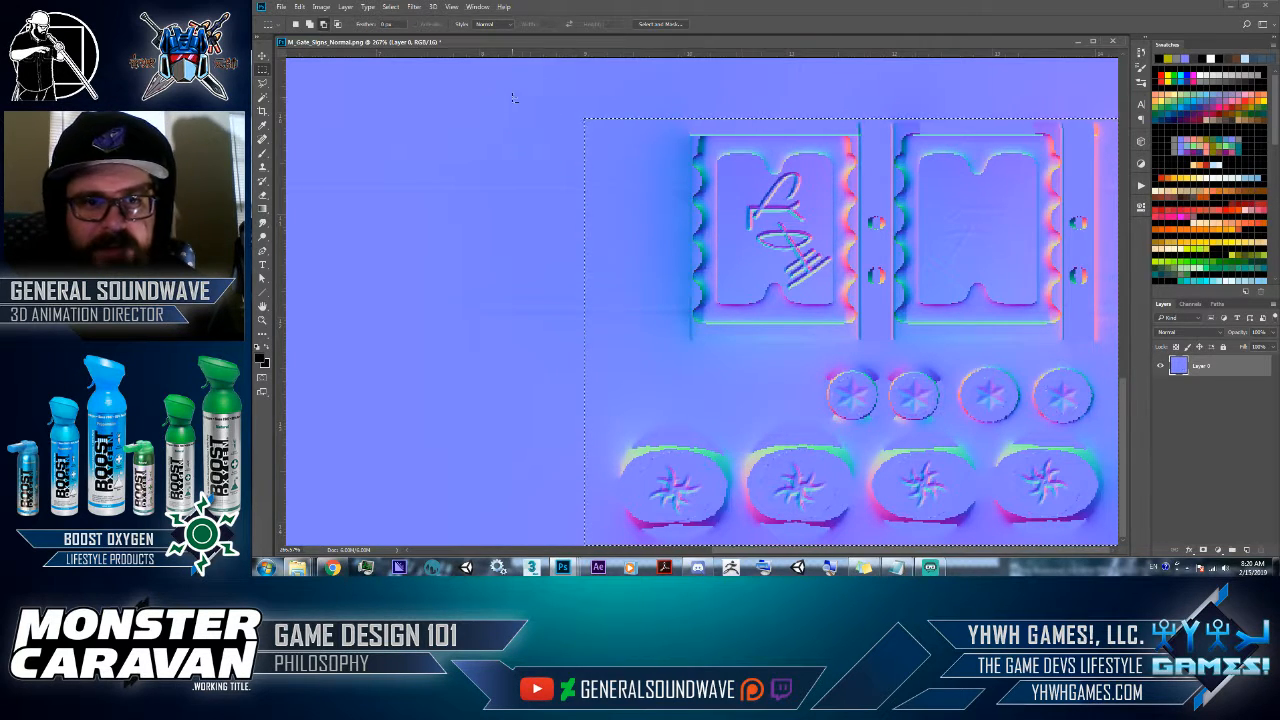
{"action": "left_click_drag", "start_coordinate": [512, 97], "coordinate": [612, 546], "text": "alt"}
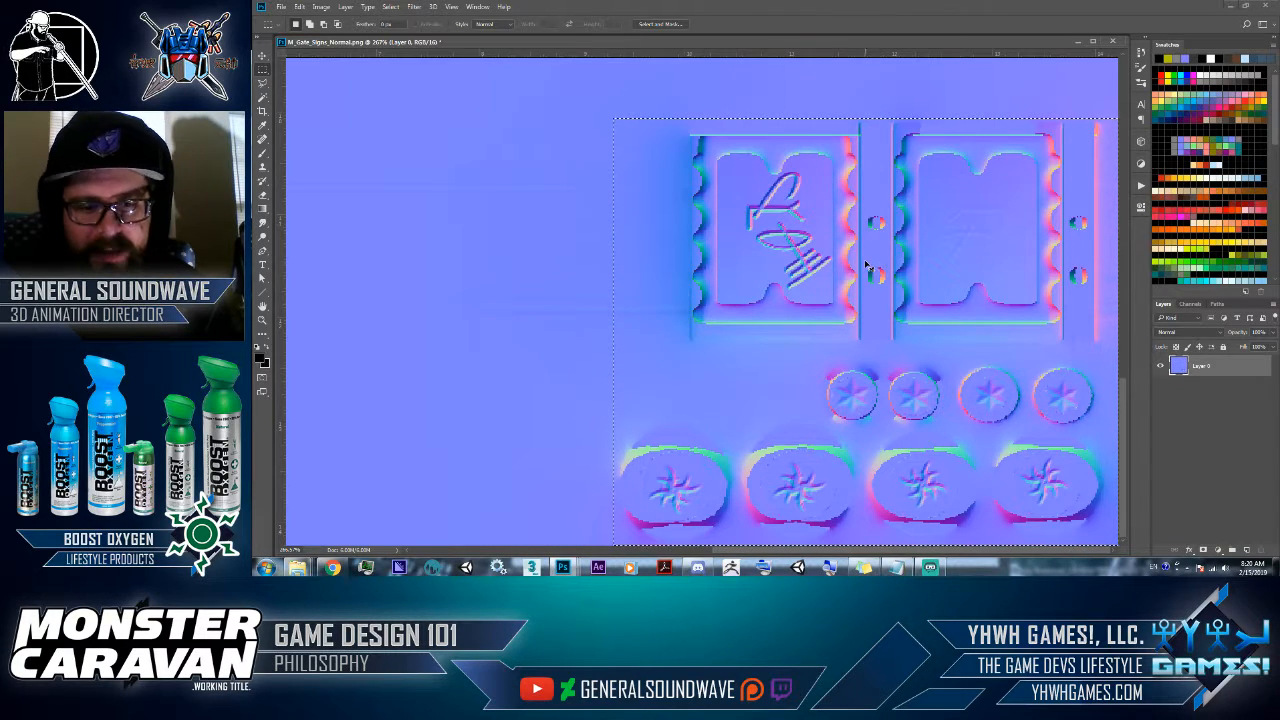
{"action": "key", "text": "ctrl+j"}
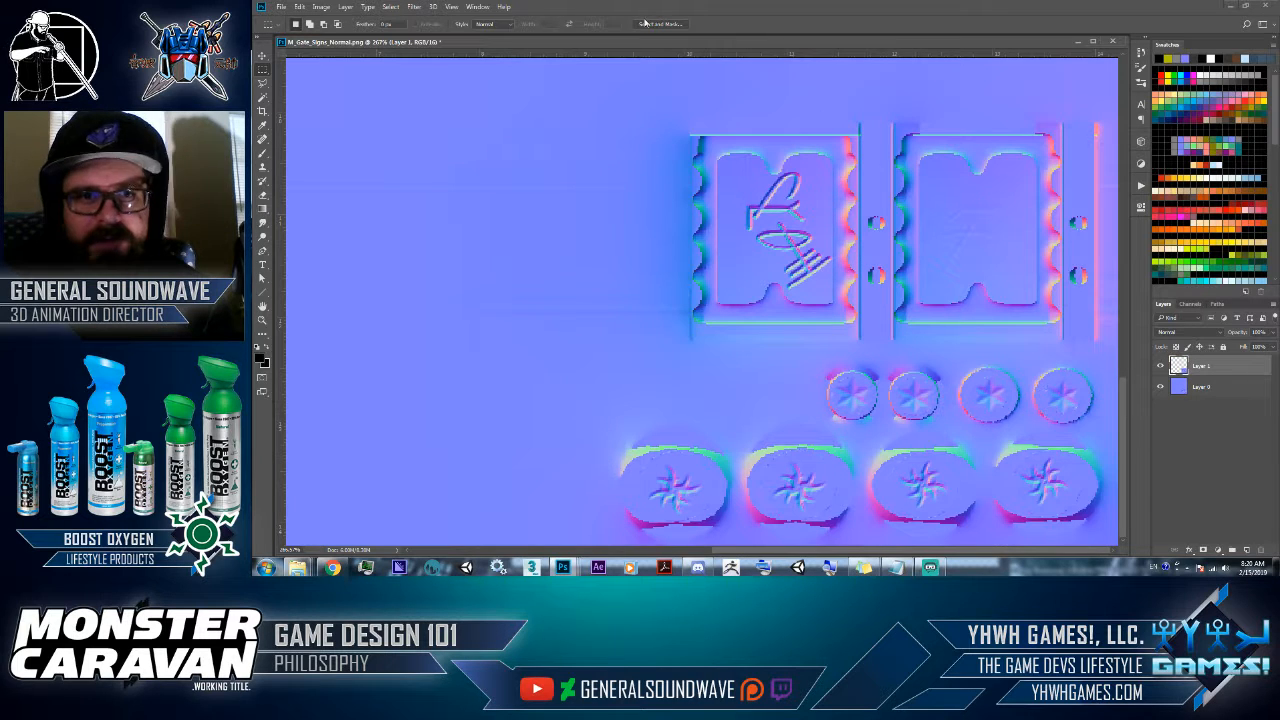
- Copy the isolated signs layer into the pillars document in its original position and place it below Layer 1
{"action": "left_click_drag", "start_coordinate": [577, 50], "coordinate": [426, 109]}
{"action": "key", "text": "v"}
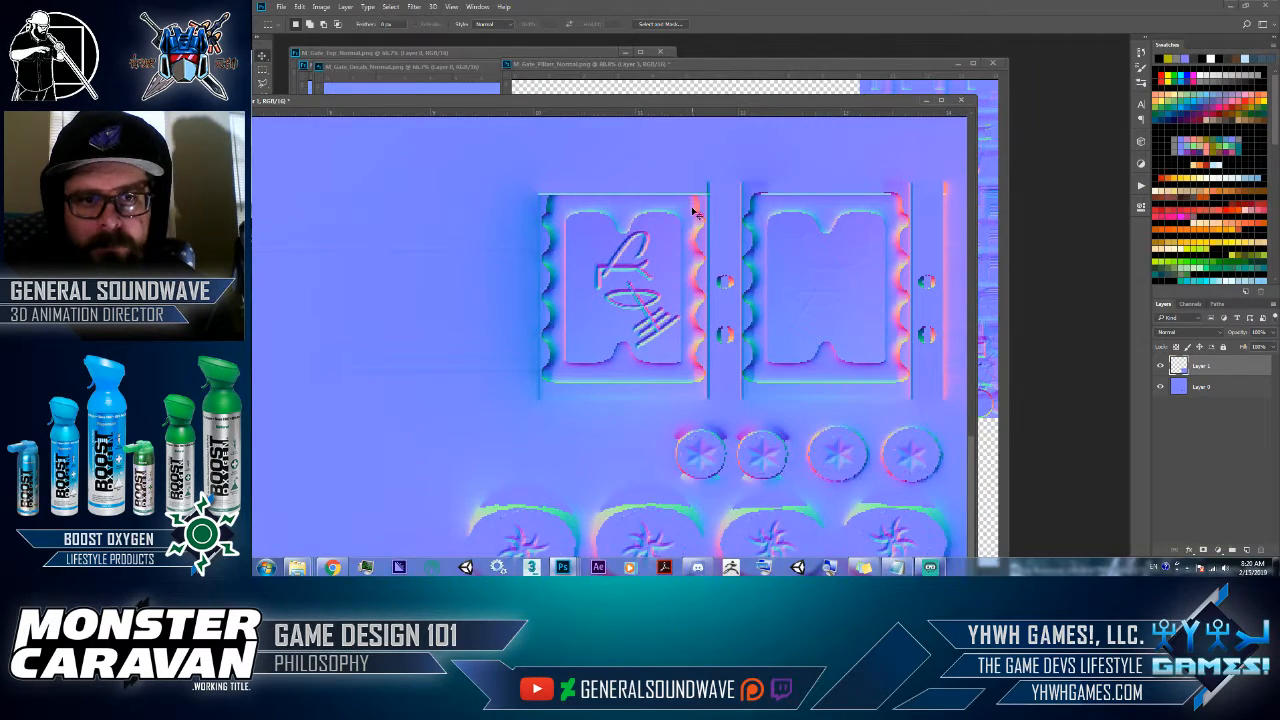
{"action": "left_click_drag", "start_coordinate": [692, 208], "coordinate": [713, 92], "text": "shift"}
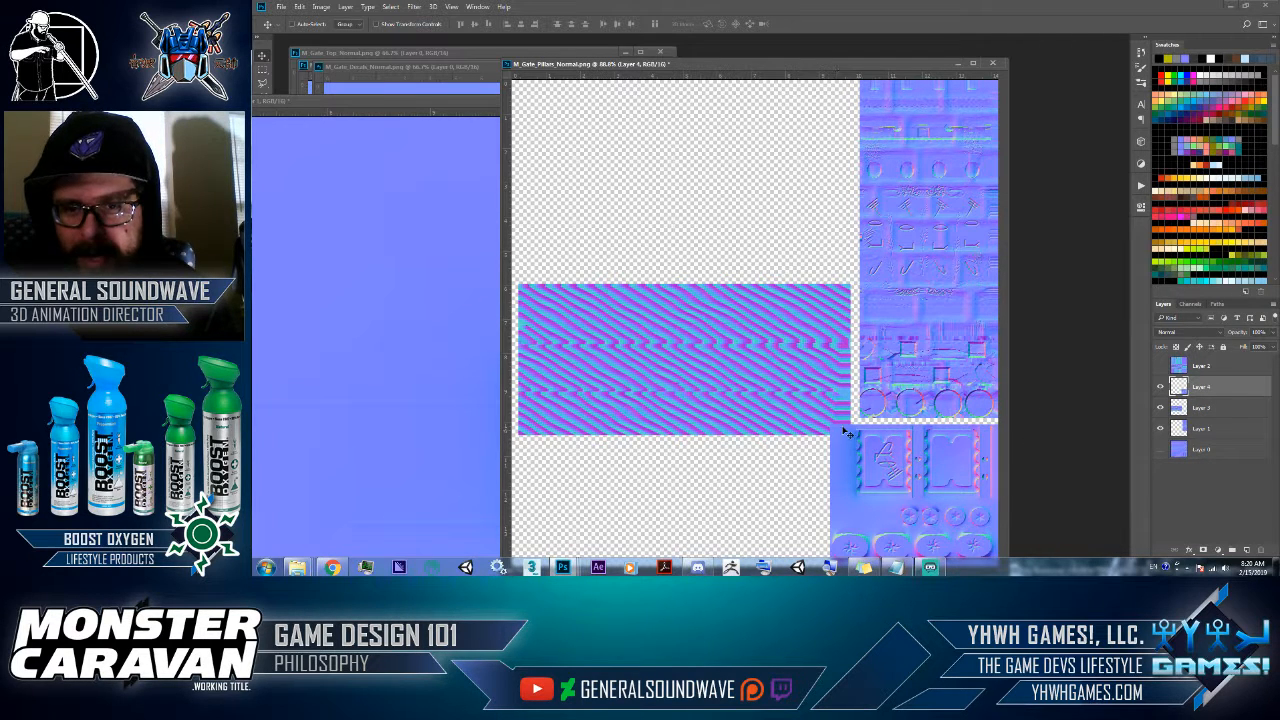
{"action": "left_click_drag", "start_coordinate": [1237, 391], "coordinate": [1235, 438]}
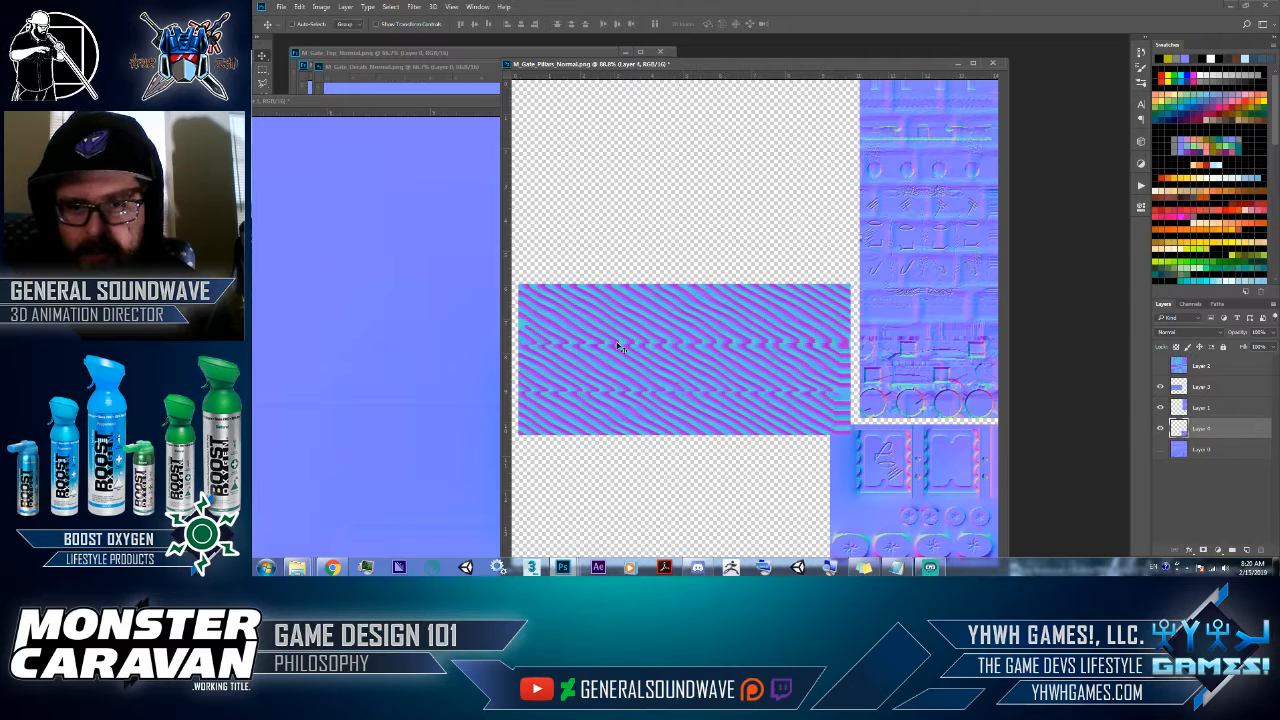
- Close the signs normal map without saving its changes
{"action": "left_click", "coordinate": [378, 286]}
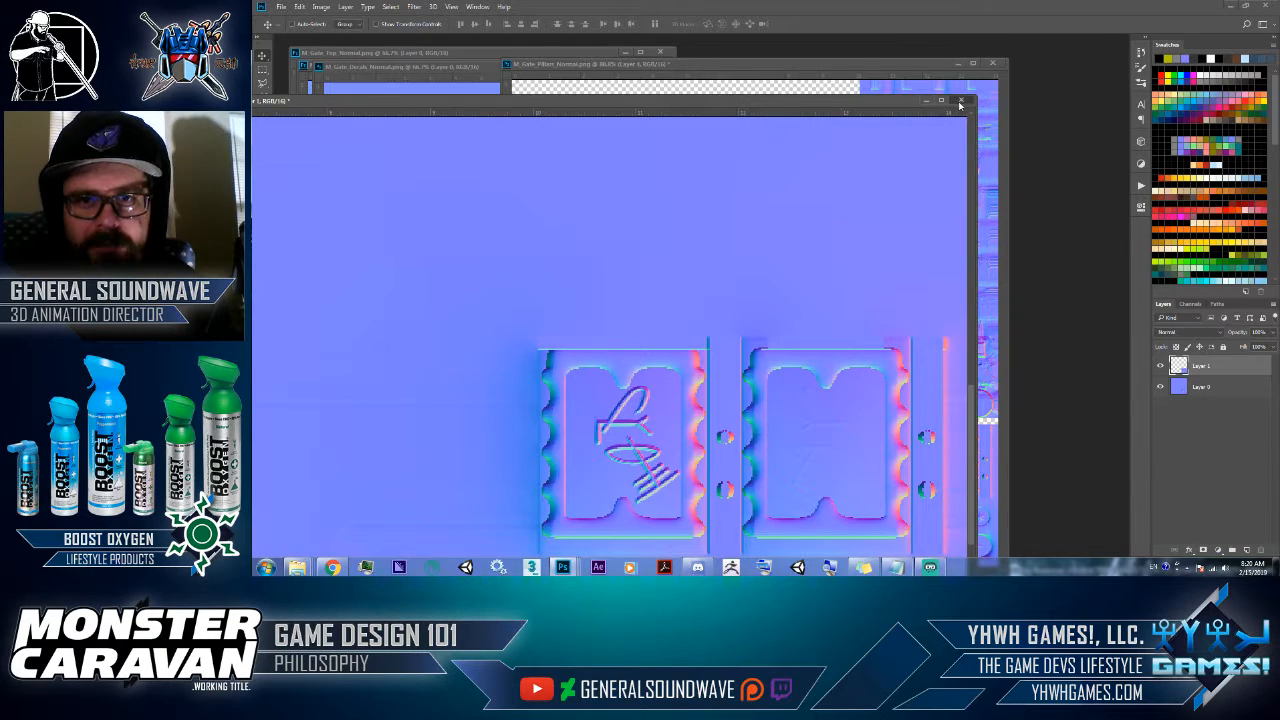
{"action": "left_click", "coordinate": [961, 101]}
{"action": "left_click", "coordinate": [797, 217]}
- In the decals normal map, select the four fan-shaped decals with a trimmed rectangular marquee and copy them to a new layer
{"action": "left_click", "coordinate": [411, 240]}
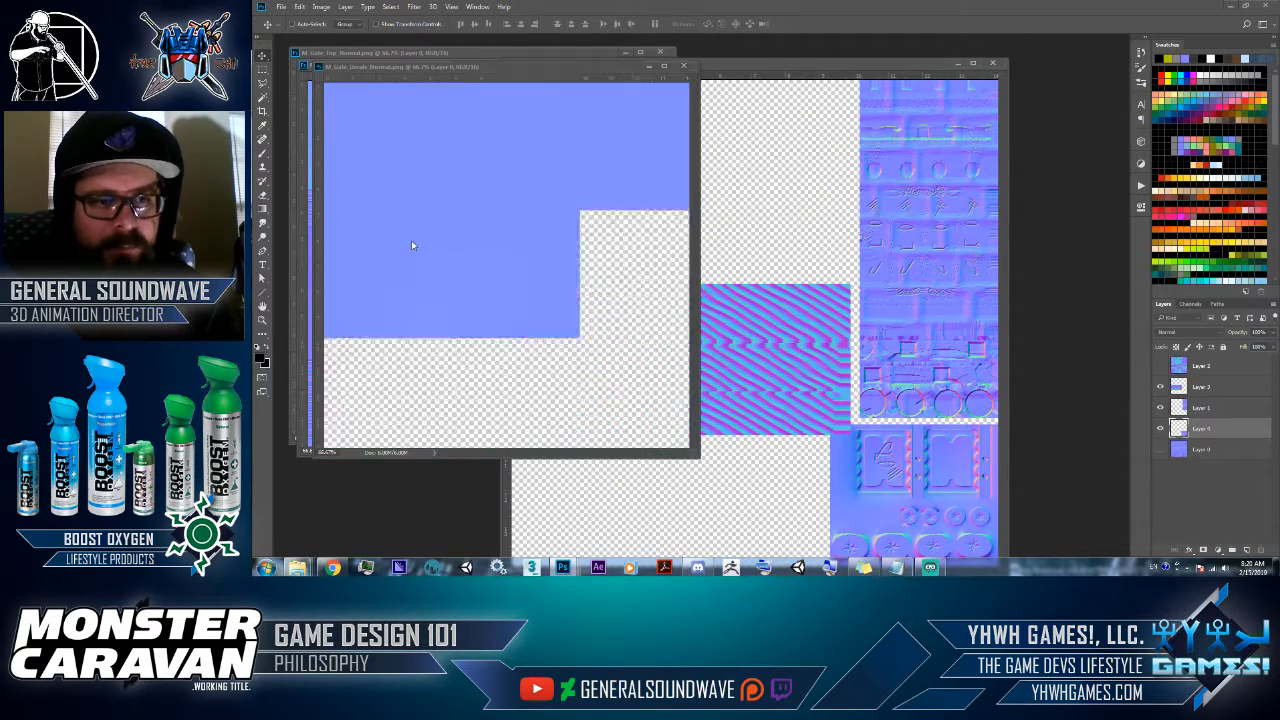
{"action": "key", "text": "z"}
{"action": "left_click_drag", "start_coordinate": [397, 325], "coordinate": [505, 458]}
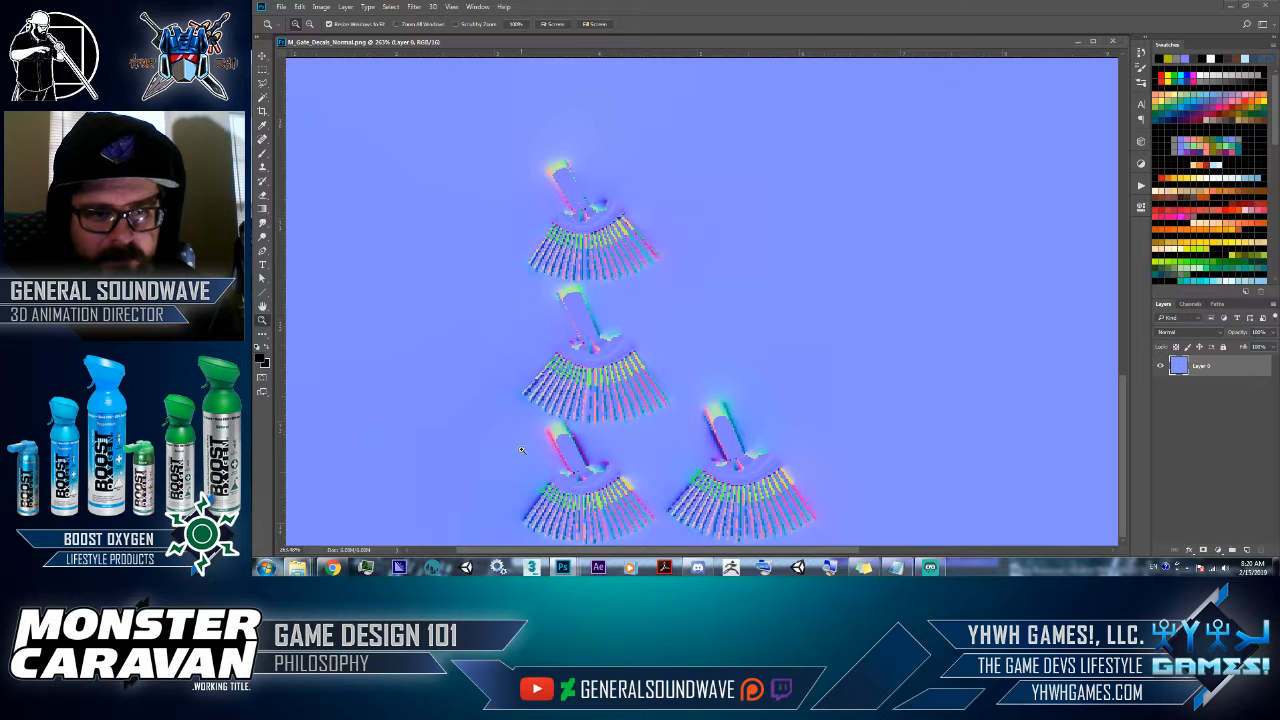
{"action": "key", "text": "m"}
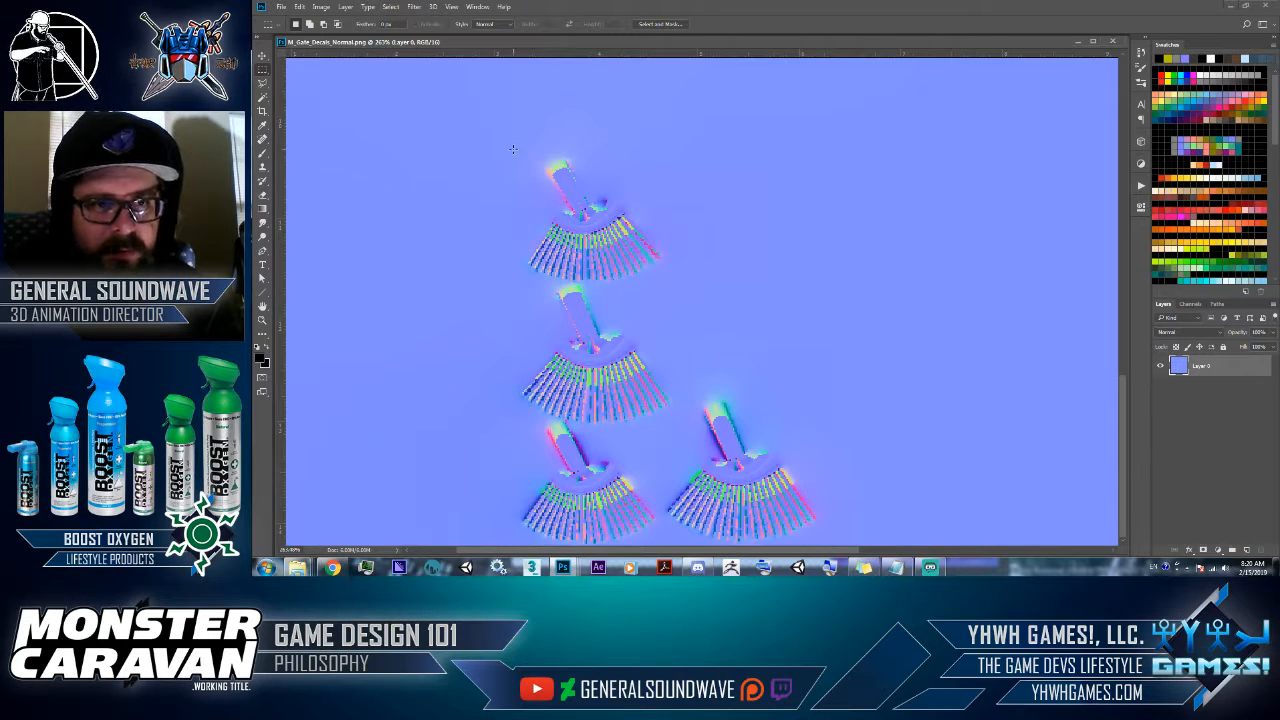
{"action": "left_click_drag", "start_coordinate": [513, 149], "coordinate": [835, 548]}
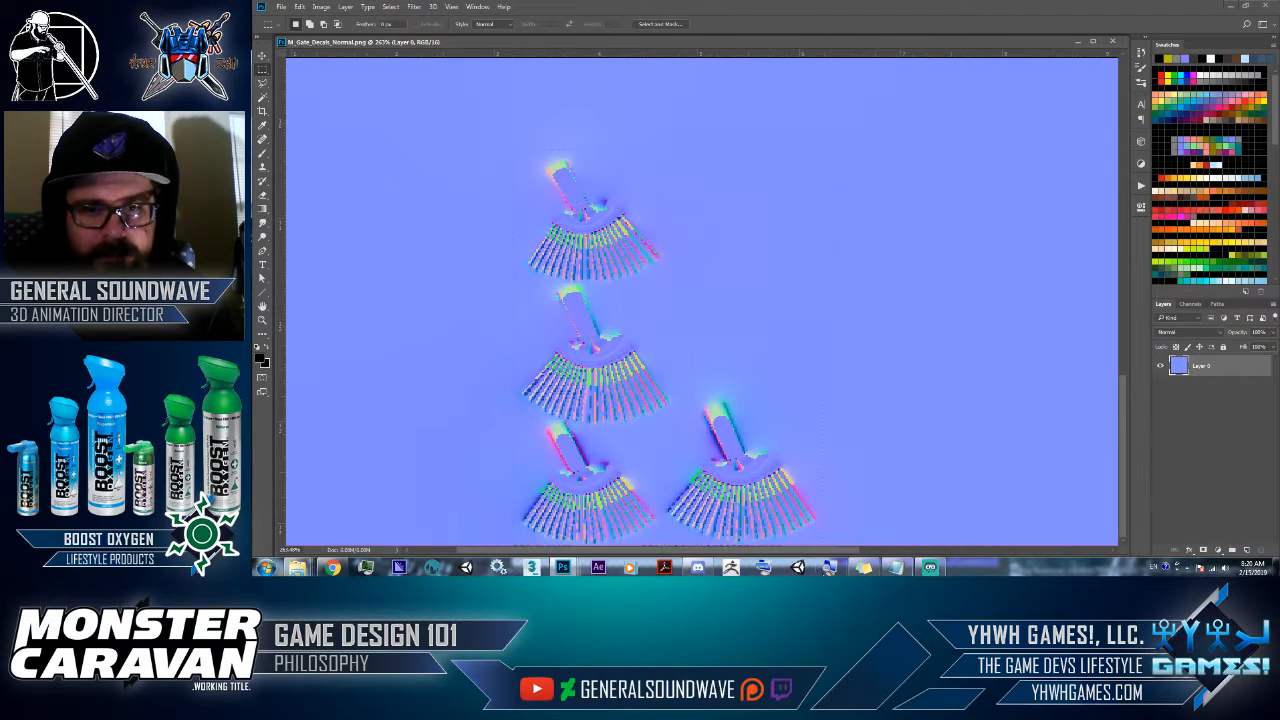
{"action": "mouse_move", "coordinate": [405, 129]}
{"action": "left_mouse_down", "text": "shift"}
{"action": "mouse_move", "coordinate": [530, 548]}
{"action": "mouse_move", "coordinate": [514, 569]}
{"action": "left_mouse_up", "text": "shift"}
{"action": "left_click_drag", "start_coordinate": [463, 112], "coordinate": [938, 140], "text": "alt"}
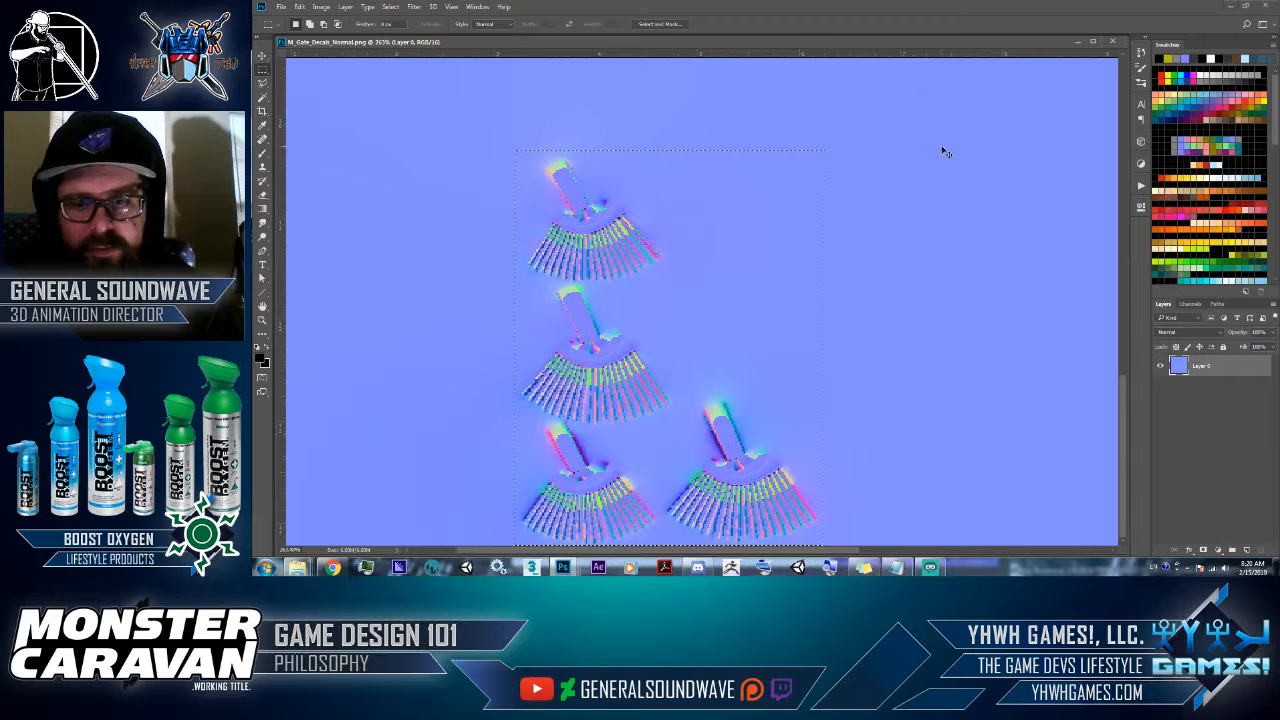
{"action": "key", "text": "ctrl+j"}
- Copy the isolated fan decals layer into the pillars document in its original position
{"action": "key", "text": "v"}
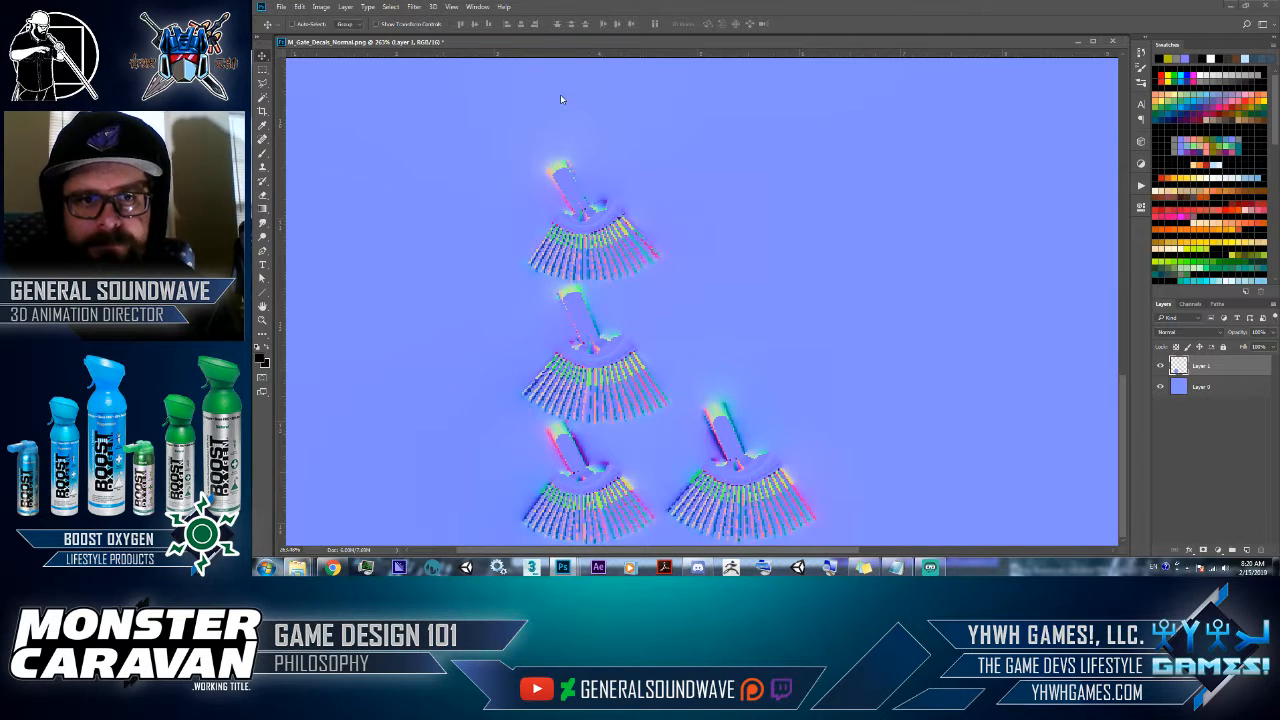
{"action": "left_click_drag", "start_coordinate": [676, 43], "coordinate": [534, 137]}
{"action": "left_click_drag", "start_coordinate": [561, 220], "coordinate": [611, 111], "text": "shift"}
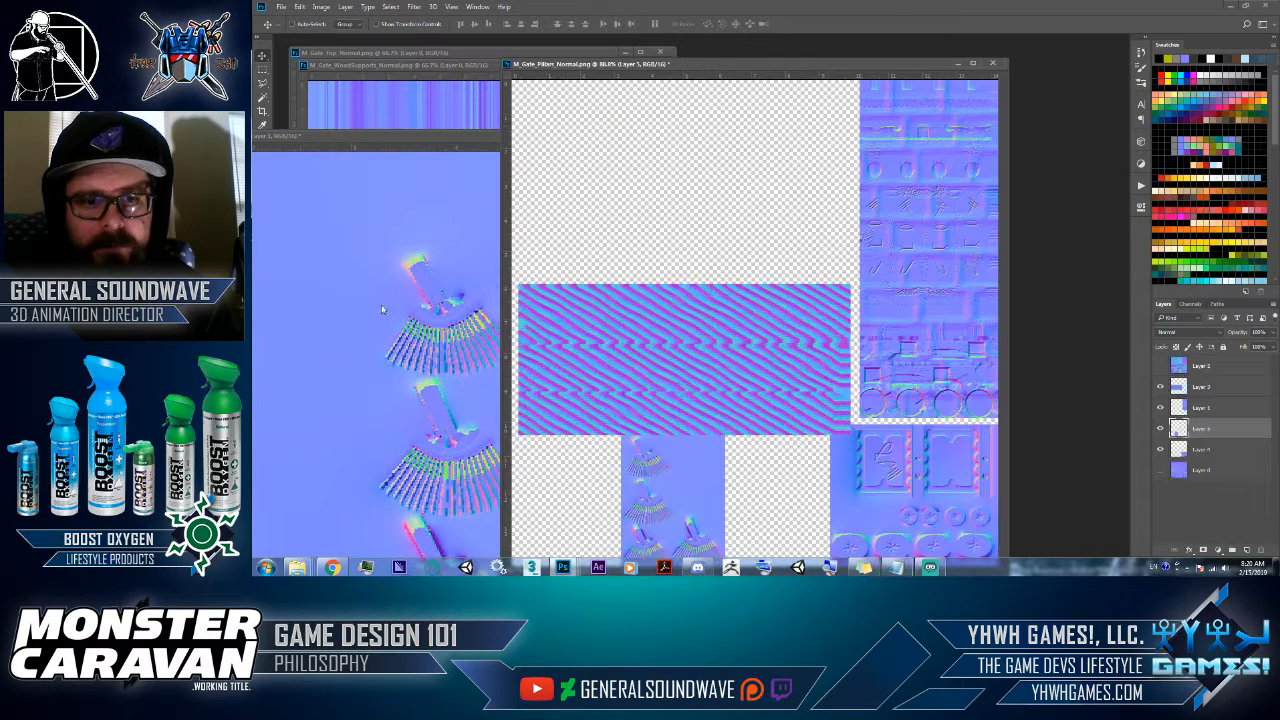
- Close the decals normal map without saving its changes
{"action": "left_click", "coordinate": [381, 309]}
{"action": "left_click", "coordinate": [969, 134]}
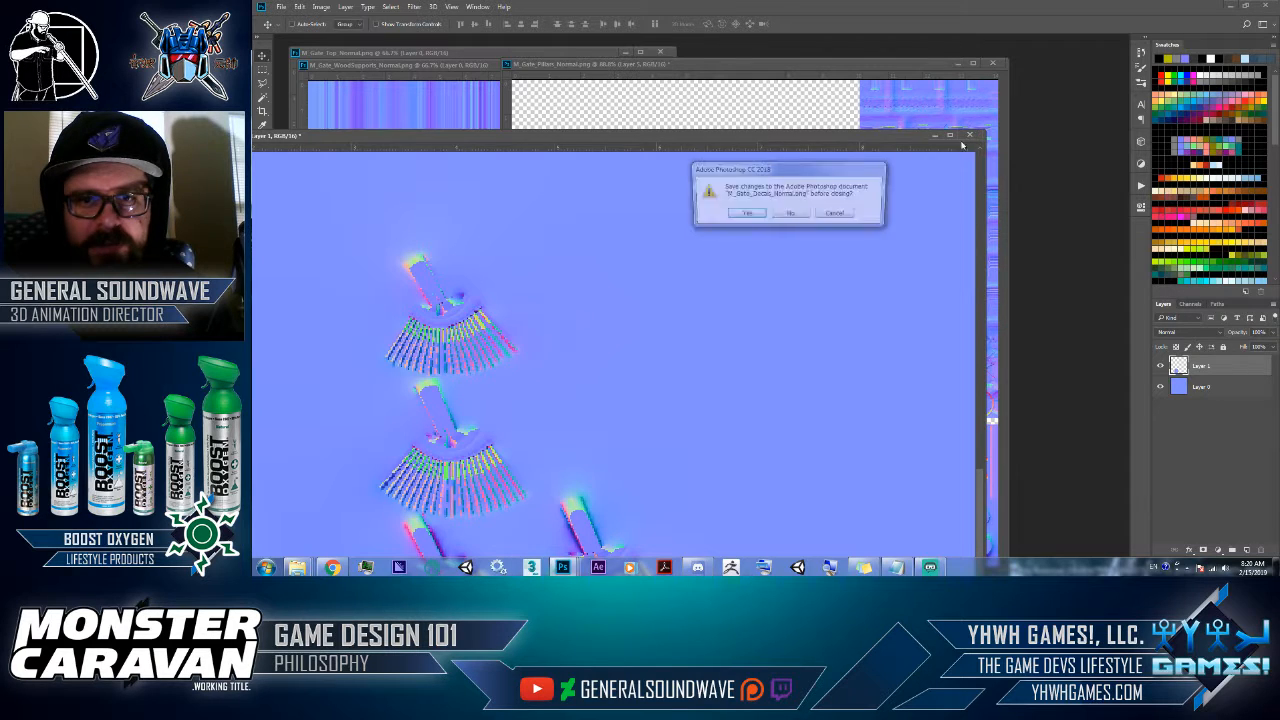
{"action": "left_click", "coordinate": [797, 222]}
- Enlarge the wood supports window and marquee-select the long wood-grain band between the vertical streaks, ending where the grain stops
{"action": "left_click", "coordinate": [433, 216]}
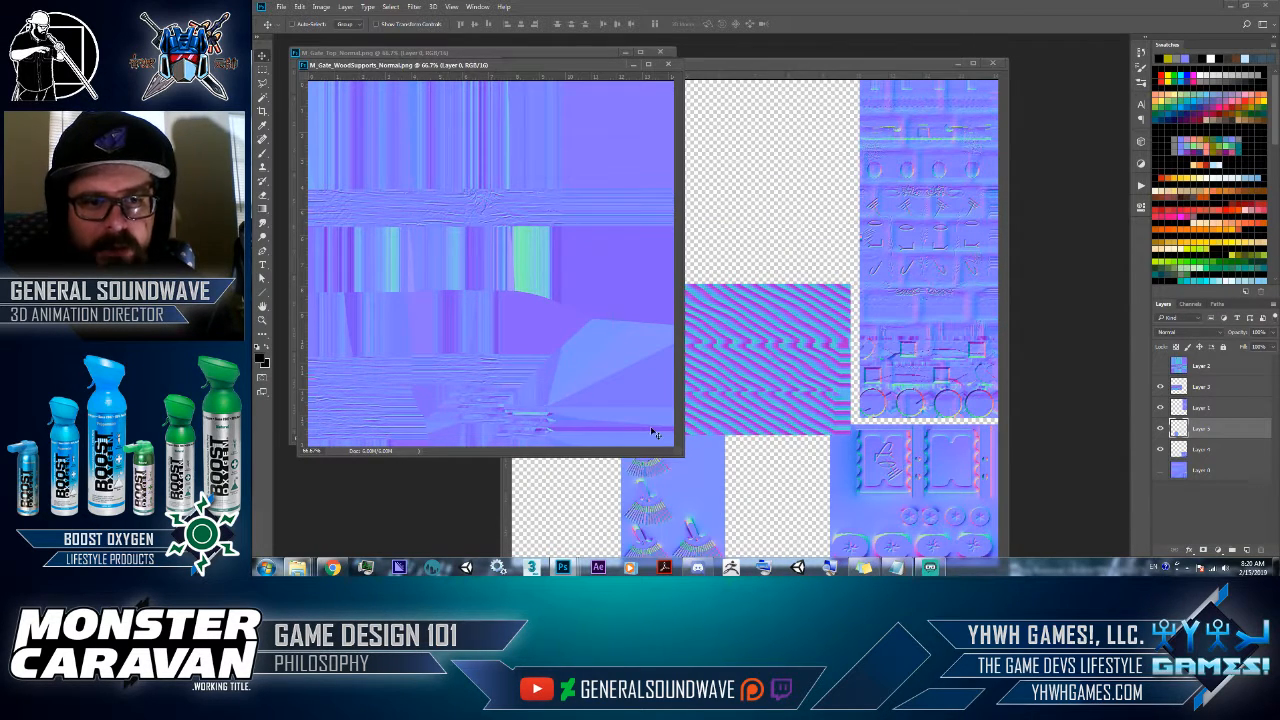
{"action": "left_click_drag", "start_coordinate": [676, 451], "coordinate": [874, 526]}
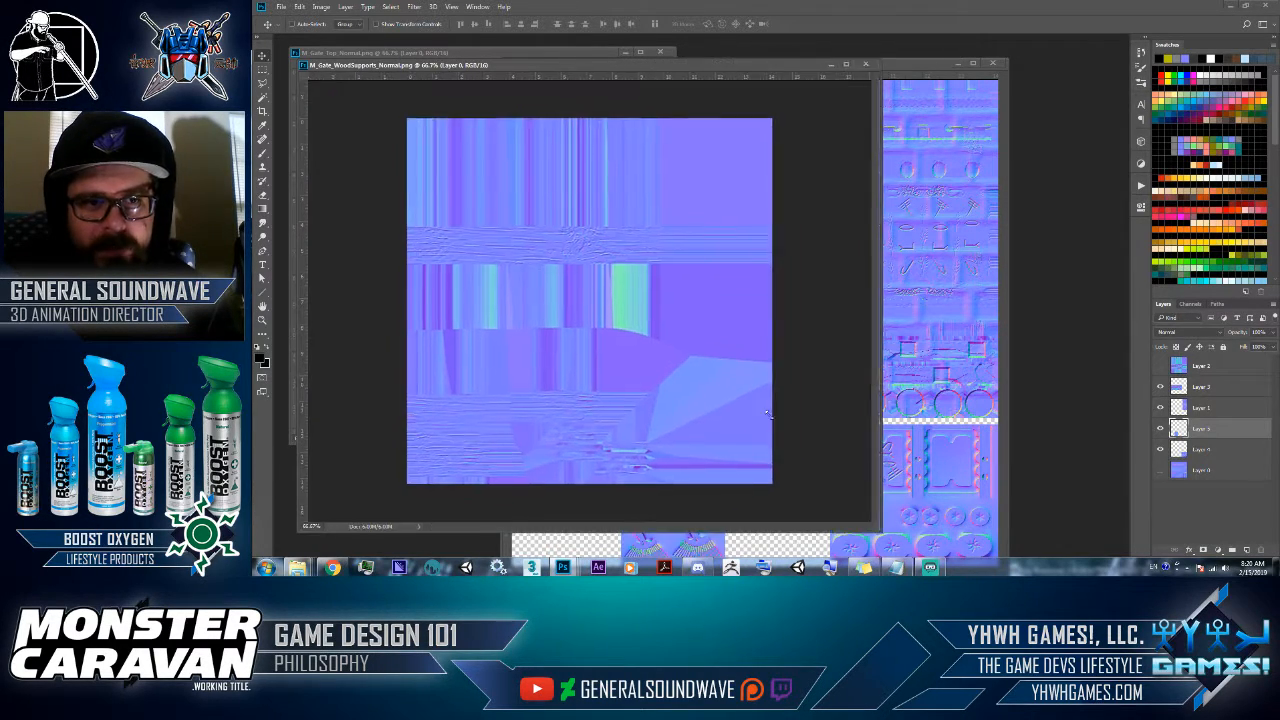
{"action": "key", "text": "z"}
{"action": "left_click_drag", "start_coordinate": [314, 263], "coordinate": [459, 291]}
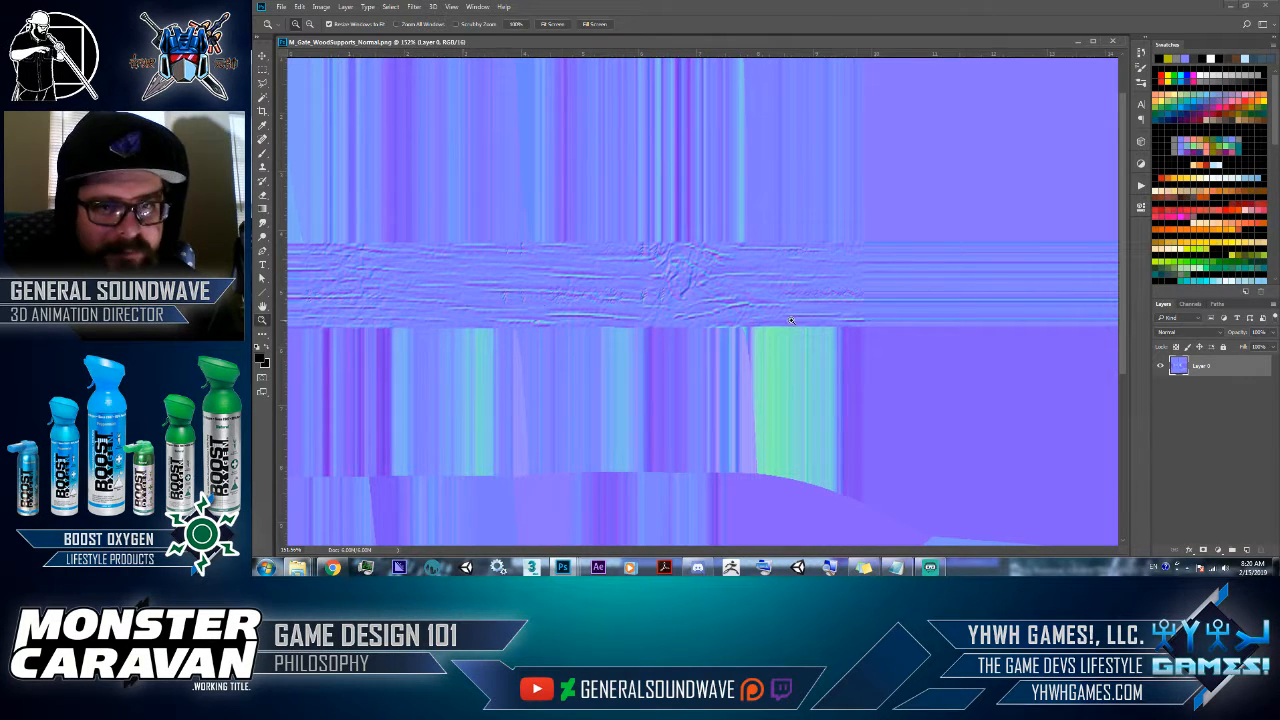
{"action": "key", "text": "m"}
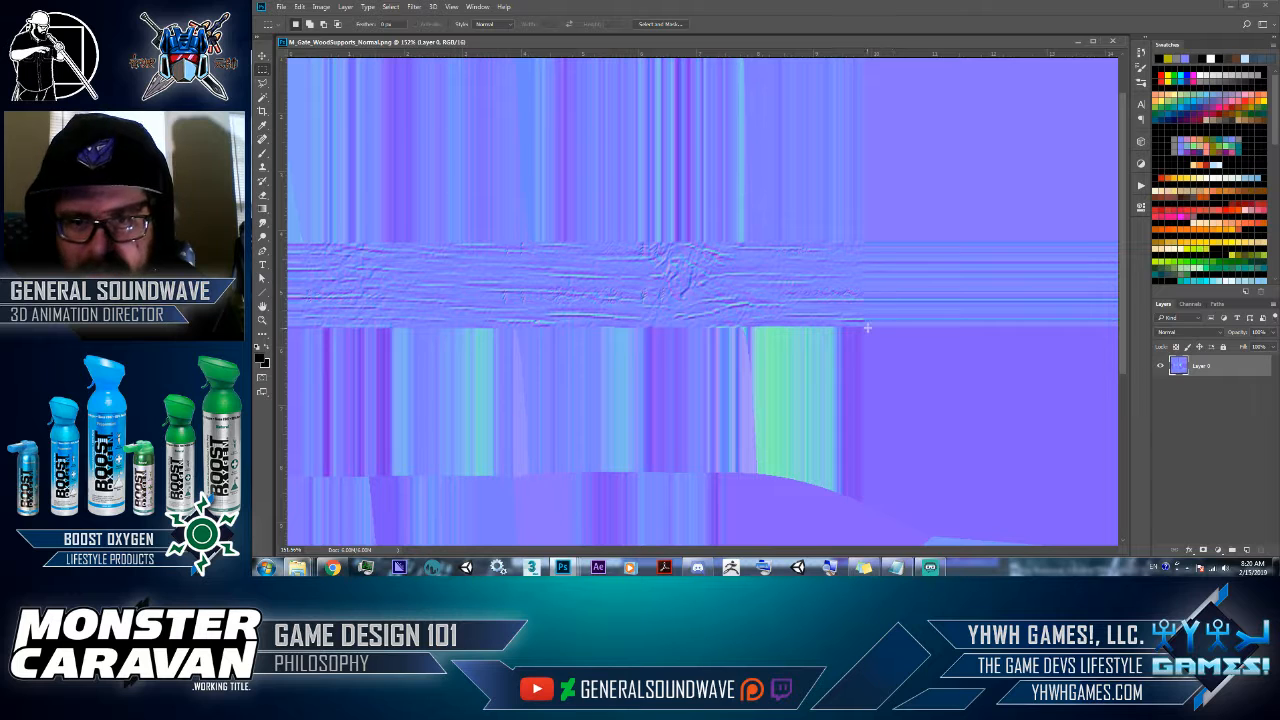
{"action": "left_click_drag", "start_coordinate": [866, 328], "coordinate": [263, 242]}
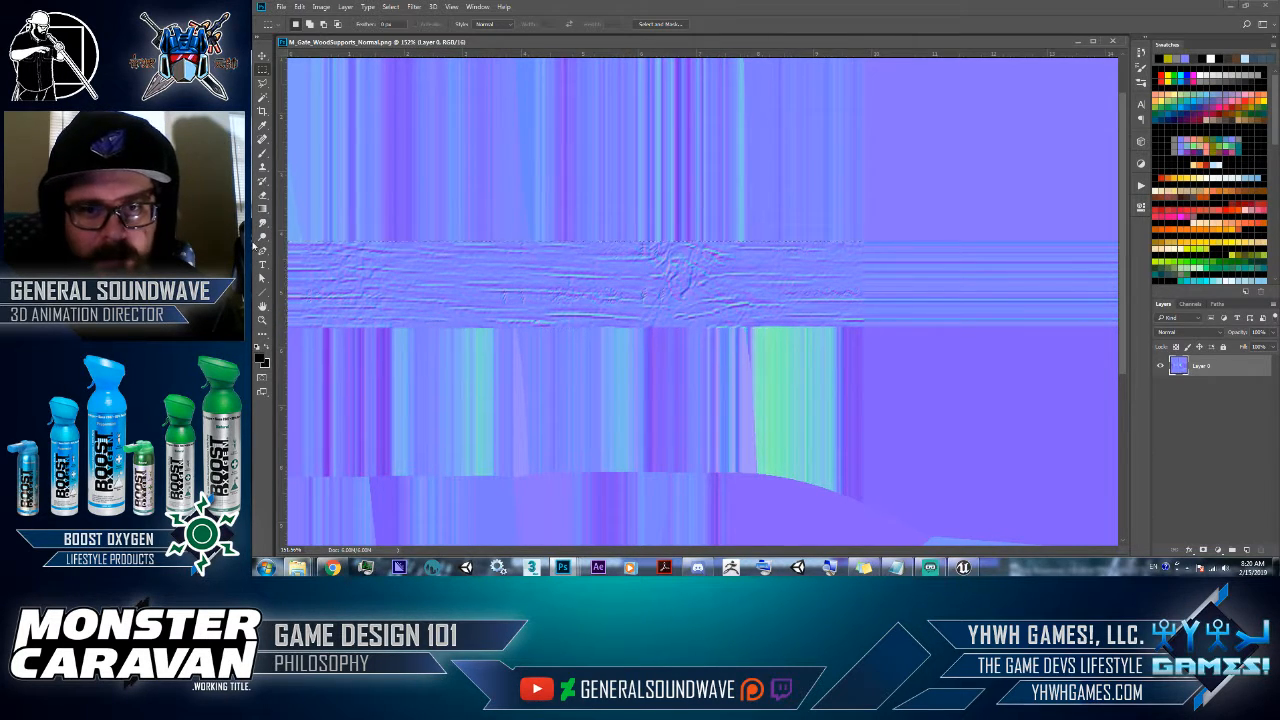
- Select the lower wood-grain areas as two separate blocks, excluding the stretched gap between them and trimming the left block's outer edges
{"action": "scroll", "coordinate": [650, 290], "scroll_direction": "down", "scroll_amount": 5}
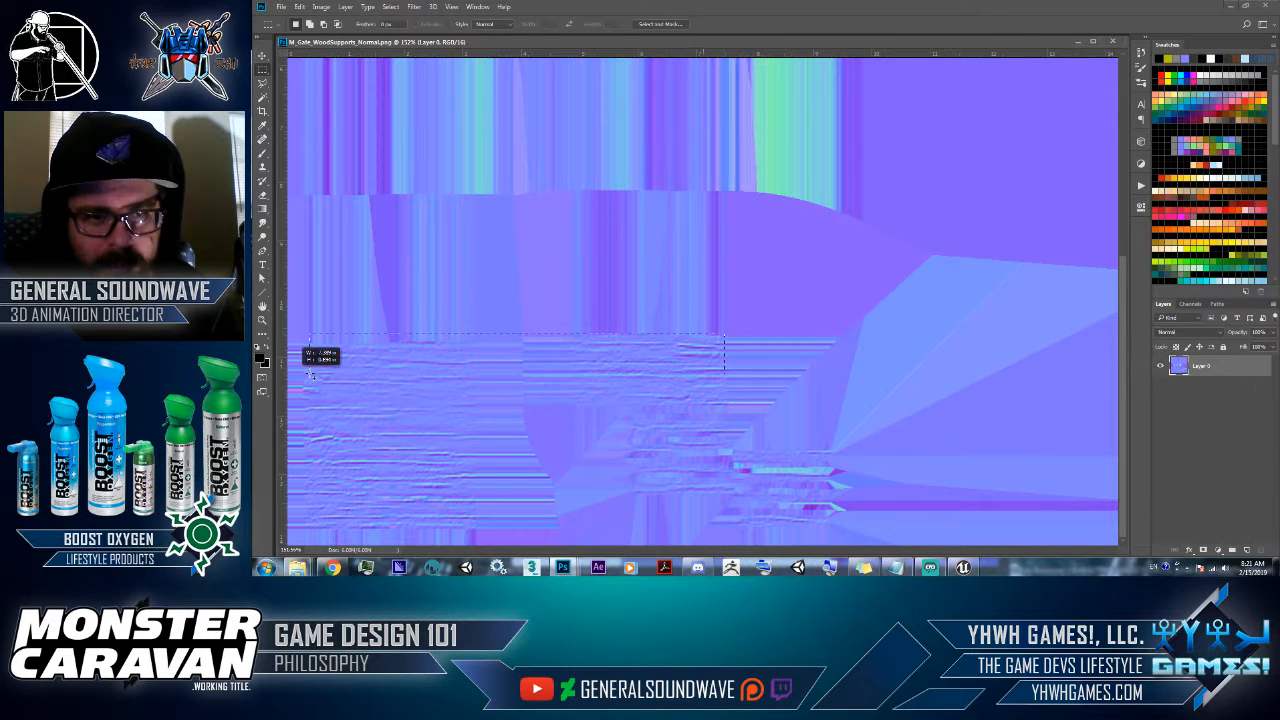
{"action": "left_click_drag", "start_coordinate": [258, 380], "coordinate": [258, 405]}
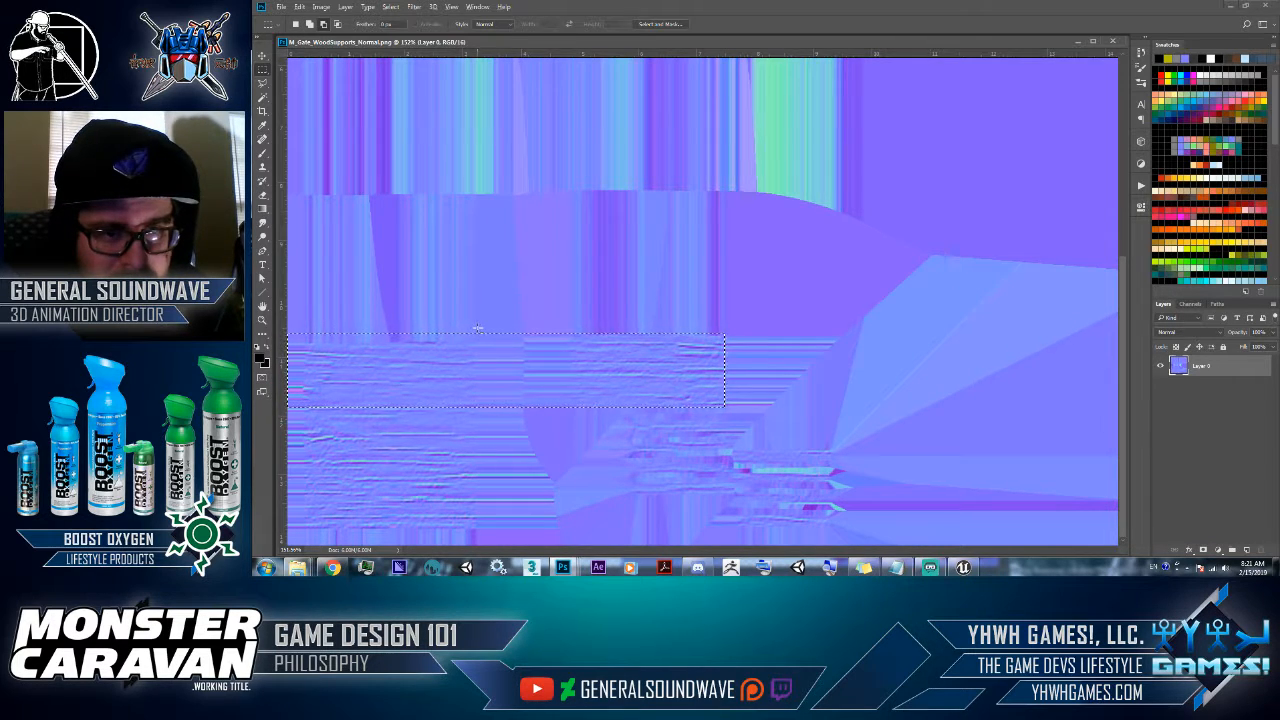
{"action": "left_click_drag", "start_coordinate": [479, 328], "coordinate": [521, 570]}
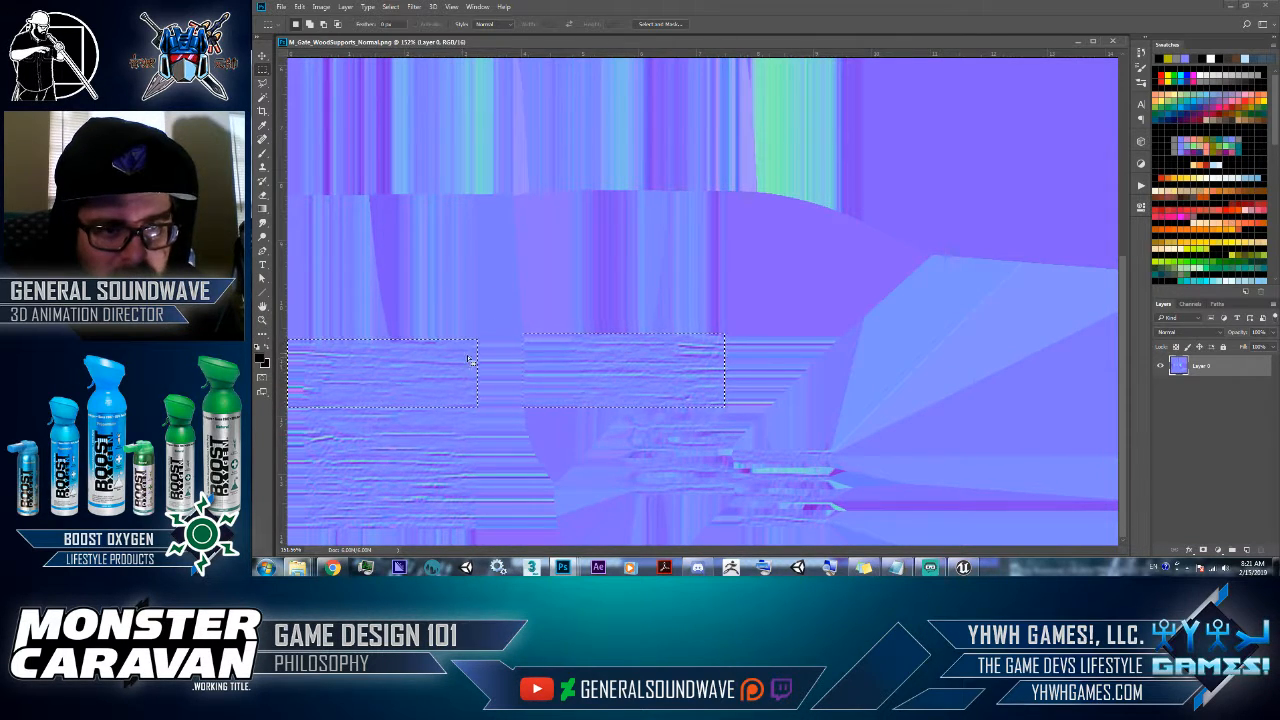
{"action": "left_click_drag", "start_coordinate": [478, 344], "coordinate": [263, 567], "text": "shift"}
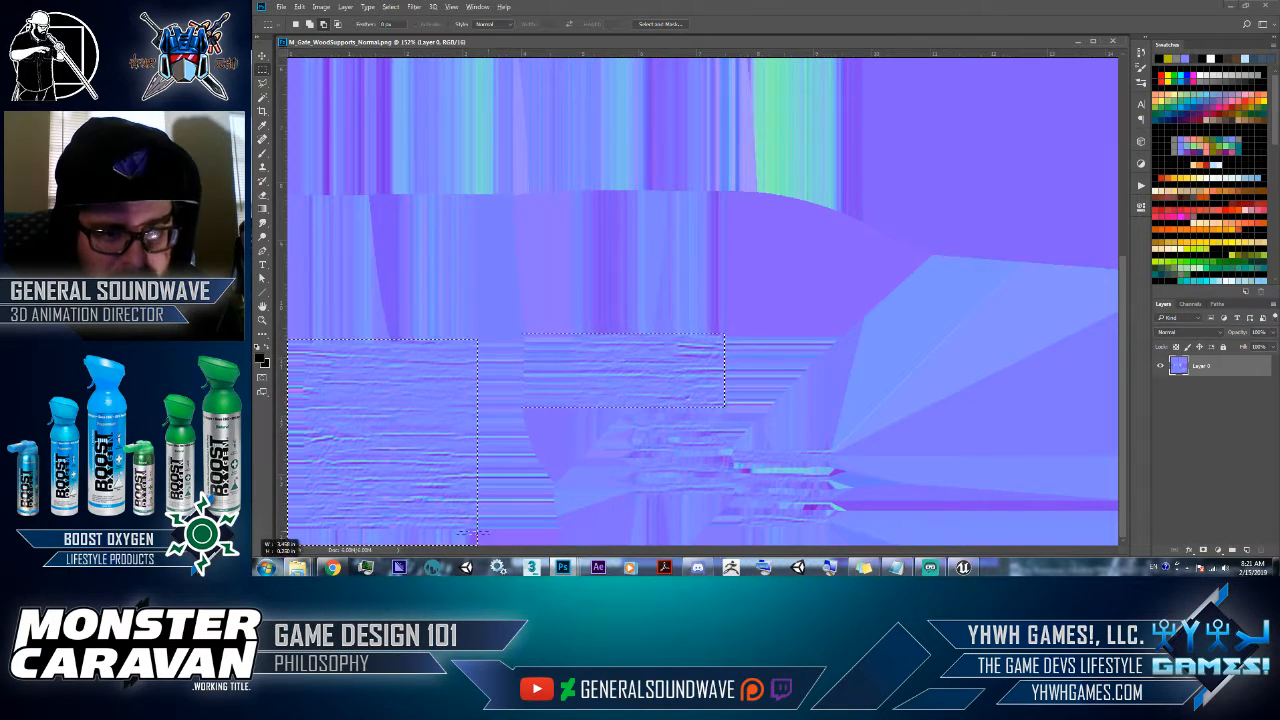
{"action": "left_click_drag", "start_coordinate": [303, 325], "coordinate": [262, 568], "text": "alt"}
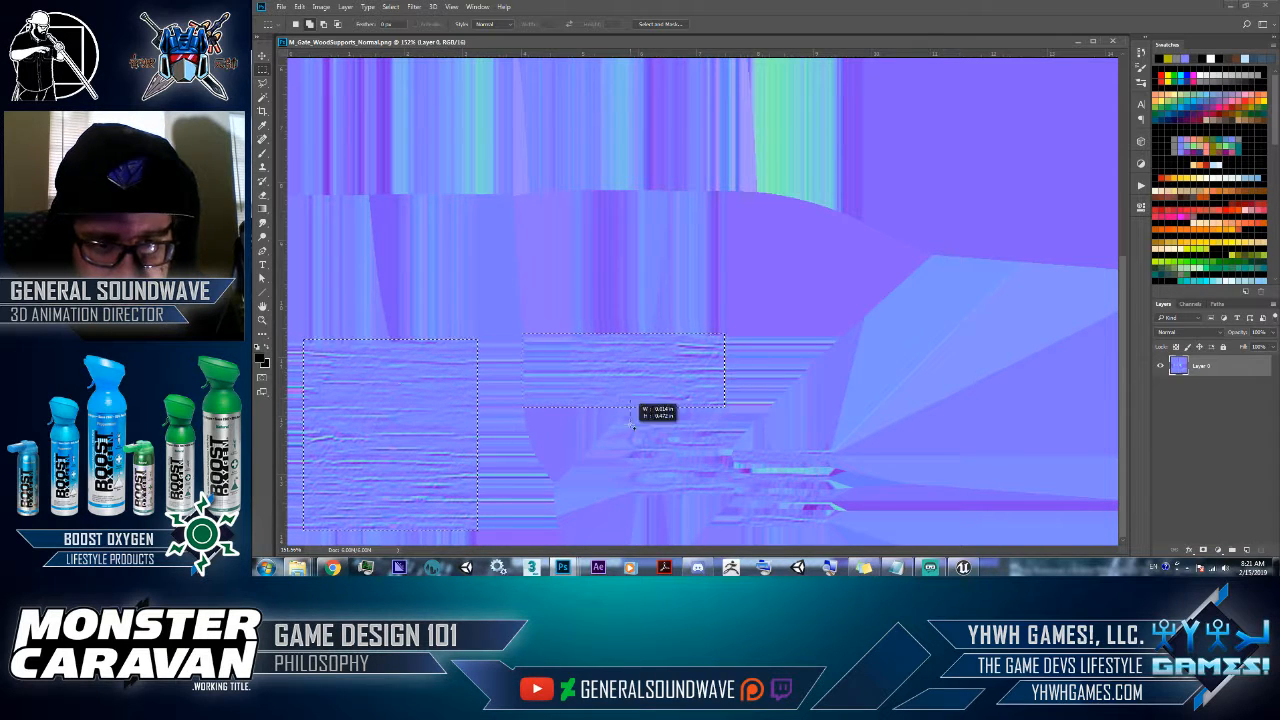
- Add the small wood-grain pieces below and to the right of the shorter block to the selection
{"action": "left_click_drag", "start_coordinate": [632, 425], "coordinate": [729, 491], "text": "shift"}
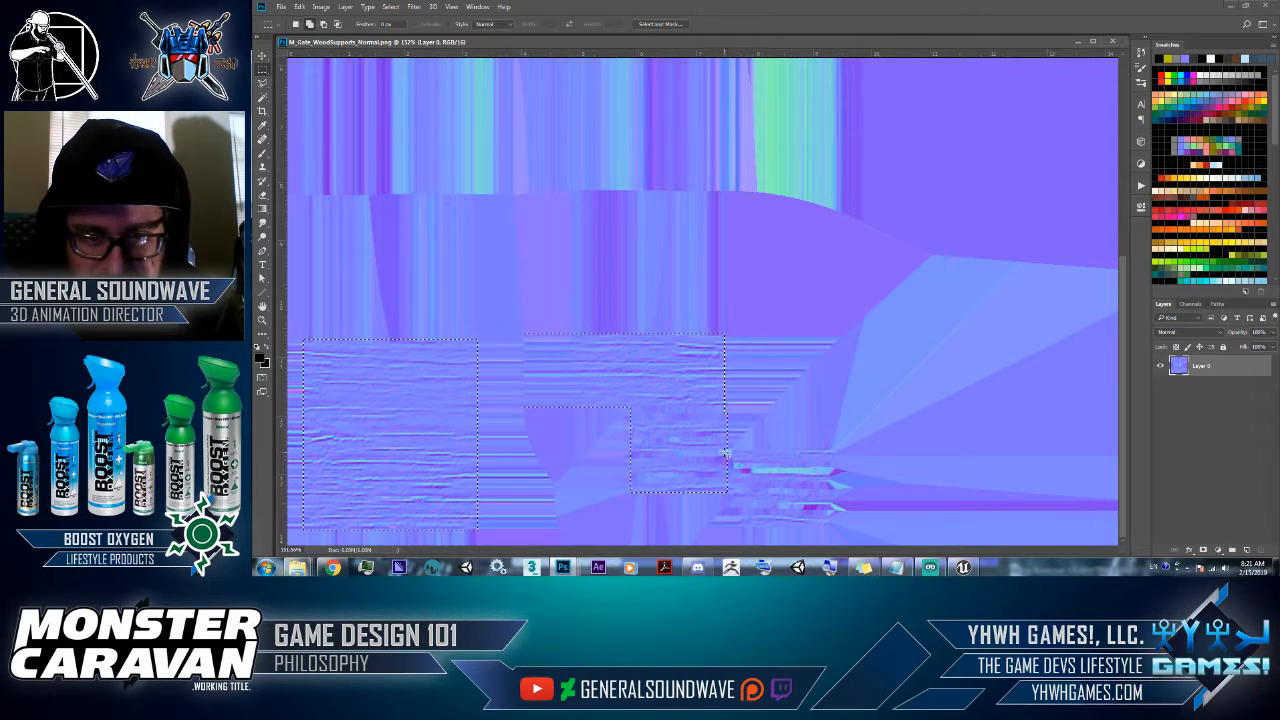
{"action": "left_click_drag", "start_coordinate": [721, 452], "coordinate": [740, 525], "text": "shift"}
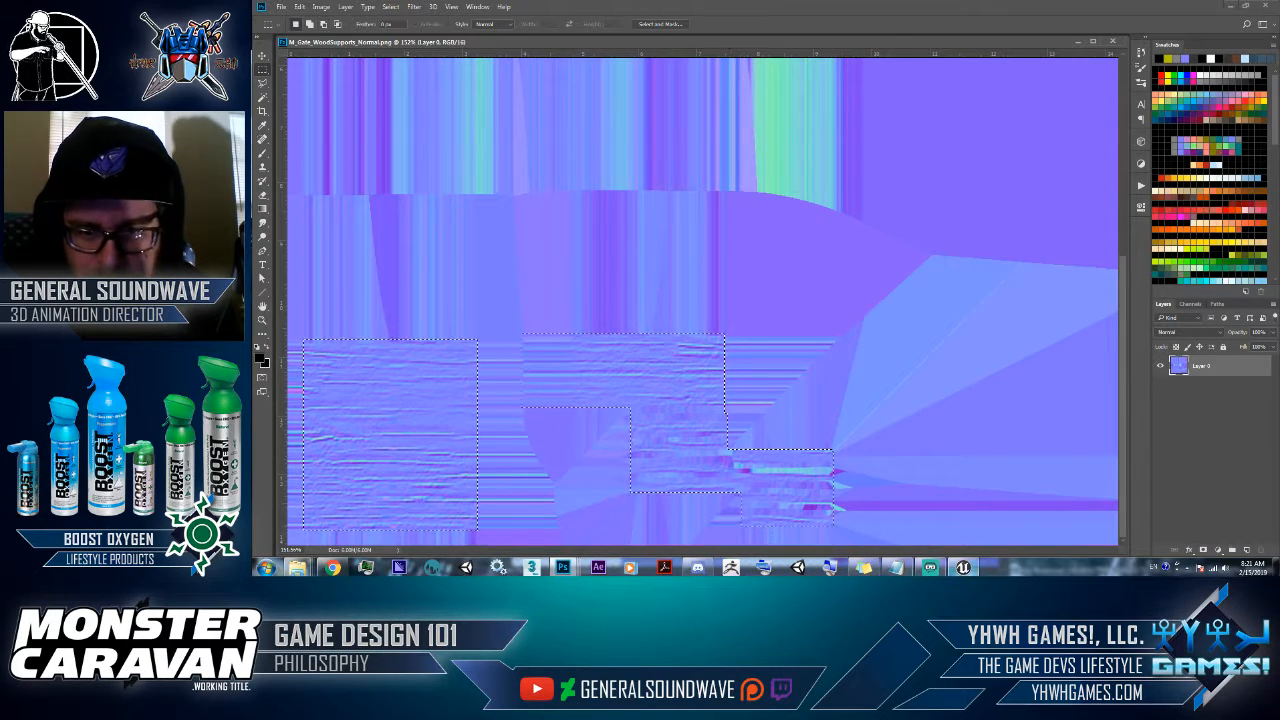
{"action": "key", "text": "z"}
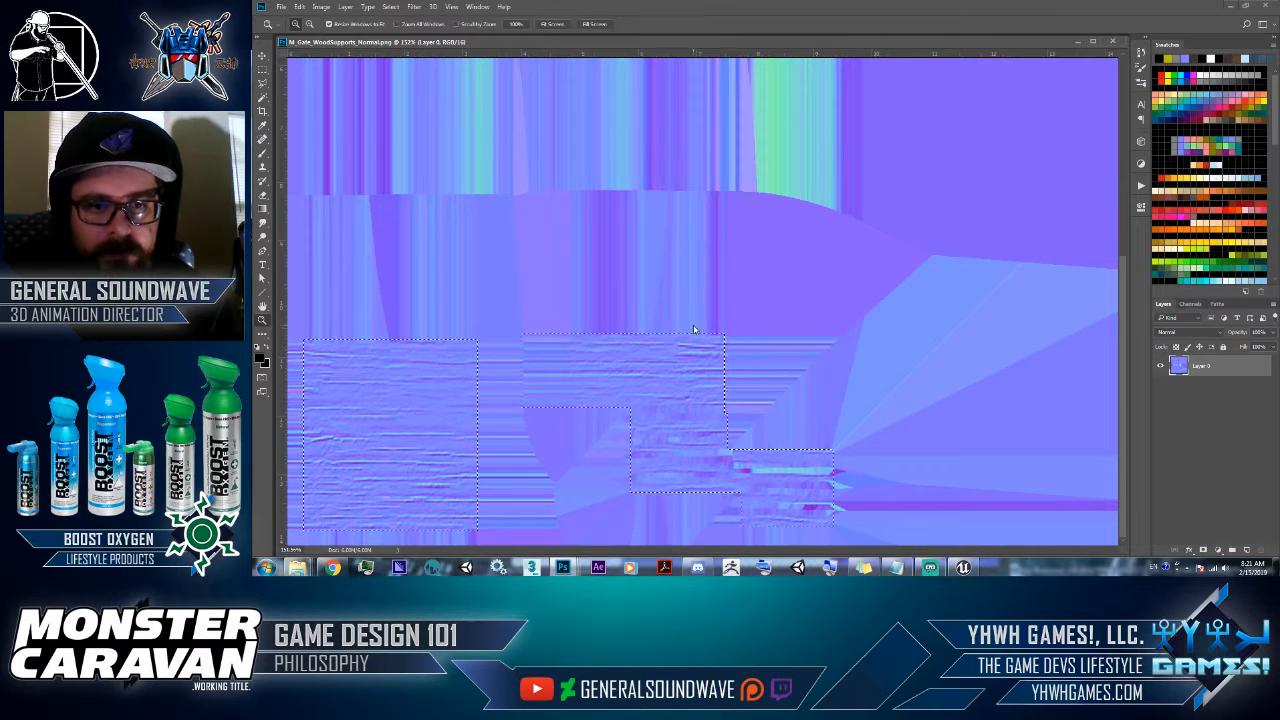
- Copy the selected wood-grain pieces from the wood supports map into the pillars document, keeping their original position
{"action": "right_click", "coordinate": [694, 329]}
{"action": "left_click", "coordinate": [712, 335]}
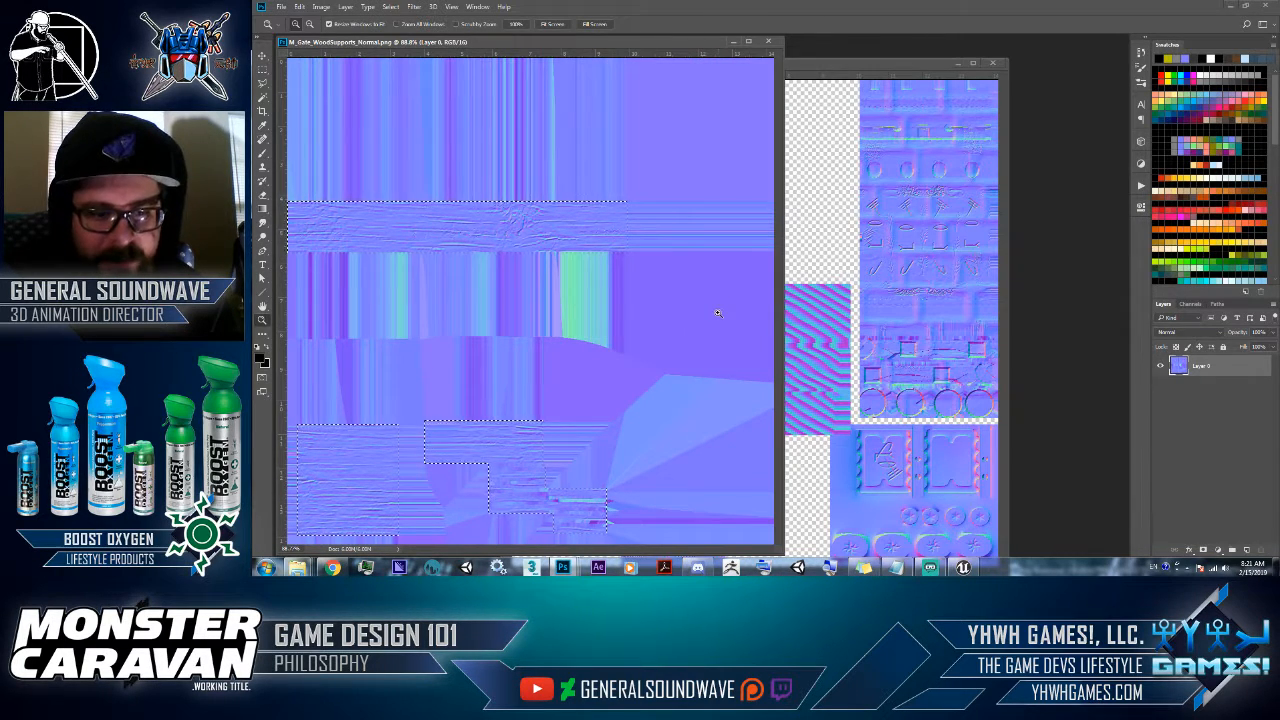
{"action": "key", "text": "v"}
{"action": "left_click_drag", "start_coordinate": [496, 231], "coordinate": [938, 231]}
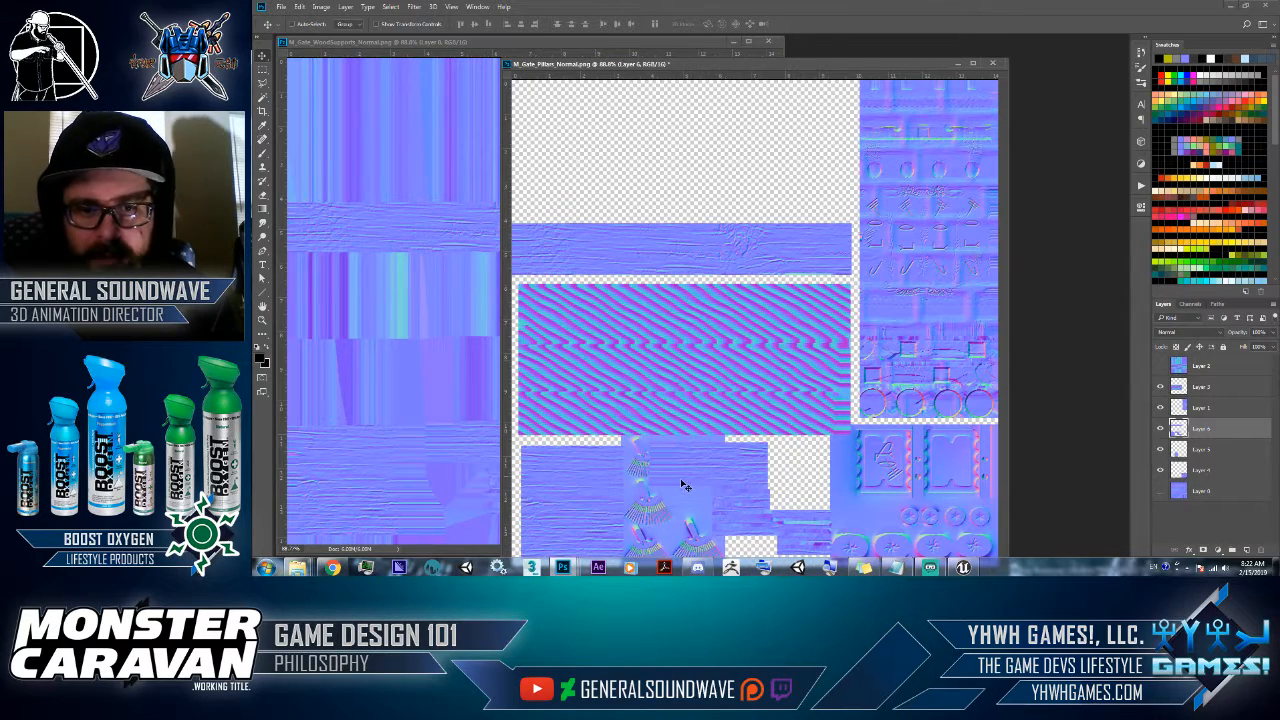
- Undo a trial shift of the wood pieces, raise their layer to directly below Layer 2 and put it in a group
{"action": "left_click_drag", "start_coordinate": [712, 484], "coordinate": [717, 428]}
{"action": "key", "text": "ctrl+z"}
{"action": "left_click_drag", "start_coordinate": [1203, 430], "coordinate": [1192, 383]}
{"action": "key", "text": "ctrl+g"}
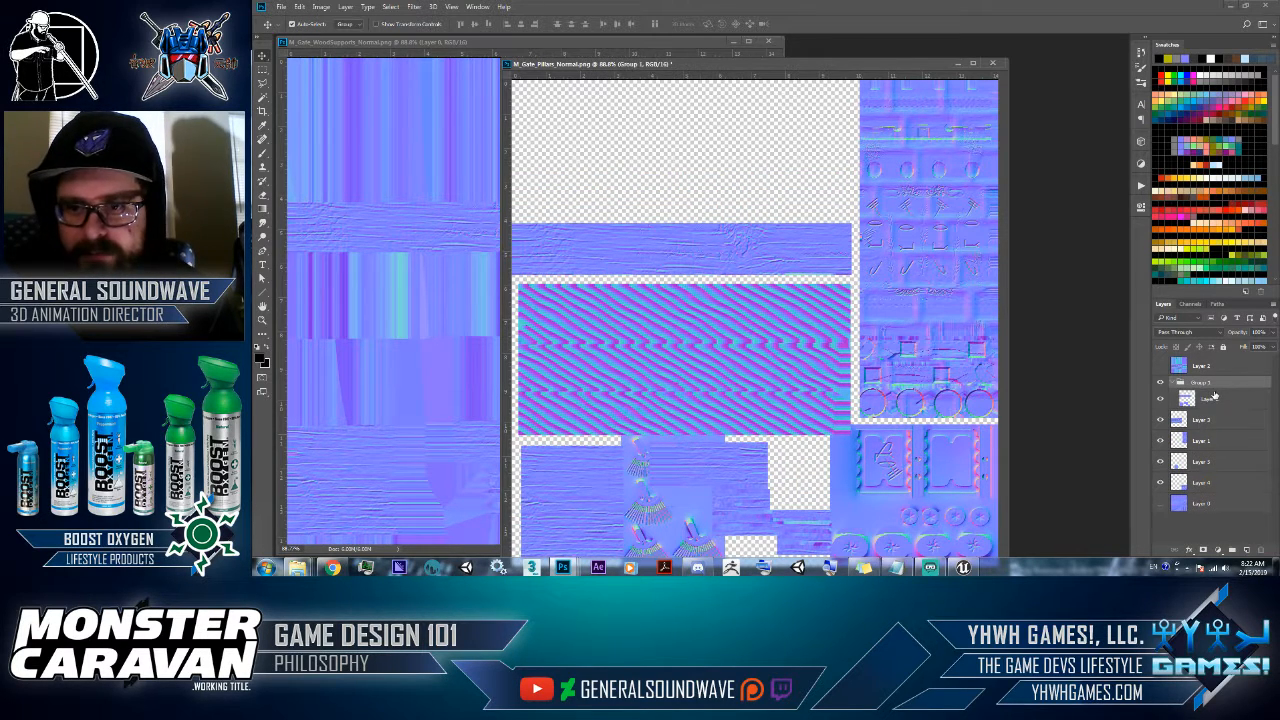
- Close the wood supports normal map
{"action": "left_click", "coordinate": [344, 219]}
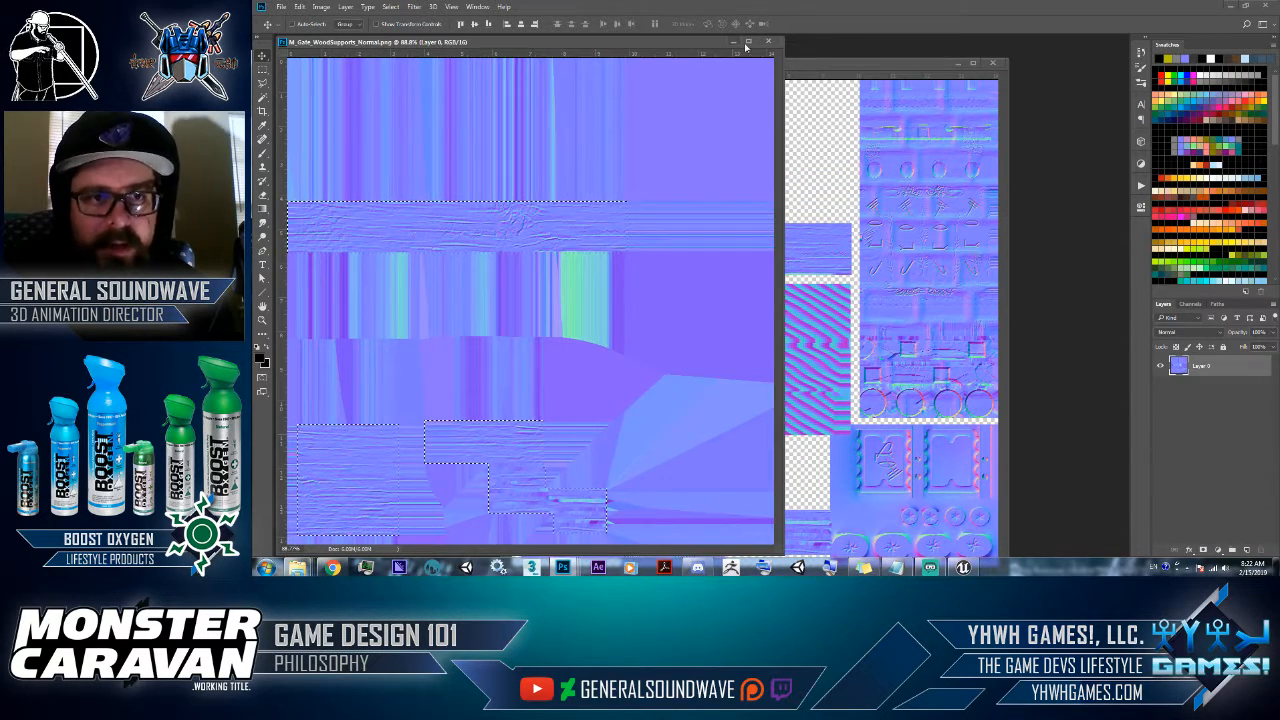
{"action": "left_click", "coordinate": [766, 43]}
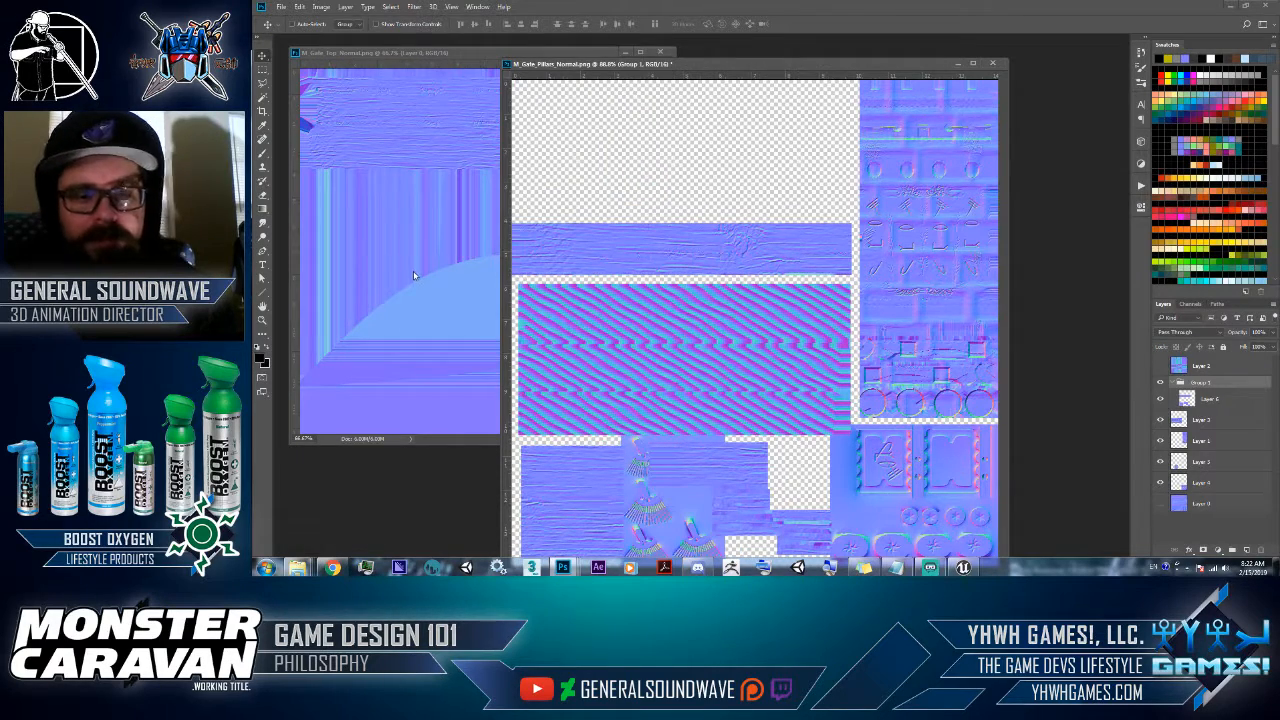
- Switch to the M_Gate_Maps folder, look over all the gate's texture files and return to Photoshop
{"action": "key", "text": "alt+Tab"}
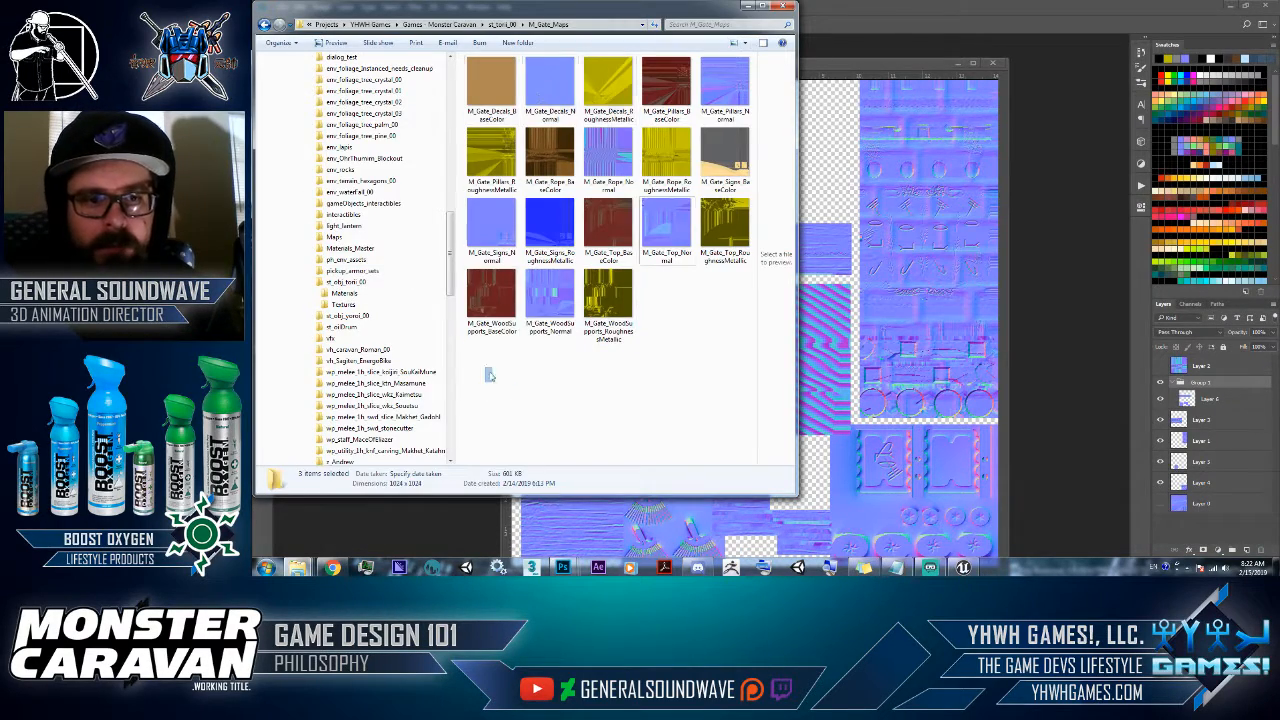
{"action": "left_click_drag", "start_coordinate": [489, 374], "coordinate": [765, 62]}
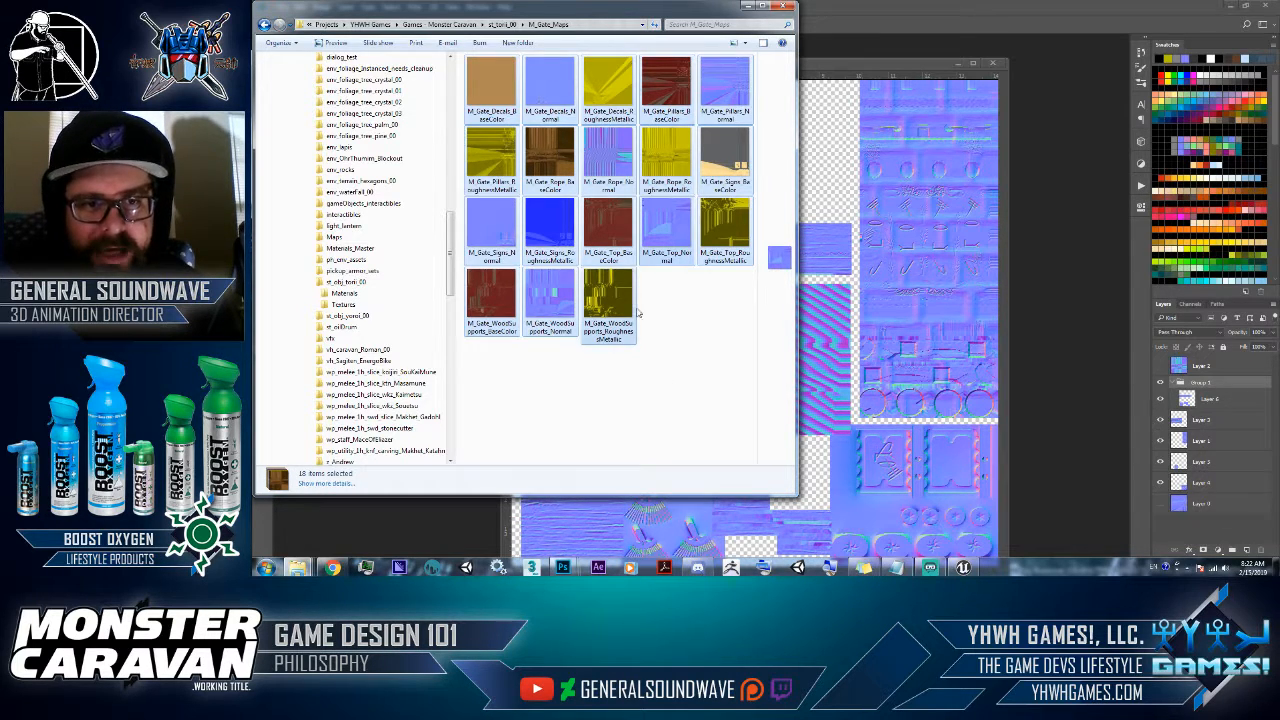
{"action": "left_click", "coordinate": [929, 5]}
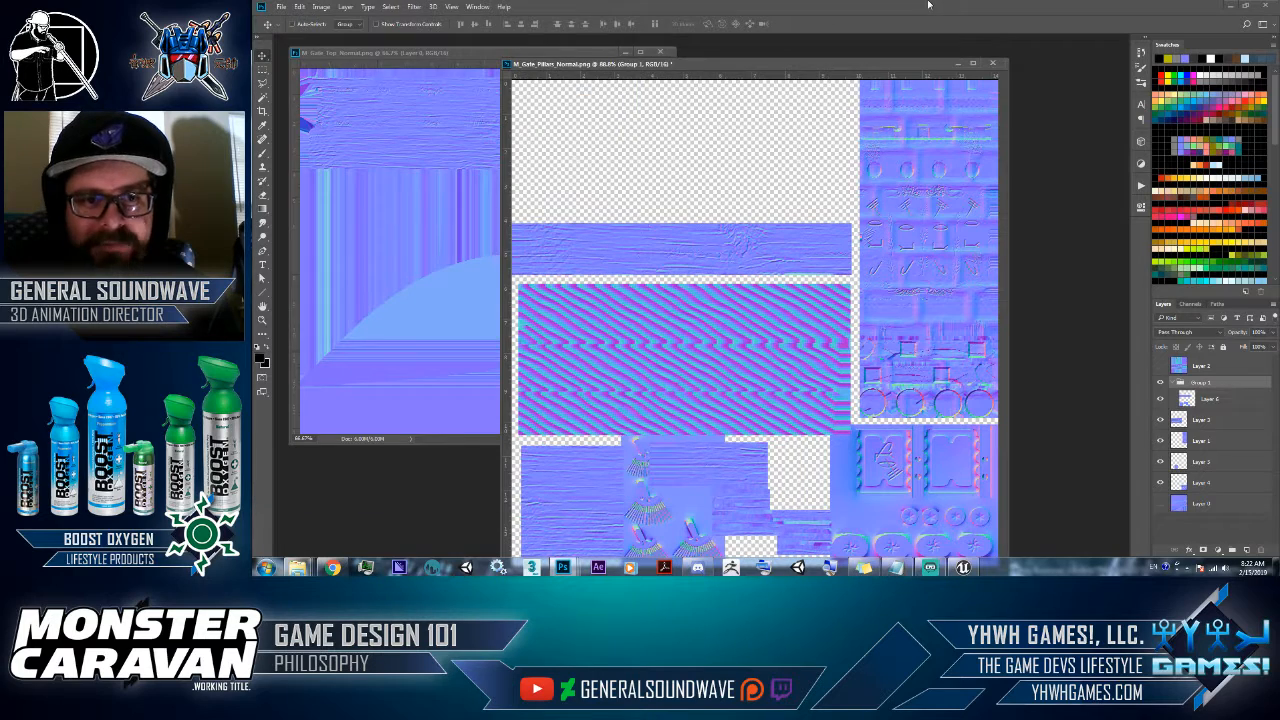
- Enlarge the gate top map's window and marquee-select the small wood-grain piece where the vertical and horizontal streaks cross
{"action": "left_click", "coordinate": [395, 188]}
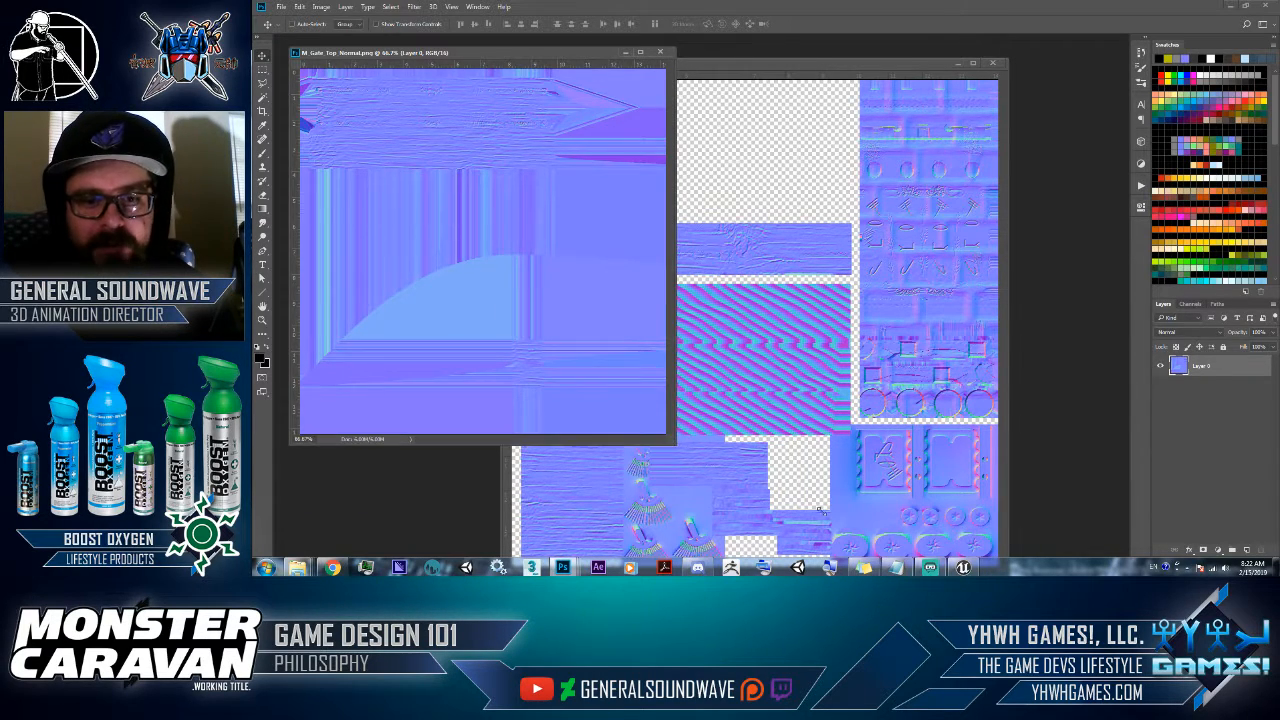
{"action": "left_click_drag", "start_coordinate": [675, 442], "coordinate": [829, 516]}
{"action": "key", "text": "z"}
{"action": "left_click_drag", "start_coordinate": [646, 352], "coordinate": [569, 454]}
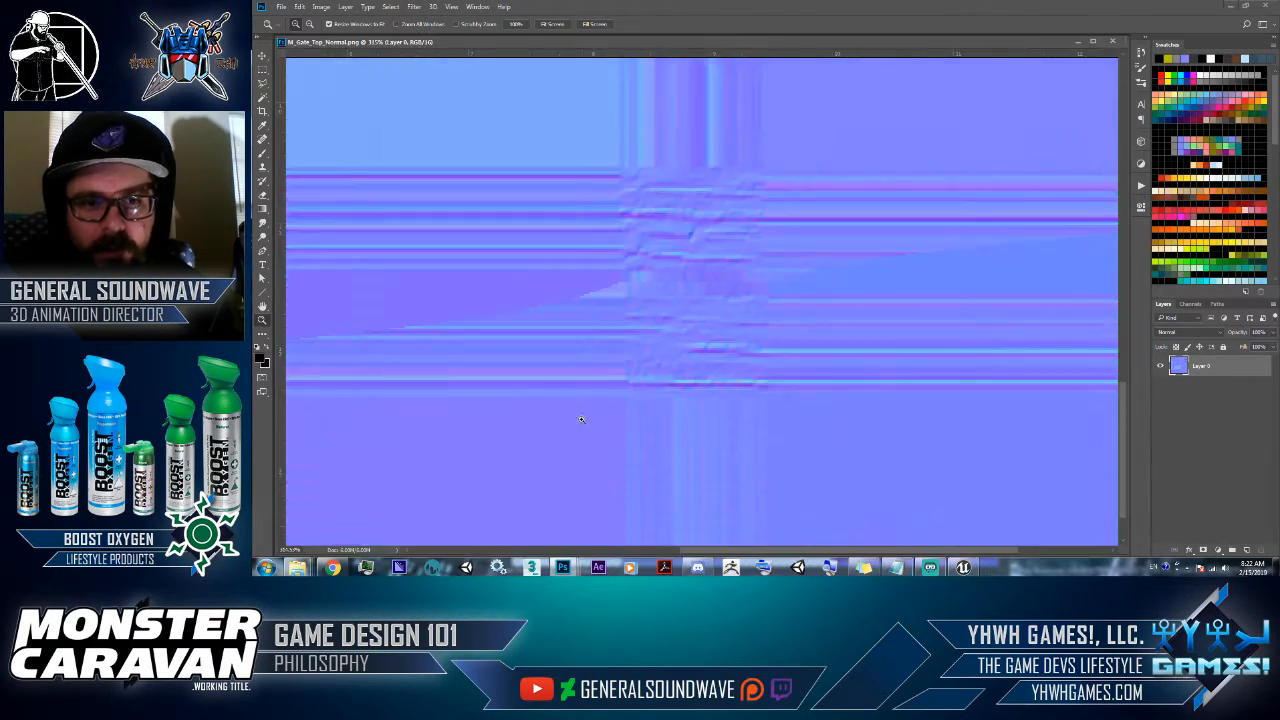
{"action": "key", "text": "m"}
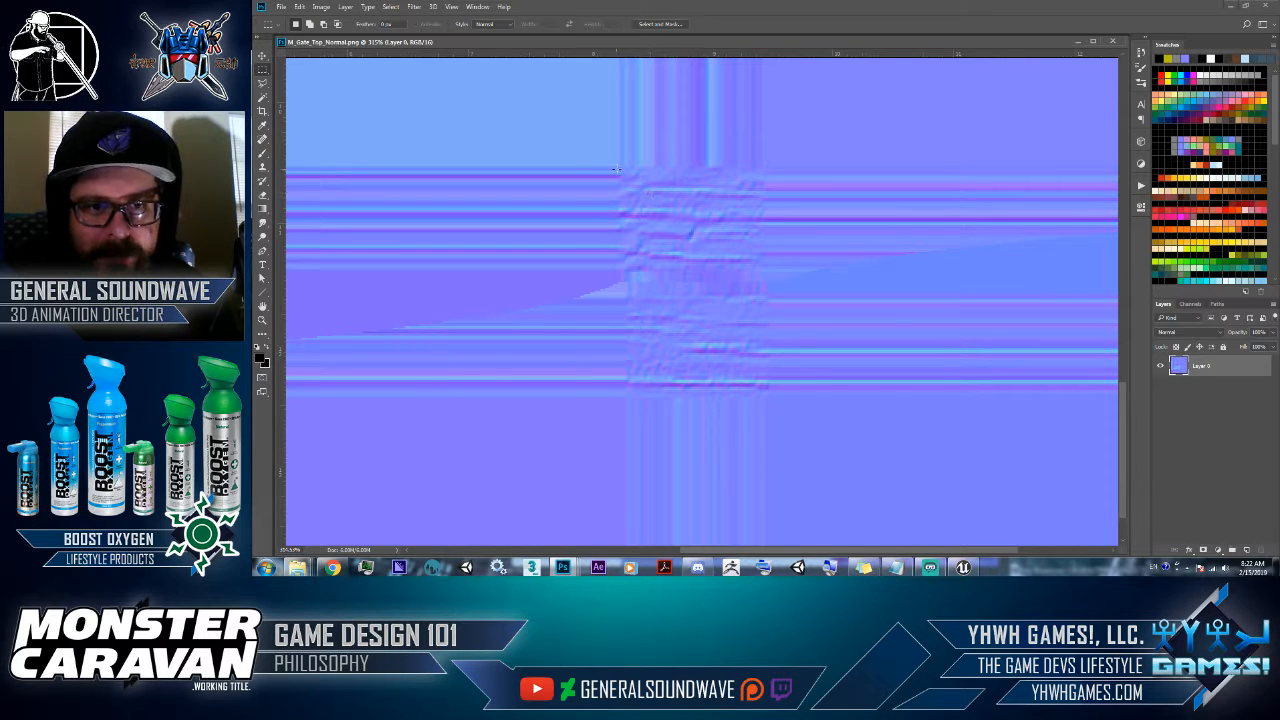
{"action": "left_click_drag", "start_coordinate": [620, 167], "coordinate": [769, 398]}
{"action": "key", "text": "z"}
{"action": "right_click", "coordinate": [682, 320]}
{"action": "left_click", "coordinate": [698, 328]}
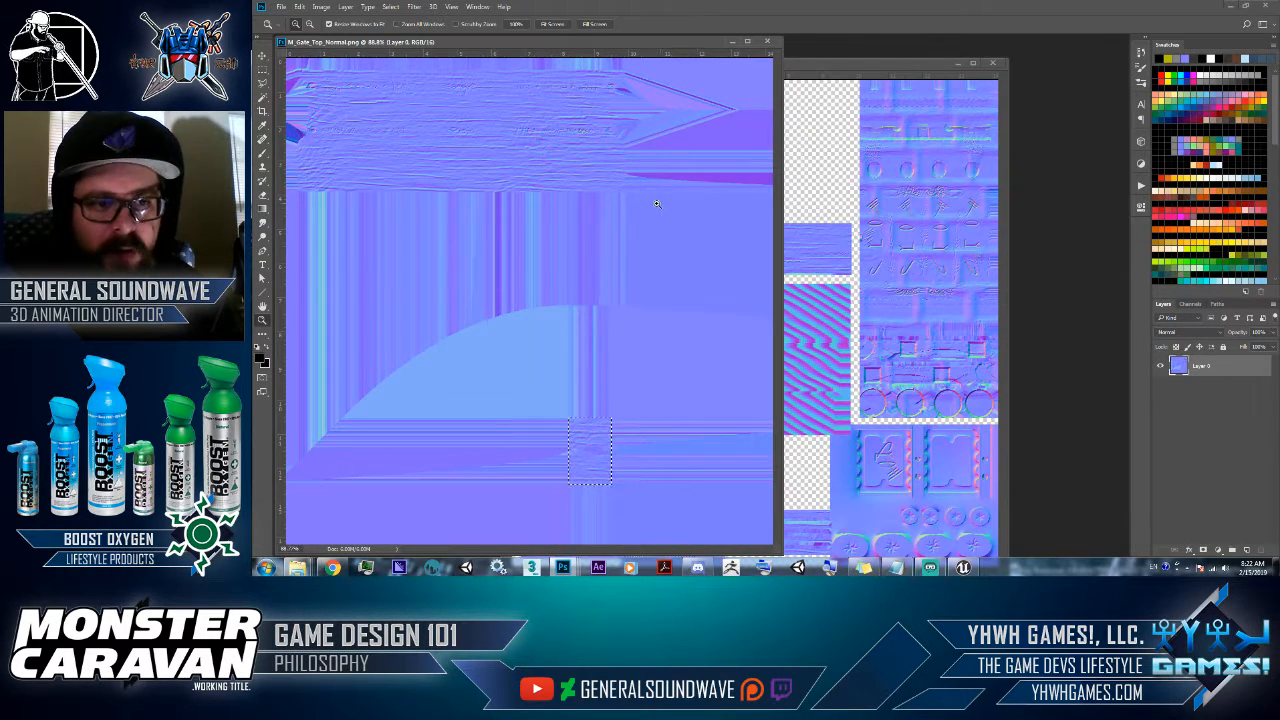
- Add the large carved wood-grain block along the gate top map's upper edge to the selection, leaving out the stretched ends
{"action": "left_click_drag", "start_coordinate": [642, 190], "coordinate": [258, 50]}
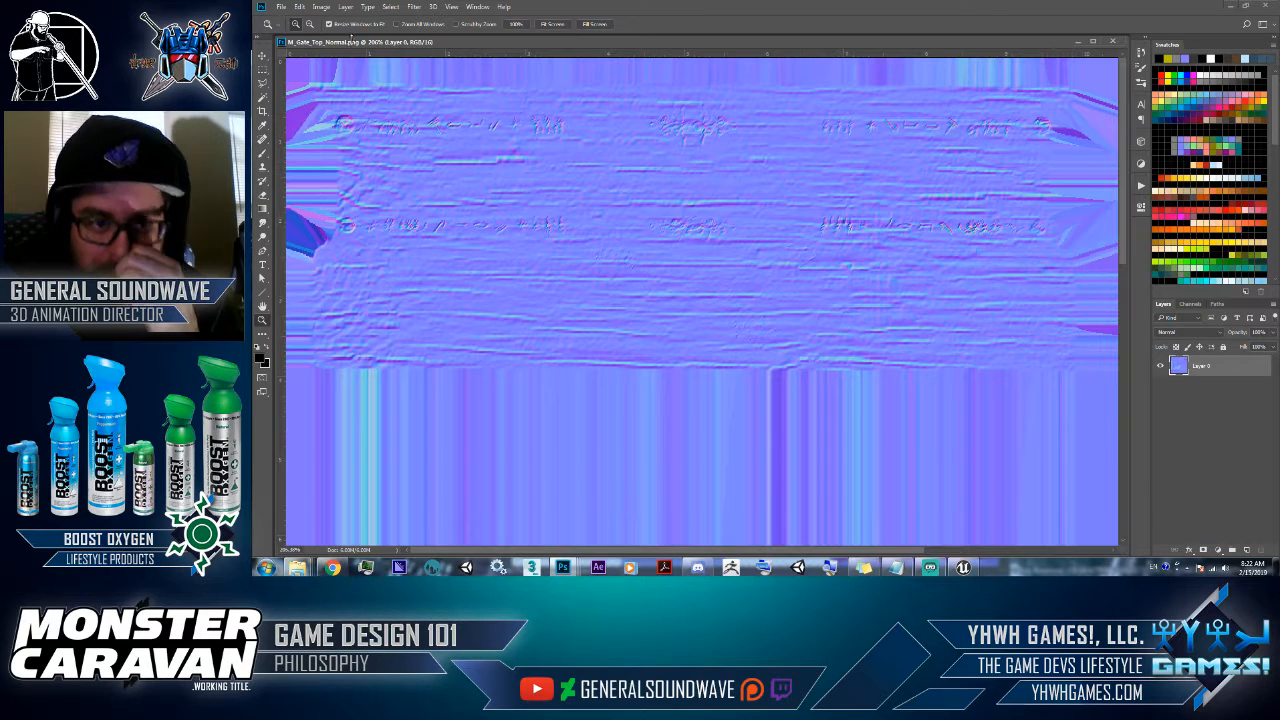
{"action": "key", "text": "m"}
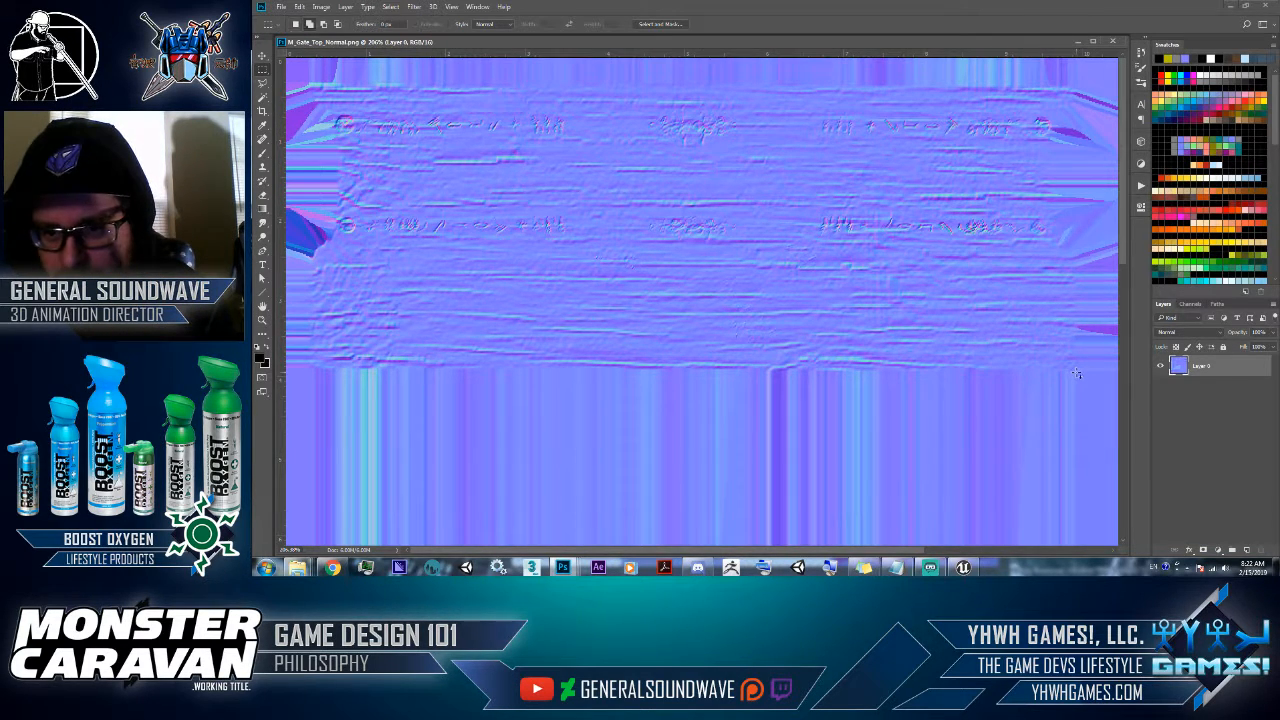
{"action": "left_click_drag", "start_coordinate": [1076, 373], "coordinate": [311, 85]}
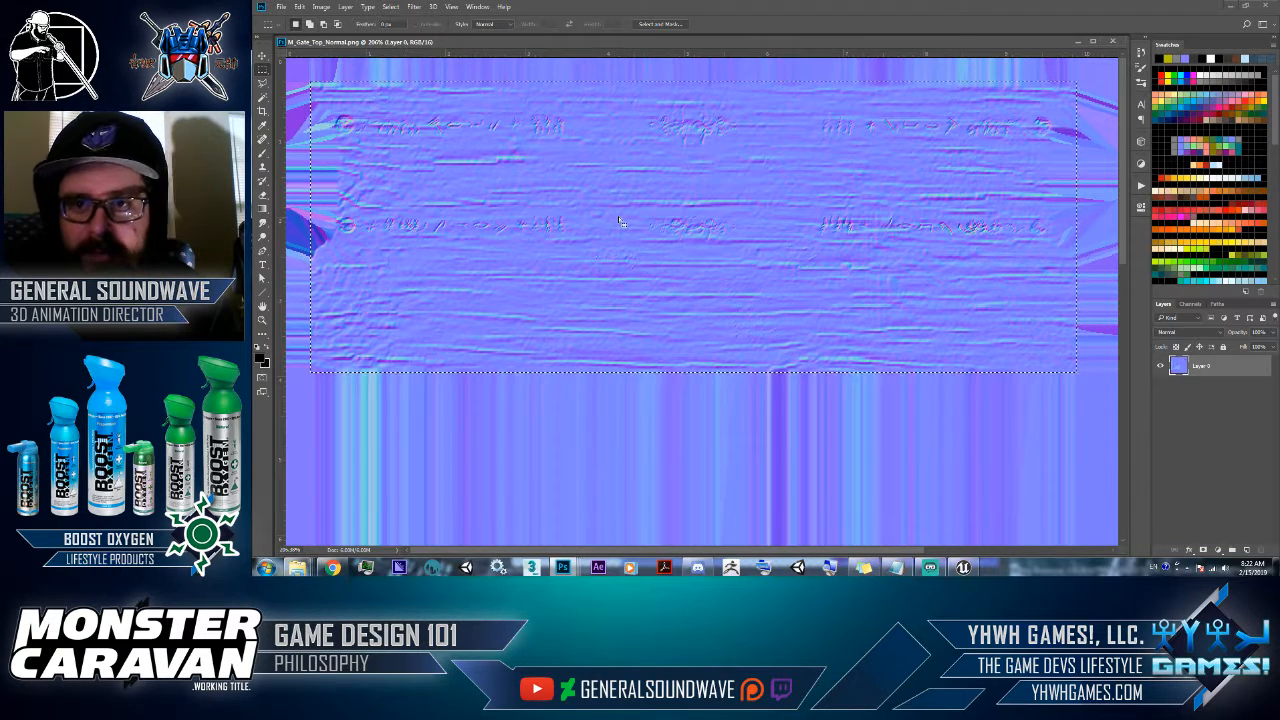
{"action": "key", "text": "z"}
{"action": "right_click", "coordinate": [556, 221]}
{"action": "left_click", "coordinate": [580, 227]}
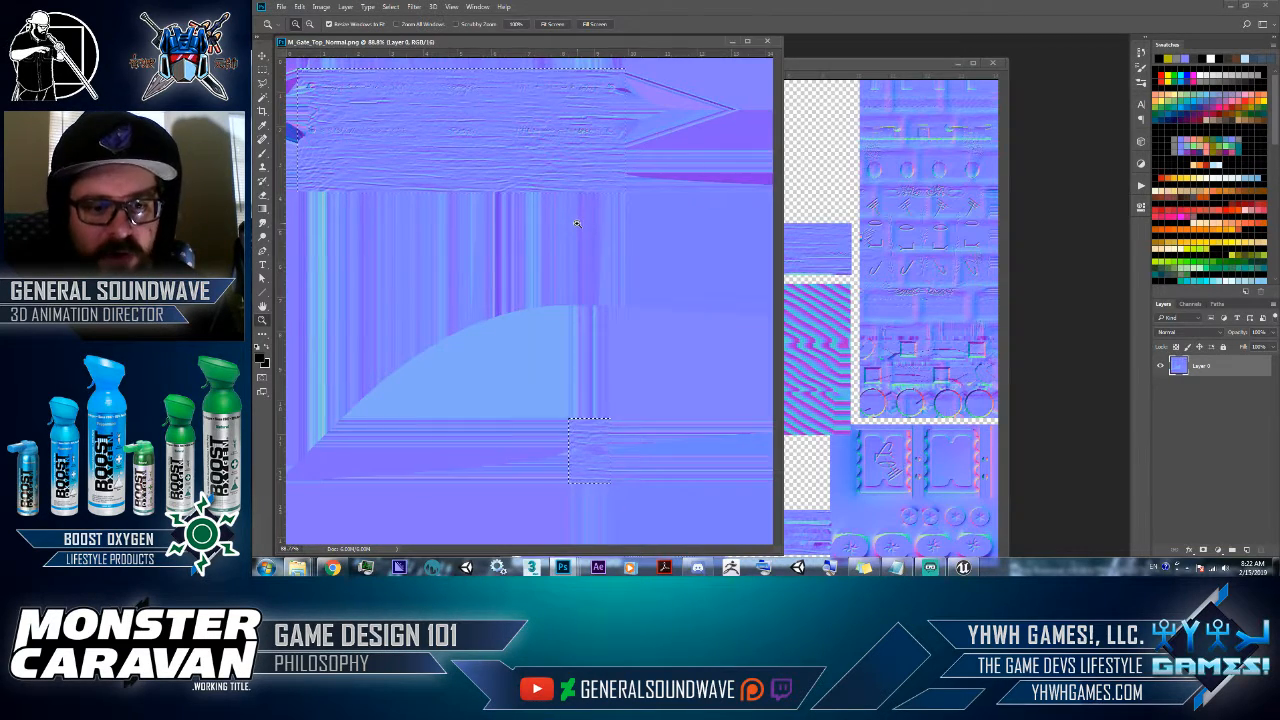
- Copy the selected gate top pieces into the pillars document in their original position and close the gate top map
{"action": "key", "text": "v"}
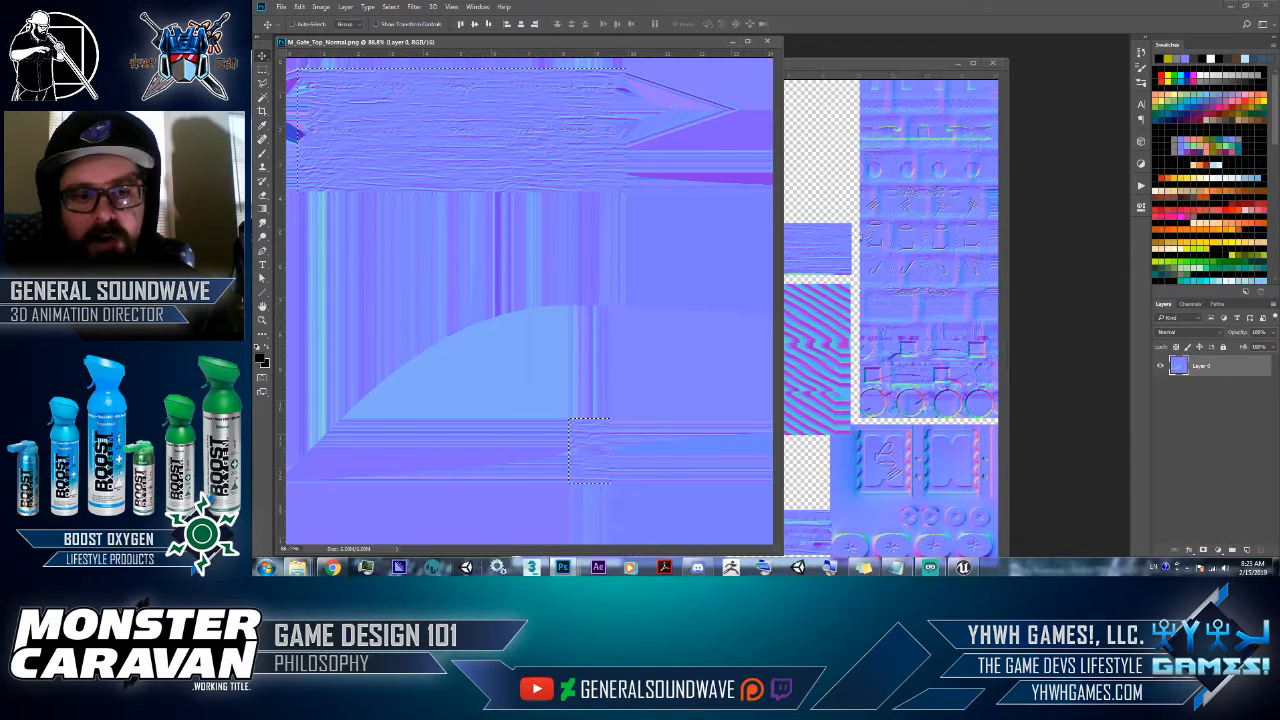
{"action": "left_click", "coordinate": [831, 163]}
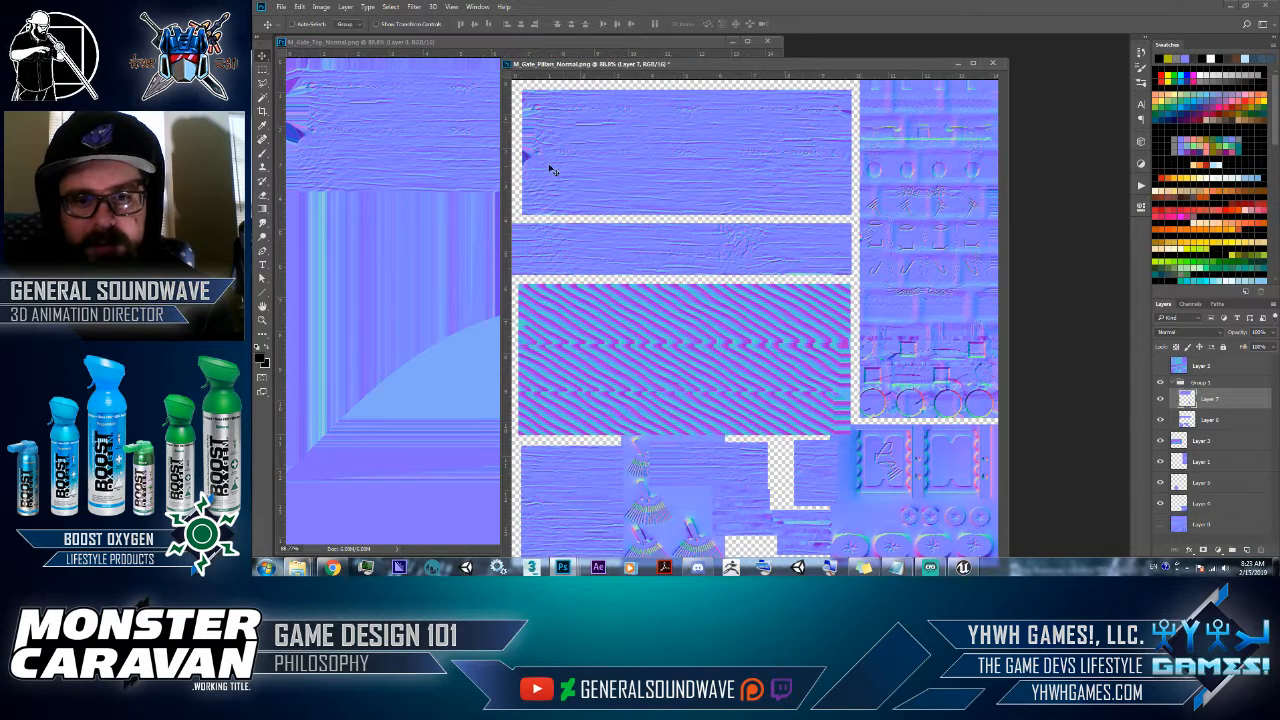
{"action": "left_click", "coordinate": [407, 184]}
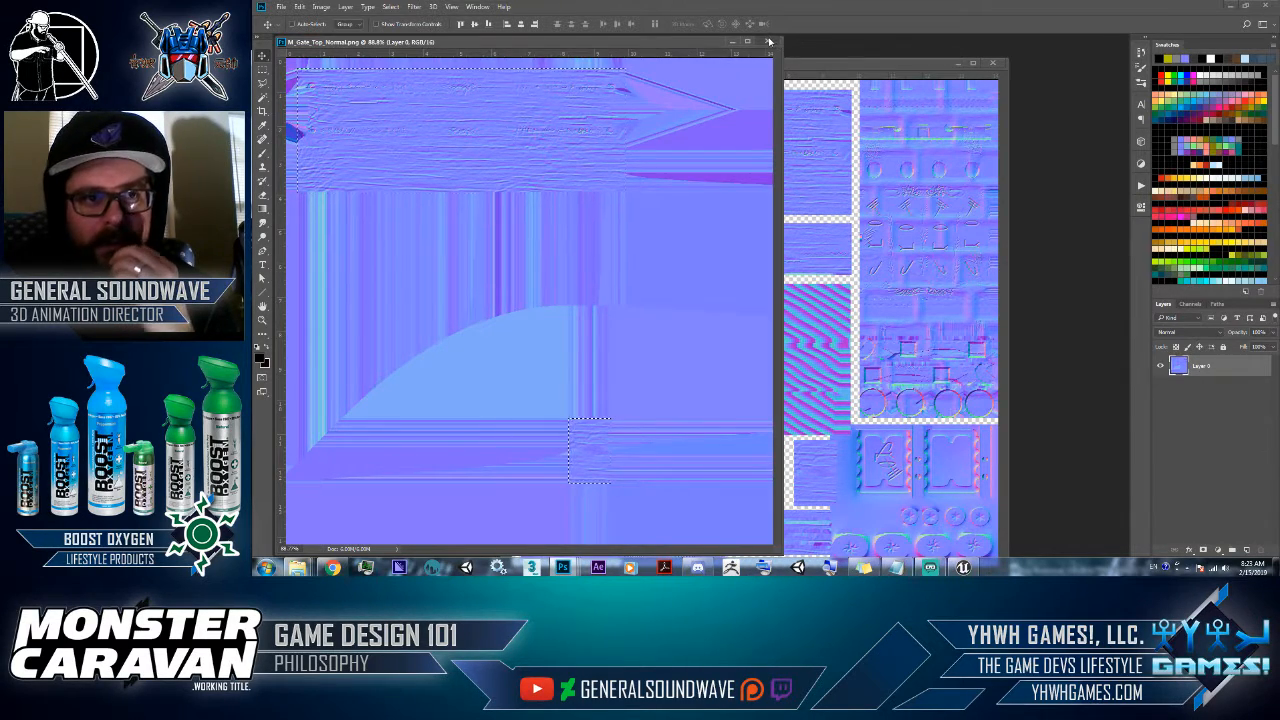
{"action": "left_click", "coordinate": [768, 41]}
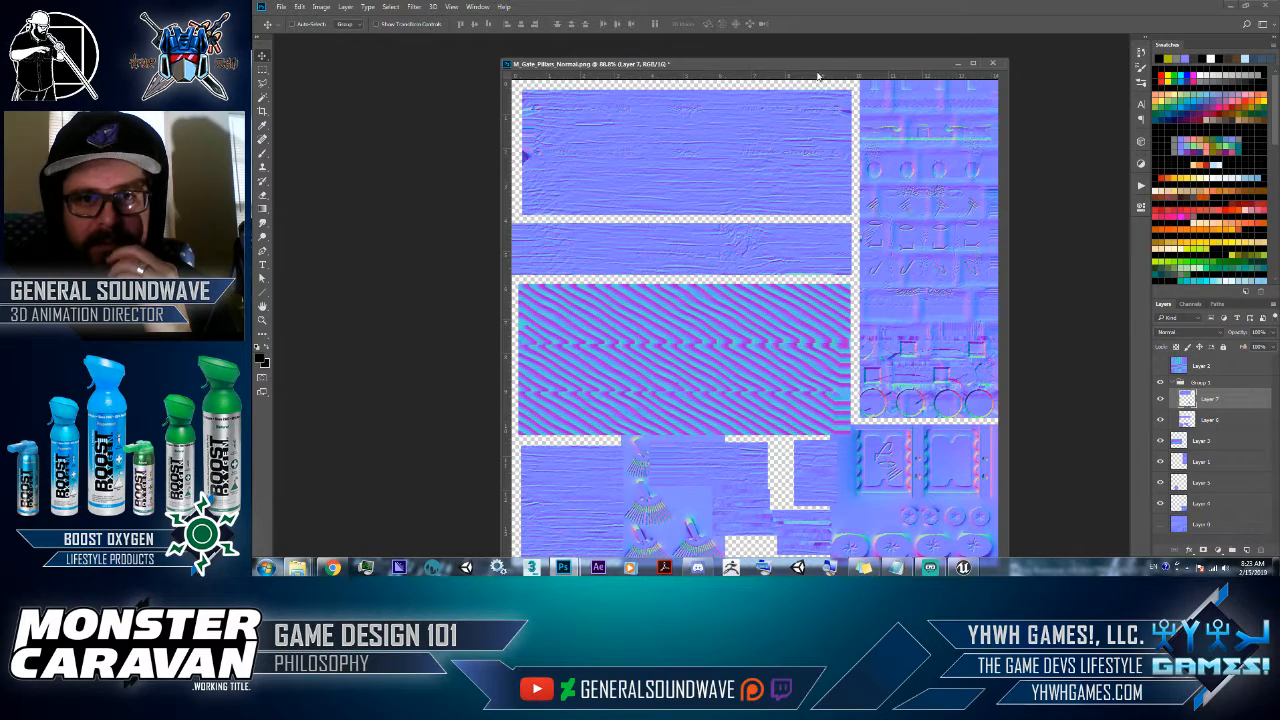
- Reposition the pillars window, check the gate top layer by toggling its visibility, and move Layer 7 out of the group to just below it
{"action": "left_click_drag", "start_coordinate": [811, 68], "coordinate": [774, 54]}
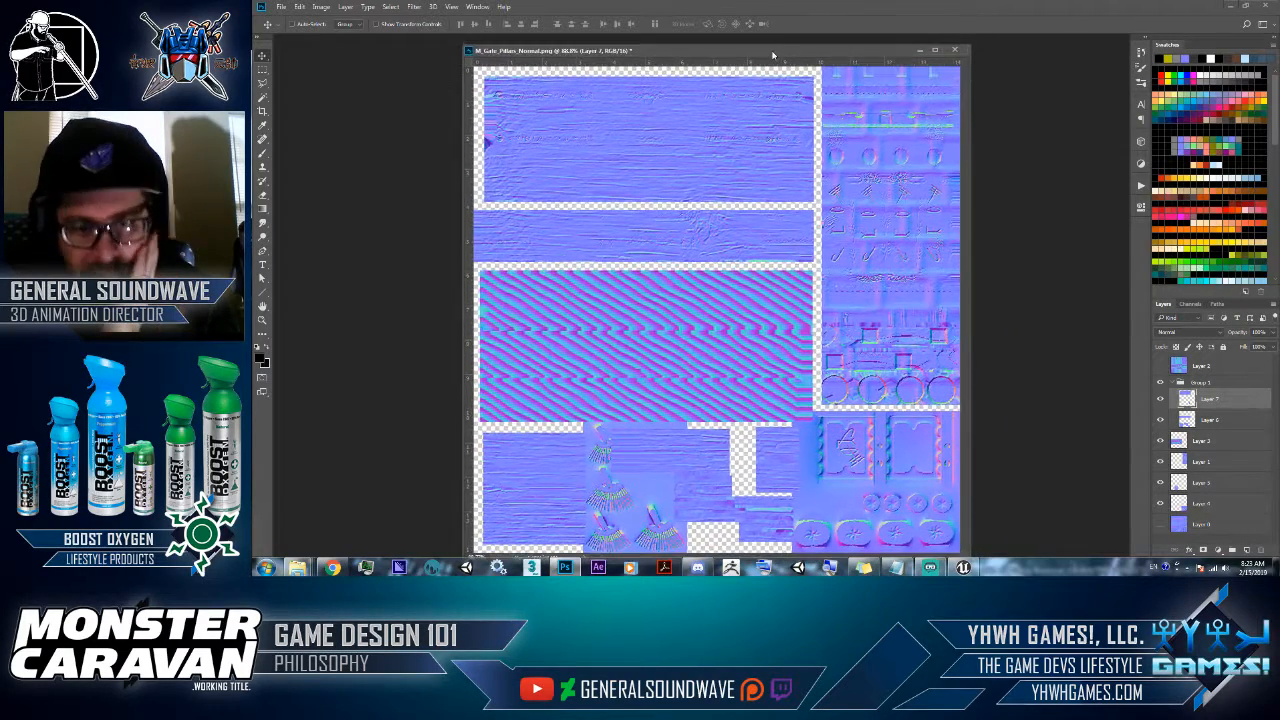
{"action": "left_click", "coordinate": [1160, 420]}
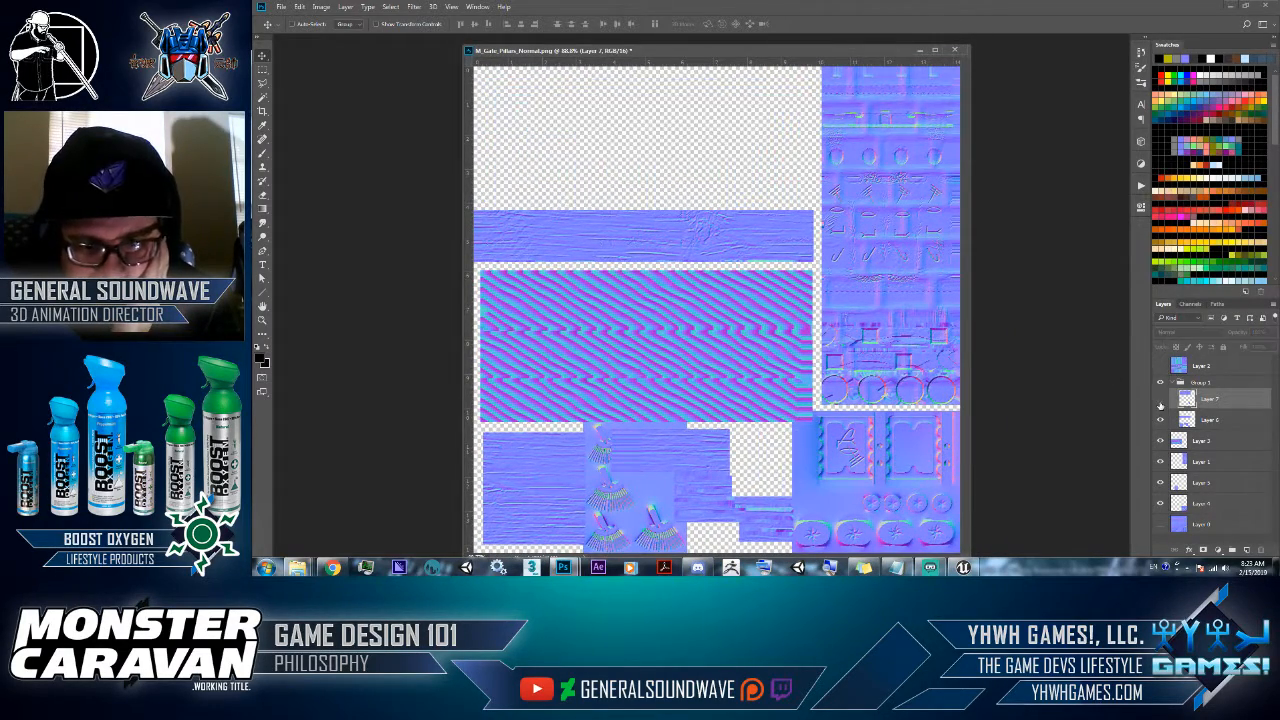
{"action": "left_click", "coordinate": [1160, 420]}
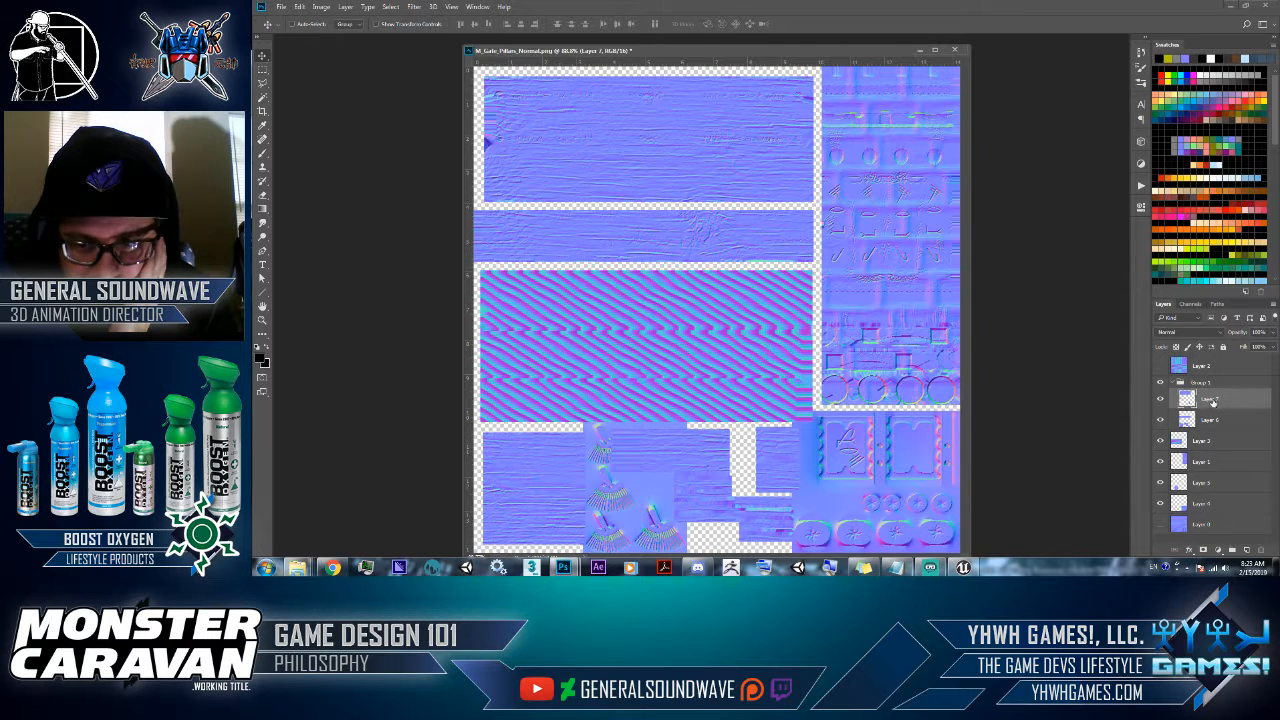
{"action": "left_click_drag", "start_coordinate": [1213, 402], "coordinate": [1204, 440]}
- Toggle the group's visibility repeatedly to examine where the wood supports pieces overlap the other textures
{"action": "left_click", "coordinate": [1168, 368]}
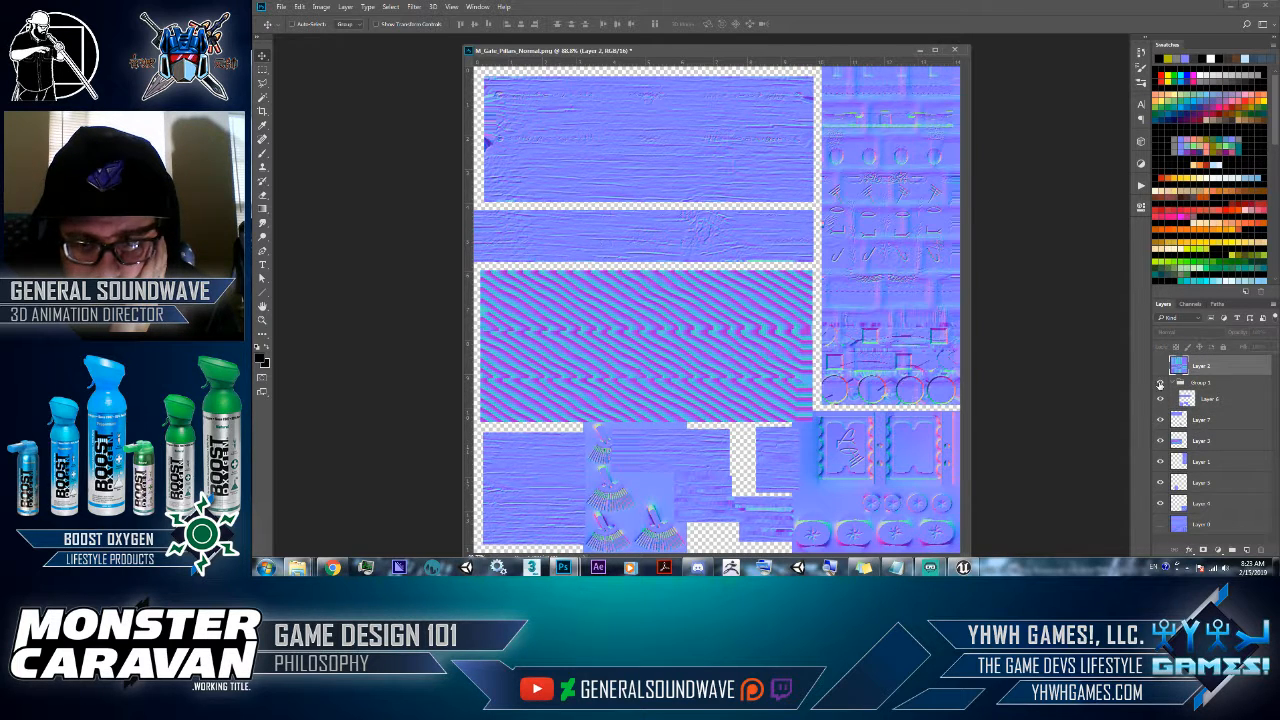
{"action": "left_click", "coordinate": [1157, 384]}
{"action": "left_click", "coordinate": [1158, 384]}
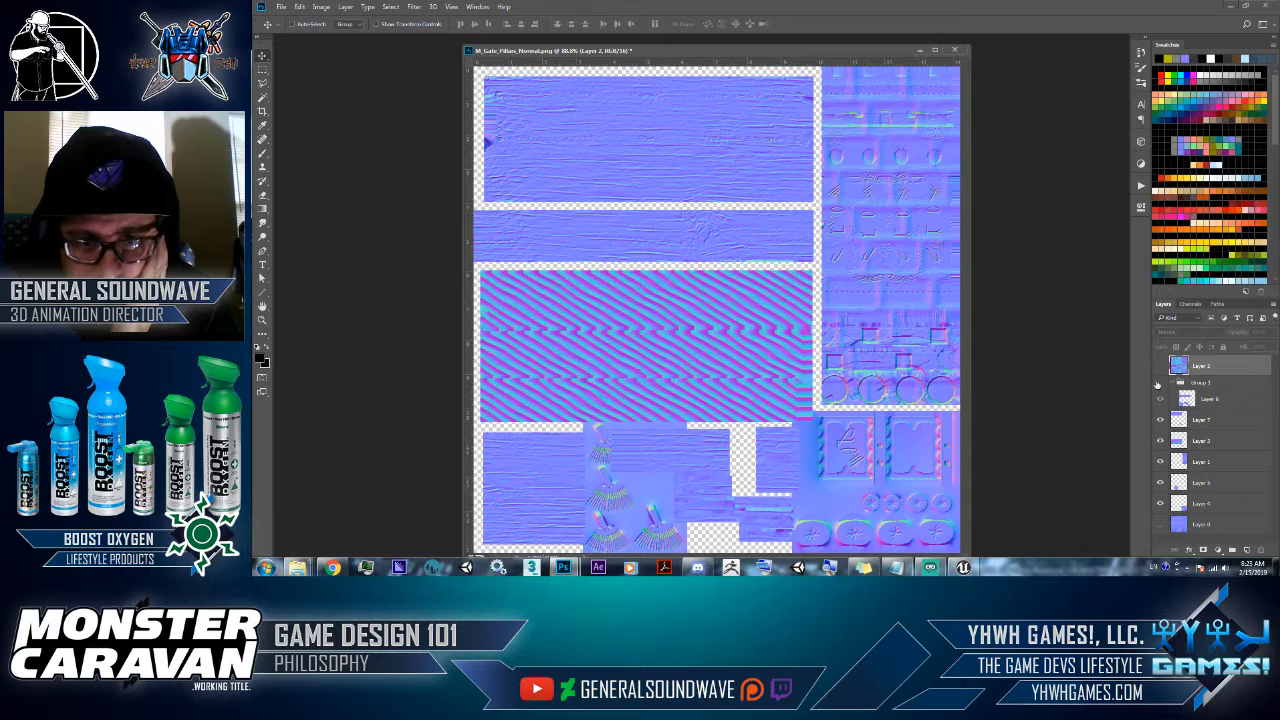
{"action": "left_click", "coordinate": [1158, 384]}
{"action": "left_click", "coordinate": [1158, 384]}
{"action": "left_click", "coordinate": [1158, 384]}
{"action": "left_click", "coordinate": [1158, 384]}
{"action": "left_click", "coordinate": [1158, 384]}
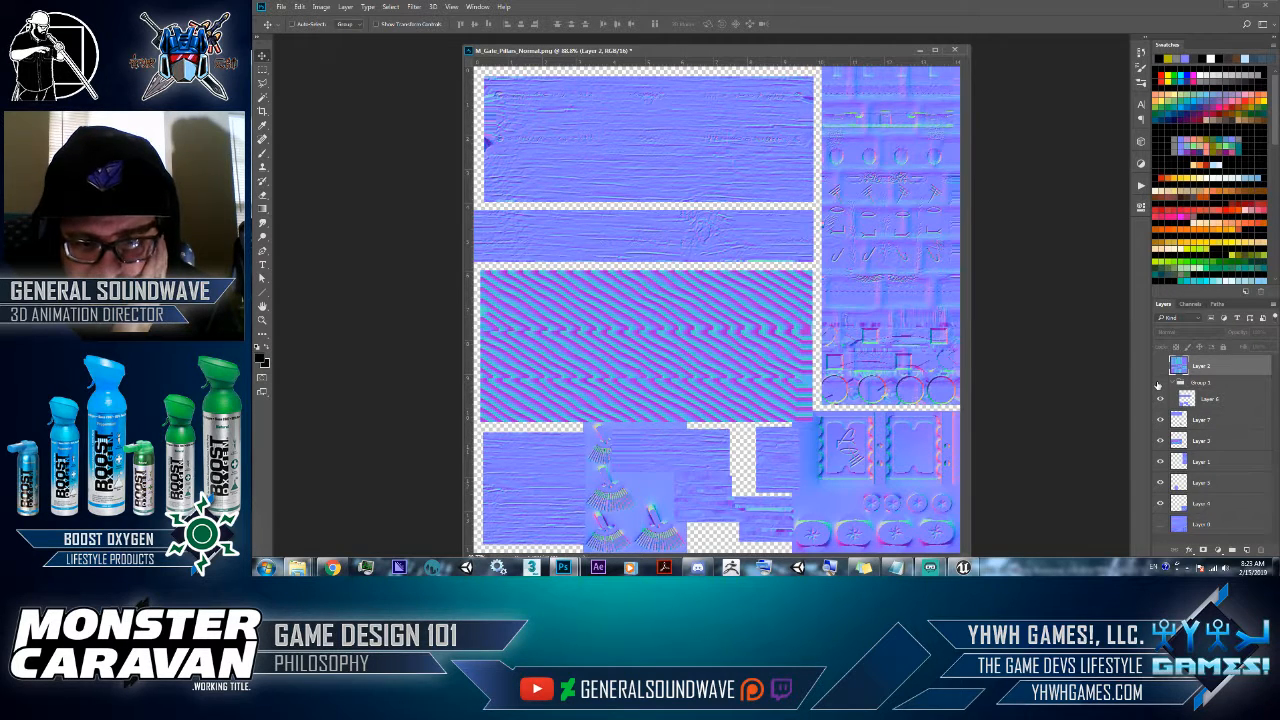
{"action": "left_click", "coordinate": [1158, 384]}
{"action": "left_click", "coordinate": [1158, 384]}
- Marquee-select the area over the right half of the upper rope tassel and delete the overlapping wood from Layer 6
{"action": "key", "text": "z"}
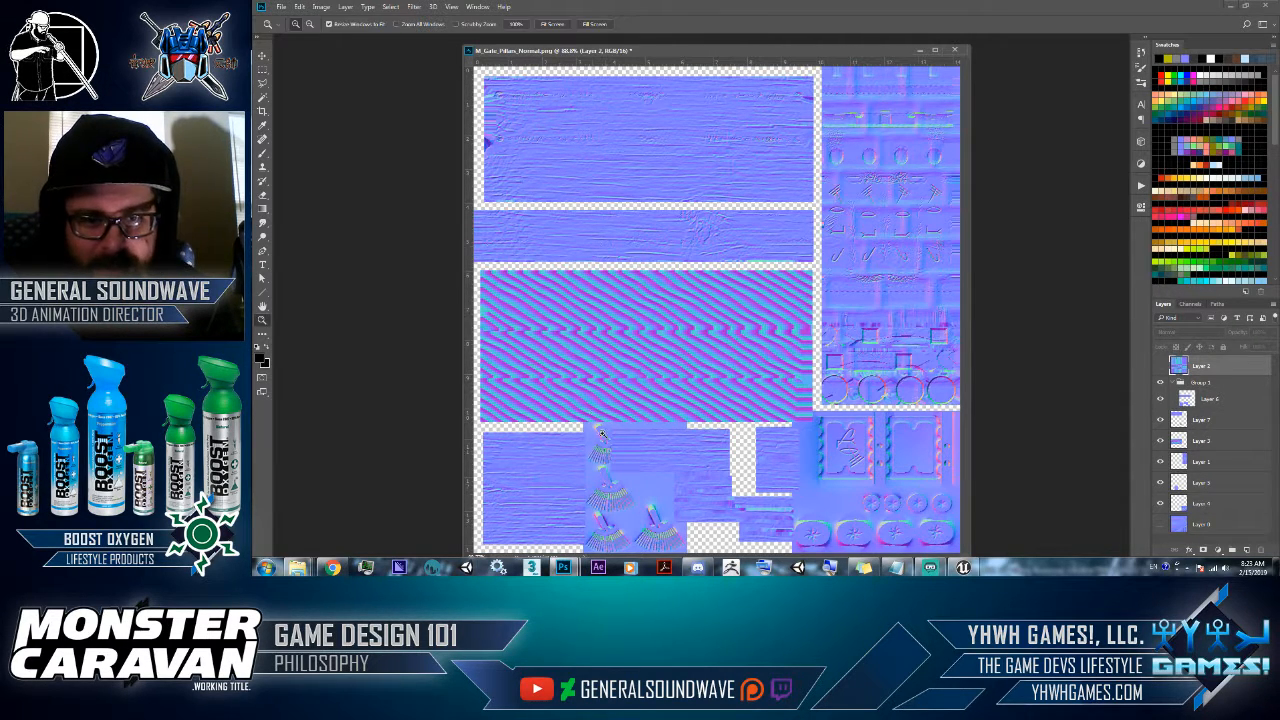
{"action": "left_click_drag", "start_coordinate": [602, 433], "coordinate": [654, 489]}
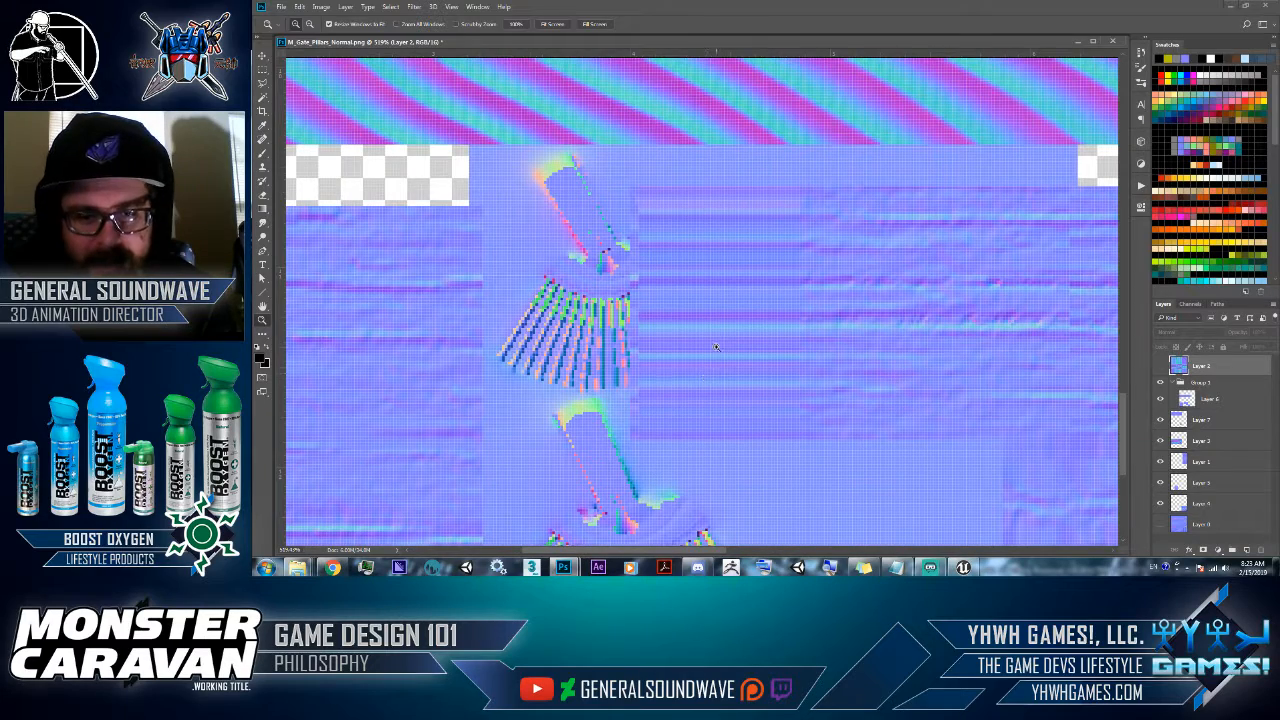
{"action": "key", "text": "m"}
{"action": "left_click_drag", "start_coordinate": [600, 153], "coordinate": [797, 484]}
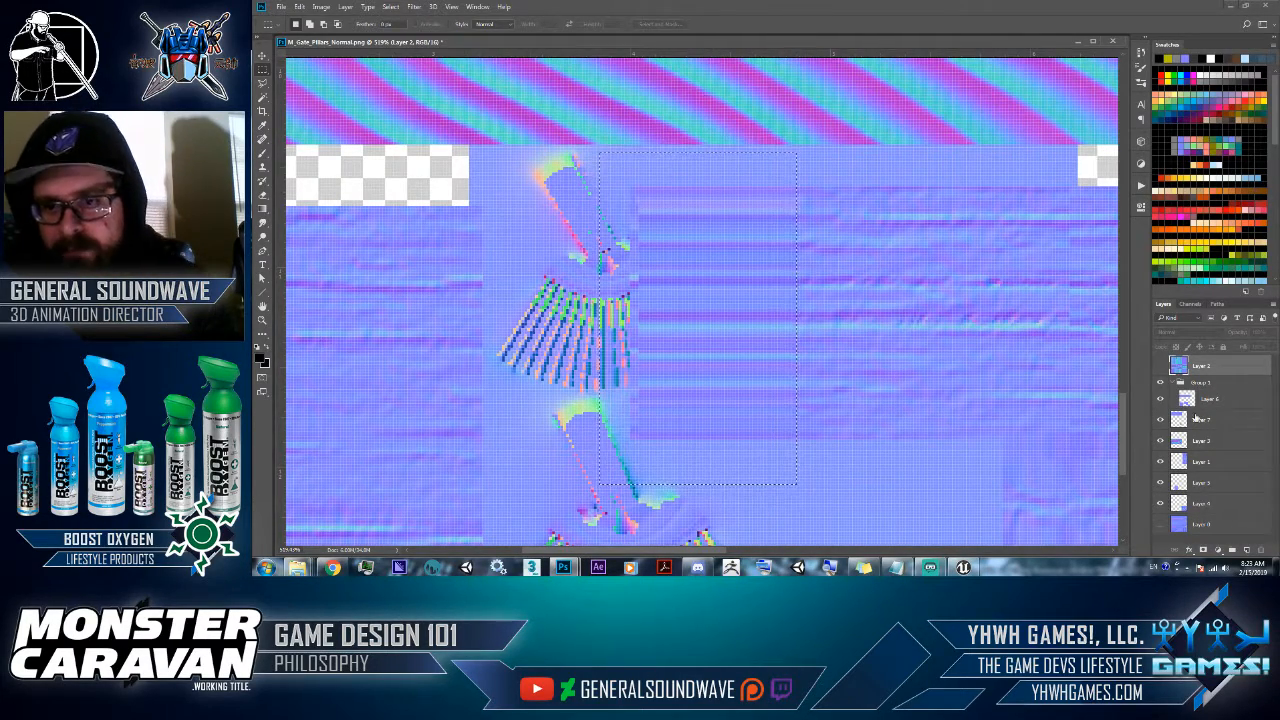
{"action": "left_click", "coordinate": [1190, 399]}
{"action": "key", "text": "Delete"}
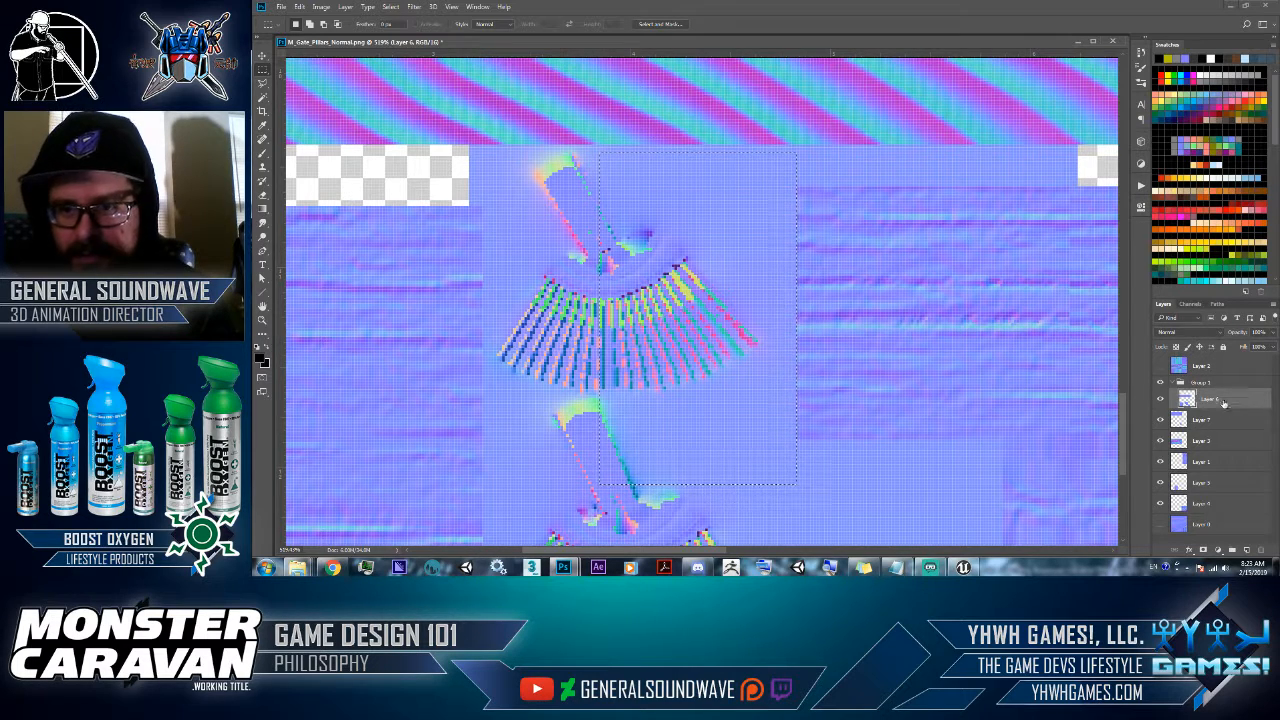
- Remove the group while keeping Layer 6, and fit the whole document in view
{"action": "left_click_drag", "start_coordinate": [1188, 384], "coordinate": [1260, 552]}
{"action": "key", "text": "z"}
{"action": "right_click", "coordinate": [885, 355]}
{"action": "left_click", "coordinate": [898, 363]}
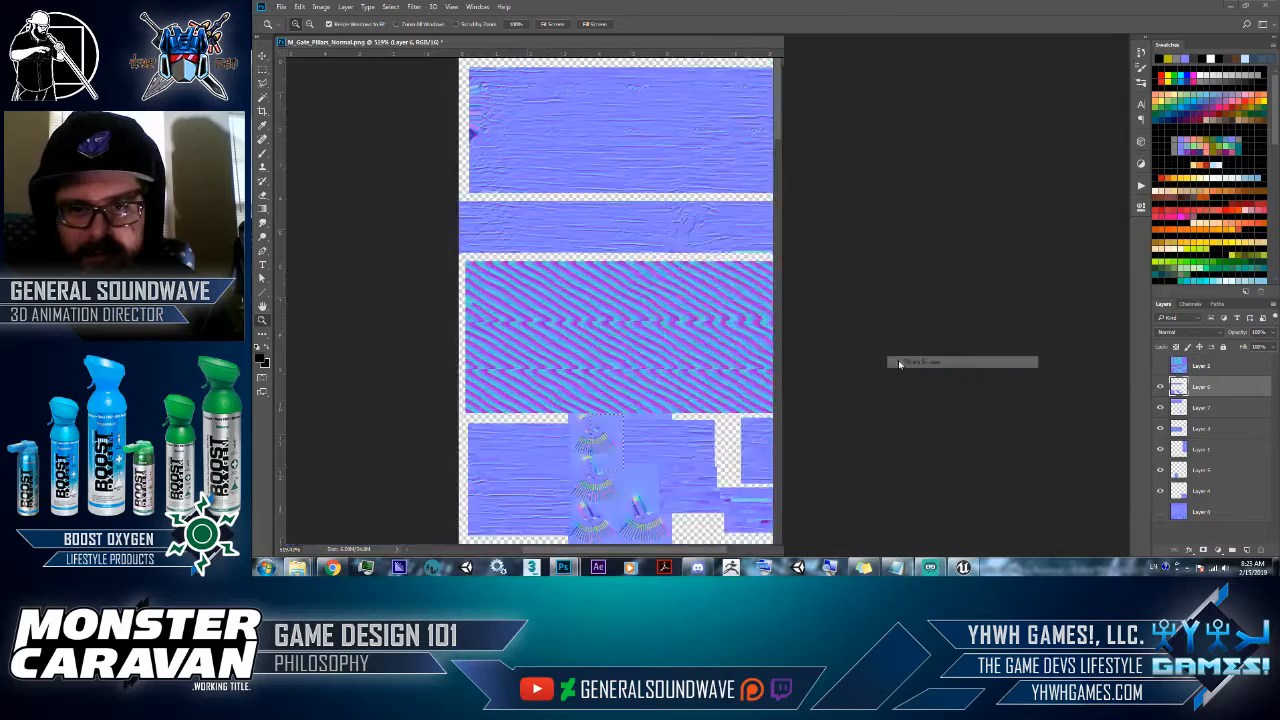
- Inspect the small wood pieces beside the sign textures, clear the selection and reposition the document window
{"action": "left_click_drag", "start_coordinate": [643, 379], "coordinate": [515, 541]}
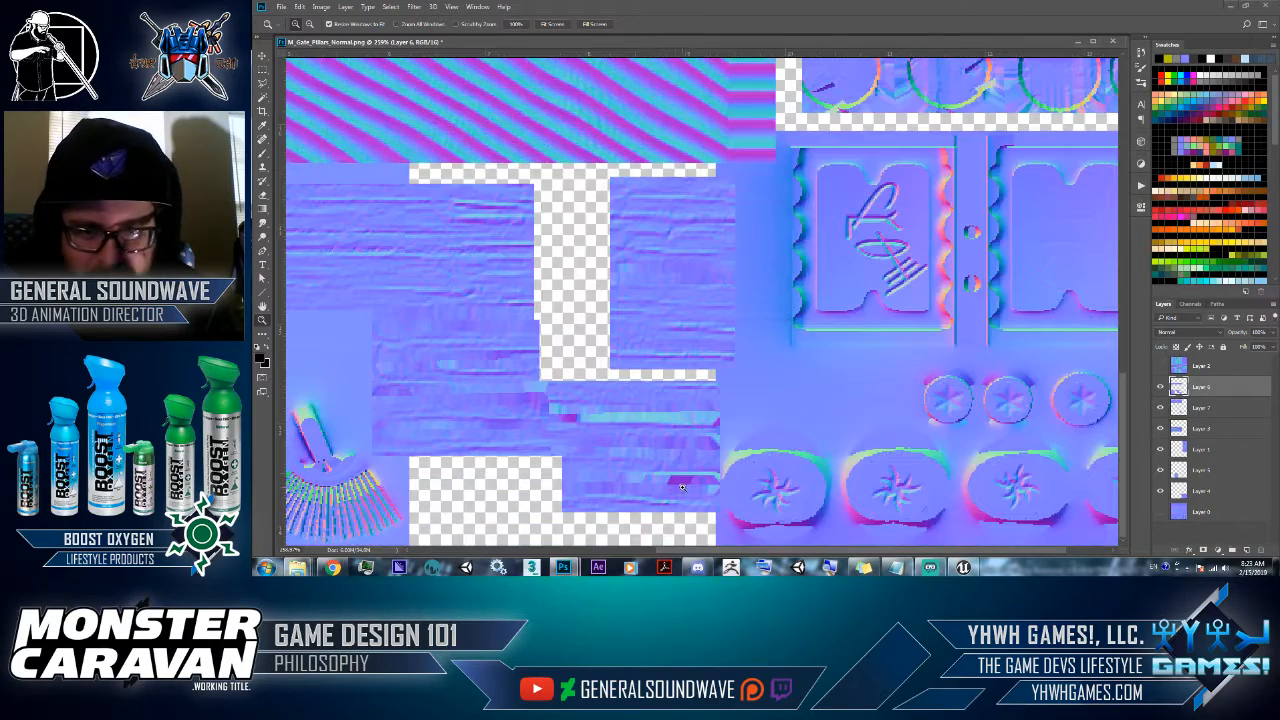
{"action": "right_click", "coordinate": [643, 308]}
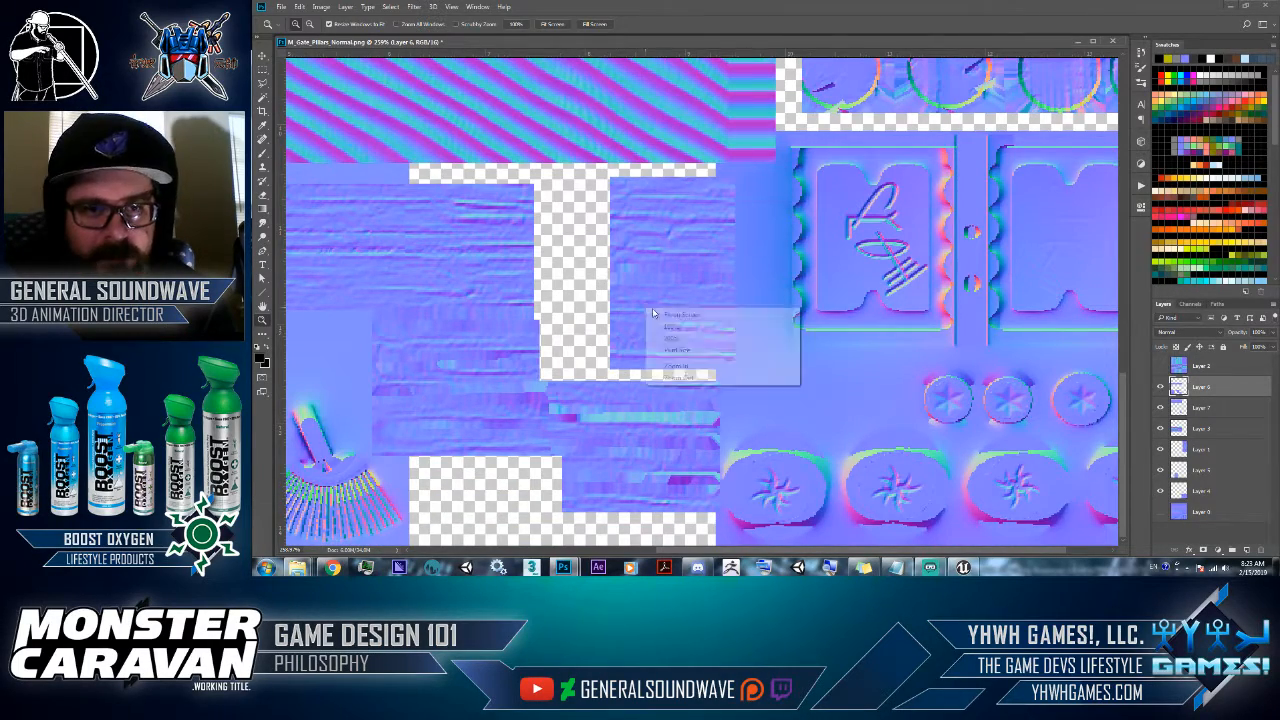
{"action": "left_click", "coordinate": [662, 316]}
{"action": "key", "text": "ctrl+d"}
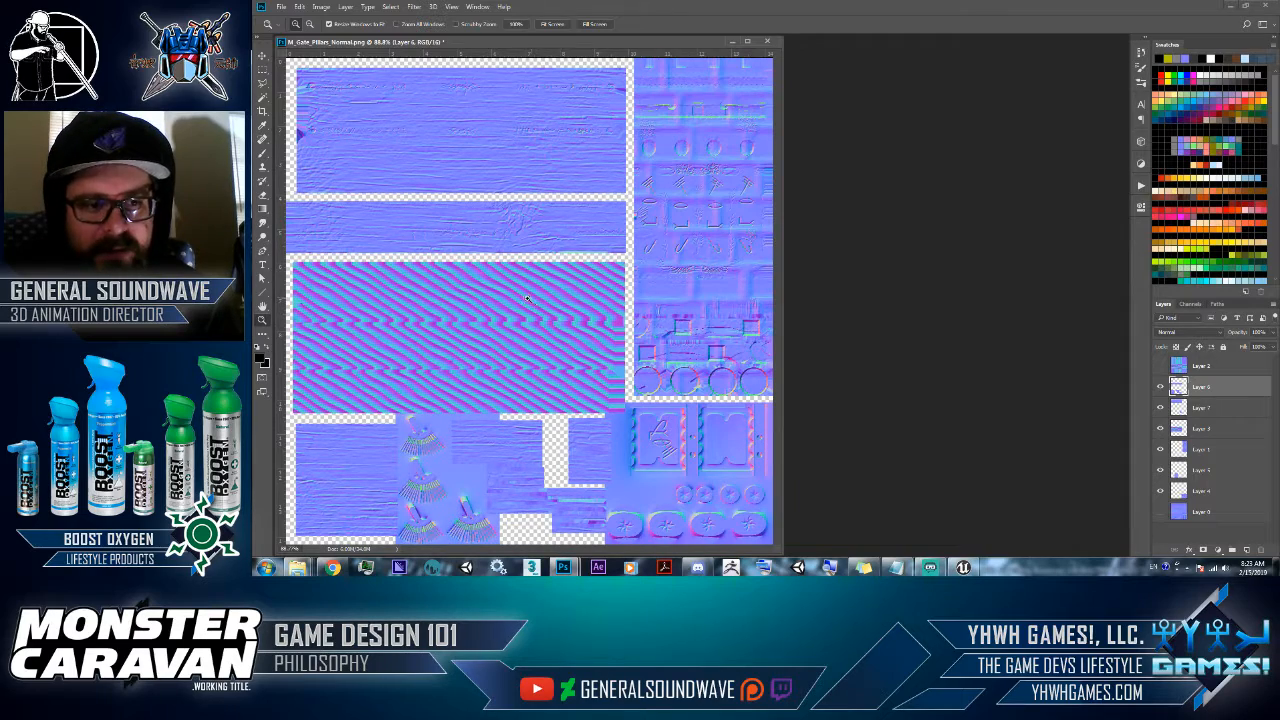
{"action": "left_click_drag", "start_coordinate": [542, 43], "coordinate": [729, 45]}
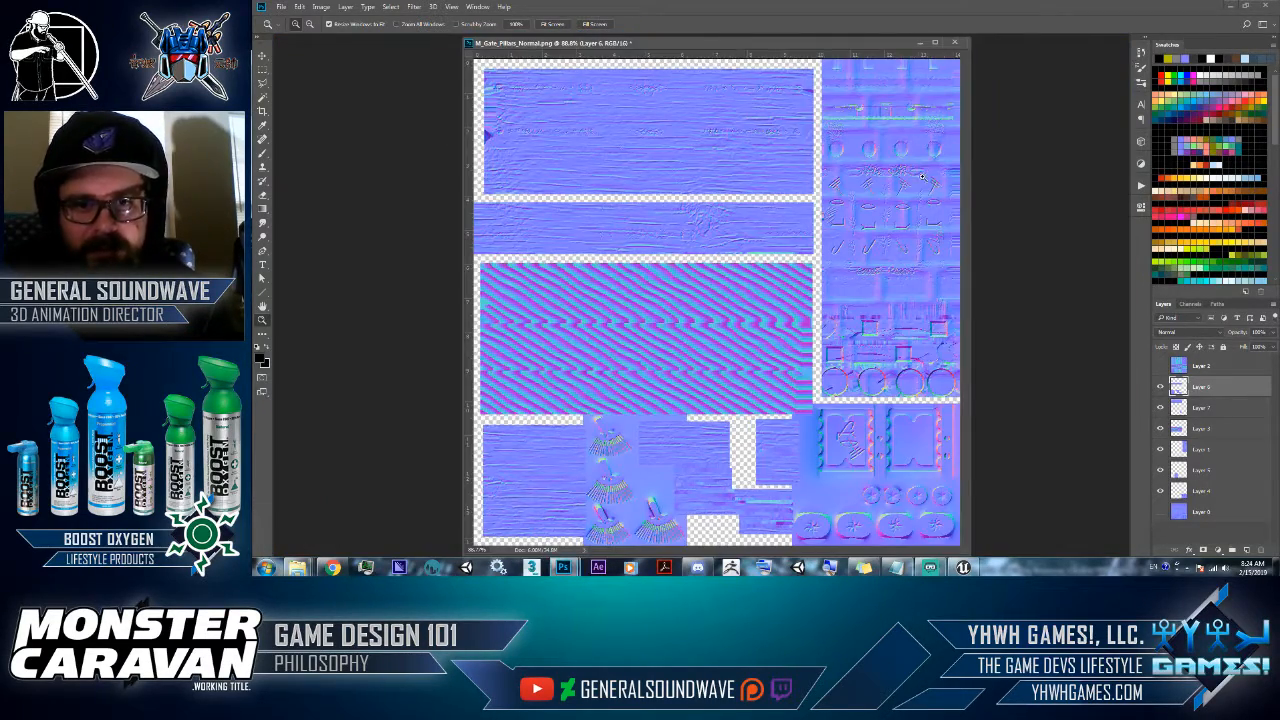
- Delete the hidden Layer 2 from the top of the layer stack
{"action": "left_click", "coordinate": [1186, 514]}
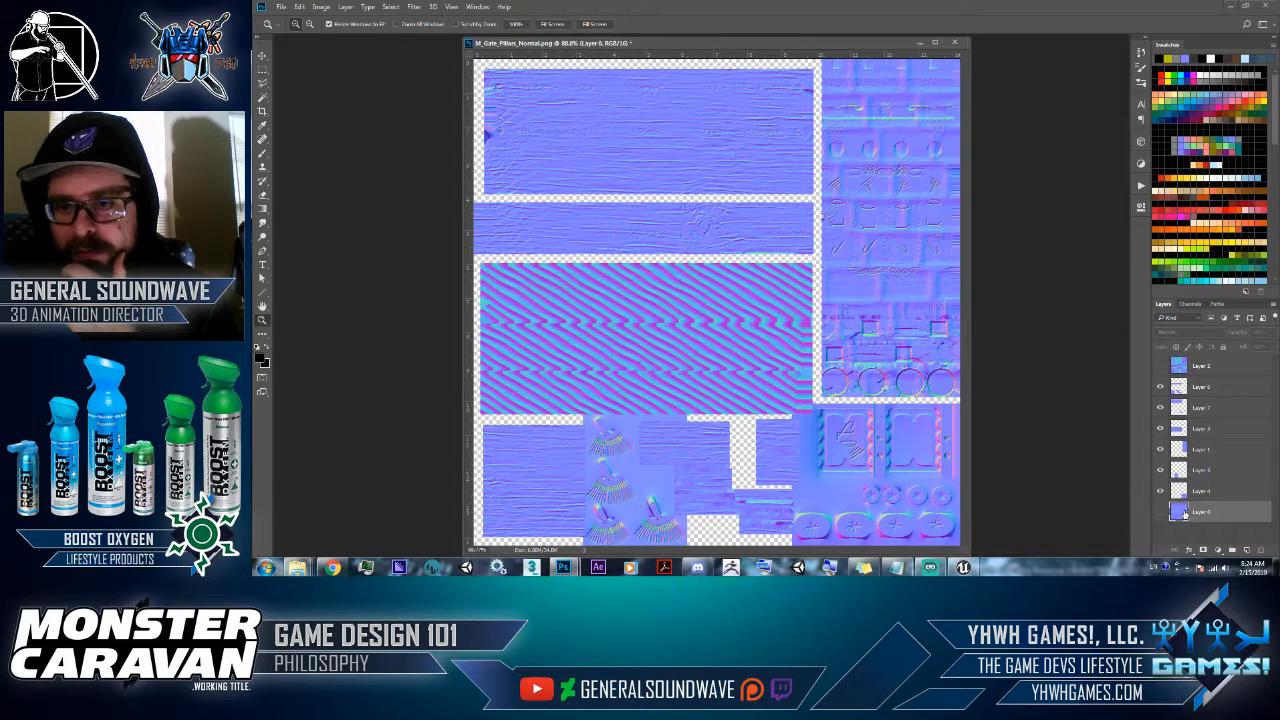
{"action": "left_click", "coordinate": [1203, 368], "text": "ctrl"}
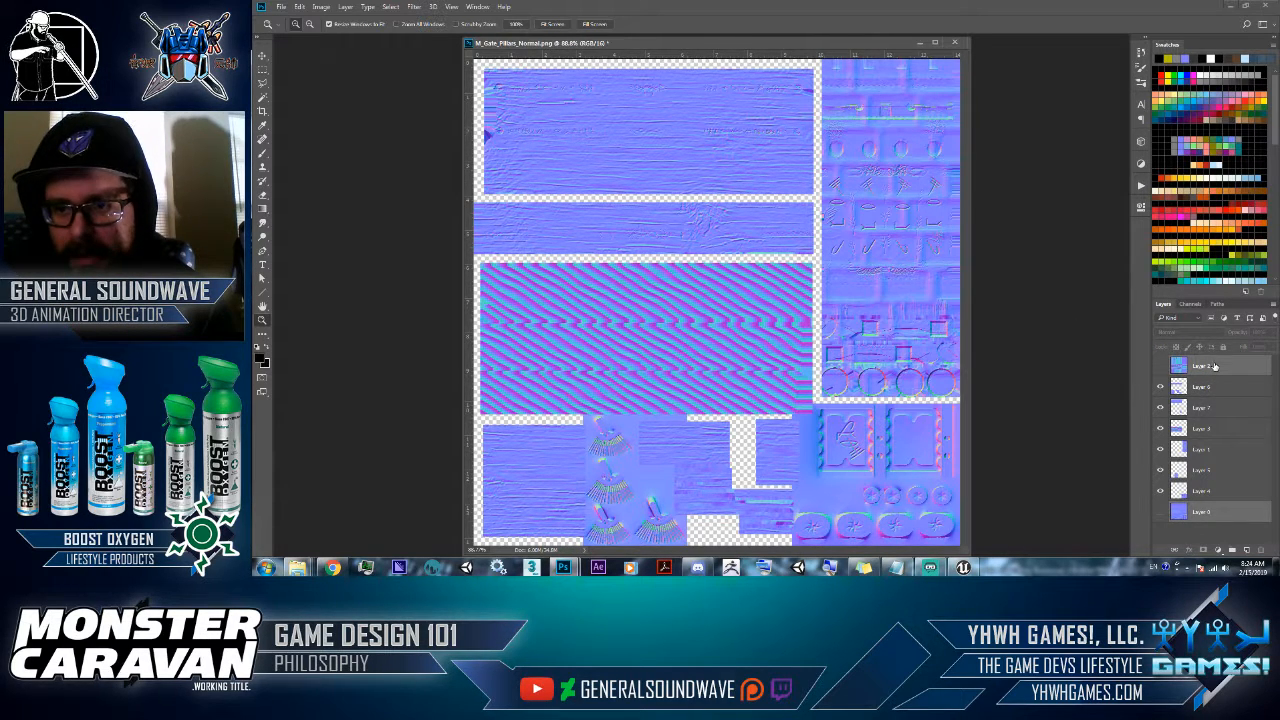
{"action": "left_click", "coordinate": [1213, 367]}
{"action": "key", "text": "Delete"}
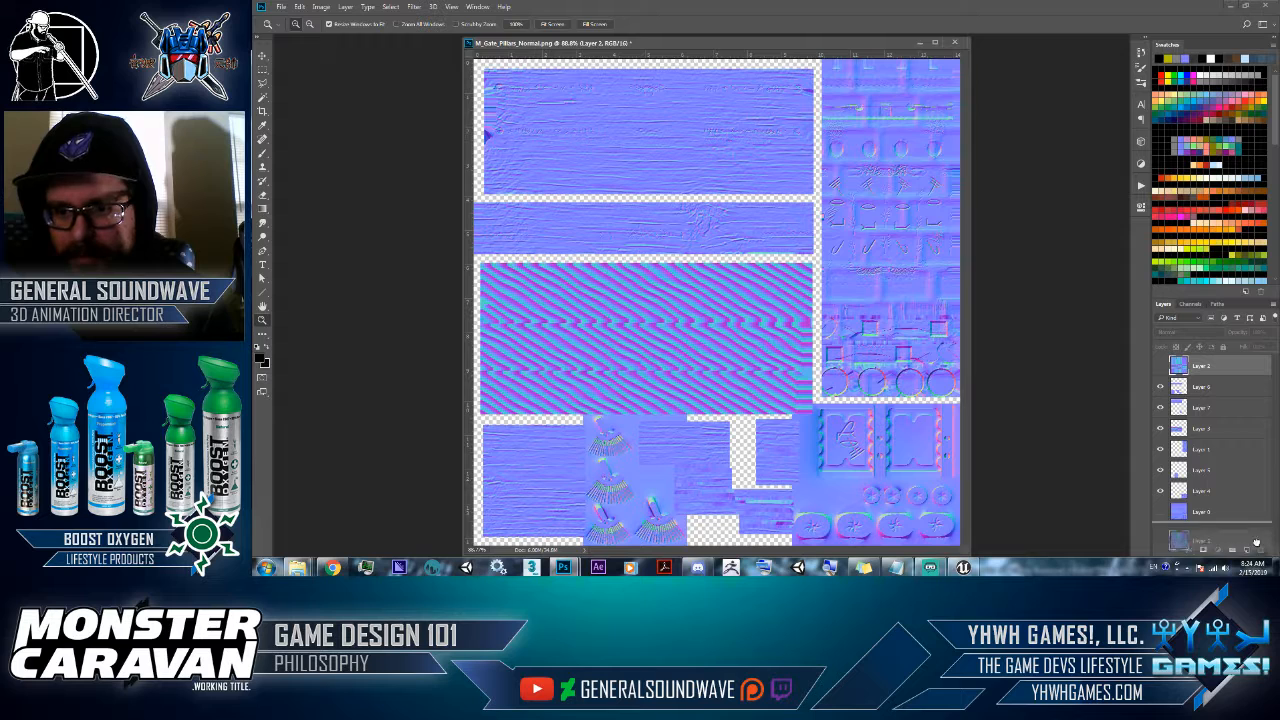
- Show the bottom Layer 0 and fill it with a flat normal-map blue foreground color, Normal mode at 100% opacity
{"action": "left_click", "coordinate": [1160, 491]}
{"action": "left_click", "coordinate": [1181, 491]}
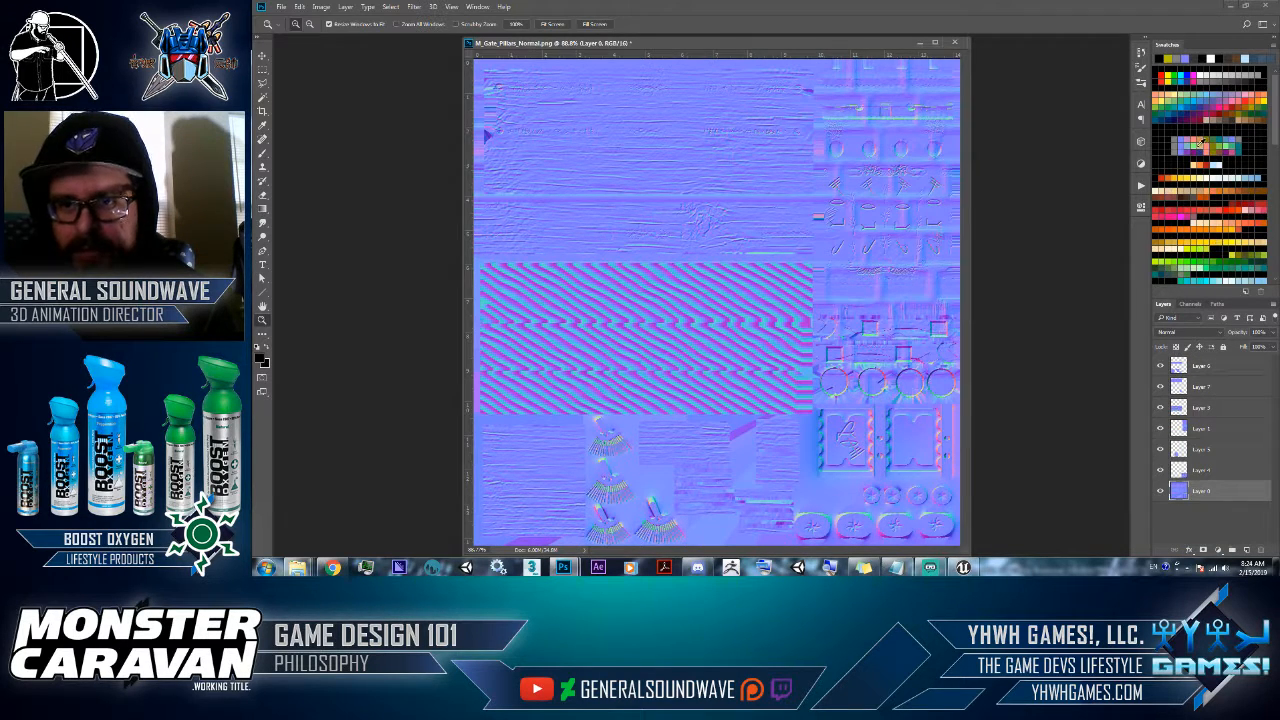
{"action": "left_click", "coordinate": [281, 6]}
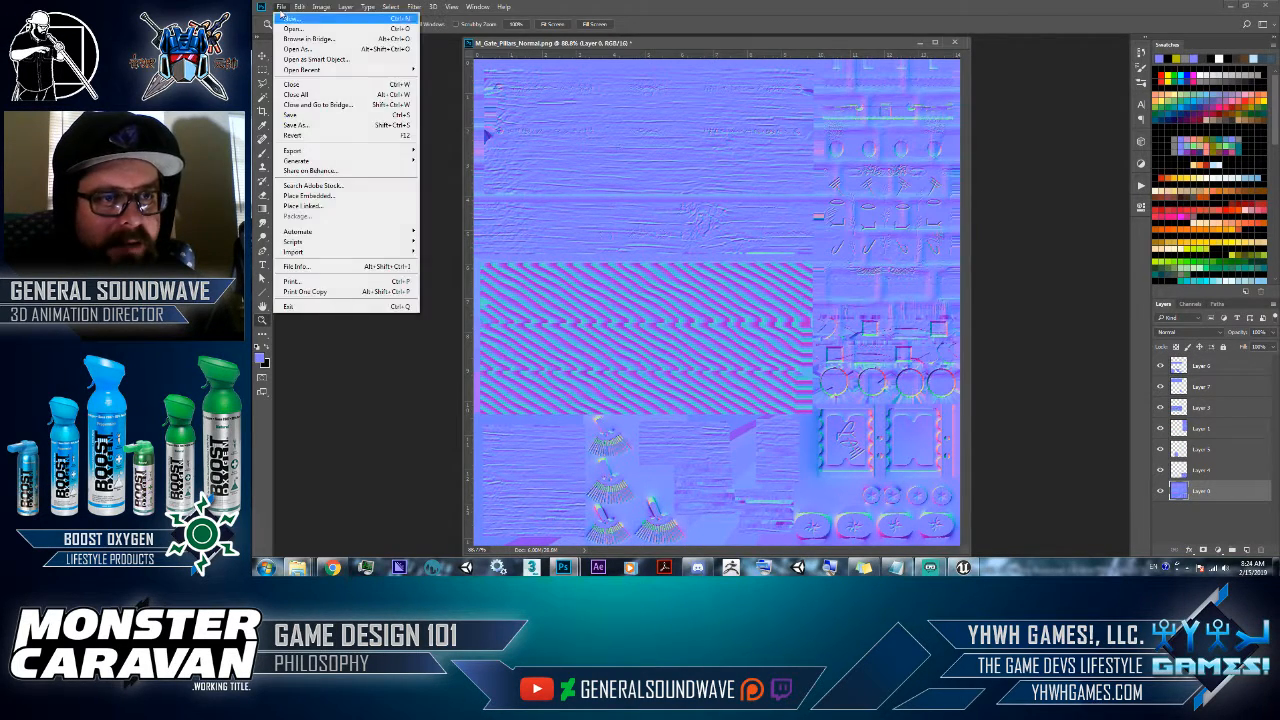
{"action": "mouse_move", "coordinate": [299, 6]}
{"action": "left_click", "coordinate": [319, 172]}
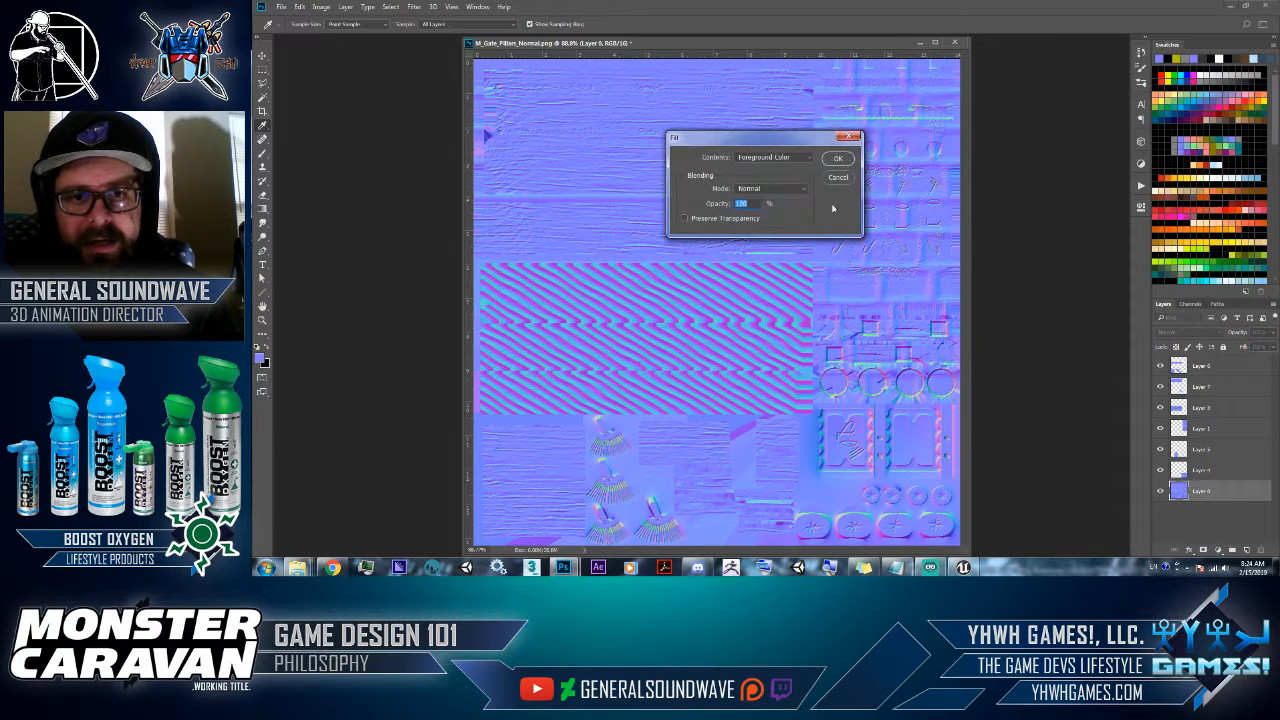
{"action": "left_click", "coordinate": [838, 159]}
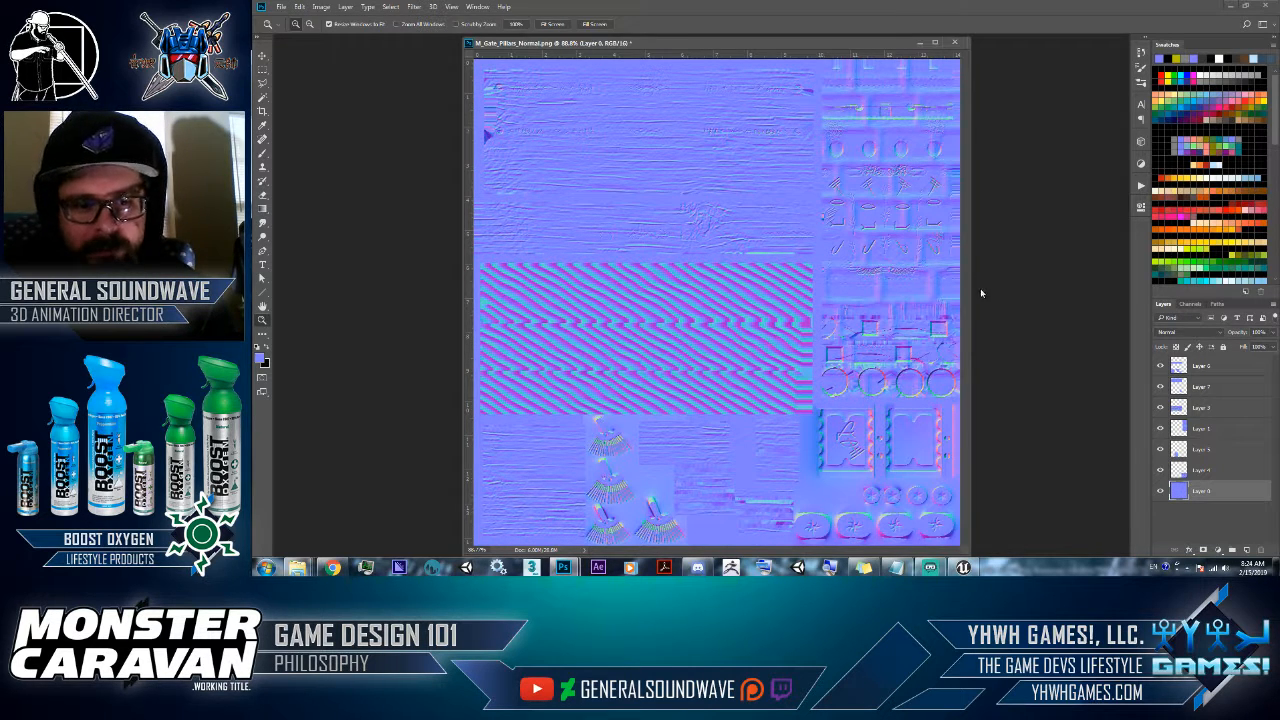
- Group all the layers and name the group Normal
{"action": "key", "text": "v"}
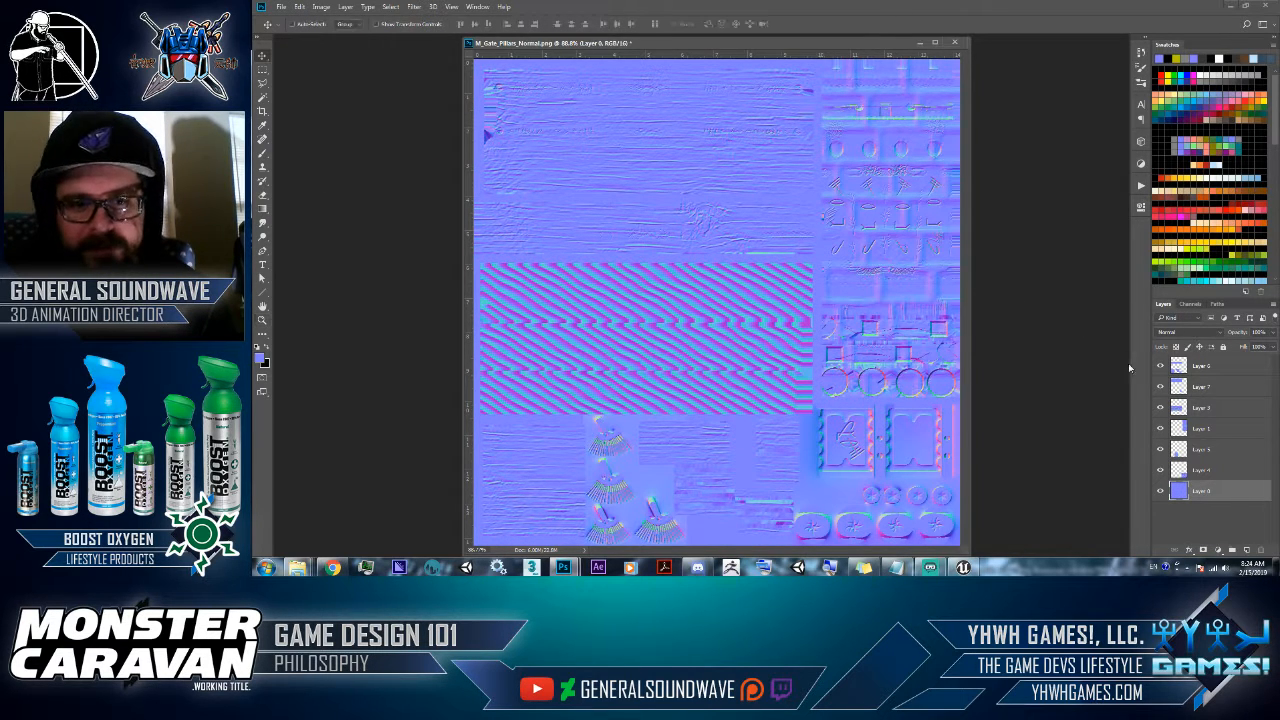
{"action": "left_click", "coordinate": [1189, 370], "text": "shift"}
{"action": "key", "text": "ctrl+g"}
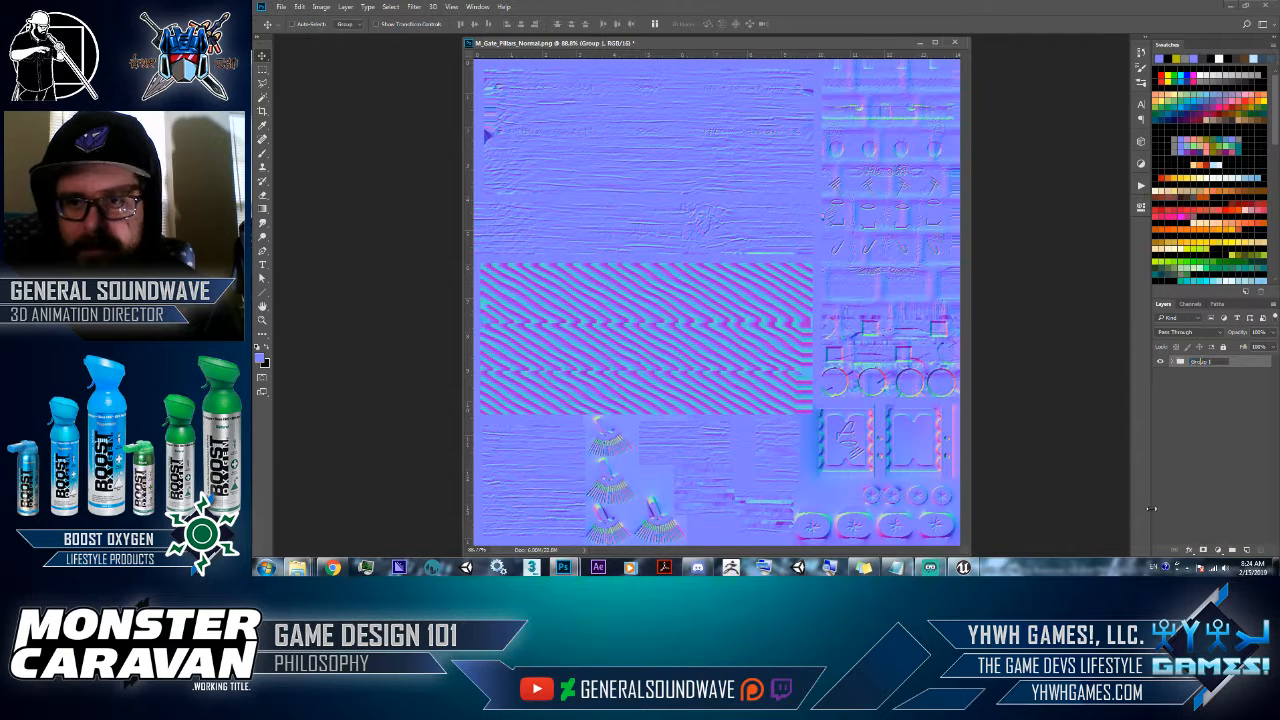
{"action": "key", "text": "ctrl+a"}
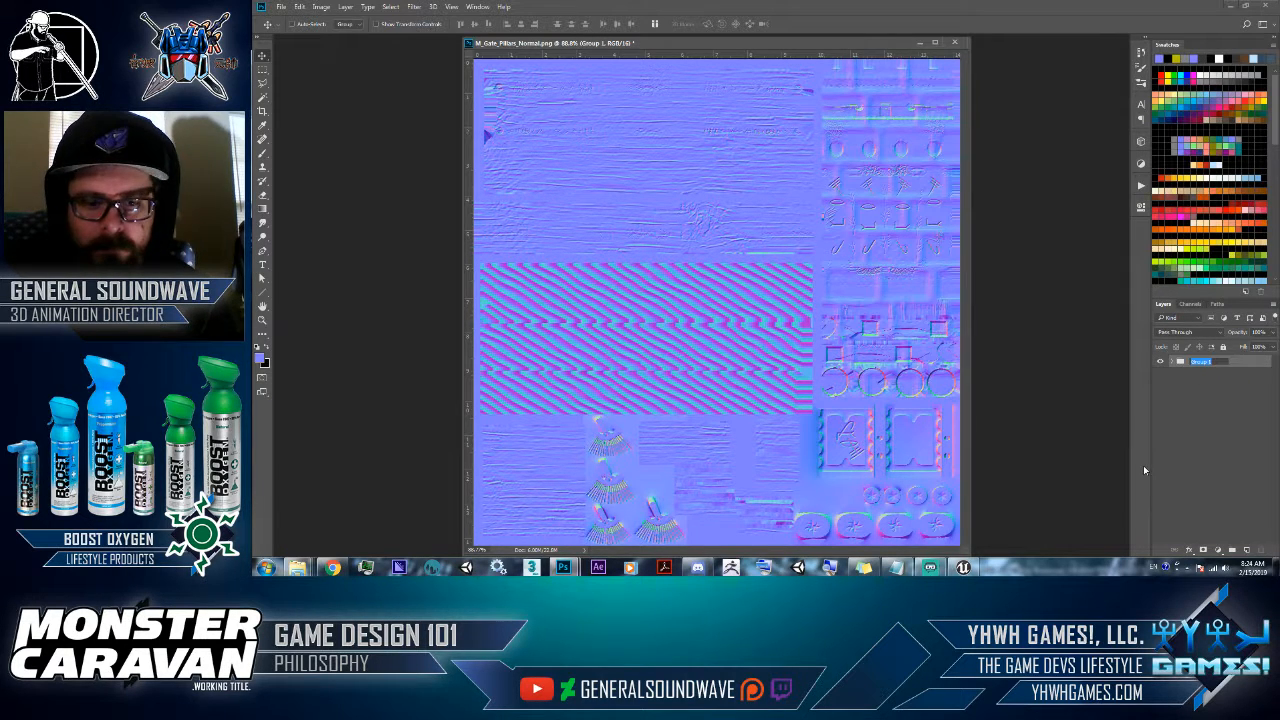
{"action": "type", "text": "Normal"}
{"action": "key", "text": "Return"}
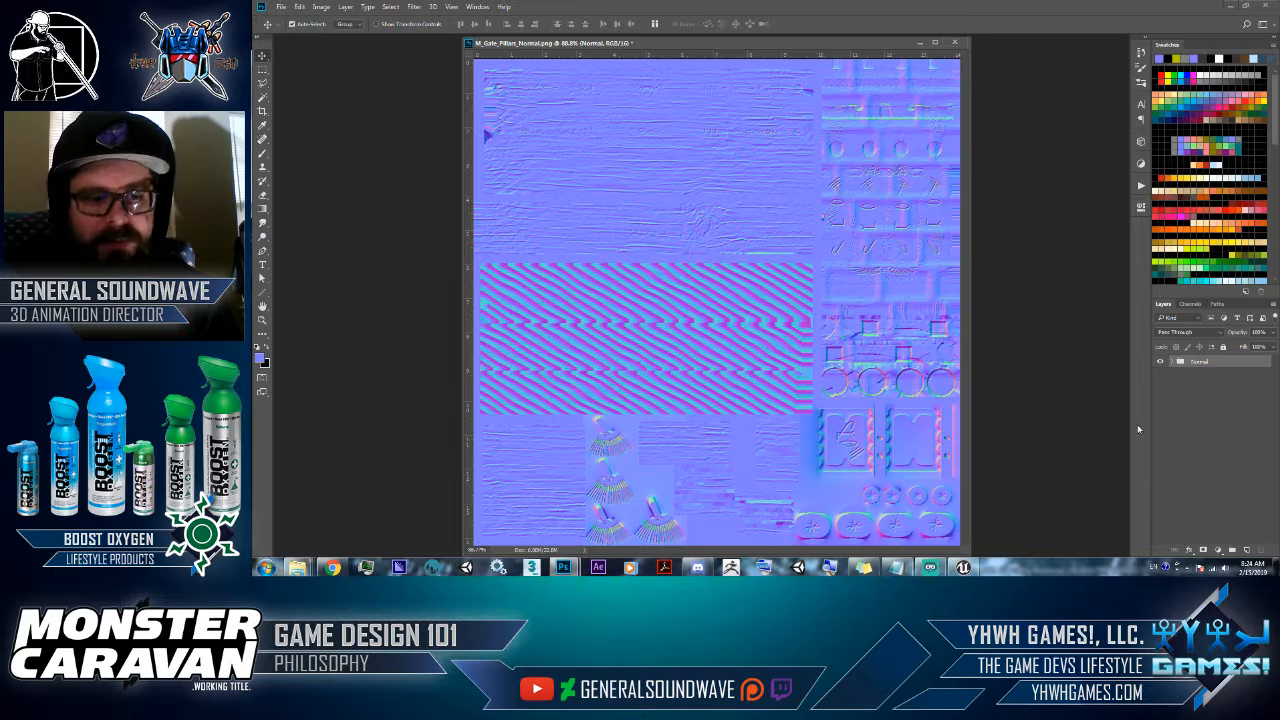
- Start saving under a new name in the st_torii_00 folder and rename the existing support file there as t_obj_arch_ext_torii_support_00
{"action": "key", "text": "ctrl+shift+s"}
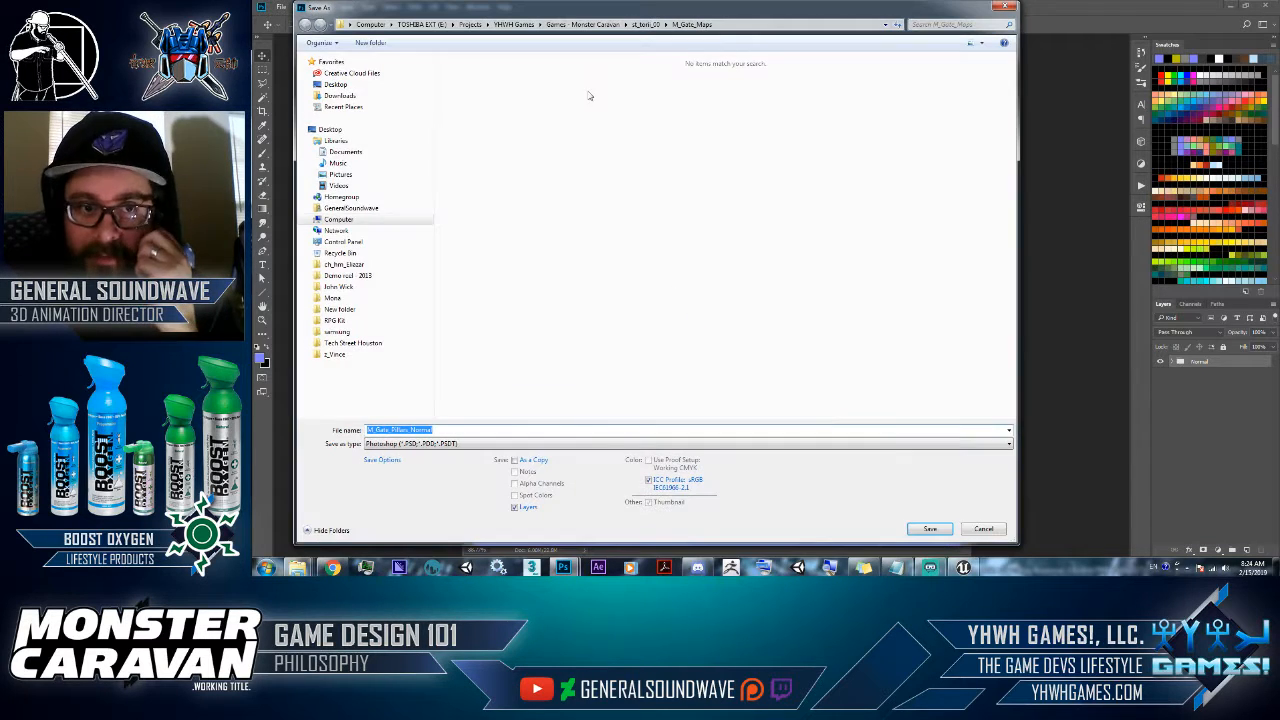
{"action": "left_click", "coordinate": [646, 25]}
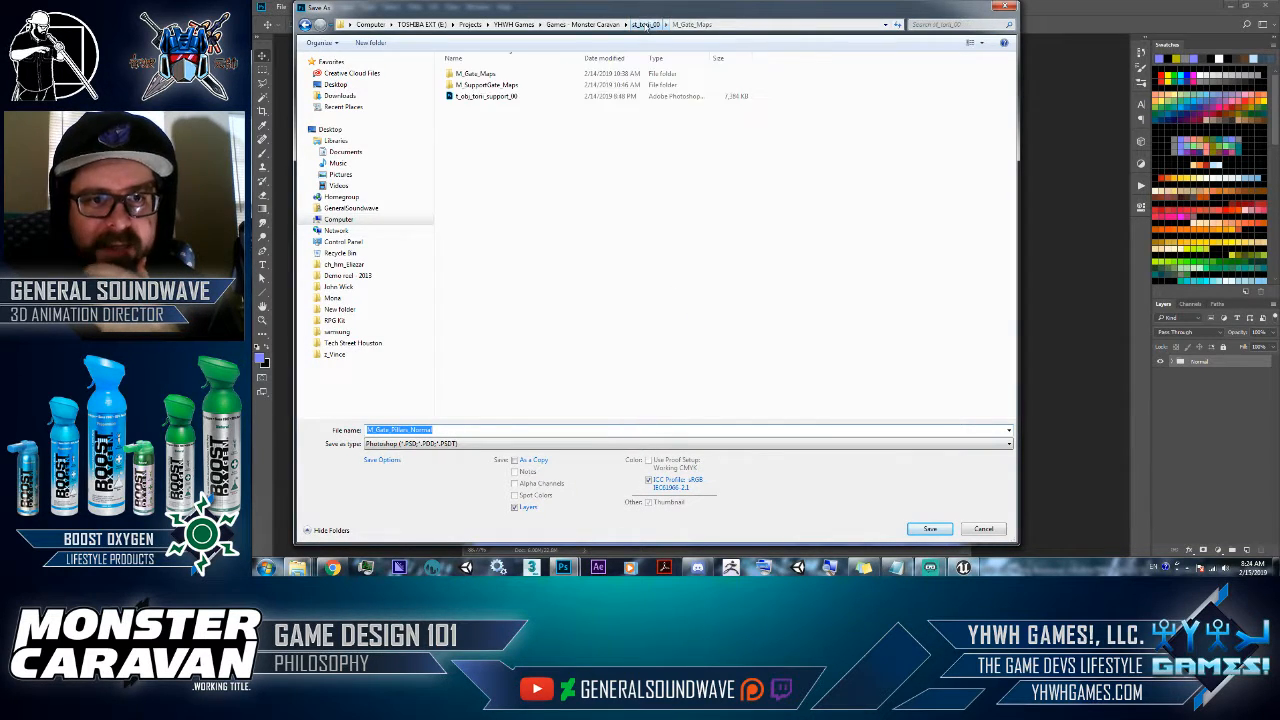
{"action": "left_click", "coordinate": [487, 96]}
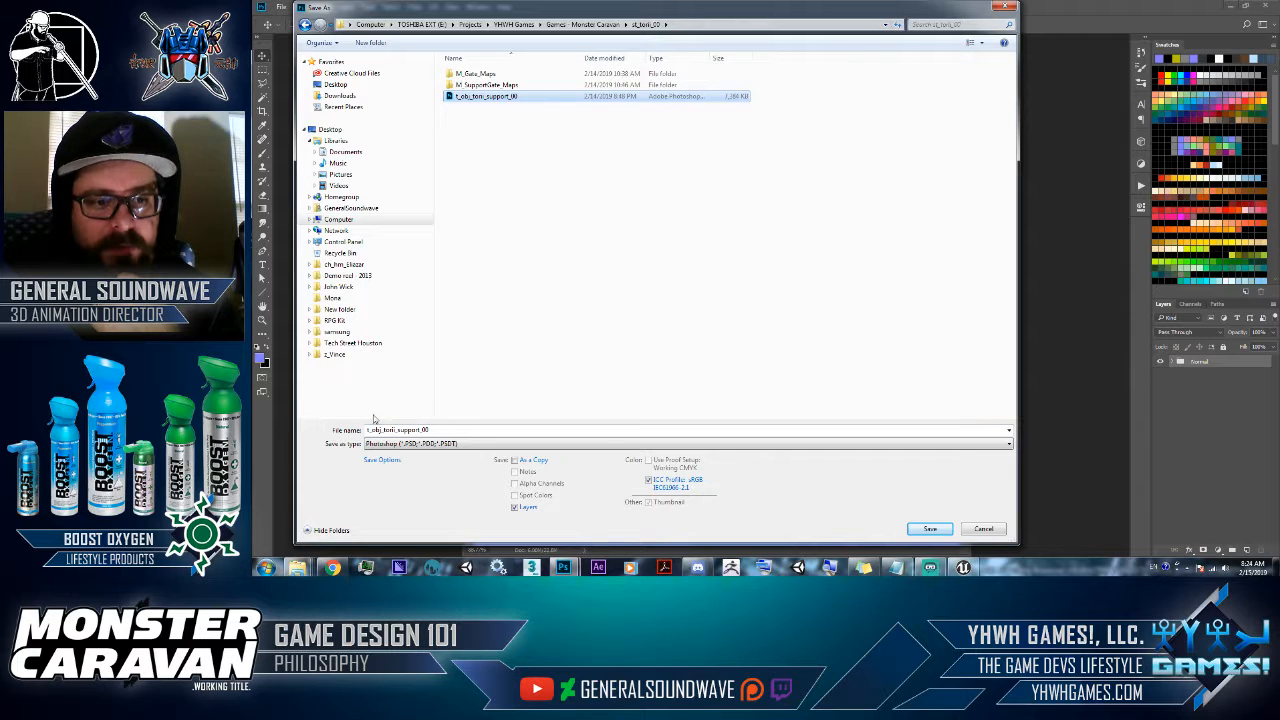
{"action": "left_click", "coordinate": [393, 430]}
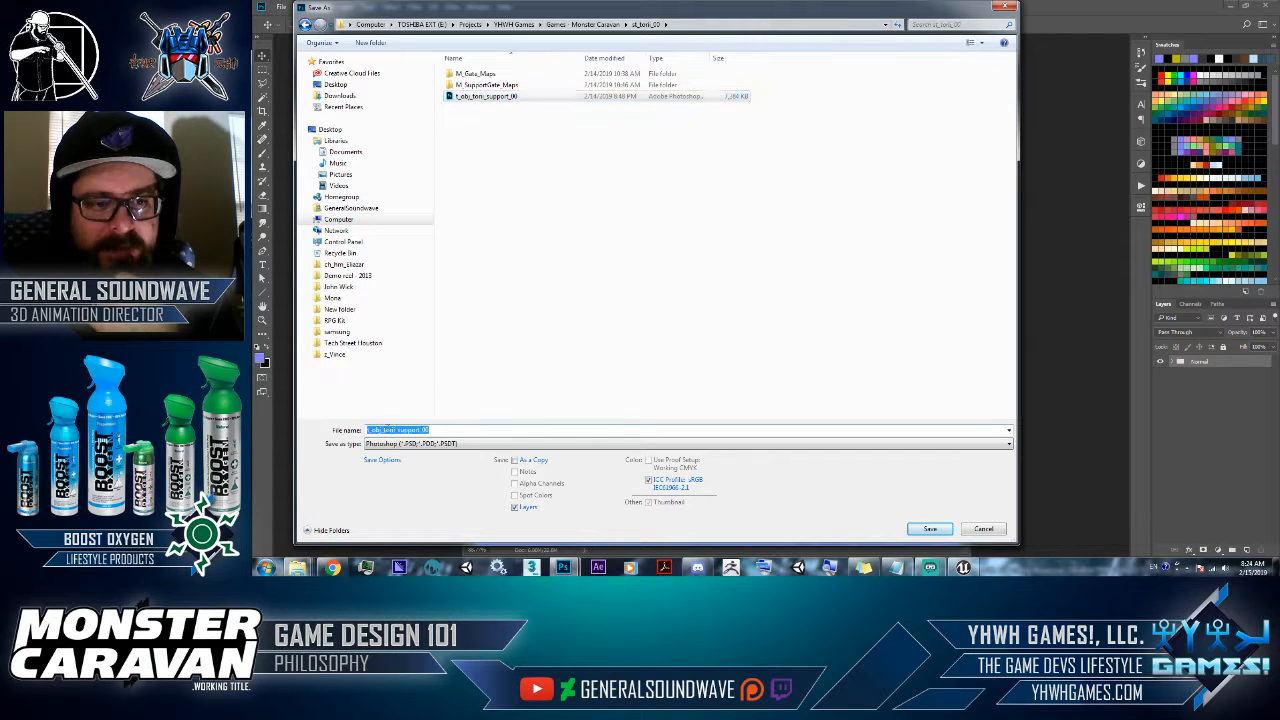
{"action": "double_click", "coordinate": [389, 430]}
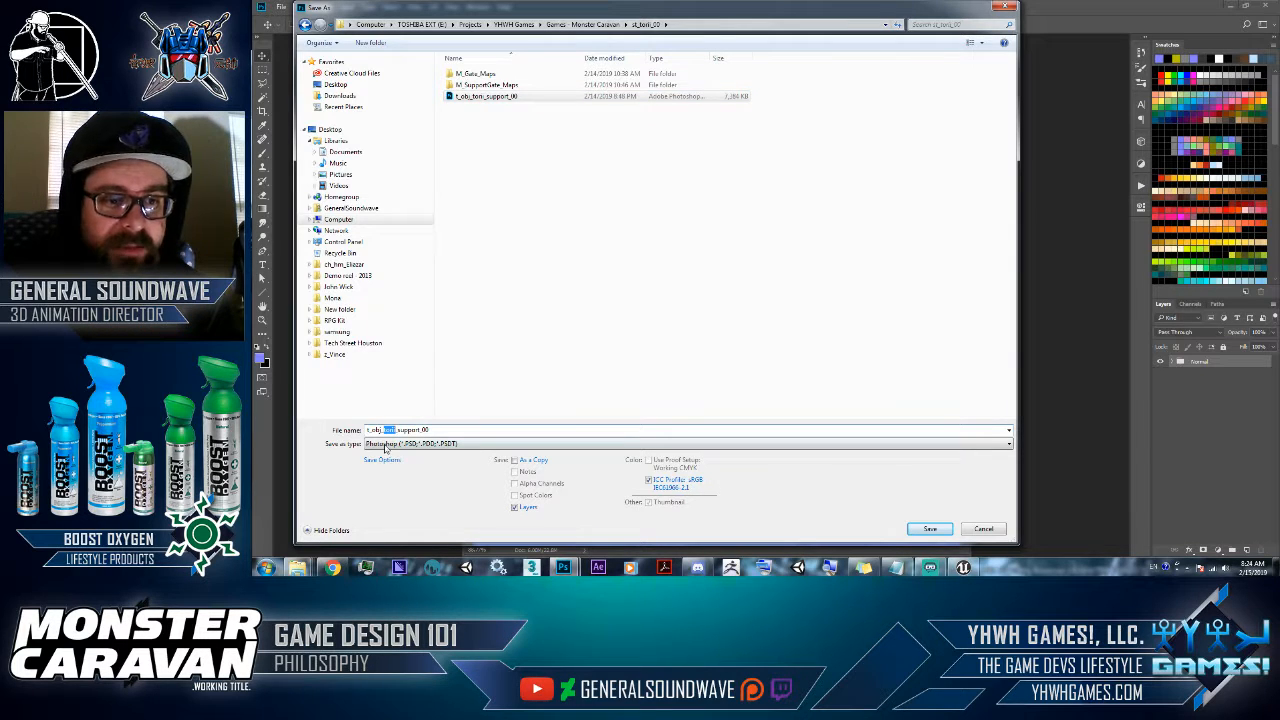
{"action": "left_click", "coordinate": [480, 98]}
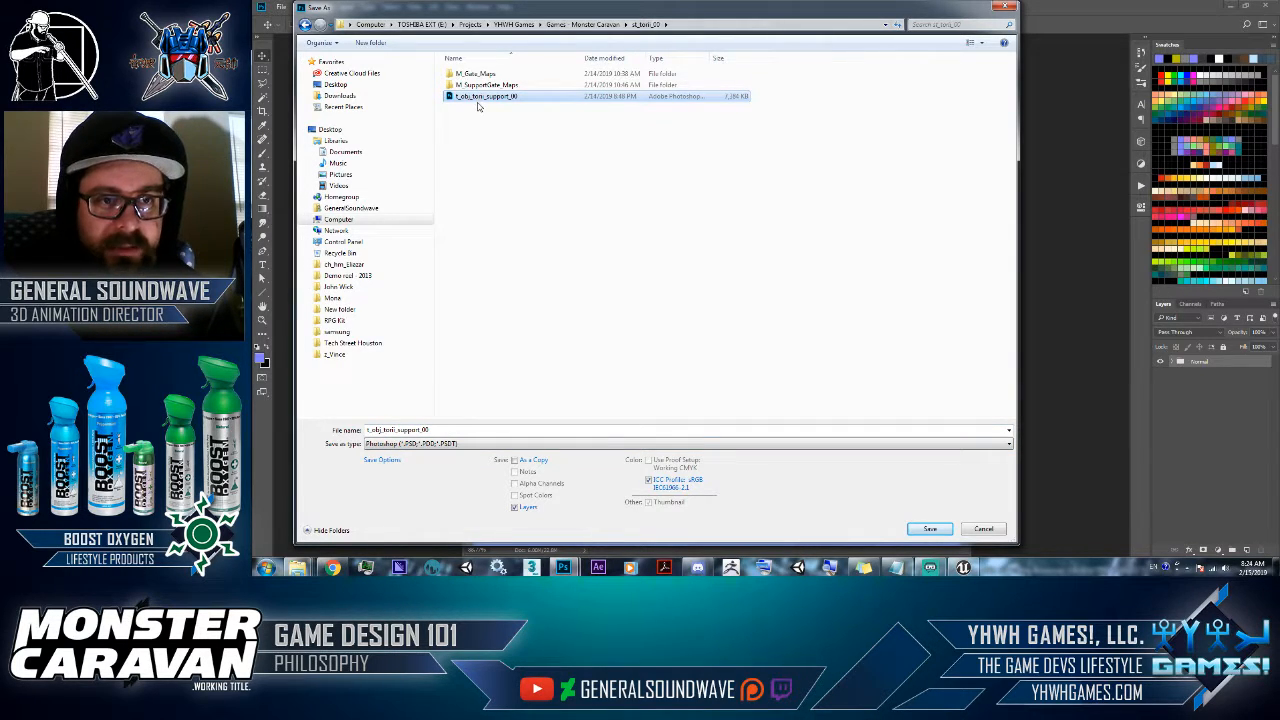
{"action": "left_click", "coordinate": [476, 97]}
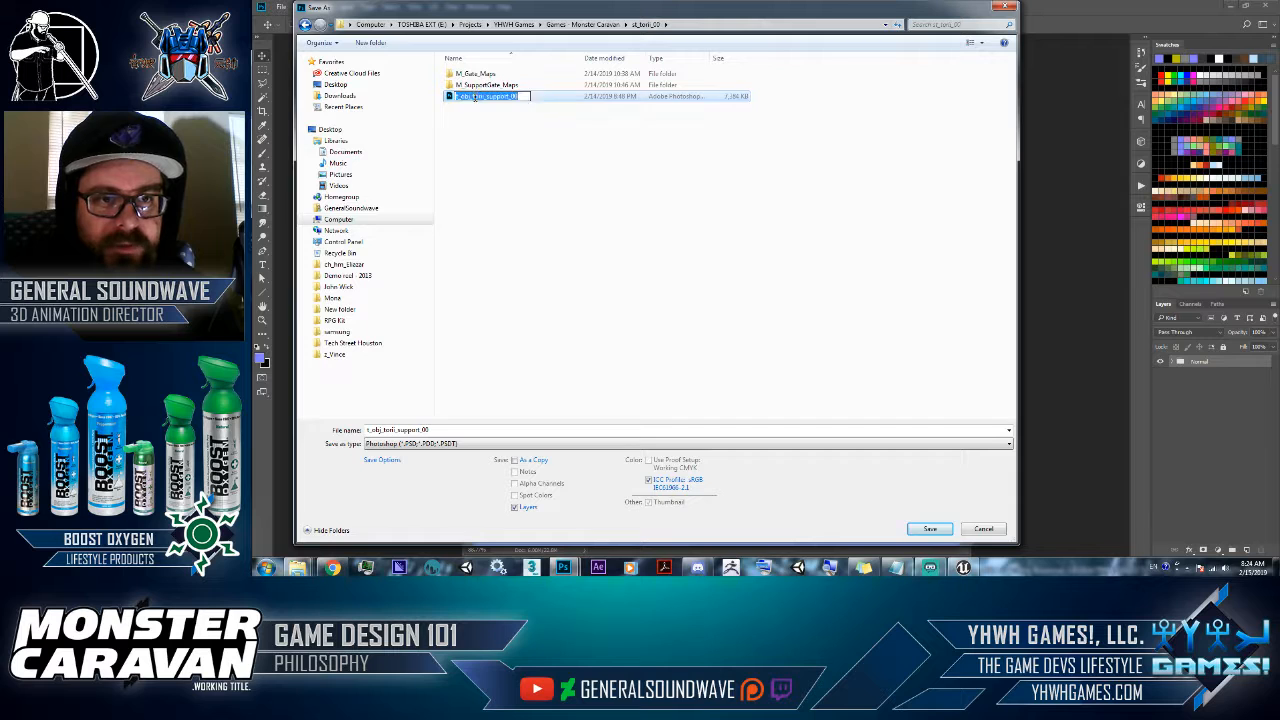
{"action": "type", "text": "arch_"}
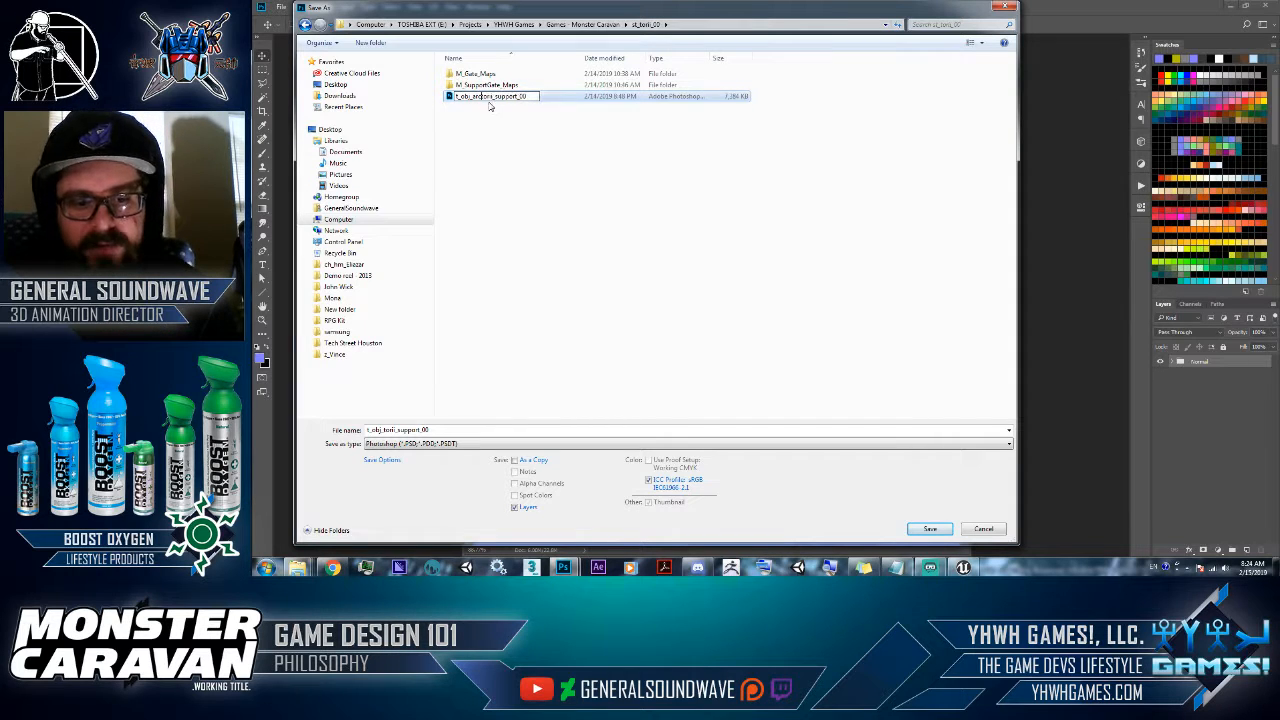
{"action": "type", "text": "ext"}
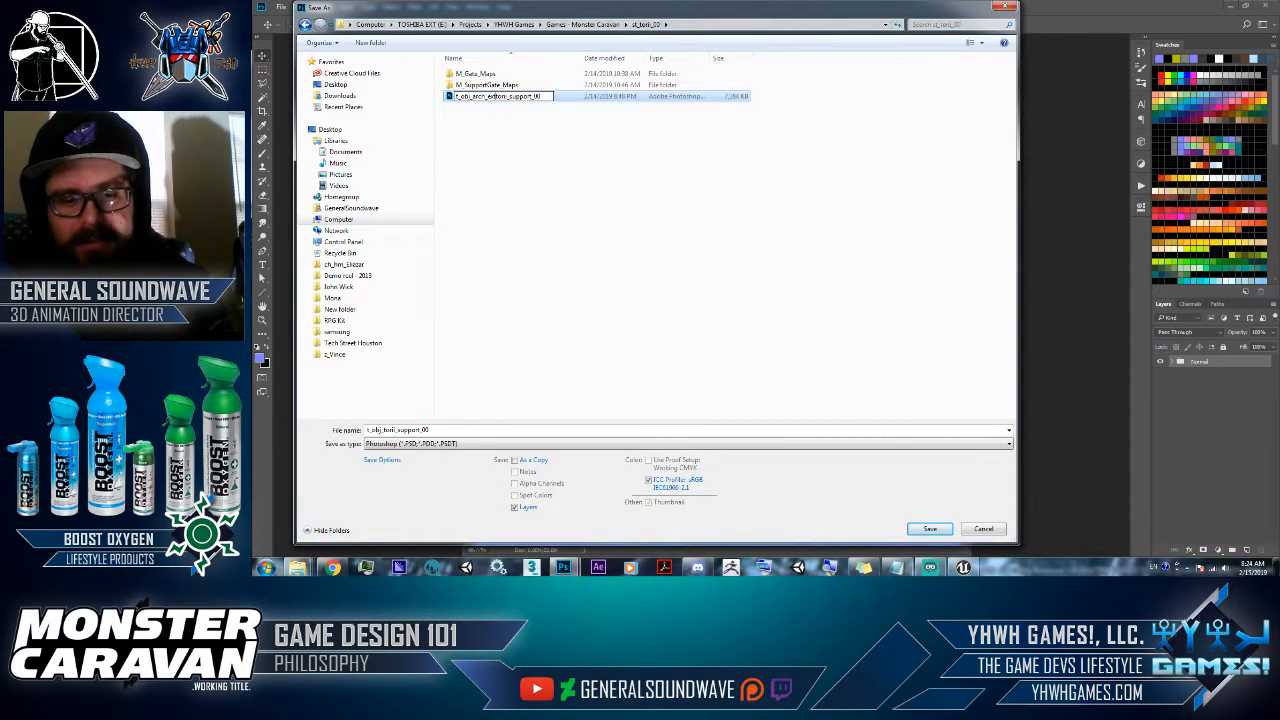
{"action": "type", "text": "_"}
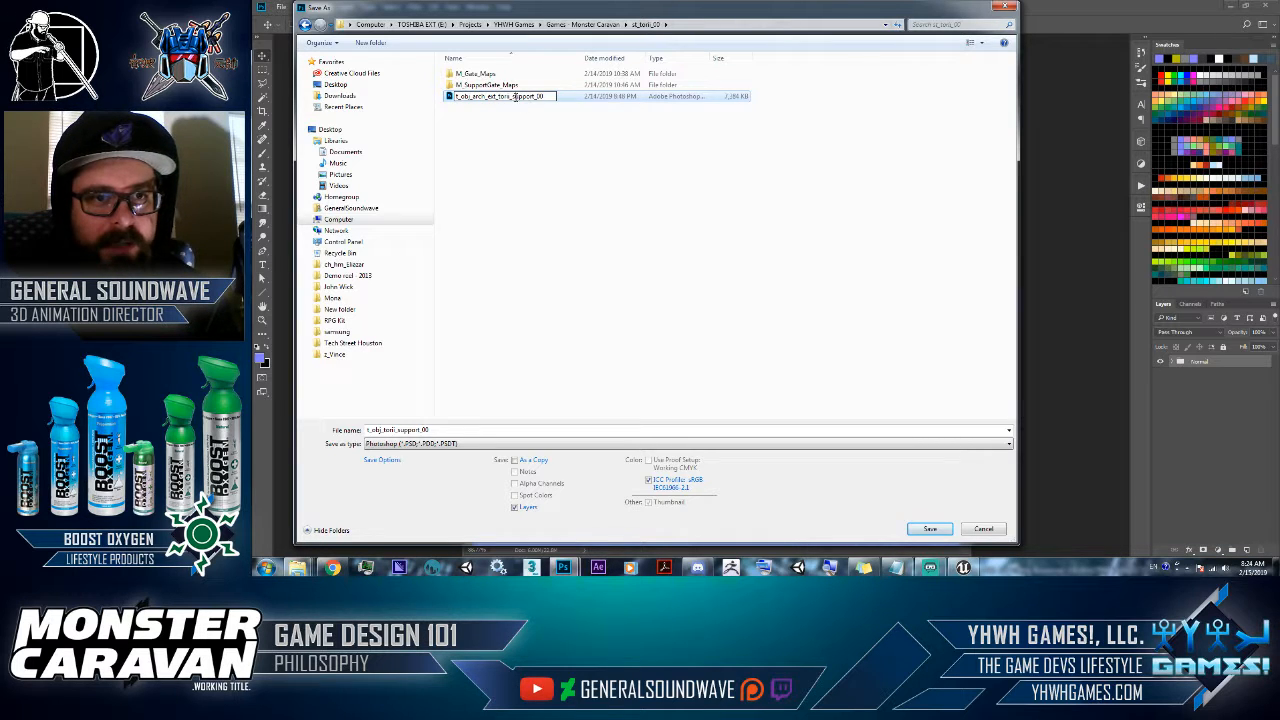
- Save the document as the Photoshop file t_obj_arch_ext_torii_main_00, reusing the support file's name prefix and keeping Maximize Compatibility on
{"action": "left_click_drag", "start_coordinate": [512, 96], "coordinate": [450, 104]}
{"action": "key", "text": "ctrl+c"}
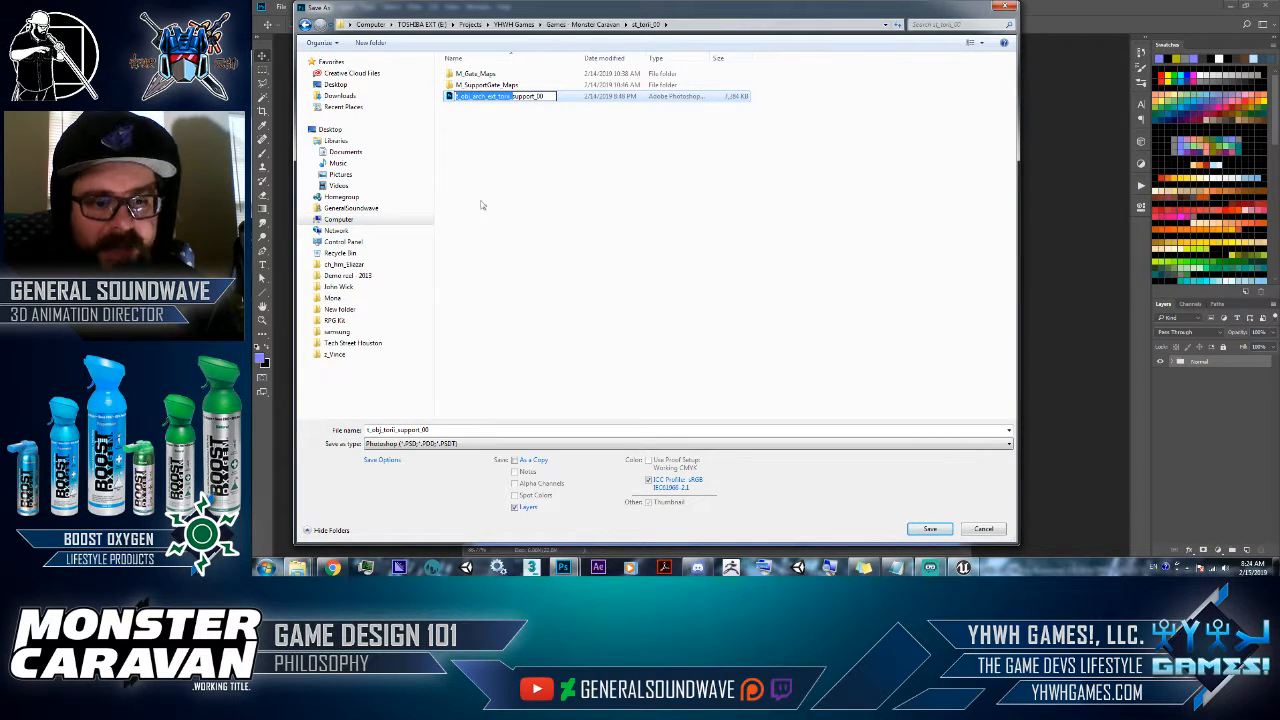
{"action": "left_click_drag", "start_coordinate": [431, 430], "coordinate": [325, 433]}
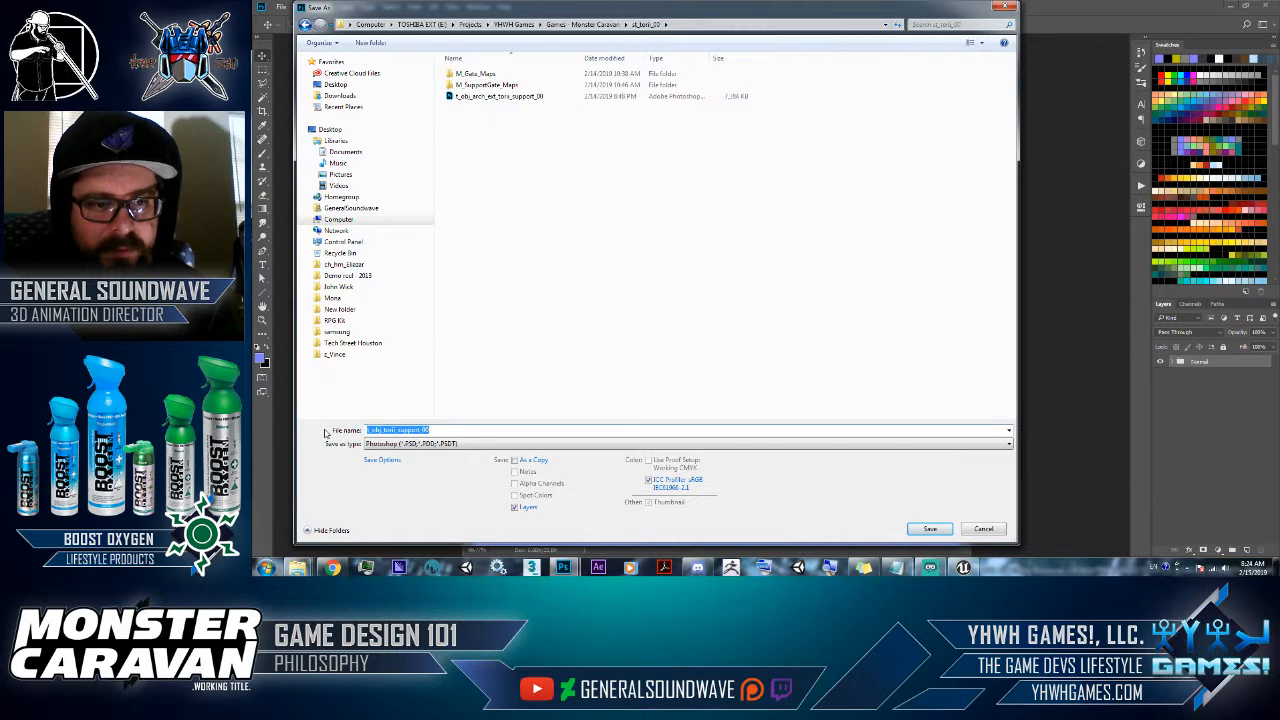
{"action": "key", "text": "ctrl+v"}
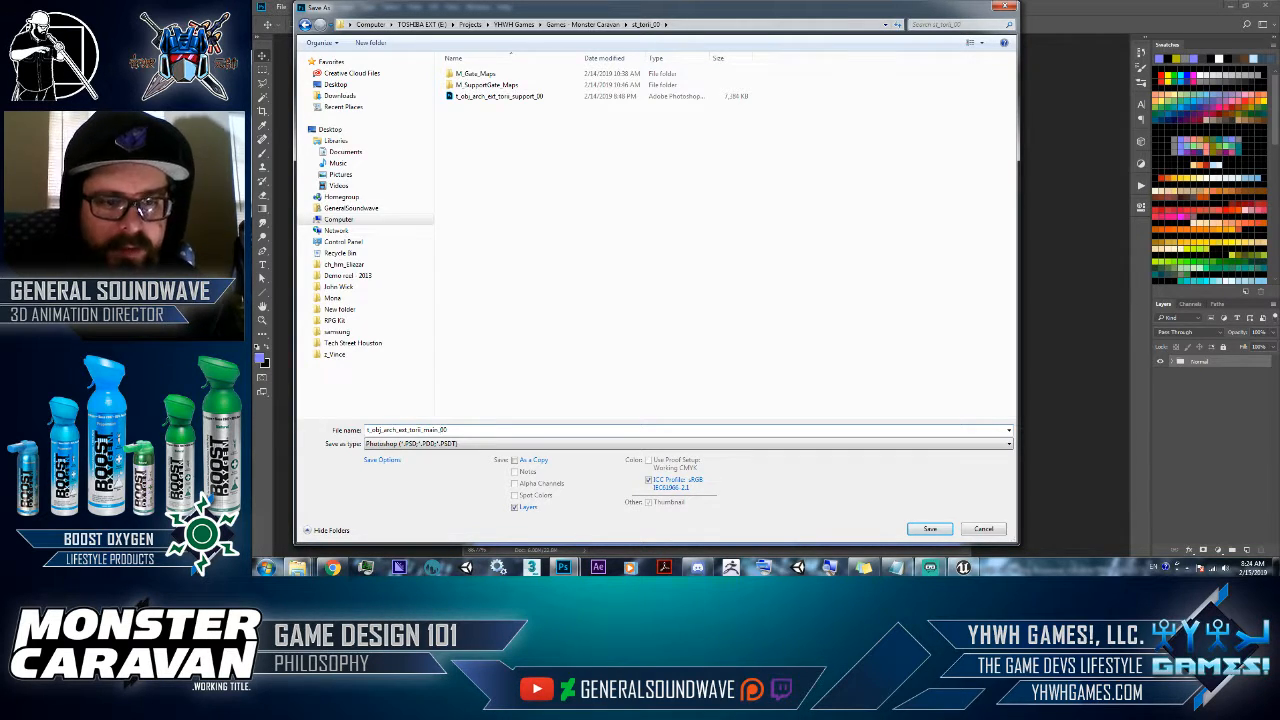
{"action": "key", "text": "Return"}
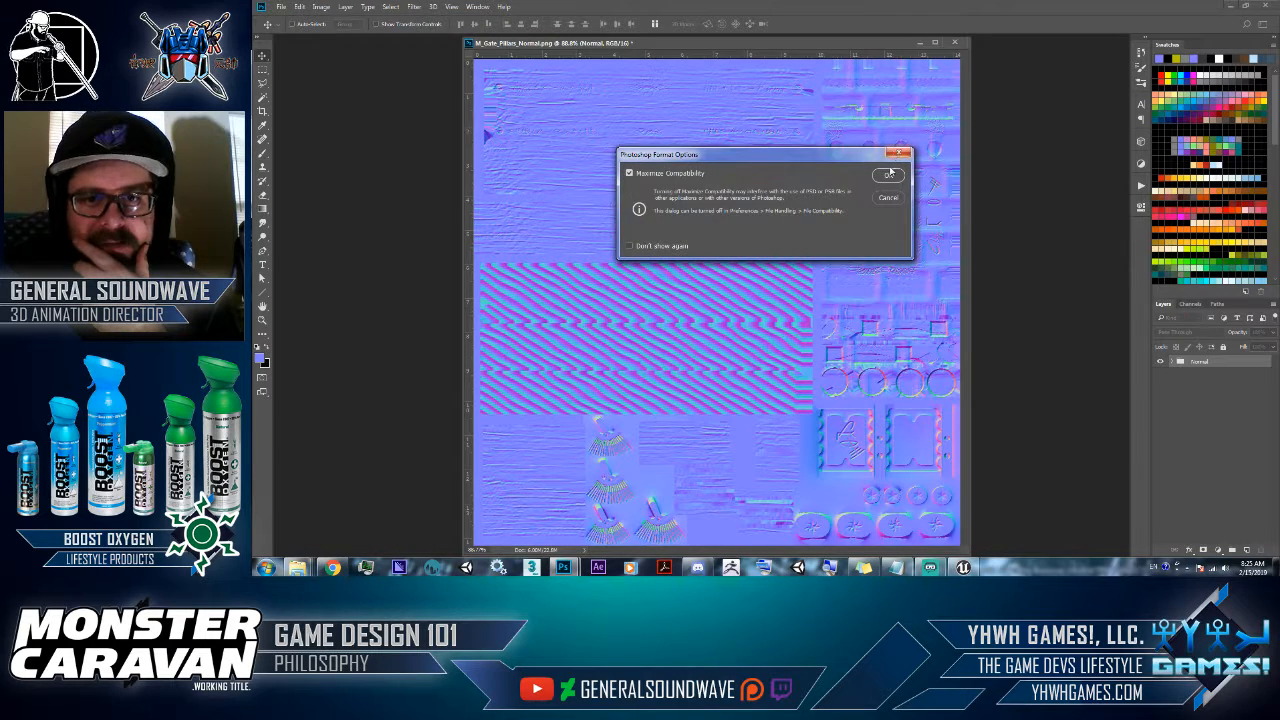
{"action": "left_click", "coordinate": [888, 174]}
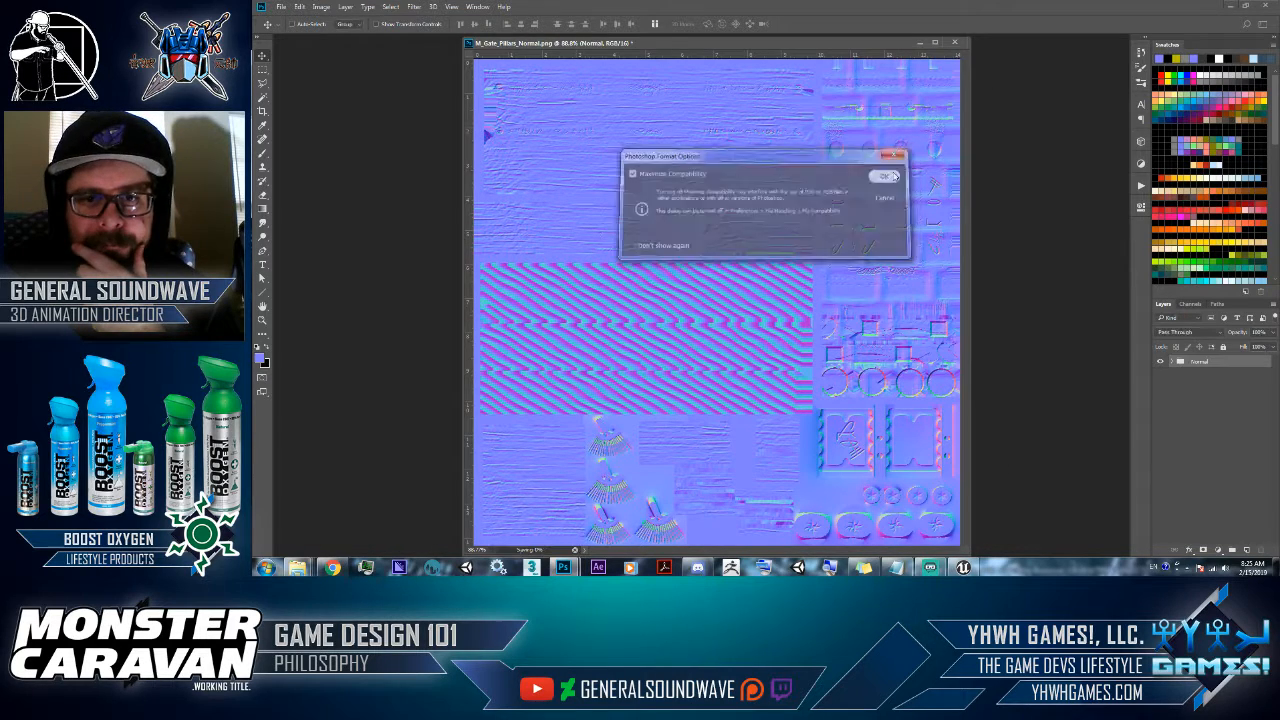
{"action": "left_click", "coordinate": [283, 6]}
{"action": "left_click", "coordinate": [300, 128]}
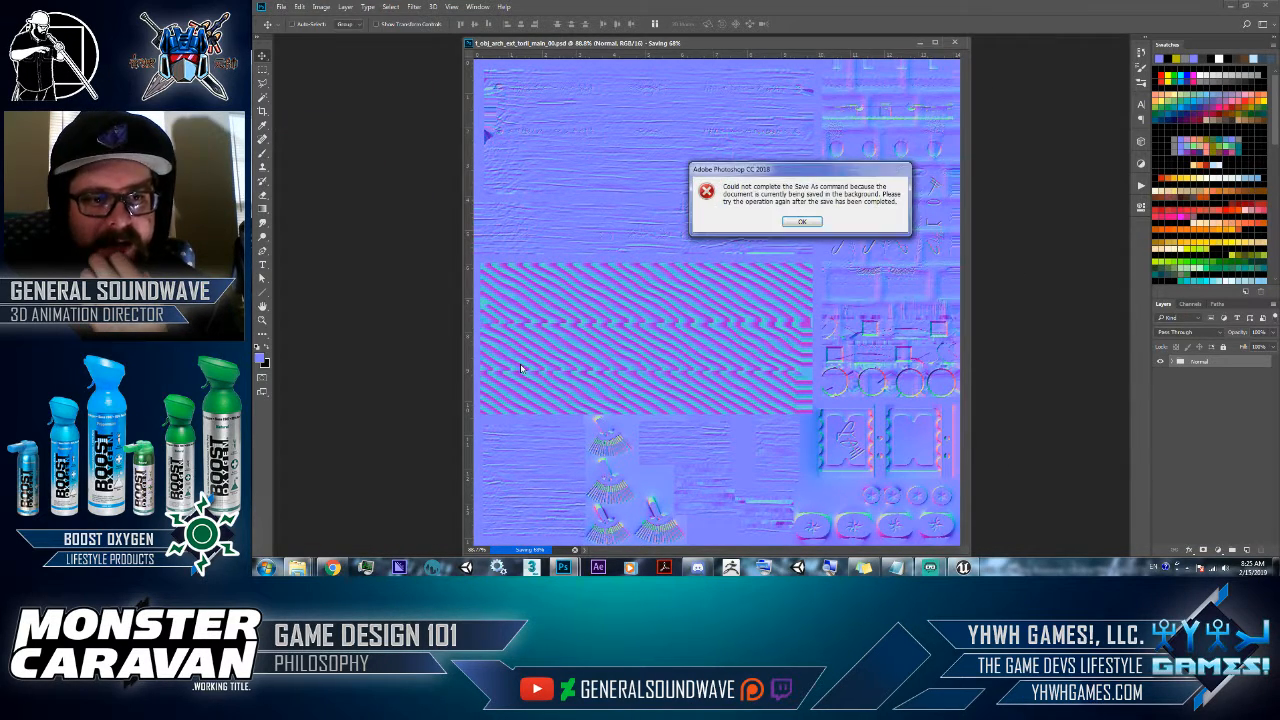
{"action": "left_click", "coordinate": [803, 222]}
{"action": "left_click", "coordinate": [283, 6]}
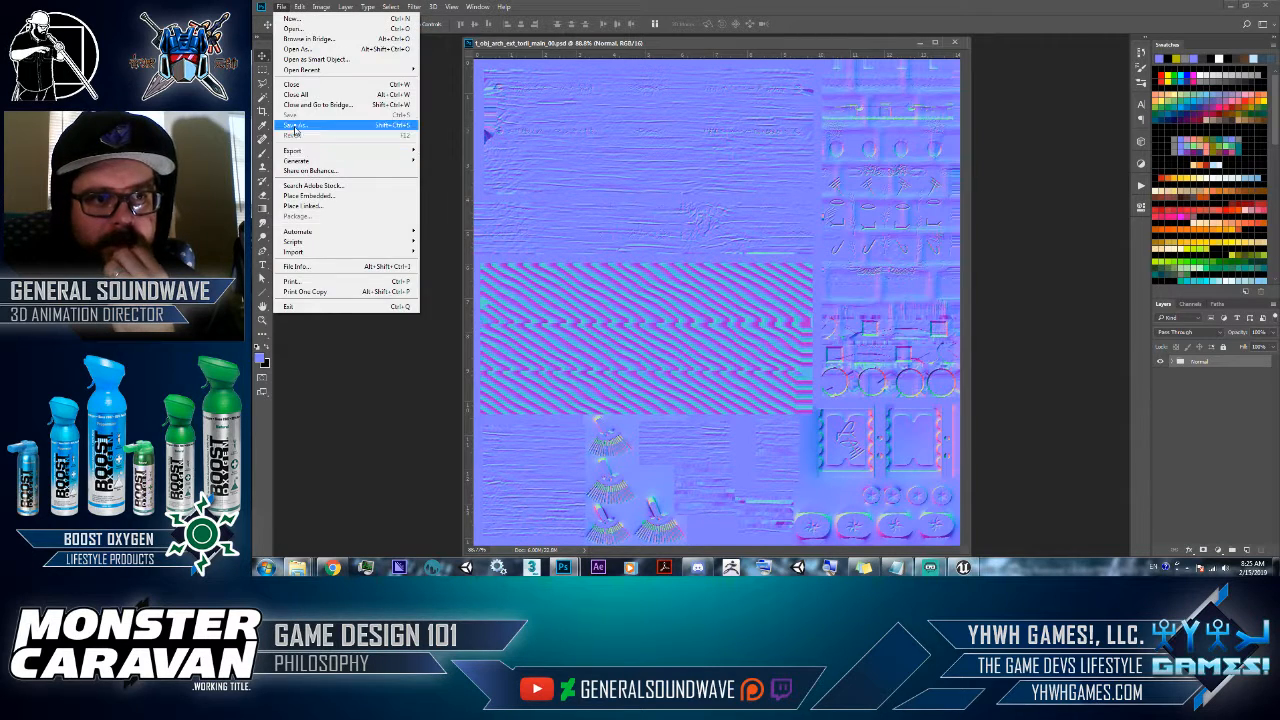
{"action": "left_click", "coordinate": [296, 126]}
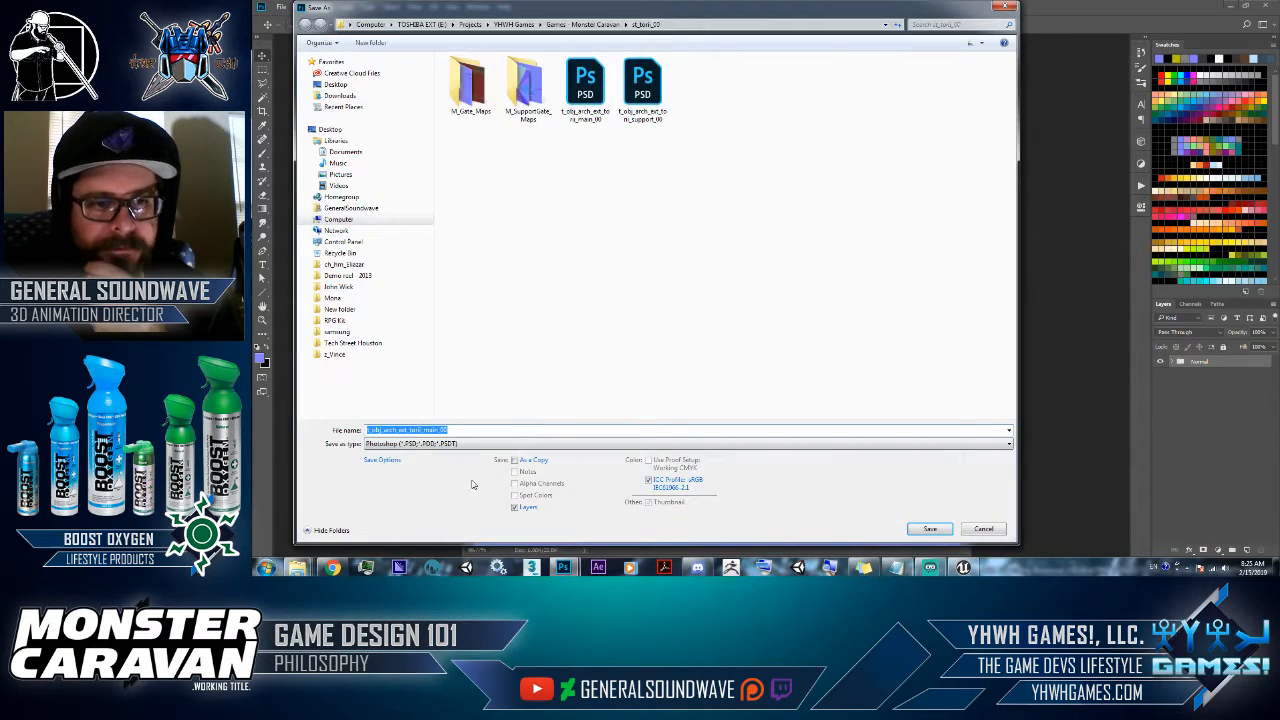
{"action": "left_click", "coordinate": [412, 444]}
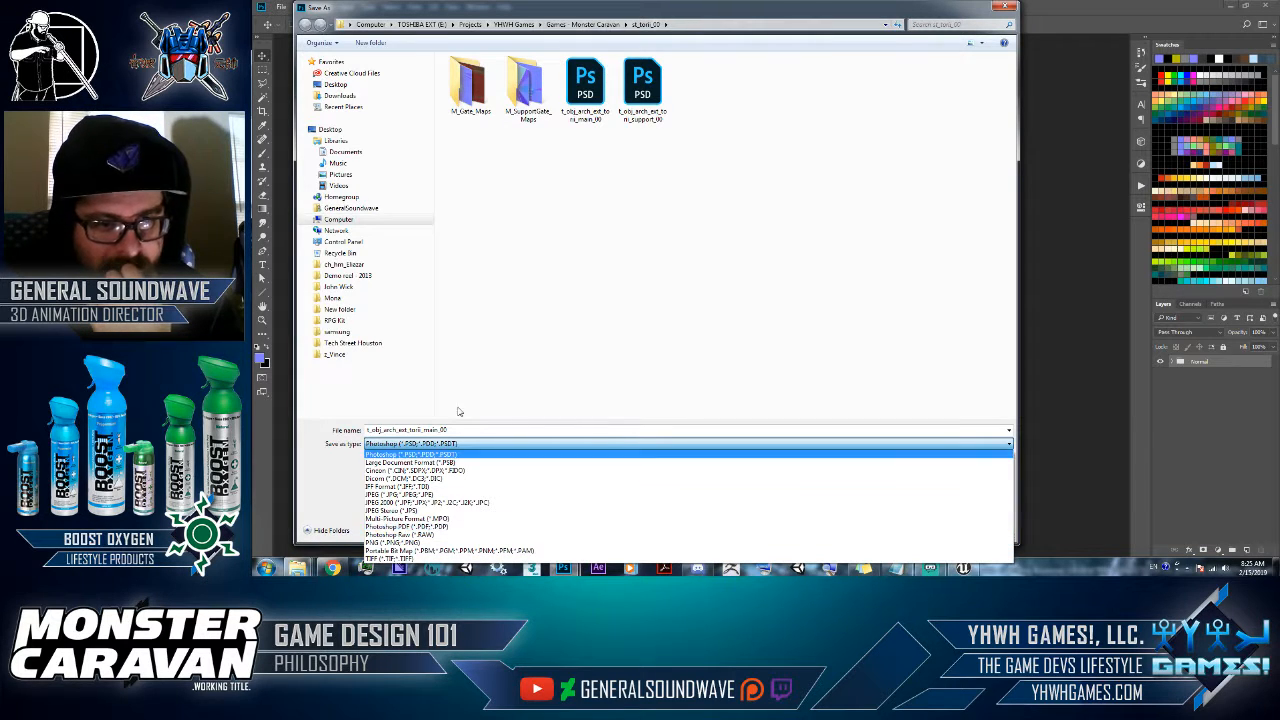
{"action": "left_click", "coordinate": [410, 454]}
{"action": "left_click", "coordinate": [1002, 8]}
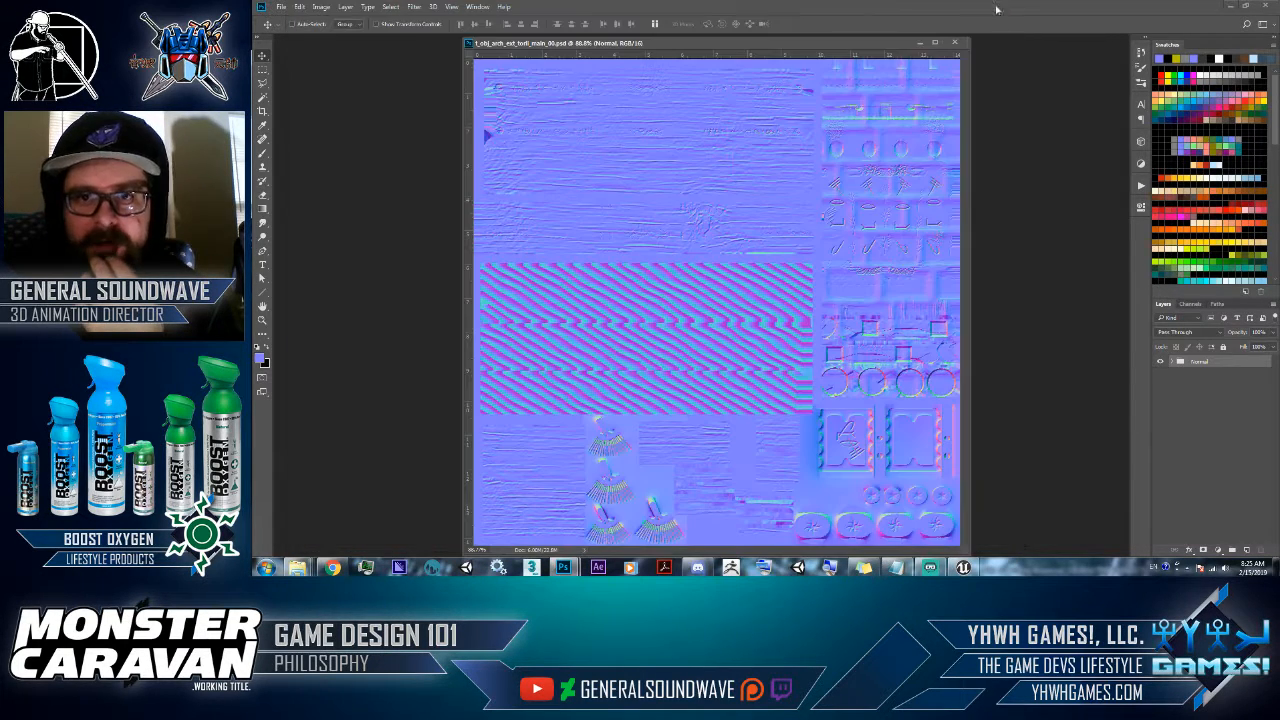
- Convert the image to 8 Bits/Channel
{"action": "left_click", "coordinate": [321, 7]}
{"action": "mouse_move", "coordinate": [333, 20]}
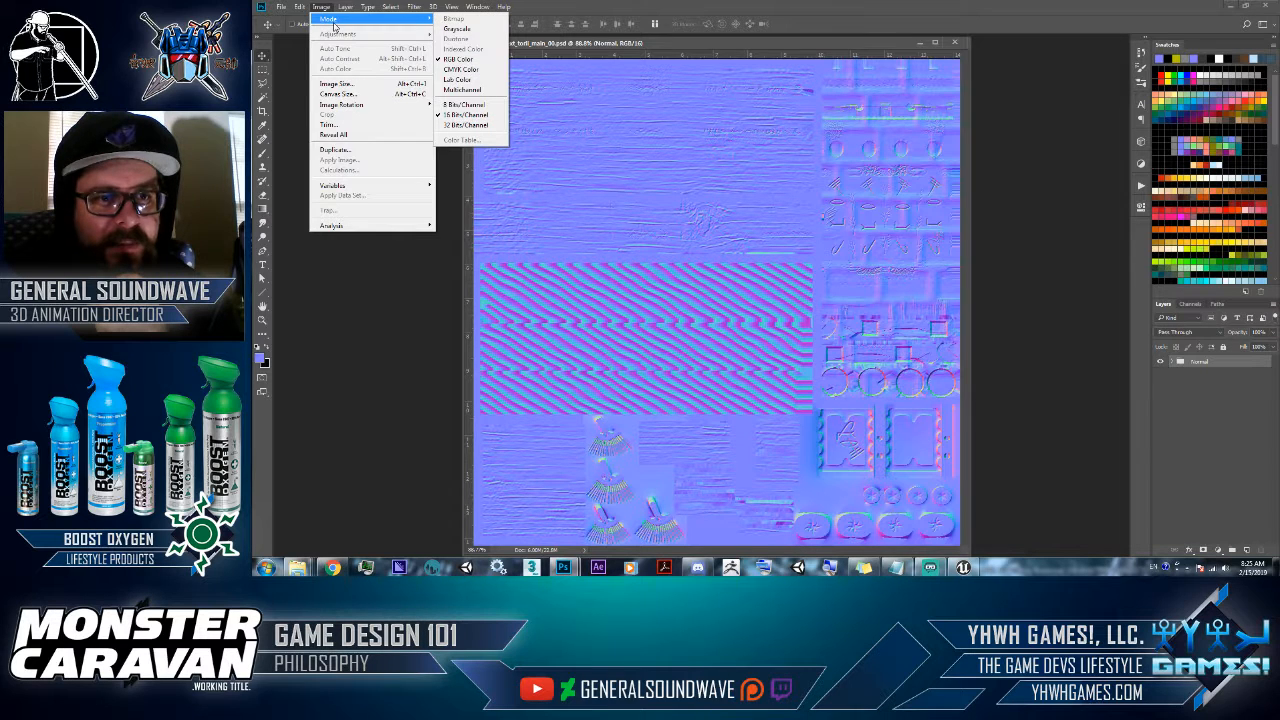
{"action": "left_click", "coordinate": [485, 105]}
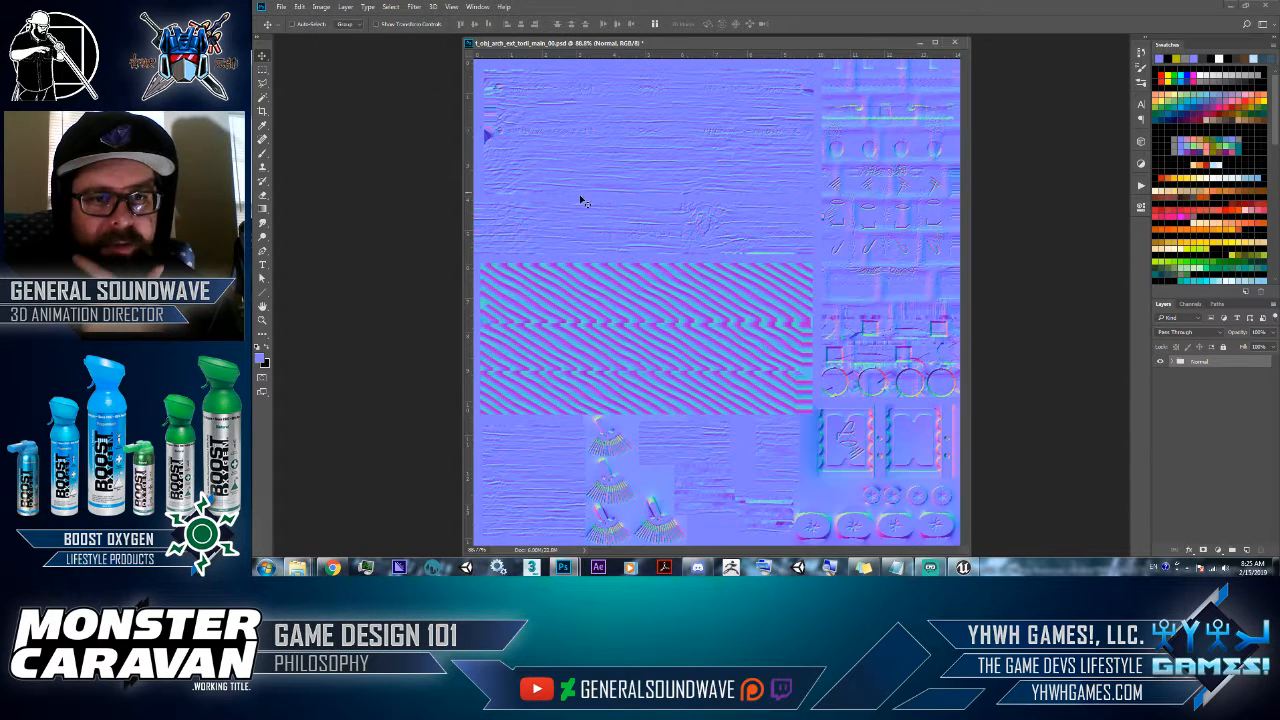
- Save a Targa copy of the document as t_obj_arch_ext_torii_main_00 in the st_torii_00 folder at 24 bits/pixel
{"action": "left_click", "coordinate": [302, 7]}
{"action": "mouse_move", "coordinate": [283, 7]}
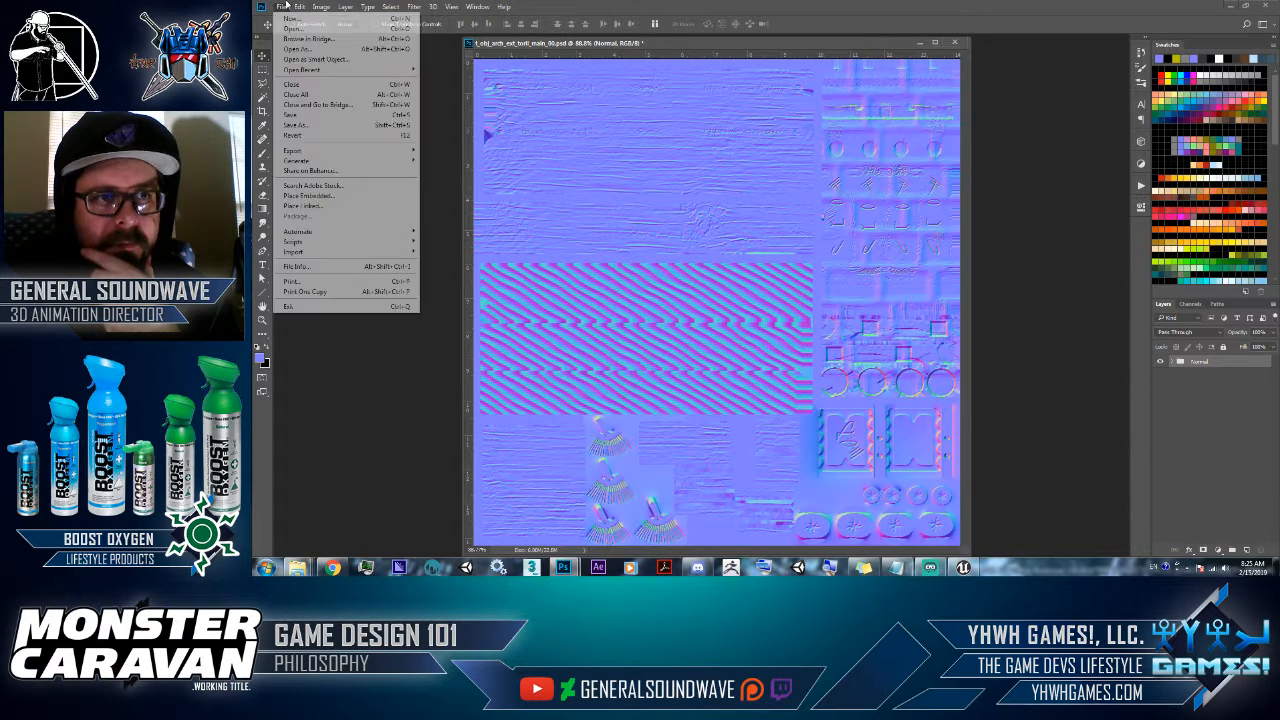
{"action": "left_click", "coordinate": [300, 127]}
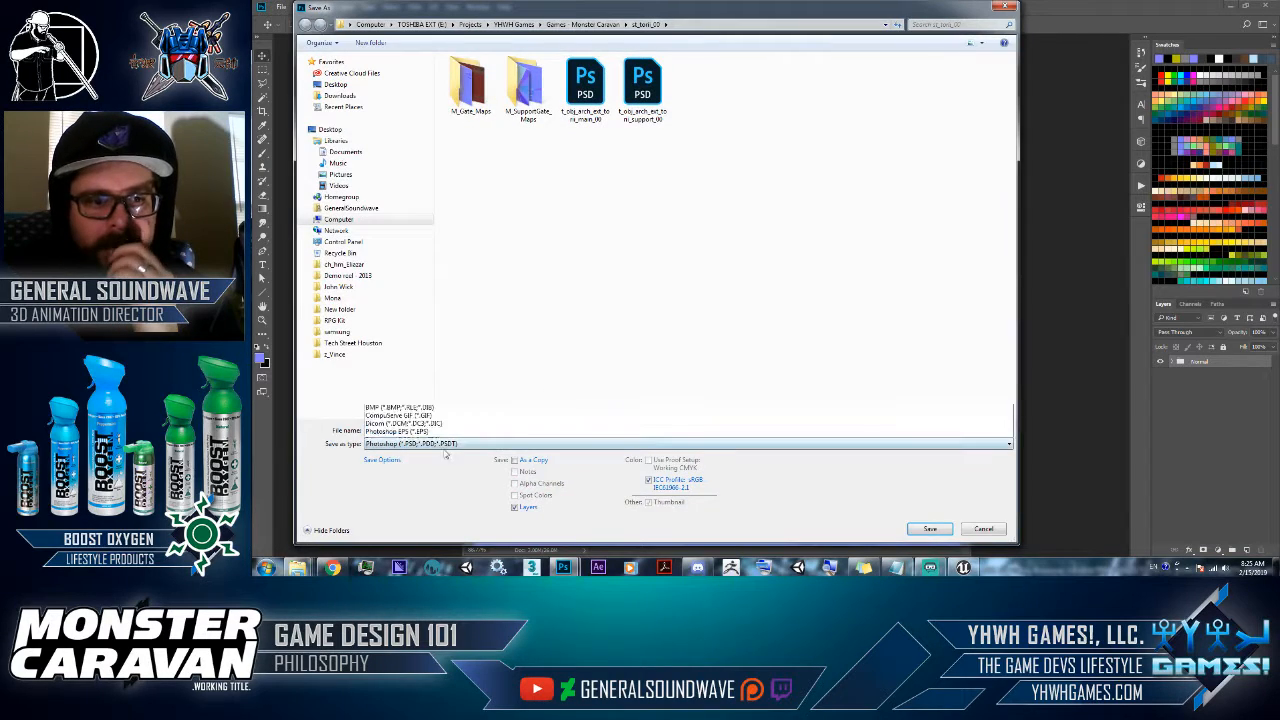
{"action": "left_click", "coordinate": [446, 444]}
{"action": "left_click", "coordinate": [394, 422]}
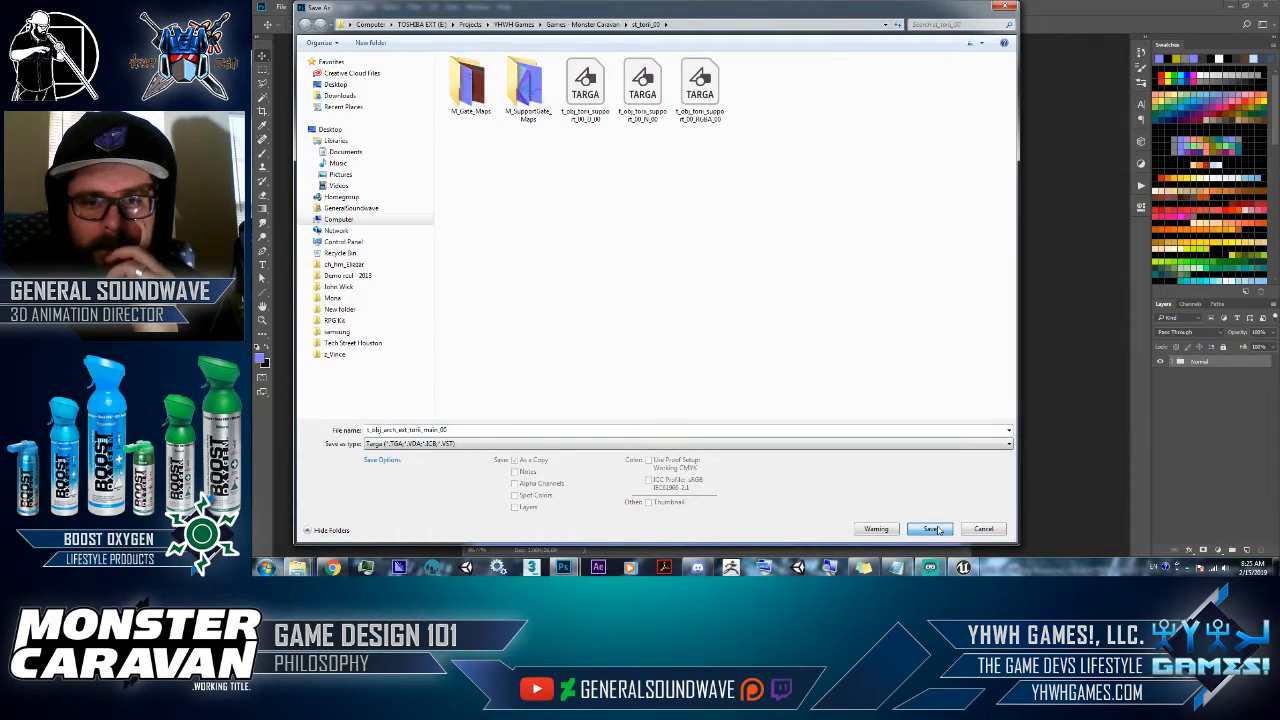
{"action": "left_click", "coordinate": [929, 528]}
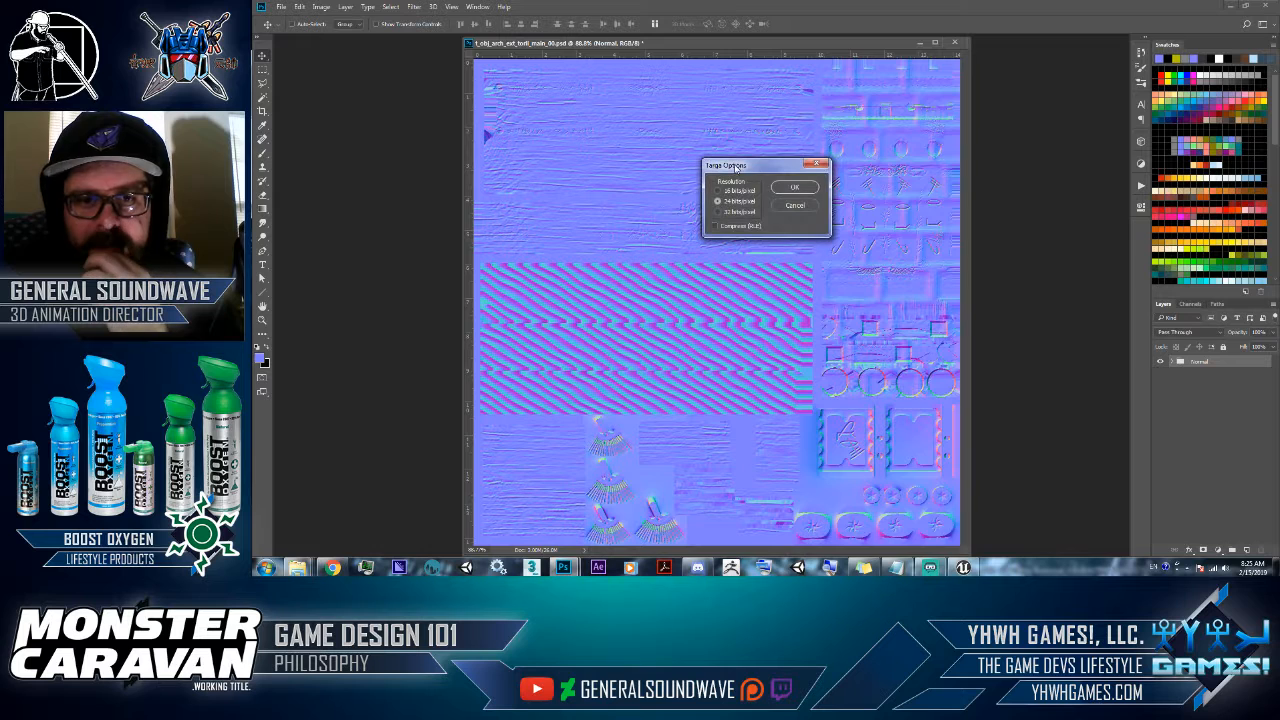
{"action": "left_click", "coordinate": [800, 190]}
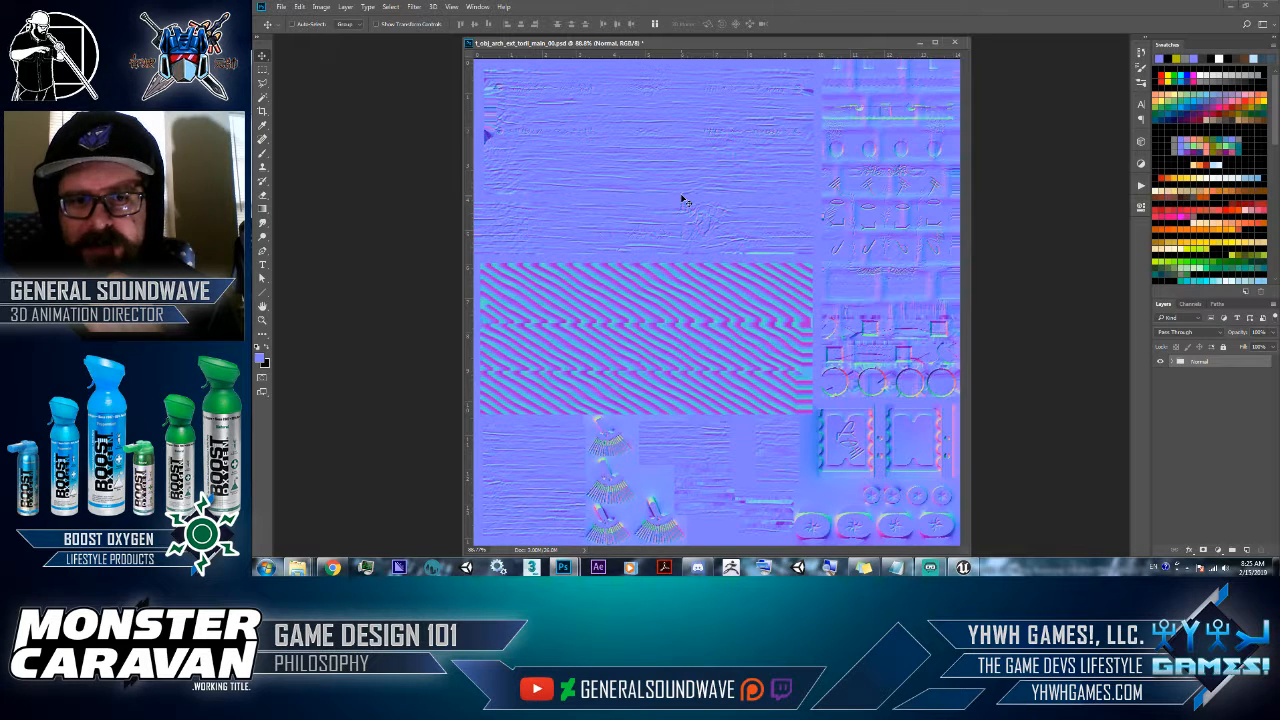
- Check the document's colour channels, move its window aside to free workspace, and save the PSD
{"action": "left_click", "coordinate": [1190, 303]}
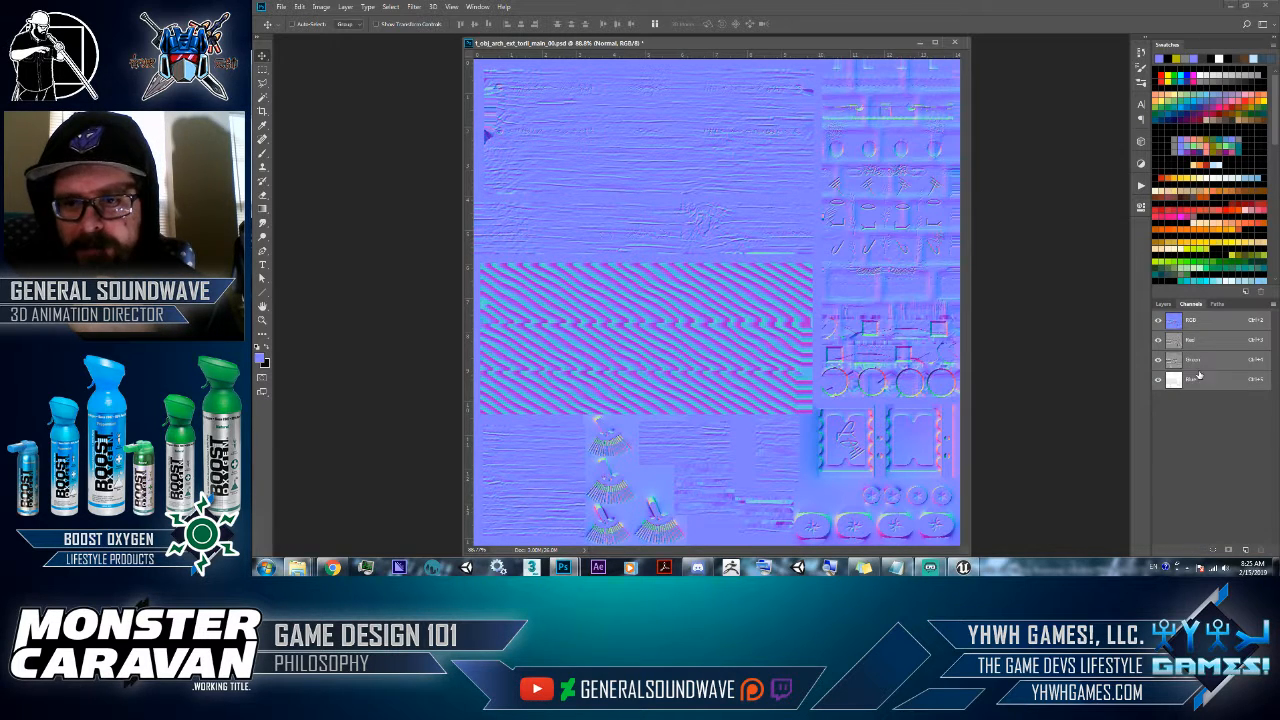
{"action": "left_click", "coordinate": [1163, 304]}
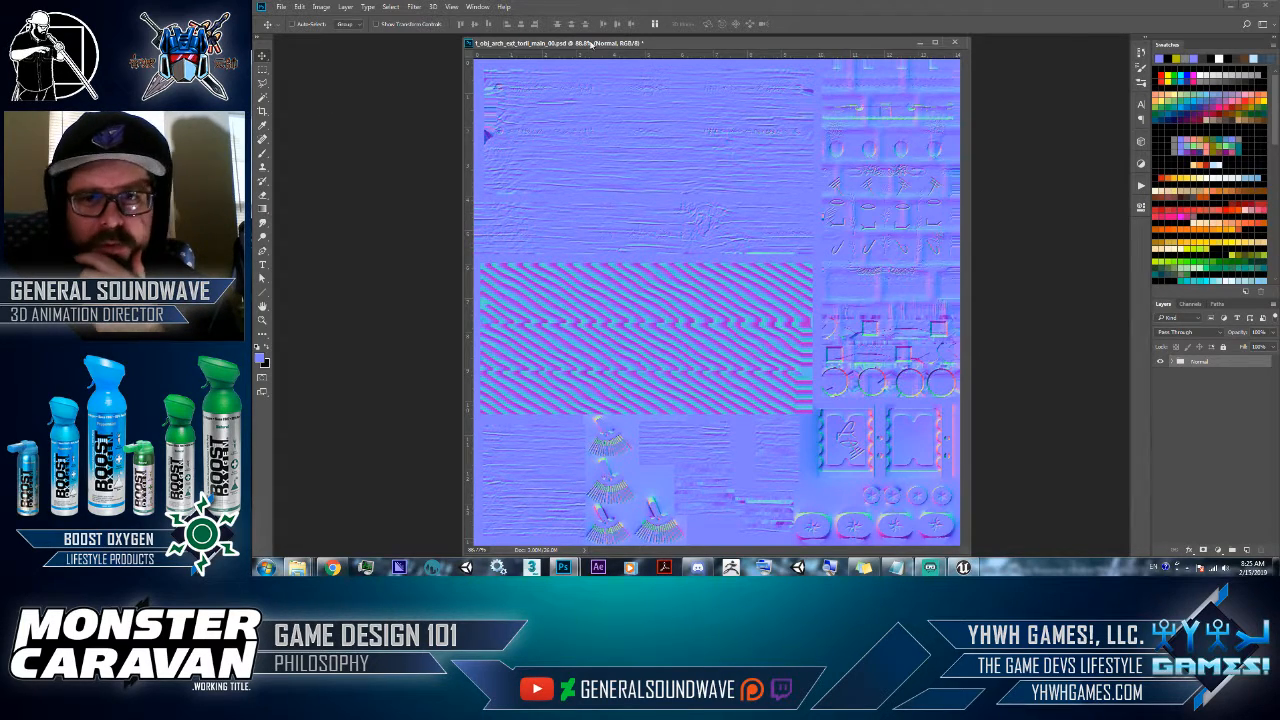
{"action": "left_click_drag", "start_coordinate": [591, 43], "coordinate": [746, 47]}
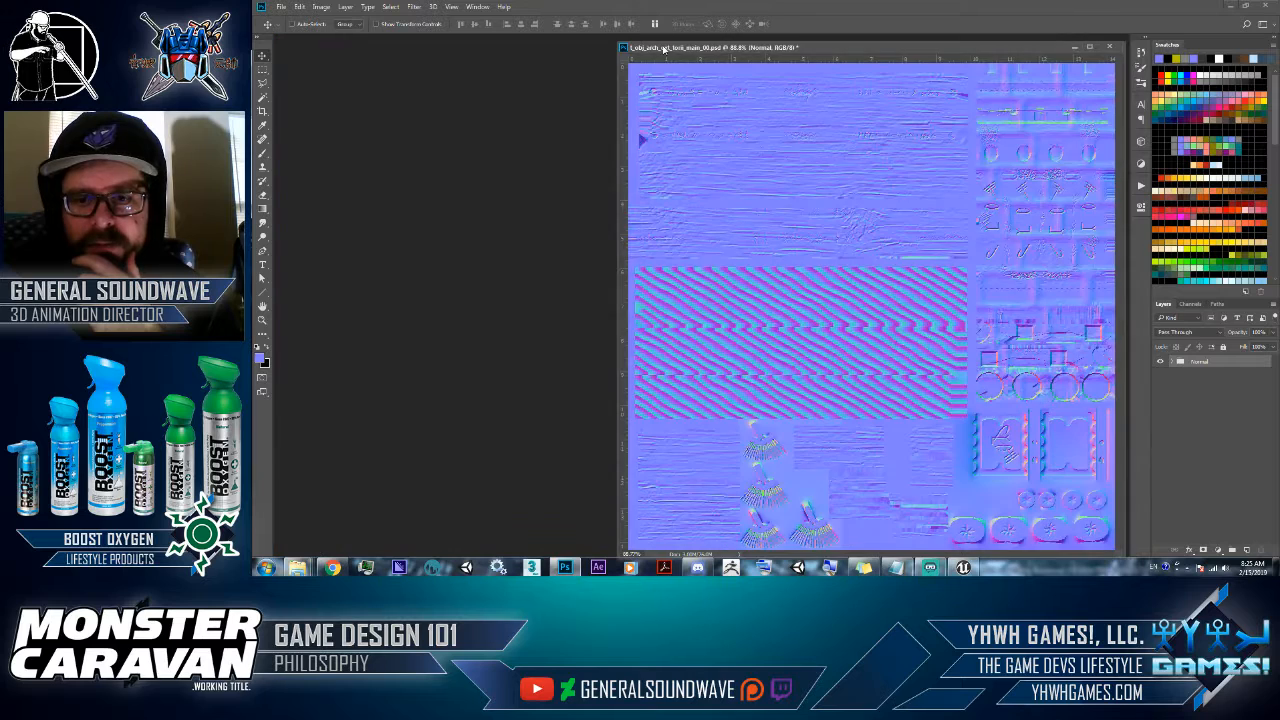
{"action": "key", "text": "ctrl+s"}
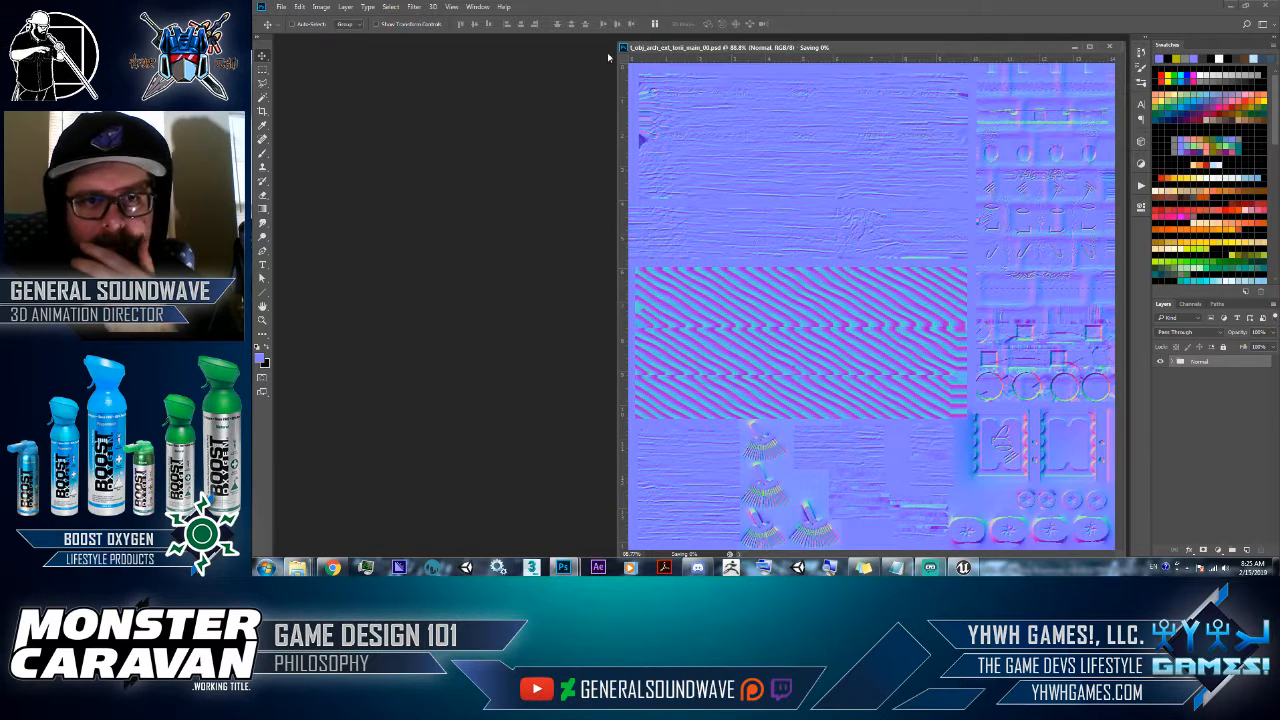
- Open the six BaseColor maps (Decals, Pillars, Rope, Signs, Top, WoodSupports) from the M_Gate_Maps folder in Photoshop
{"action": "double_click", "coordinate": [597, 128]}
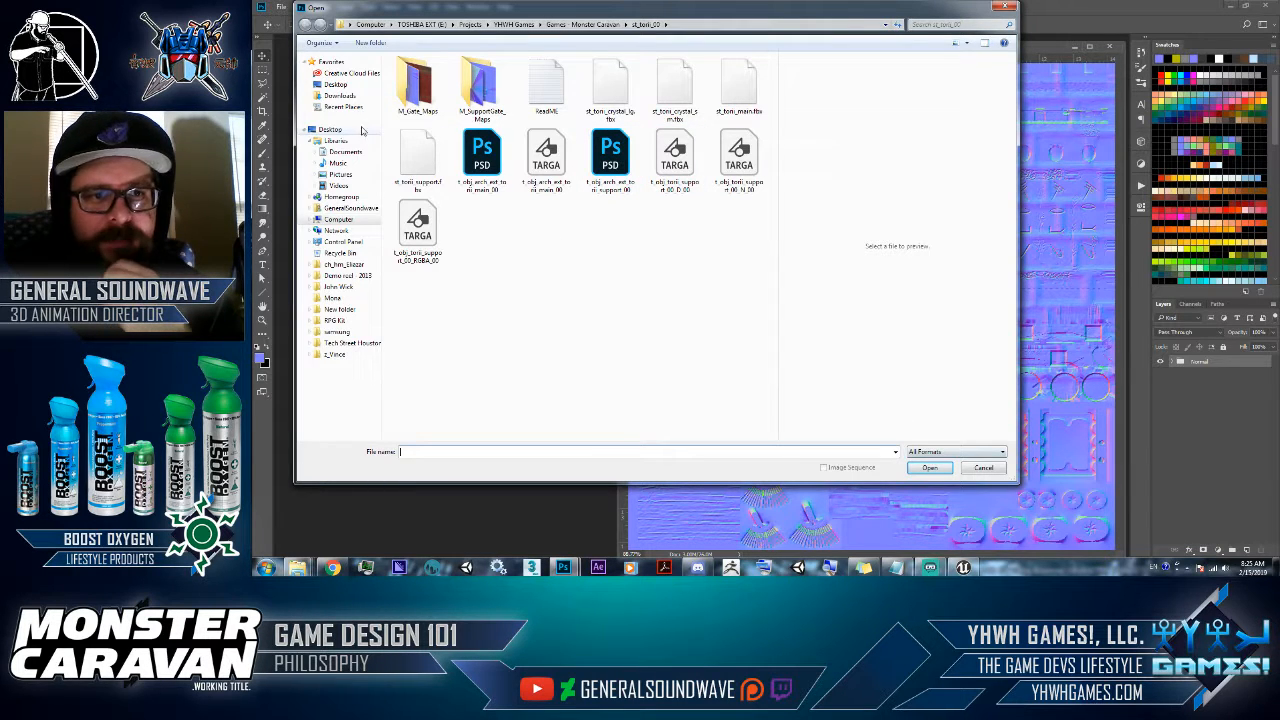
{"action": "left_click", "coordinate": [984, 468]}
{"action": "key", "text": "alt+Tab"}
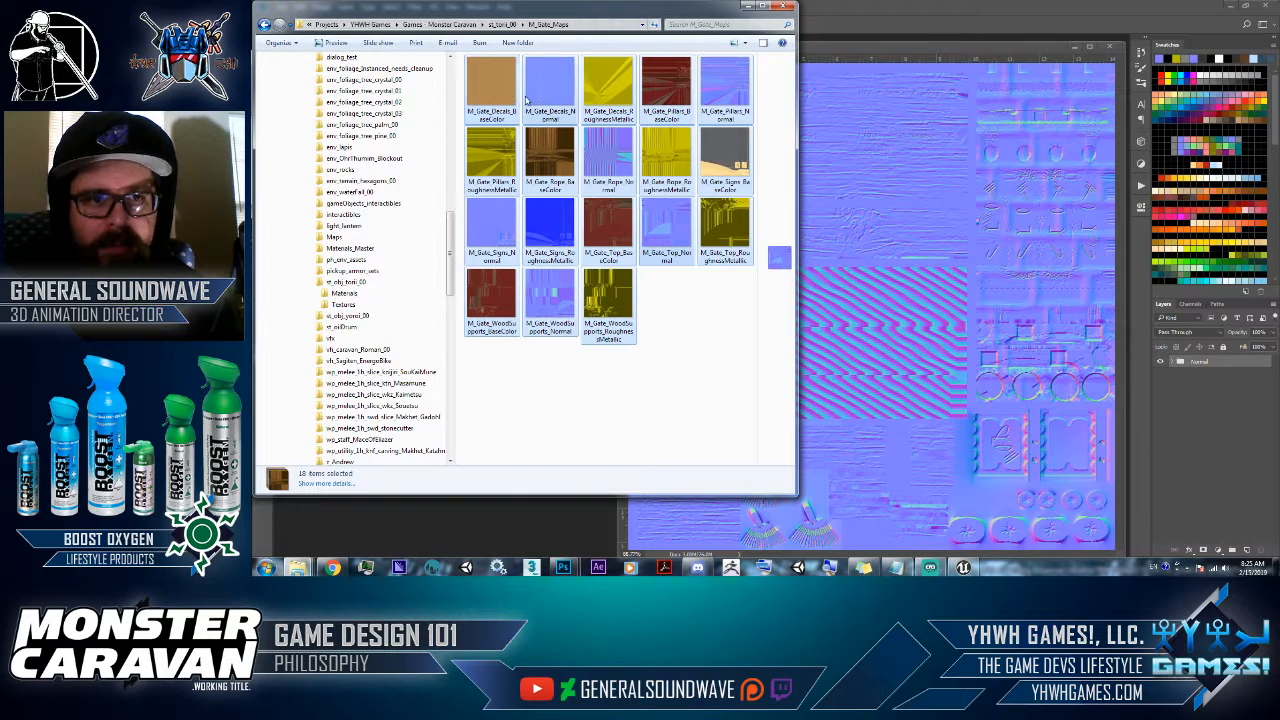
{"action": "key", "text": "ctrl+a"}
{"action": "left_click", "coordinate": [666, 95], "text": "ctrl"}
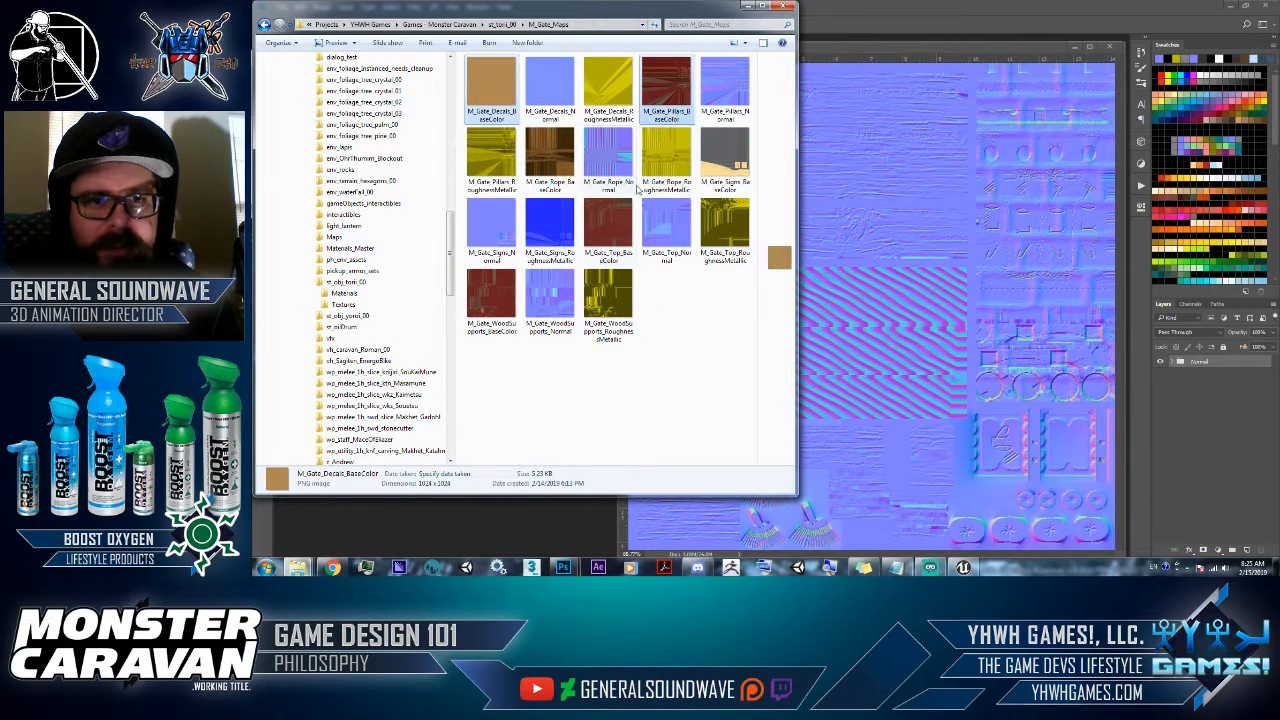
{"action": "left_click", "coordinate": [622, 212], "text": "ctrl"}
{"action": "left_click", "coordinate": [490, 298], "text": "ctrl"}
{"action": "left_click", "coordinate": [549, 155], "text": "ctrl"}
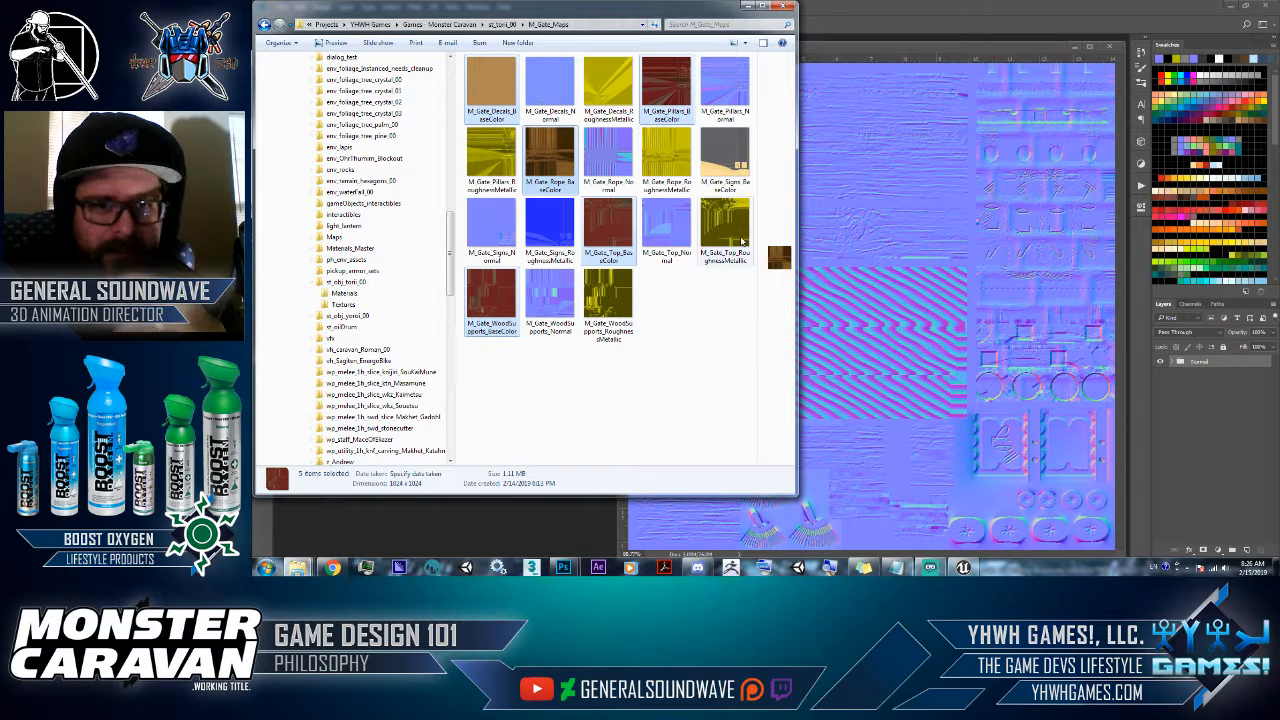
{"action": "left_click", "coordinate": [715, 150], "text": "ctrl"}
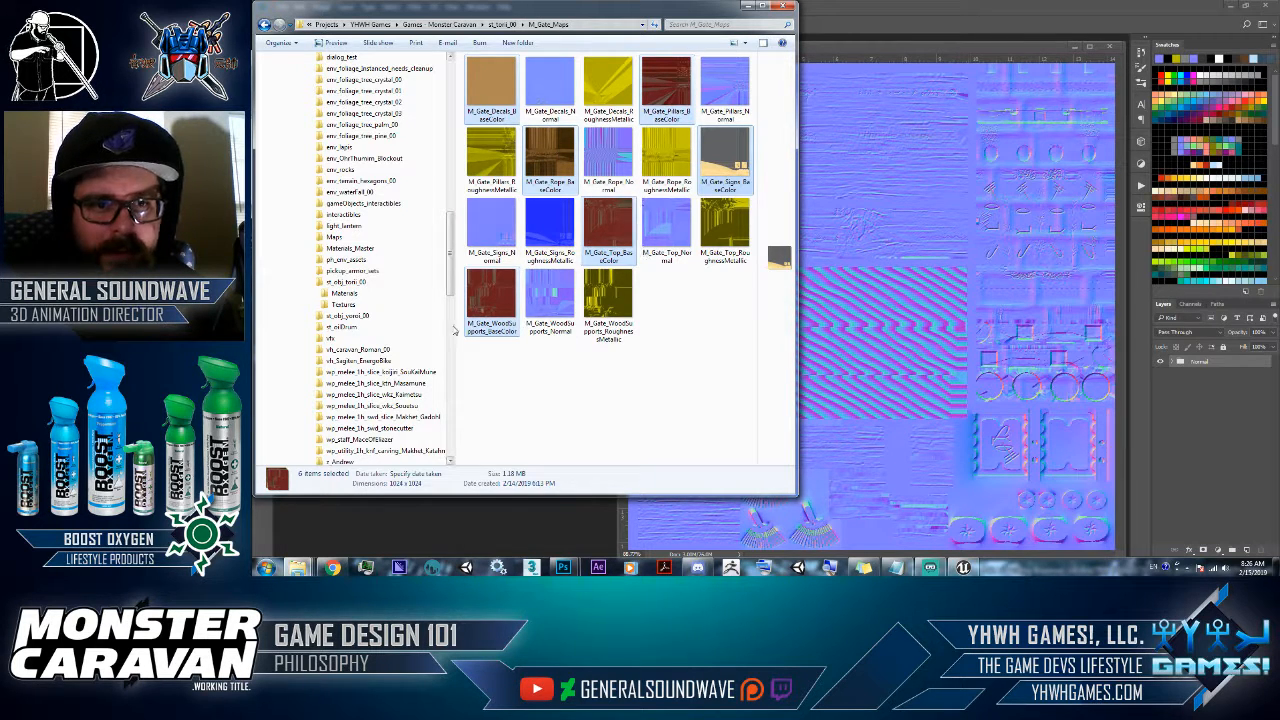
{"action": "left_click_drag", "start_coordinate": [490, 318], "coordinate": [500, 494]}
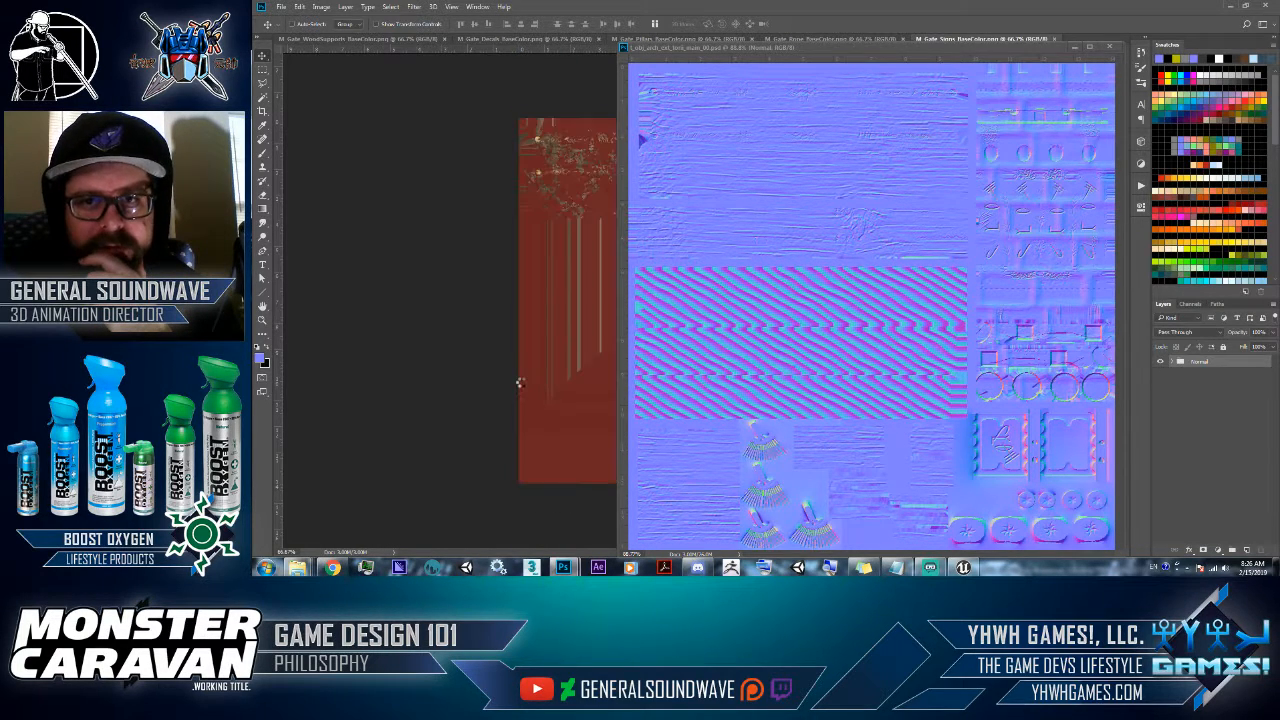
- Copy the WoodSupports base color map into the main document, place it below the Normal group, and close the source image
{"action": "left_click_drag", "start_coordinate": [356, 50], "coordinate": [357, 66]}
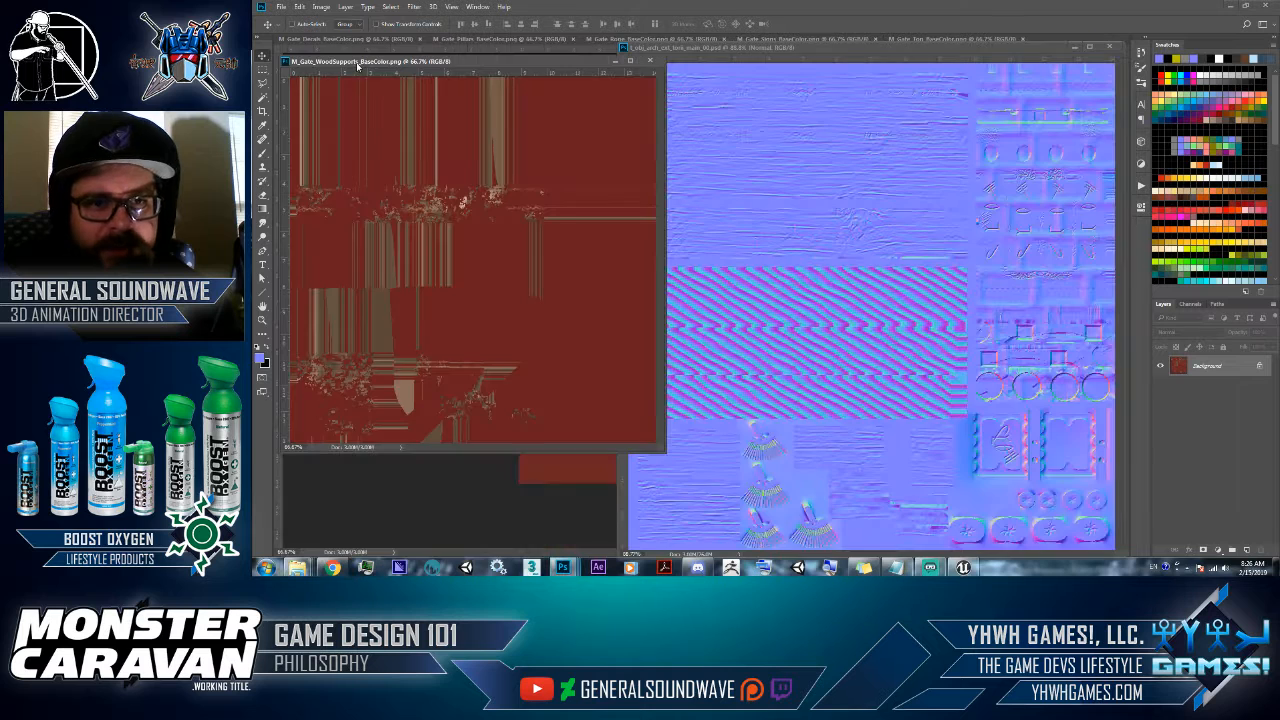
{"action": "left_click_drag", "start_coordinate": [547, 318], "coordinate": [1000, 328]}
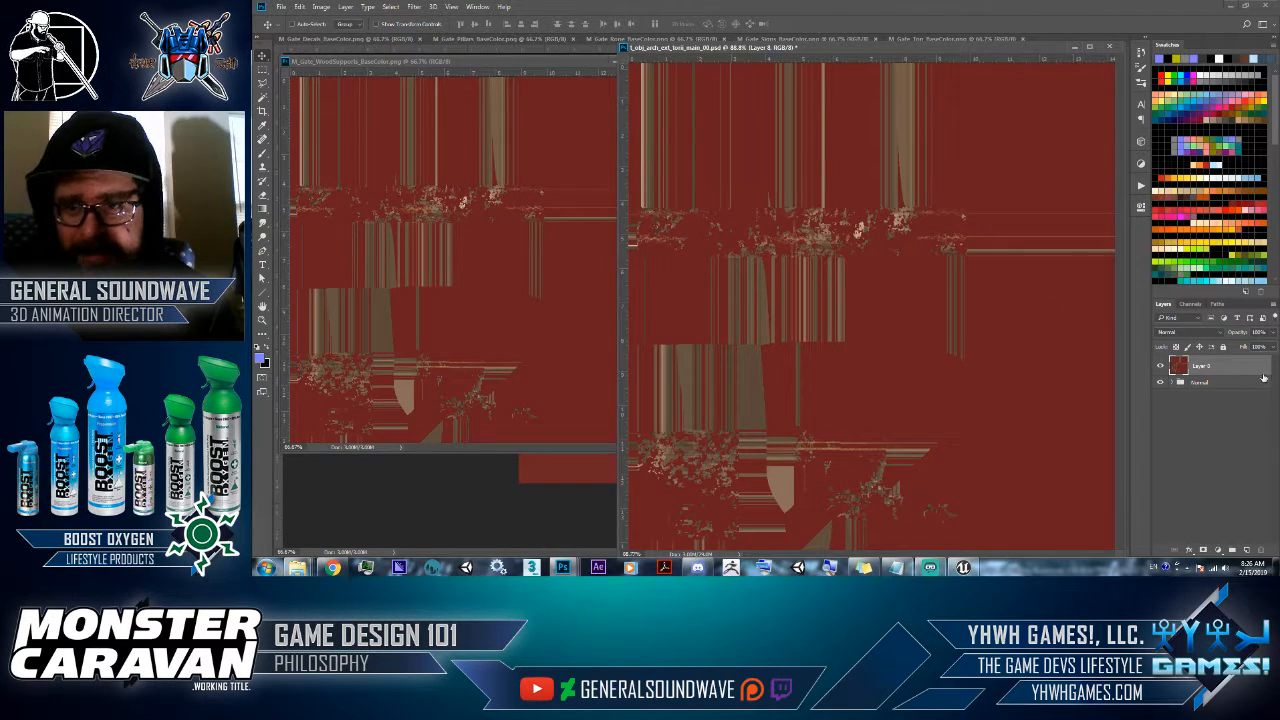
{"action": "left_click_drag", "start_coordinate": [1190, 384], "coordinate": [1197, 370]}
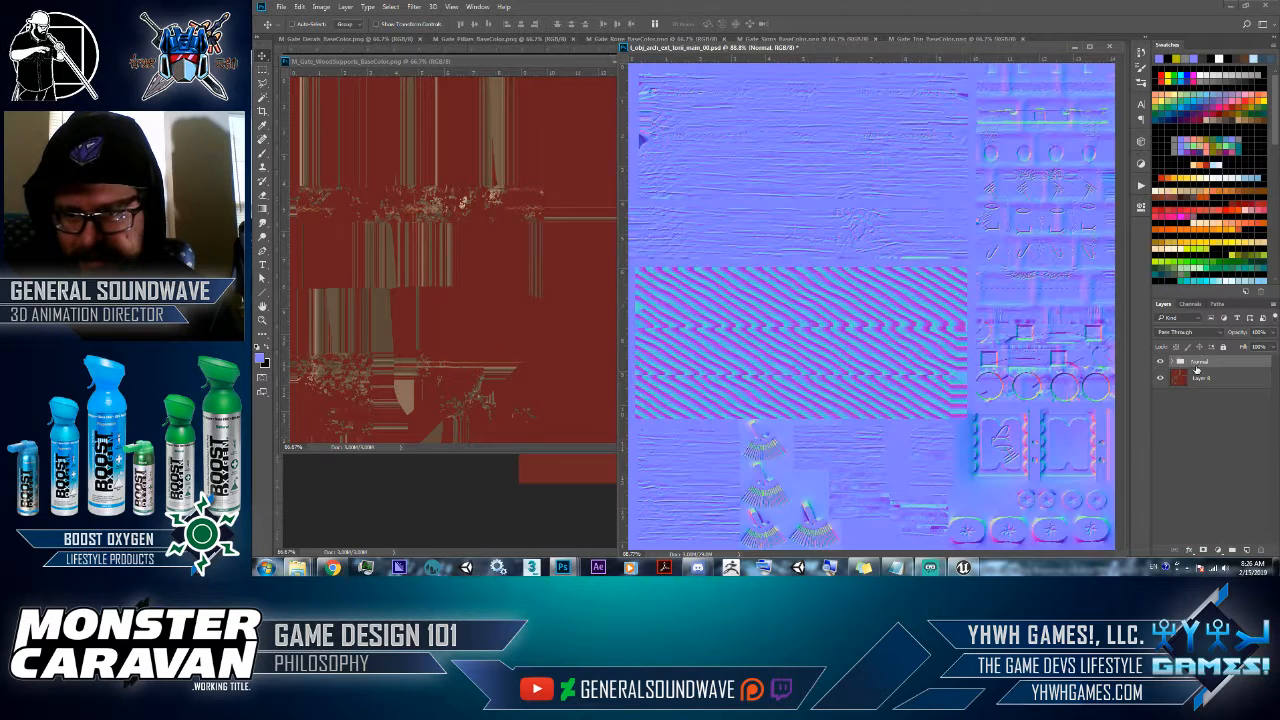
{"action": "left_click", "coordinate": [410, 167]}
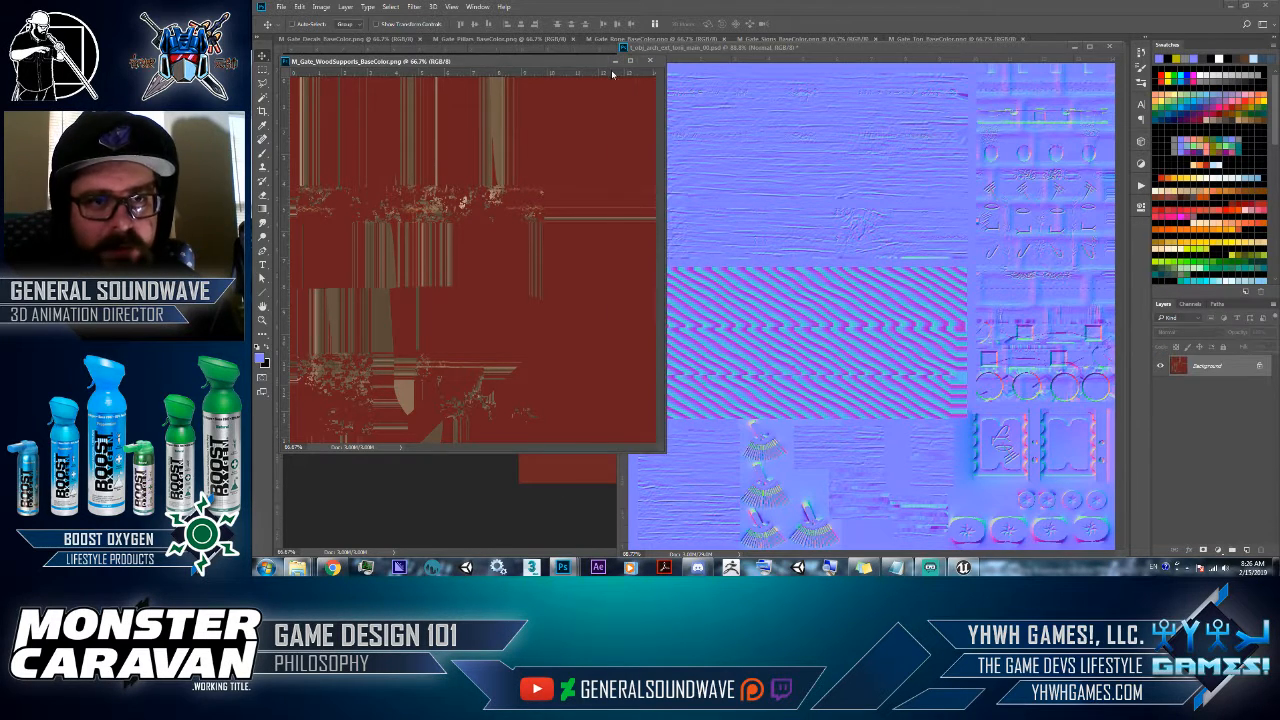
{"action": "left_click", "coordinate": [690, 49]}
{"action": "left_click", "coordinate": [557, 66]}
{"action": "left_click", "coordinate": [649, 61]}
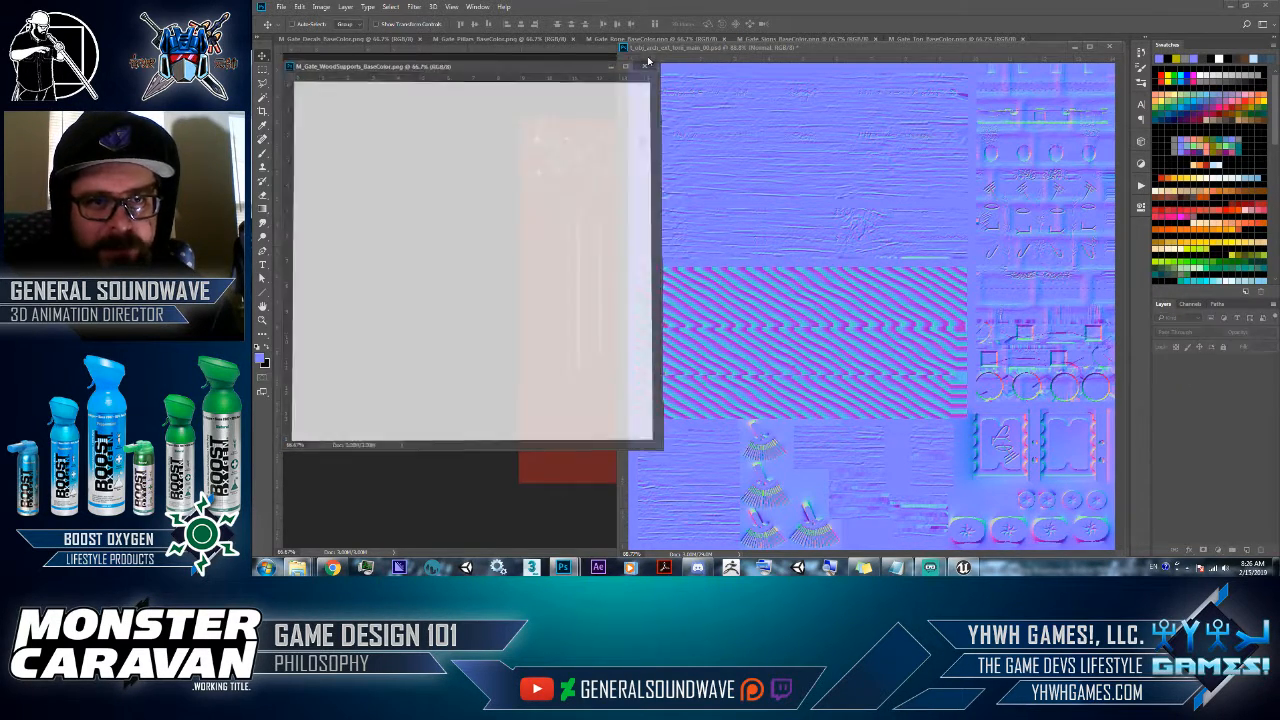
{"action": "left_click", "coordinate": [793, 388]}
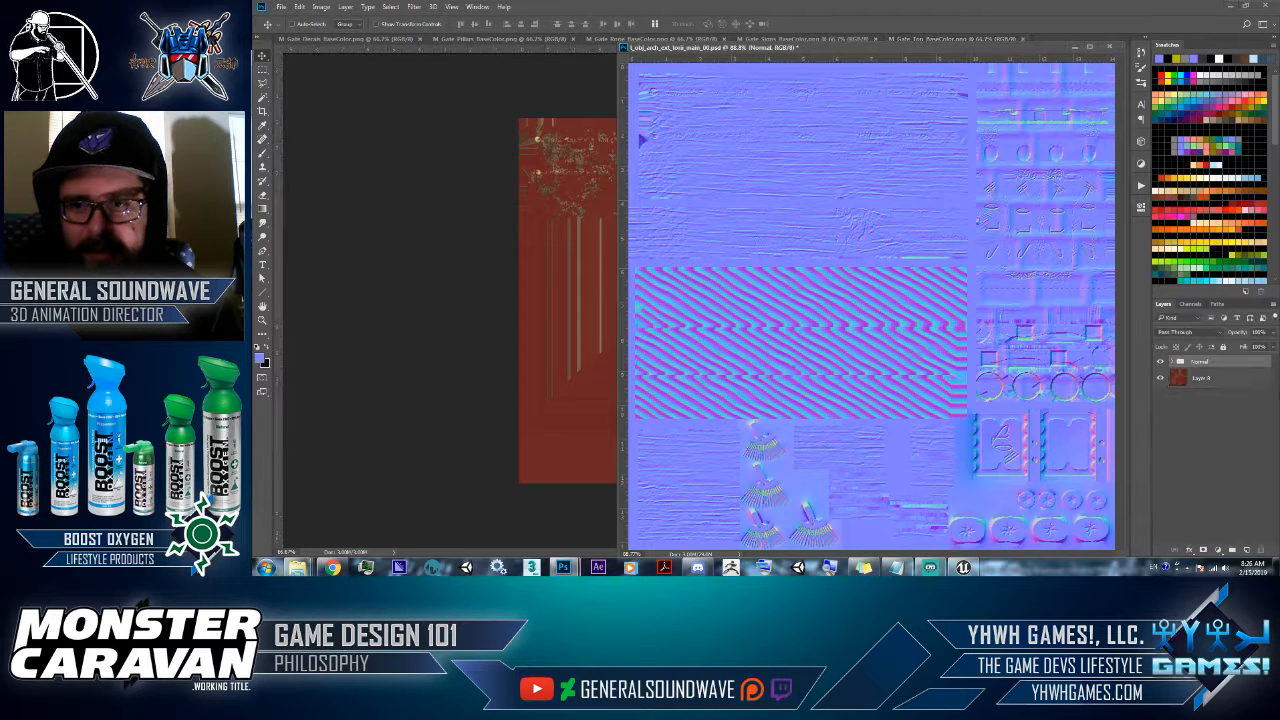
- Put the WoodSupports base color layer in its own group and name the group Diffuse
{"action": "left_click", "coordinate": [1228, 380]}
{"action": "key", "text": "ctrl+g"}
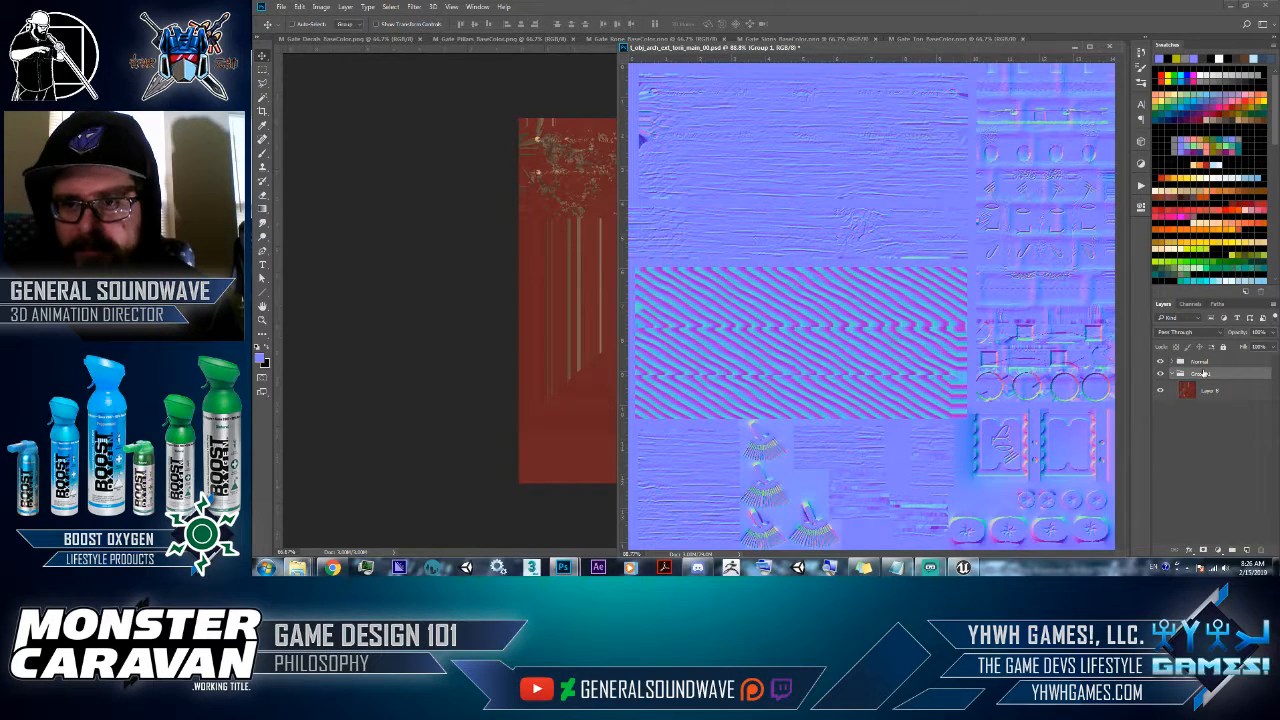
{"action": "double_click", "coordinate": [1202, 374]}
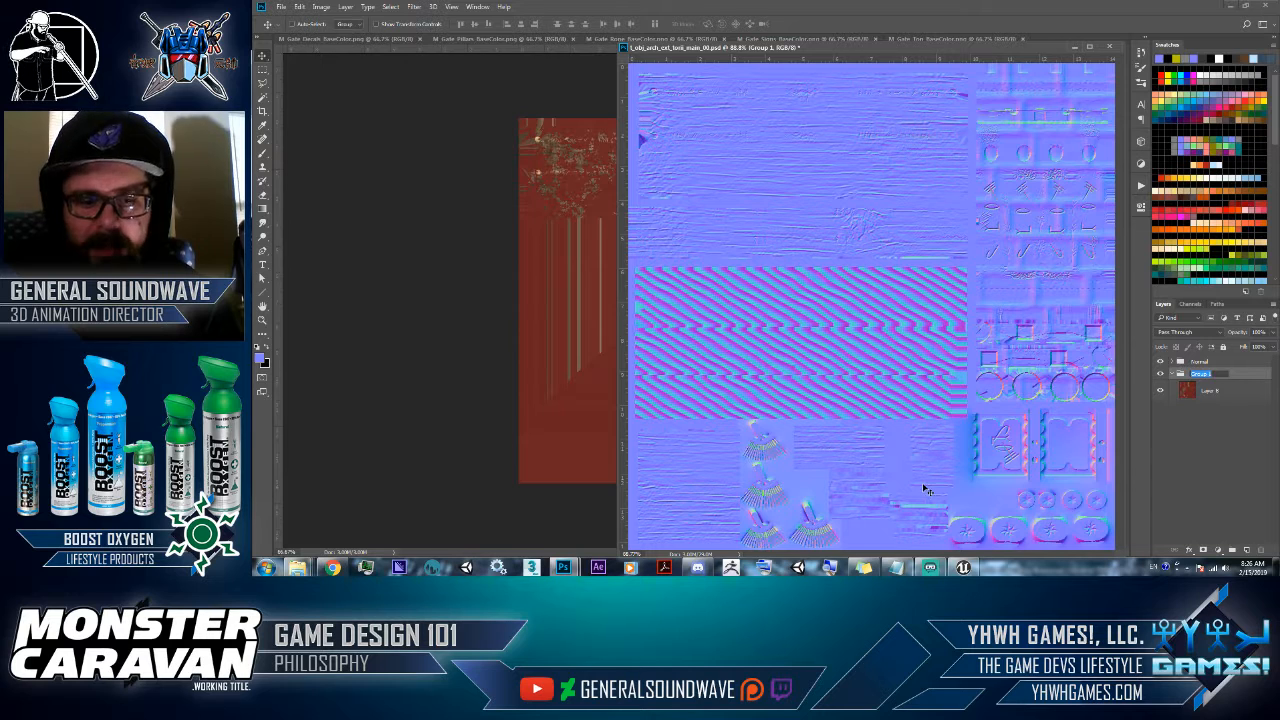
{"action": "type", "text": "Diffuse"}
{"action": "key", "text": "Return"}
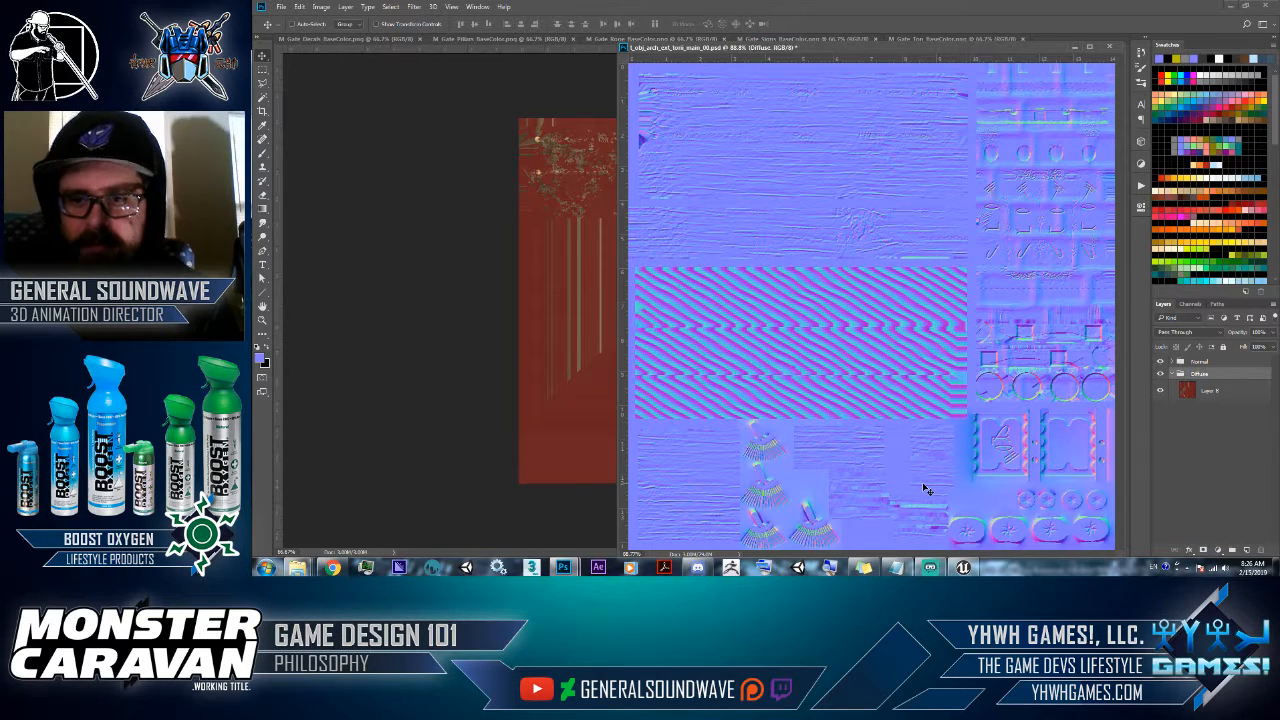
- Copy the Top and Signs base color maps into the Diffuse group and close their source images
{"action": "key", "text": "ctrl+v"}
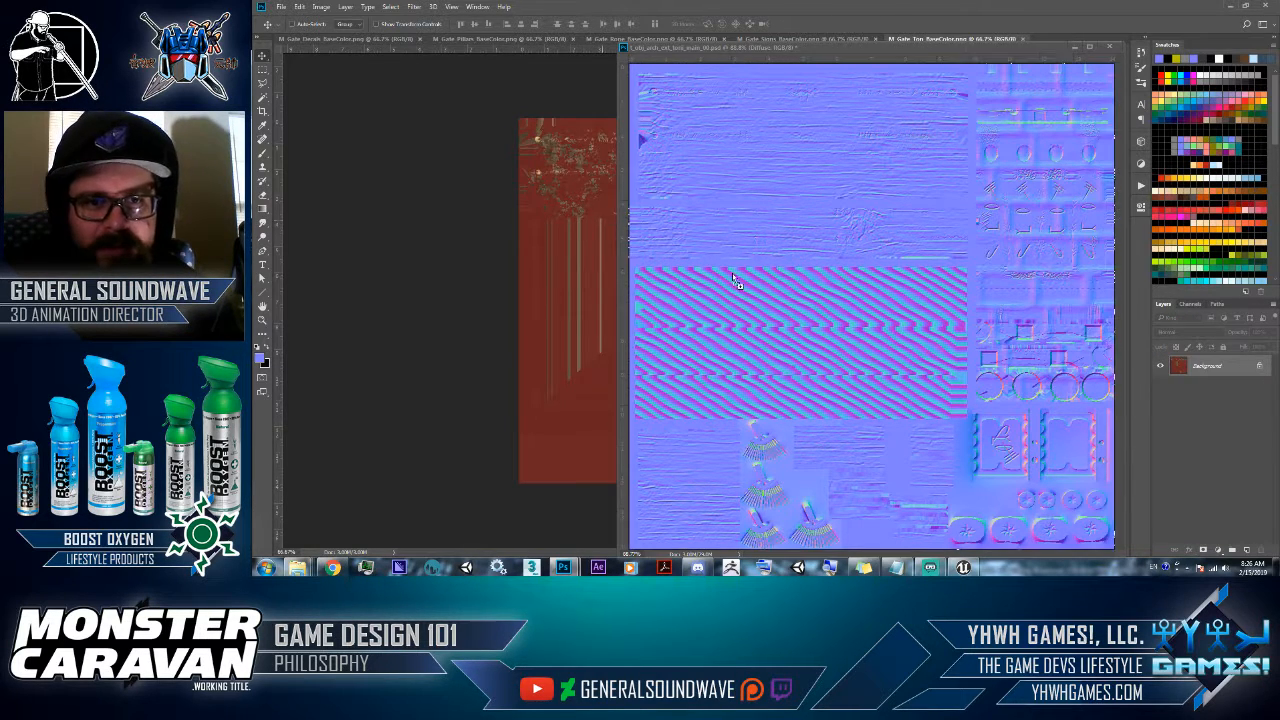
{"action": "left_click", "coordinate": [461, 263]}
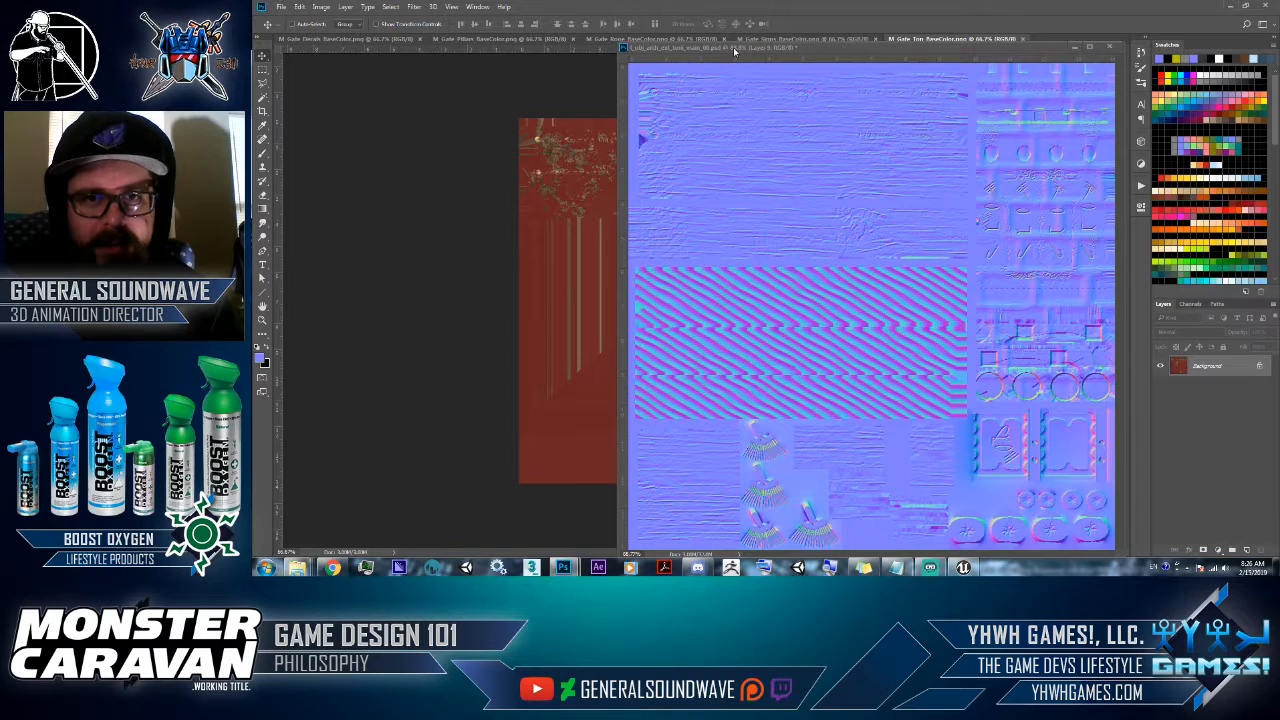
{"action": "left_click", "coordinate": [1022, 40]}
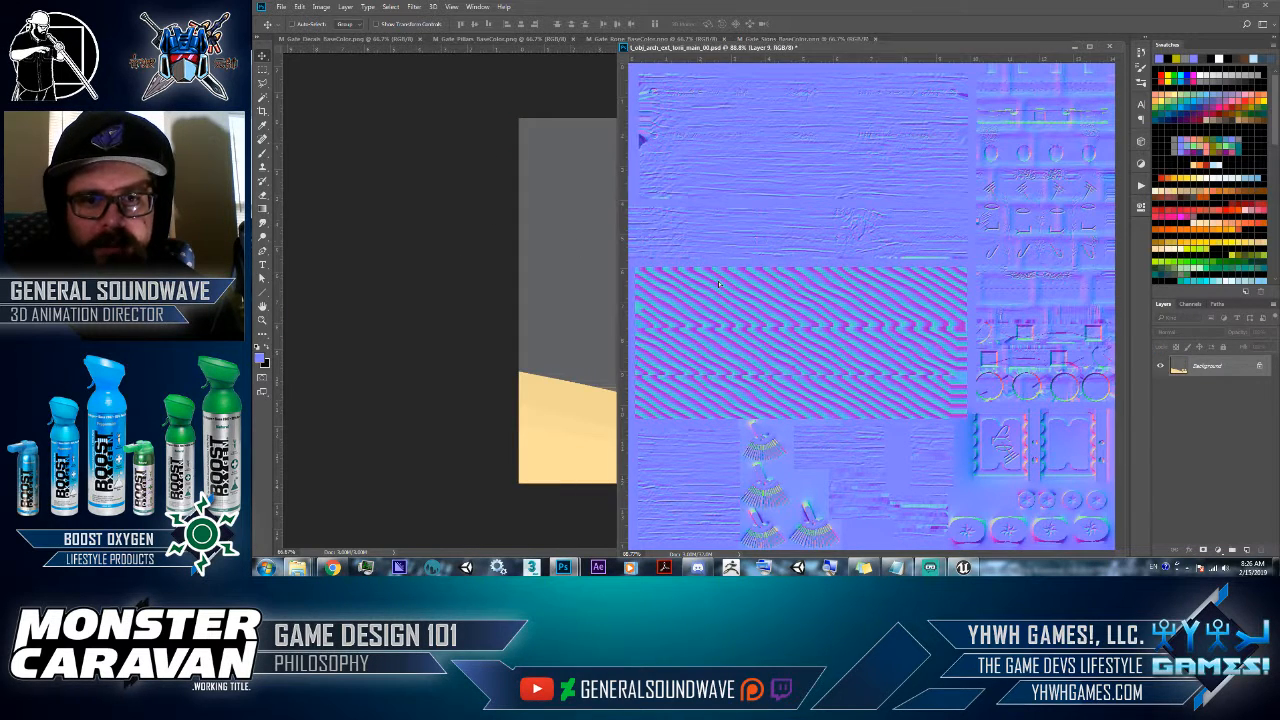
{"action": "left_click", "coordinate": [762, 37]}
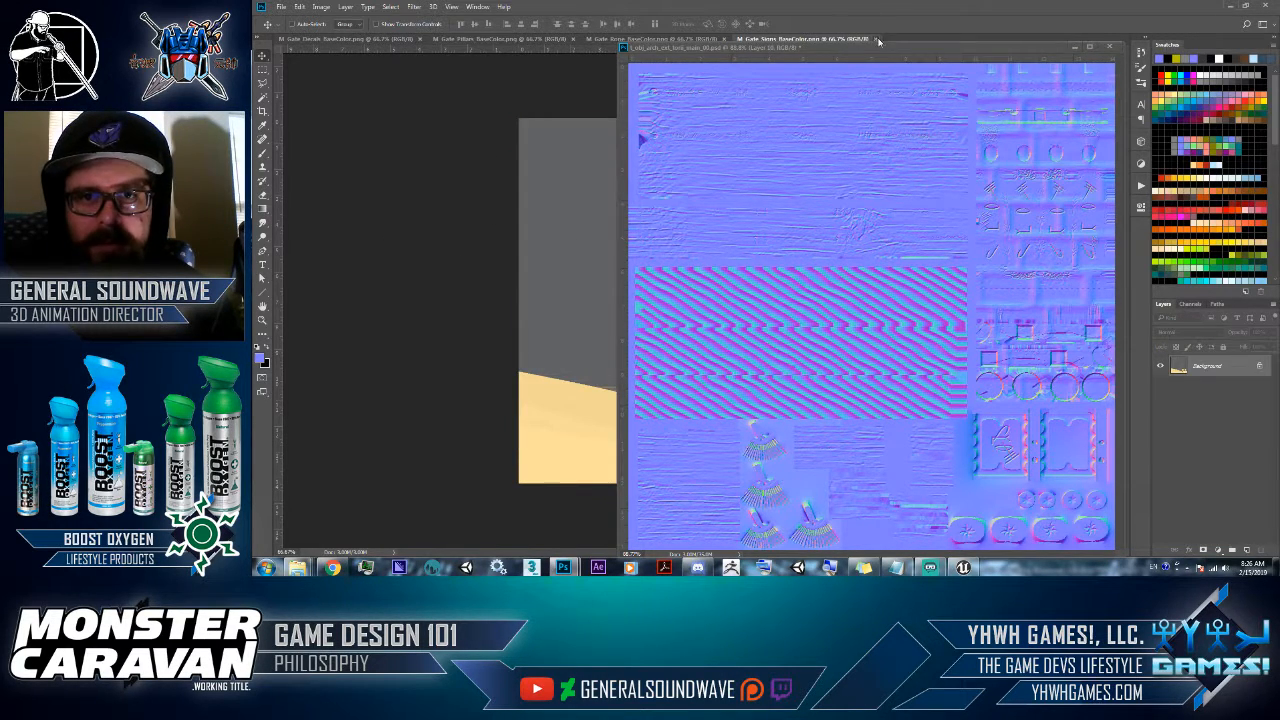
{"action": "left_click", "coordinate": [877, 40]}
- Copy the Rope, Pillars and Decals base color maps into the Diffuse group and close their source images
{"action": "left_click", "coordinate": [636, 290]}
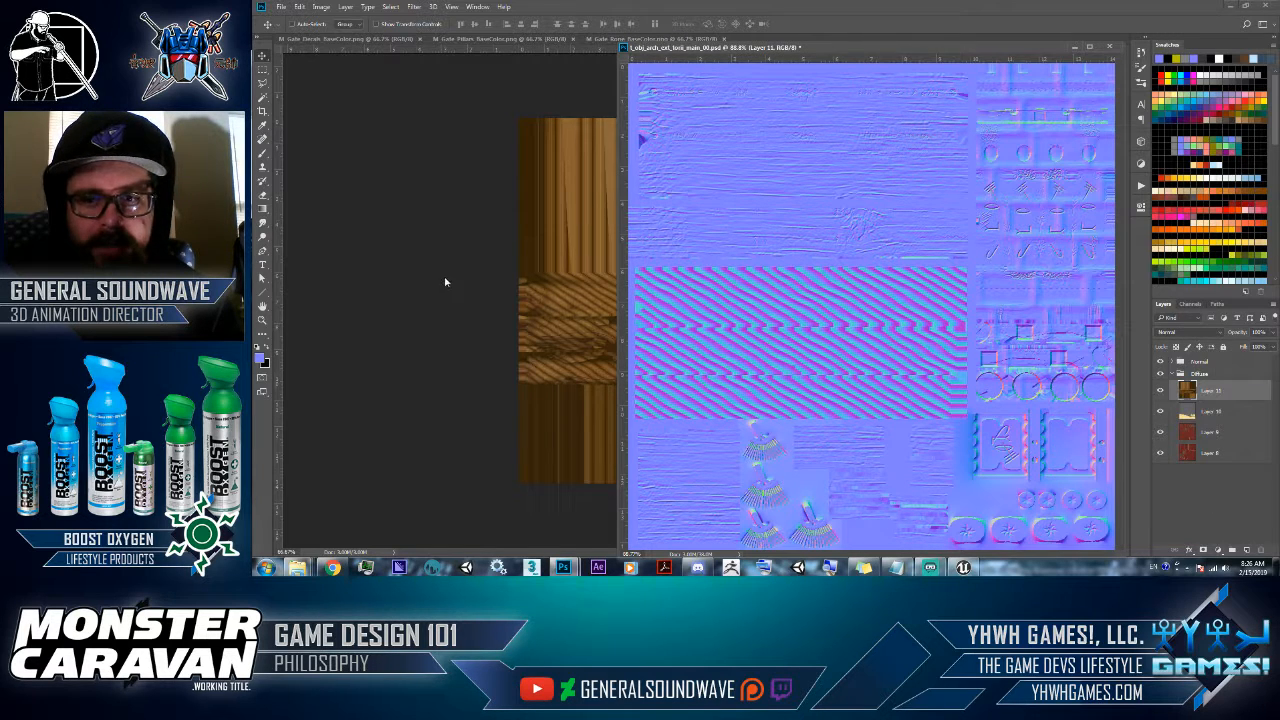
{"action": "left_click", "coordinate": [446, 282]}
{"action": "left_click", "coordinate": [734, 39]}
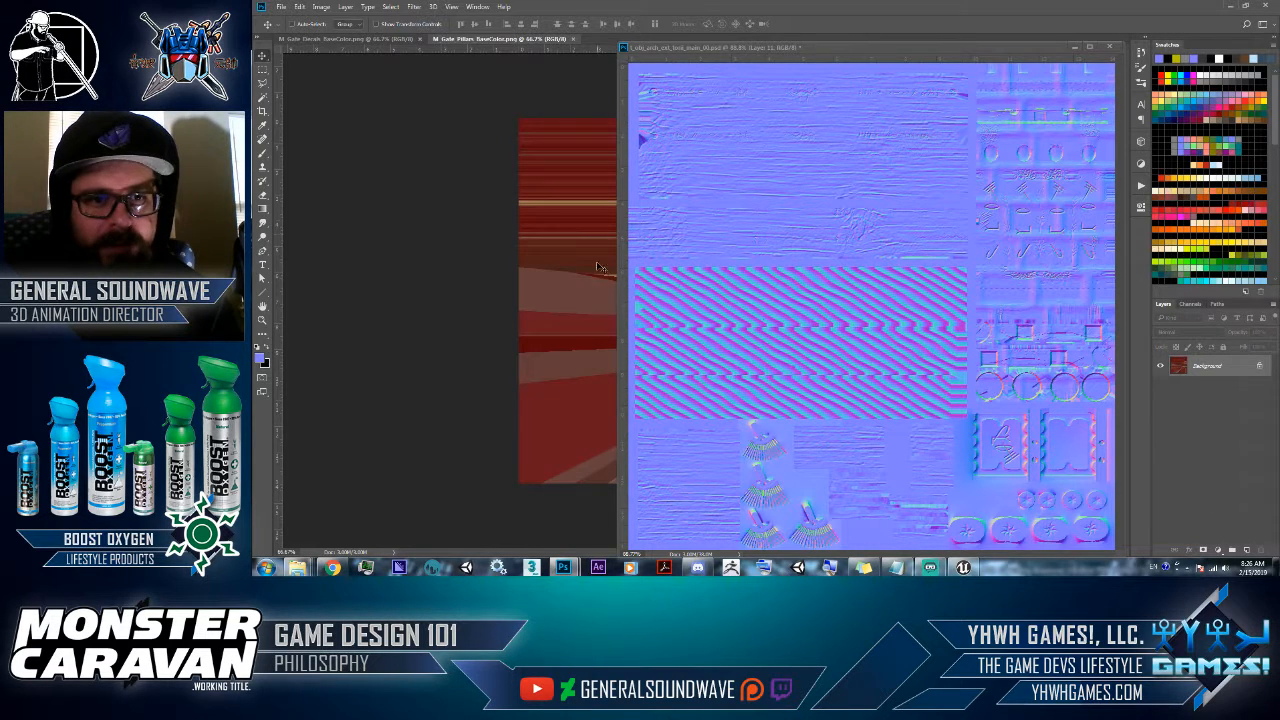
{"action": "left_click", "coordinate": [377, 257]}
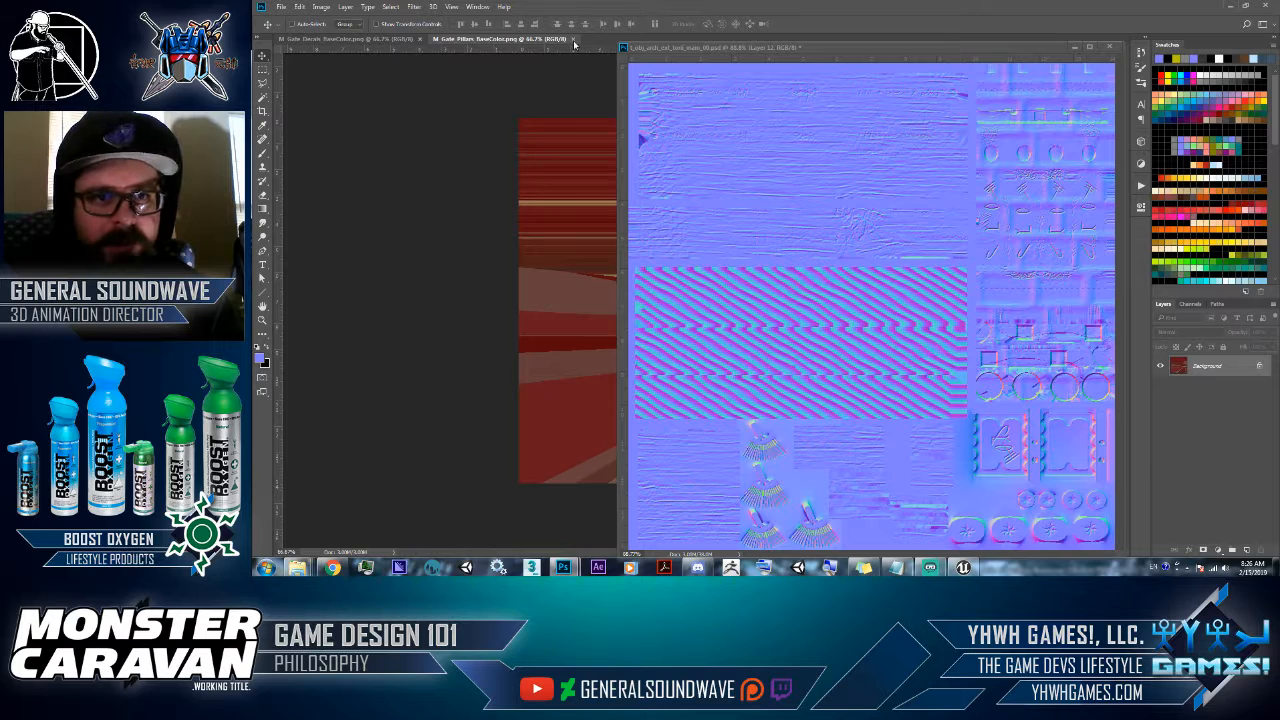
{"action": "left_click", "coordinate": [574, 39]}
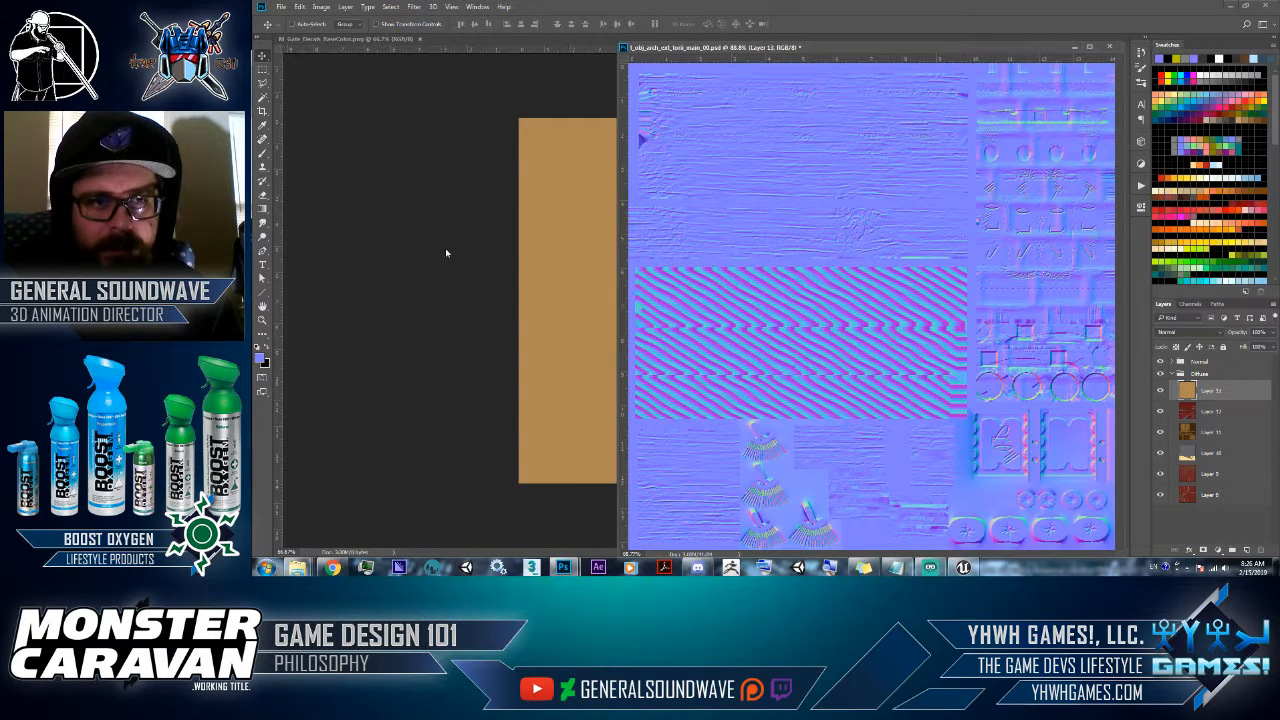
{"action": "left_click", "coordinate": [420, 39]}
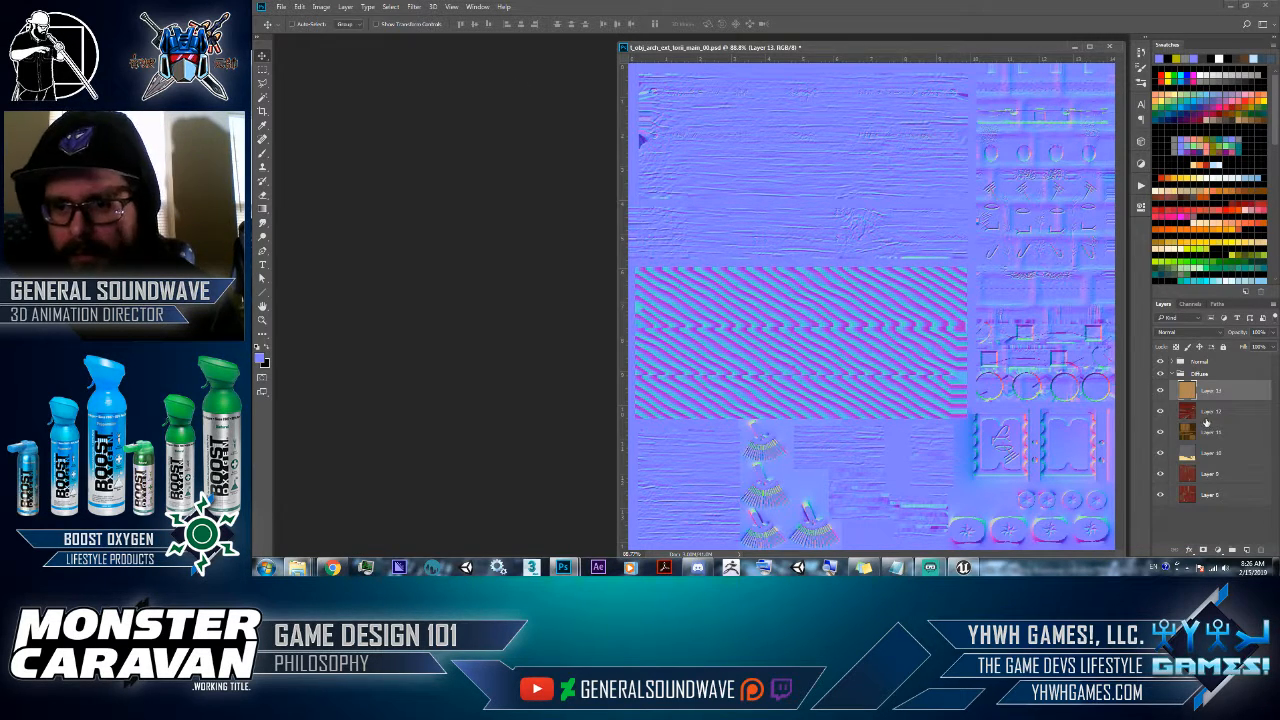
- Move the Pillars base color layer, Layer 12, directly above Layer 9 in the Diffuse group
{"action": "left_click_drag", "start_coordinate": [1206, 412], "coordinate": [1214, 460]}
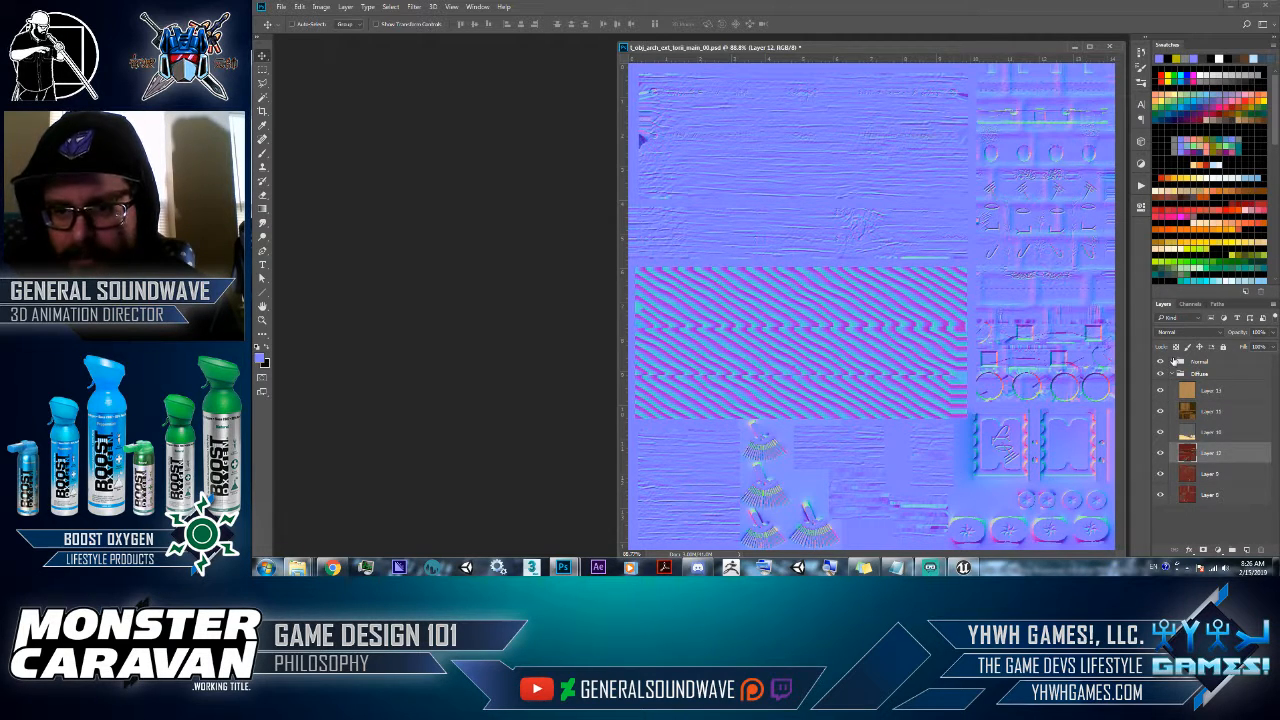
- With Normal and the upper Diffuse layers hidden, copy the wood supports area, outlined by Normal's top layer, from the bottom Diffuse layer to a new layer
{"action": "left_click", "coordinate": [1178, 361]}
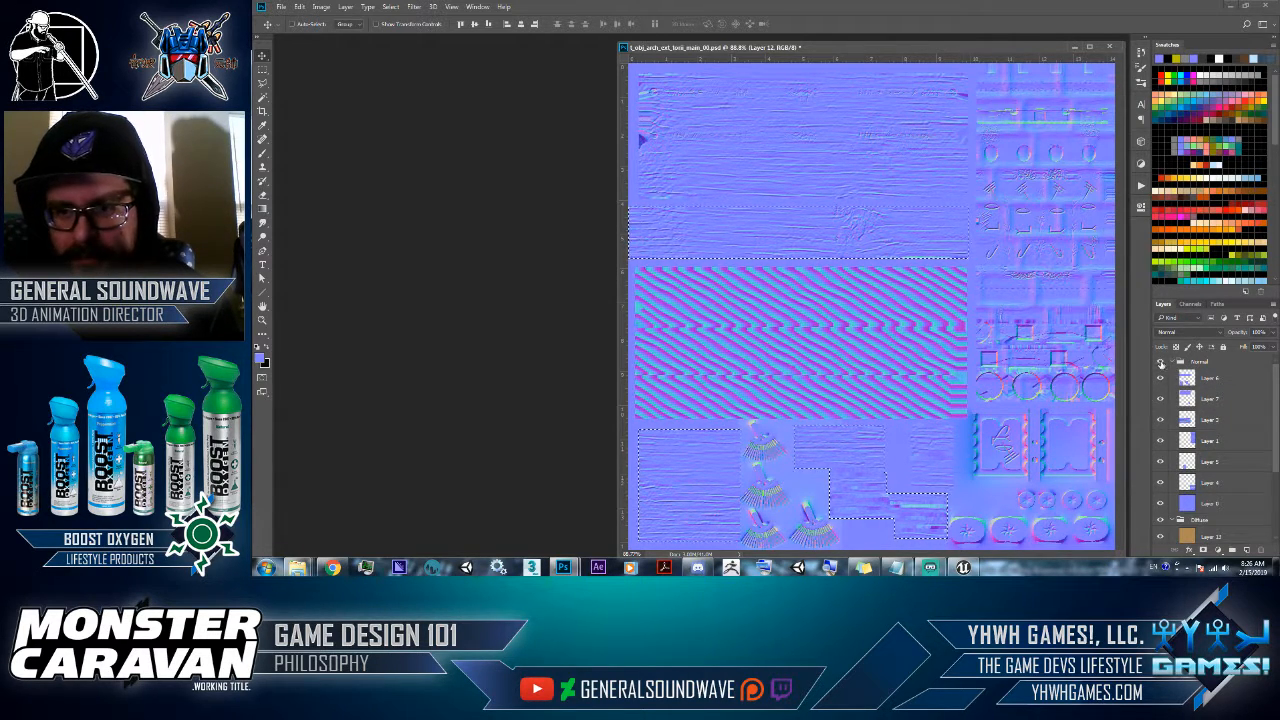
{"action": "left_click", "coordinate": [1160, 362]}
{"action": "left_click", "coordinate": [1177, 362]}
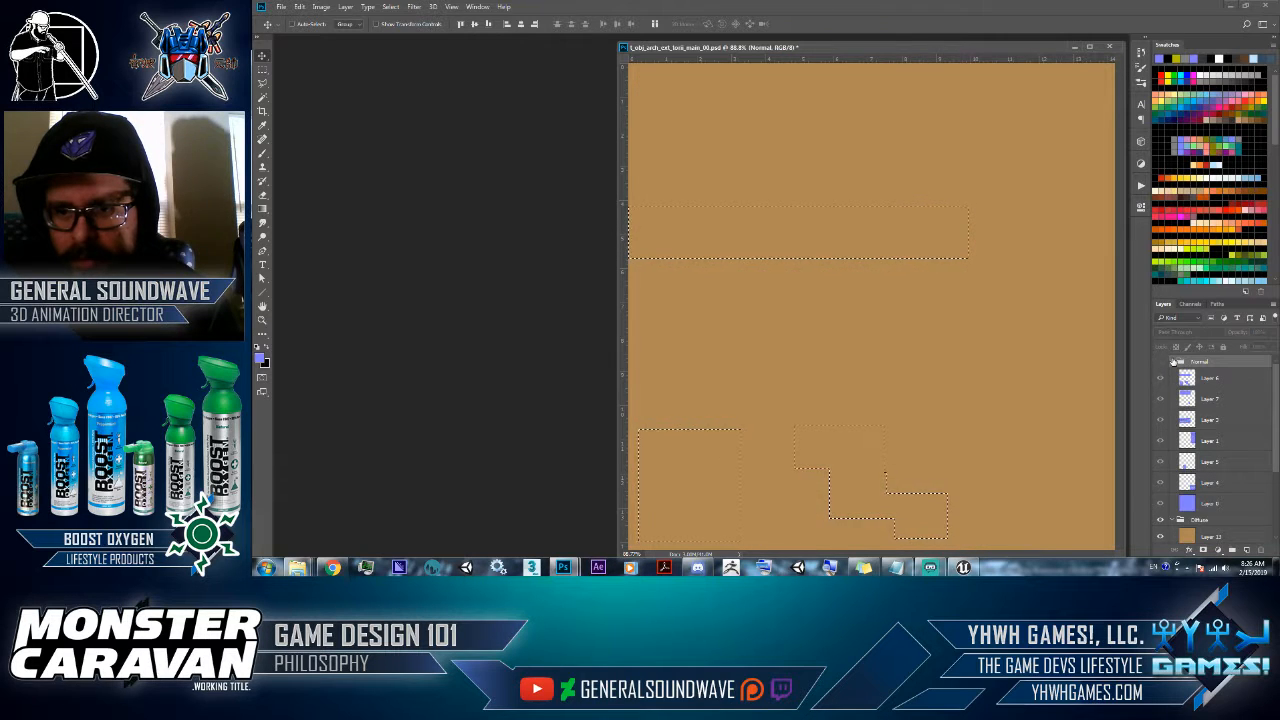
{"action": "left_click", "coordinate": [1173, 362]}
{"action": "left_click_drag", "start_coordinate": [1159, 391], "coordinate": [1157, 478]}
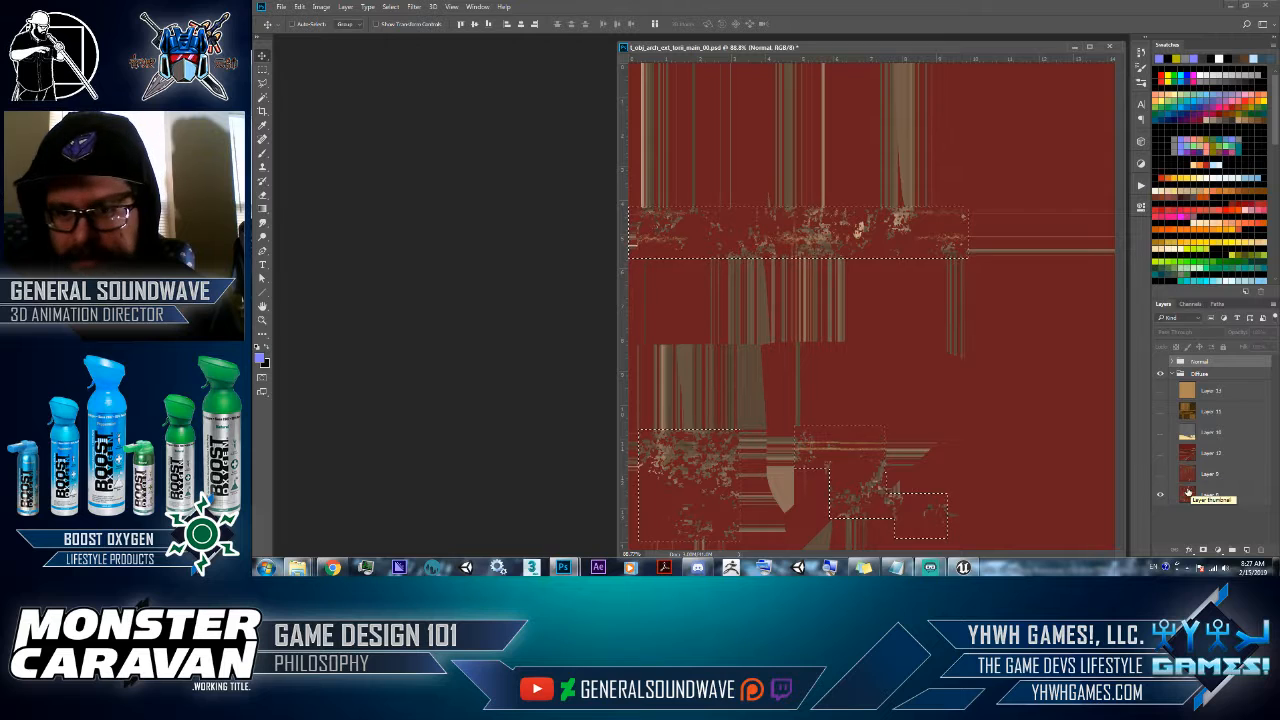
{"action": "left_click", "coordinate": [1196, 497]}
{"action": "key", "text": "ctrl+j"}
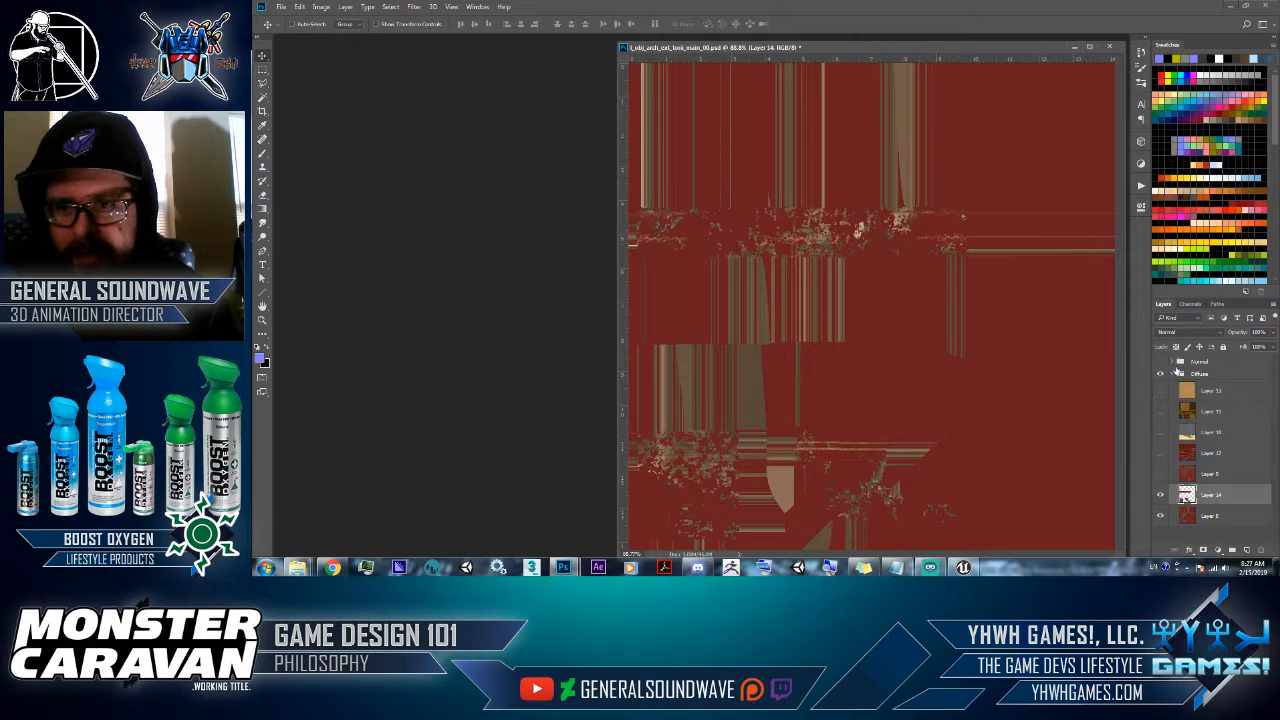
- Show Layer 9 and copy the area outlined by Normal's Layer 7 from it to a new layer
{"action": "left_click", "coordinate": [1175, 362]}
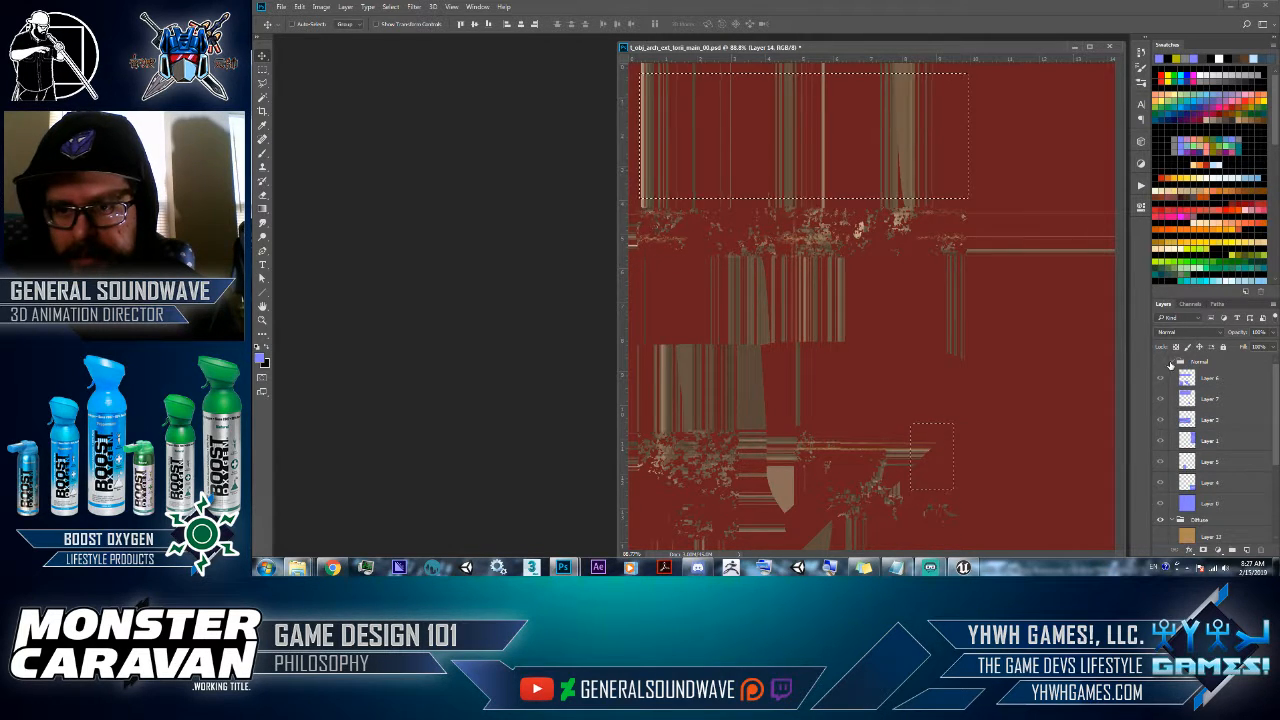
{"action": "left_click", "coordinate": [1175, 362]}
{"action": "left_click", "coordinate": [1160, 474]}
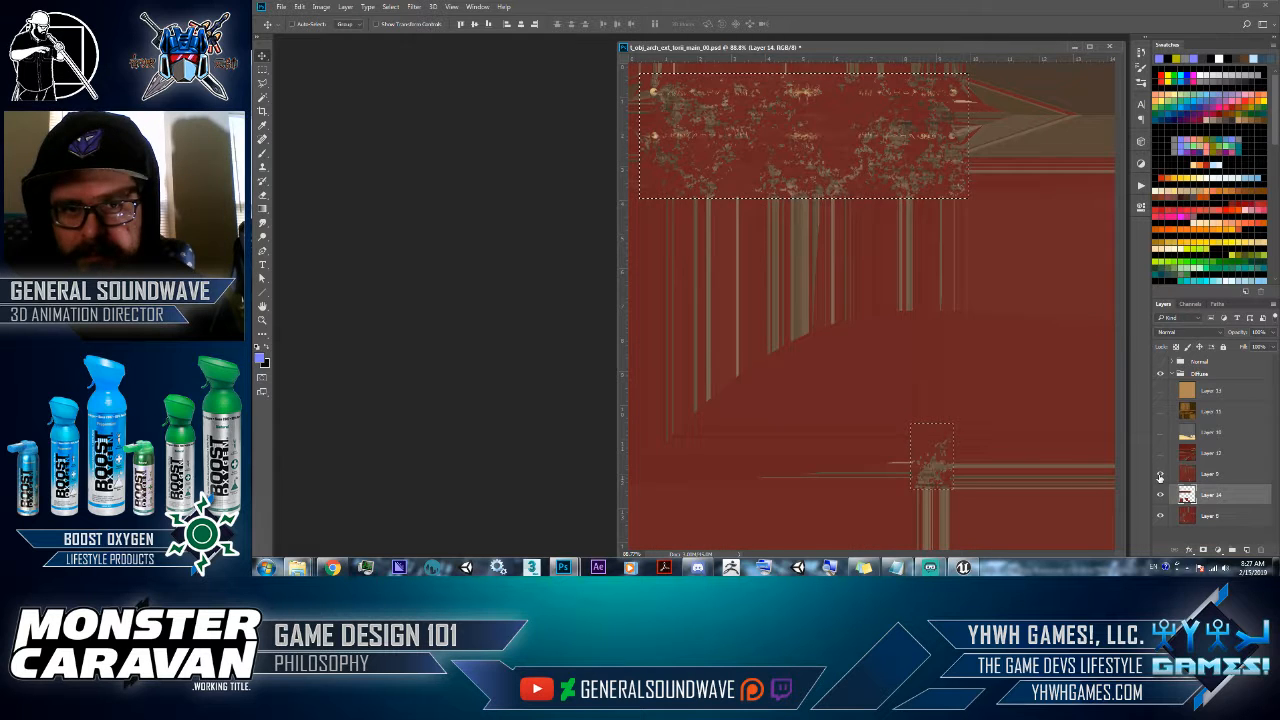
{"action": "left_click", "coordinate": [1203, 476]}
{"action": "key", "text": "ctrl+j"}
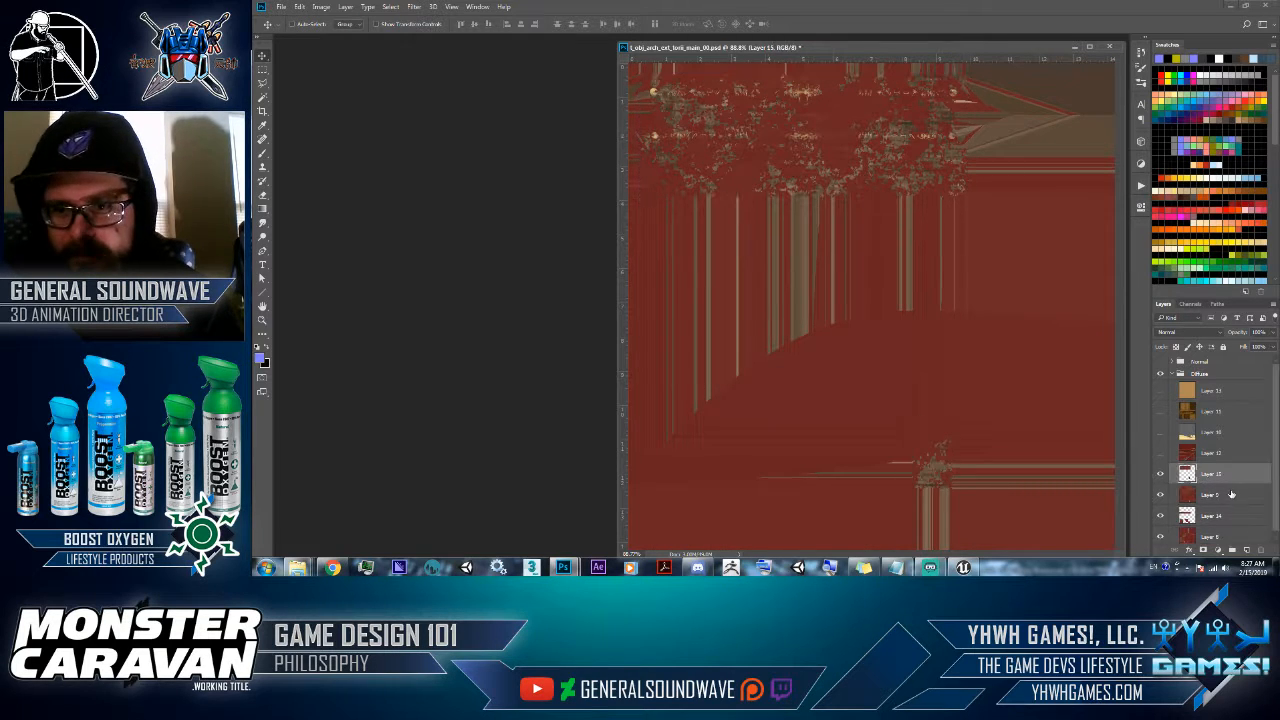
- Select the outline of the rope normal map layer, show Layers 12 and 11, and copy that area of Layer 11 to a new layer
{"action": "left_click", "coordinate": [1199, 364]}
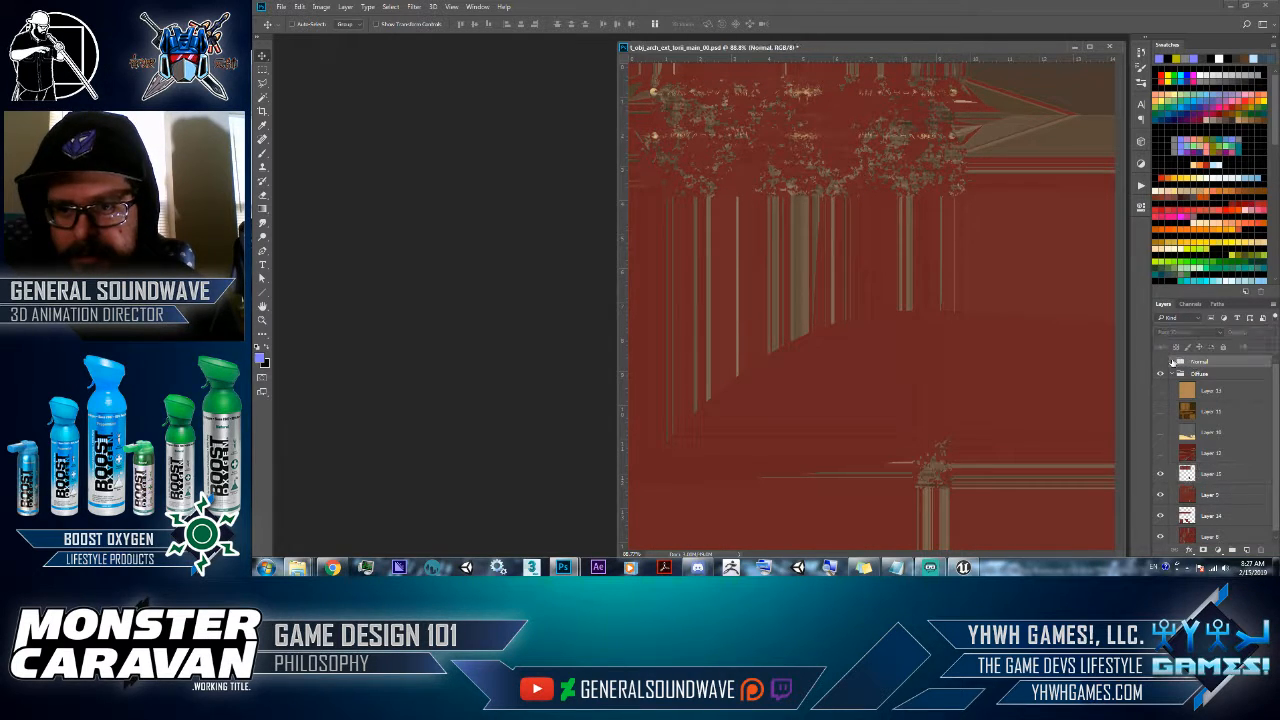
{"action": "left_click", "coordinate": [1175, 362]}
{"action": "left_click", "coordinate": [1201, 421]}
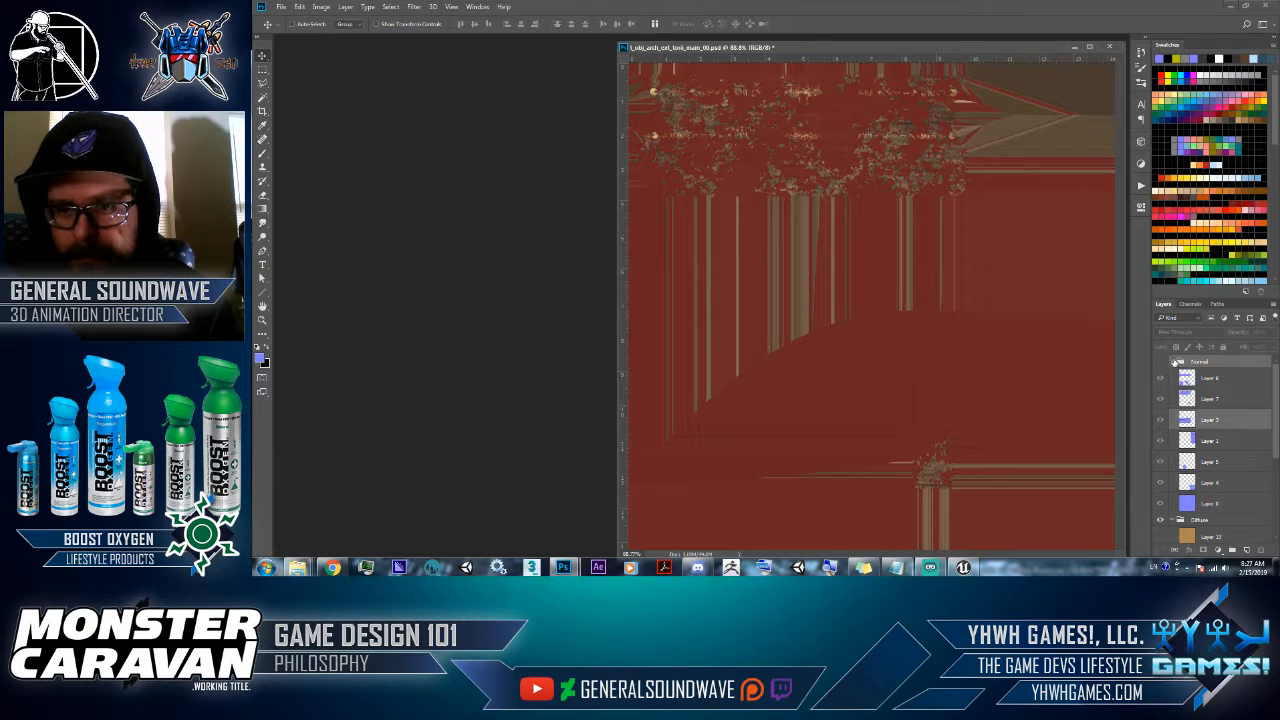
{"action": "left_click", "coordinate": [1189, 424], "text": "ctrl"}
{"action": "left_click", "coordinate": [1190, 404]}
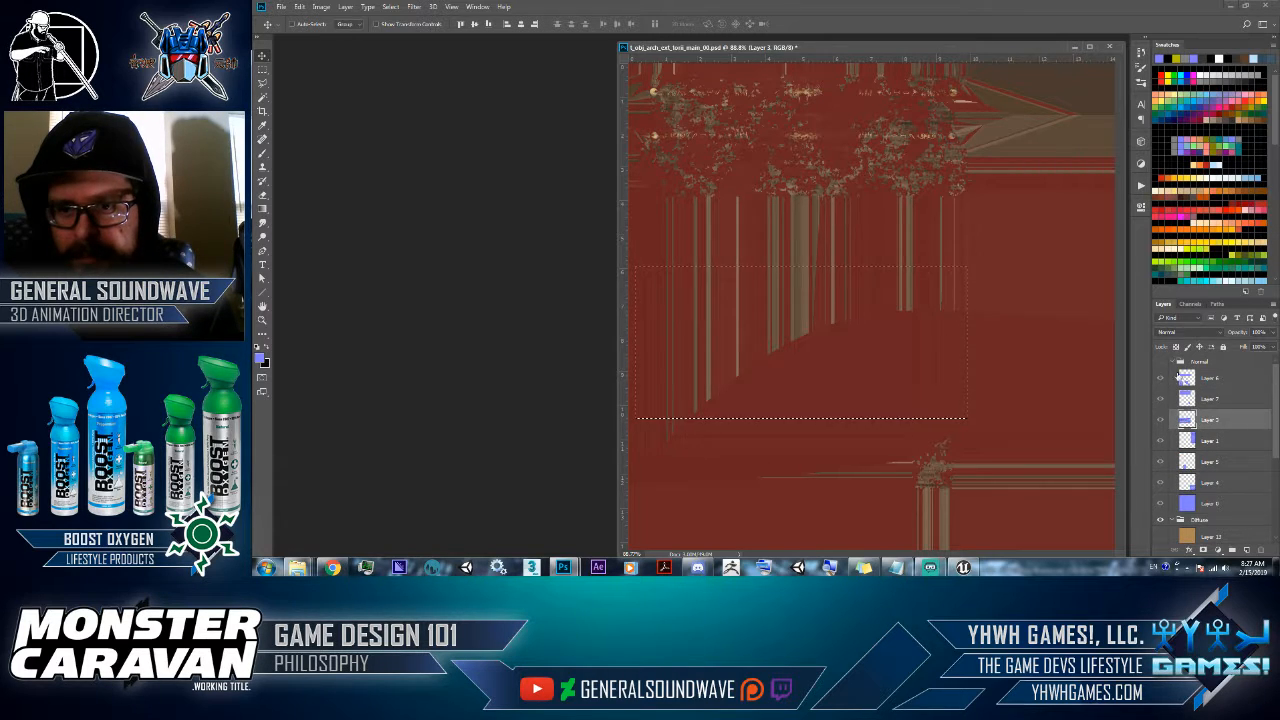
{"action": "left_click", "coordinate": [1180, 362]}
{"action": "left_click", "coordinate": [1160, 452]}
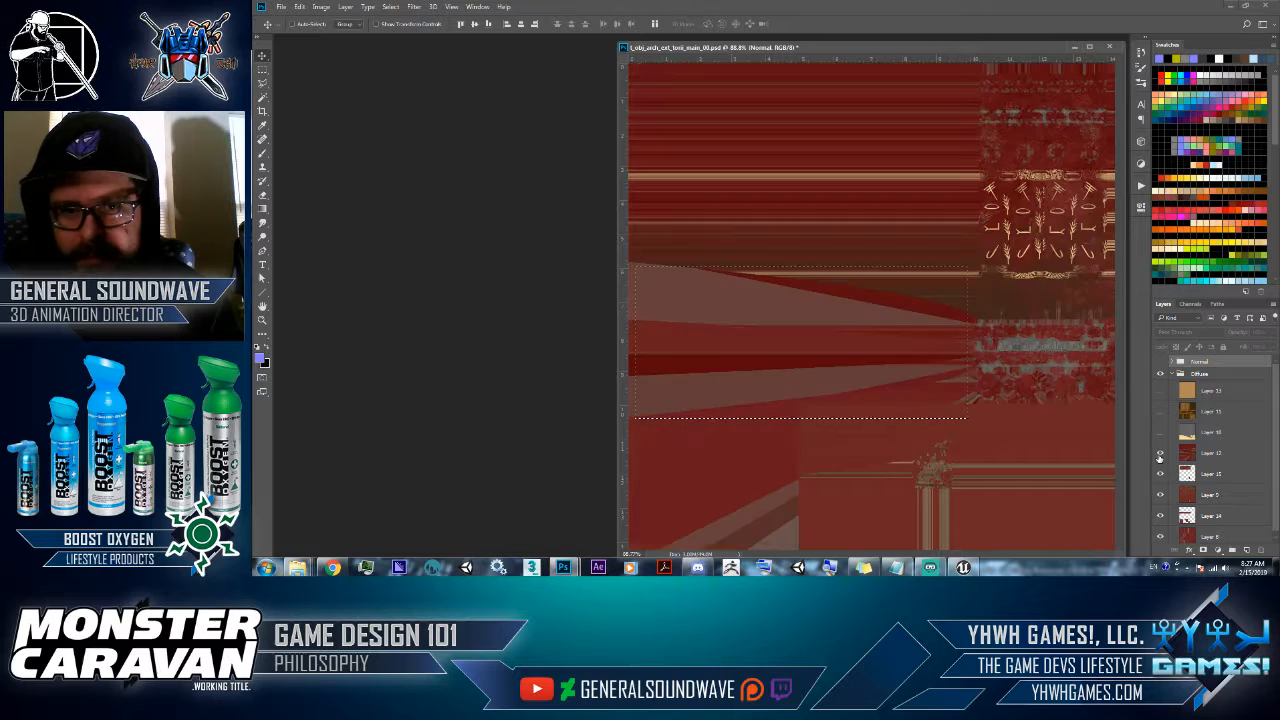
{"action": "left_click", "coordinate": [1158, 432]}
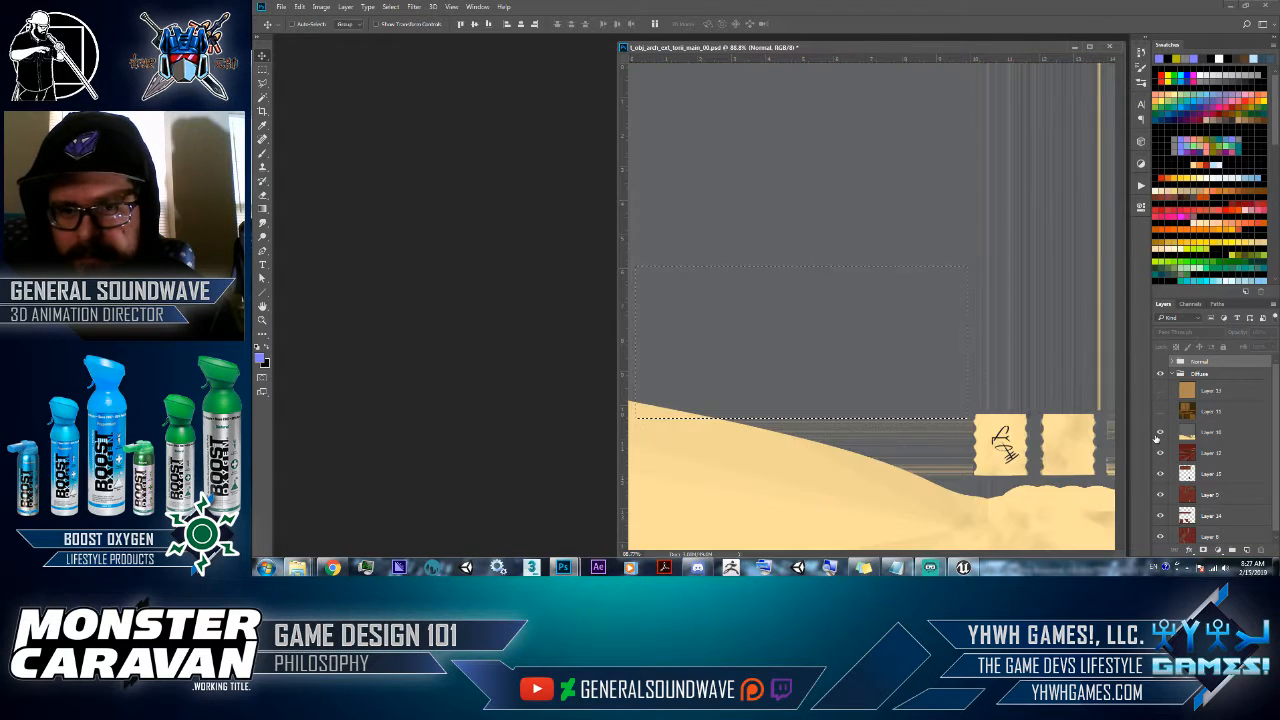
{"action": "left_click", "coordinate": [1158, 432]}
{"action": "left_click", "coordinate": [1158, 411]}
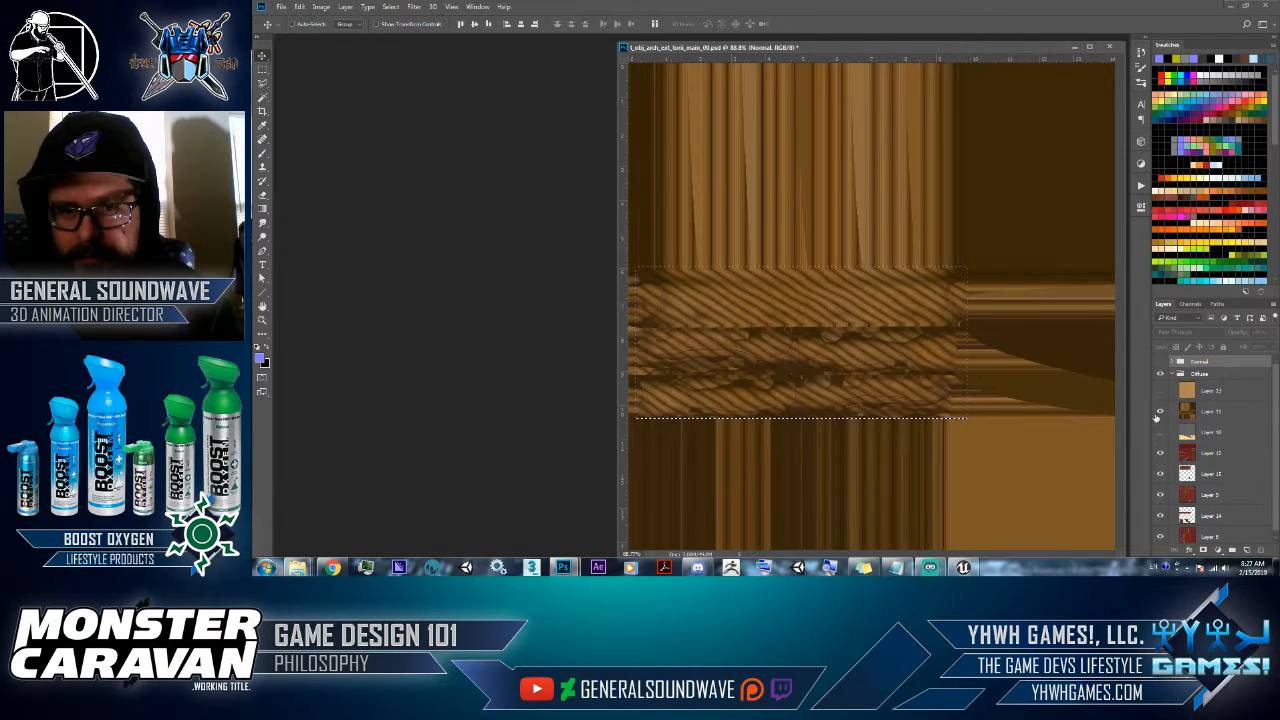
{"action": "left_click", "coordinate": [1212, 412]}
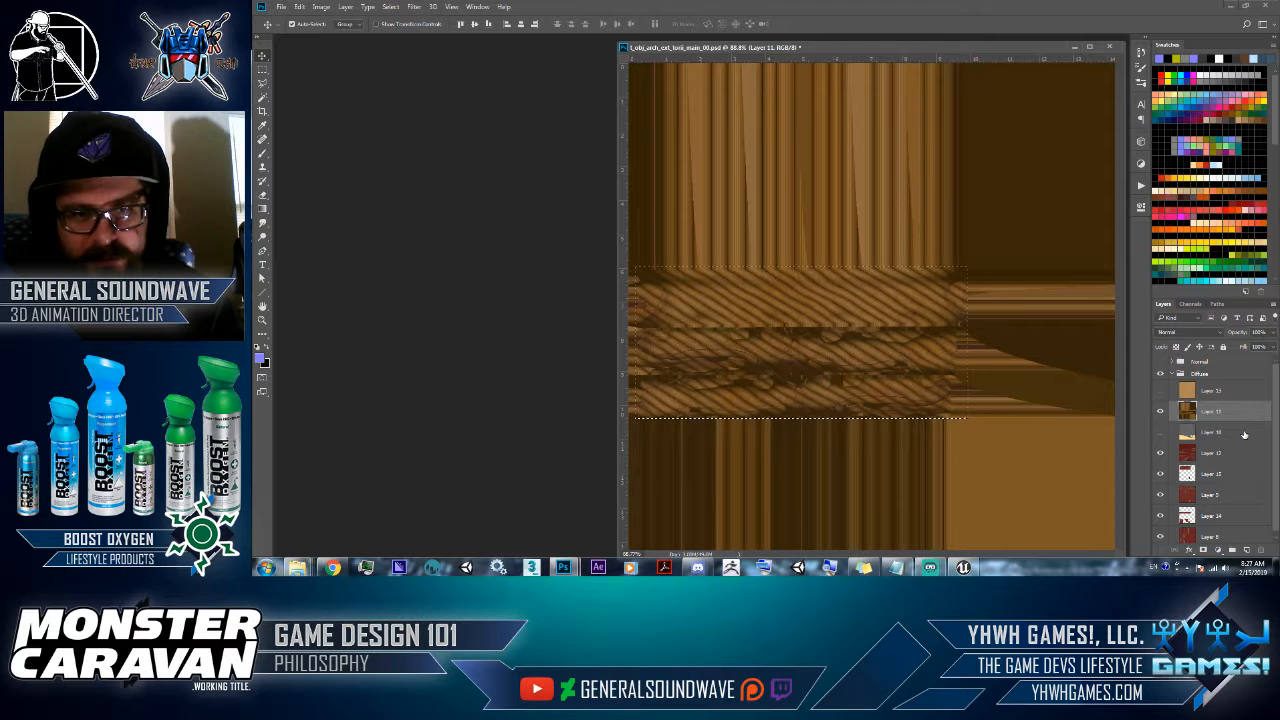
{"action": "key", "text": "ctrl+j"}
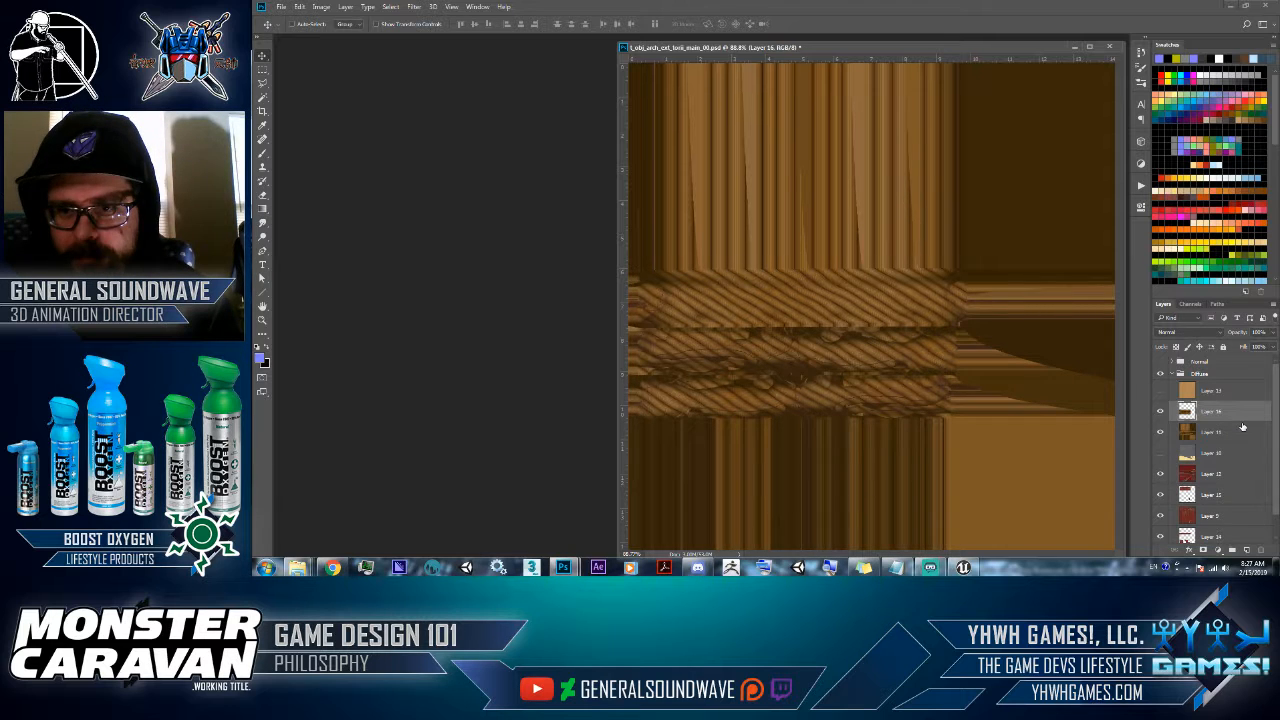
- Select the pillars normal layer's outline, hide both rope base color layers, and copy that area of Layer 12 to a new layer
{"action": "left_click", "coordinate": [1172, 362]}
{"action": "left_click", "coordinate": [1190, 438], "text": "ctrl"}
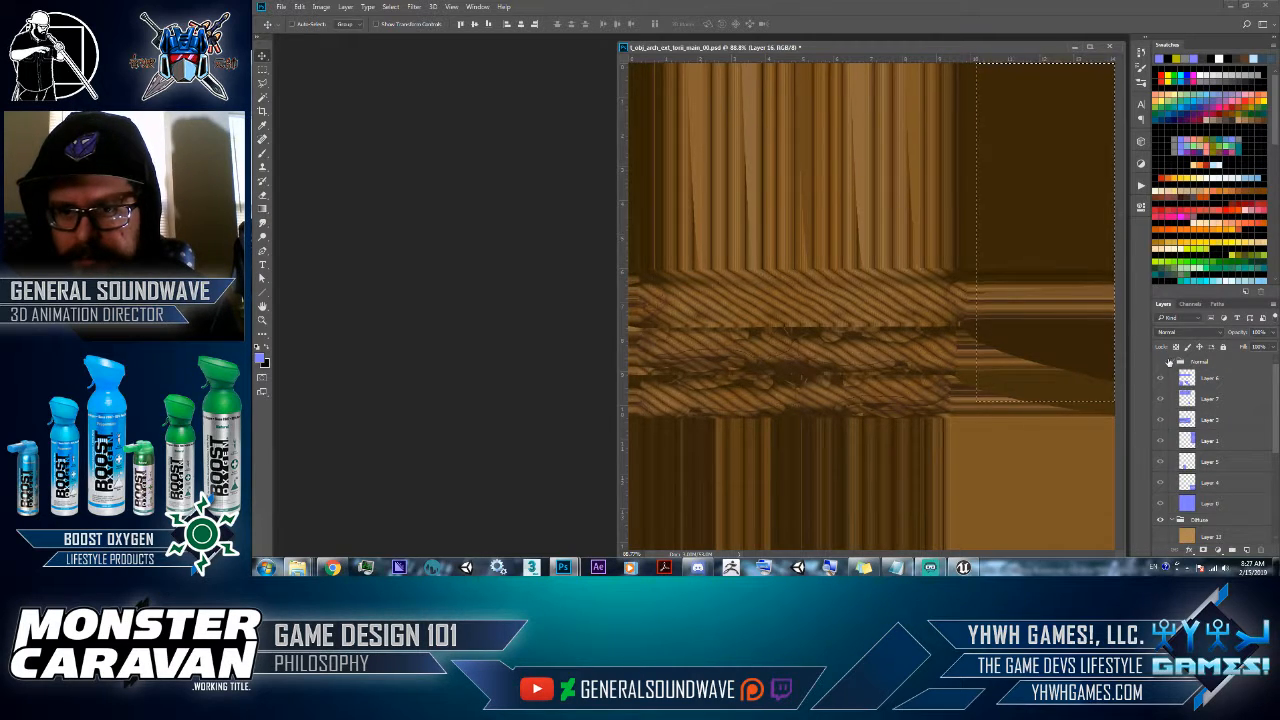
{"action": "left_click", "coordinate": [1172, 362]}
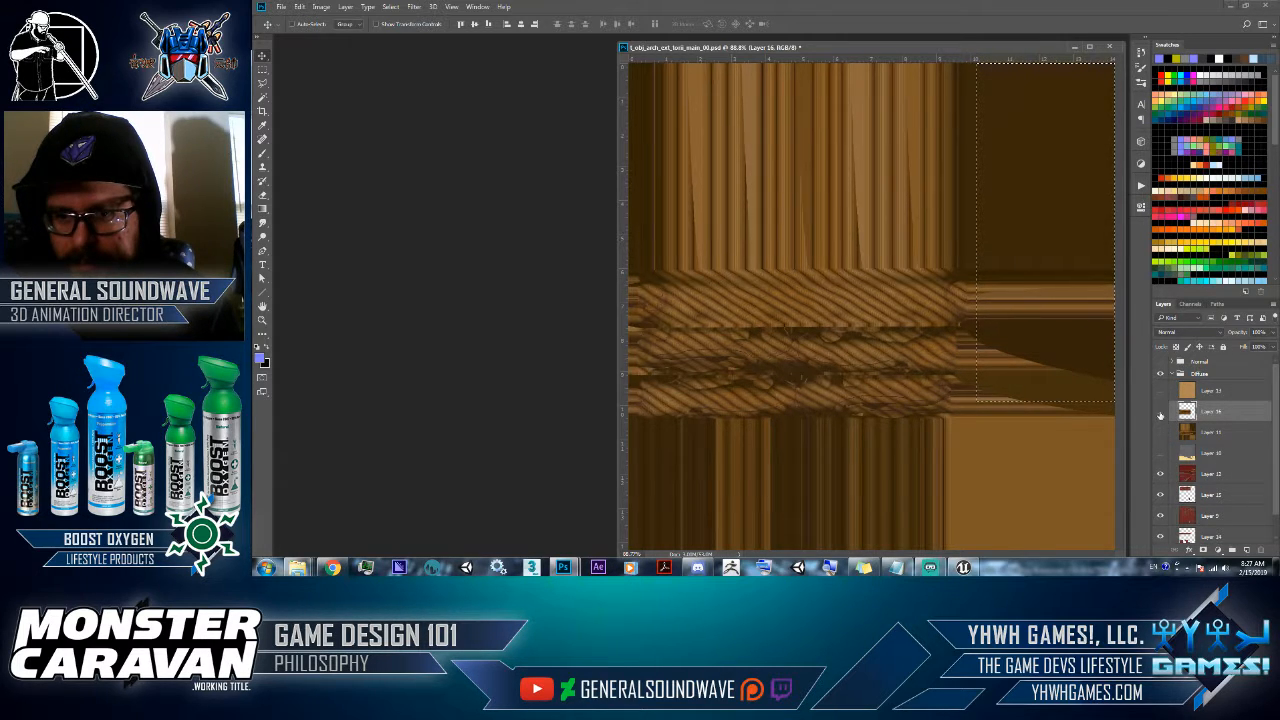
{"action": "left_click_drag", "start_coordinate": [1160, 412], "coordinate": [1160, 433]}
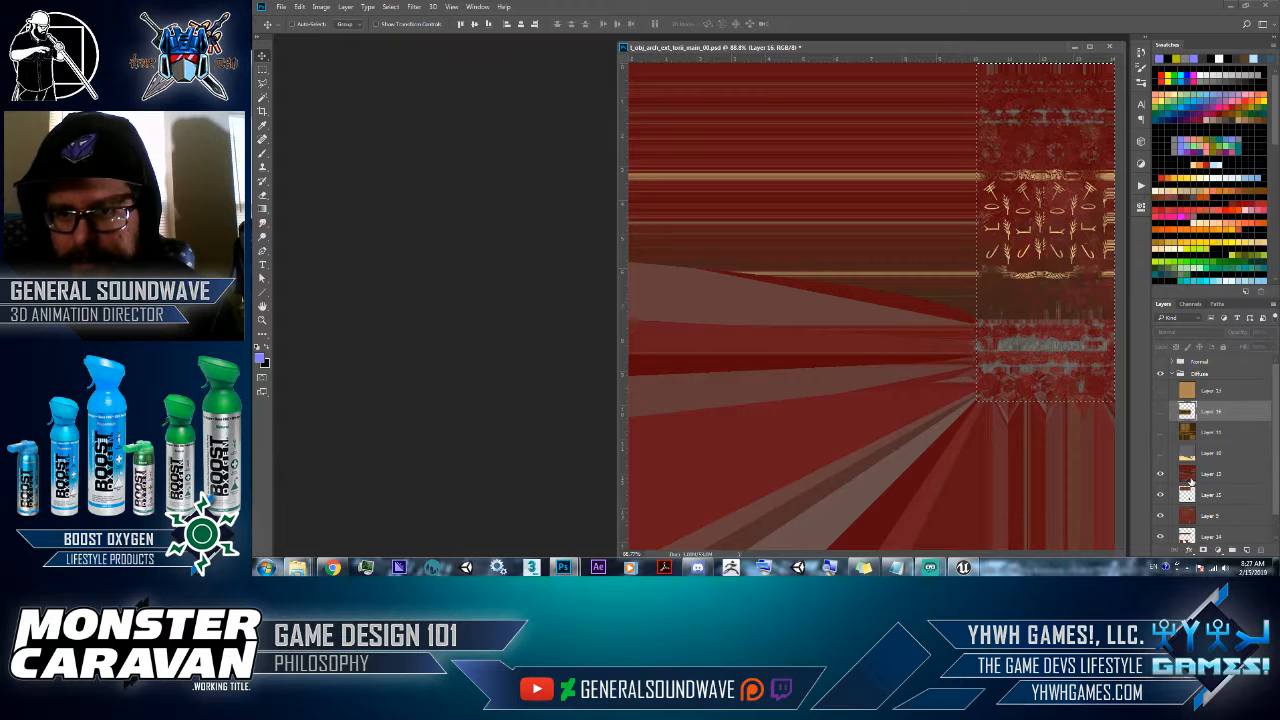
{"action": "left_click", "coordinate": [1207, 474]}
{"action": "key", "text": "ctrl+d"}
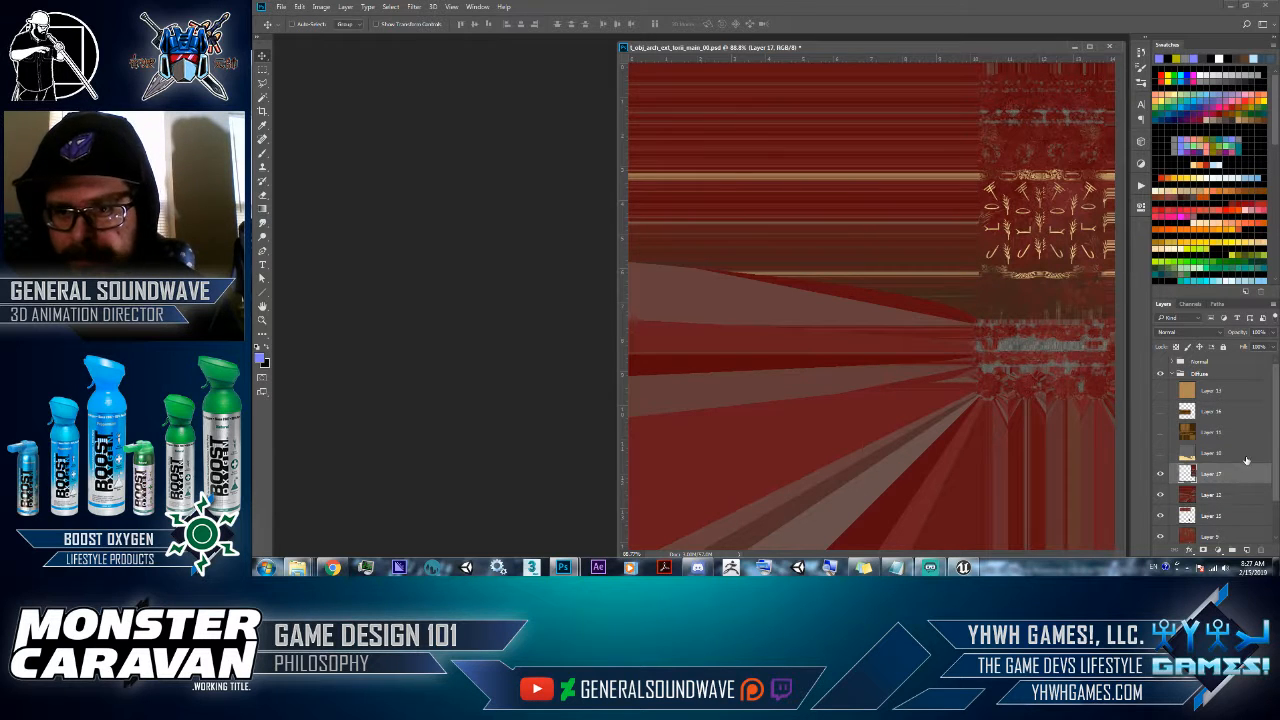
- Select the tassels normal layer's outline and check the hidden Diffuse base color layers for matching content within it
{"action": "left_click", "coordinate": [1160, 361]}
{"action": "left_click", "coordinate": [1174, 362]}
{"action": "left_click", "coordinate": [1186, 466], "text": "ctrl"}
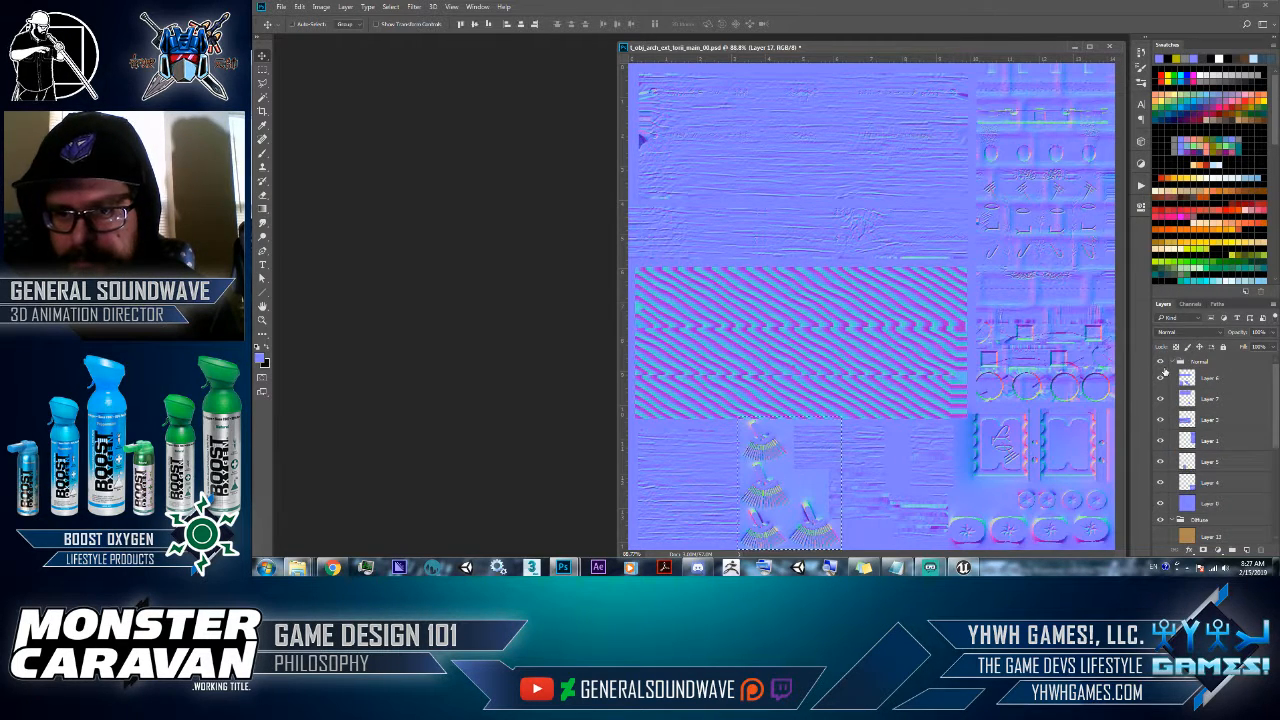
{"action": "left_click", "coordinate": [1174, 362]}
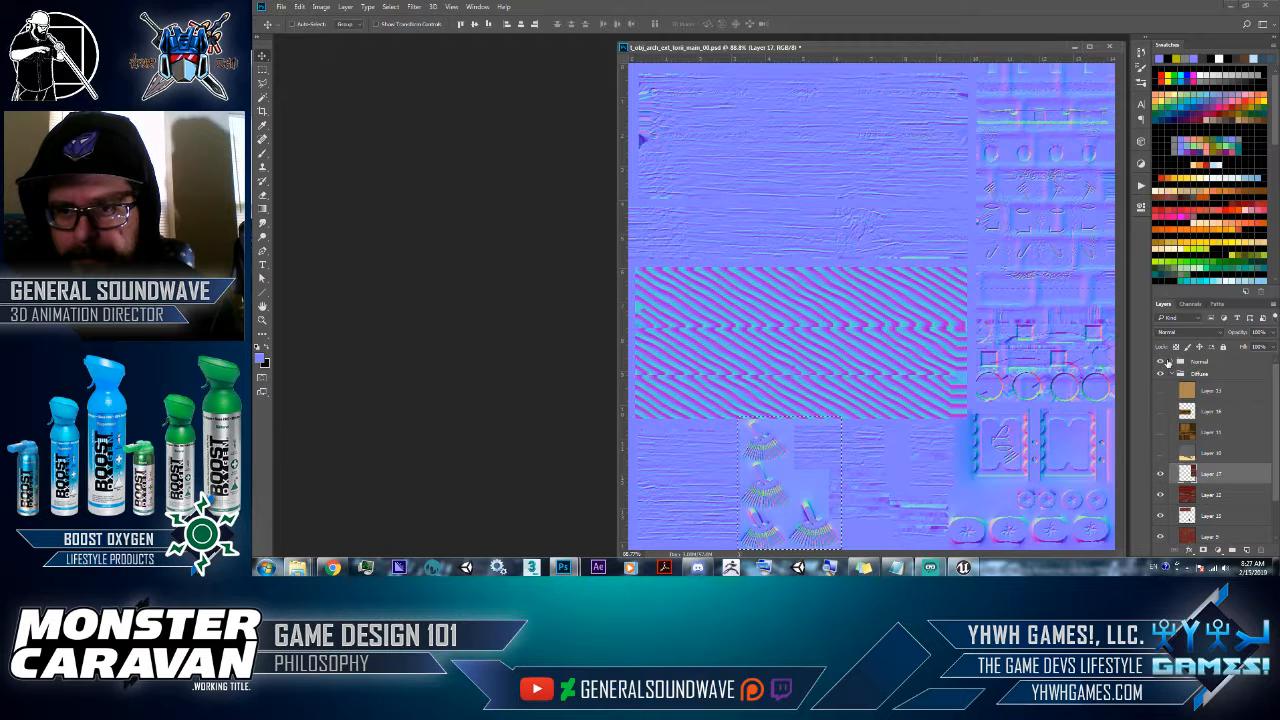
{"action": "left_click", "coordinate": [1160, 361]}
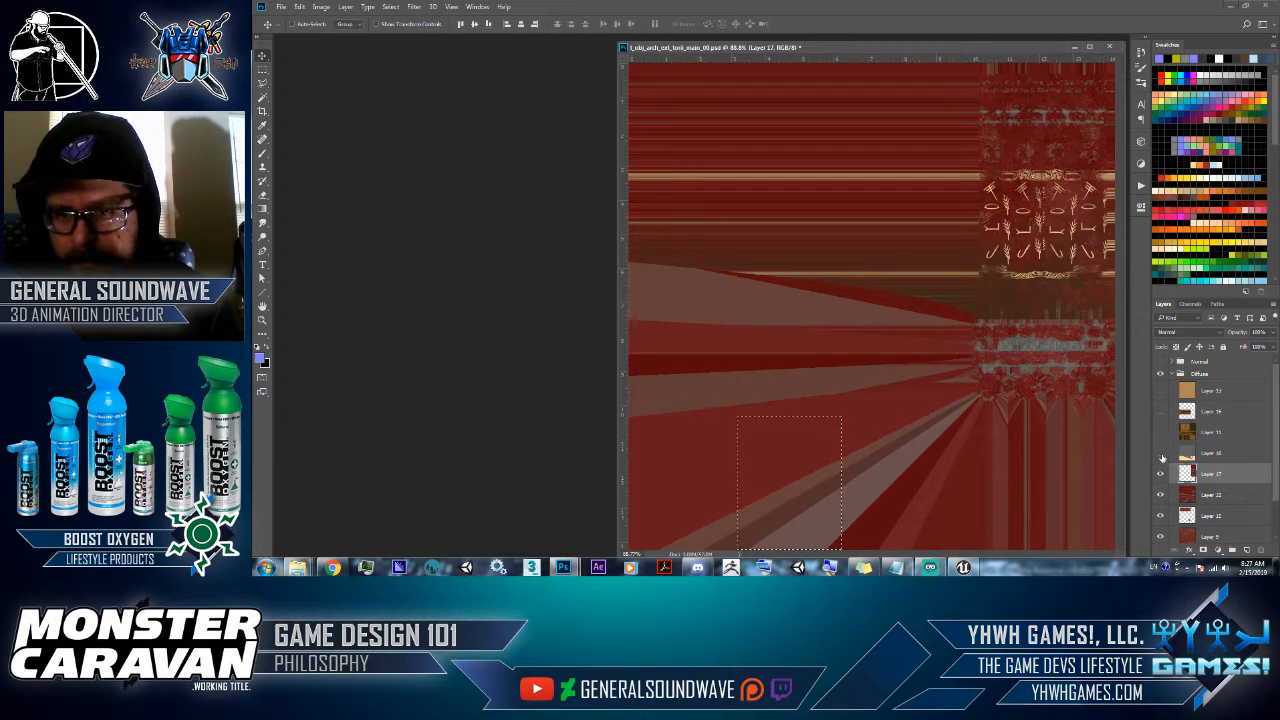
{"action": "left_click", "coordinate": [1160, 455]}
{"action": "left_click", "coordinate": [1160, 455]}
{"action": "left_click", "coordinate": [1160, 433]}
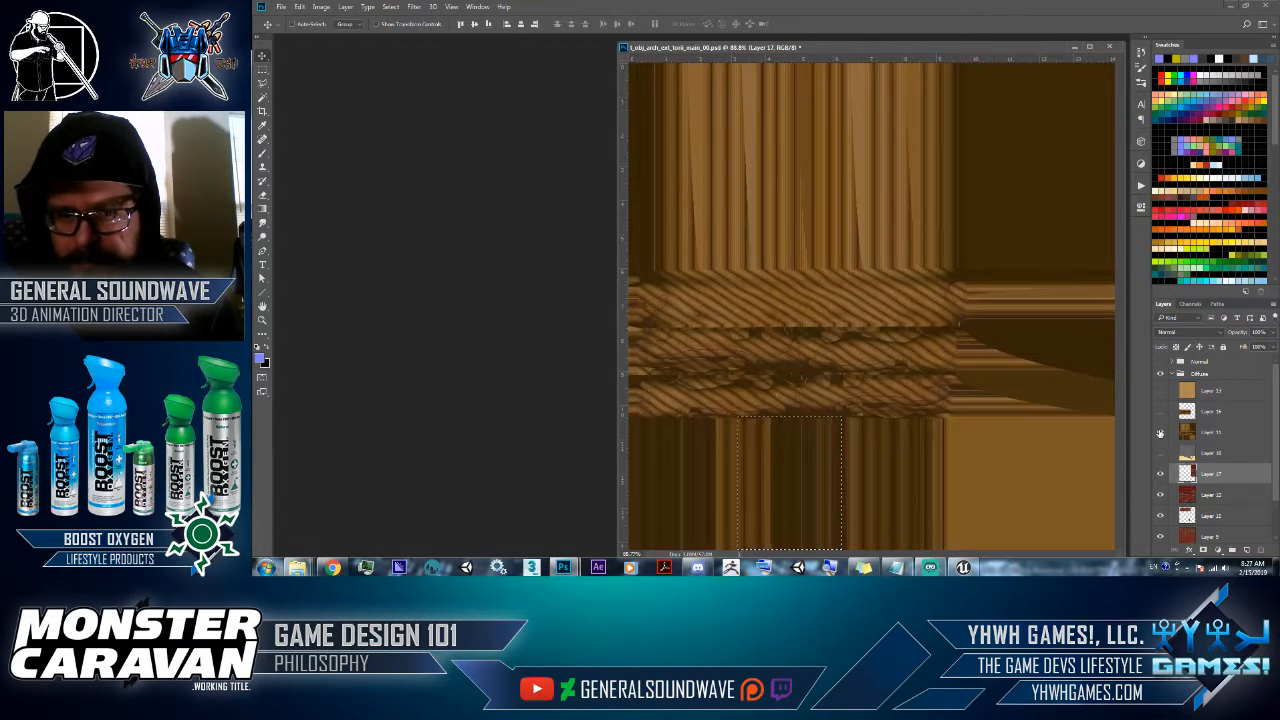
{"action": "left_click", "coordinate": [1160, 433]}
{"action": "left_click", "coordinate": [1159, 391]}
{"action": "left_click", "coordinate": [1159, 391]}
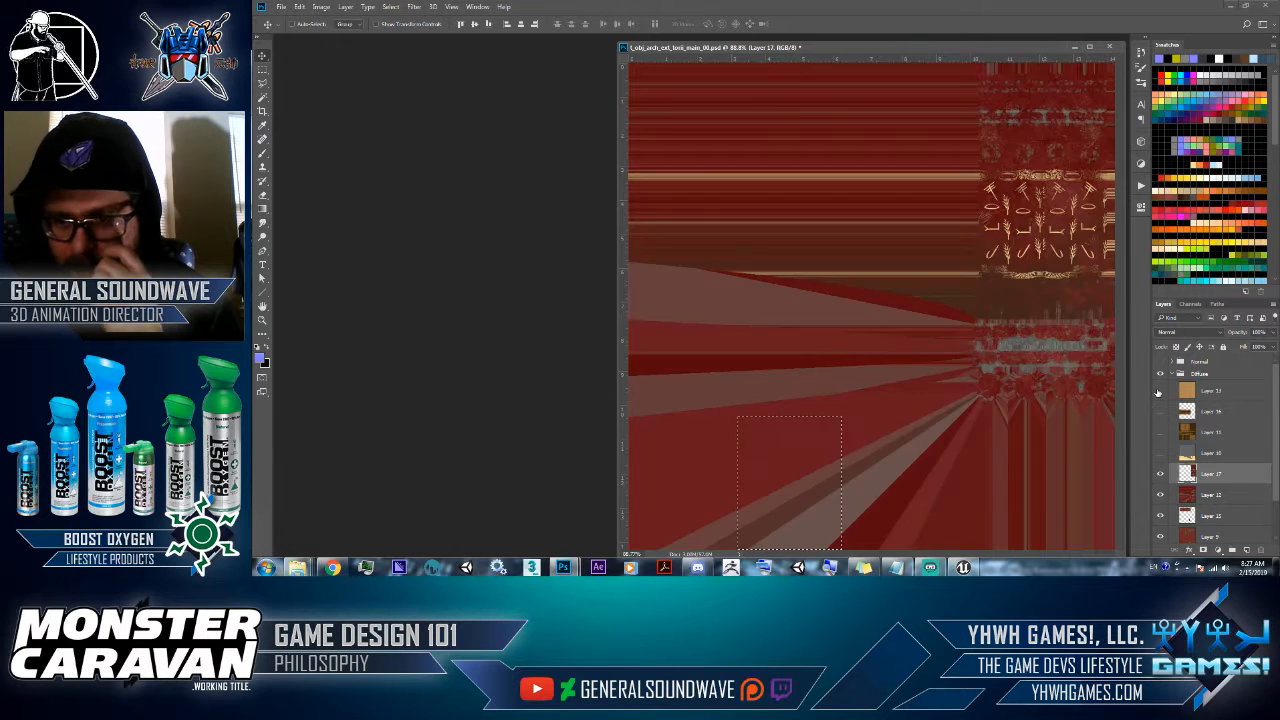
{"action": "left_click", "coordinate": [1159, 391]}
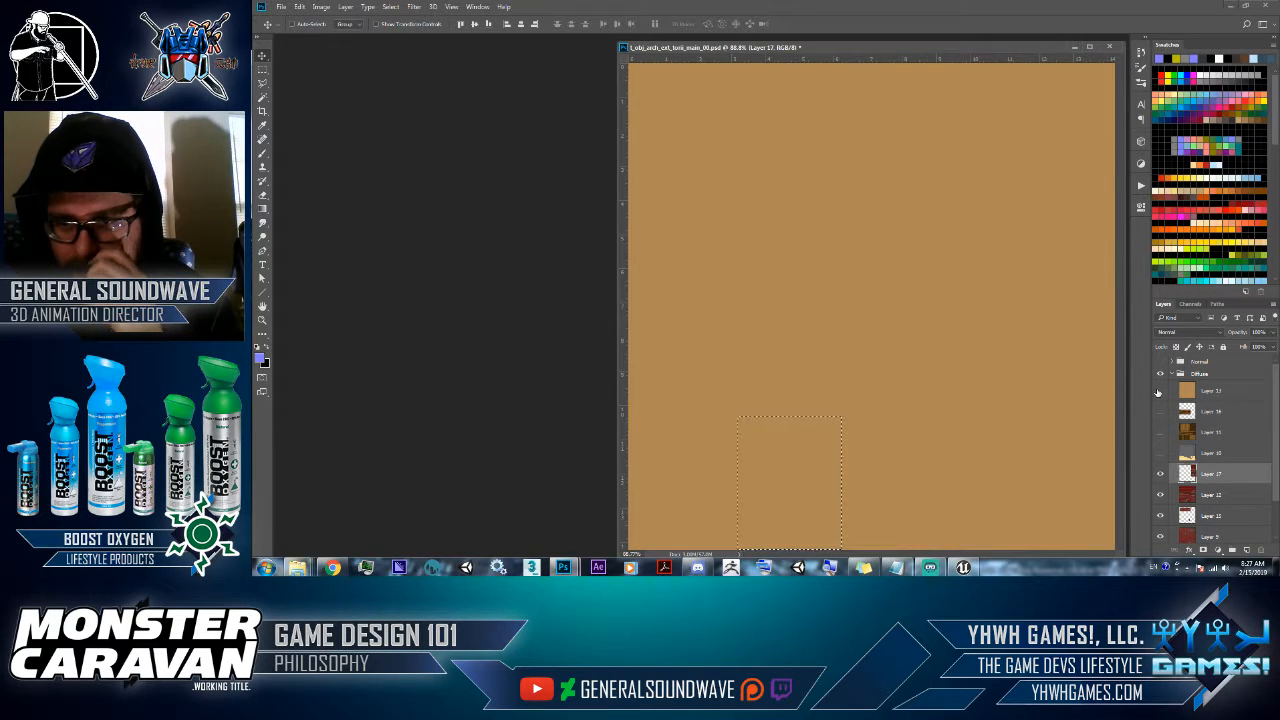
{"action": "left_click", "coordinate": [1159, 391]}
- Copy the area outlined by Normal's Layer 4 from the Signs base color layer to a new layer, leaving the full Layer 10 hidden
{"action": "left_click", "coordinate": [1179, 361]}
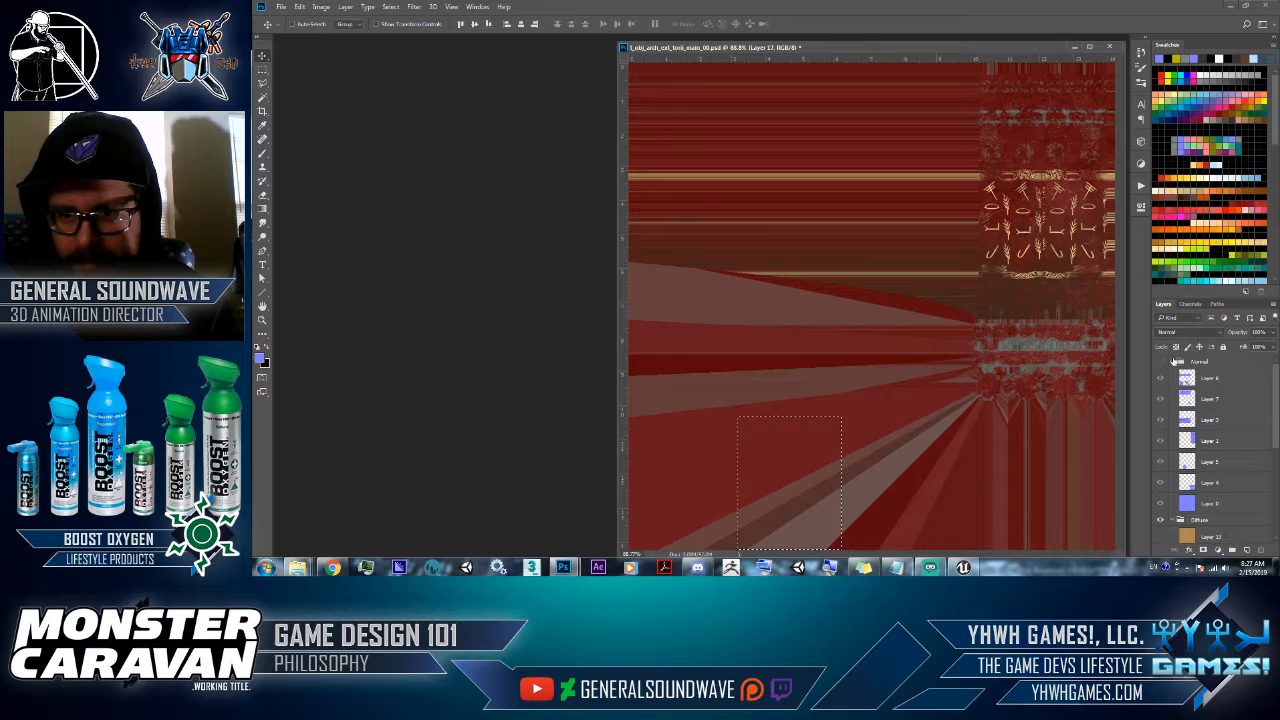
{"action": "left_click", "coordinate": [1191, 484], "text": "ctrl"}
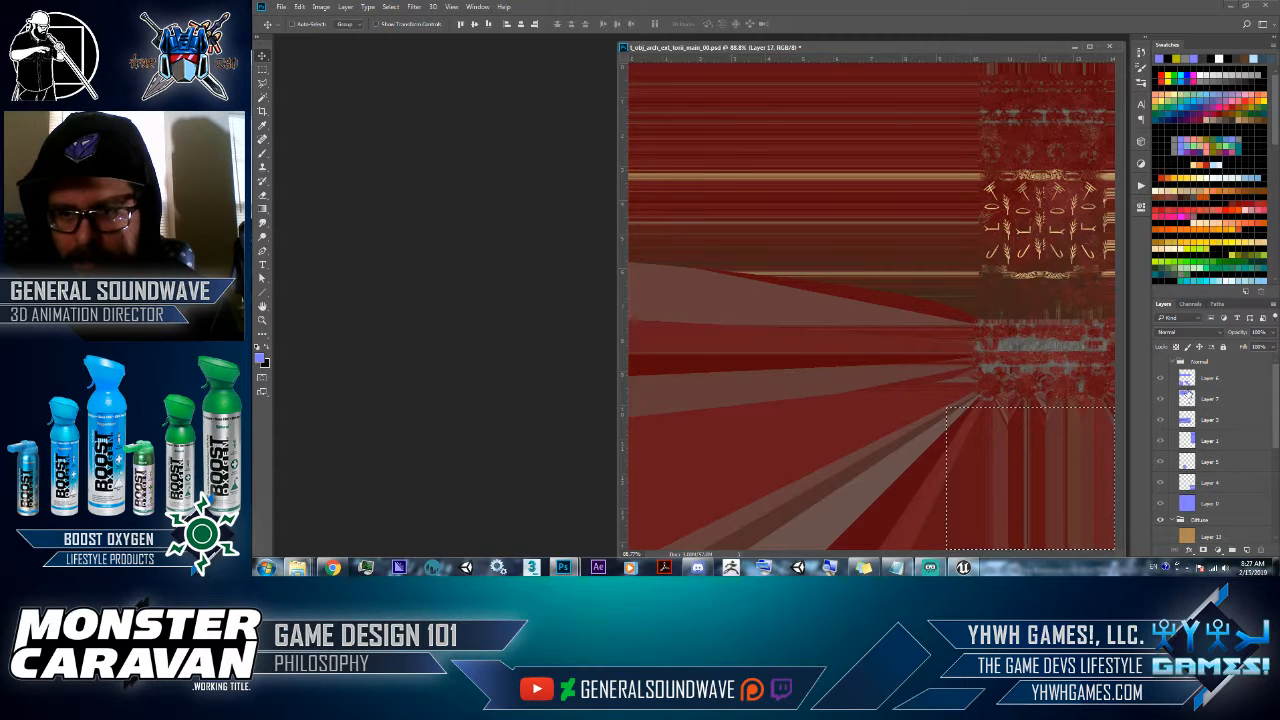
{"action": "left_click", "coordinate": [1179, 361]}
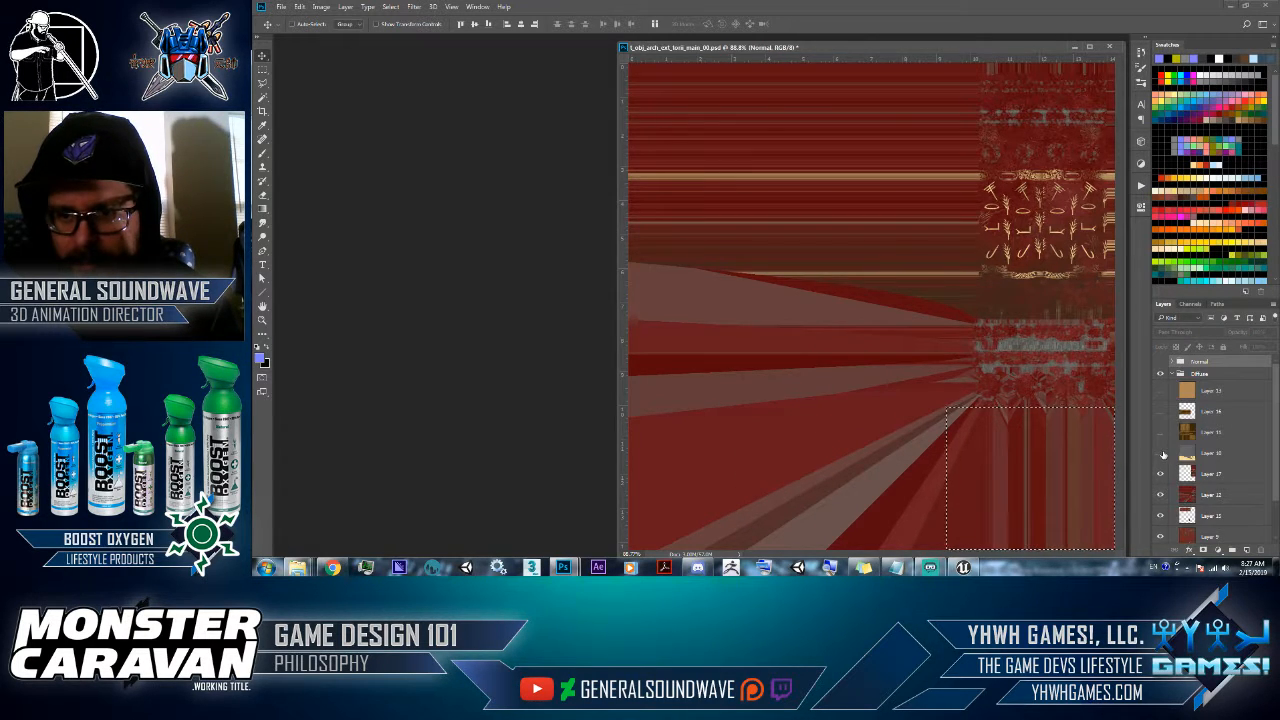
{"action": "left_click", "coordinate": [1160, 453]}
{"action": "left_click", "coordinate": [1192, 455]}
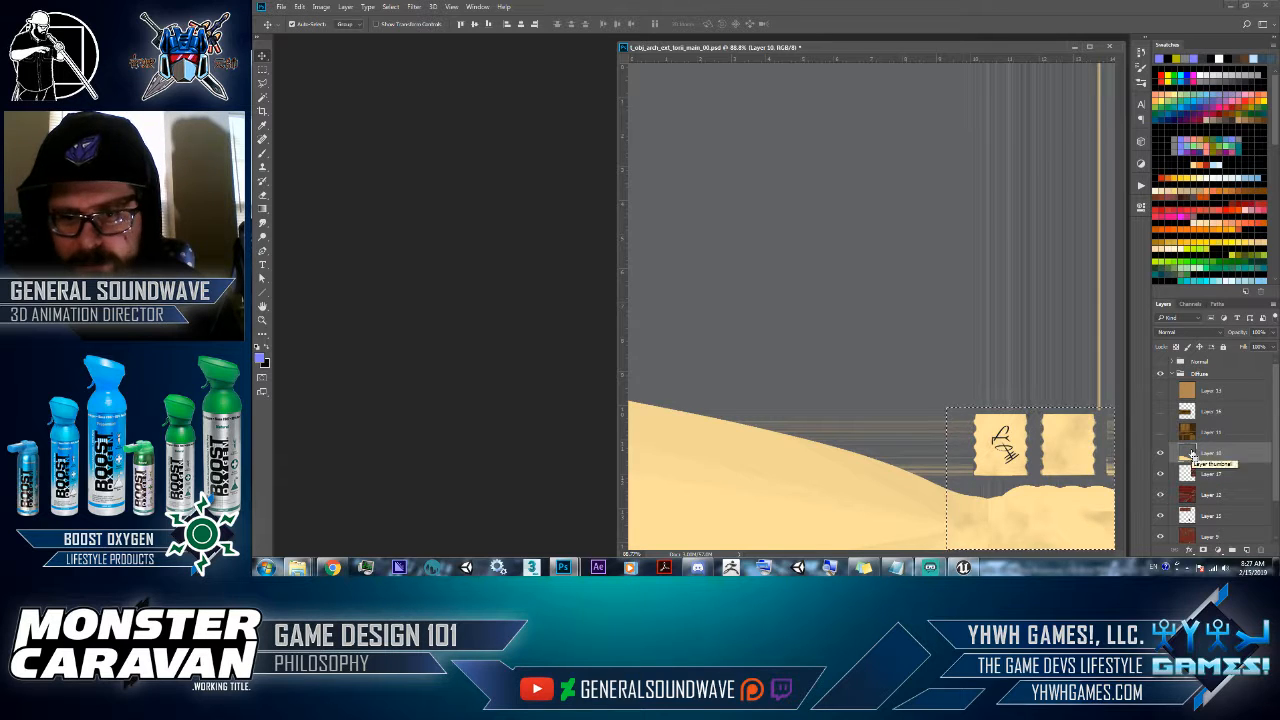
{"action": "key", "text": "ctrl+j"}
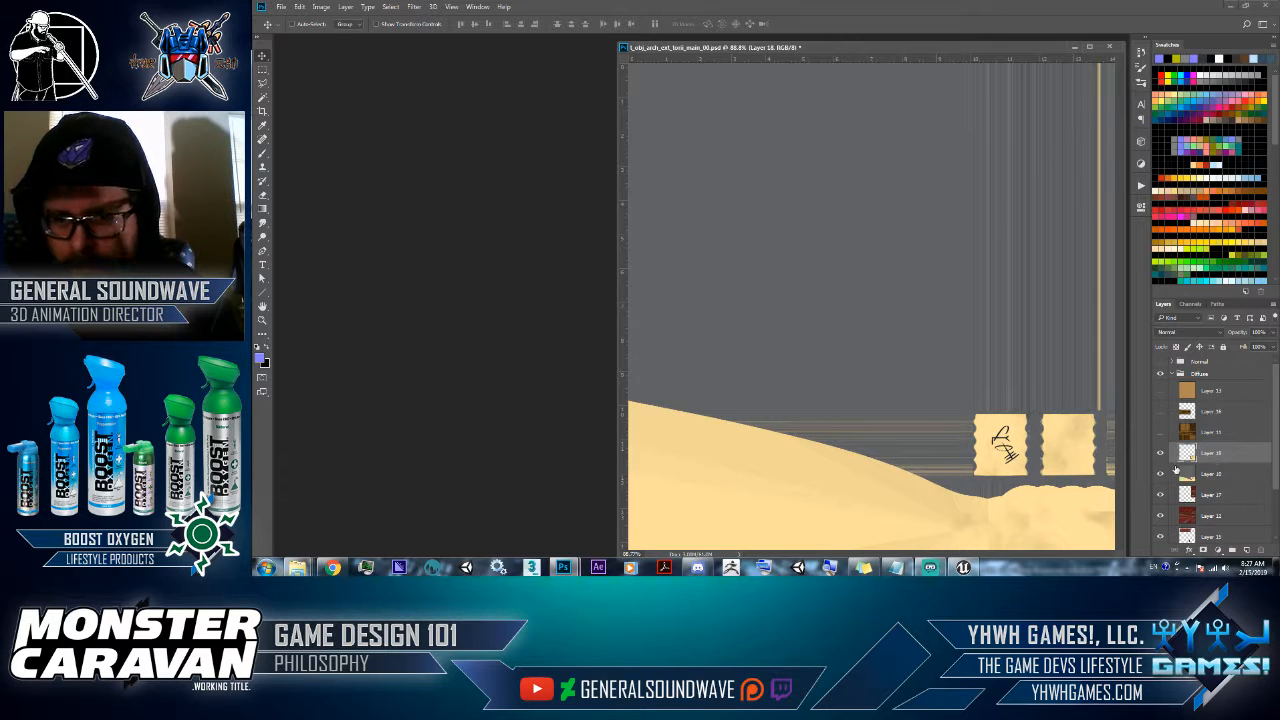
{"action": "left_click", "coordinate": [1172, 474]}
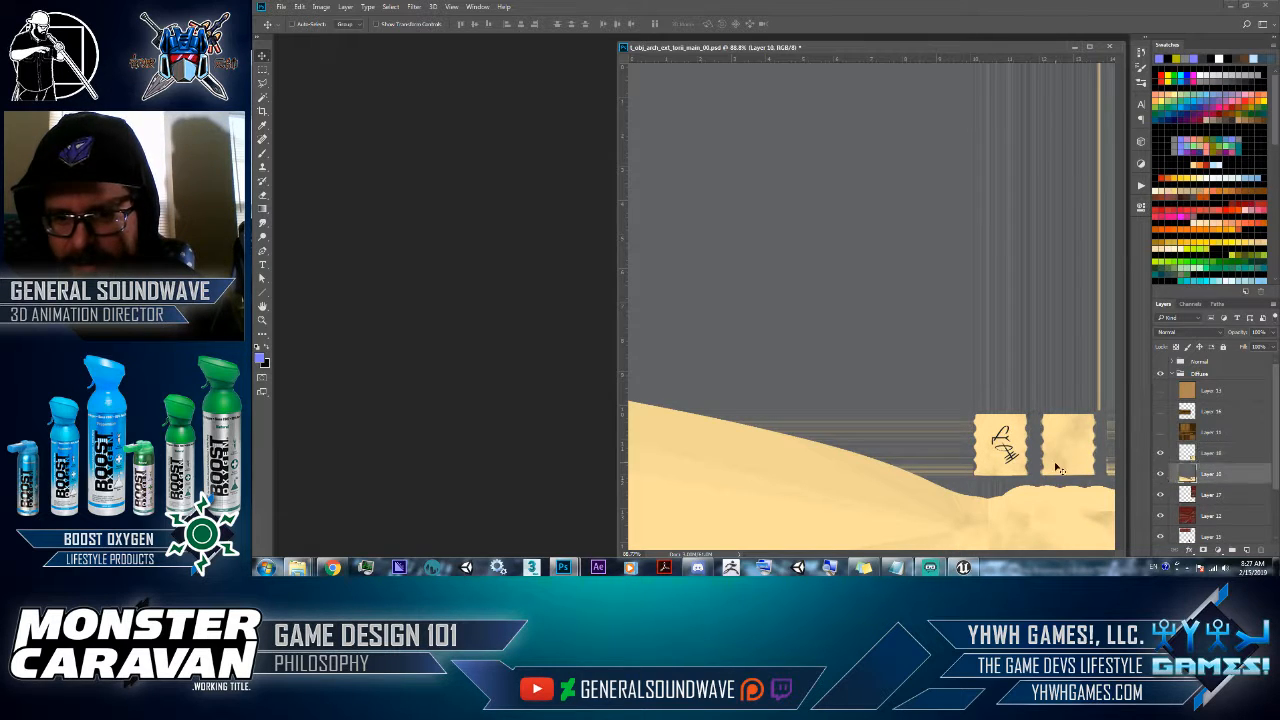
{"action": "left_click", "coordinate": [1160, 473]}
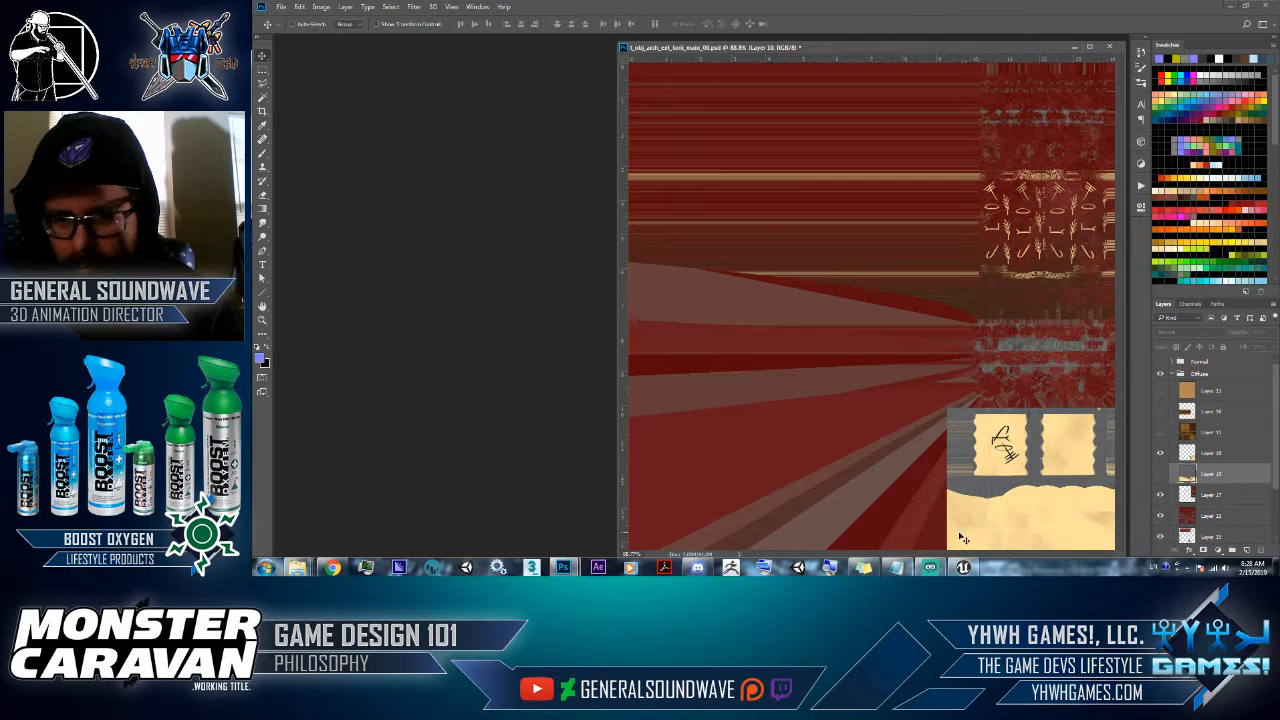
- Show the Normal group over the base colors and check through the layers in the Normal and Diffuse groups
{"action": "left_click", "coordinate": [1162, 361]}
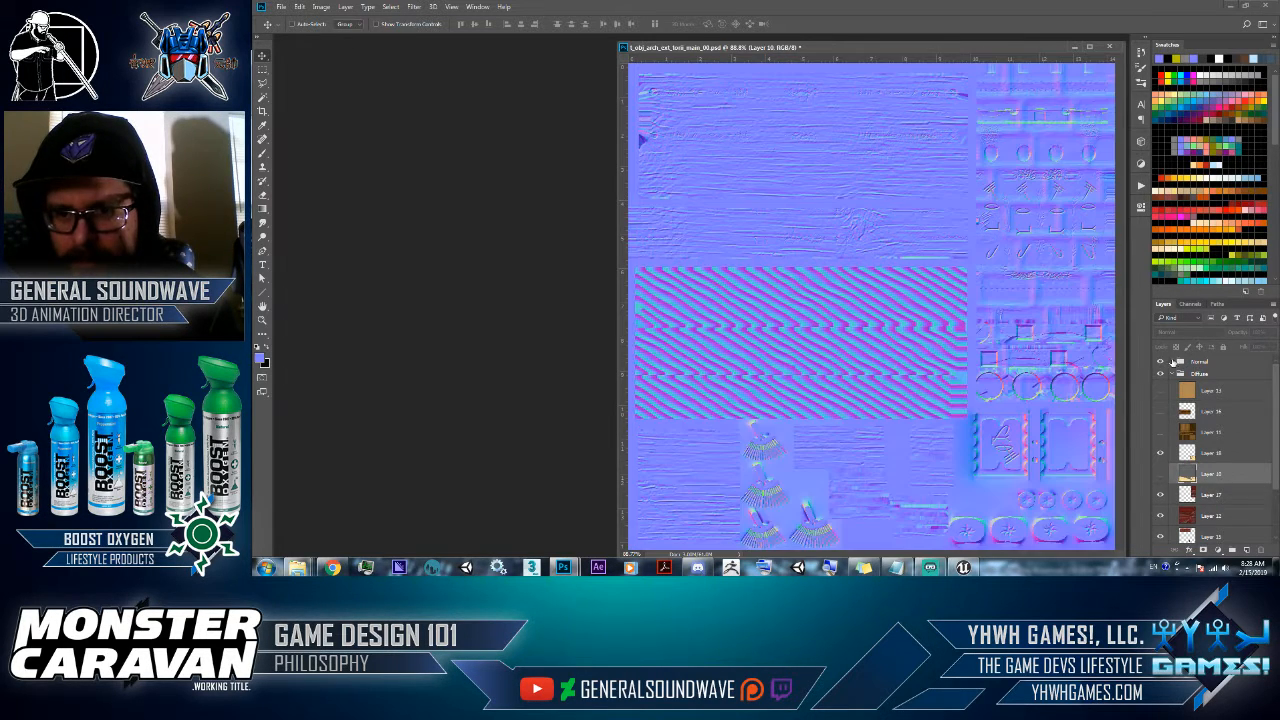
{"action": "left_click", "coordinate": [1179, 362]}
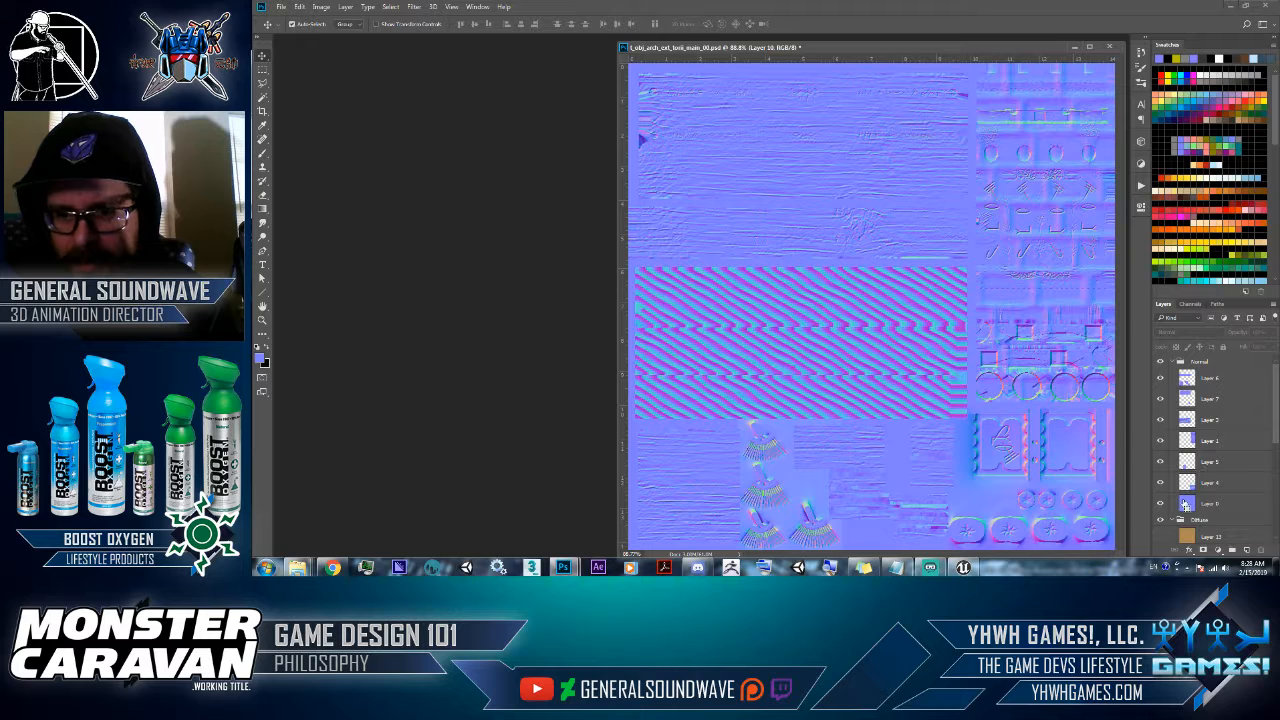
{"action": "left_click", "coordinate": [1177, 362]}
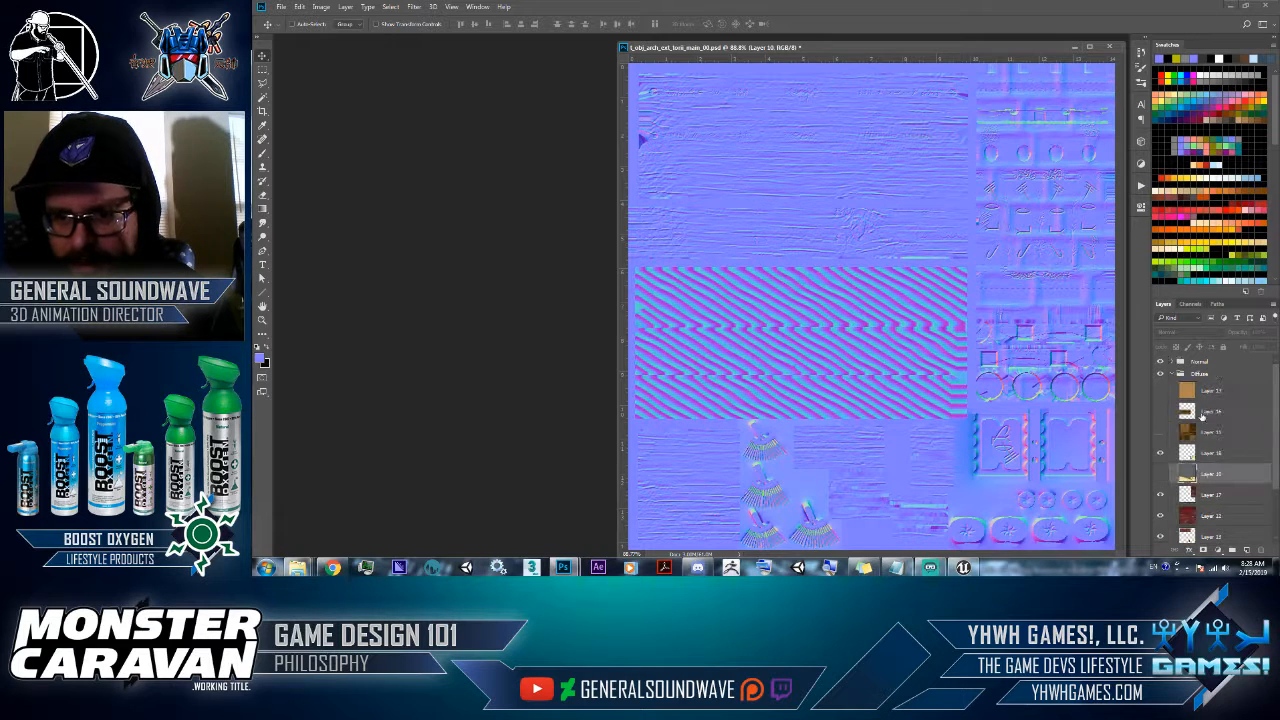
{"action": "left_click", "coordinate": [1201, 414]}
{"action": "left_click", "coordinate": [1213, 455]}
{"action": "left_click", "coordinate": [1208, 494]}
{"action": "scroll", "coordinate": [1210, 494], "scroll_direction": "down", "scroll_amount": 3}
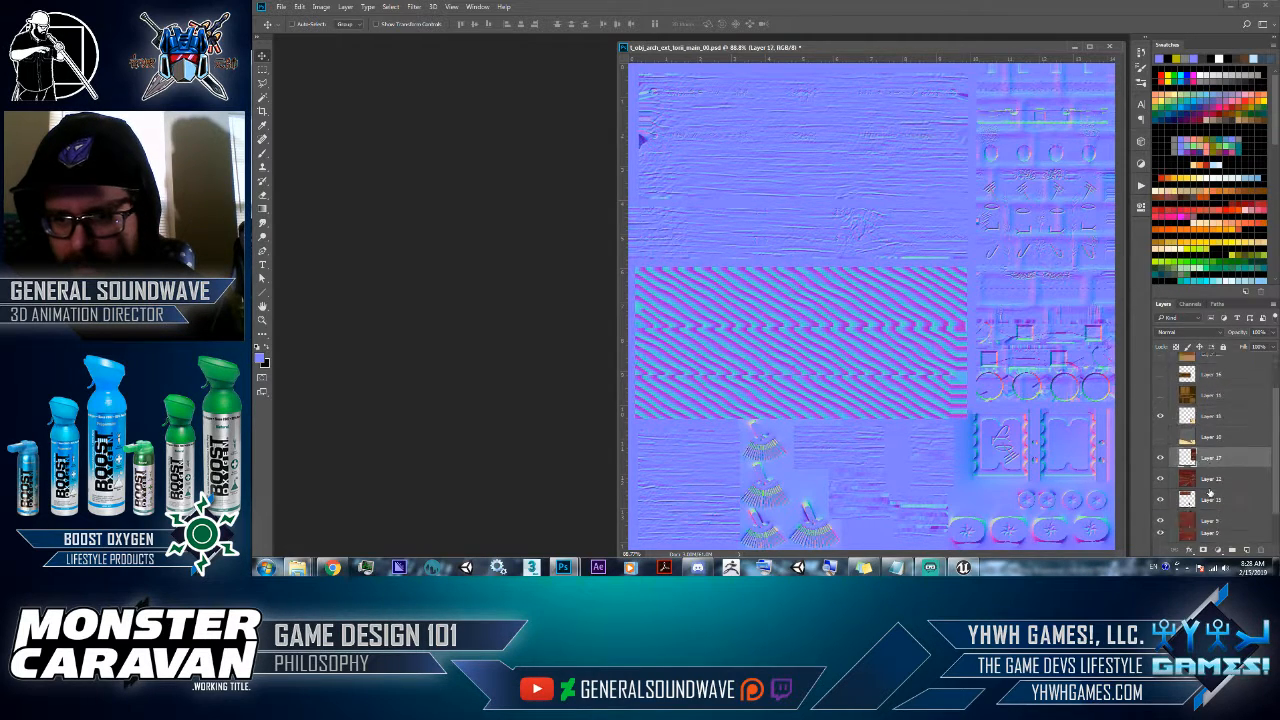
{"action": "left_click", "coordinate": [1209, 476]}
{"action": "left_click", "coordinate": [1213, 516]}
{"action": "scroll", "coordinate": [1215, 490], "scroll_direction": "up", "scroll_amount": 3}
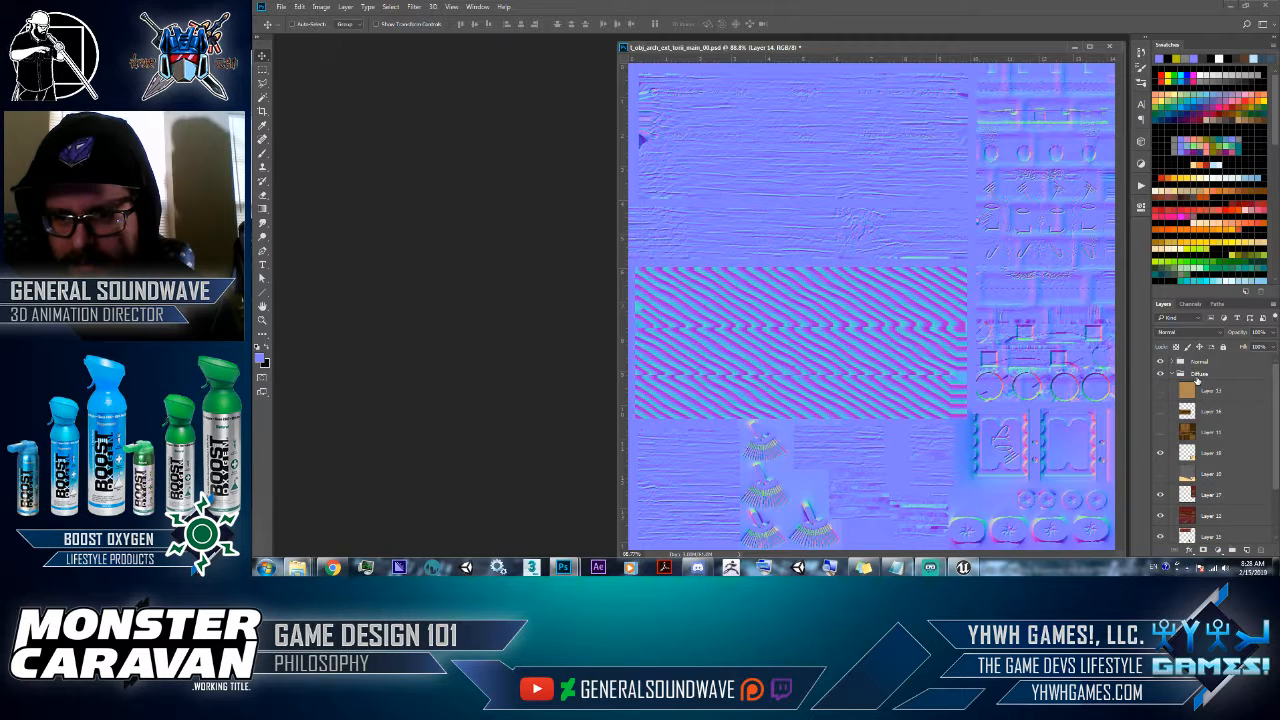
{"action": "left_click", "coordinate": [1198, 376]}
{"action": "left_click", "coordinate": [1200, 389]}
{"action": "left_click", "coordinate": [1187, 363]}
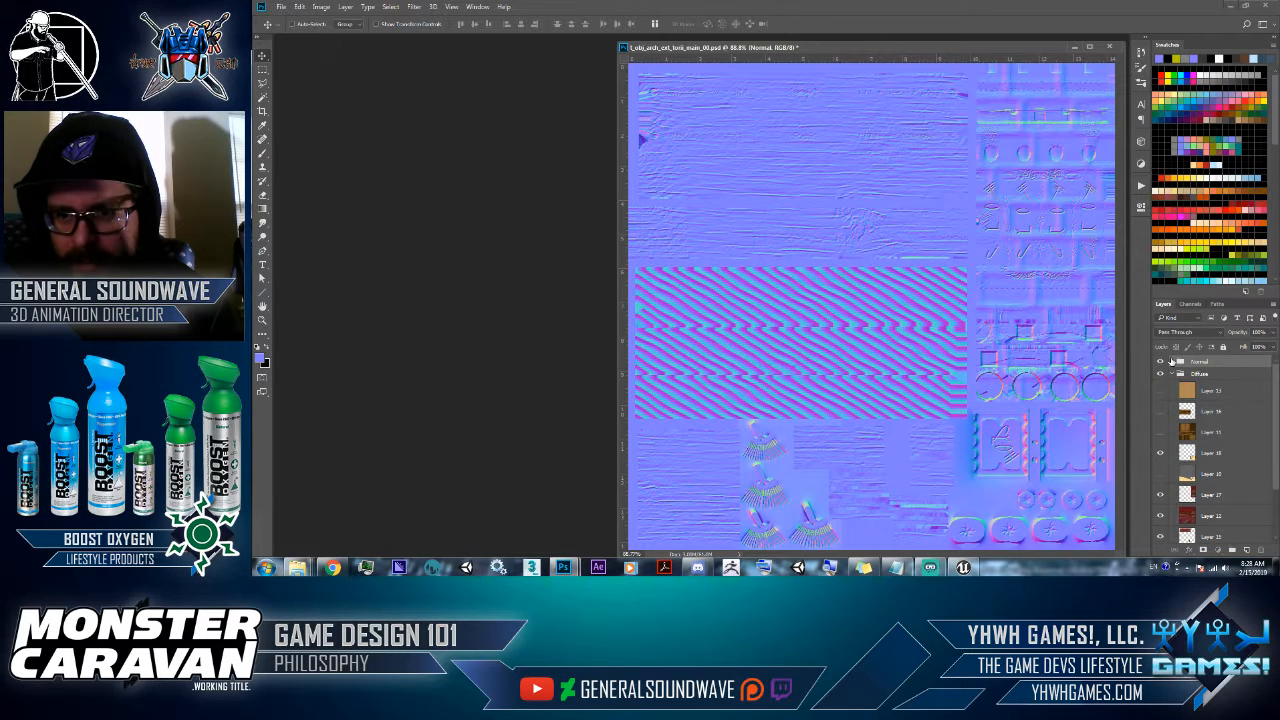
- Select the tassels normal layer's outline and copy that area of Diffuse's full-size tan Layer 13 to a new layer
{"action": "left_click", "coordinate": [1172, 361]}
{"action": "left_click", "coordinate": [1188, 461], "text": "ctrl"}
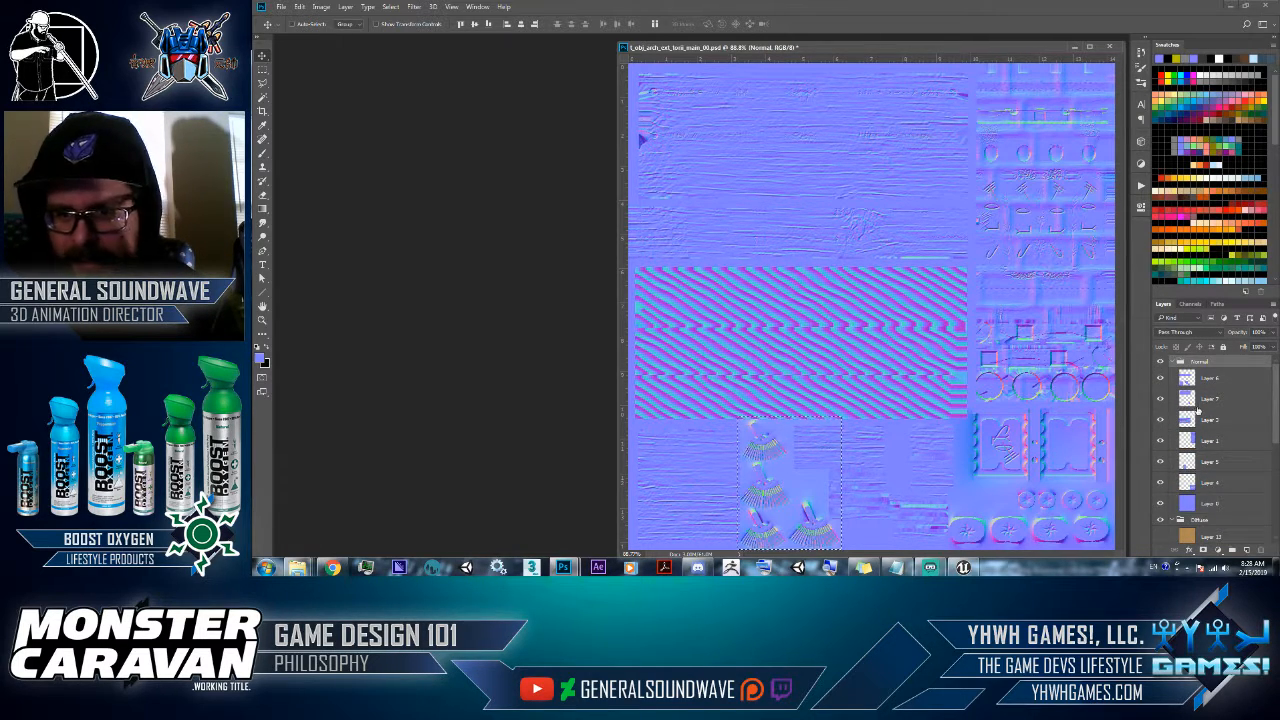
{"action": "left_click", "coordinate": [1172, 361]}
{"action": "left_click", "coordinate": [1191, 392]}
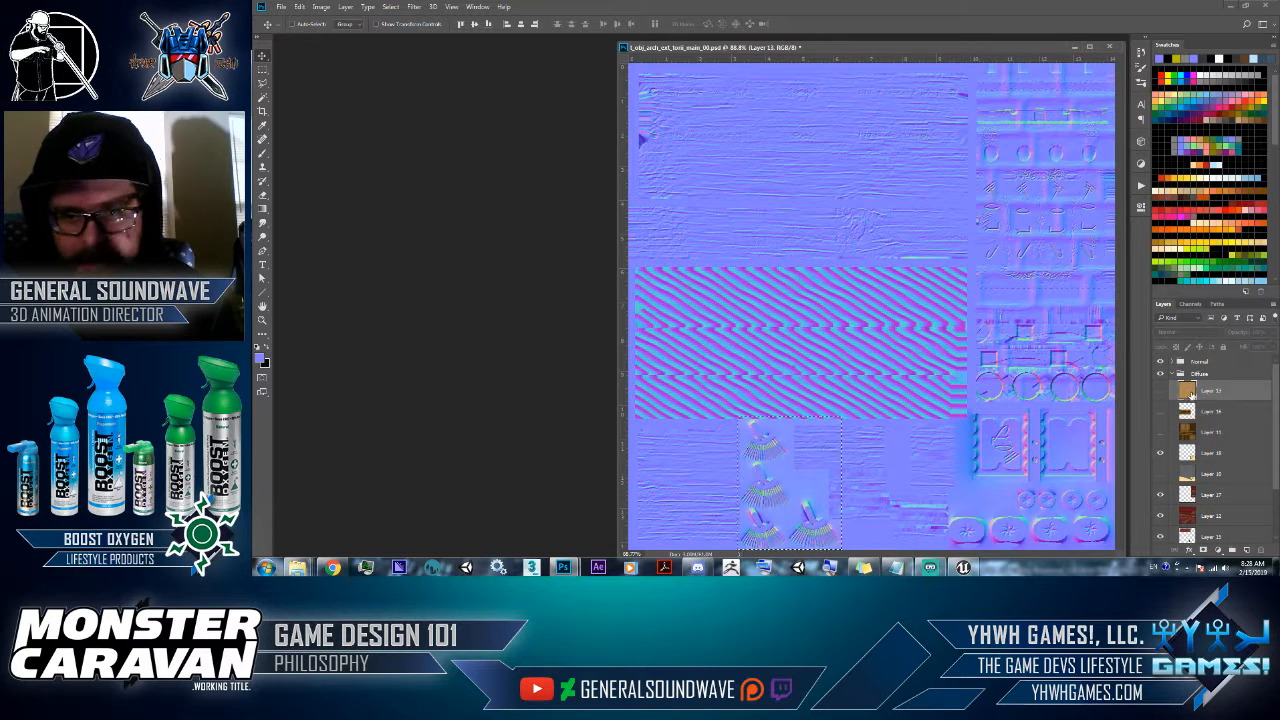
{"action": "key", "text": "ctrl+j"}
- Hide the Normal group and the full-size red base color layers, and show the trimmed rope layer, Layer 16
{"action": "left_click", "coordinate": [1198, 362]}
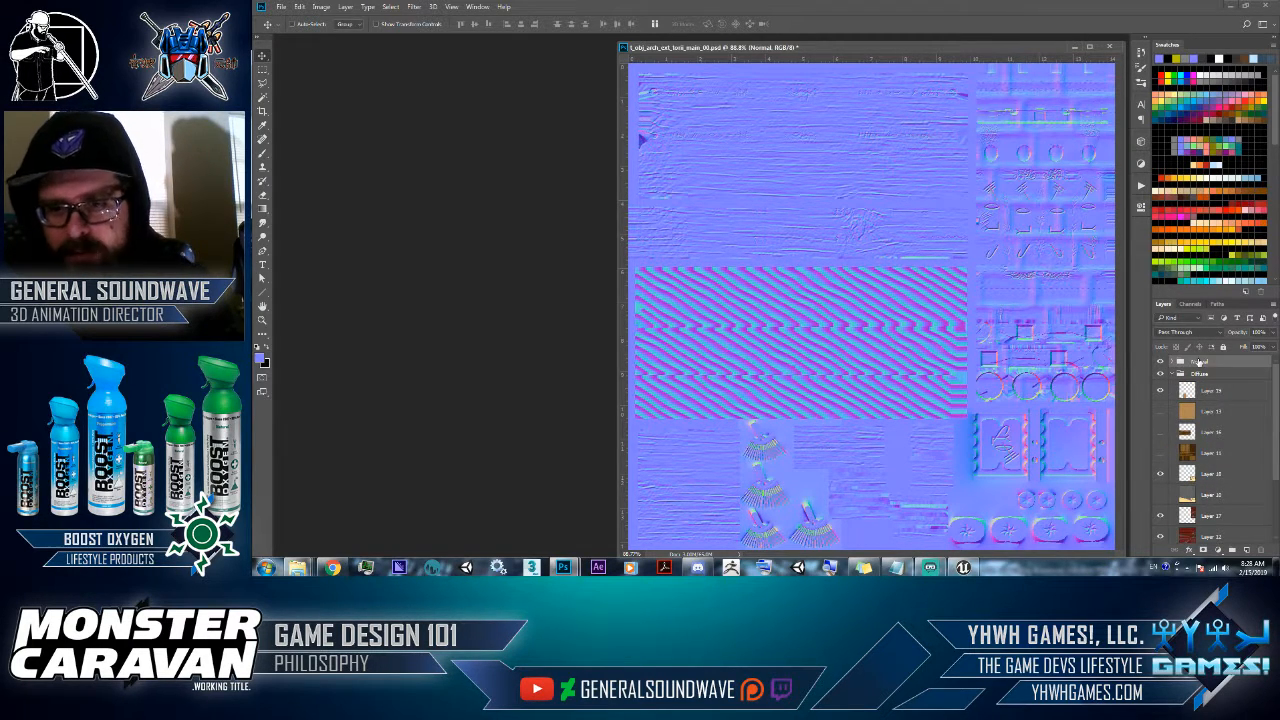
{"action": "left_click", "coordinate": [1161, 361]}
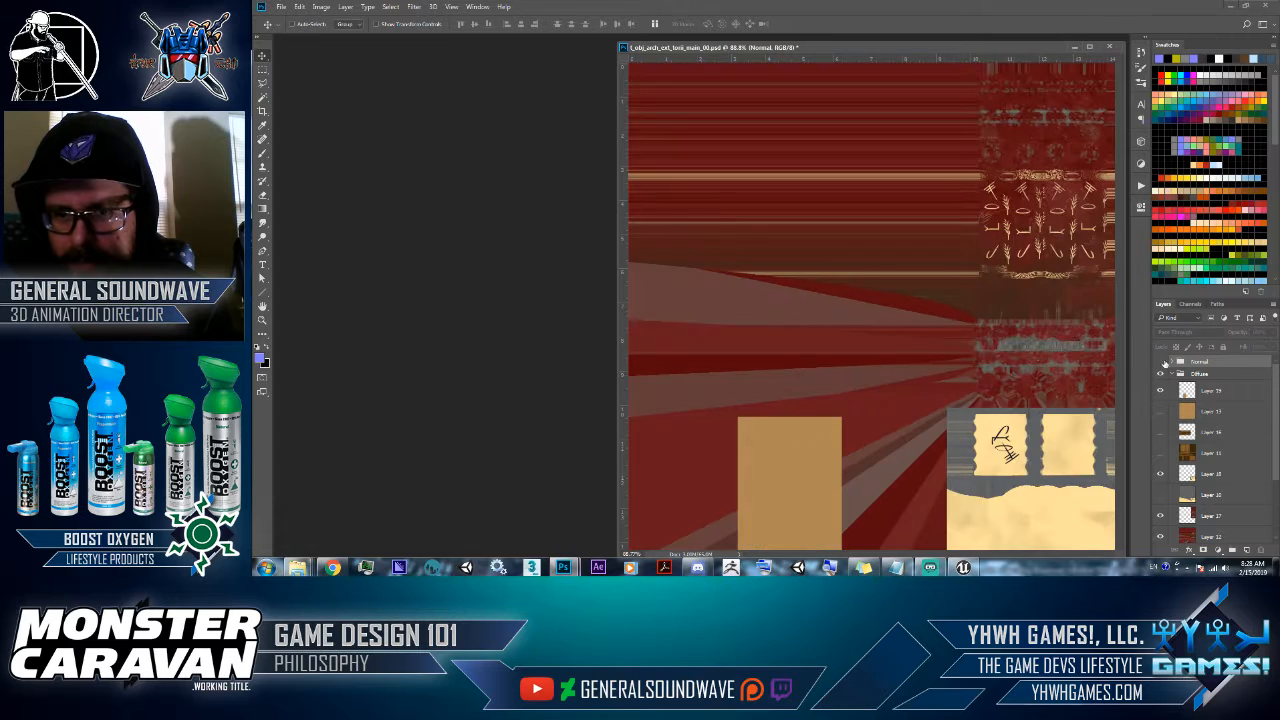
{"action": "scroll", "coordinate": [1183, 425], "scroll_direction": "down", "scroll_amount": 2}
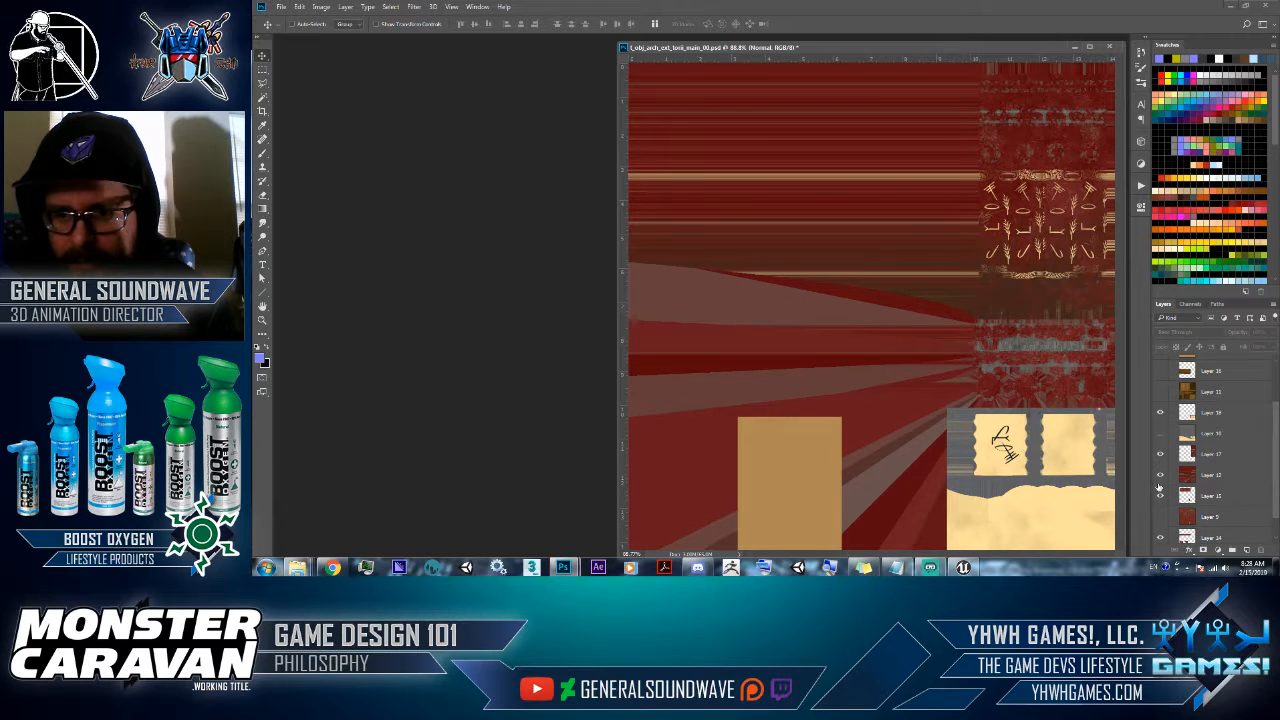
{"action": "left_click", "coordinate": [1160, 480]}
{"action": "scroll", "coordinate": [1250, 480], "scroll_direction": "down", "scroll_amount": 1}
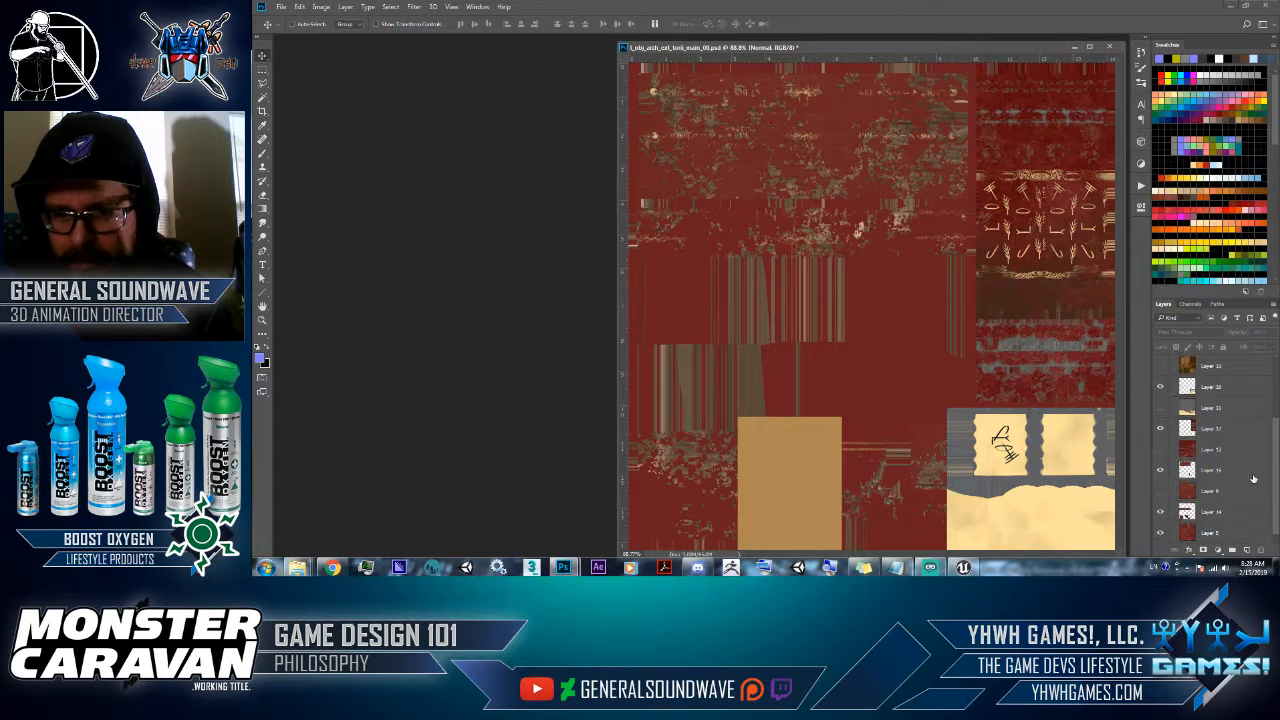
{"action": "left_click", "coordinate": [1161, 536]}
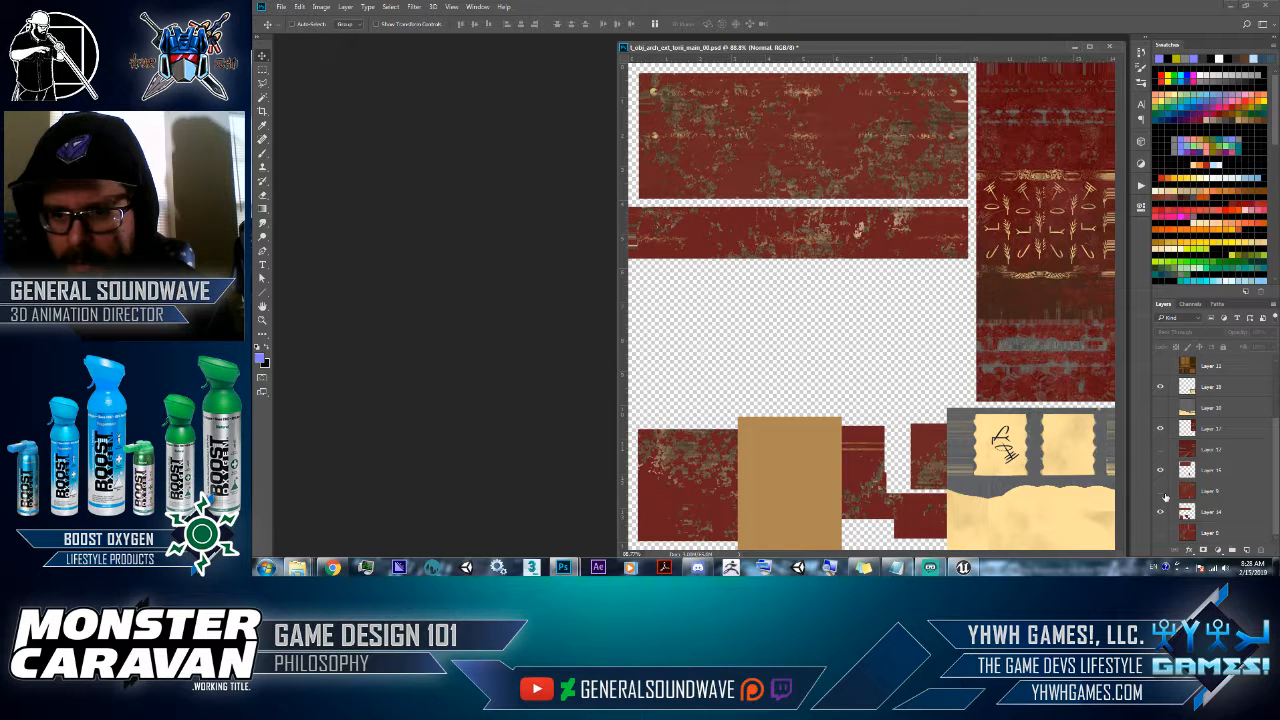
{"action": "scroll", "coordinate": [1196, 512], "scroll_direction": "up", "scroll_amount": 2}
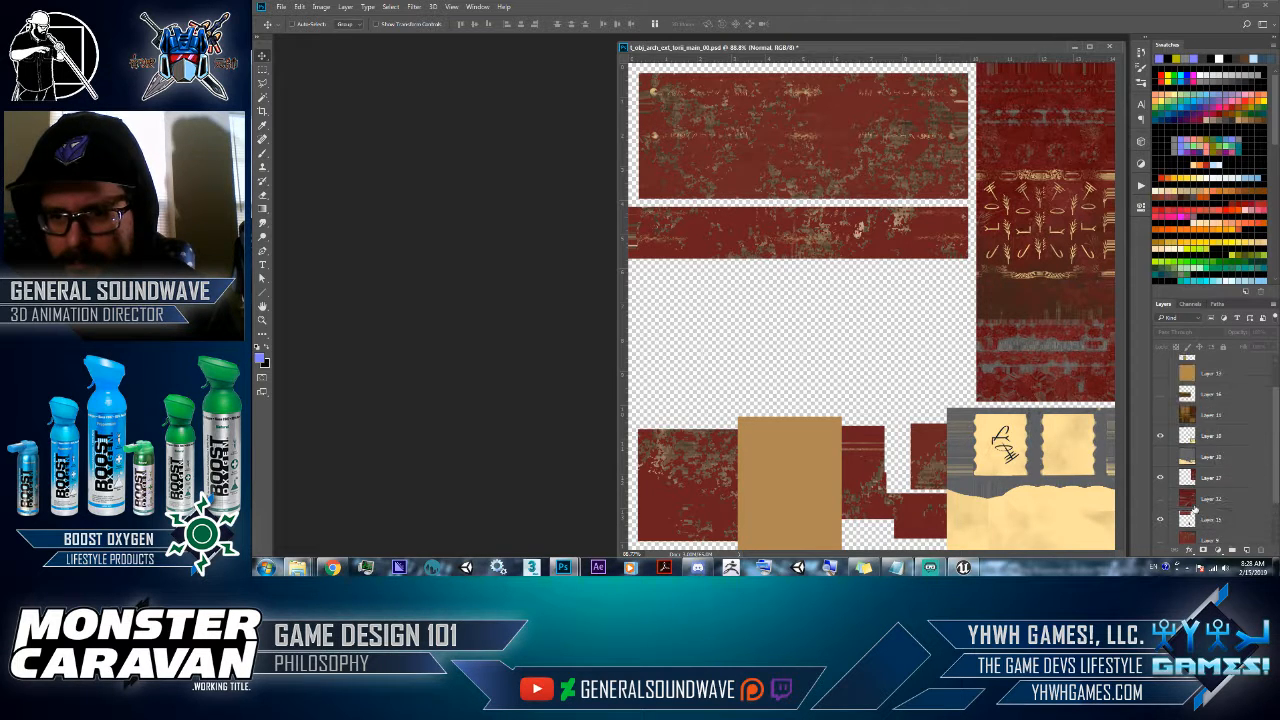
{"action": "left_click", "coordinate": [1160, 396]}
{"action": "scroll", "coordinate": [1211, 431], "scroll_direction": "up", "scroll_amount": 2}
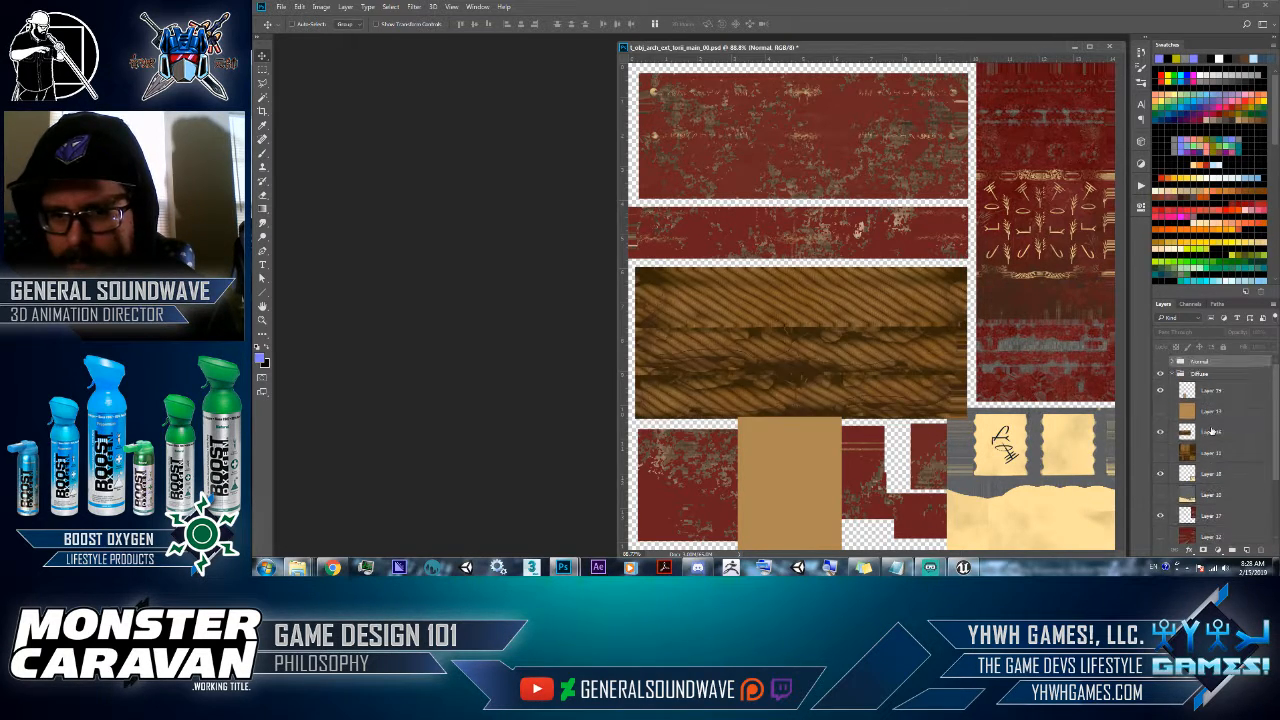
- Select all the trimmed Diffuse layers together and move them above the full-size base color layers
{"action": "left_click", "coordinate": [1218, 396]}
{"action": "left_click", "coordinate": [1218, 433], "text": "ctrl"}
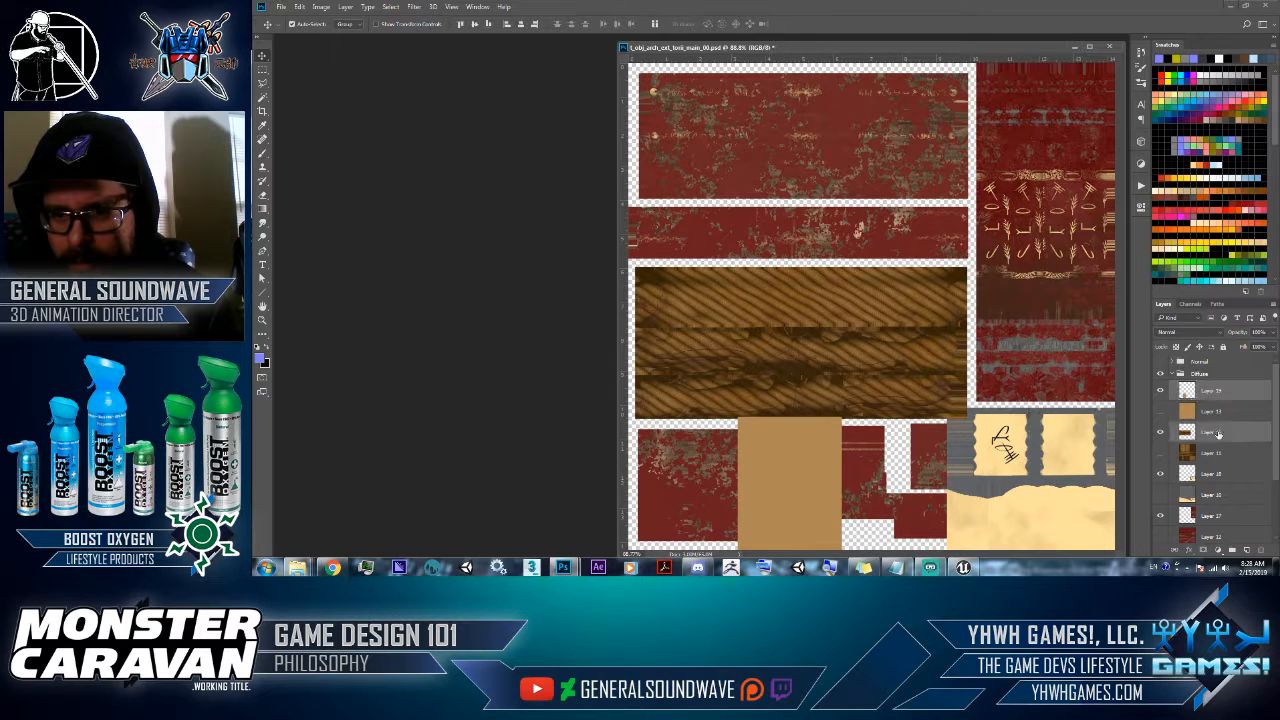
{"action": "scroll", "coordinate": [1214, 494], "scroll_direction": "down", "scroll_amount": 3}
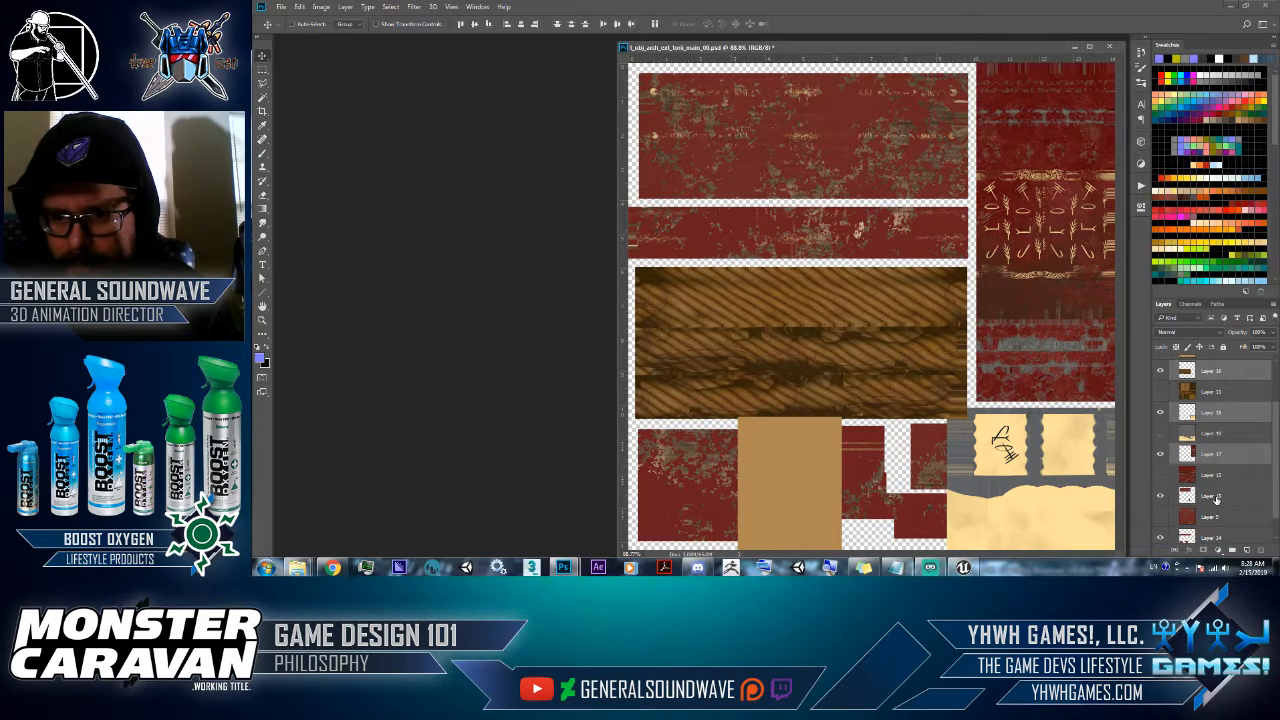
{"action": "scroll", "coordinate": [1216, 480], "scroll_direction": "up", "scroll_amount": 3}
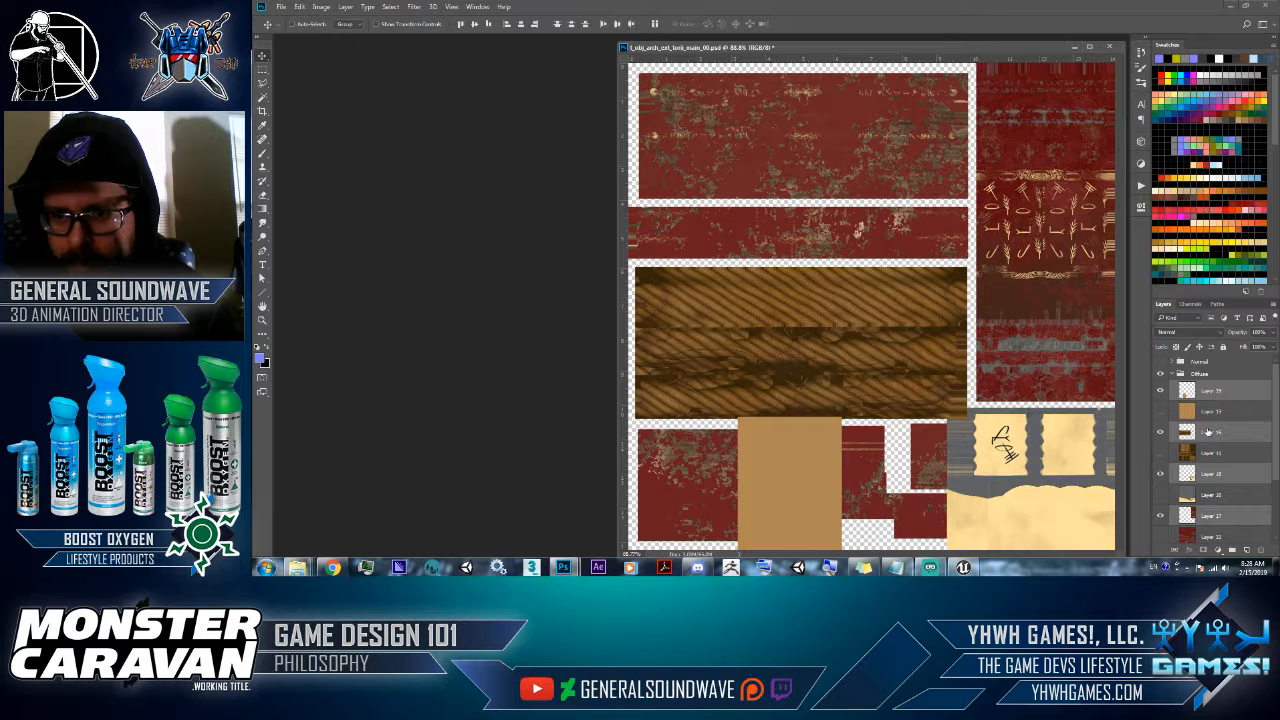
{"action": "left_click_drag", "start_coordinate": [1208, 432], "coordinate": [1207, 401]}
{"action": "scroll", "coordinate": [1200, 458], "scroll_direction": "down", "scroll_amount": 2}
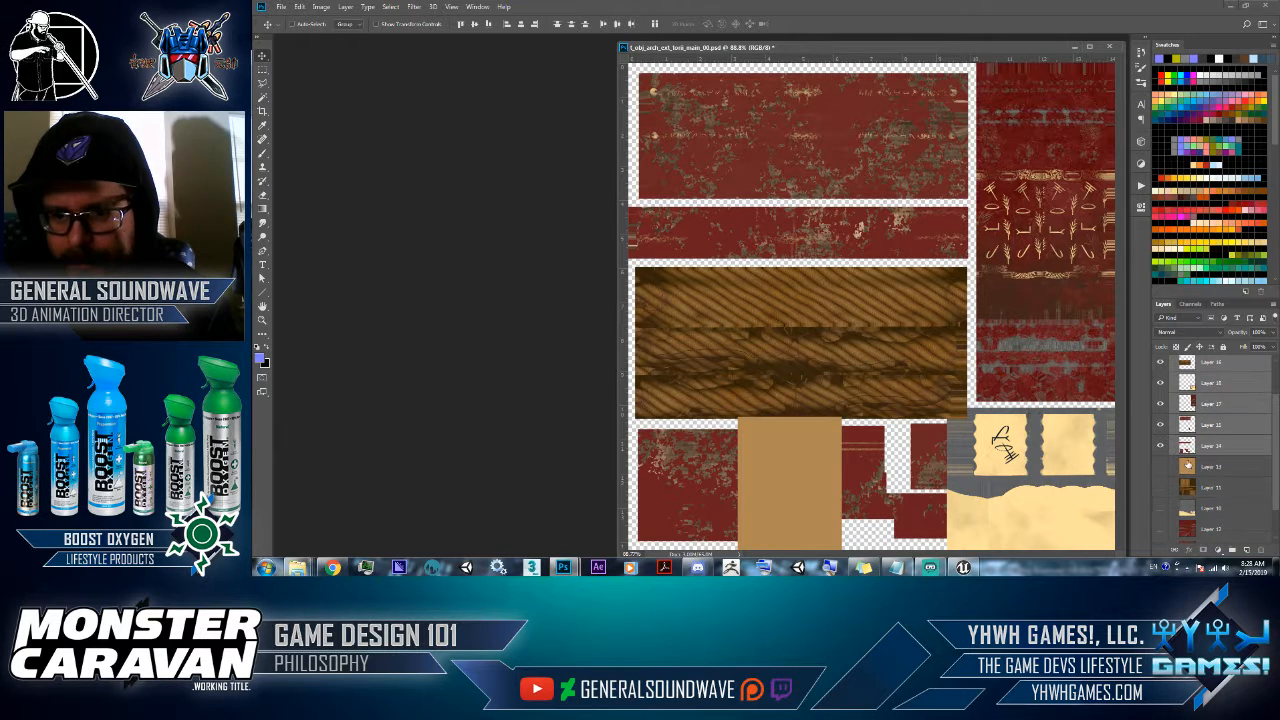
- Show Layer 13 beneath the trimmed pieces and fill it with a grey swatch color
{"action": "left_click", "coordinate": [1194, 468]}
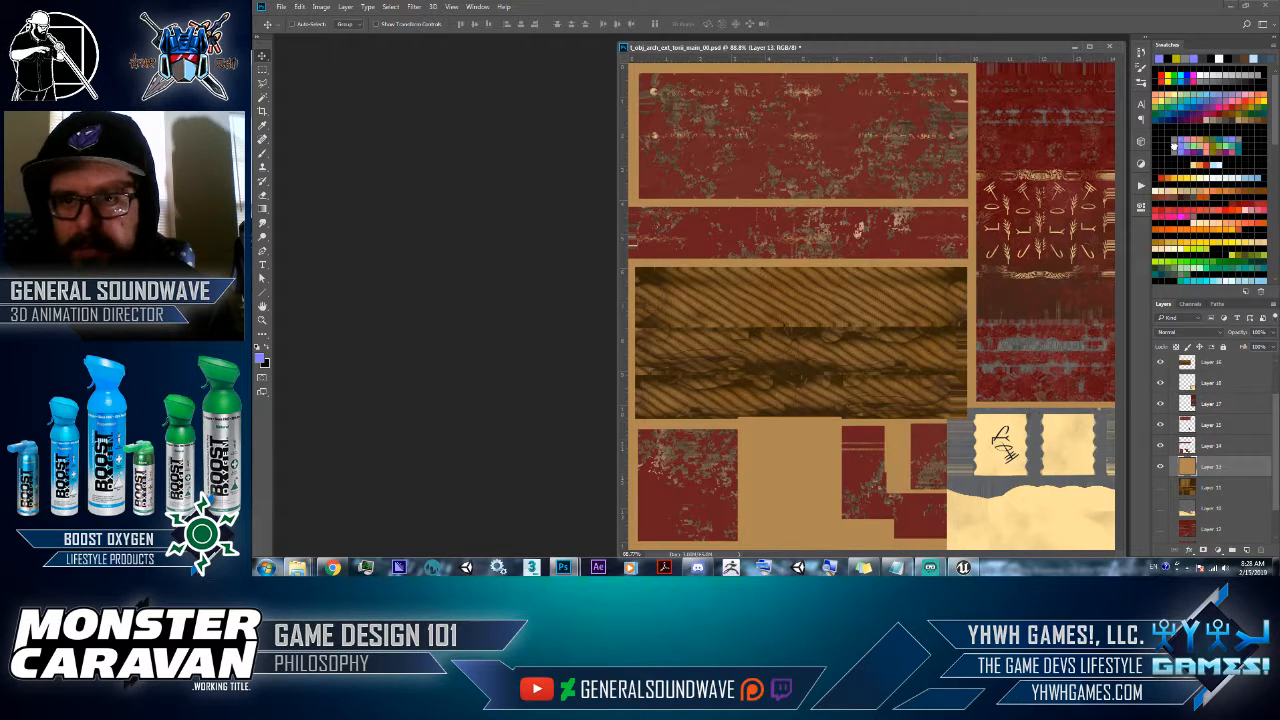
{"action": "left_click", "coordinate": [1174, 146]}
{"action": "left_click", "coordinate": [299, 6]}
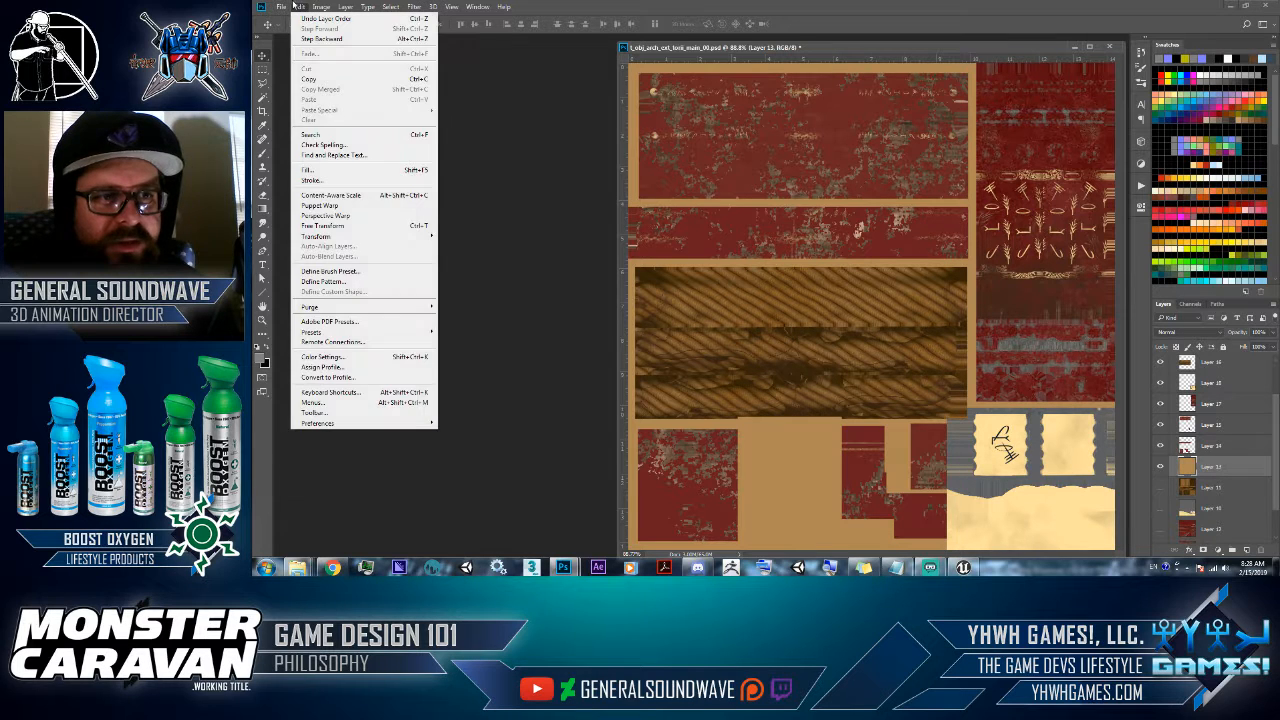
{"action": "left_click", "coordinate": [330, 170]}
{"action": "key", "text": "Return"}
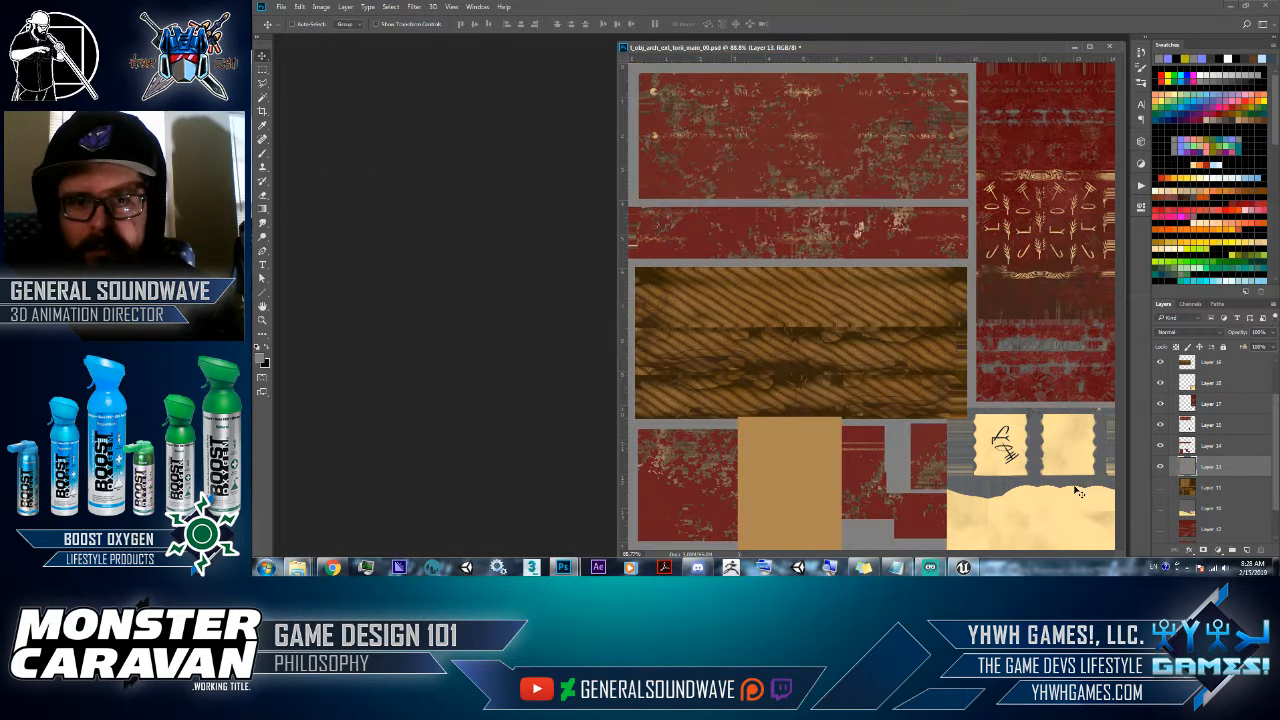
- Delete the unused full-size base color layers below Layer 13, from Layer 11 down to the lowest one
{"action": "scroll", "coordinate": [1210, 465], "scroll_direction": "down", "scroll_amount": 2}
{"action": "left_click", "coordinate": [1206, 451]}
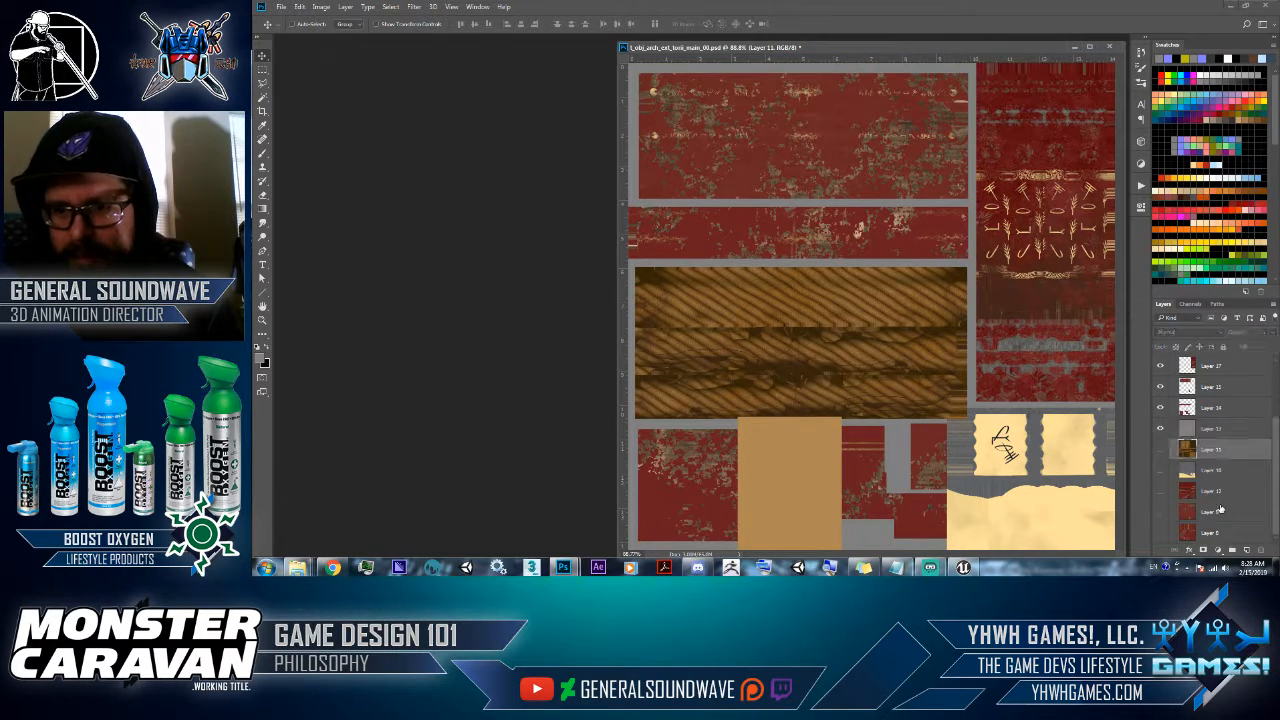
{"action": "left_click", "coordinate": [1219, 534], "text": "shift"}
{"action": "left_click", "coordinate": [1261, 550]}
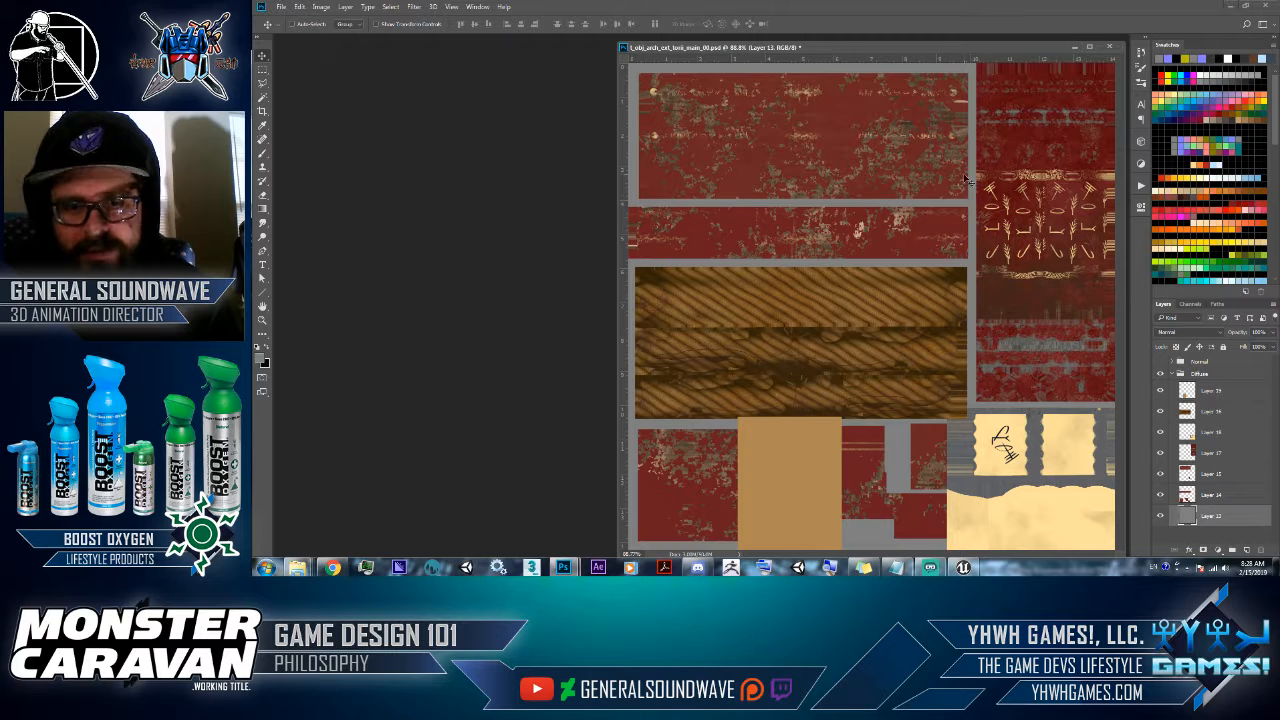
- Fill Layer 13 with a dark red sampled from the painted wood, and move the trimmed signs layer directly above it
{"action": "key", "text": "i"}
{"action": "left_click", "coordinate": [927, 218]}
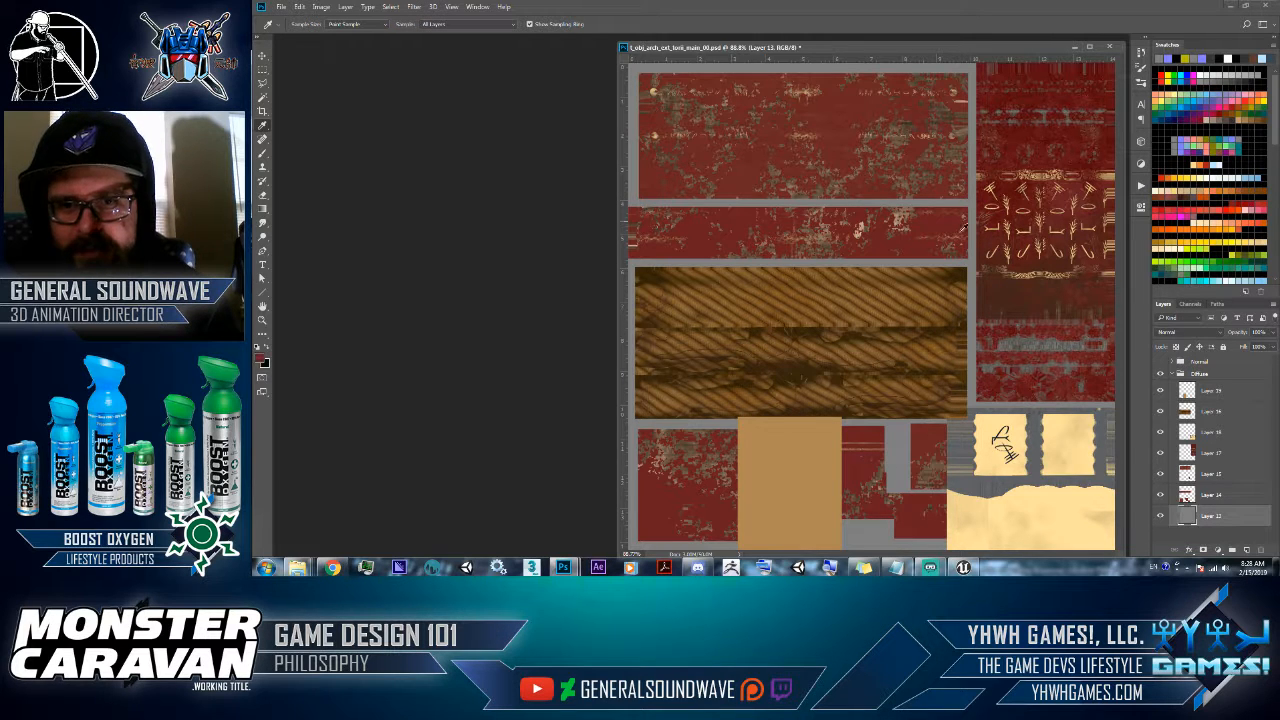
{"action": "left_click", "coordinate": [301, 7]}
{"action": "left_click", "coordinate": [314, 169]}
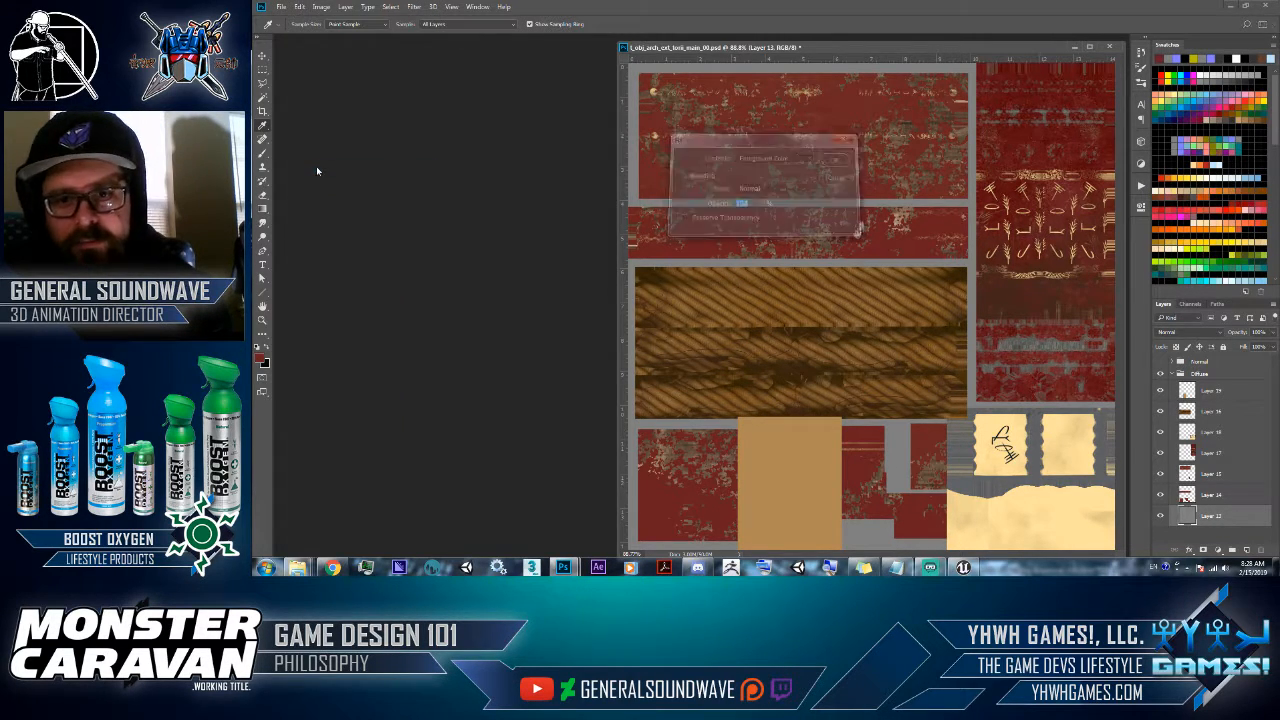
{"action": "key", "text": "Return"}
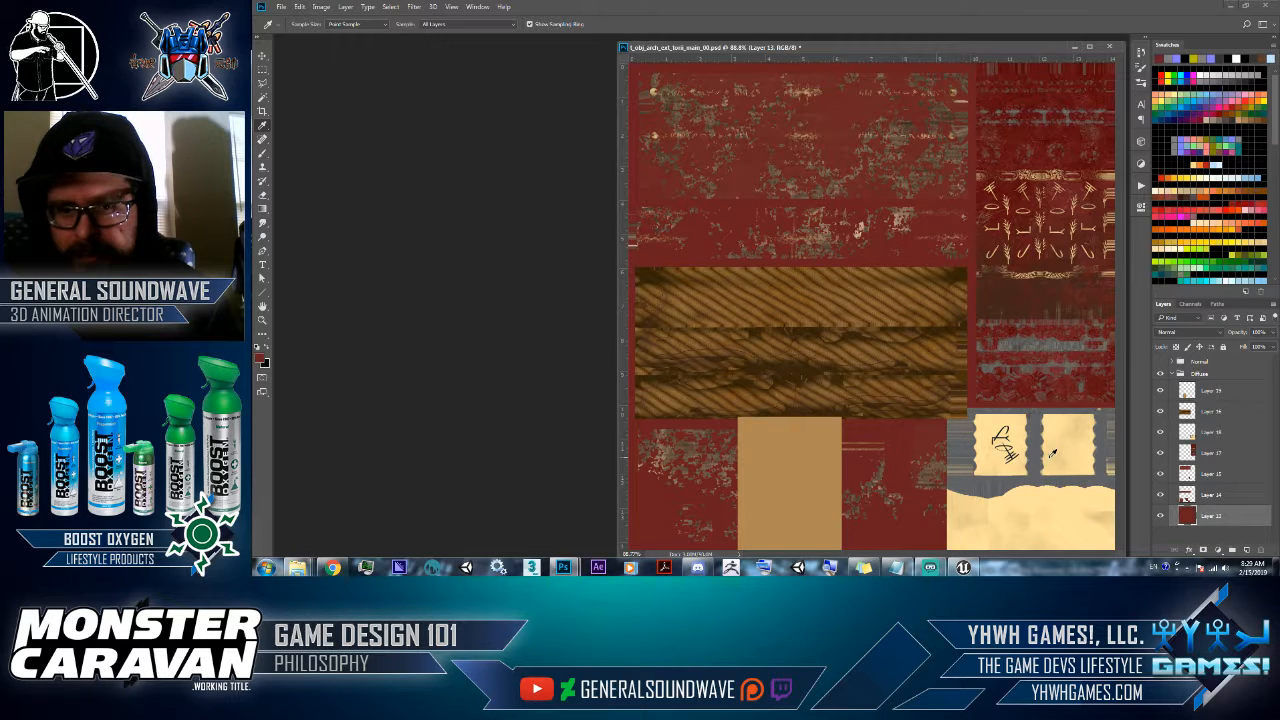
{"action": "left_click_drag", "start_coordinate": [1208, 432], "coordinate": [1208, 504]}
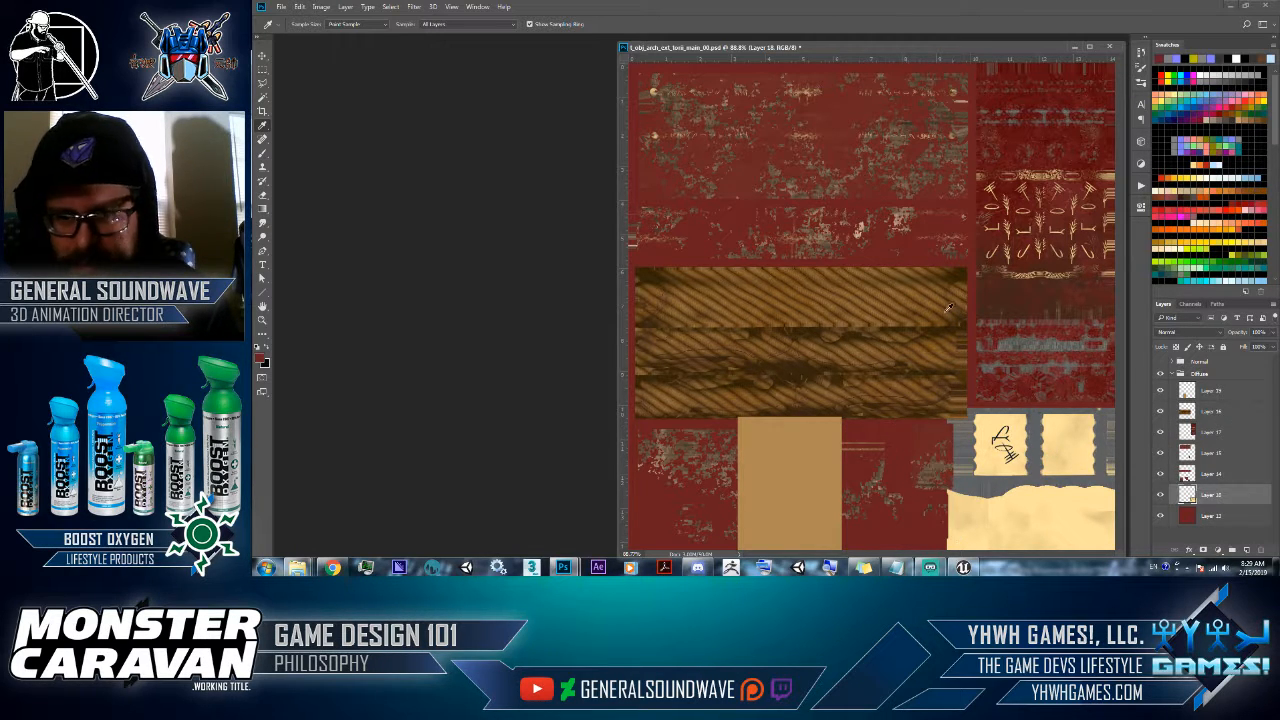
{"action": "left_click", "coordinate": [263, 55]}
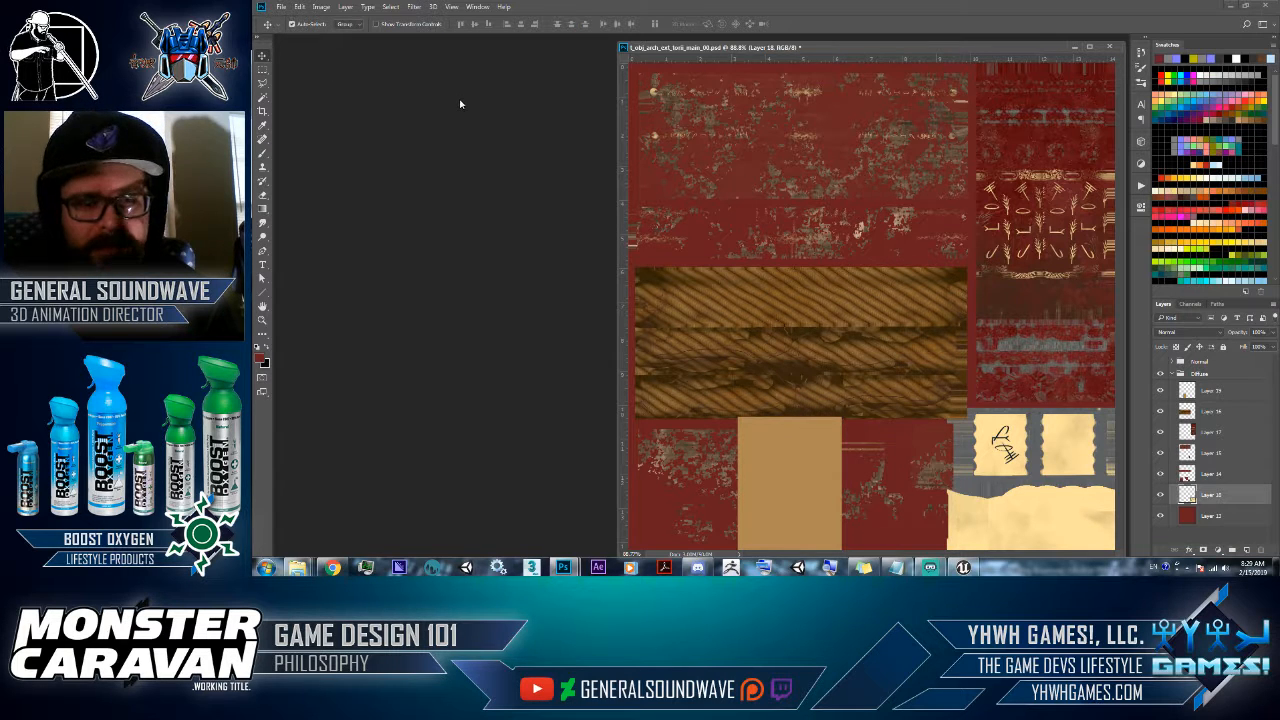
- Start saving the document as a Targa copy and list the folder's files in detail with full names readable
{"action": "left_click", "coordinate": [281, 6]}
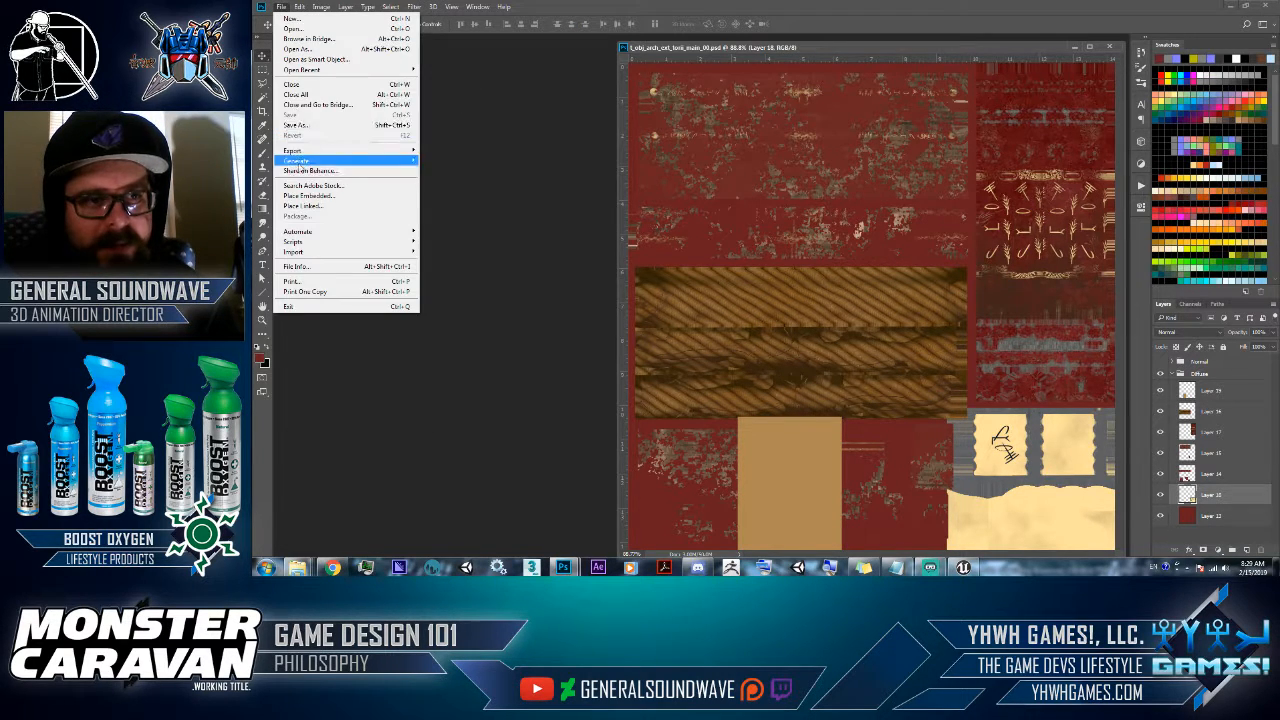
{"action": "left_click", "coordinate": [304, 126]}
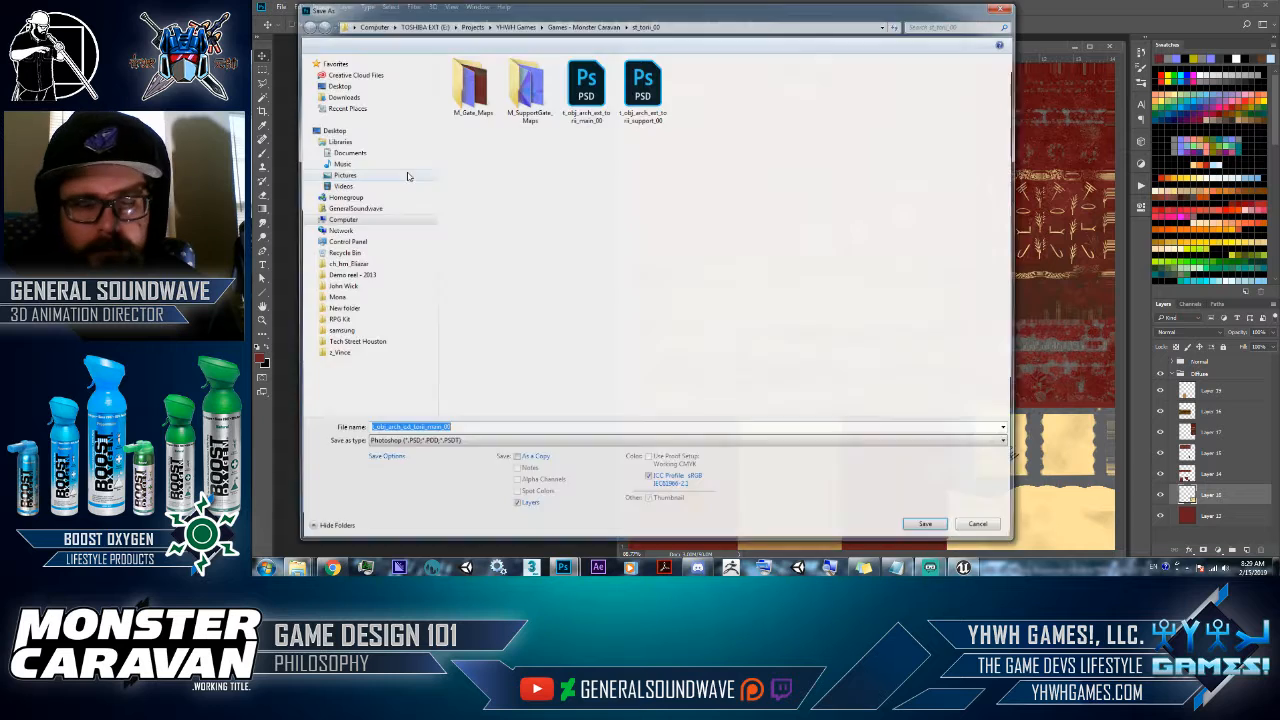
{"action": "left_click", "coordinate": [412, 440]}
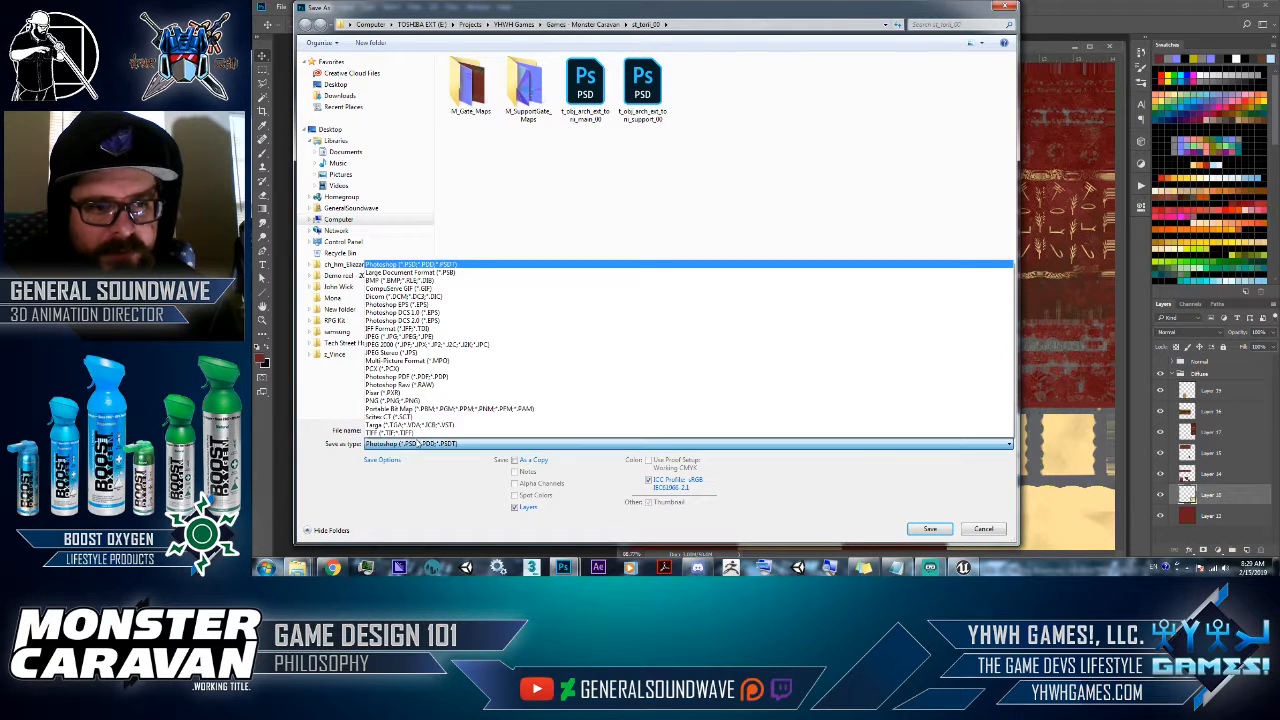
{"action": "left_click", "coordinate": [409, 425]}
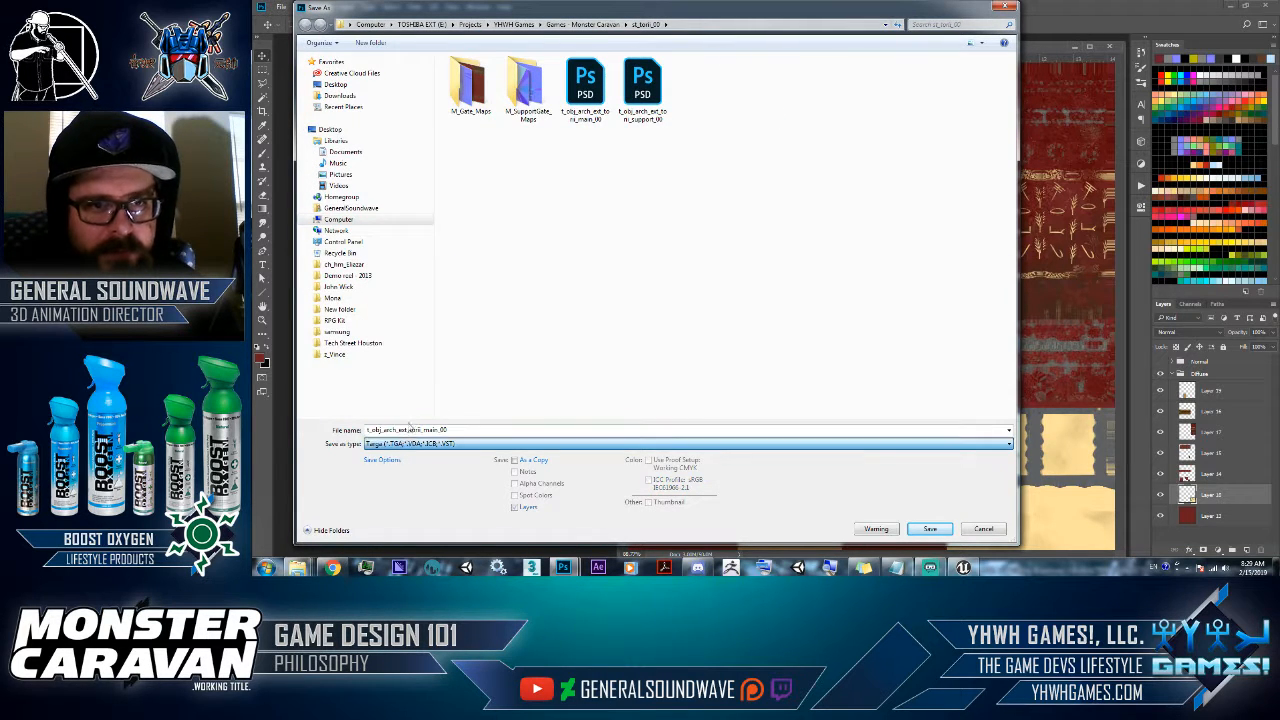
{"action": "left_click", "coordinate": [981, 44]}
{"action": "left_click", "coordinate": [1008, 118]}
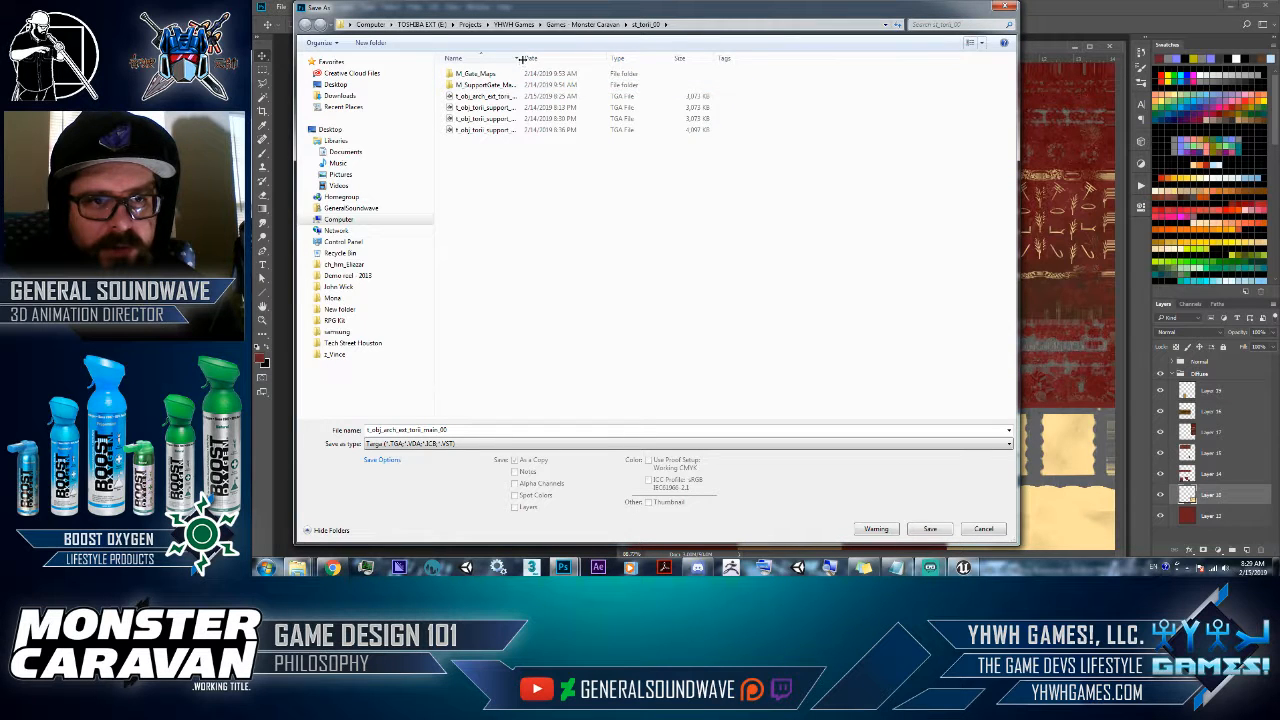
{"action": "left_click_drag", "start_coordinate": [520, 58], "coordinate": [549, 58]}
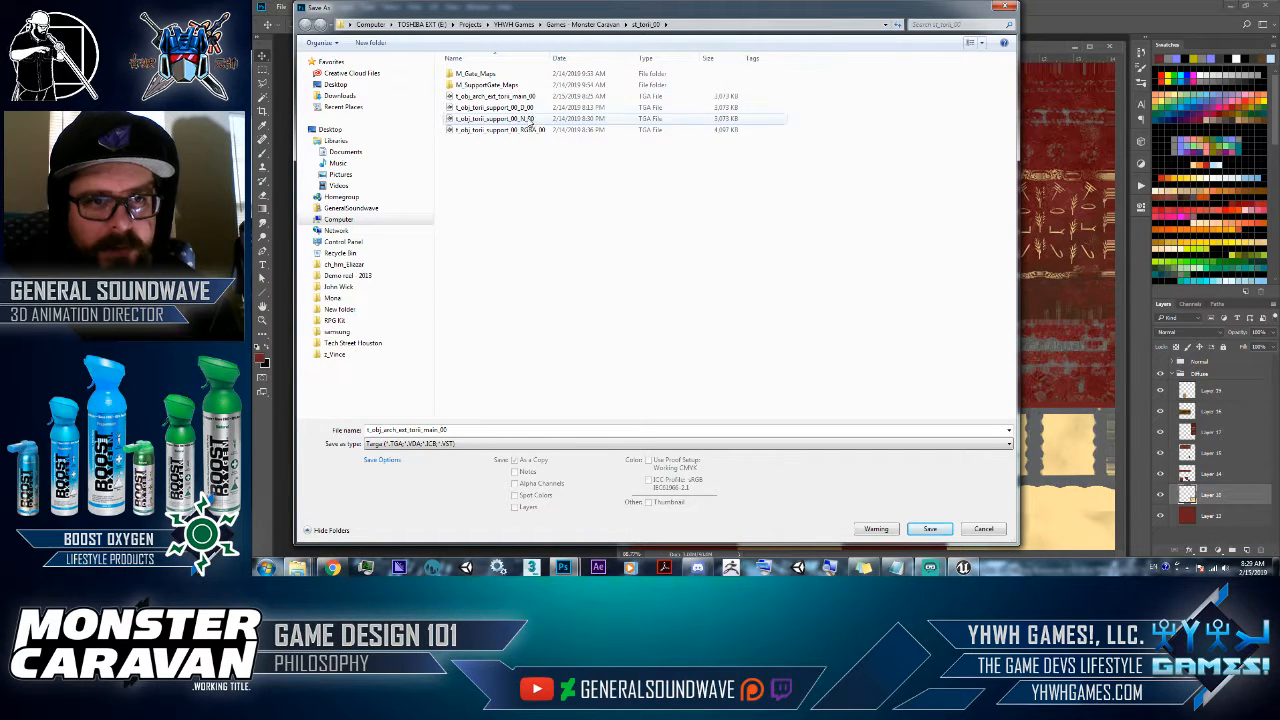
- Rename the existing main gate Targa file to t_obj_arch_ext_torii_main_00_N_00
{"action": "left_click", "coordinate": [524, 98]}
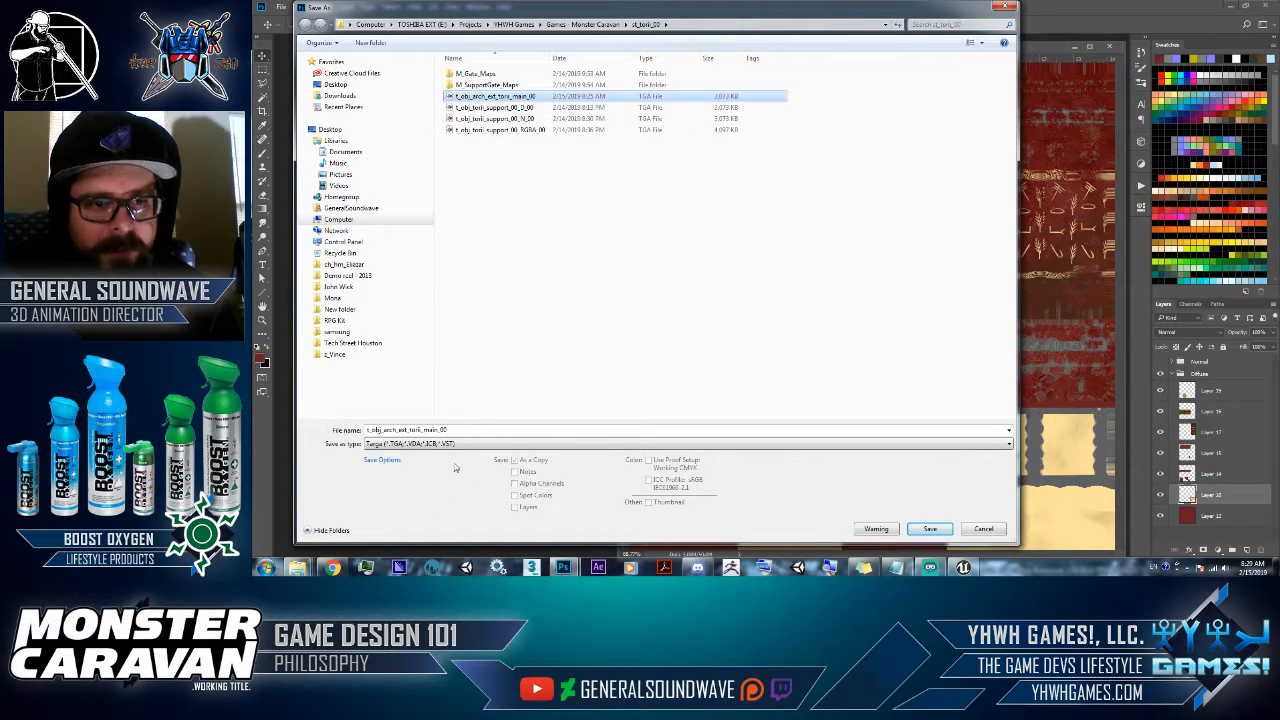
{"action": "left_click", "coordinate": [527, 105]}
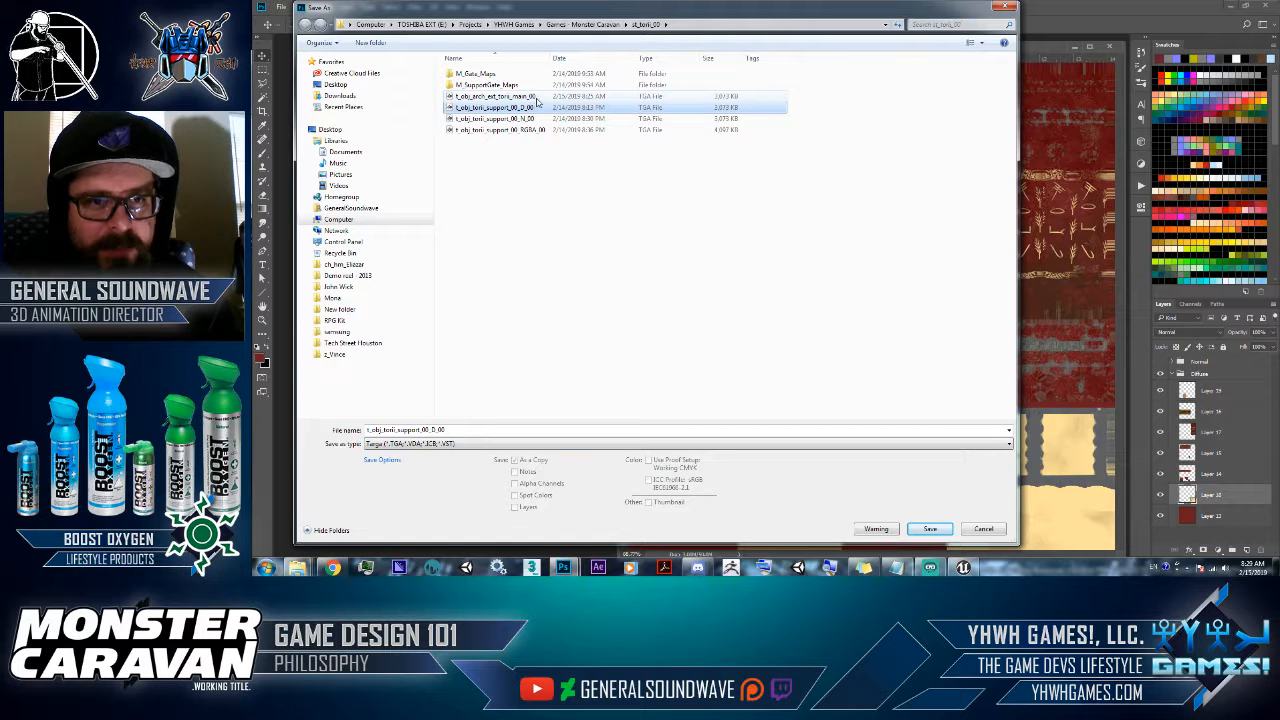
{"action": "left_click", "coordinate": [536, 99]}
{"action": "left_click", "coordinate": [543, 98]}
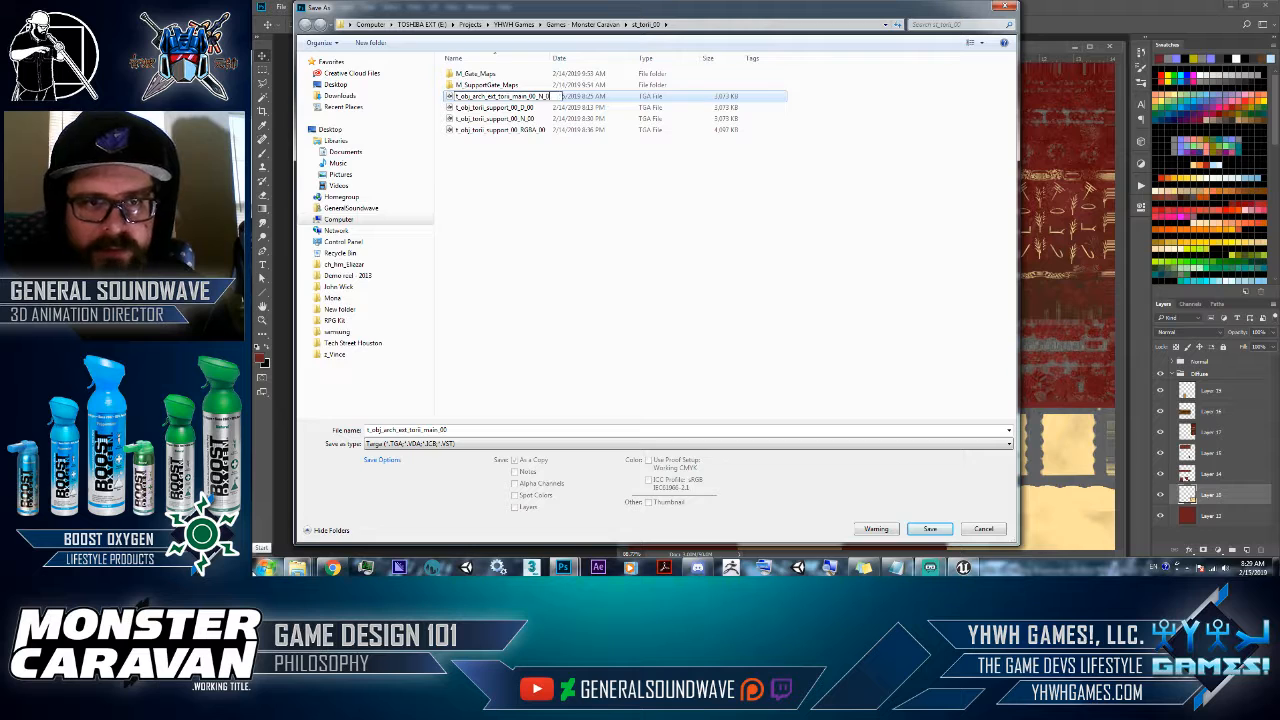
{"action": "key", "text": "Return"}
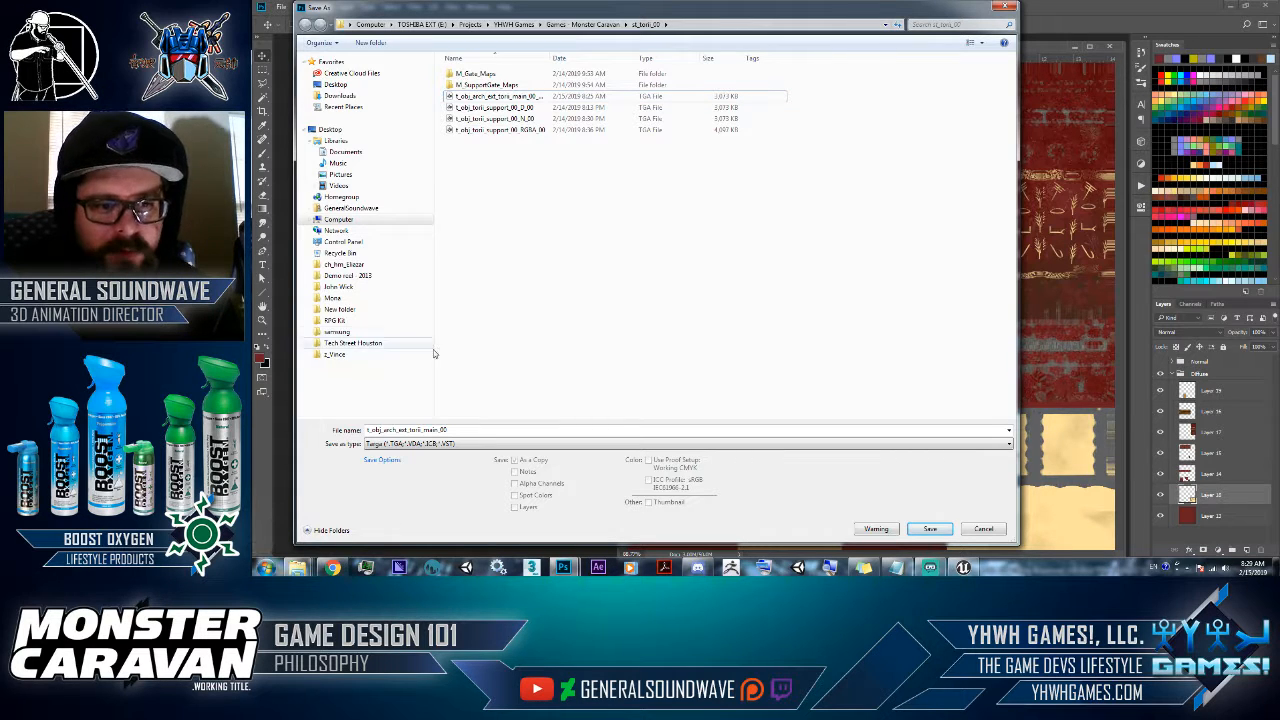
- Save the diffuse texture as Targa file t_obj_arch_ext_torii_main_00_D_00 at 24 bits/pixel
{"action": "left_click", "coordinate": [457, 431]}
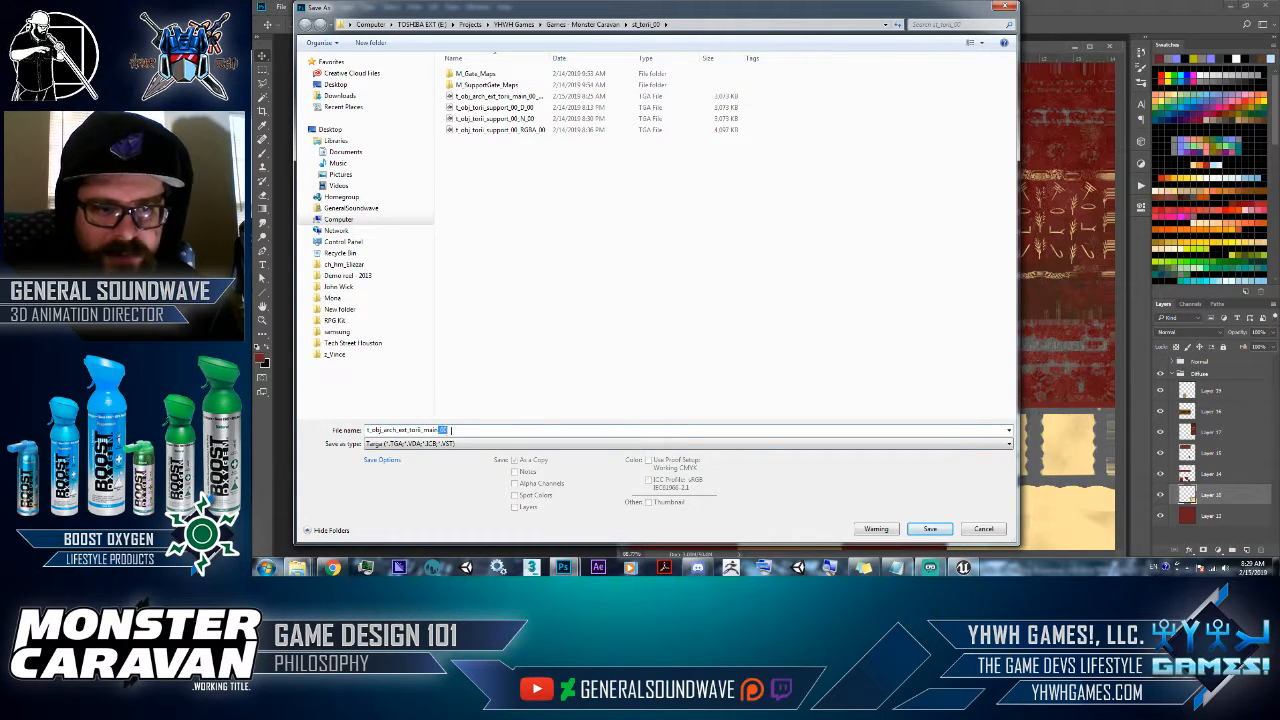
{"action": "type", "text": "_"}
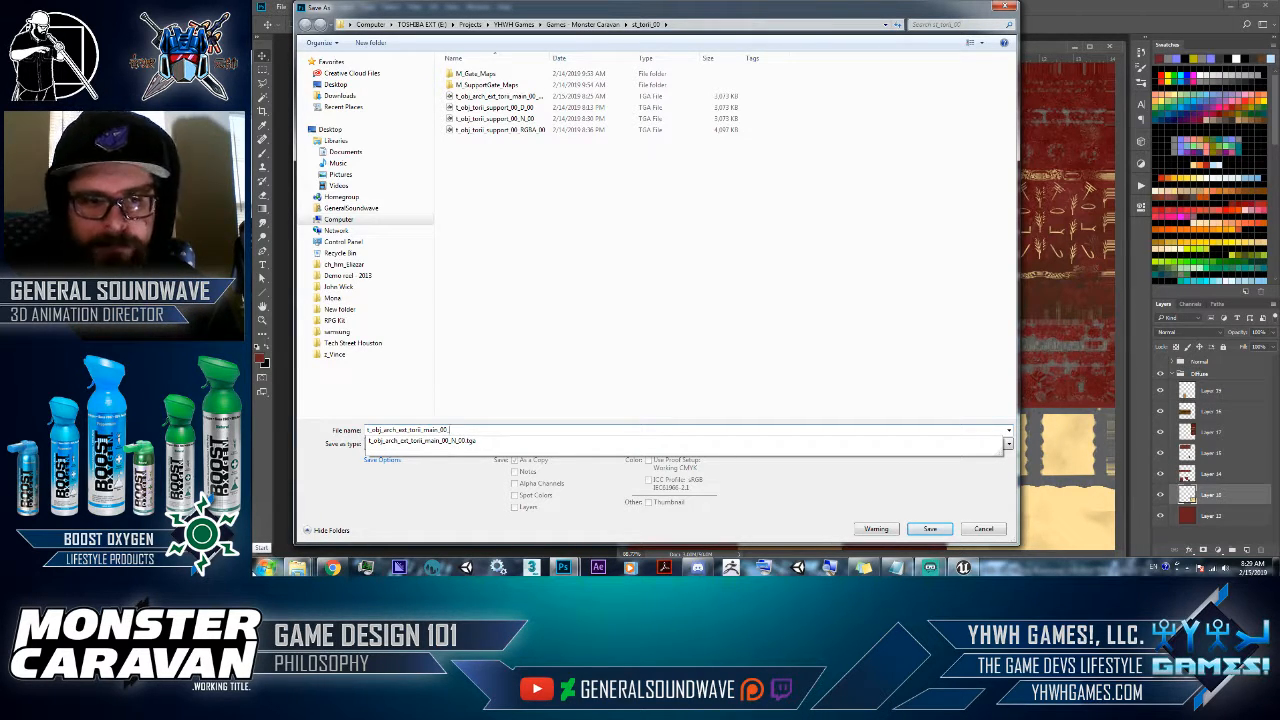
{"action": "type", "text": "D_00"}
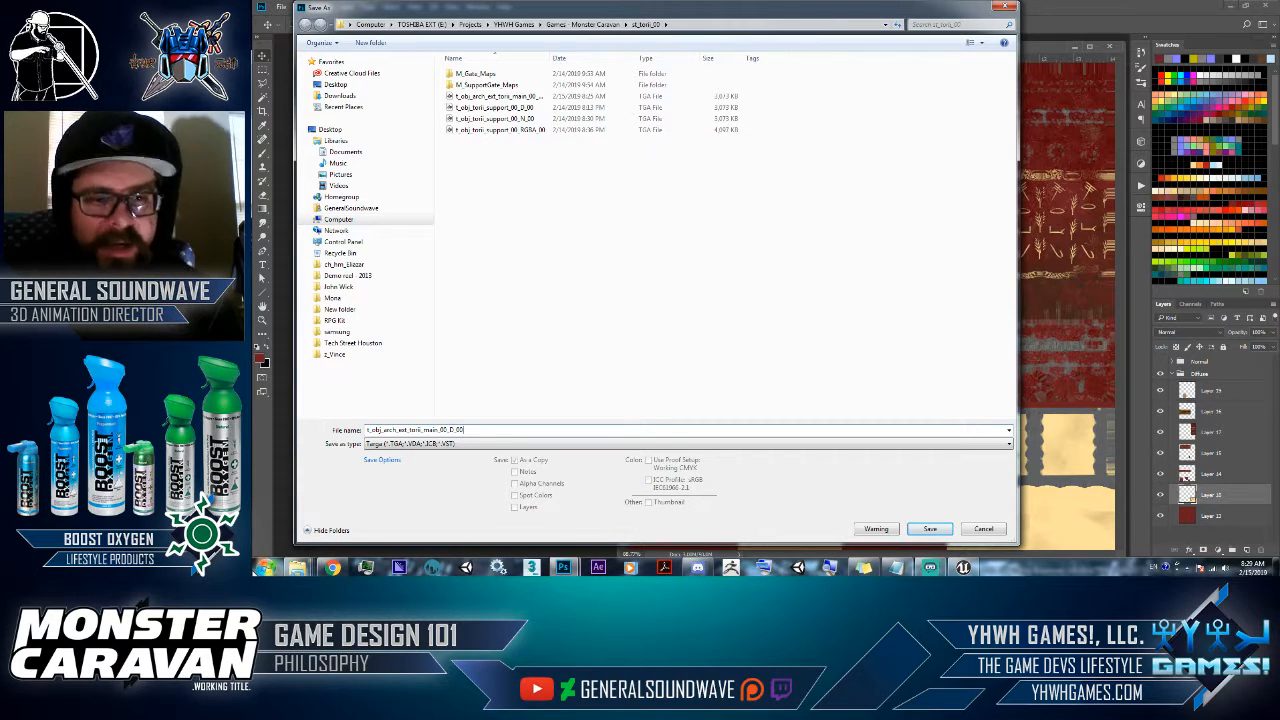
{"action": "key", "text": "Return"}
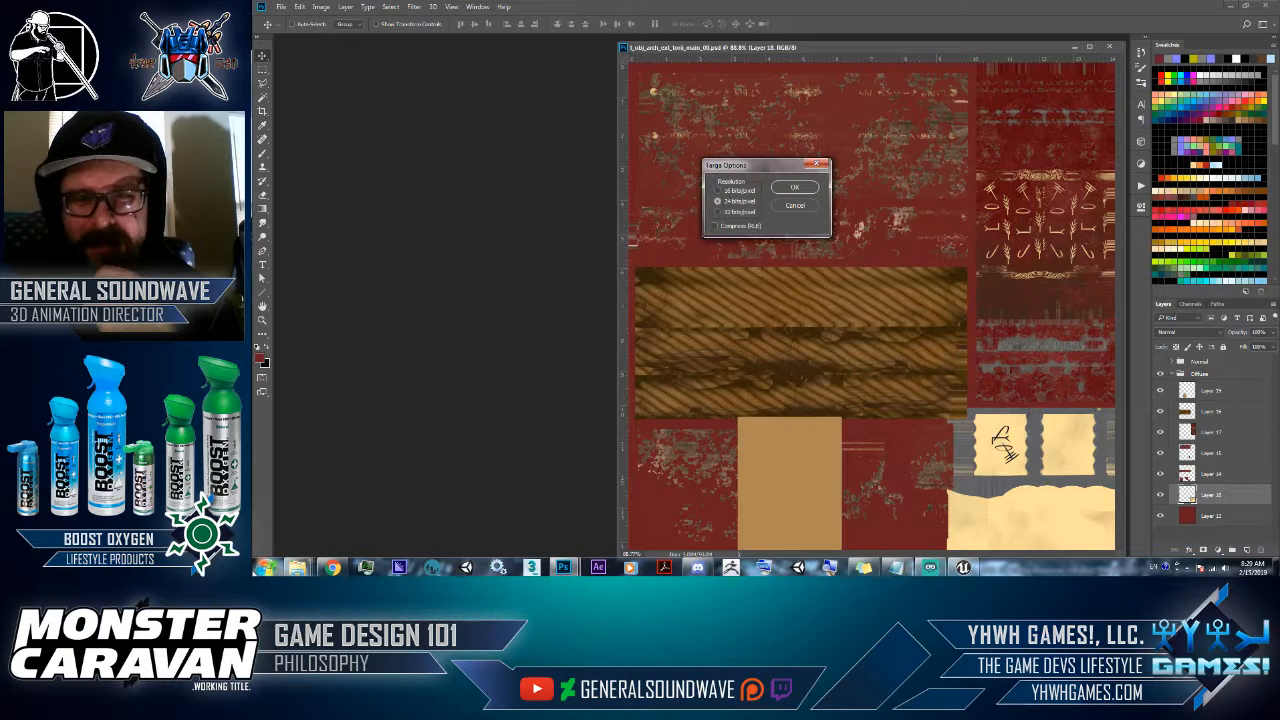
{"action": "key", "text": "Return"}
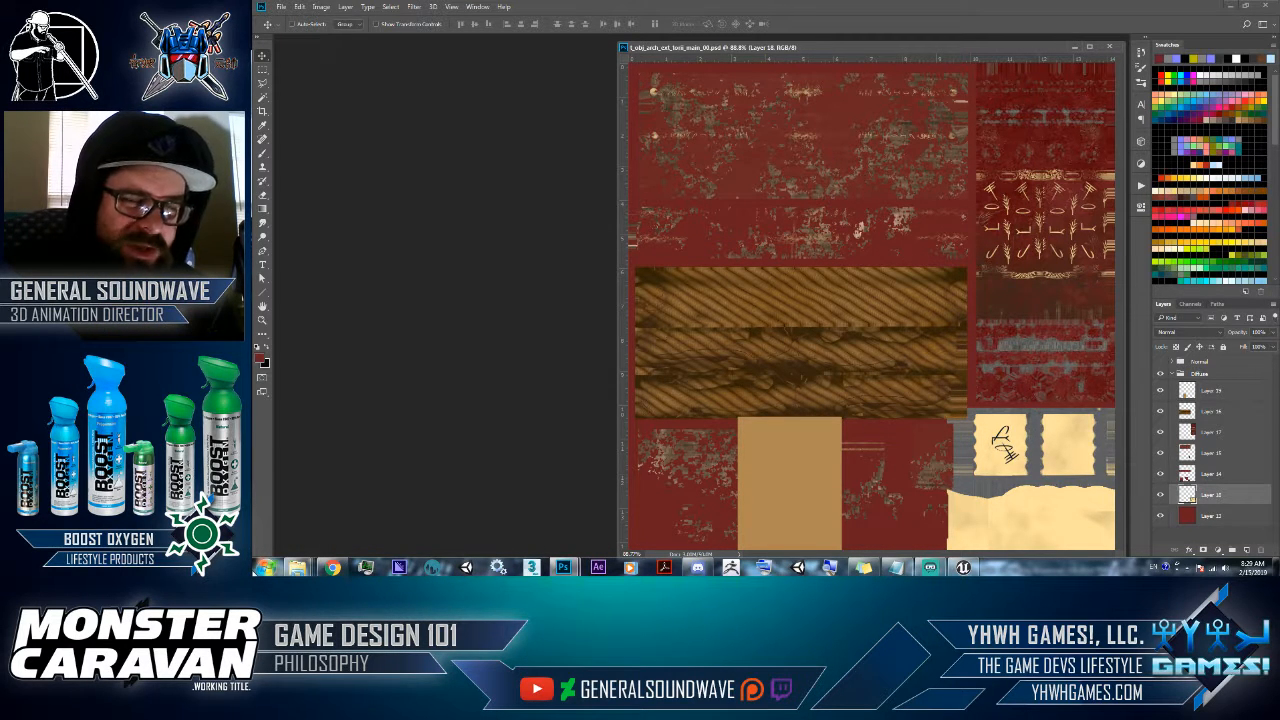
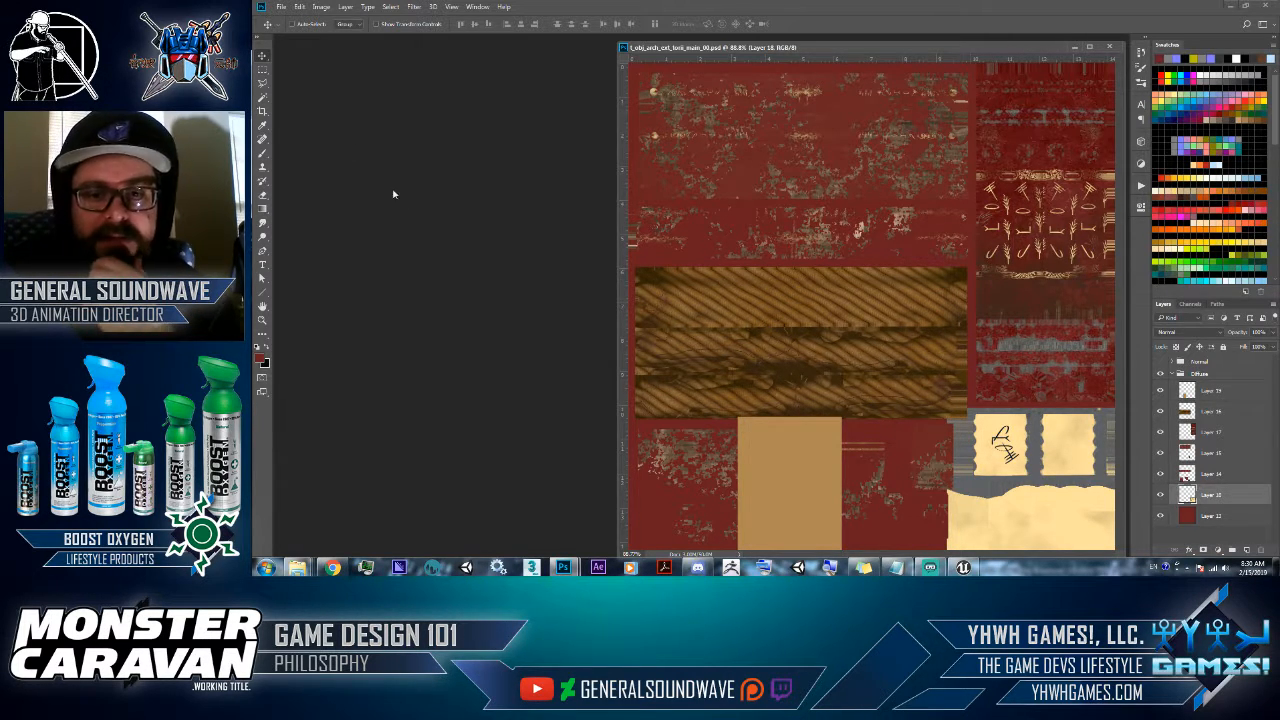
- Collapse the Diffuse layer group
{"action": "left_click", "coordinate": [1176, 372]}
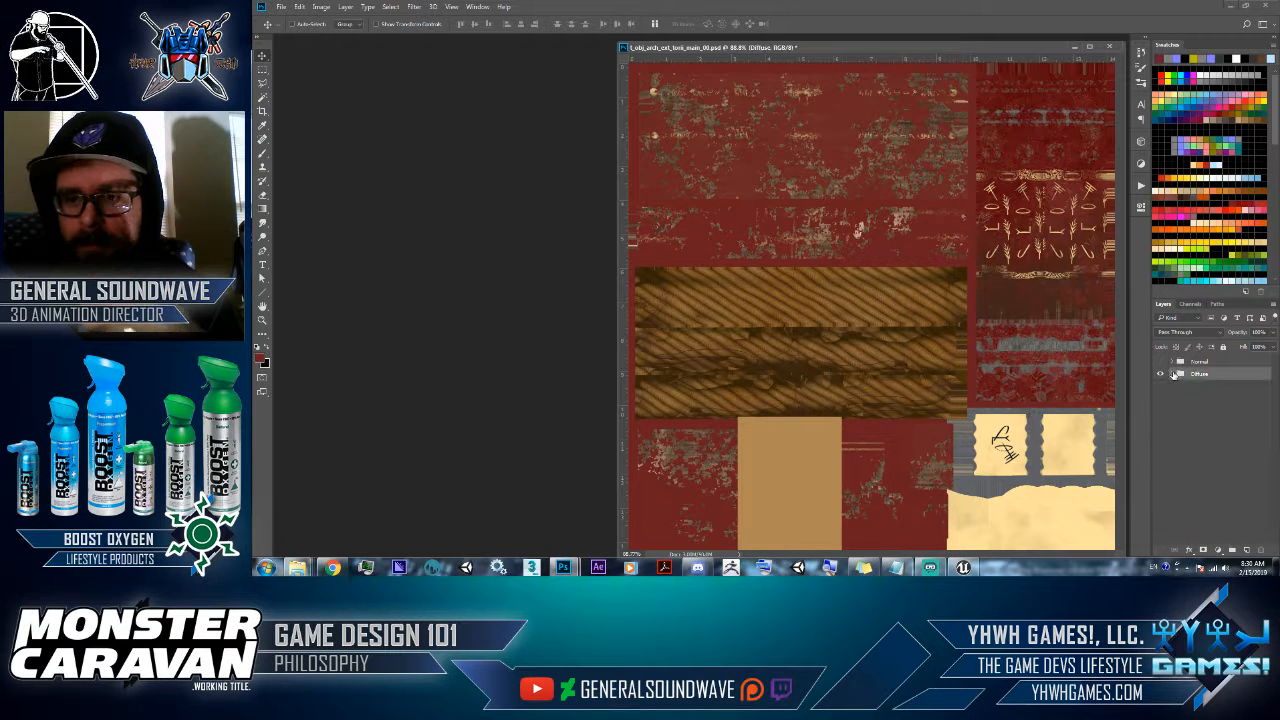
{"action": "double_click", "coordinate": [421, 361]}
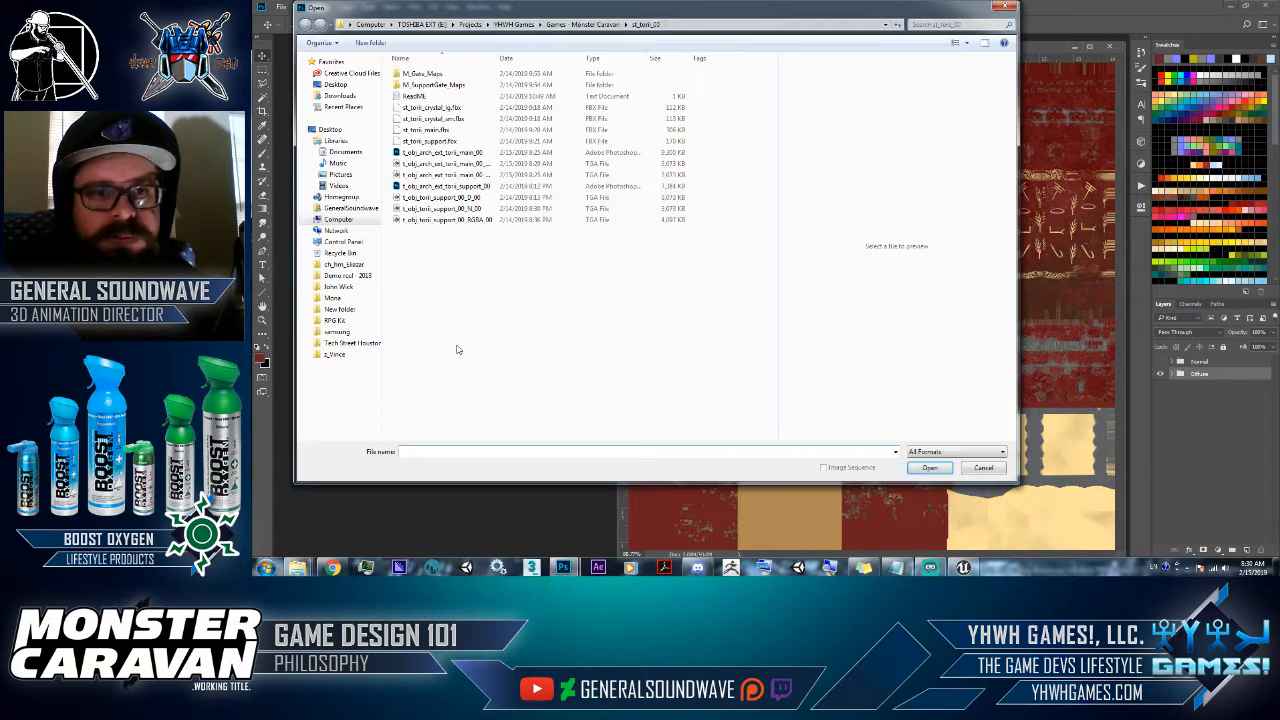
{"action": "key", "text": "Escape"}
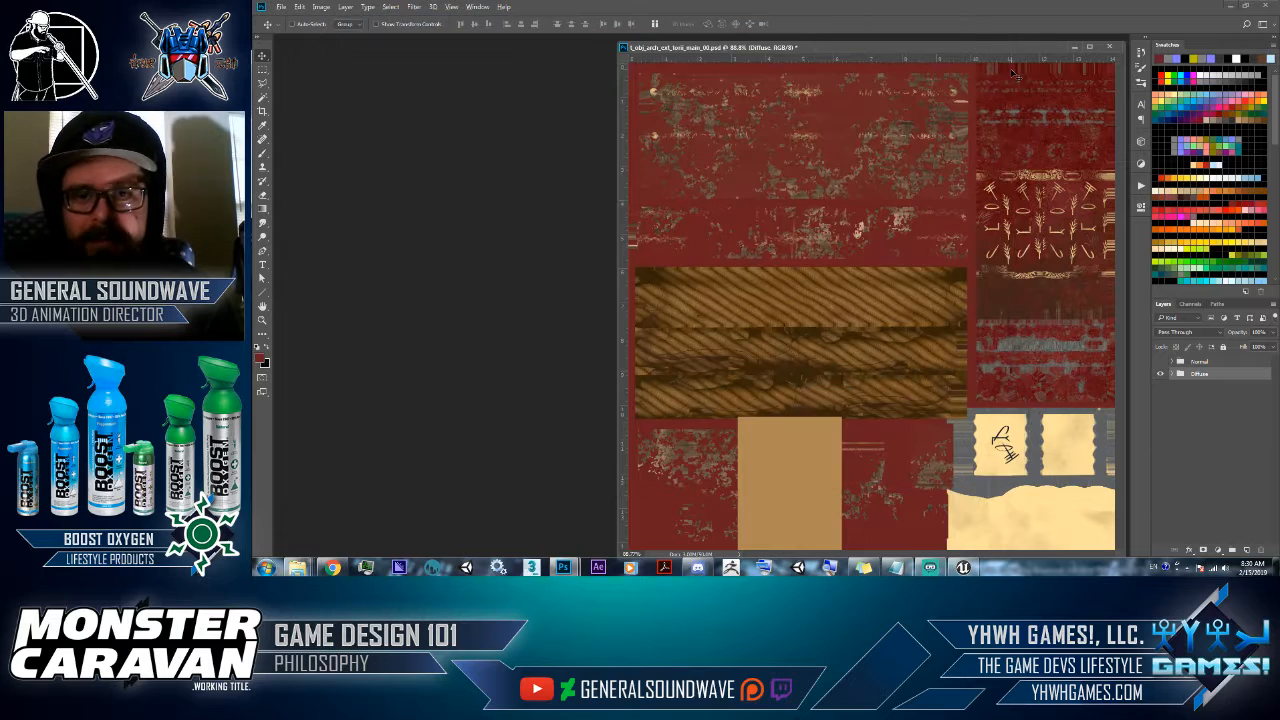
- Switch to the M_Gate_Maps folder, open its six RoughnessMetallic maps in Photoshop, and float them as separate windows
{"action": "key", "text": "alt+Tab"}
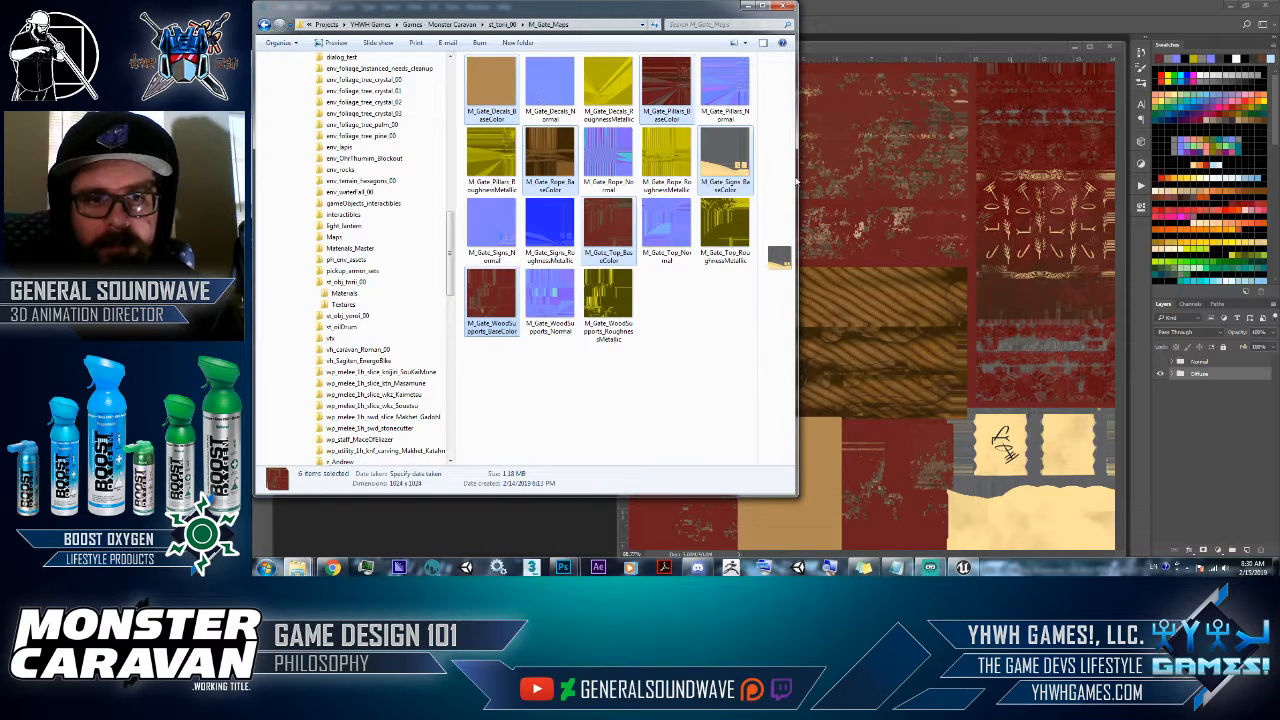
{"action": "left_click", "coordinate": [608, 88]}
{"action": "left_click", "coordinate": [491, 155], "text": "ctrl"}
{"action": "left_click", "coordinate": [666, 155], "text": "ctrl"}
{"action": "left_click", "coordinate": [720, 214], "text": "ctrl"}
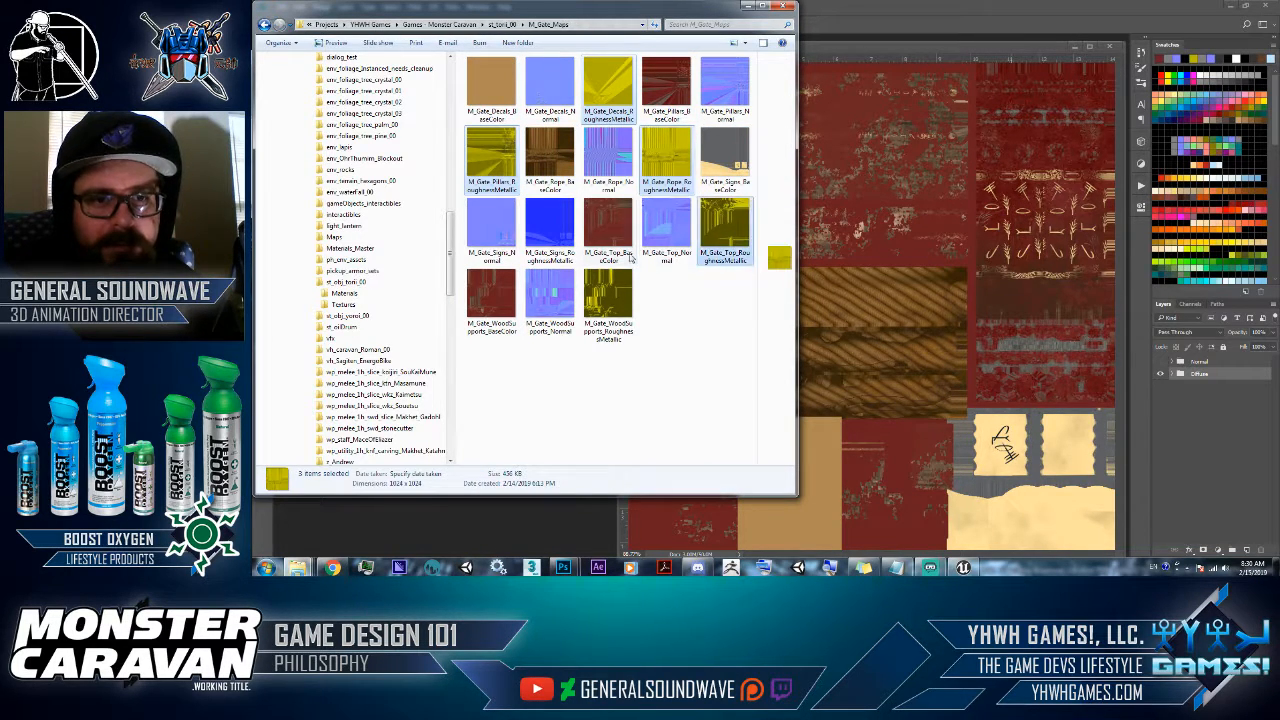
{"action": "left_click", "coordinate": [610, 289], "text": "ctrl"}
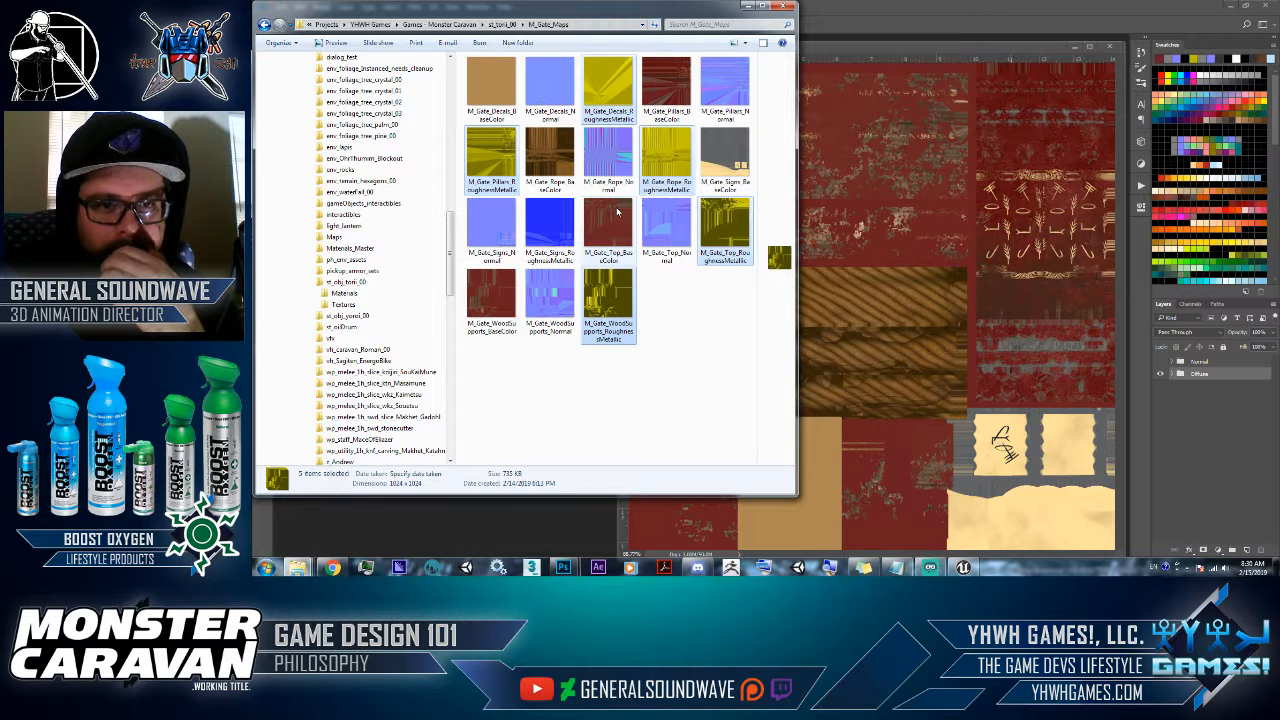
{"action": "left_click", "coordinate": [553, 235], "text": "ctrl"}
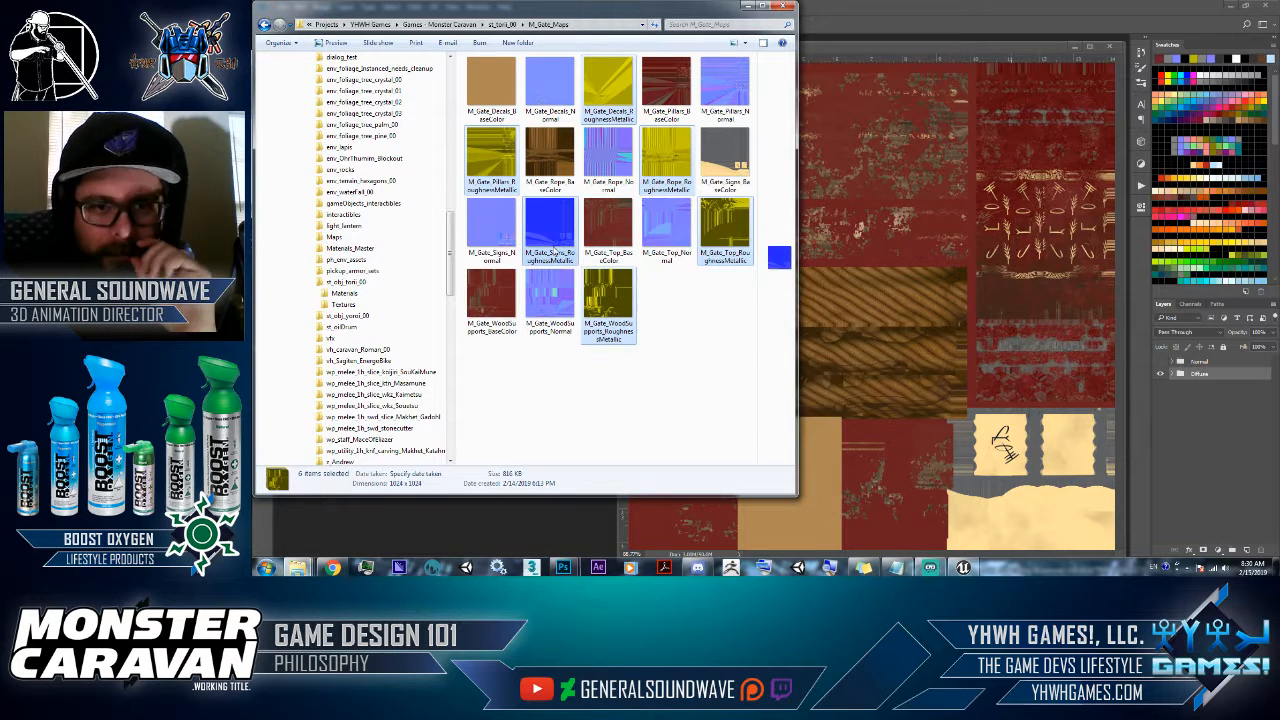
{"action": "left_click_drag", "start_coordinate": [555, 249], "coordinate": [513, 524]}
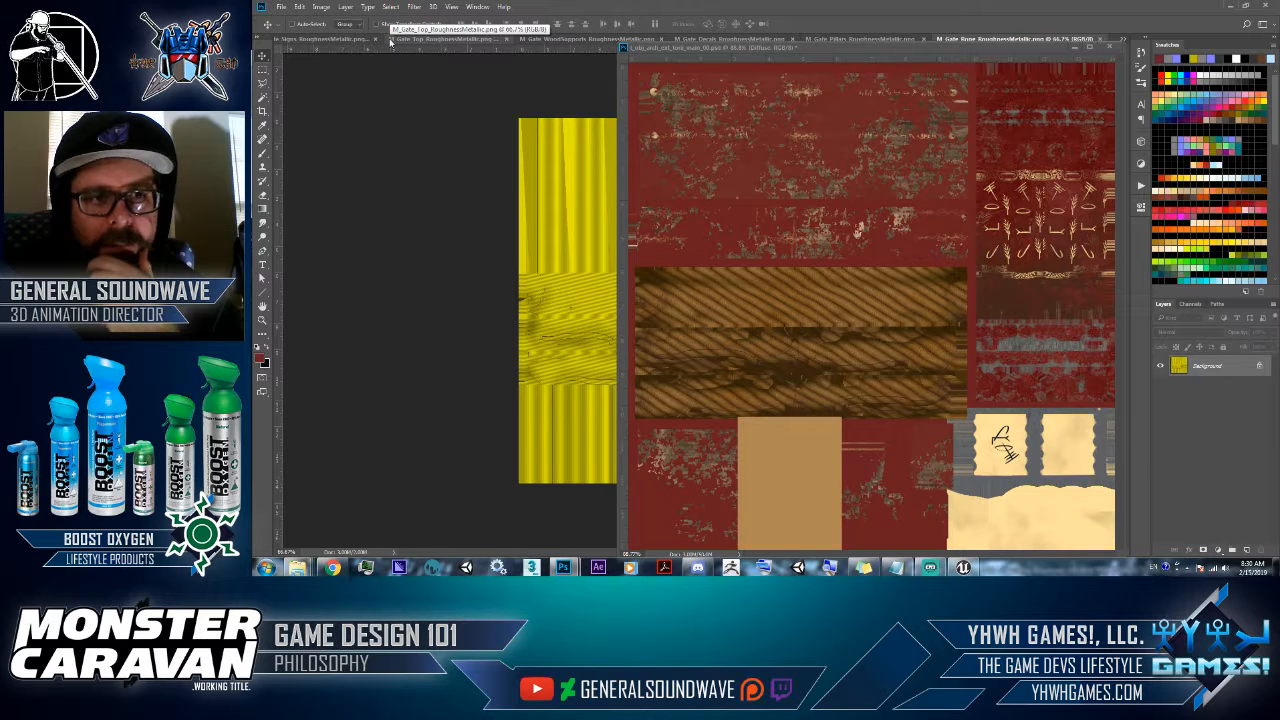
{"action": "left_click_drag", "start_coordinate": [312, 40], "coordinate": [377, 86]}
{"action": "left_click_drag", "start_coordinate": [346, 40], "coordinate": [408, 88]}
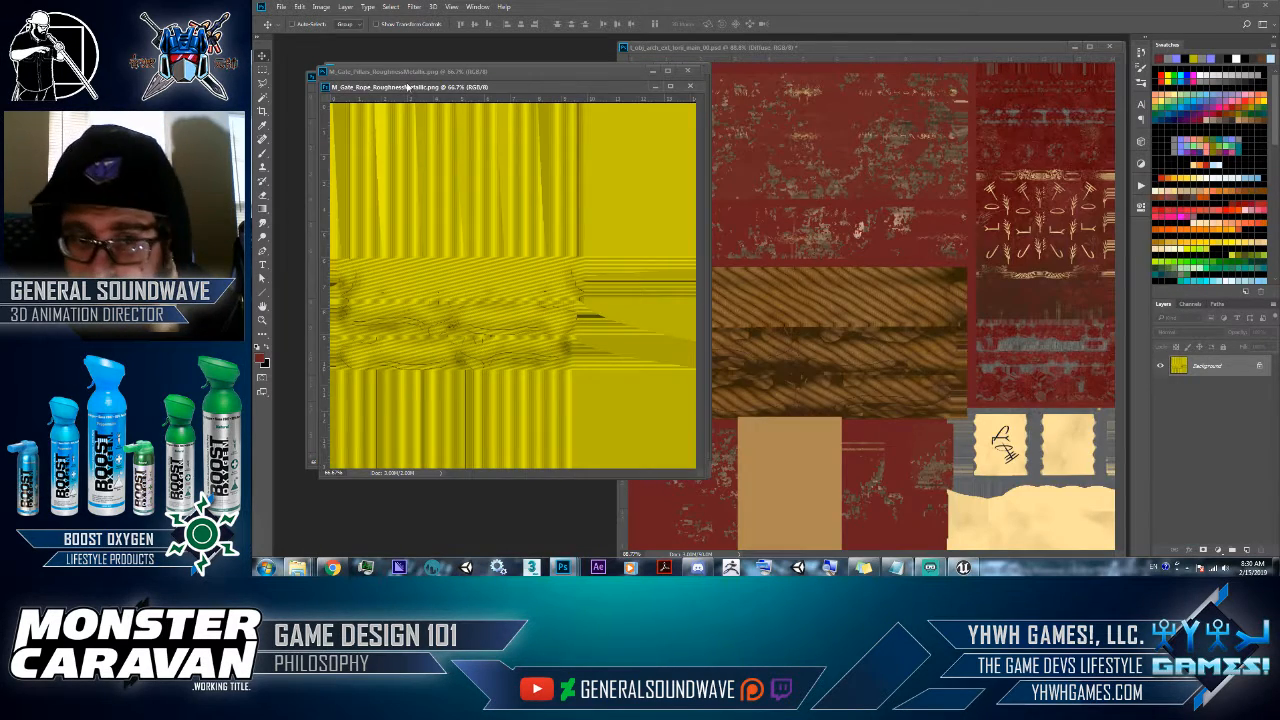
- Create a layer group named RGBA above the Diffuse group in the main texture document
{"action": "left_click", "coordinate": [829, 126]}
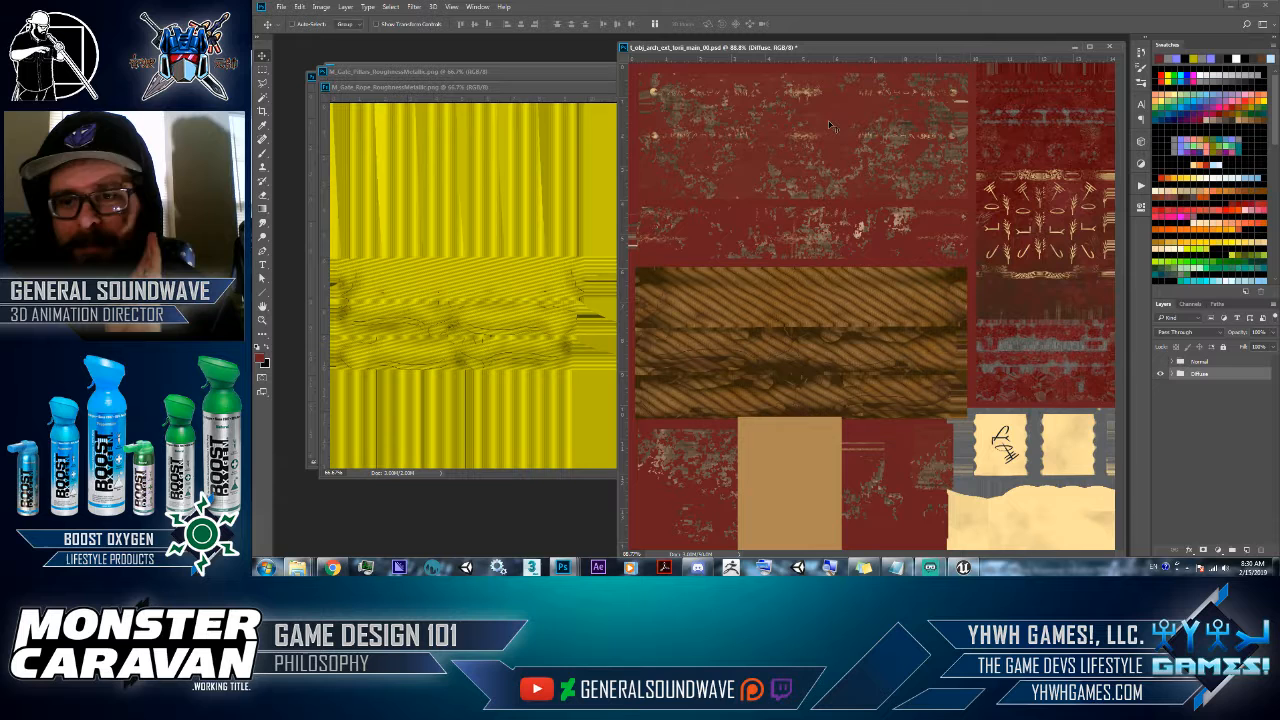
{"action": "left_click", "coordinate": [1232, 549]}
{"action": "double_click", "coordinate": [1200, 374]}
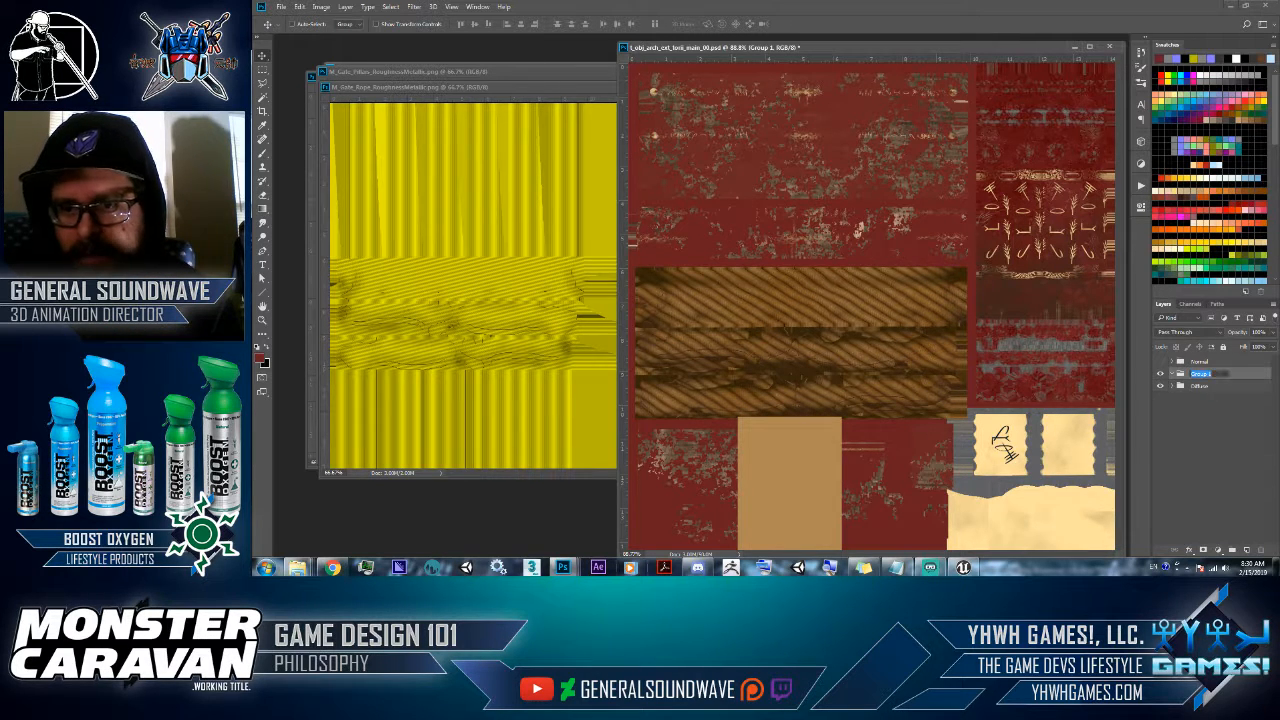
{"action": "type", "text": "RGBA"}
{"action": "key", "text": "Return"}
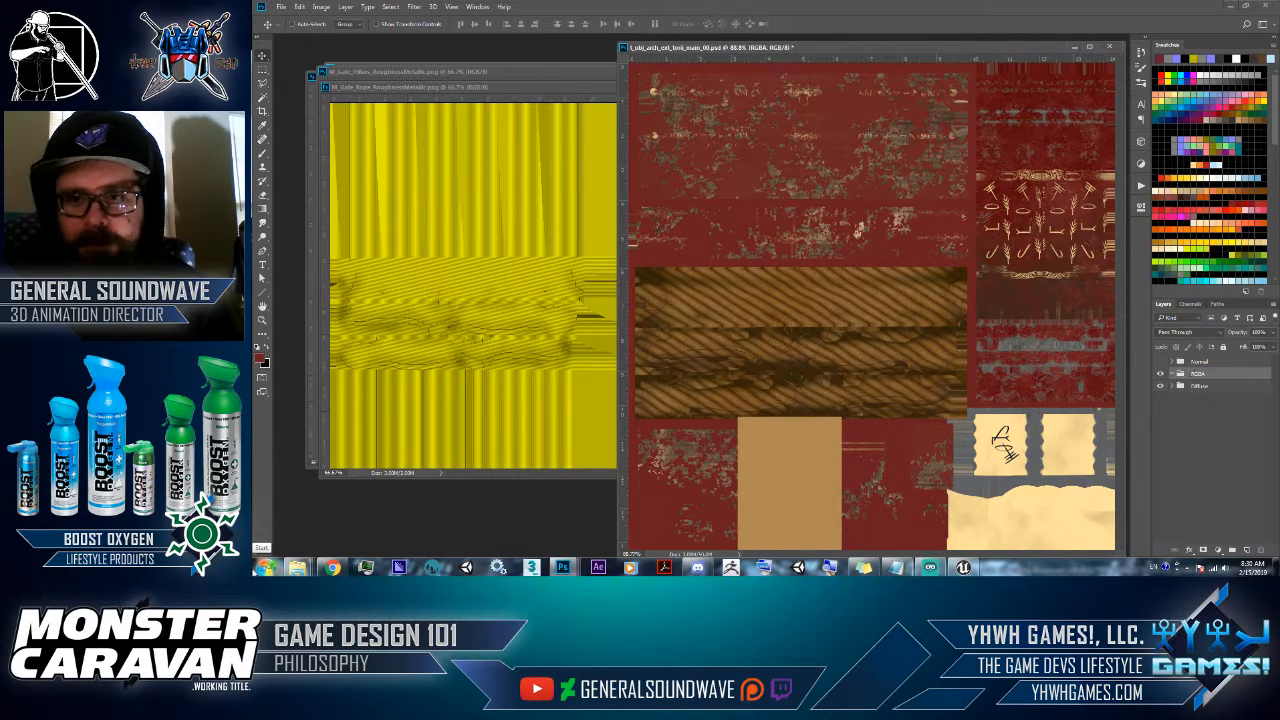
- Add the rope RoughnessMetallic map to the RGBA group, keeping only the area inside the Diffuse rope layer's outline, and close its source file
{"action": "left_click_drag", "start_coordinate": [482, 391], "coordinate": [870, 363]}
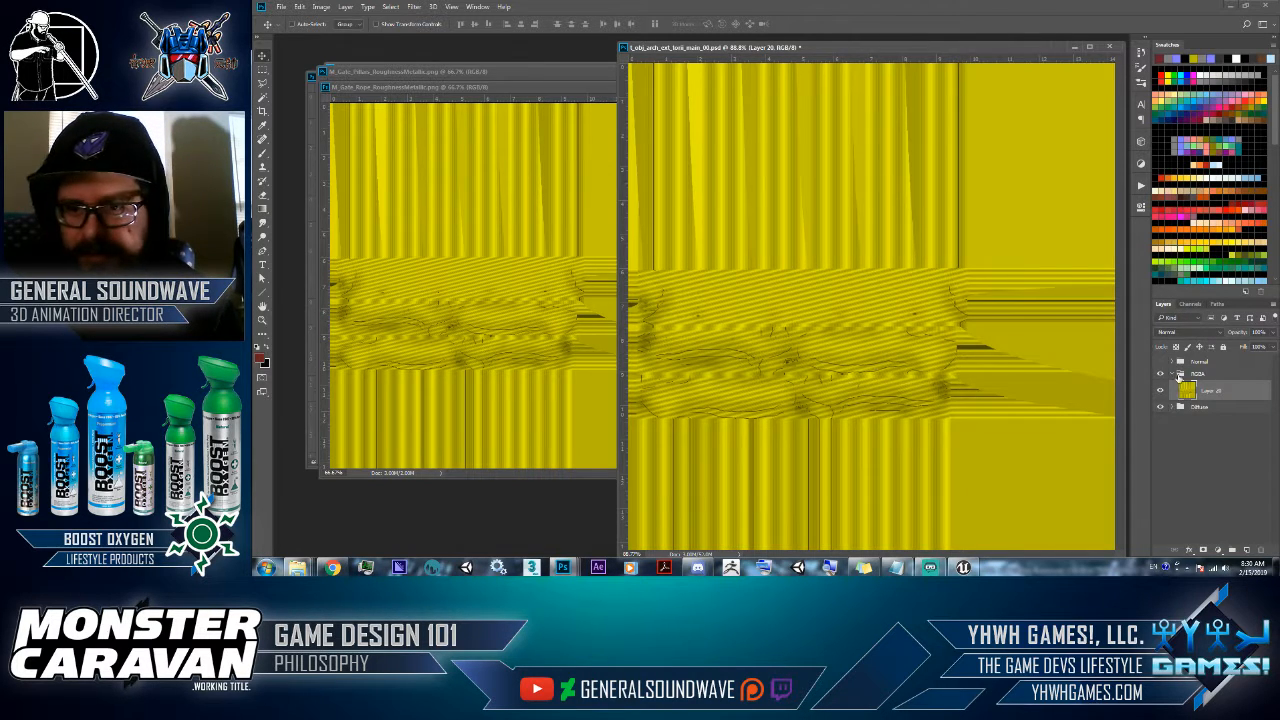
{"action": "left_click", "coordinate": [1174, 408]}
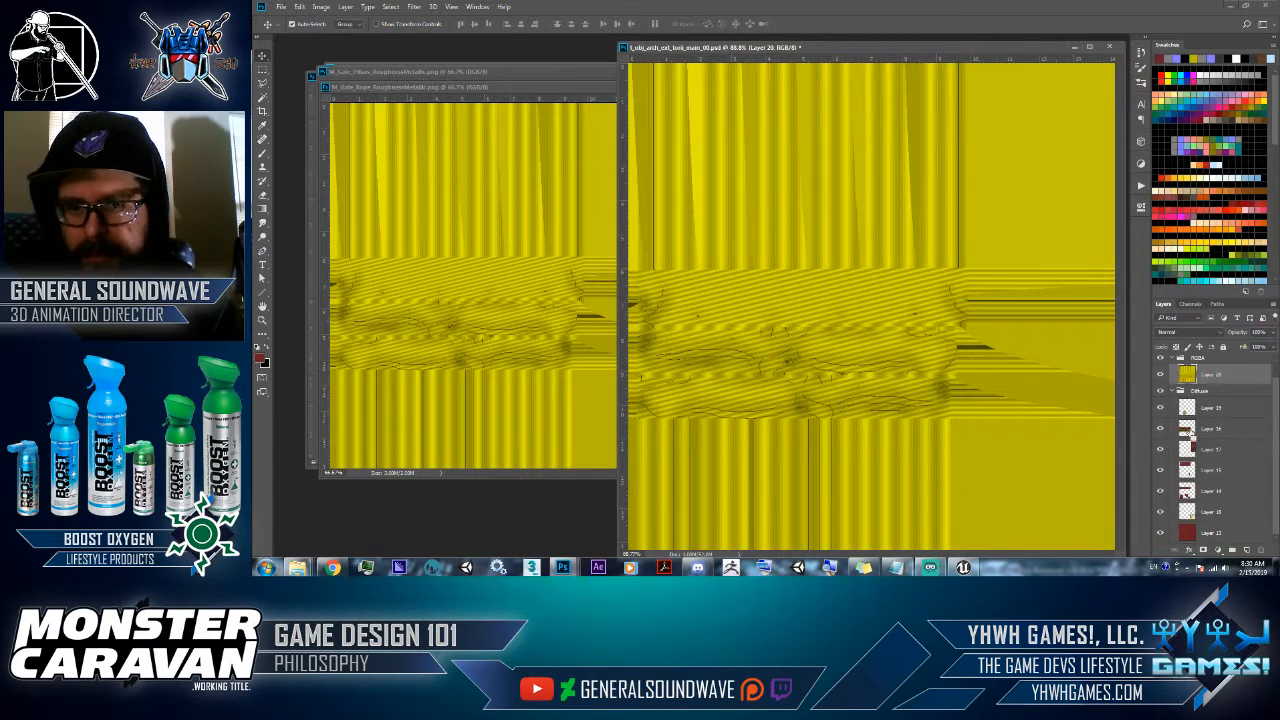
{"action": "key", "text": "ctrl+j"}
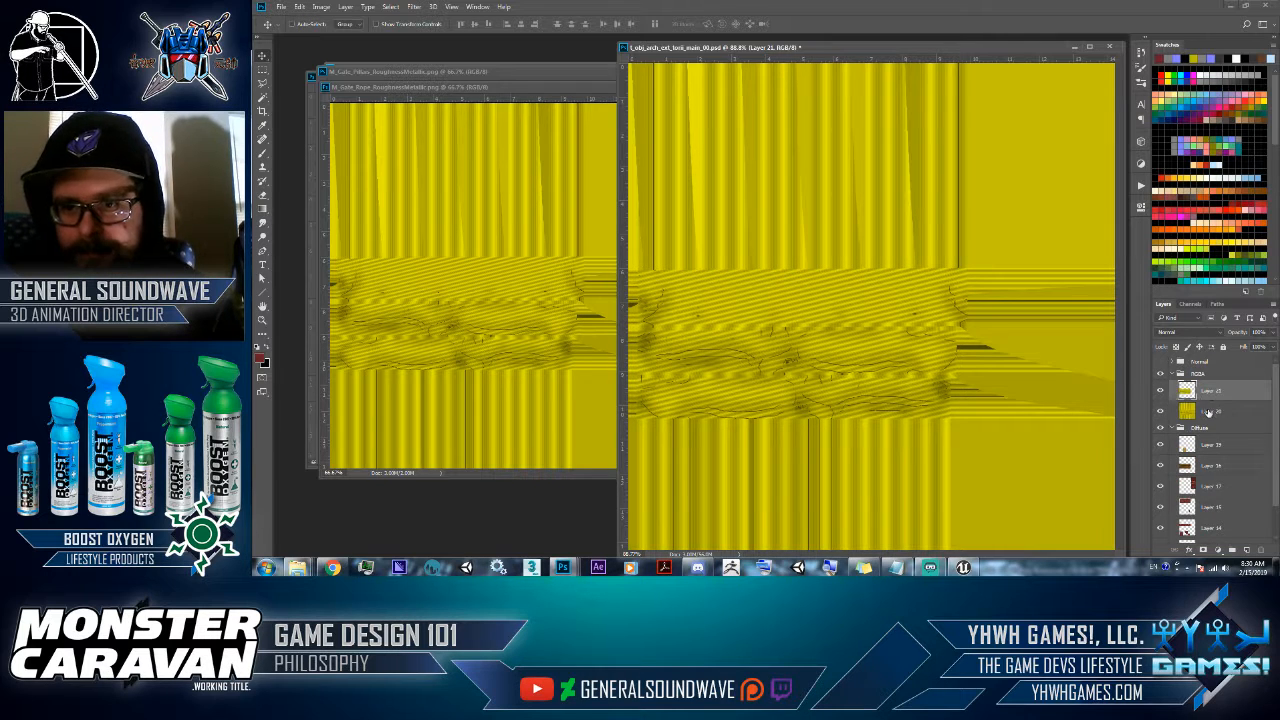
{"action": "left_click_drag", "start_coordinate": [1208, 411], "coordinate": [1259, 550]}
{"action": "left_click", "coordinate": [440, 221]}
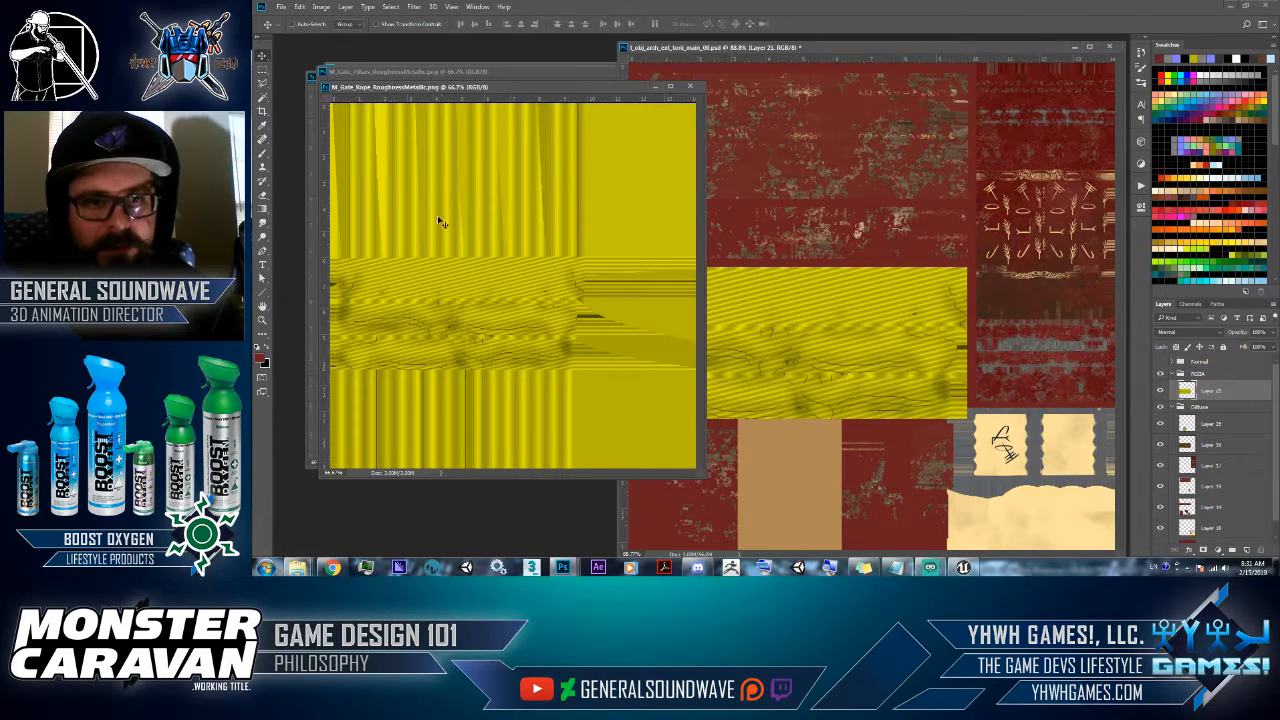
{"action": "left_click", "coordinate": [689, 86]}
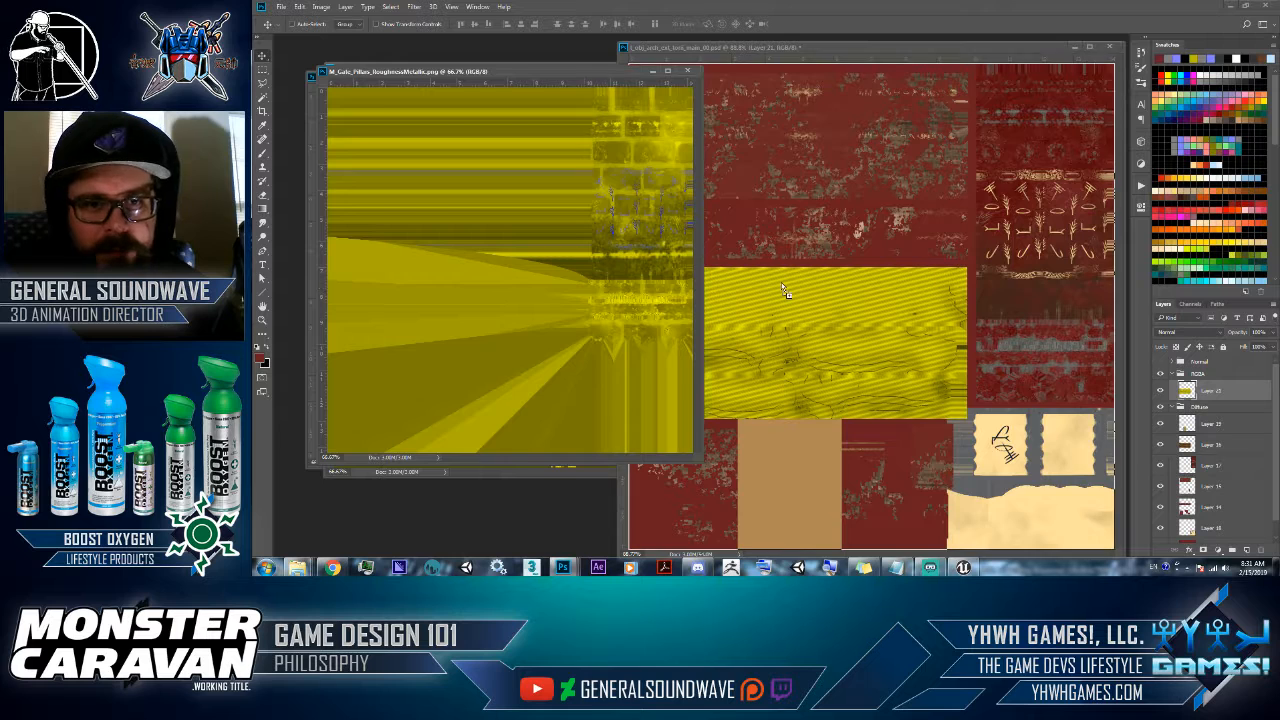
- Add the pillars RoughnessMetallic map to the RGBA group, trimmed to the Diffuse pillars layer's outline, and close its source file
{"action": "left_click", "coordinate": [785, 290]}
{"action": "key", "text": "ctrl+v"}
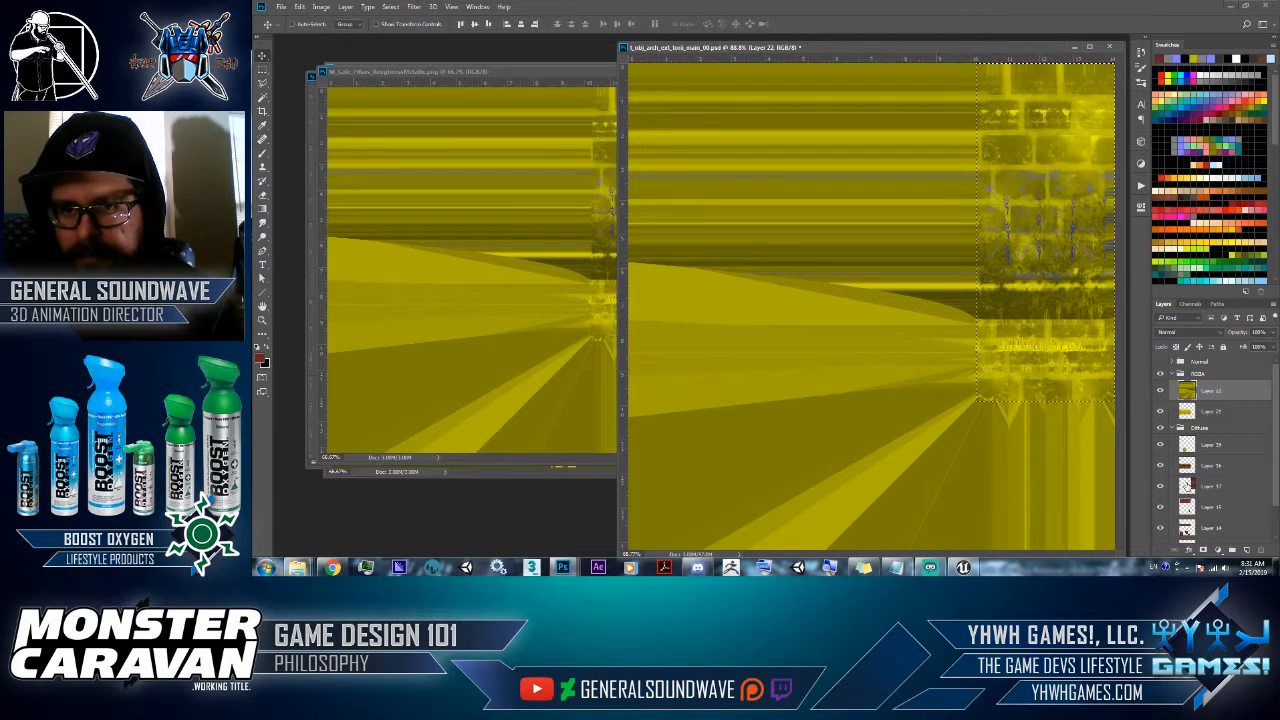
{"action": "key", "text": "ctrl+j"}
{"action": "left_click_drag", "start_coordinate": [1206, 432], "coordinate": [1247, 549]}
{"action": "left_click", "coordinate": [357, 317]}
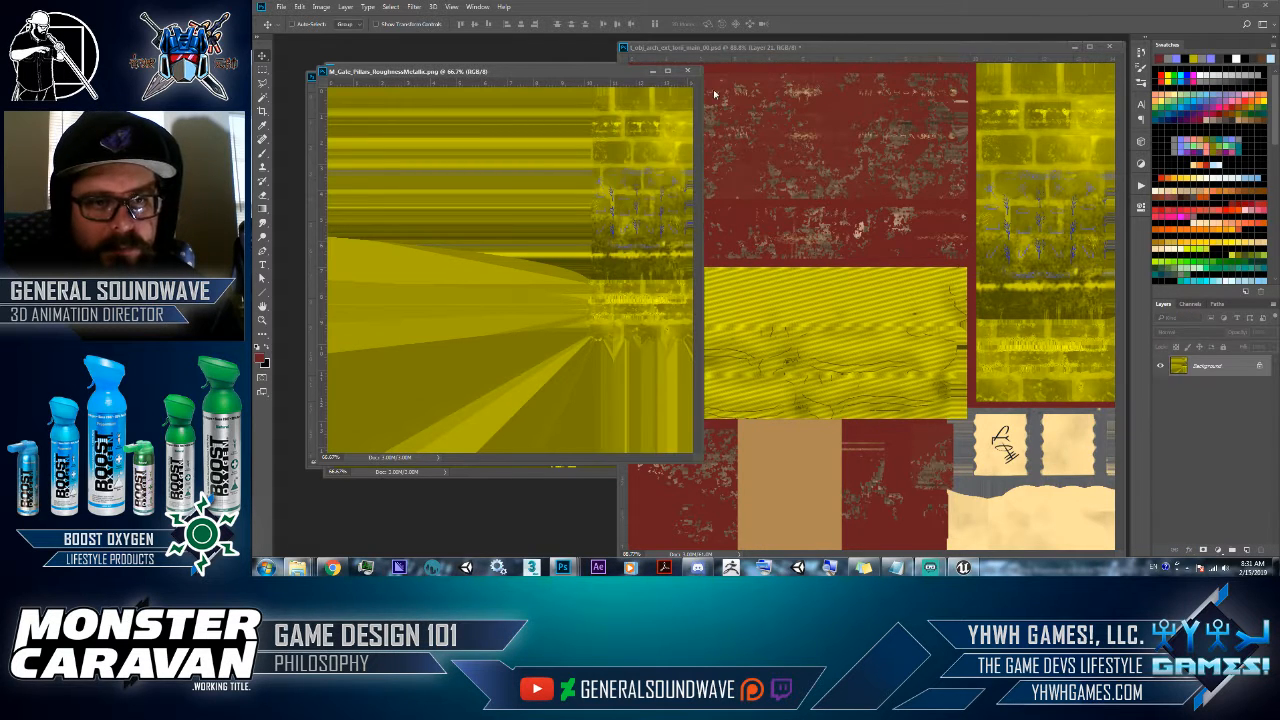
{"action": "left_click", "coordinate": [691, 71]}
- Copy the decals RoughnessMetallic map into the RGBA group of the main texture document
{"action": "left_click", "coordinate": [510, 221]}
{"action": "left_click_drag", "start_coordinate": [510, 221], "coordinate": [846, 344], "text": "shift"}
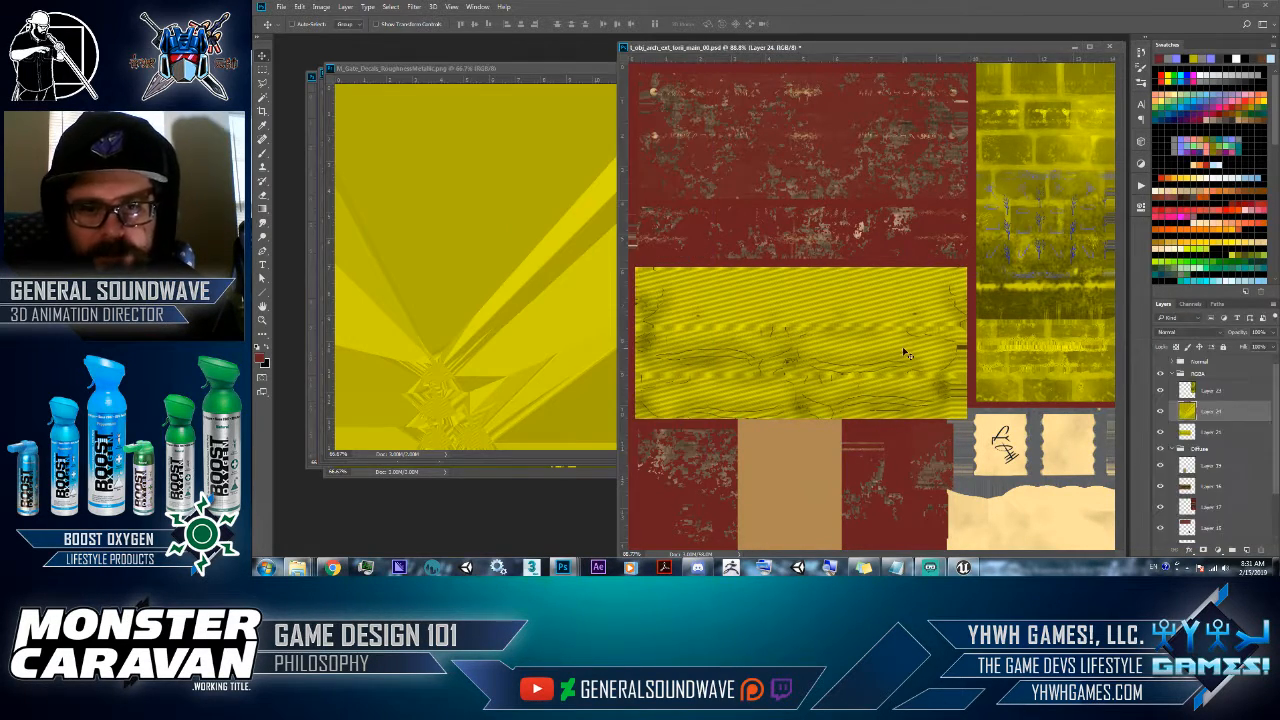
{"action": "scroll", "coordinate": [1205, 467], "scroll_direction": "down", "scroll_amount": 2}
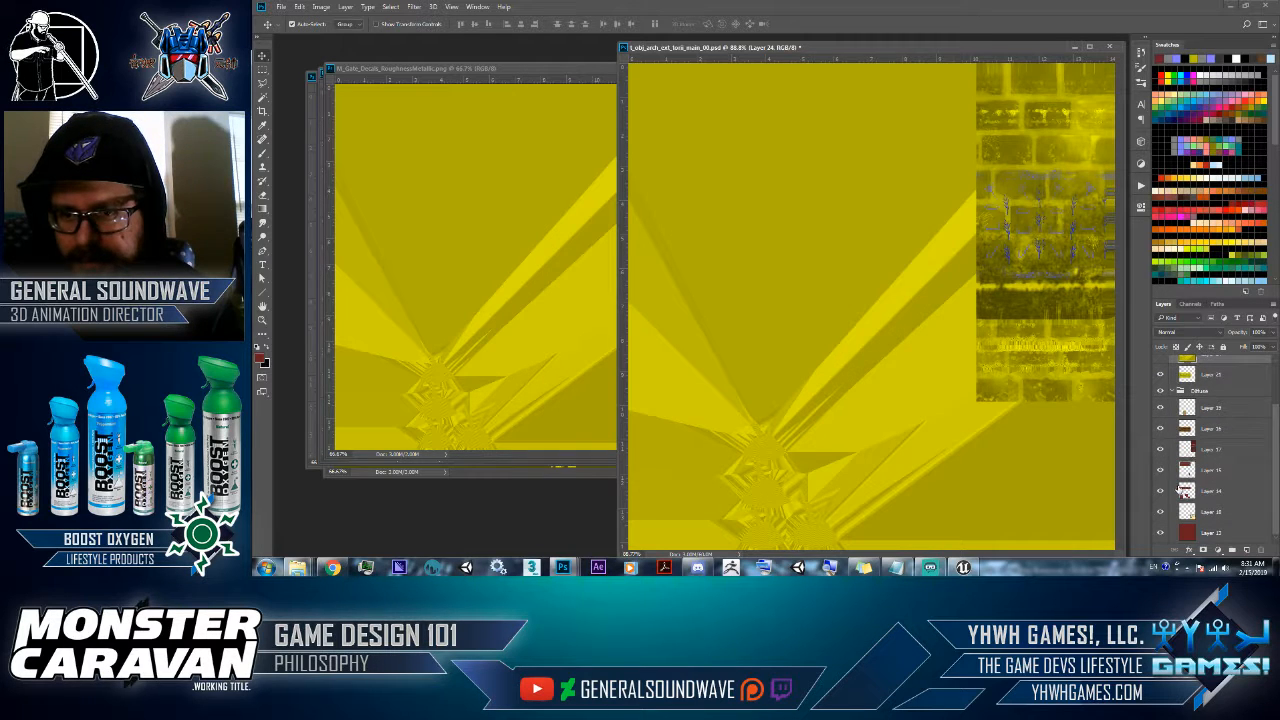
- Reduce the decals roughness map to the outline of Layer 19 on its own layer, and close M_Gate_Decals_RoughnessMetallic.png
{"action": "left_click", "coordinate": [1187, 412], "text": "ctrl"}
{"action": "scroll", "coordinate": [1211, 458], "scroll_direction": "up", "scroll_amount": 2}
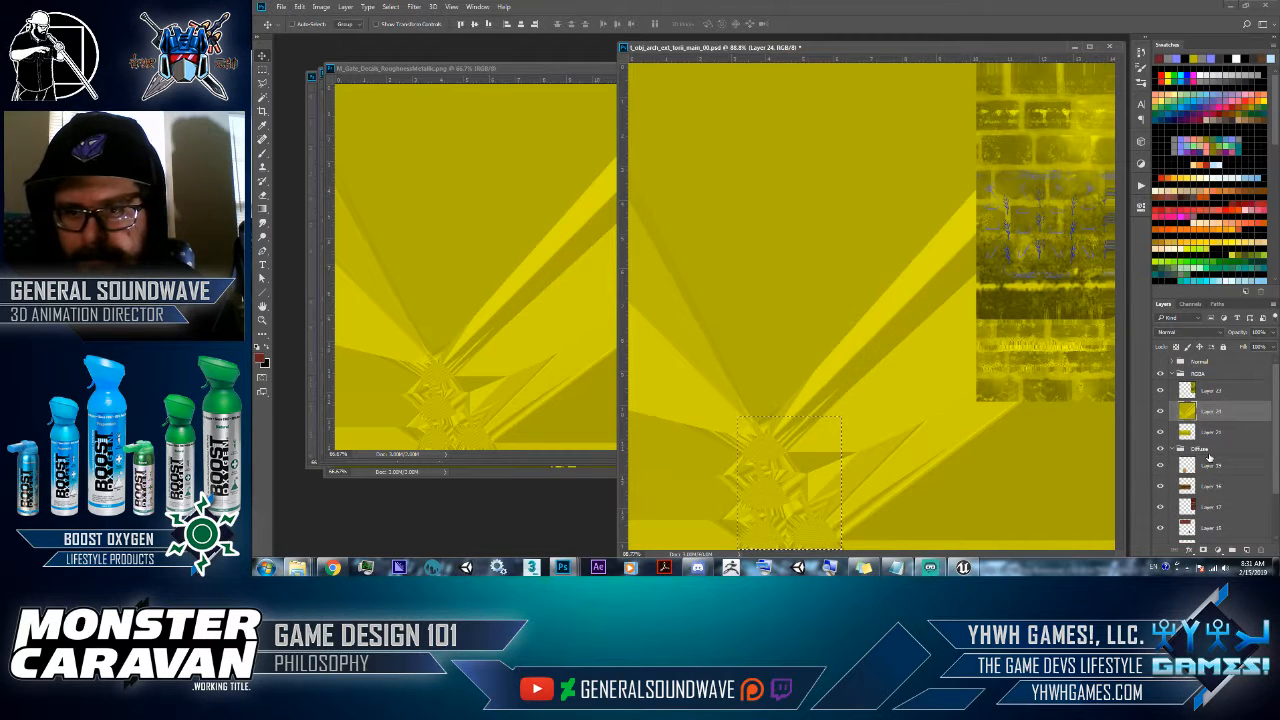
{"action": "key", "text": "ctrl+j"}
{"action": "left_click_drag", "start_coordinate": [1211, 433], "coordinate": [1261, 550]}
{"action": "left_click", "coordinate": [453, 264]}
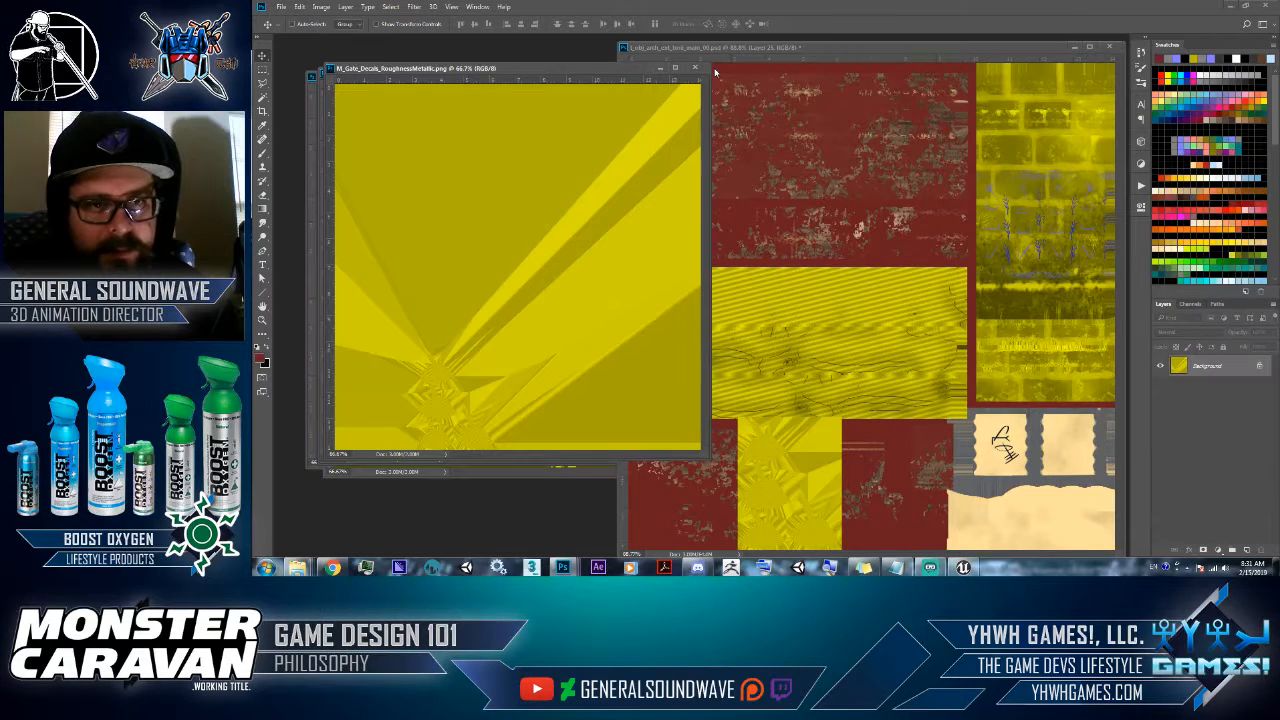
{"action": "left_click", "coordinate": [696, 68]}
- Copy the WoodSupports roughness map into the torii PSD, keep only the area inside Layer 14's outline, and close the source image
{"action": "left_click_drag", "start_coordinate": [545, 240], "coordinate": [889, 352], "text": "shift"}
{"action": "scroll", "coordinate": [1168, 430], "scroll_direction": "down", "scroll_amount": 2}
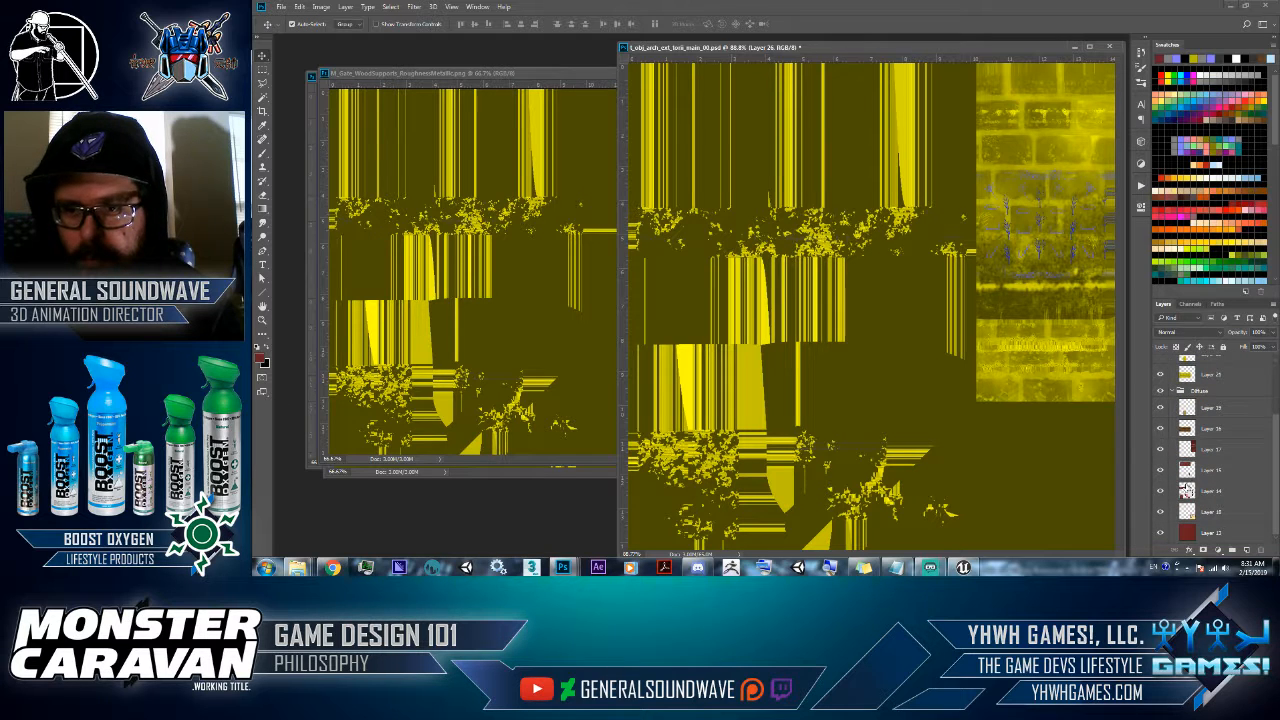
{"action": "left_click", "coordinate": [1187, 492], "text": "ctrl"}
{"action": "scroll", "coordinate": [1190, 470], "scroll_direction": "up", "scroll_amount": 2}
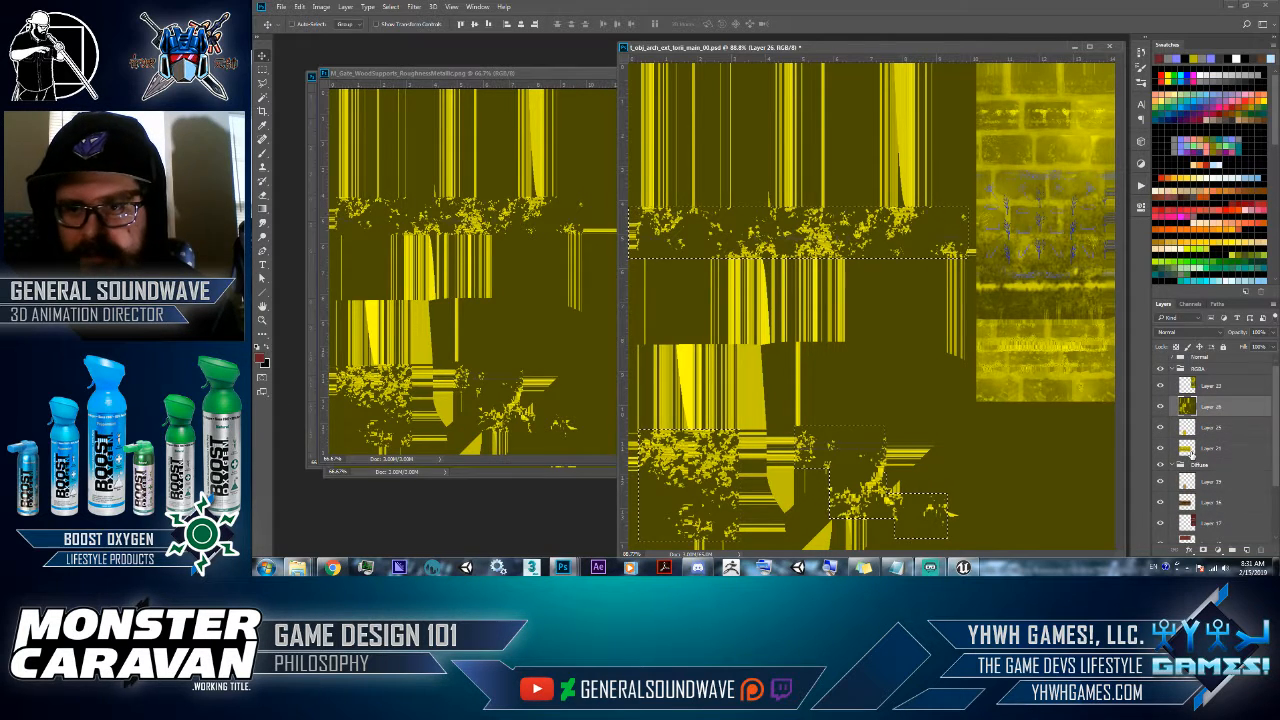
{"action": "key", "text": "ctrl+j"}
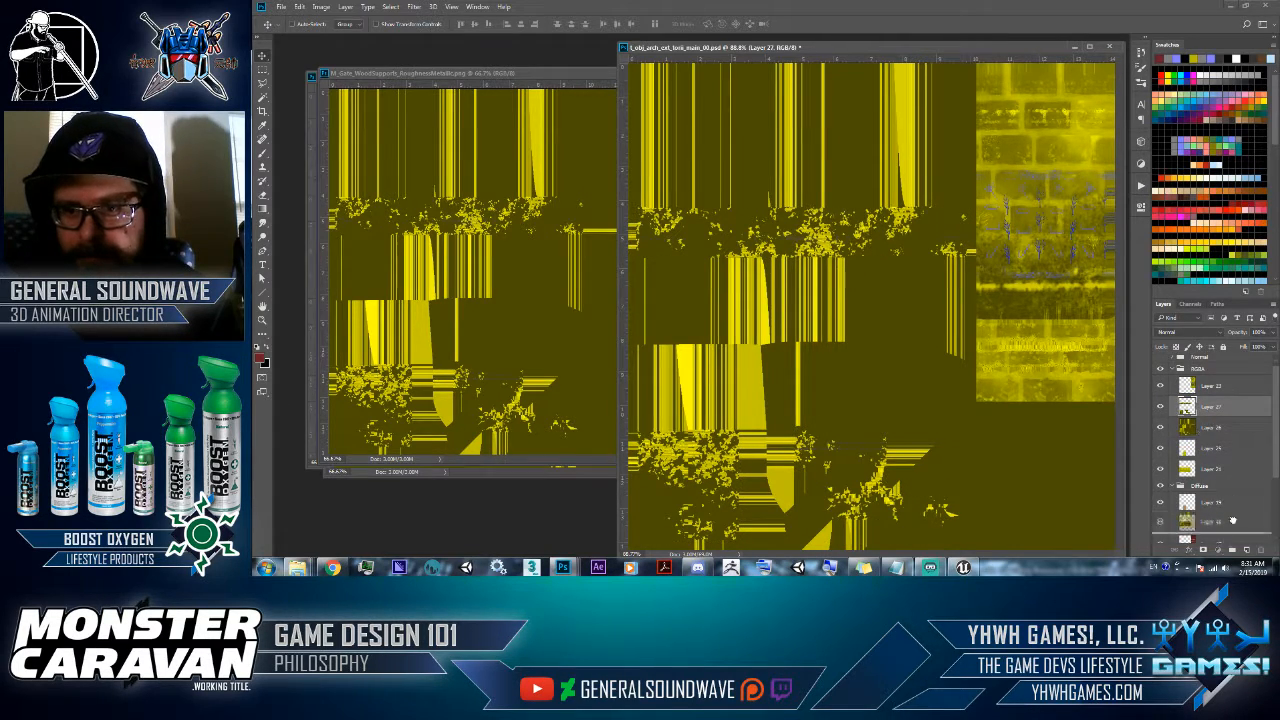
{"action": "left_click_drag", "start_coordinate": [1263, 552], "coordinate": [1261, 550]}
{"action": "left_click", "coordinate": [578, 73]}
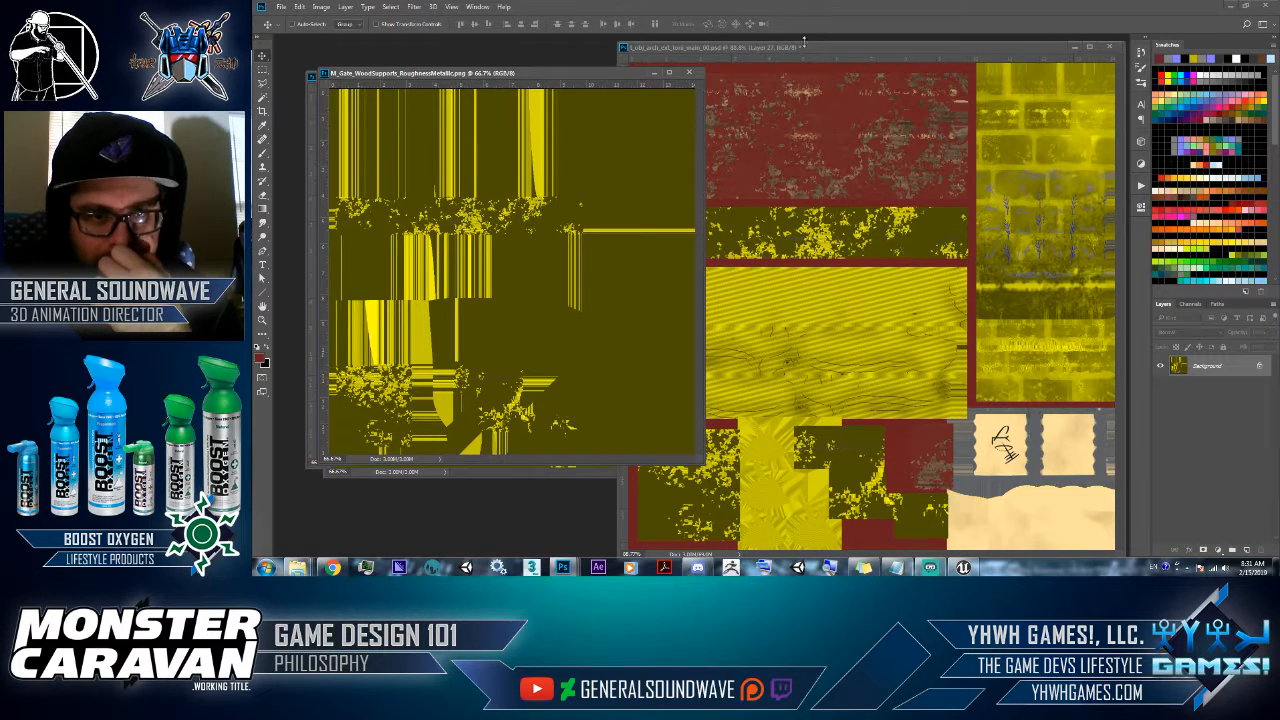
{"action": "left_click", "coordinate": [688, 72]}
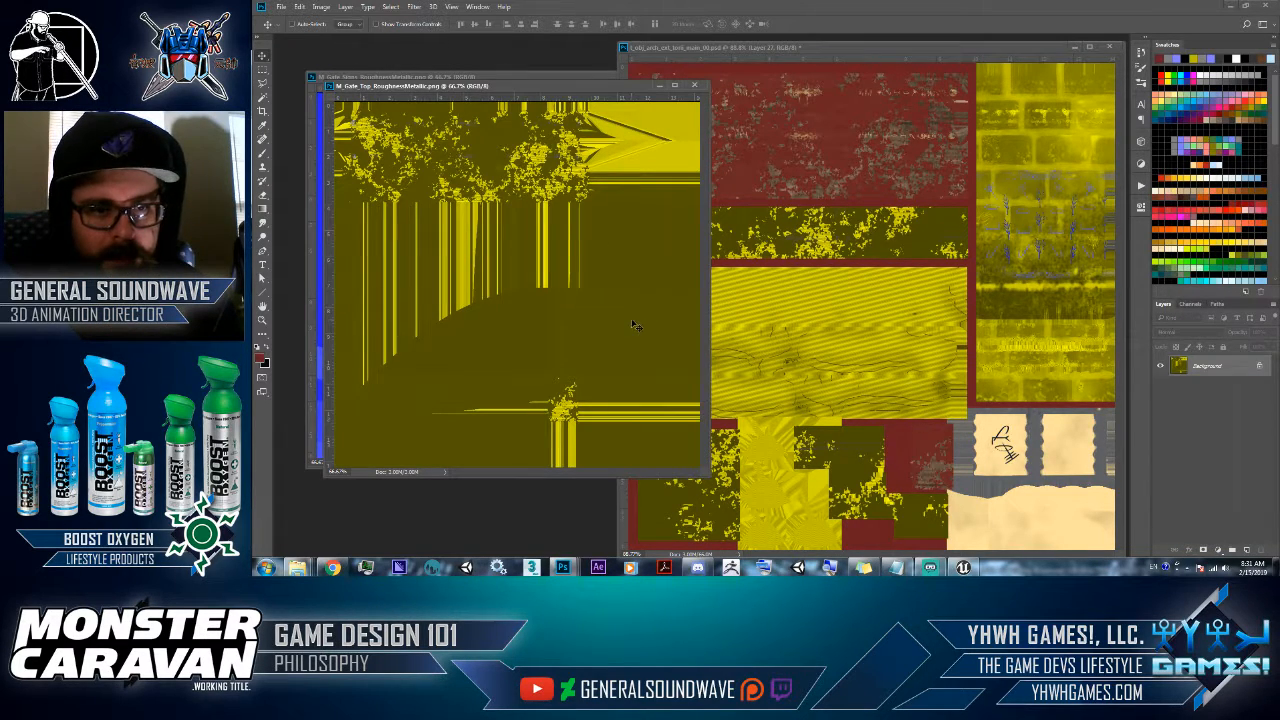
- Copy the M_Gate_Top roughness map into the torii PSD, keep only the area inside Layer 15's outline, and close the source image
{"action": "left_click_drag", "start_coordinate": [632, 324], "coordinate": [903, 325]}
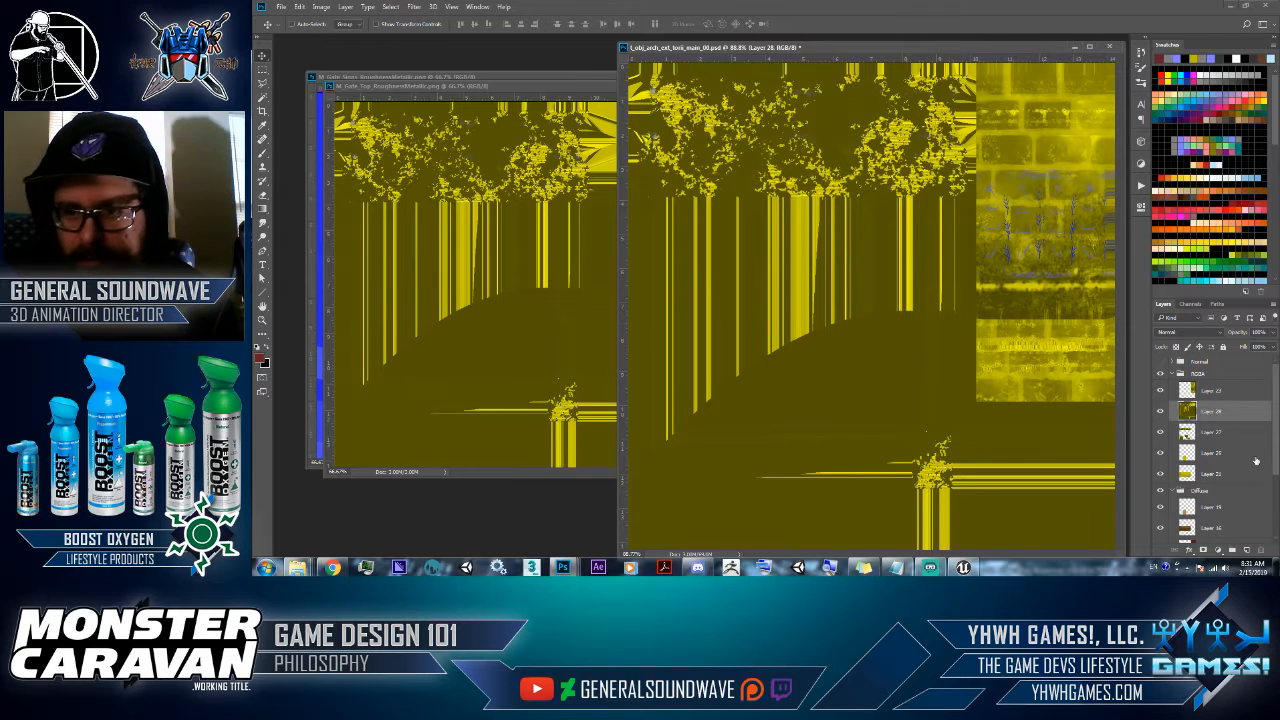
{"action": "scroll", "coordinate": [1228, 472], "scroll_direction": "down", "scroll_amount": 3}
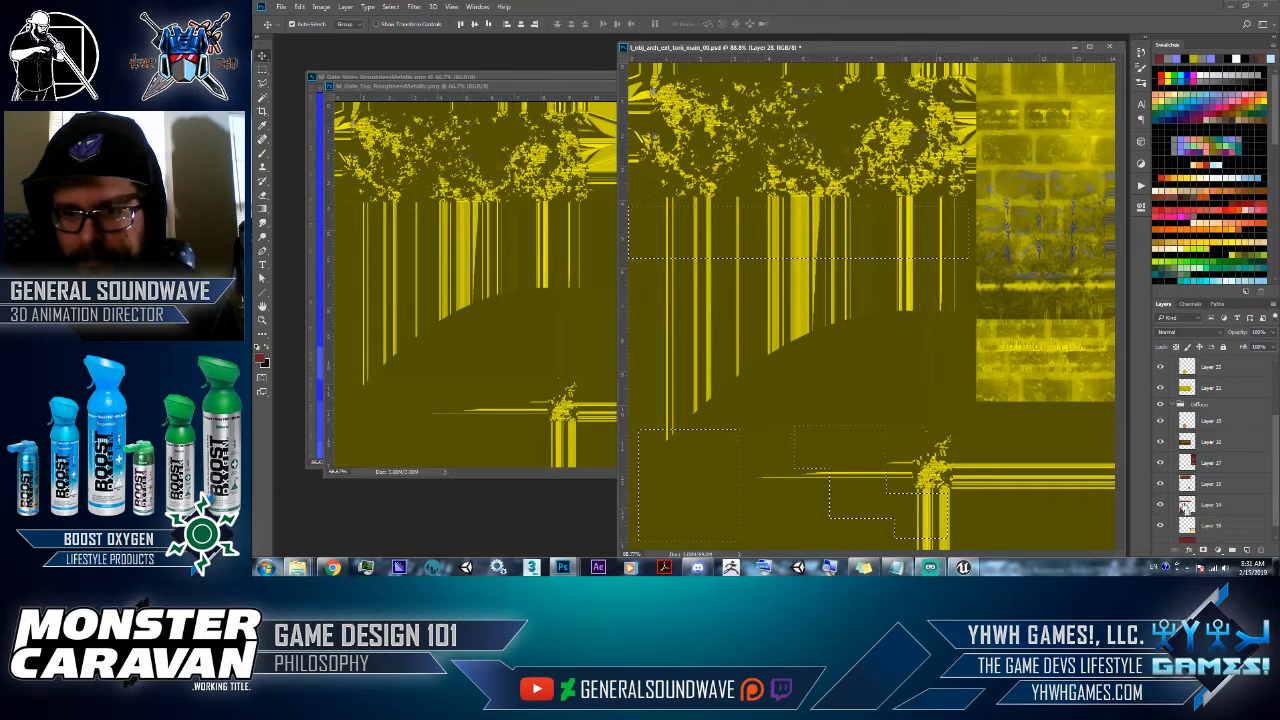
{"action": "left_click", "coordinate": [1205, 482], "text": "ctrl"}
{"action": "scroll", "coordinate": [1208, 476], "scroll_direction": "up", "scroll_amount": 3}
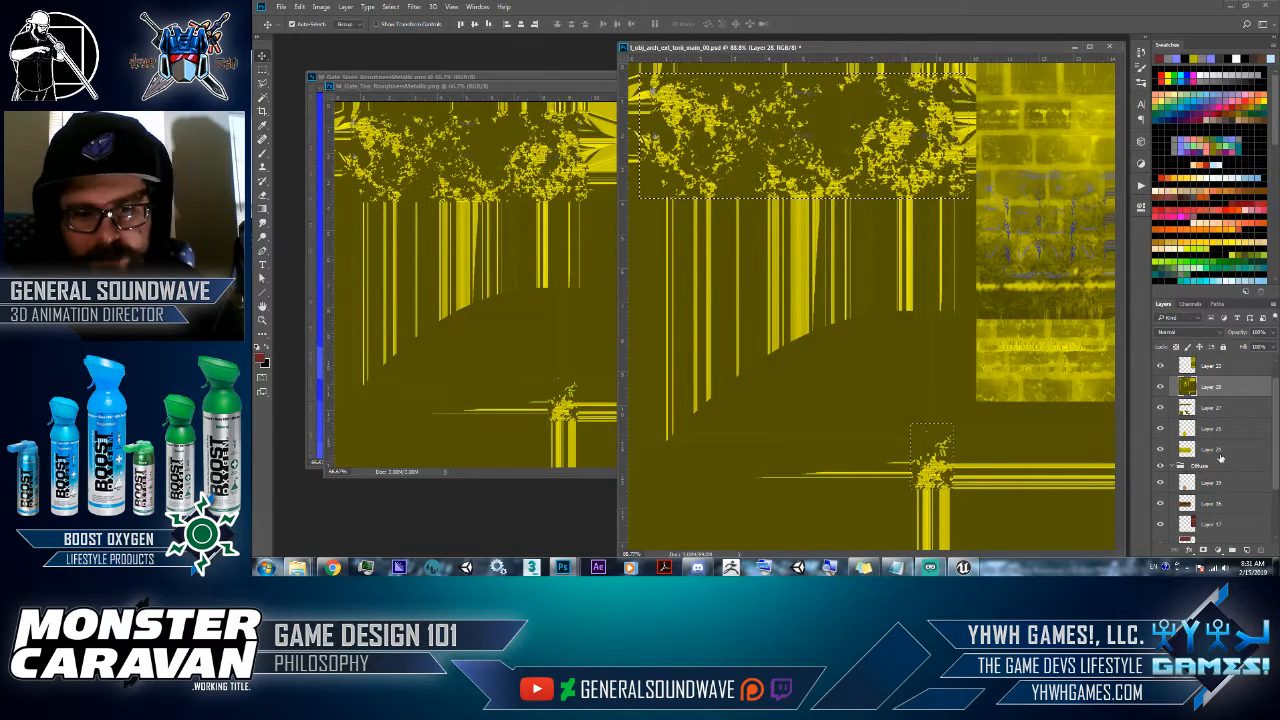
{"action": "key", "text": "ctrl+j"}
{"action": "left_click_drag", "start_coordinate": [1215, 411], "coordinate": [1260, 550]}
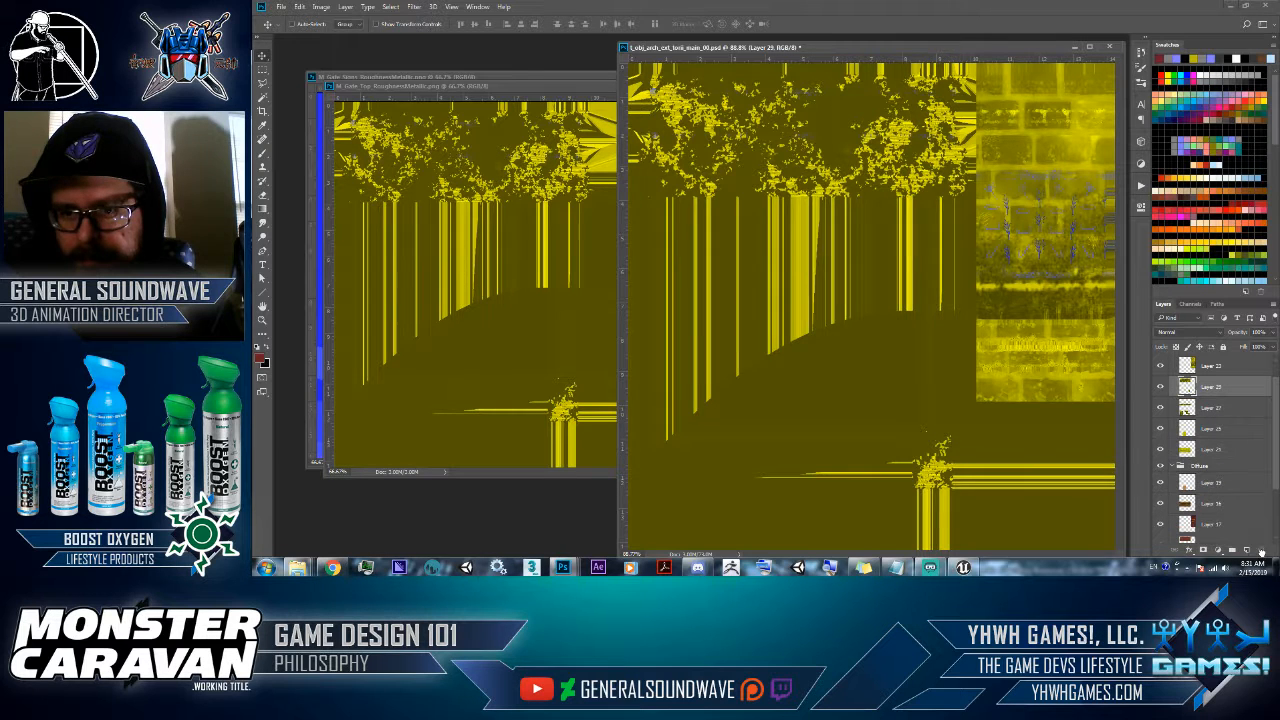
{"action": "left_click", "coordinate": [470, 292]}
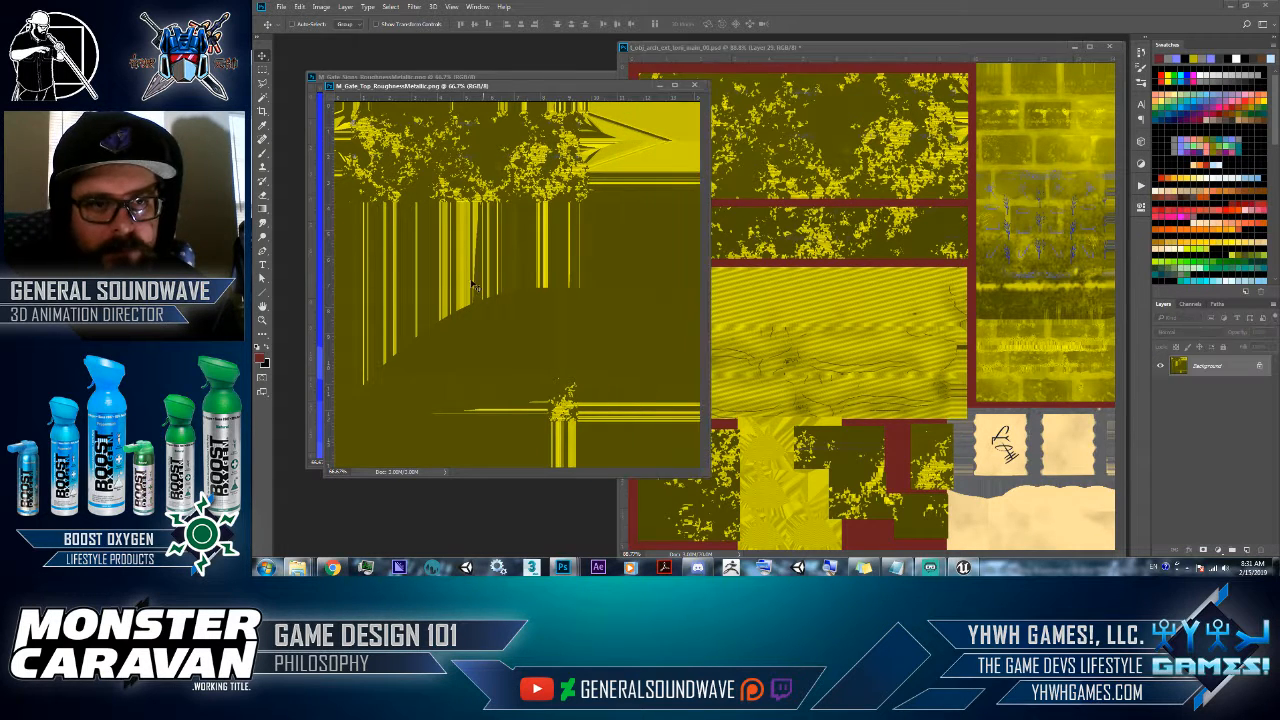
{"action": "left_click", "coordinate": [694, 85]}
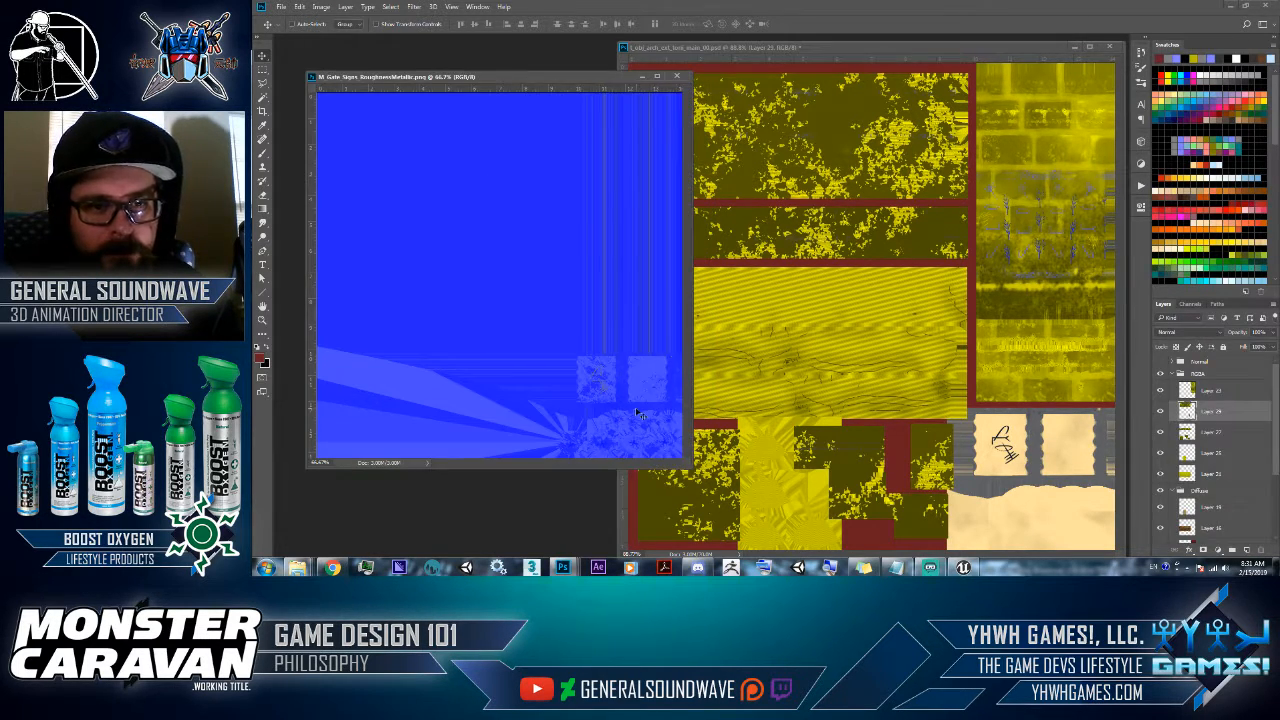
- Place the M_Gate_Signs roughness map above the other map layers, copy its signs area to a new layer, and close the source image
{"action": "left_click_drag", "start_coordinate": [640, 414], "coordinate": [780, 414]}
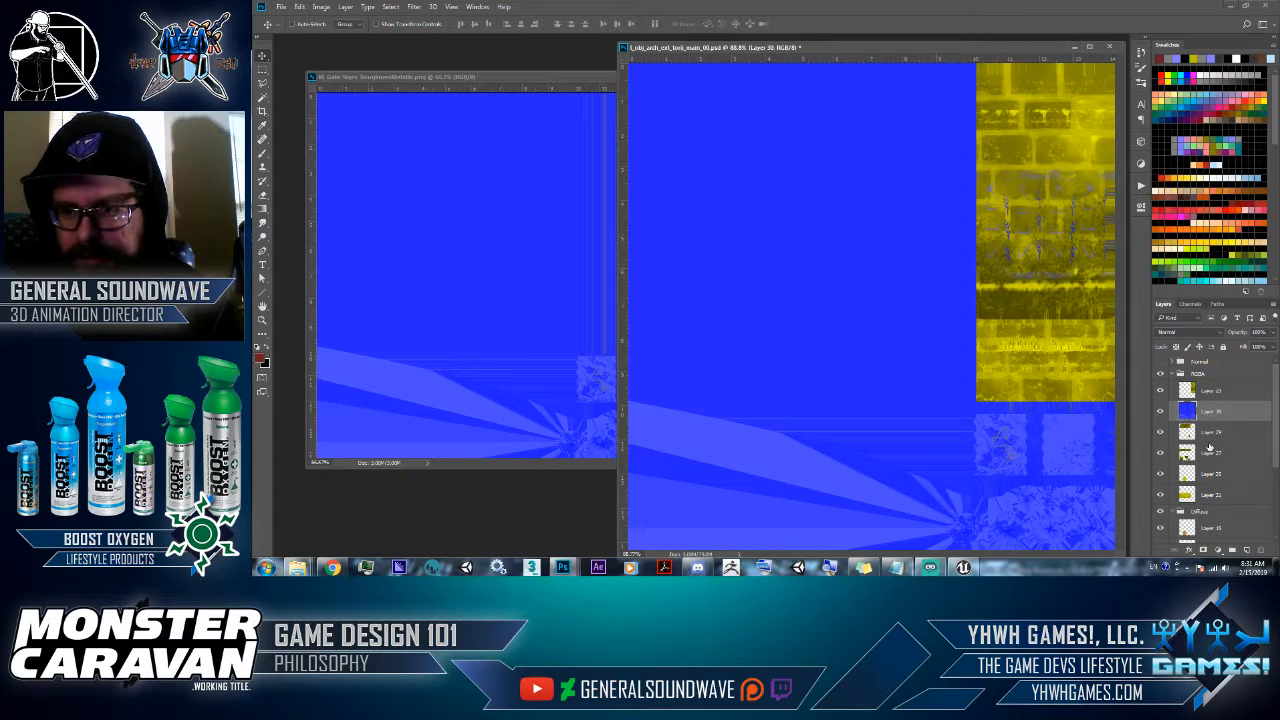
{"action": "left_click_drag", "start_coordinate": [1200, 412], "coordinate": [1195, 390]}
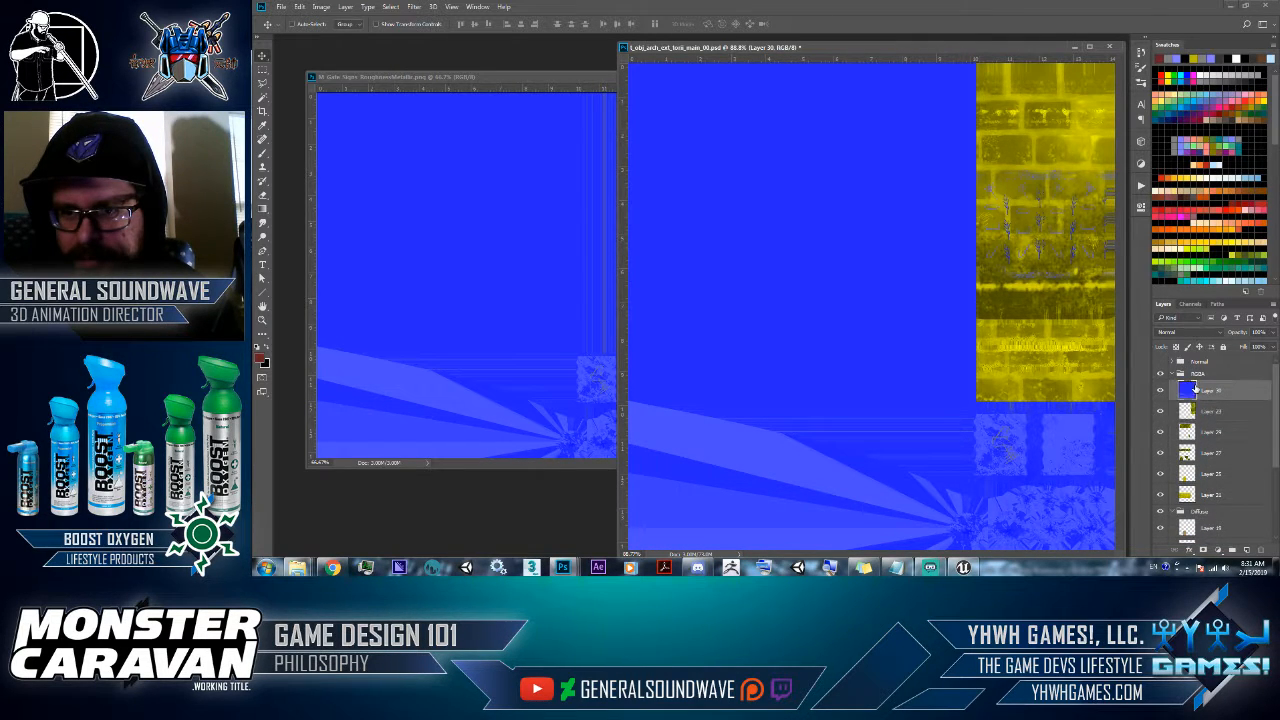
{"action": "scroll", "coordinate": [1217, 466], "scroll_direction": "down", "scroll_amount": 3}
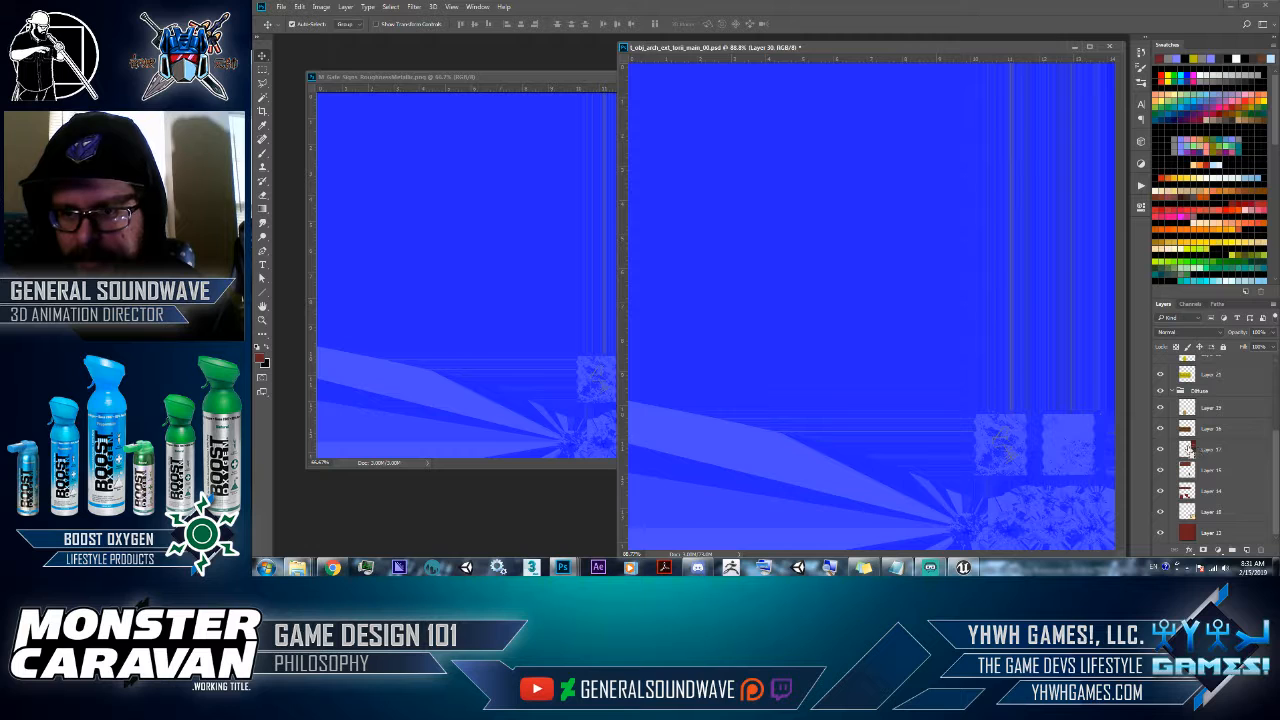
{"action": "left_click", "coordinate": [1188, 448], "text": "ctrl"}
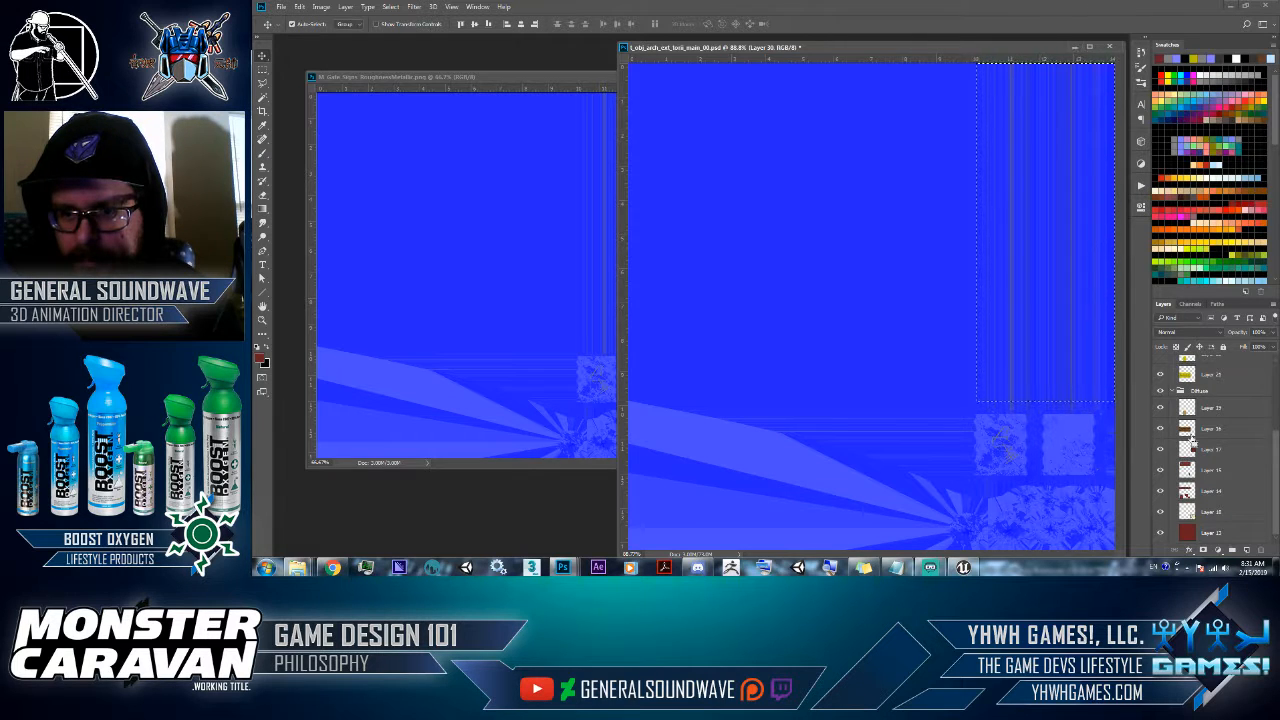
{"action": "left_click", "coordinate": [1188, 512], "text": "ctrl"}
{"action": "key", "text": "ctrl+j"}
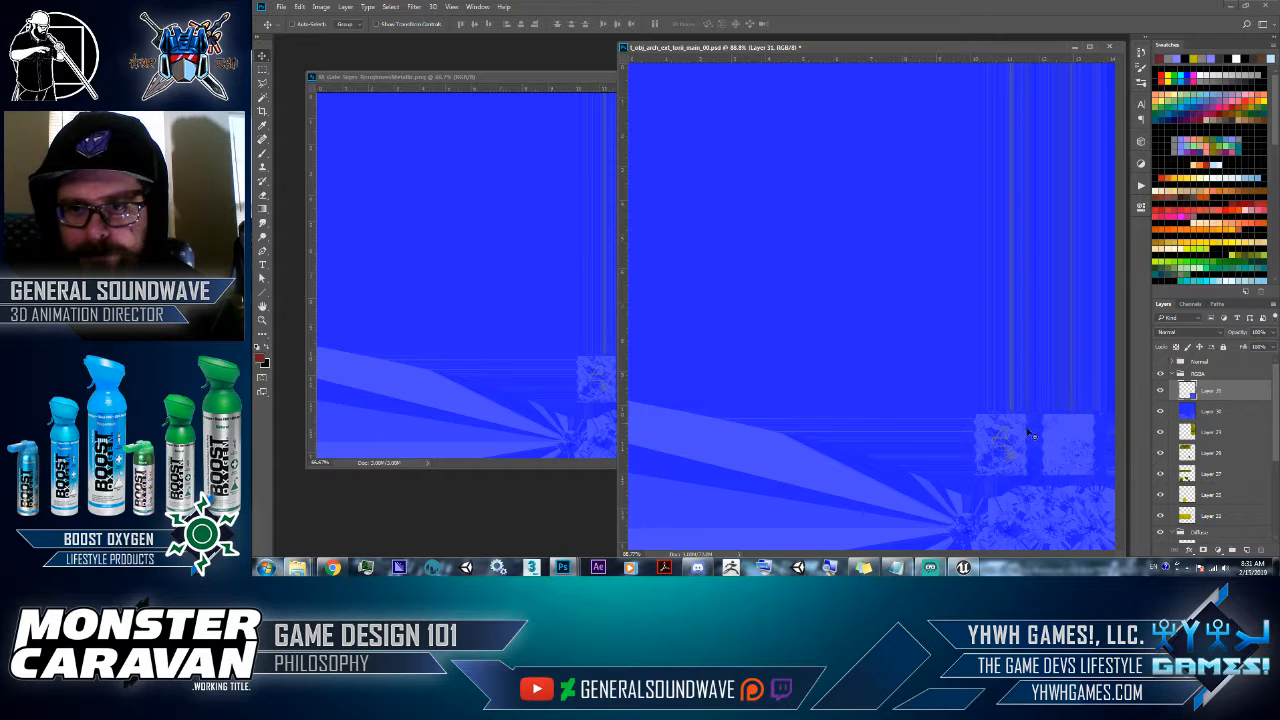
{"action": "left_click", "coordinate": [463, 245]}
{"action": "left_click", "coordinate": [678, 77]}
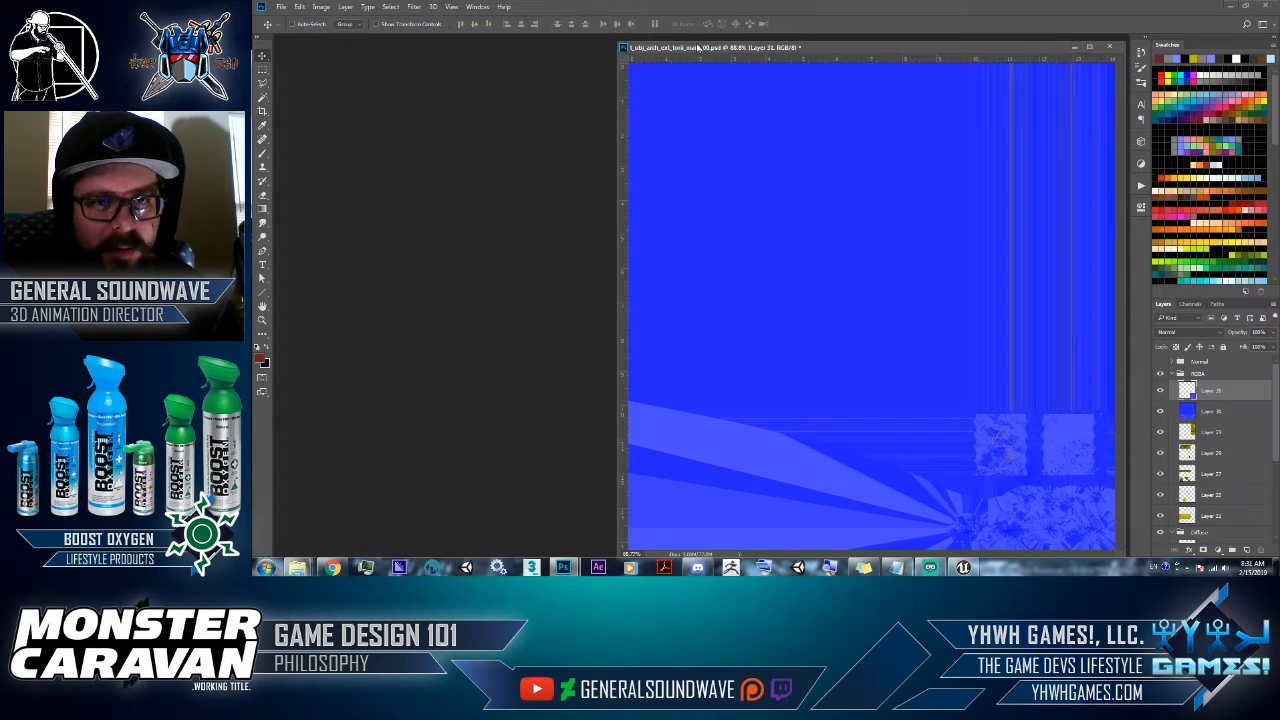
- Delete the full signs map layer and move the cropped signs layer to the bottom of the group above Diffuse
{"action": "double_click", "coordinate": [704, 48]}
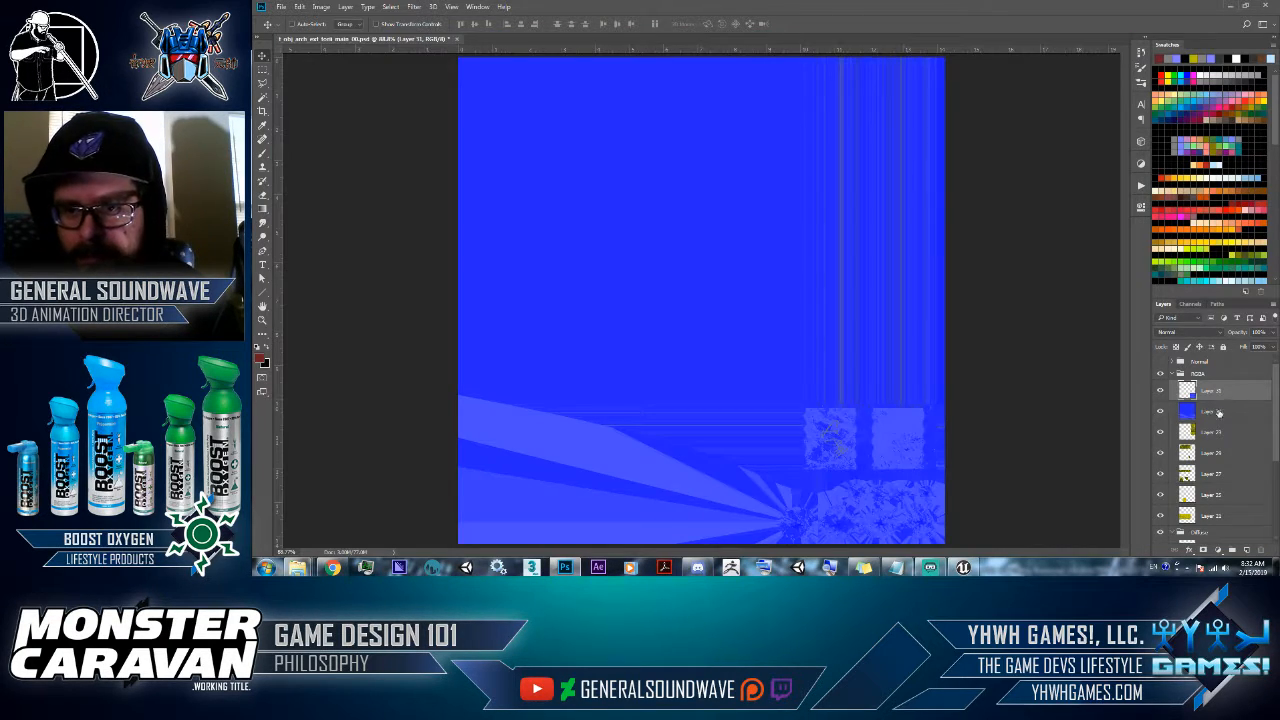
{"action": "left_click", "coordinate": [1218, 412]}
{"action": "key", "text": "Delete"}
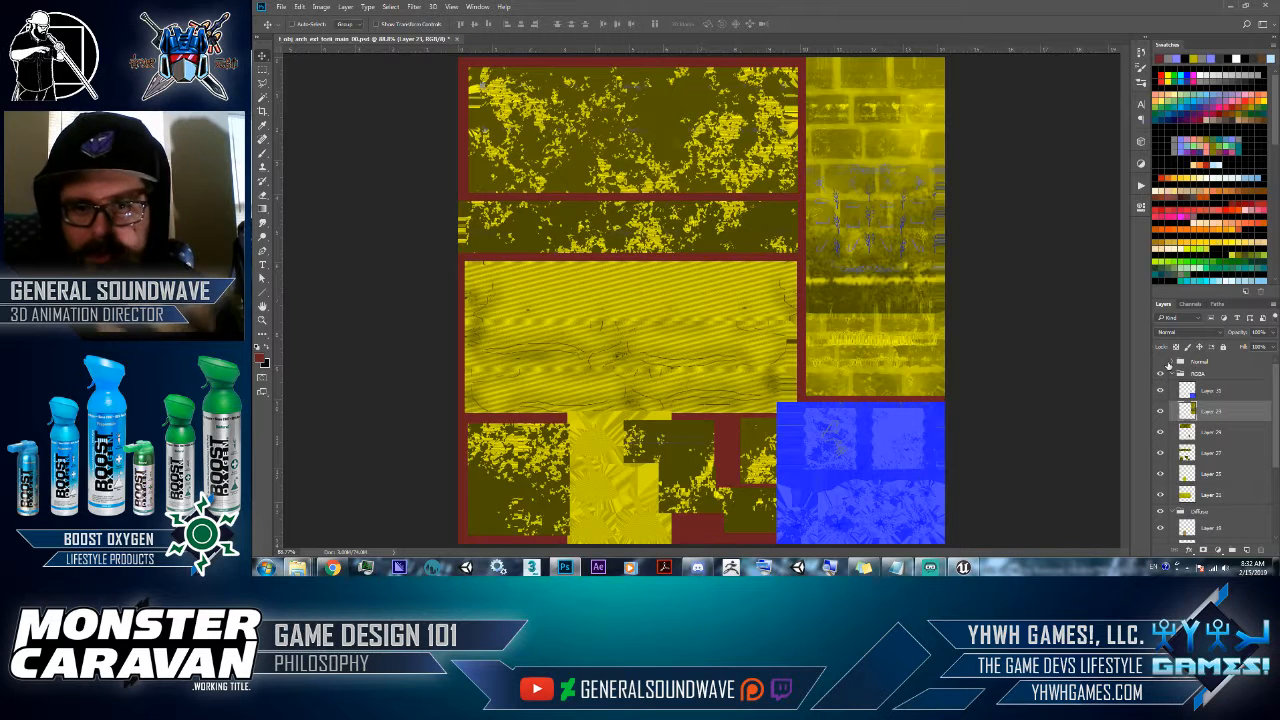
{"action": "left_click_drag", "start_coordinate": [1211, 390], "coordinate": [1215, 490]}
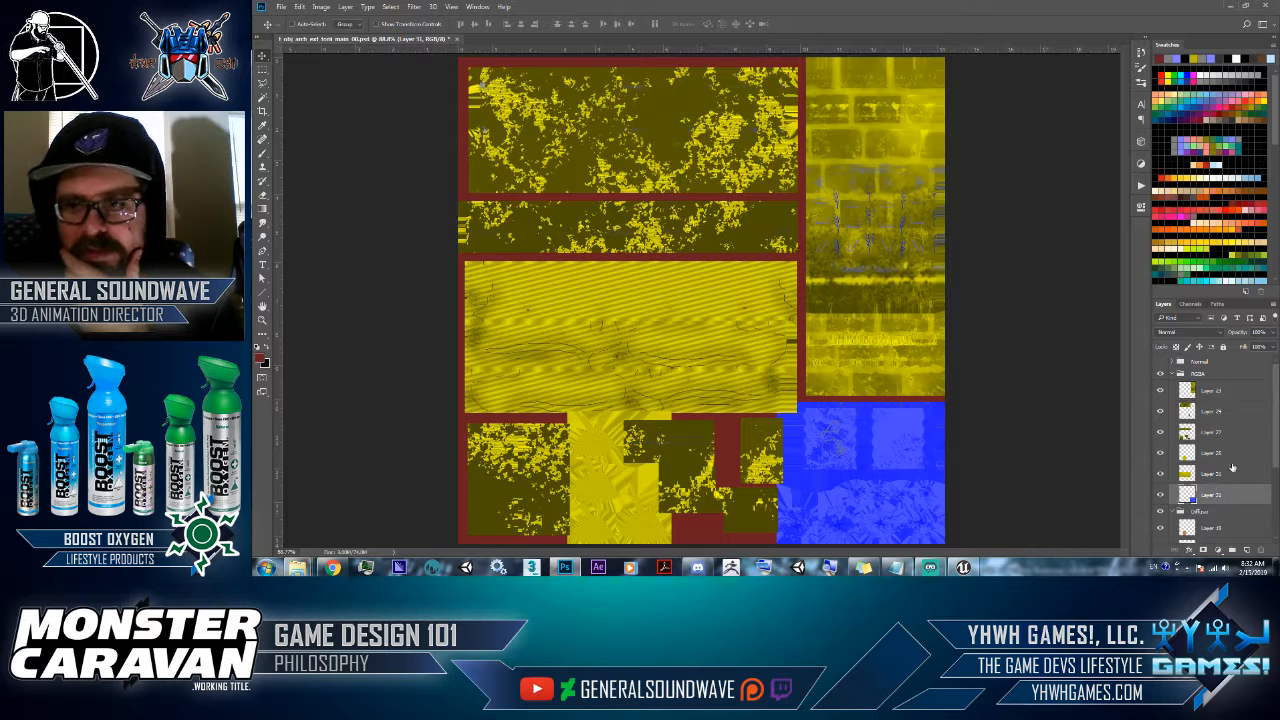
{"action": "scroll", "coordinate": [1222, 422], "scroll_direction": "down", "scroll_amount": 2}
{"action": "left_click", "coordinate": [1242, 545]}
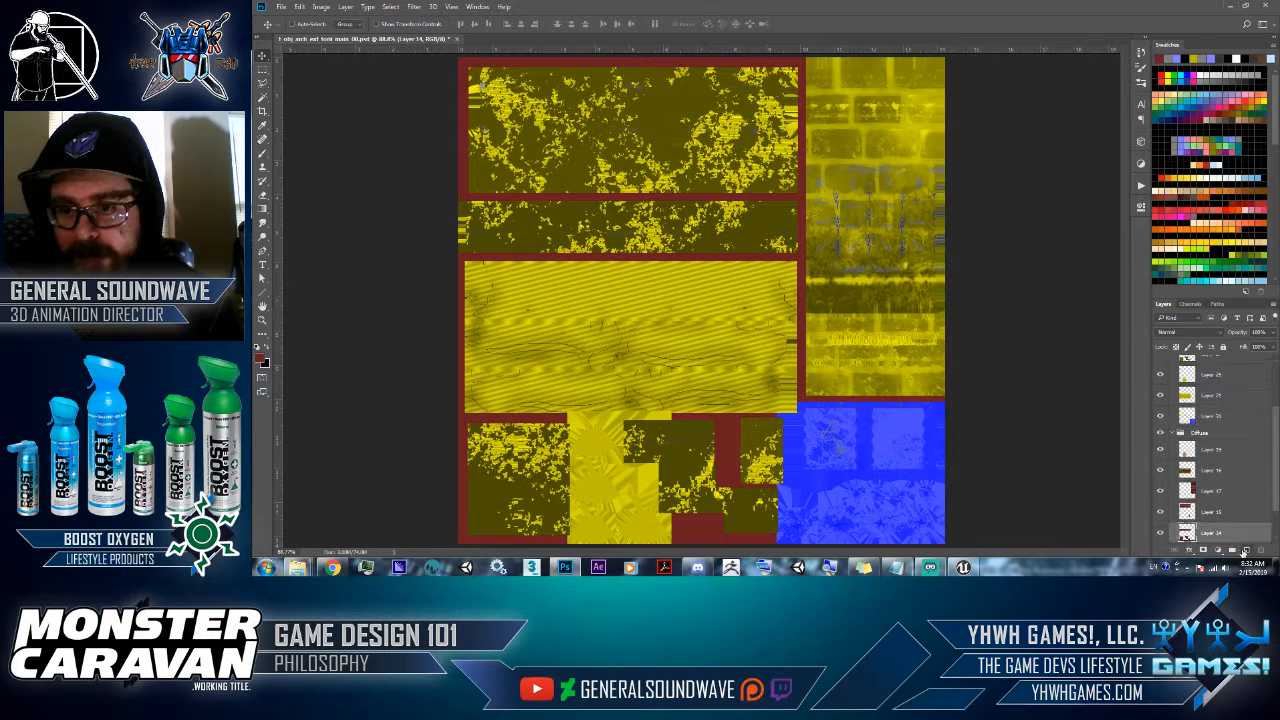
{"action": "key", "text": "ctrl+z"}
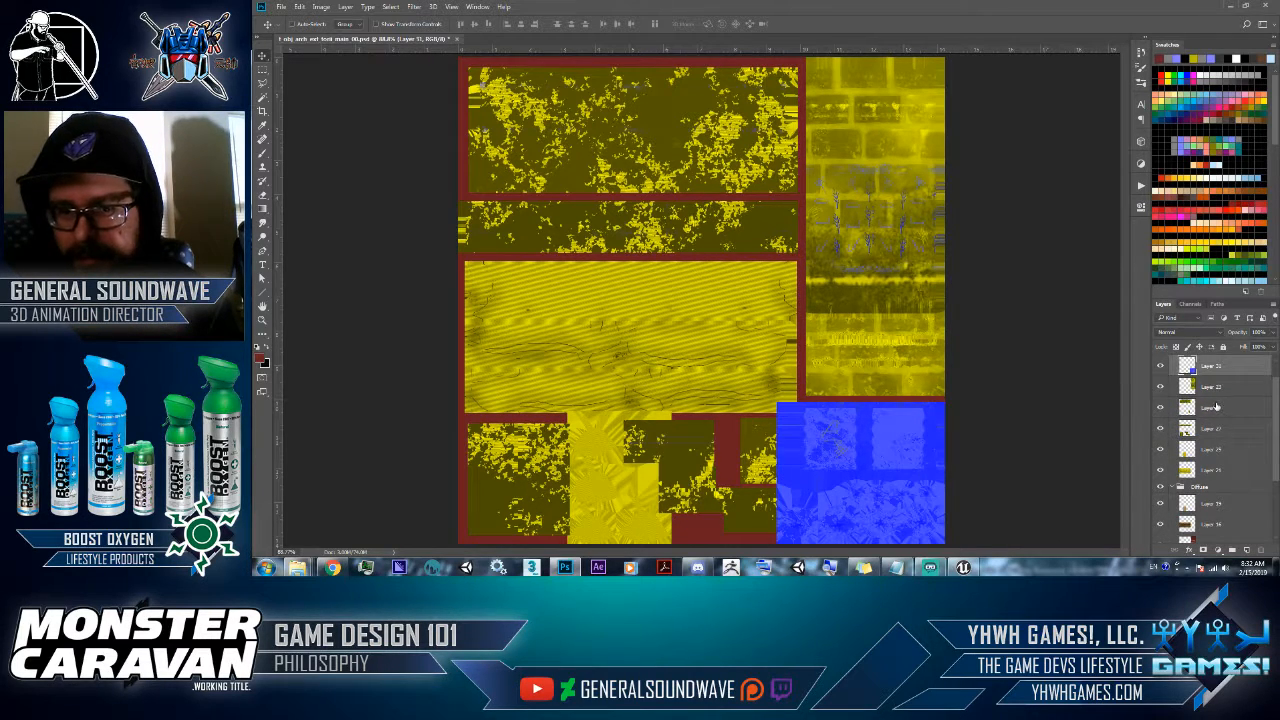
{"action": "key", "text": "ctrl+shift+z"}
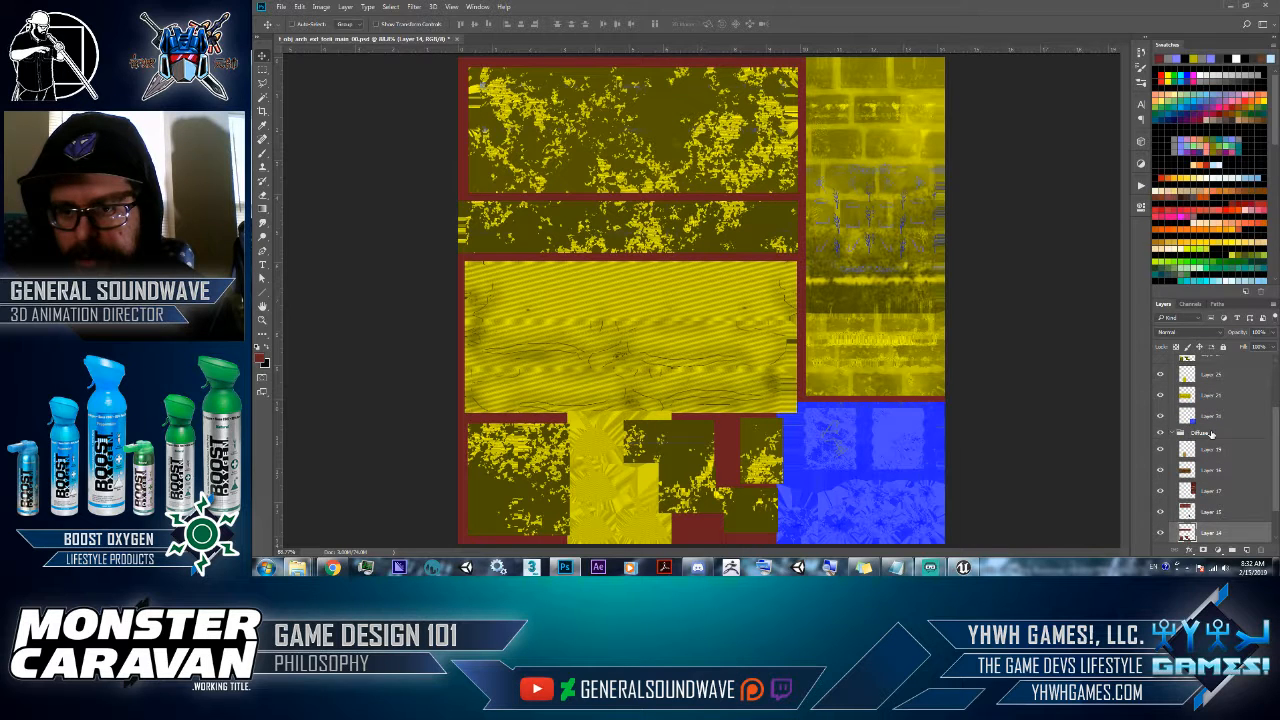
- Add a new layer directly beneath the cropped signs layer and fill it with the grey foreground color
{"action": "left_click", "coordinate": [1211, 433]}
{"action": "key", "text": "ctrl+shift+alt+n"}
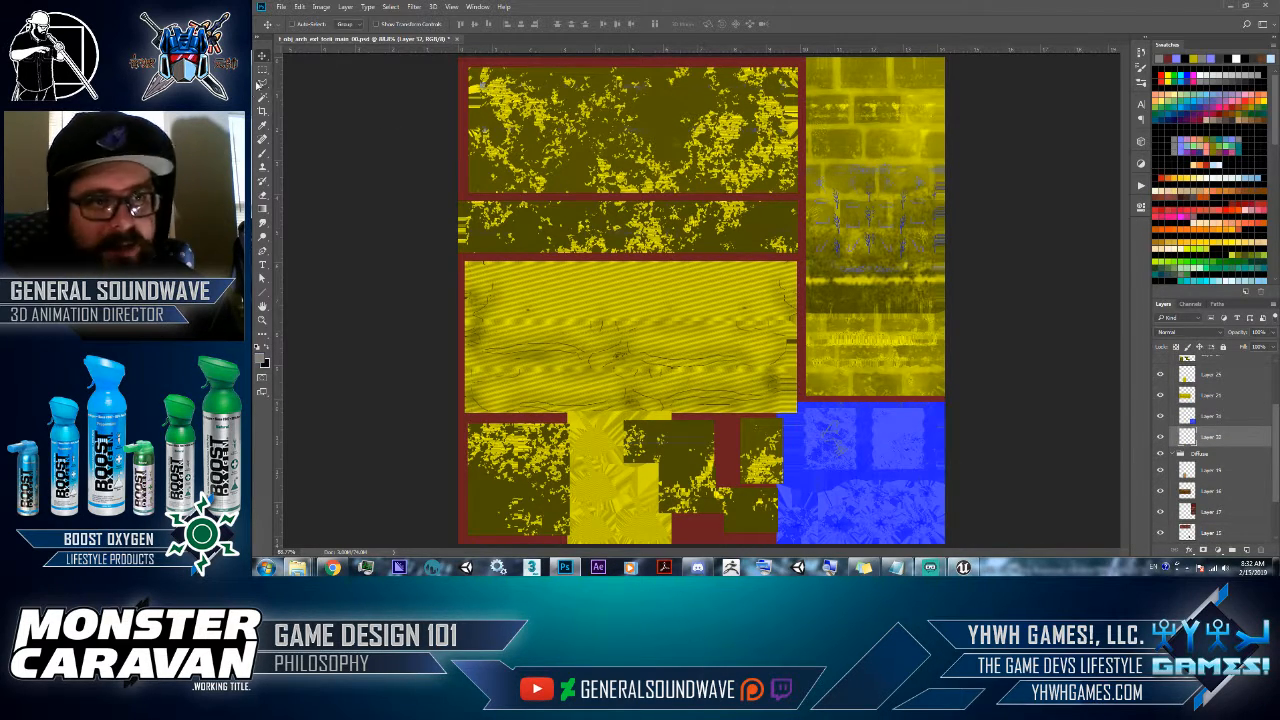
{"action": "left_click", "coordinate": [299, 6]}
{"action": "left_click", "coordinate": [307, 172]}
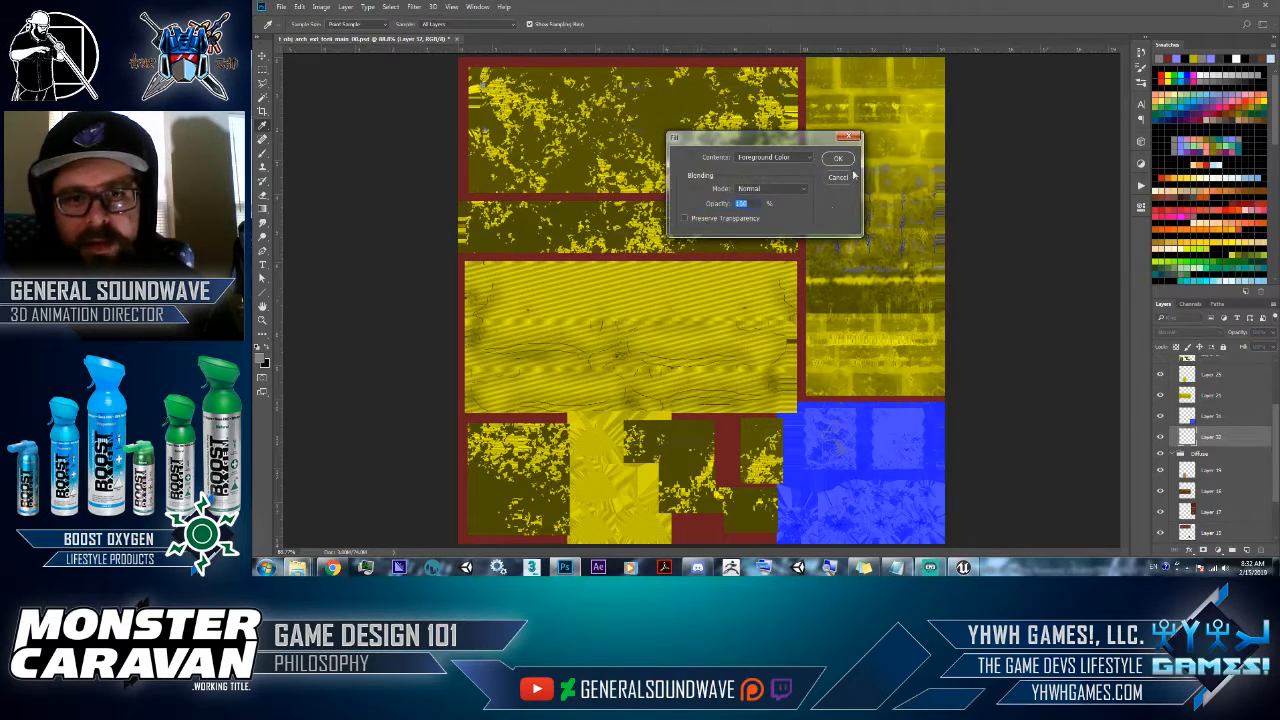
{"action": "left_click", "coordinate": [831, 148]}
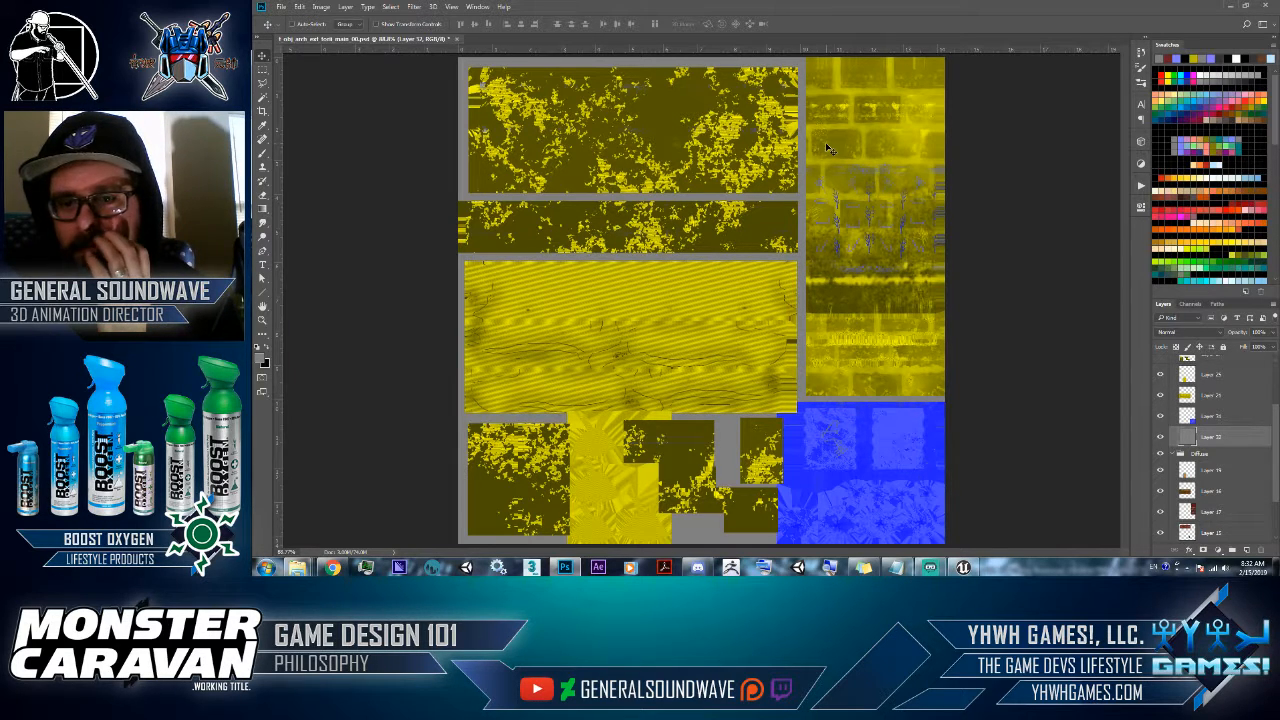
- Set the foreground color to black (000000) and fill the new background layer with it
{"action": "left_click", "coordinate": [262, 356]}
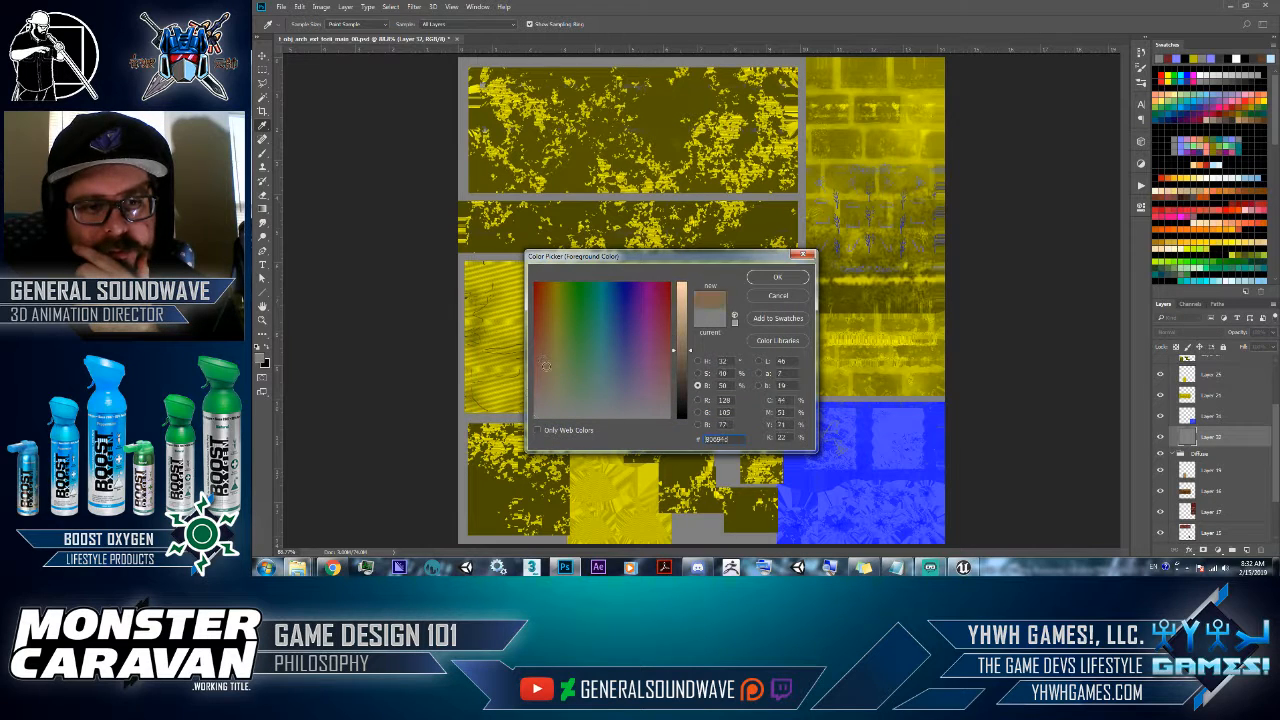
{"action": "left_click_drag", "start_coordinate": [690, 400], "coordinate": [681, 442]}
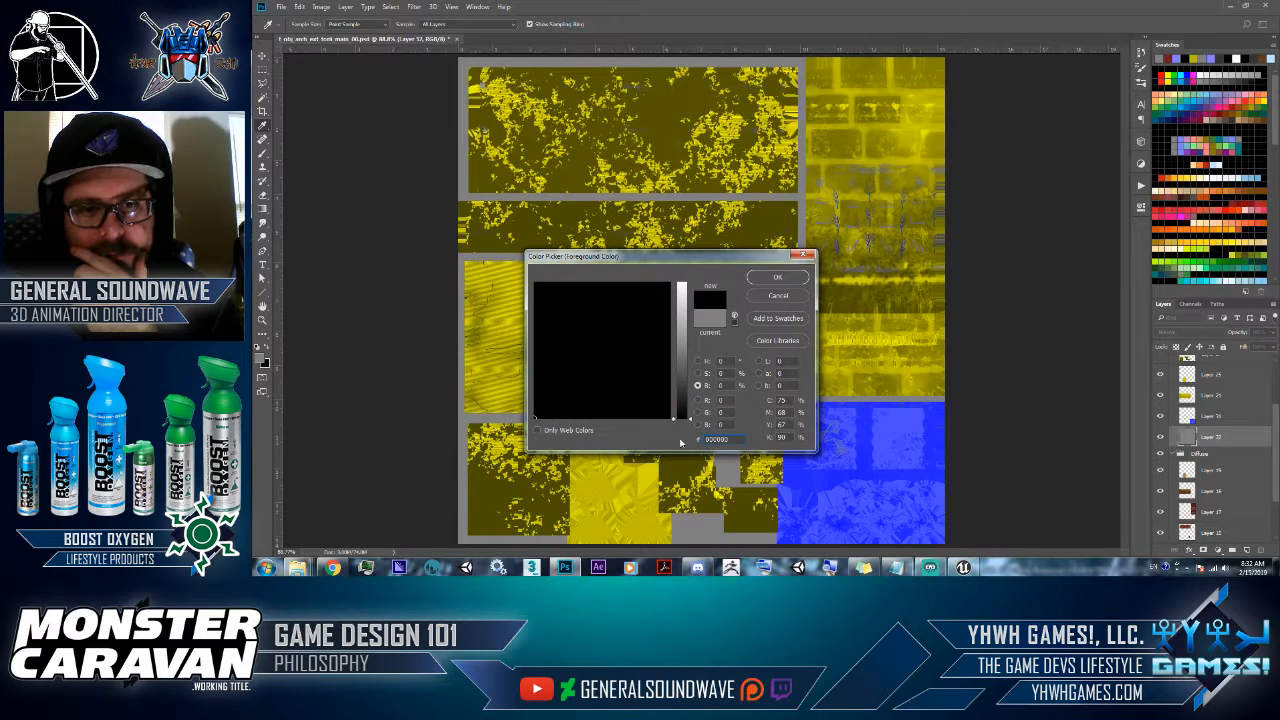
{"action": "left_click", "coordinate": [778, 278]}
{"action": "left_click", "coordinate": [299, 6]}
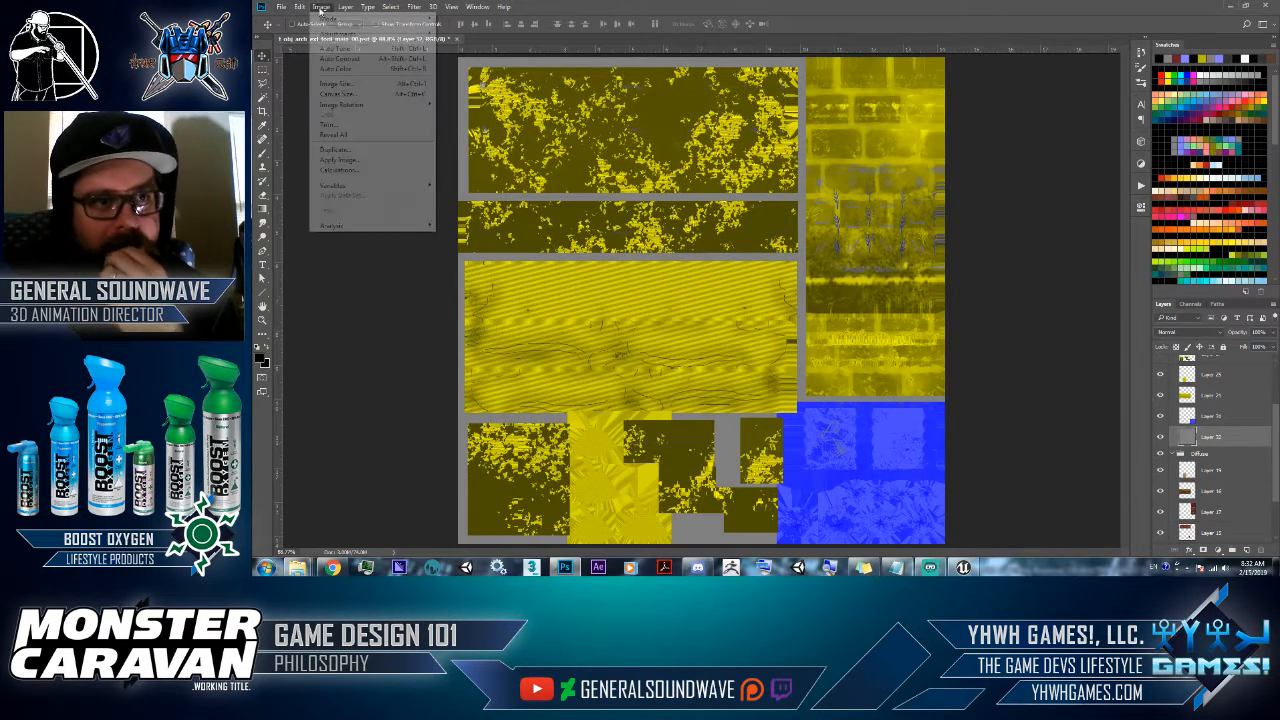
{"action": "left_click", "coordinate": [308, 172]}
{"action": "key", "text": "Return"}
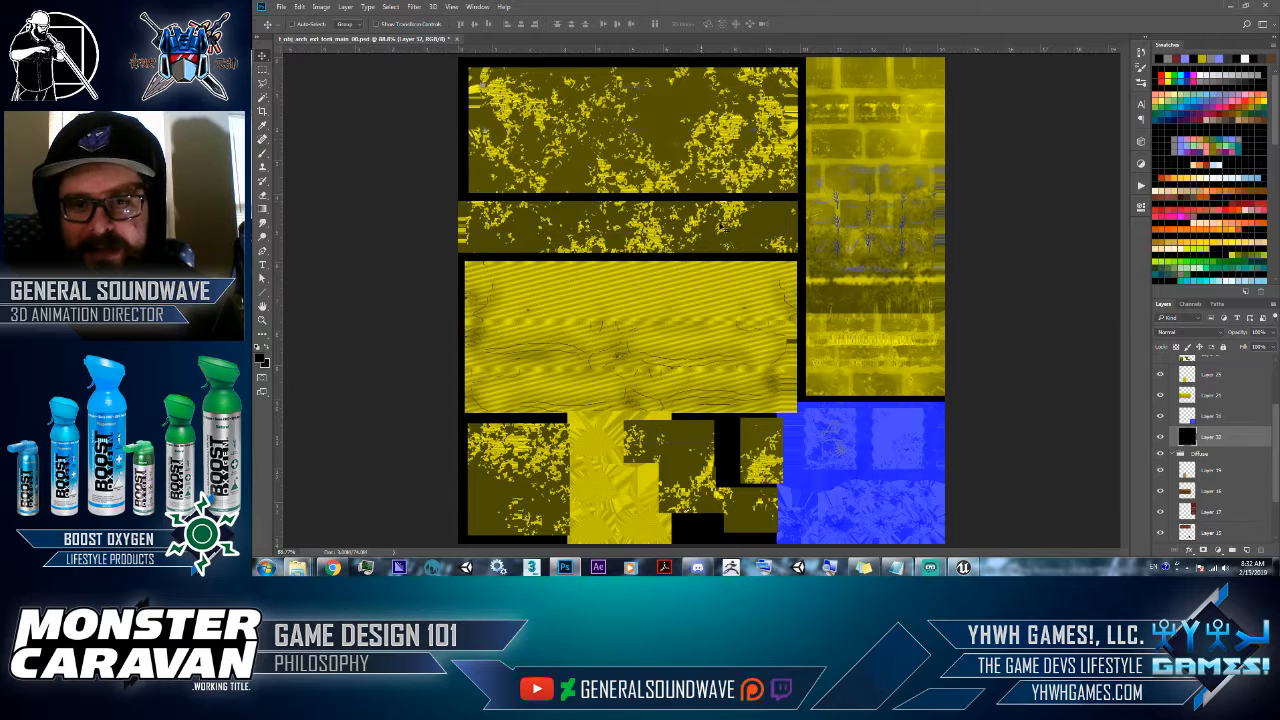
- Float the torii PSD window and open M_Gate_Top_RoughnessMetallic from the M_Gate_Maps folder as a separate document
{"action": "scroll", "coordinate": [1219, 437], "scroll_direction": "up", "scroll_amount": 2}
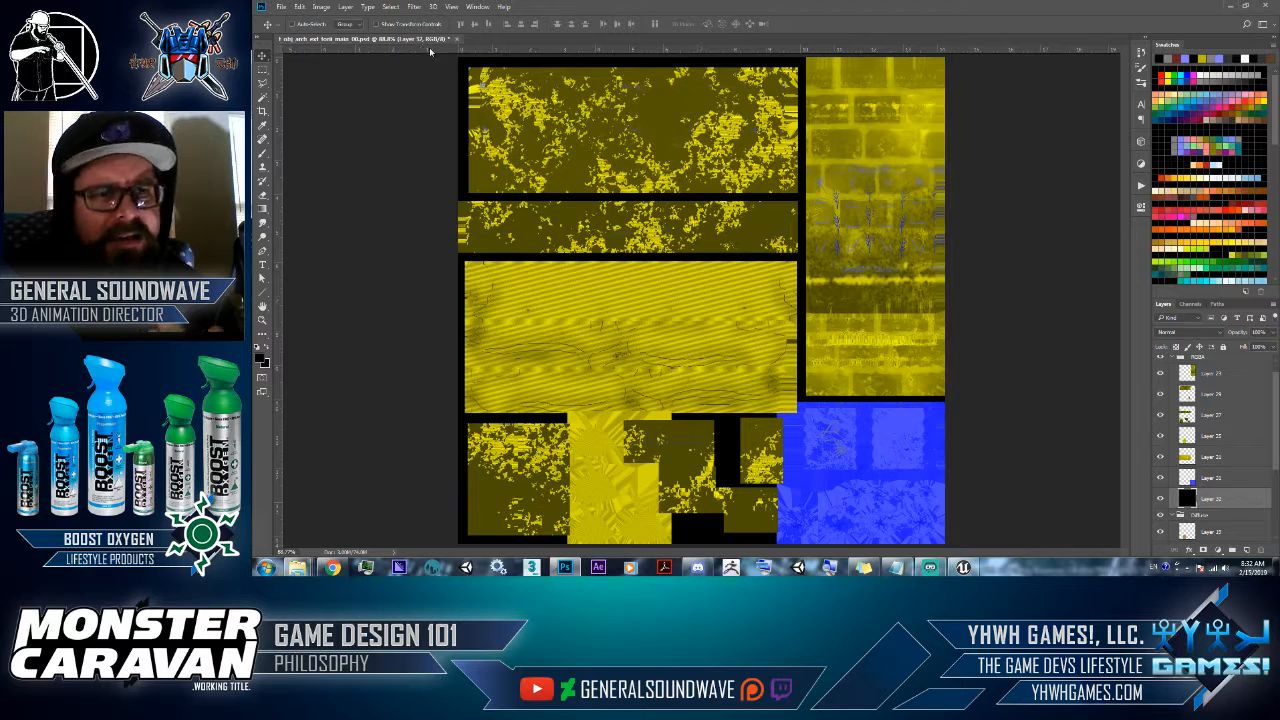
{"action": "left_click_drag", "start_coordinate": [431, 40], "coordinate": [434, 52]}
{"action": "key", "text": "alt+Tab"}
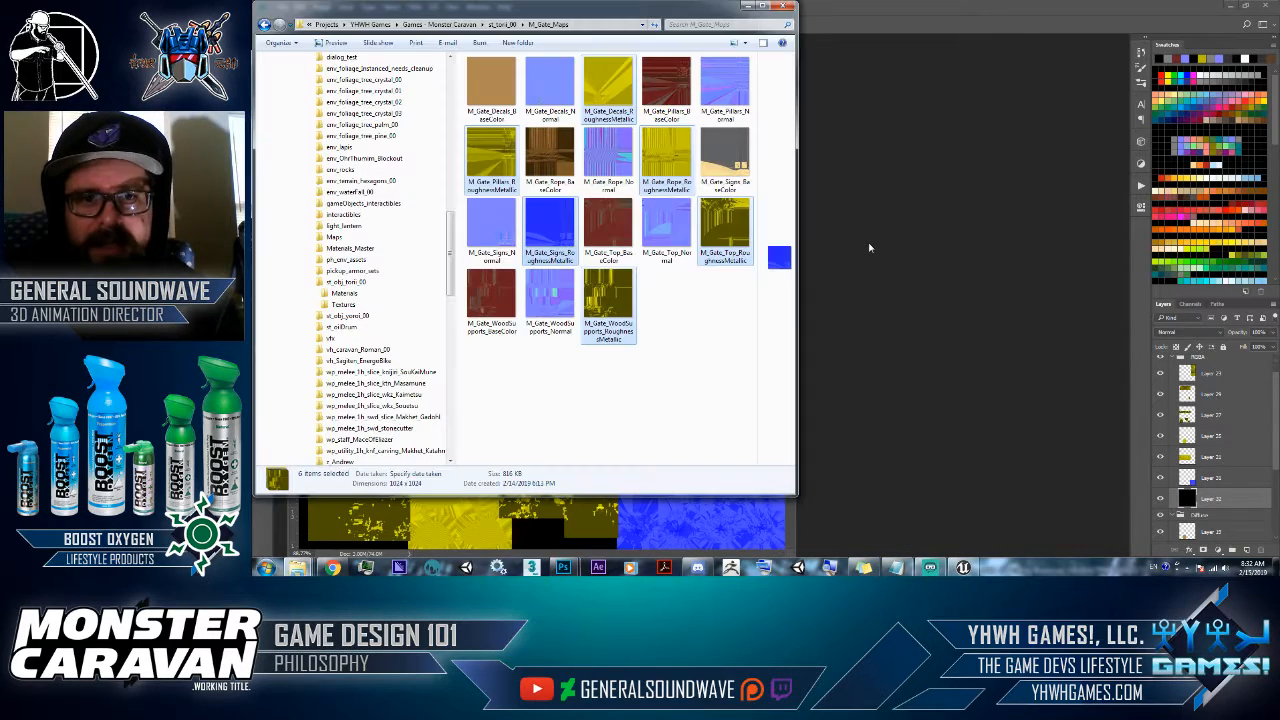
{"action": "left_click", "coordinate": [716, 294]}
{"action": "left_click_drag", "start_coordinate": [722, 230], "coordinate": [915, 231]}
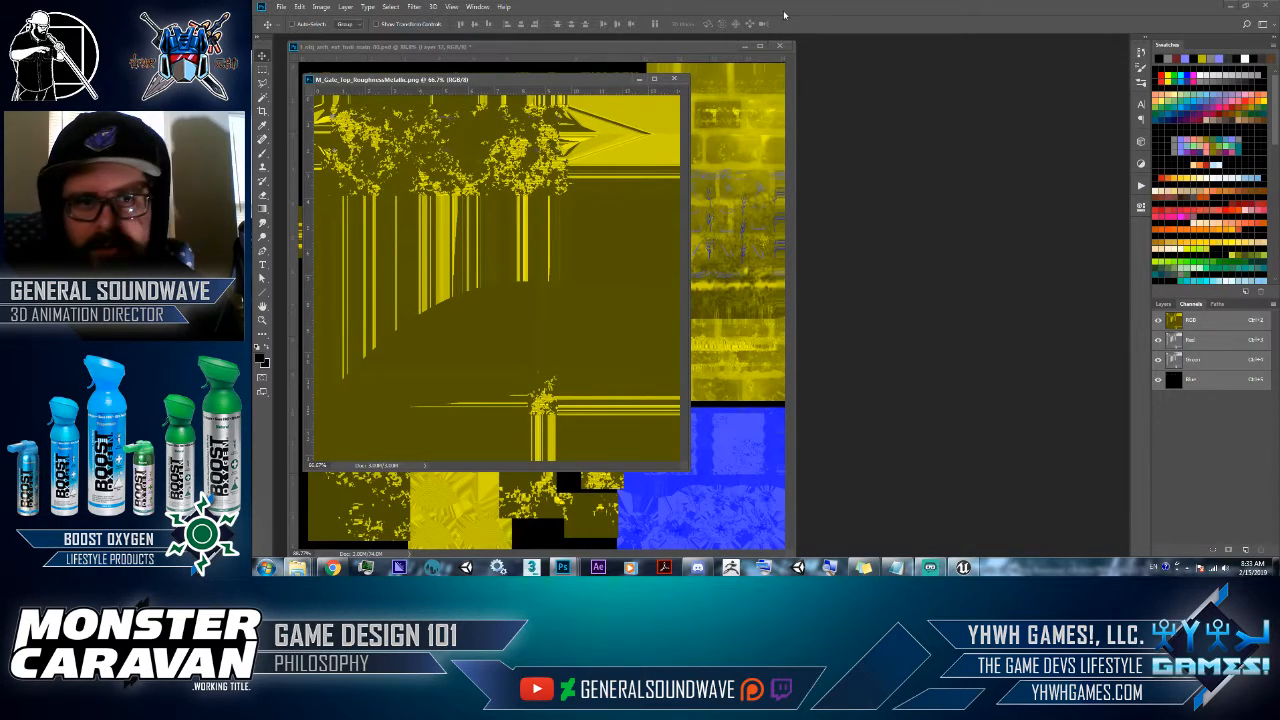
- Close the M_Gate_Top_RoughnessMetallic document and reposition the torii PSD window in the workspace
{"action": "left_click_drag", "start_coordinate": [573, 91], "coordinate": [909, 100]}
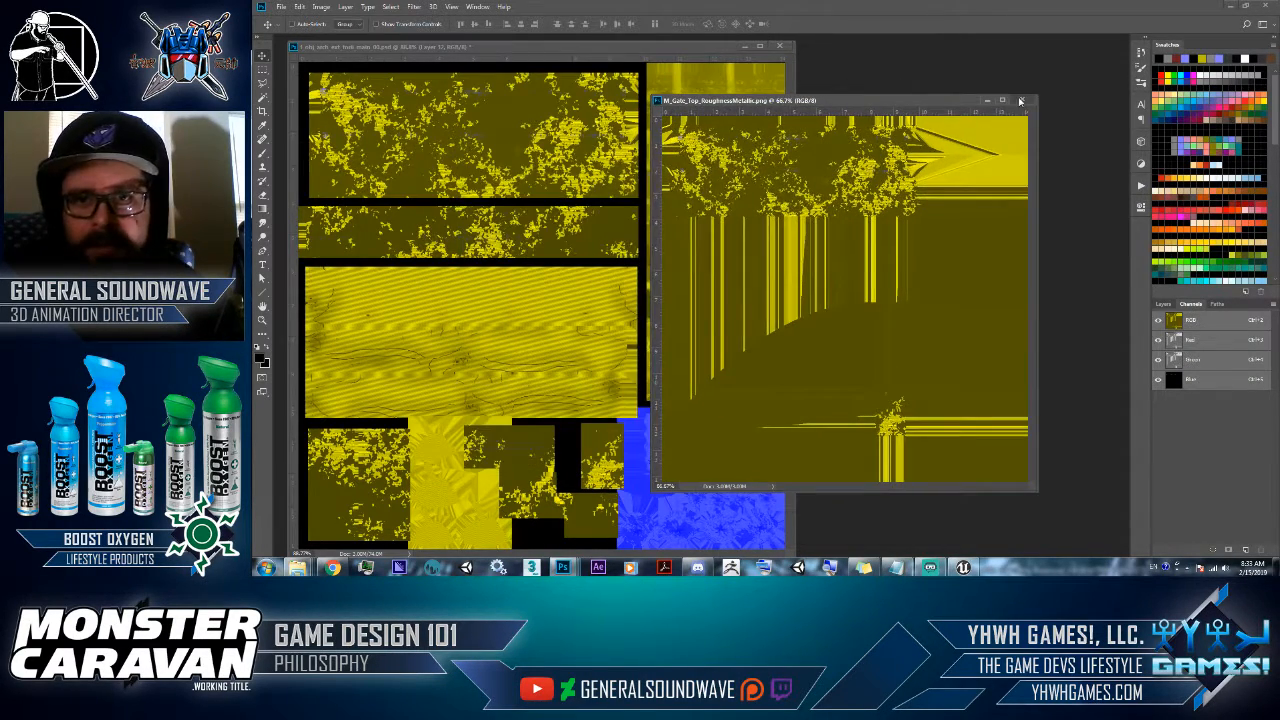
{"action": "key", "text": "ctrl+w"}
{"action": "left_click_drag", "start_coordinate": [598, 47], "coordinate": [814, 63]}
- Compare the atlas's Red and Green channels, examine its Blue channel, and return to the RGB composite and layer list
{"action": "left_click", "coordinate": [1206, 341]}
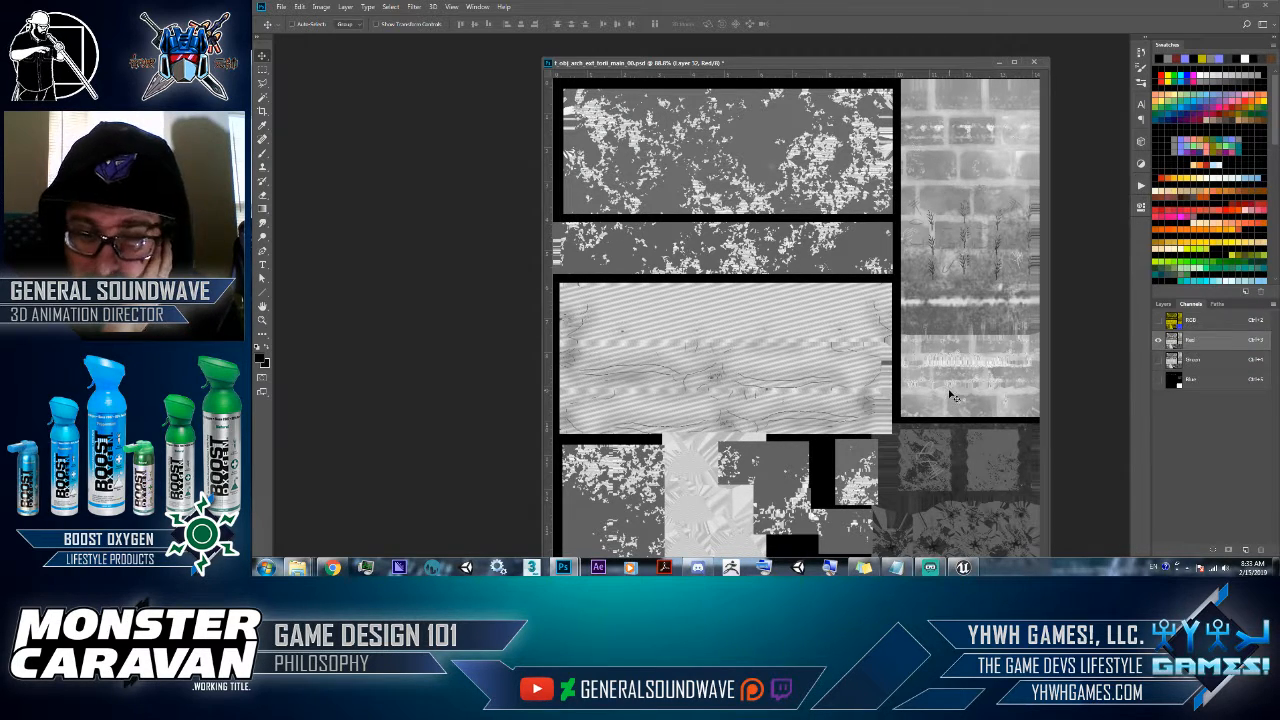
{"action": "left_click", "coordinate": [1200, 365]}
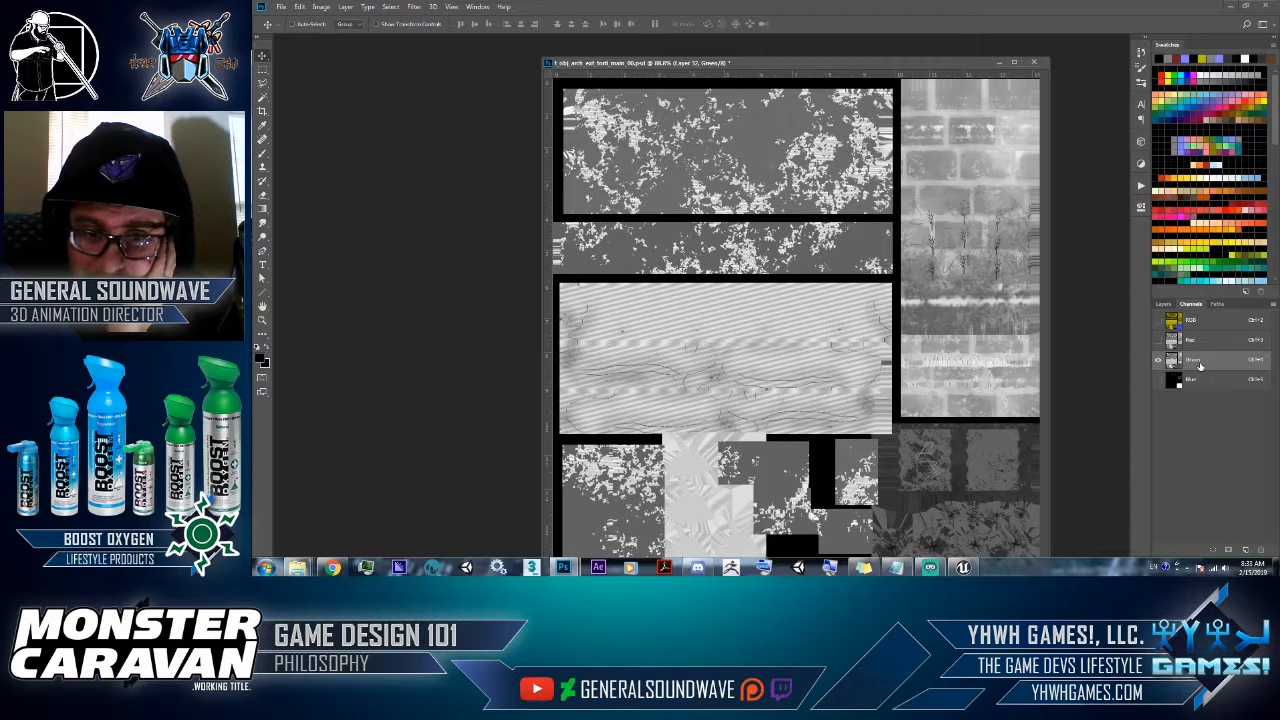
{"action": "left_click", "coordinate": [1197, 348]}
{"action": "left_click", "coordinate": [1198, 365]}
{"action": "left_click", "coordinate": [1197, 349]}
{"action": "left_click", "coordinate": [1199, 368]}
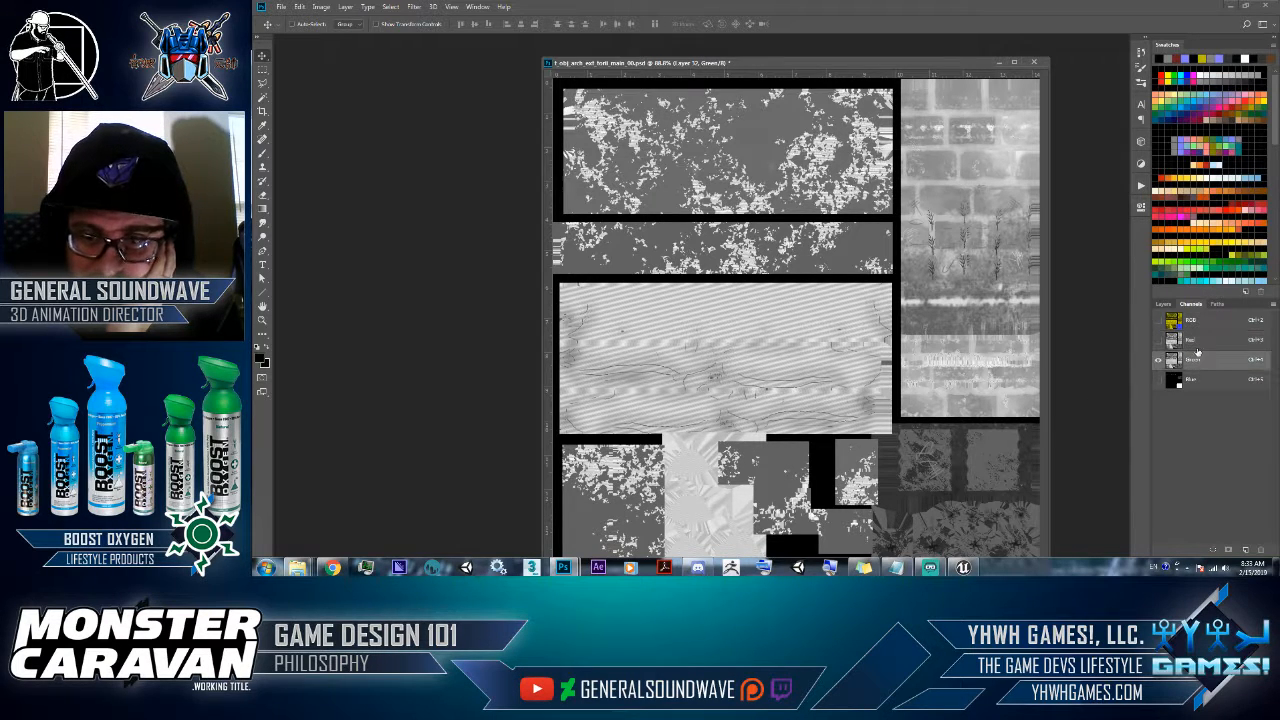
{"action": "left_click", "coordinate": [1198, 351]}
{"action": "left_click", "coordinate": [1196, 362]}
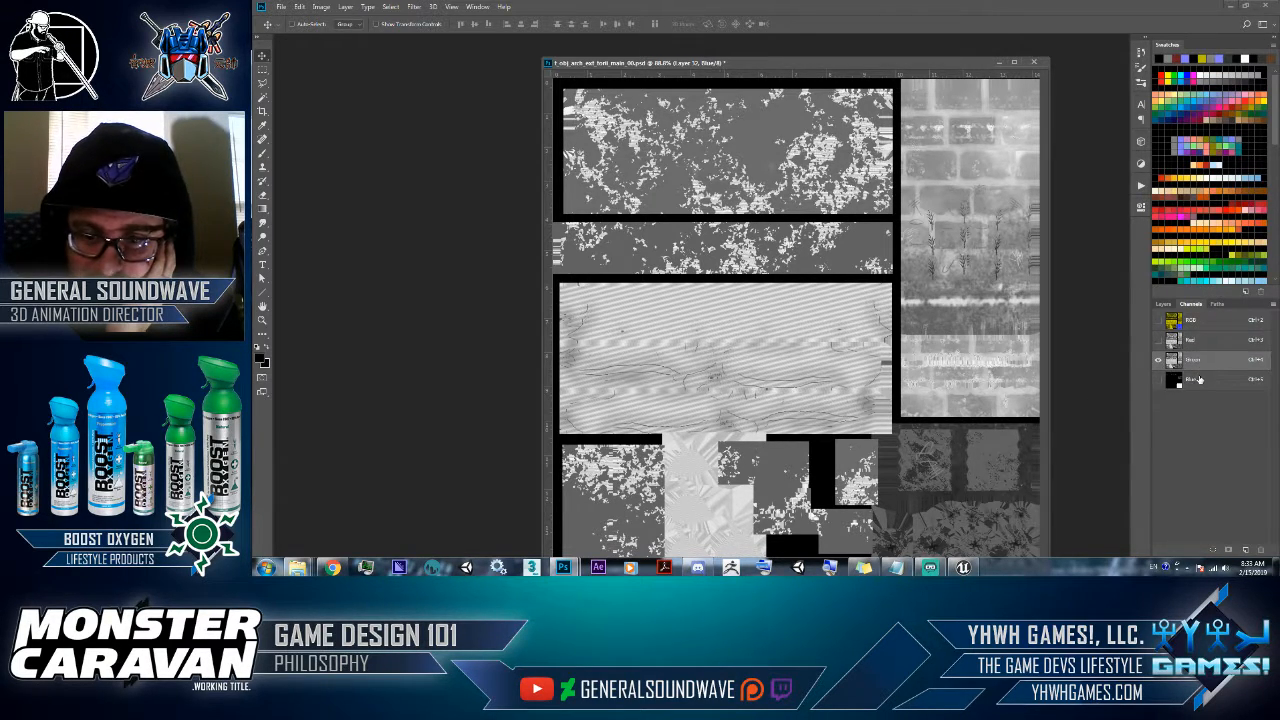
{"action": "left_click", "coordinate": [1199, 379]}
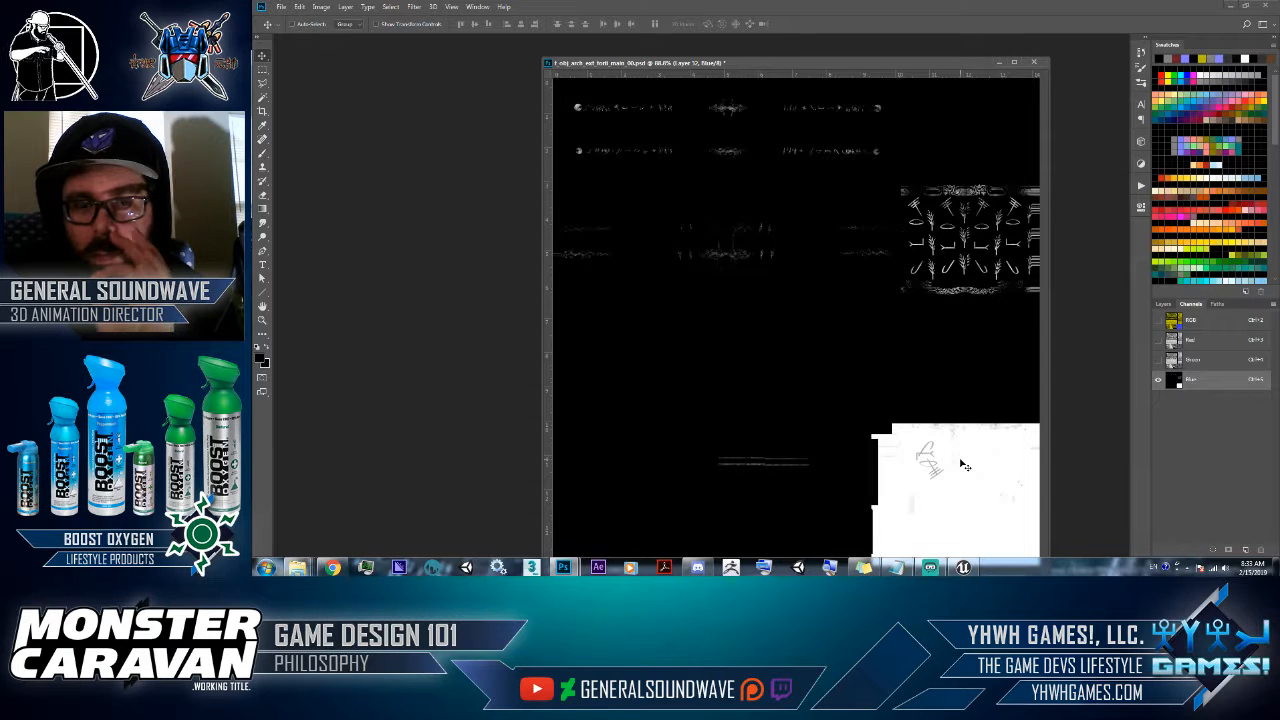
{"action": "left_click", "coordinate": [1190, 319]}
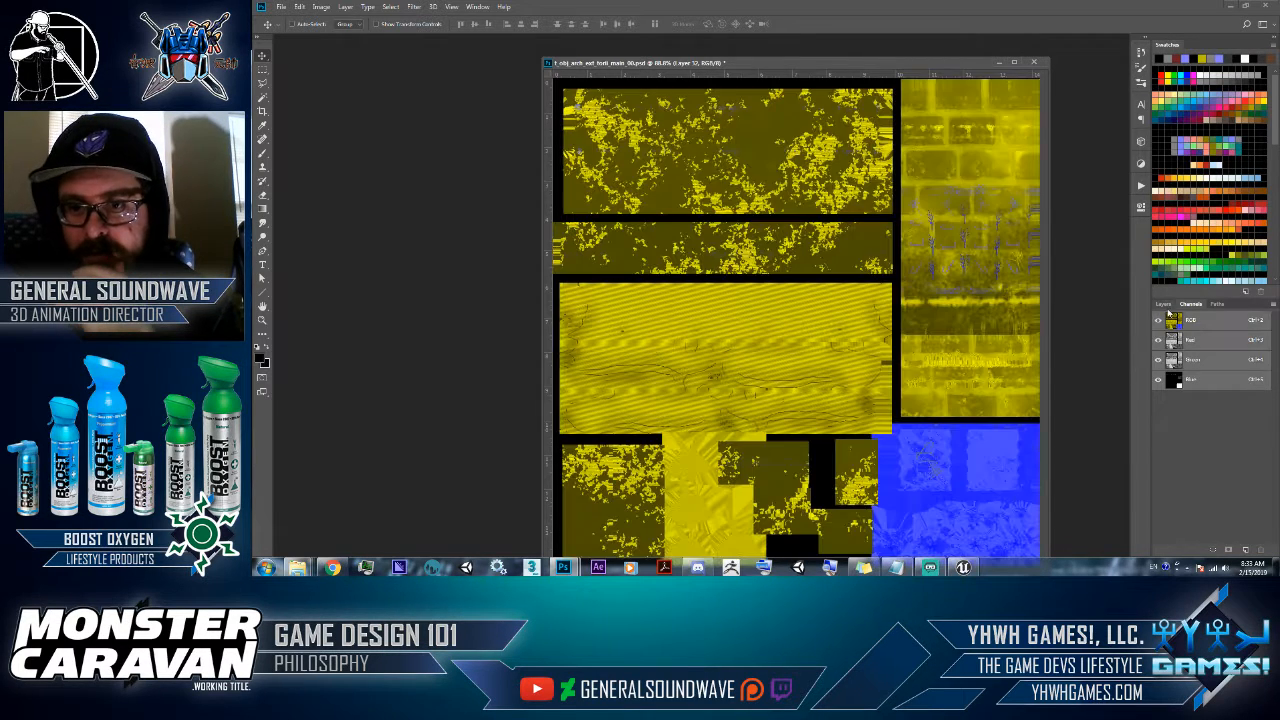
{"action": "left_click", "coordinate": [1164, 303]}
{"action": "left_click_drag", "start_coordinate": [714, 67], "coordinate": [709, 49]}
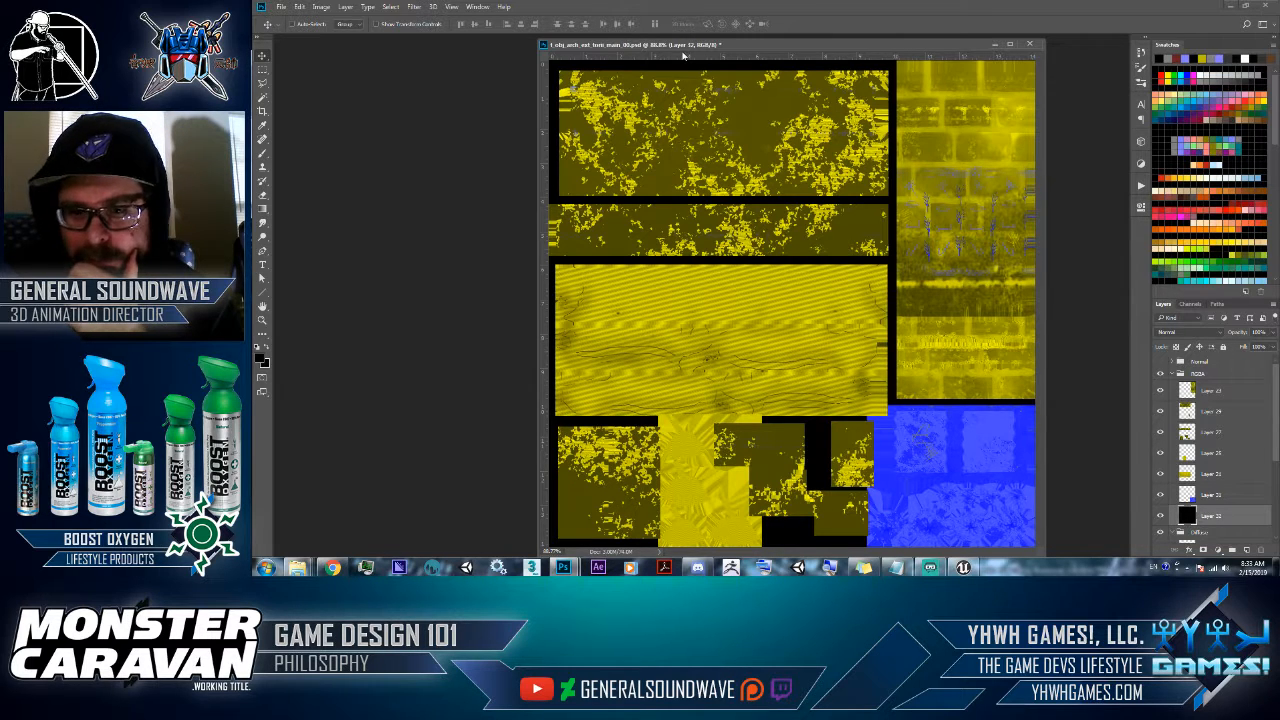
- From the file-open dialog, rename the support diffuse TGA as t_obj_arch_ext_torii_support_00_D_00, reusing the support PSD's name prefix
{"action": "key", "text": "ctrl+o"}
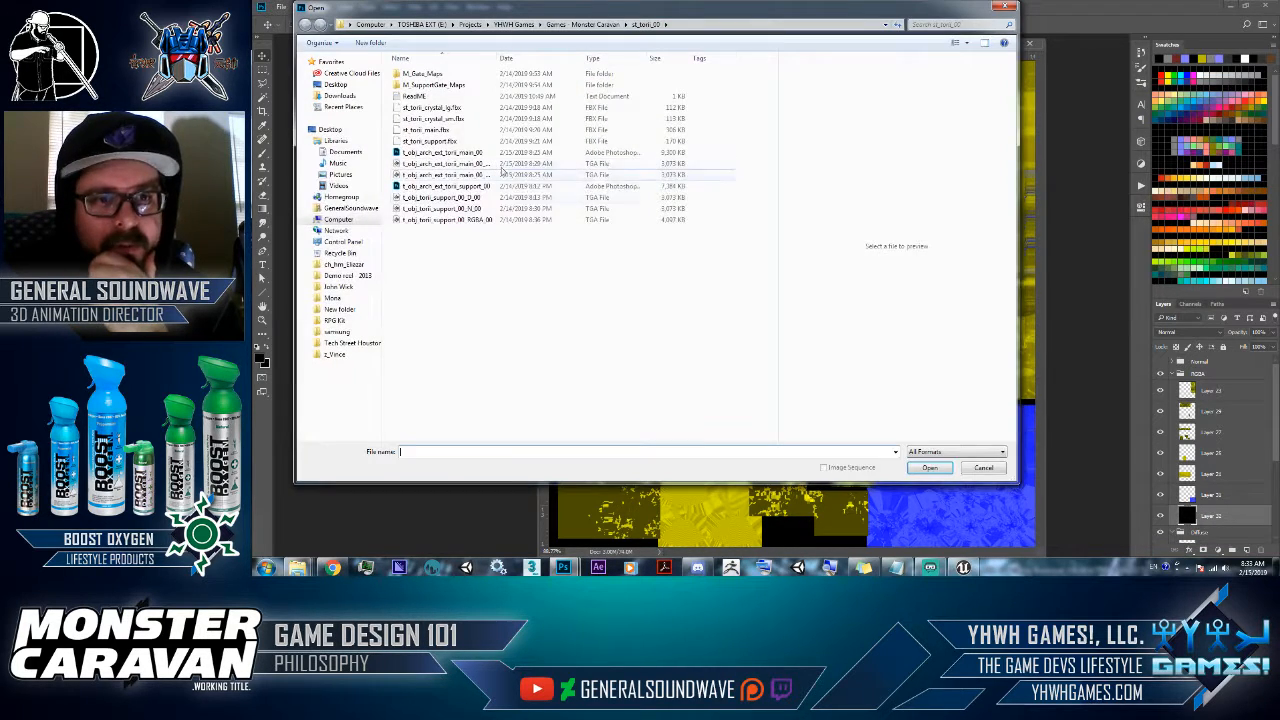
{"action": "left_click", "coordinate": [448, 187]}
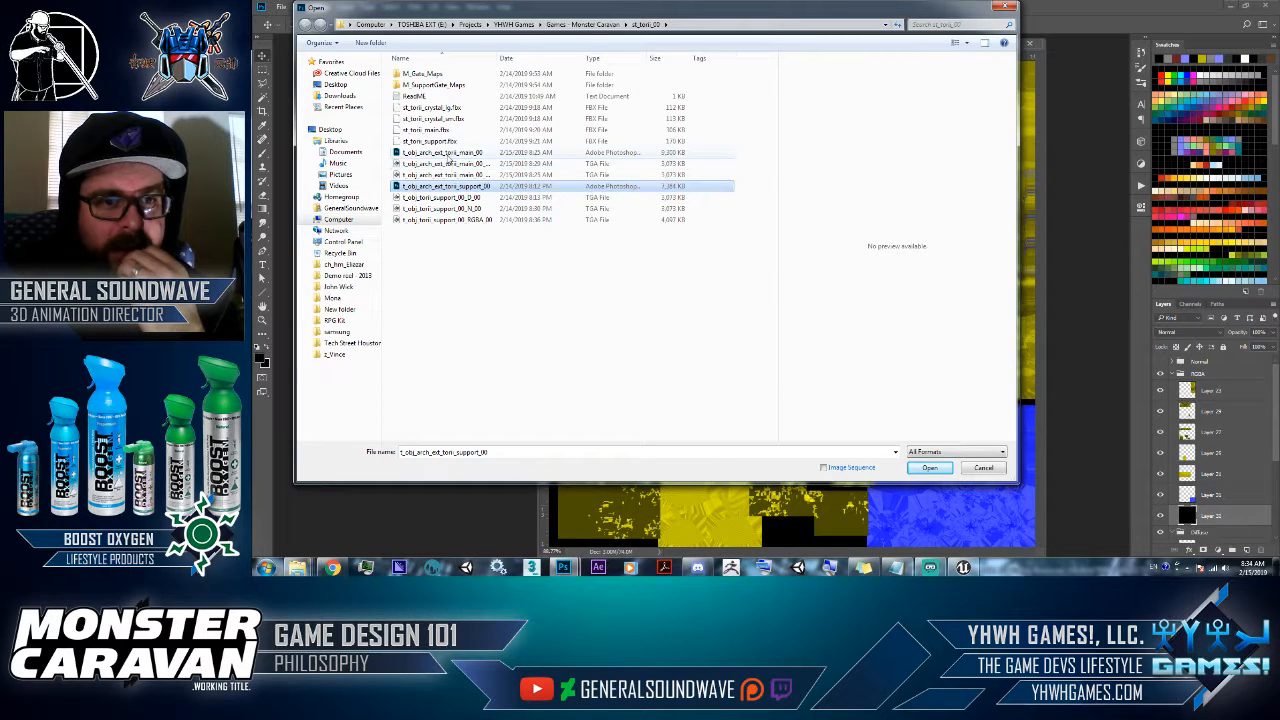
{"action": "left_click", "coordinate": [448, 153]}
{"action": "left_click", "coordinate": [450, 154]}
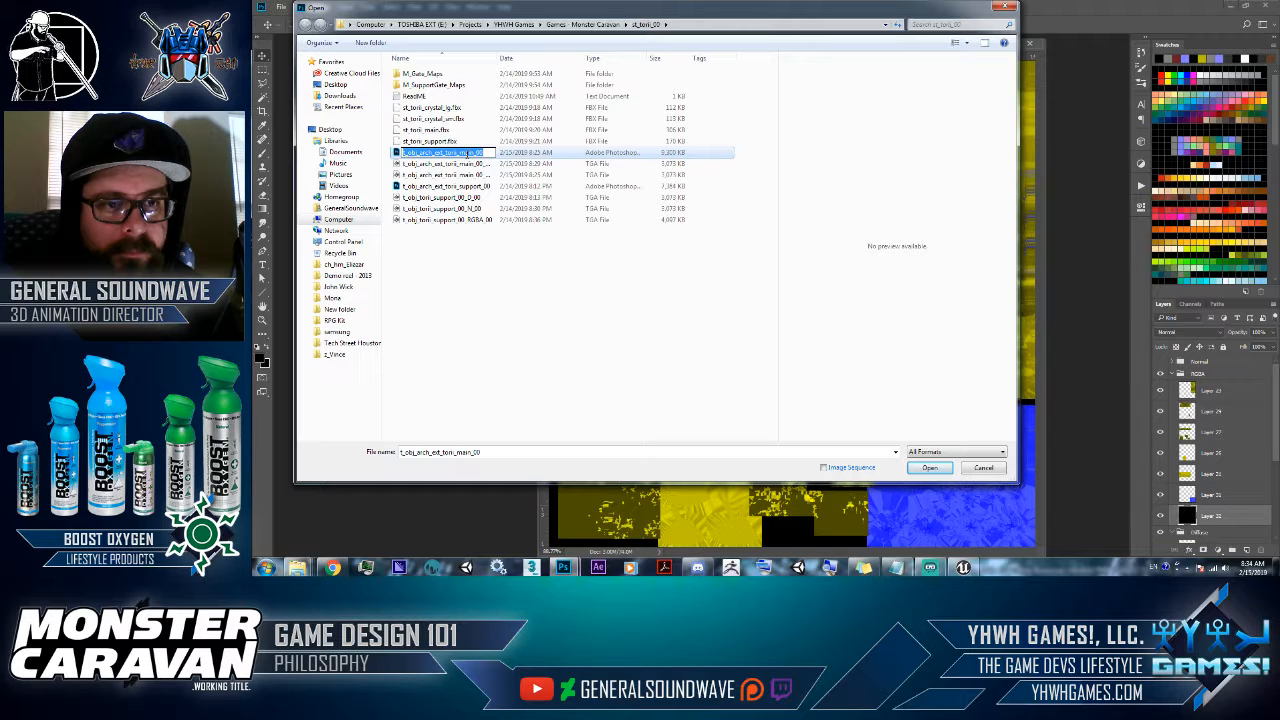
{"action": "left_click", "coordinate": [463, 187]}
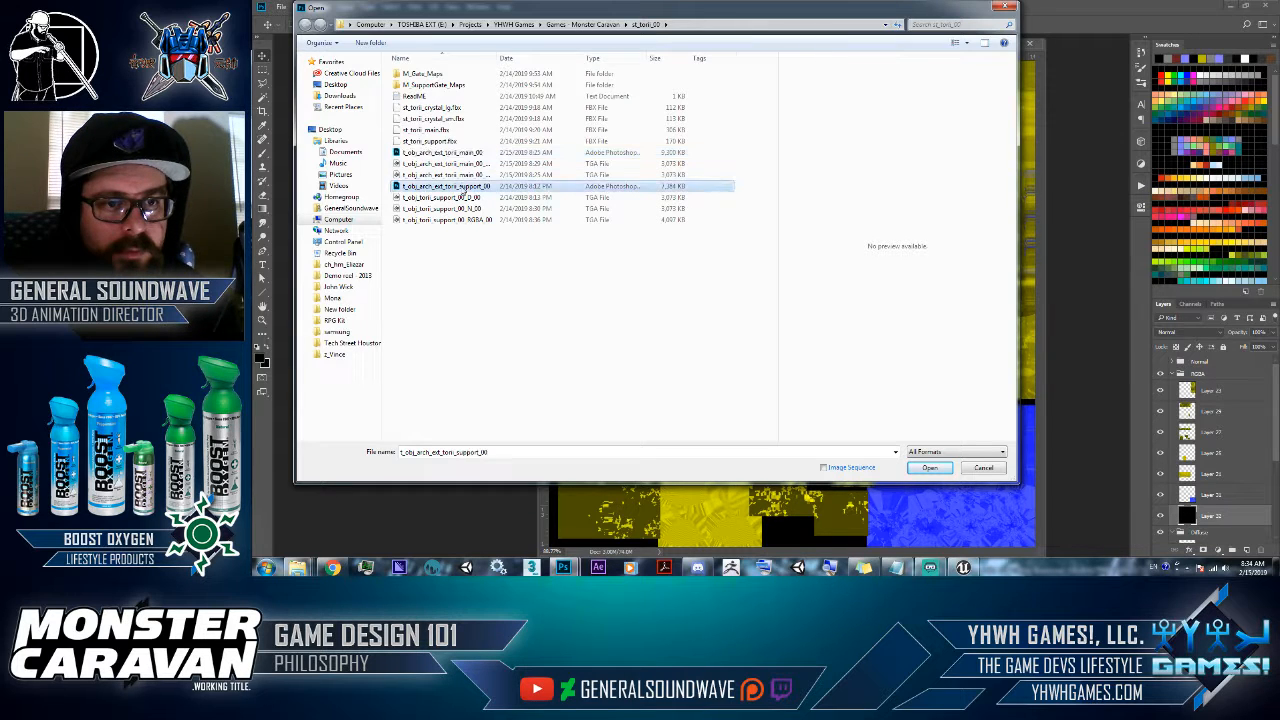
{"action": "left_click", "coordinate": [465, 189]}
{"action": "left_click_drag", "start_coordinate": [462, 188], "coordinate": [385, 202]}
{"action": "key", "text": "ctrl+c"}
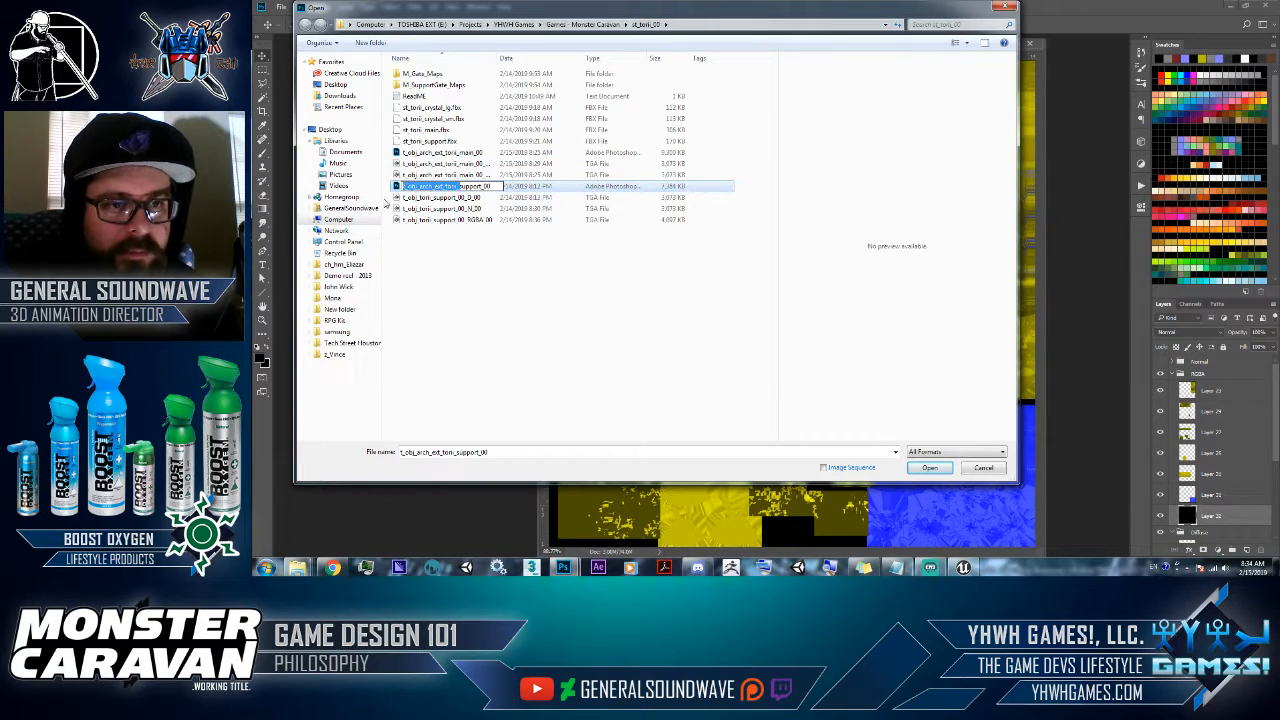
{"action": "left_click", "coordinate": [450, 199]}
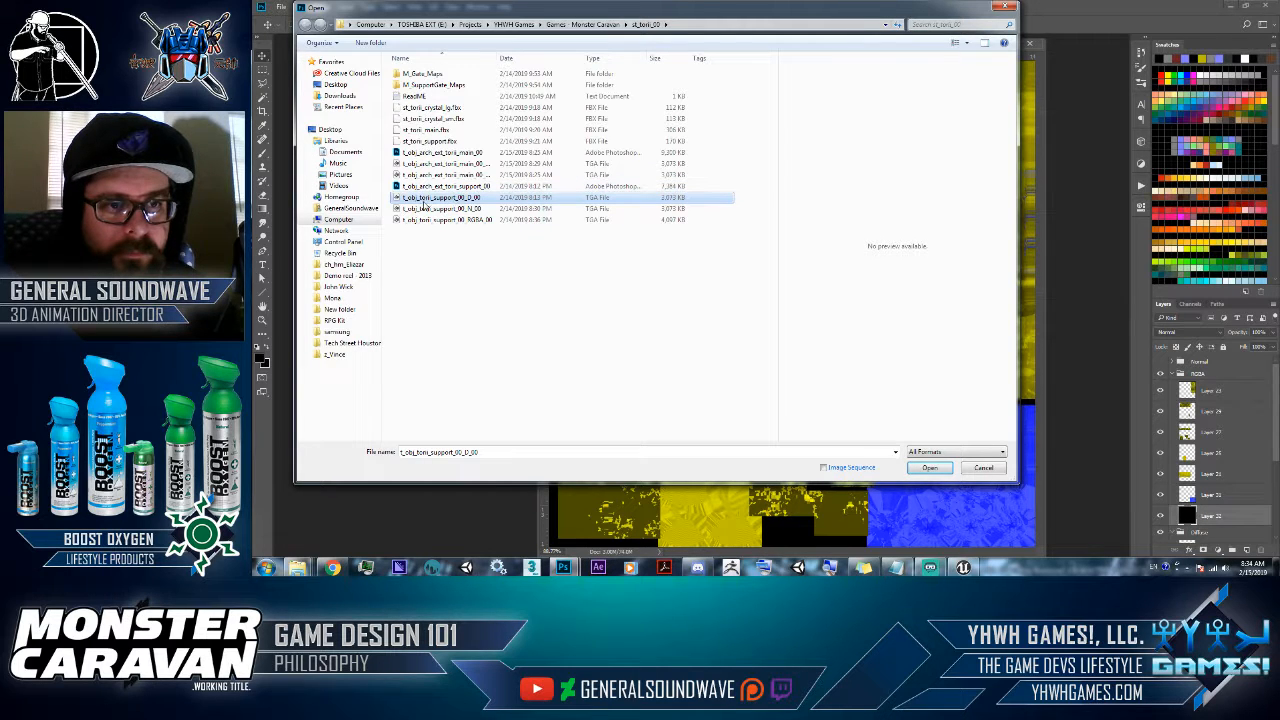
{"action": "left_click", "coordinate": [437, 198]}
{"action": "key", "text": "ctrl+v"}
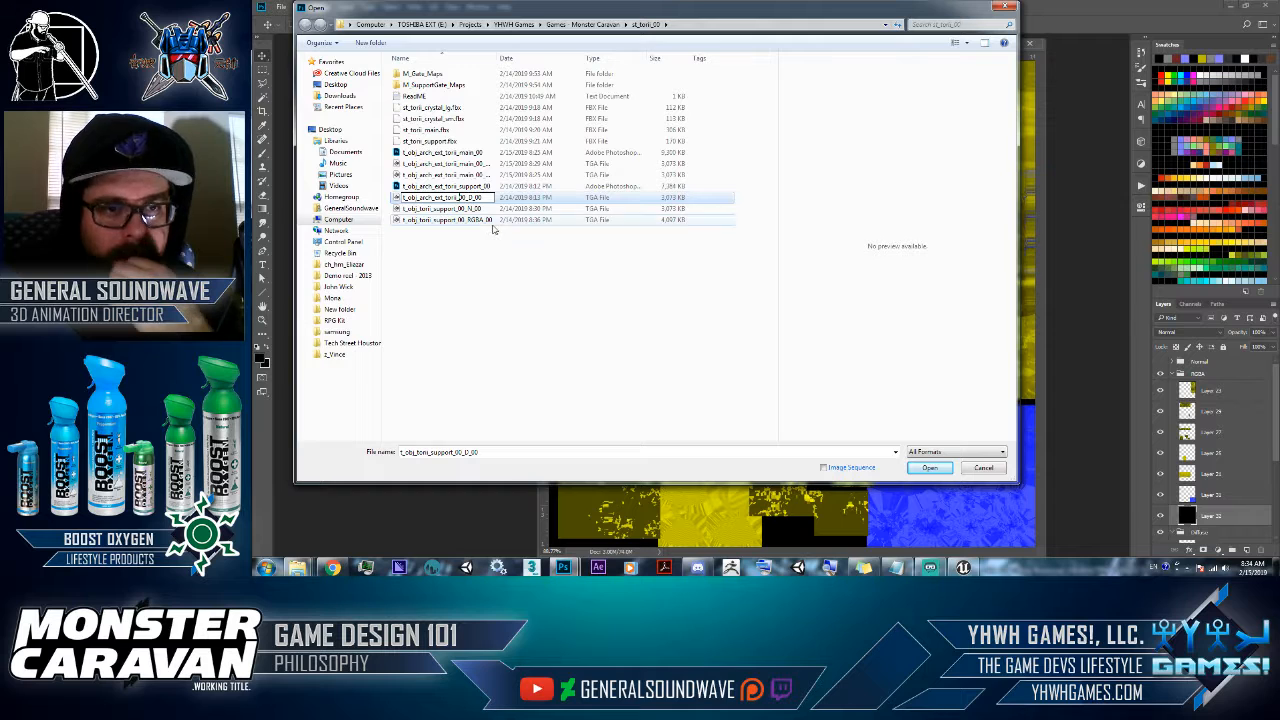
{"action": "type", "text": "support_"}
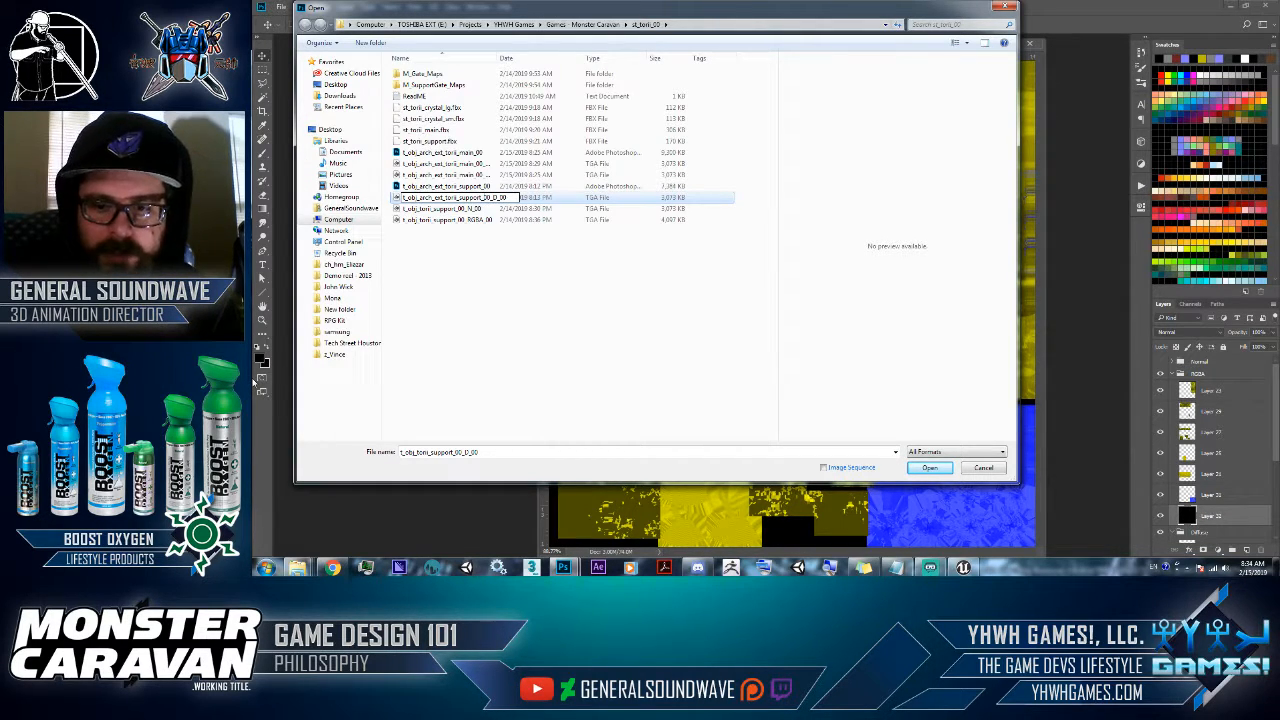
- Copy the renamed diffuse file's prefix and rename the support RGBA TGA as t_obj_arch_ext_torii_support_00_RGBA_00
{"action": "key", "text": "shift+Home"}
{"action": "key", "text": "ctrl+c"}
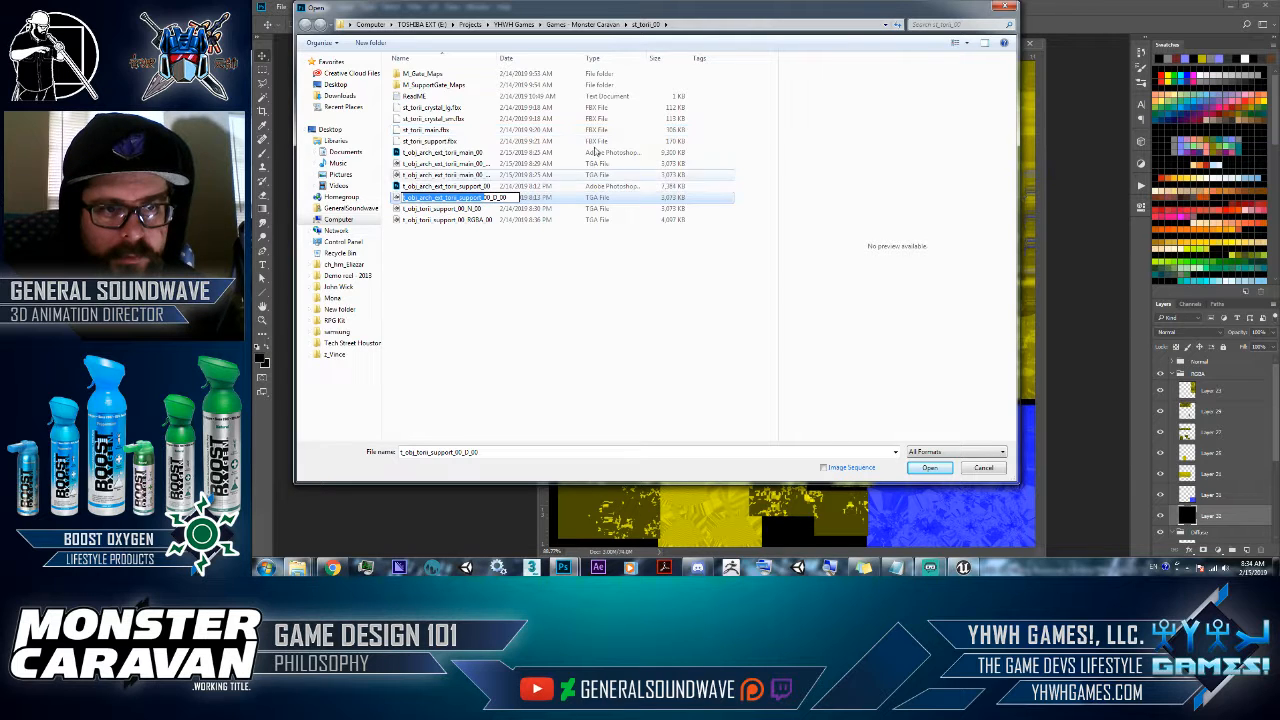
{"action": "left_click", "coordinate": [463, 220]}
{"action": "key", "text": "F2"}
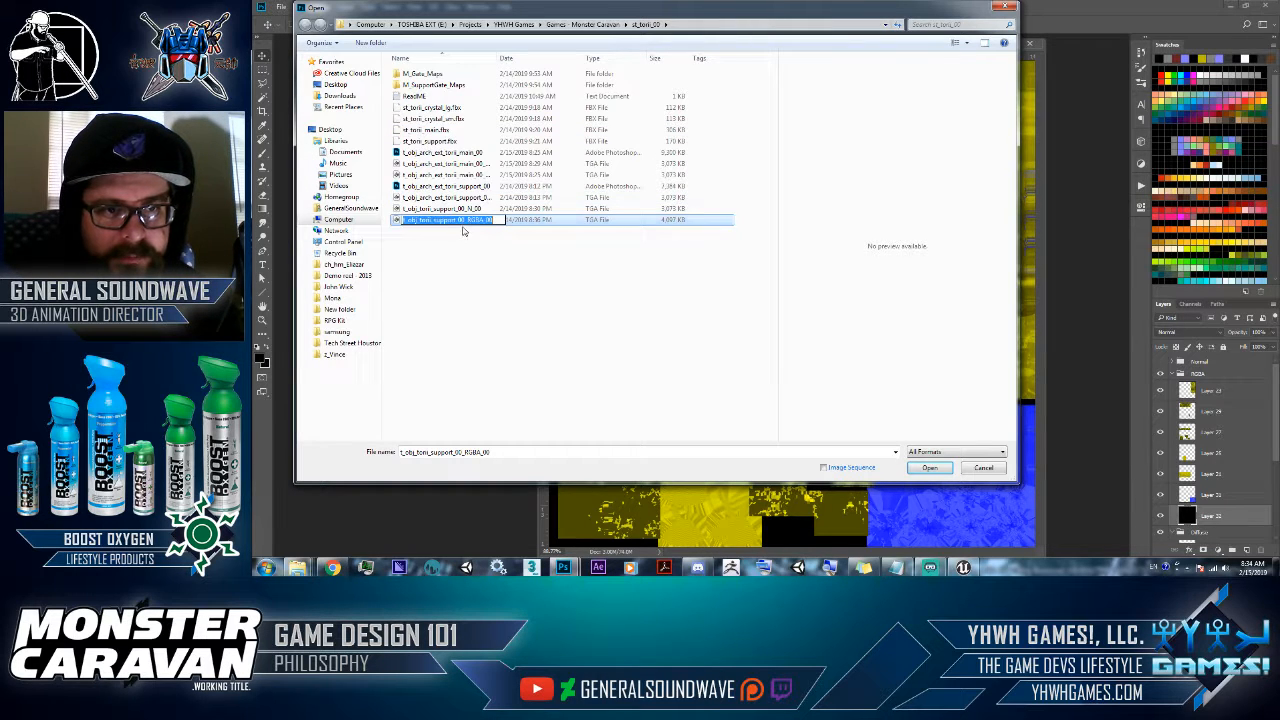
{"action": "left_click_drag", "start_coordinate": [468, 220], "coordinate": [345, 225]}
{"action": "key", "text": "ctrl+v"}
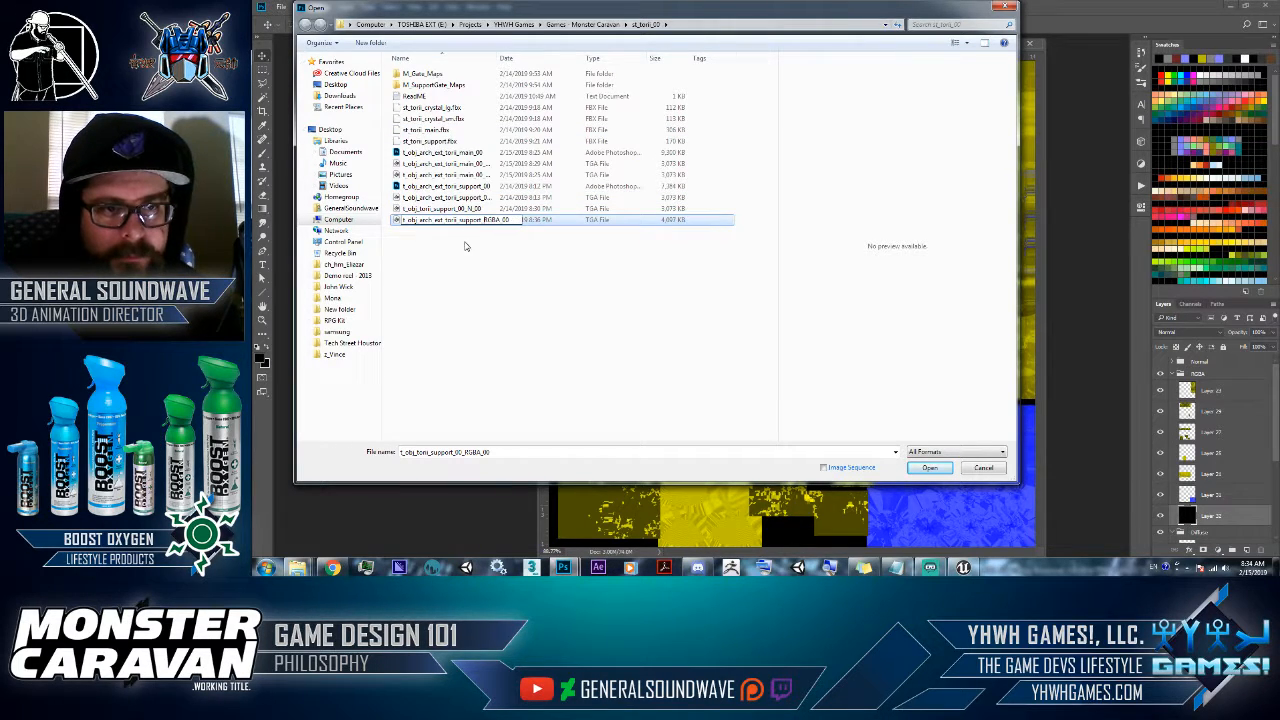
{"action": "type", "text": "00_"}
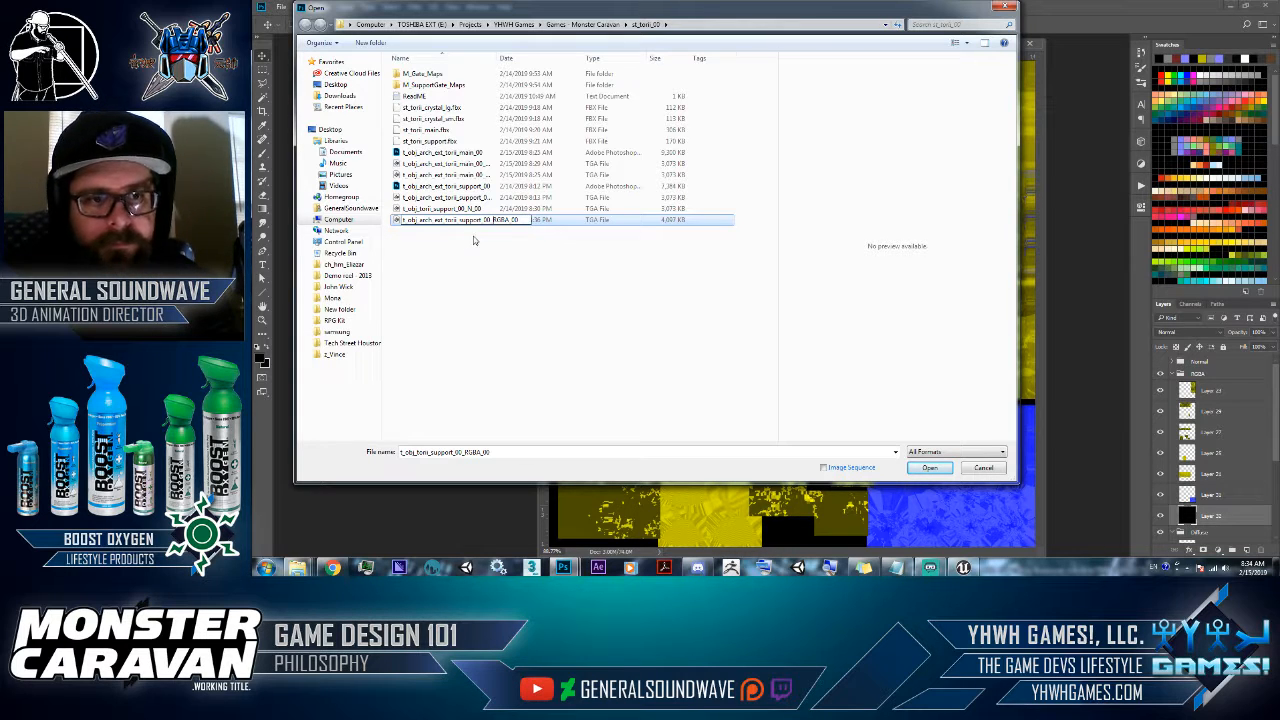
{"action": "key", "text": "Return"}
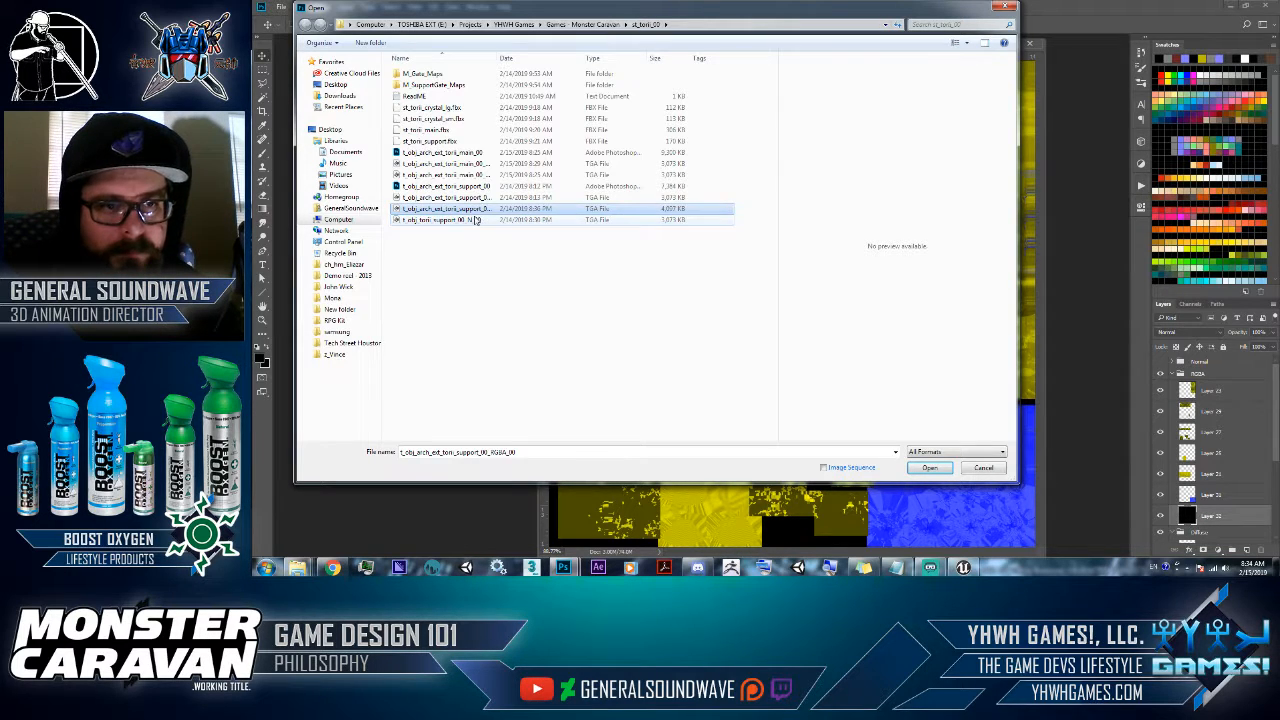
- Rename the support normal TGA as t_obj_arch_ext_torii_support_00_N_00 and widen the name column to fit the full file names
{"action": "left_click", "coordinate": [466, 222]}
{"action": "key", "text": "F2"}
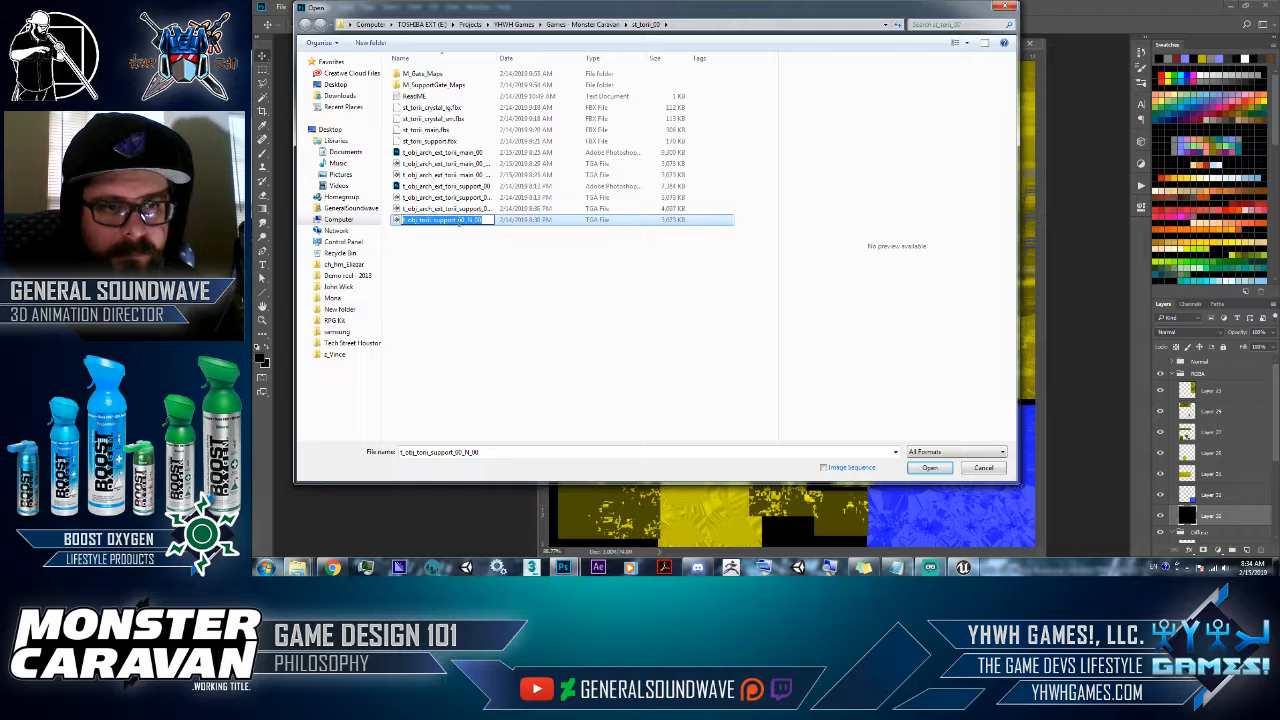
{"action": "left_click_drag", "start_coordinate": [459, 220], "coordinate": [384, 225]}
{"action": "key", "text": "ctrl+v"}
{"action": "key", "text": "Return"}
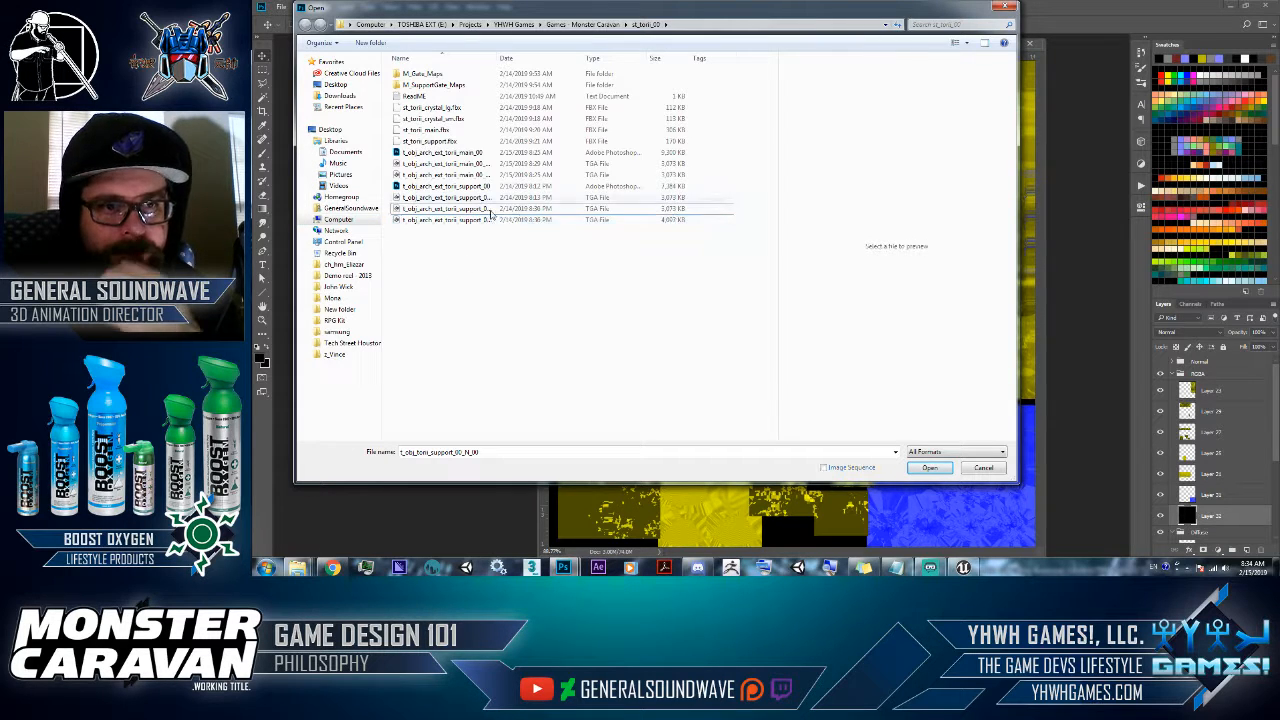
{"action": "double_click", "coordinate": [497, 58]}
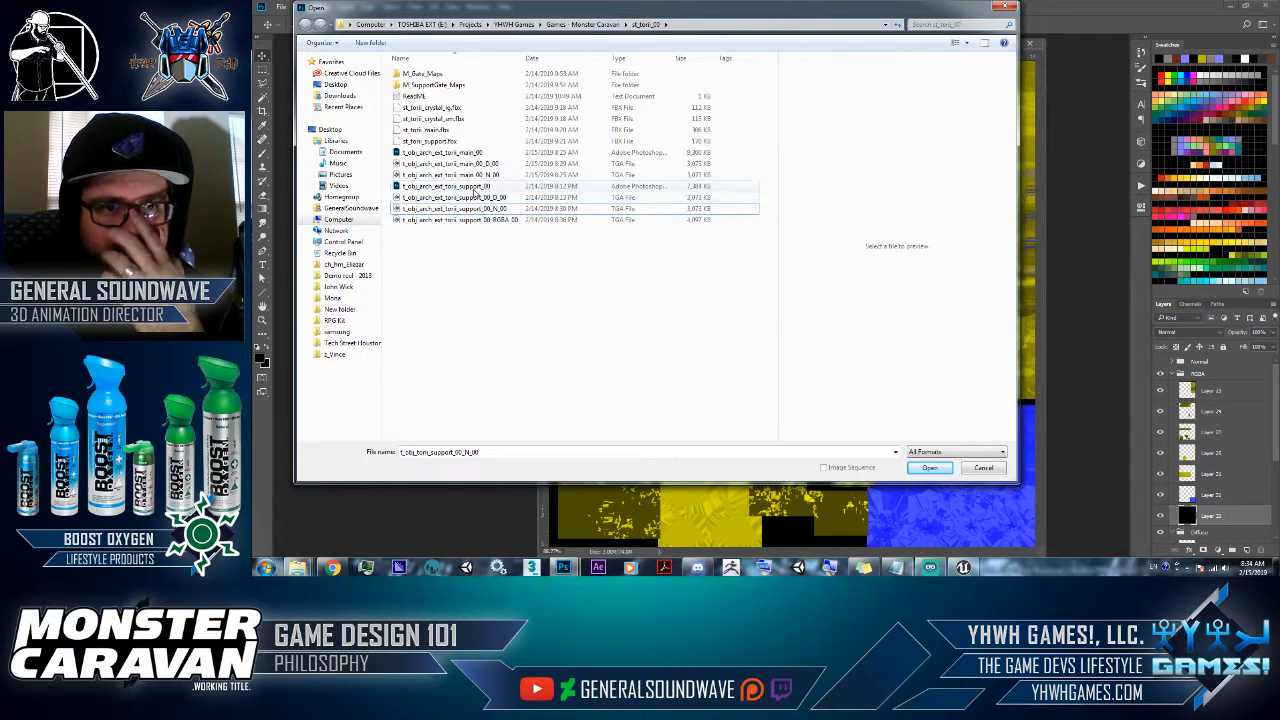
- Open the t_obj_arch_ext_torii_support_00 PSD, examine its Alpha 1 channel, and compare the document with the main torii PSD
{"action": "double_click", "coordinate": [474, 189]}
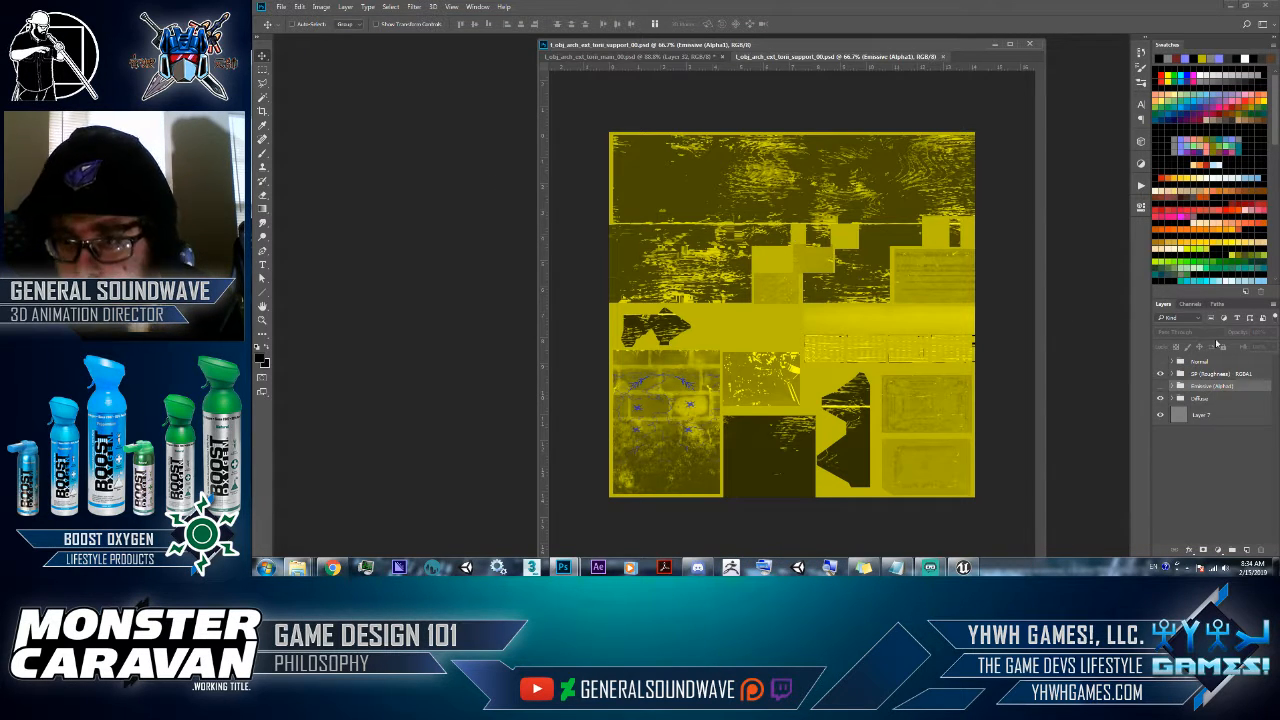
{"action": "left_click", "coordinate": [1190, 303]}
{"action": "left_click", "coordinate": [1186, 400]}
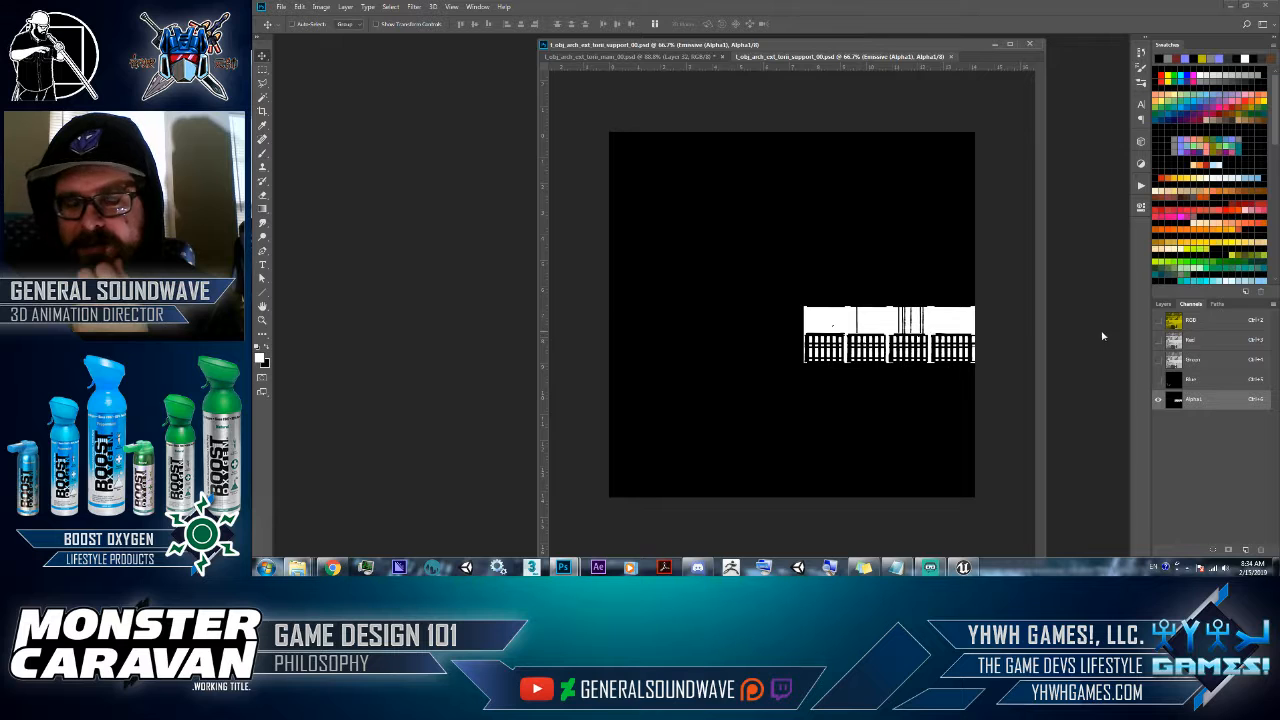
{"action": "left_click", "coordinate": [1163, 304]}
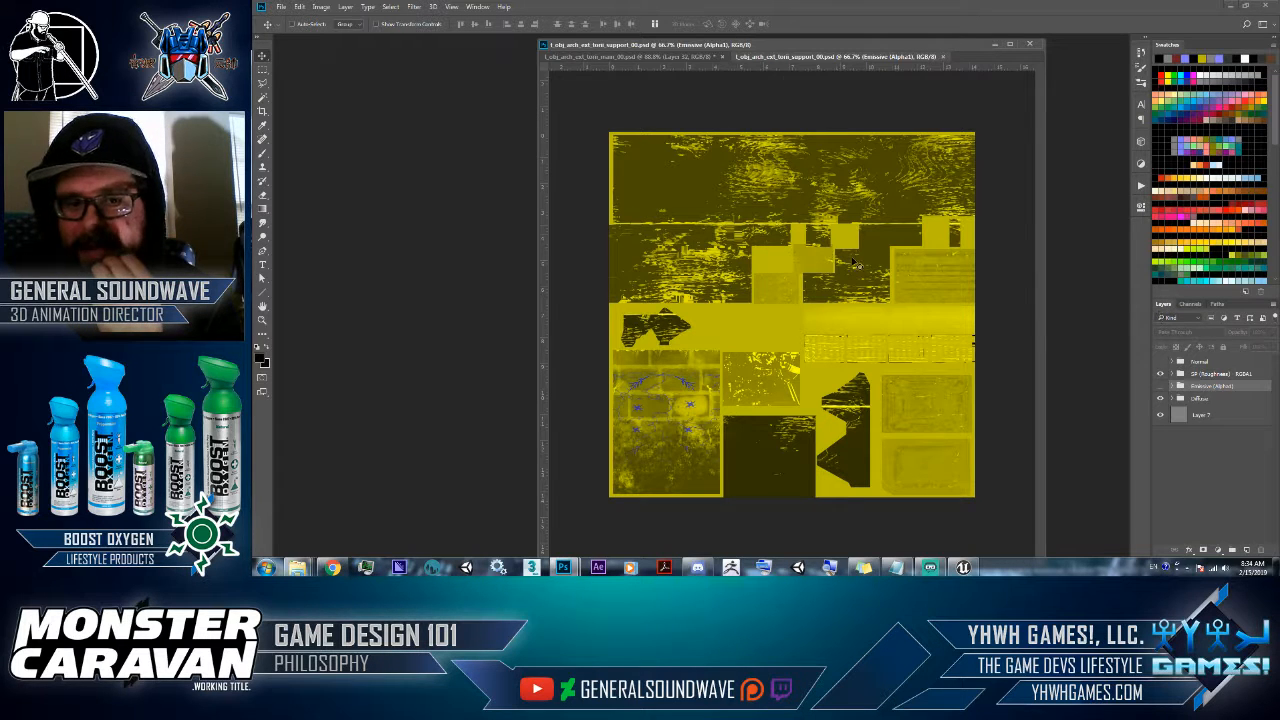
{"action": "left_click", "coordinate": [613, 57]}
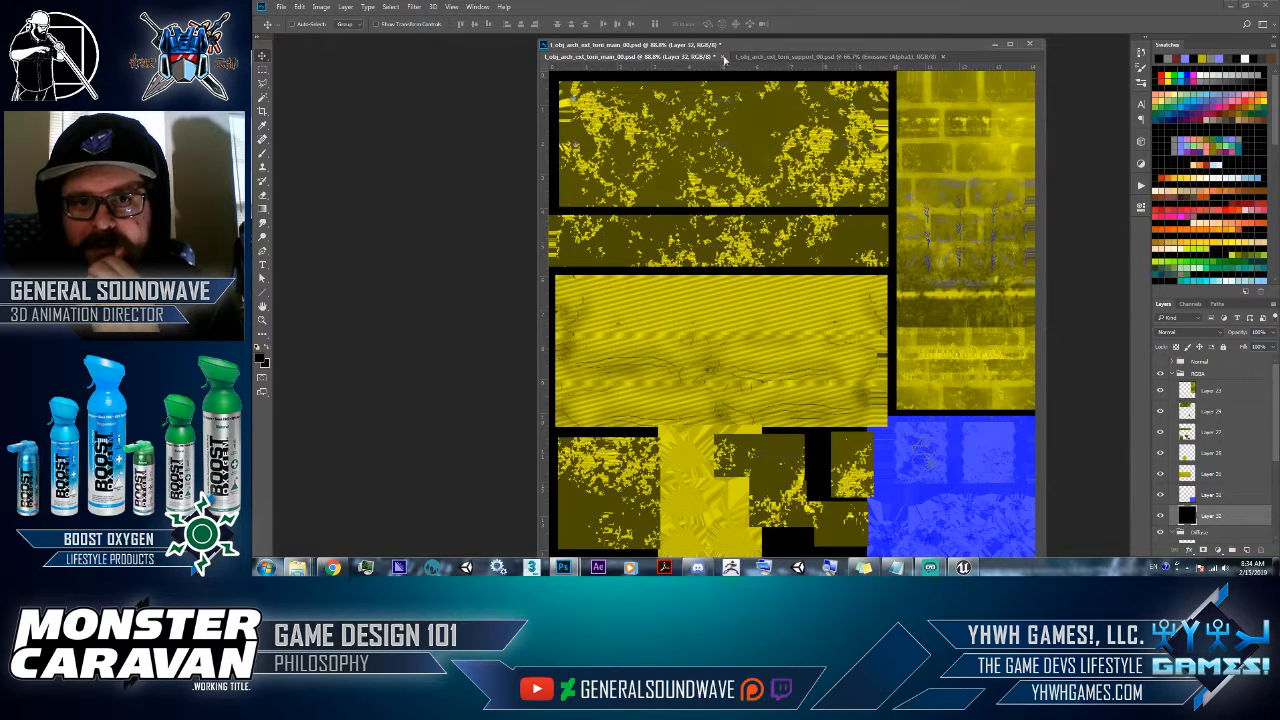
{"action": "left_click", "coordinate": [927, 57]}
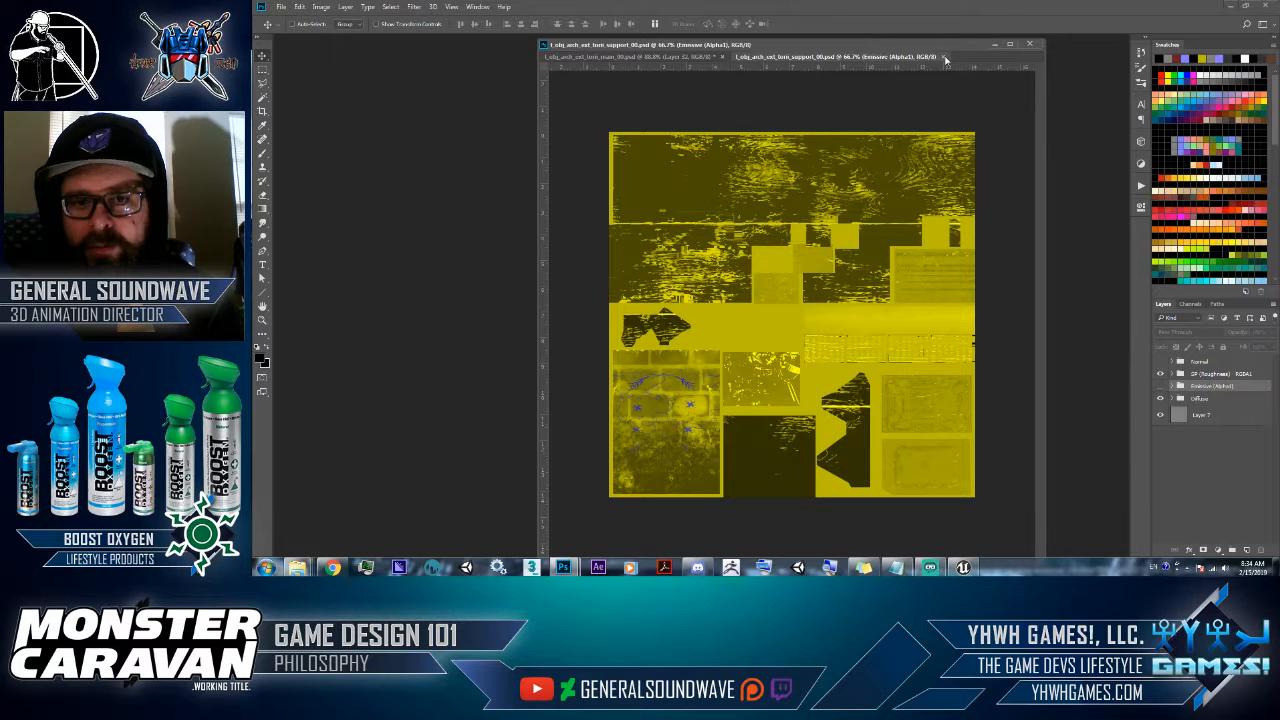
- Close the support PSD and collapse the RGBA and Diffuse layer groups in the main torii PSD
{"action": "left_click", "coordinate": [946, 58]}
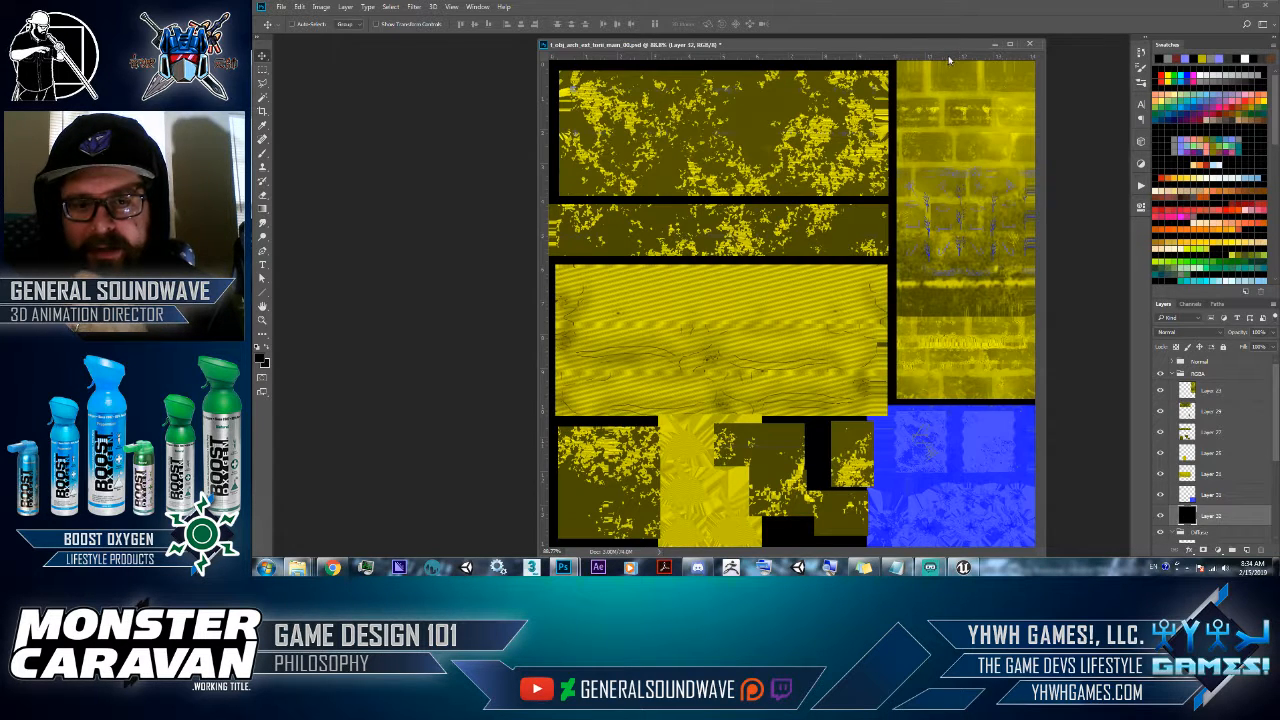
{"action": "left_click", "coordinate": [1176, 374]}
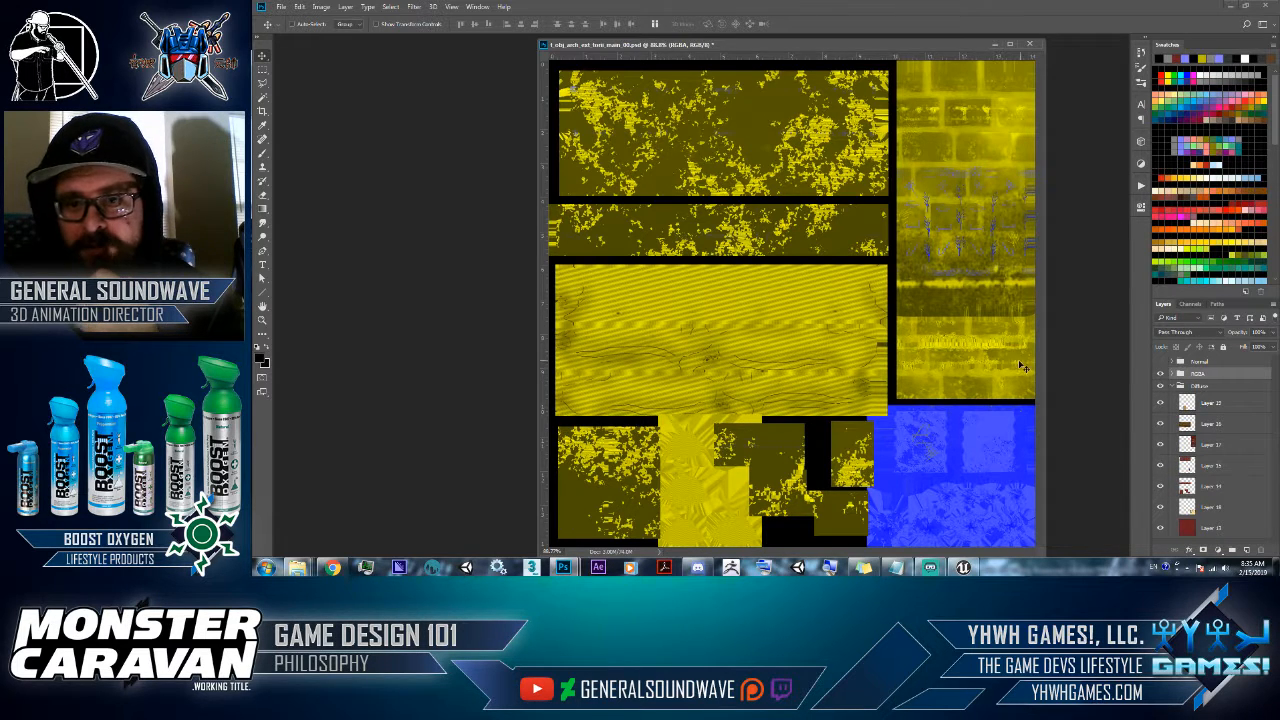
{"action": "left_click", "coordinate": [1177, 386]}
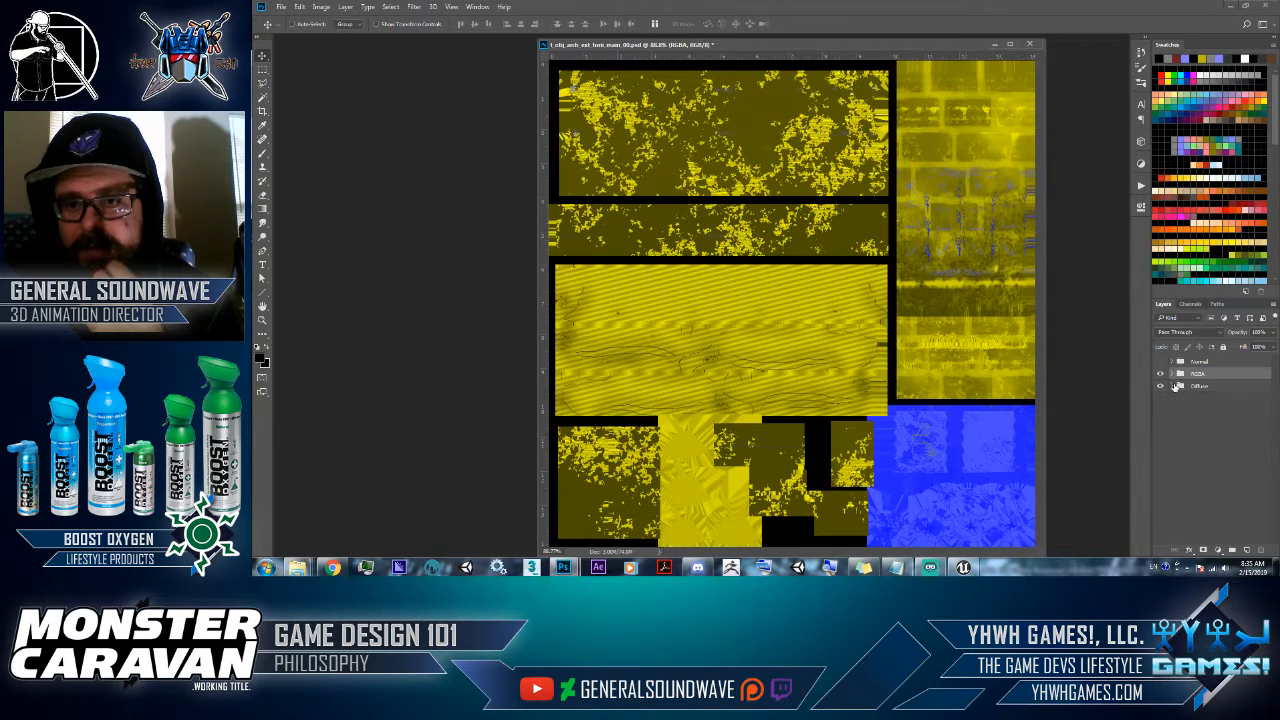
- Save the main torii document's RGBA view as the 24 bits/pixel Targa file t_obj_arch_ext_torii_main_00_RGBA_00
{"action": "left_click", "coordinate": [324, 6]}
{"action": "left_click", "coordinate": [350, 124]}
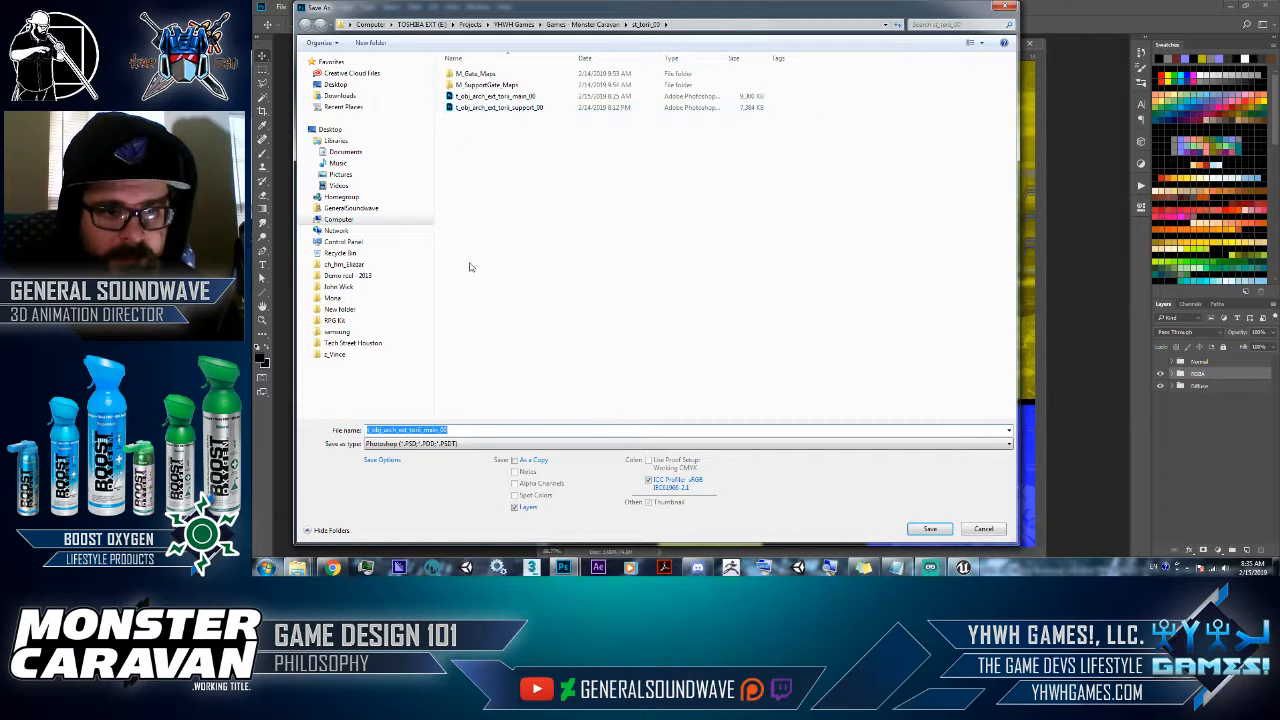
{"action": "left_click", "coordinate": [430, 444]}
{"action": "left_click", "coordinate": [470, 400]}
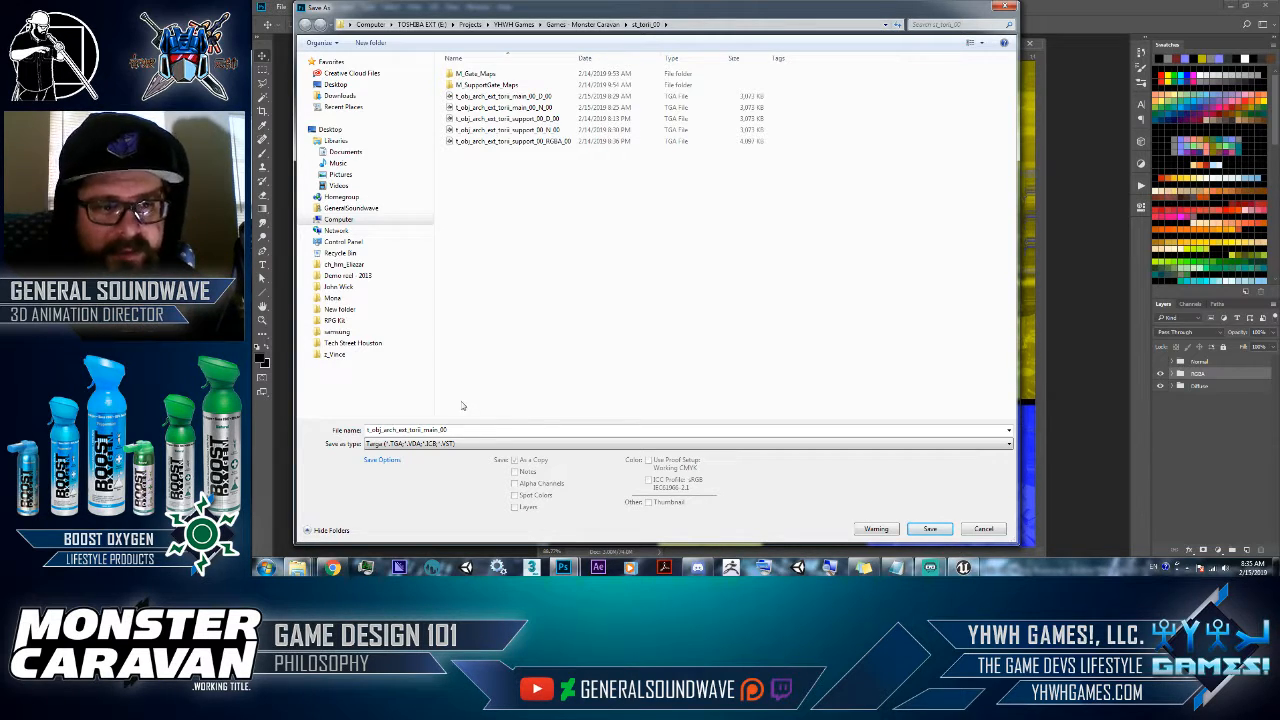
{"action": "left_click", "coordinate": [549, 108]}
{"action": "double_click", "coordinate": [451, 428]}
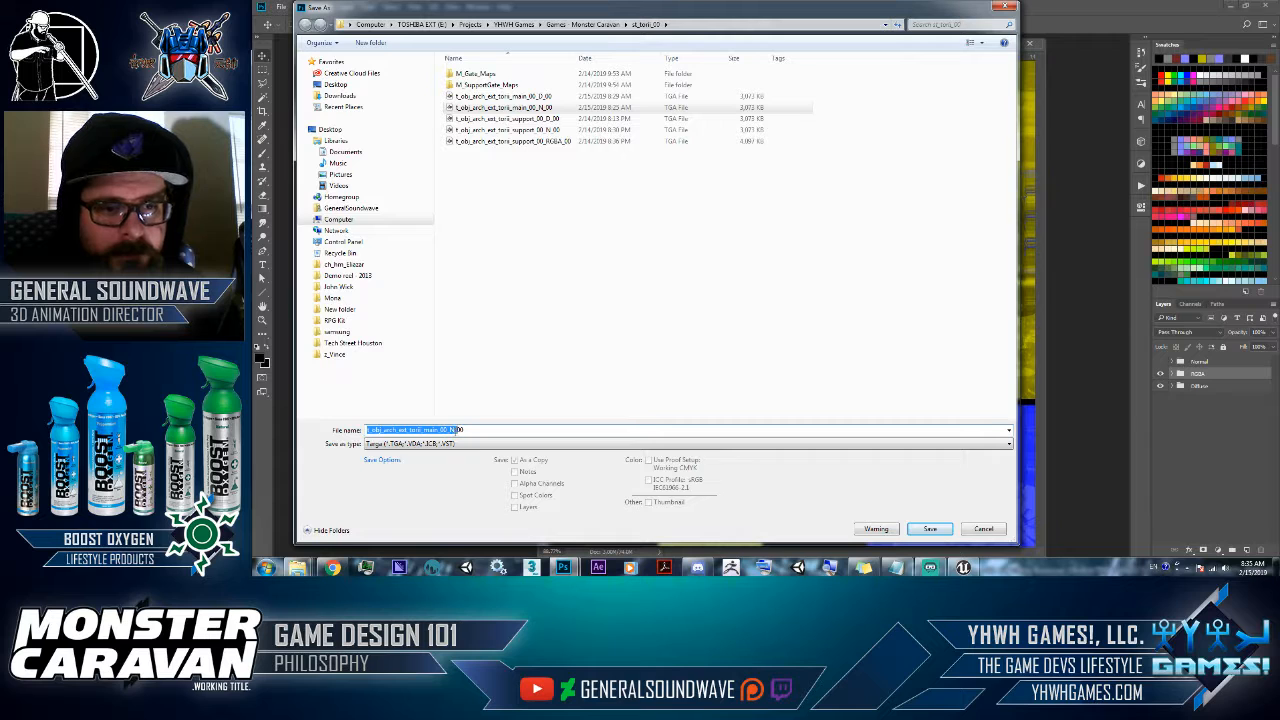
{"action": "left_click", "coordinate": [451, 429]}
{"action": "type", "text": "RGBA"}
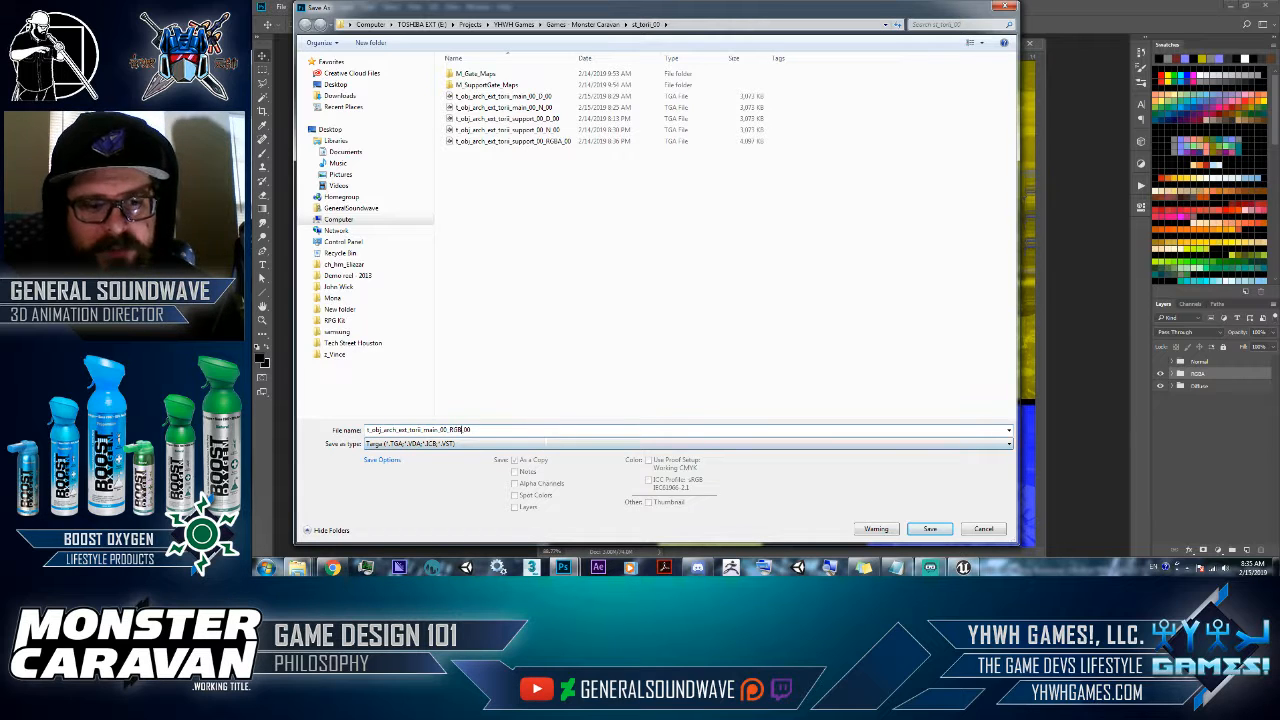
{"action": "left_click", "coordinate": [927, 530]}
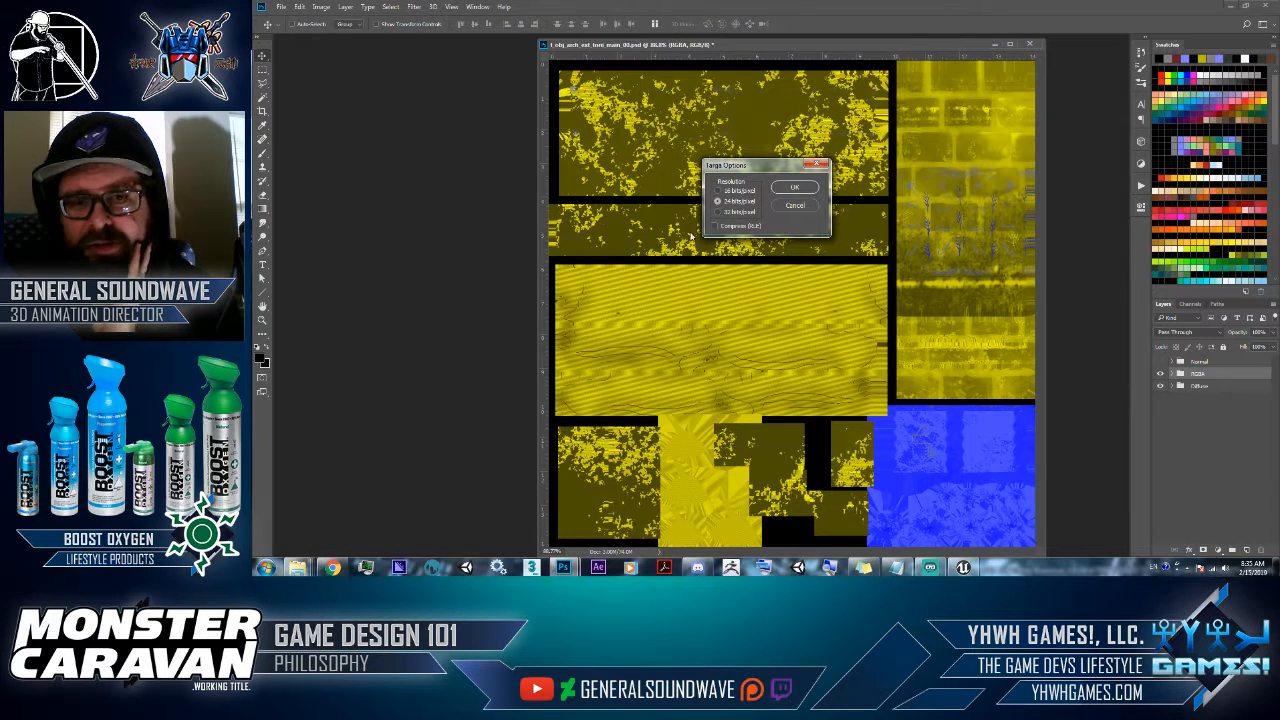
{"action": "left_click", "coordinate": [782, 190]}
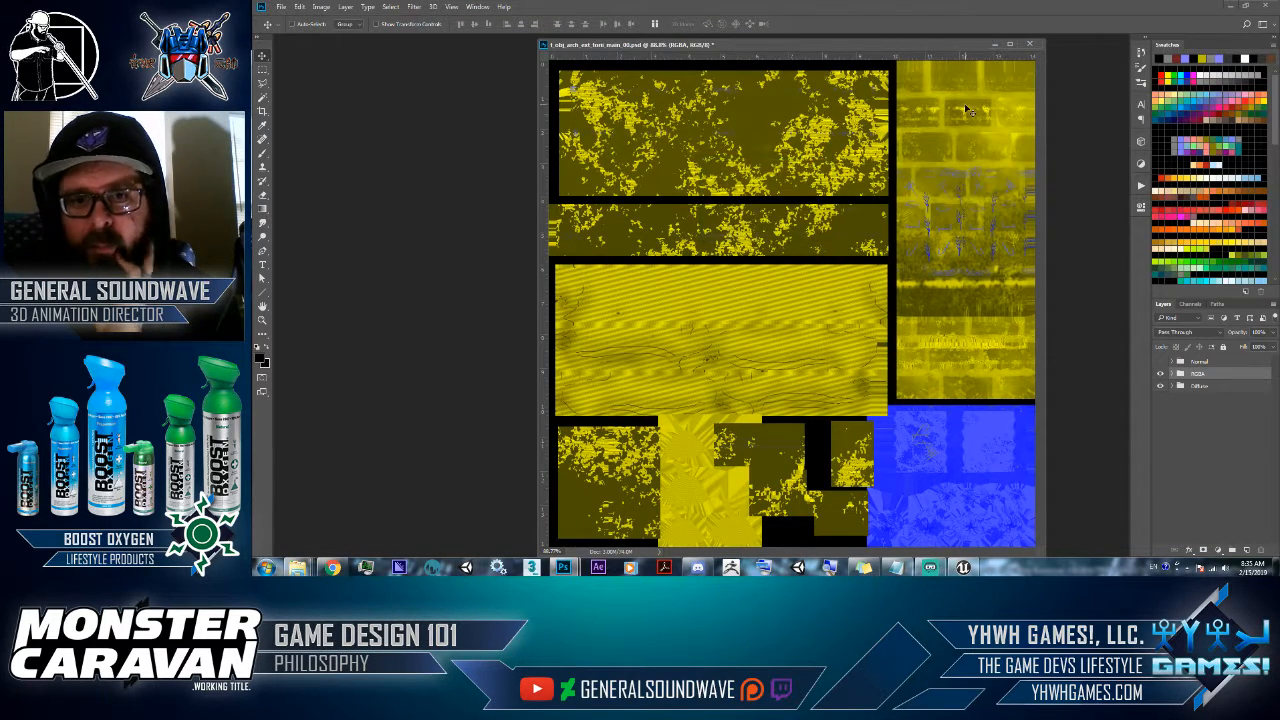
- Save the main torii PSD and close the document
{"action": "left_click", "coordinate": [281, 7]}
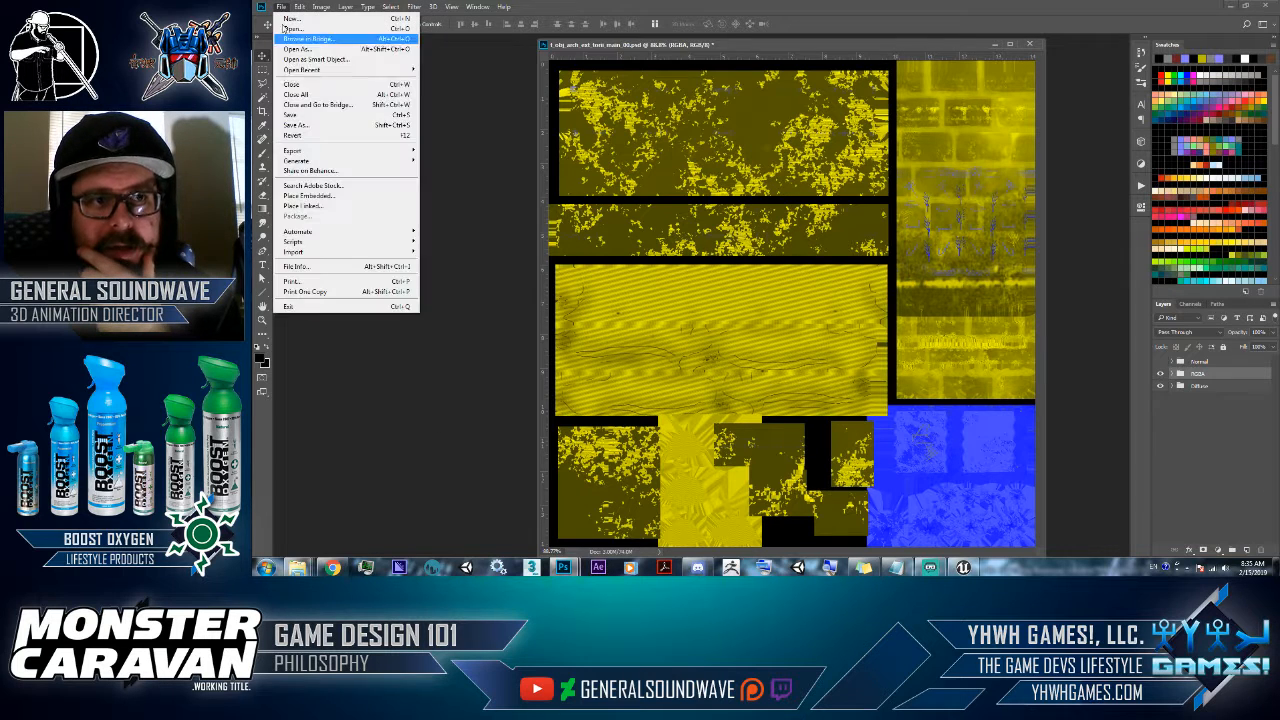
{"action": "left_click", "coordinate": [306, 117]}
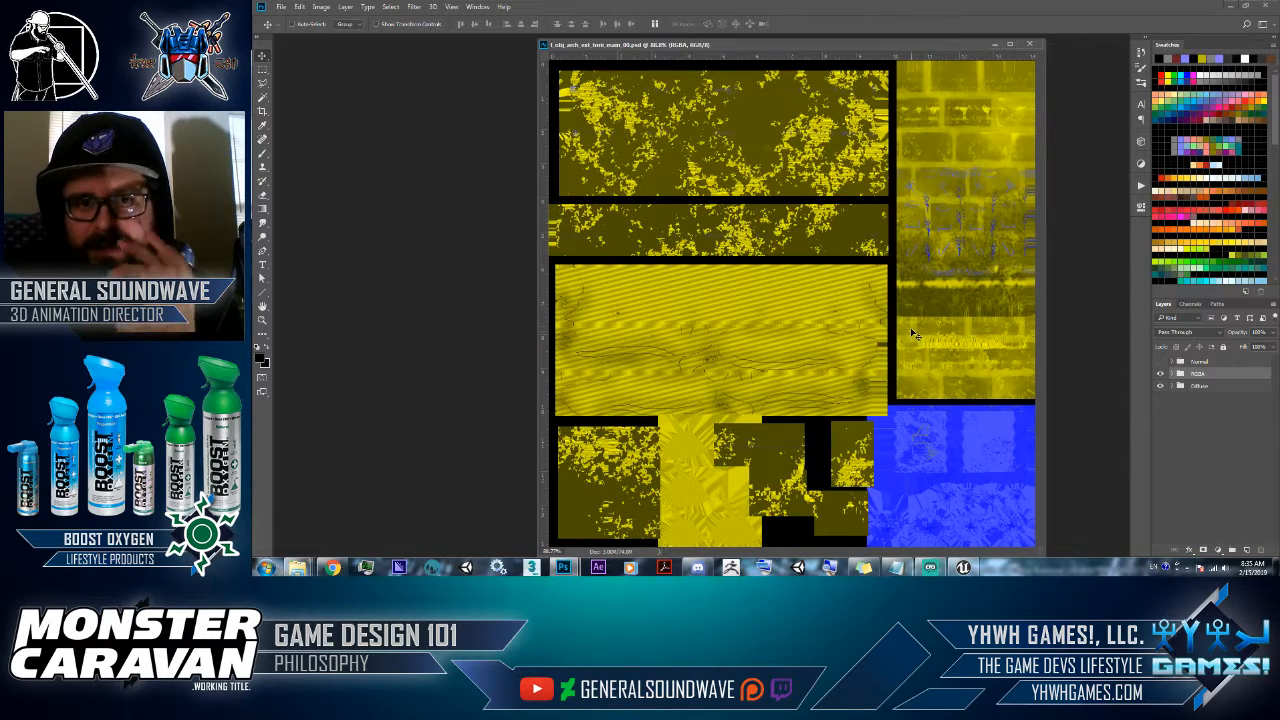
{"action": "left_click", "coordinate": [1029, 44]}
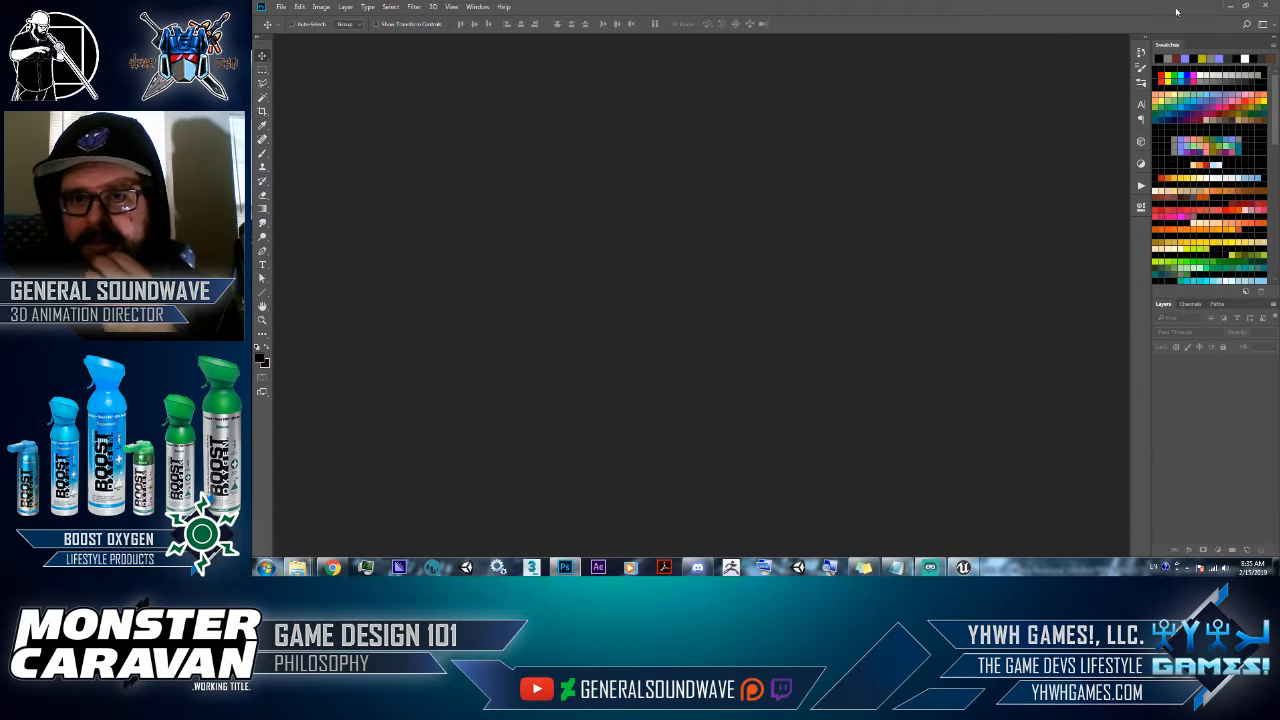
- Switch to the Unreal Editor, enlarge the Content Browser, and open the Textures folder of st_obj_torii_00
{"action": "left_click", "coordinate": [1230, 6]}
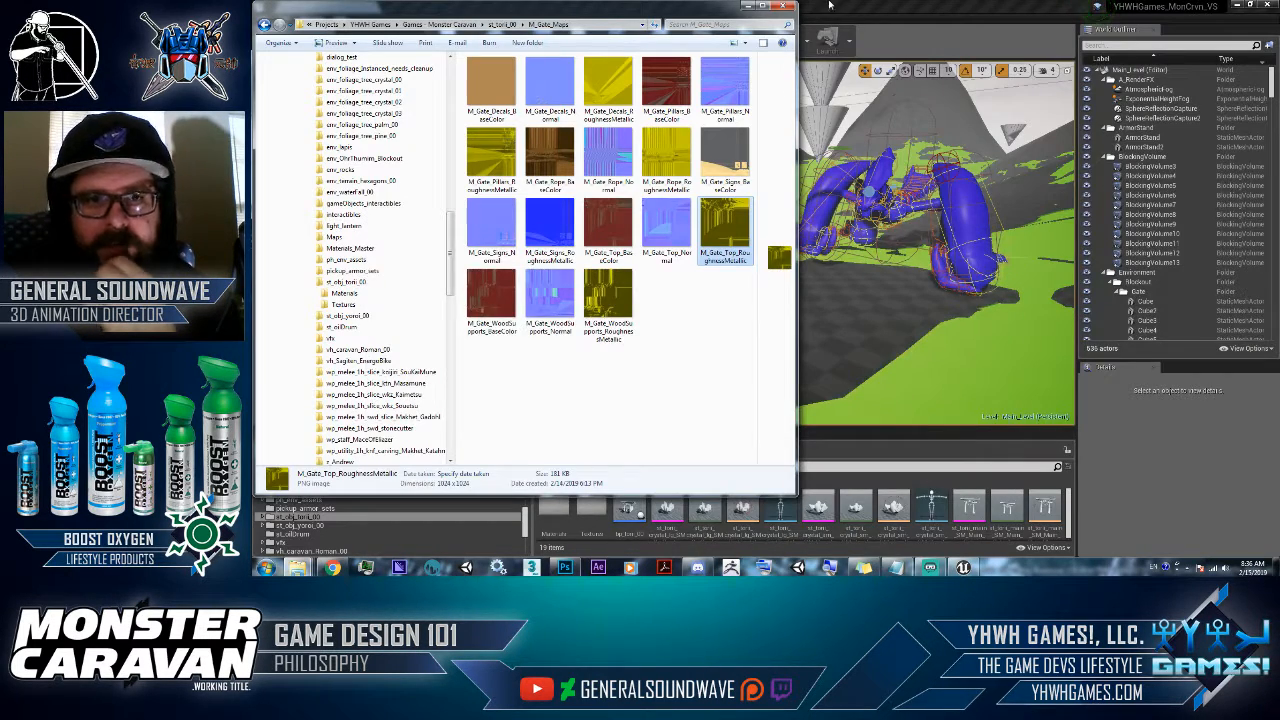
{"action": "left_click", "coordinate": [745, 6]}
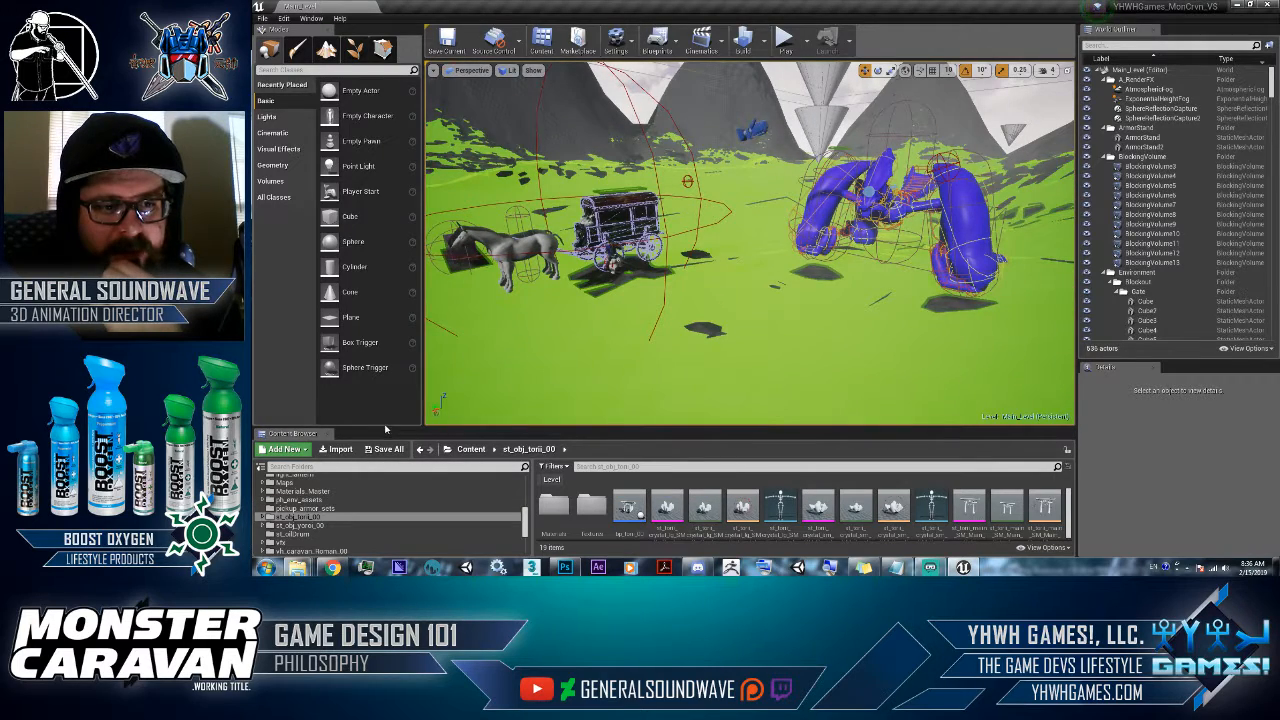
{"action": "left_click_drag", "start_coordinate": [385, 430], "coordinate": [419, 230]}
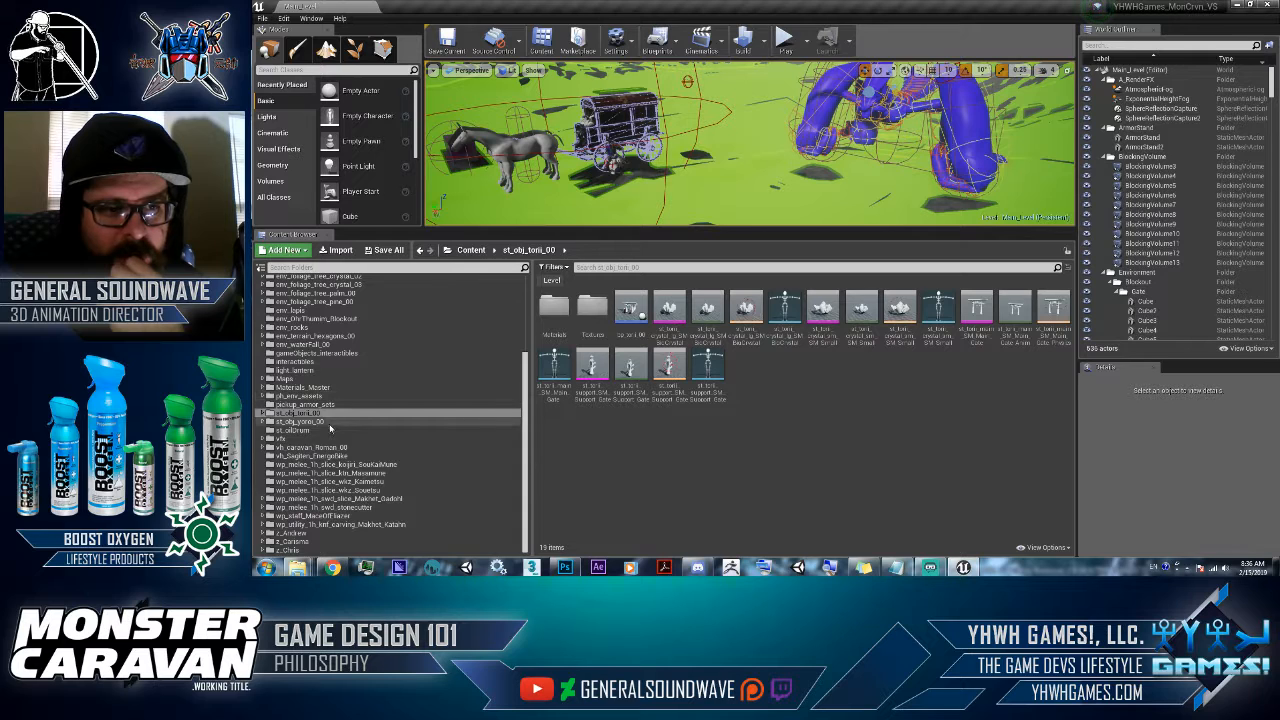
{"action": "right_click", "coordinate": [313, 414]}
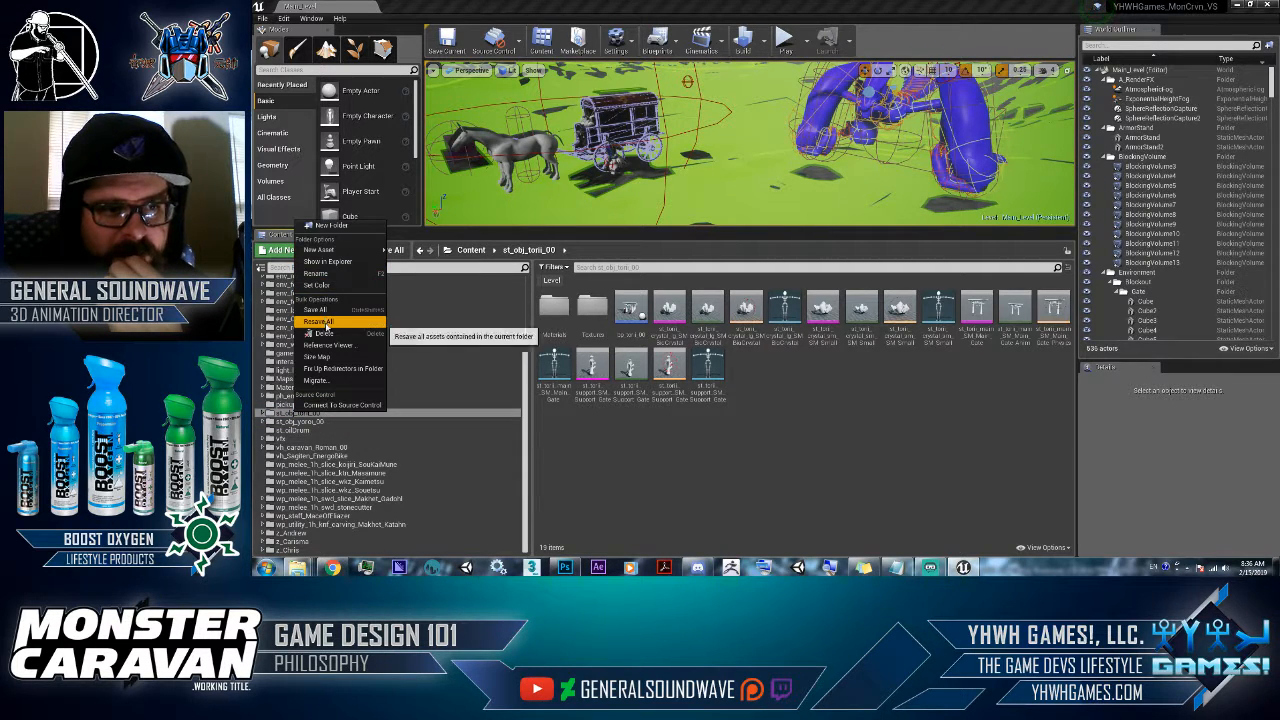
{"action": "left_click", "coordinate": [294, 414]}
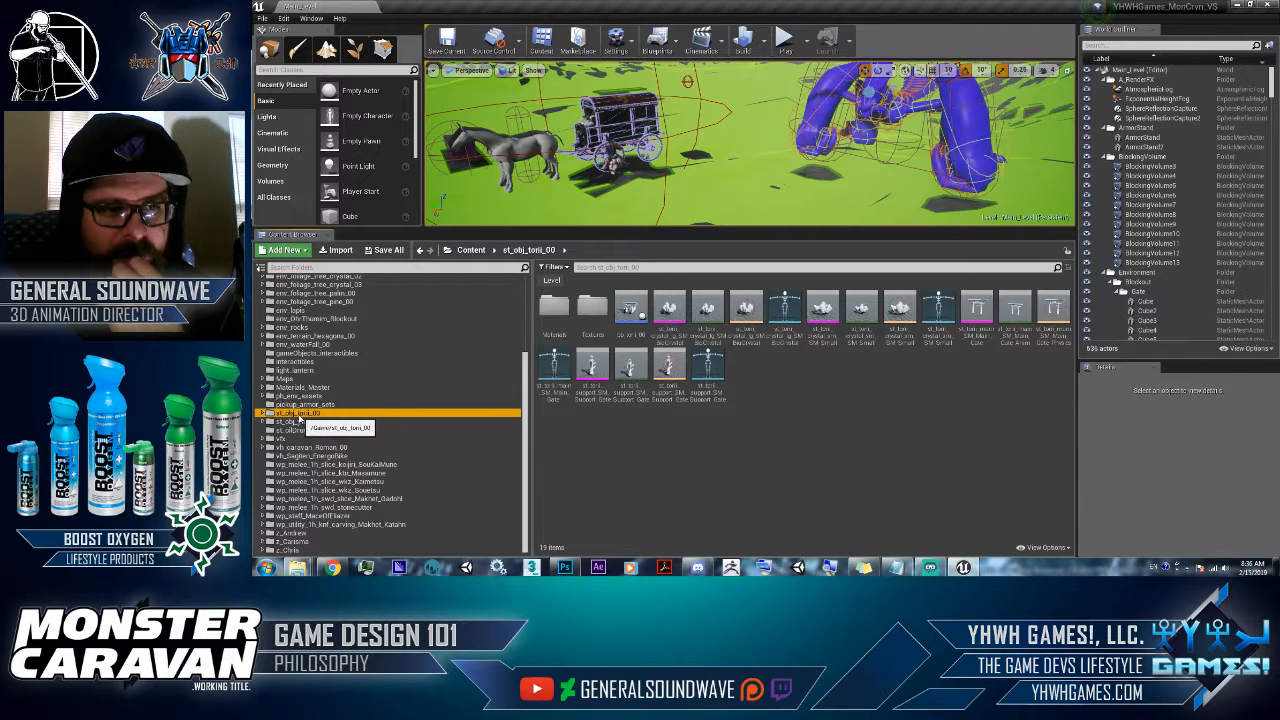
{"action": "right_click", "coordinate": [298, 420]}
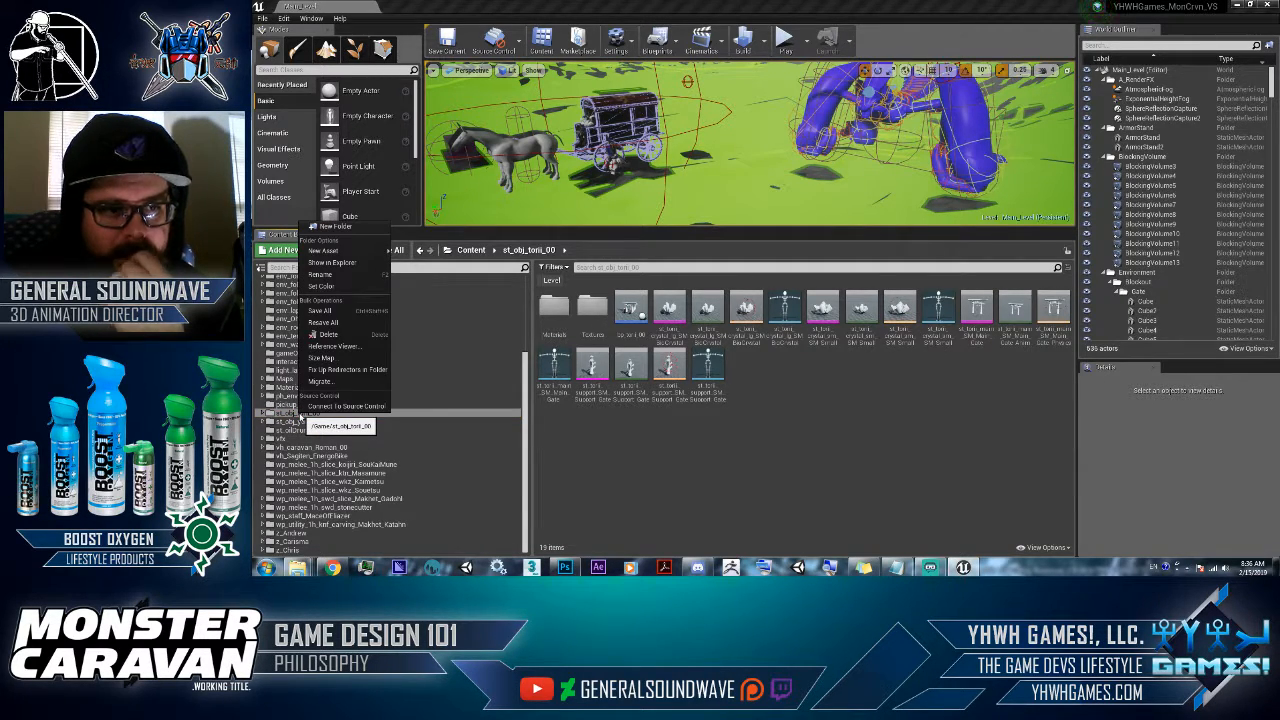
{"action": "left_click", "coordinate": [299, 416]}
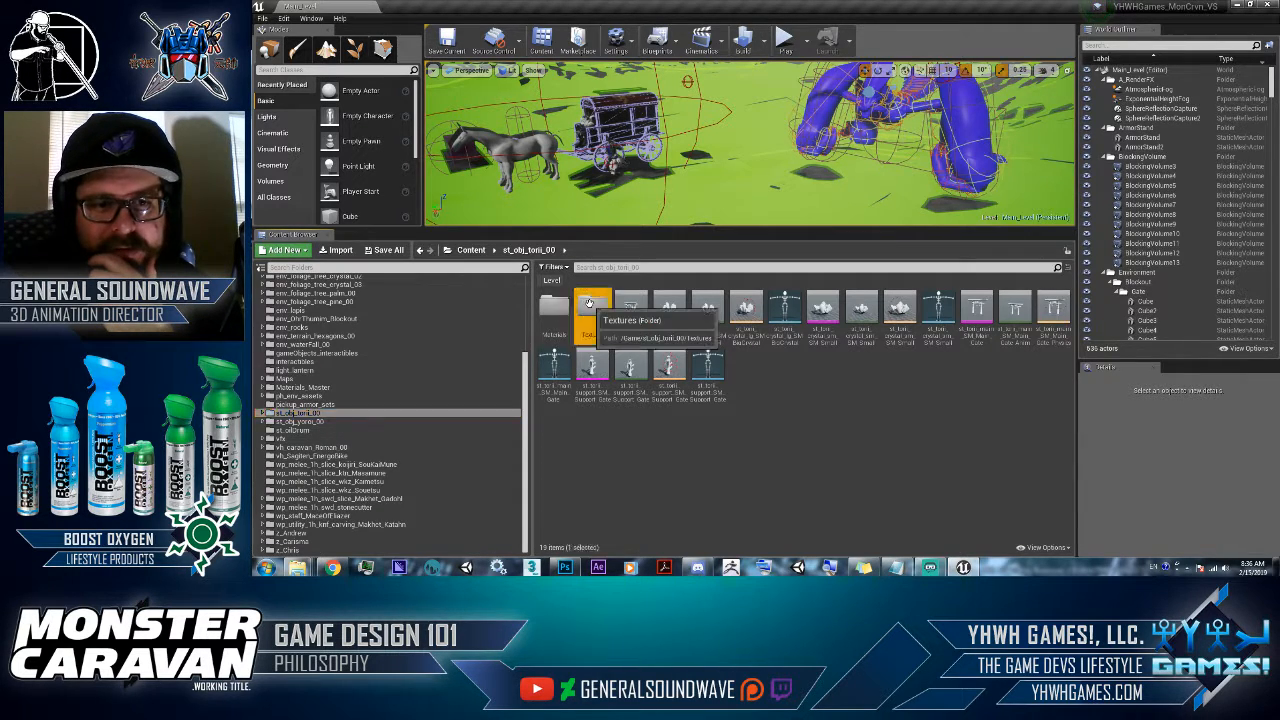
{"action": "double_click", "coordinate": [592, 307]}
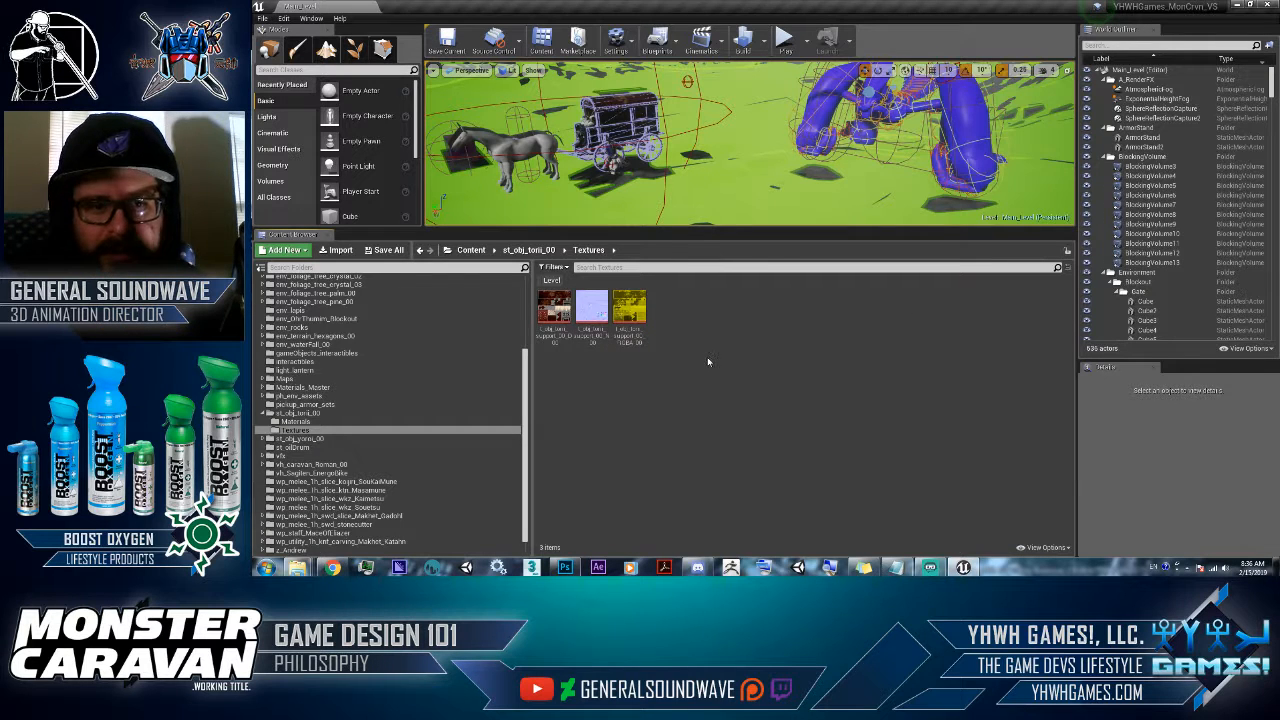
- Import the main torii D, N and RGBA TGA files into the st_obj_torii_00 Textures folder and save the imported textures
{"action": "key", "text": "alt+Tab"}
{"action": "key", "text": "alt+Tab"}
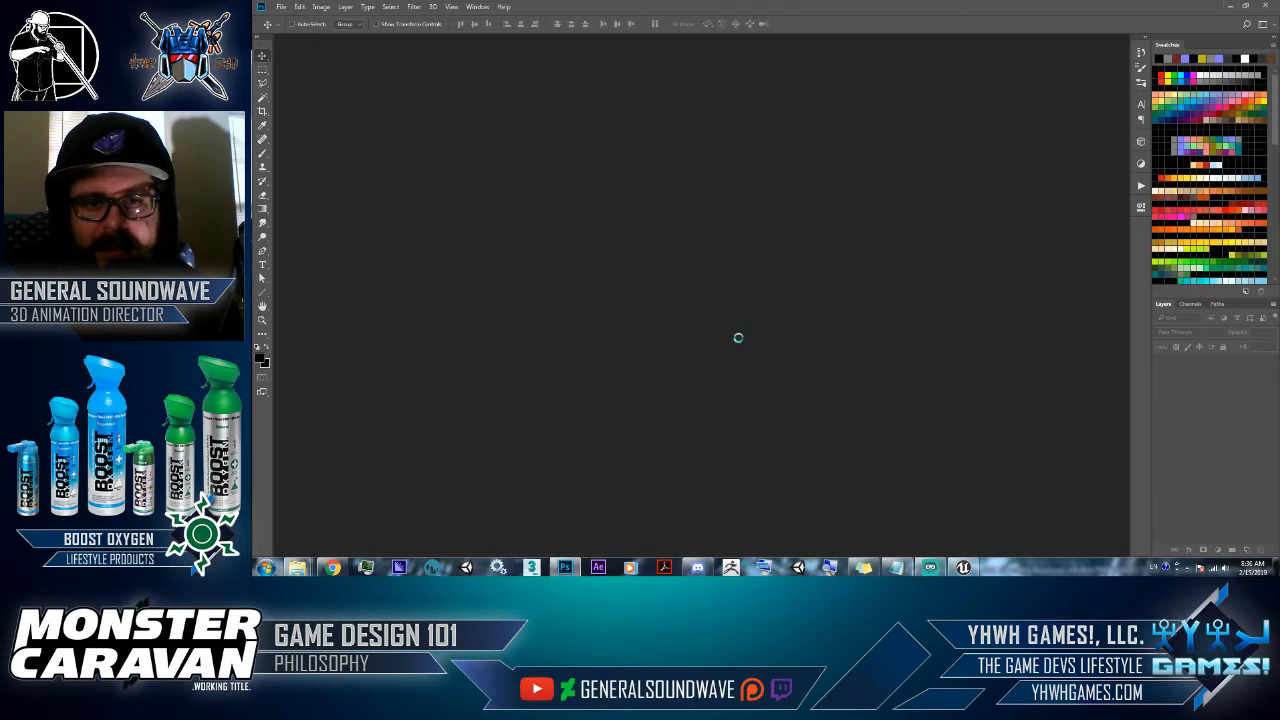
{"action": "key", "text": "ctrl+o"}
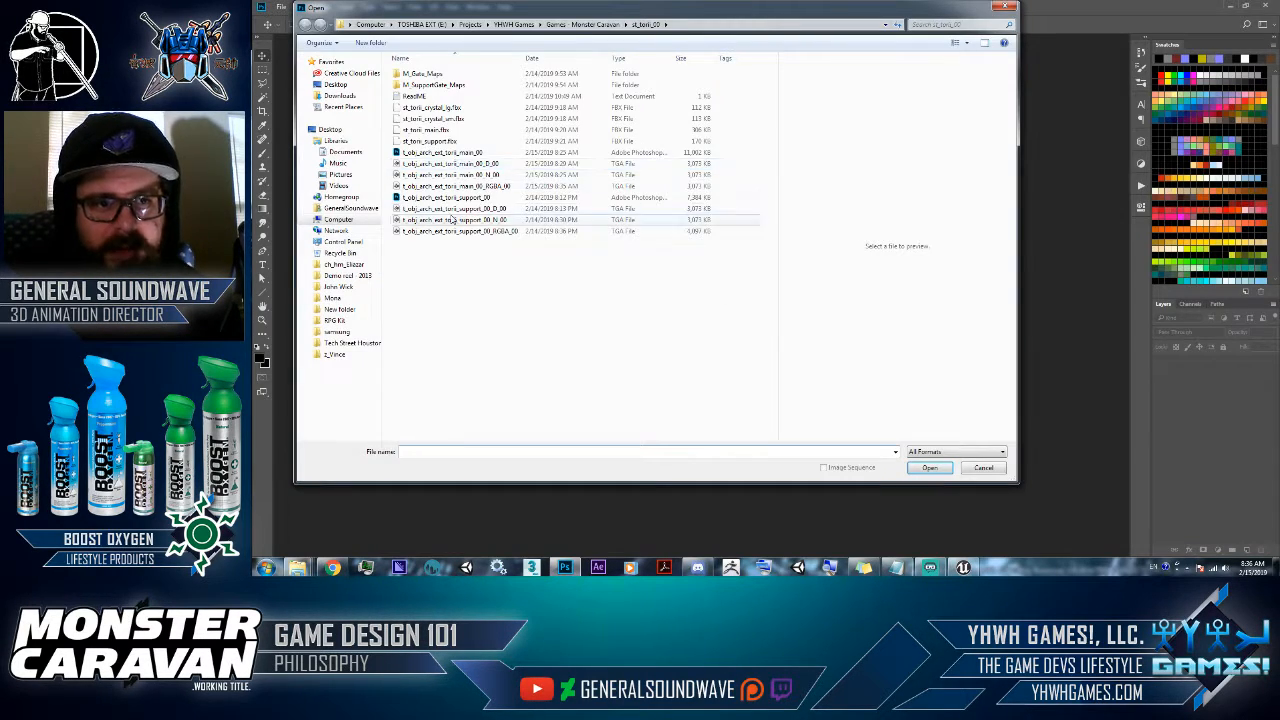
{"action": "left_click", "coordinate": [504, 187]}
{"action": "left_click", "coordinate": [515, 164], "text": "shift"}
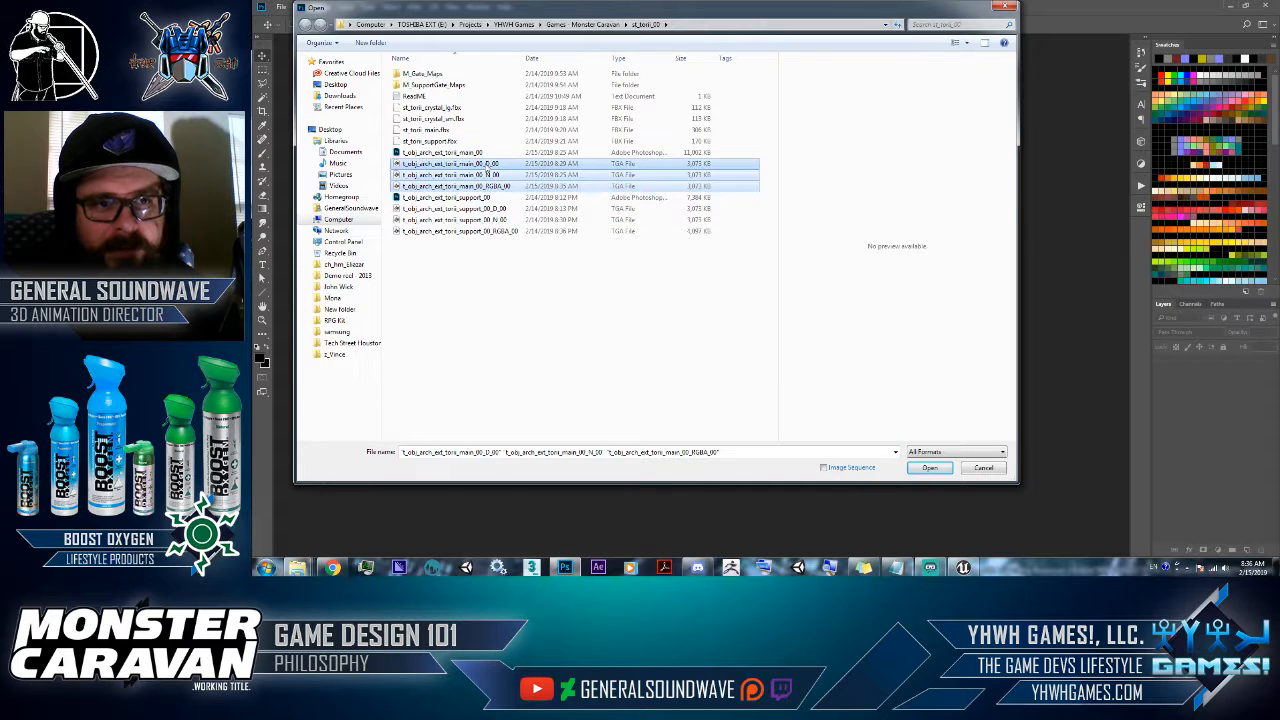
{"action": "left_click_drag", "start_coordinate": [466, 176], "coordinate": [759, 397]}
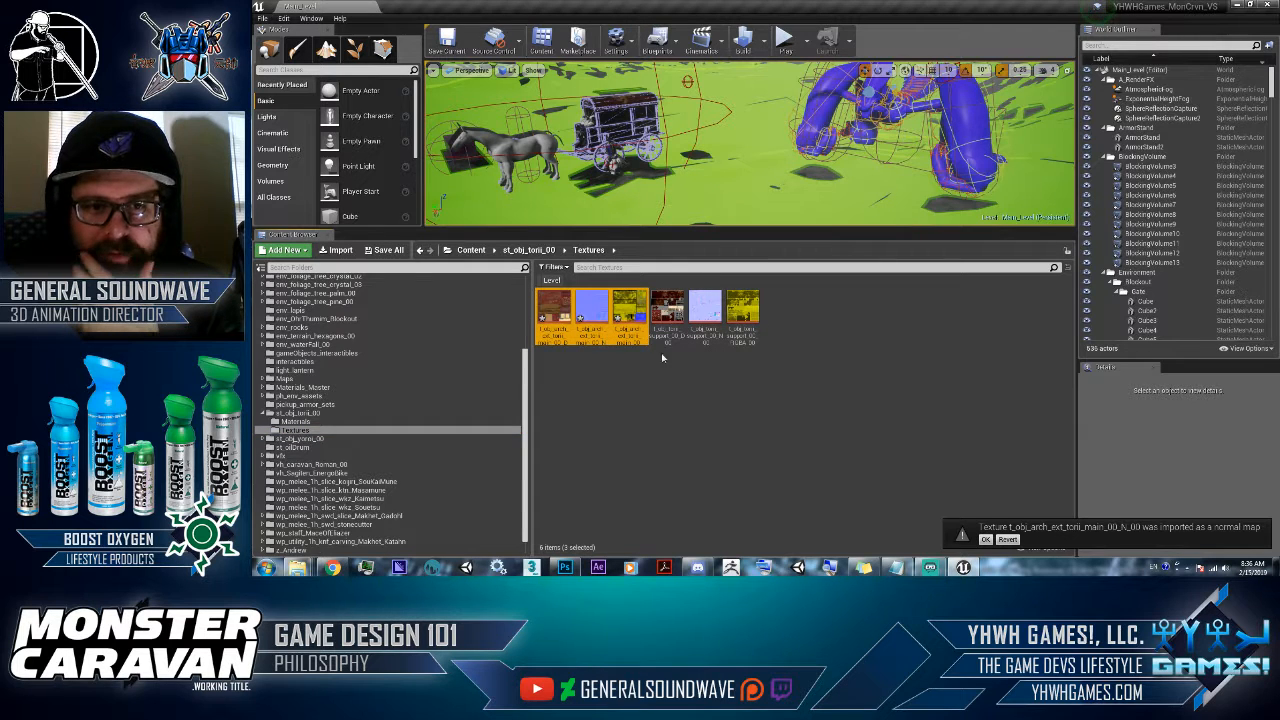
{"action": "right_click", "coordinate": [545, 296]}
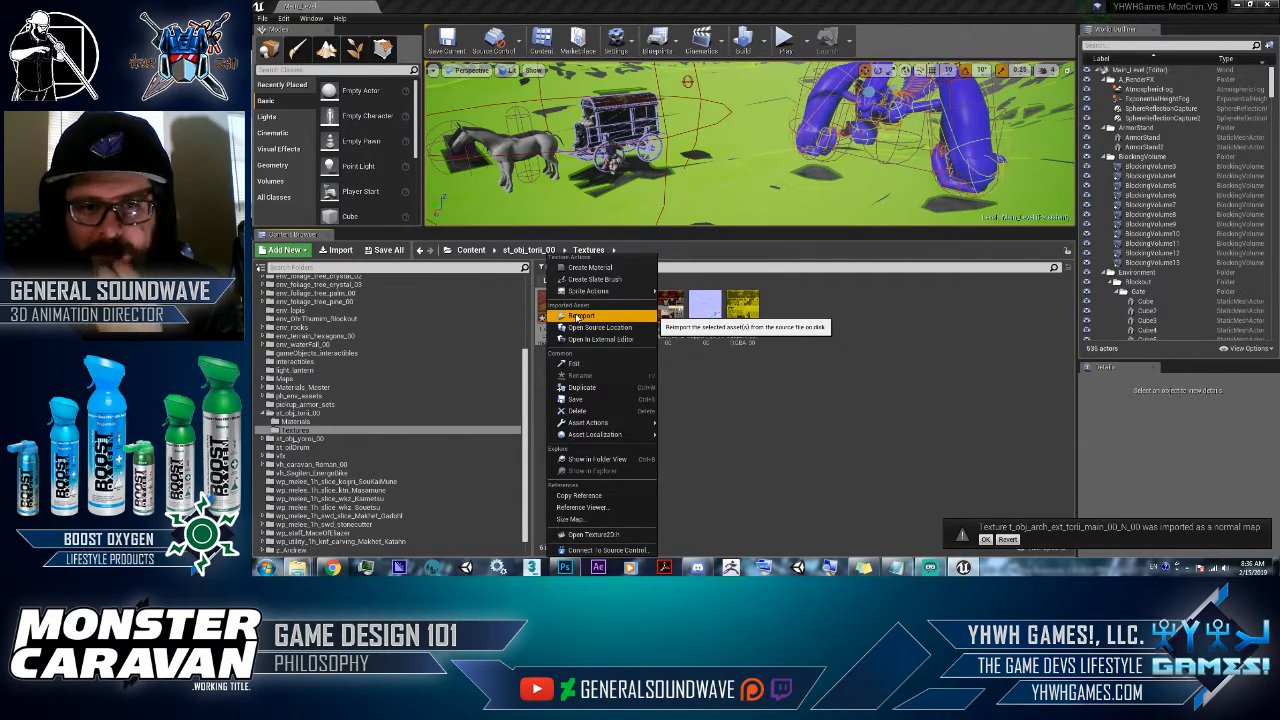
{"action": "left_click", "coordinate": [582, 399]}
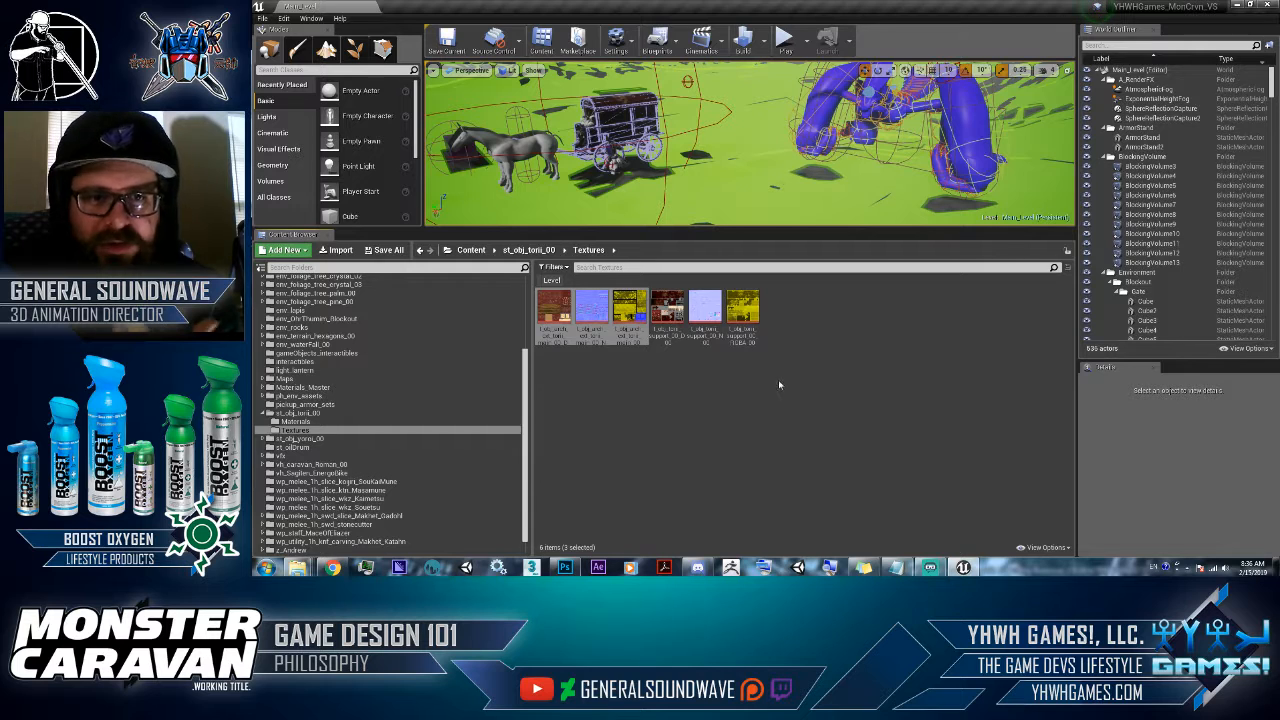
- Open the m_obj_torii_support_00 material from the st_obj_torii_00 Materials folder
{"action": "left_click", "coordinate": [318, 421]}
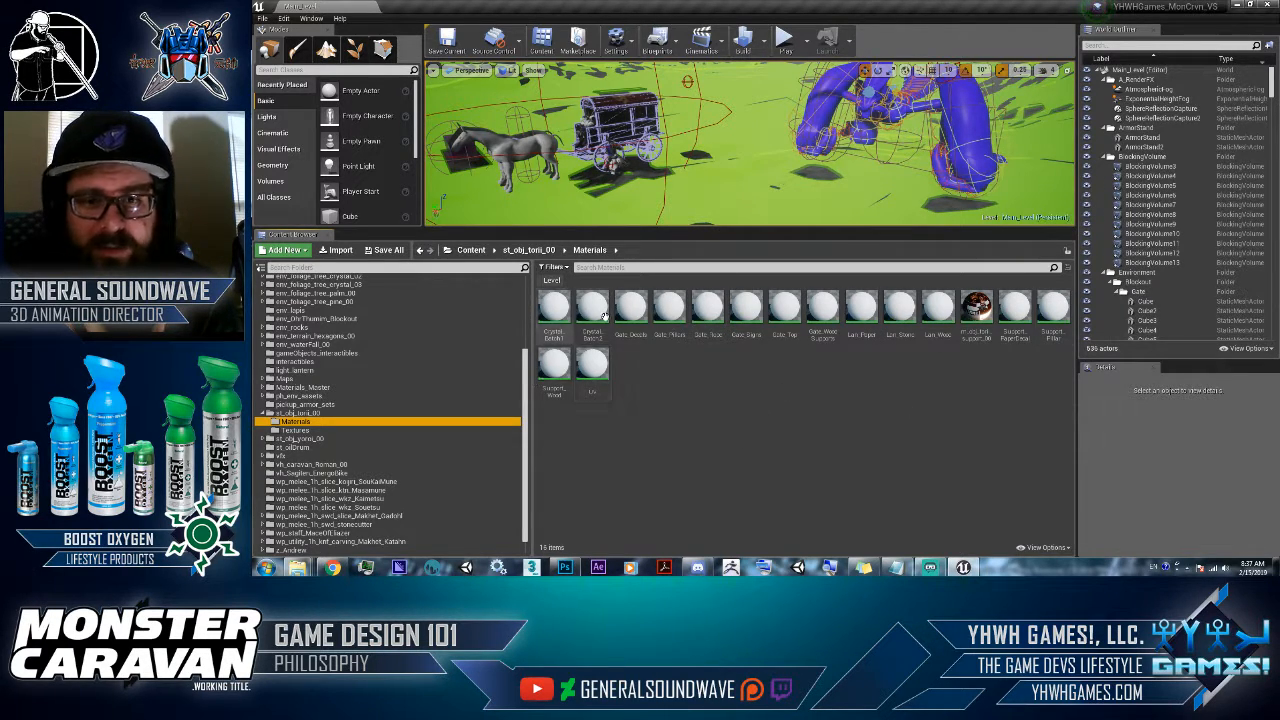
{"action": "left_click", "coordinate": [970, 303]}
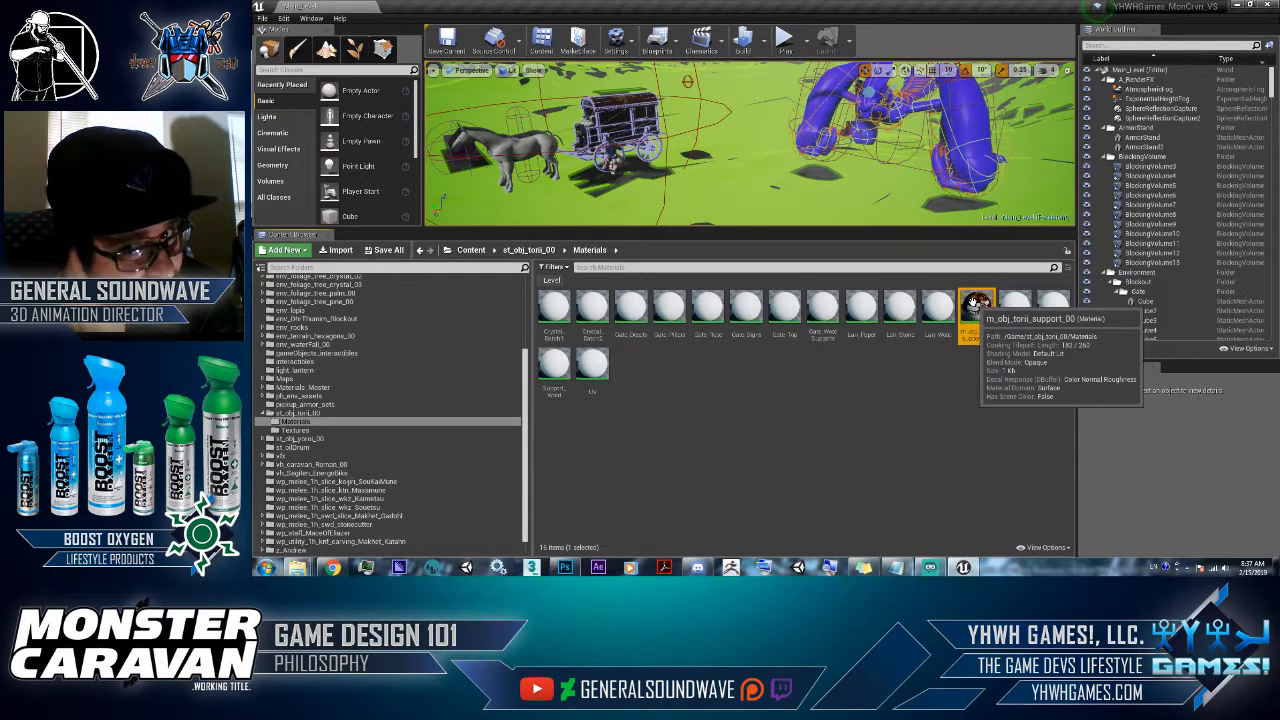
{"action": "double_click", "coordinate": [975, 303]}
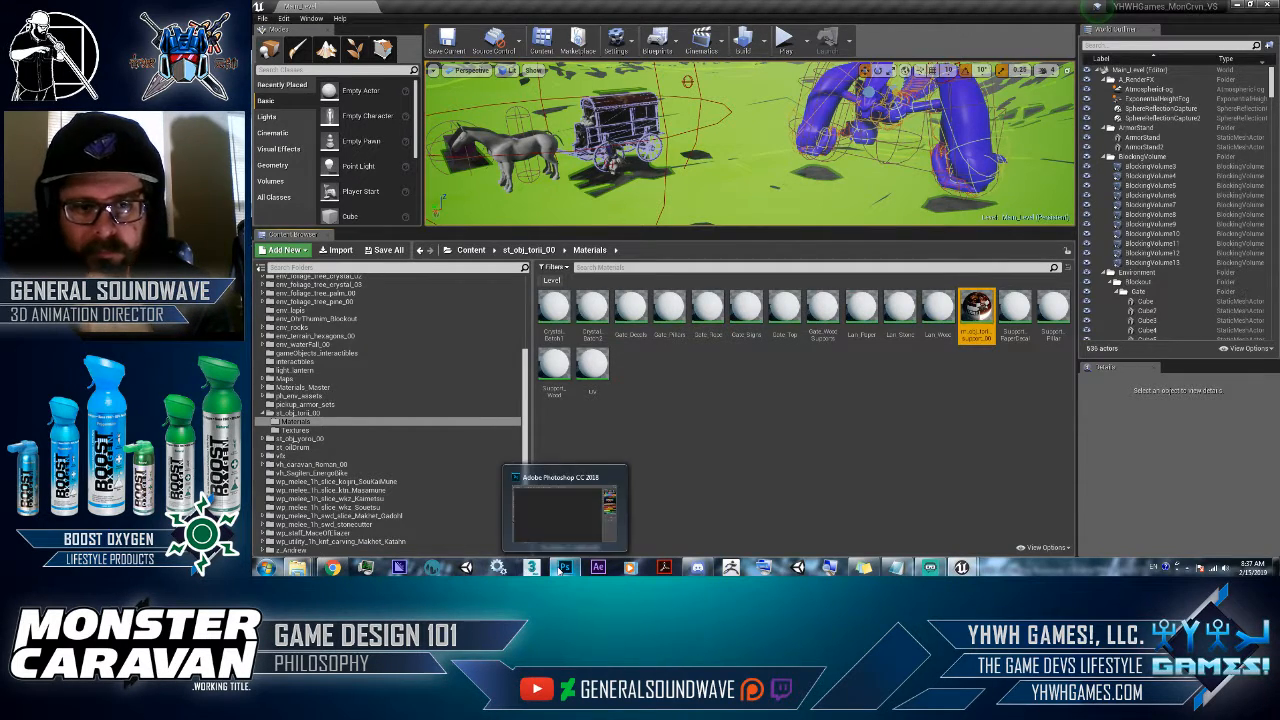
- Cancel the leftover Open dialog in Photoshop, then bring the m_obj_torii_support_00 material editor forward in Unreal and enlarge its window
{"action": "left_click", "coordinate": [563, 568]}
{"action": "left_click", "coordinate": [1005, 7]}
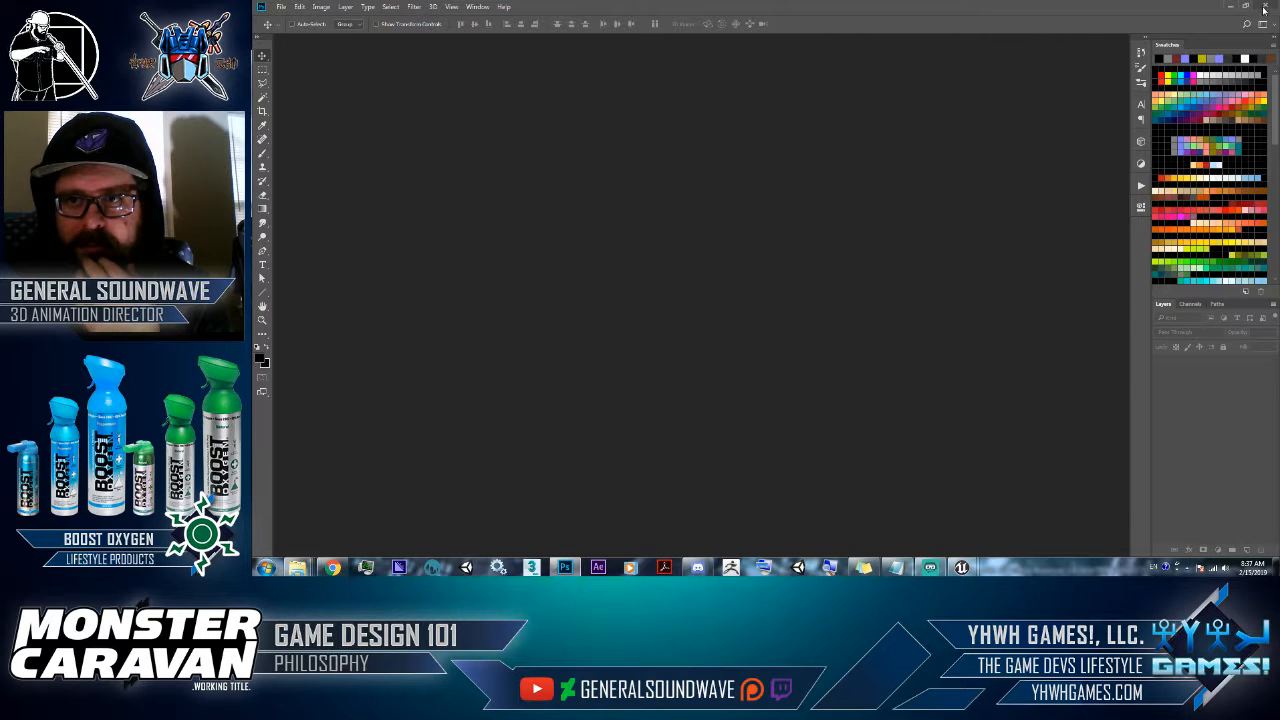
{"action": "mouse_move", "coordinate": [961, 567]}
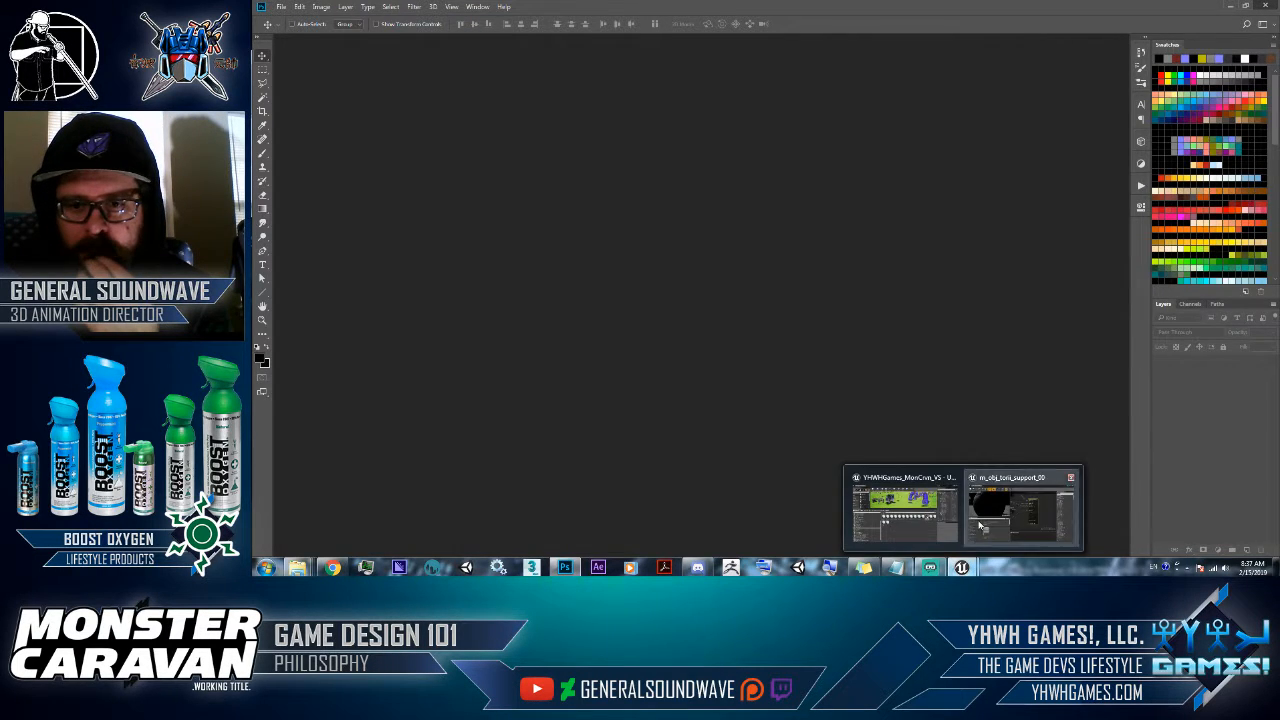
{"action": "left_click", "coordinate": [1025, 510]}
{"action": "double_click", "coordinate": [690, 6]}
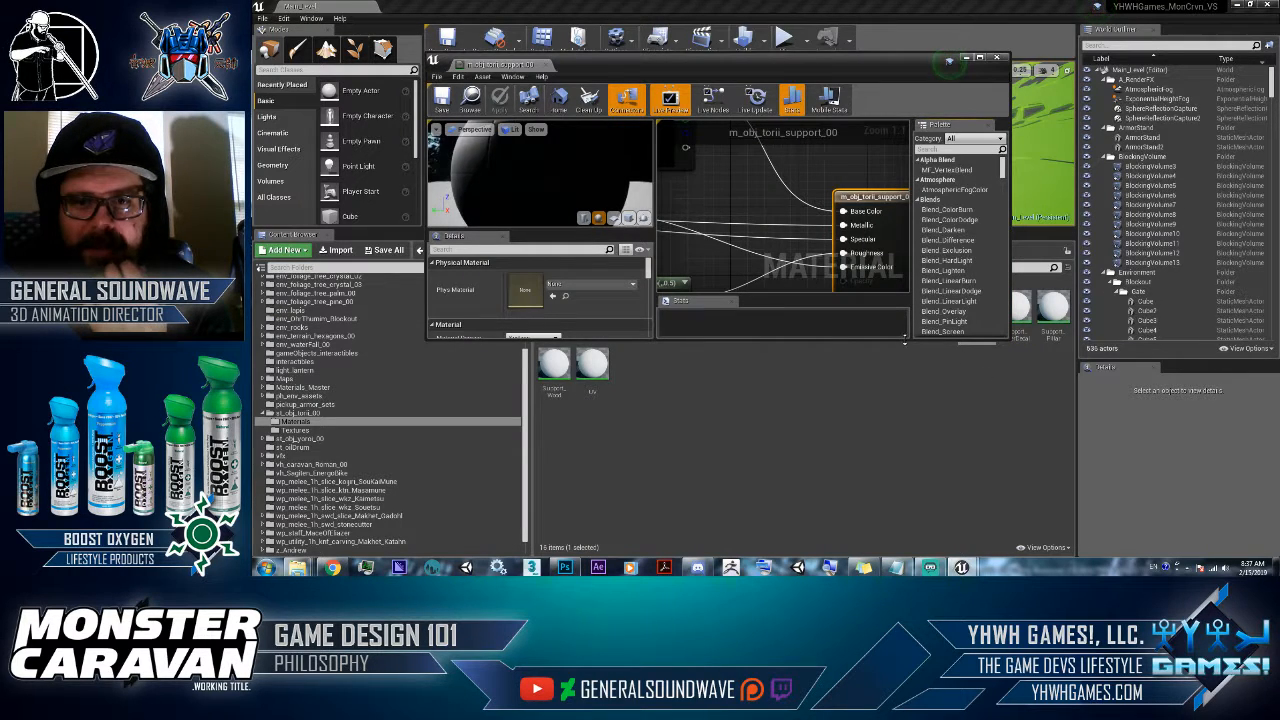
{"action": "left_click_drag", "start_coordinate": [905, 343], "coordinate": [905, 512]}
- Examine the support material's graph, following the texture samples, color constants, Lerp and Multiply nodes to the material output
{"action": "scroll", "coordinate": [772, 314], "scroll_direction": "down", "scroll_amount": 5}
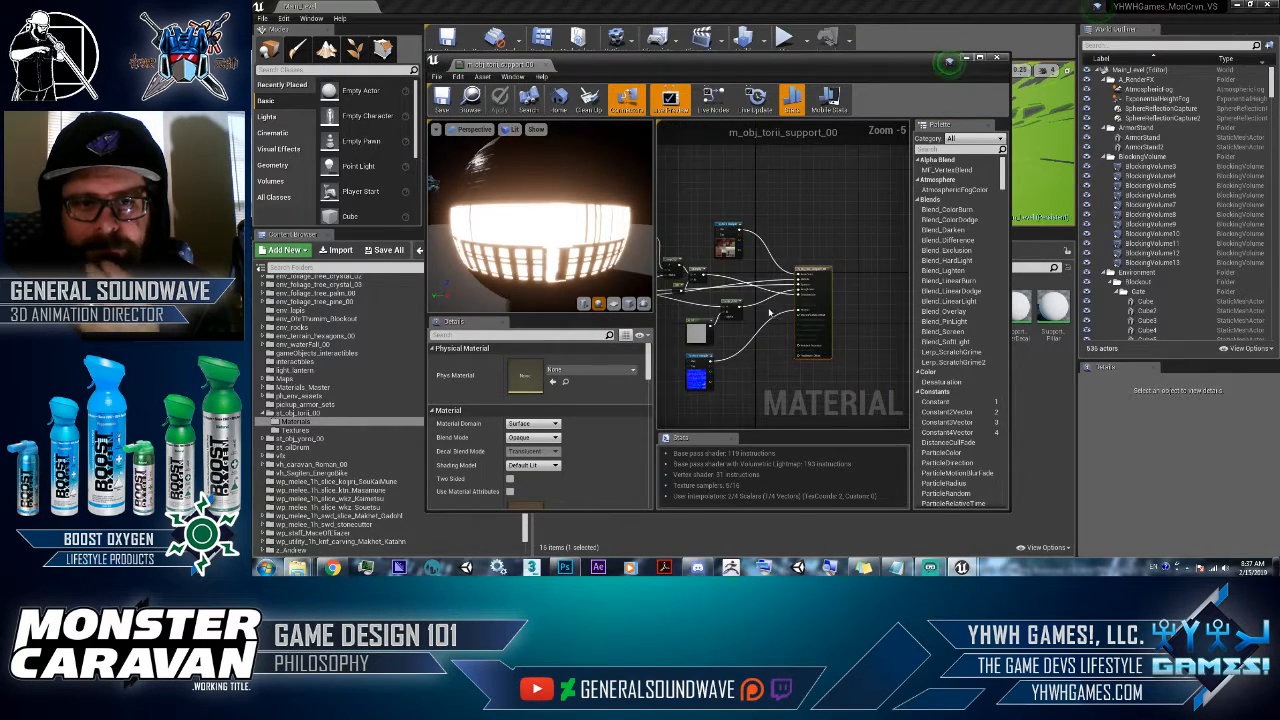
{"action": "scroll", "coordinate": [770, 314], "scroll_direction": "down", "scroll_amount": 2}
{"action": "scroll", "coordinate": [718, 336], "scroll_direction": "up", "scroll_amount": 6}
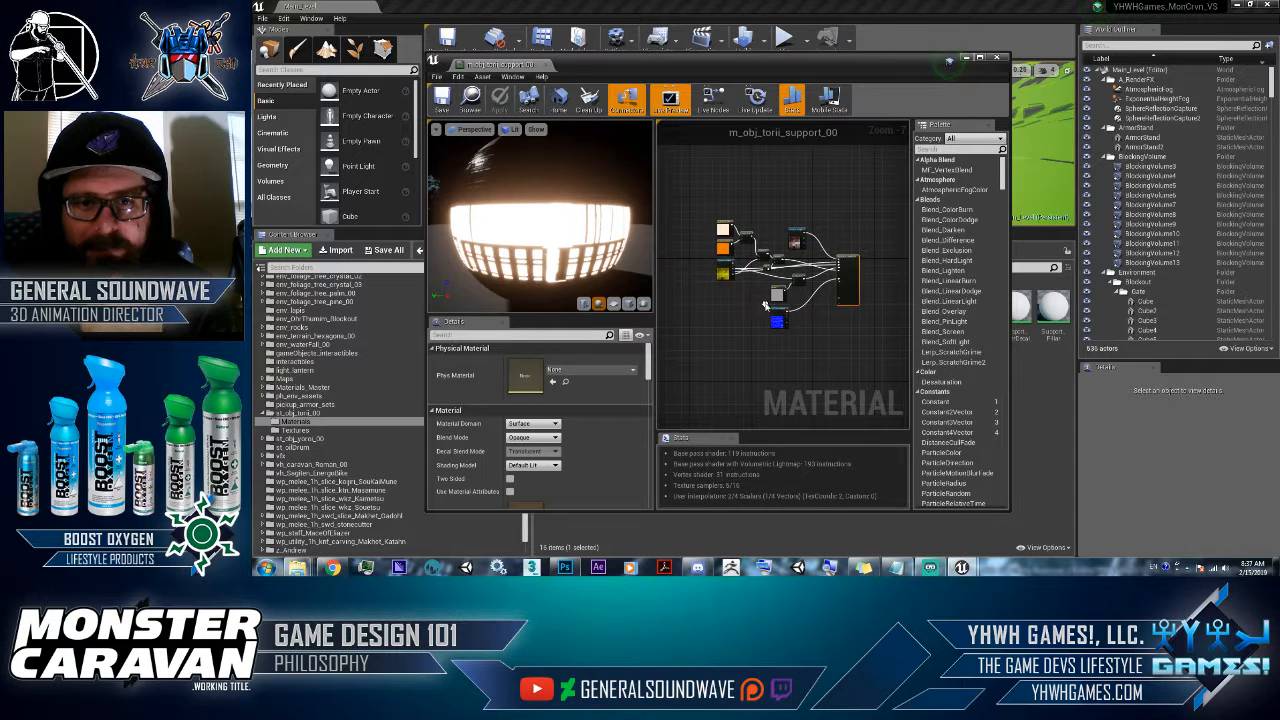
{"action": "right_click_drag", "start_coordinate": [753, 283], "coordinate": [737, 376]}
{"action": "right_click_drag", "start_coordinate": [765, 226], "coordinate": [765, 345]}
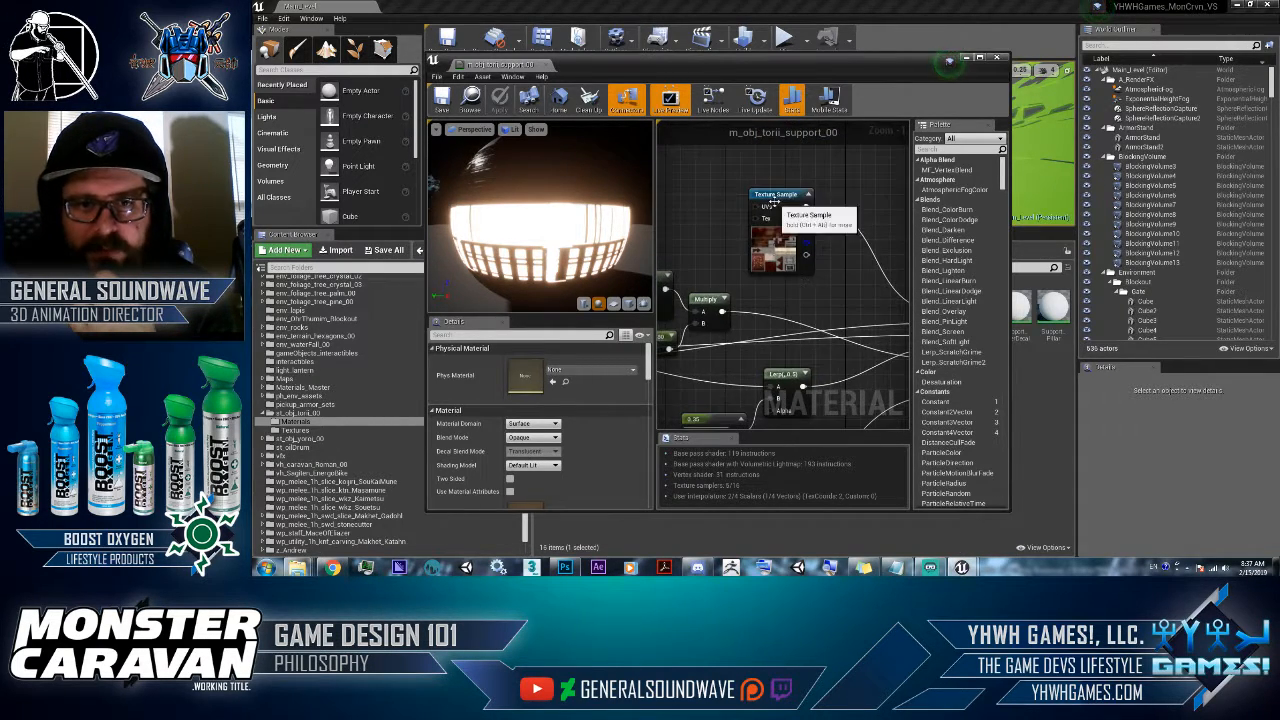
{"action": "right_click_drag", "start_coordinate": [730, 264], "coordinate": [856, 255]}
{"action": "right_click_drag", "start_coordinate": [661, 248], "coordinate": [778, 248]}
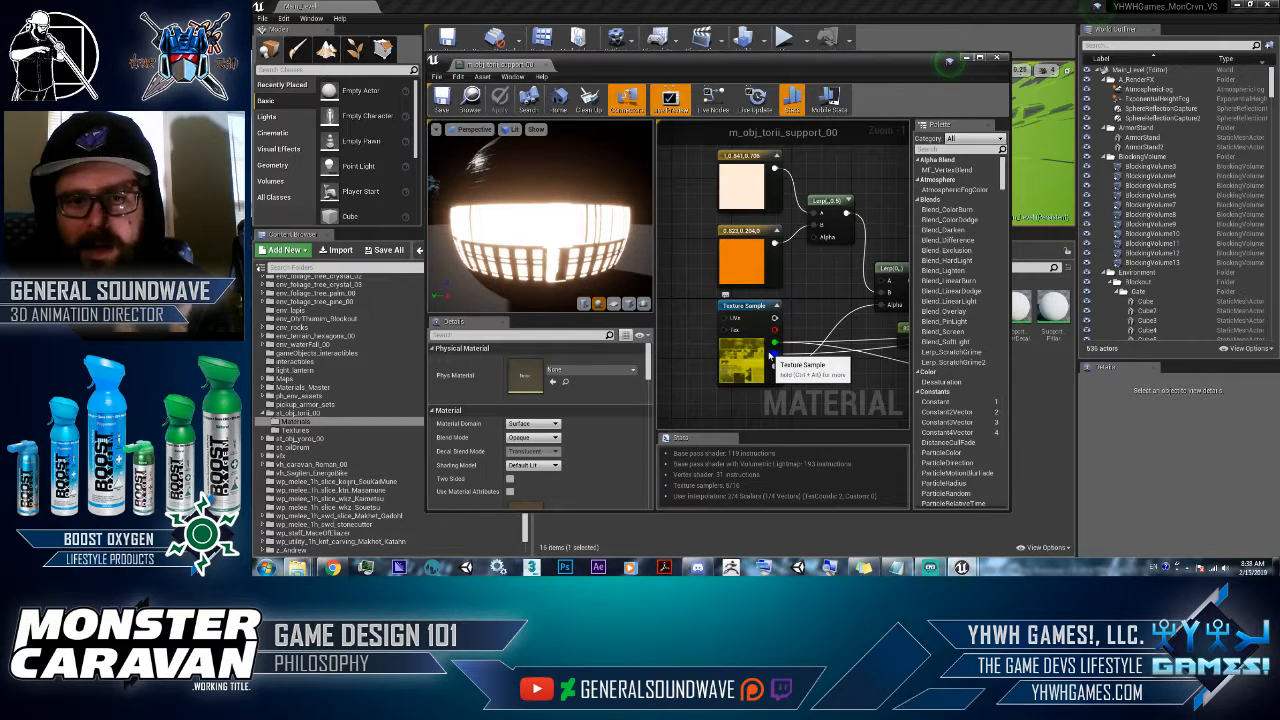
{"action": "right_click_drag", "start_coordinate": [794, 364], "coordinate": [779, 366]}
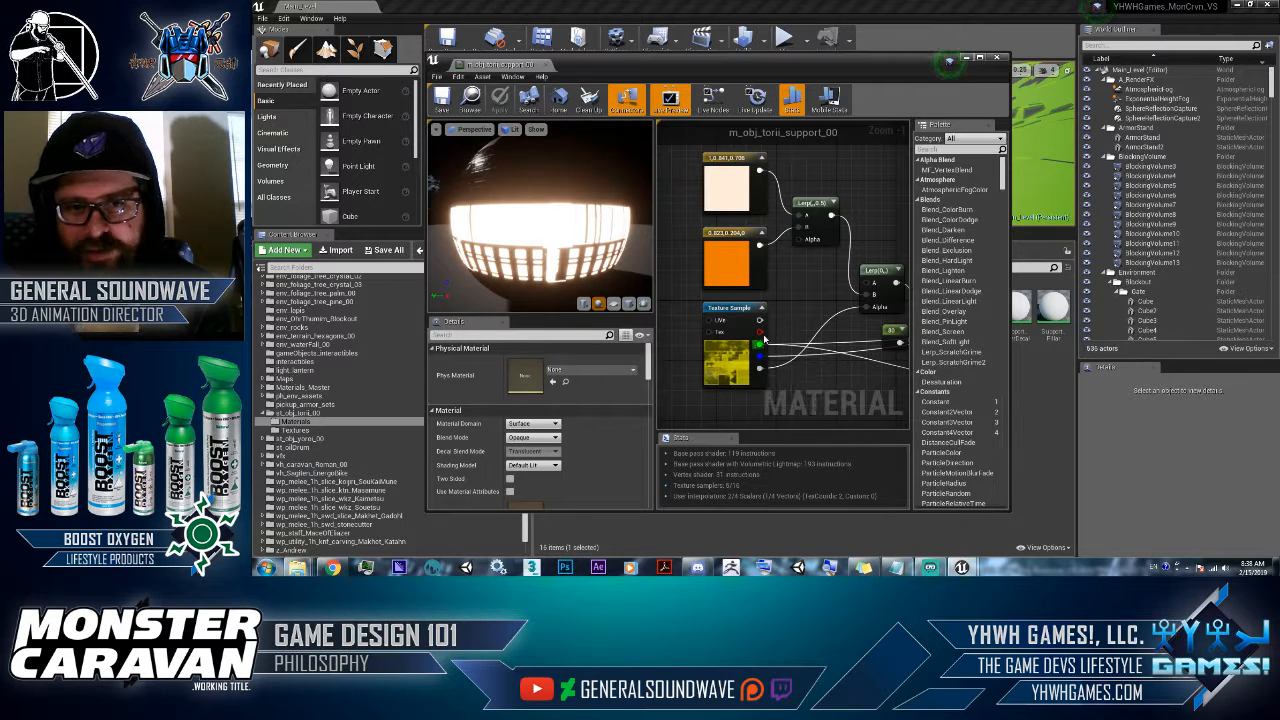
{"action": "right_click_drag", "start_coordinate": [820, 342], "coordinate": [787, 370]}
{"action": "left_click_drag", "start_coordinate": [700, 154], "coordinate": [783, 286]}
{"action": "left_click_drag", "start_coordinate": [545, 215], "coordinate": [543, 195]}
{"action": "right_click_drag", "start_coordinate": [830, 285], "coordinate": [650, 185]}
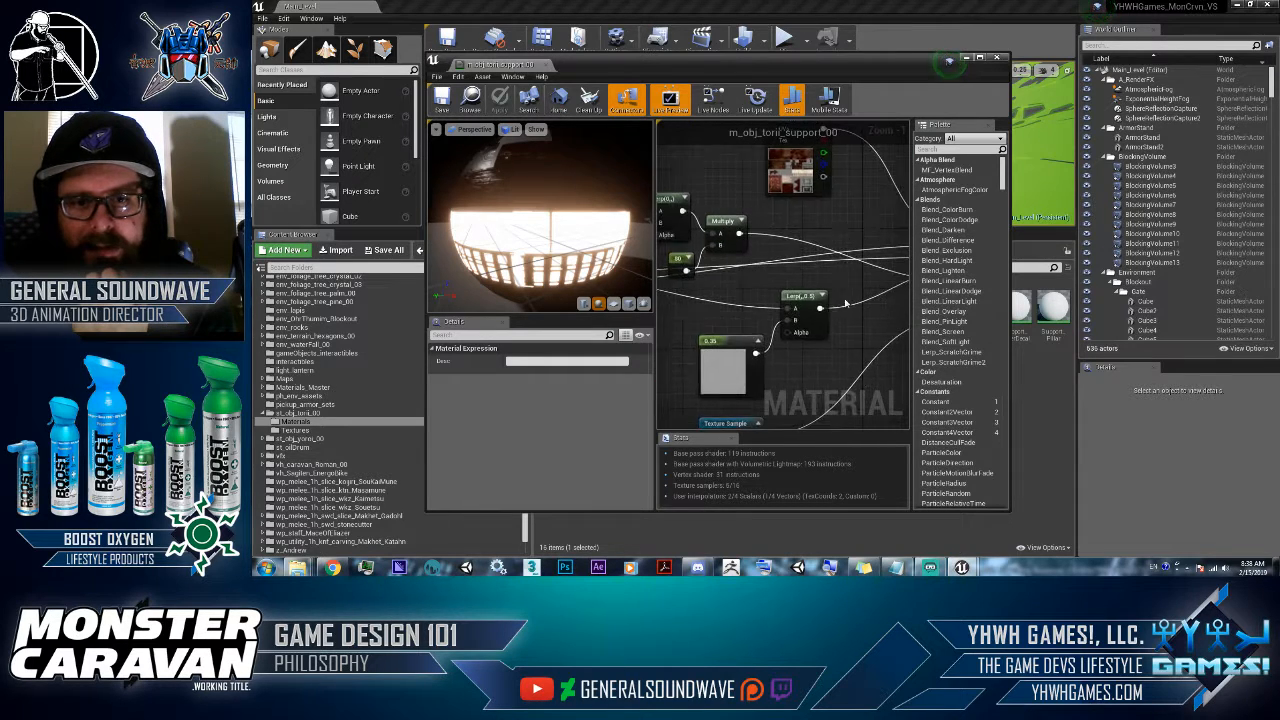
- Examine how the support material's Lerp, constant and normal texture nodes connect to the material output
{"action": "right_click_drag", "start_coordinate": [852, 364], "coordinate": [826, 303]}
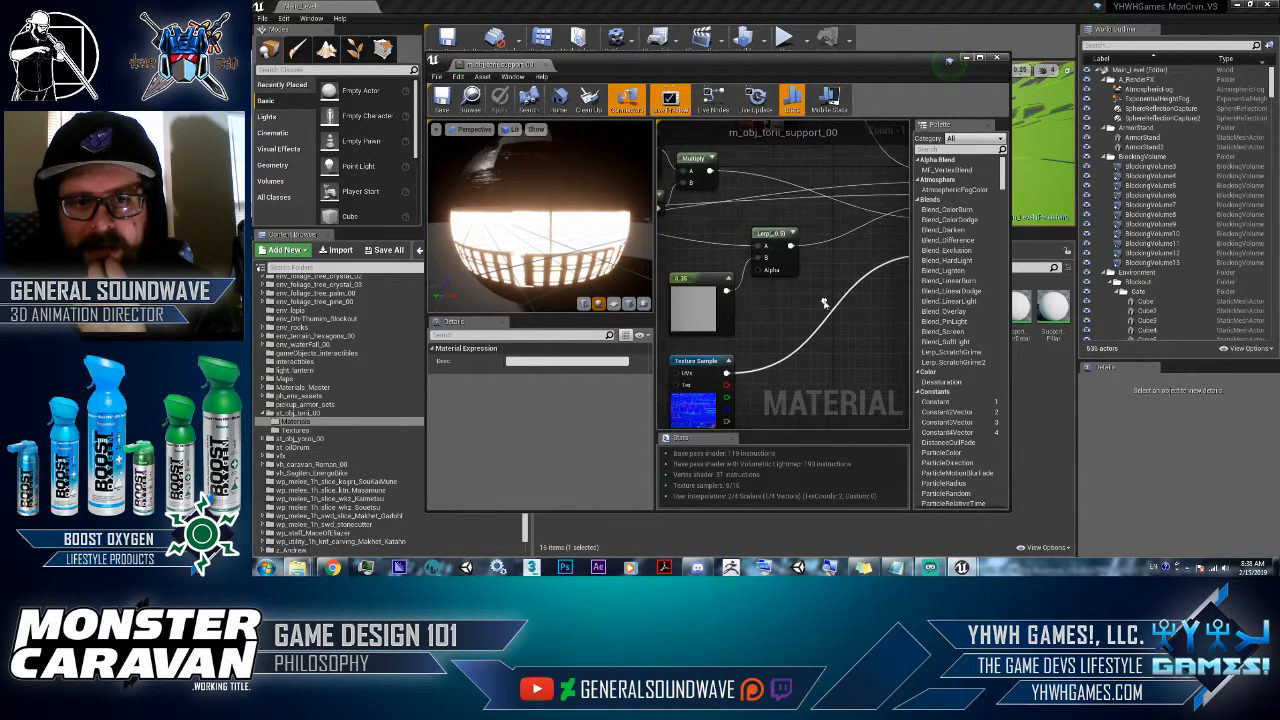
{"action": "left_click_drag", "start_coordinate": [826, 303], "coordinate": [726, 248]}
{"action": "right_click_drag", "start_coordinate": [860, 303], "coordinate": [823, 380]}
{"action": "right_click_drag", "start_coordinate": [786, 275], "coordinate": [767, 232]}
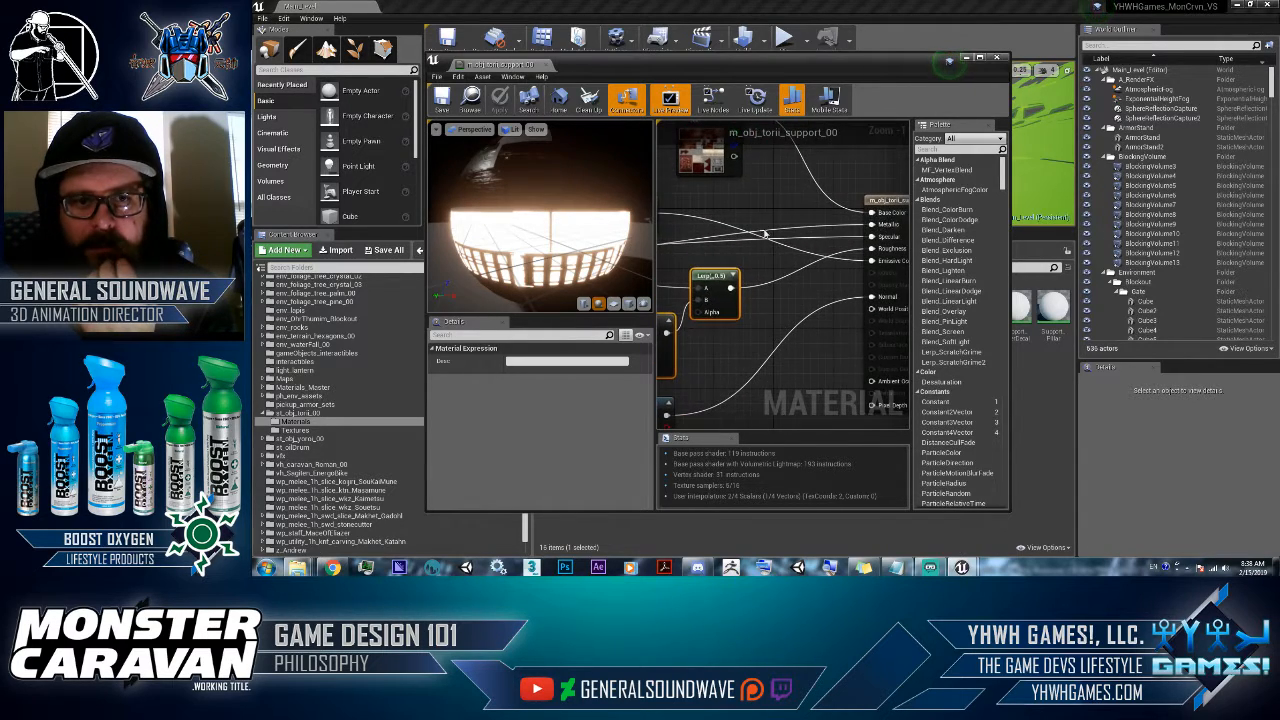
- Create a Material Function named m_obj_arch_torii_00 in the st_obj_torii_00 Materials folder
{"action": "left_click_drag", "start_coordinate": [555, 66], "coordinate": [829, 70]}
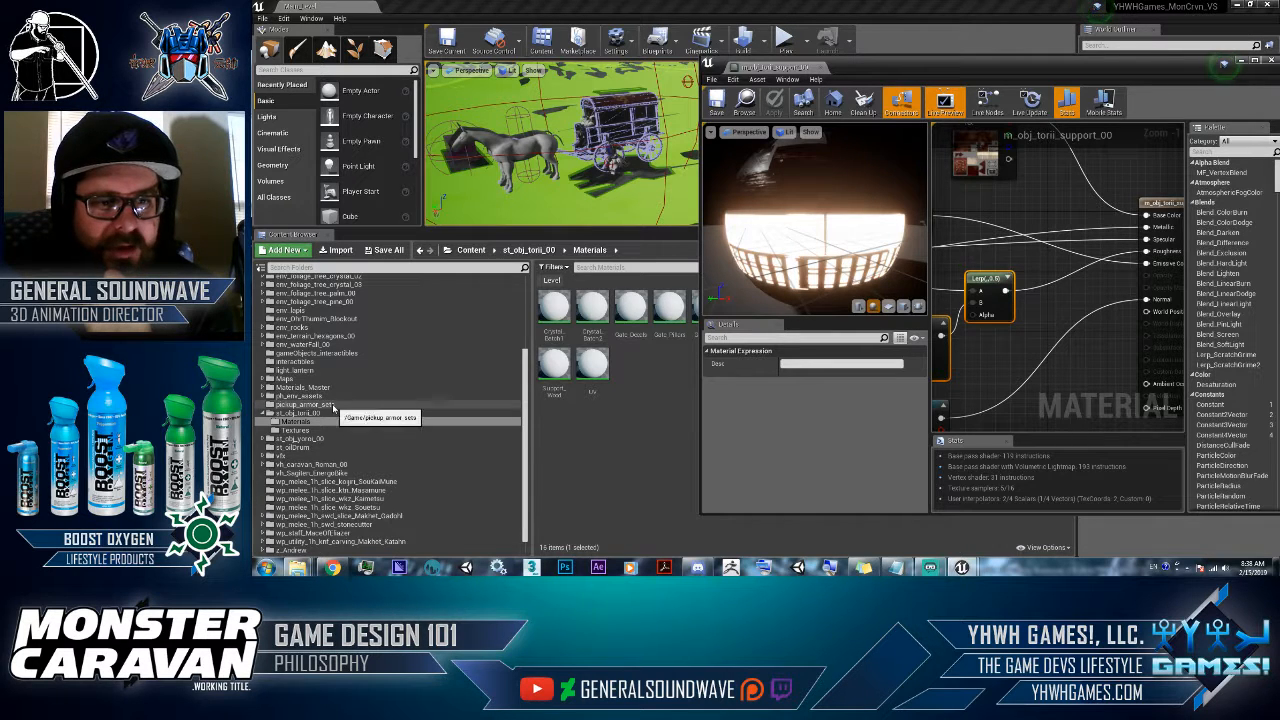
{"action": "left_click", "coordinate": [607, 425]}
{"action": "right_click", "coordinate": [606, 425]}
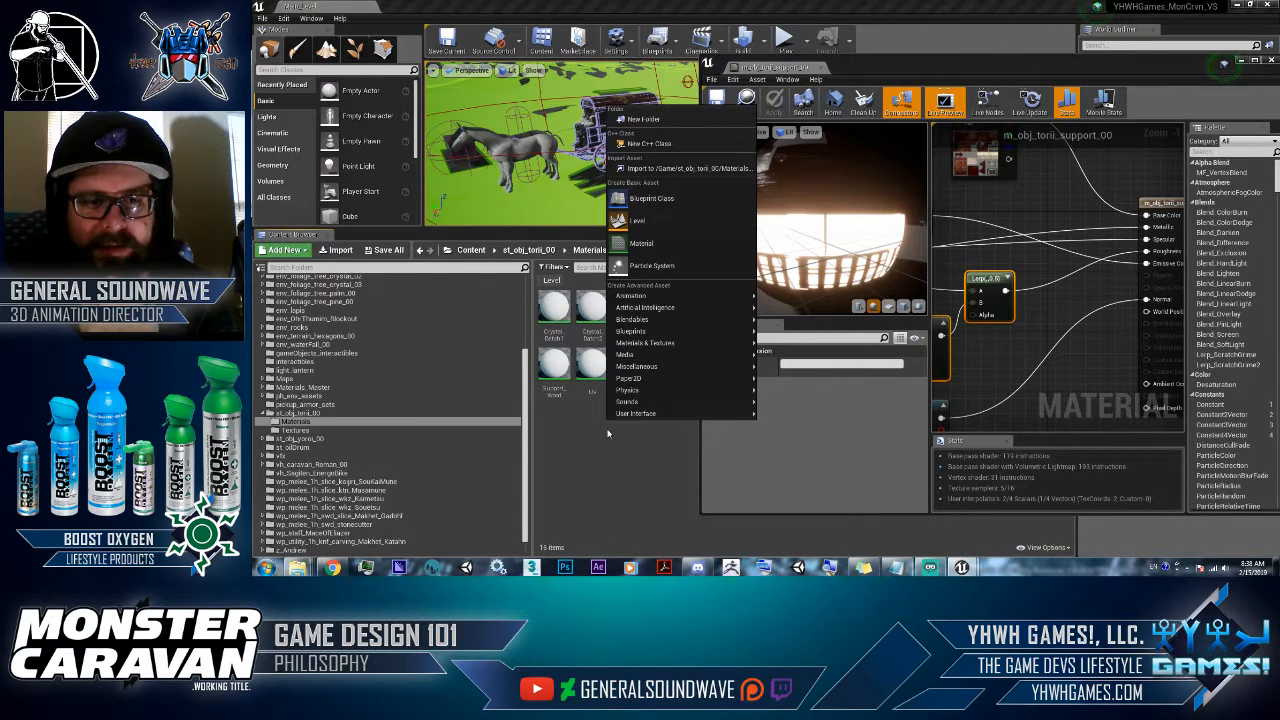
{"action": "mouse_move", "coordinate": [644, 355]}
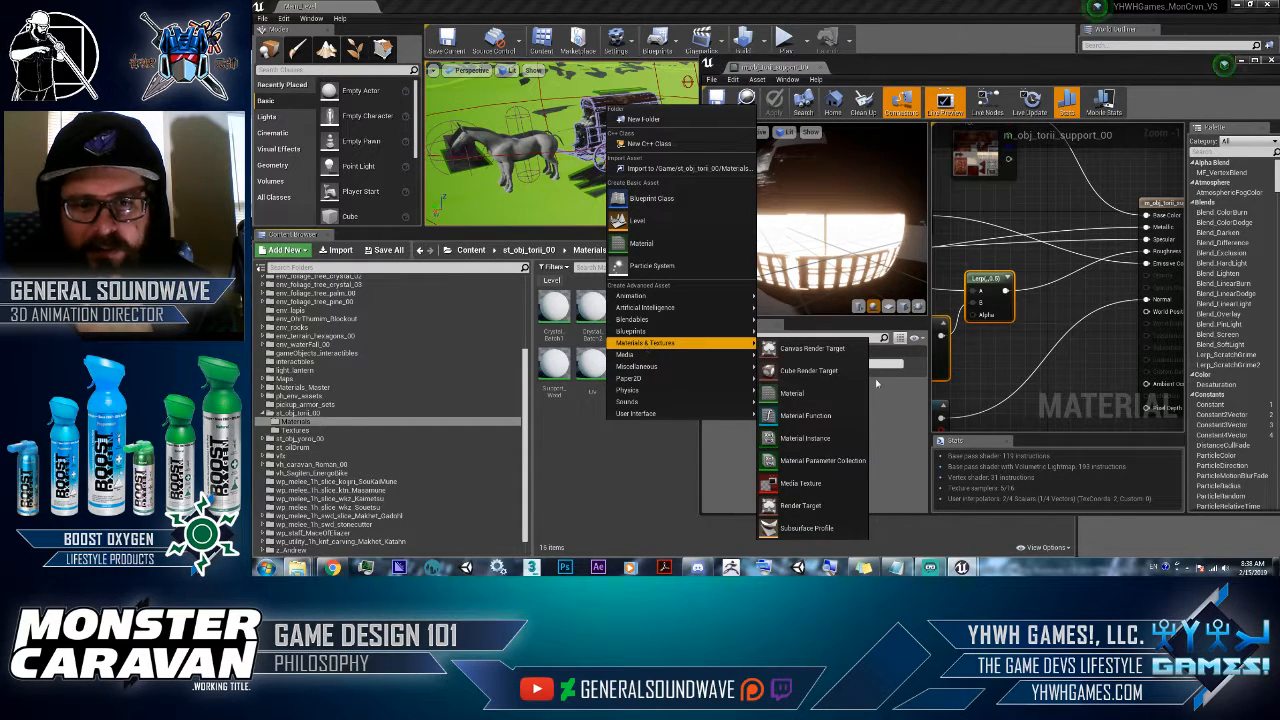
{"action": "left_click", "coordinate": [815, 415]}
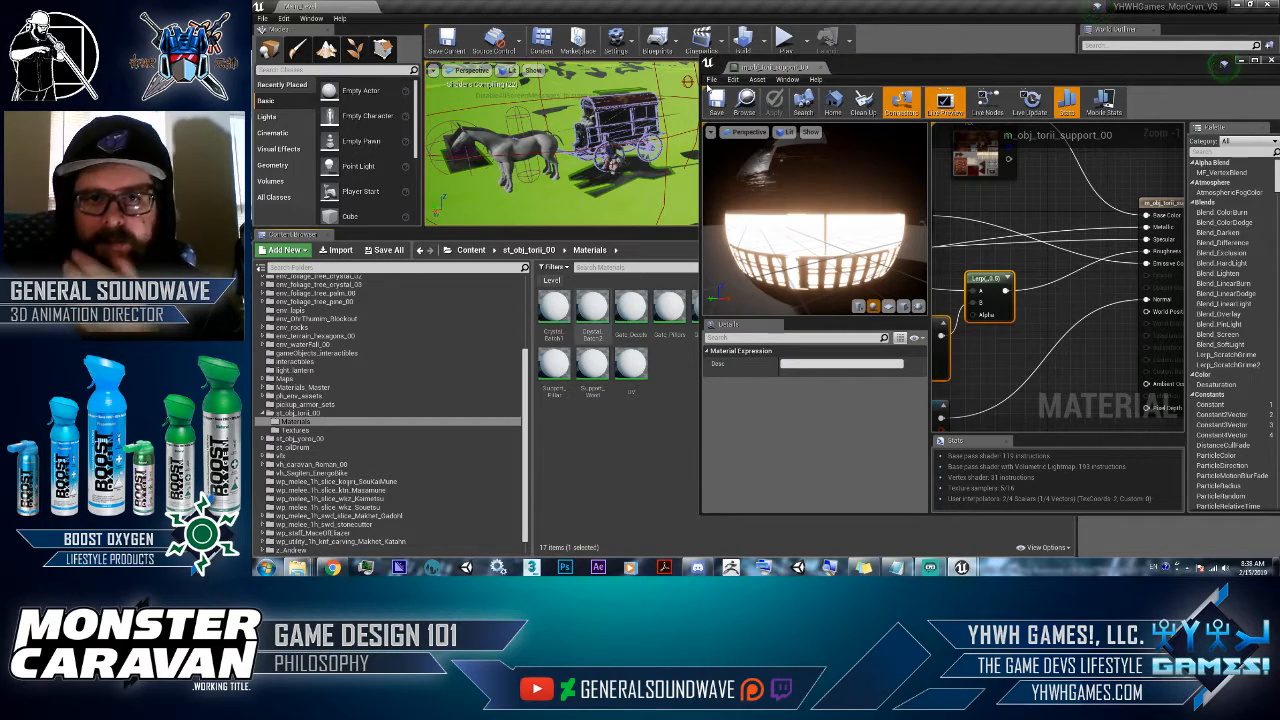
- Open the m_obj_arch_torii_00 material function and maximize its editor window
{"action": "left_click_drag", "start_coordinate": [925, 69], "coordinate": [496, 129]}
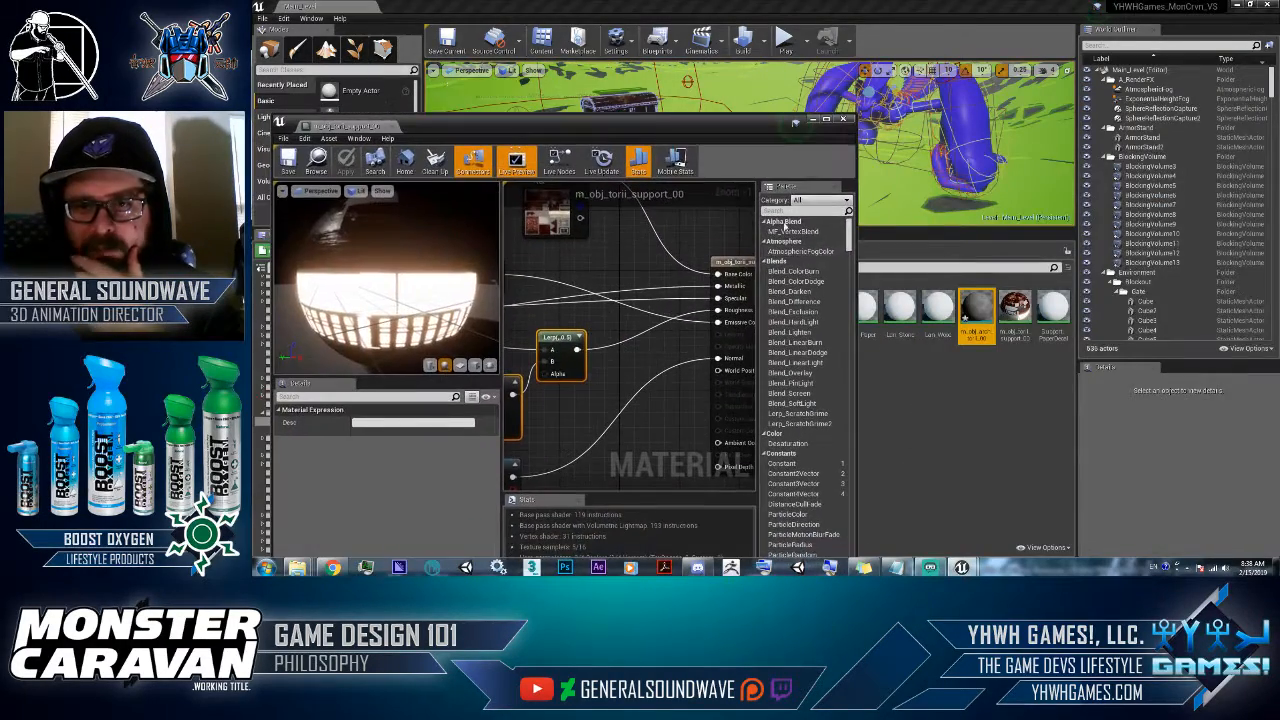
{"action": "double_click", "coordinate": [975, 302]}
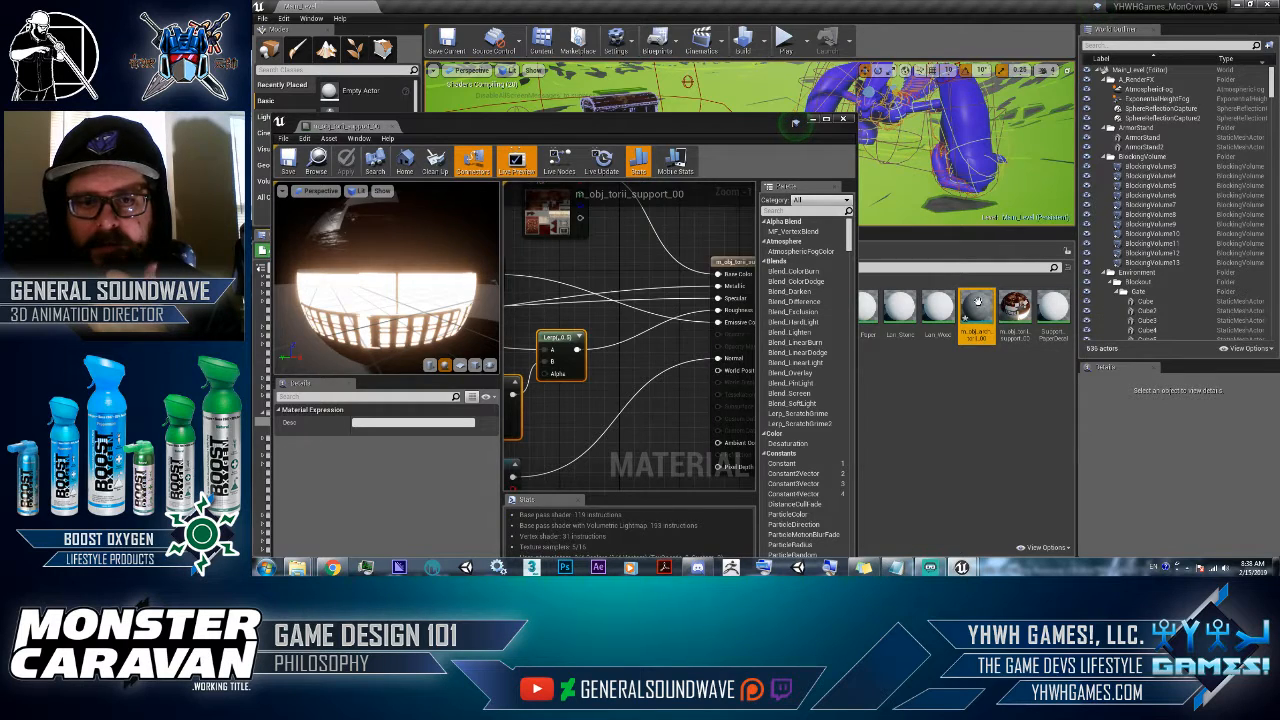
{"action": "double_click", "coordinate": [650, 129]}
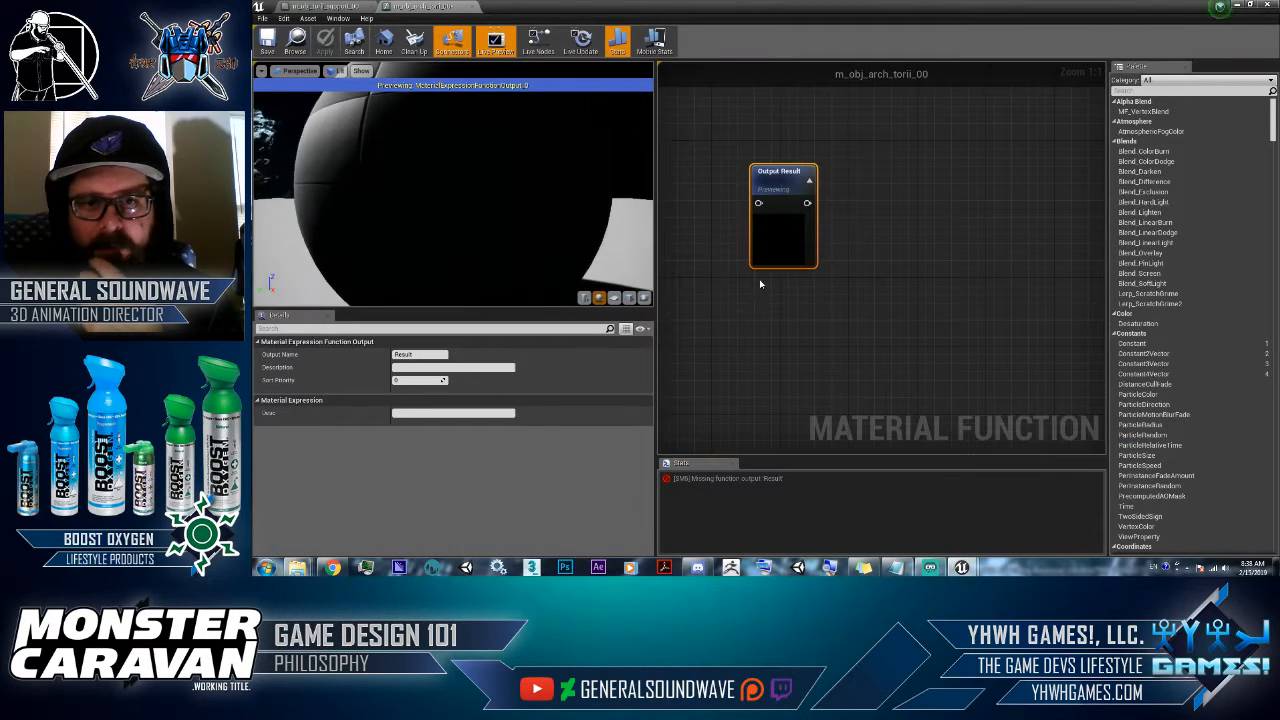
- Add a MakeMaterialAttributes node to the function graph and connect its output to the Output Result node
{"action": "right_click_drag", "start_coordinate": [760, 283], "coordinate": [749, 251]}
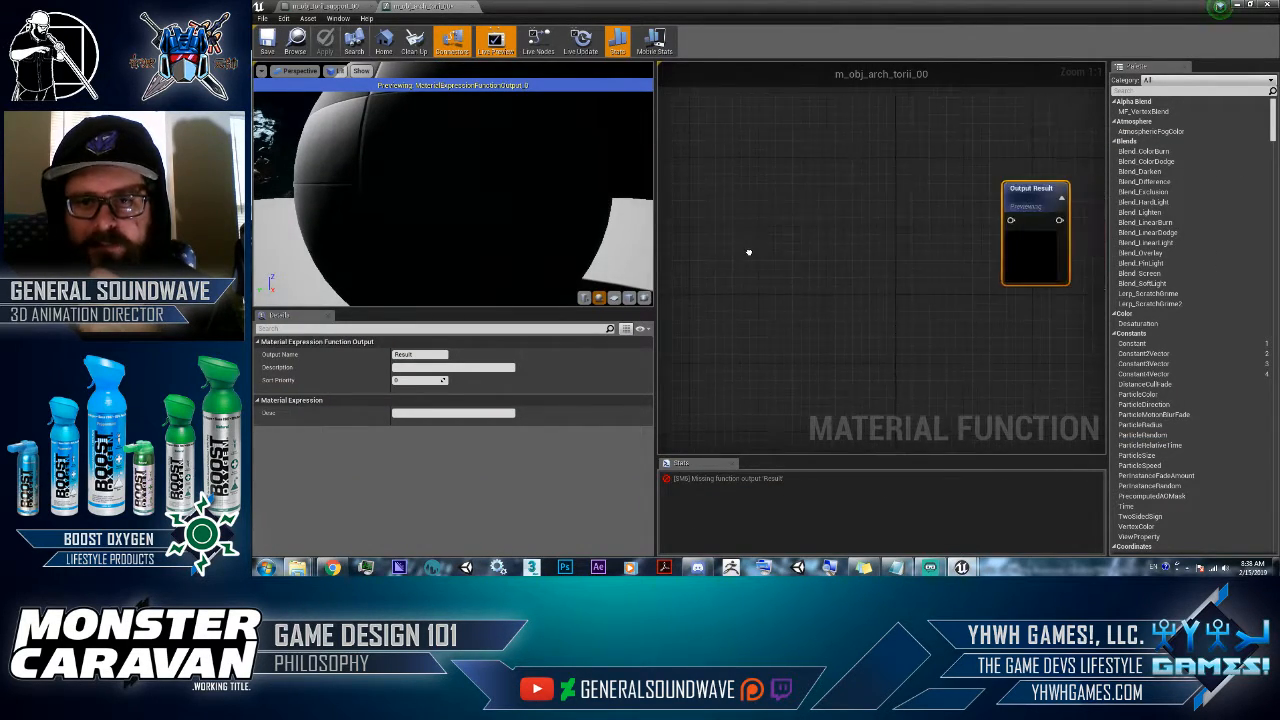
{"action": "right_click", "coordinate": [761, 199]}
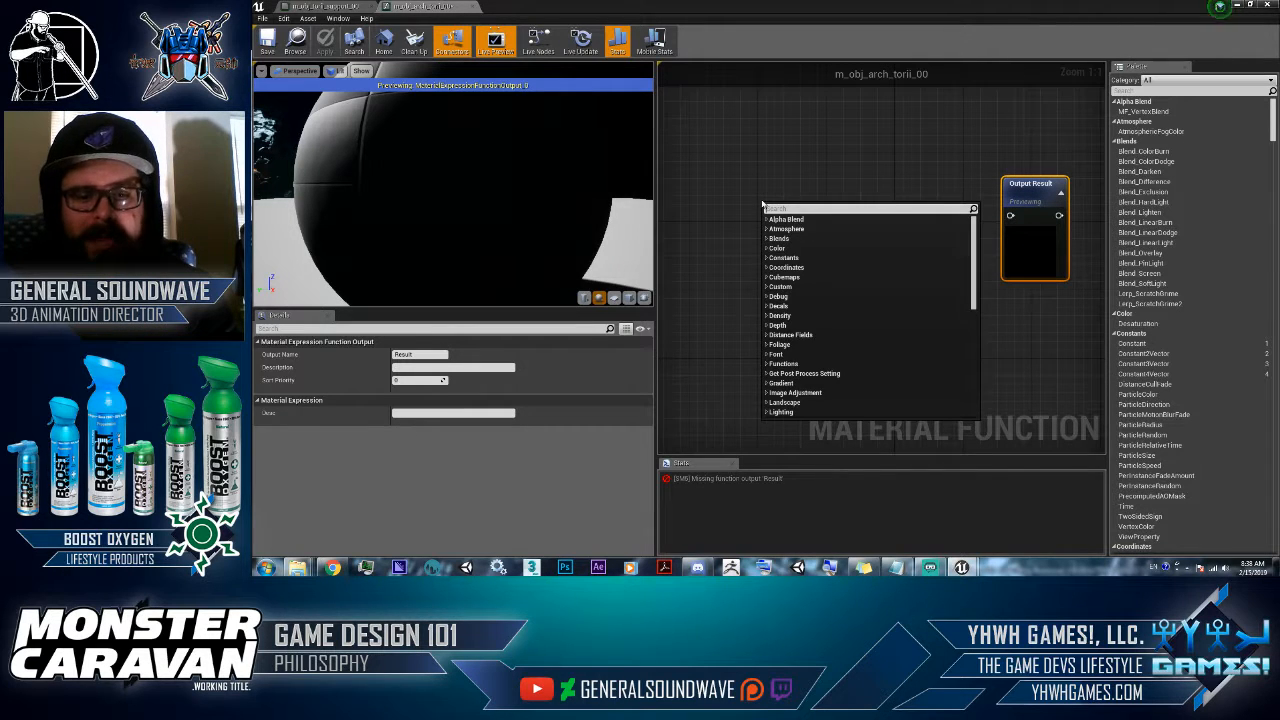
{"action": "type", "text": "make"}
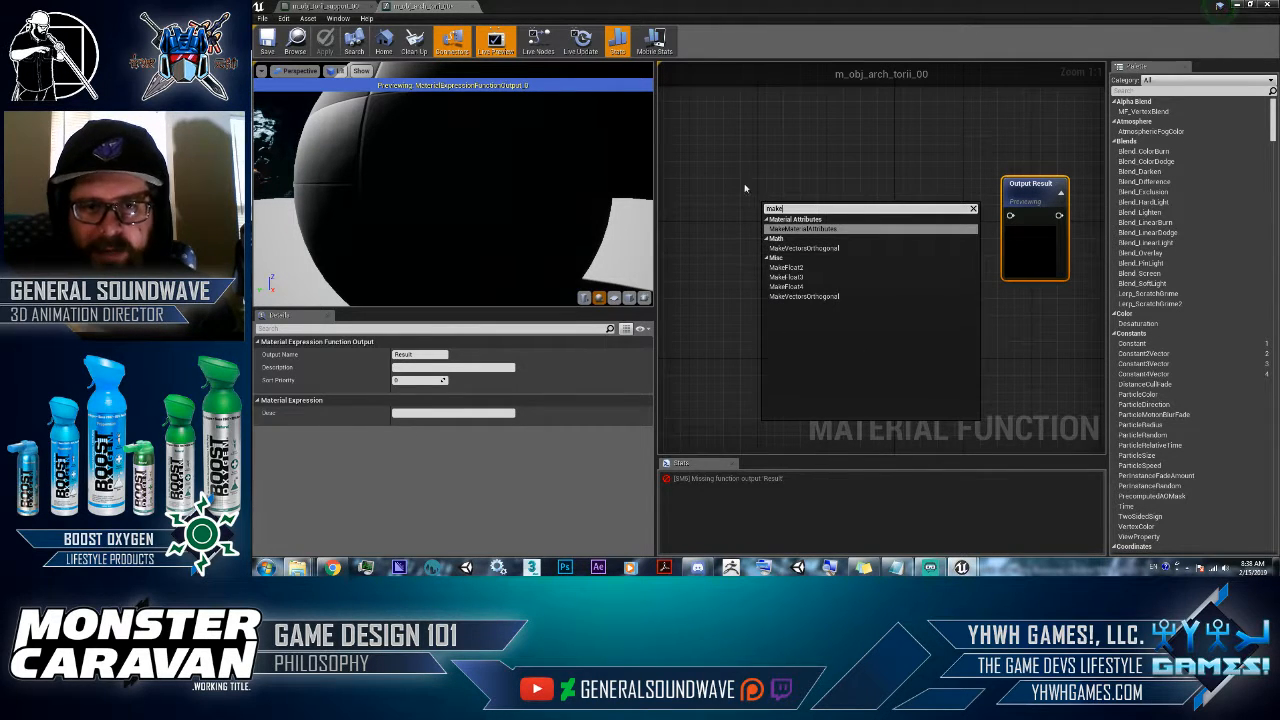
{"action": "left_click", "coordinate": [803, 228]}
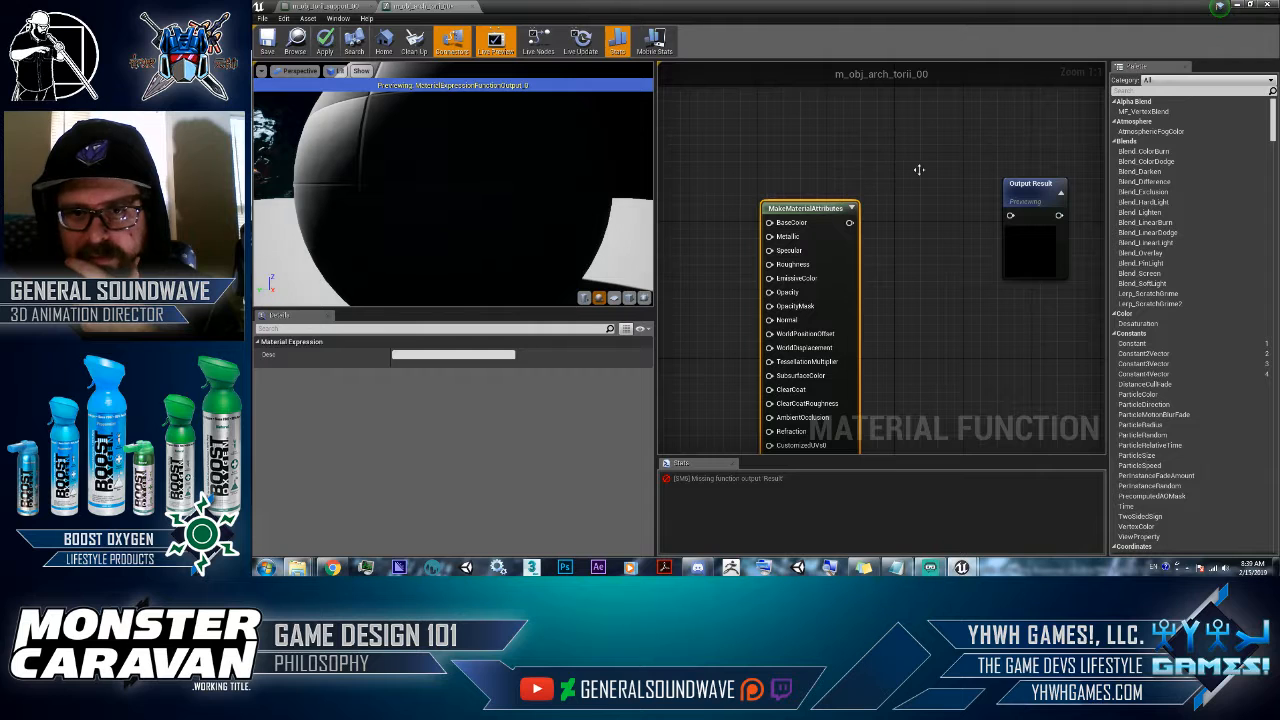
{"action": "left_click_drag", "start_coordinate": [808, 207], "coordinate": [1013, 177]}
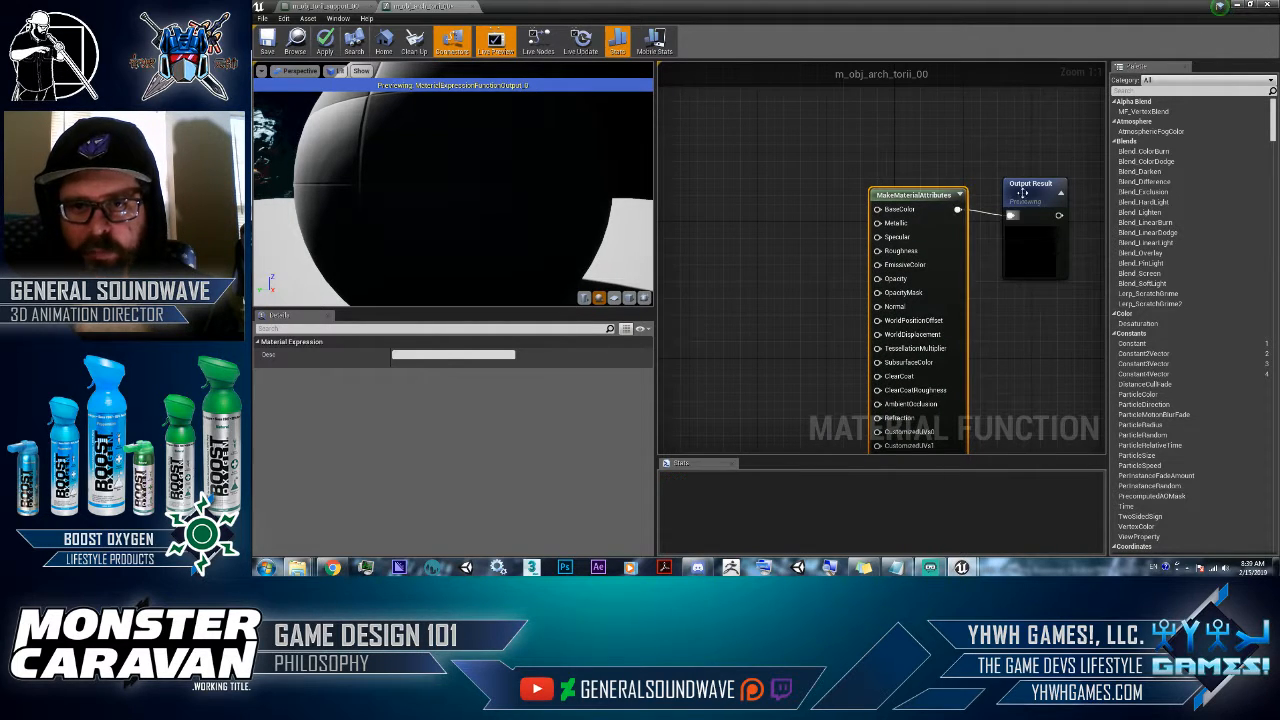
{"action": "right_click_drag", "start_coordinate": [797, 246], "coordinate": [817, 231]}
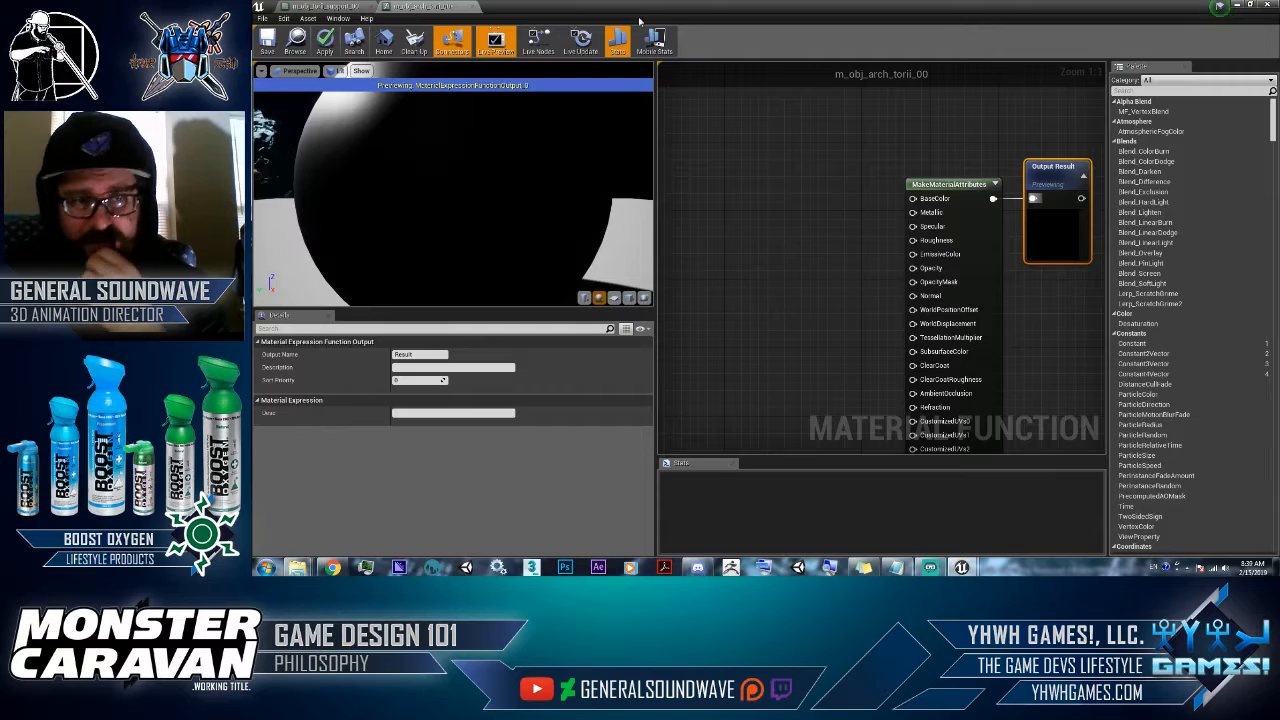
- Add the main torii D, N and RGBA textures from the Textures folder to the m_obj_arch_torii_00 graph as texture samples
{"action": "double_click", "coordinate": [772, 5]}
{"action": "left_click_drag", "start_coordinate": [693, 130], "coordinate": [1101, 118]}
{"action": "left_click", "coordinate": [337, 428]}
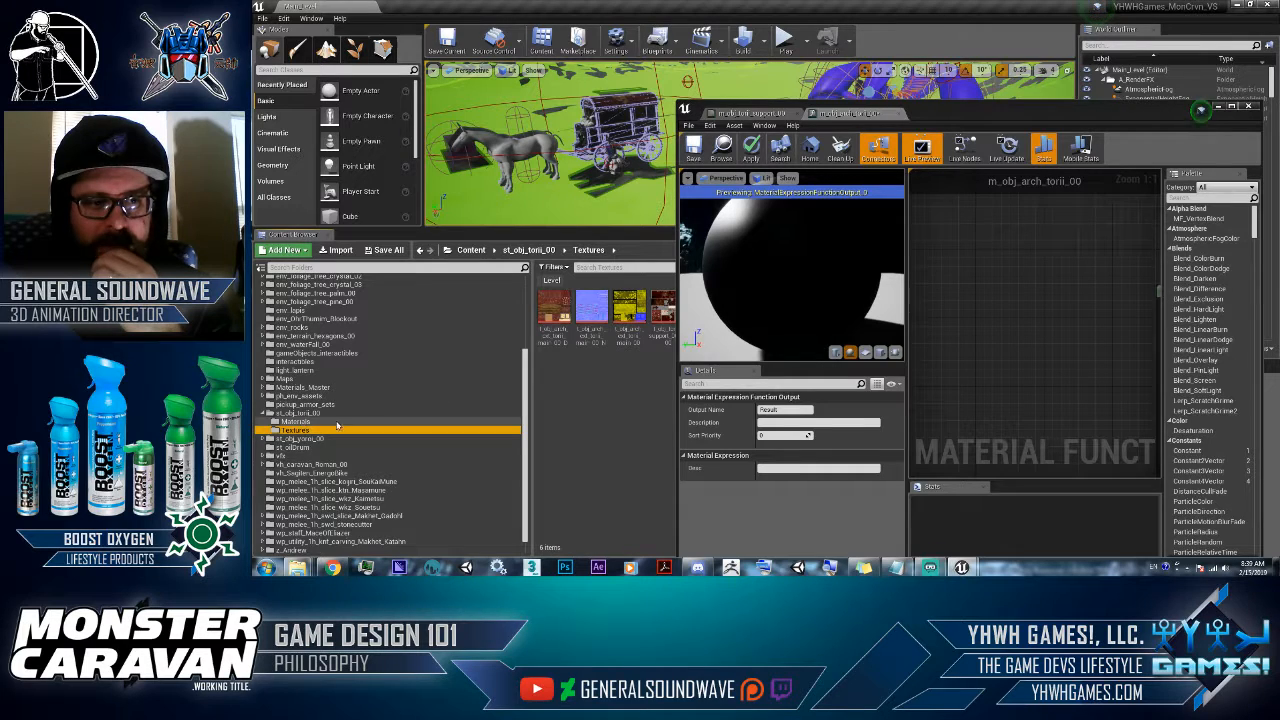
{"action": "left_click_drag", "start_coordinate": [958, 112], "coordinate": [815, 408]}
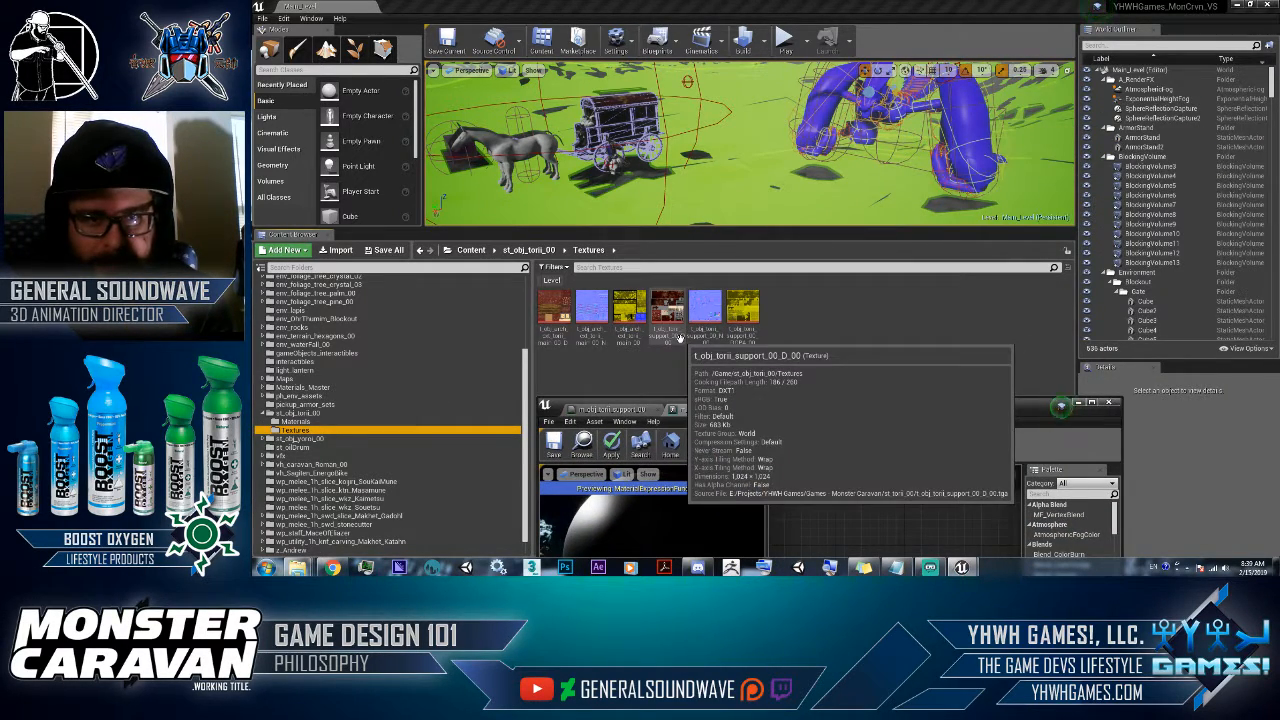
{"action": "left_click", "coordinate": [620, 337]}
{"action": "left_click", "coordinate": [547, 336], "text": "shift"}
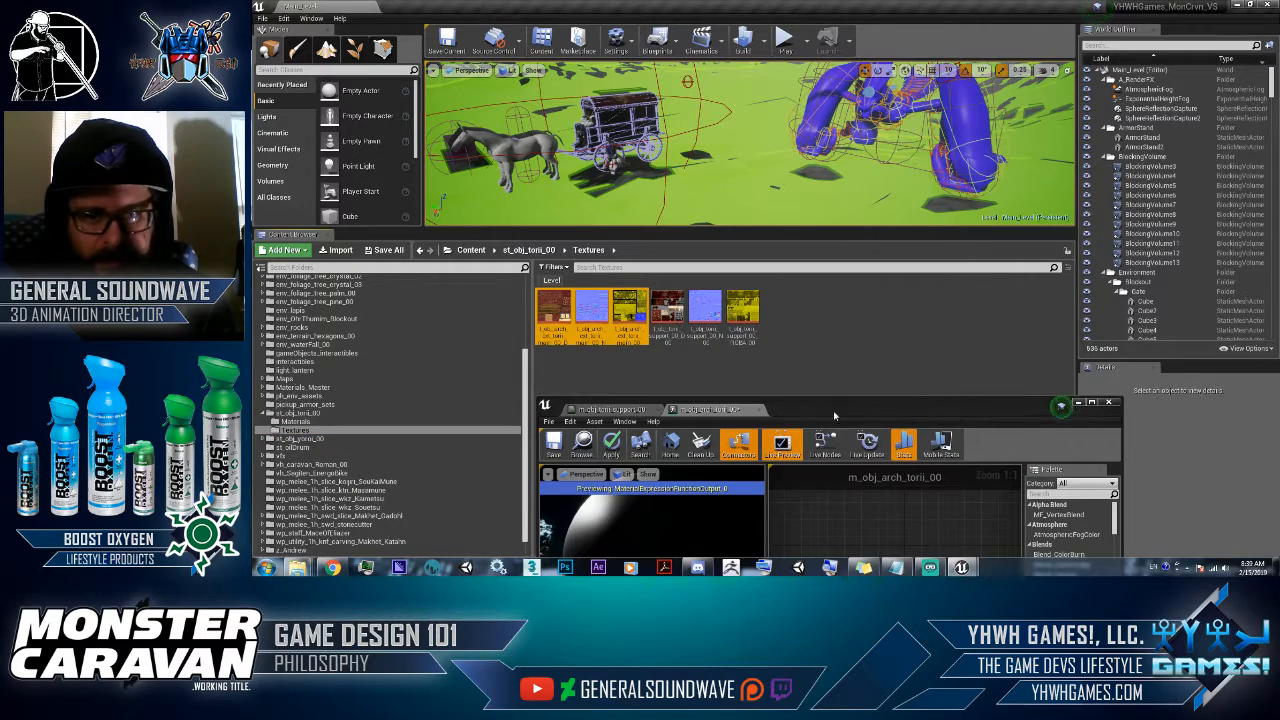
{"action": "left_click_drag", "start_coordinate": [834, 415], "coordinate": [976, 112]}
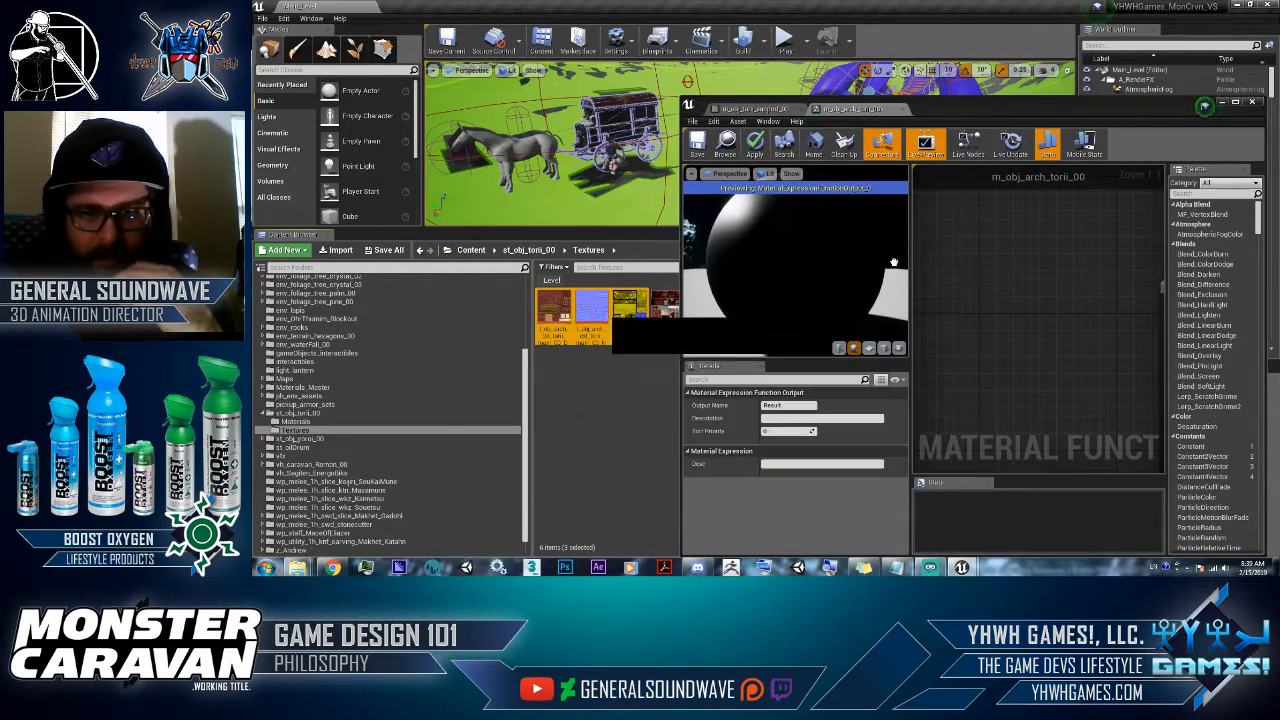
{"action": "left_click_drag", "start_coordinate": [894, 262], "coordinate": [986, 275]}
{"action": "double_click", "coordinate": [968, 110]}
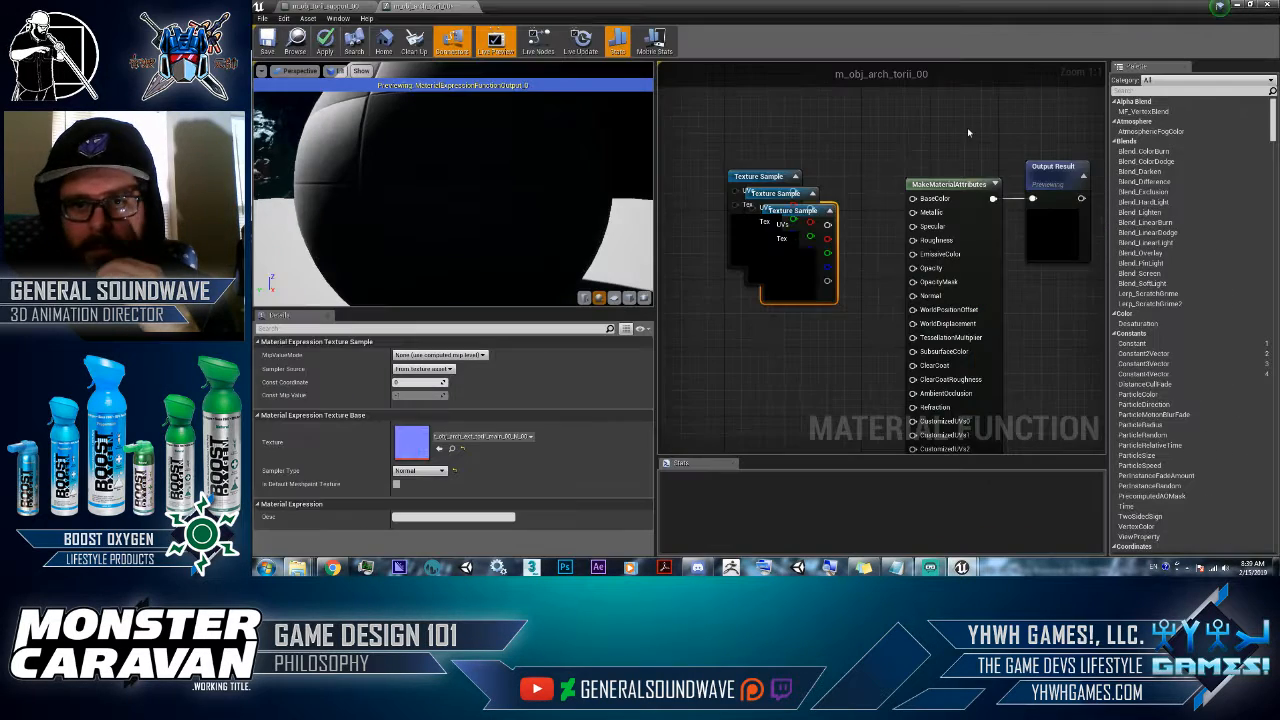
- Widen the graph area and stack the texture samples in one column, with diffuse above RGBA and normal below
{"action": "right_click_drag", "start_coordinate": [829, 178], "coordinate": [932, 208]}
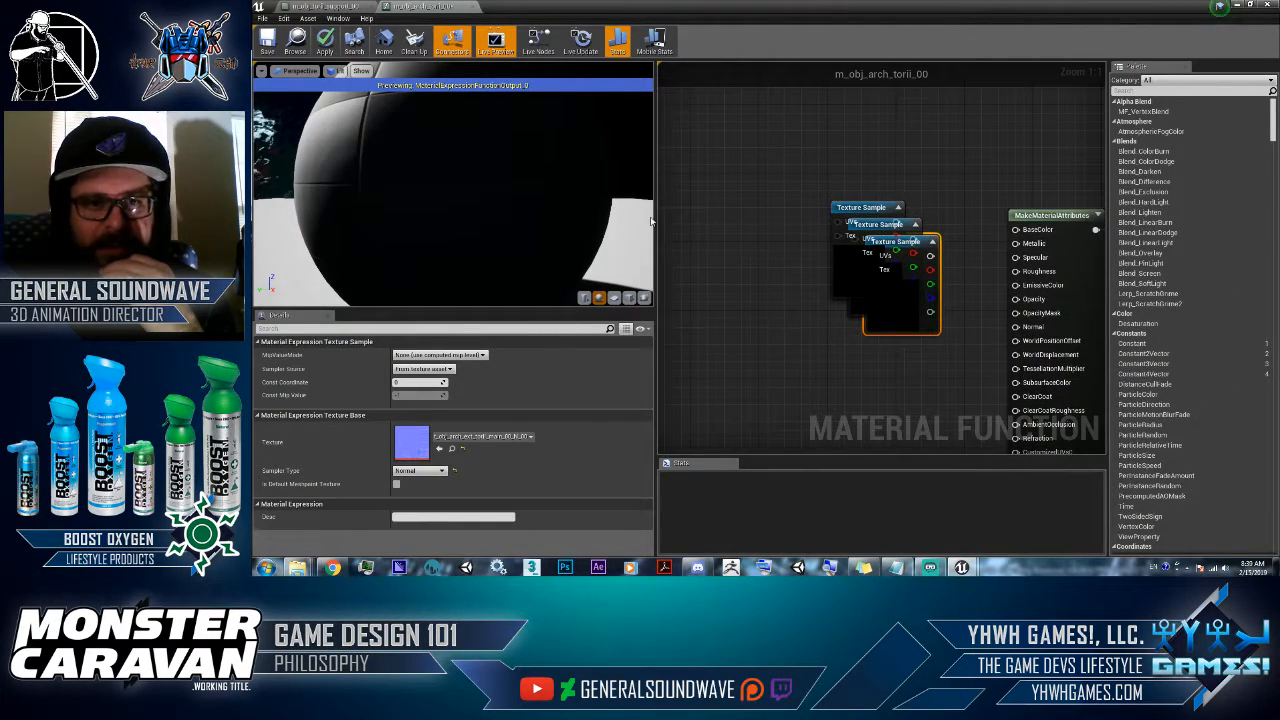
{"action": "left_click_drag", "start_coordinate": [651, 221], "coordinate": [537, 222]}
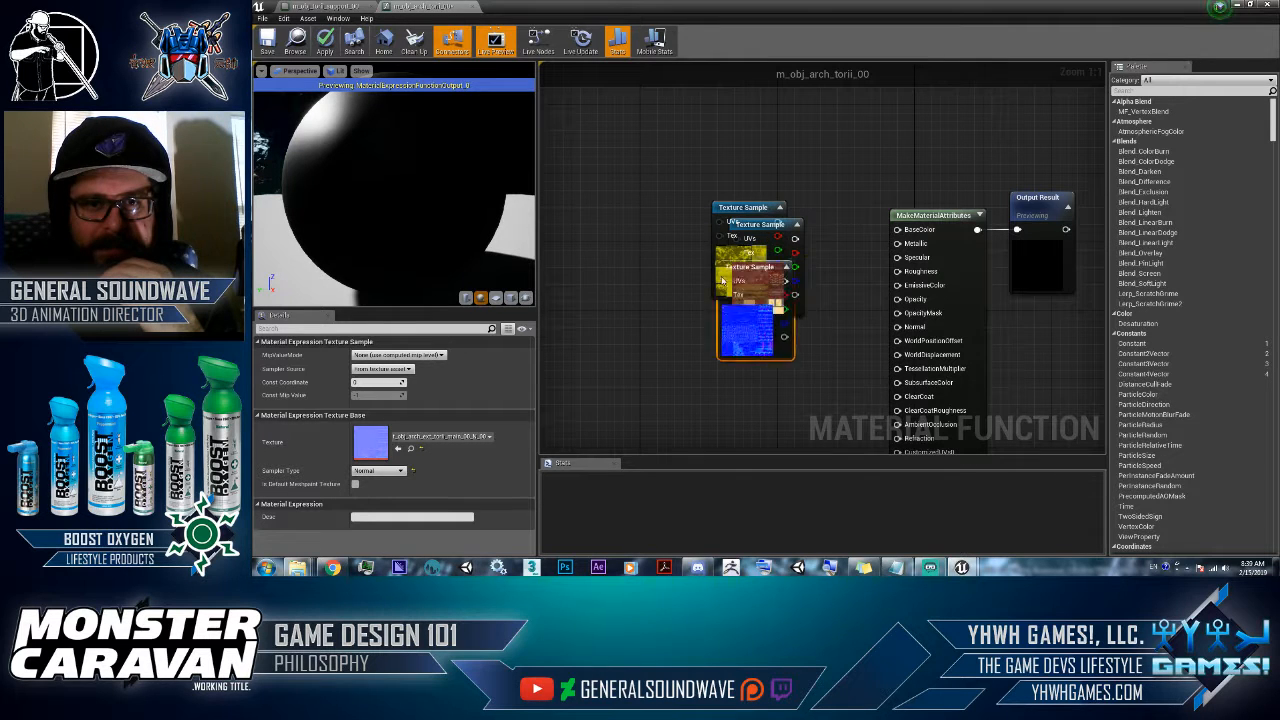
{"action": "left_click_drag", "start_coordinate": [722, 281], "coordinate": [569, 169]}
{"action": "left_click_drag", "start_coordinate": [612, 280], "coordinate": [647, 262]}
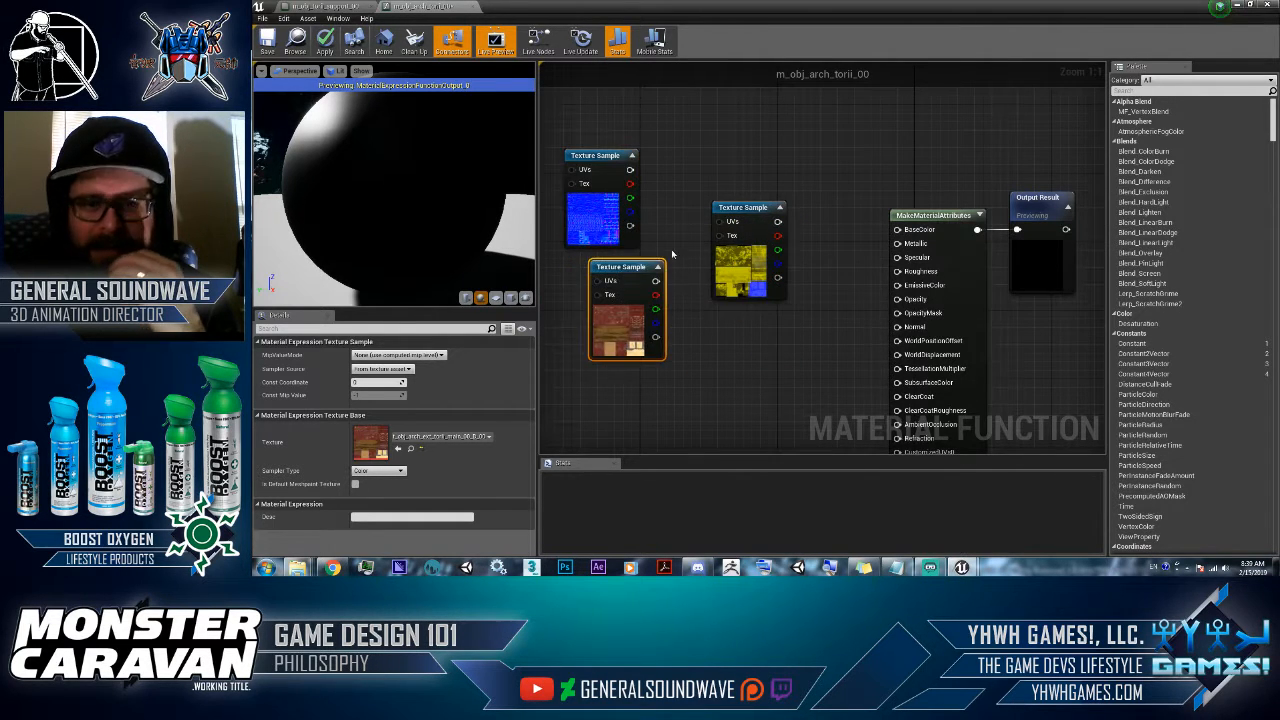
{"action": "right_click_drag", "start_coordinate": [698, 235], "coordinate": [778, 252]}
{"action": "left_click_drag", "start_coordinate": [816, 233], "coordinate": [703, 412]}
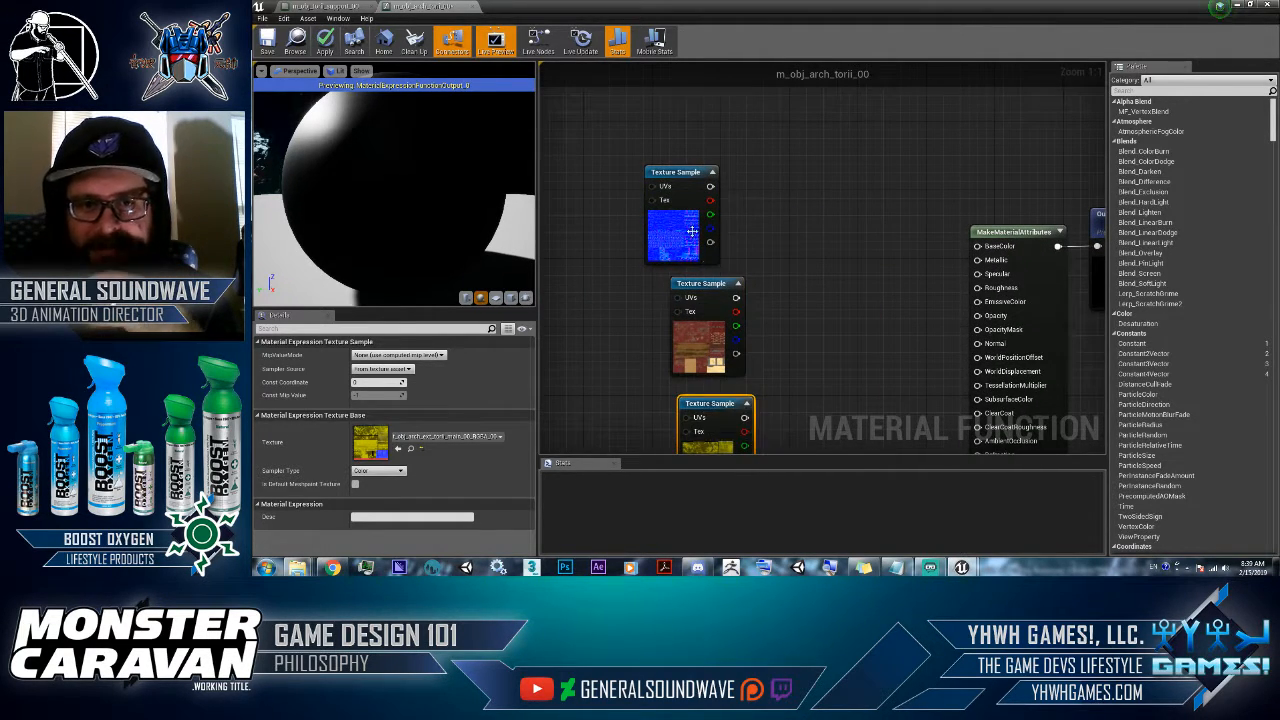
{"action": "left_click", "coordinate": [680, 180]}
{"action": "left_click_drag", "start_coordinate": [680, 180], "coordinate": [612, 325]}
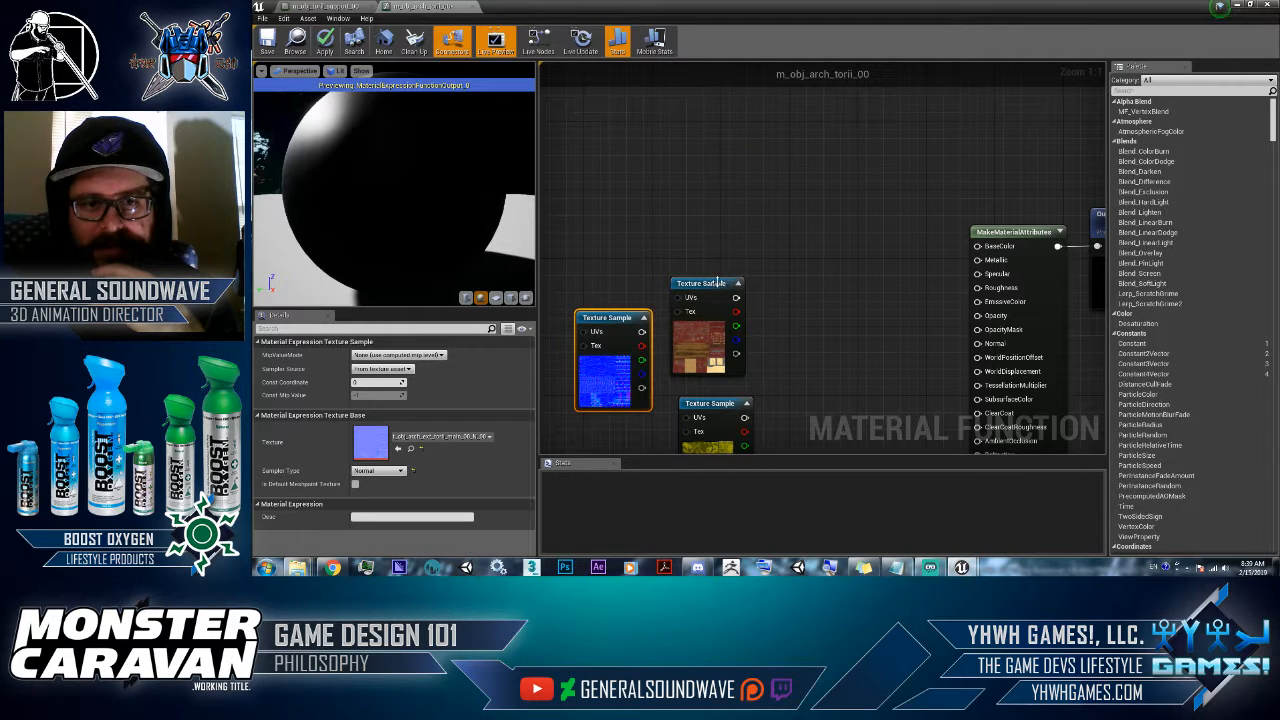
{"action": "left_click_drag", "start_coordinate": [716, 283], "coordinate": [647, 120]}
{"action": "left_click_drag", "start_coordinate": [720, 406], "coordinate": [621, 209]}
{"action": "left_click_drag", "start_coordinate": [645, 119], "coordinate": [615, 86]}
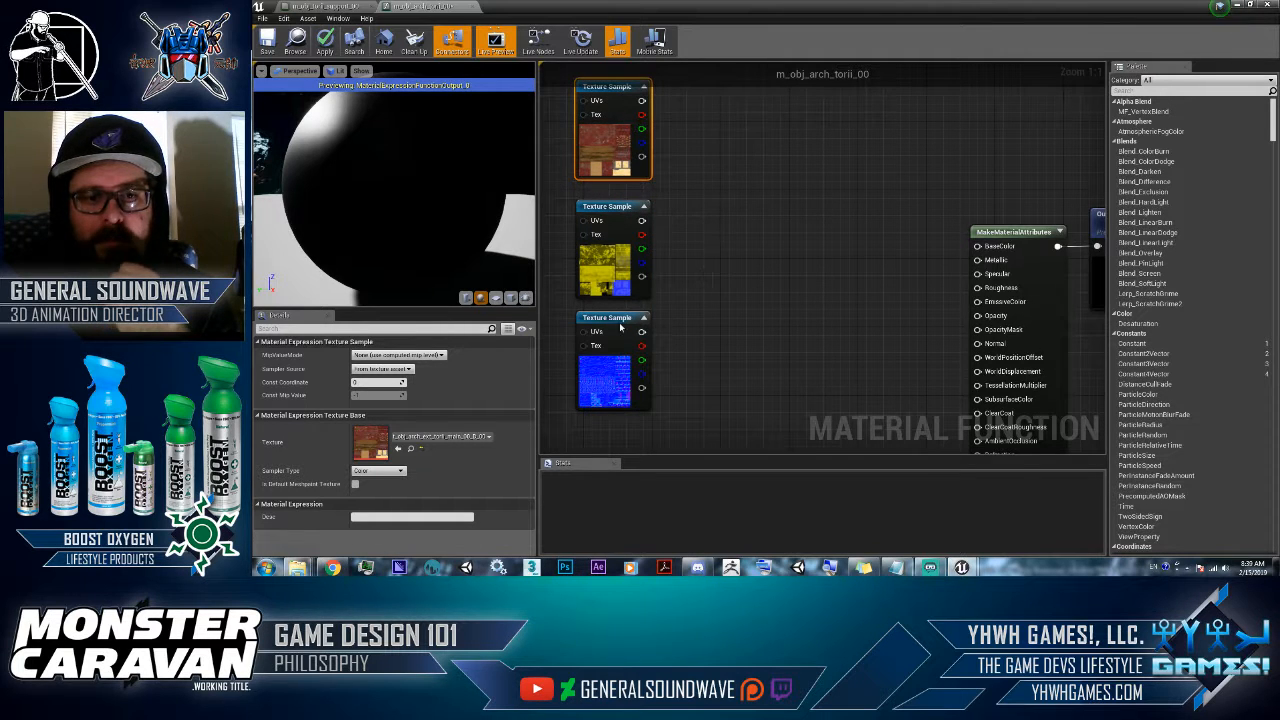
{"action": "left_click_drag", "start_coordinate": [620, 327], "coordinate": [621, 336]}
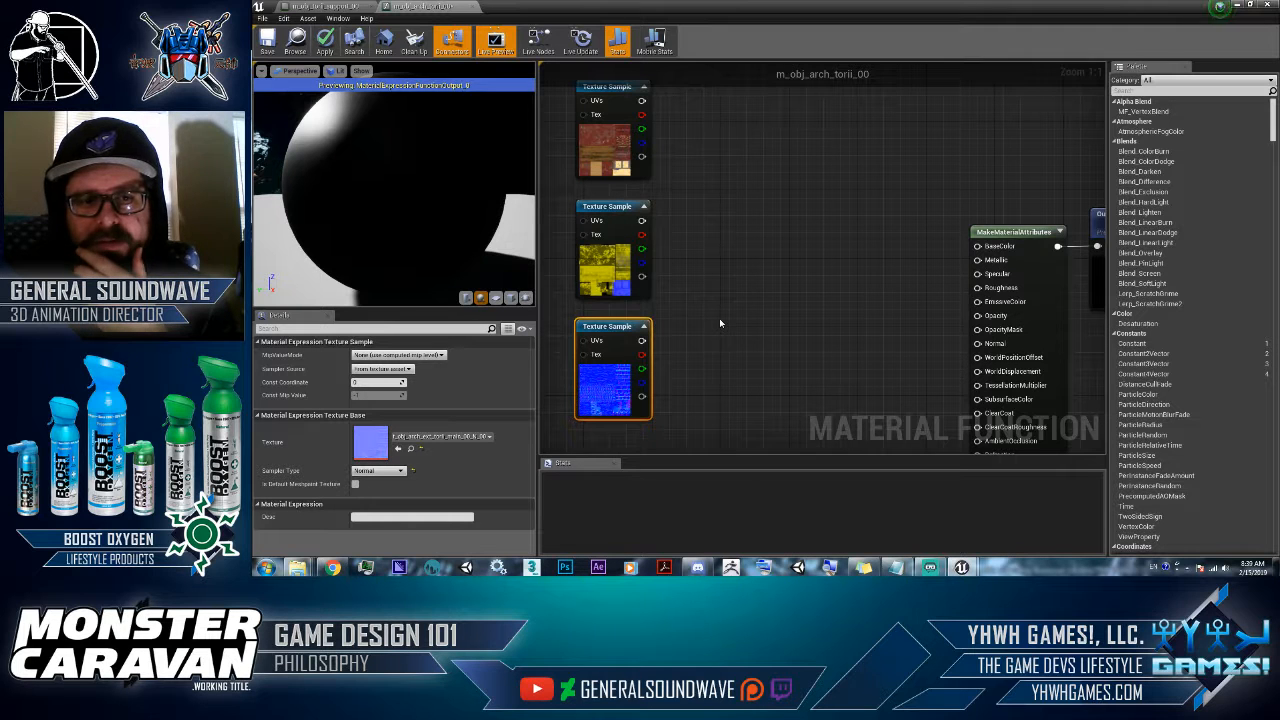
- Move the MakeMaterialAttributes and Output Result nodes up together to align them with the texture sample column
{"action": "right_click_drag", "start_coordinate": [734, 281], "coordinate": [705, 303]}
{"action": "left_click", "coordinate": [978, 257]}
{"action": "left_click", "coordinate": [1085, 326], "text": "ctrl"}
{"action": "left_click_drag", "start_coordinate": [1016, 324], "coordinate": [1007, 197]}
{"action": "right_click_drag", "start_coordinate": [837, 283], "coordinate": [875, 291]}
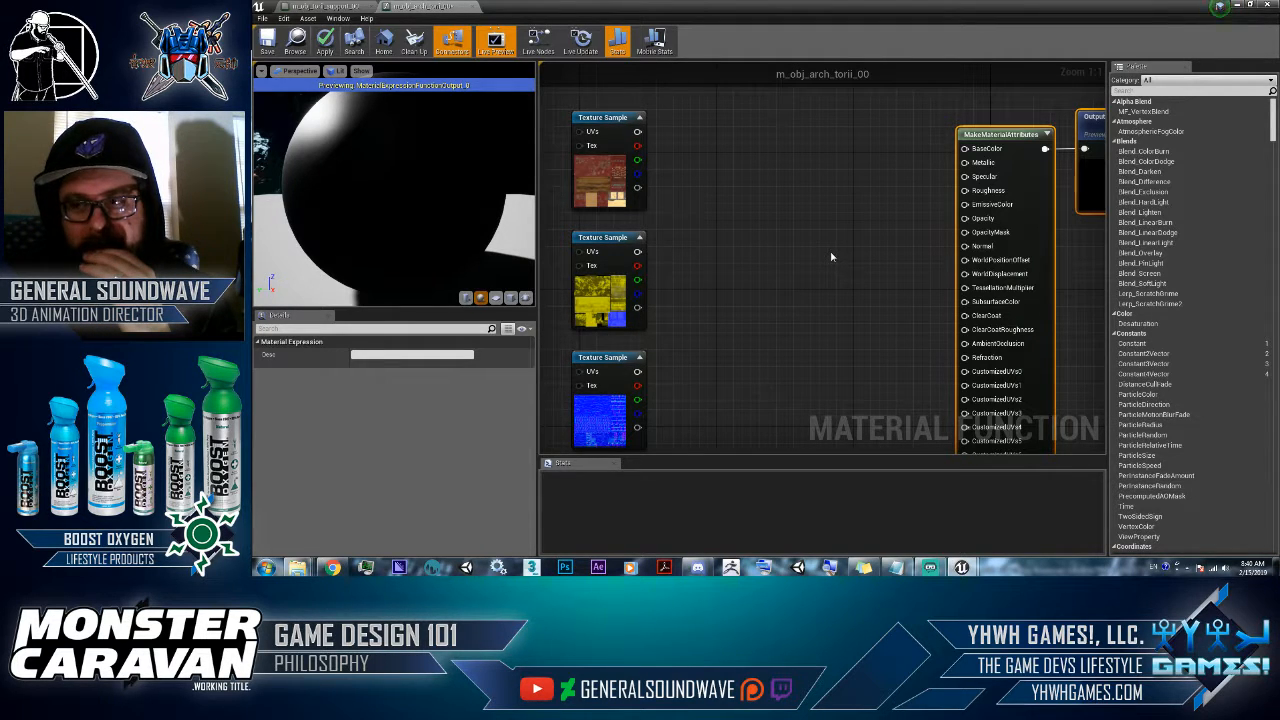
- Convert the diffuse, RGBA and normal texture samples to parameters
{"action": "left_click", "coordinate": [598, 167]}
{"action": "right_click", "coordinate": [598, 167]}
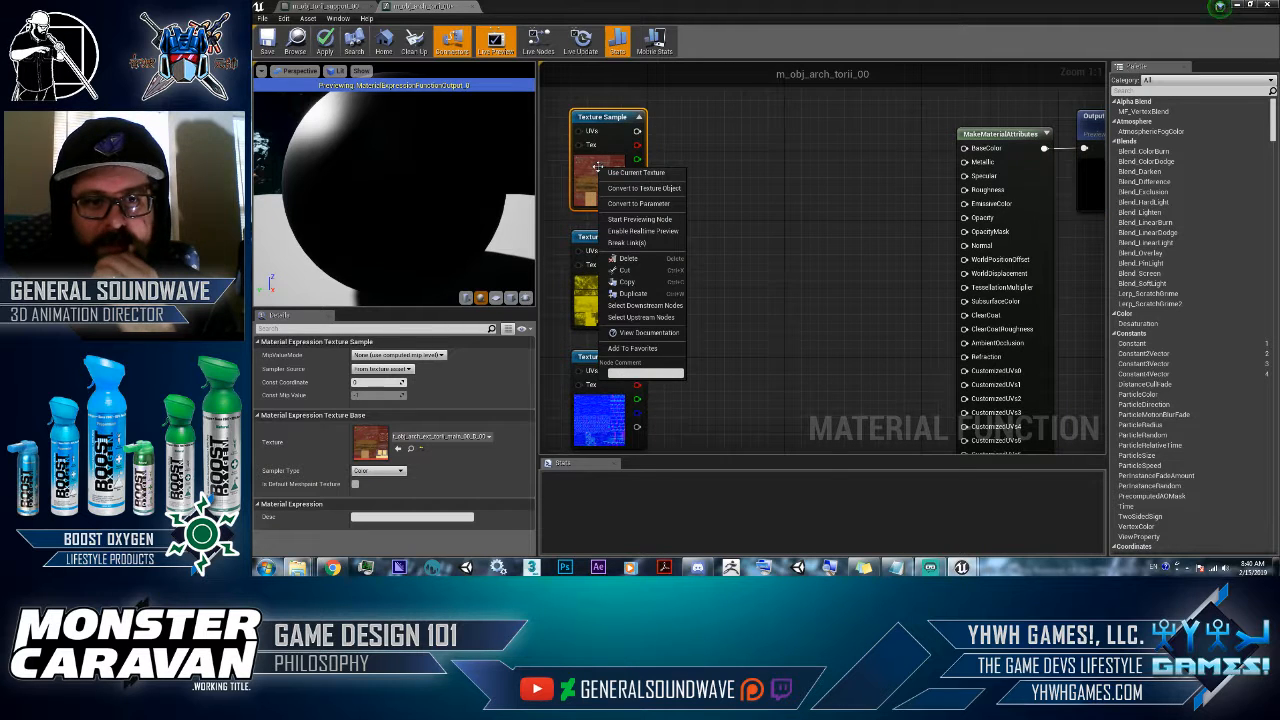
{"action": "left_click", "coordinate": [636, 205]}
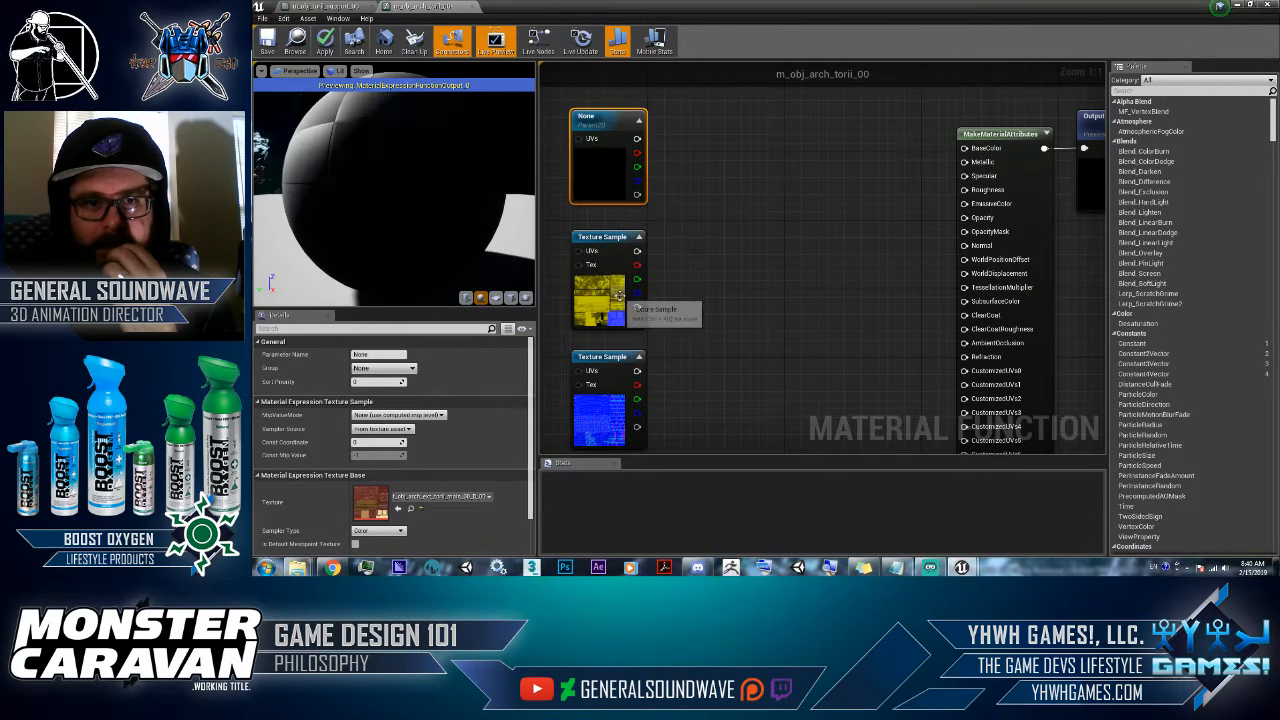
{"action": "right_click", "coordinate": [621, 291]}
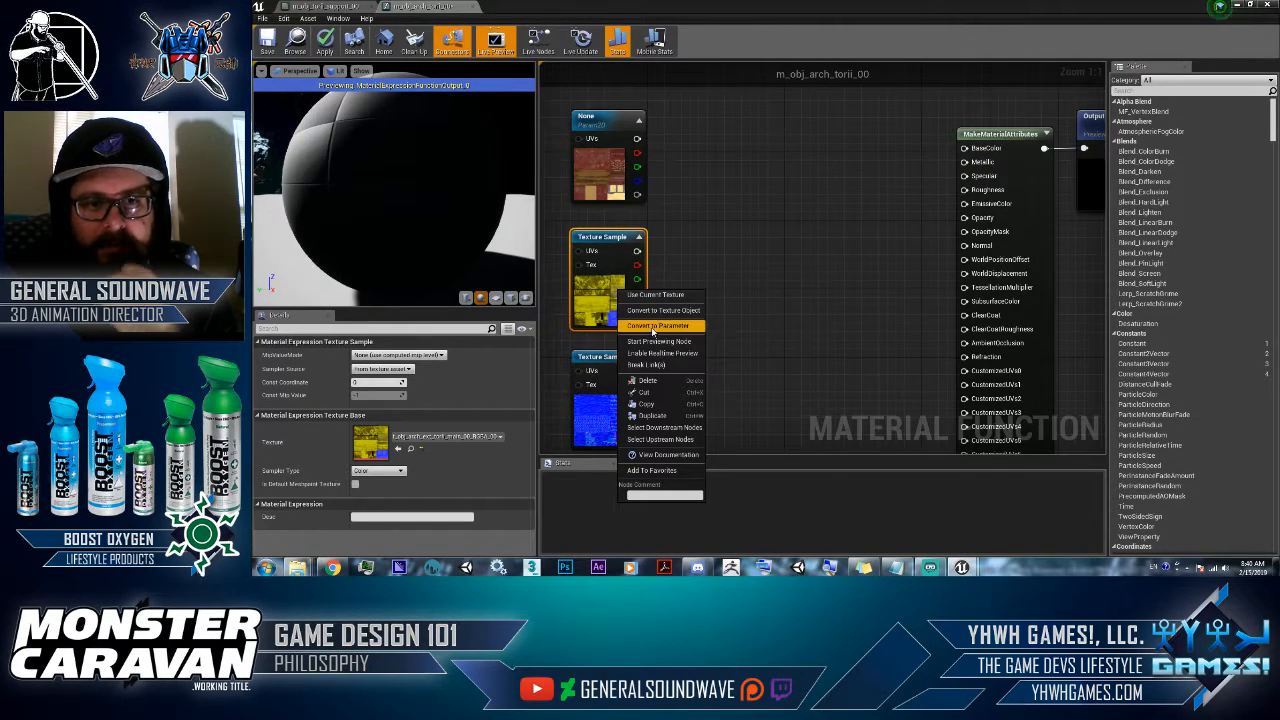
{"action": "left_click", "coordinate": [655, 325]}
{"action": "right_click", "coordinate": [602, 414]}
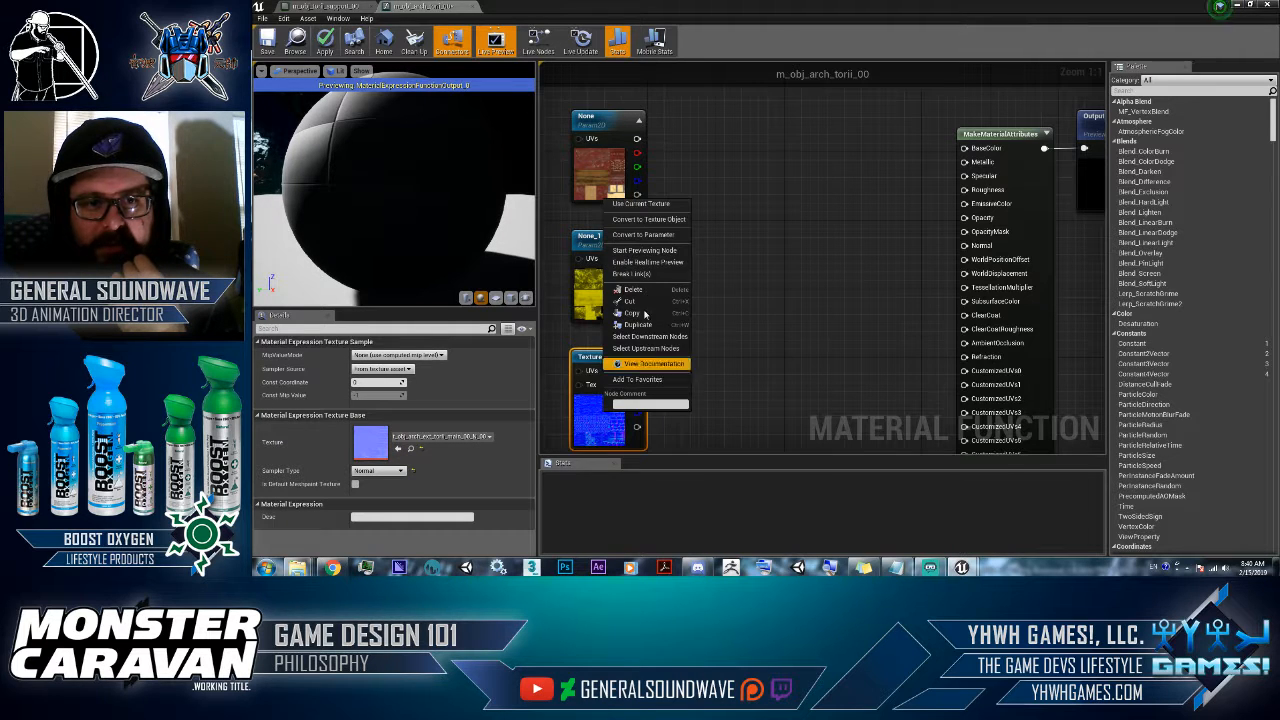
{"action": "left_click", "coordinate": [650, 235]}
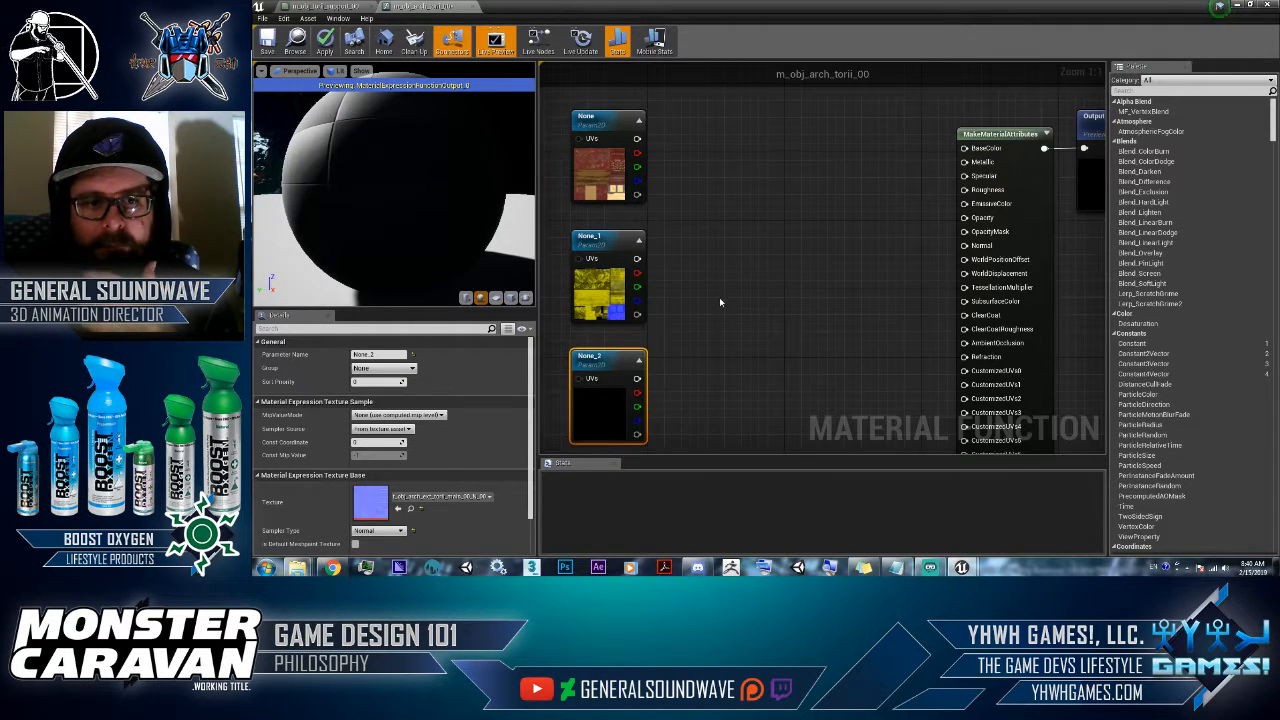
- Rename the diffuse texture parameter to arch_diffuse
{"action": "right_click_drag", "start_coordinate": [719, 297], "coordinate": [758, 305]}
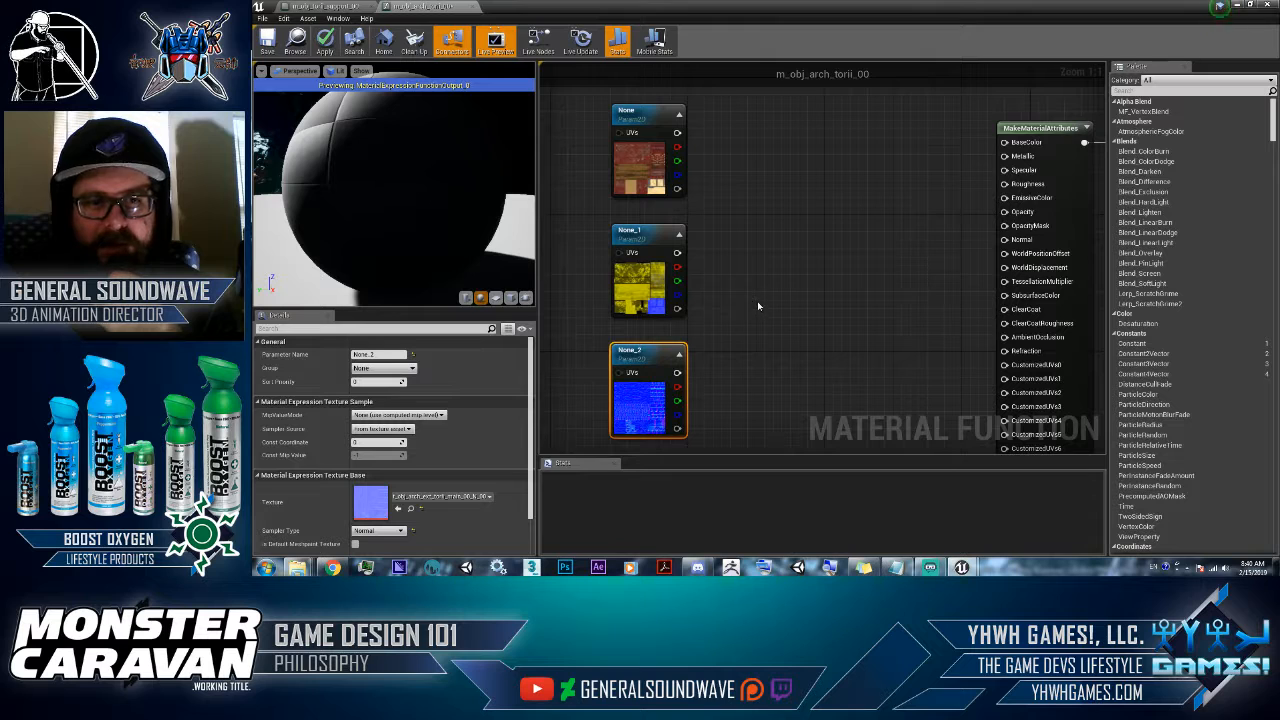
{"action": "left_click", "coordinate": [652, 182]}
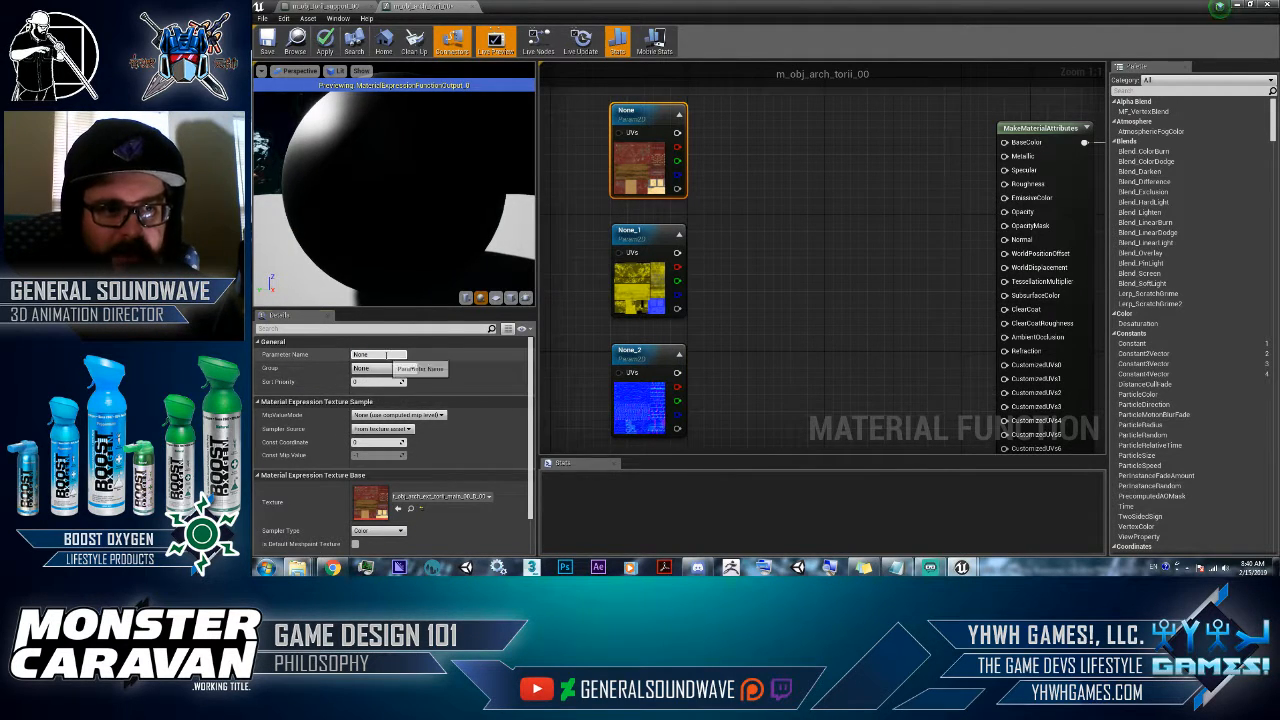
{"action": "left_click", "coordinate": [386, 355]}
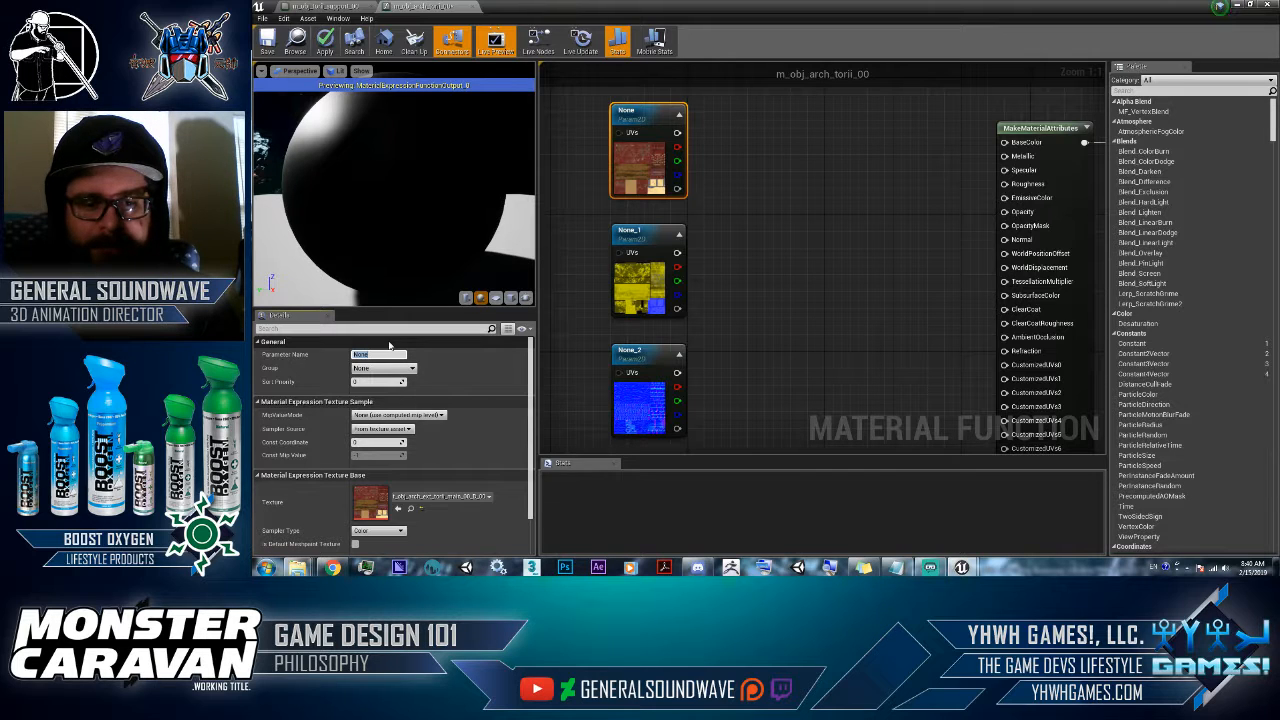
{"action": "type", "text": "arch_diffuse"}
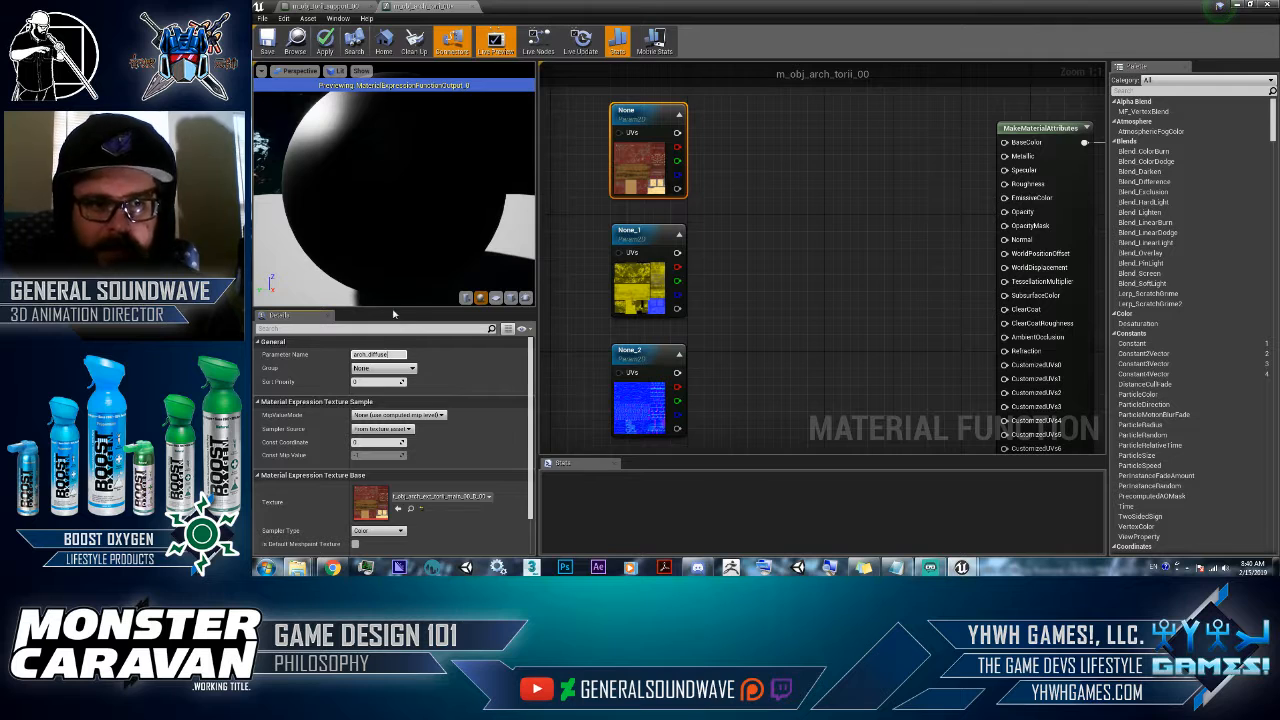
{"action": "key", "text": "Return"}
- Copy the arch_diffuse name onto the RGBA and normal texture parameters, and rename the normal one to arch_normal
{"action": "key", "text": "ctrl+c"}
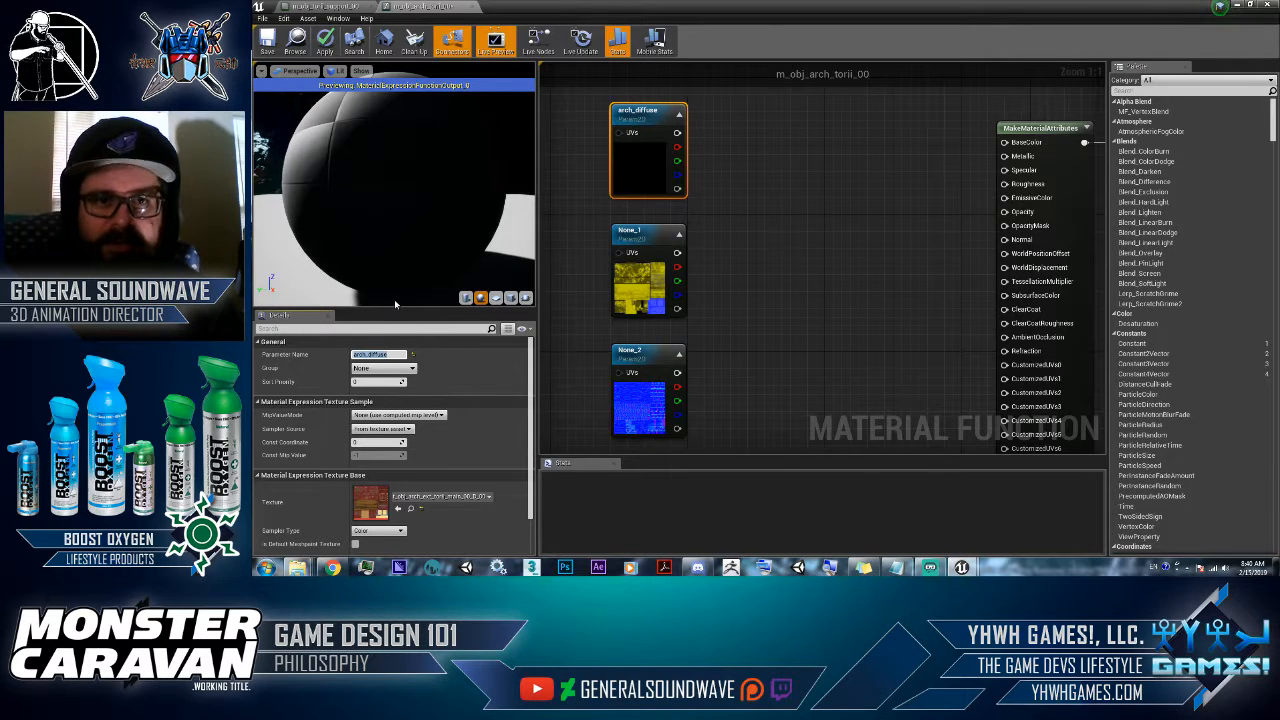
{"action": "left_click", "coordinate": [650, 287]}
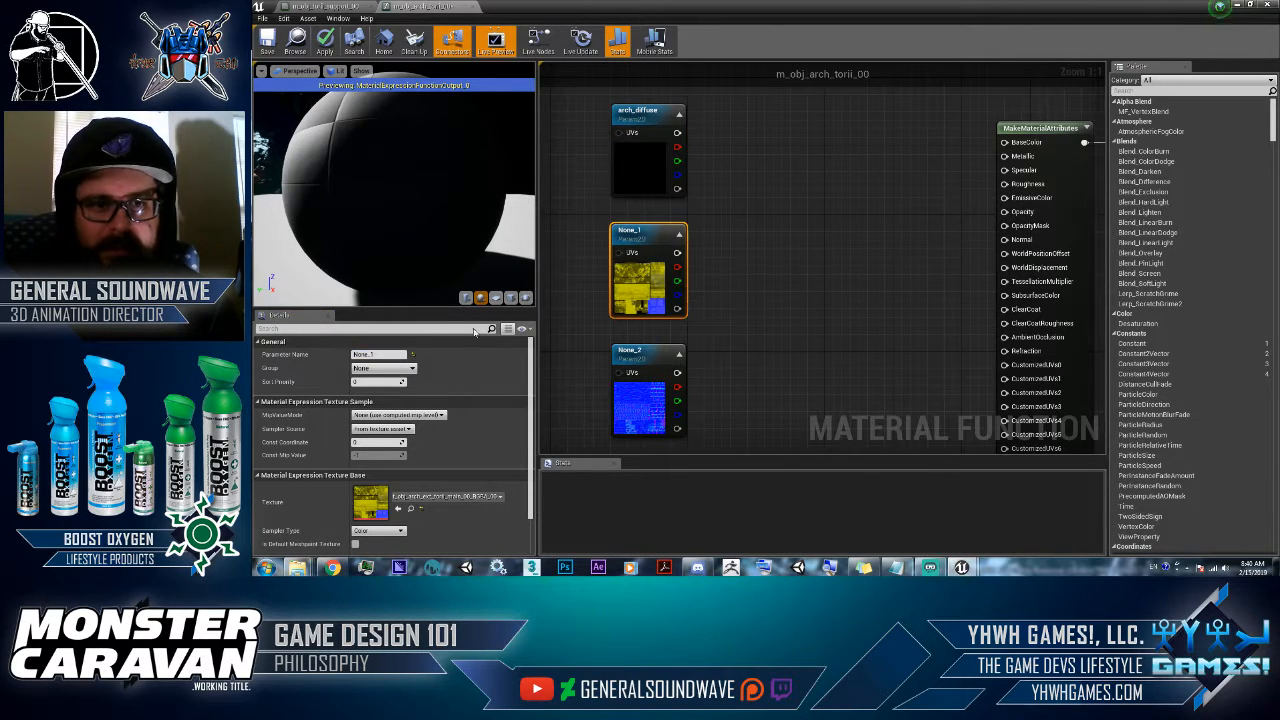
{"action": "key", "text": "ctrl+v"}
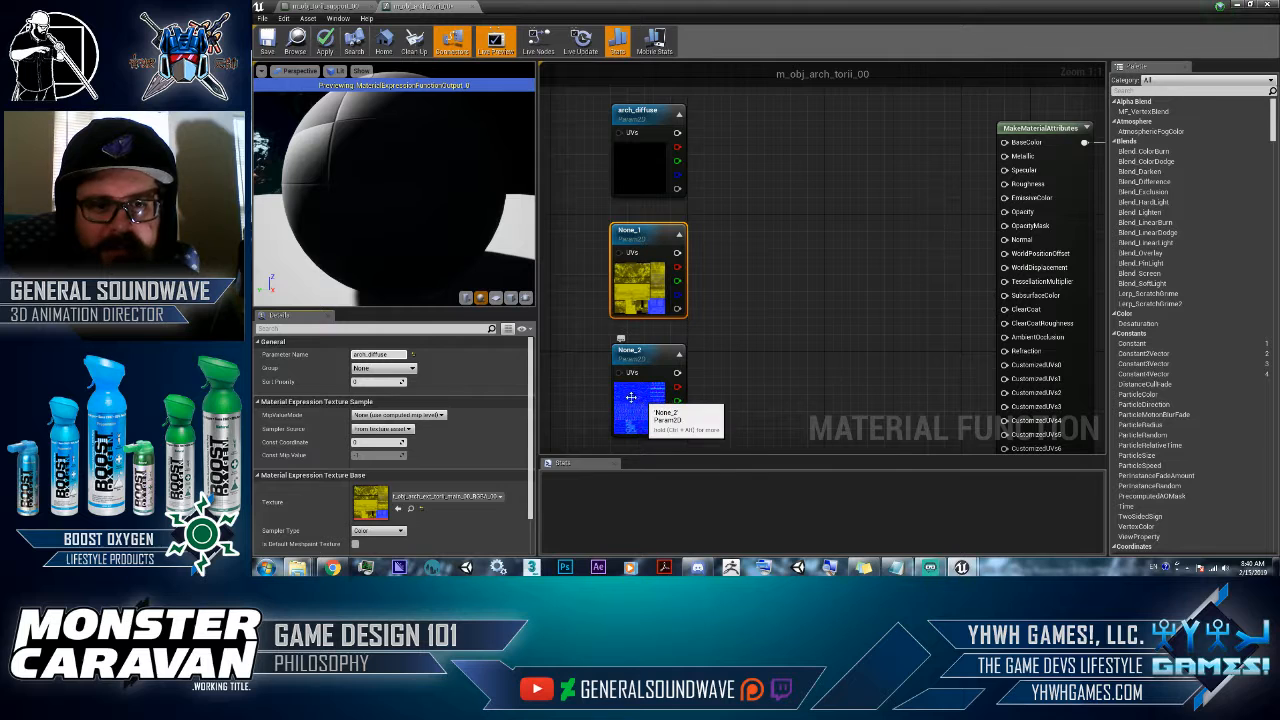
{"action": "left_click_drag", "start_coordinate": [638, 396], "coordinate": [641, 352]}
{"action": "left_click", "coordinate": [399, 355]}
{"action": "key", "text": "ctrl+v"}
{"action": "left_click", "coordinate": [386, 356]}
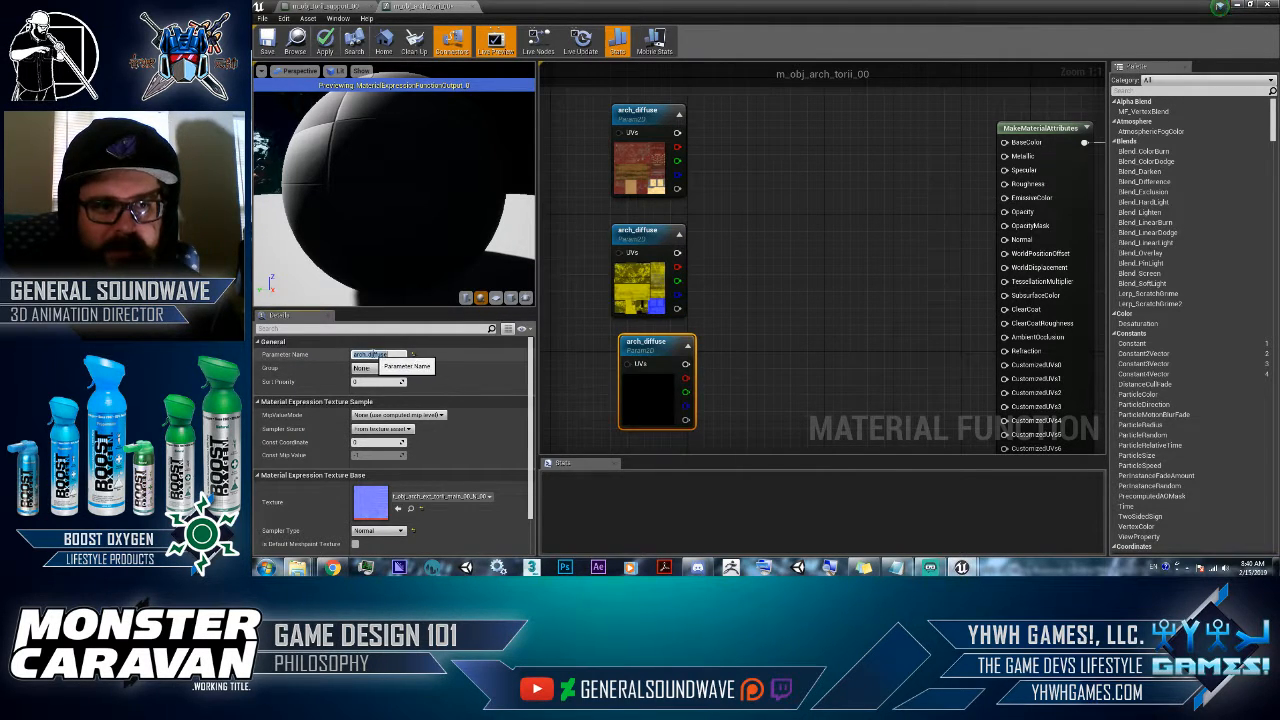
{"action": "left_click_drag", "start_coordinate": [369, 355], "coordinate": [406, 358]}
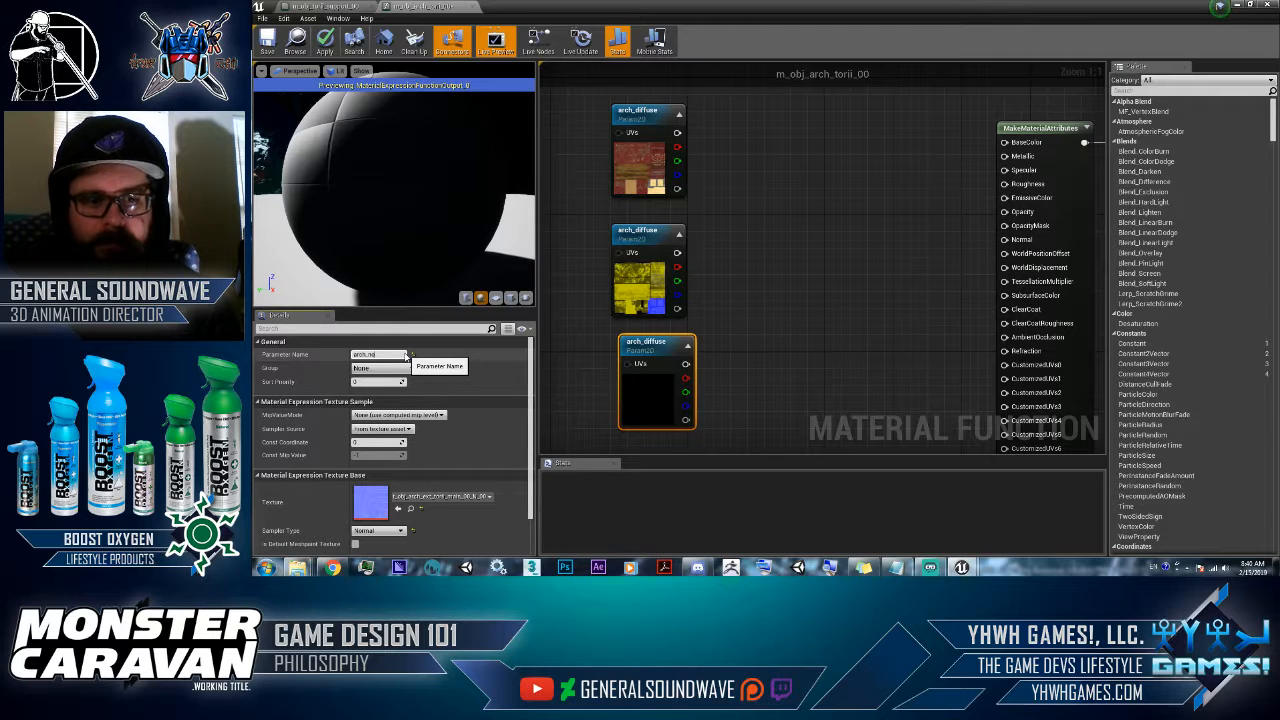
{"action": "type", "text": "normal"}
{"action": "key", "text": "Return"}
- Rename the RGBA texture parameter to arch_RGBA and line up the arch_normal node beneath it
{"action": "left_click", "coordinate": [626, 272]}
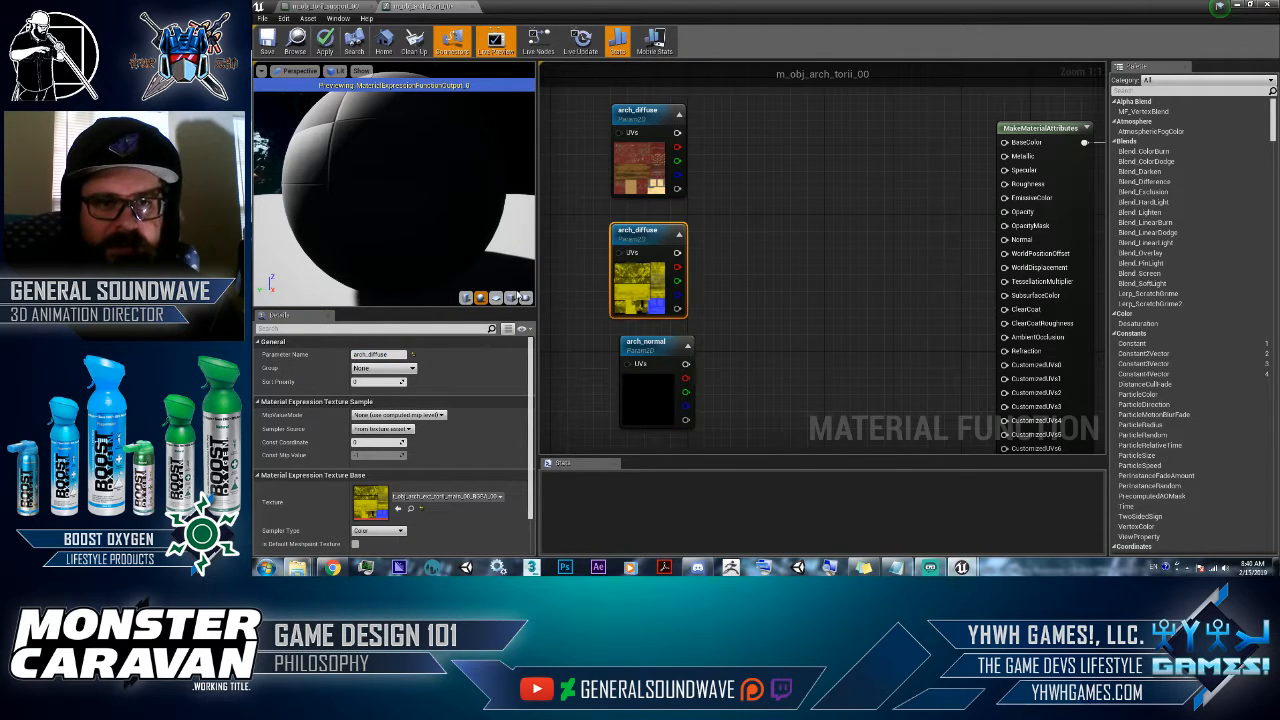
{"action": "left_click", "coordinate": [375, 354]}
{"action": "left_click_drag", "start_coordinate": [369, 354], "coordinate": [392, 355]}
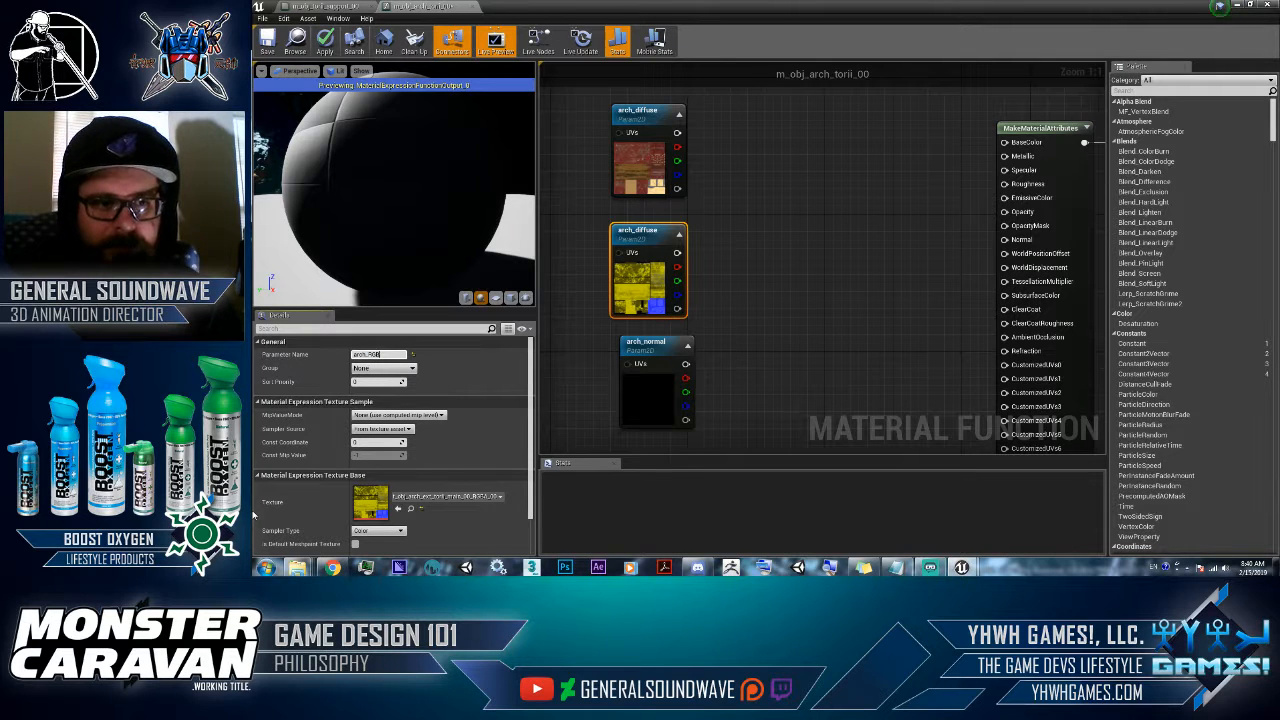
{"action": "key", "text": "Return"}
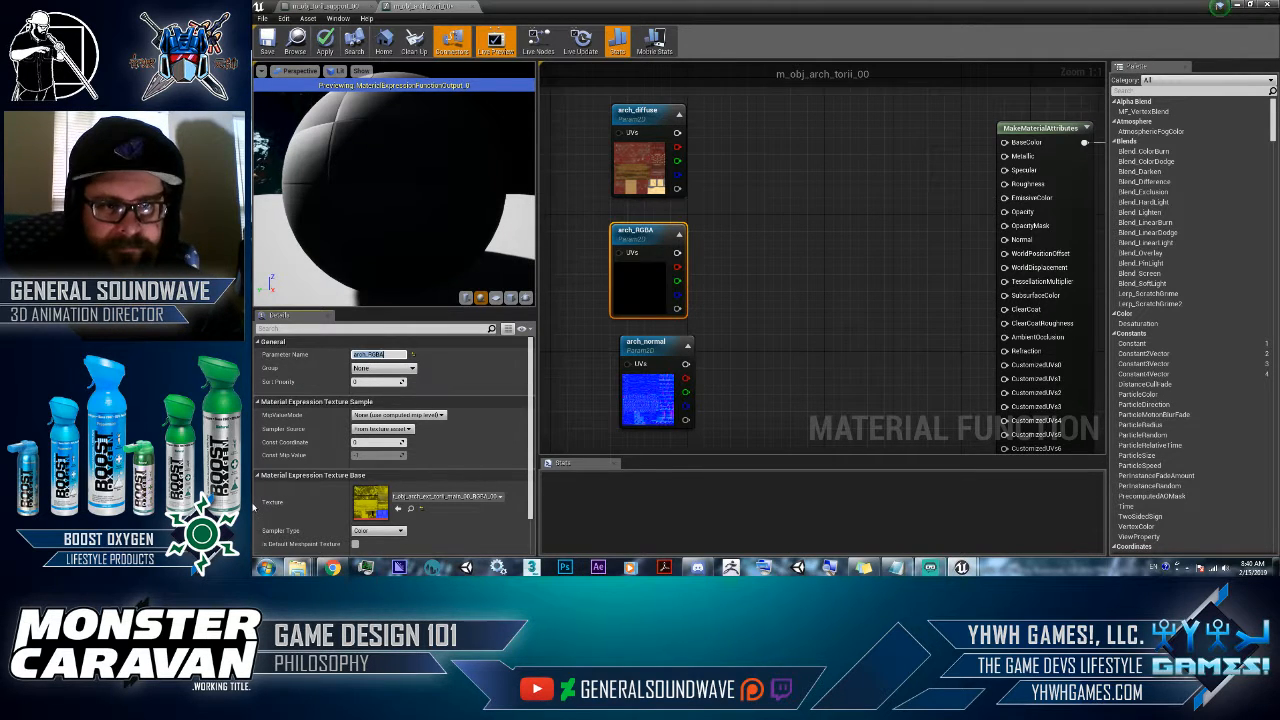
{"action": "left_click_drag", "start_coordinate": [665, 400], "coordinate": [655, 400]}
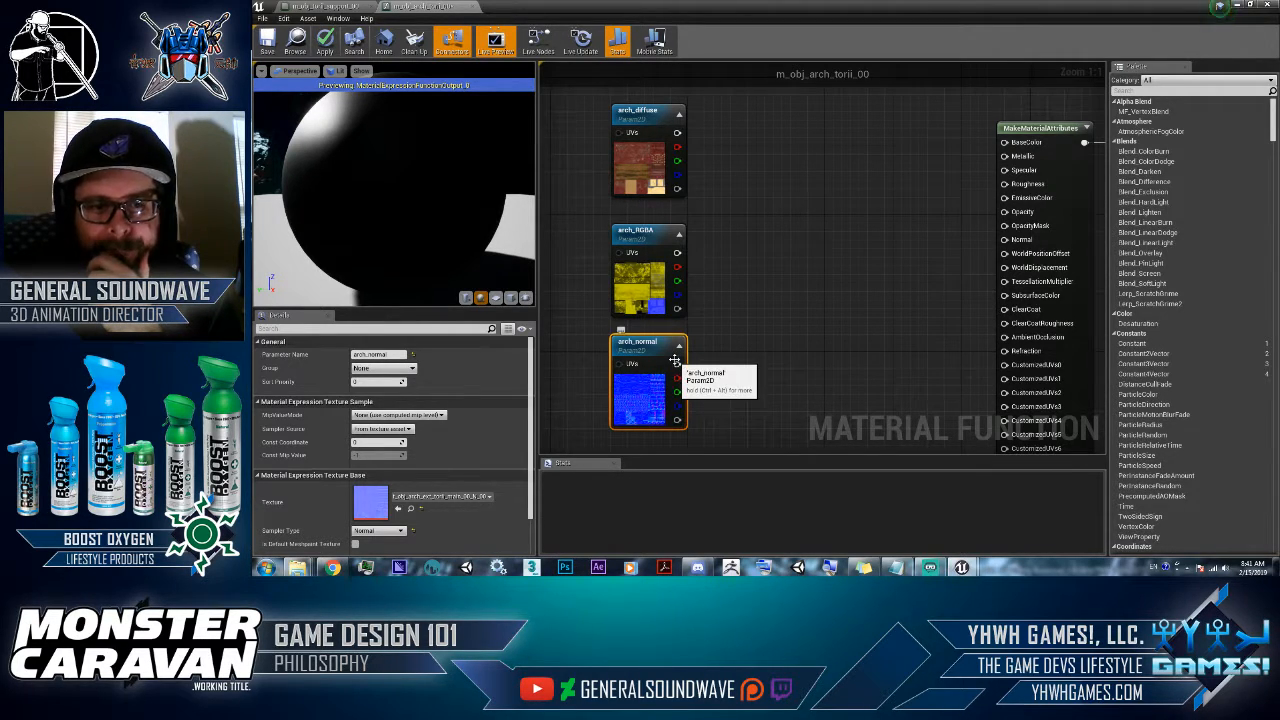
- Open the Materials_Master folder in the Content Browser and move the material editor window aside to uncover its subfolders
{"action": "double_click", "coordinate": [735, 6]}
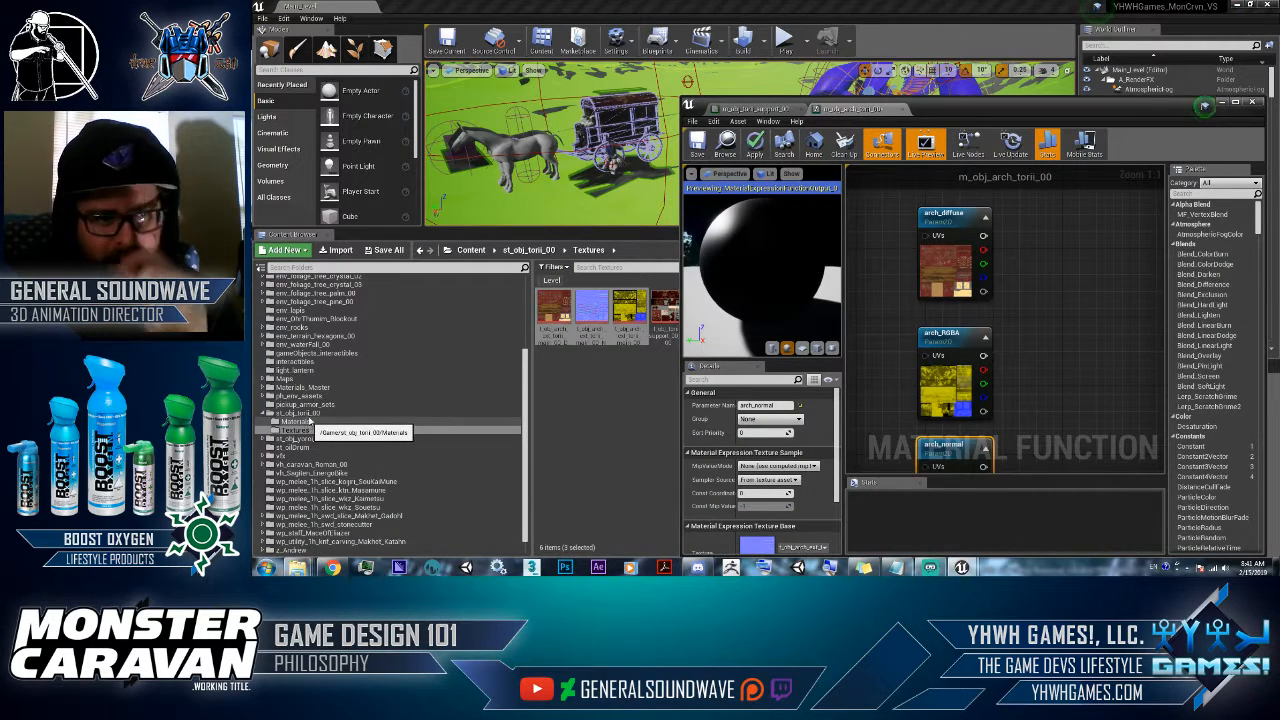
{"action": "scroll", "coordinate": [309, 412], "scroll_direction": "up", "scroll_amount": 1}
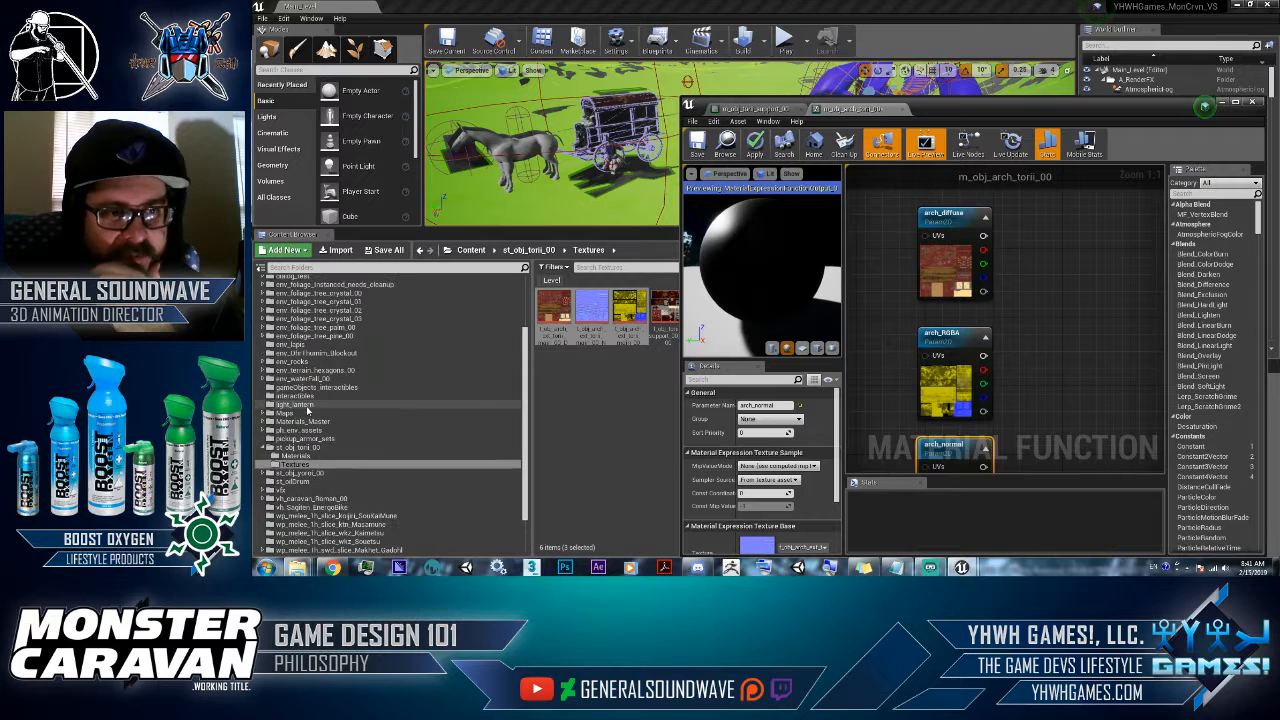
{"action": "scroll", "coordinate": [309, 410], "scroll_direction": "up", "scroll_amount": 1}
{"action": "scroll", "coordinate": [309, 412], "scroll_direction": "up", "scroll_amount": 1}
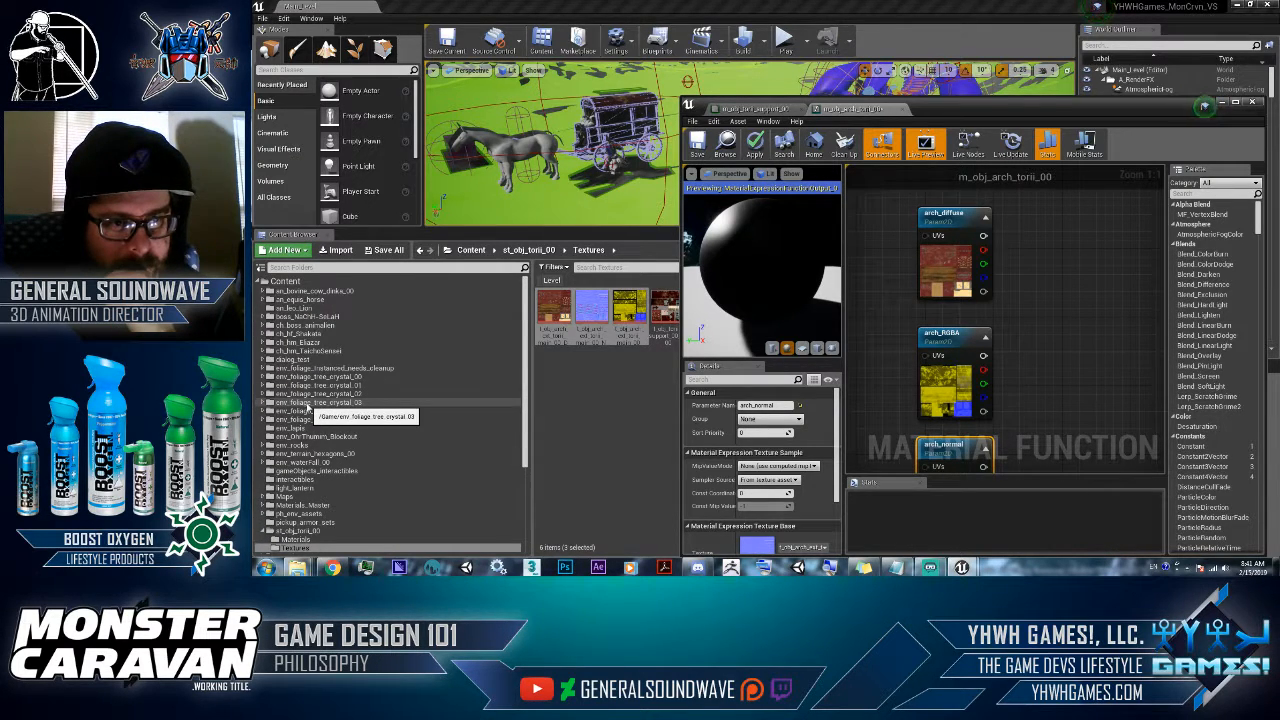
{"action": "scroll", "coordinate": [285, 492], "scroll_direction": "down", "scroll_amount": 3}
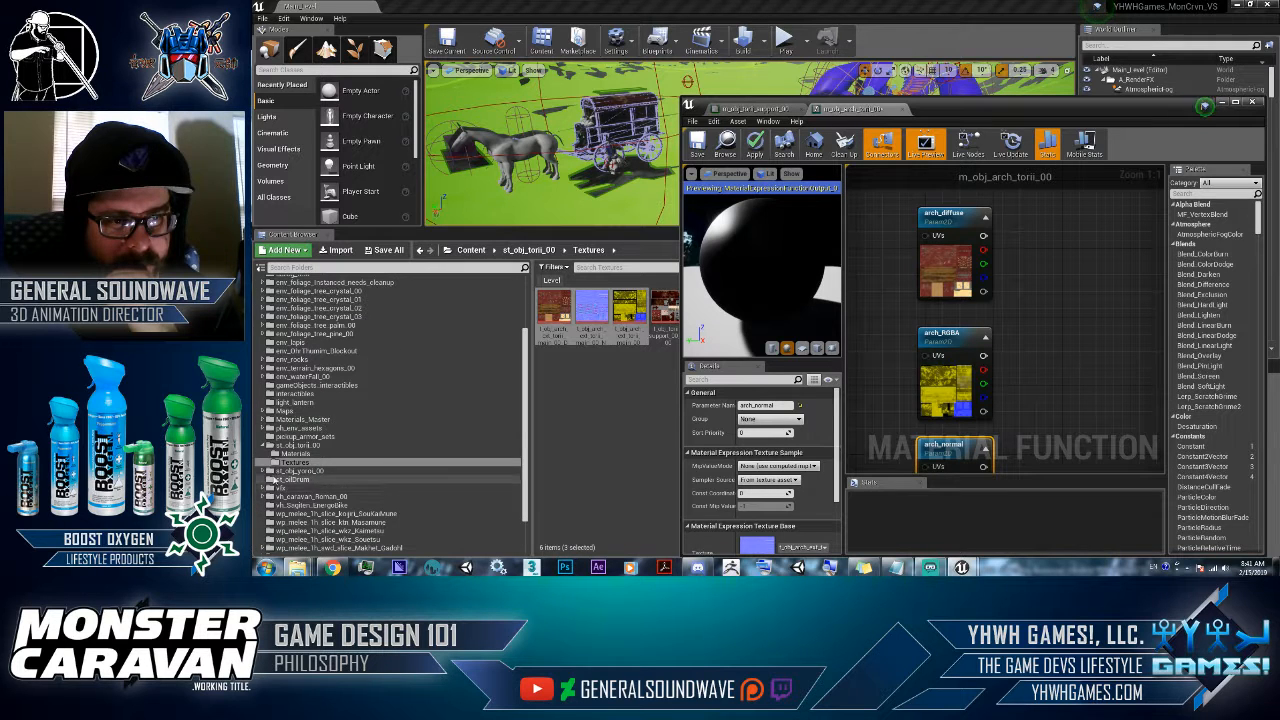
{"action": "left_click", "coordinate": [266, 421]}
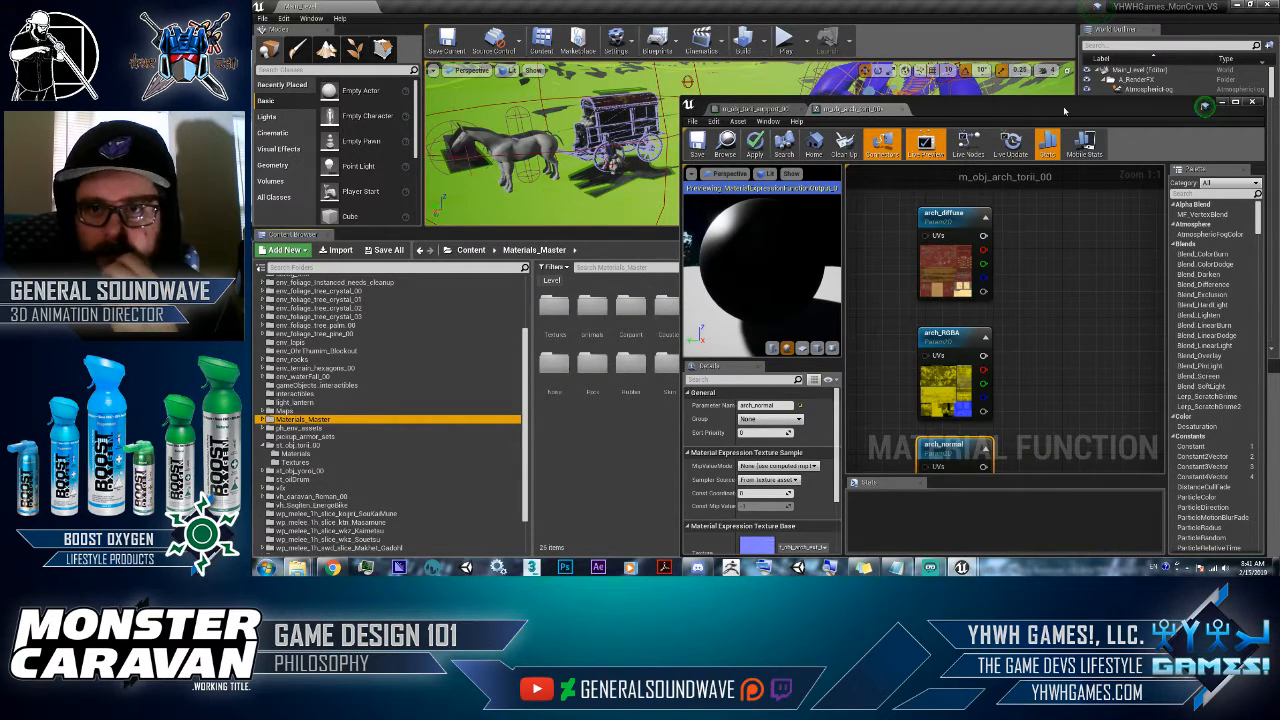
{"action": "left_click_drag", "start_coordinate": [1064, 111], "coordinate": [566, 83]}
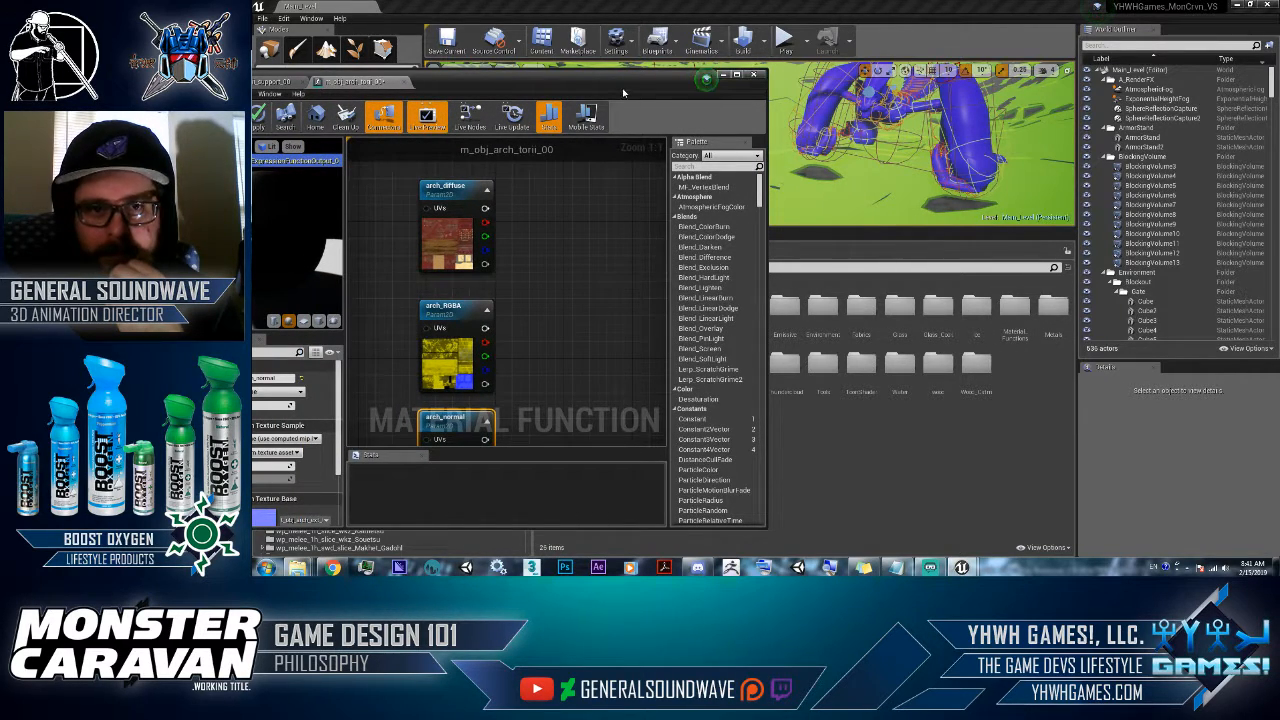
{"action": "left_click_drag", "start_coordinate": [623, 93], "coordinate": [436, 112]}
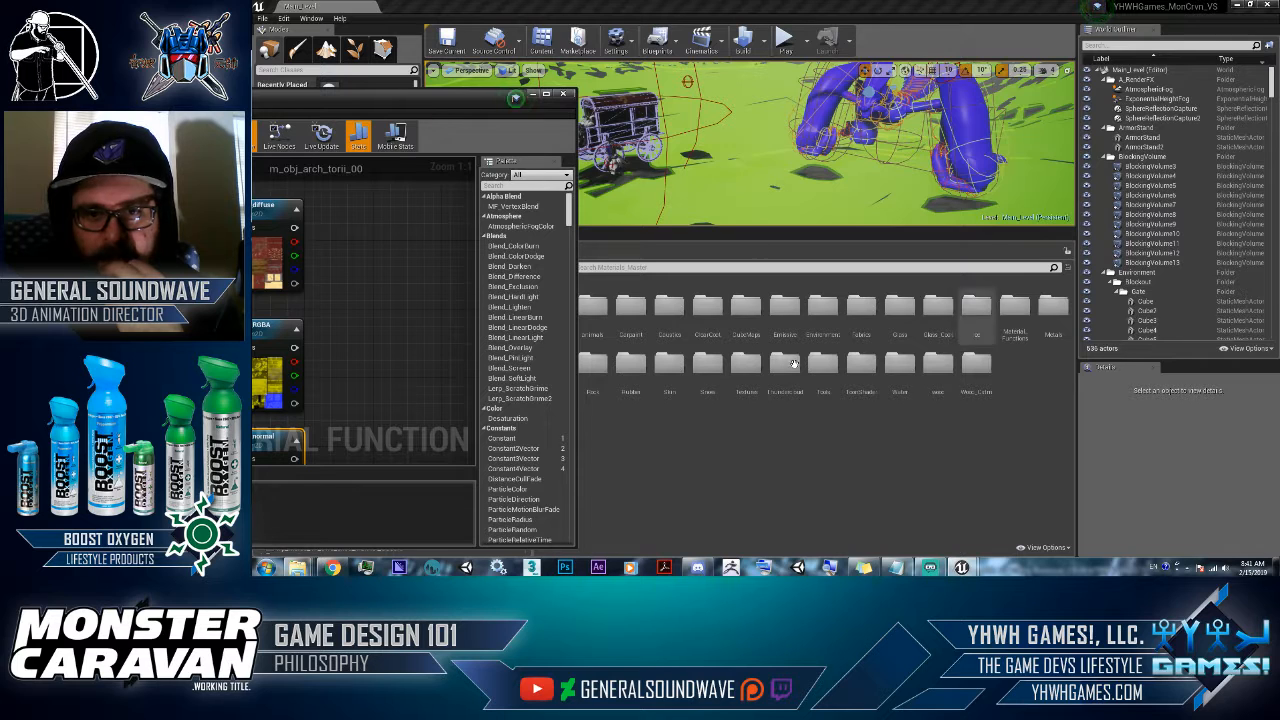
{"action": "double_click", "coordinate": [793, 364]}
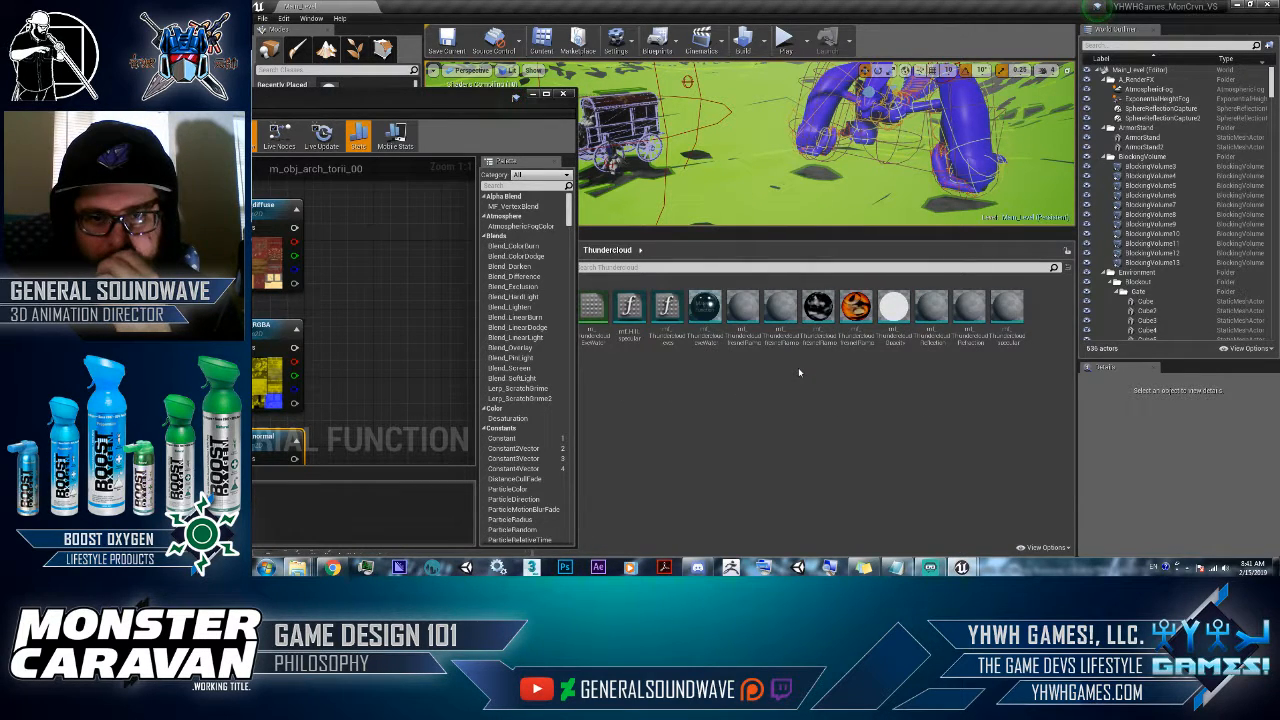
{"action": "left_click_drag", "start_coordinate": [465, 93], "coordinate": [366, 101]}
{"action": "left_click", "coordinate": [534, 249]}
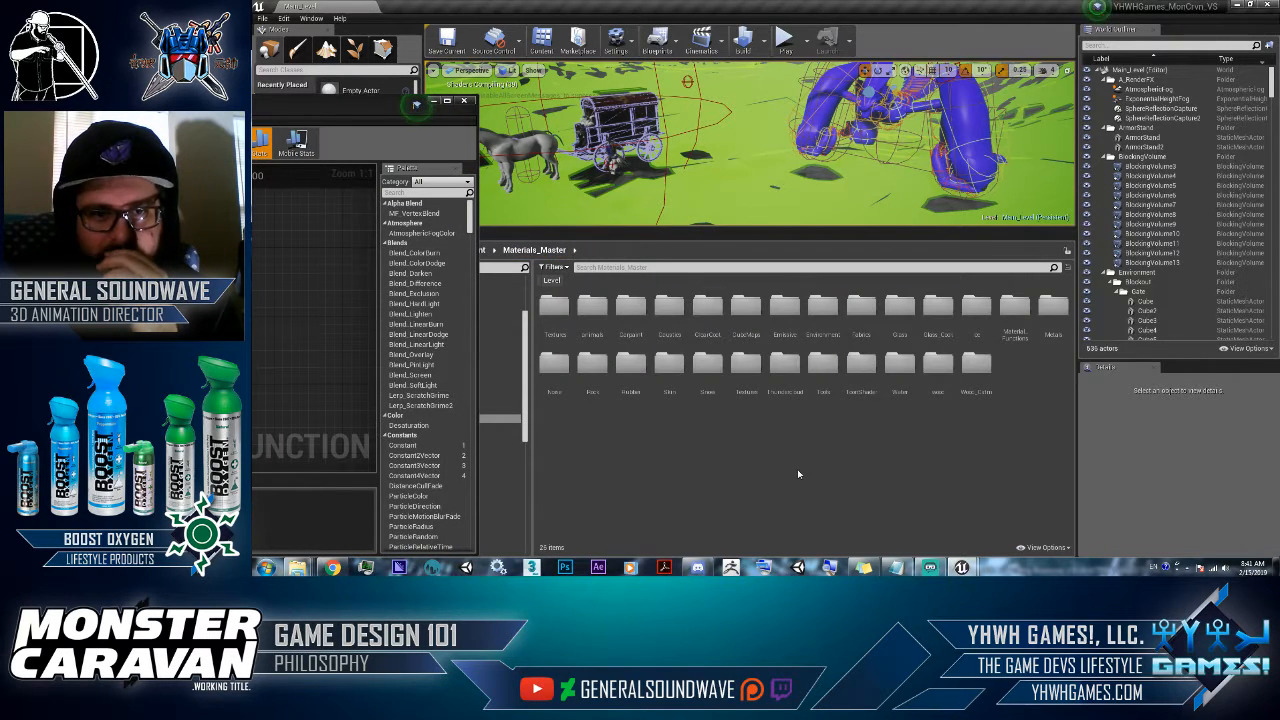
- Add the mfu_fresnel function from the Tools folder to the m_obj_arch_torii_00 graph and maximize the material editor window
{"action": "double_click", "coordinate": [818, 370]}
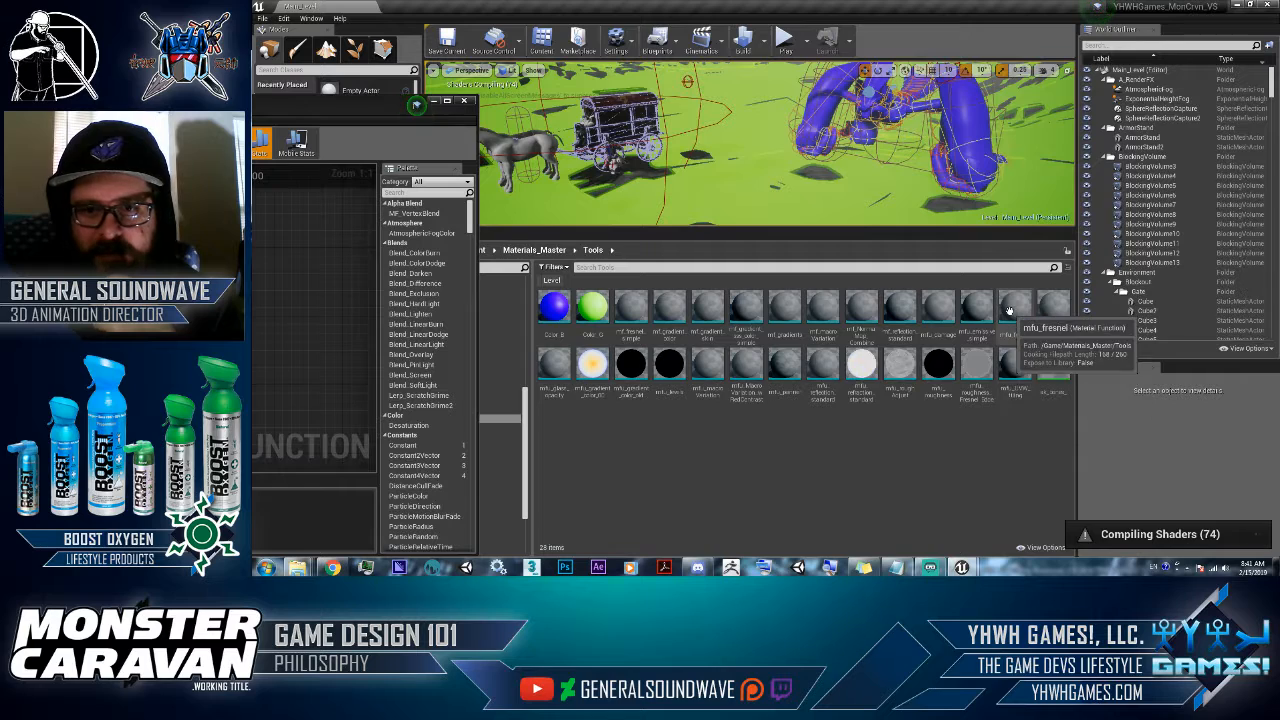
{"action": "left_click_drag", "start_coordinate": [1012, 310], "coordinate": [291, 264]}
{"action": "left_click_drag", "start_coordinate": [354, 121], "coordinate": [994, 126]}
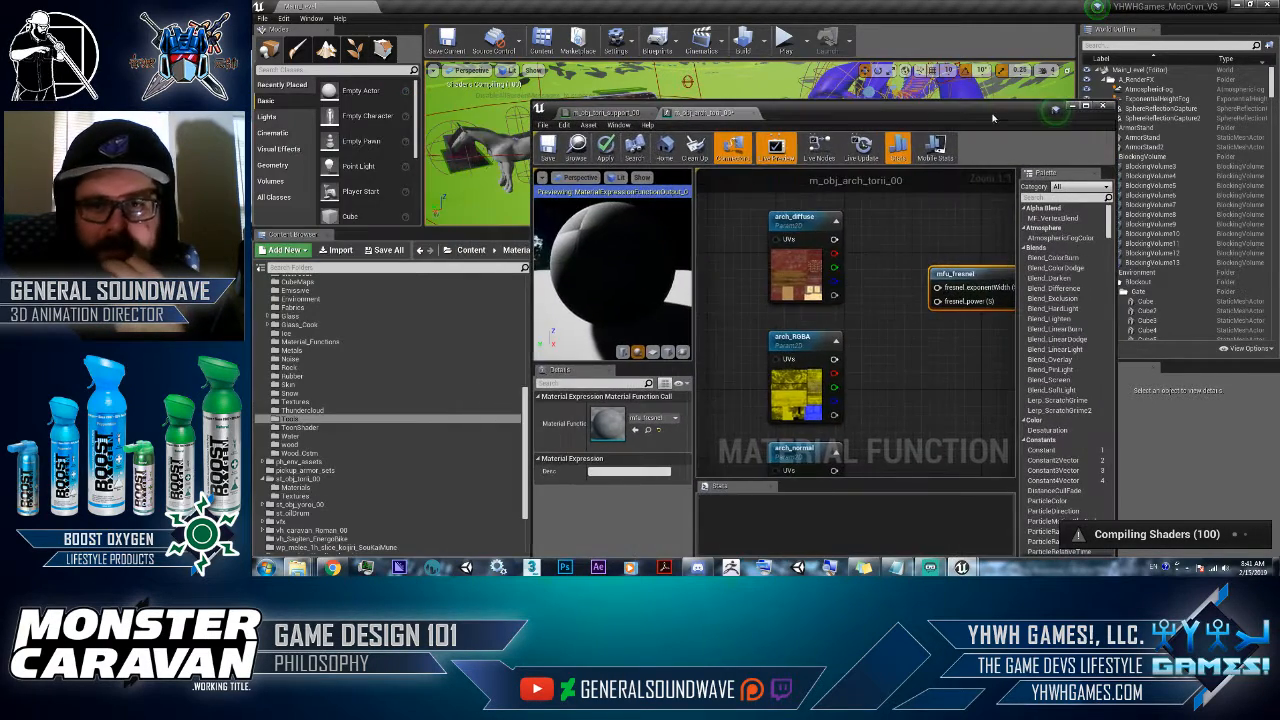
{"action": "double_click", "coordinate": [949, 115]}
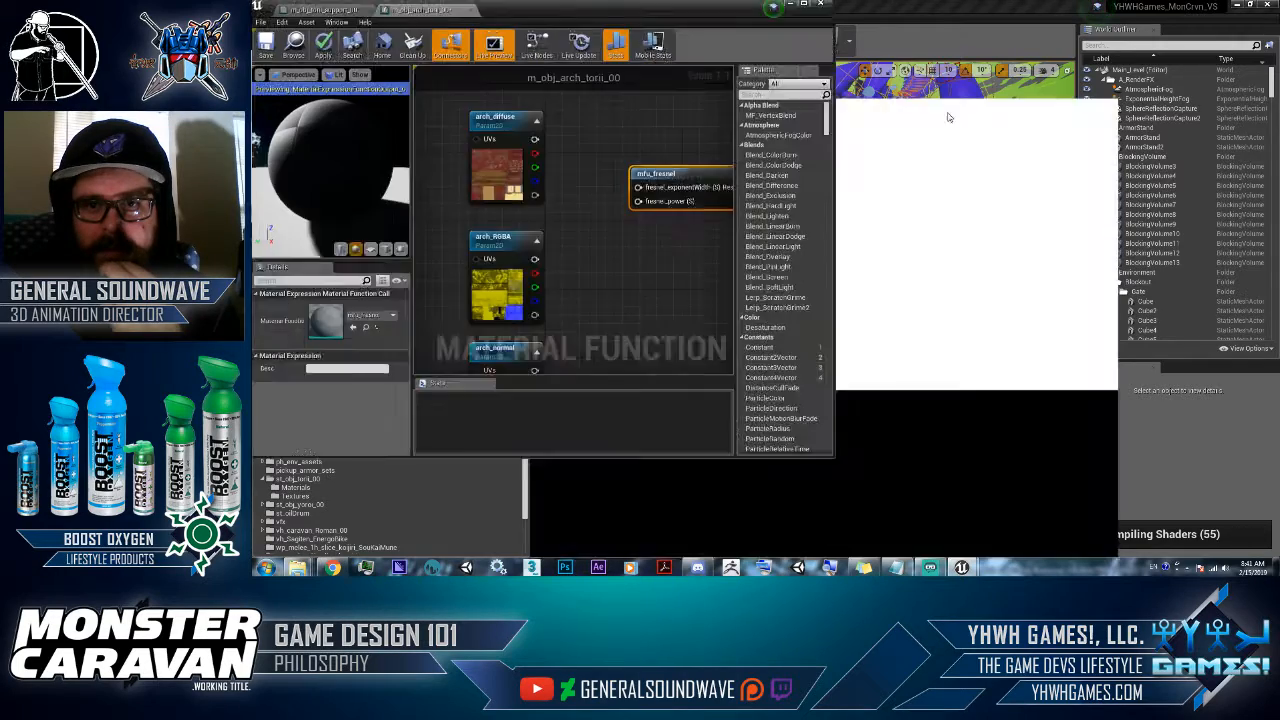
{"action": "right_click_drag", "start_coordinate": [875, 220], "coordinate": [906, 331]}
{"action": "left_click_drag", "start_coordinate": [863, 281], "coordinate": [795, 431]}
{"action": "double_click", "coordinate": [797, 10]}
{"action": "double_click", "coordinate": [760, 417]}
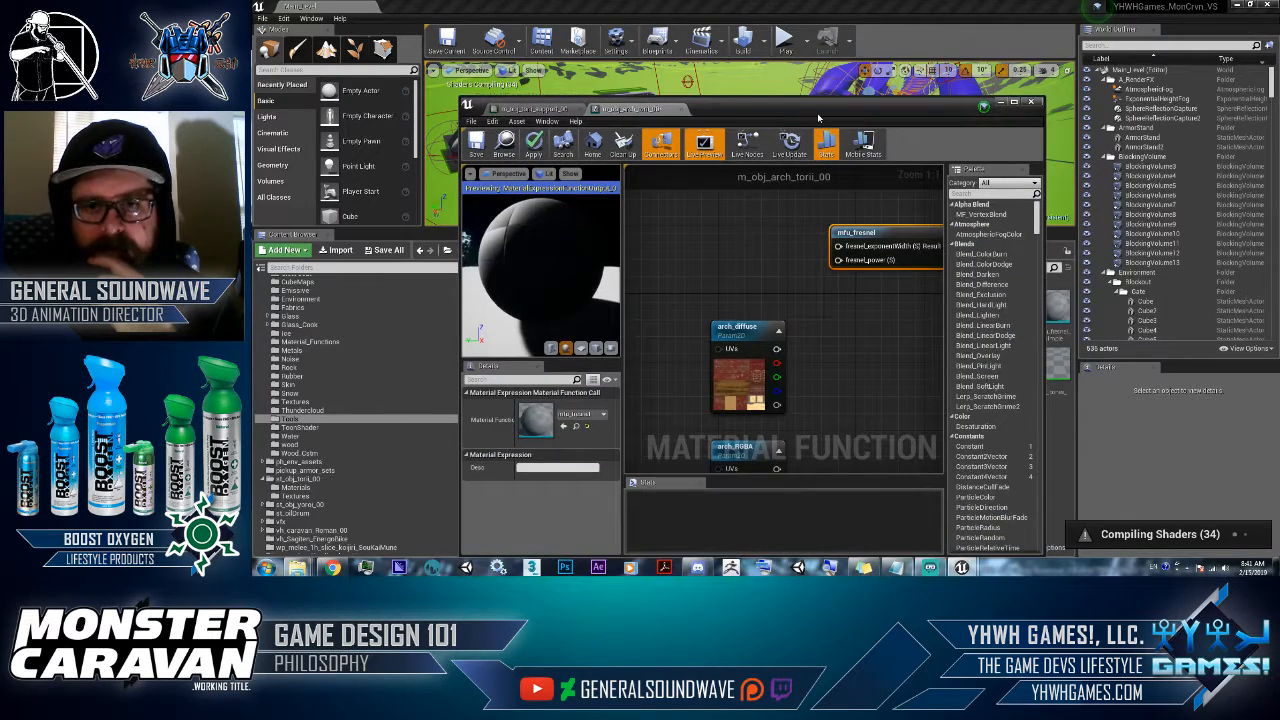
{"action": "right_click_drag", "start_coordinate": [807, 193], "coordinate": [817, 288]}
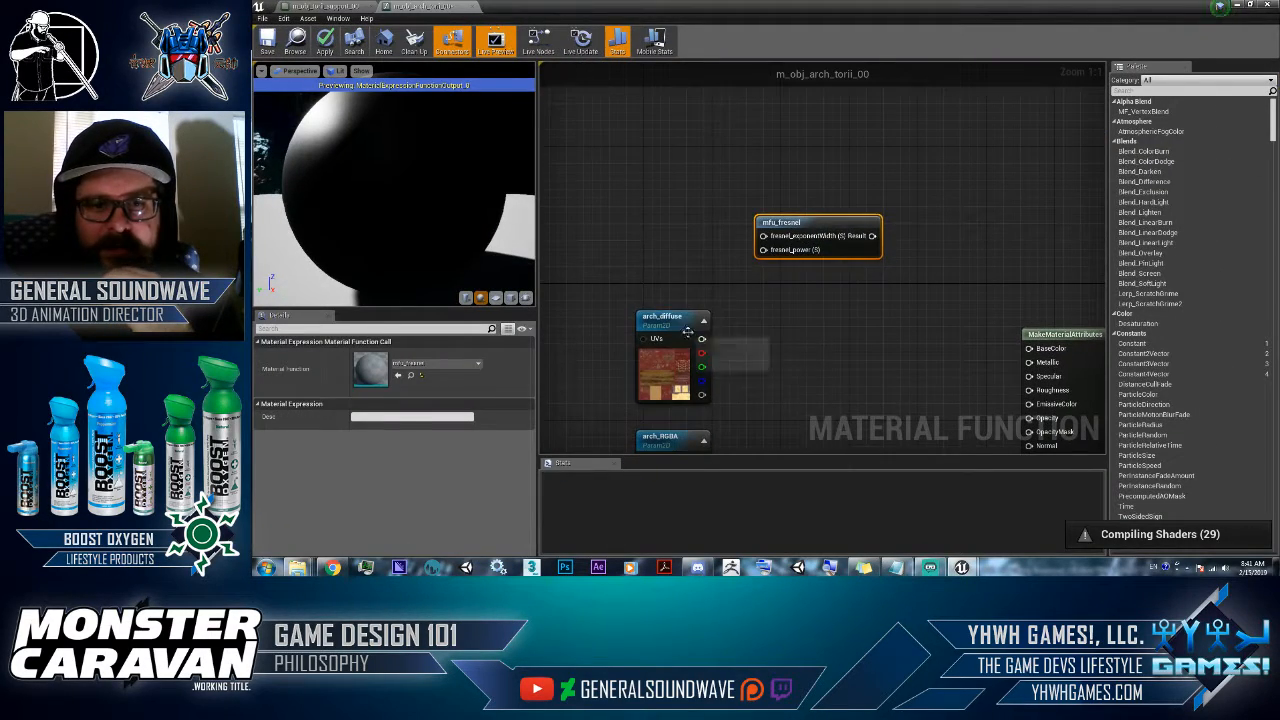
- Move the arch_diffuse node up, away from arch_RGBA, and place the mfu_fresnel node directly beneath it
{"action": "left_click_drag", "start_coordinate": [682, 328], "coordinate": [674, 140]}
{"action": "left_click_drag", "start_coordinate": [790, 221], "coordinate": [739, 239]}
{"action": "left_click_drag", "start_coordinate": [569, 258], "coordinate": [631, 229]}
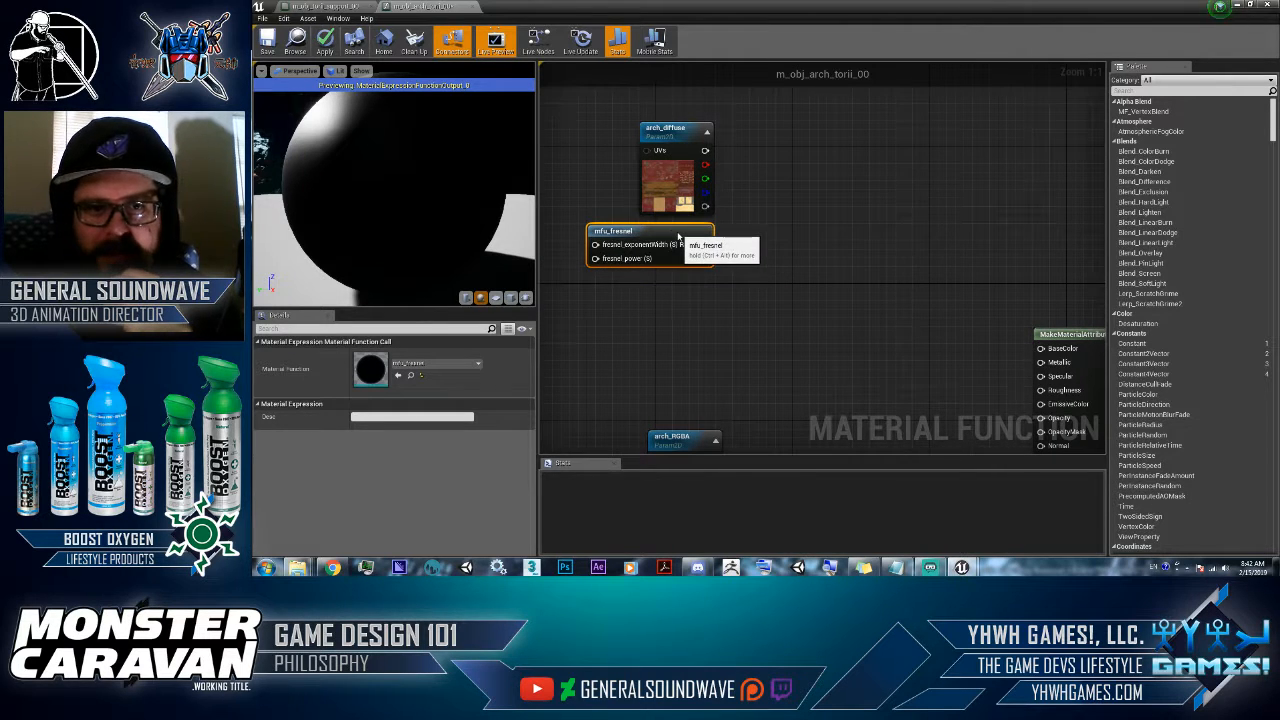
{"action": "right_click", "coordinate": [829, 187]}
{"action": "left_click", "coordinate": [777, 165]}
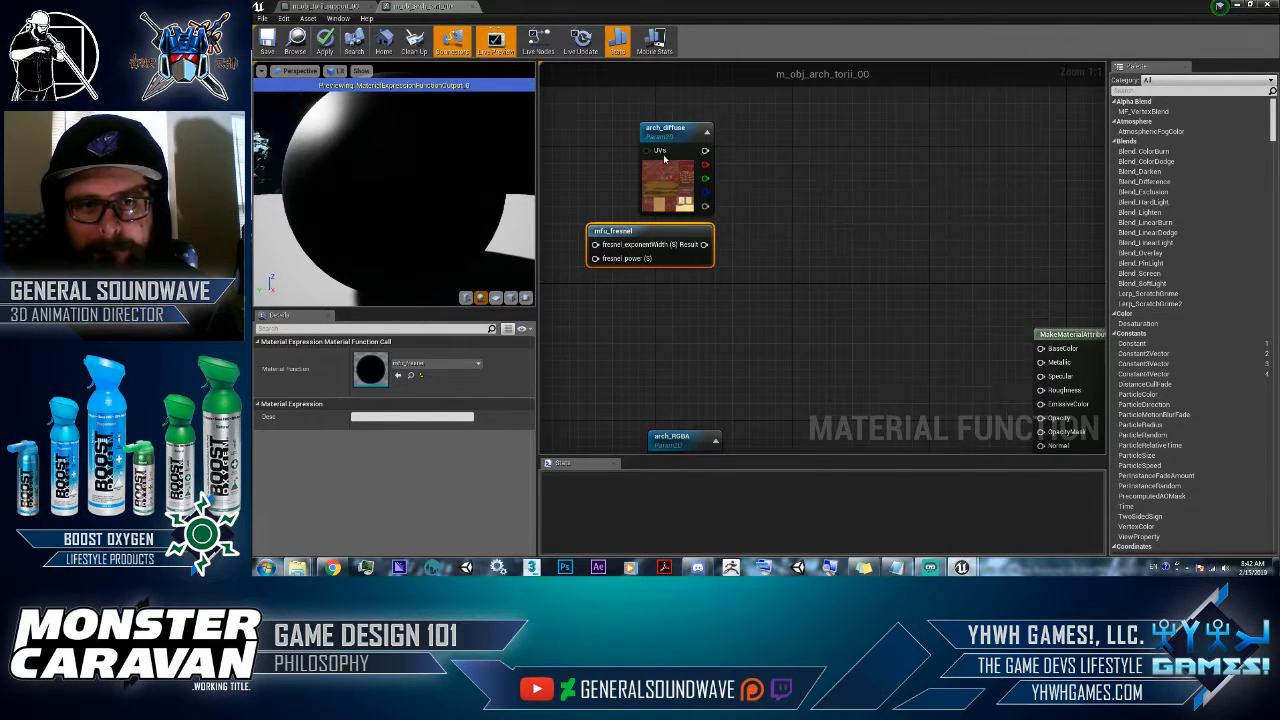
{"action": "left_click", "coordinate": [676, 137]}
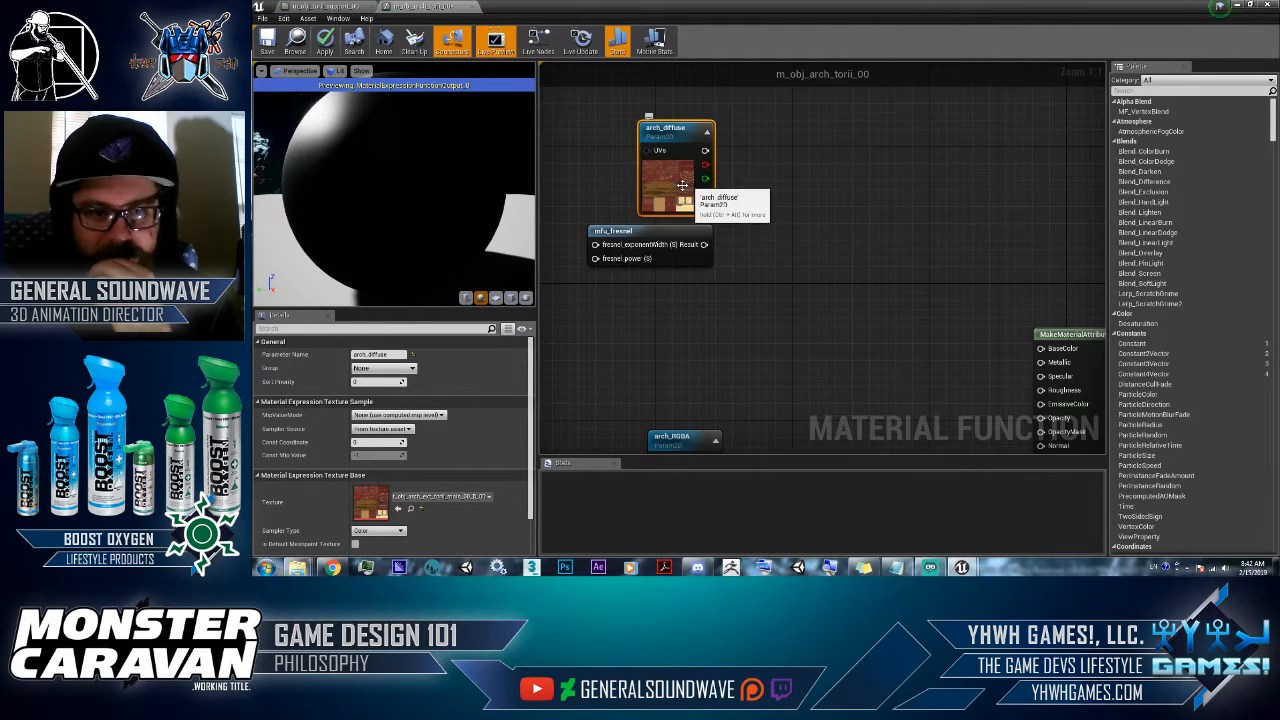
- Add two constant nodes beside mfu_fresnel and connect them to its fresnel_exponentWidth and fresnel_power inputs
{"action": "right_click_drag", "start_coordinate": [785, 231], "coordinate": [898, 242]}
{"action": "left_click", "coordinate": [600, 260]}
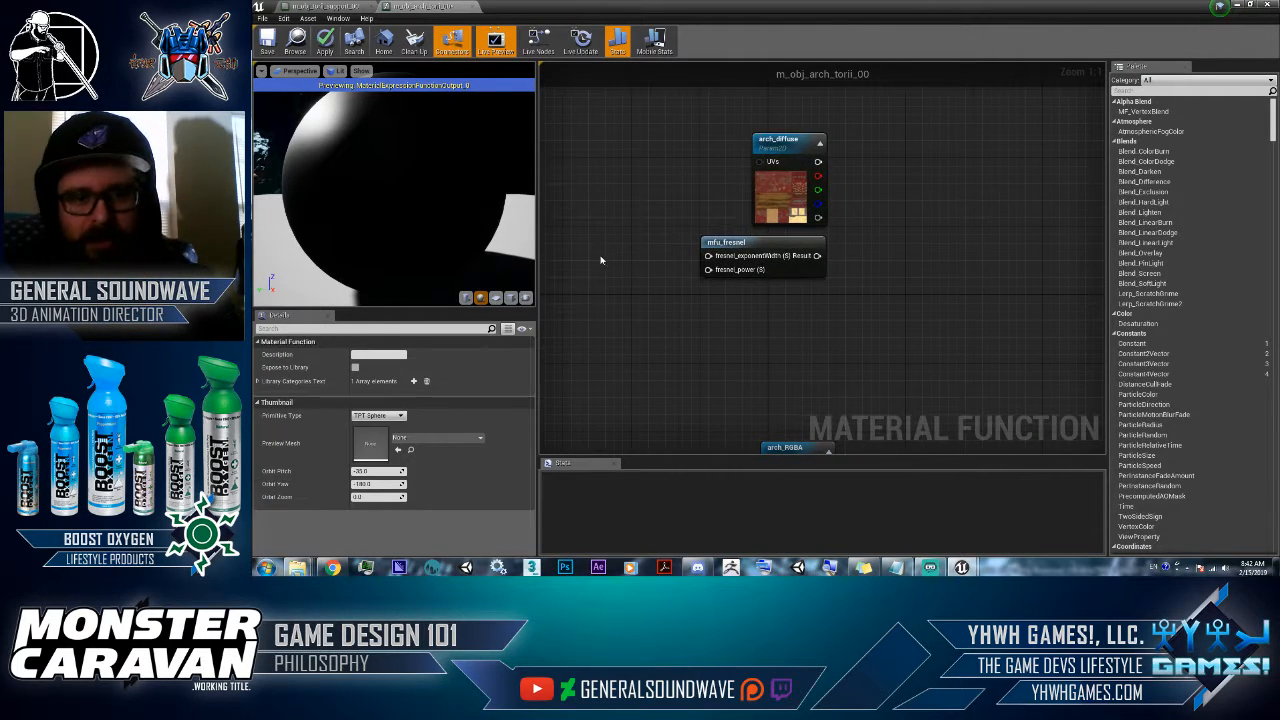
{"action": "left_click", "coordinate": [600, 260]}
{"action": "left_click", "coordinate": [610, 332]}
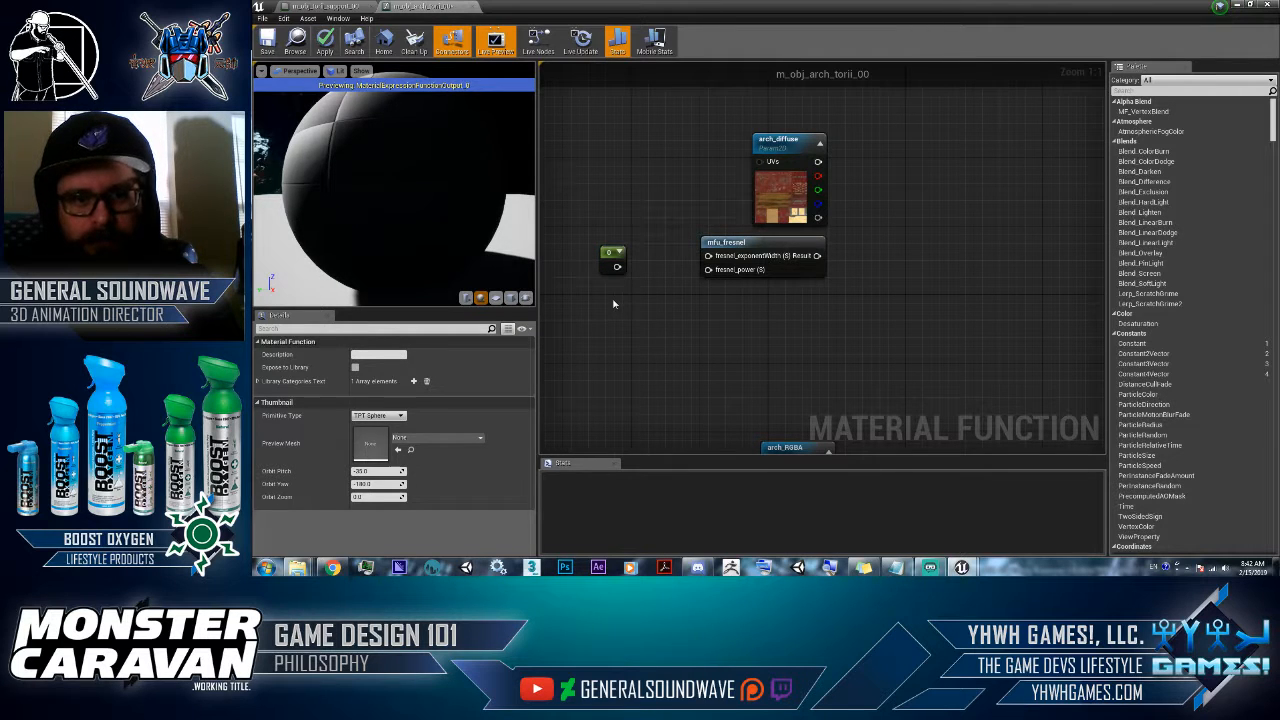
{"action": "left_click", "coordinate": [606, 291]}
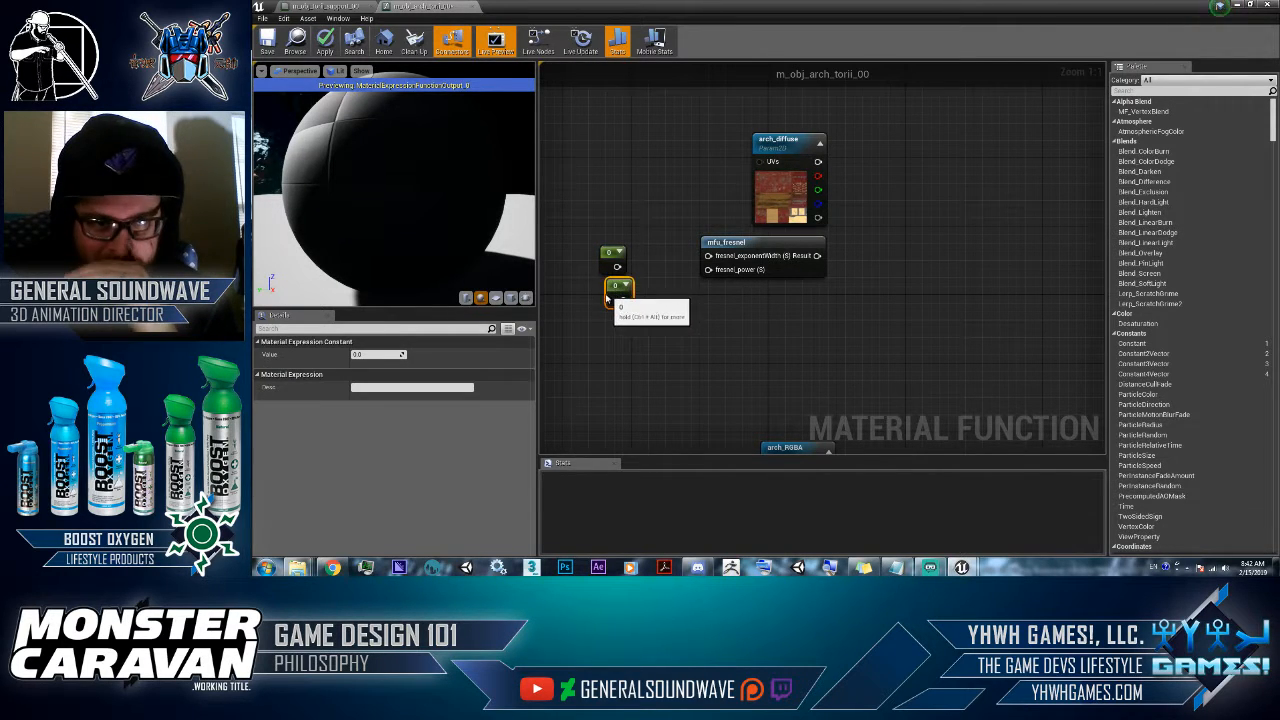
{"action": "left_click_drag", "start_coordinate": [617, 266], "coordinate": [708, 255]}
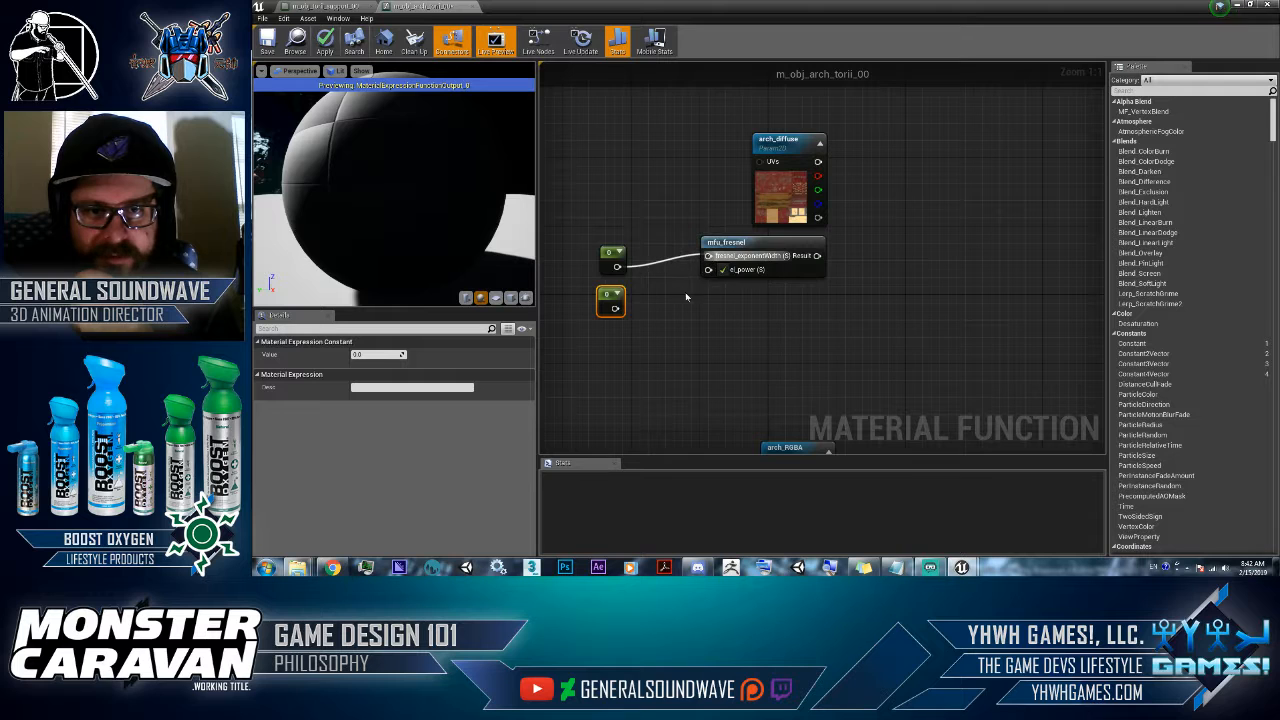
{"action": "left_click_drag", "start_coordinate": [616, 308], "coordinate": [727, 276]}
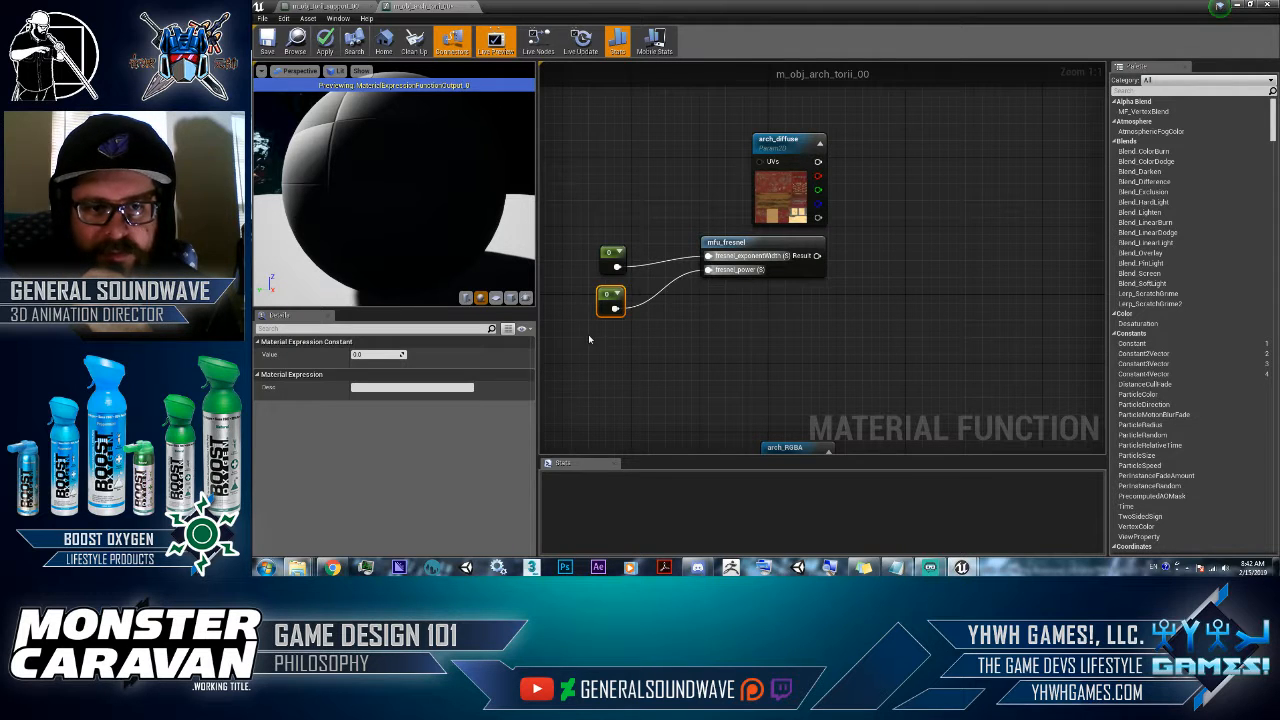
- Open the mfu_fresnel function, check the default constants feeding its exponent width and power inputs, and close it again
{"action": "left_click_drag", "start_coordinate": [589, 339], "coordinate": [626, 241]}
{"action": "double_click", "coordinate": [727, 245]}
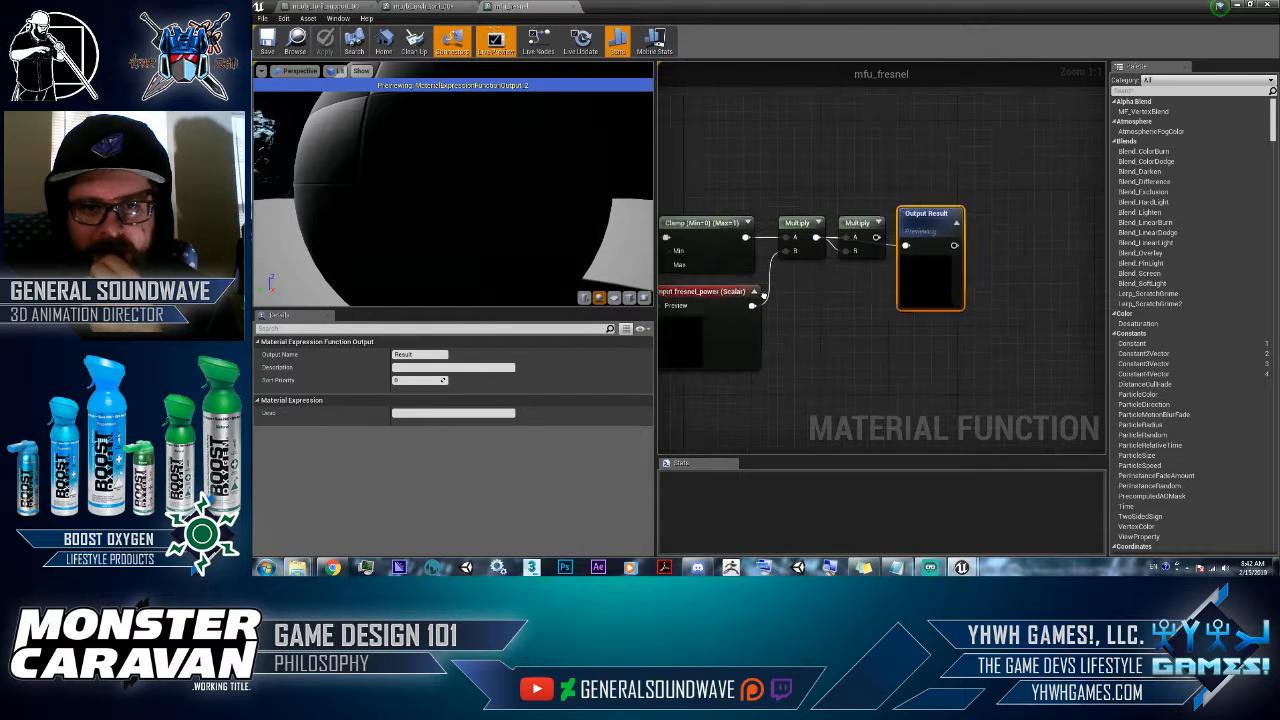
{"action": "right_click_drag", "start_coordinate": [690, 317], "coordinate": [947, 346]}
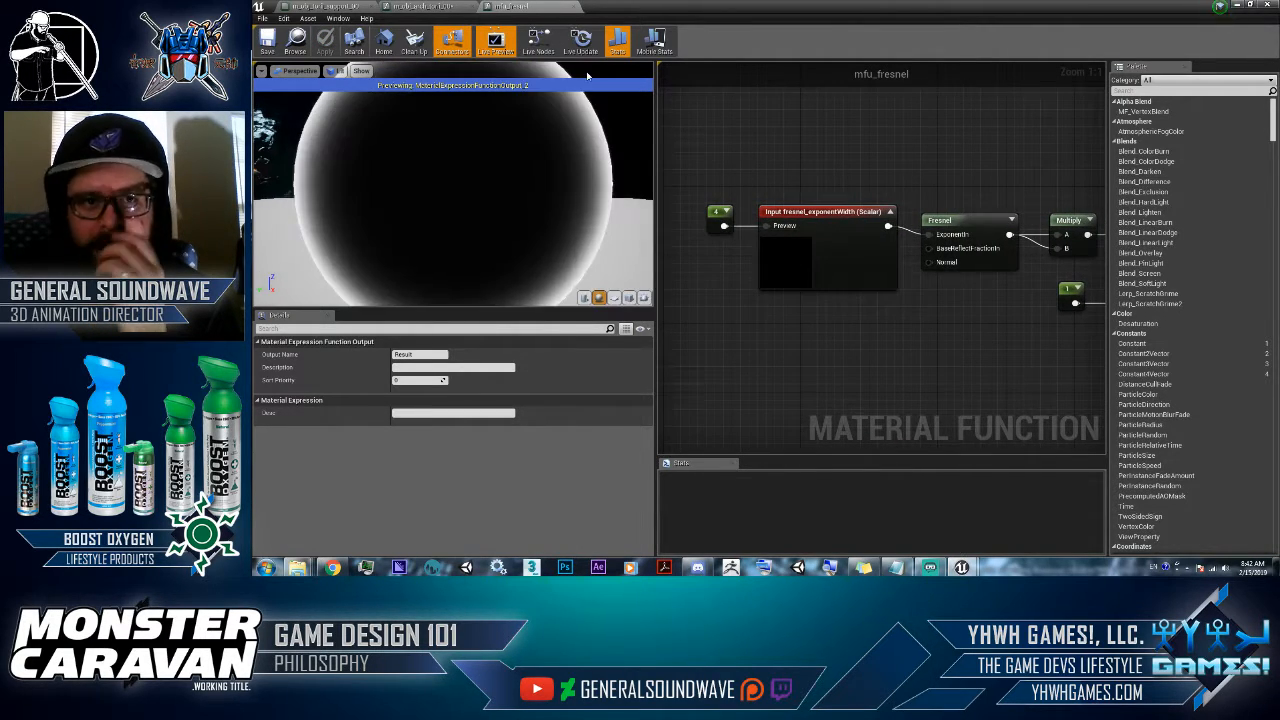
{"action": "left_click", "coordinate": [574, 8]}
- Set the constant feeding fresnel_exponentWidth to 4 and the constant feeding fresnel_power to 1
{"action": "right_click_drag", "start_coordinate": [678, 259], "coordinate": [827, 256]}
{"action": "left_click", "coordinate": [762, 252]}
{"action": "left_click", "coordinate": [374, 356]}
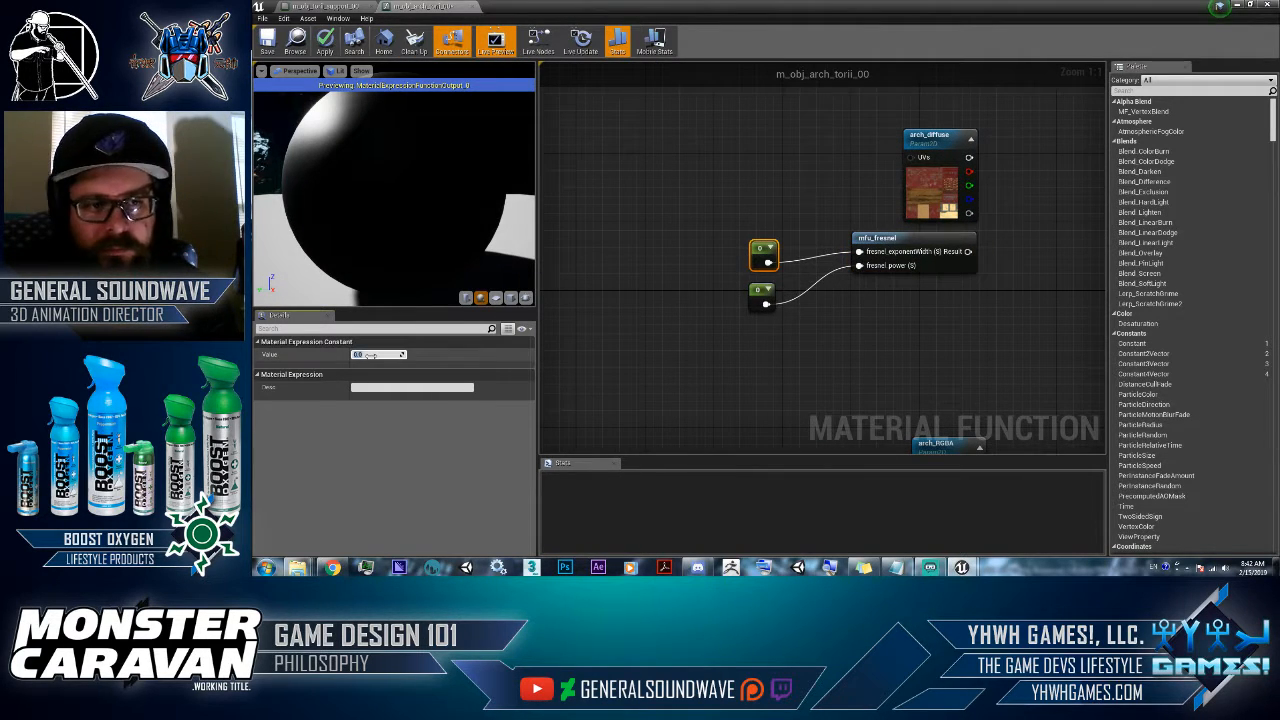
{"action": "type", "text": "4"}
{"action": "key", "text": "Return"}
{"action": "left_click", "coordinate": [762, 298]}
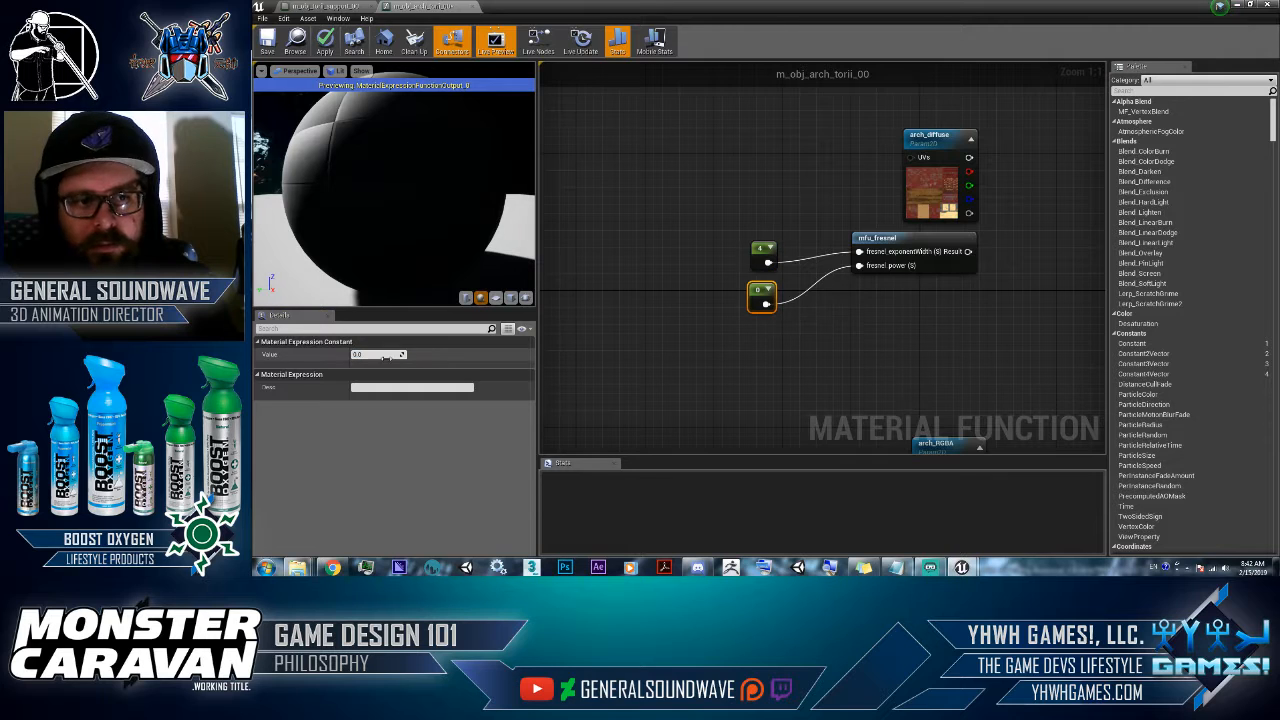
{"action": "type", "text": "1"}
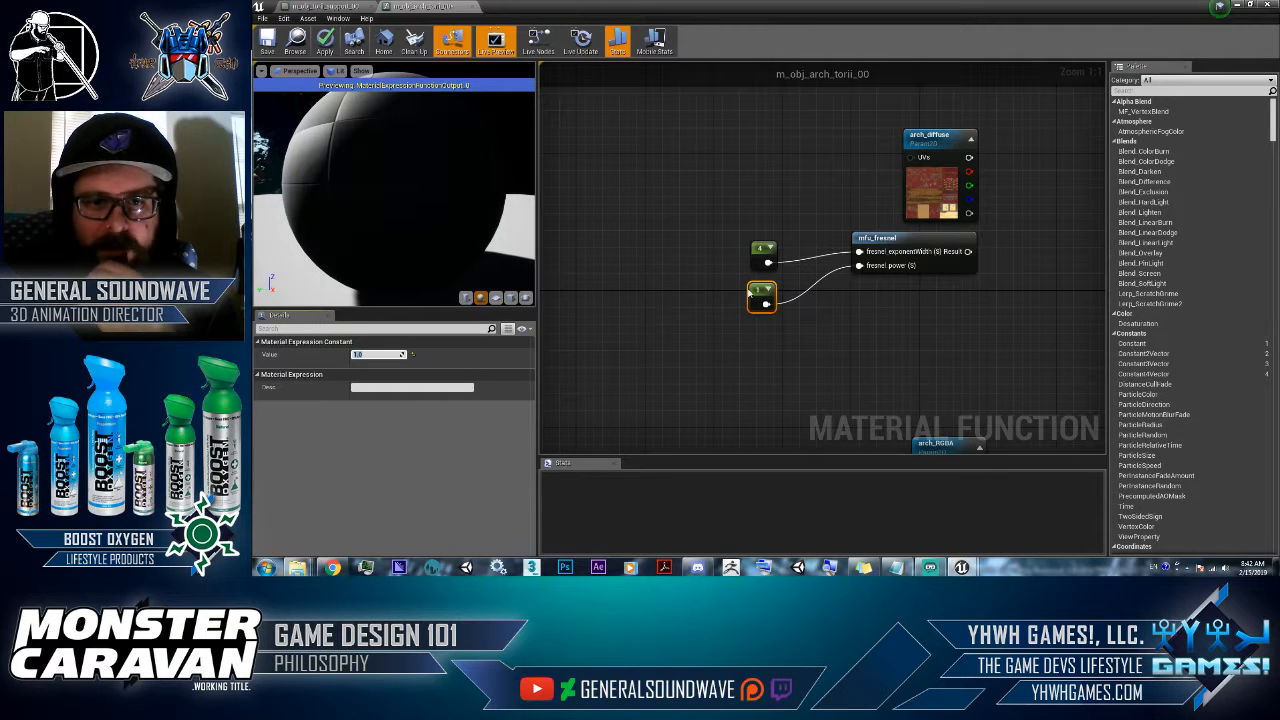
{"action": "key", "text": "Return"}
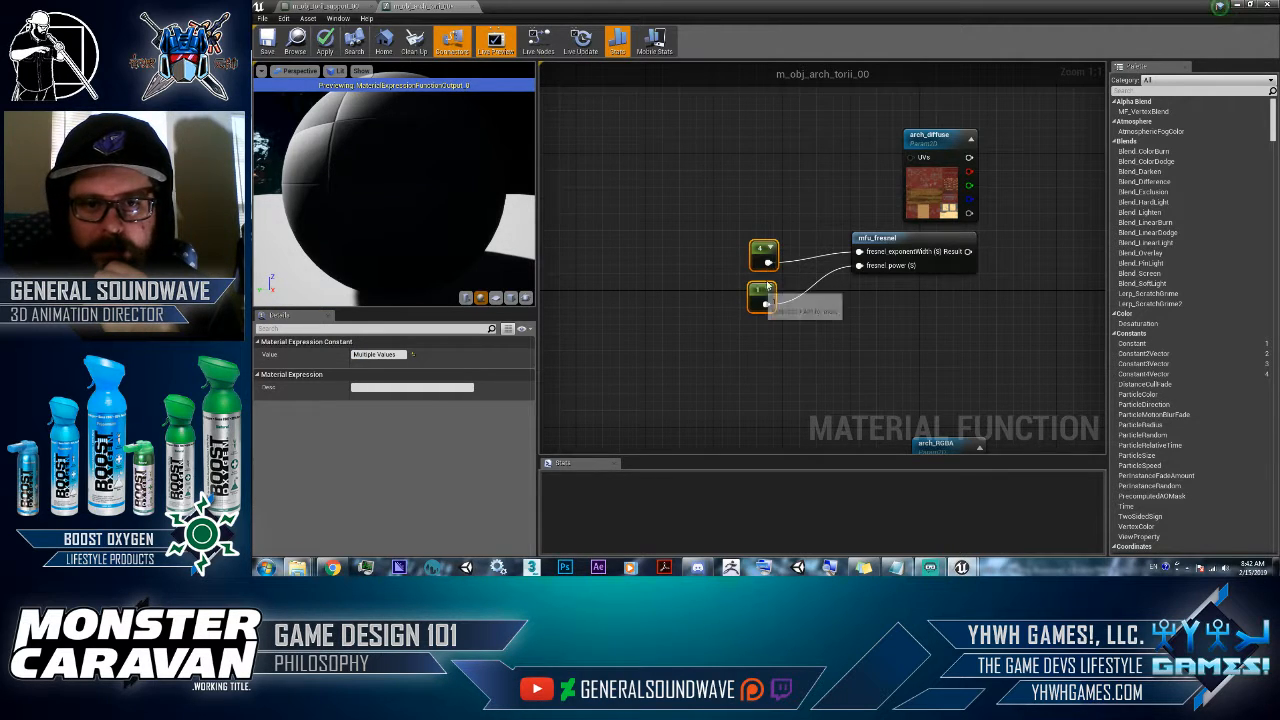
- Move both constants closer to mfu_fresnel and convert them to parameters
{"action": "left_click_drag", "start_coordinate": [767, 262], "coordinate": [803, 244]}
{"action": "right_click", "coordinate": [792, 274]}
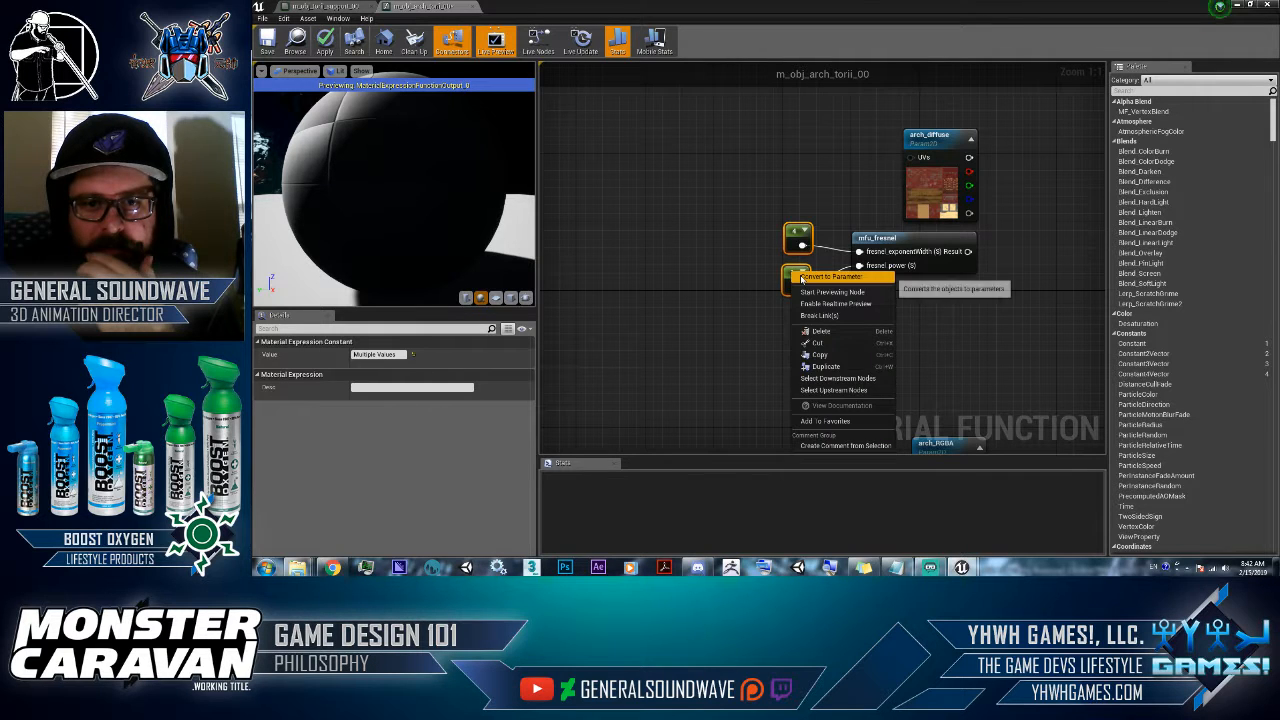
{"action": "left_click", "coordinate": [803, 277]}
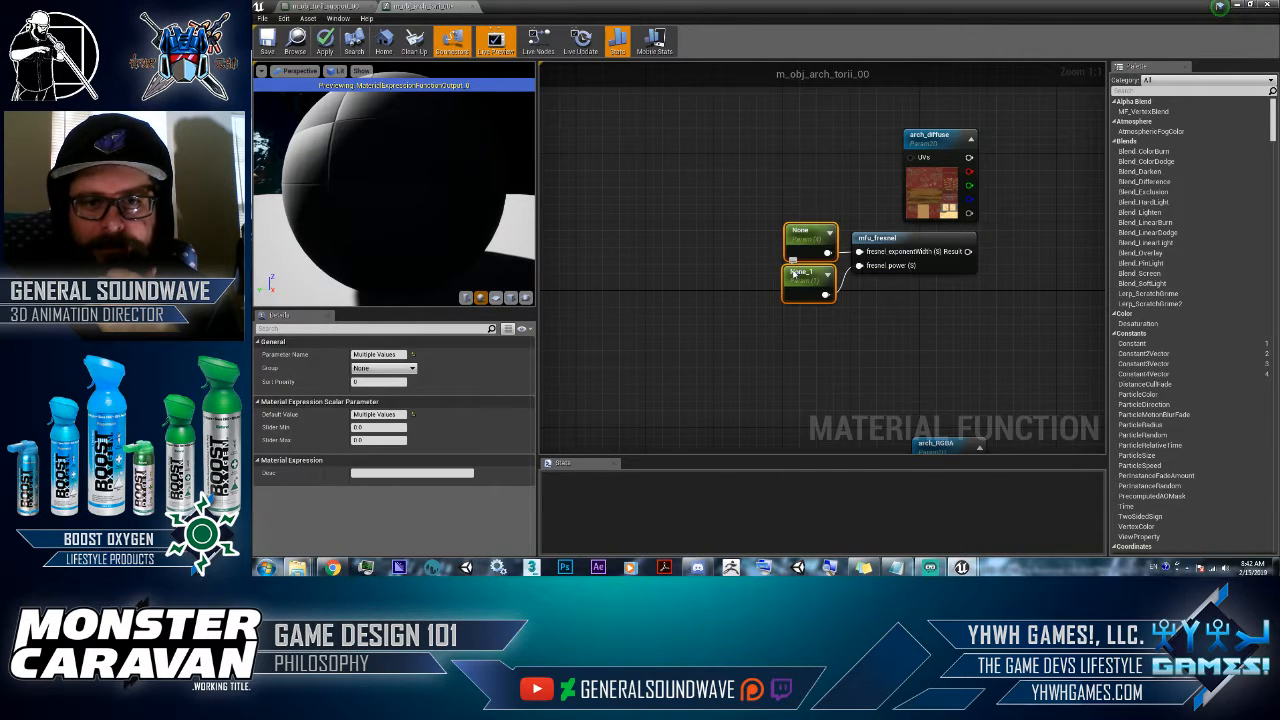
{"action": "left_click_drag", "start_coordinate": [794, 273], "coordinate": [786, 273]}
{"action": "left_click", "coordinate": [758, 262]}
- Set the sort priority to 10 for the exponent width parameter and 11 for the power parameter, keeping the power node beneath the other
{"action": "left_click", "coordinate": [791, 250]}
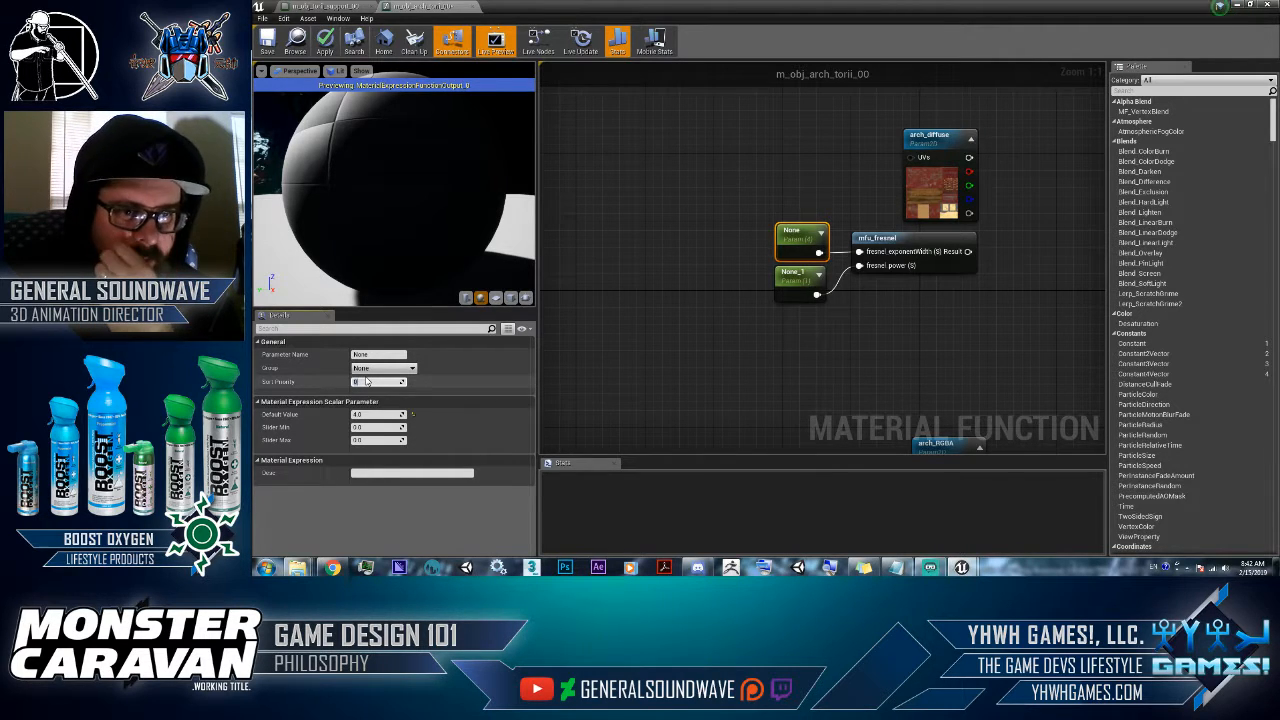
{"action": "left_click_drag", "start_coordinate": [785, 285], "coordinate": [510, 362]}
{"action": "type", "text": "11"}
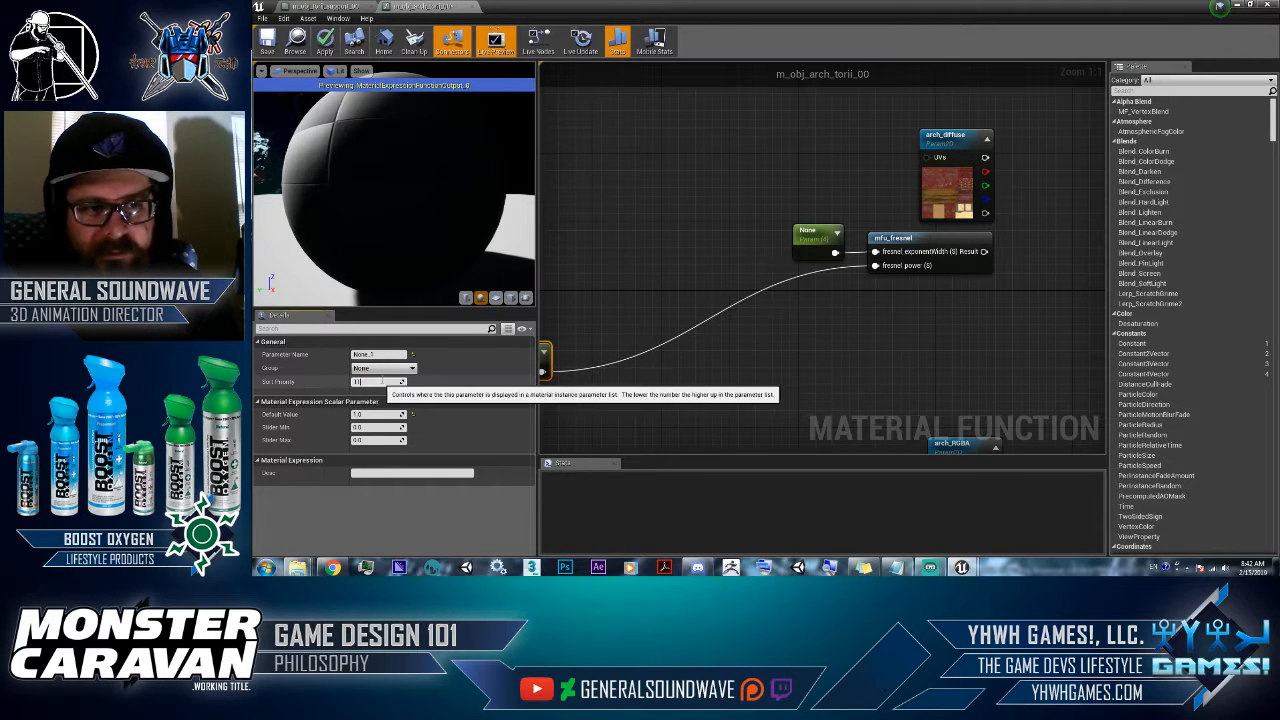
{"action": "left_click", "coordinate": [381, 355]}
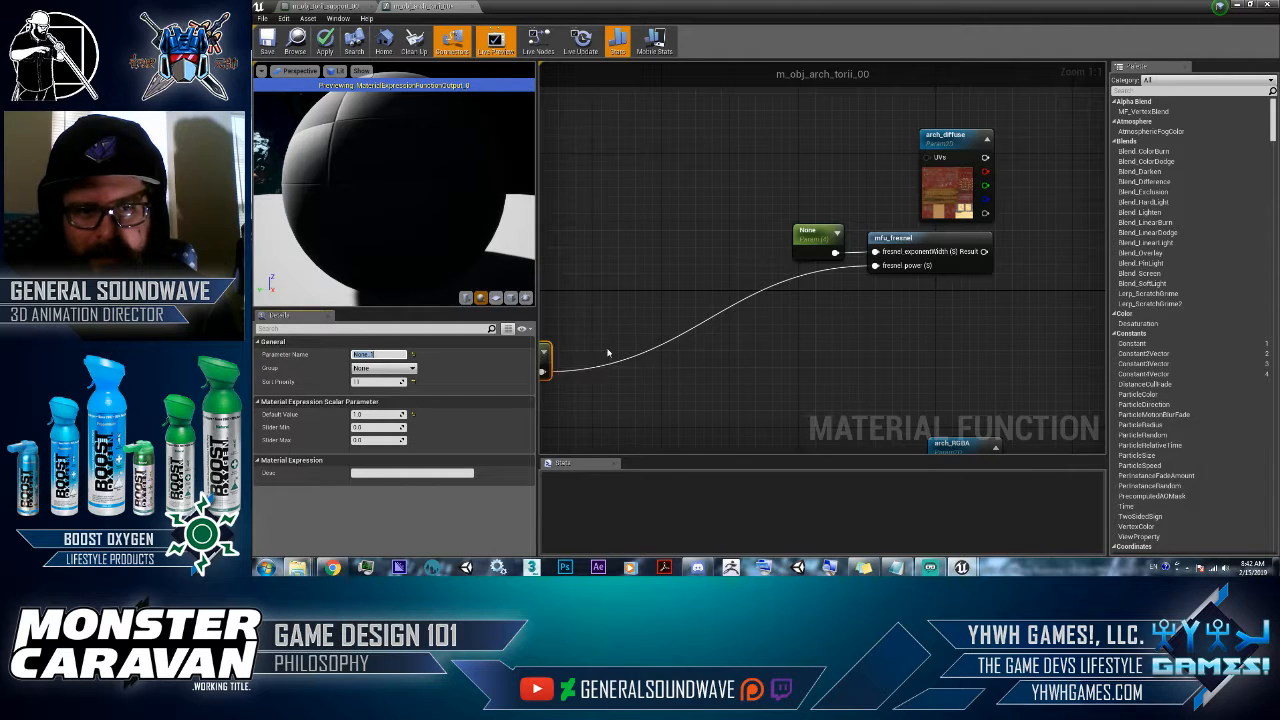
{"action": "left_click_drag", "start_coordinate": [541, 370], "coordinate": [838, 279]}
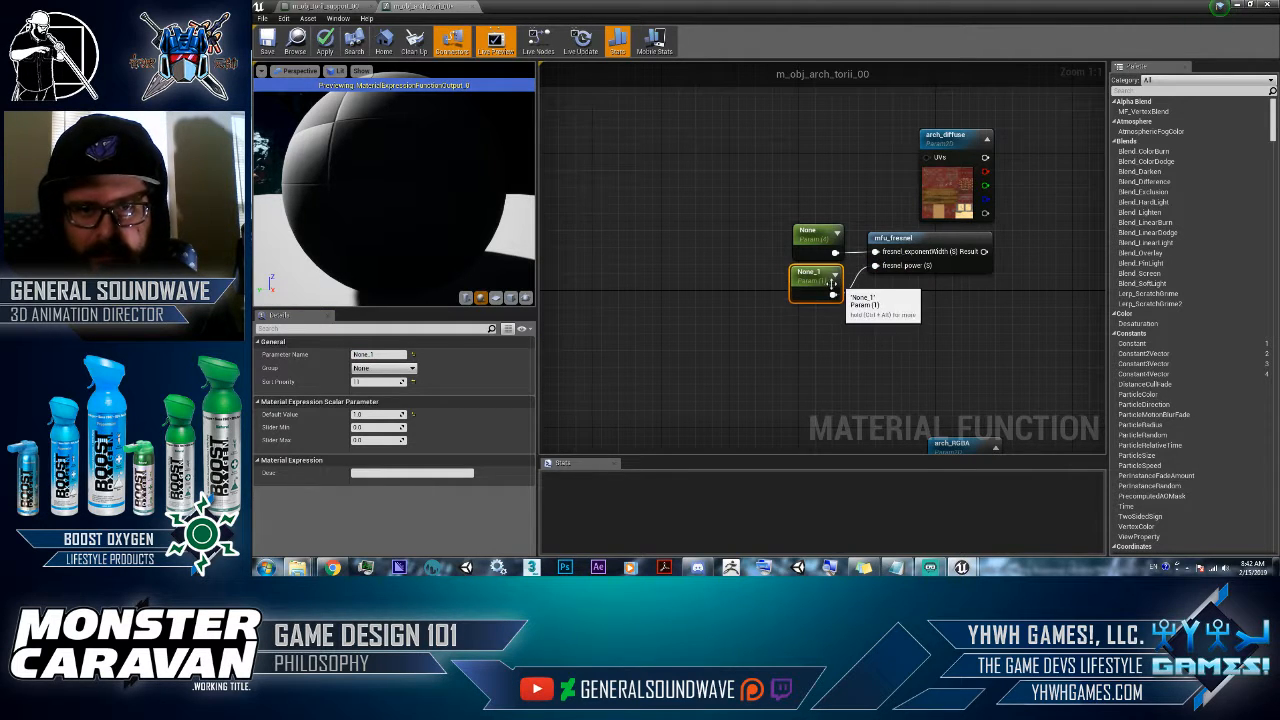
- Name the two parameters fresnel_power and fresnel_expWidth to match their inputs, and shift both nodes clear of mfu_fresnel
{"action": "left_click", "coordinate": [382, 356]}
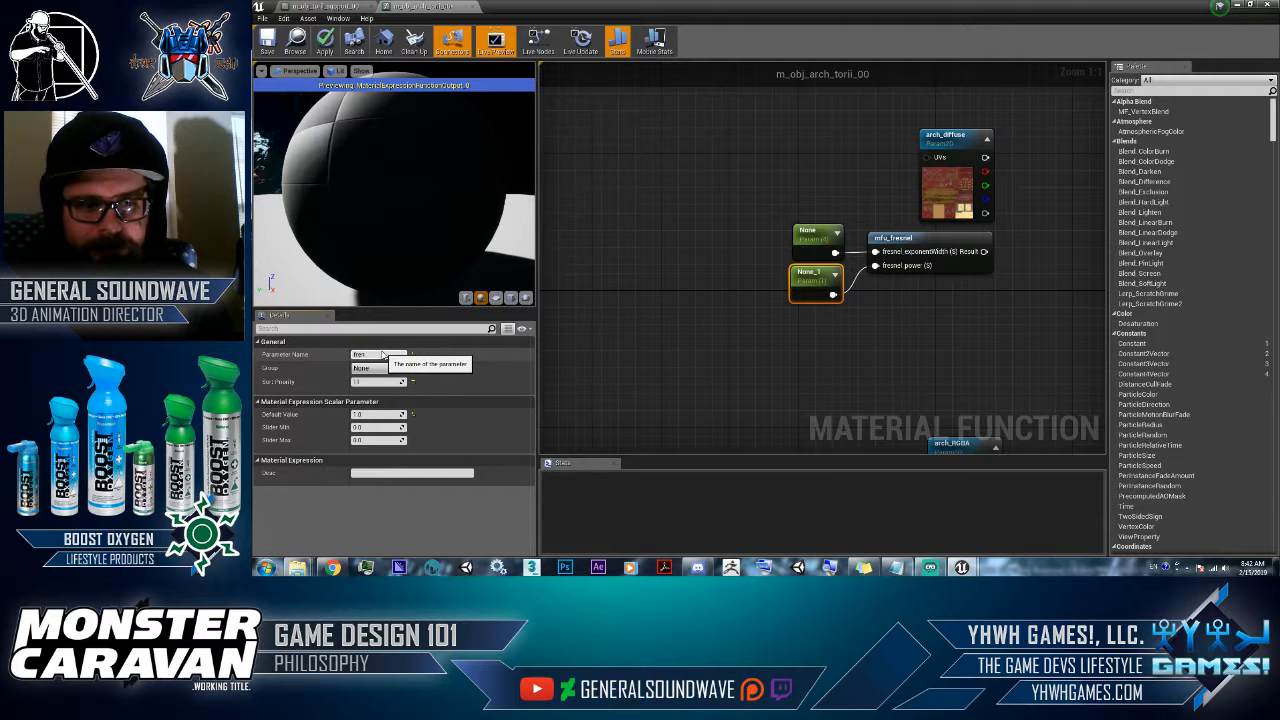
{"action": "type", "text": "fren"}
{"action": "key", "text": "BackSpace"}
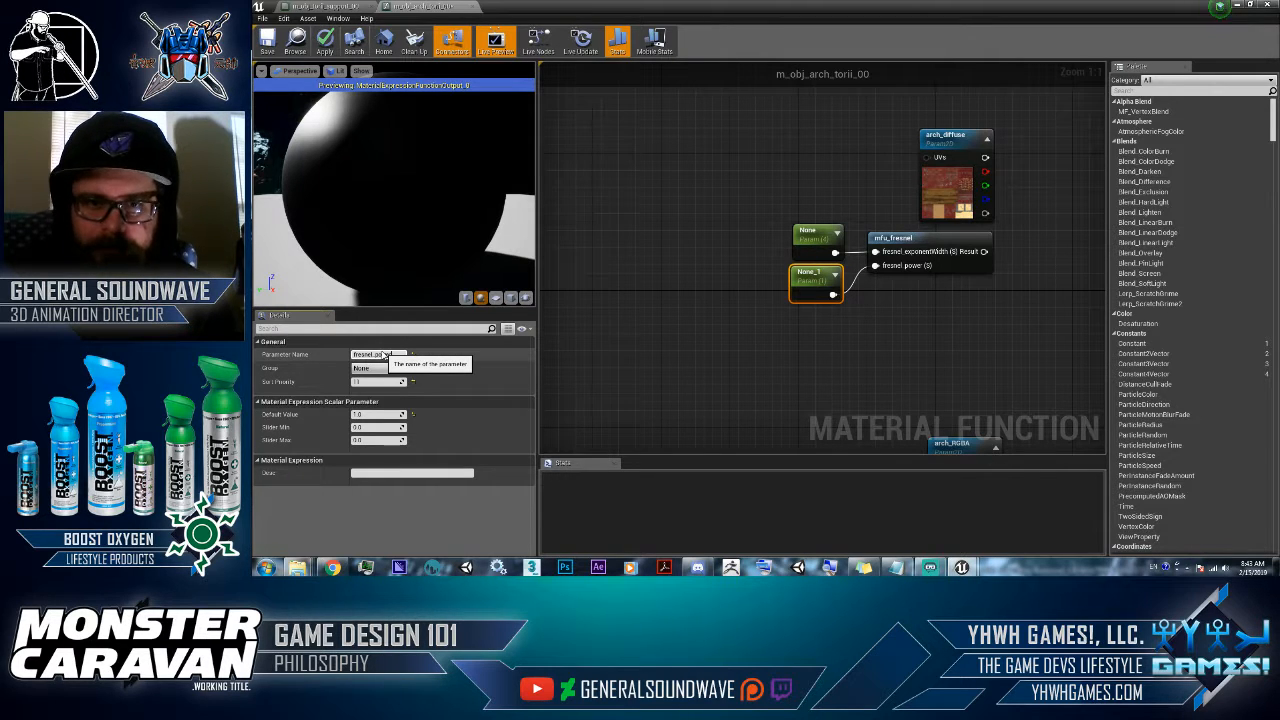
{"action": "key", "text": "Return"}
{"action": "left_click", "coordinate": [812, 234]}
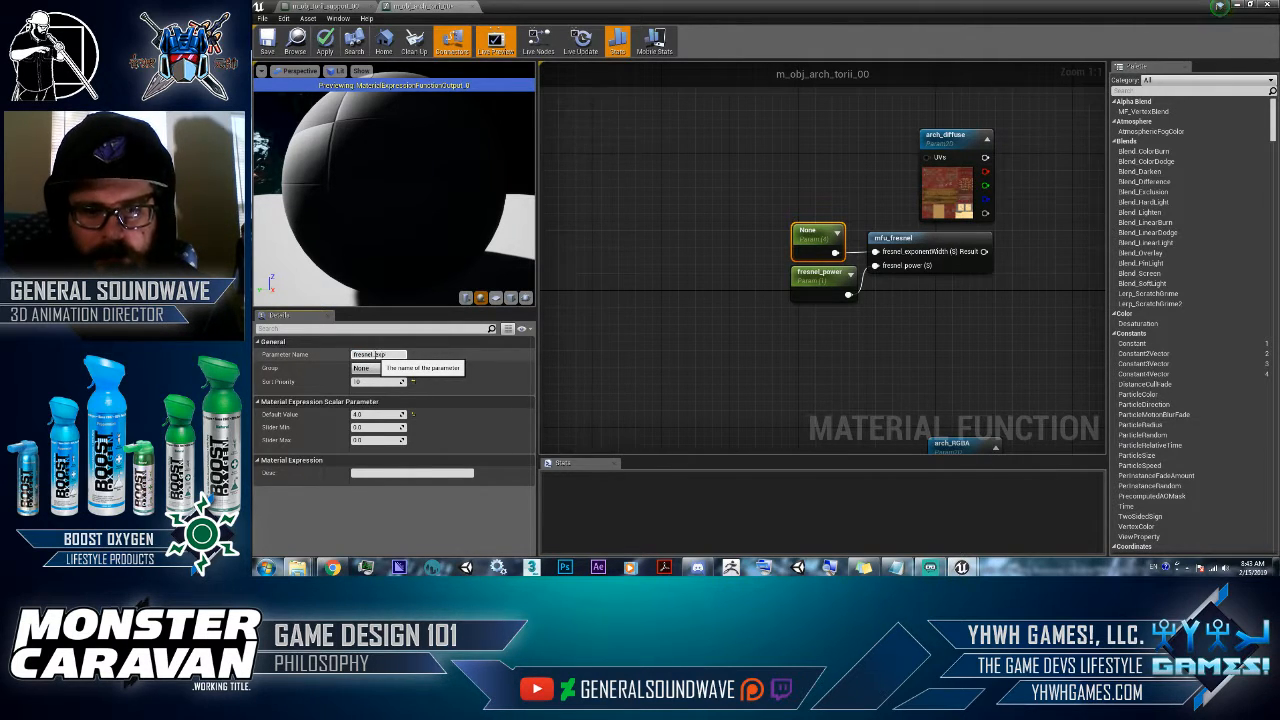
{"action": "type", "text": "idth"}
{"action": "key", "text": "Return"}
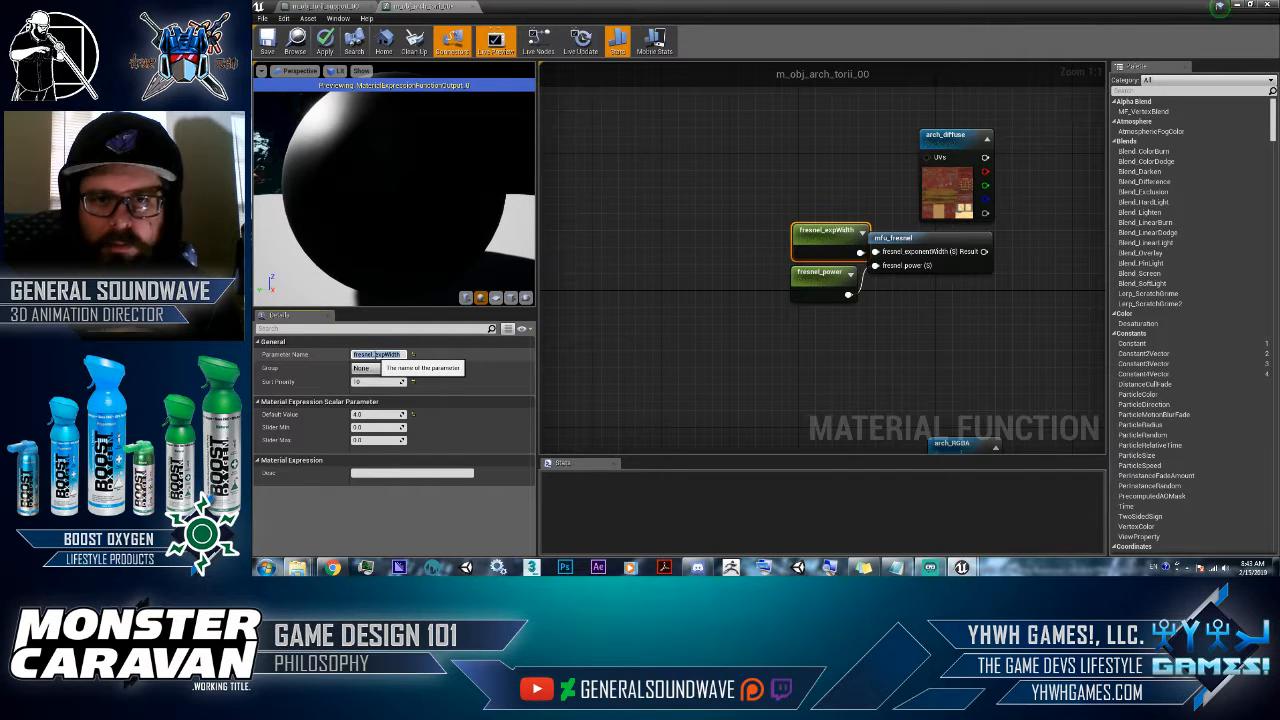
{"action": "left_click_drag", "start_coordinate": [754, 306], "coordinate": [802, 230]}
{"action": "left_click", "coordinate": [913, 279]}
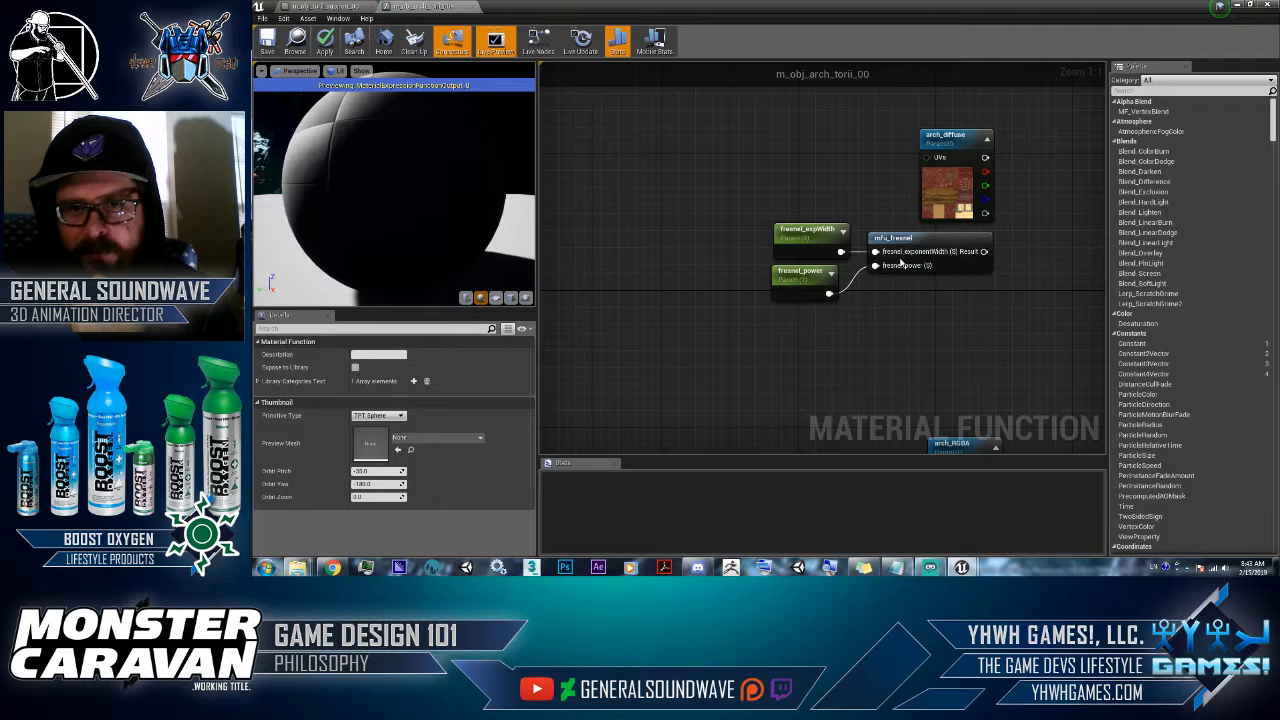
- Create an Add node beside arch_diffuse and move mfu_fresnel with its two parameters above arch_diffuse
{"action": "right_click_drag", "start_coordinate": [983, 312], "coordinate": [810, 314]}
{"action": "scroll", "coordinate": [833, 251], "scroll_direction": "down", "scroll_amount": 2}
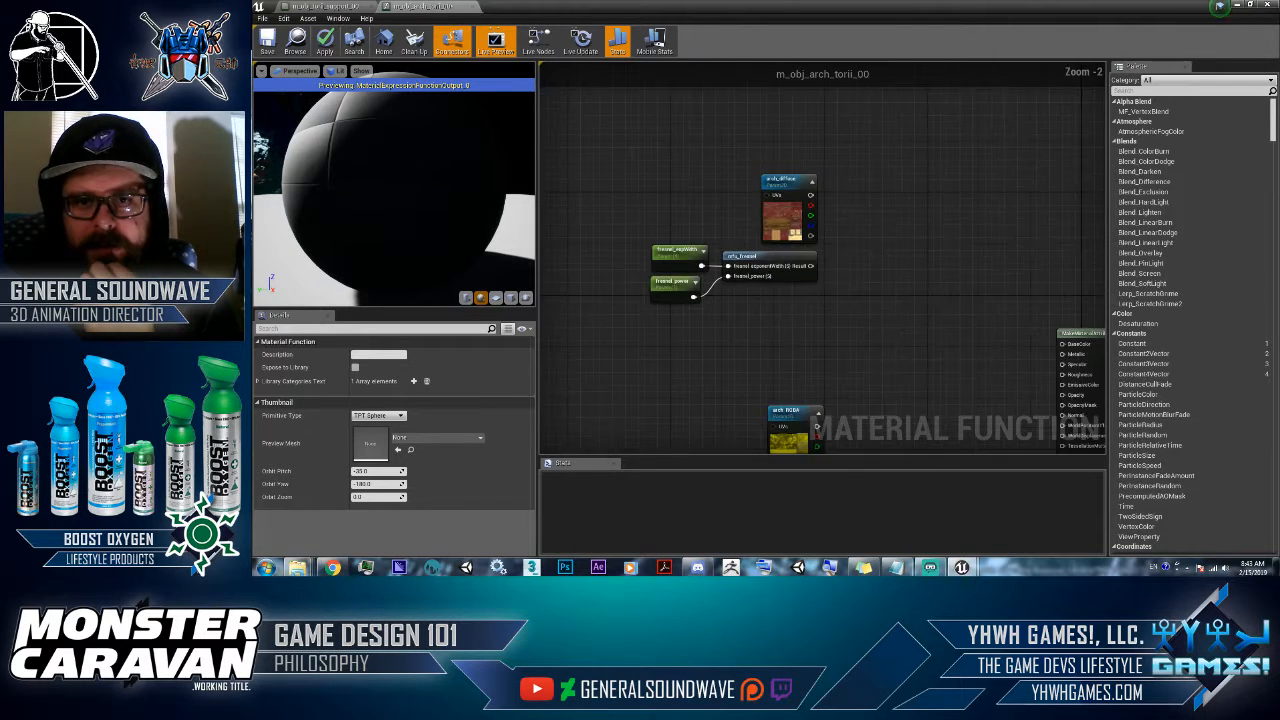
{"action": "left_click", "coordinate": [837, 242]}
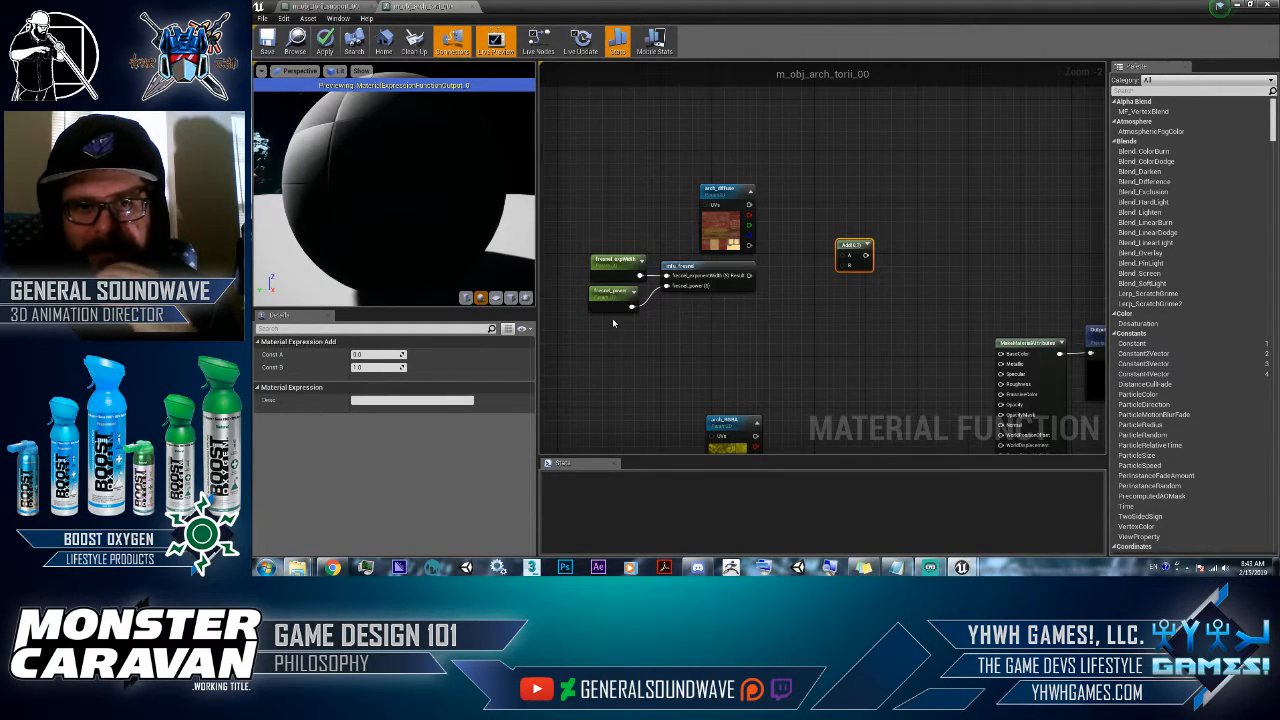
{"action": "left_click_drag", "start_coordinate": [612, 324], "coordinate": [672, 149]}
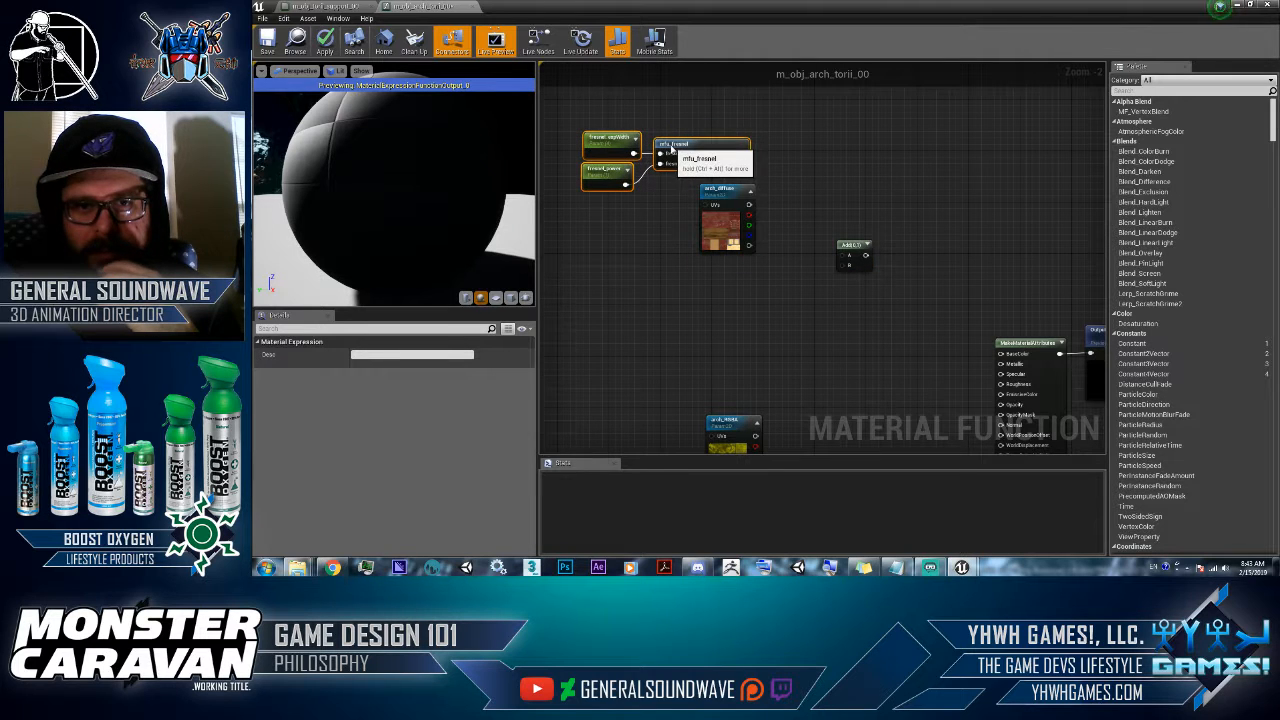
{"action": "left_click_drag", "start_coordinate": [848, 248], "coordinate": [826, 198]}
- Preview the Add node and connect the mfu_fresnel result to its A input and arch_diffuse to its B input
{"action": "right_click", "coordinate": [826, 198]}
{"action": "left_click", "coordinate": [846, 206]}
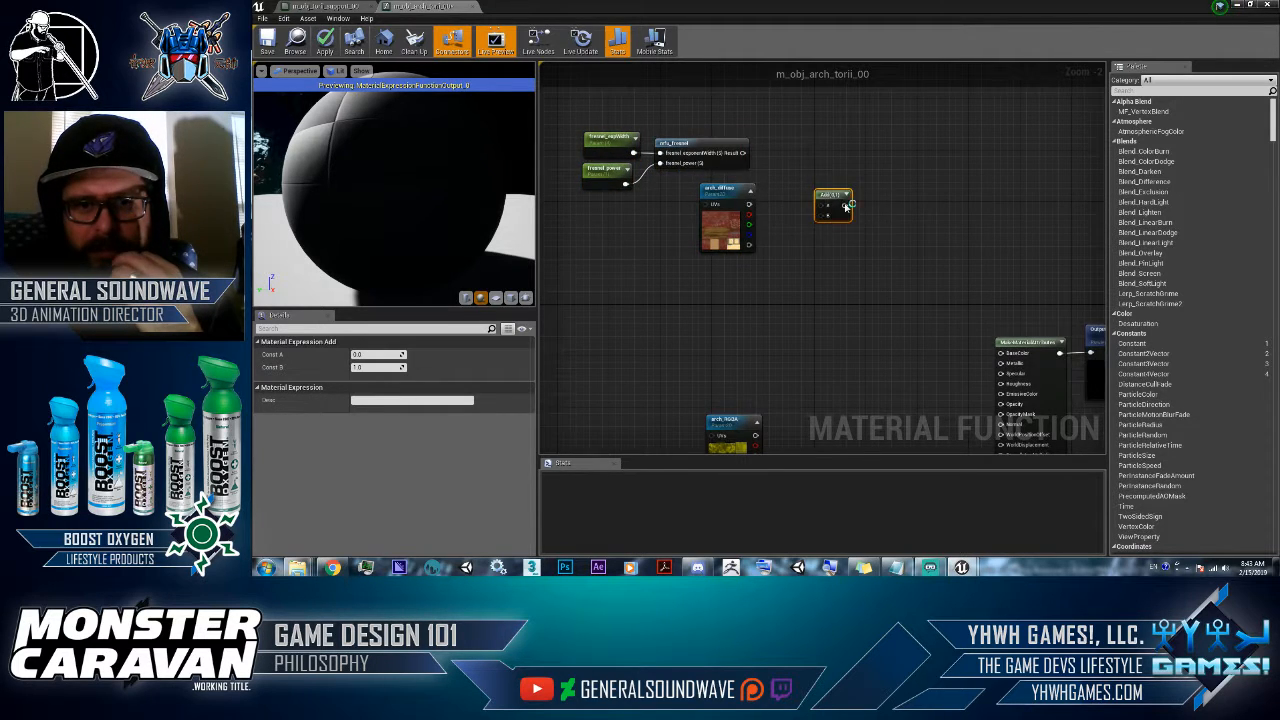
{"action": "left_click_drag", "start_coordinate": [749, 204], "coordinate": [822, 217]}
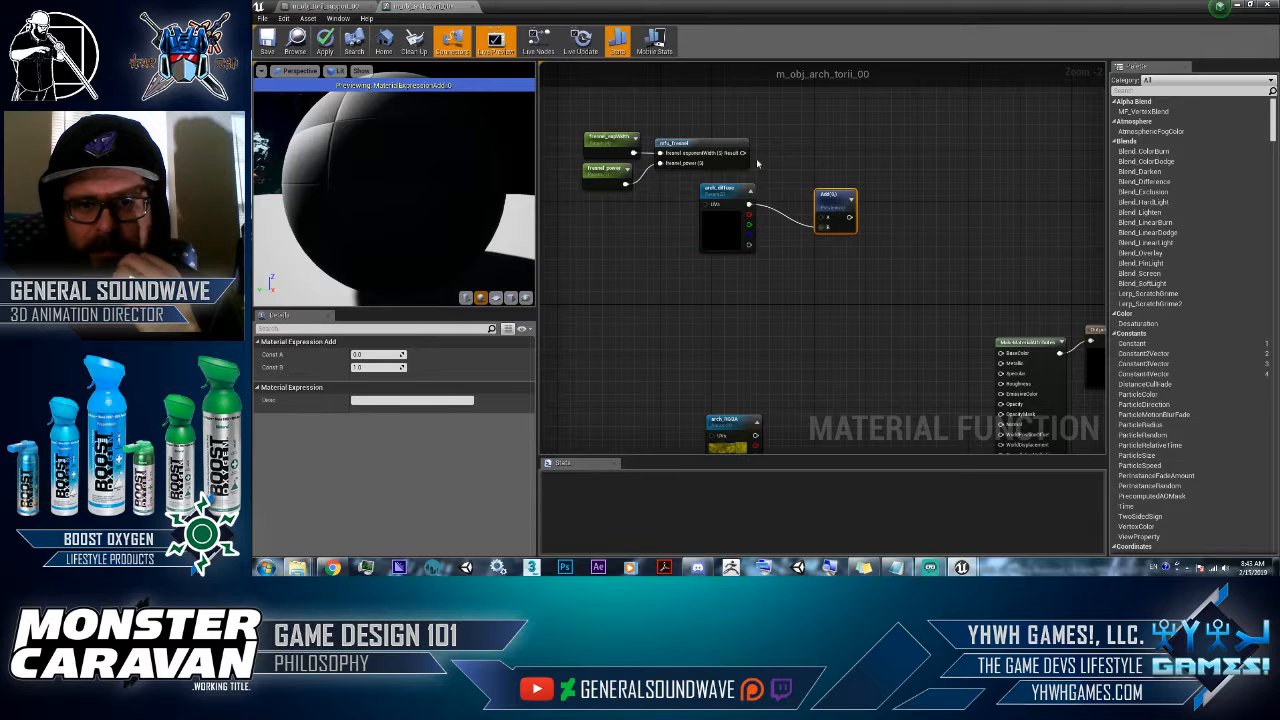
{"action": "left_click_drag", "start_coordinate": [742, 152], "coordinate": [823, 227]}
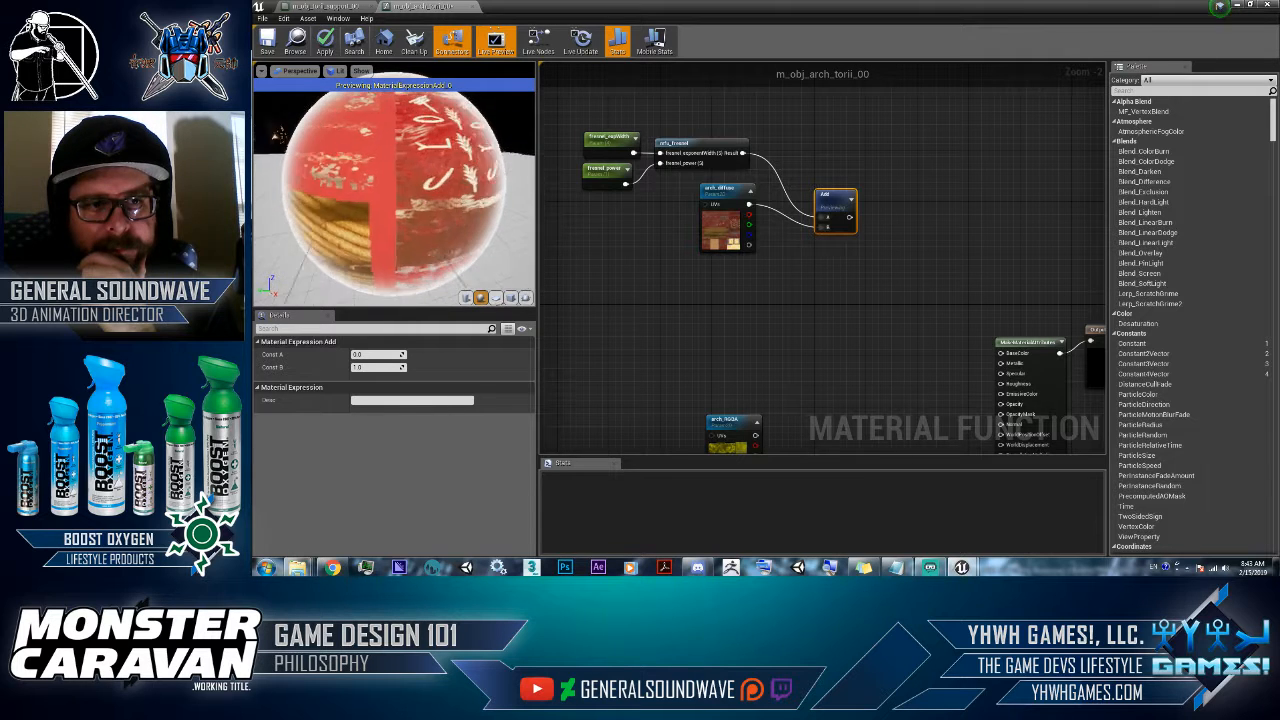
{"action": "mouse_move", "coordinate": [394, 195]}
{"action": "left_mouse_down"}
{"action": "mouse_move", "coordinate": [430, 200]}
{"action": "mouse_move", "coordinate": [400, 190]}
{"action": "mouse_move", "coordinate": [435, 195]}
{"action": "mouse_move", "coordinate": [408, 202]}
{"action": "mouse_move", "coordinate": [440, 180]}
{"action": "mouse_move", "coordinate": [415, 198]}
{"action": "left_mouse_up"}
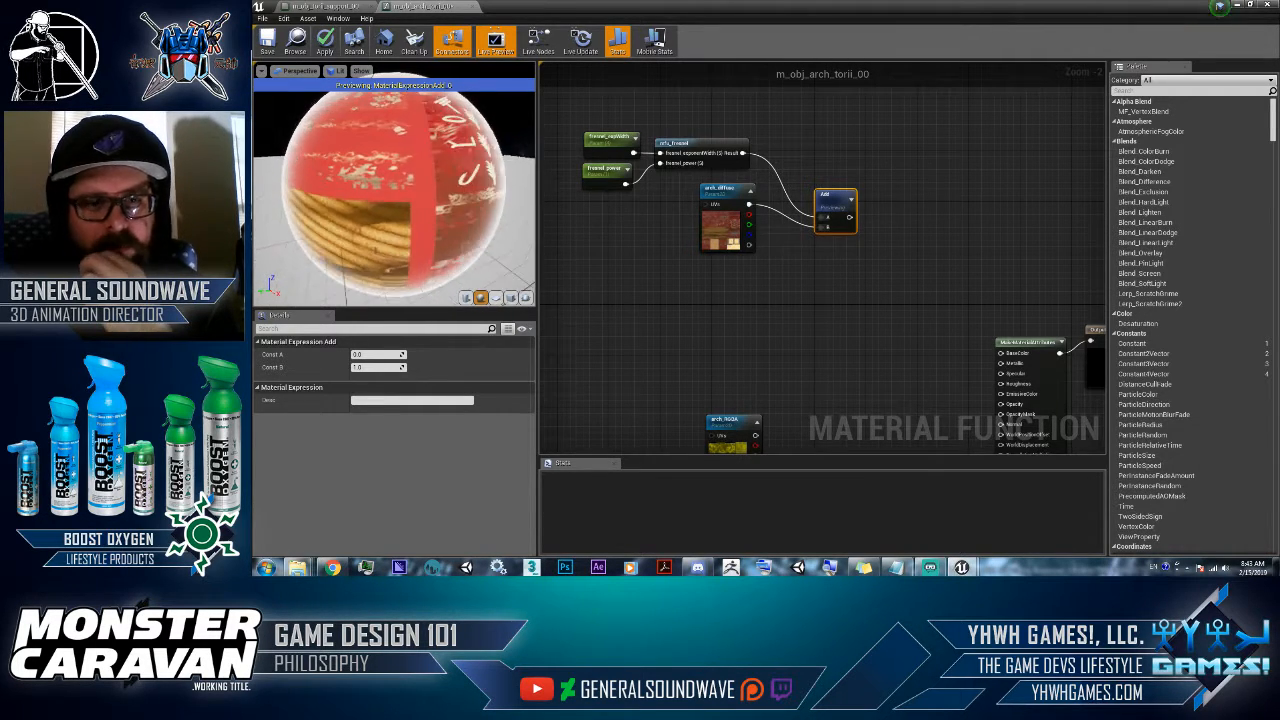
- Move the diffuse and fresnel group down, connect the Add output to BaseColor of MakeMaterialAttributes, and stop previewing the Add node
{"action": "left_click_drag", "start_coordinate": [557, 279], "coordinate": [848, 122]}
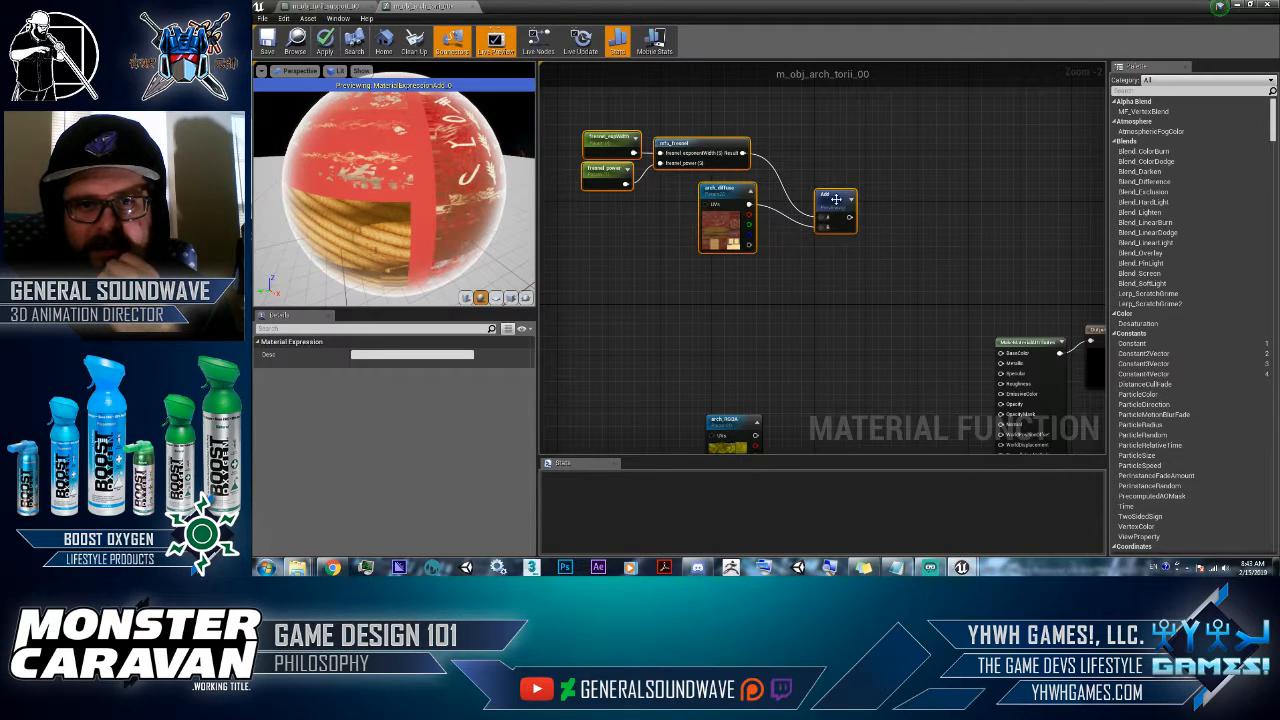
{"action": "left_click_drag", "start_coordinate": [836, 199], "coordinate": [812, 236]}
{"action": "left_click", "coordinate": [843, 261]}
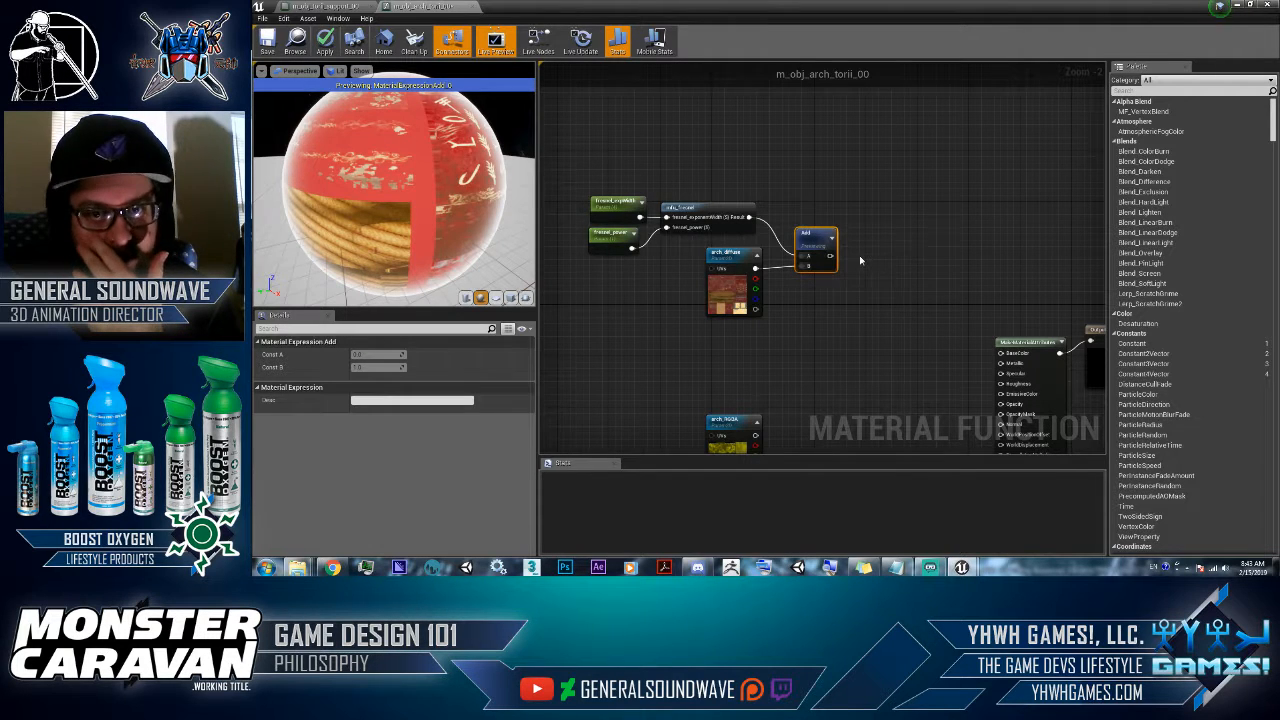
{"action": "left_click_drag", "start_coordinate": [828, 253], "coordinate": [1001, 353]}
{"action": "right_click", "coordinate": [809, 238]}
{"action": "left_click", "coordinate": [829, 245]}
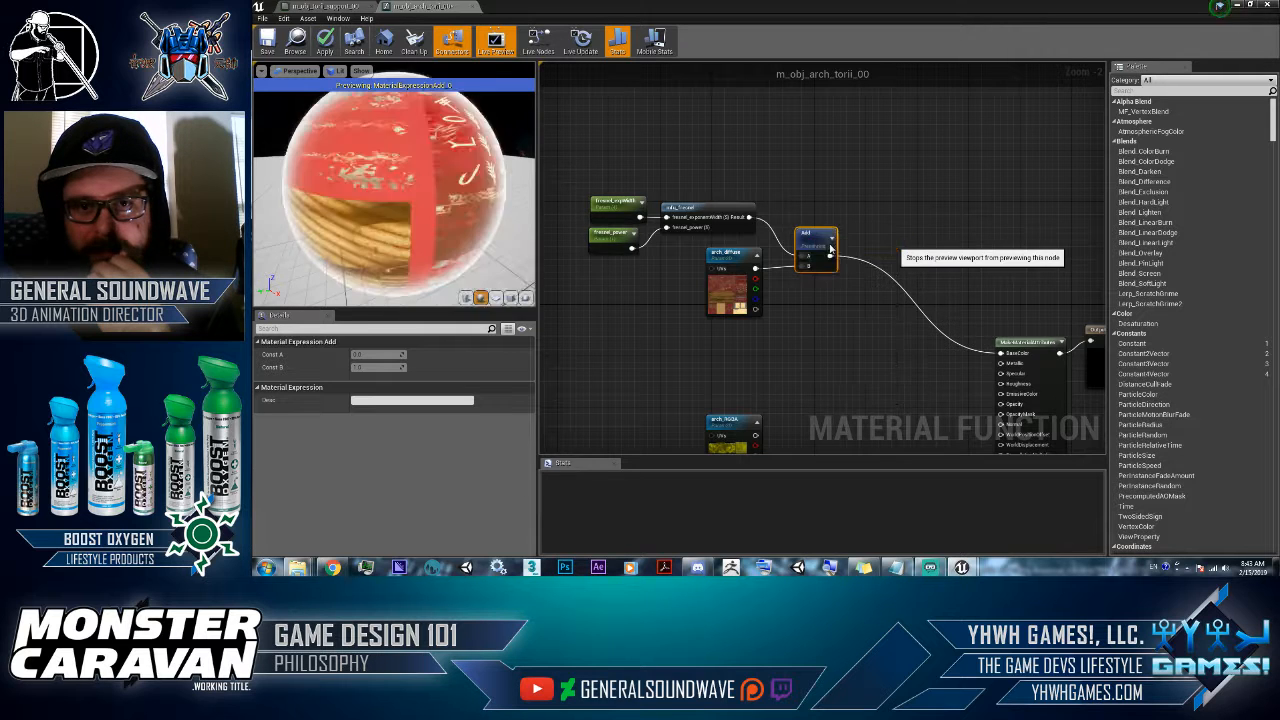
- Move arch_RGBA up towards arch_diffuse and preview the function's output node on the sphere
{"action": "right_click_drag", "start_coordinate": [833, 387], "coordinate": [840, 271]}
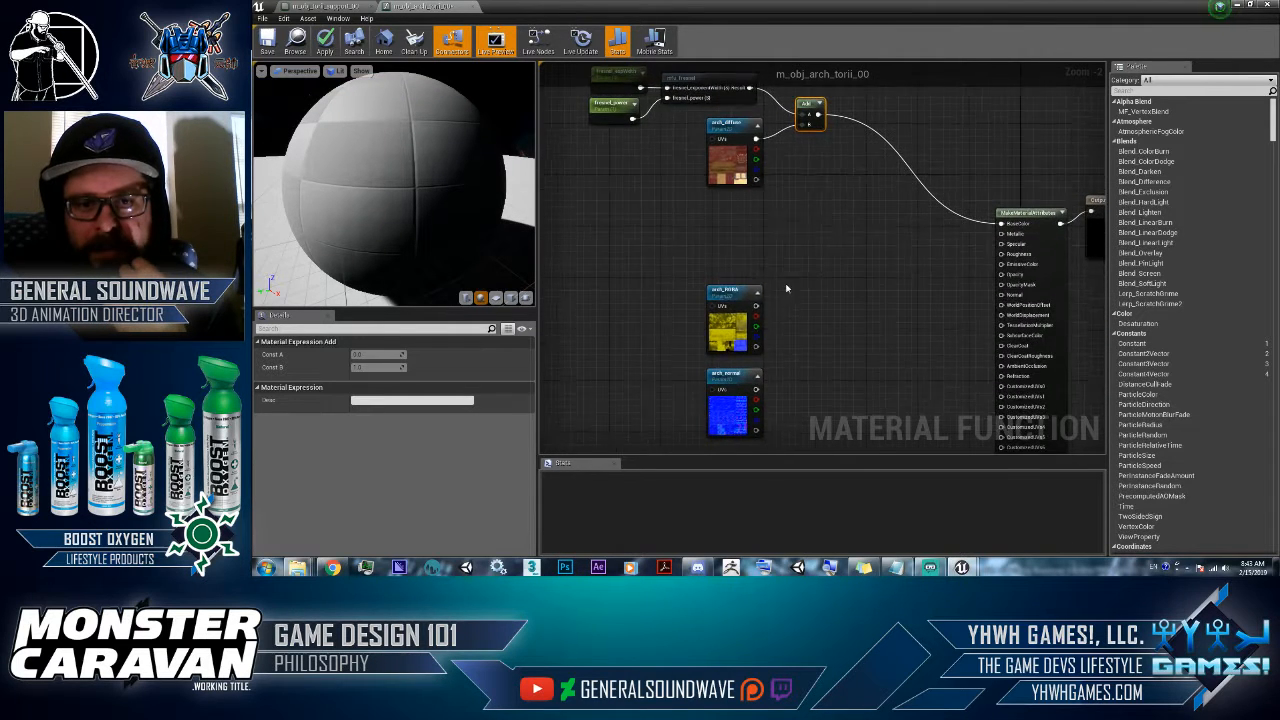
{"action": "left_click_drag", "start_coordinate": [735, 292], "coordinate": [735, 260]}
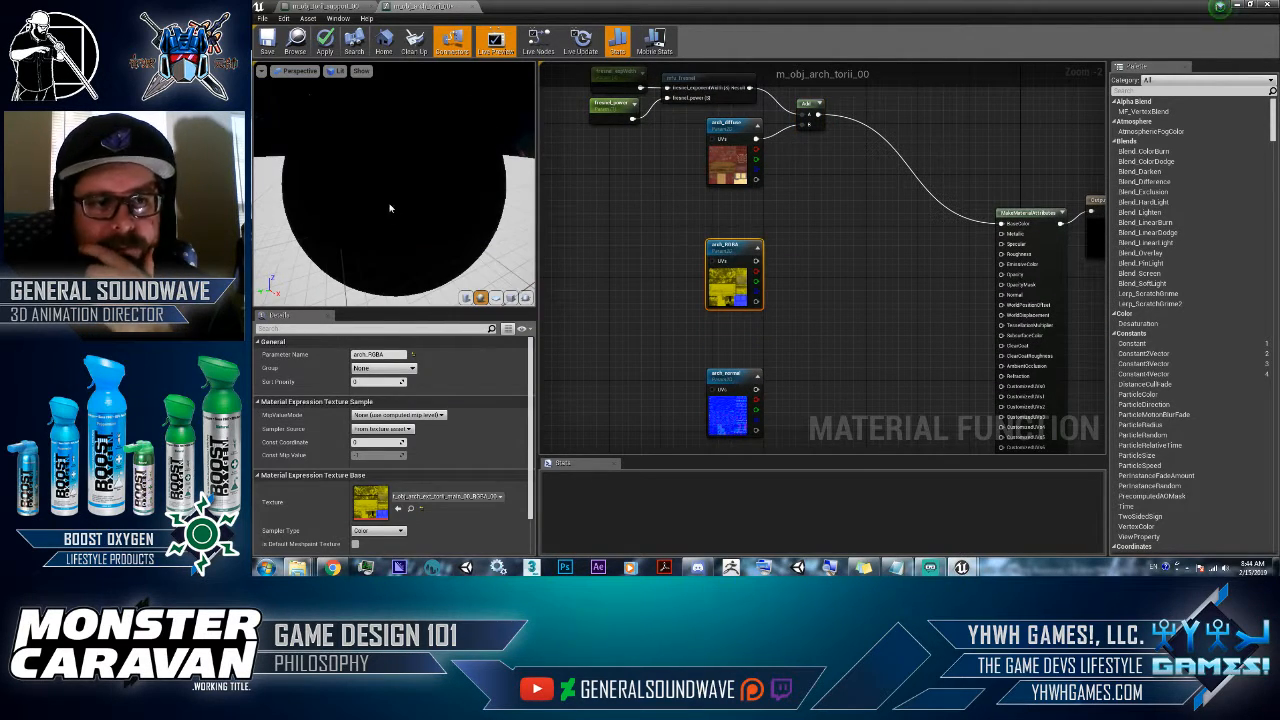
{"action": "left_click_drag", "start_coordinate": [391, 208], "coordinate": [408, 243]}
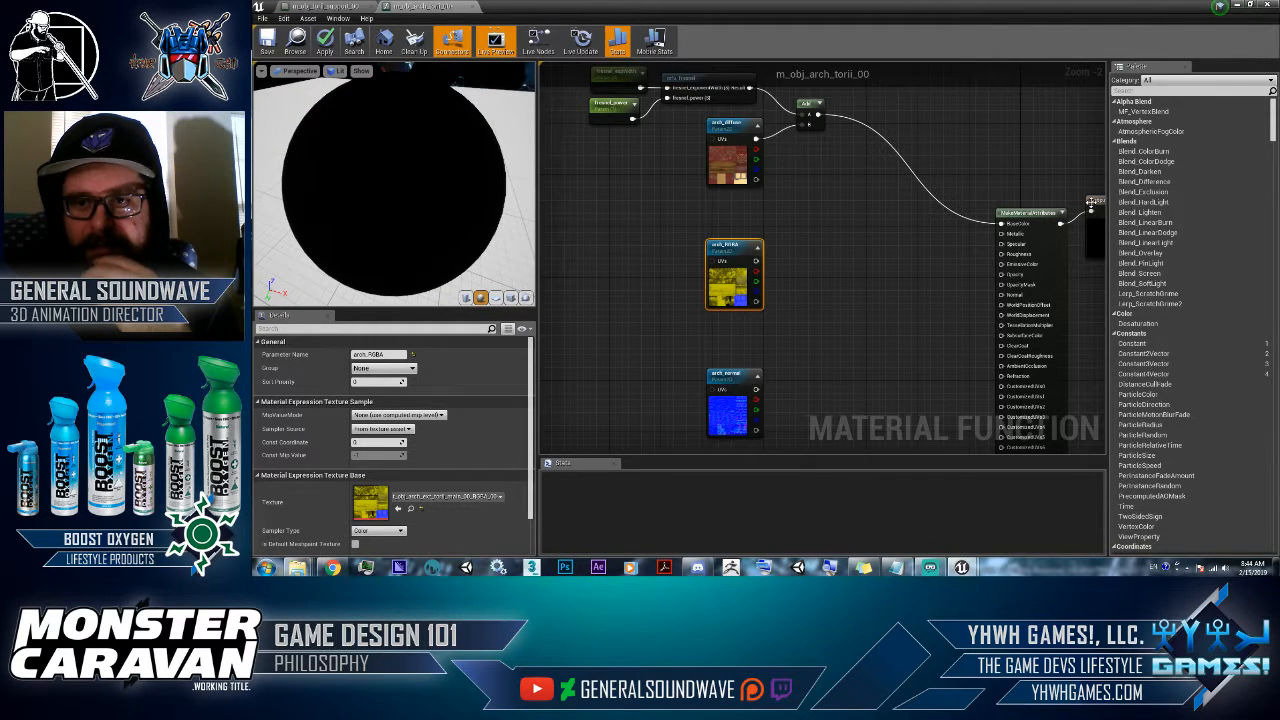
{"action": "right_click", "coordinate": [1090, 203]}
{"action": "left_click", "coordinate": [1098, 207]}
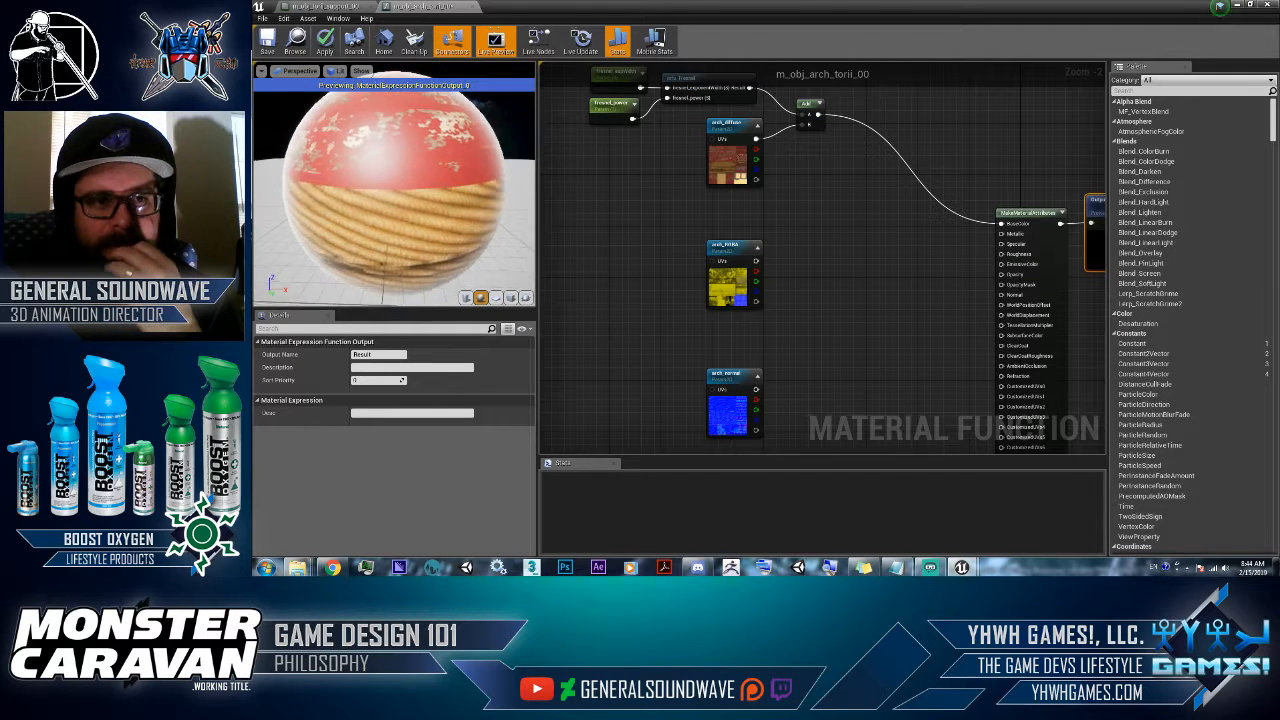
{"action": "left_click_drag", "start_coordinate": [400, 170], "coordinate": [350, 215]}
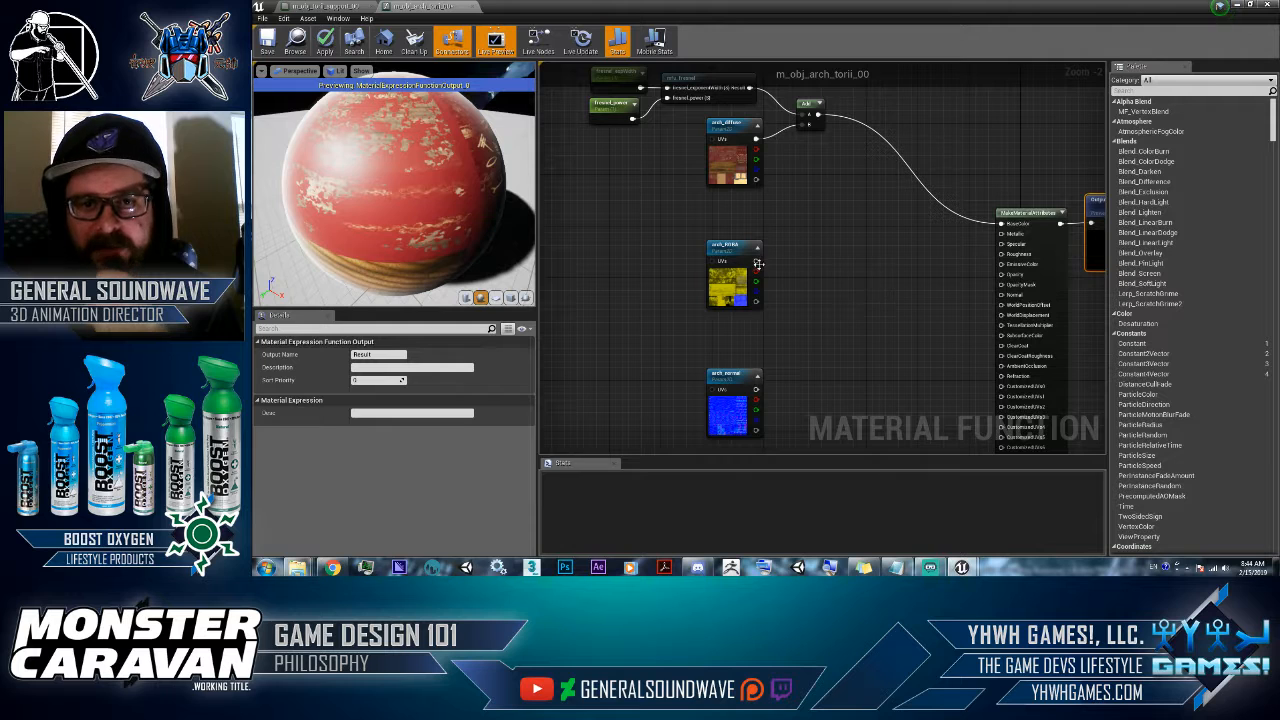
- Connect the red channel of arch_RGBA to Roughness and inspect the preview sphere under different angles
{"action": "left_click_drag", "start_coordinate": [757, 271], "coordinate": [1002, 254]}
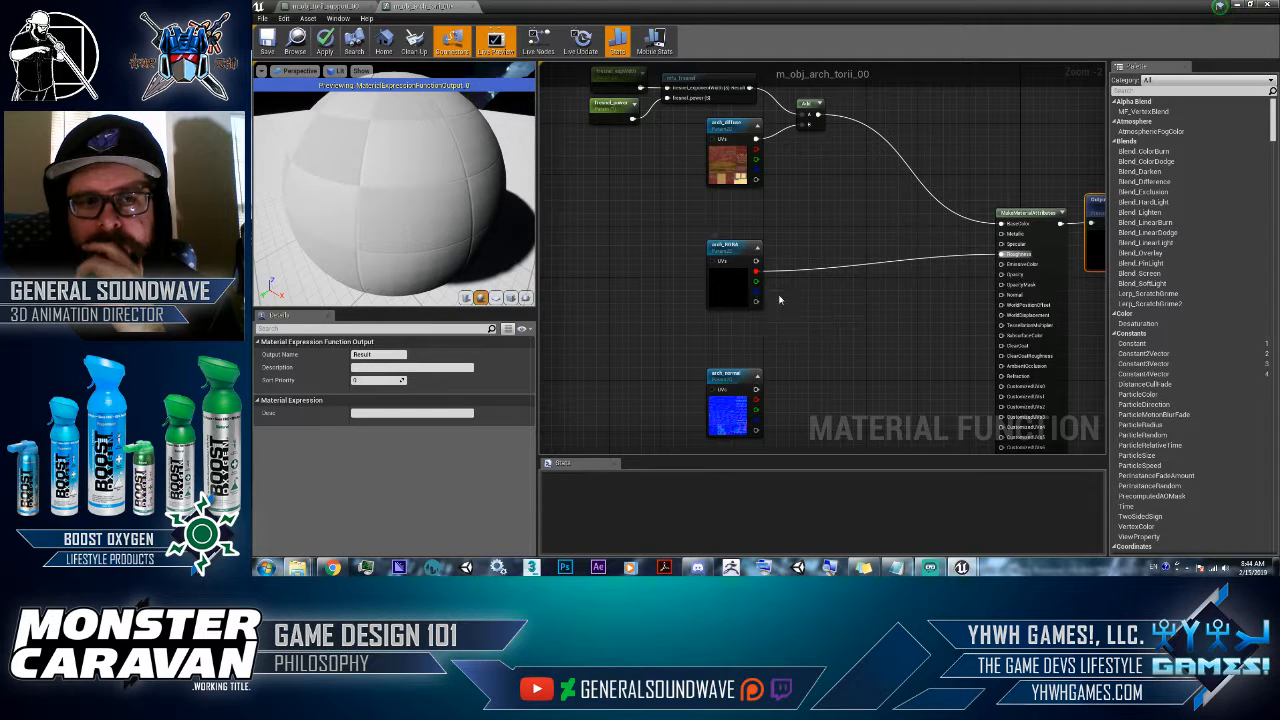
{"action": "left_click_drag", "start_coordinate": [441, 243], "coordinate": [494, 238]}
{"action": "left_click_drag", "start_coordinate": [394, 170], "coordinate": [411, 280]}
{"action": "mouse_move", "coordinate": [394, 200]}
{"action": "left_mouse_down"}
{"action": "mouse_move", "coordinate": [456, 164]}
{"action": "mouse_move", "coordinate": [413, 184]}
{"action": "mouse_move", "coordinate": [380, 166]}
{"action": "left_mouse_up"}
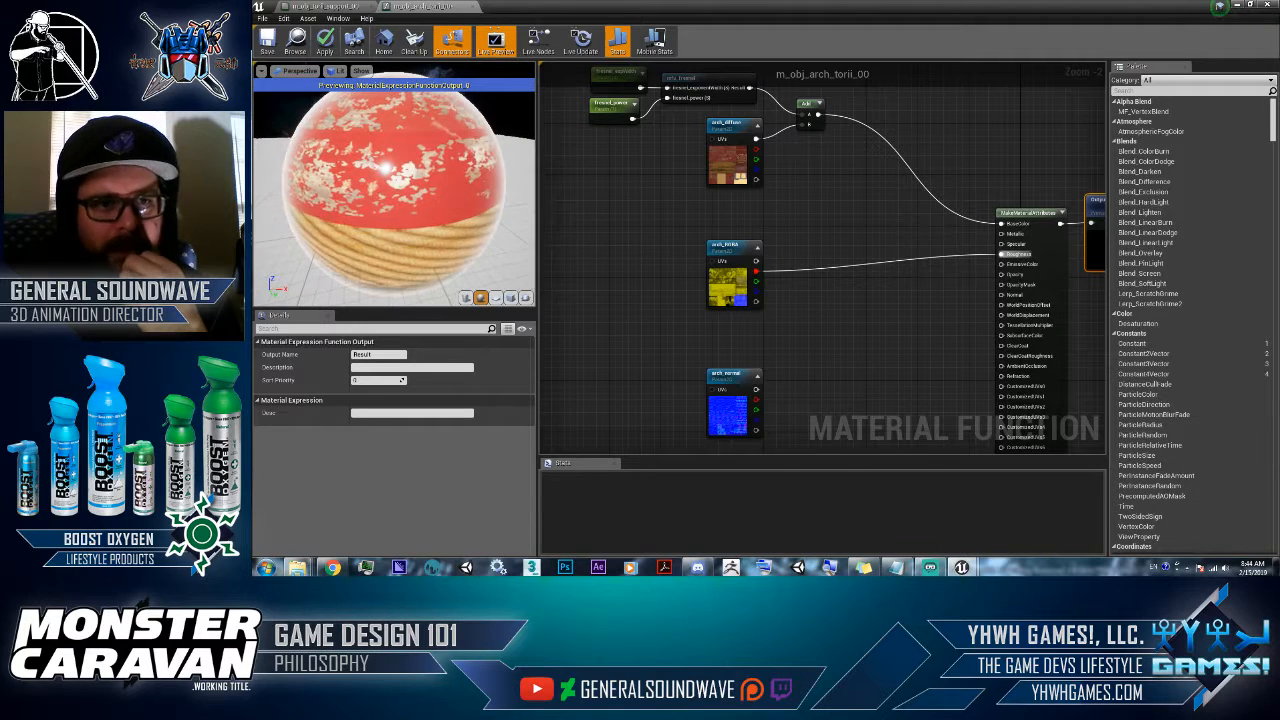
- Create a Lerp node between arch_RGBA and MakeMaterialAttributes, below the roughness connection
{"action": "left_click", "coordinate": [858, 295]}
{"action": "key", "text": "l"}
{"action": "left_click", "coordinate": [867, 286]}
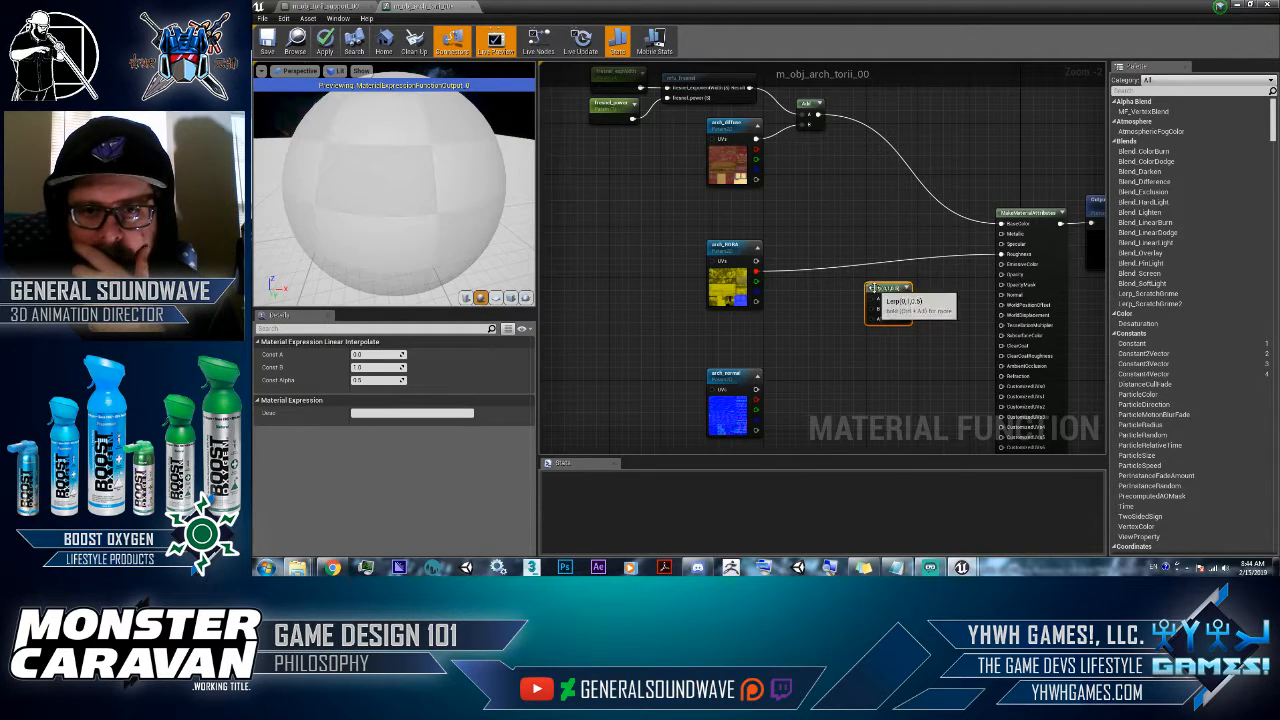
- Move the Lerp node closer to arch_RGBA and connect the texture's red channel to its A input
{"action": "left_click_drag", "start_coordinate": [879, 288], "coordinate": [834, 273]}
{"action": "left_click_drag", "start_coordinate": [756, 270], "coordinate": [836, 282]}
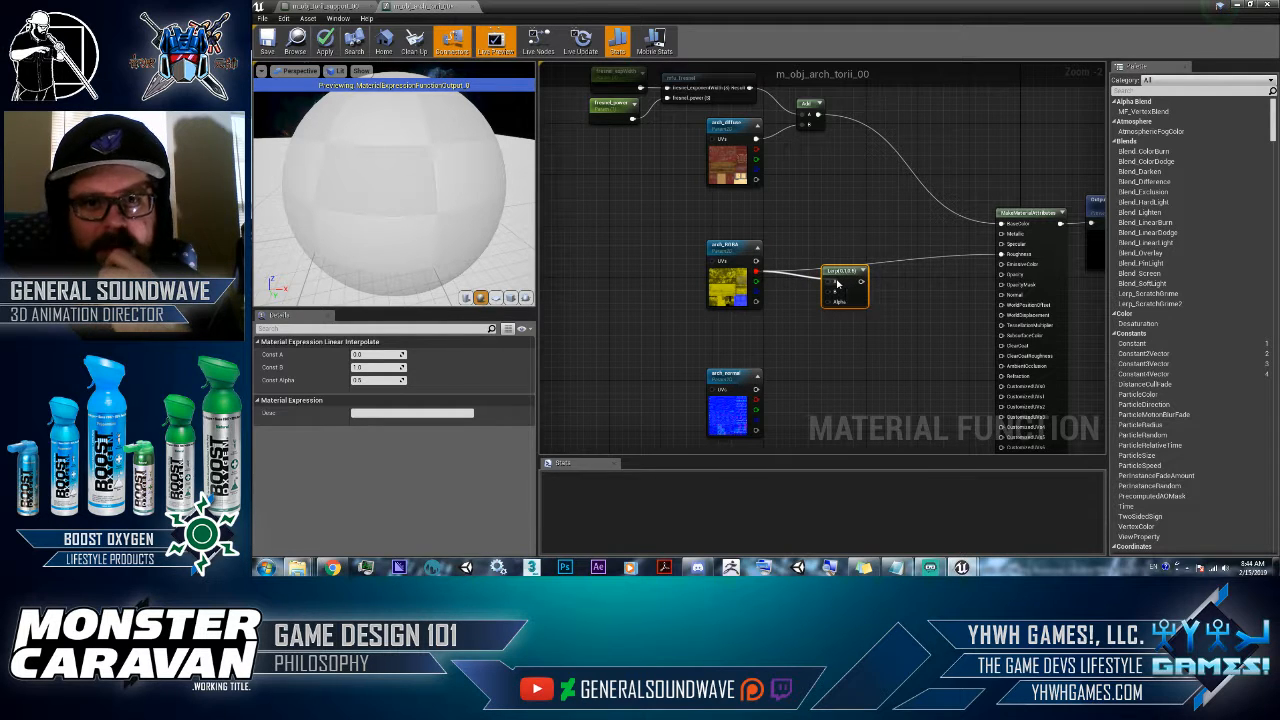
- Copy the 0.35 constant from the m_obj_torii_support_00 material and place it below arch_RGBA in m_obj_arch_torii_00
{"action": "left_click", "coordinate": [312, 6]}
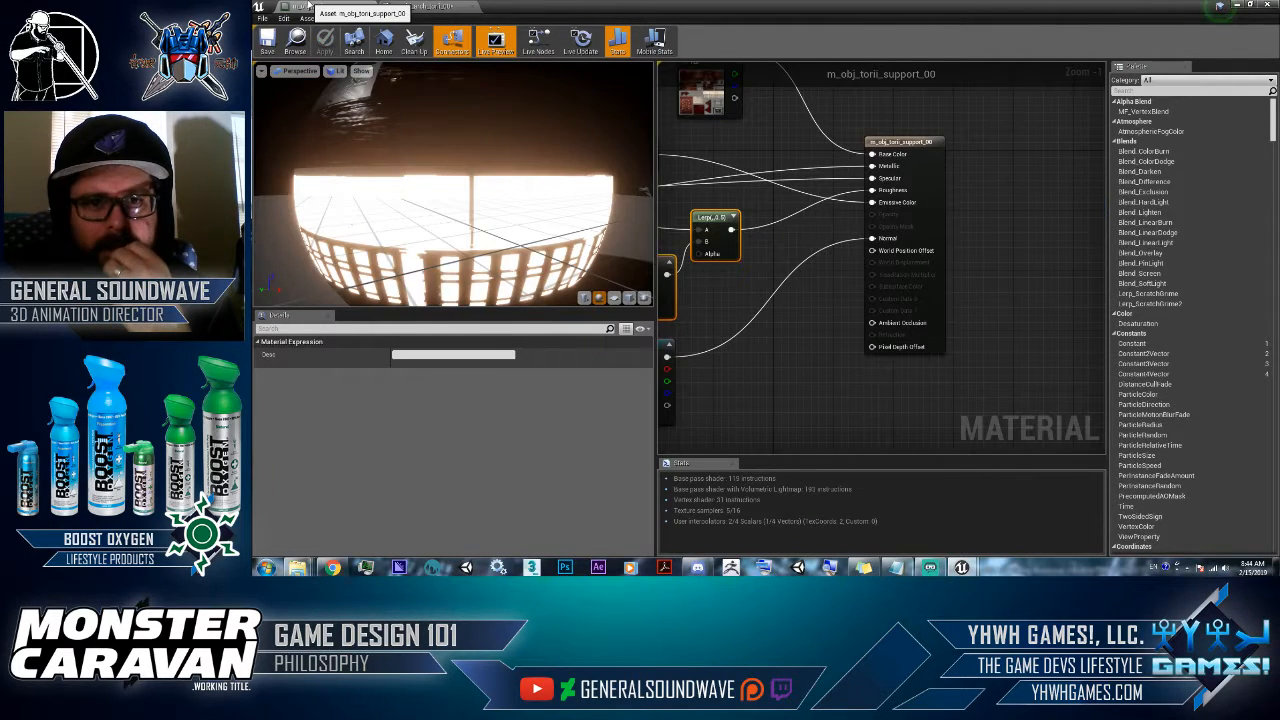
{"action": "right_click_drag", "start_coordinate": [747, 215], "coordinate": [869, 217]}
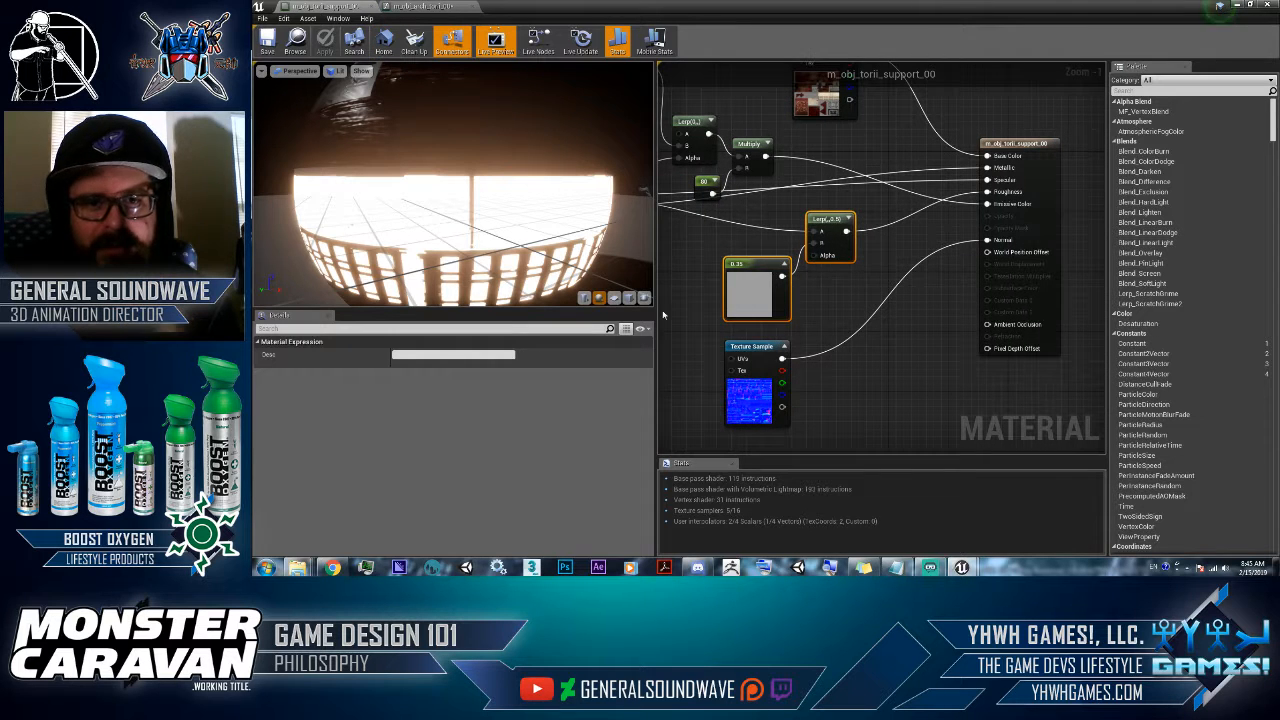
{"action": "left_click", "coordinate": [798, 288]}
{"action": "left_click", "coordinate": [771, 291]}
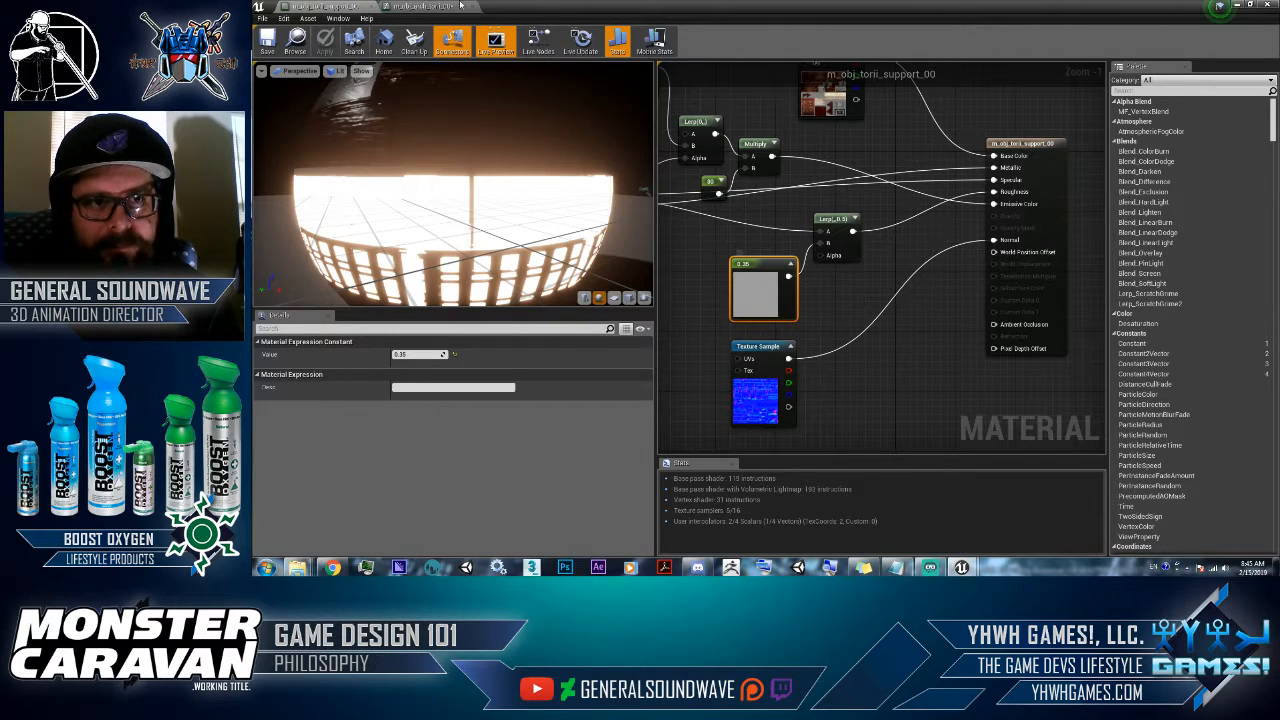
{"action": "left_click", "coordinate": [460, 6]}
{"action": "right_click_drag", "start_coordinate": [808, 321], "coordinate": [808, 279]}
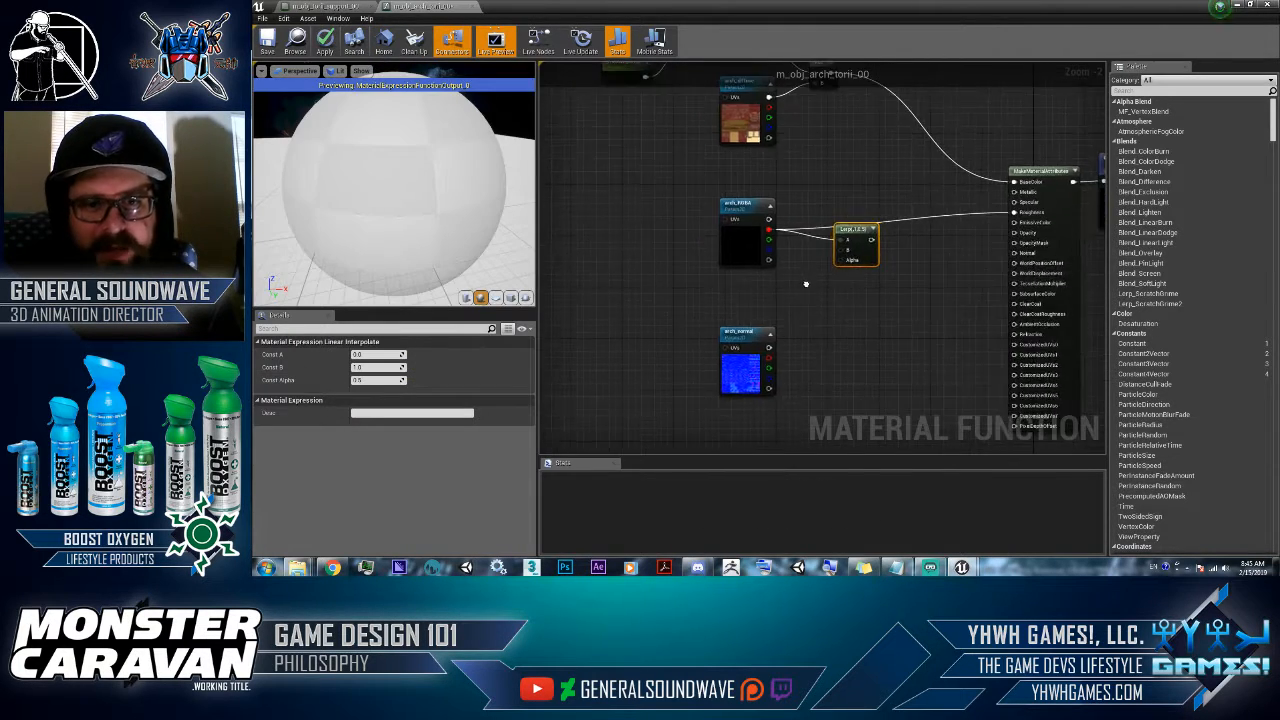
{"action": "key", "text": "ctrl+v"}
{"action": "left_click_drag", "start_coordinate": [828, 286], "coordinate": [788, 267]}
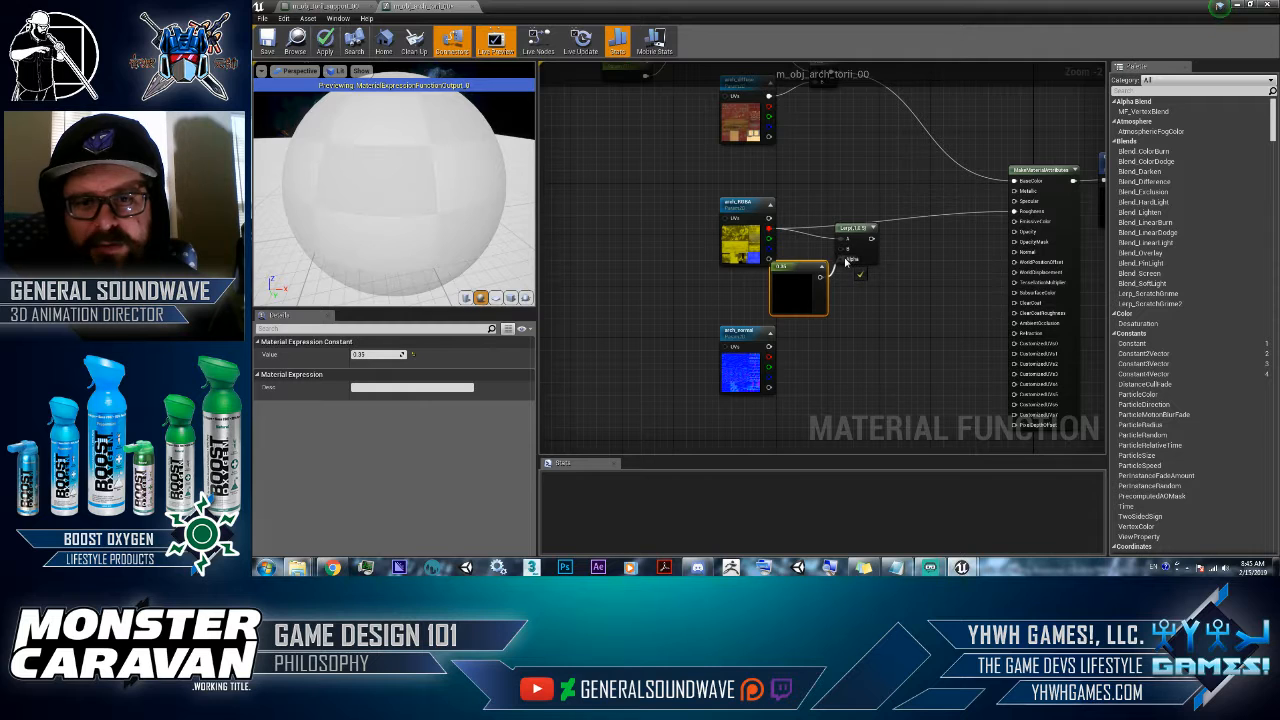
- Connect the 0.35 constant to the Lerp's Alpha and the Lerp output to Roughness, arranging arch_RGBA, the constant and the Lerp neatly
{"action": "left_click_drag", "start_coordinate": [873, 273], "coordinate": [873, 273]}
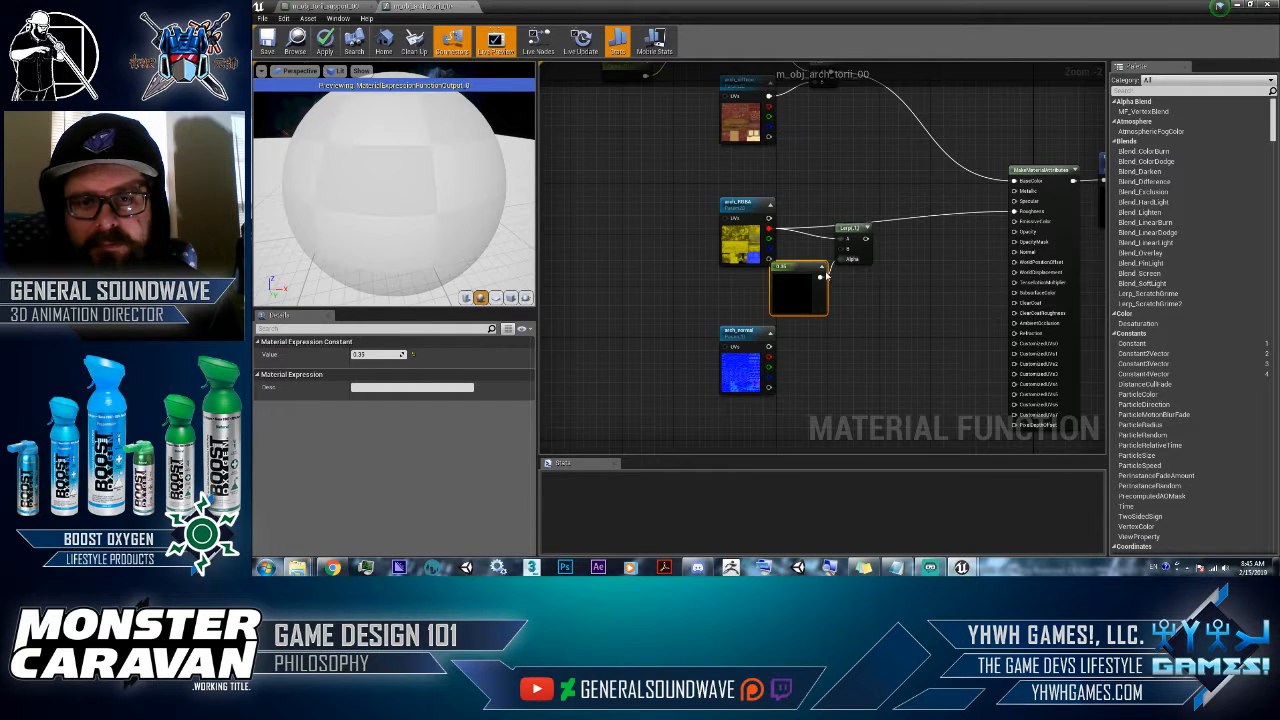
{"action": "left_click_drag", "start_coordinate": [752, 218], "coordinate": [754, 196]}
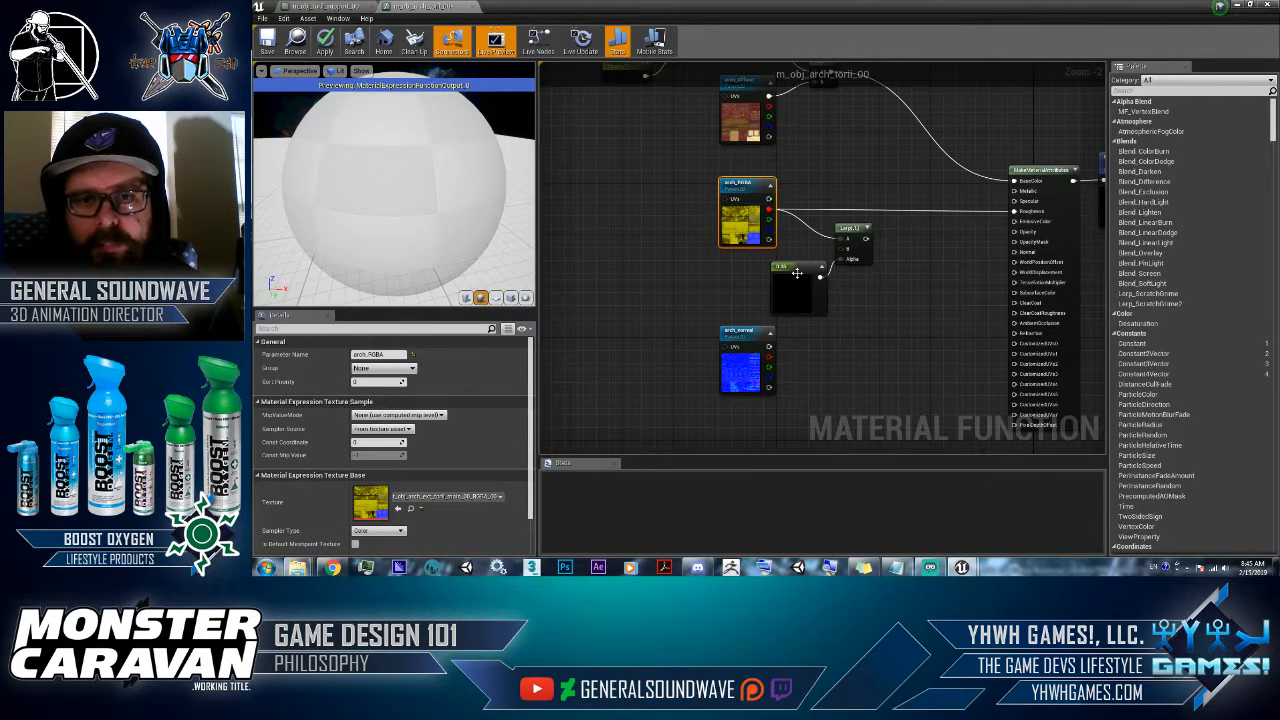
{"action": "left_click_drag", "start_coordinate": [797, 273], "coordinate": [751, 273]}
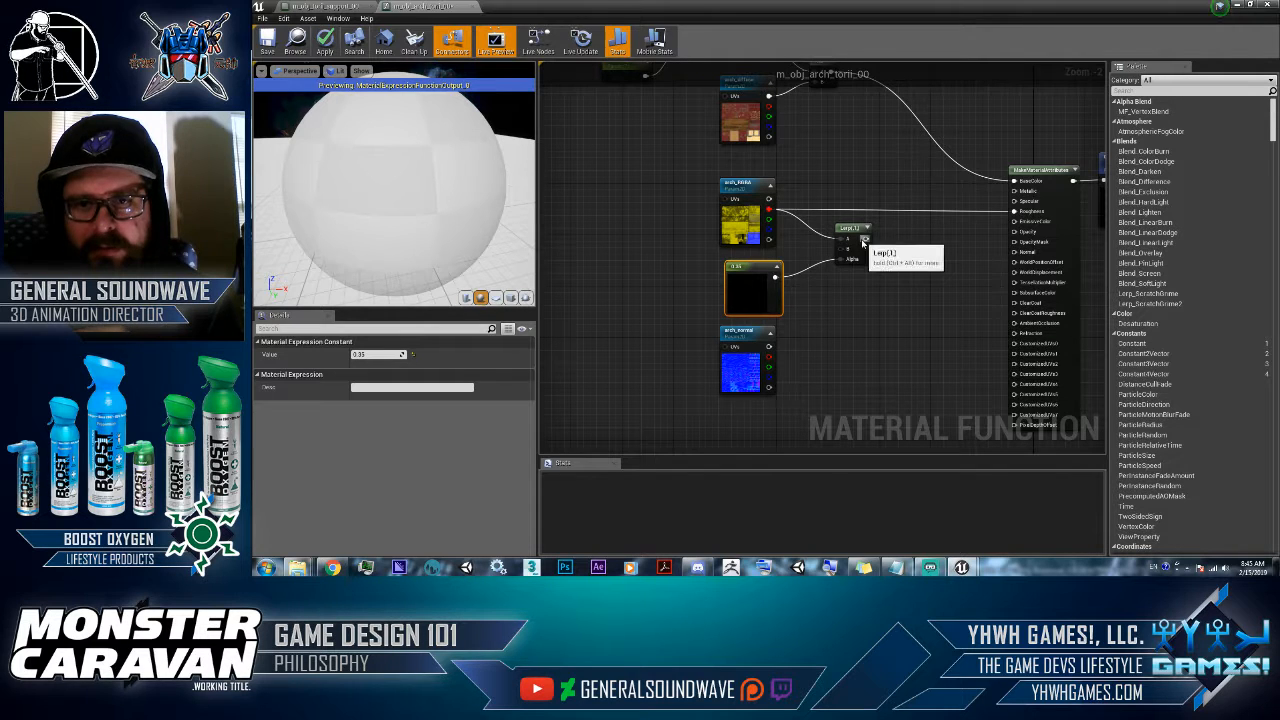
{"action": "left_click_drag", "start_coordinate": [866, 238], "coordinate": [1013, 212]}
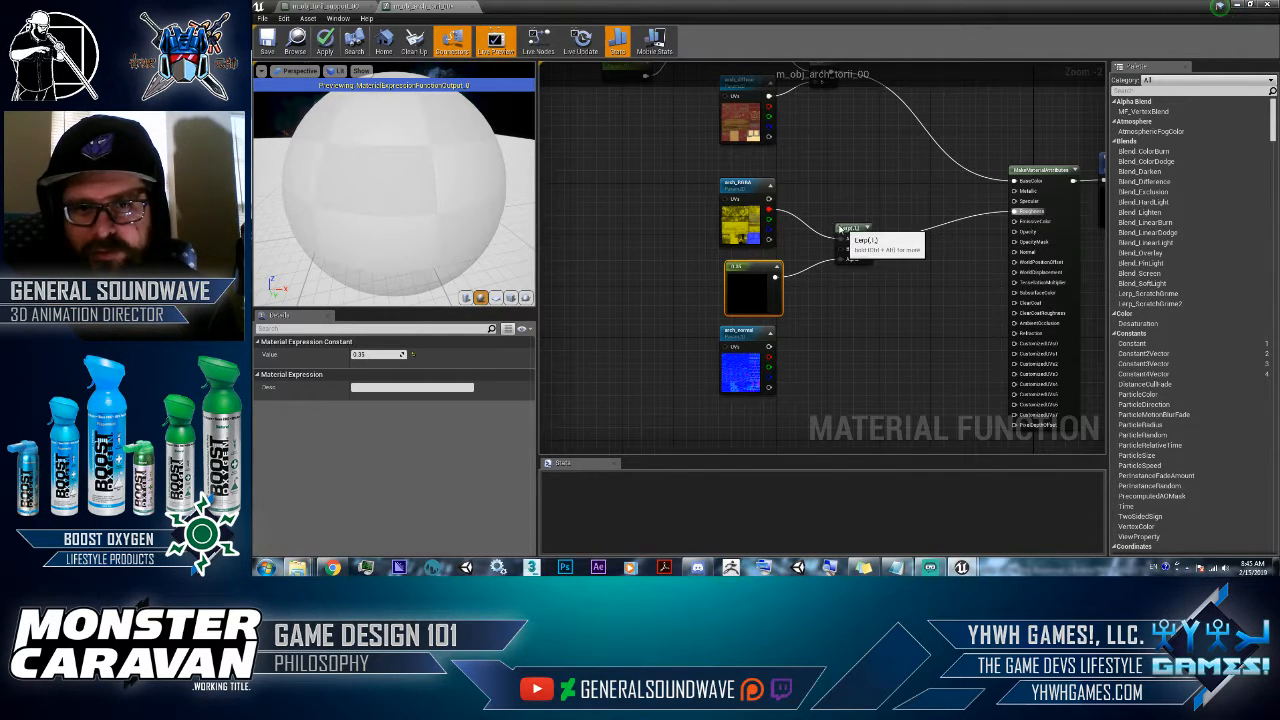
{"action": "left_click_drag", "start_coordinate": [841, 230], "coordinate": [833, 226]}
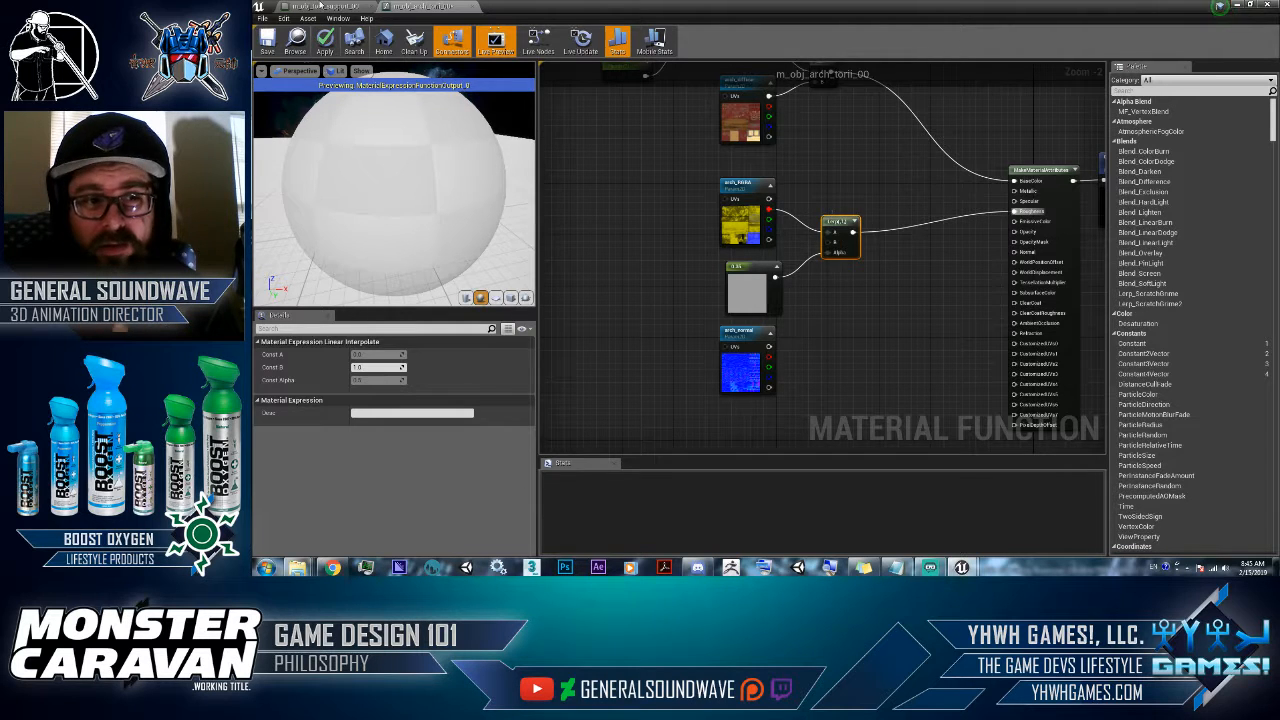
- Match the roughness Lerp to the one in m_obj_torii_support_00 by connecting the constant to B and breaking its Alpha link
{"action": "left_click", "coordinate": [340, 7]}
{"action": "left_click", "coordinate": [841, 227]}
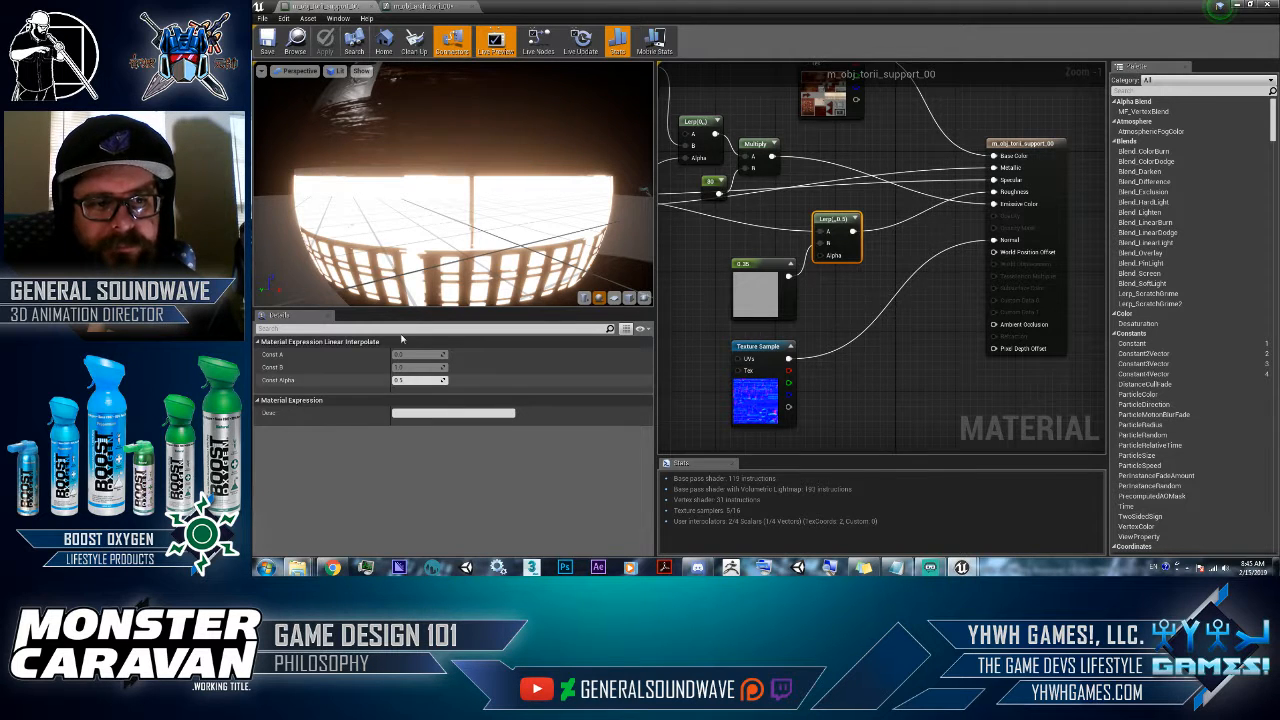
{"action": "left_click", "coordinate": [428, 6]}
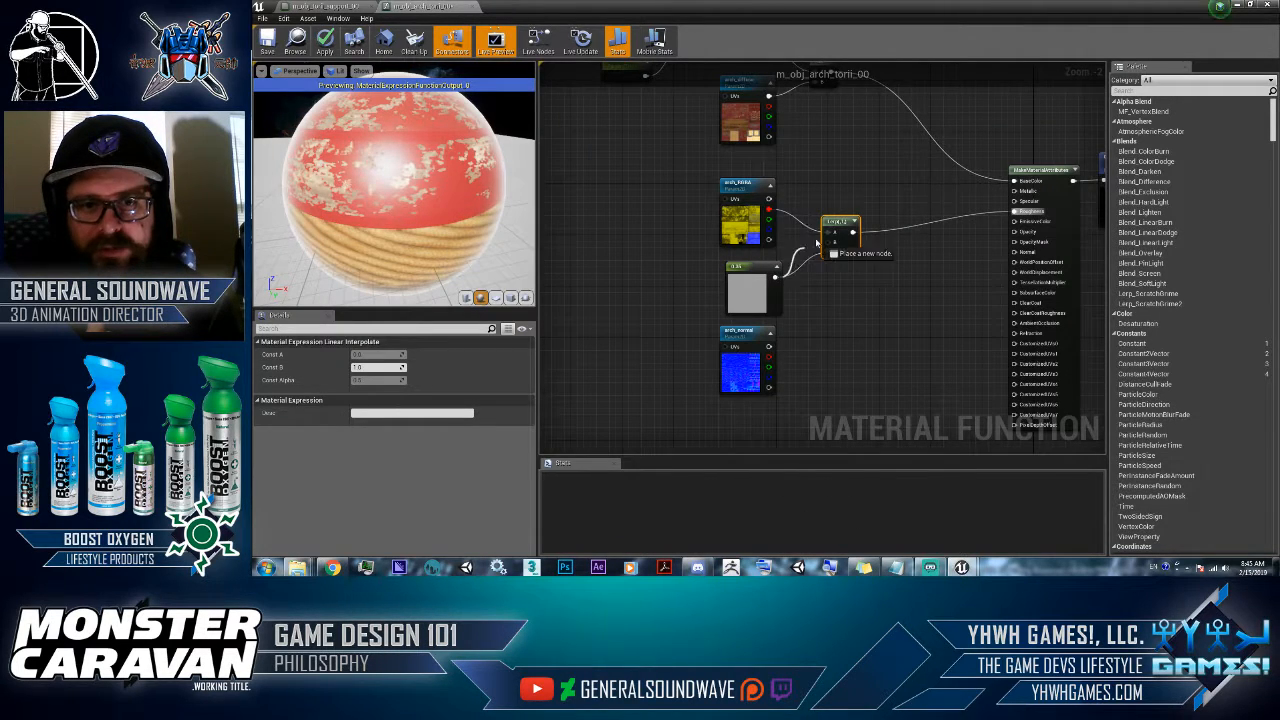
{"action": "right_click", "coordinate": [830, 252]}
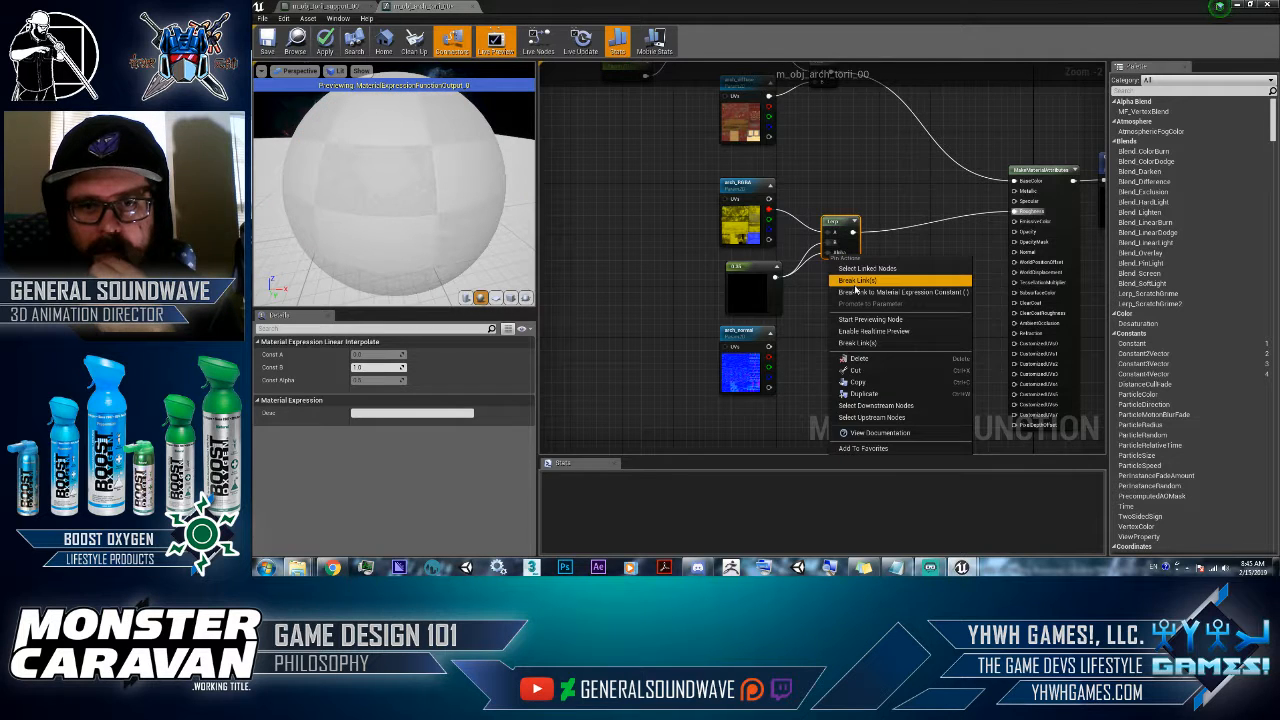
{"action": "left_click", "coordinate": [836, 287]}
- Convert the 0.35 constant into a parameter named rough_blend and set its sort priority
{"action": "left_click", "coordinate": [743, 280]}
{"action": "right_click", "coordinate": [742, 280]}
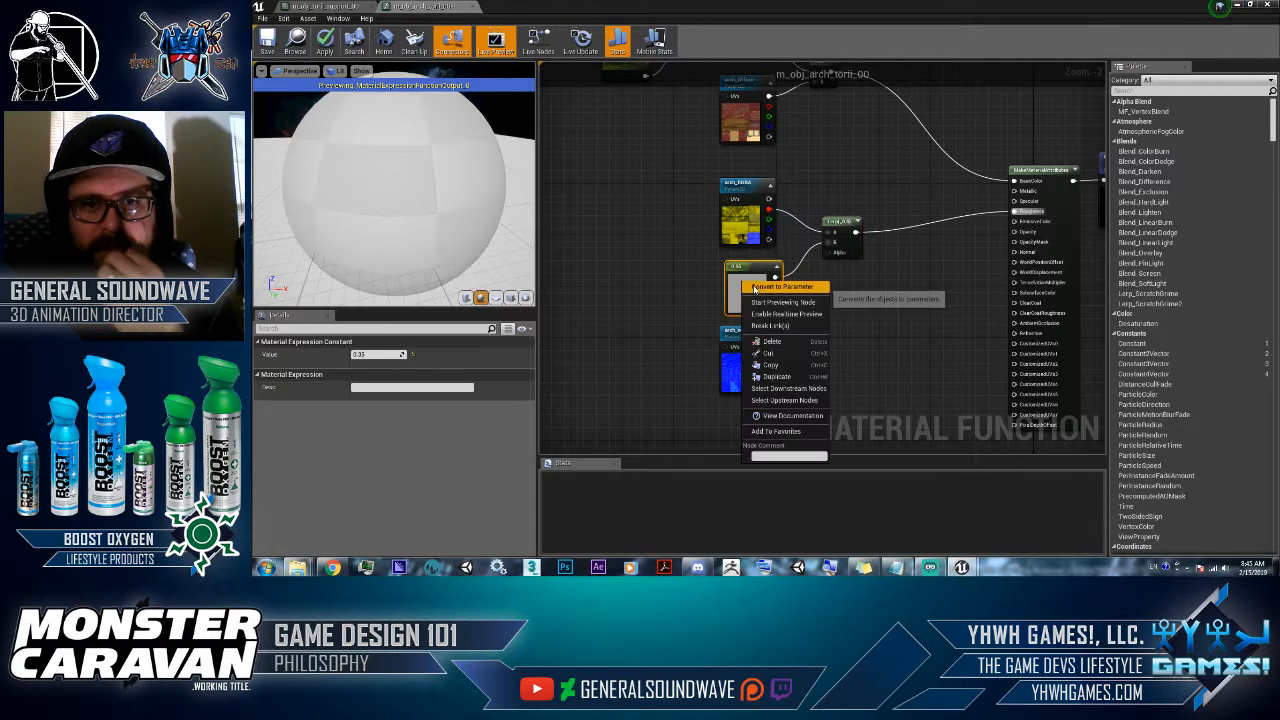
{"action": "left_click", "coordinate": [755, 289]}
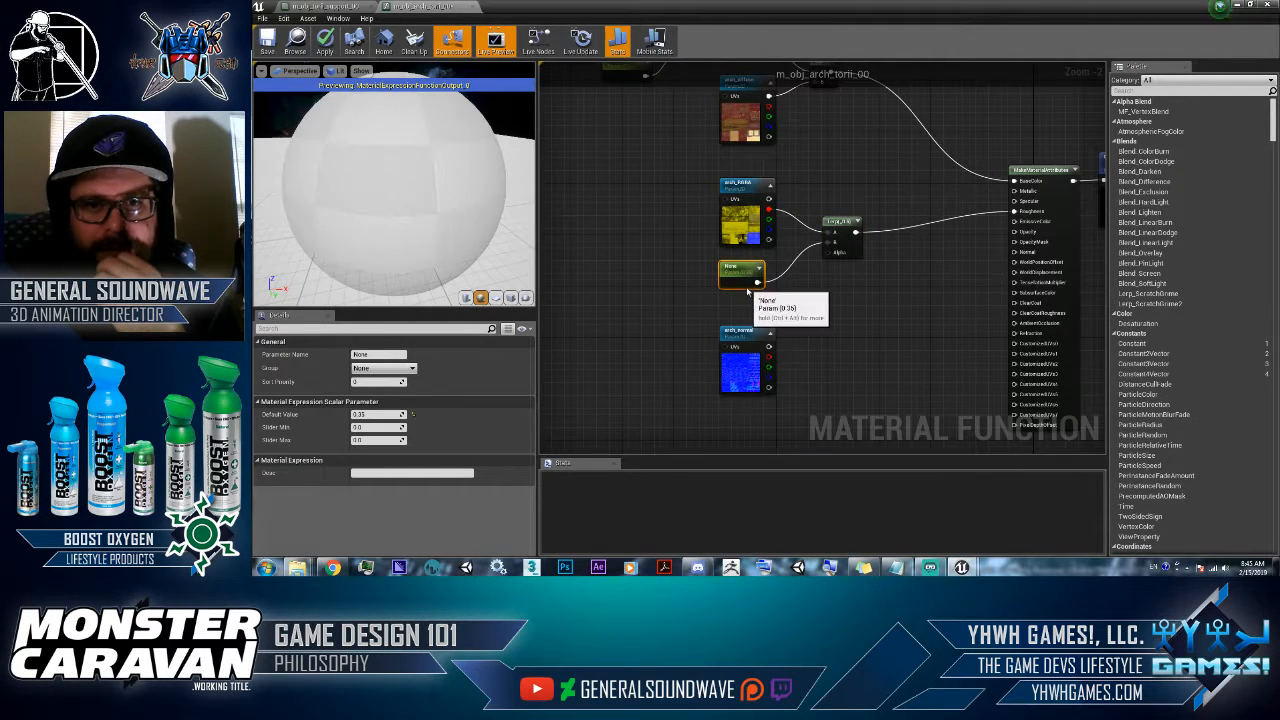
{"action": "left_click", "coordinate": [373, 356]}
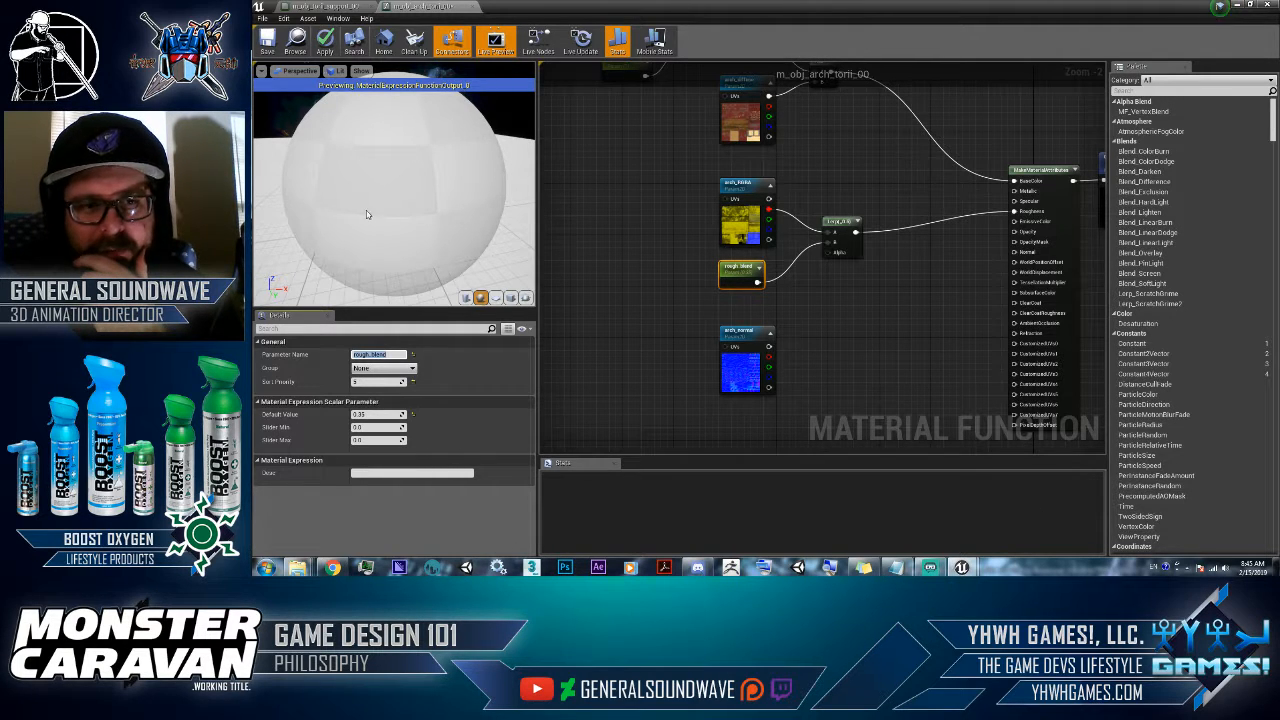
- Align rough_blend under arch_RGBA and inspect the roughness on the preview sphere from different angles
{"action": "left_click_drag", "start_coordinate": [366, 208], "coordinate": [430, 207]}
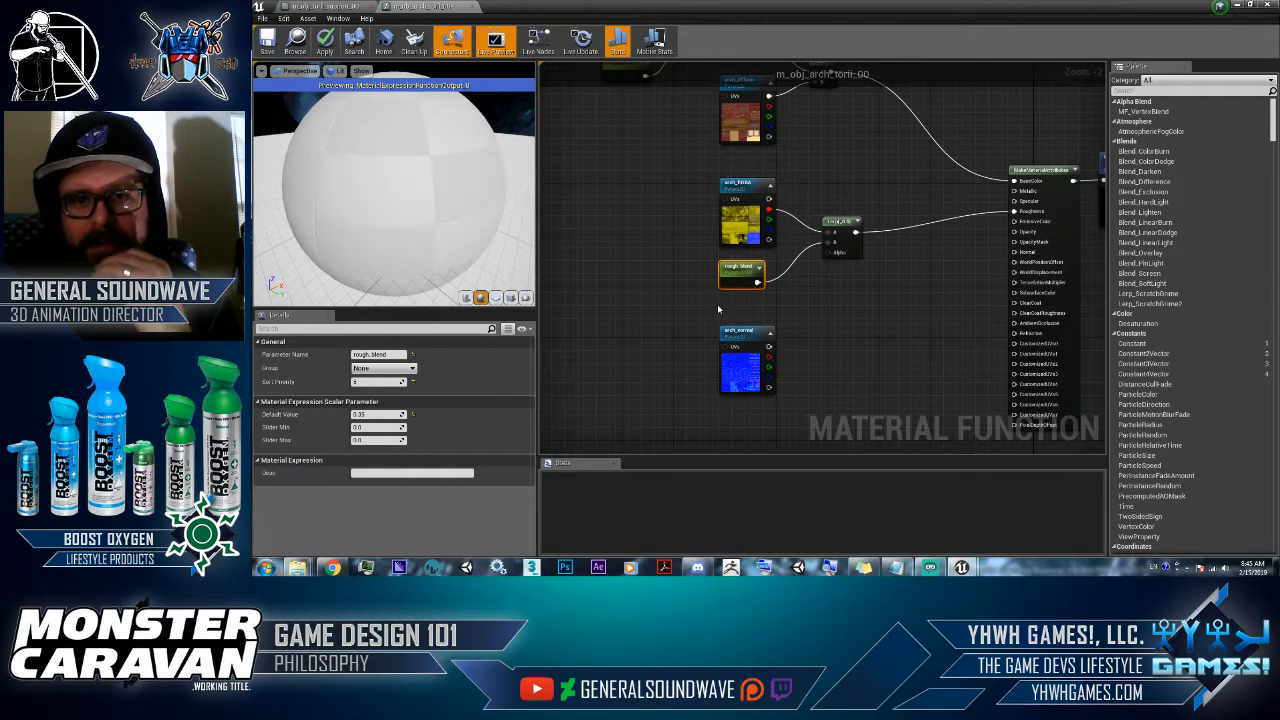
{"action": "left_click_drag", "start_coordinate": [742, 272], "coordinate": [748, 274]}
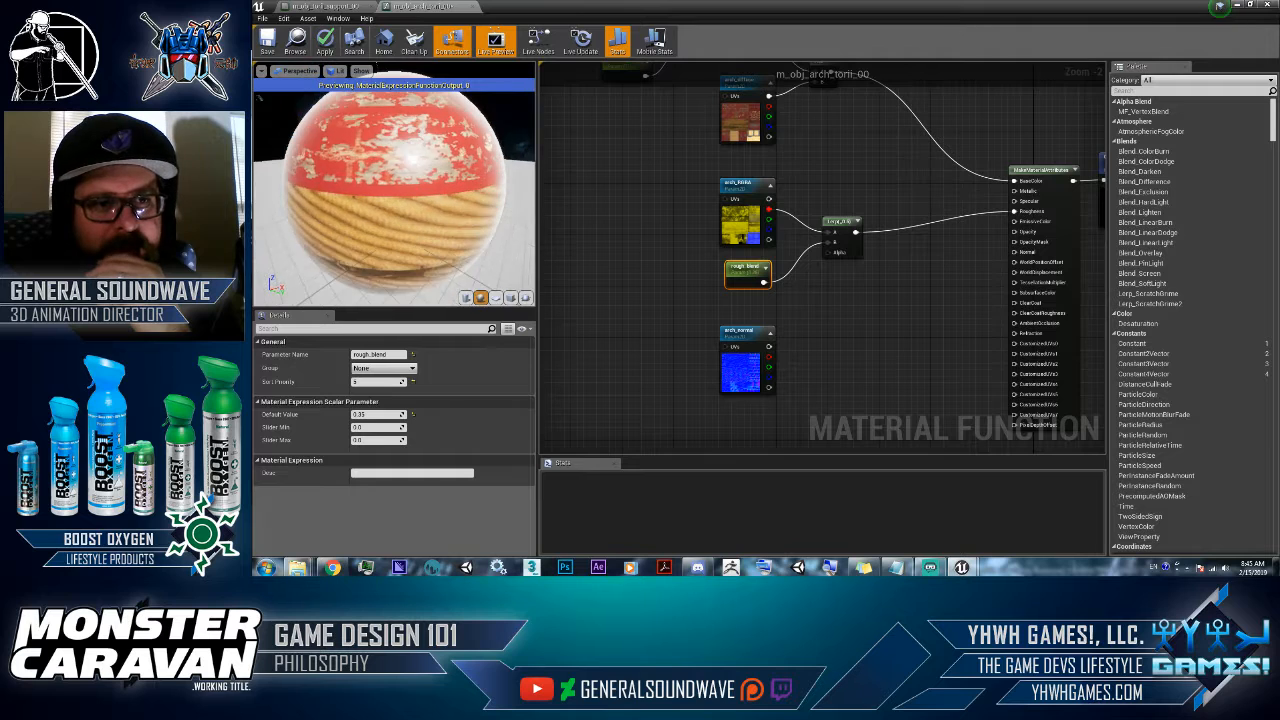
{"action": "left_click_drag", "start_coordinate": [394, 190], "coordinate": [410, 234]}
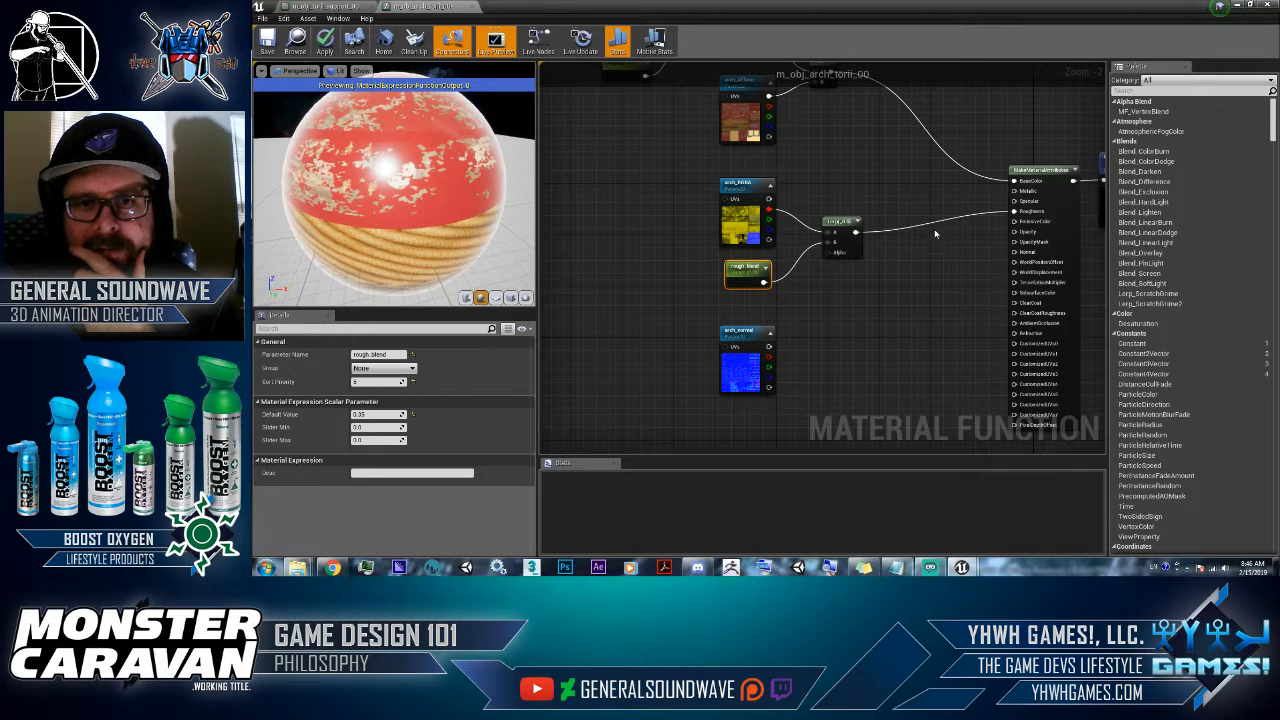
- Connect the blue channel of arch_RGBA to Metallic and the arch_normal output to Normal on MakeMaterialAttributes
{"action": "mouse_move", "coordinate": [768, 229]}
{"action": "left_mouse_down"}
{"action": "mouse_move", "coordinate": [1023, 190]}
{"action": "mouse_move", "coordinate": [752, 239]}
{"action": "mouse_move", "coordinate": [767, 233]}
{"action": "left_mouse_up"}
{"action": "left_click", "coordinate": [1016, 191]}
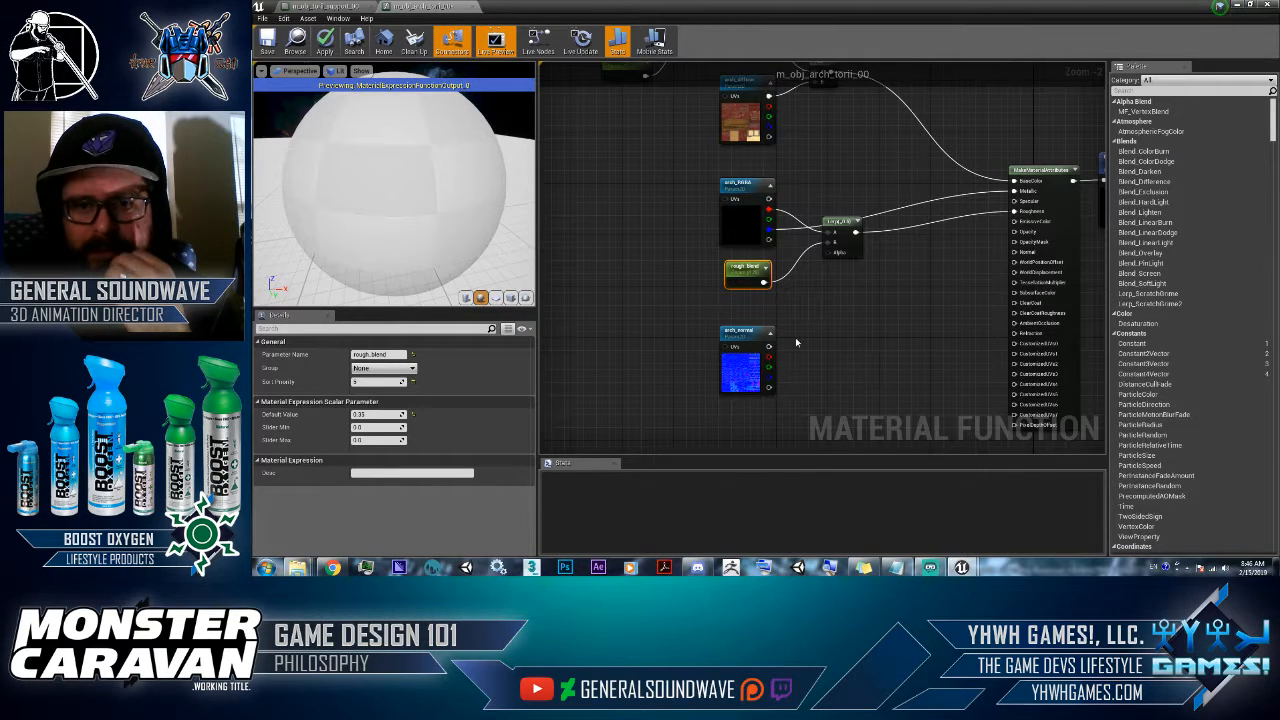
{"action": "left_click_drag", "start_coordinate": [769, 346], "coordinate": [1025, 254]}
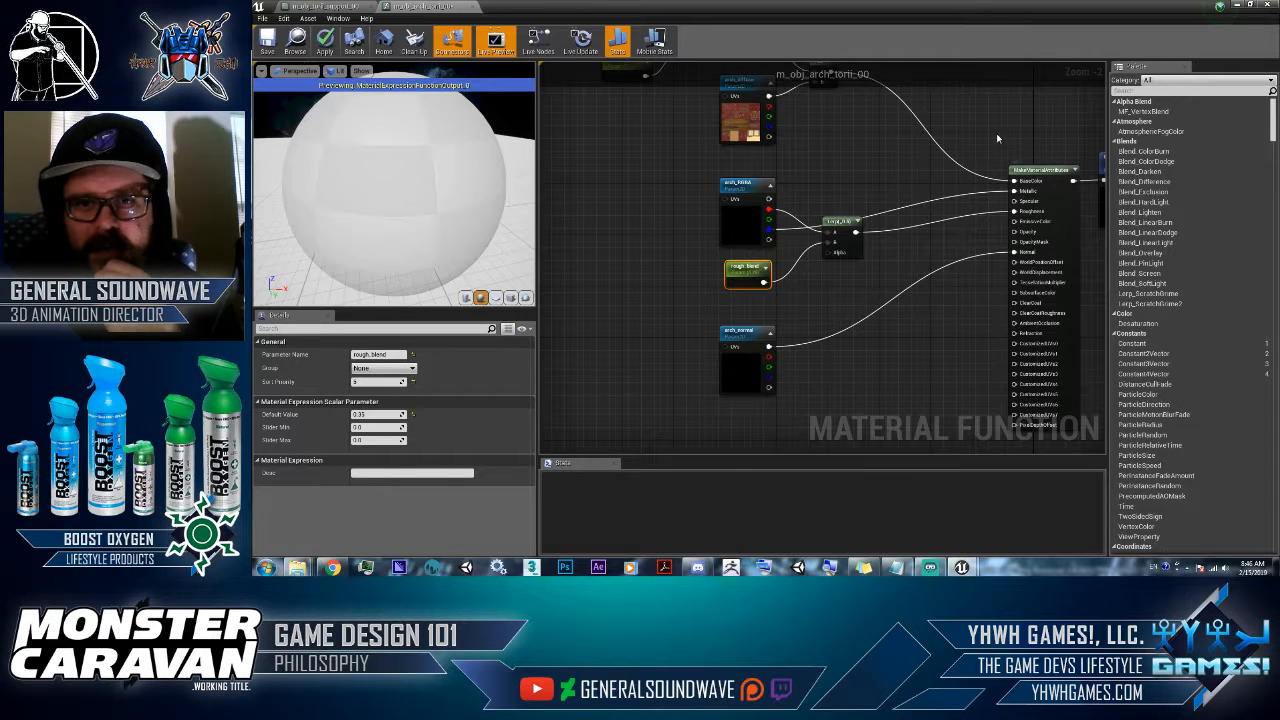
- Move MakeMaterialAttributes and the function's output node together slightly upwards in the graph
{"action": "left_click_drag", "start_coordinate": [1002, 135], "coordinate": [1110, 219]}
{"action": "left_click_drag", "start_coordinate": [998, 181], "coordinate": [1026, 148]}
{"action": "left_click", "coordinate": [967, 122]}
- Add the mfu_macroVariation function from the Materials_Master Tools folder to the graph and place it above the fresnel nodes
{"action": "double_click", "coordinate": [854, 5]}
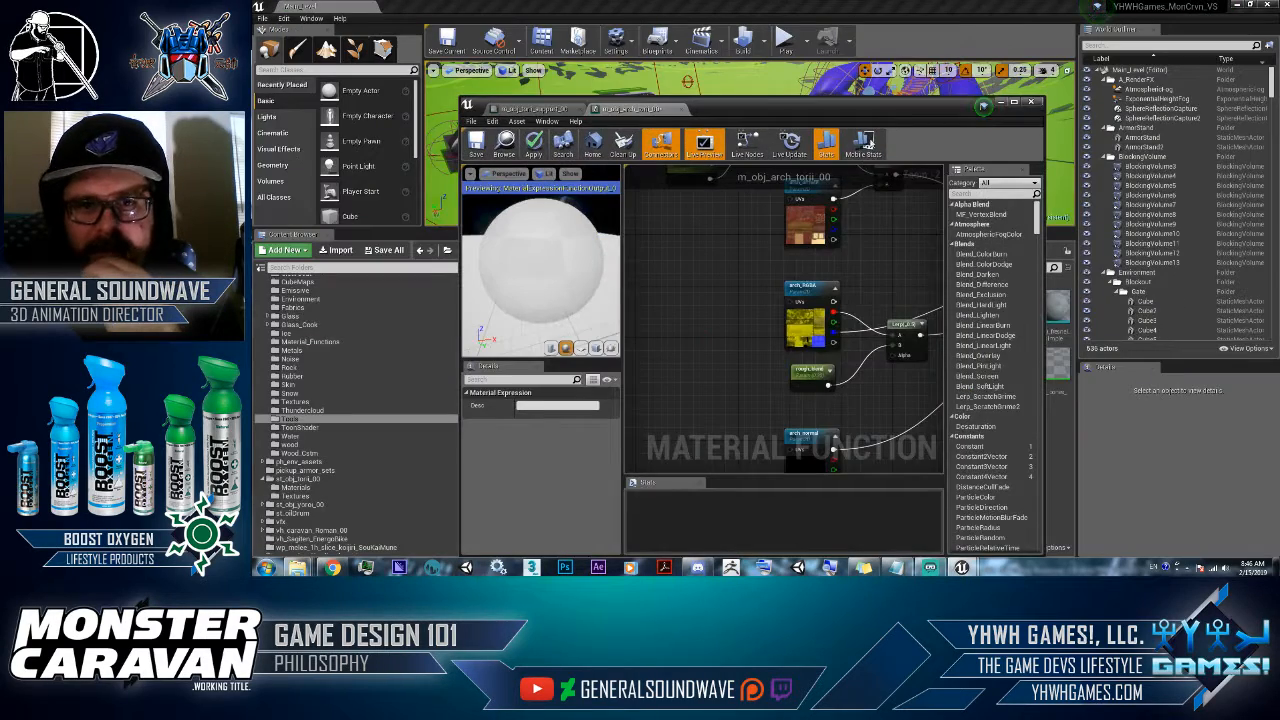
{"action": "left_click_drag", "start_coordinate": [877, 113], "coordinate": [869, 430]}
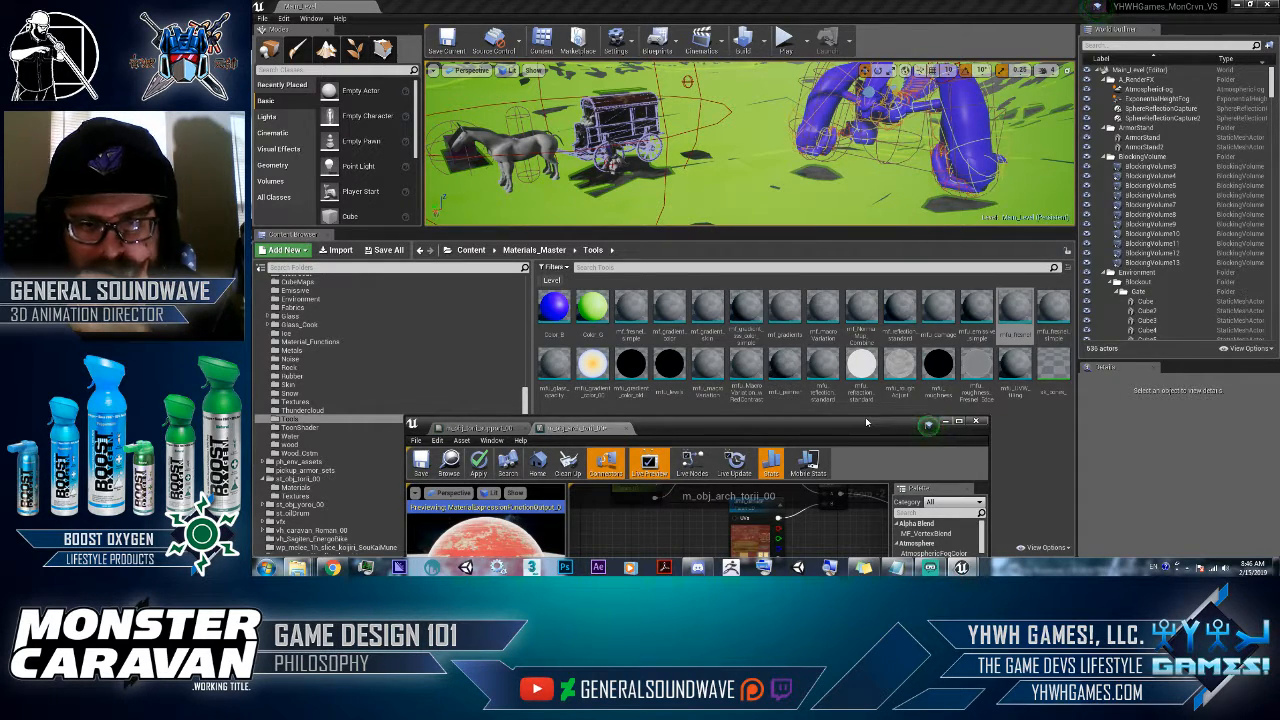
{"action": "left_click_drag", "start_coordinate": [707, 365], "coordinate": [676, 526]}
{"action": "double_click", "coordinate": [723, 427]}
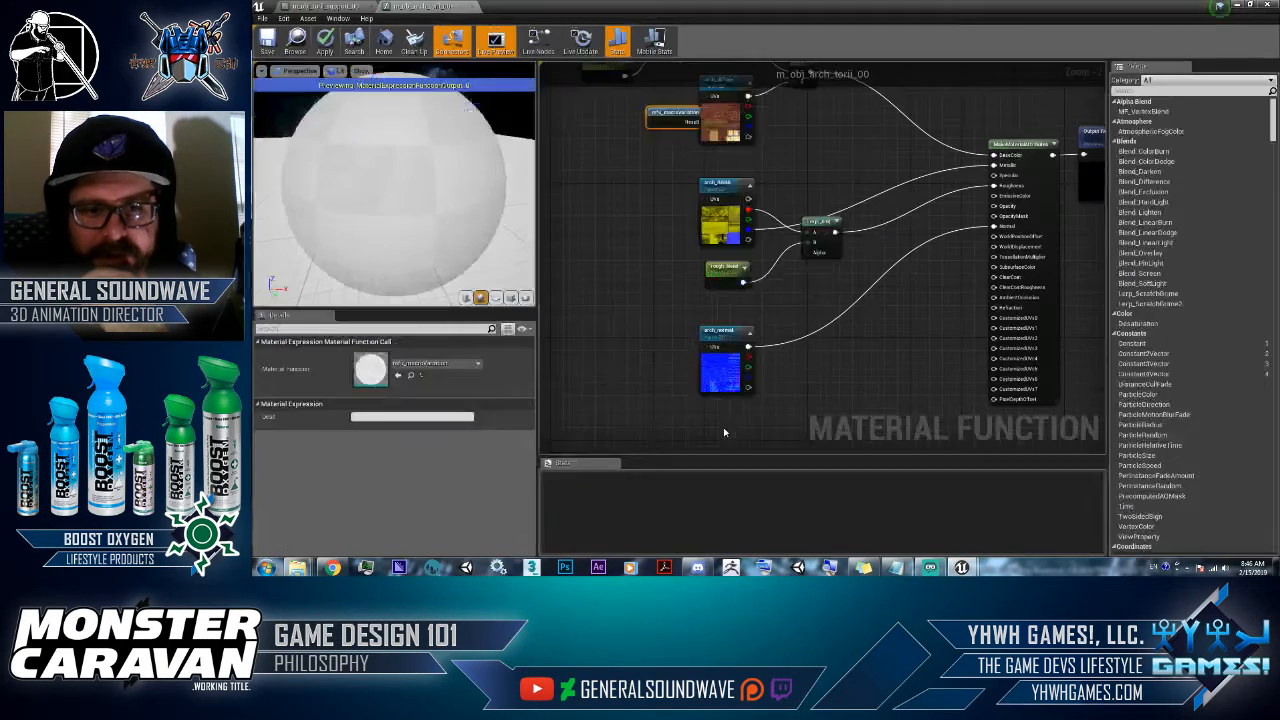
{"action": "left_click_drag", "start_coordinate": [657, 164], "coordinate": [713, 296]}
{"action": "right_click_drag", "start_coordinate": [661, 181], "coordinate": [703, 337]}
{"action": "left_click_drag", "start_coordinate": [715, 275], "coordinate": [758, 134]}
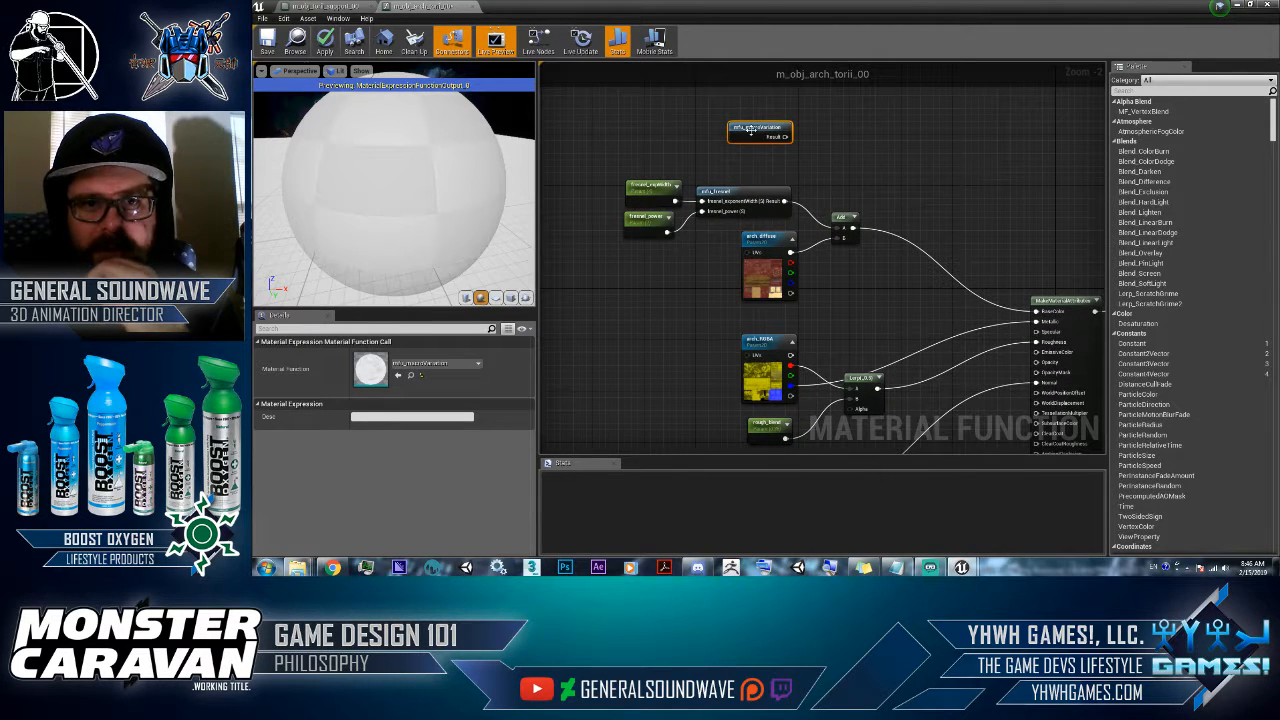
- Open mfu_macroVariation, examine its texture sample, Add and Multiply network, and close it again
{"action": "double_click", "coordinate": [758, 132]}
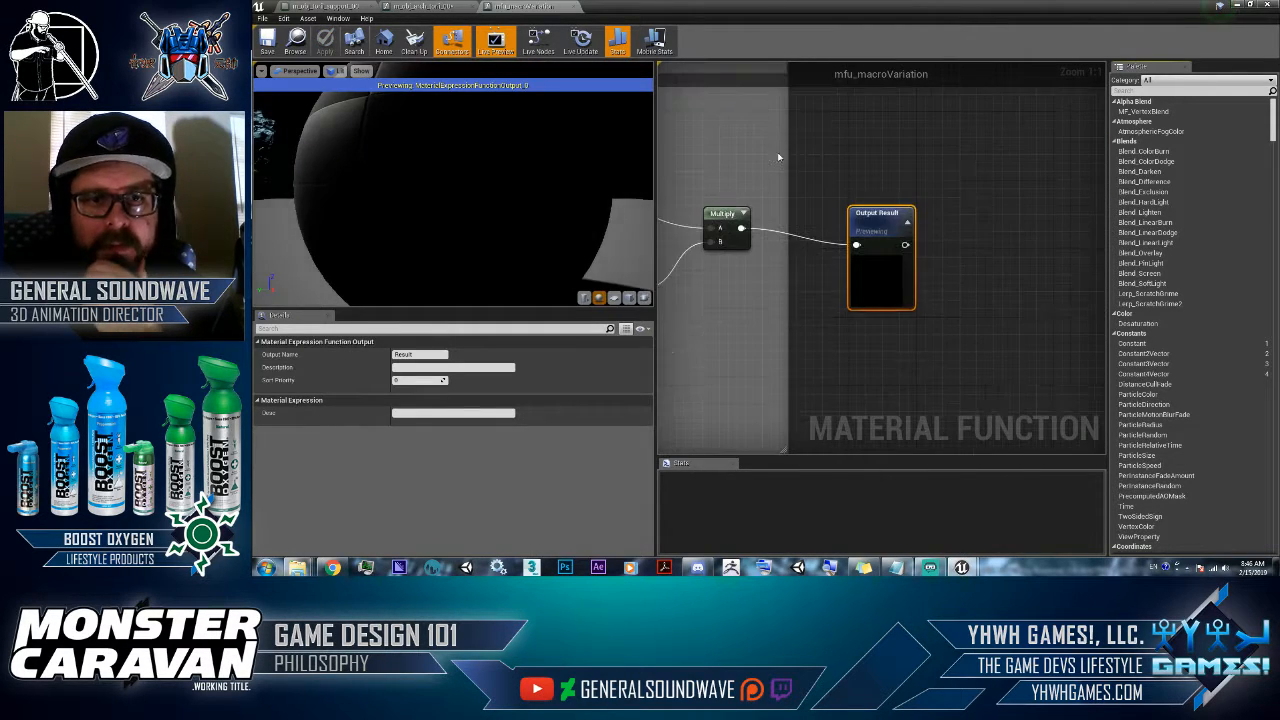
{"action": "scroll", "coordinate": [930, 251], "scroll_direction": "down", "scroll_amount": 4}
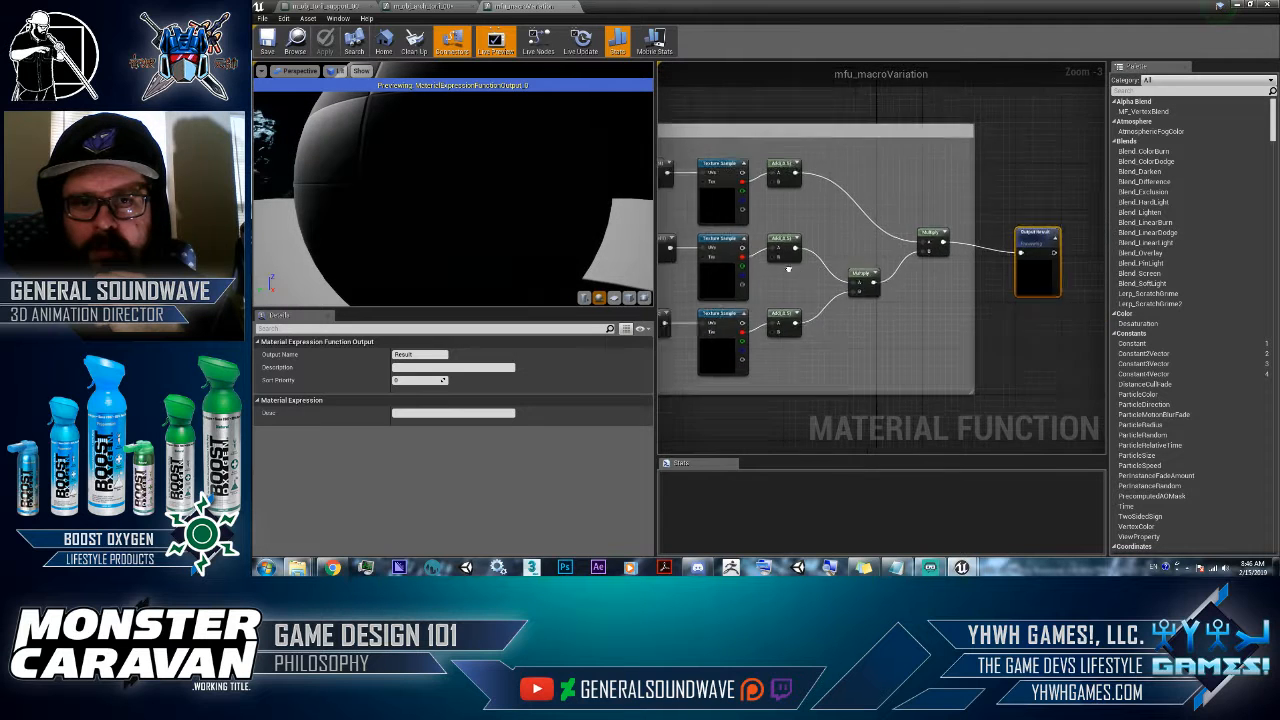
{"action": "right_click_drag", "start_coordinate": [848, 242], "coordinate": [745, 244]}
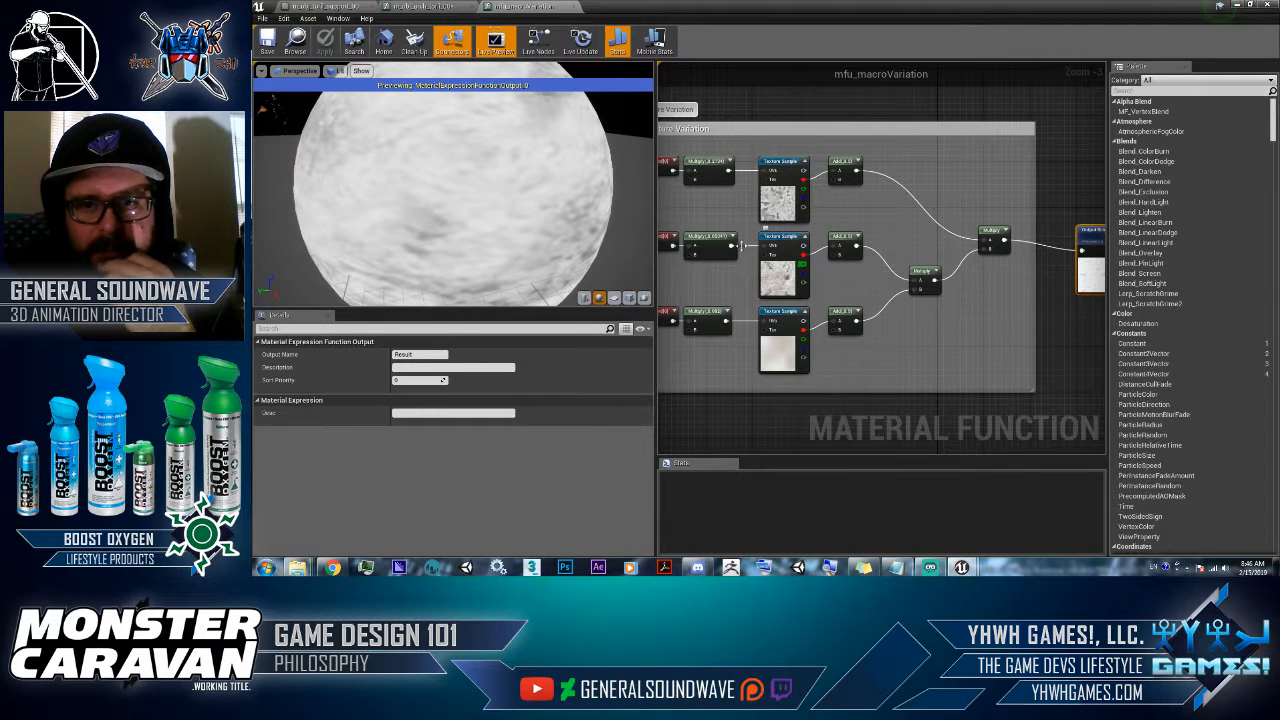
{"action": "right_click_drag", "start_coordinate": [890, 247], "coordinate": [917, 288]}
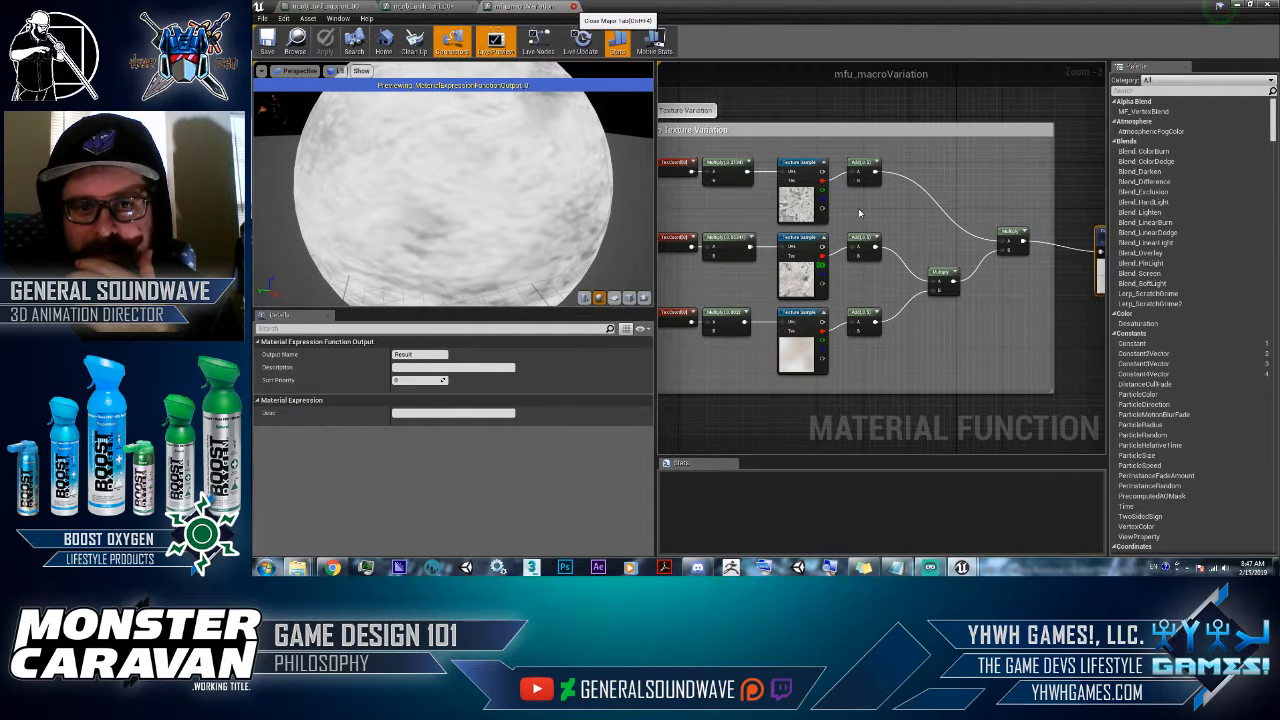
{"action": "left_click", "coordinate": [571, 7]}
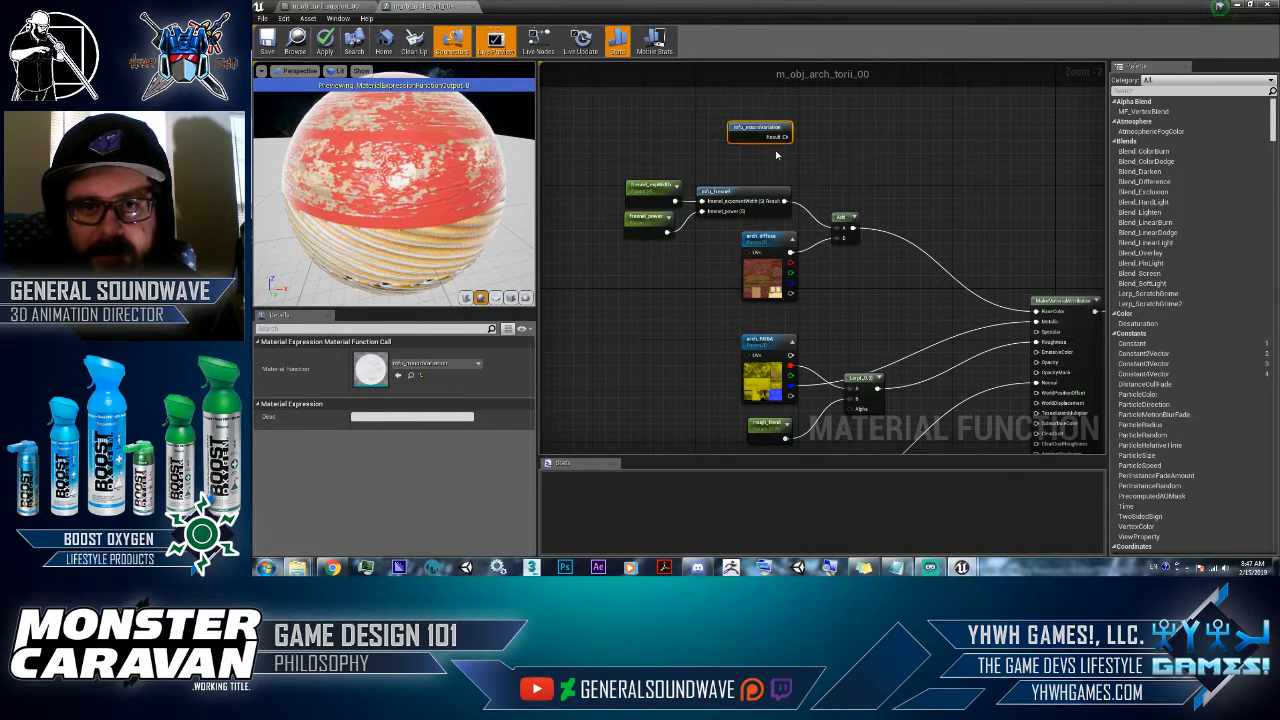
- Rearrange the base color nodes: mfu_macroVariation beside mfu_fresnel, Add further right, and the fresnel and arch_diffuse group higher
{"action": "left_click_drag", "start_coordinate": [770, 130], "coordinate": [853, 174]}
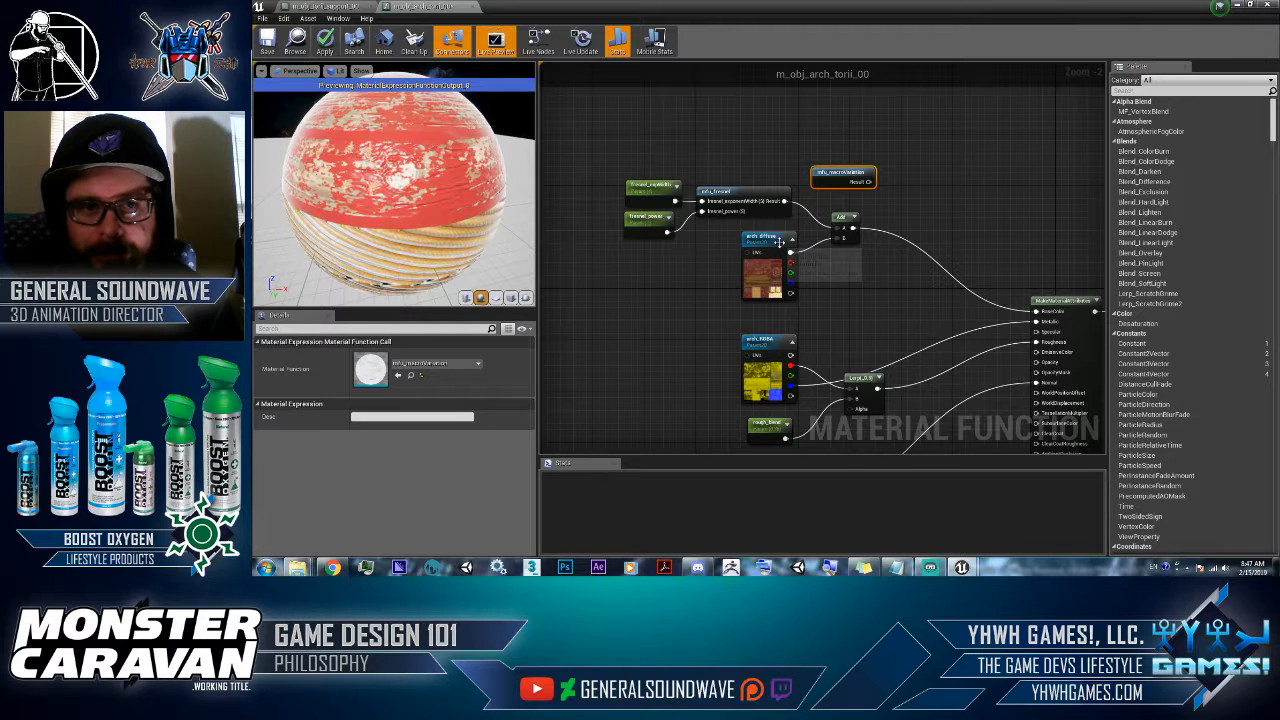
{"action": "left_click_drag", "start_coordinate": [420, 190], "coordinate": [462, 200]}
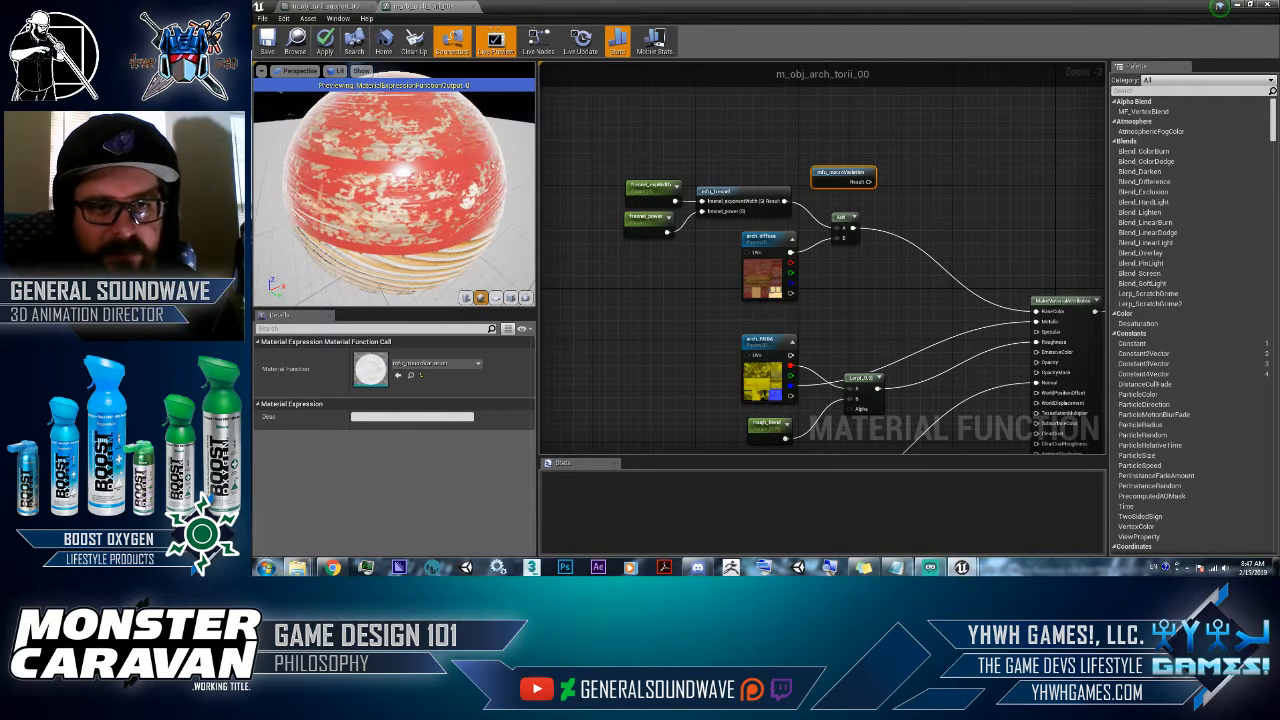
{"action": "mouse_move", "coordinate": [845, 177]}
{"action": "left_mouse_down"}
{"action": "mouse_move", "coordinate": [848, 150]}
{"action": "mouse_move", "coordinate": [857, 158]}
{"action": "left_mouse_up"}
{"action": "left_click_drag", "start_coordinate": [845, 222], "coordinate": [916, 216]}
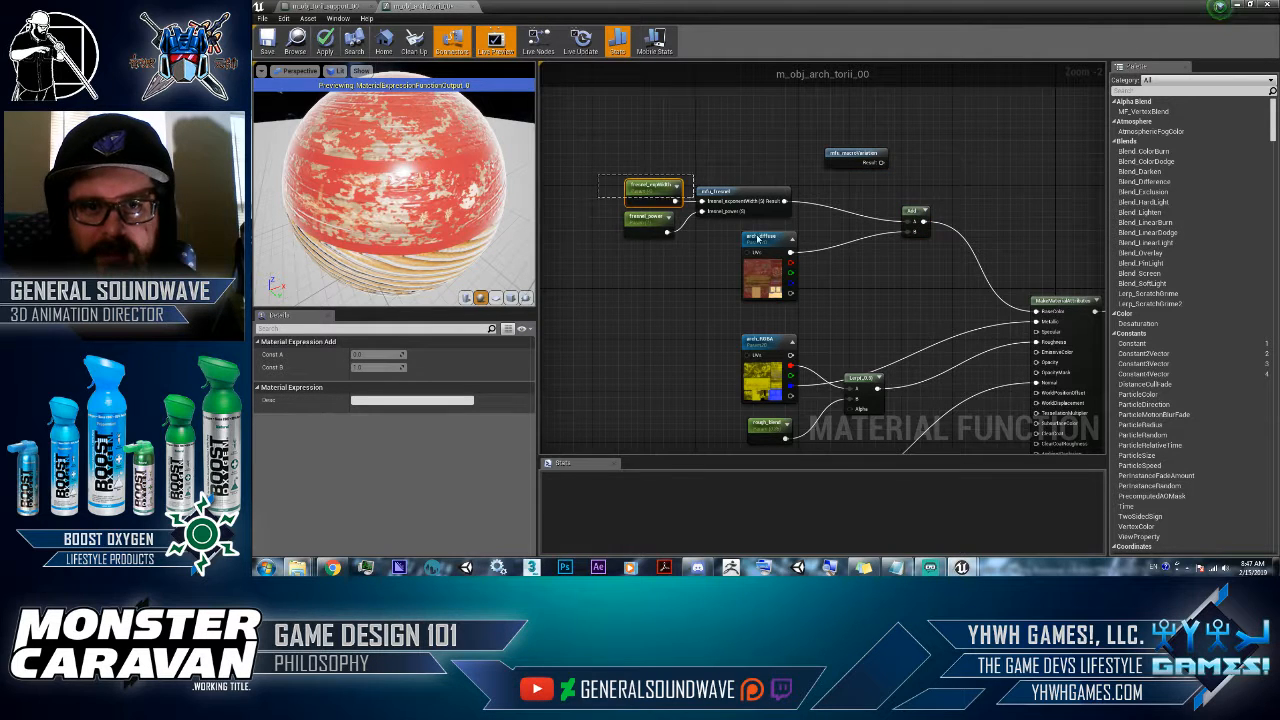
{"action": "left_click_drag", "start_coordinate": [757, 238], "coordinate": [758, 208]}
{"action": "left_click", "coordinate": [842, 182]}
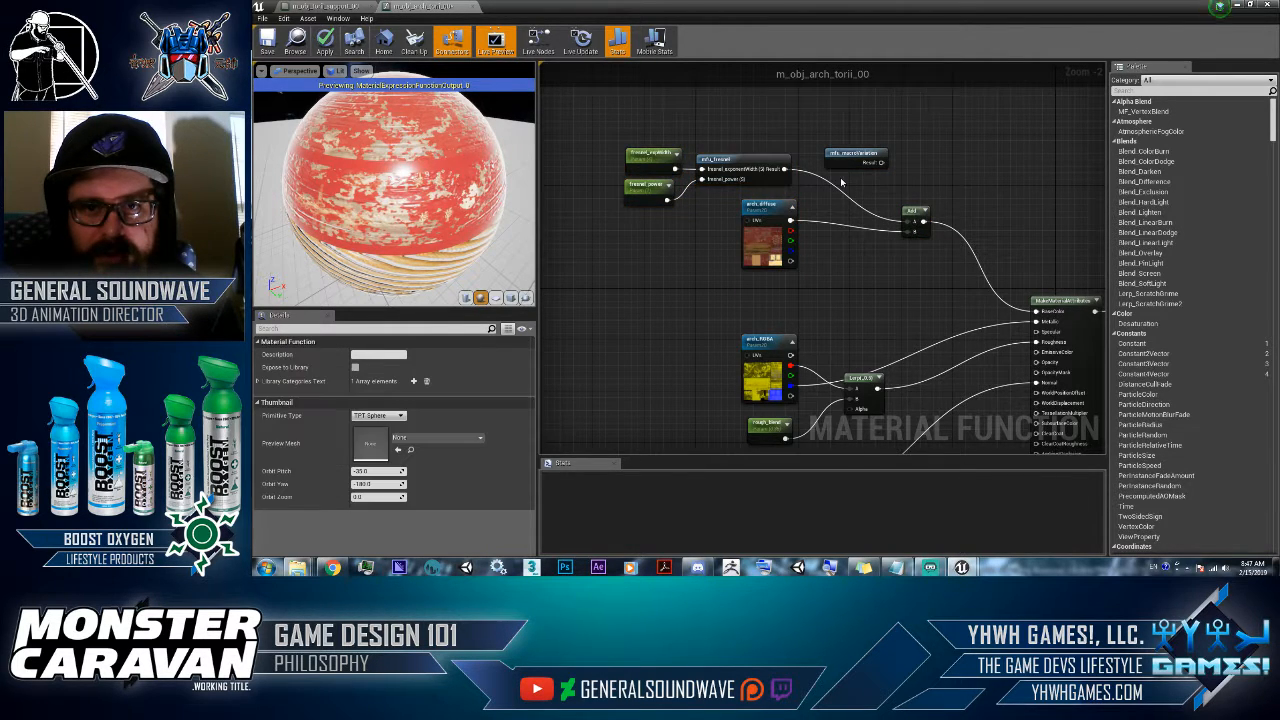
- Add a Multiply node combining arch_diffuse with mfu_macroVariation, place mfu_macroVariation beneath the diffuse texture, and preview the Multiply
{"action": "left_click", "coordinate": [838, 256]}
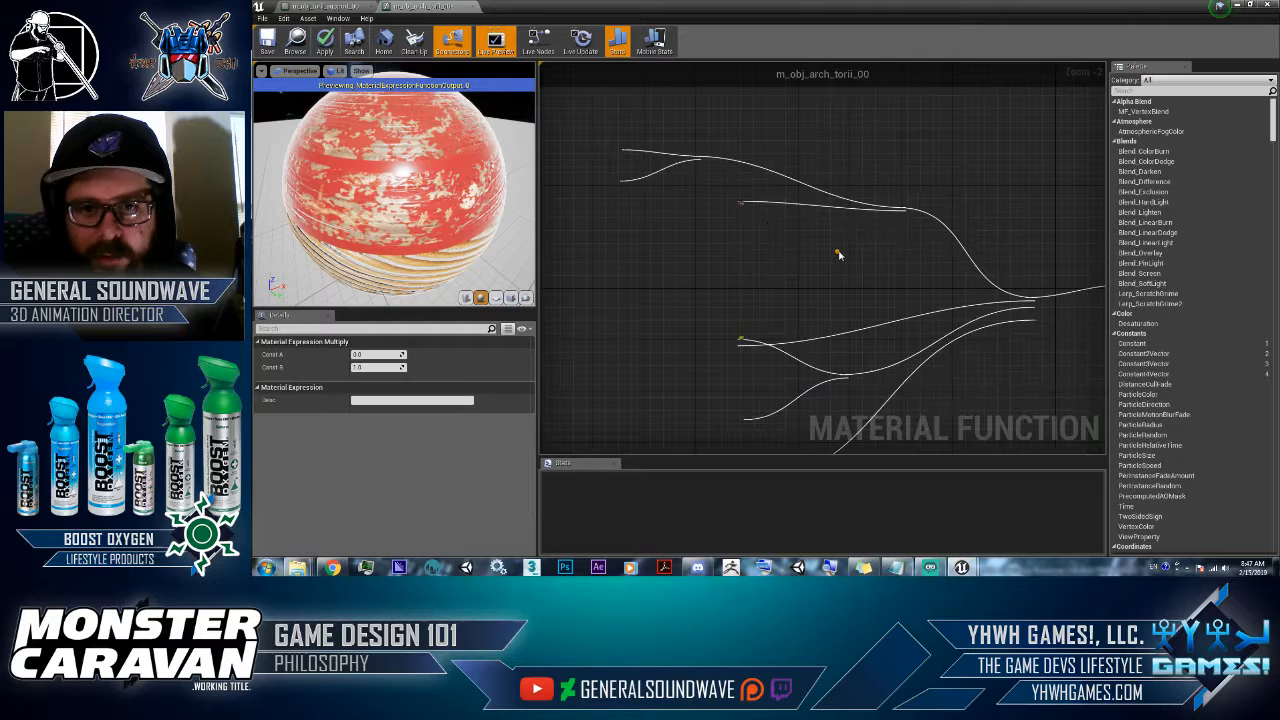
{"action": "left_click_drag", "start_coordinate": [853, 157], "coordinate": [757, 278]}
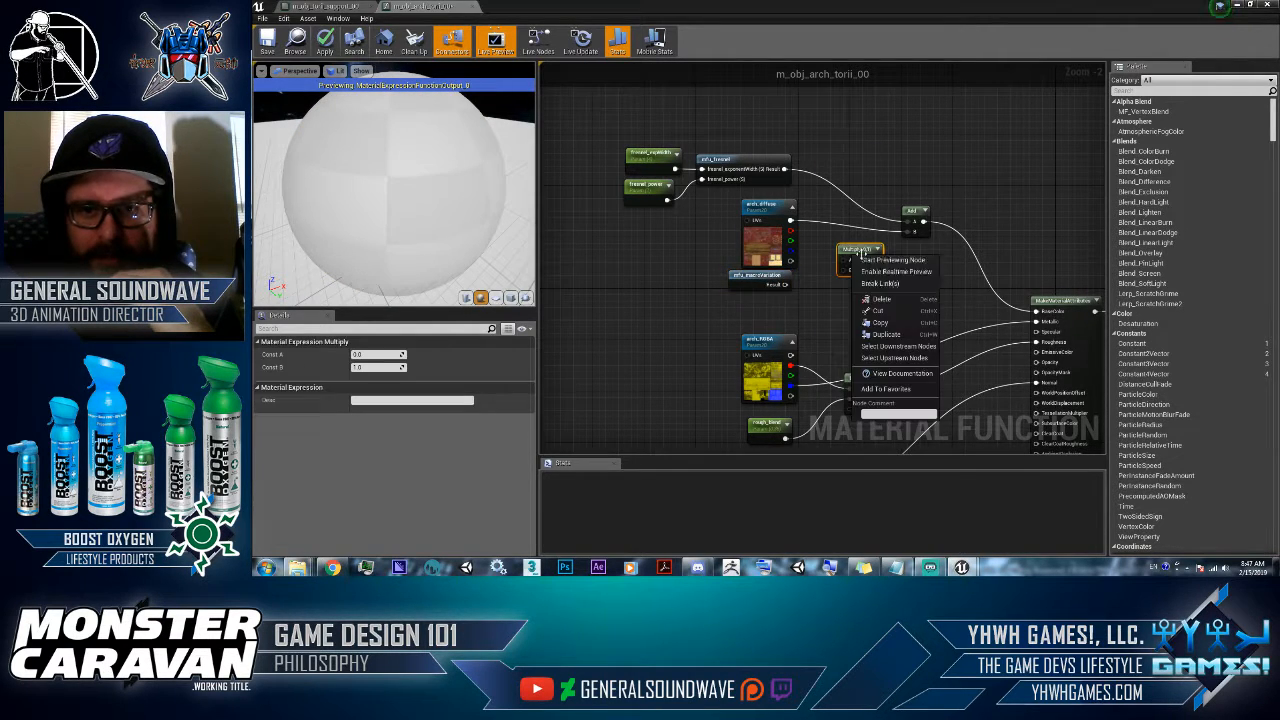
{"action": "left_click", "coordinate": [855, 258]}
{"action": "left_click_drag", "start_coordinate": [786, 285], "coordinate": [790, 220]}
{"action": "left_click", "coordinate": [757, 281]}
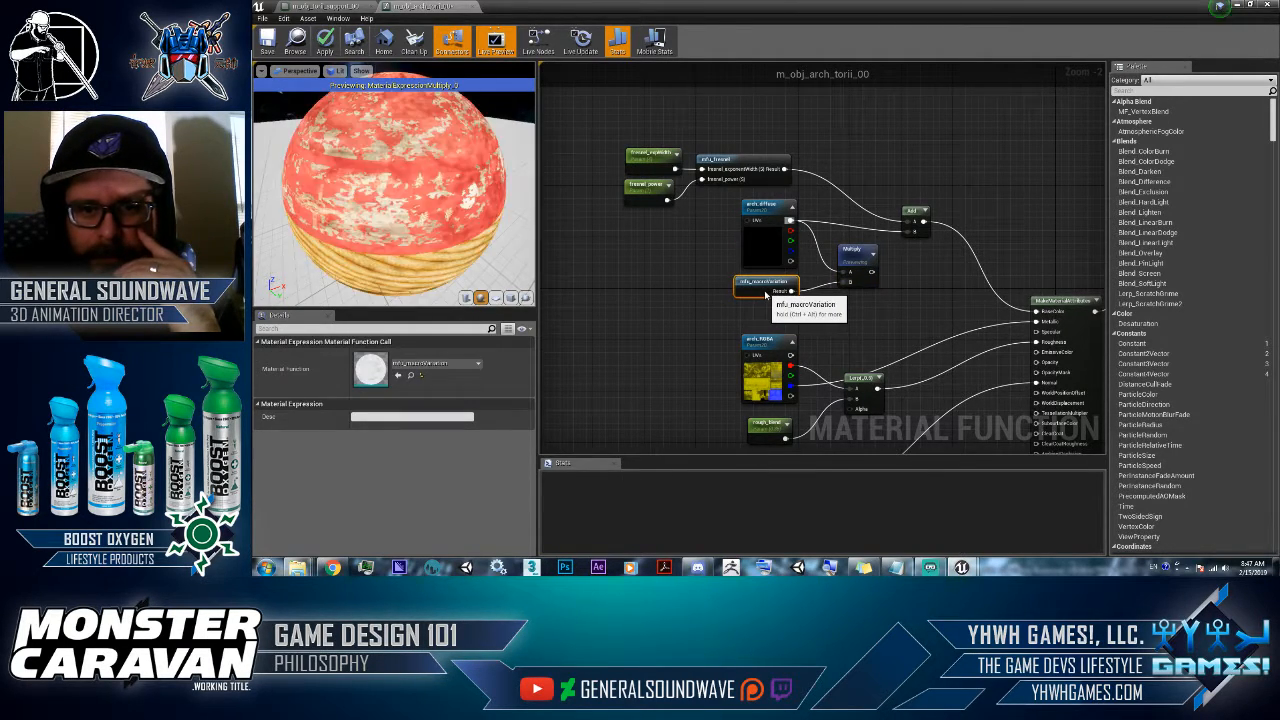
{"action": "left_click_drag", "start_coordinate": [392, 220], "coordinate": [436, 226]}
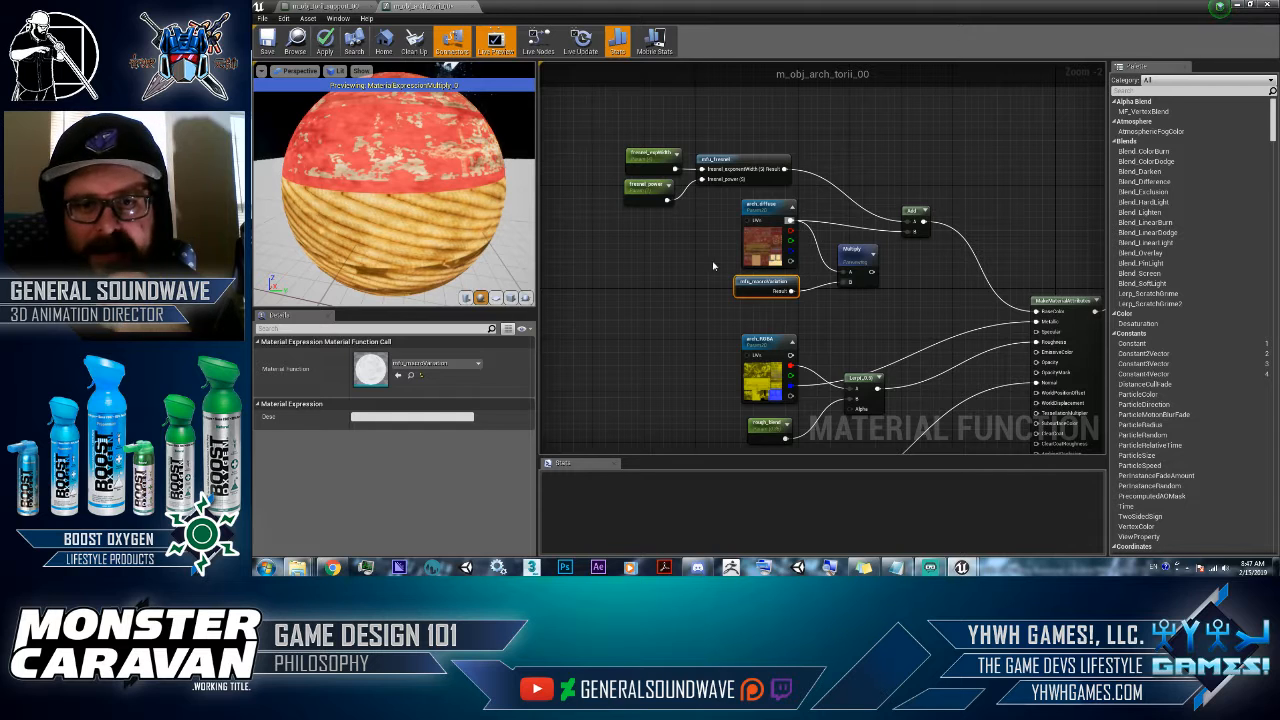
{"action": "left_click", "coordinate": [845, 256]}
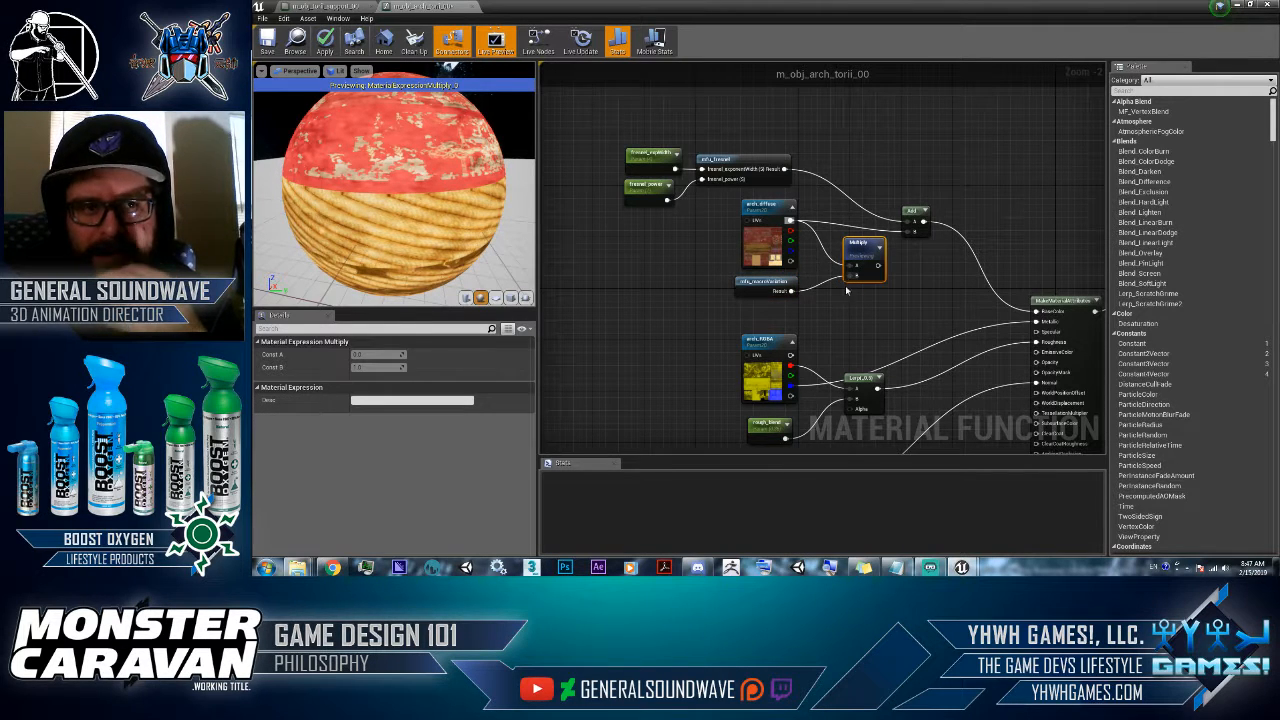
- Move the fresnel, arch_diffuse, mfu_macroVariation, Multiply and Add nodes together higher in the graph, away from the roughness nodes
{"action": "left_click_drag", "start_coordinate": [956, 167], "coordinate": [541, 299]}
{"action": "left_click_drag", "start_coordinate": [770, 170], "coordinate": [766, 132]}
{"action": "left_click_drag", "start_coordinate": [609, 119], "coordinate": [1029, 287]}
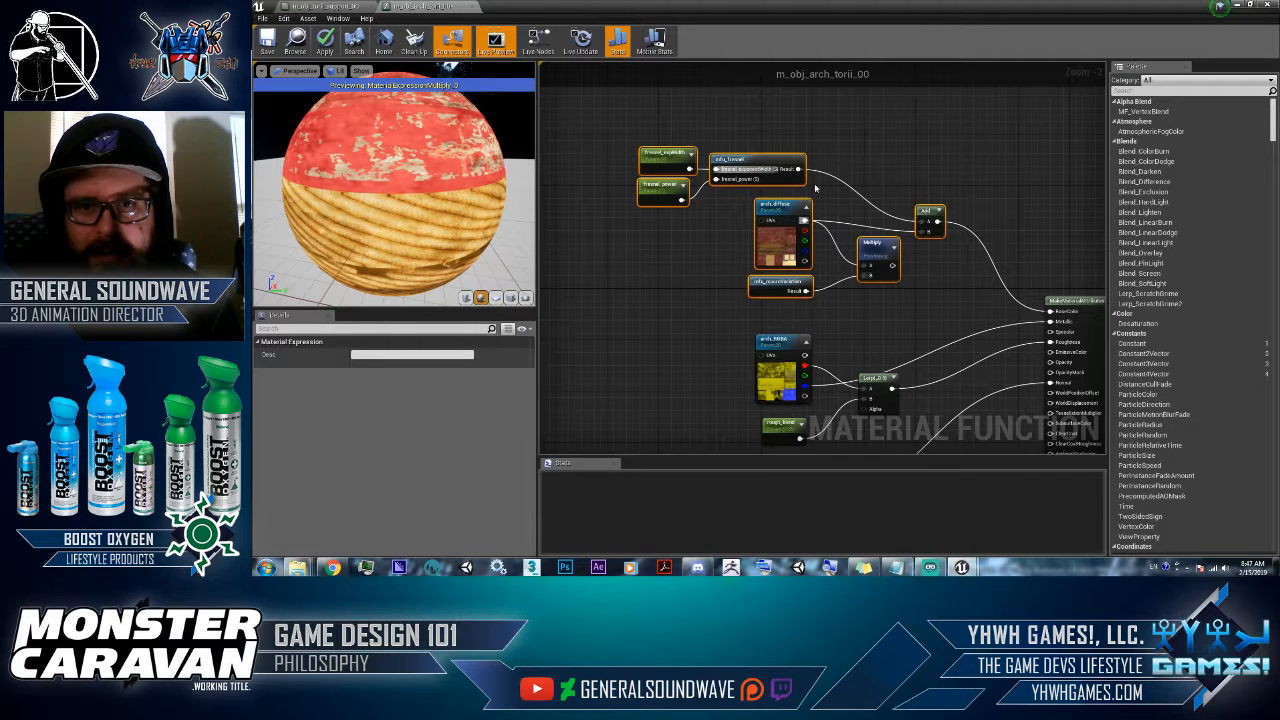
{"action": "left_click_drag", "start_coordinate": [779, 160], "coordinate": [786, 108]}
{"action": "left_click", "coordinate": [897, 192]}
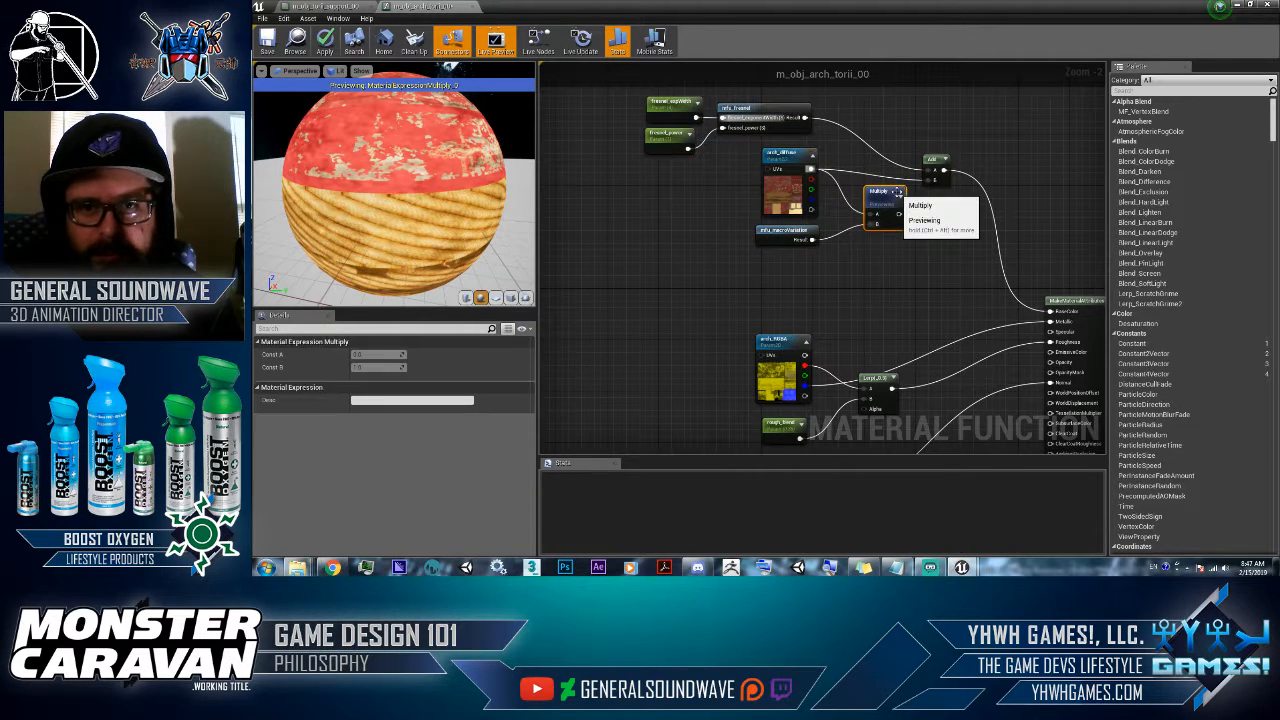
- Add a second Multiply node and a Constant beside mfu_macroVariation, and multiply the macro variation result by the constant
{"action": "key", "text": "ctrl+w"}
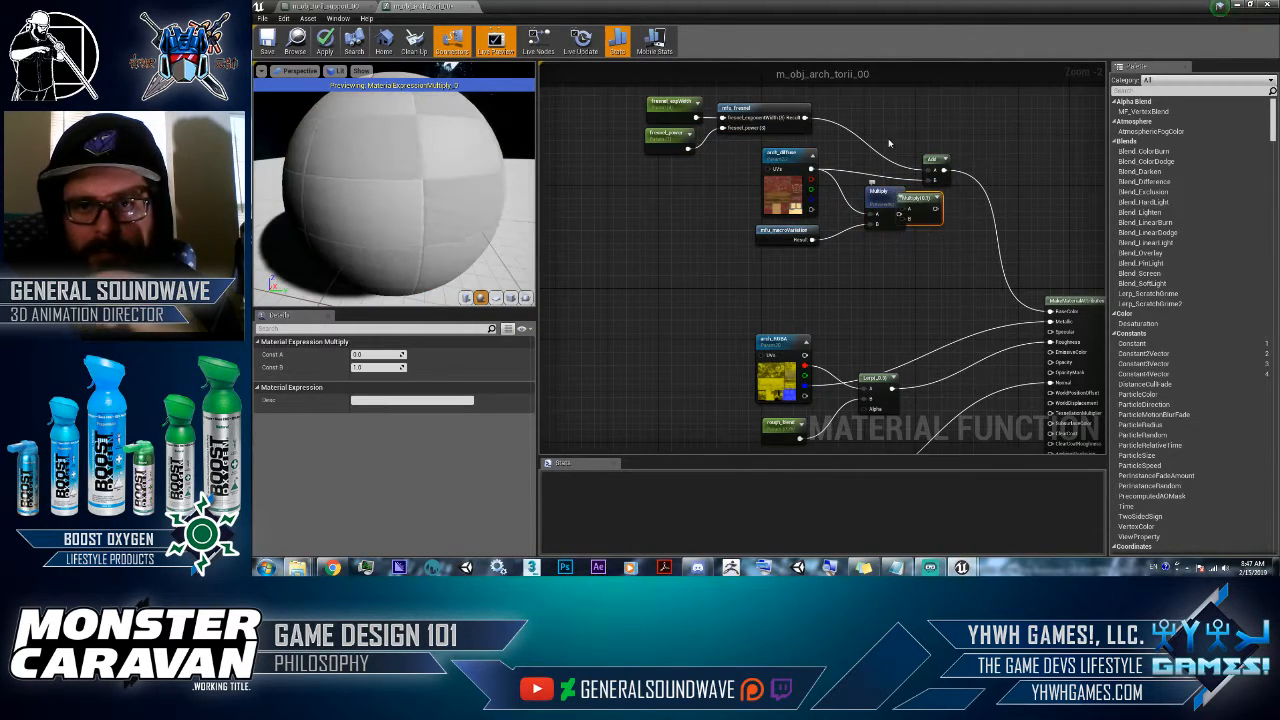
{"action": "left_click_drag", "start_coordinate": [891, 143], "coordinate": [806, 272]}
{"action": "left_click", "coordinate": [947, 259]}
{"action": "left_click", "coordinate": [828, 276]}
{"action": "left_click", "coordinate": [853, 260]}
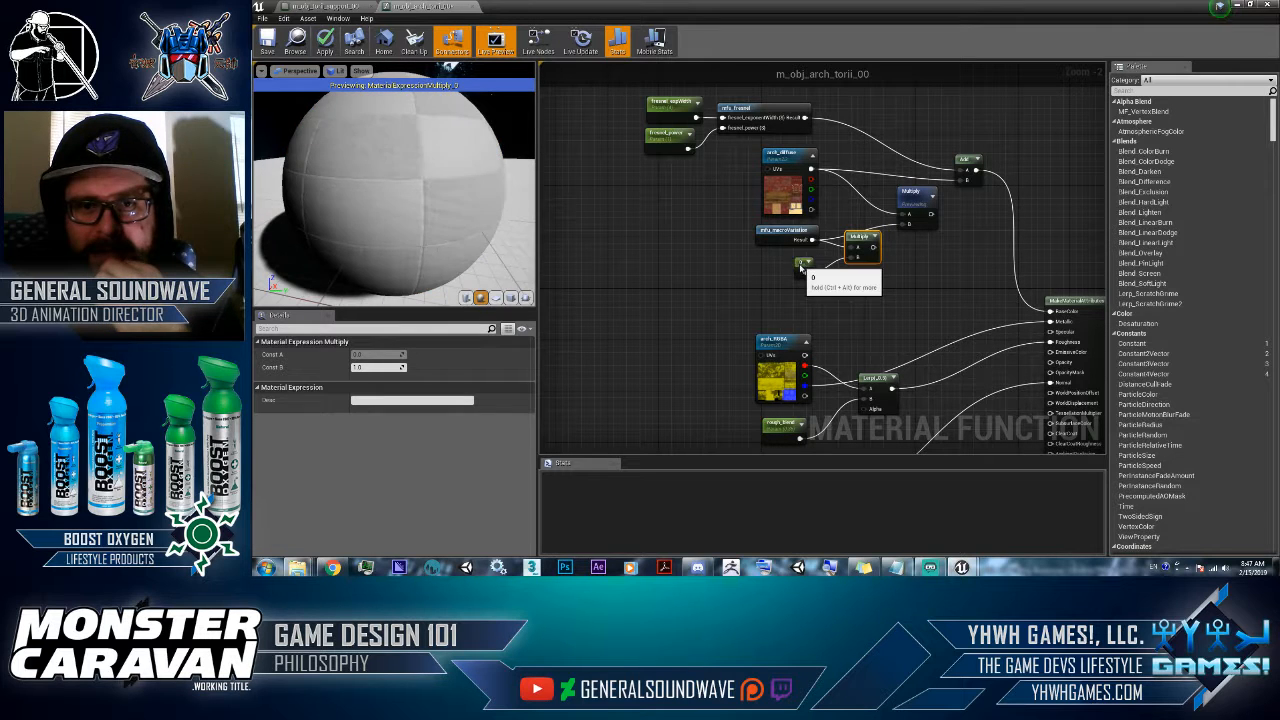
- Convert the constant to a parameter named diffuse_macroVariation with sort priority 2, and align it beneath mfu_macroVariation
{"action": "left_click", "coordinate": [804, 266]}
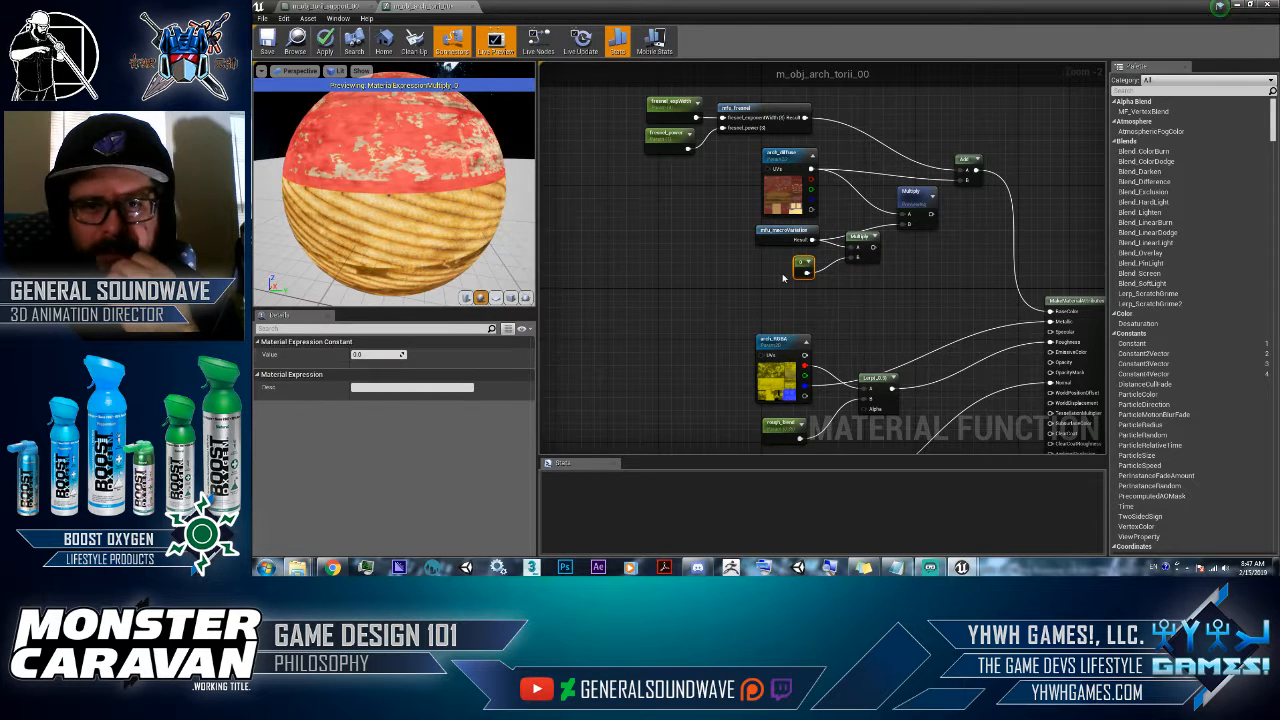
{"action": "right_click", "coordinate": [803, 270]}
{"action": "left_click", "coordinate": [803, 274]}
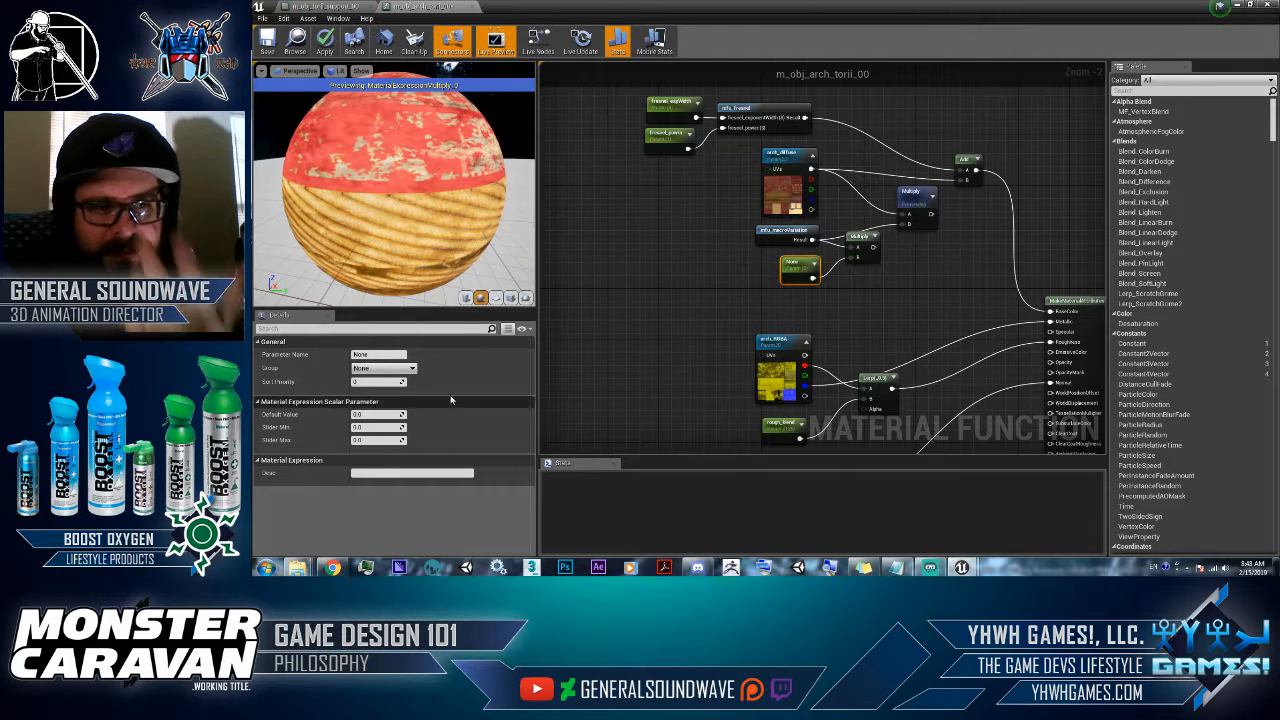
{"action": "left_click", "coordinate": [372, 381]}
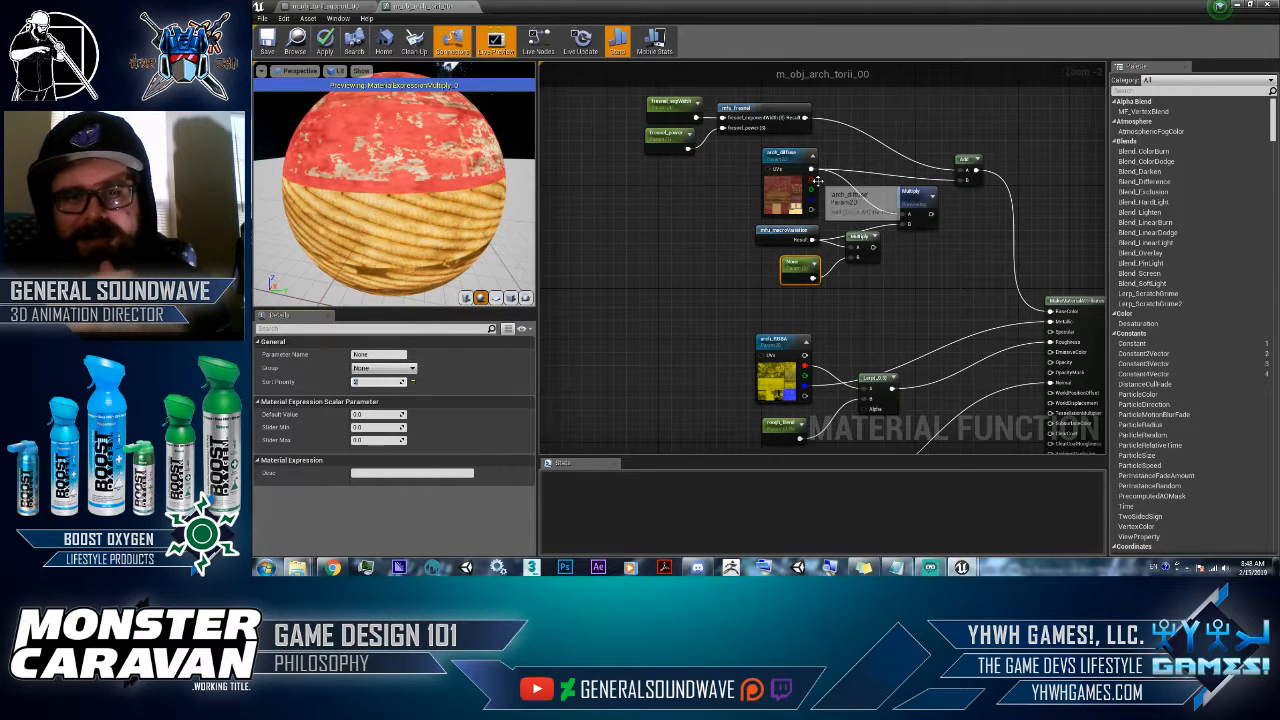
{"action": "left_click", "coordinate": [383, 354]}
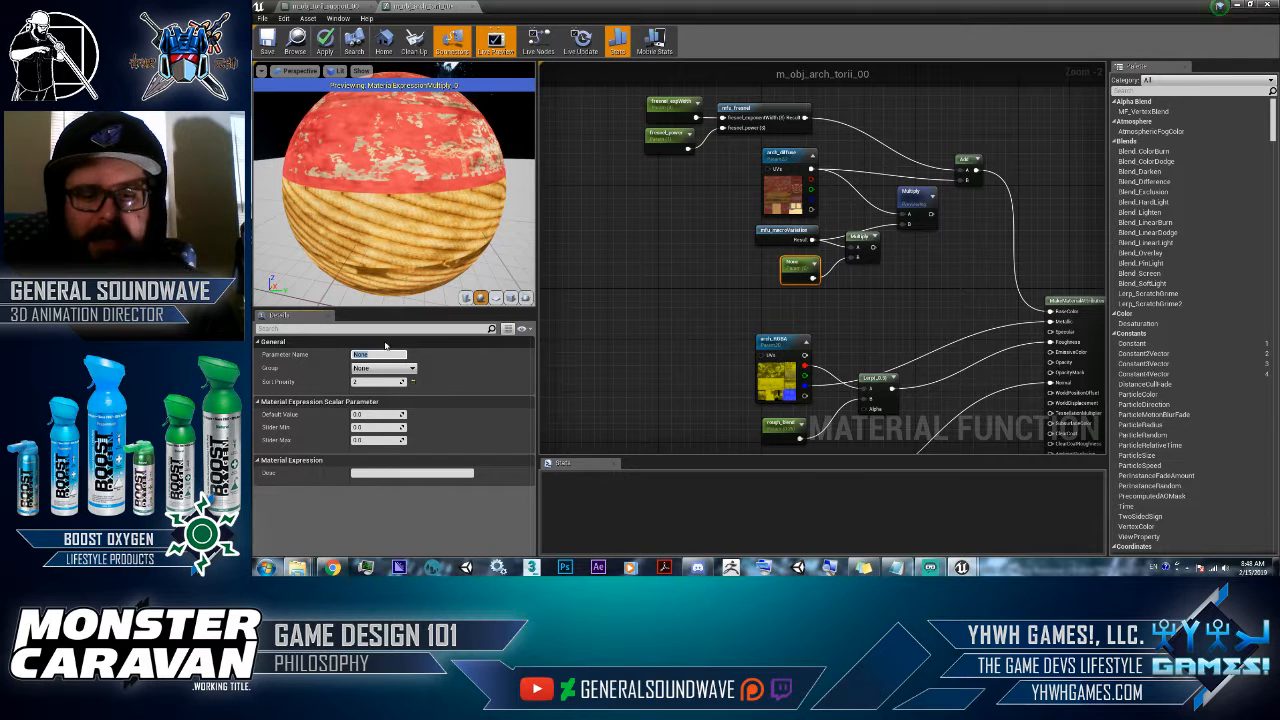
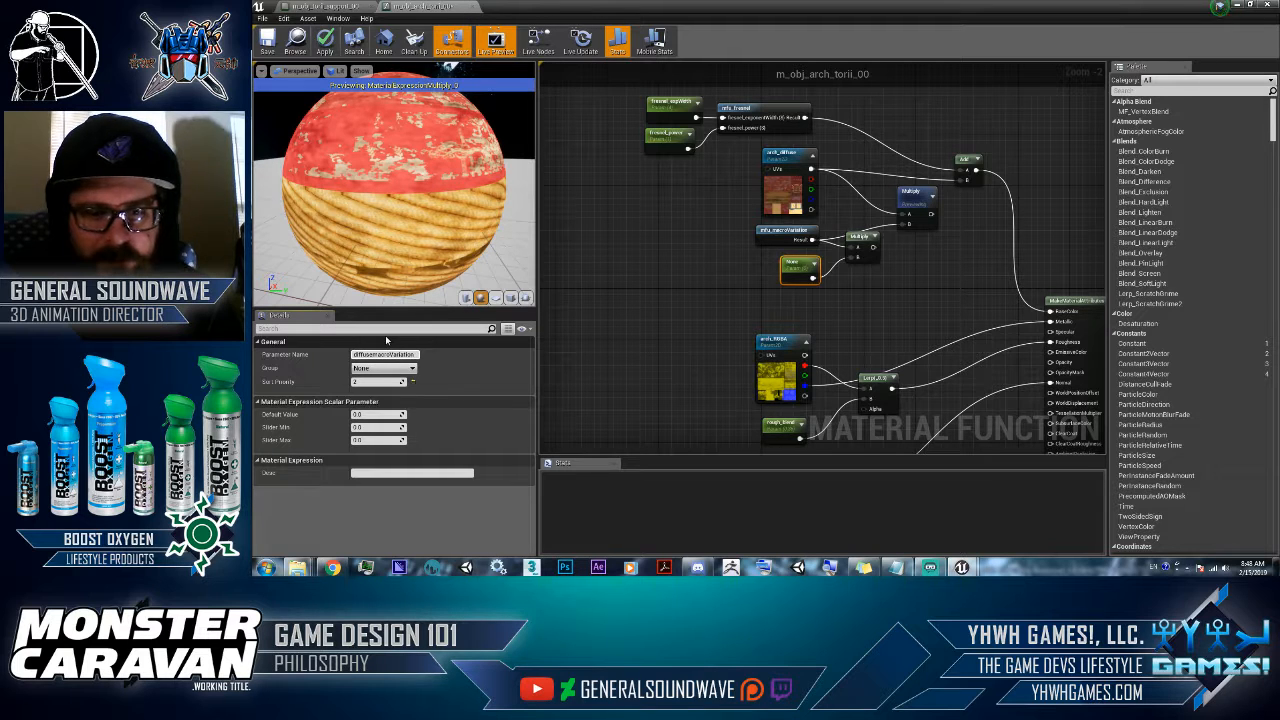
{"action": "key", "text": "Return"}
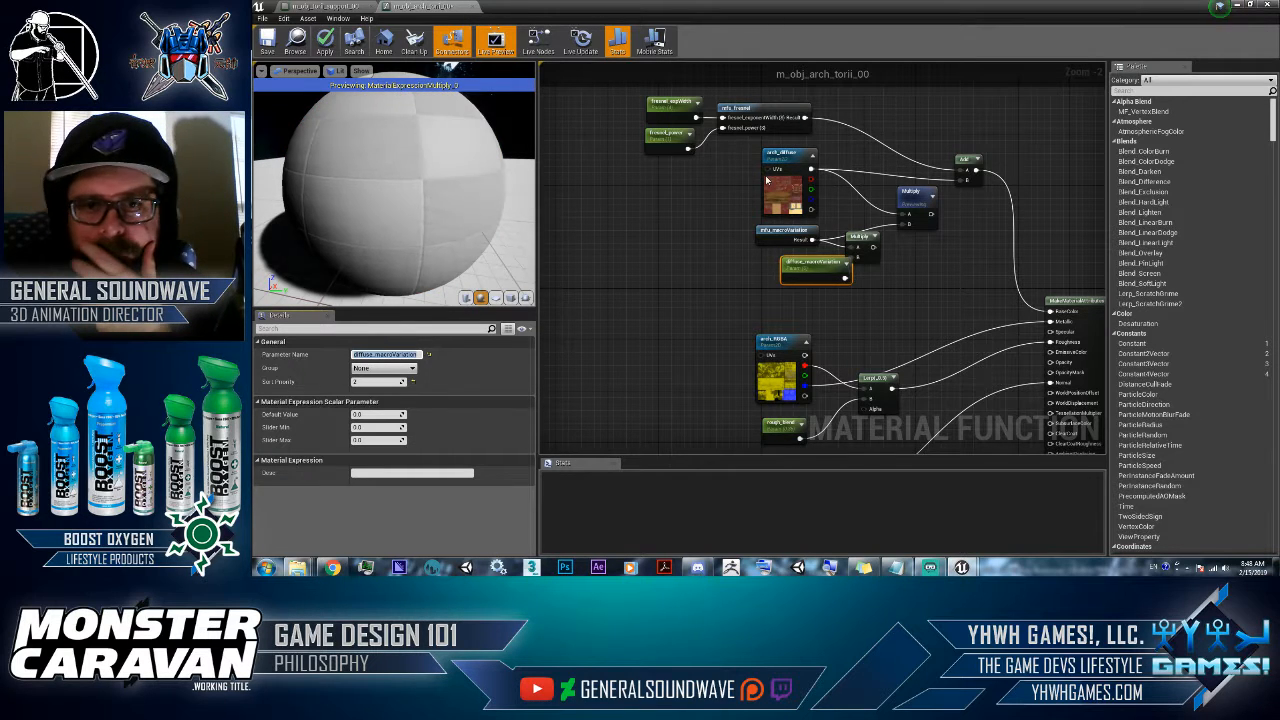
{"action": "left_click_drag", "start_coordinate": [806, 269], "coordinate": [773, 270]}
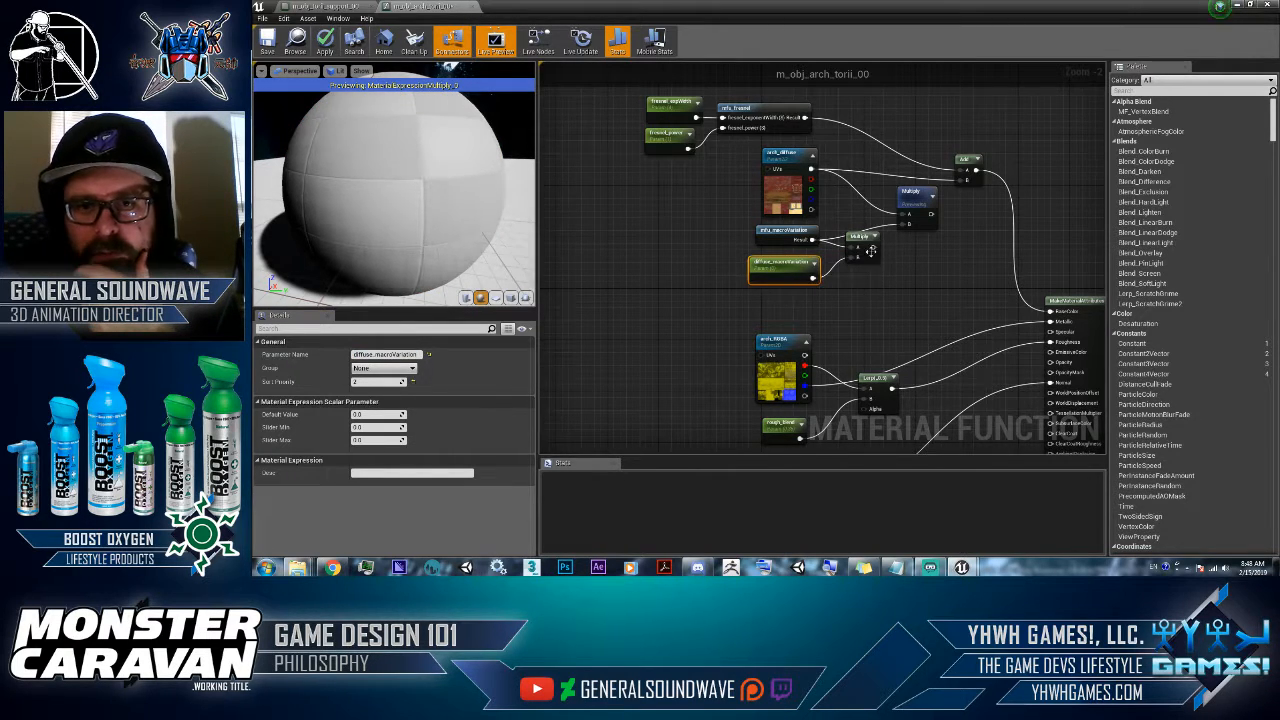
- Route the scaled macro variation through the diffuse Multiply into Add's B input, and preview the function's Output Result node
{"action": "left_click_drag", "start_coordinate": [872, 240], "coordinate": [968, 181]}
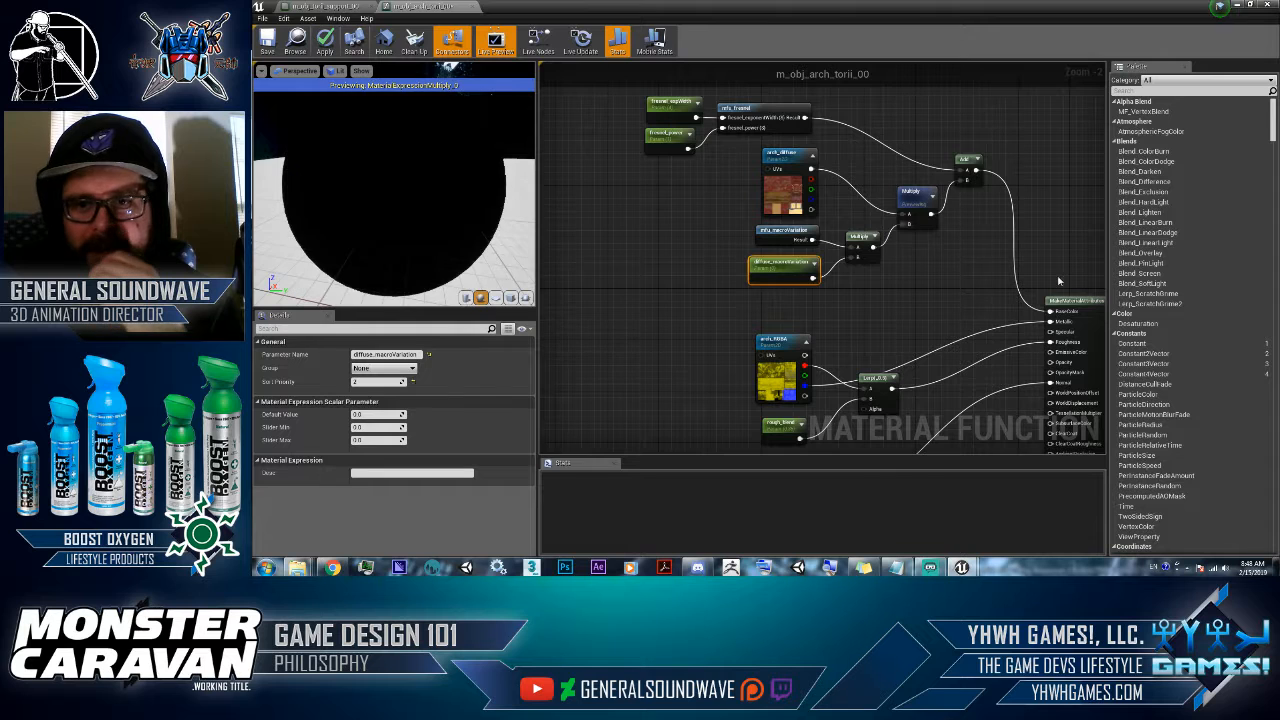
{"action": "right_click_drag", "start_coordinate": [1026, 287], "coordinate": [815, 270]}
{"action": "right_click", "coordinate": [944, 275]}
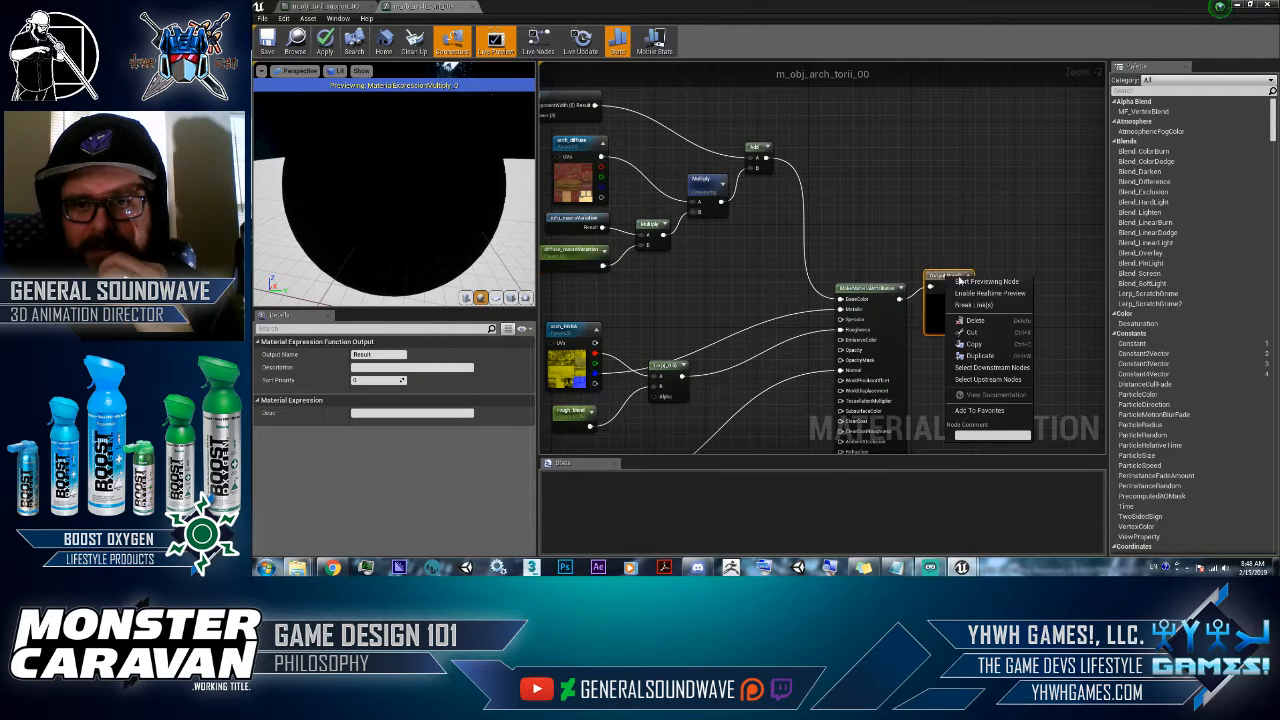
{"action": "left_click", "coordinate": [962, 282]}
{"action": "right_click_drag", "start_coordinate": [671, 240], "coordinate": [763, 256]}
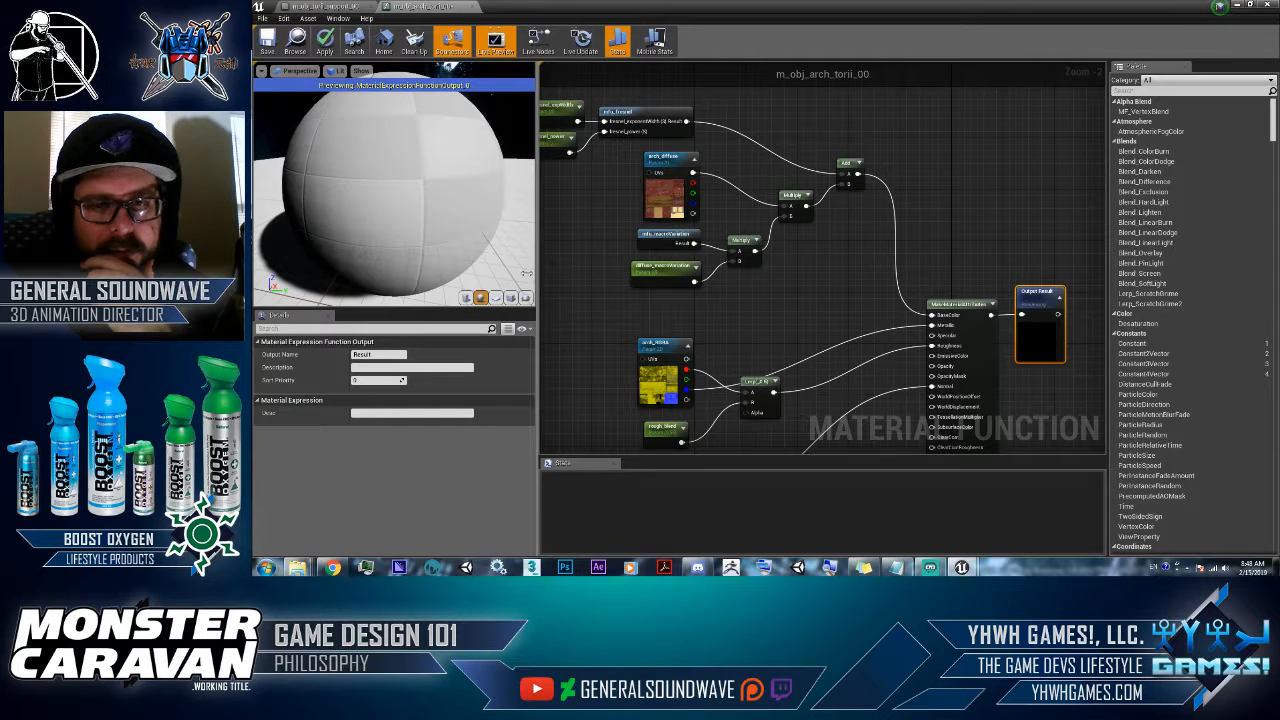
{"action": "right_click_drag", "start_coordinate": [695, 278], "coordinate": [770, 318]}
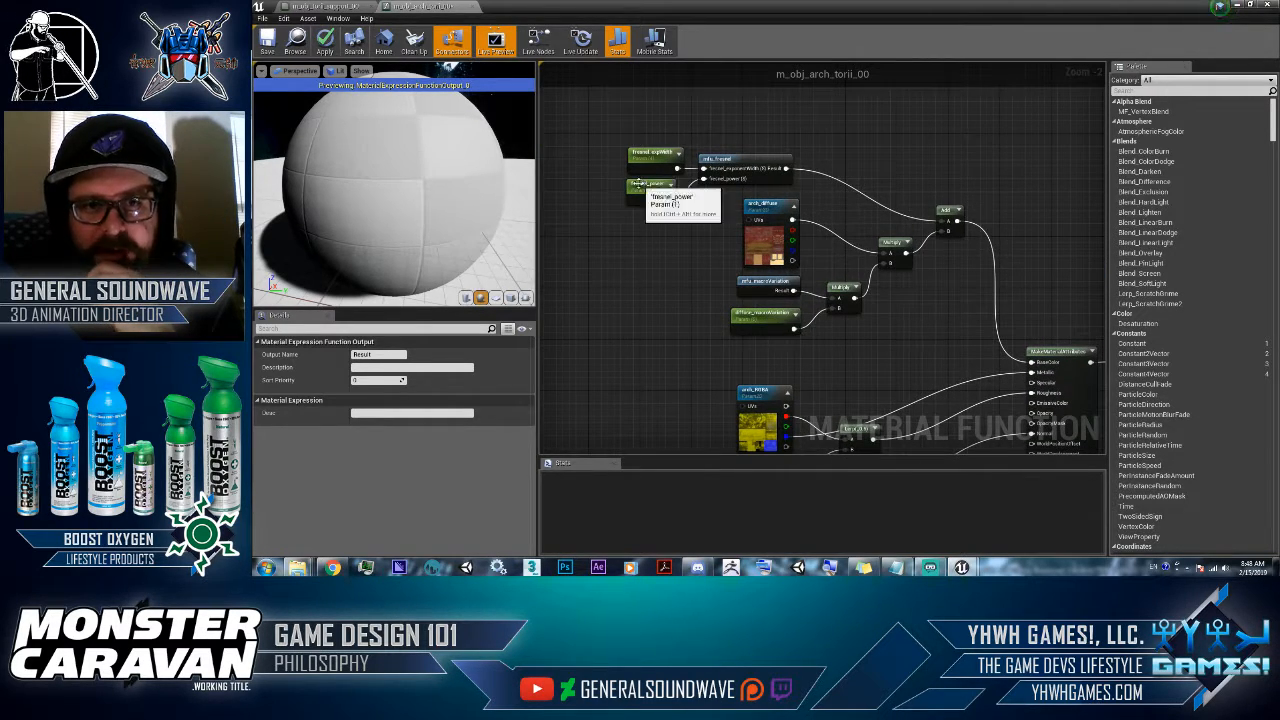
- Move mfu_fresnel and its two parameters higher in the graph and enclose them in a comment box titled Fresnel
{"action": "left_click", "coordinate": [647, 186]}
{"action": "left_click_drag", "start_coordinate": [723, 232], "coordinate": [725, 232]}
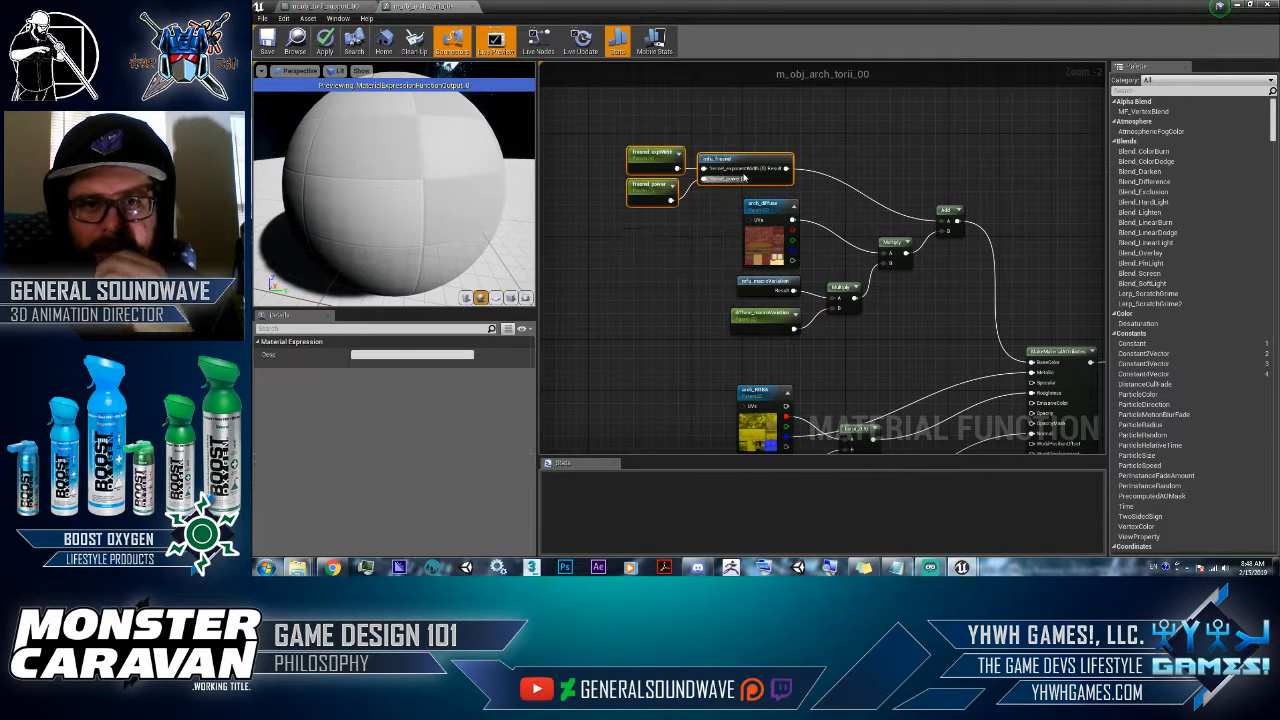
{"action": "left_click_drag", "start_coordinate": [737, 181], "coordinate": [744, 137]}
{"action": "right_click_drag", "start_coordinate": [737, 238], "coordinate": [766, 312]}
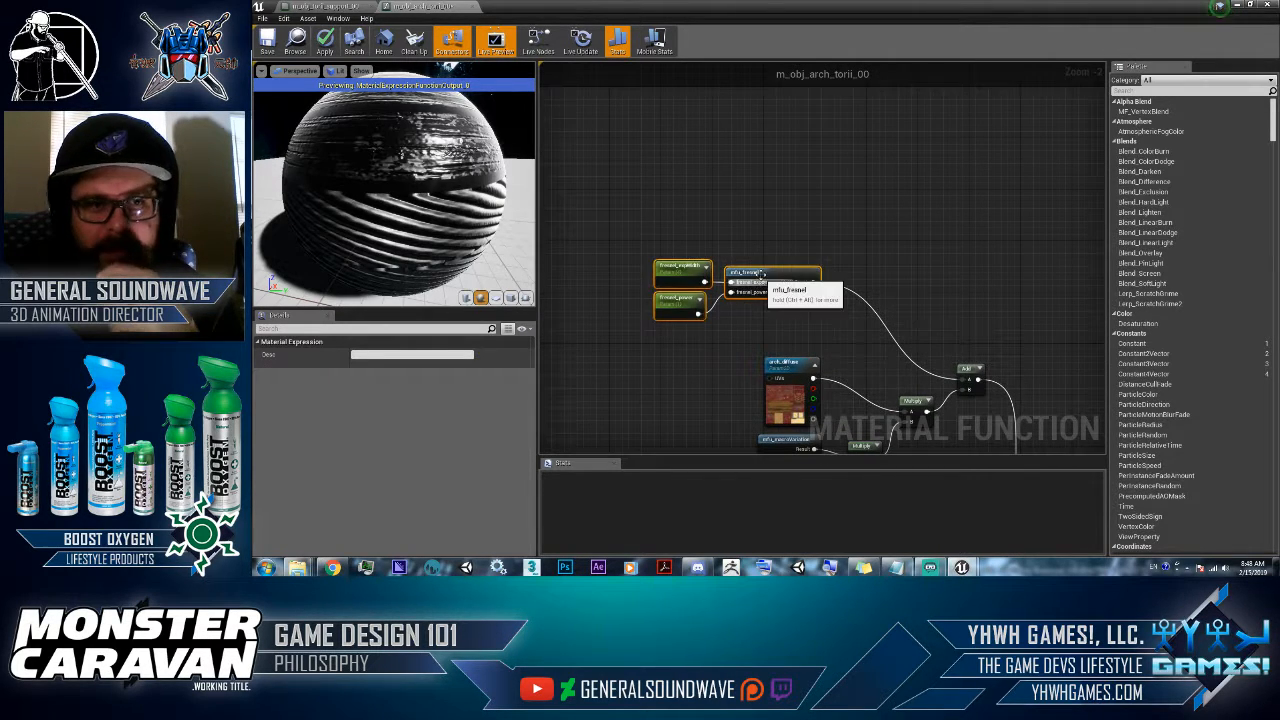
{"action": "left_click_drag", "start_coordinate": [763, 279], "coordinate": [762, 228]}
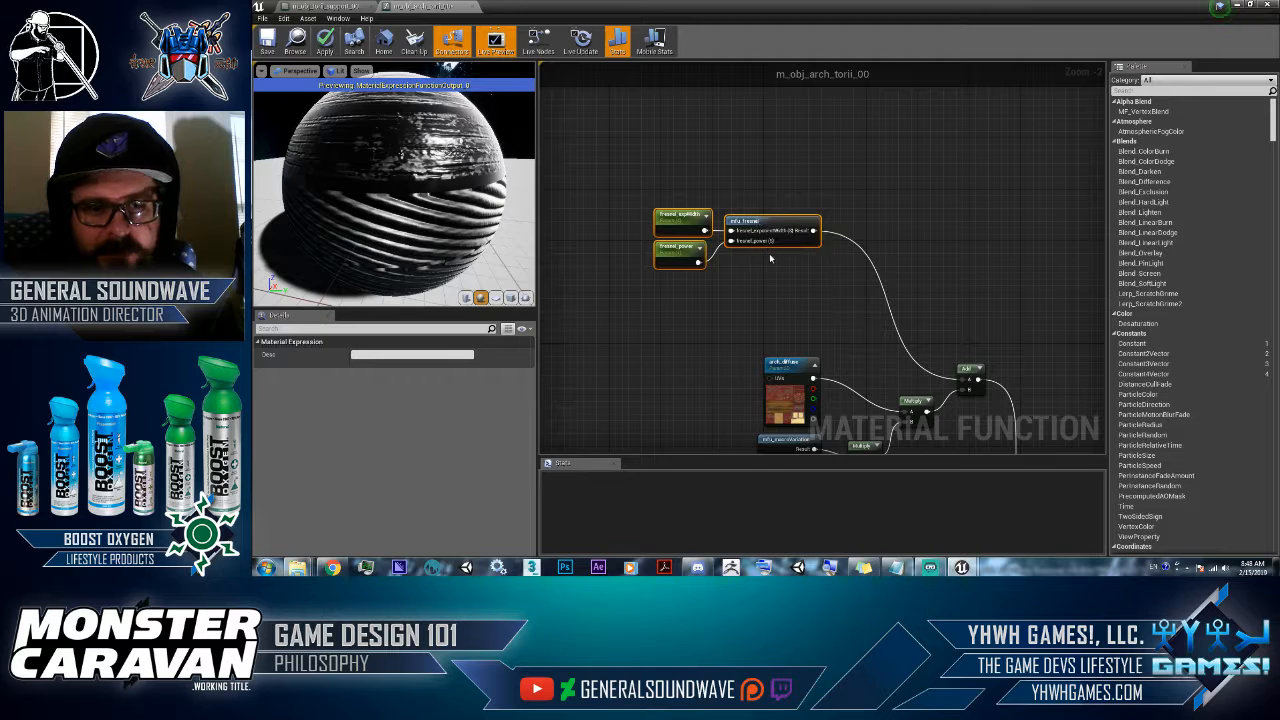
{"action": "key", "text": "c"}
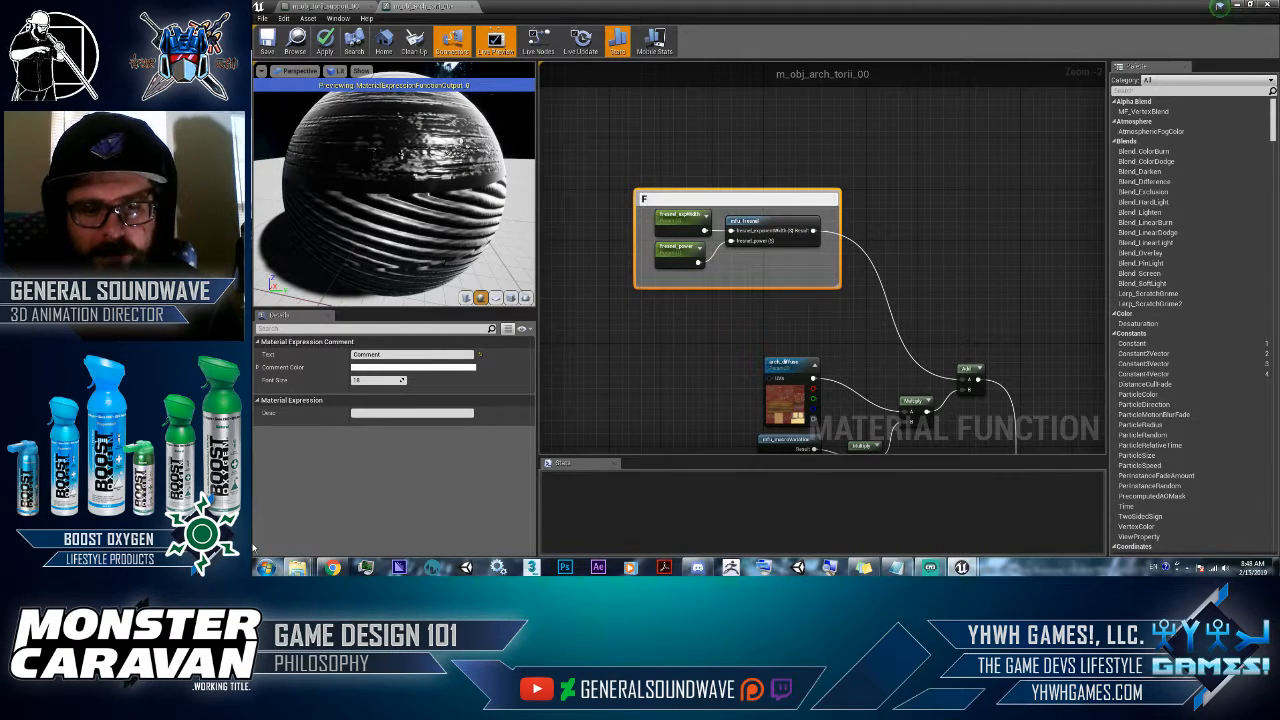
{"action": "key", "text": "Return"}
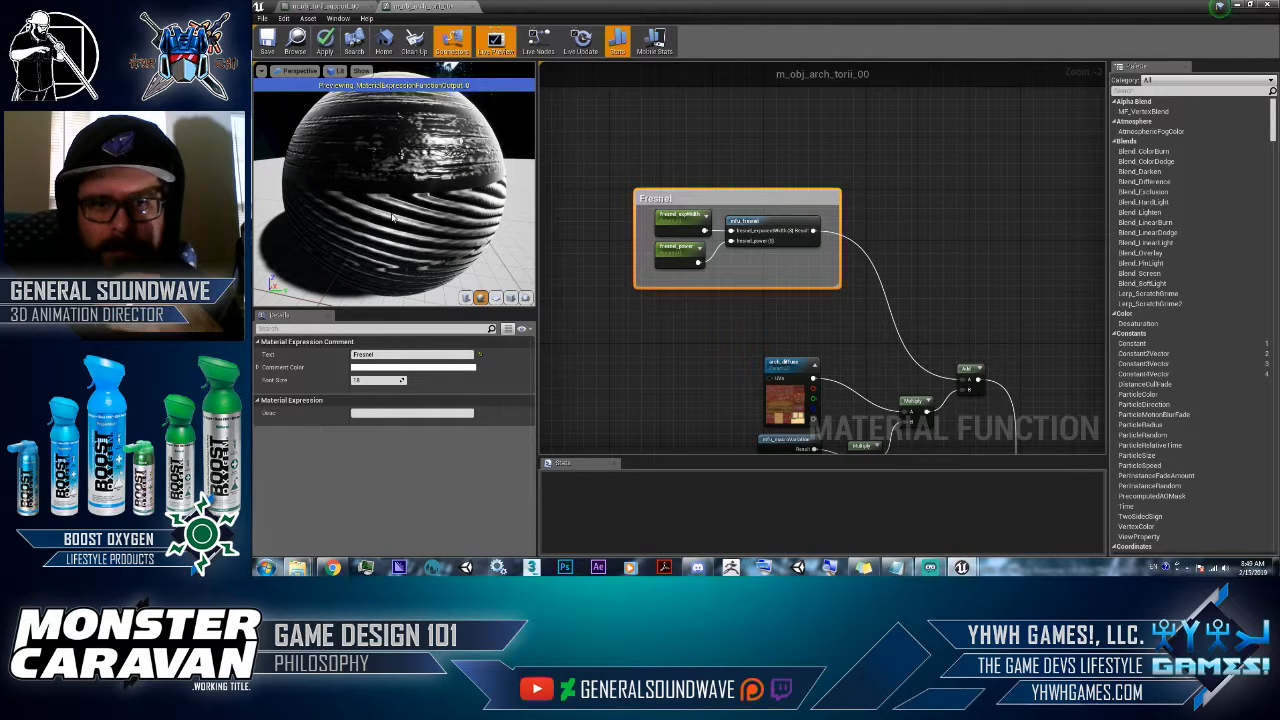
- Examine the material preview from another angle, and preview the Add node's base color result on its own
{"action": "right_click_drag", "start_coordinate": [893, 341], "coordinate": [908, 227]}
{"action": "right_click_drag", "start_coordinate": [1059, 320], "coordinate": [898, 295]}
{"action": "right_click_drag", "start_coordinate": [982, 420], "coordinate": [977, 315]}
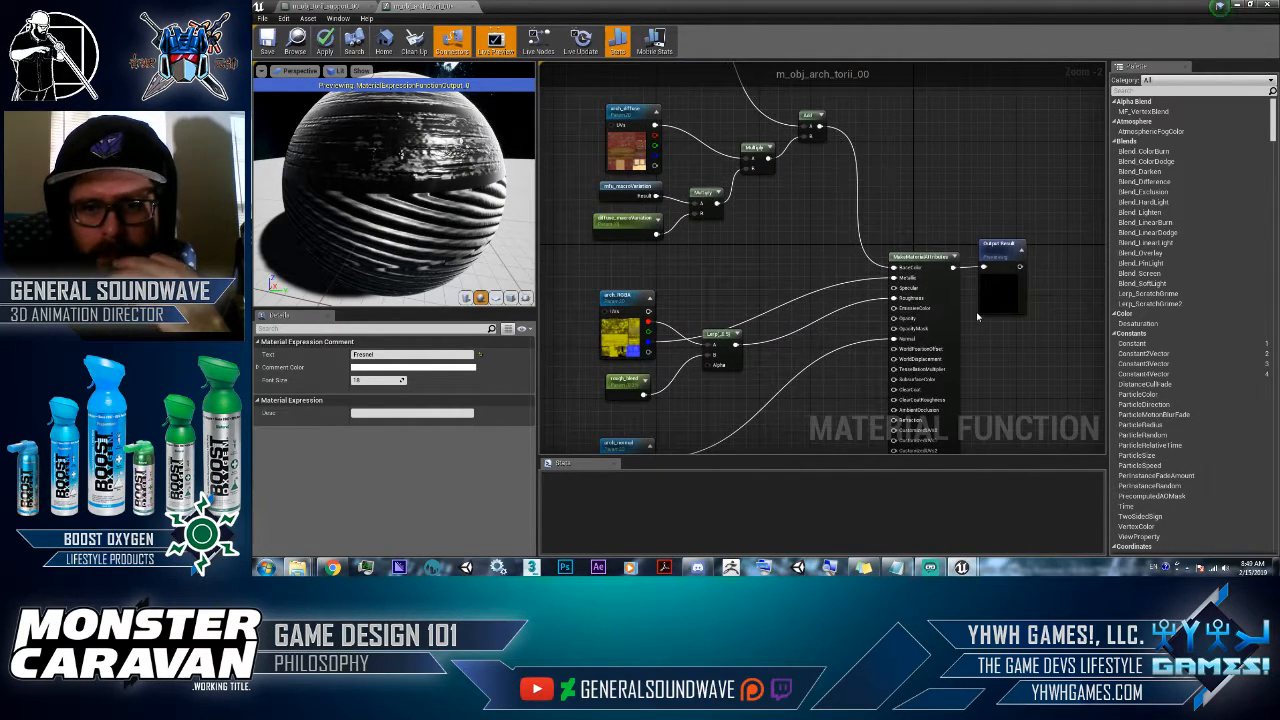
{"action": "mouse_move", "coordinate": [400, 190]}
{"action": "left_mouse_down"}
{"action": "mouse_move", "coordinate": [465, 215]}
{"action": "mouse_move", "coordinate": [418, 182]}
{"action": "left_mouse_up"}
{"action": "right_click_drag", "start_coordinate": [567, 219], "coordinate": [634, 304]}
{"action": "right_click", "coordinate": [872, 197]}
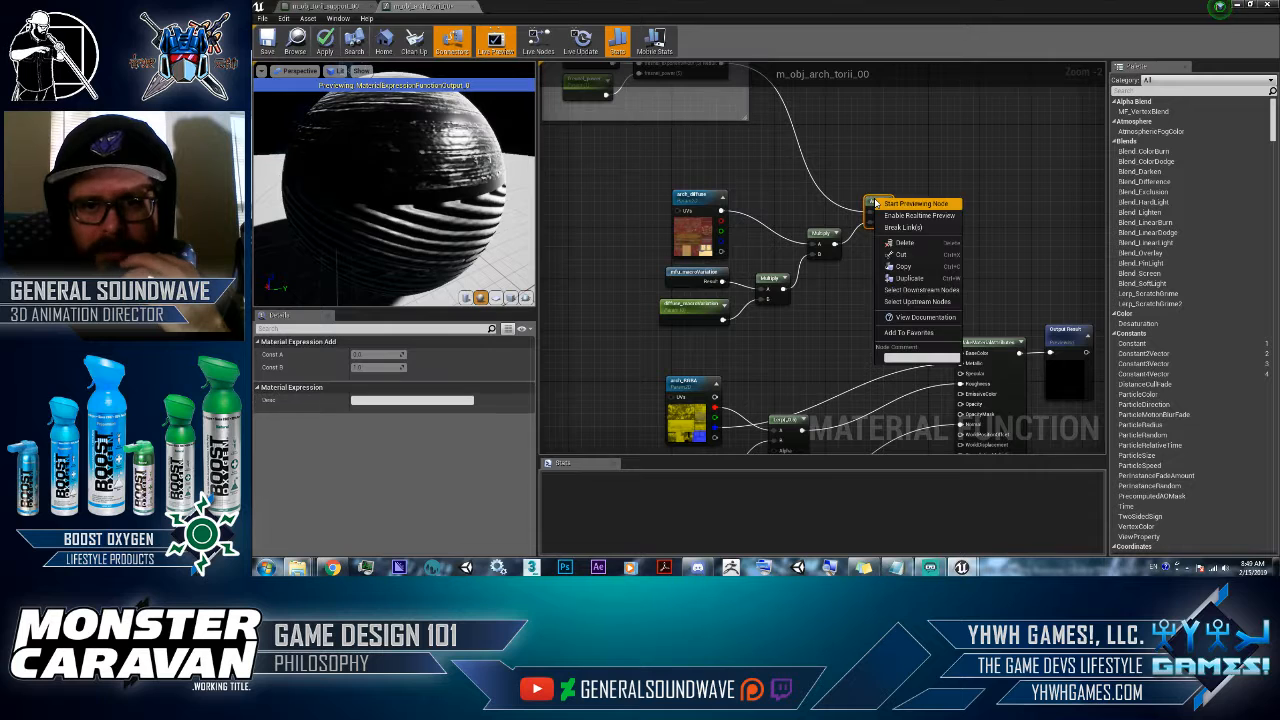
{"action": "left_click", "coordinate": [879, 205]}
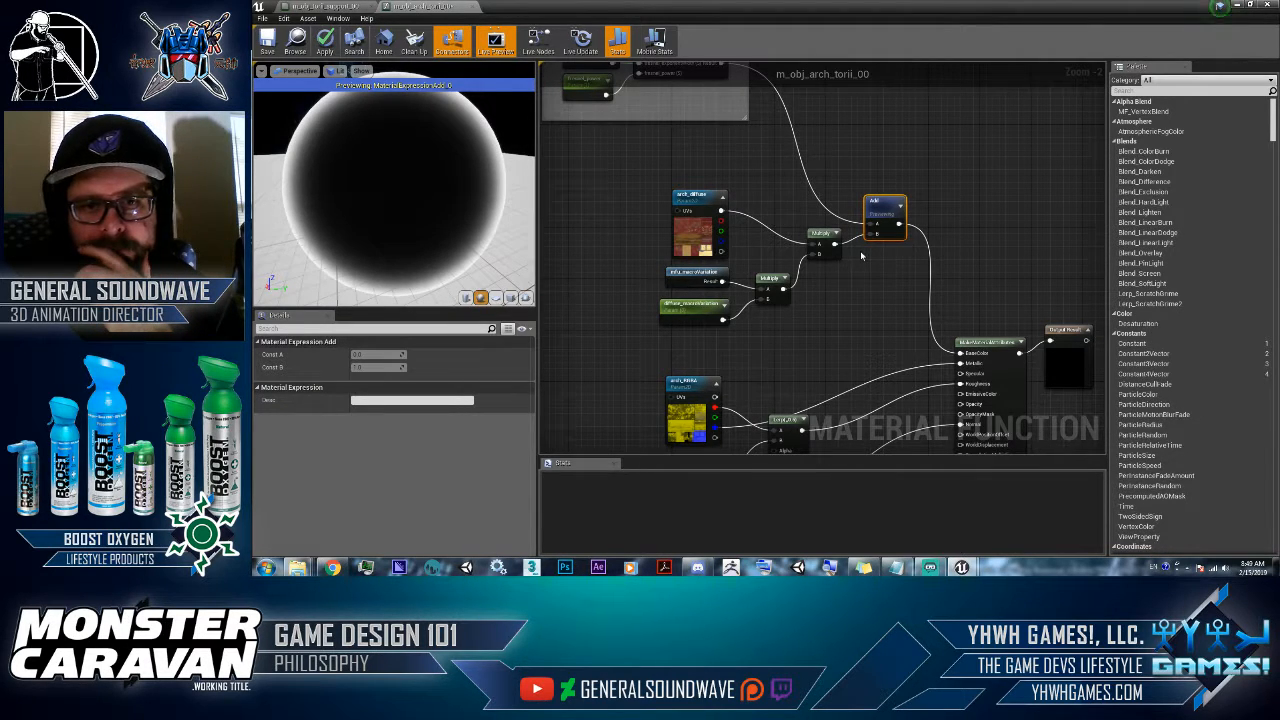
- Open the default value of the diffuse_macroVariation parameter for editing
{"action": "right_click", "coordinate": [816, 244]}
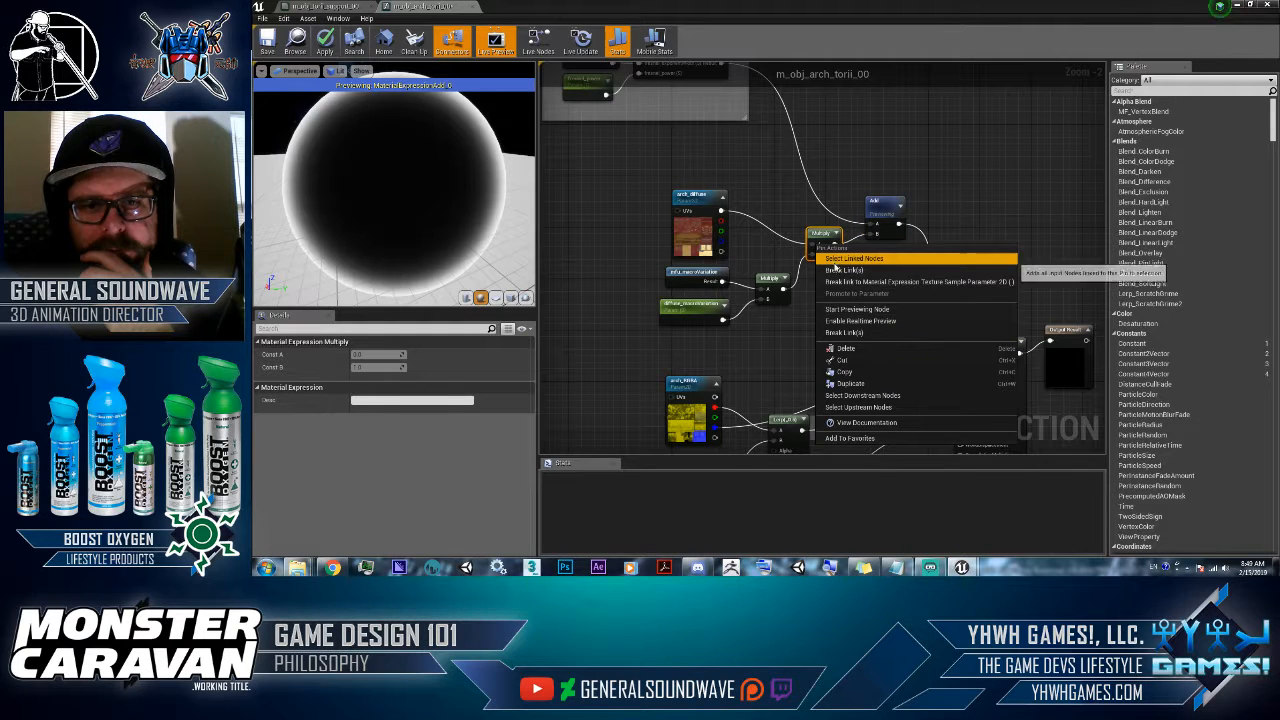
{"action": "right_click", "coordinate": [825, 234]}
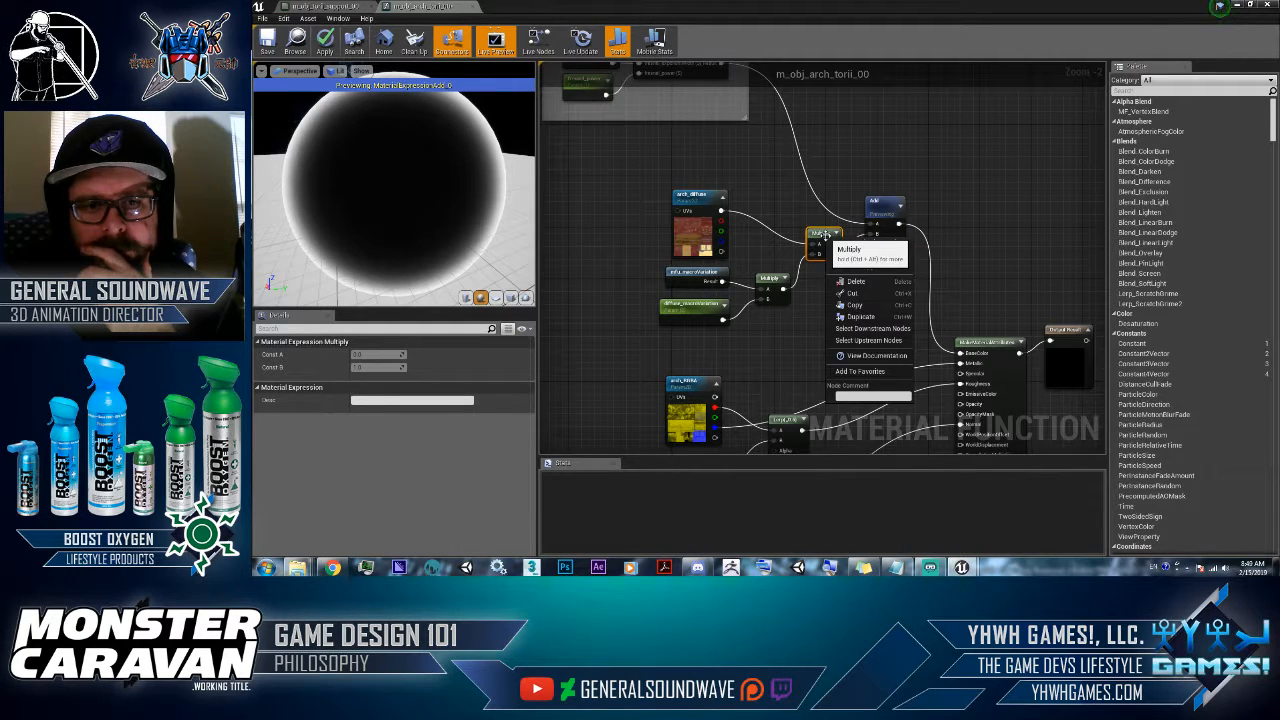
{"action": "left_click", "coordinate": [695, 310]}
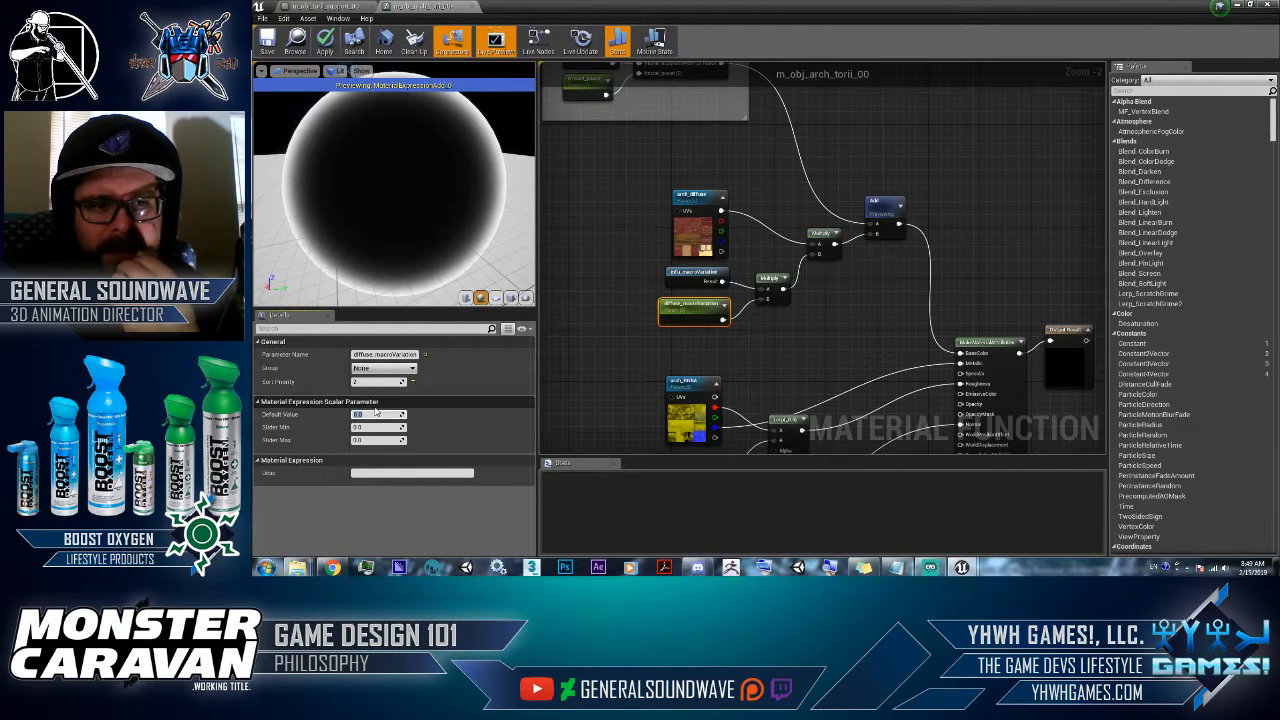
- Set the default value of the diffuse_macroVariation parameter to 0.5 and inspect the preview sphere
{"action": "type", "text": "0.5"}
{"action": "key", "text": "Return"}
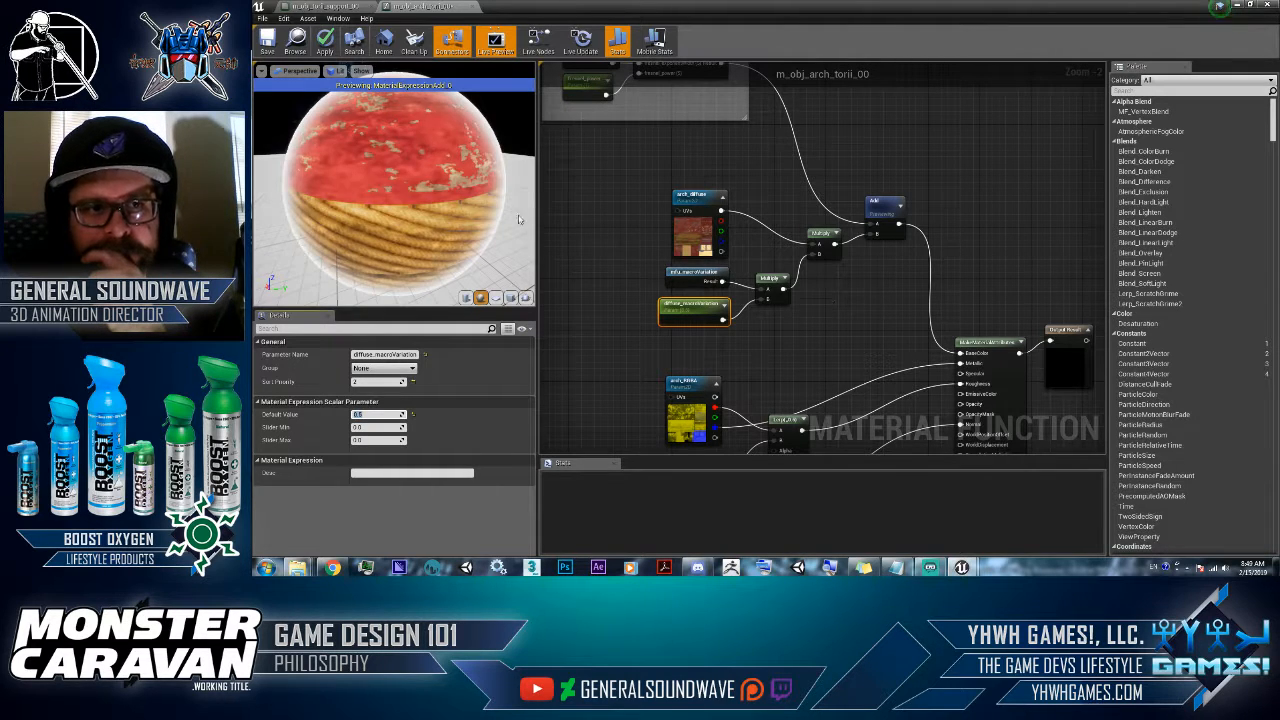
{"action": "left_click_drag", "start_coordinate": [519, 219], "coordinate": [510, 262]}
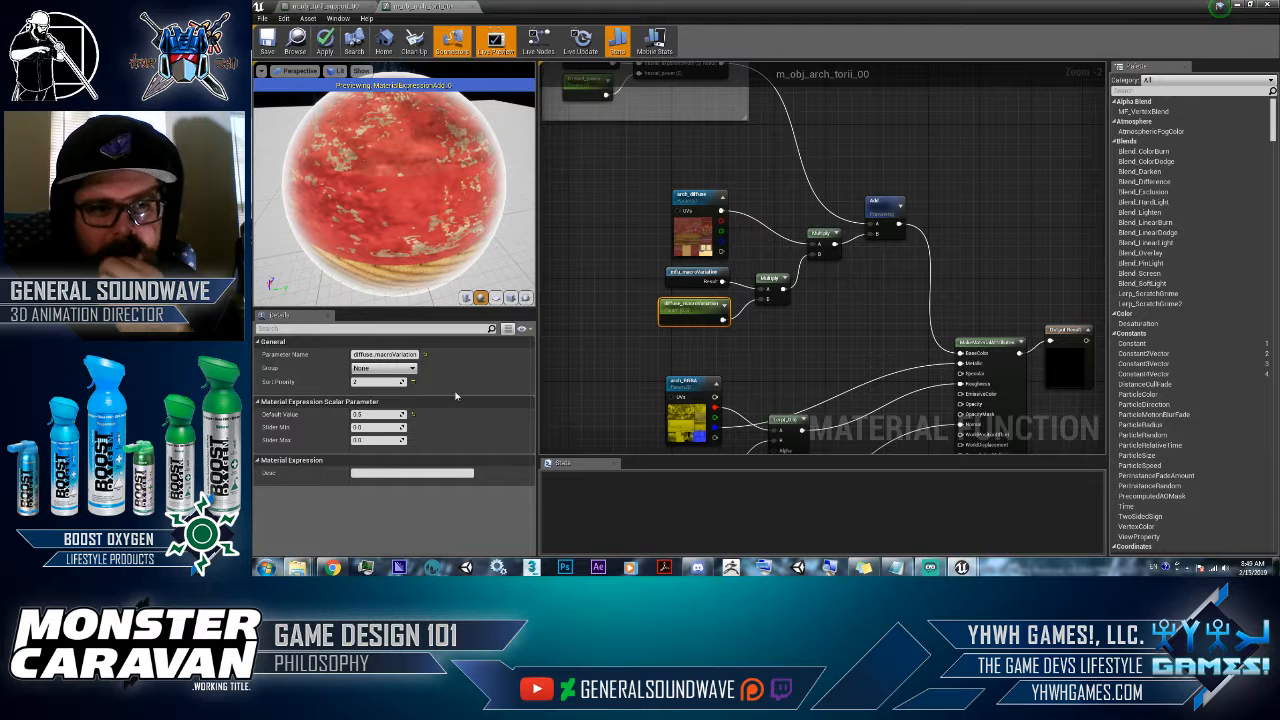
- Set the default value of the diffuse_macroVariation parameter to 0.2 and check the preview sphere from several angles
{"action": "left_click", "coordinate": [376, 413]}
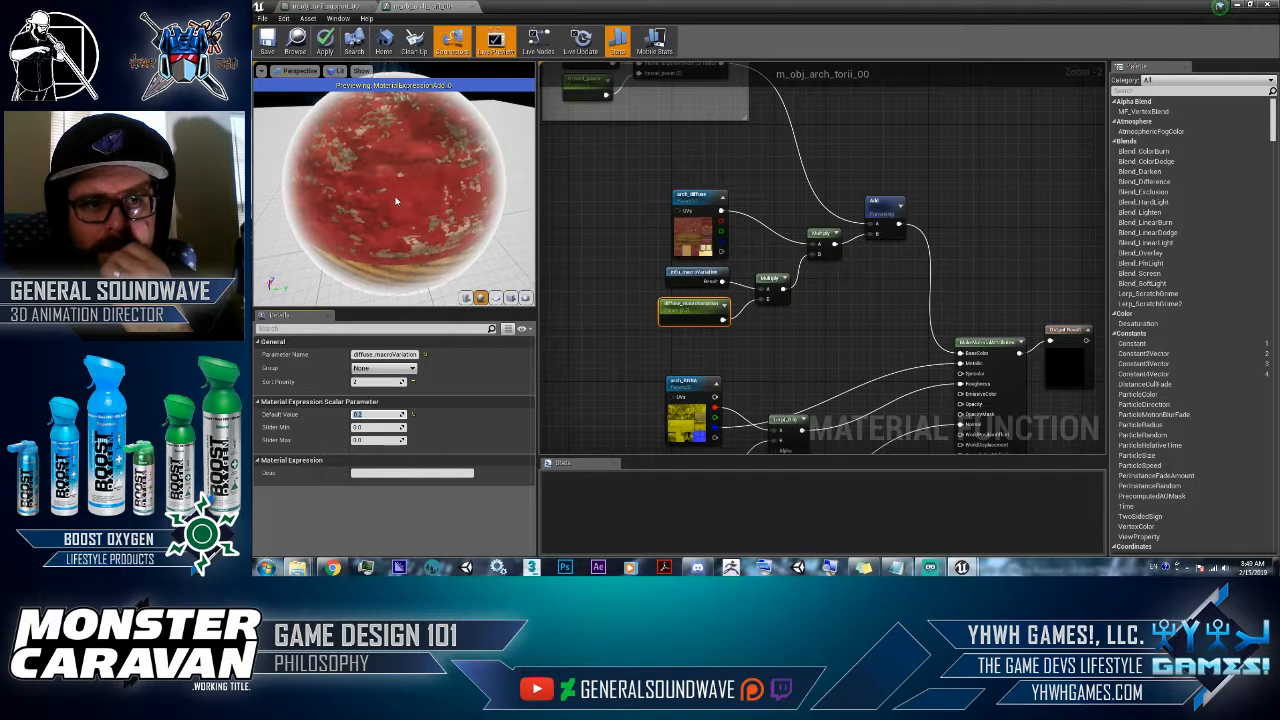
{"action": "left_click_drag", "start_coordinate": [424, 173], "coordinate": [408, 140]}
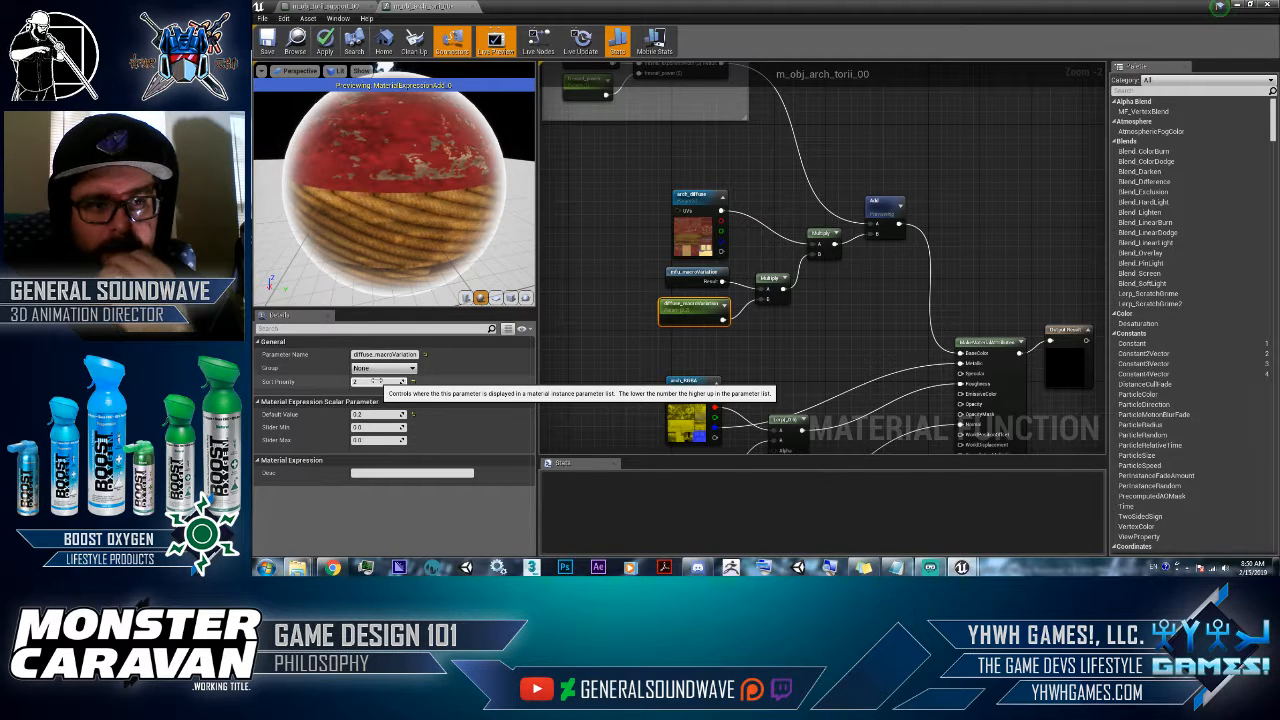
{"action": "mouse_move", "coordinate": [408, 232]}
{"action": "left_mouse_down"}
{"action": "mouse_move", "coordinate": [410, 190]}
{"action": "mouse_move", "coordinate": [402, 230]}
{"action": "left_mouse_up"}
- Move the Fresnel comment group down so it sits just above the arch_diffuse nodes
{"action": "right_click_drag", "start_coordinate": [714, 193], "coordinate": [773, 271]}
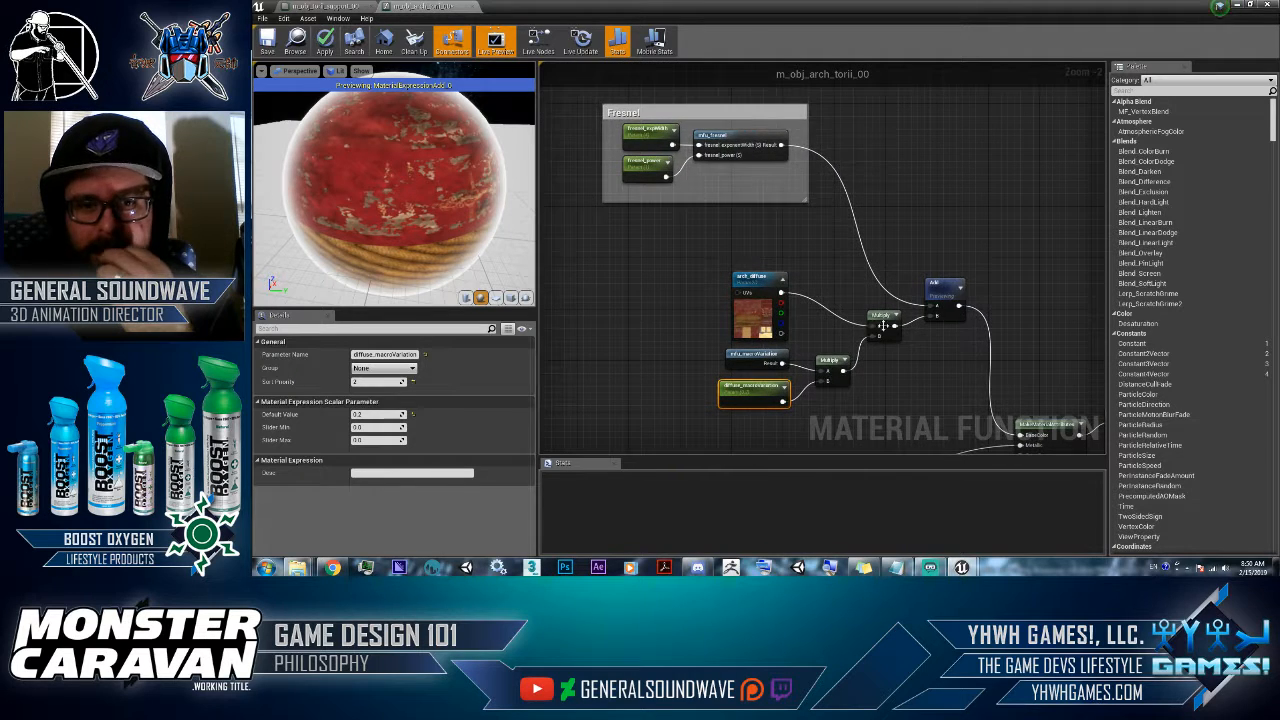
{"action": "right_click_drag", "start_coordinate": [883, 325], "coordinate": [858, 250]}
{"action": "left_click_drag", "start_coordinate": [648, 342], "coordinate": [846, 184]}
{"action": "scroll", "coordinate": [829, 210], "scroll_direction": "down", "scroll_amount": 3}
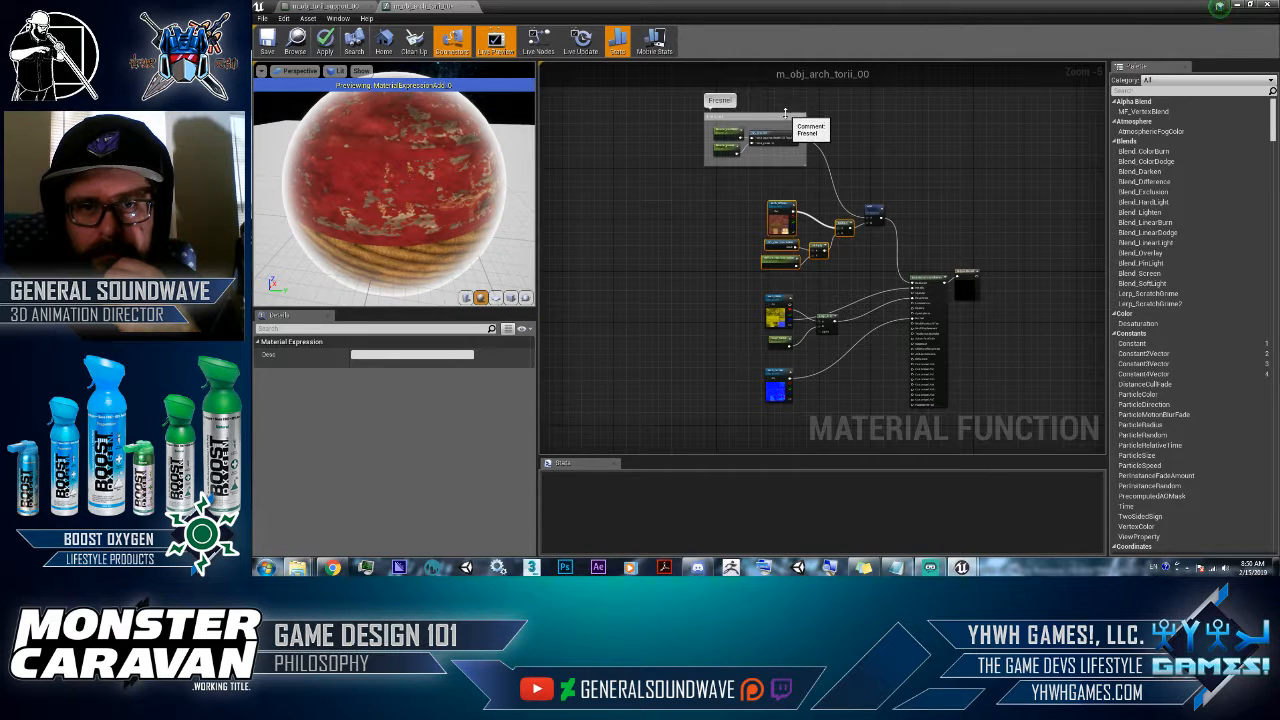
{"action": "left_click_drag", "start_coordinate": [788, 124], "coordinate": [775, 148]}
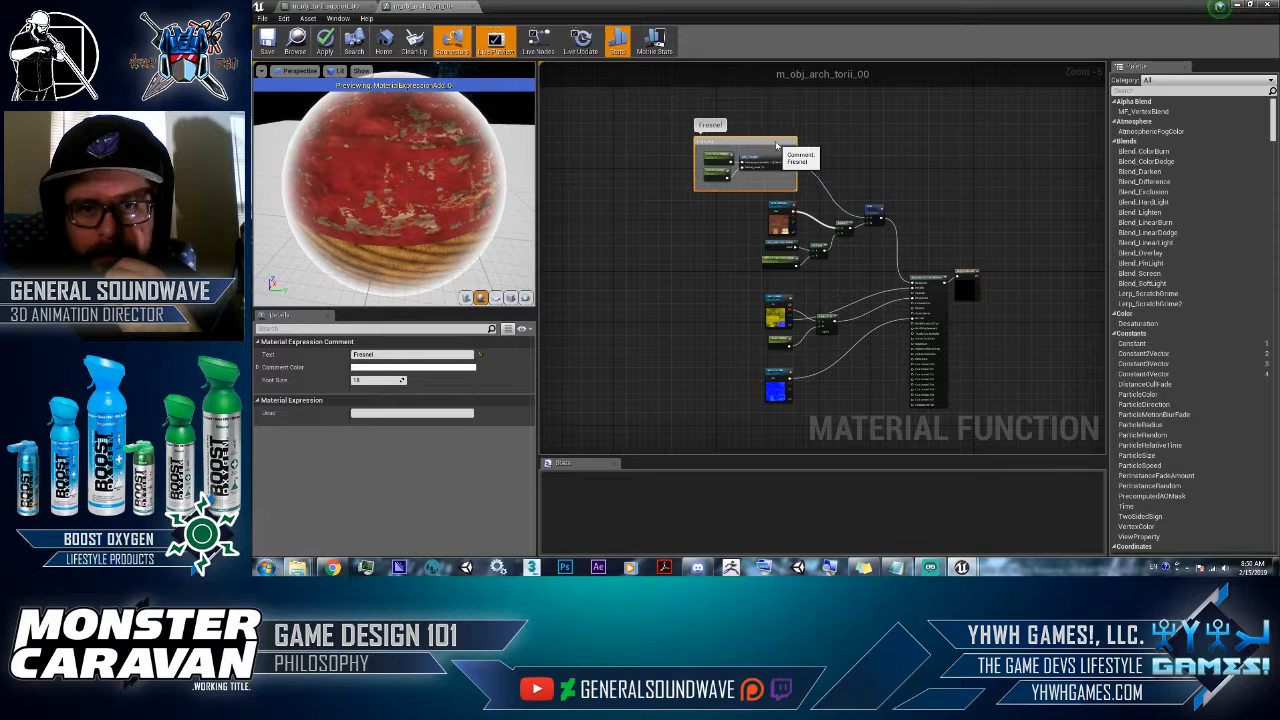
- Wrap the Fresnel group, the diffuse nodes and the Add node in a comment box titled "Diffuse"
{"action": "left_click_drag", "start_coordinate": [642, 118], "coordinate": [895, 277]}
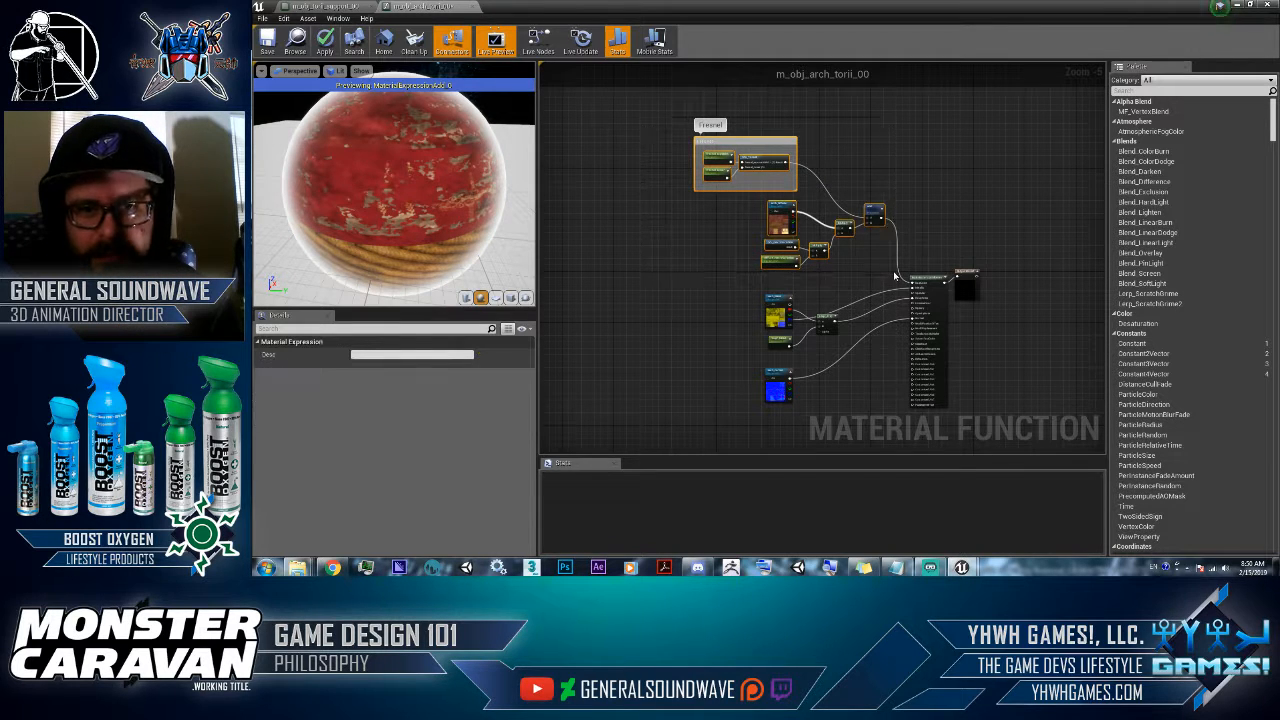
{"action": "key", "text": "c"}
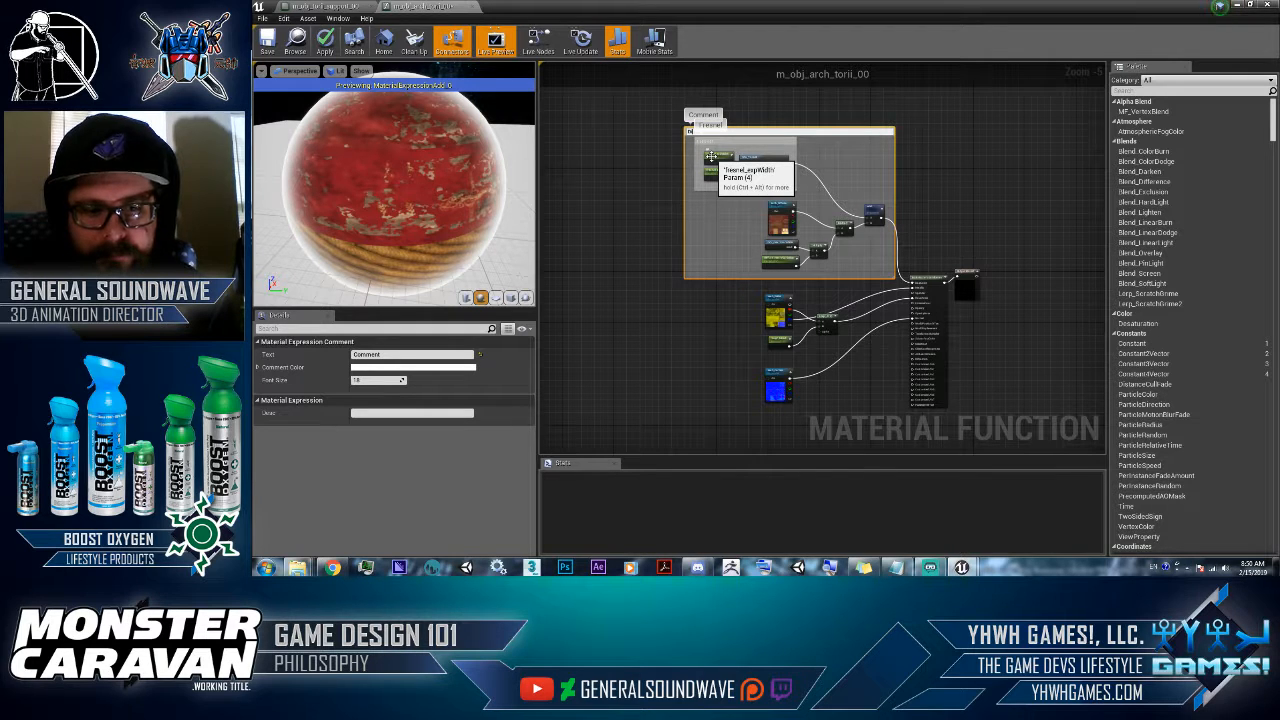
{"action": "type", "text": "Diffuse"}
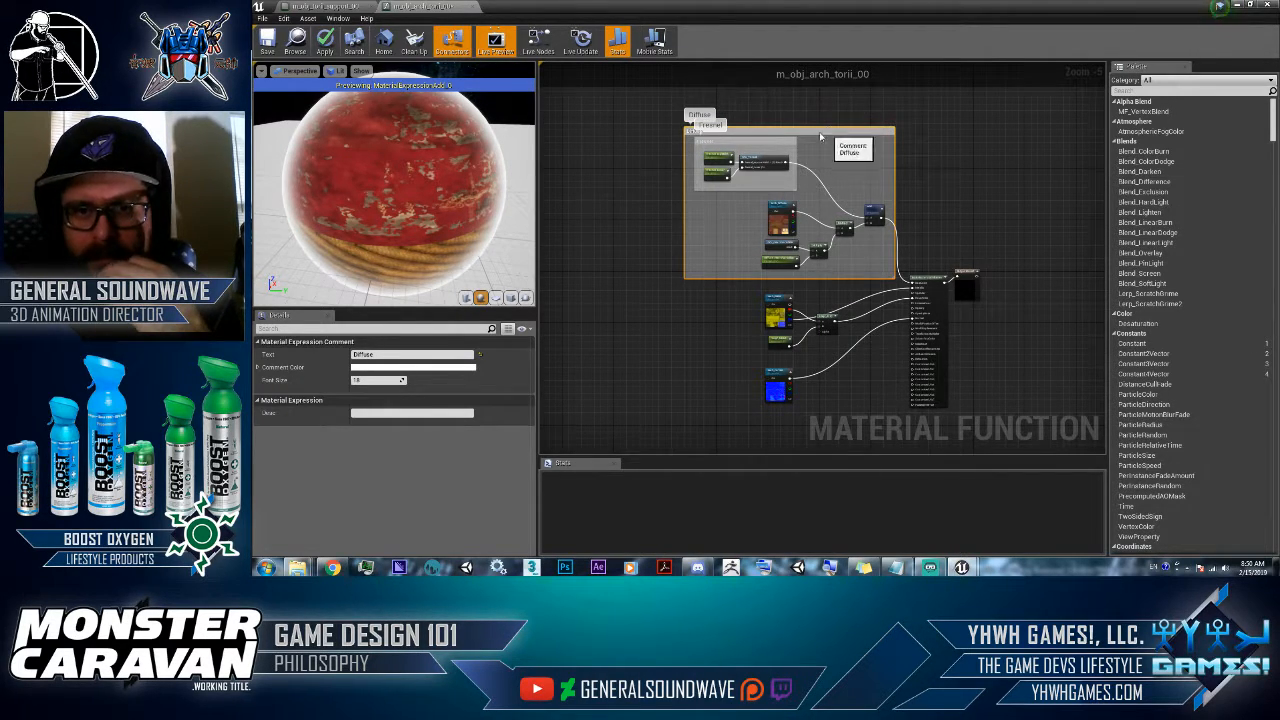
- Examine the arch_RGBA, roughness blend and normal connections to the material attributes, and inspect the preview sphere
{"action": "scroll", "coordinate": [907, 357], "scroll_direction": "up", "scroll_amount": 2}
{"action": "right_click_drag", "start_coordinate": [907, 357], "coordinate": [915, 249]}
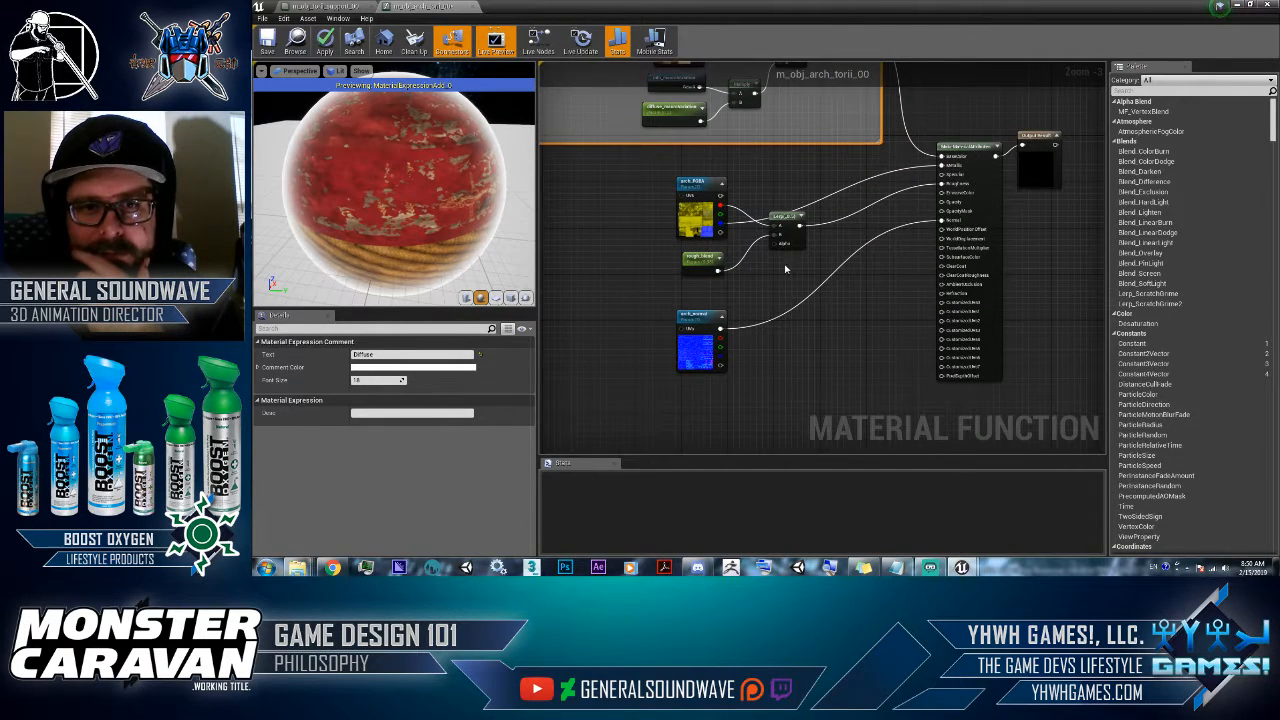
{"action": "right_click_drag", "start_coordinate": [785, 268], "coordinate": [803, 286]}
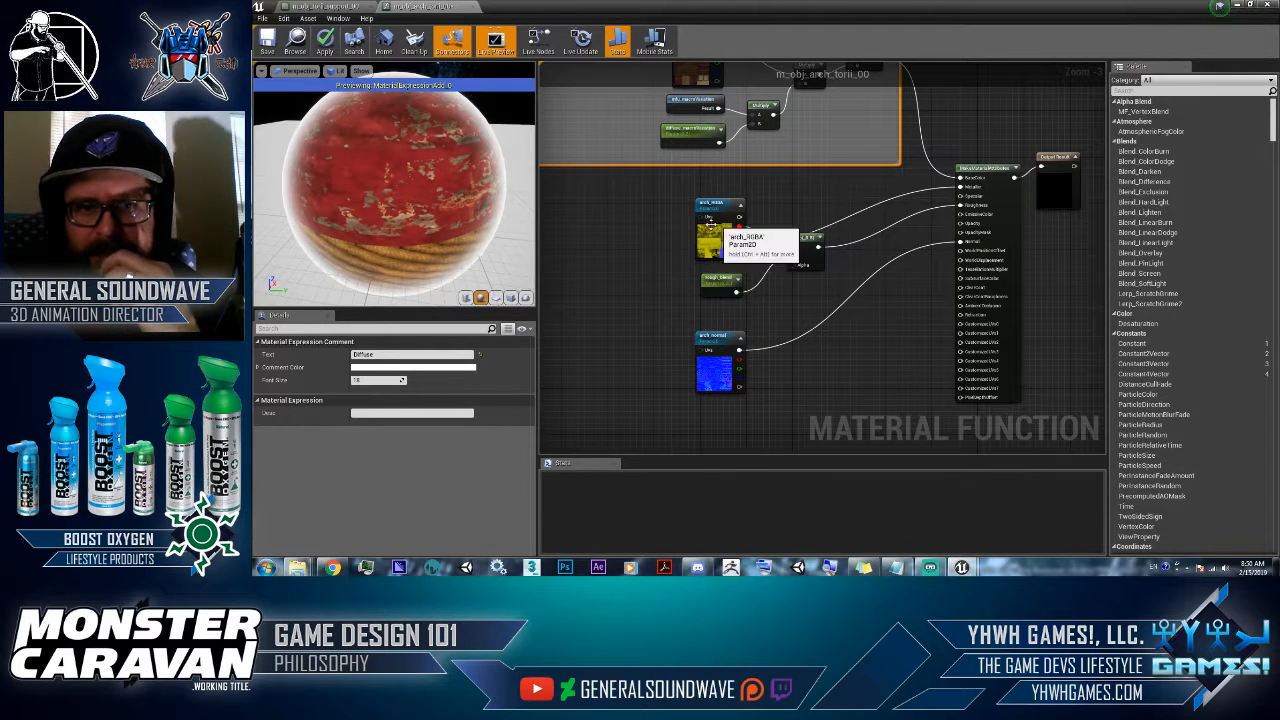
{"action": "right_click_drag", "start_coordinate": [829, 208], "coordinate": [856, 271]}
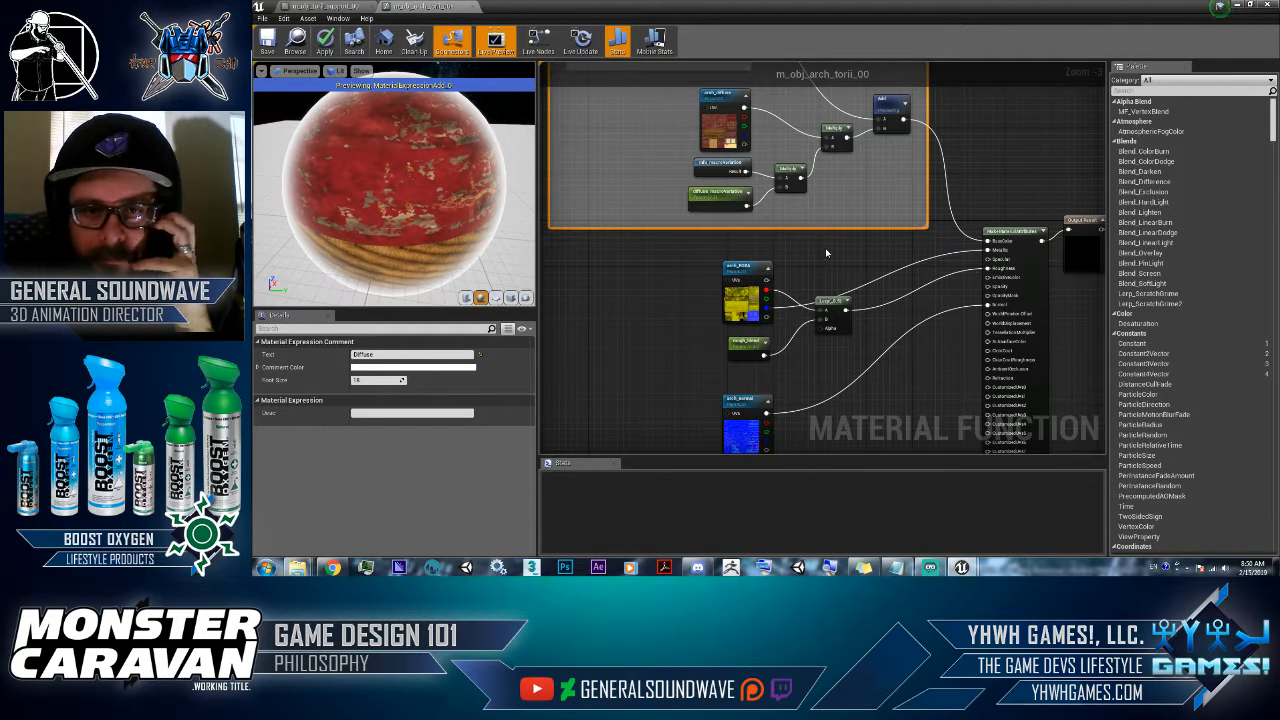
{"action": "right_click_drag", "start_coordinate": [1005, 285], "coordinate": [900, 218]}
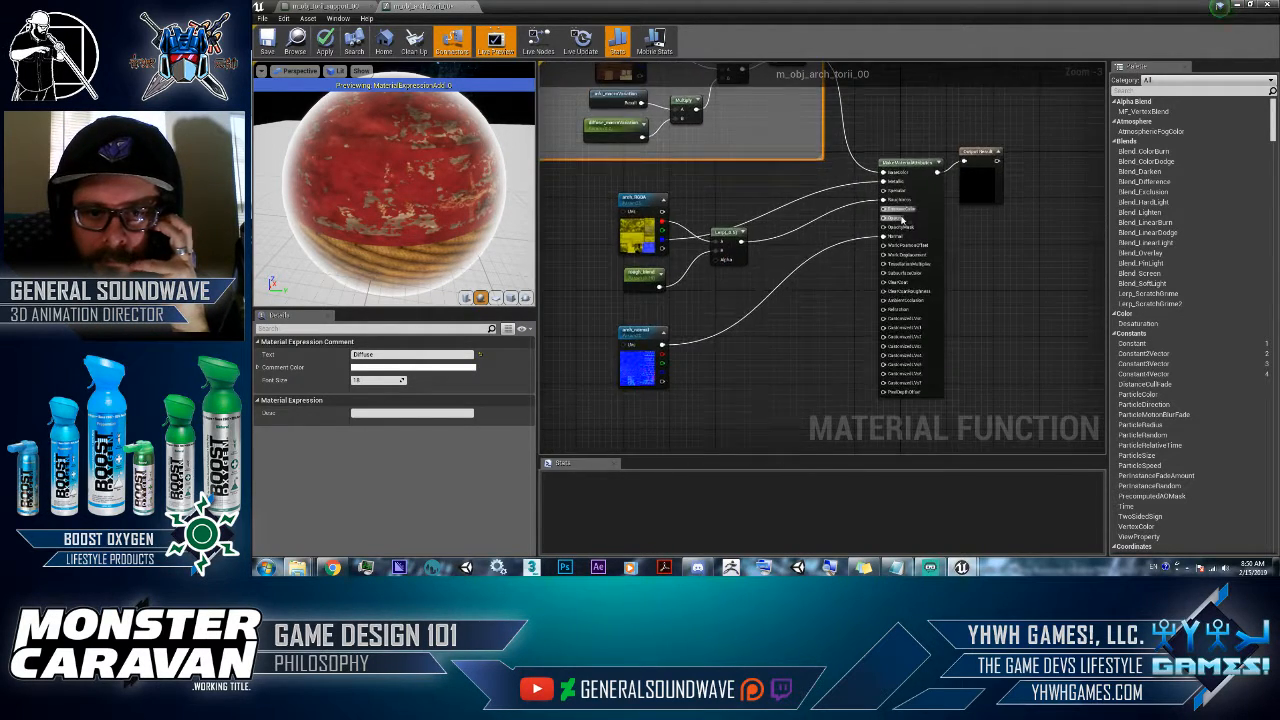
{"action": "left_click_drag", "start_coordinate": [422, 230], "coordinate": [296, 210]}
{"action": "scroll", "coordinate": [851, 379], "scroll_direction": "up", "scroll_amount": 2}
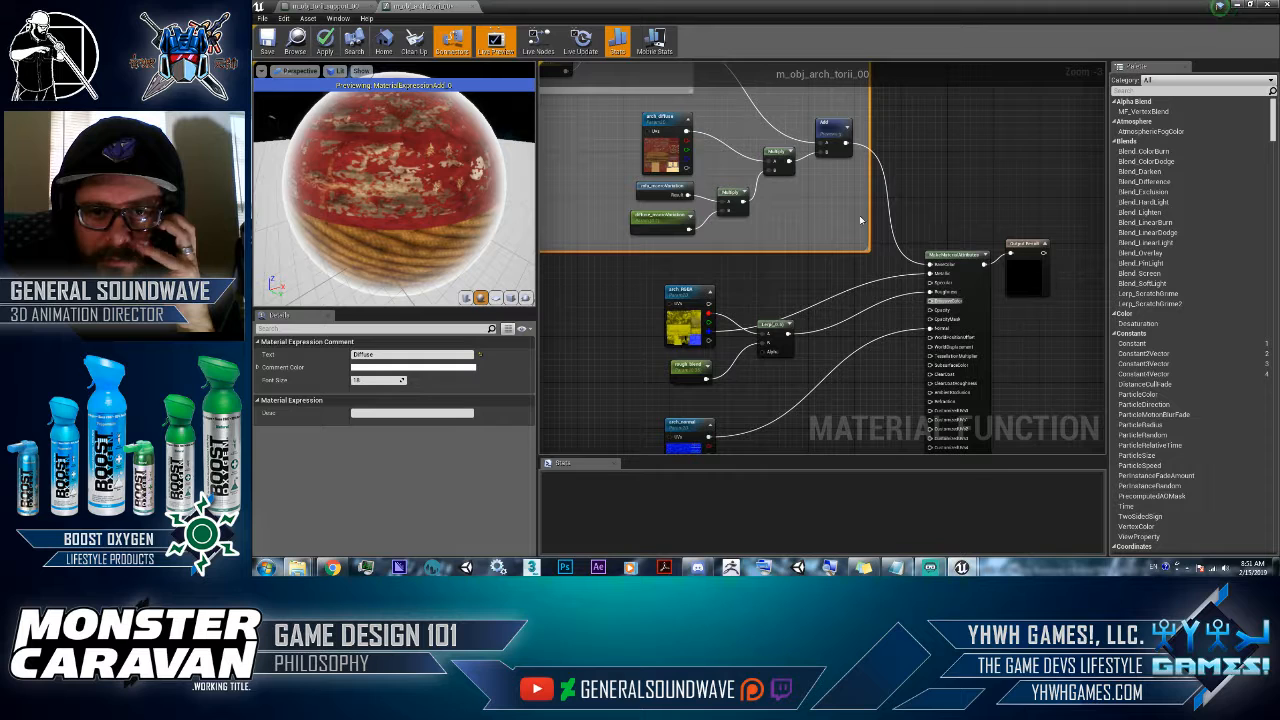
- Enlarge the Diffuse comment box slightly so its title bar clears the nested Fresnel comment
{"action": "right_click_drag", "start_coordinate": [859, 215], "coordinate": [886, 257]}
{"action": "left_click_drag", "start_coordinate": [899, 222], "coordinate": [903, 222]}
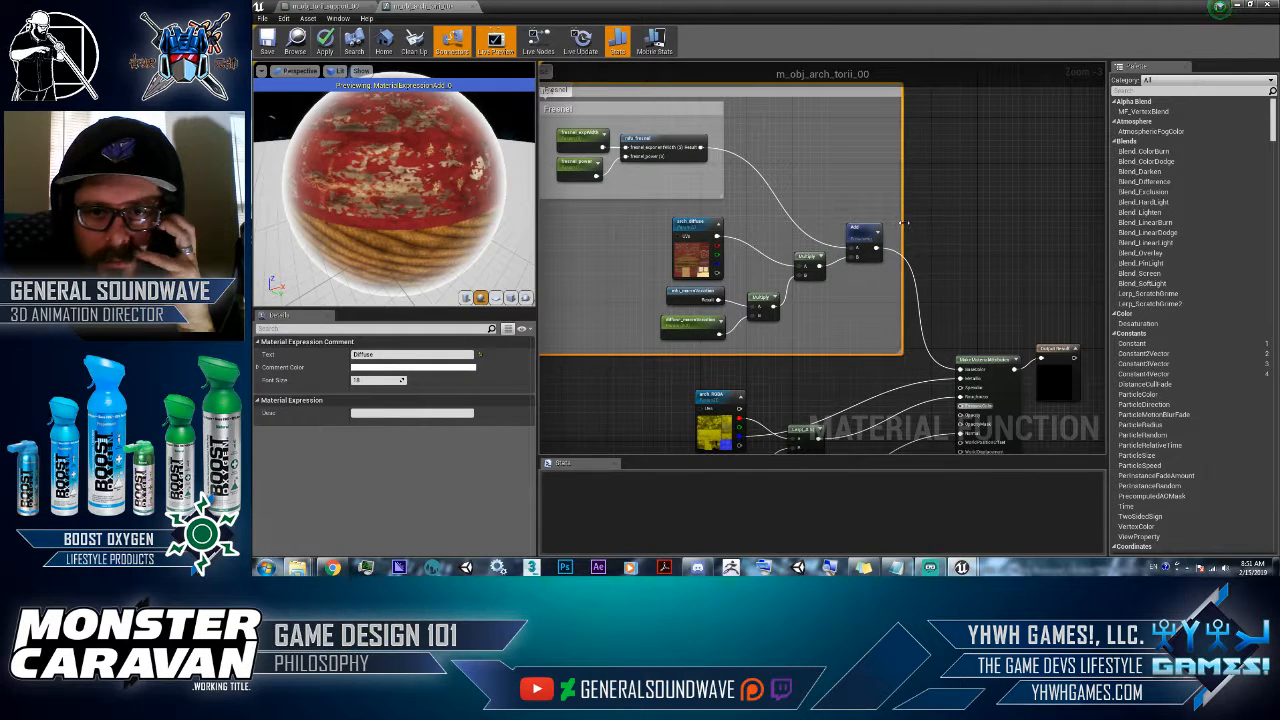
{"action": "right_click_drag", "start_coordinate": [936, 221], "coordinate": [995, 241]}
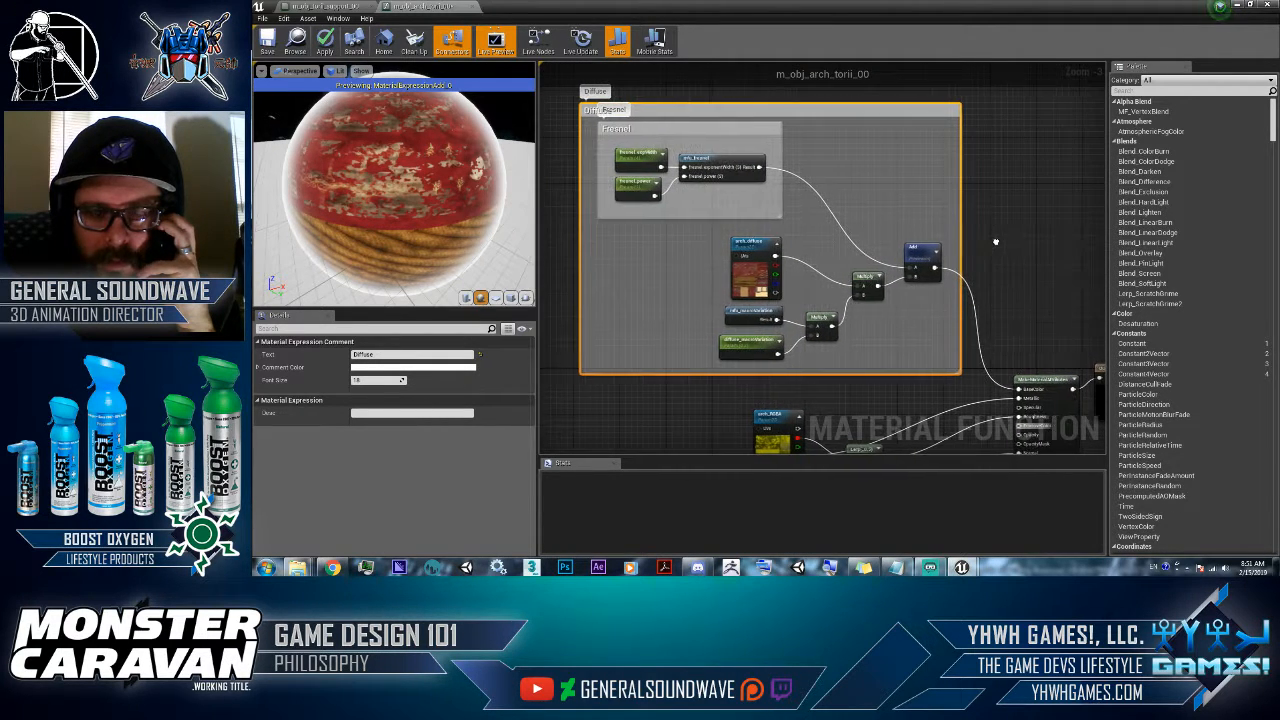
{"action": "left_click_drag", "start_coordinate": [875, 108], "coordinate": [872, 84]}
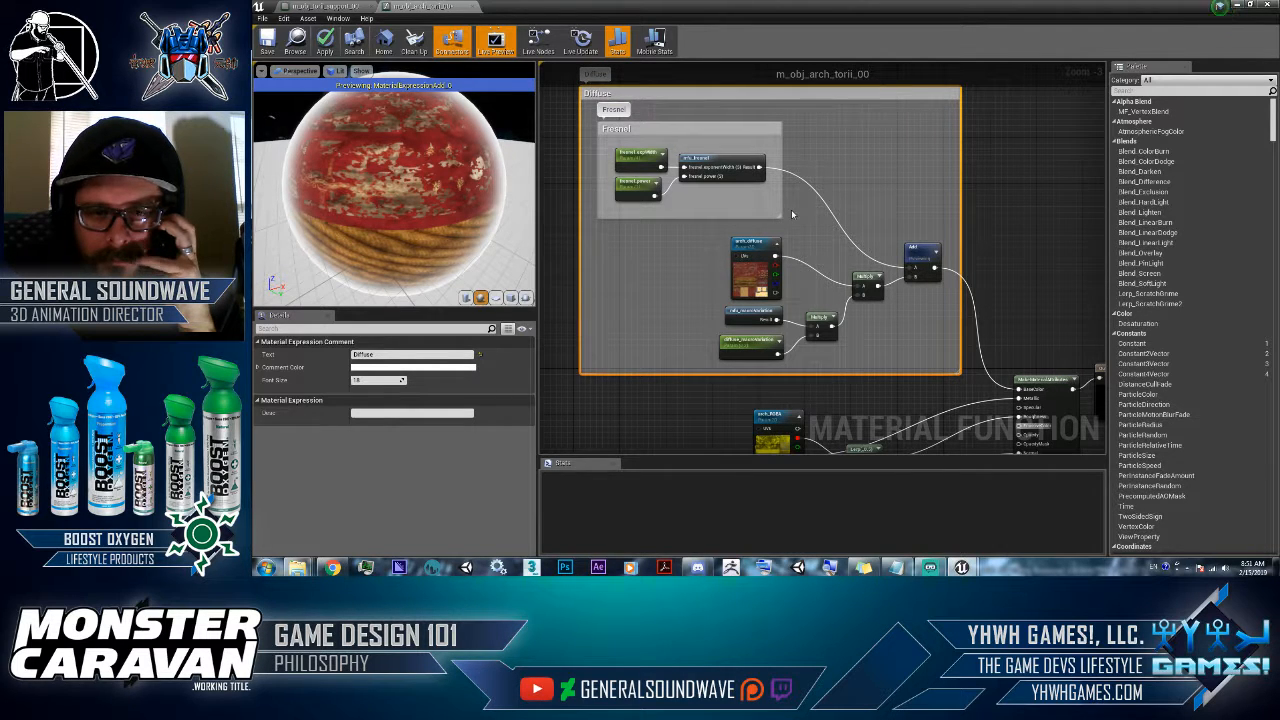
- Move the arch_RGBA, rough_blend, Lerp and arch_normal nodes up together, close beneath the Diffuse comment
{"action": "right_click_drag", "start_coordinate": [1006, 277], "coordinate": [909, 137]}
{"action": "left_click", "coordinate": [684, 405]}
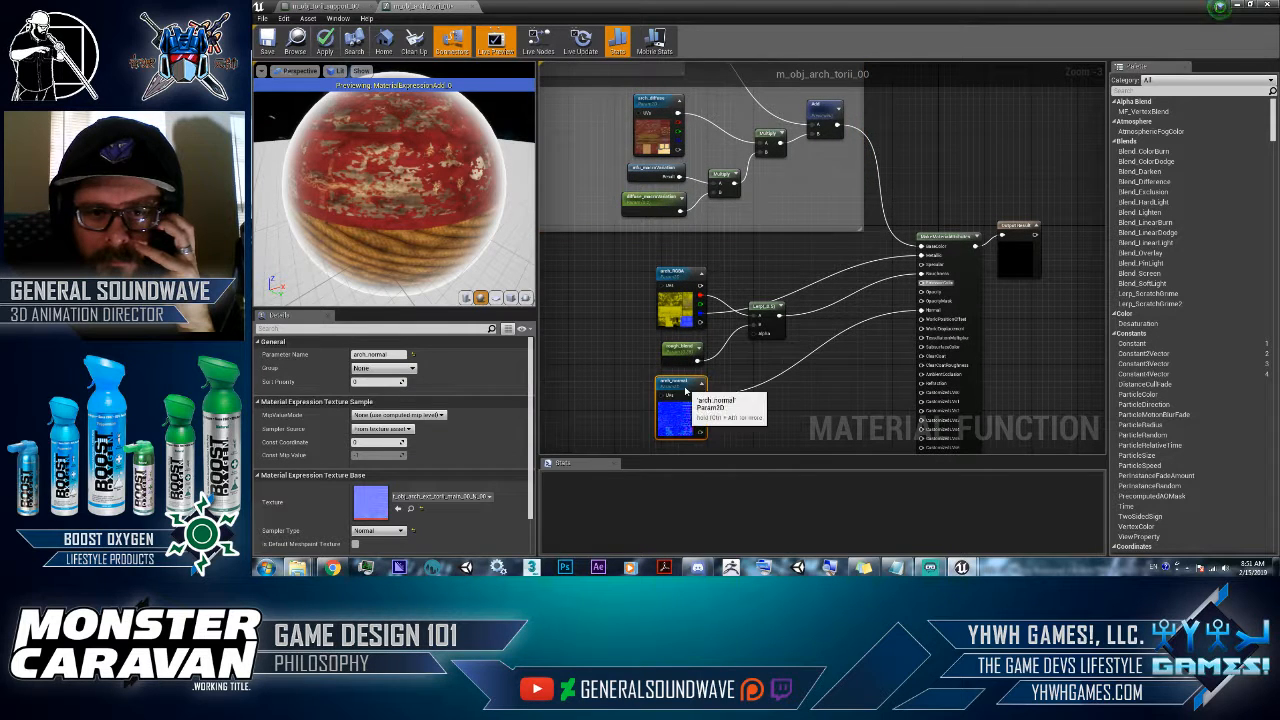
{"action": "left_click_drag", "start_coordinate": [628, 416], "coordinate": [774, 254]}
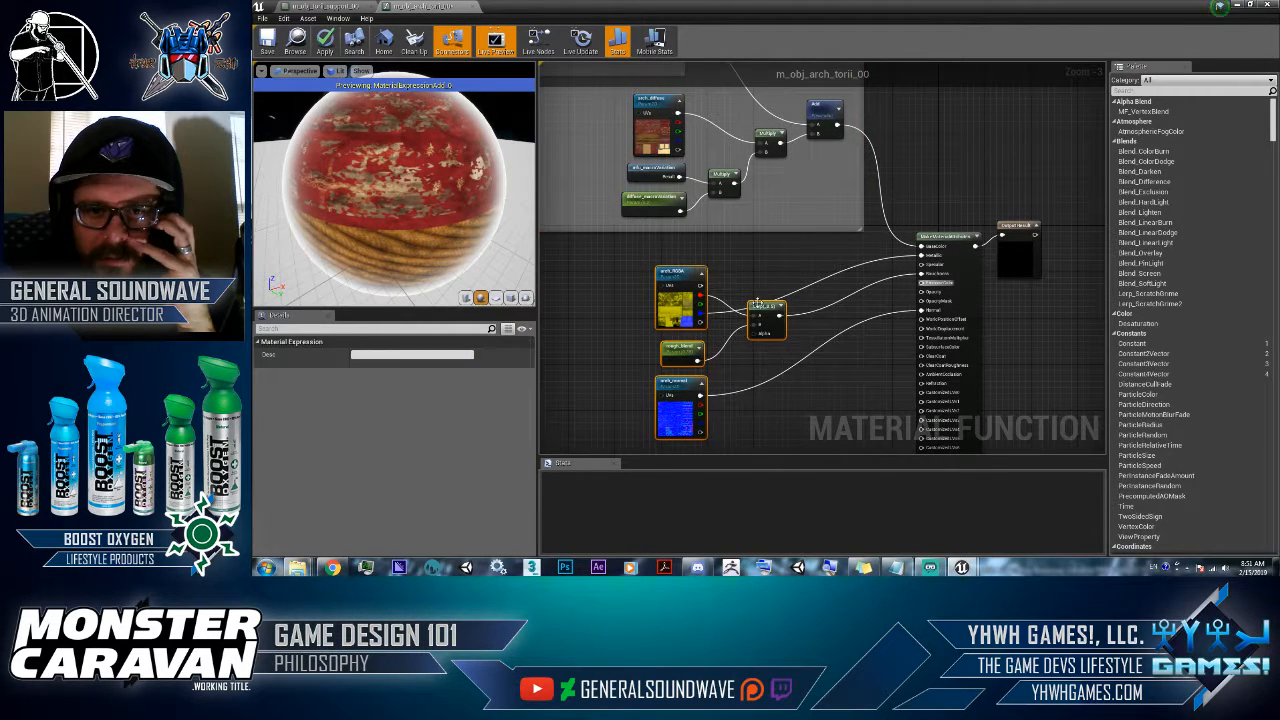
{"action": "left_click_drag", "start_coordinate": [758, 306], "coordinate": [738, 278]}
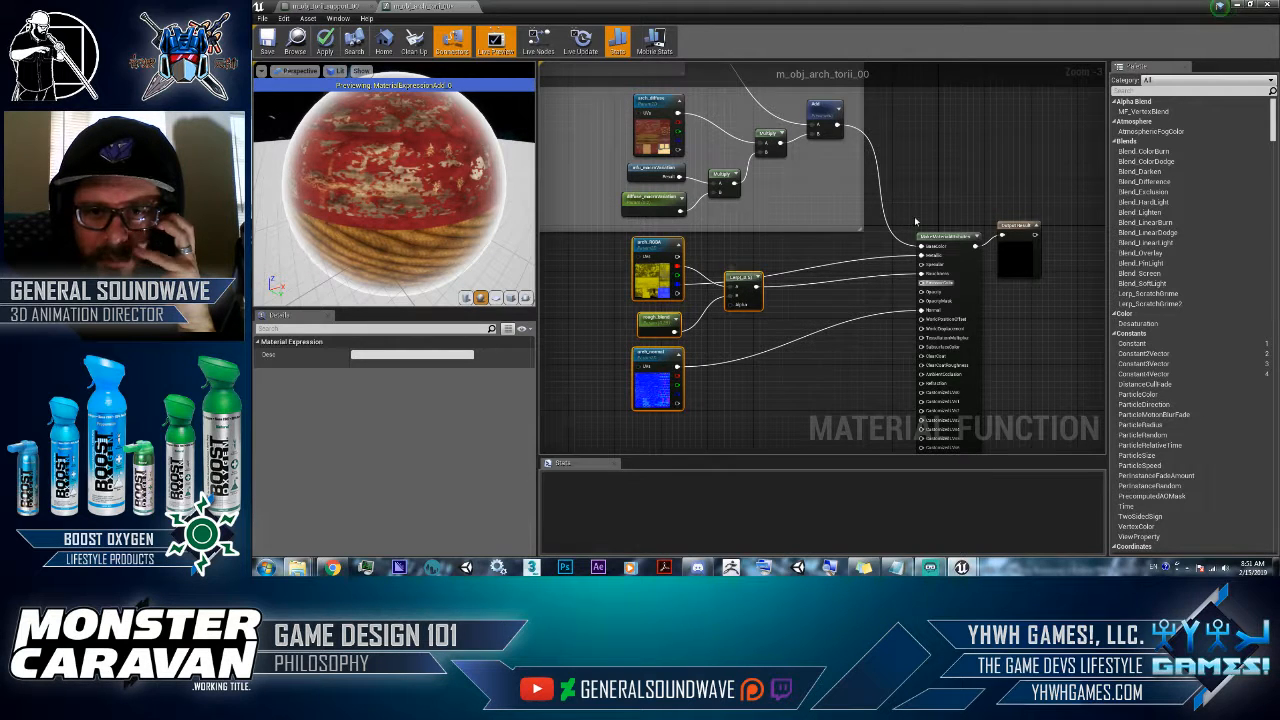
- Move the MakeMaterialAttributes and Output Result nodes down together to line up with the incoming texture nodes
{"action": "left_click_drag", "start_coordinate": [935, 184], "coordinate": [1041, 344]}
{"action": "left_click_drag", "start_coordinate": [969, 251], "coordinate": [943, 292]}
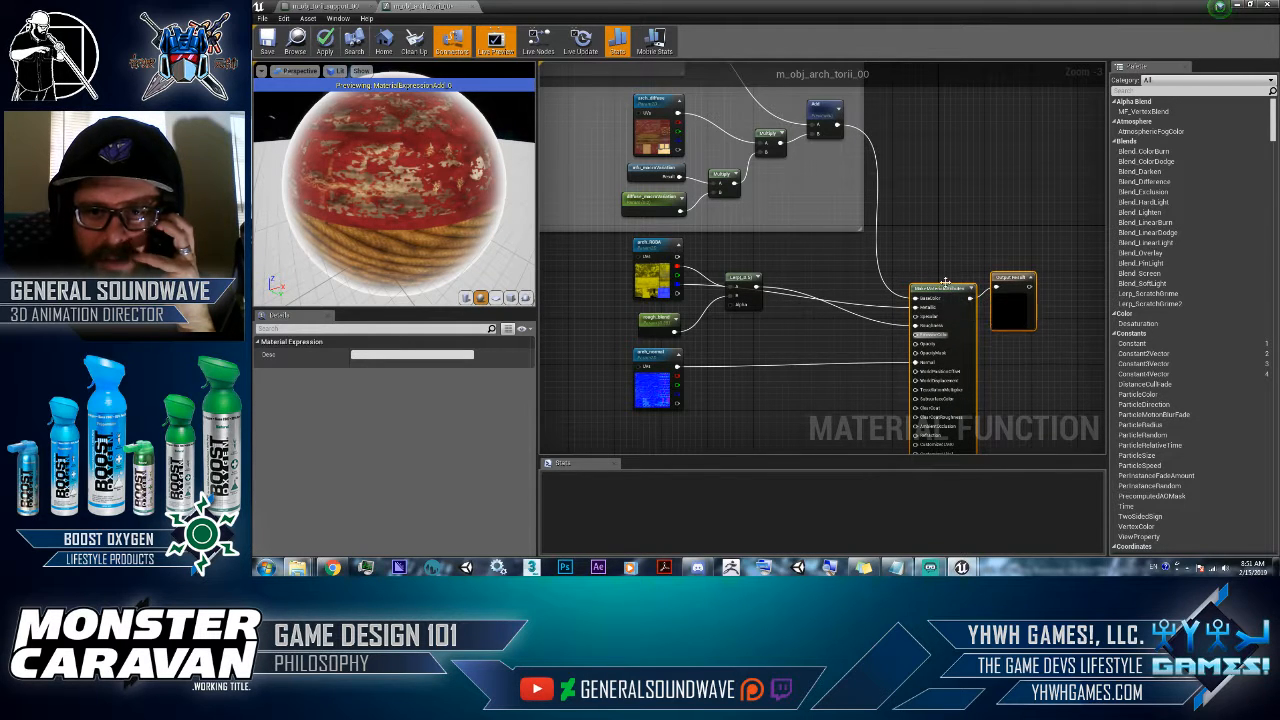
{"action": "left_click", "coordinate": [902, 305]}
{"action": "scroll", "coordinate": [896, 305], "scroll_direction": "down", "scroll_amount": 1}
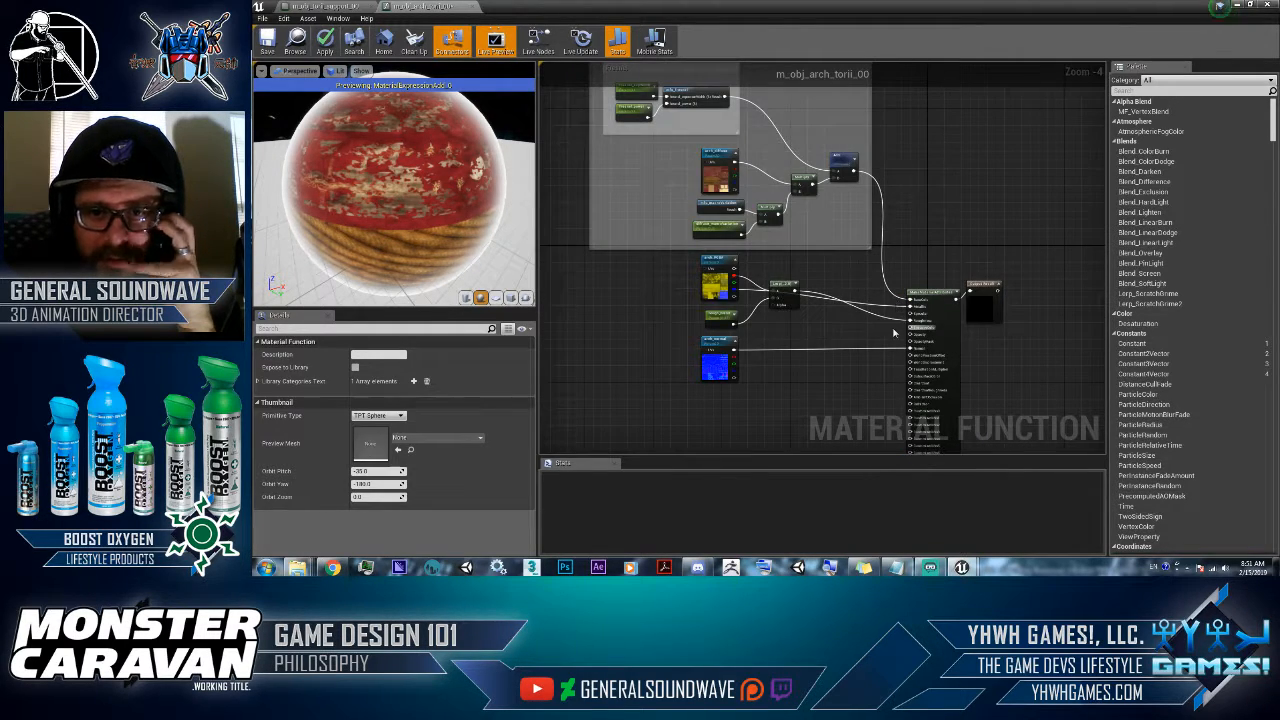
- Apply and save the m_obj_arch_torii_00 material function, and review the result on the preview sphere
{"action": "mouse_move", "coordinate": [373, 190]}
{"action": "left_mouse_down"}
{"action": "mouse_move", "coordinate": [376, 232]}
{"action": "mouse_move", "coordinate": [390, 238]}
{"action": "mouse_move", "coordinate": [396, 198]}
{"action": "mouse_move", "coordinate": [366, 194]}
{"action": "left_mouse_up"}
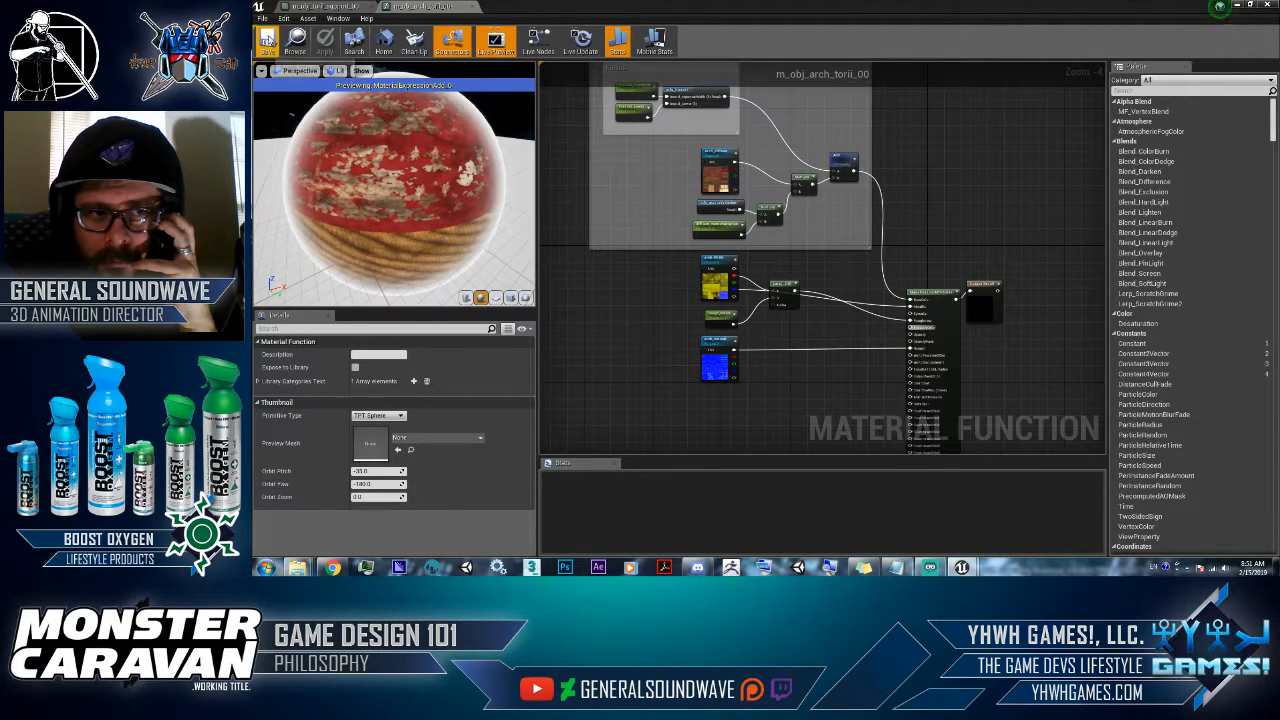
{"action": "left_click", "coordinate": [267, 38]}
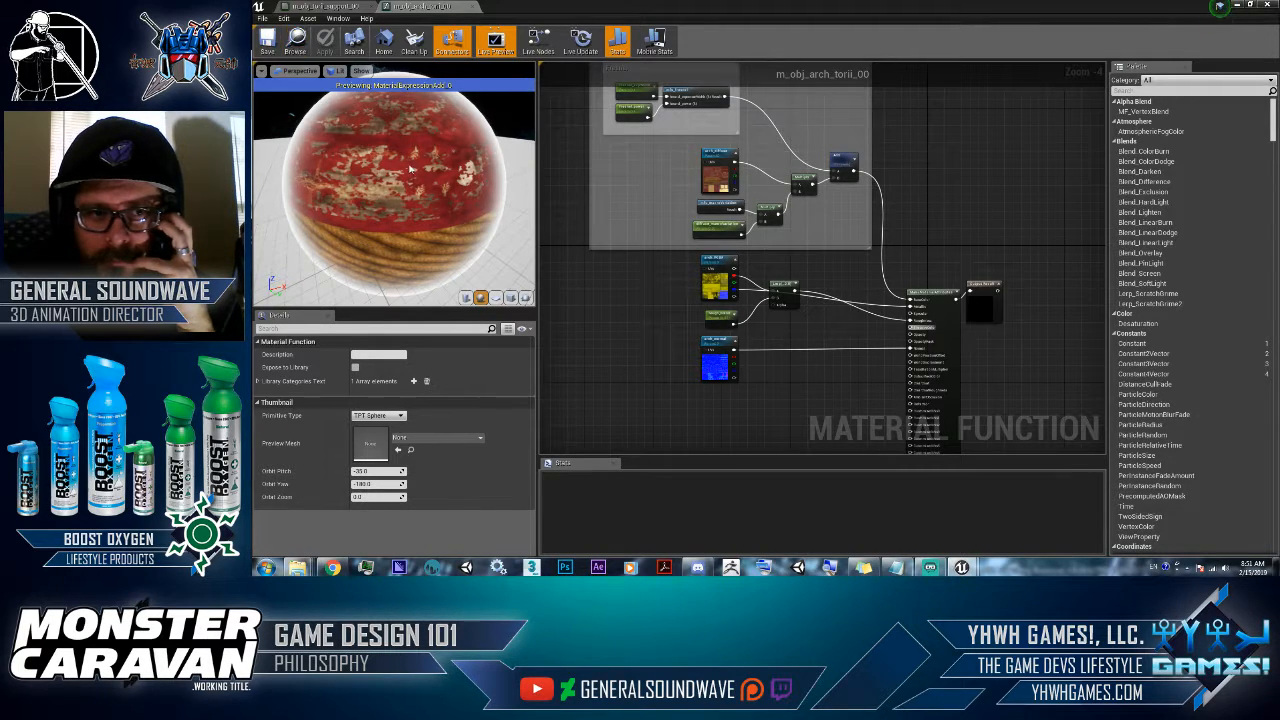
{"action": "left_click_drag", "start_coordinate": [408, 158], "coordinate": [384, 215]}
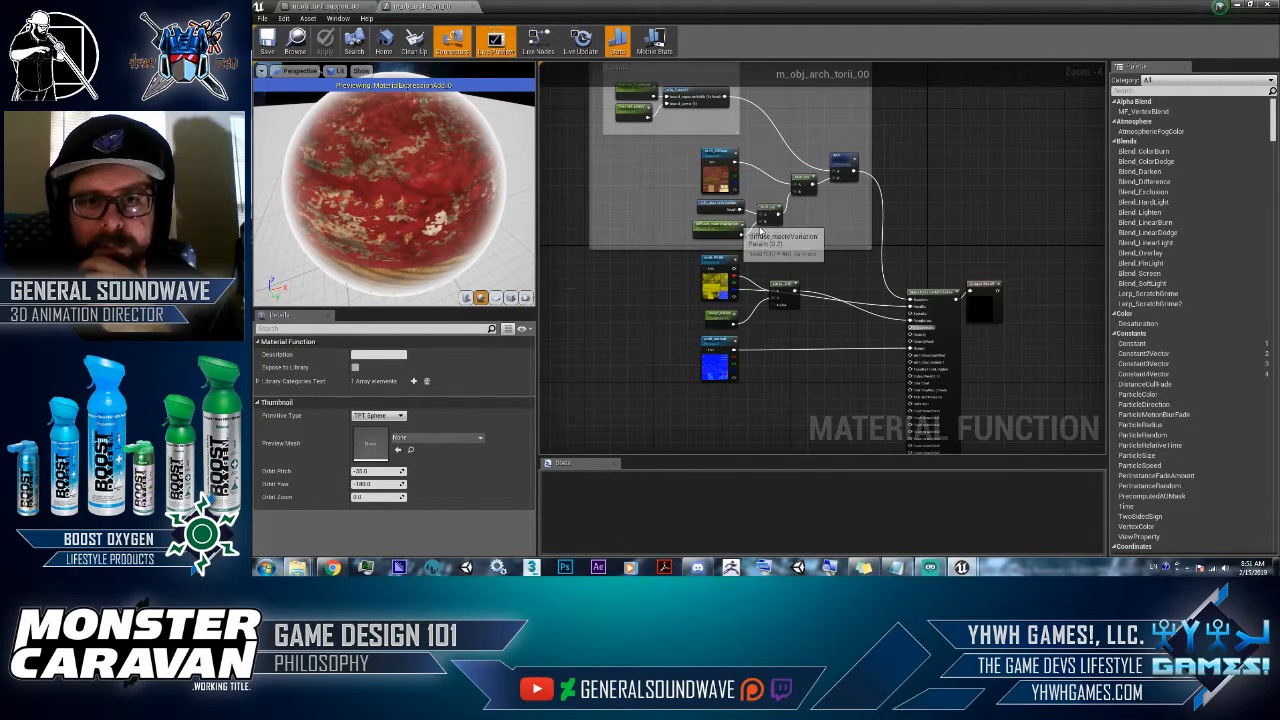
{"action": "mouse_move", "coordinate": [759, 225]}
{"action": "right_mouse_down"}
{"action": "mouse_move", "coordinate": [759, 282]}
{"action": "mouse_move", "coordinate": [715, 234]}
{"action": "mouse_move", "coordinate": [745, 241]}
{"action": "right_mouse_up"}
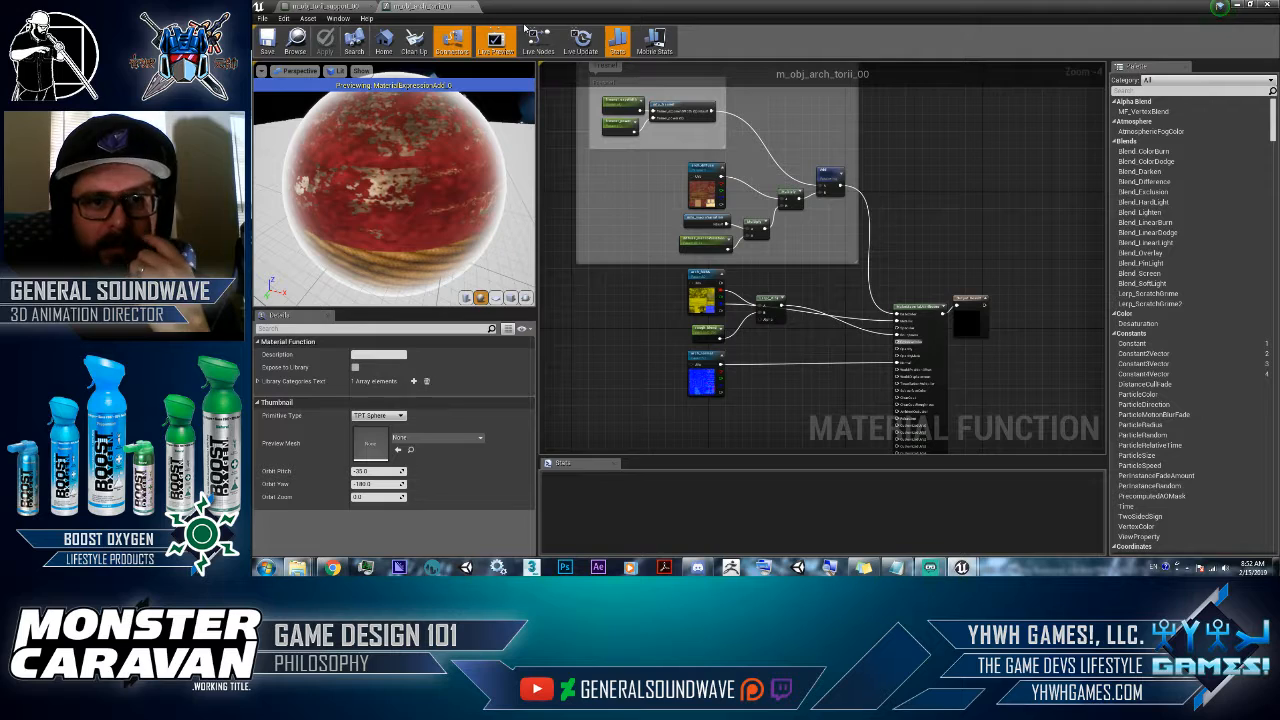
- Look through the st_obj_torii_00 Materials folder in the Content Browser, and return to the maximized material editor
{"action": "double_click", "coordinate": [535, 5]}
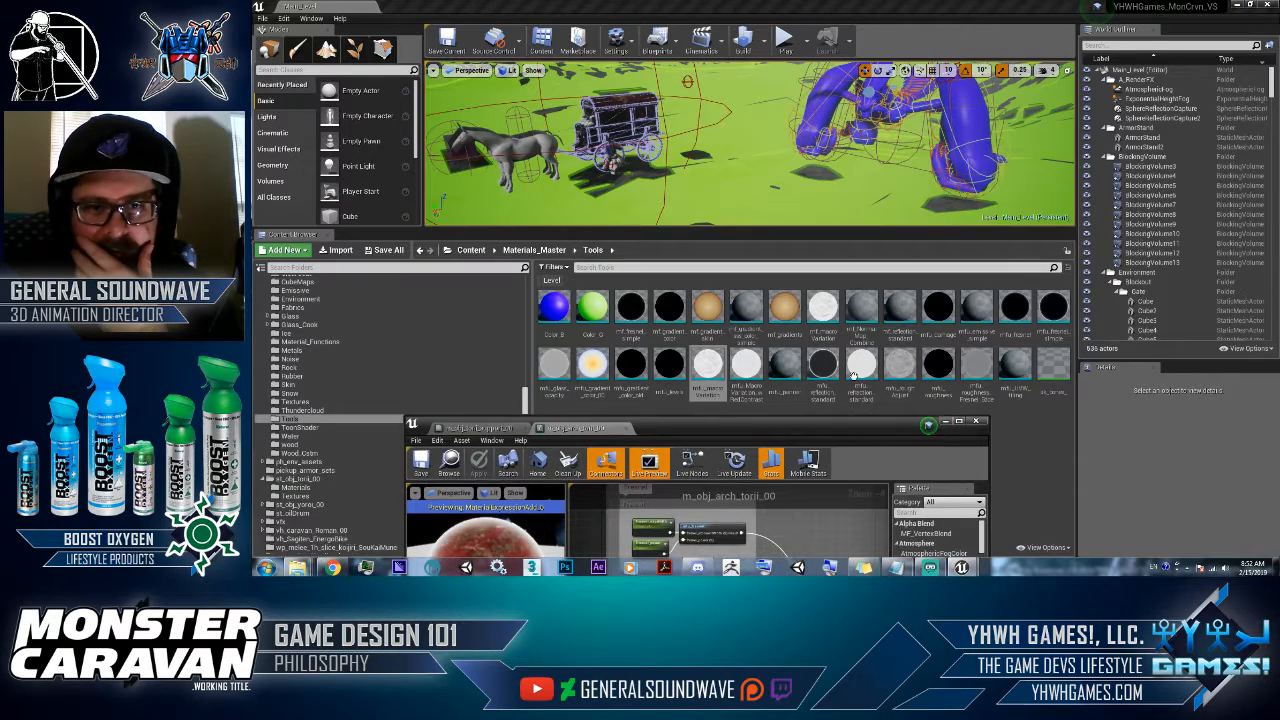
{"action": "left_click", "coordinate": [294, 487]}
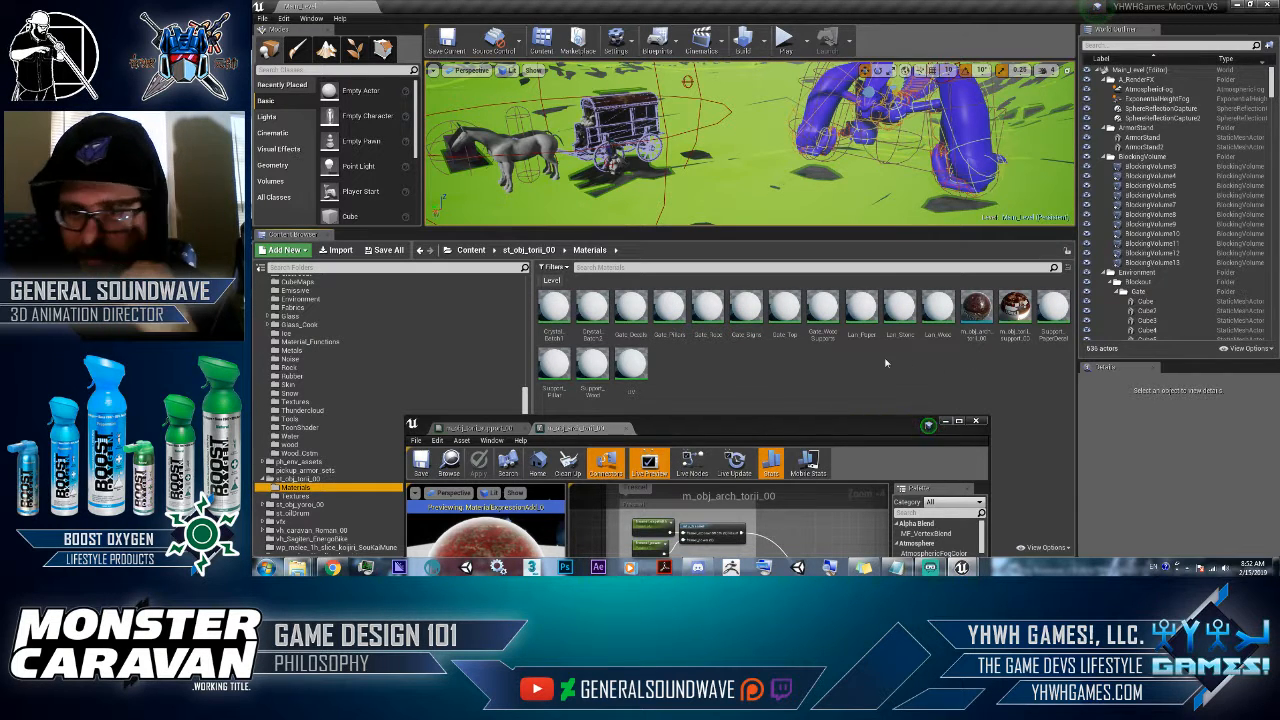
{"action": "right_click", "coordinate": [950, 359]}
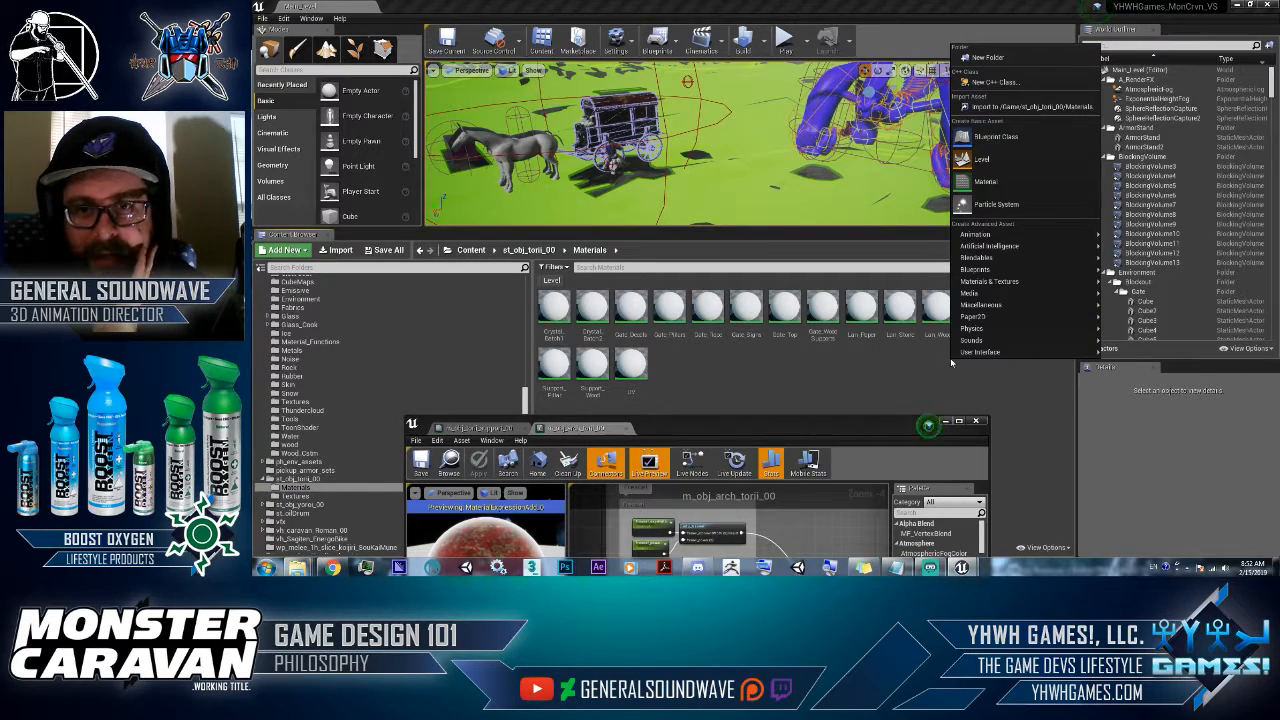
{"action": "left_click", "coordinate": [925, 367]}
{"action": "left_click_drag", "start_coordinate": [860, 427], "coordinate": [885, 157]}
{"action": "double_click", "coordinate": [885, 157]}
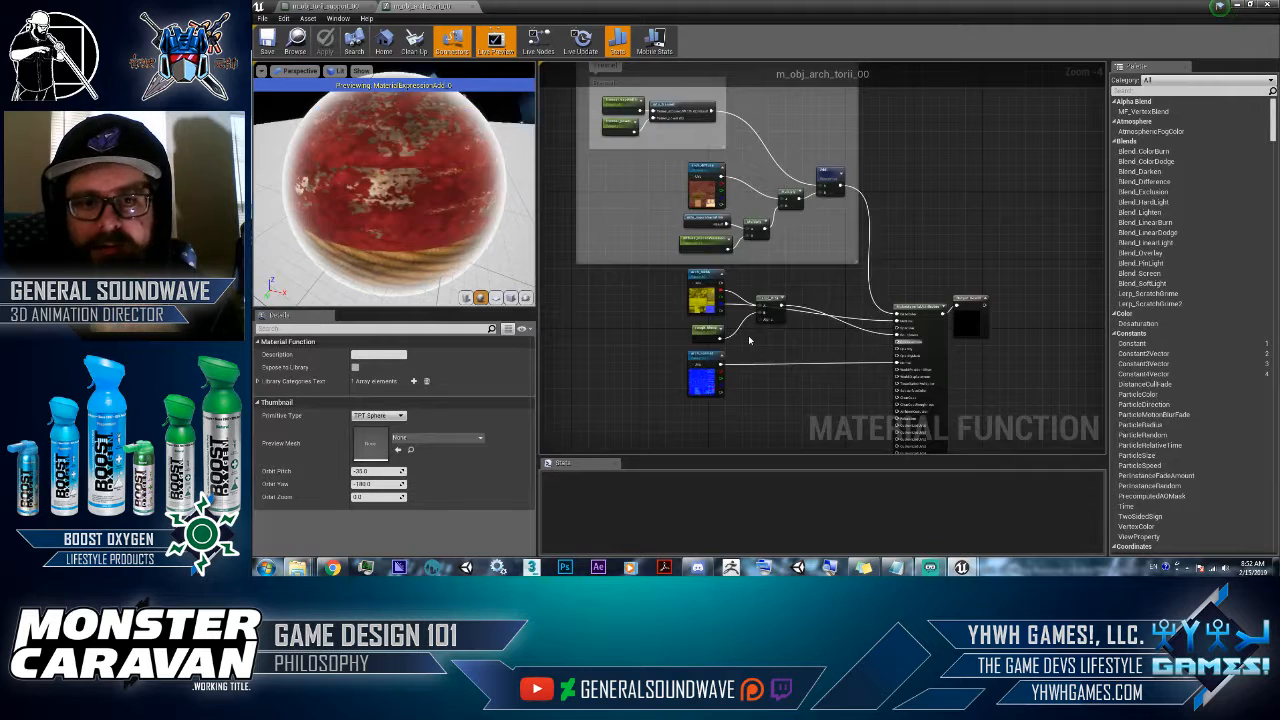
{"action": "scroll", "coordinate": [749, 341], "scroll_direction": "up", "scroll_amount": 2}
{"action": "left_click_drag", "start_coordinate": [793, 291], "coordinate": [976, 344]}
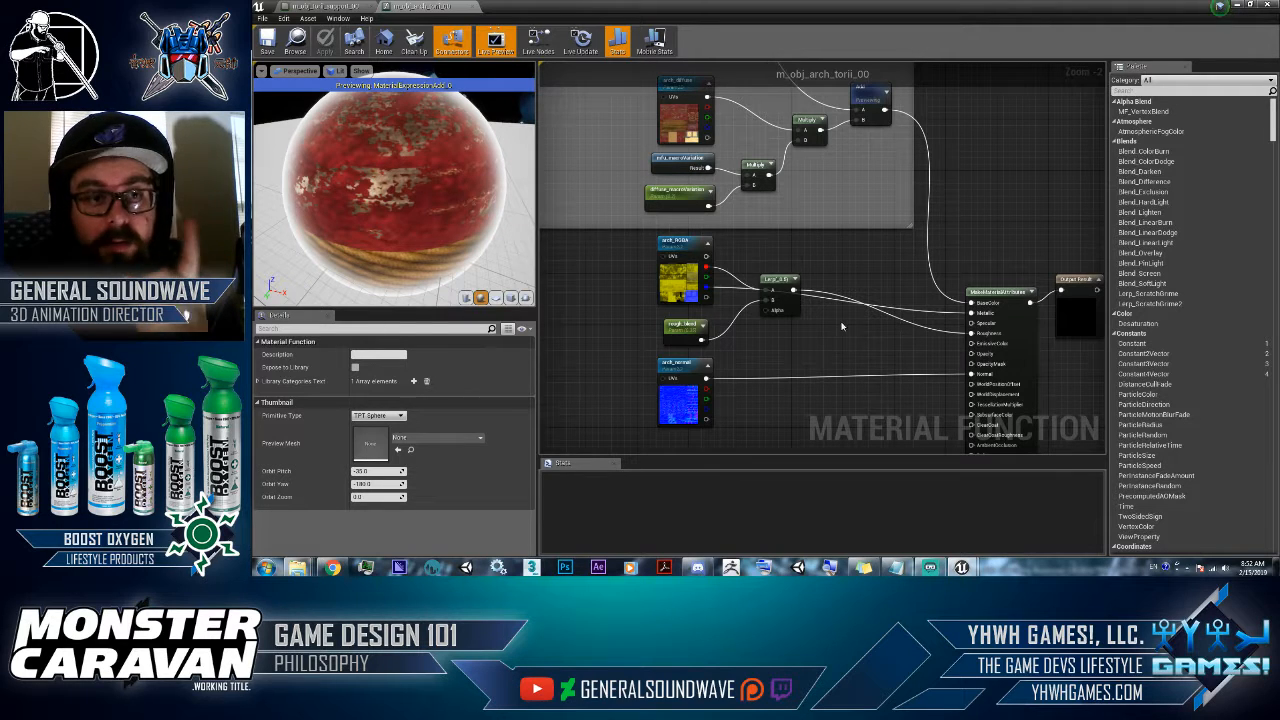
- Copy the two emissive colour constants, both Lerps, the scalar constant and the Multiply from the m_obj_torii_support_00 material
{"action": "left_click", "coordinate": [328, 6]}
{"action": "right_click_drag", "start_coordinate": [886, 283], "coordinate": [997, 391]}
{"action": "right_click_drag", "start_coordinate": [889, 314], "coordinate": [979, 350]}
{"action": "left_click_drag", "start_coordinate": [761, 118], "coordinate": [878, 278]}
{"action": "left_click", "coordinate": [915, 283], "text": "ctrl"}
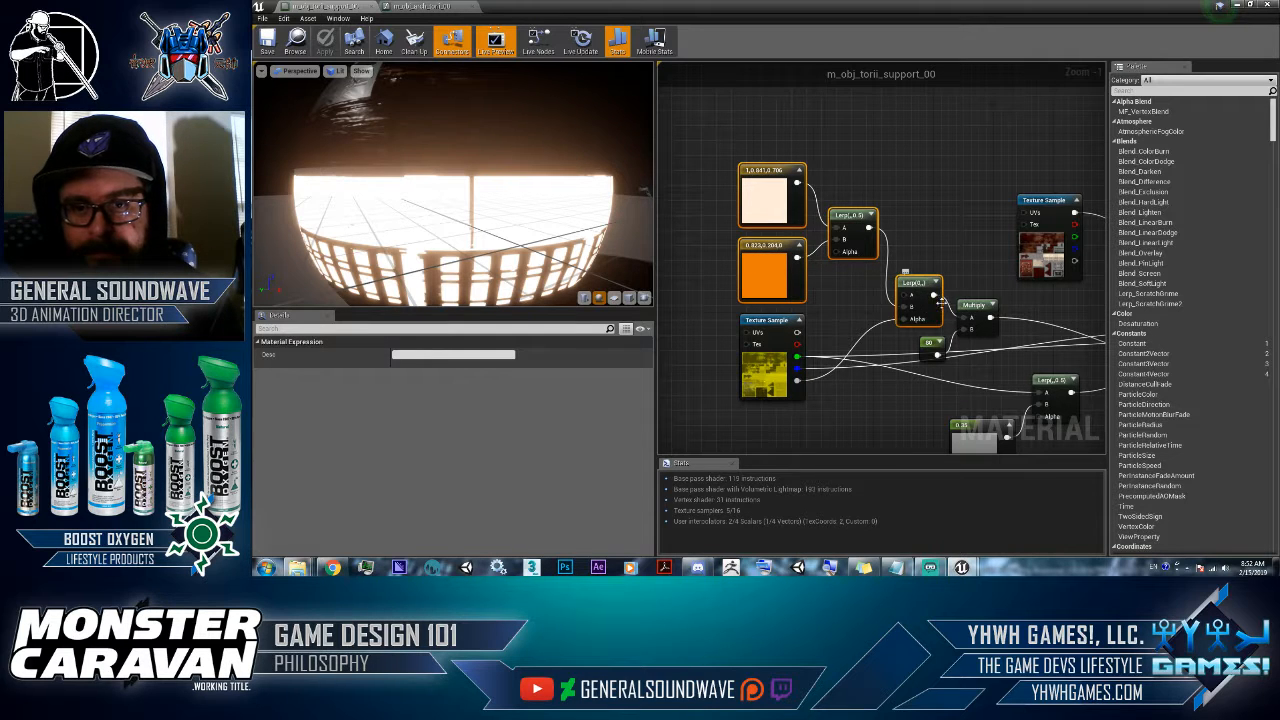
{"action": "left_click", "coordinate": [975, 305], "text": "ctrl"}
{"action": "left_click", "coordinate": [933, 342], "text": "ctrl"}
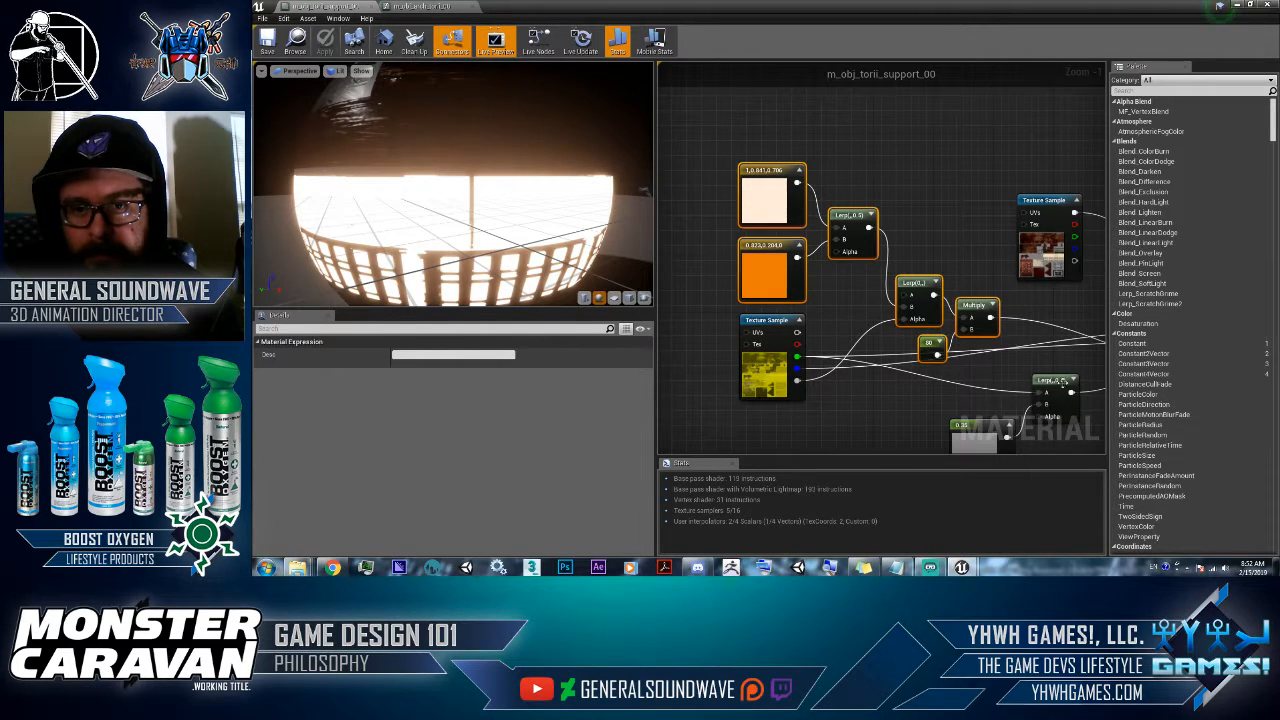
{"action": "right_click_drag", "start_coordinate": [1029, 346], "coordinate": [990, 316]}
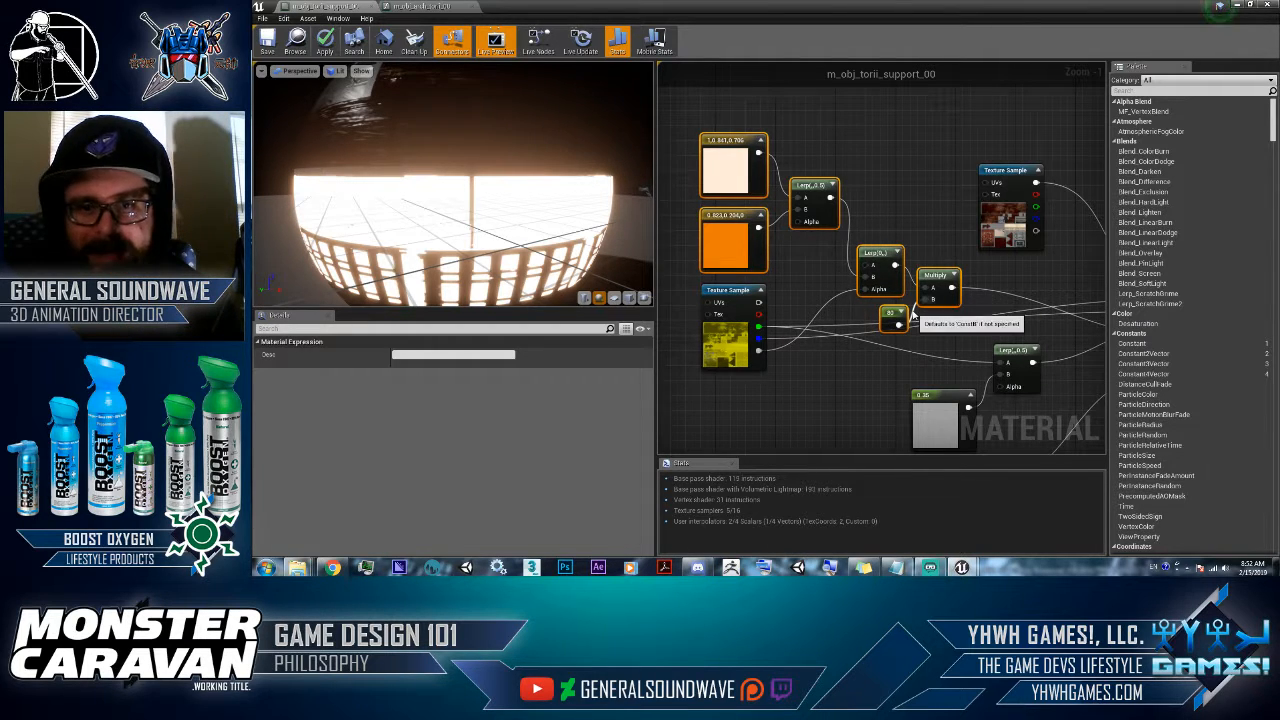
- Paste the emissive nodes into the m_obj_arch_torii_00 function and place them in the empty area left of the arch texture nodes
{"action": "left_click", "coordinate": [431, 5]}
{"action": "right_click_drag", "start_coordinate": [742, 236], "coordinate": [828, 120]}
{"action": "right_click_drag", "start_coordinate": [820, 364], "coordinate": [1029, 259]}
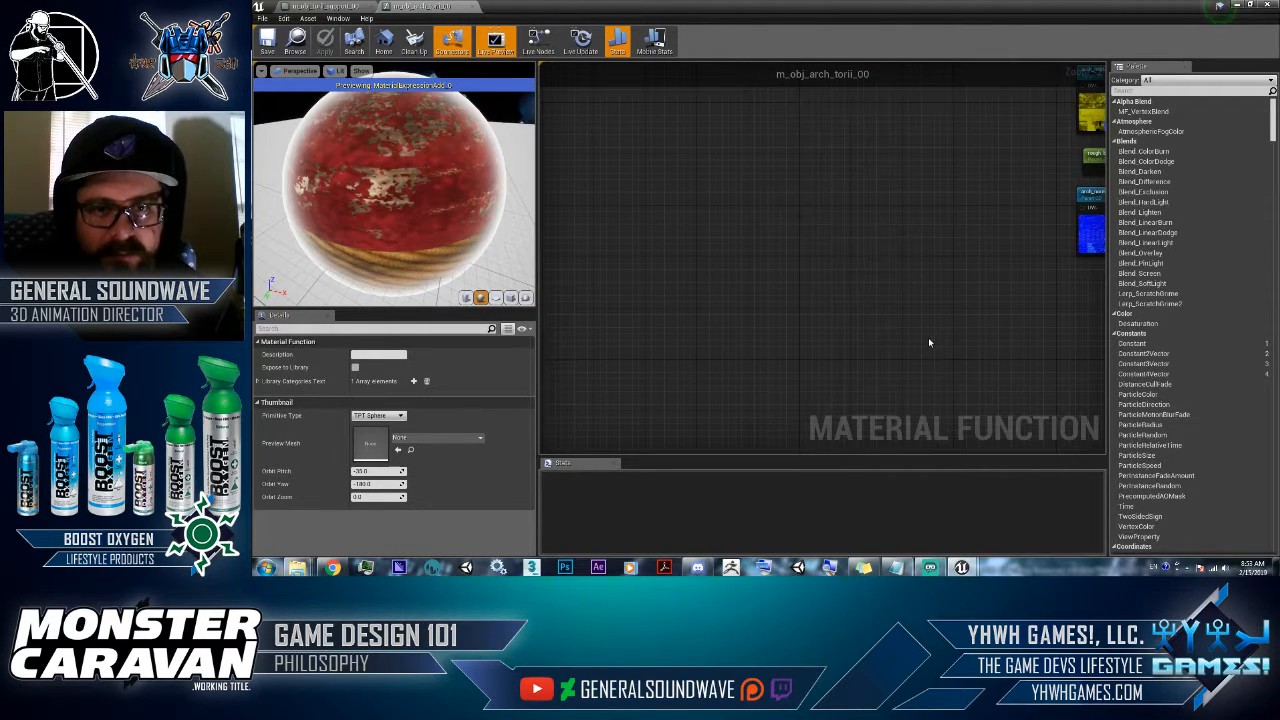
{"action": "key", "text": "ctrl+v"}
{"action": "right_click_drag", "start_coordinate": [953, 322], "coordinate": [886, 322]}
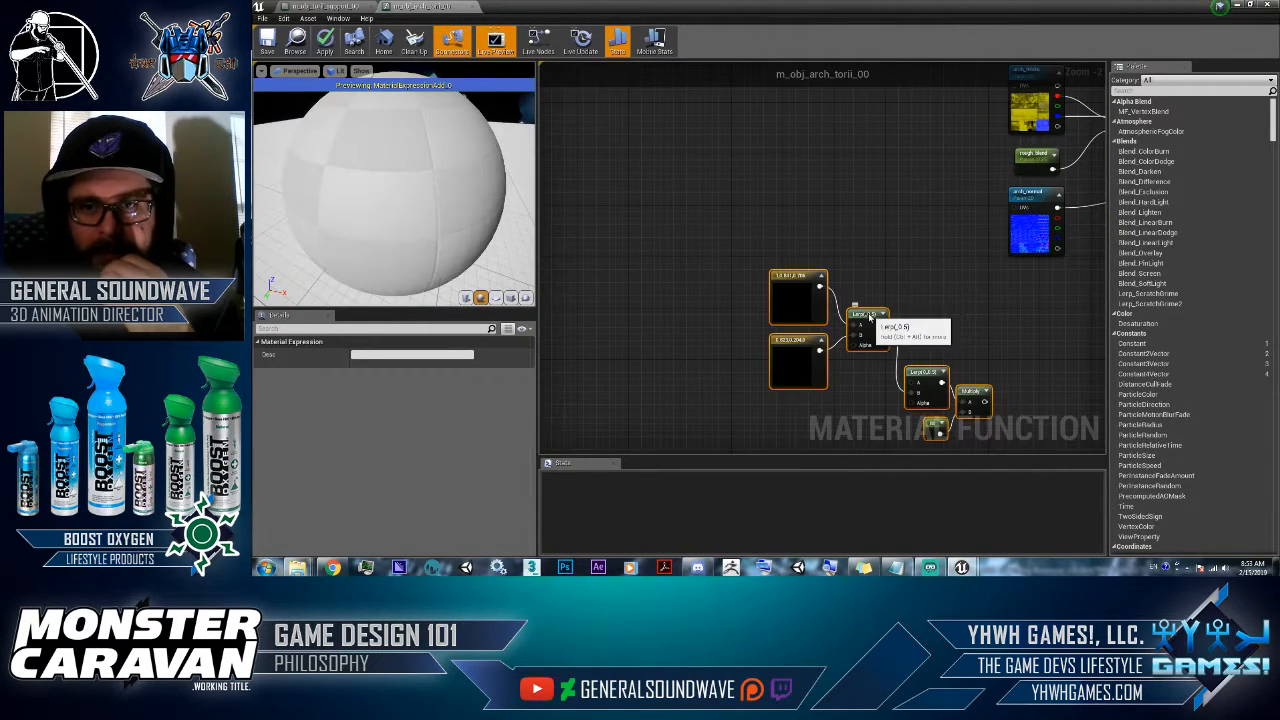
{"action": "left_click_drag", "start_coordinate": [866, 311], "coordinate": [821, 125]}
{"action": "right_click_drag", "start_coordinate": [840, 205], "coordinate": [853, 325]}
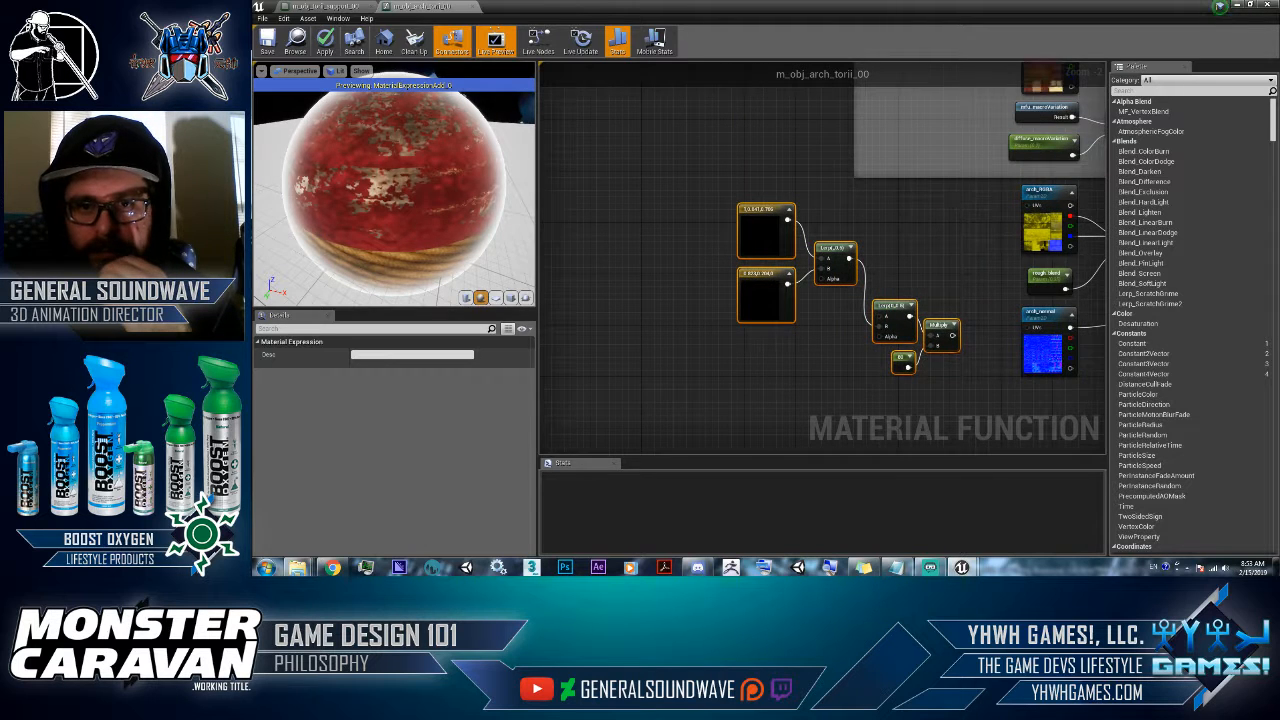
- Wrap the pasted nodes in a comment titled Emissive
{"action": "right_click_drag", "start_coordinate": [1057, 186], "coordinate": [987, 190]}
{"action": "key", "text": "c"}
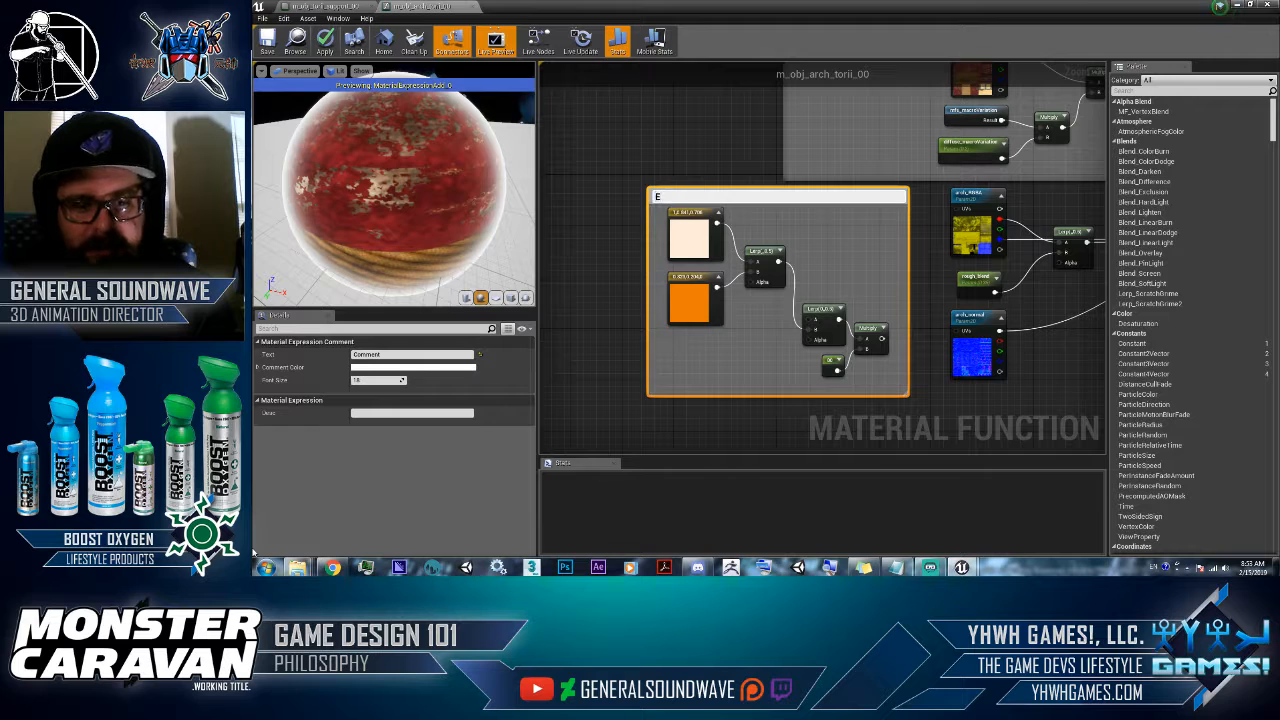
{"action": "type", "text": "Emissive"}
{"action": "key", "text": "Return"}
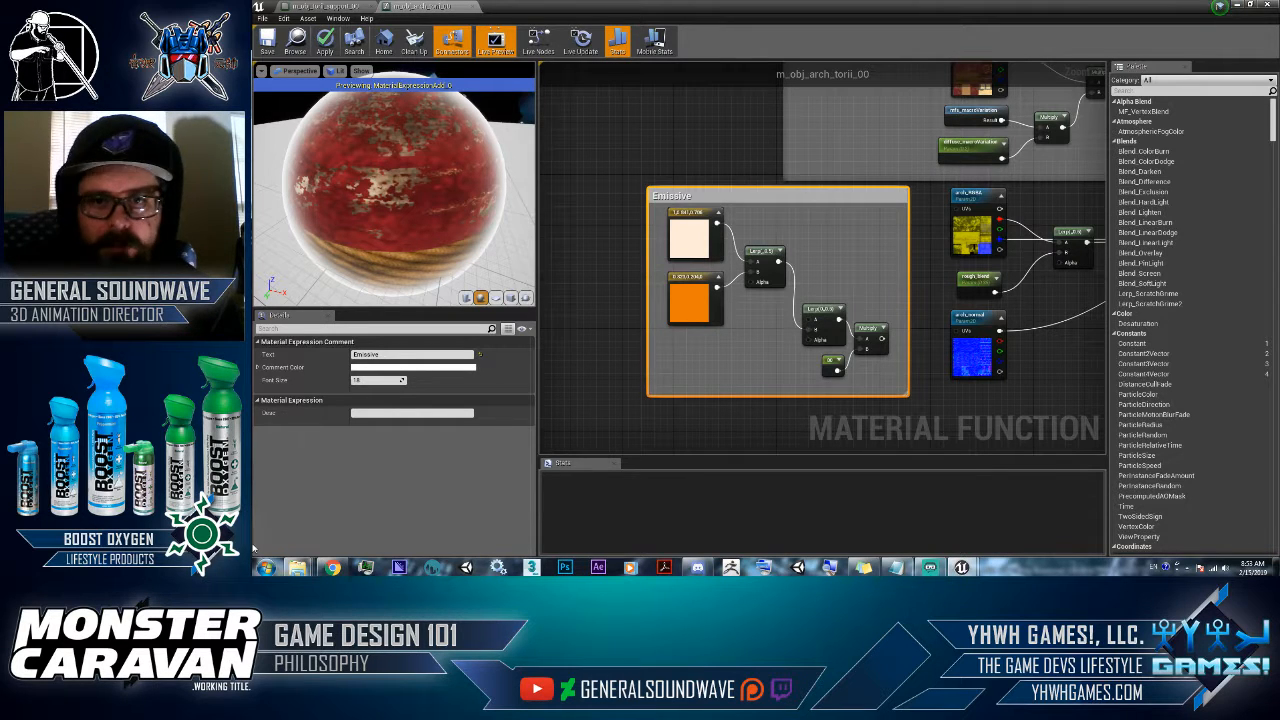
- Move the arch_RGBA texture node left of the Emissive comment and connect its alpha output to the second Lerp's Alpha input
{"action": "left_click_drag", "start_coordinate": [968, 195], "coordinate": [611, 193]}
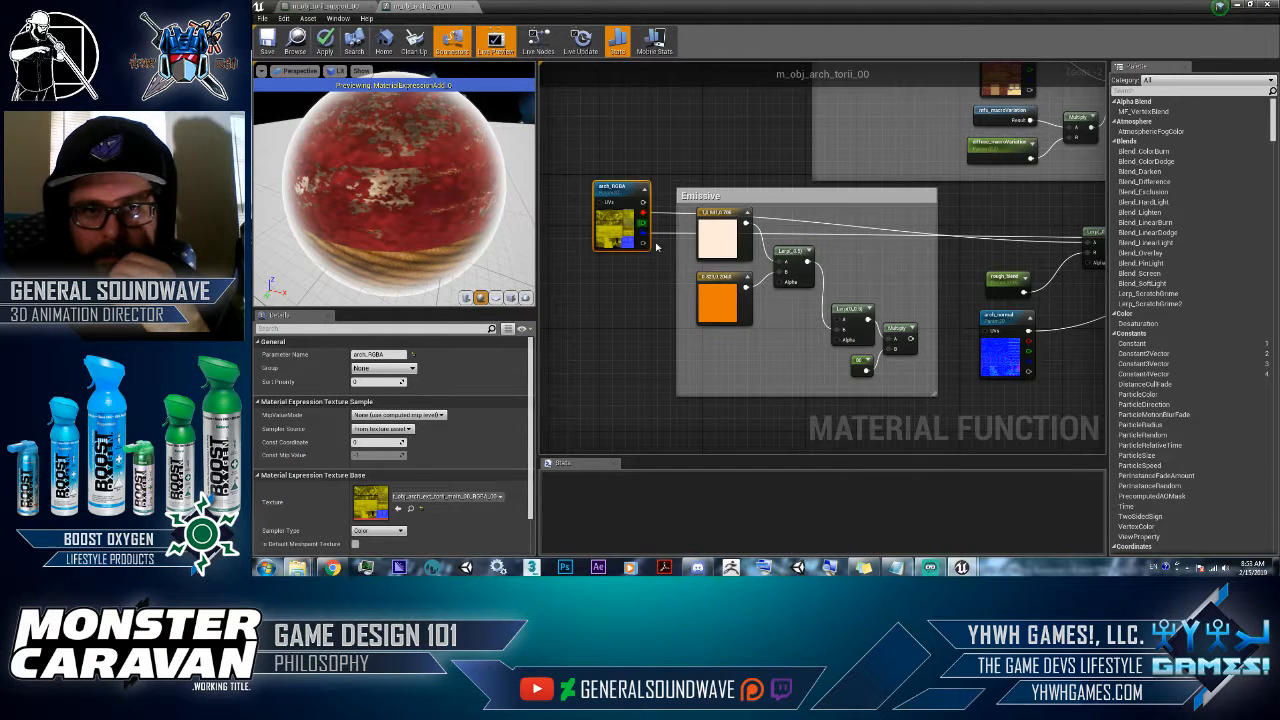
{"action": "left_click_drag", "start_coordinate": [644, 234], "coordinate": [843, 343]}
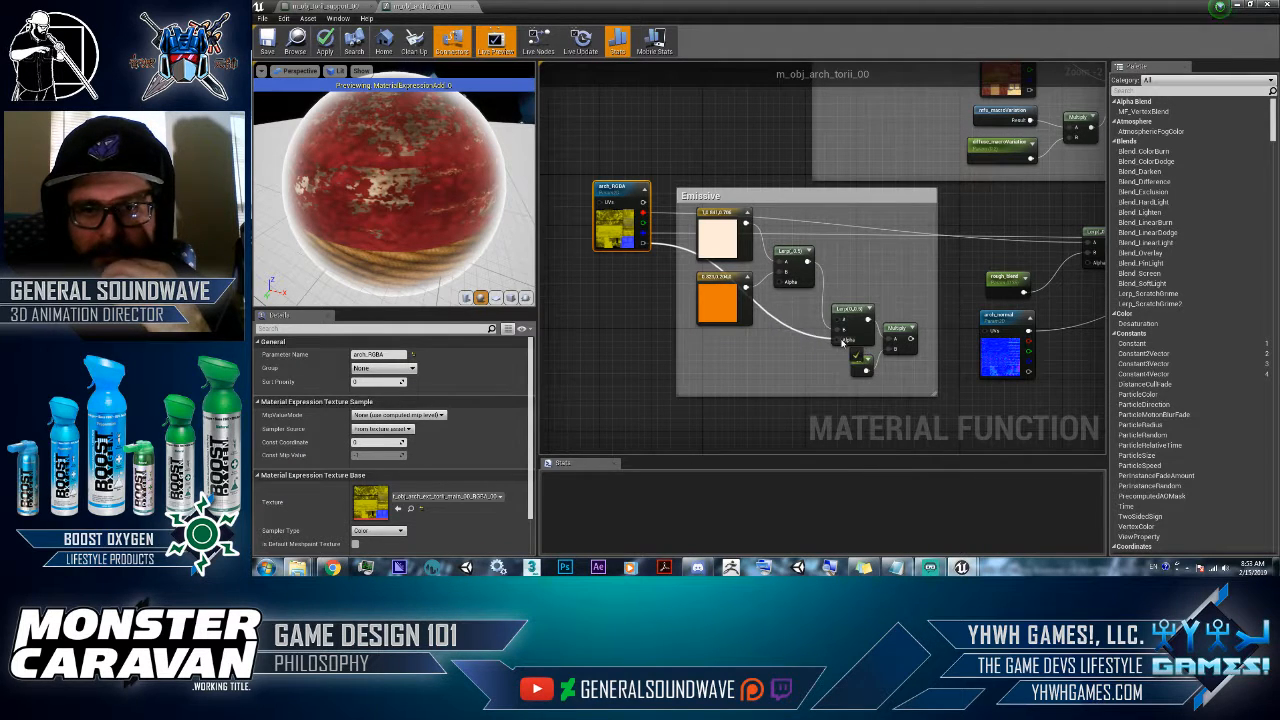
- Convert the scalar constant feeding the emissive Multiply into a parameter named emissive_power, and nudge it slightly left
{"action": "left_click", "coordinate": [858, 365]}
{"action": "right_click", "coordinate": [857, 366]}
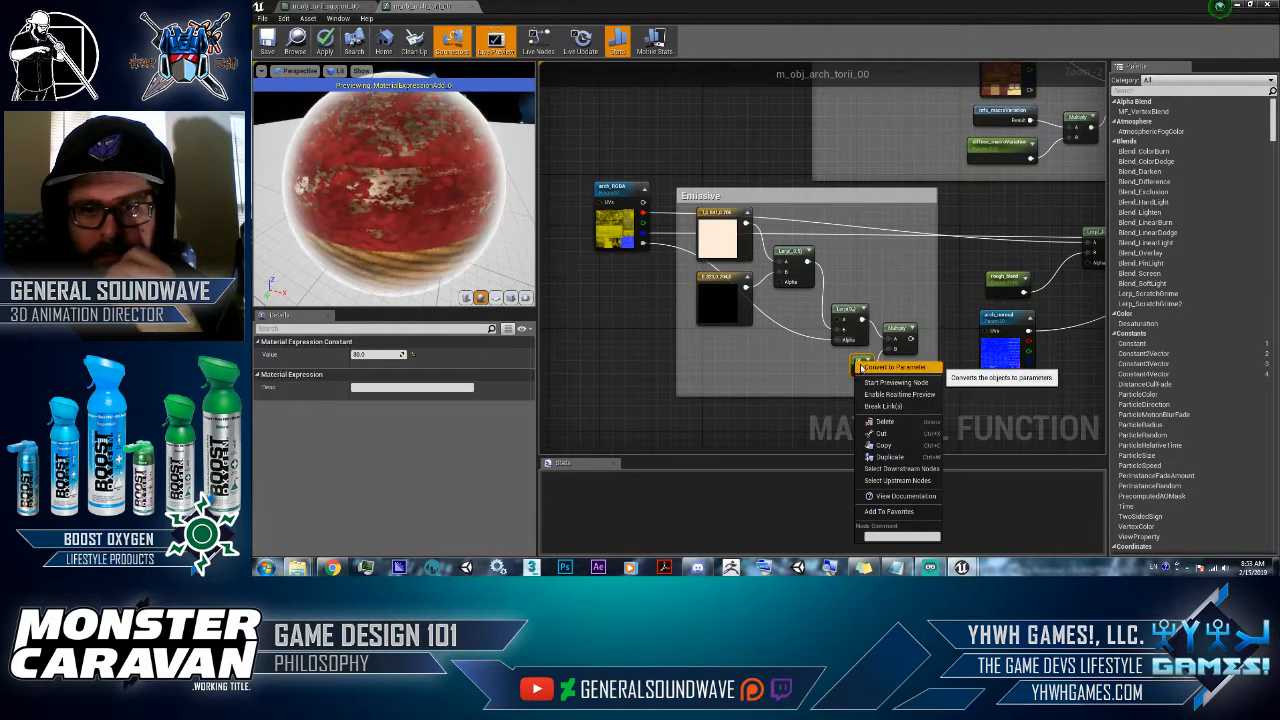
{"action": "left_click", "coordinate": [880, 376]}
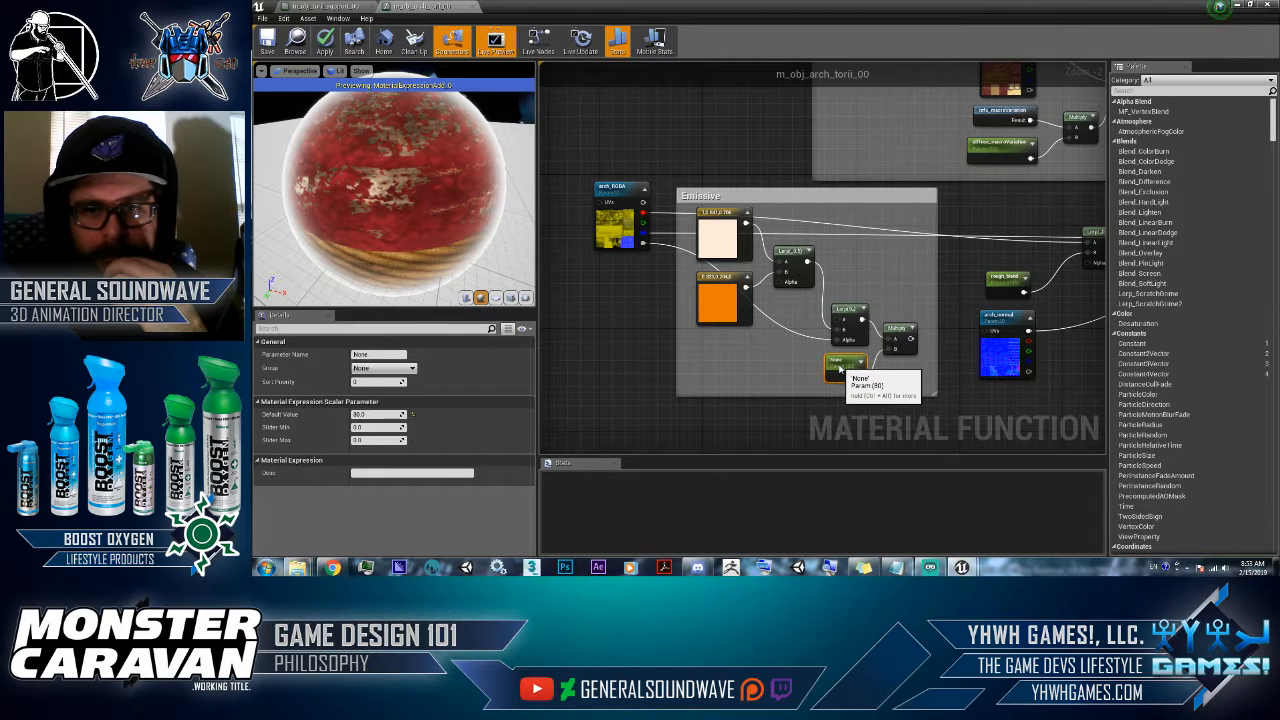
{"action": "left_click", "coordinate": [398, 353]}
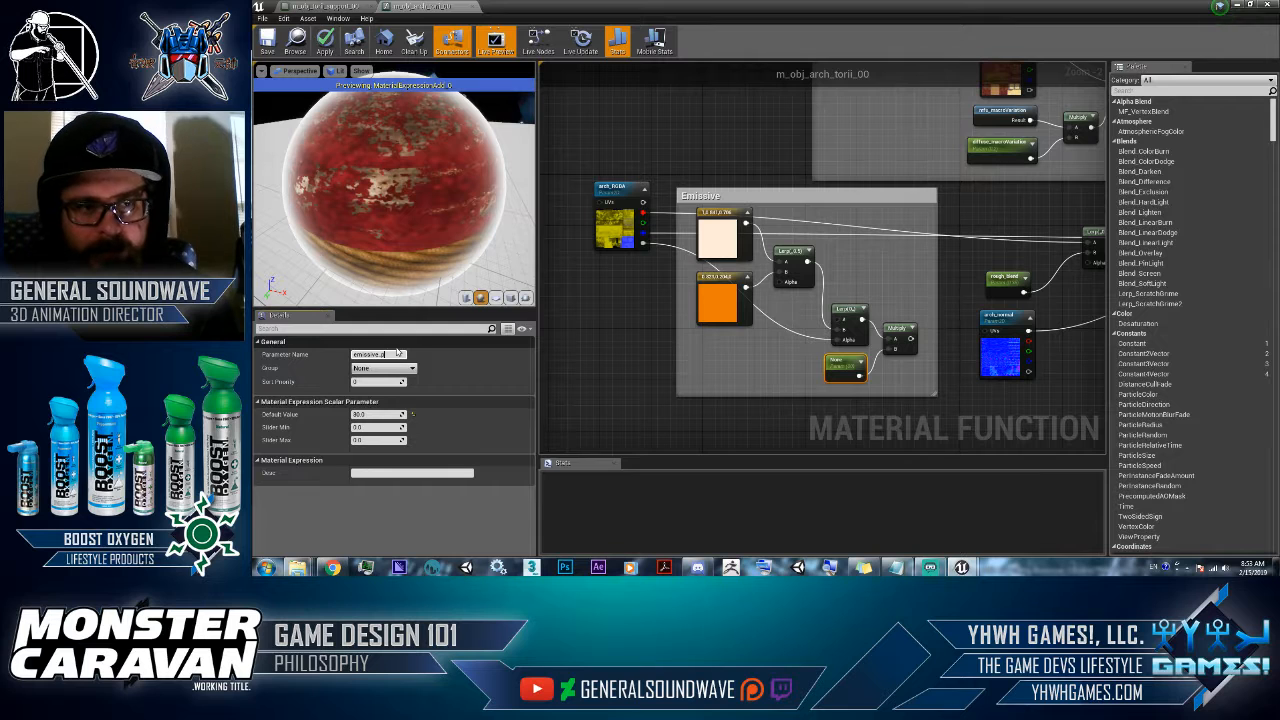
{"action": "key", "text": "Return"}
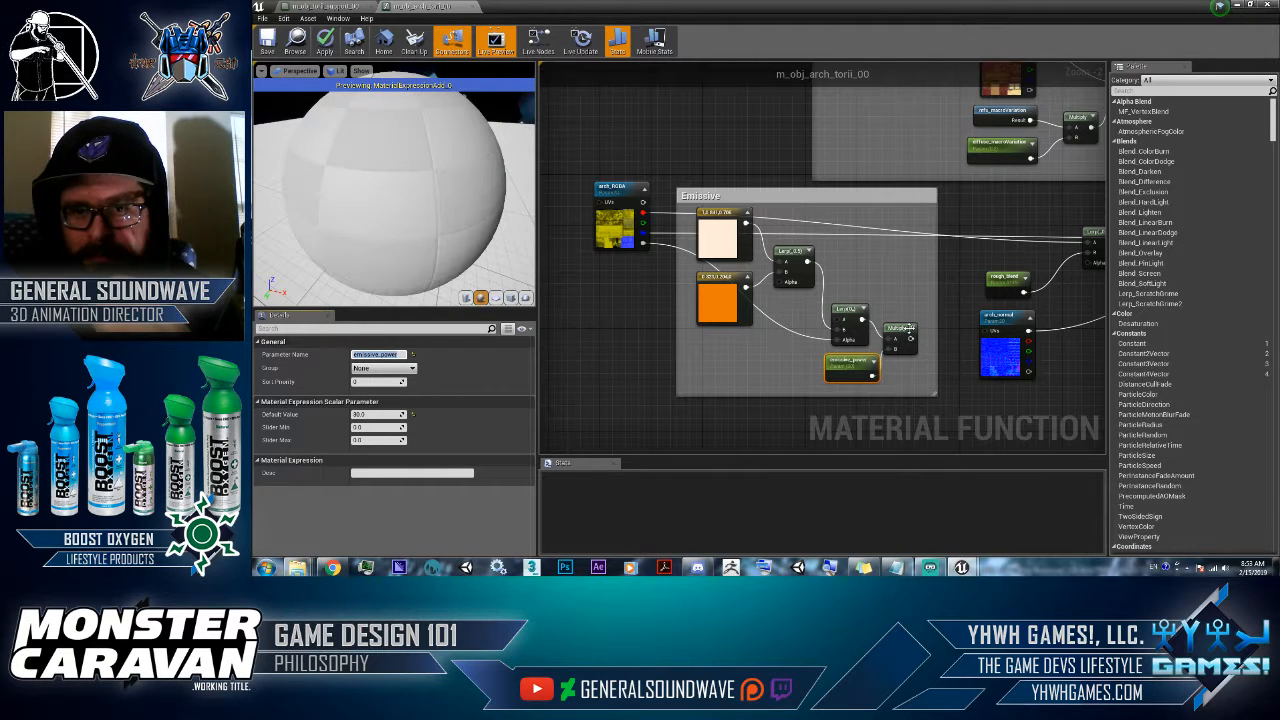
{"action": "left_click_drag", "start_coordinate": [850, 362], "coordinate": [836, 362]}
- Connect the emissive Multiply's output to the EmissiveColor input of MakeMaterialAttributes
{"action": "right_click_drag", "start_coordinate": [926, 377], "coordinate": [726, 397]}
{"action": "right_click_drag", "start_coordinate": [876, 343], "coordinate": [776, 343]}
{"action": "left_click_drag", "start_coordinate": [730, 351], "coordinate": [1009, 318]}
{"action": "right_click_drag", "start_coordinate": [693, 343], "coordinate": [920, 323]}
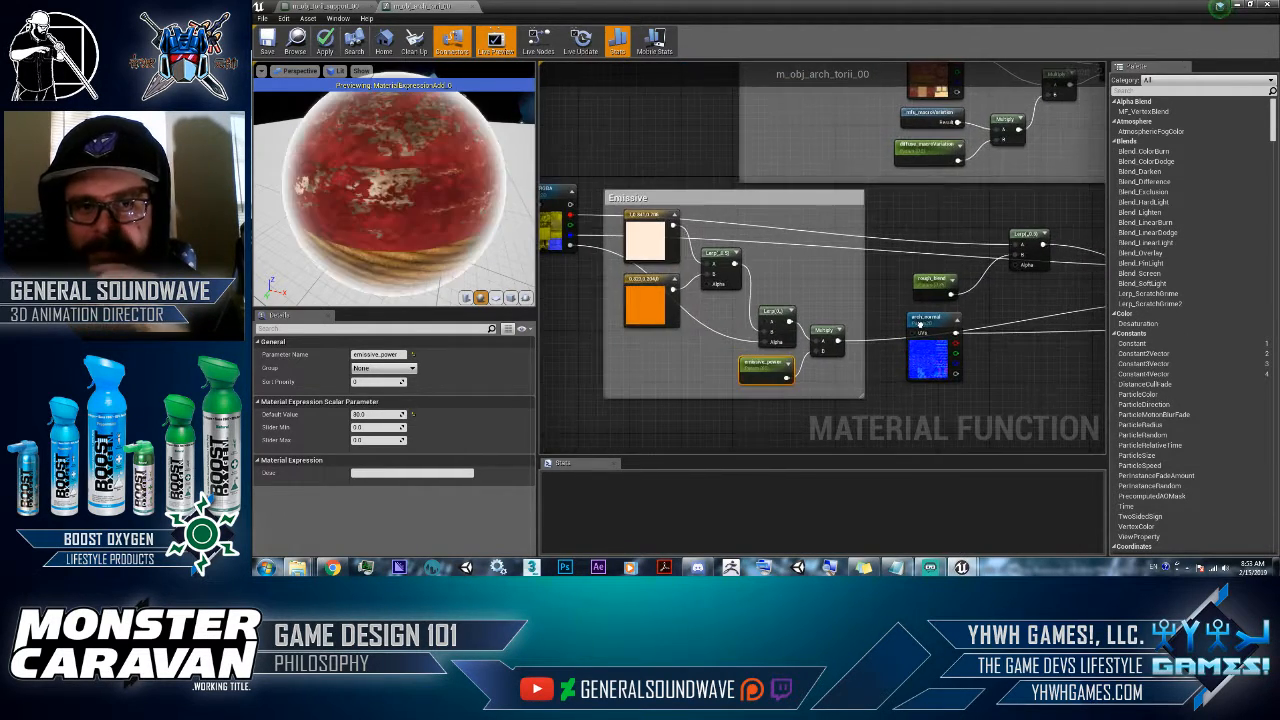
{"action": "right_click_drag", "start_coordinate": [750, 308], "coordinate": [852, 302]}
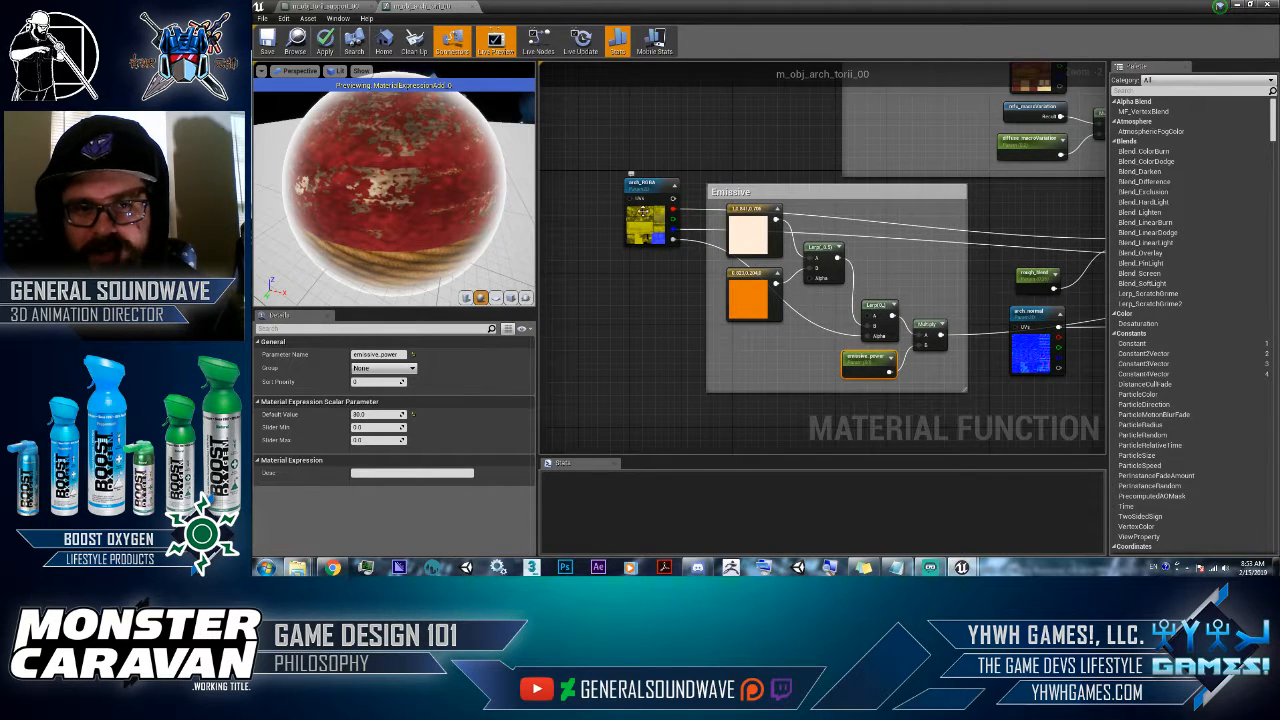
{"action": "right_click_drag", "start_coordinate": [1076, 390], "coordinate": [984, 382]}
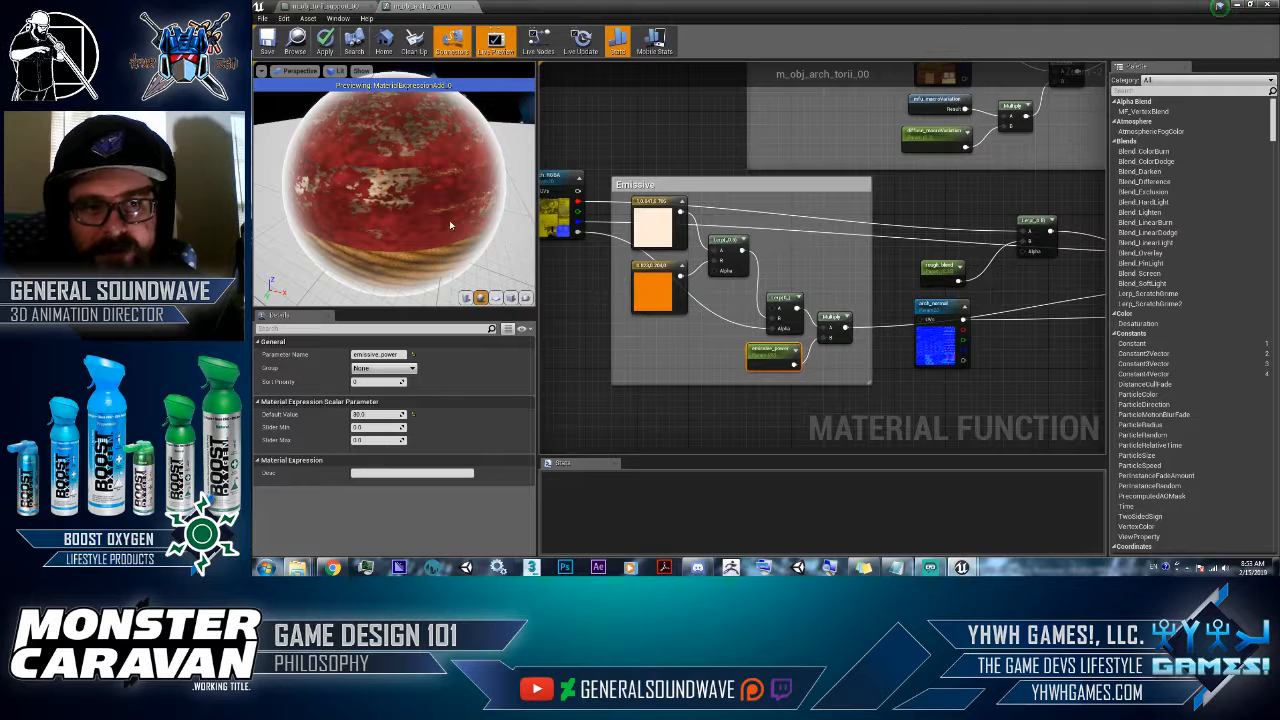
- Preview the Output Result node, and apply and save the m_obj_arch_torii_00 material function
{"action": "left_click_drag", "start_coordinate": [450, 225], "coordinate": [400, 226]}
{"action": "mouse_move", "coordinate": [622, 302]}
{"action": "right_mouse_down"}
{"action": "mouse_move", "coordinate": [672, 305]}
{"action": "mouse_move", "coordinate": [538, 325]}
{"action": "right_mouse_up"}
{"action": "right_click_drag", "start_coordinate": [992, 313], "coordinate": [814, 378]}
{"action": "right_click_drag", "start_coordinate": [1008, 285], "coordinate": [939, 283]}
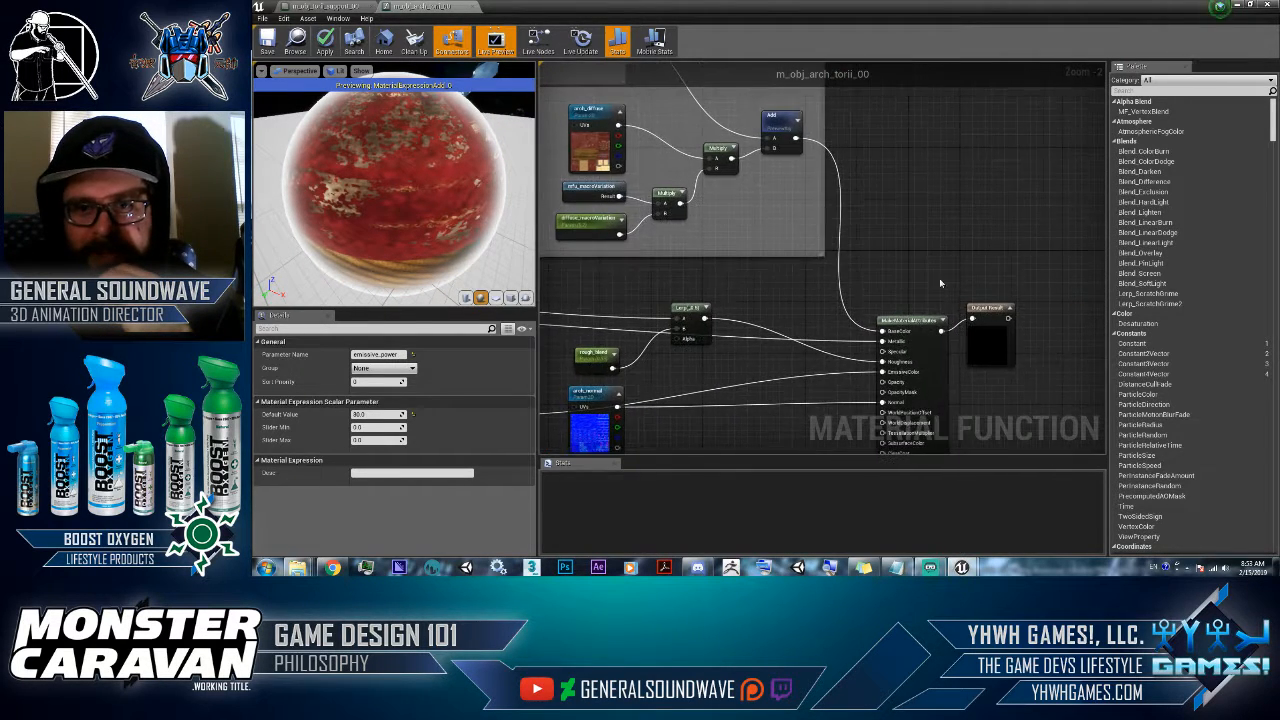
{"action": "left_click", "coordinate": [992, 330]}
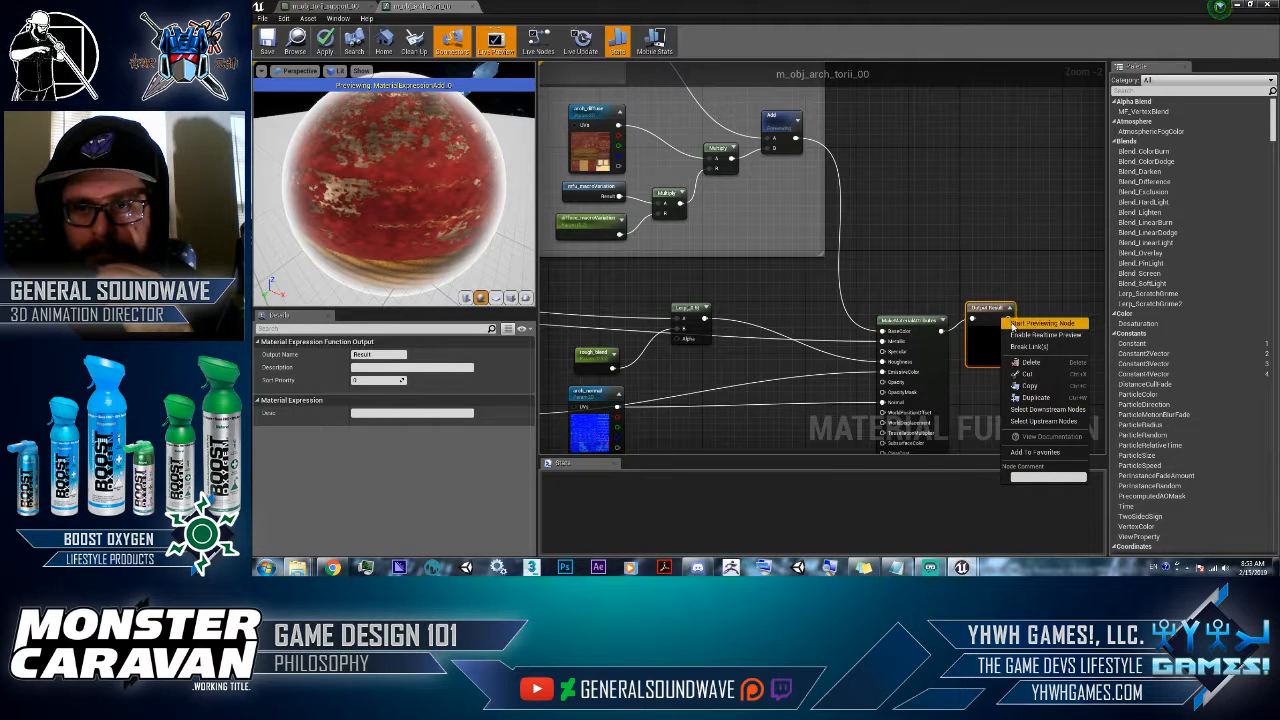
{"action": "key", "text": "space"}
{"action": "right_click_drag", "start_coordinate": [787, 270], "coordinate": [866, 249]}
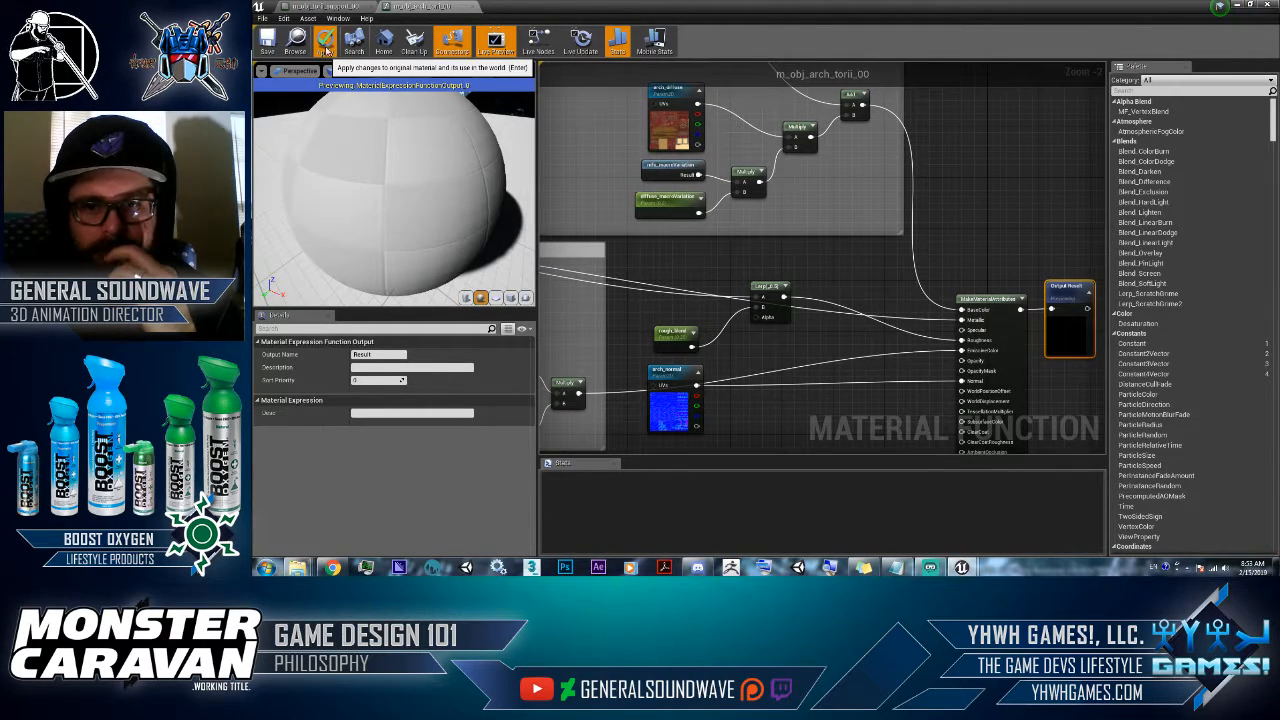
{"action": "key", "text": "Return"}
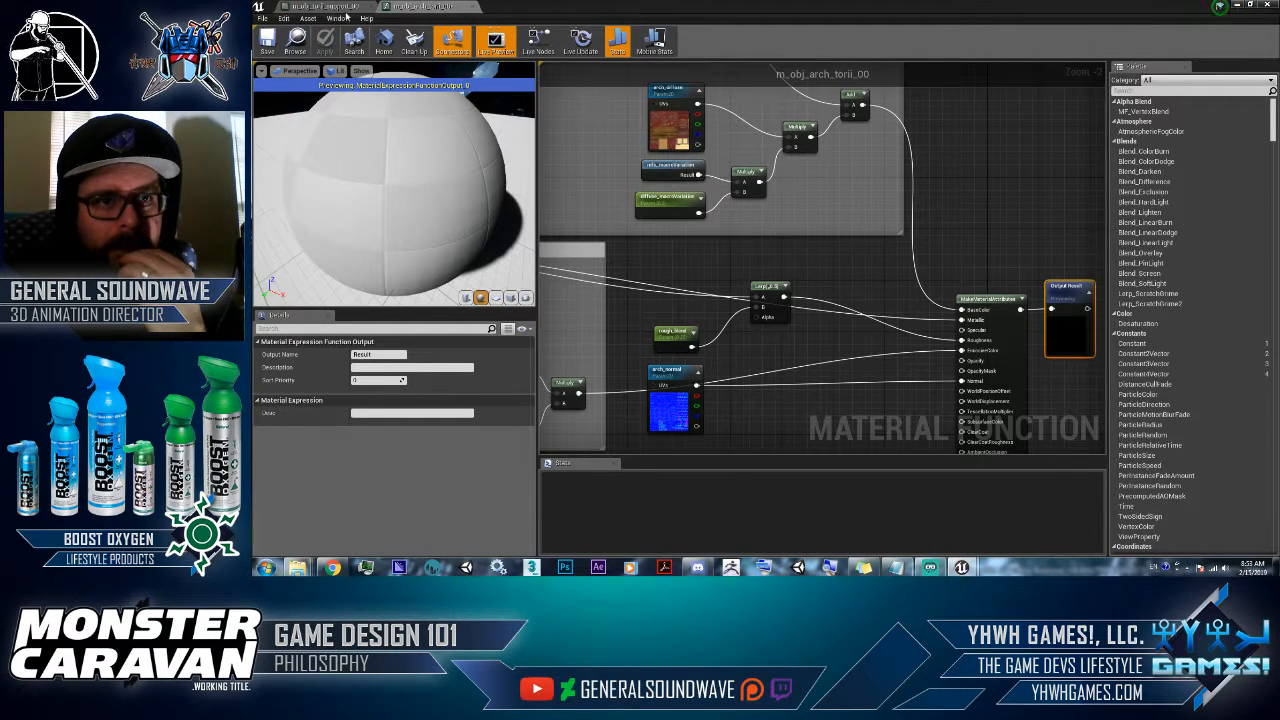
{"action": "left_click", "coordinate": [267, 41]}
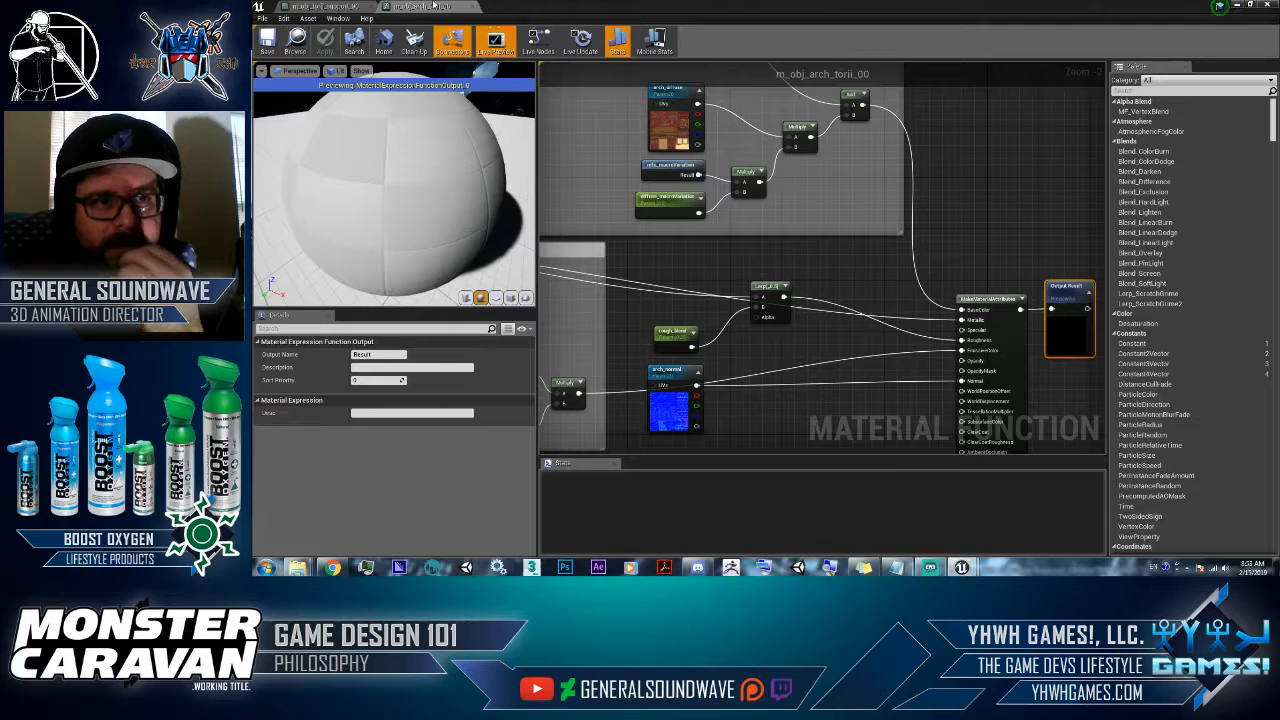
- Close the arch function's editor and rename its asset to mf_obj_arch_torii_00 in the st_obj_torii_00 Materials folder
{"action": "double_click", "coordinate": [627, 5]}
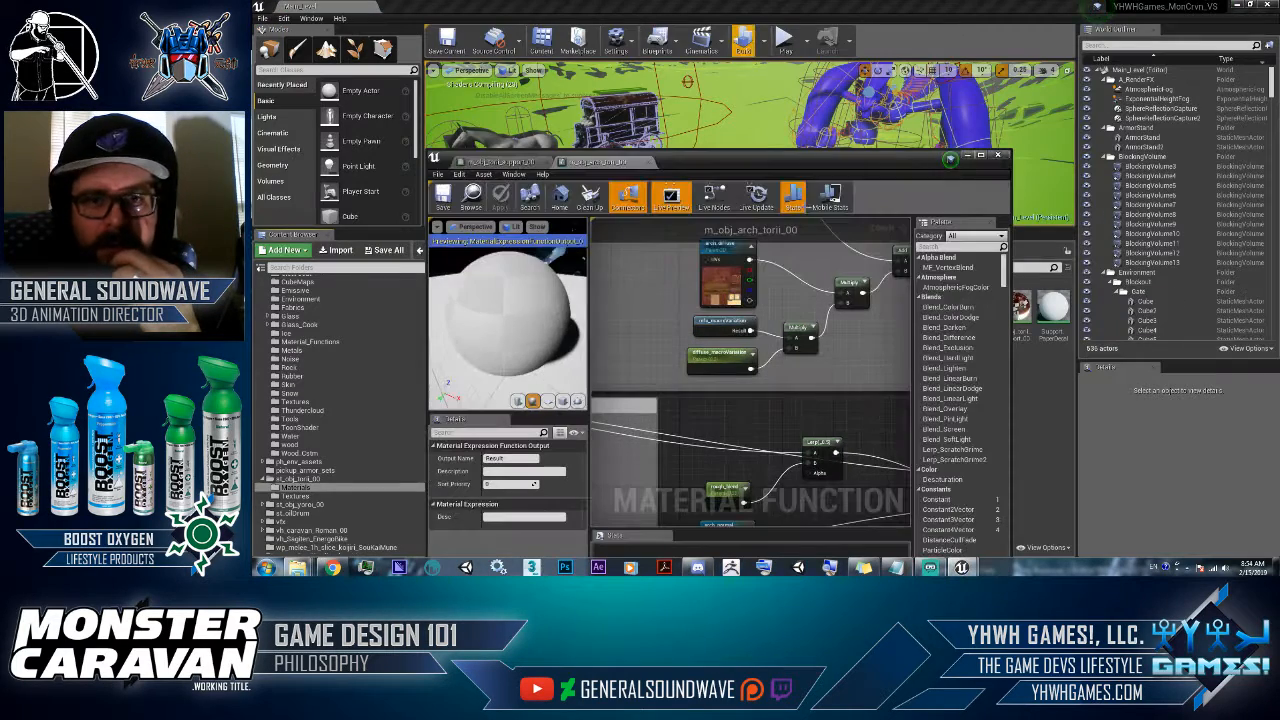
{"action": "left_click_drag", "start_coordinate": [804, 165], "coordinate": [855, 369]}
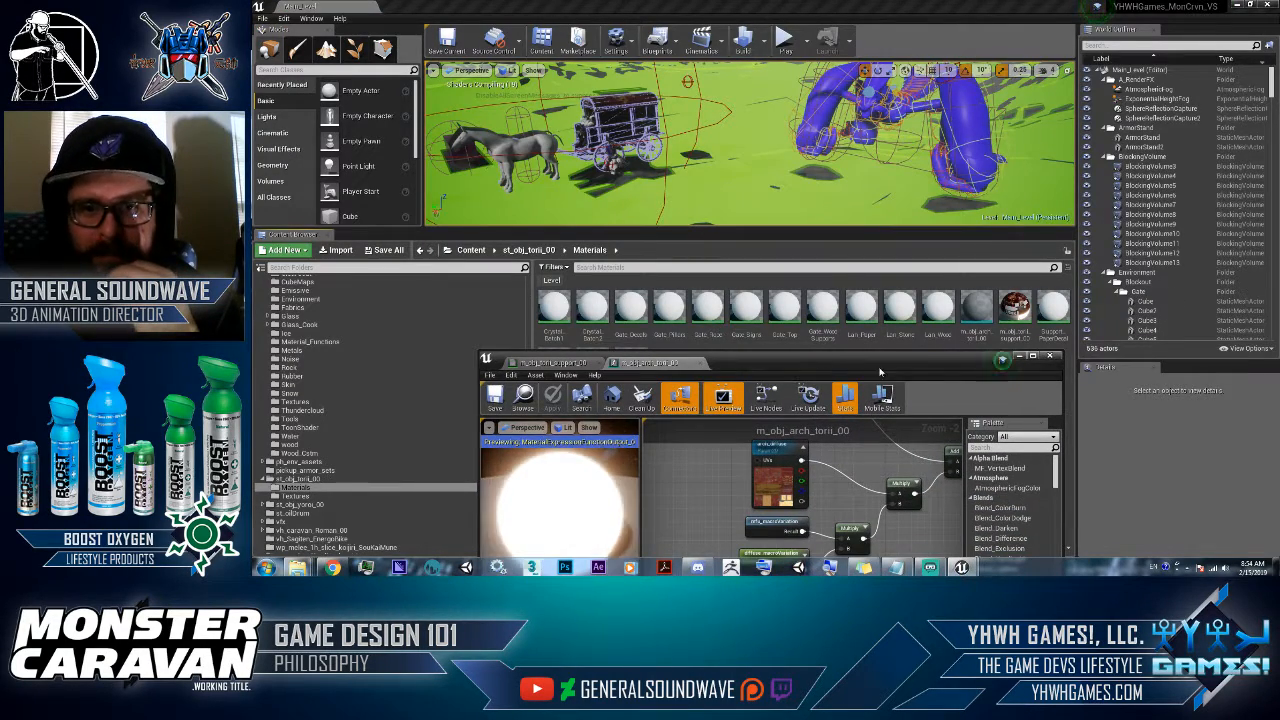
{"action": "left_click", "coordinate": [699, 362]}
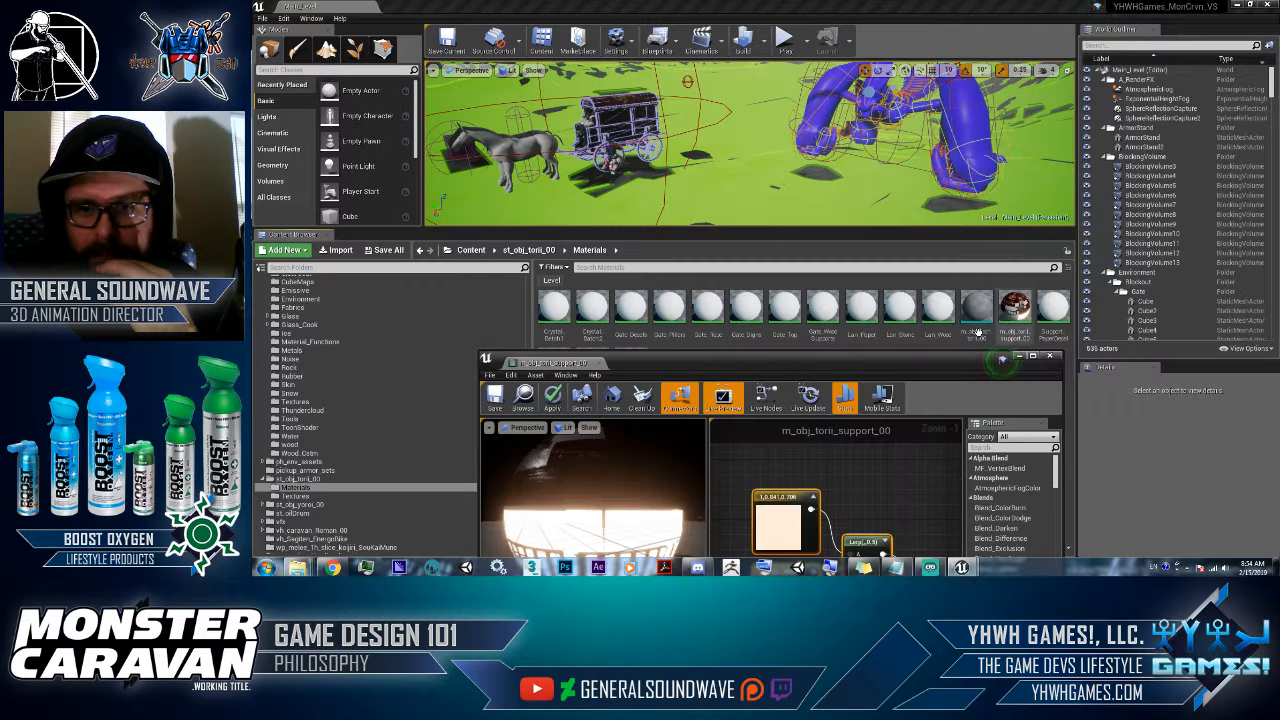
{"action": "left_click", "coordinate": [971, 338]}
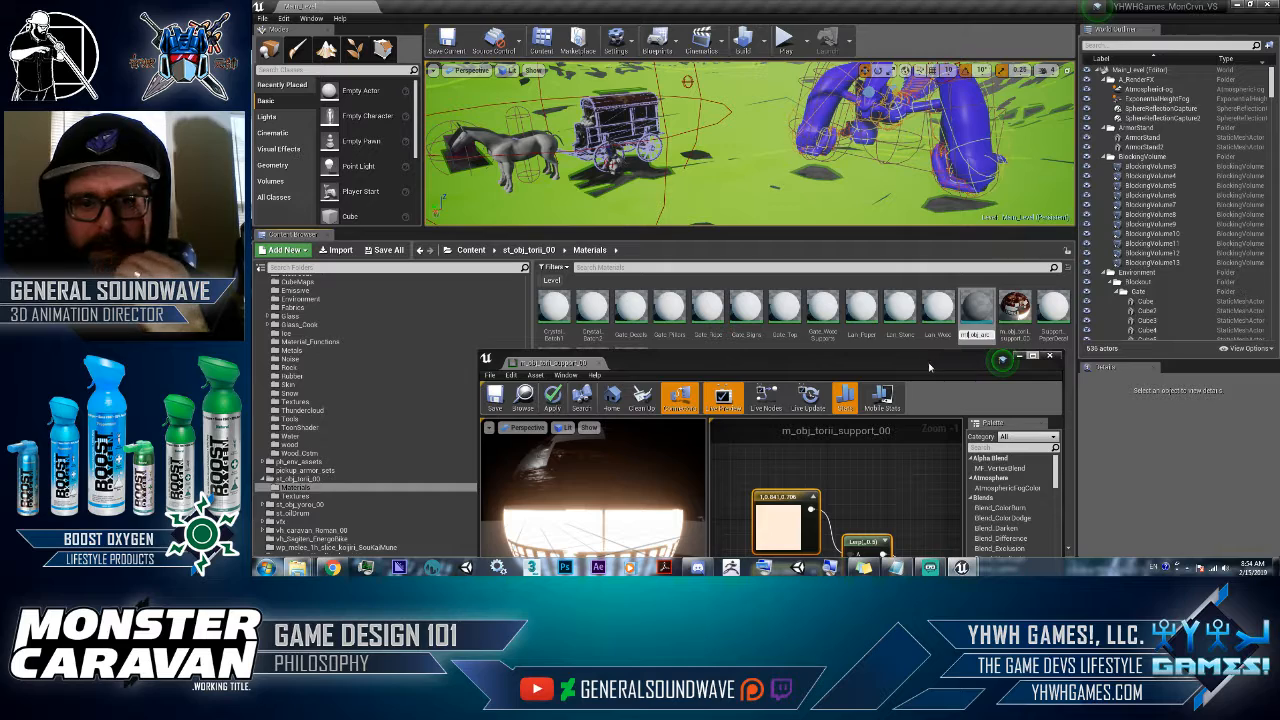
- Close the m_obj_torii_support_00 material without applying its changes, and open the mf_obj_arch_torii_00 material function
{"action": "left_click", "coordinate": [1032, 356]}
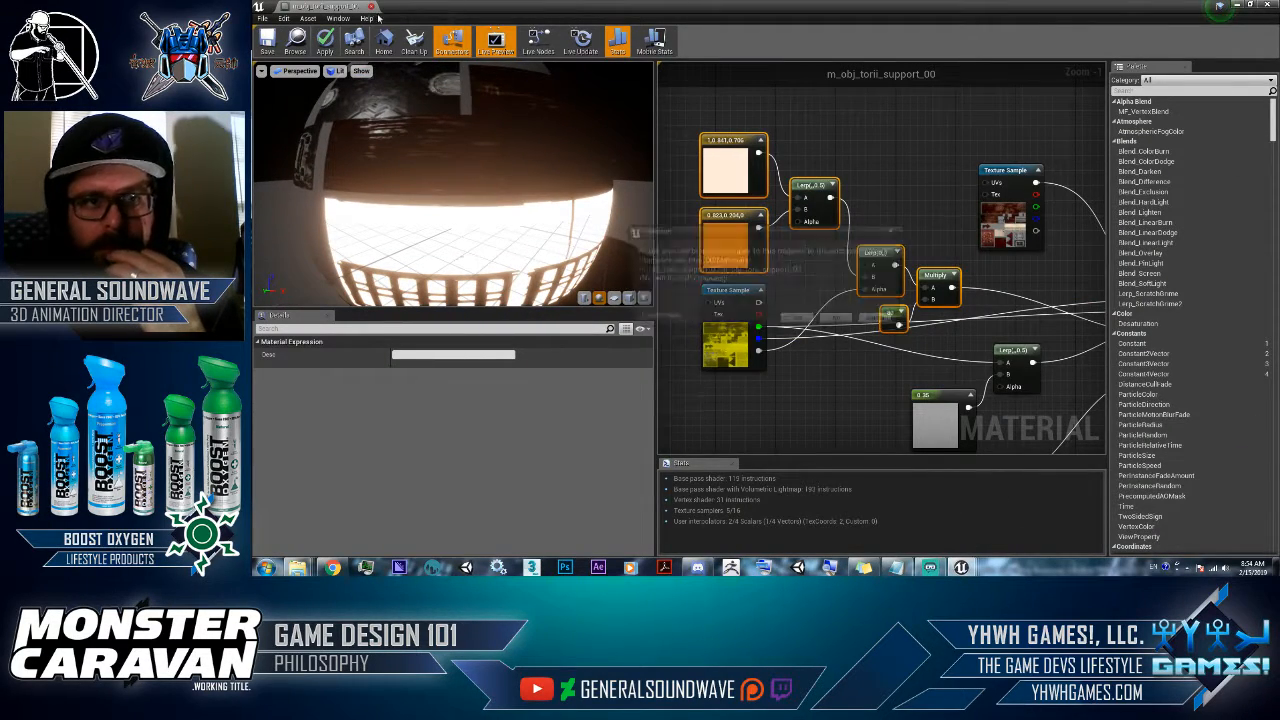
{"action": "left_click", "coordinate": [845, 322]}
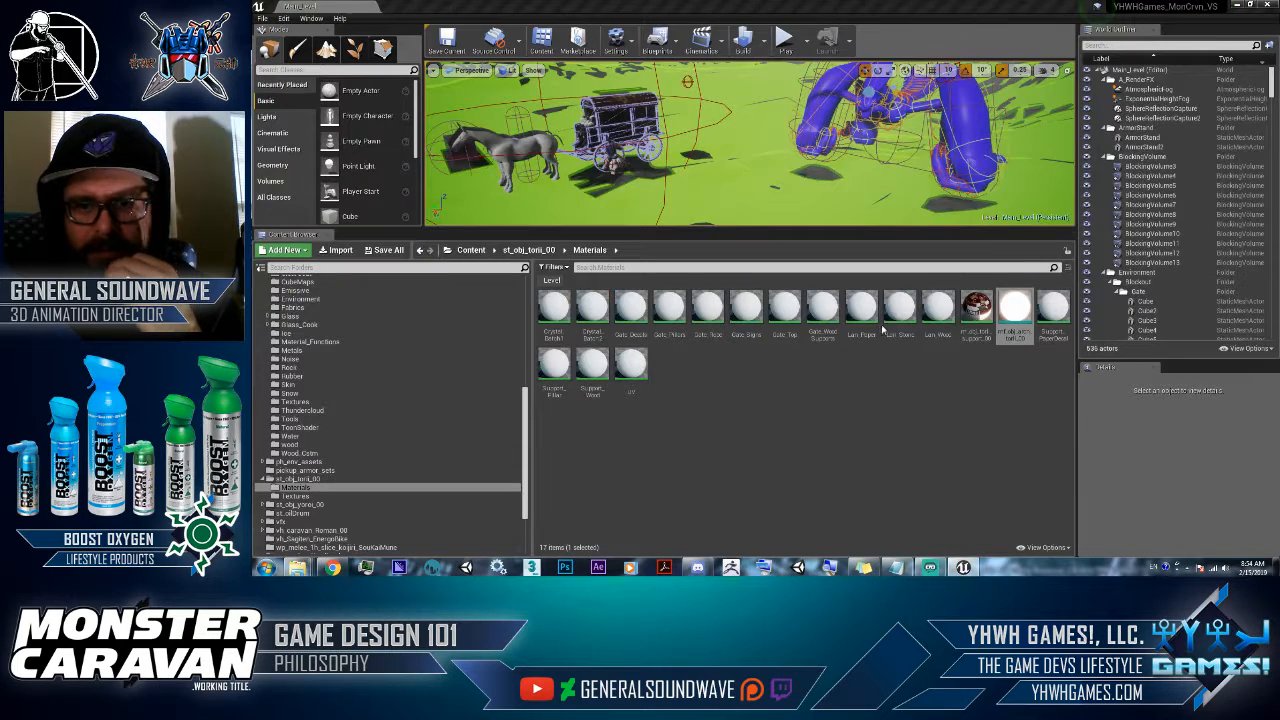
{"action": "double_click", "coordinate": [1018, 305]}
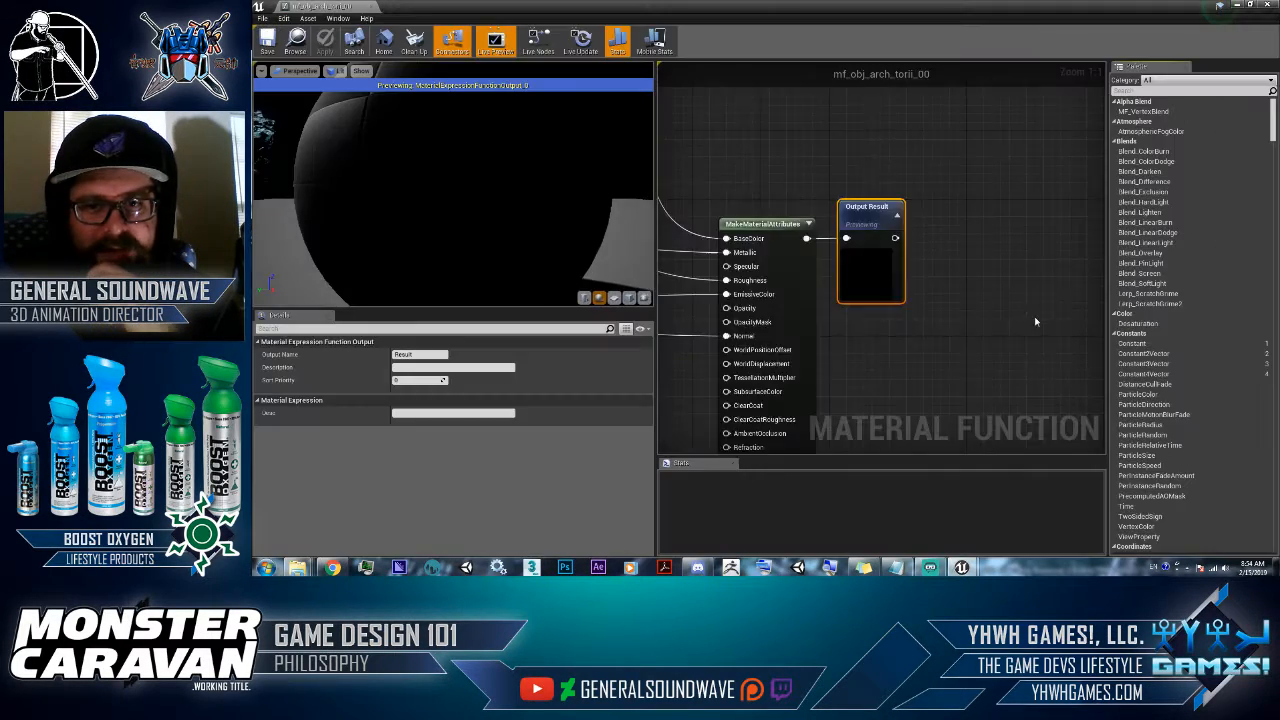
- Examine the Emissive node chain from arch_RGBA through to its output connection, and shrink the editor back to uncover the Content Browser
{"action": "scroll", "coordinate": [714, 374], "scroll_direction": "down", "scroll_amount": 5}
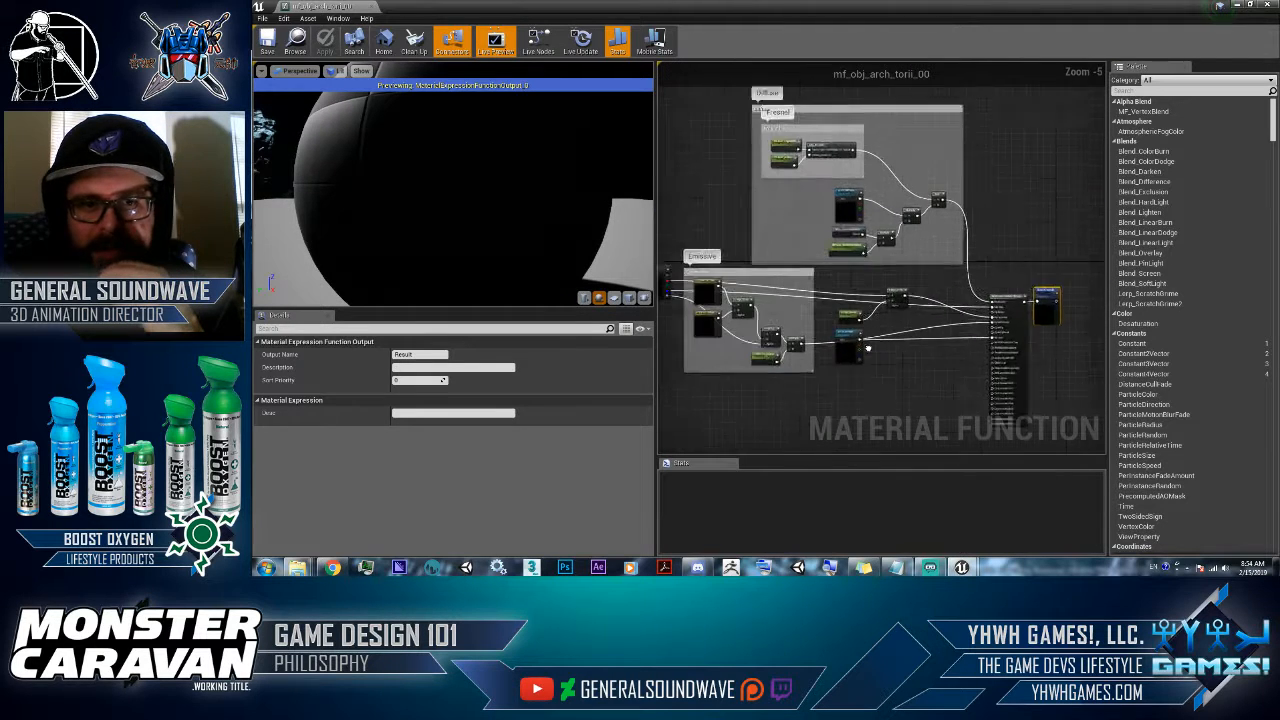
{"action": "scroll", "coordinate": [724, 292], "scroll_direction": "up", "scroll_amount": 5}
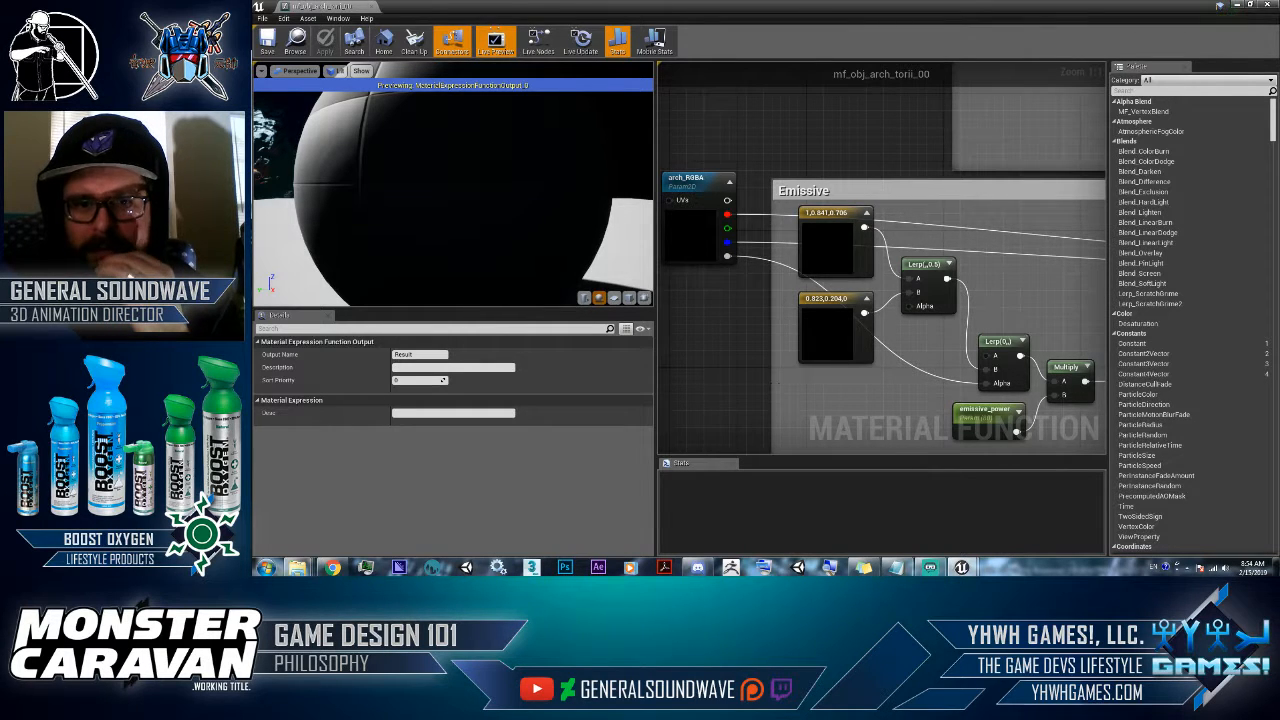
{"action": "right_click_drag", "start_coordinate": [748, 372], "coordinate": [854, 350]}
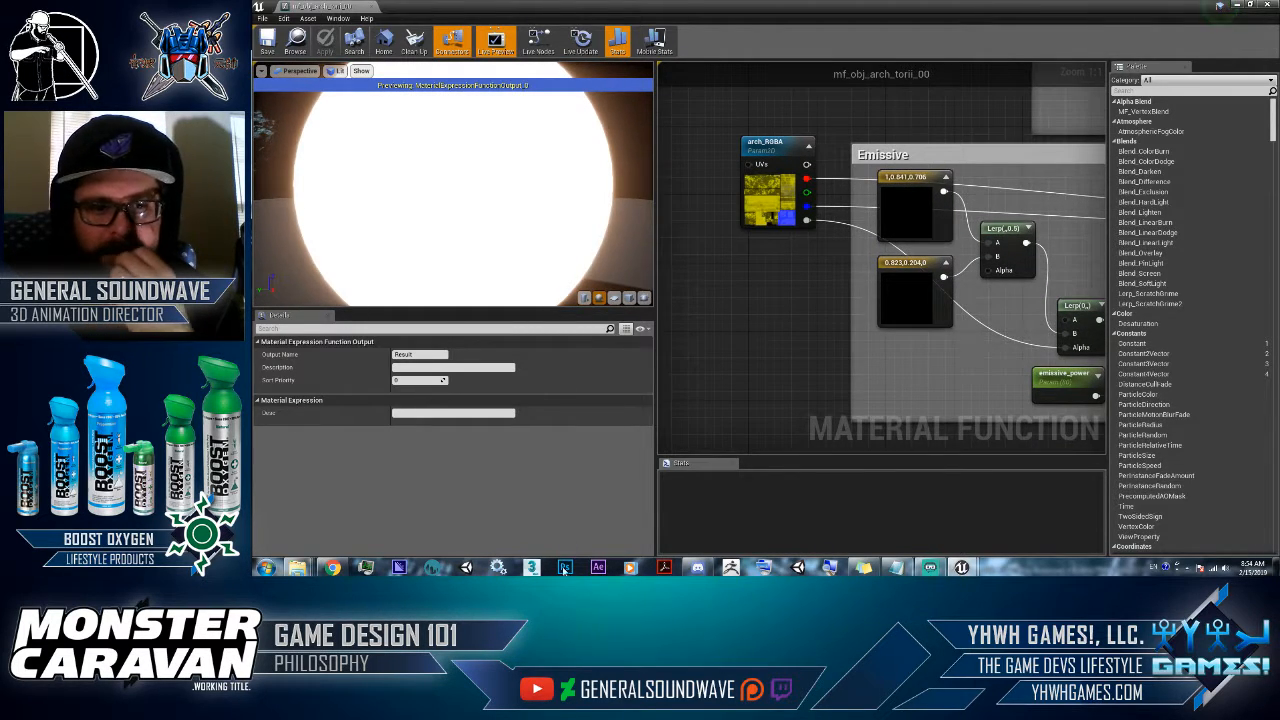
{"action": "right_click_drag", "start_coordinate": [939, 361], "coordinate": [786, 335]}
{"action": "scroll", "coordinate": [788, 336], "scroll_direction": "down", "scroll_amount": 1}
{"action": "right_click_drag", "start_coordinate": [990, 336], "coordinate": [828, 336]}
{"action": "scroll", "coordinate": [828, 335], "scroll_direction": "down", "scroll_amount": 1}
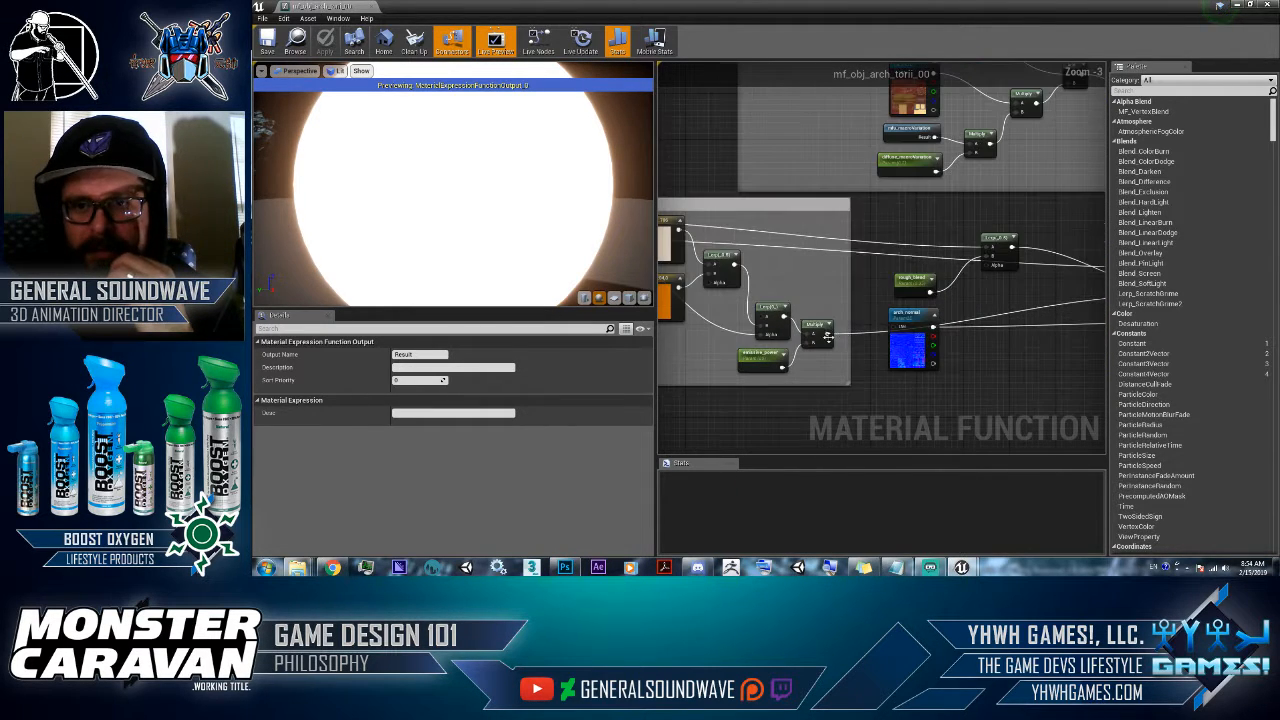
{"action": "double_click", "coordinate": [609, 5]}
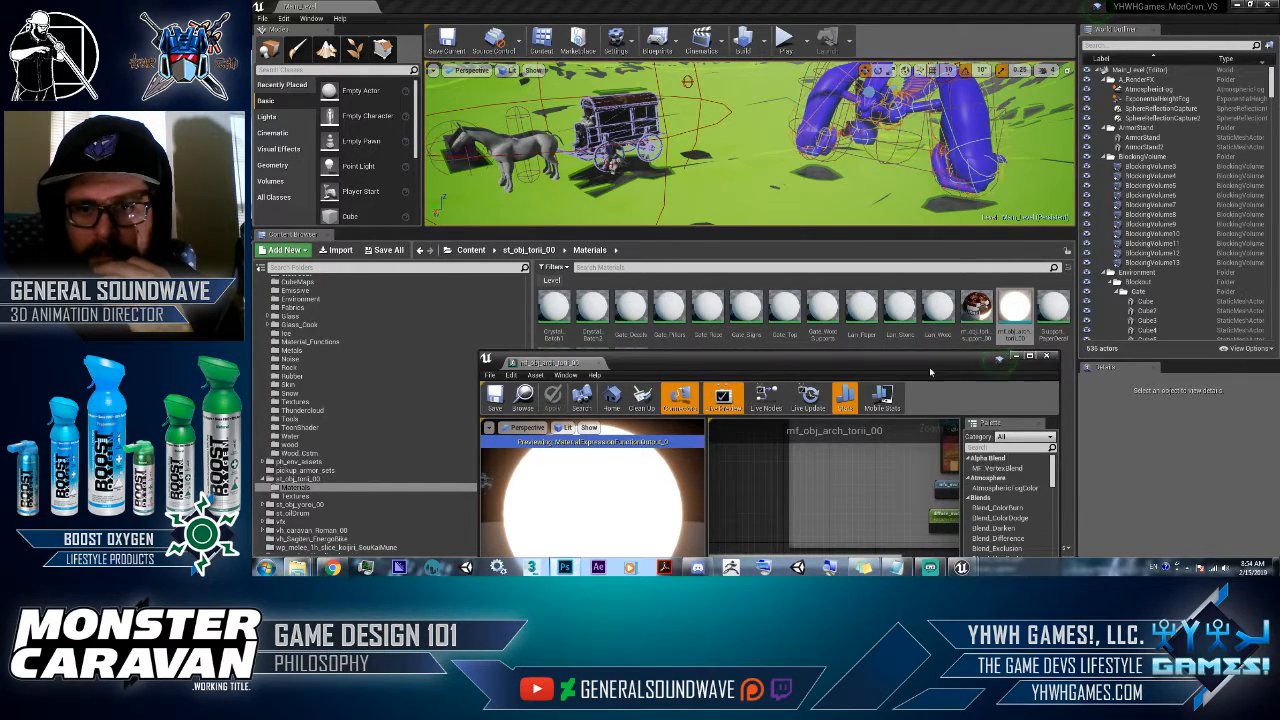
- Create a new material named m_arch_00 in the st_obj_torii_00 Materials folder
{"action": "left_click_drag", "start_coordinate": [929, 367], "coordinate": [939, 413]}
{"action": "left_click", "coordinate": [901, 383]}
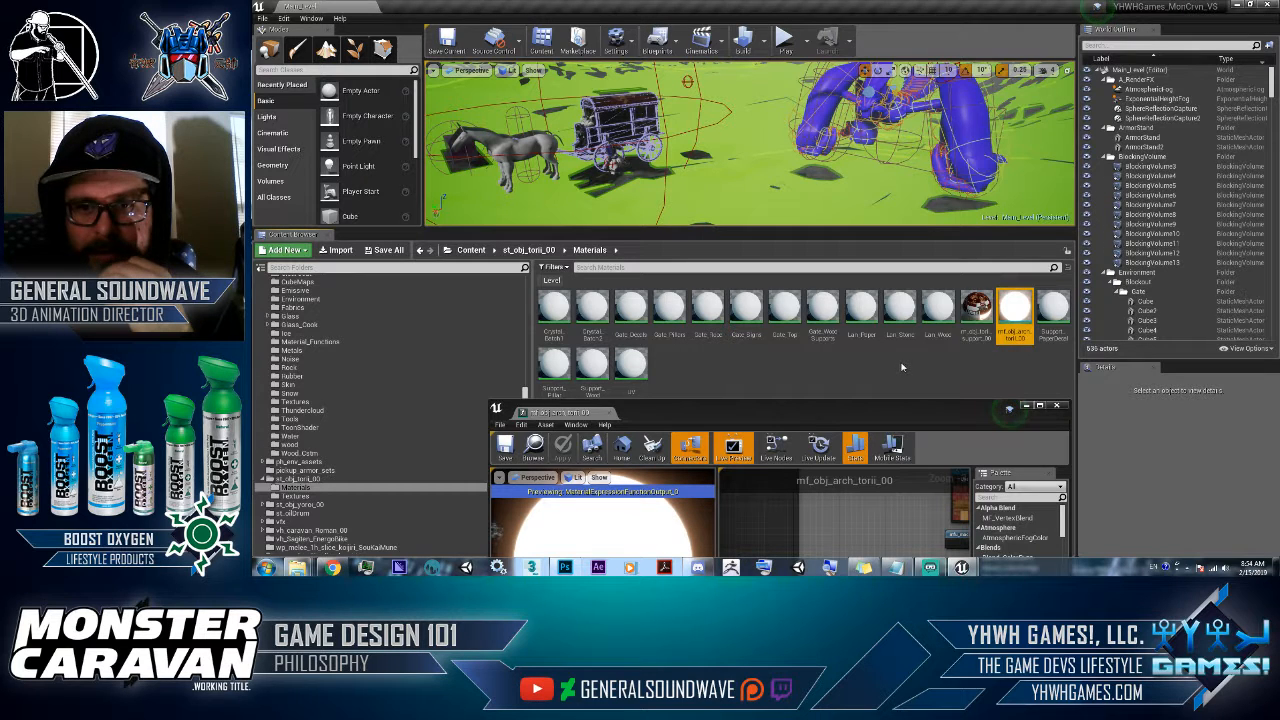
{"action": "right_click", "coordinate": [901, 367]}
{"action": "left_click", "coordinate": [936, 186]}
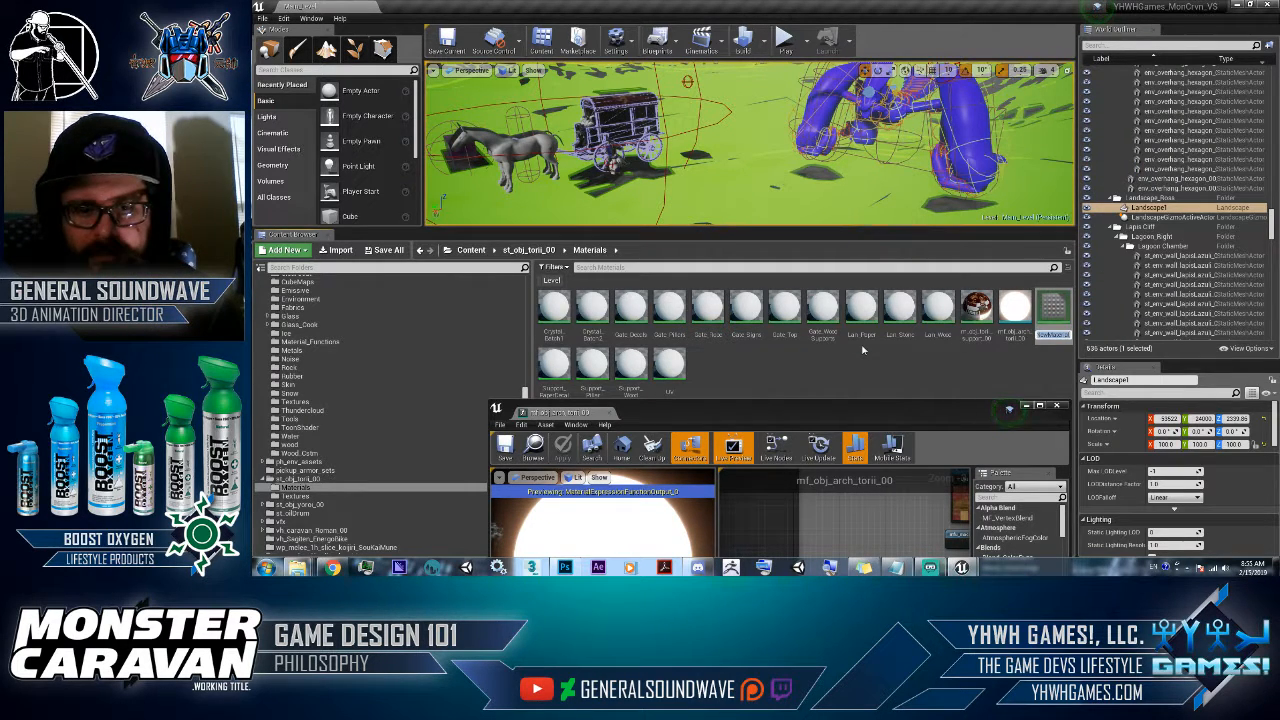
{"action": "type", "text": "m_"}
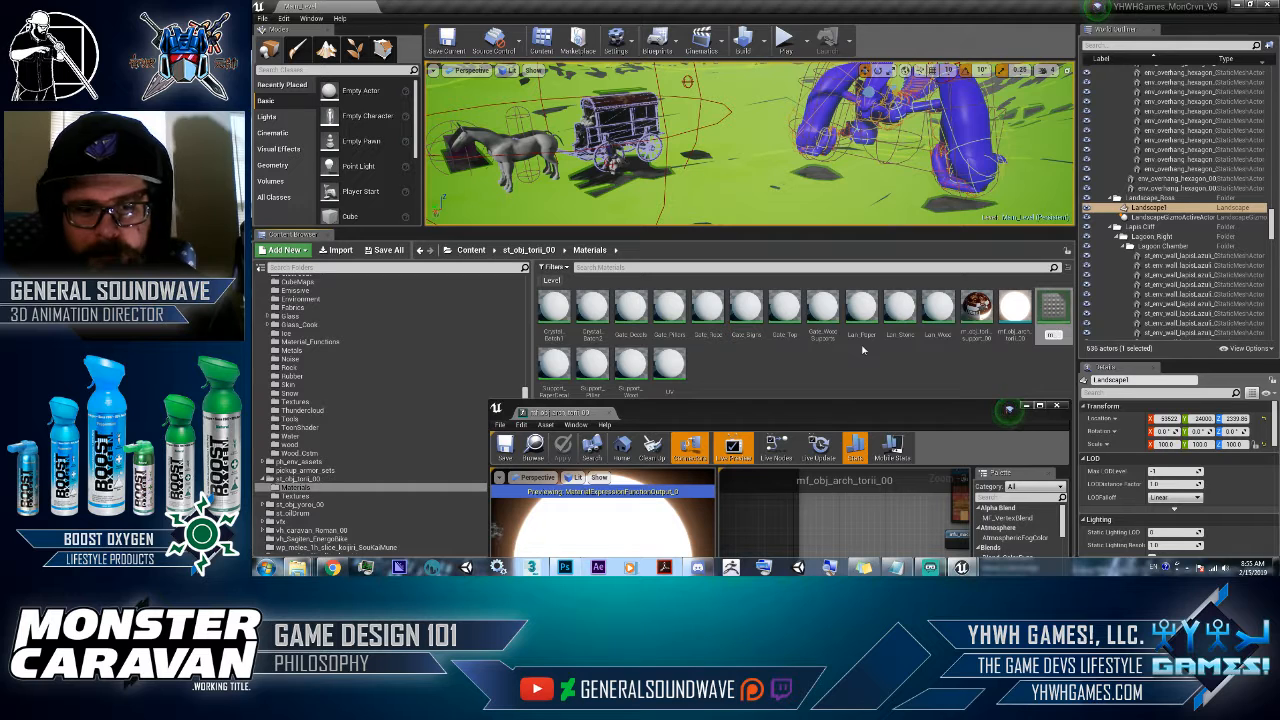
{"action": "type", "text": "arch_00"}
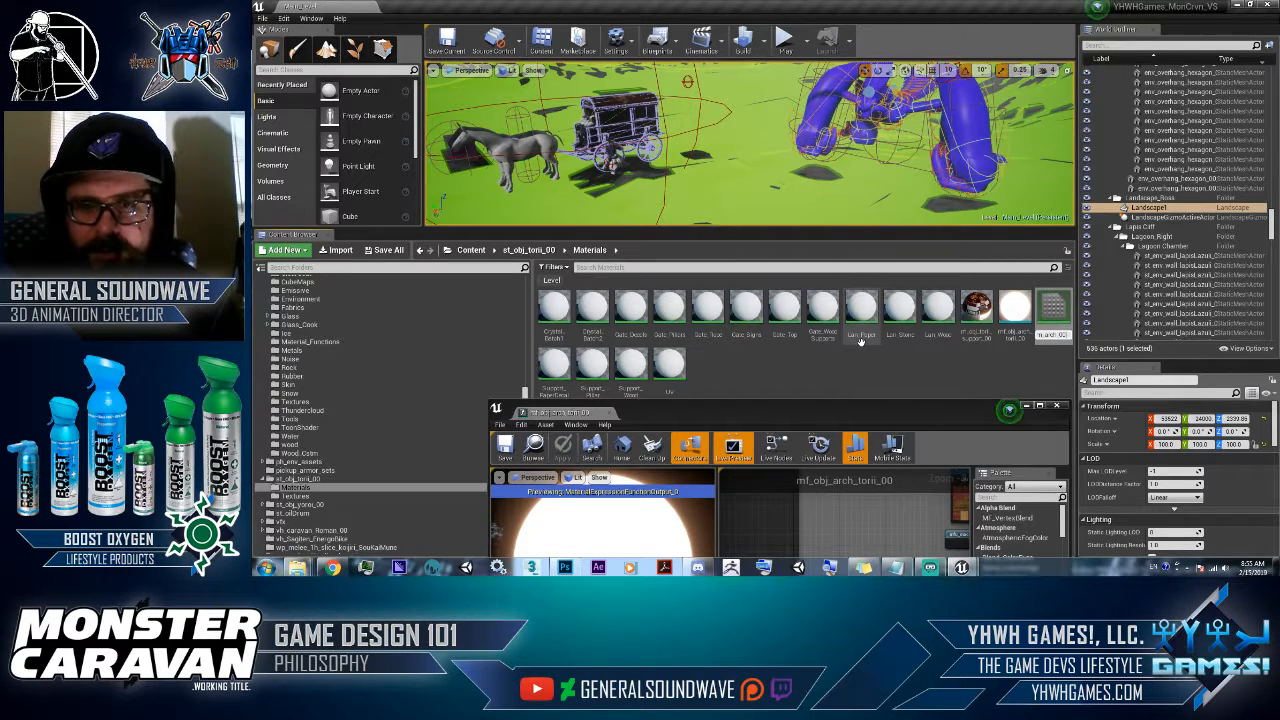
{"action": "key", "text": "Return"}
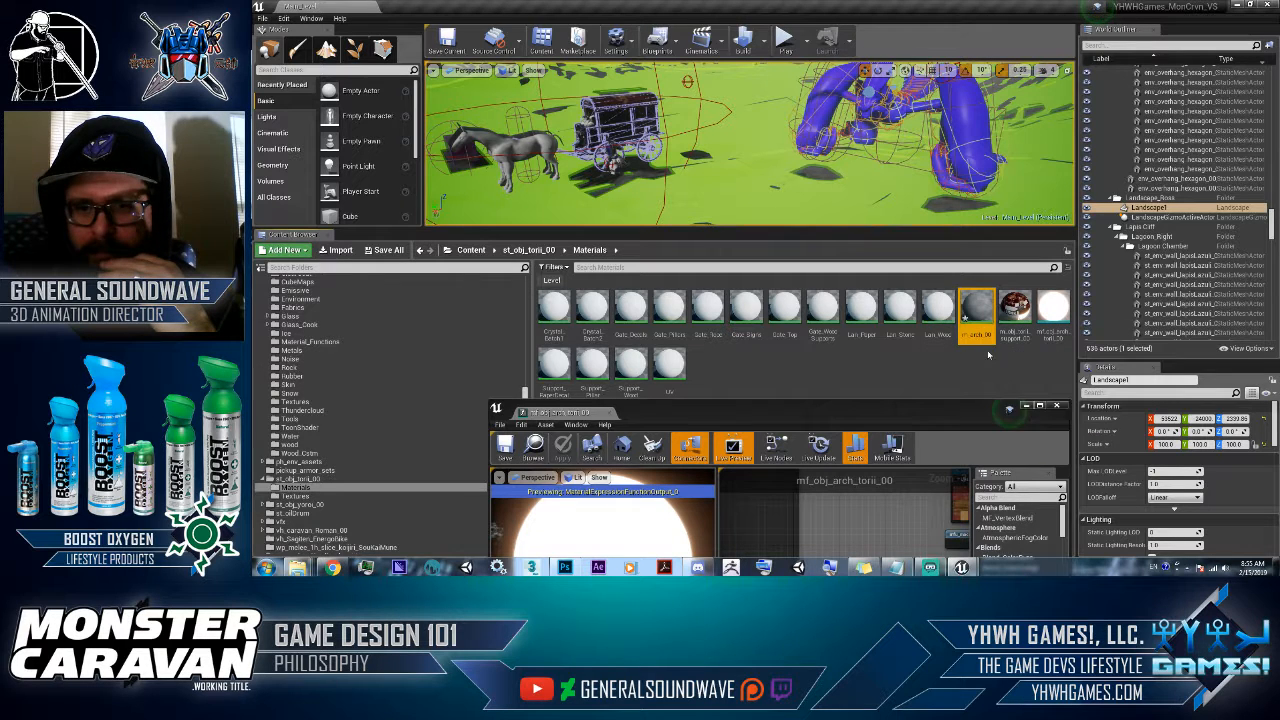
- Rename the m_arch_00 material to m_arch_template_00 and open it for editing
{"action": "key", "text": "F2"}
{"action": "key", "text": "Right"}
{"action": "key", "text": "Left"}
{"action": "key", "text": "Left"}
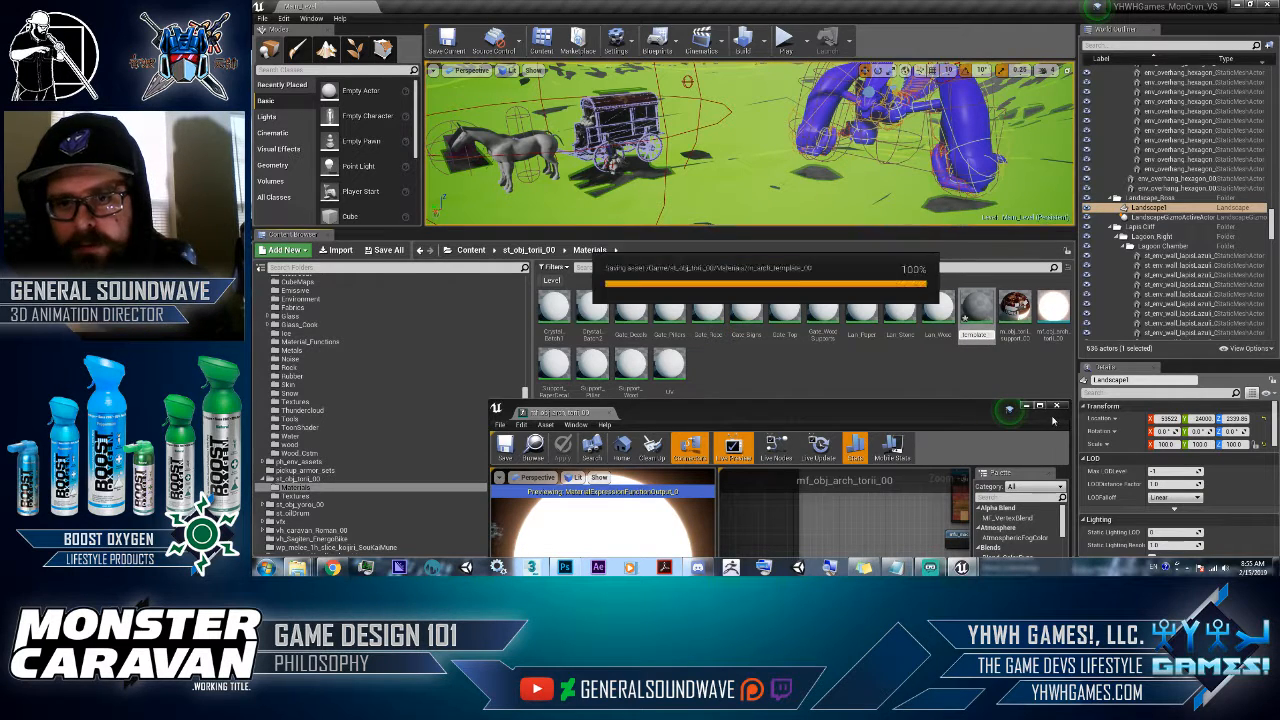
{"action": "left_click", "coordinate": [982, 308]}
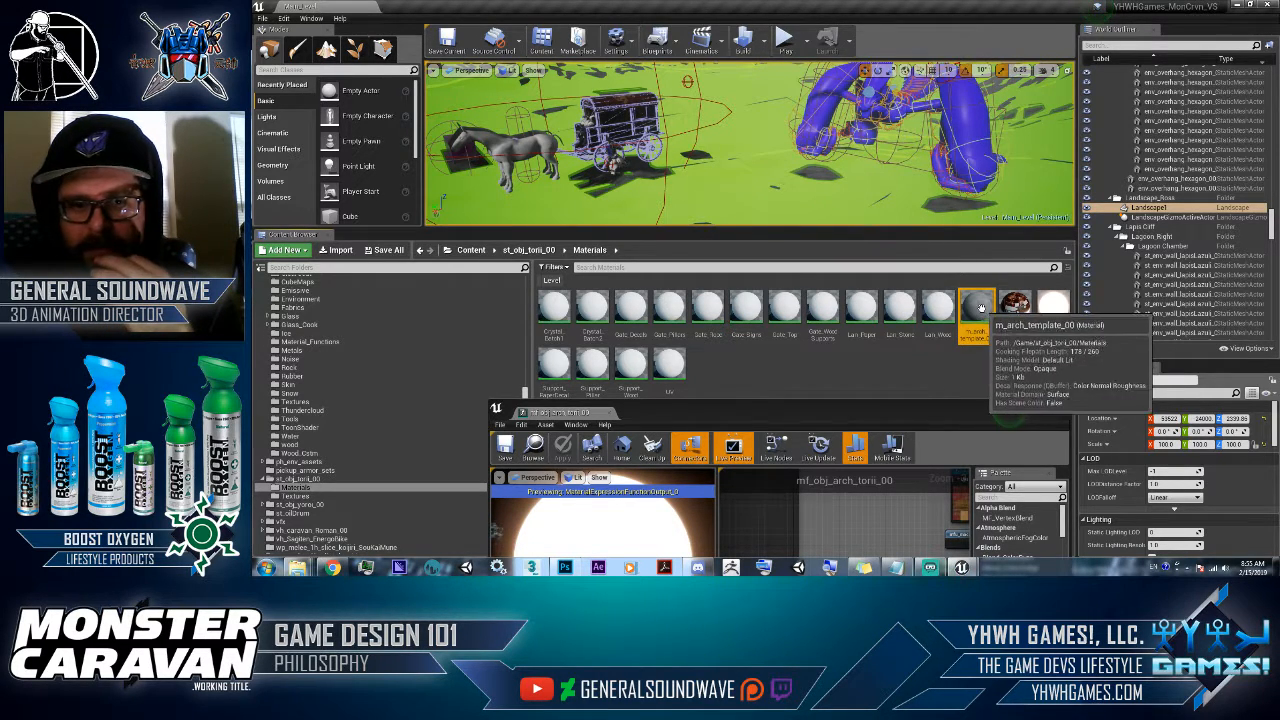
{"action": "double_click", "coordinate": [982, 310]}
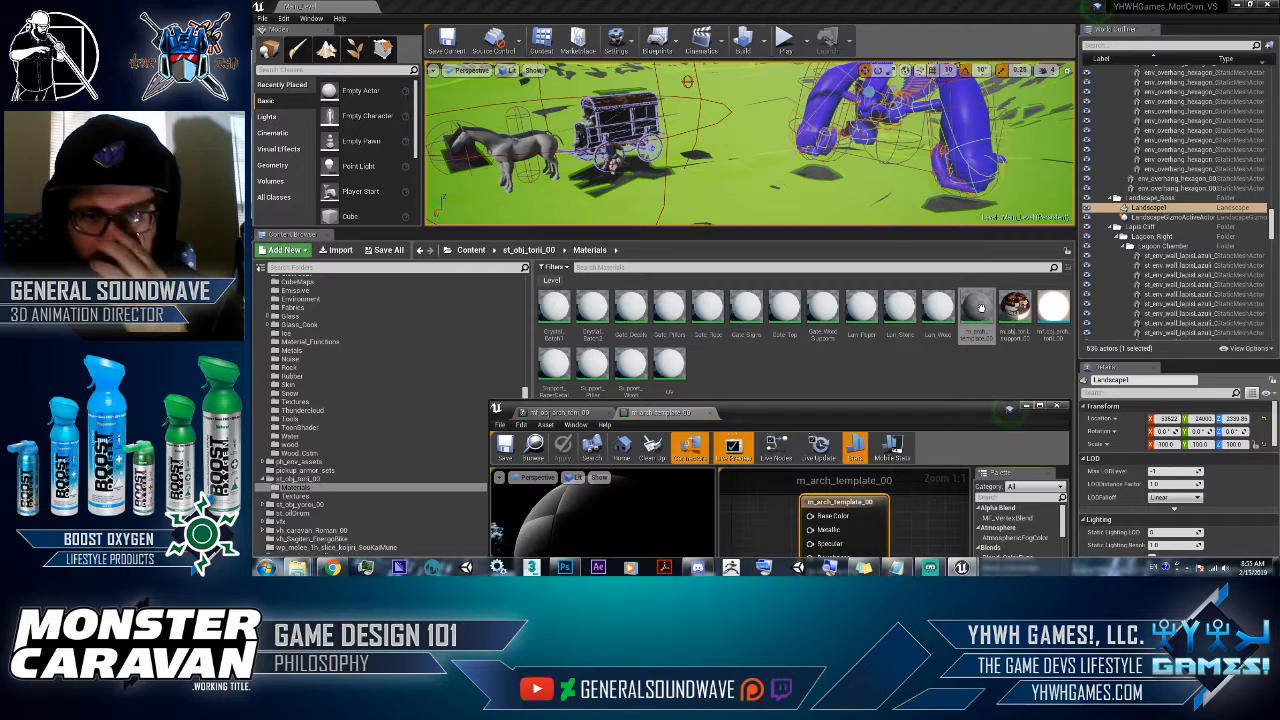
- Add the mf_obj_arch_torii_00 function to the m_arch_template_00 graph and move the material result node clear of it
{"action": "left_click_drag", "start_coordinate": [1052, 306], "coordinate": [766, 514]}
{"action": "double_click", "coordinate": [797, 412]}
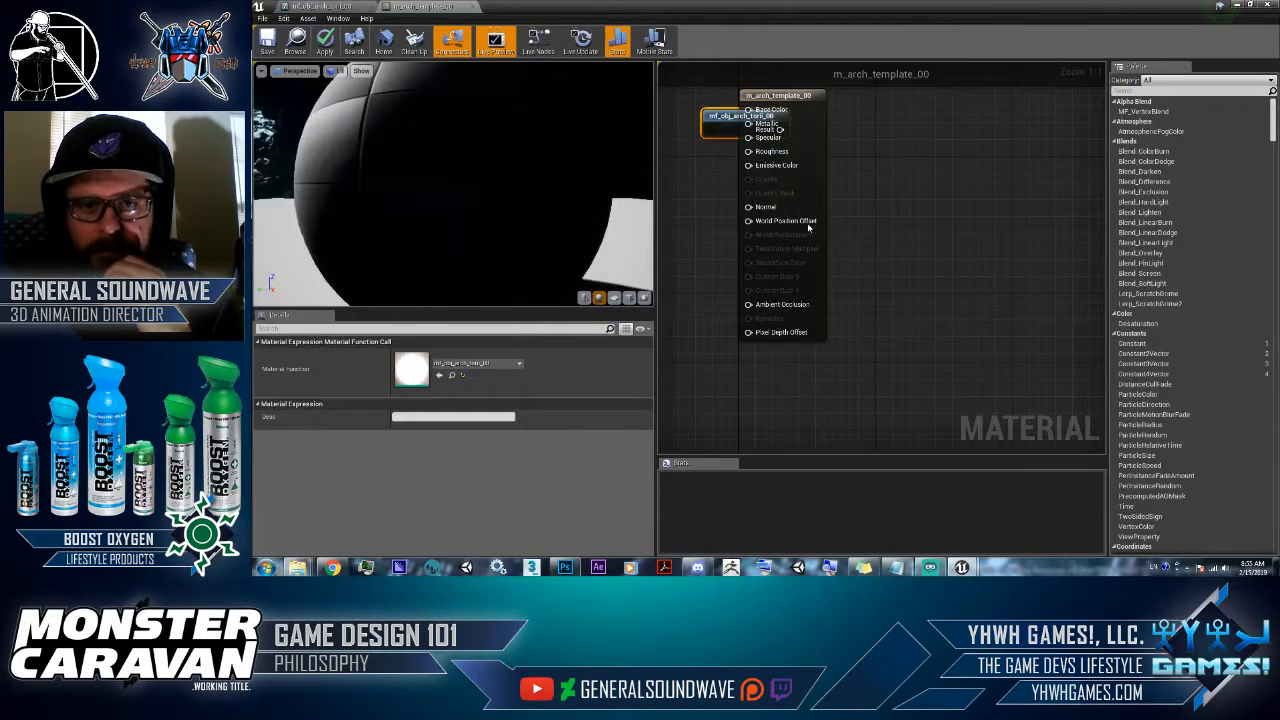
{"action": "right_click_drag", "start_coordinate": [808, 228], "coordinate": [864, 312]}
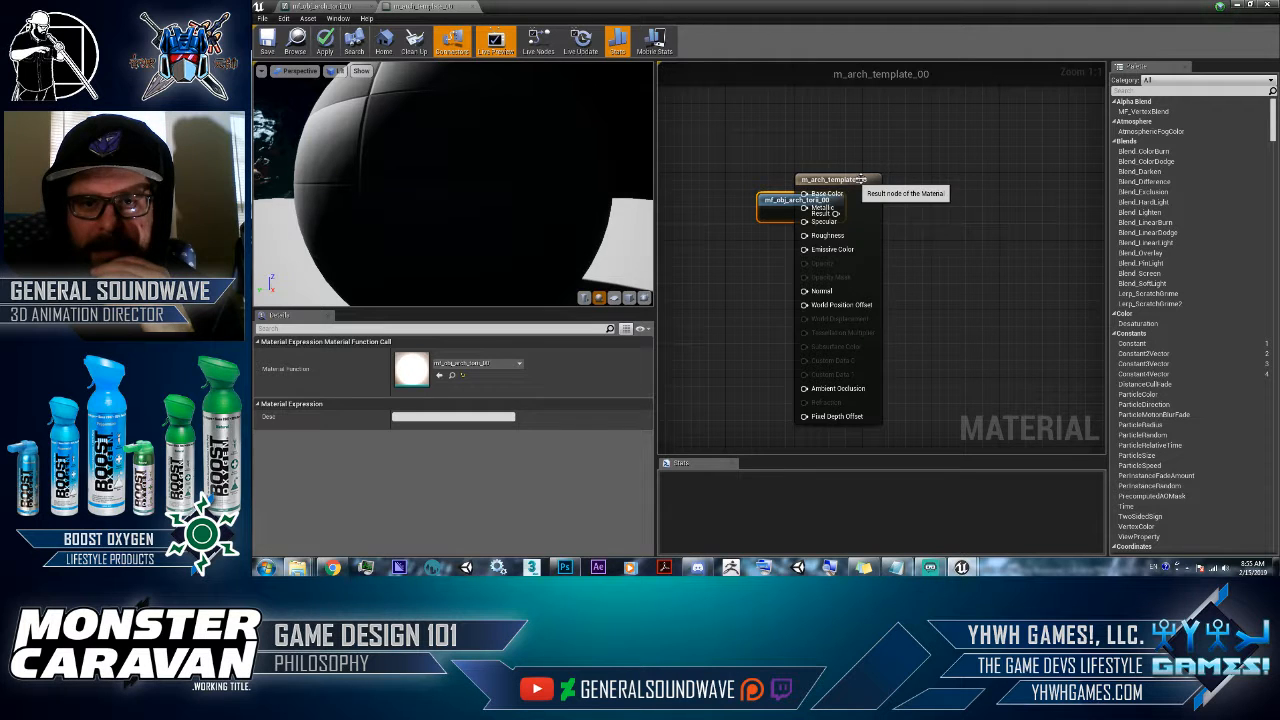
{"action": "left_click_drag", "start_coordinate": [860, 180], "coordinate": [1040, 197]}
- Add a BreakMaterialAttributes node and connect its BaseColor, Metallic, Specular, Roughness, EmissiveColor, Normal and AmbientOcclusion outputs to the matching material inputs
{"action": "right_click", "coordinate": [918, 205]}
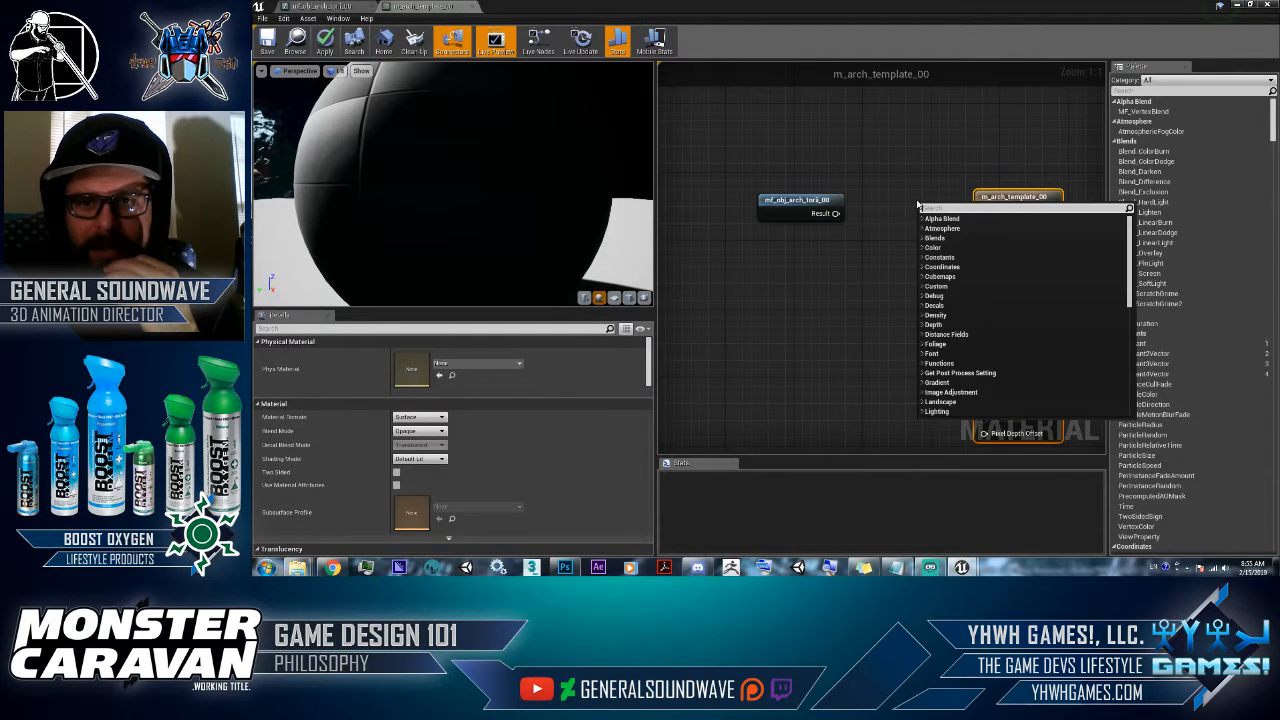
{"action": "type", "text": "break"}
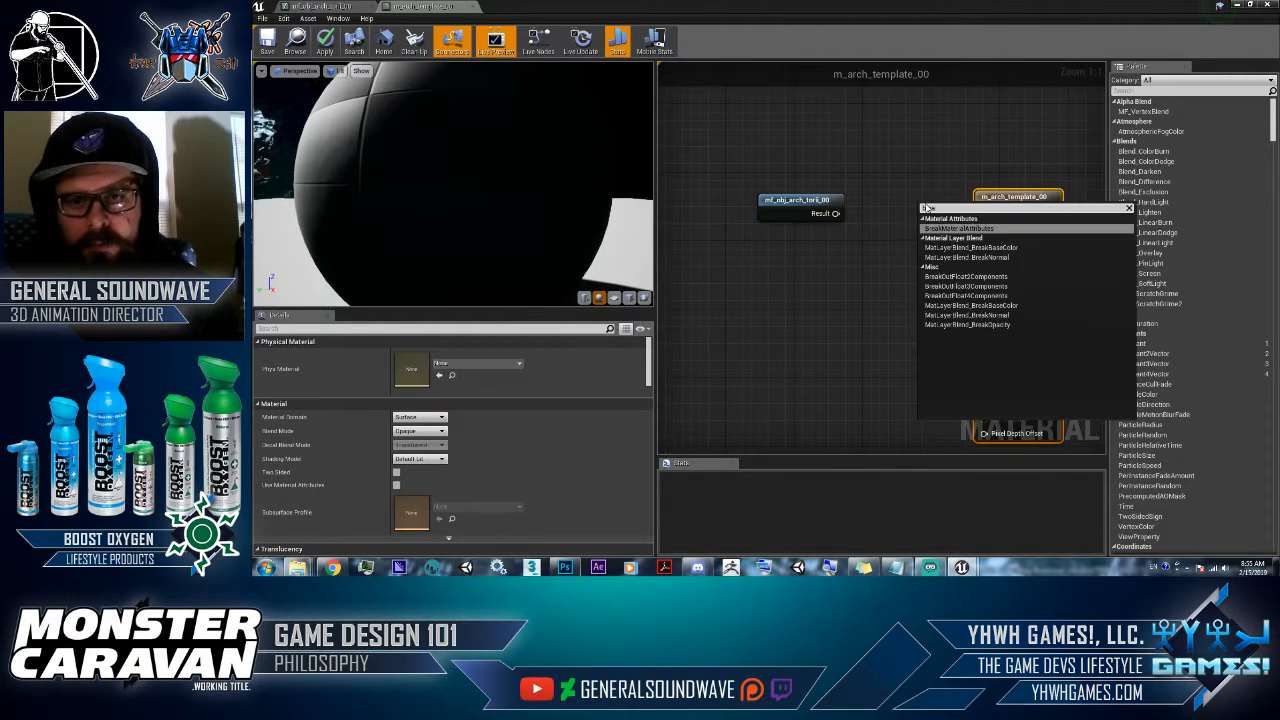
{"action": "left_click", "coordinate": [958, 228]}
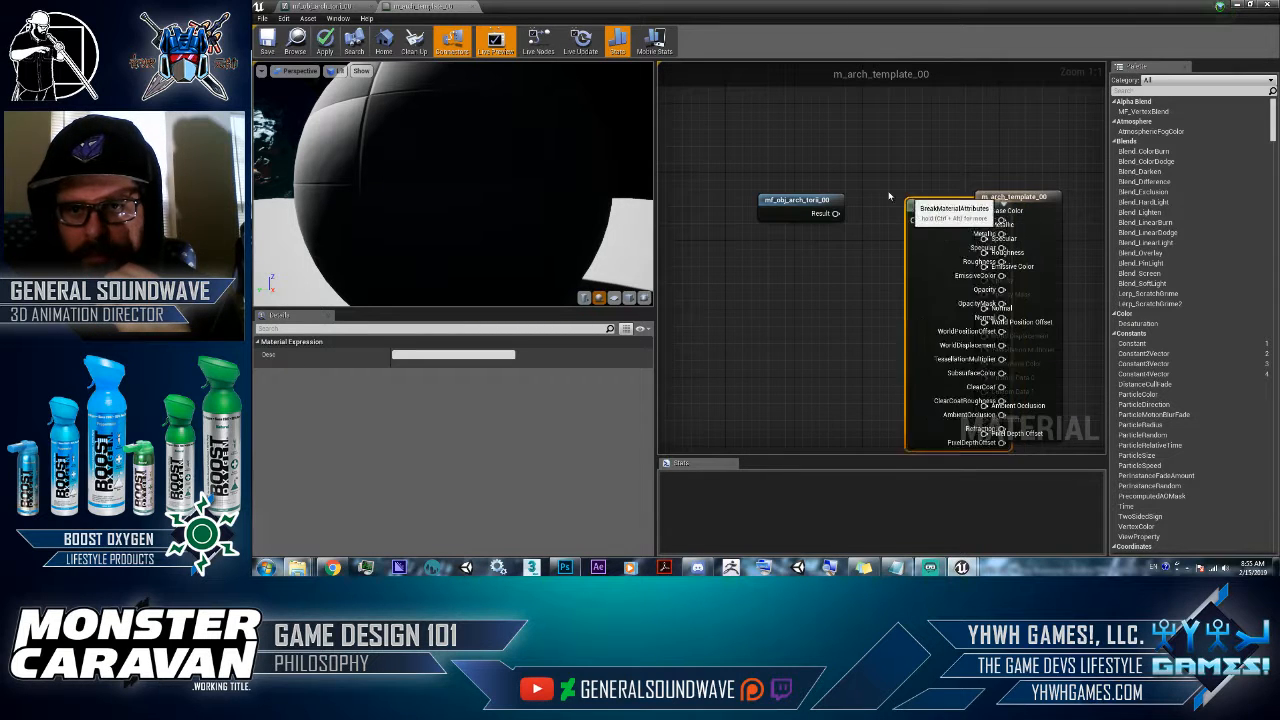
{"action": "left_click_drag", "start_coordinate": [956, 202], "coordinate": [904, 205]}
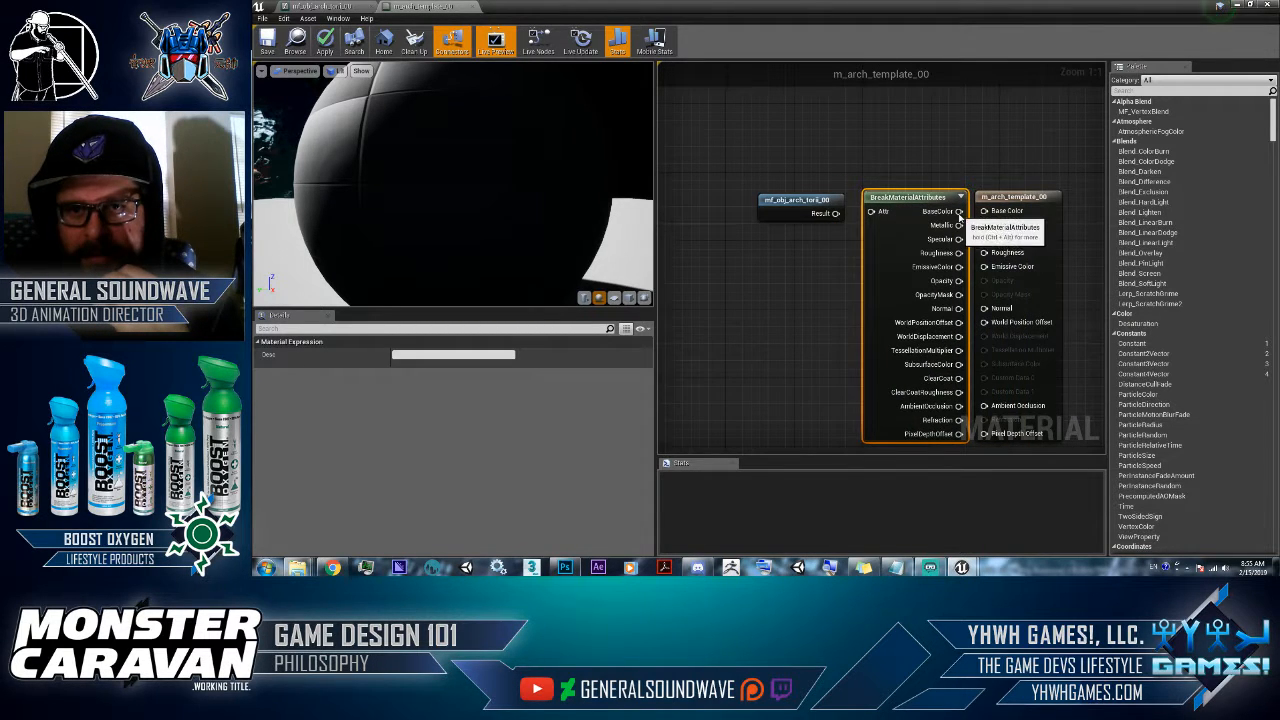
{"action": "left_click_drag", "start_coordinate": [988, 226], "coordinate": [958, 310]}
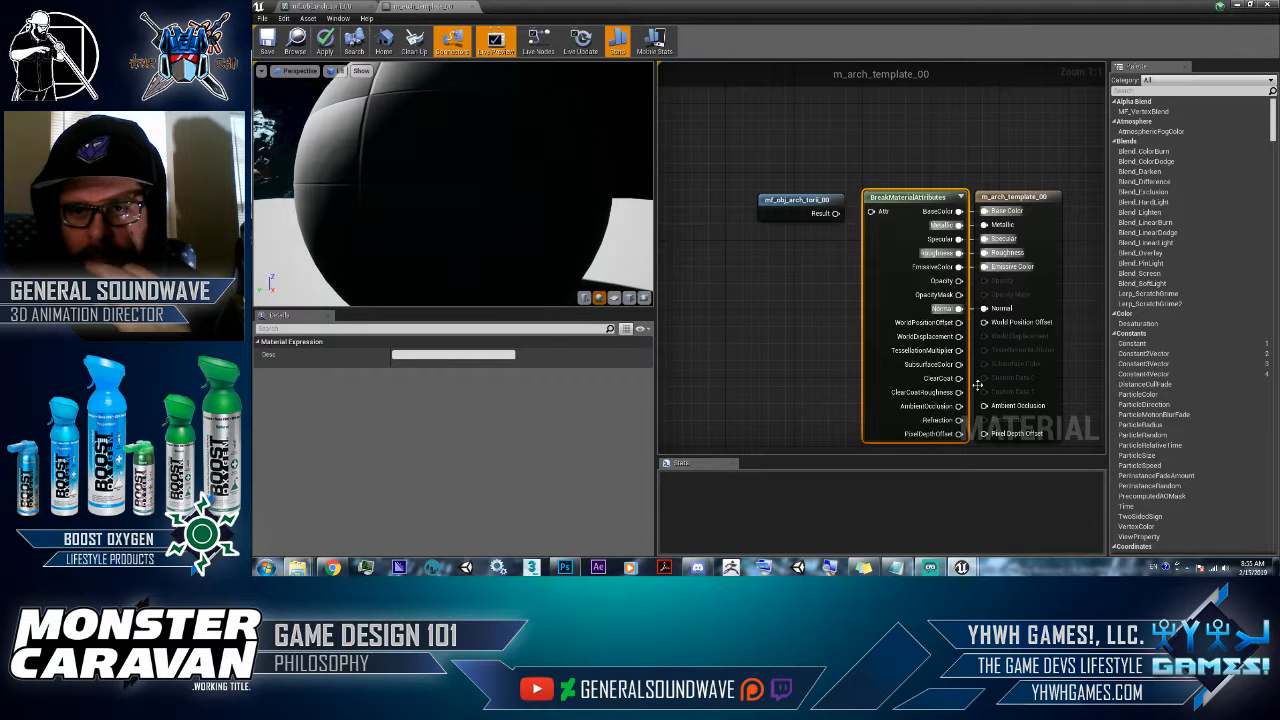
{"action": "left_click_drag", "start_coordinate": [958, 406], "coordinate": [987, 410]}
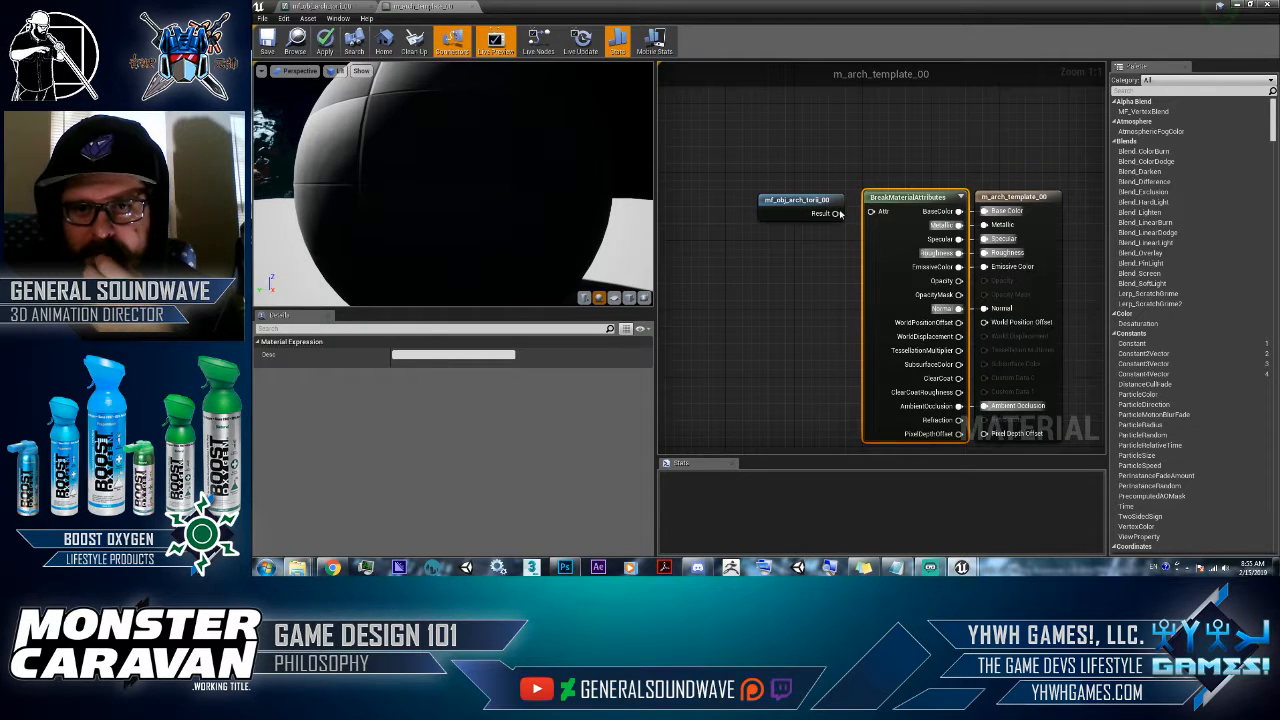
- Connect the mf_obj_arch_torii_00 Result to the BreakMaterialAttributes Attr input, and apply and save the material
{"action": "left_click_drag", "start_coordinate": [836, 213], "coordinate": [873, 213]}
{"action": "left_click", "coordinate": [803, 208]}
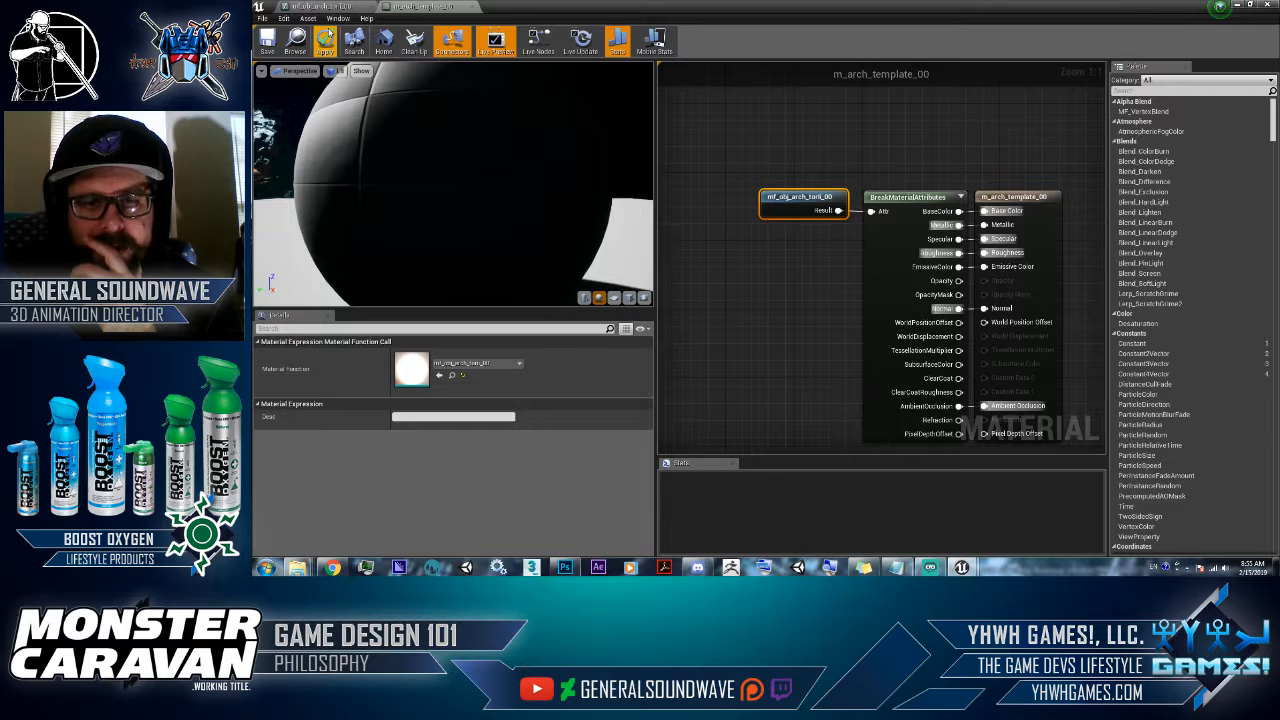
{"action": "left_click", "coordinate": [325, 40]}
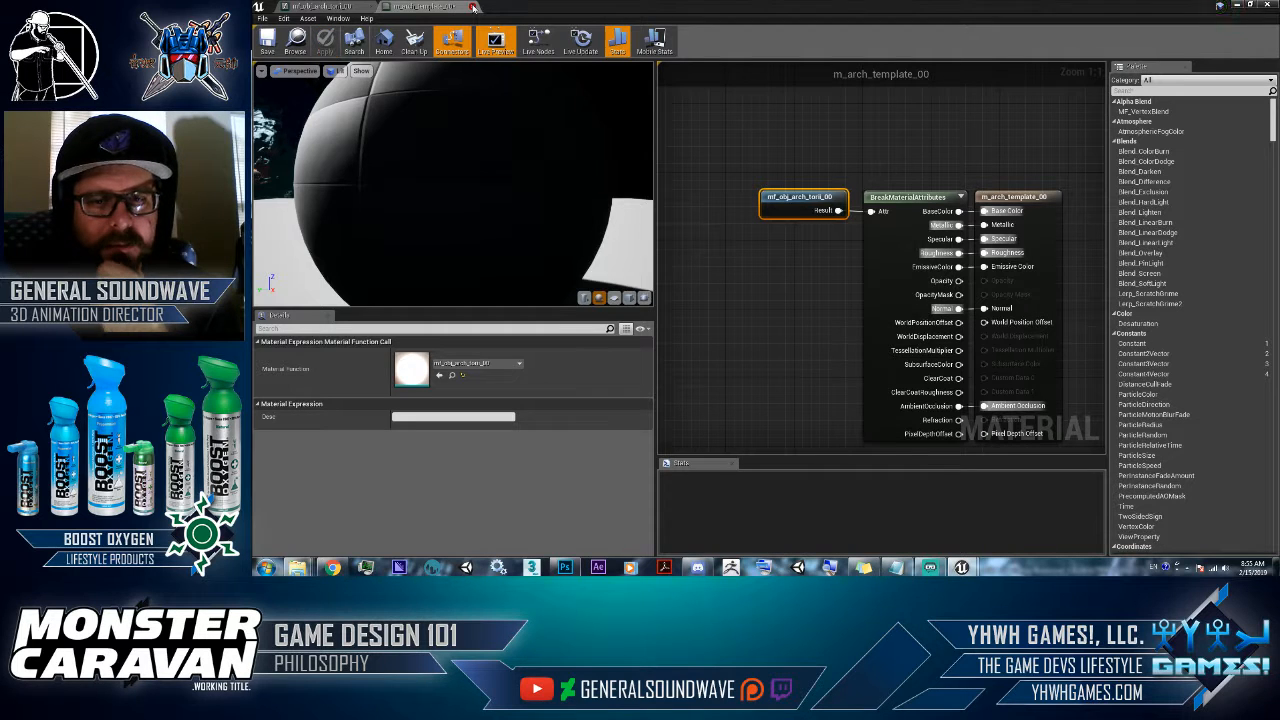
{"action": "left_click", "coordinate": [267, 45]}
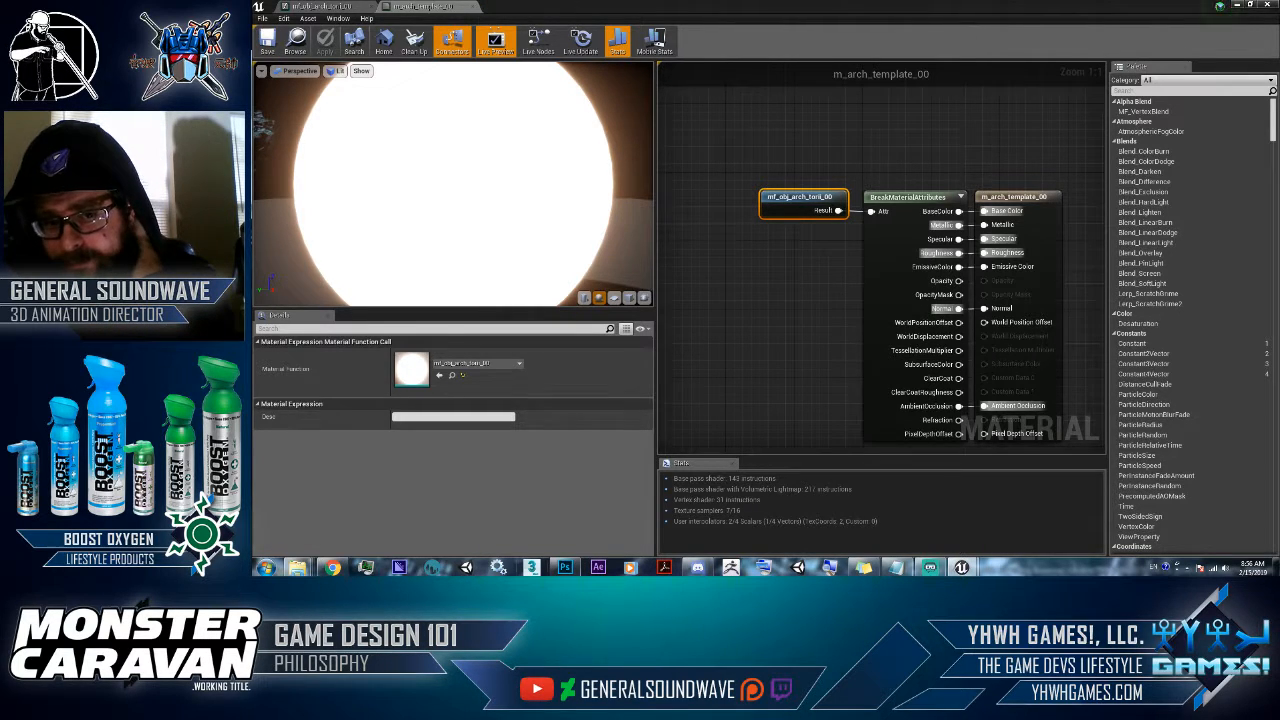
- Switch to Photoshop and open the recent file t_obj_arch_ext_torii_main_00.psd
{"action": "mouse_move", "coordinate": [567, 570]}
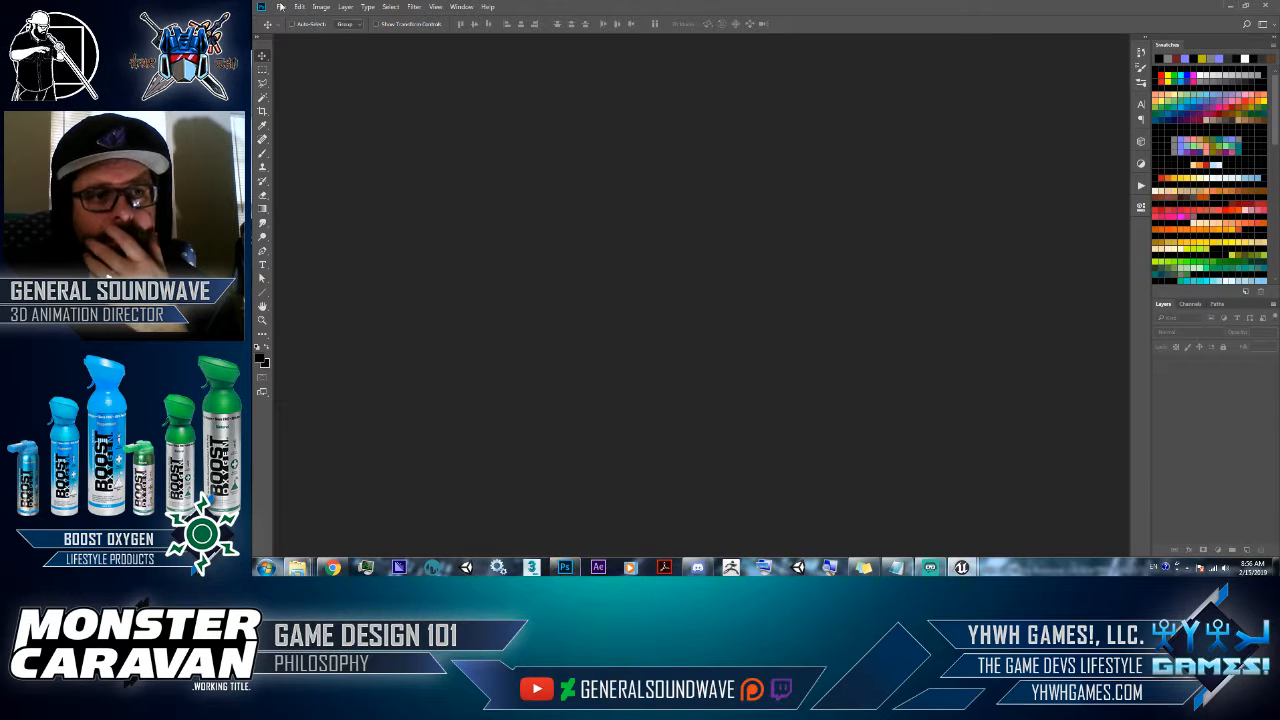
{"action": "left_click", "coordinate": [281, 7]}
{"action": "mouse_move", "coordinate": [330, 69]}
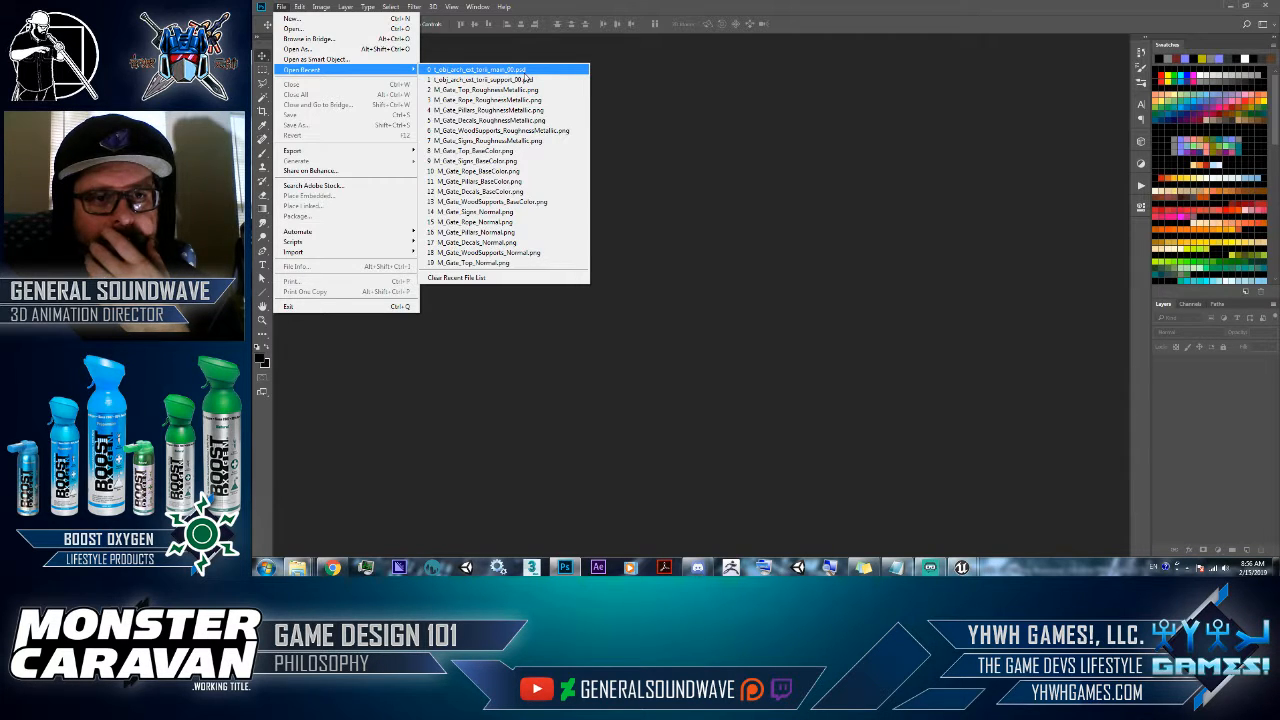
{"action": "left_click", "coordinate": [524, 70]}
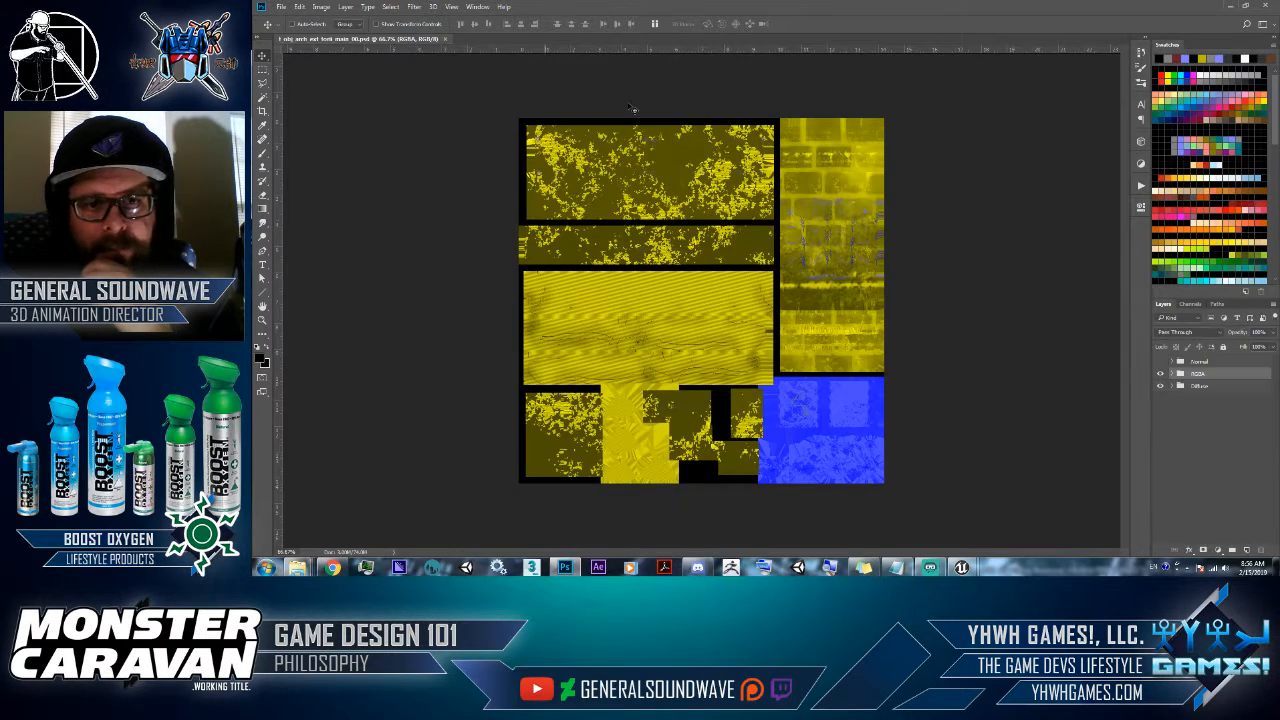
{"action": "left_click", "coordinate": [281, 7]}
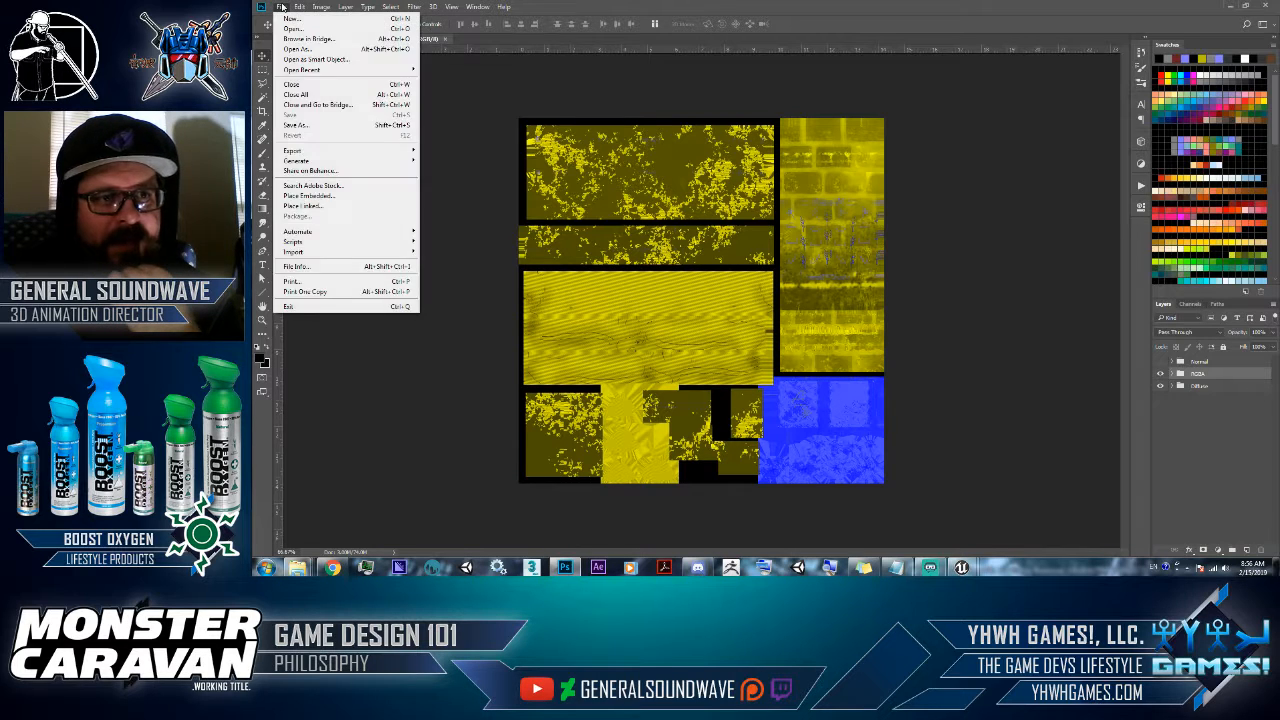
{"action": "left_click", "coordinate": [281, 7]}
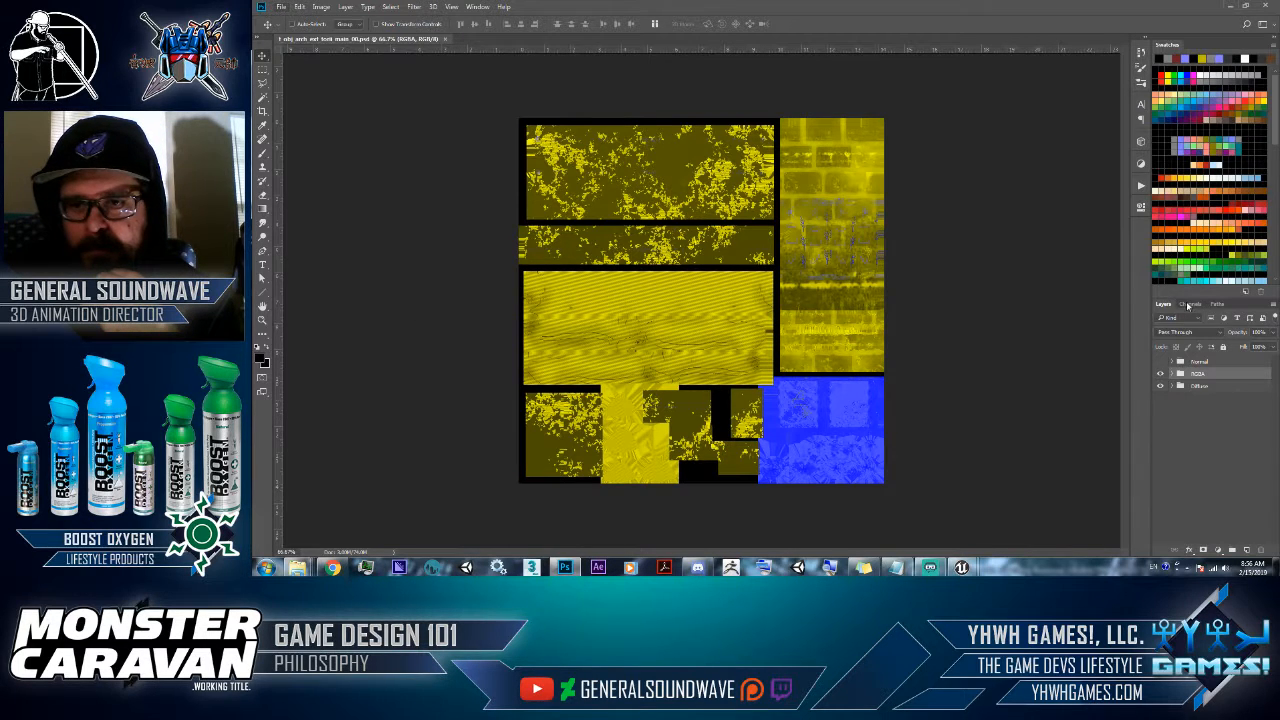
- Add a black alpha channel to the texture document and reselect the RGB composite channel
{"action": "left_click", "coordinate": [1190, 304]}
{"action": "left_click", "coordinate": [1195, 401]}
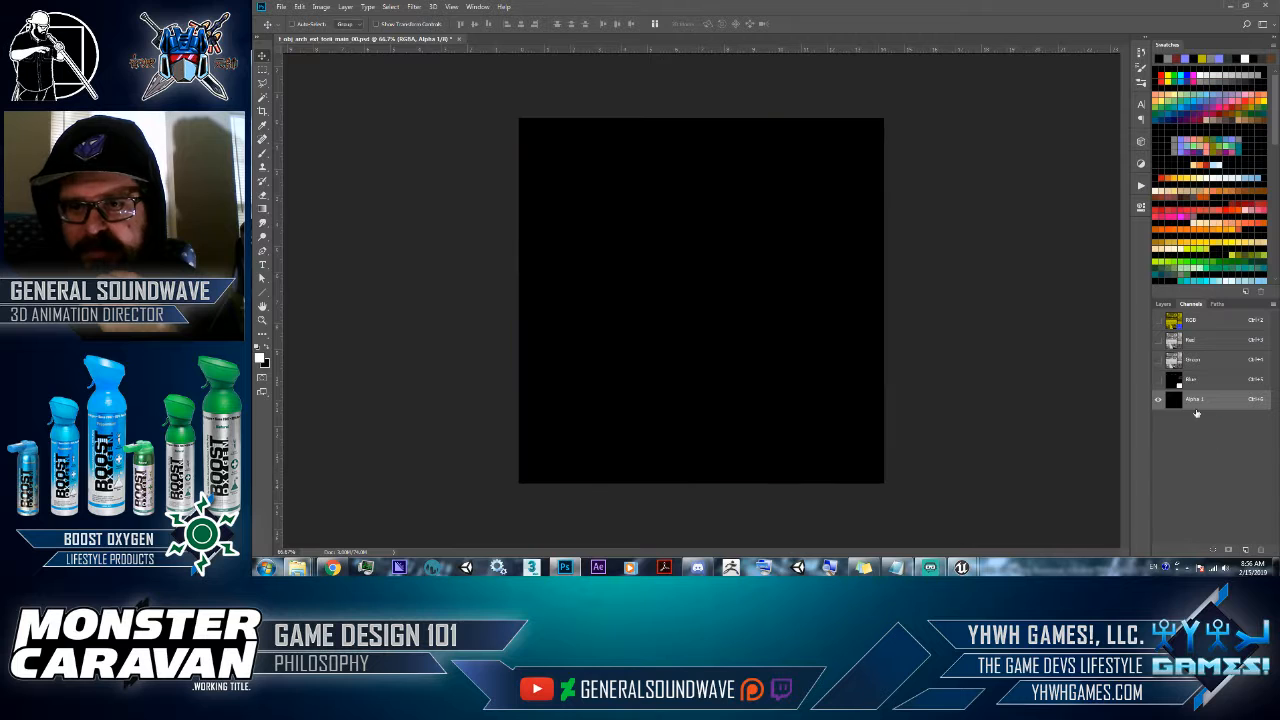
{"action": "left_click", "coordinate": [1190, 319]}
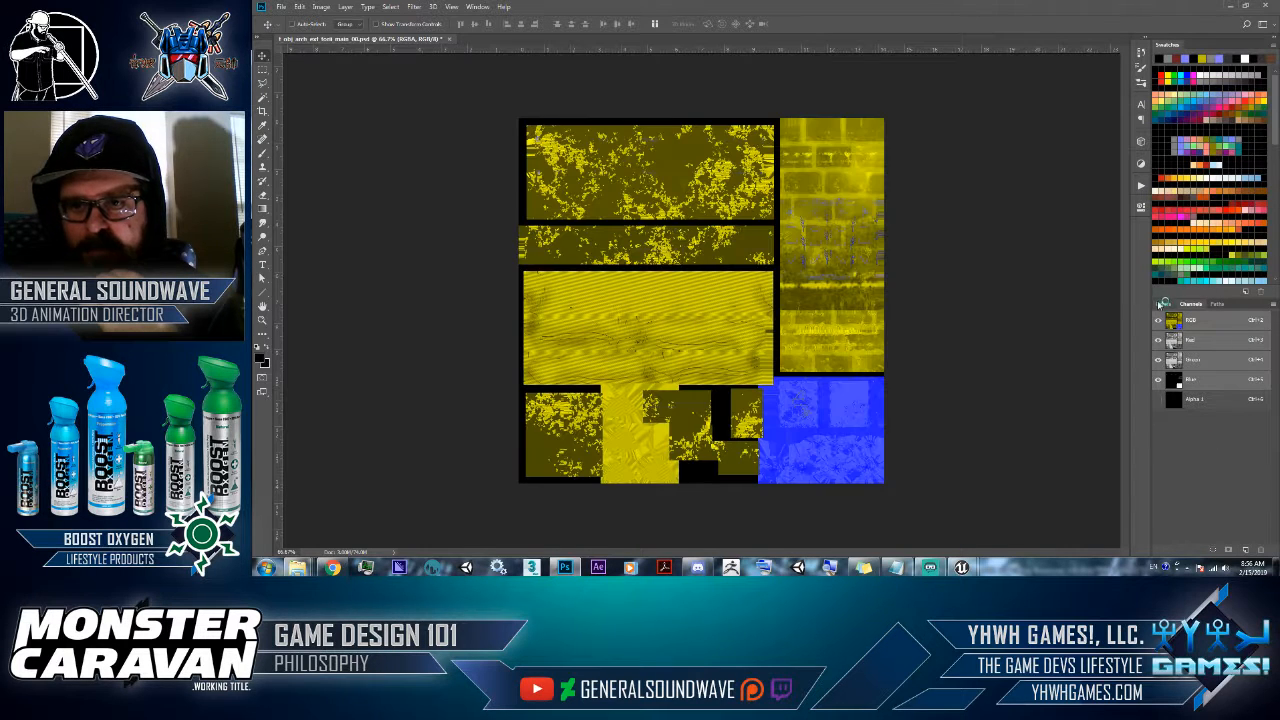
- Save the document as a Targa with alpha channels, overwriting t_obj_arch_ext_torii_main_00_RGBA_00.tga
{"action": "left_click", "coordinate": [282, 6]}
{"action": "left_click", "coordinate": [302, 126]}
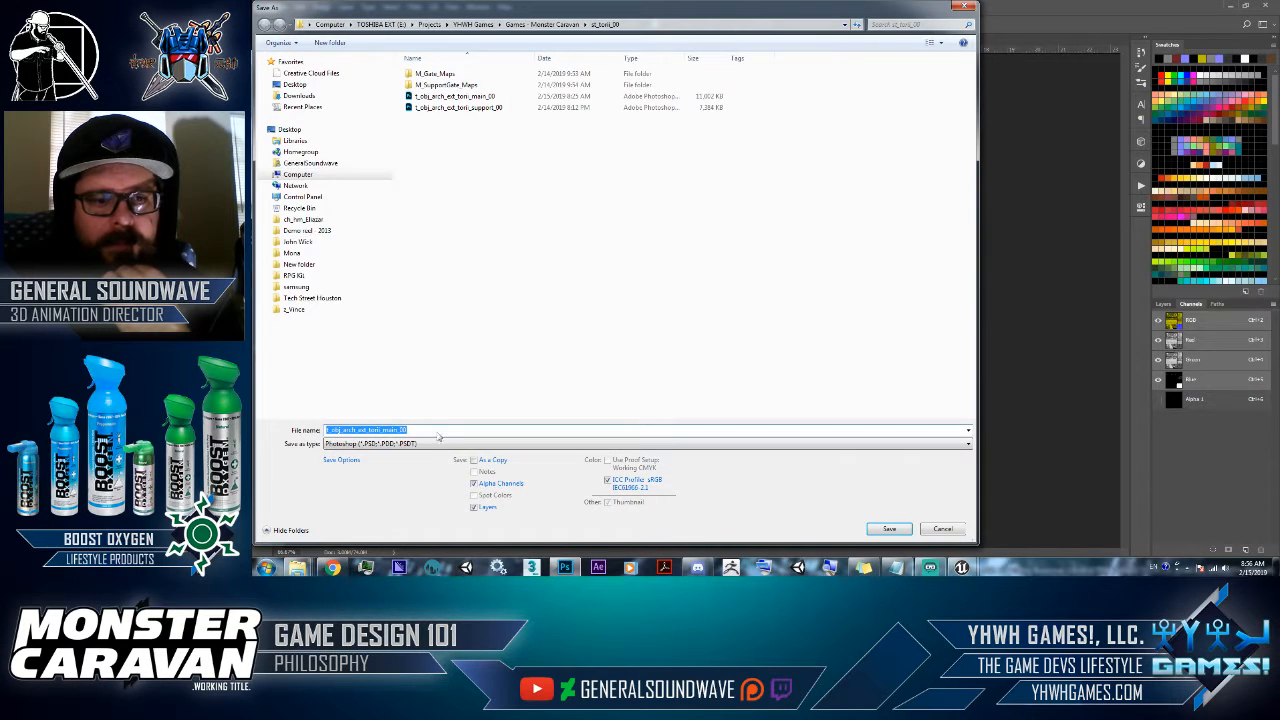
{"action": "left_click", "coordinate": [440, 443]}
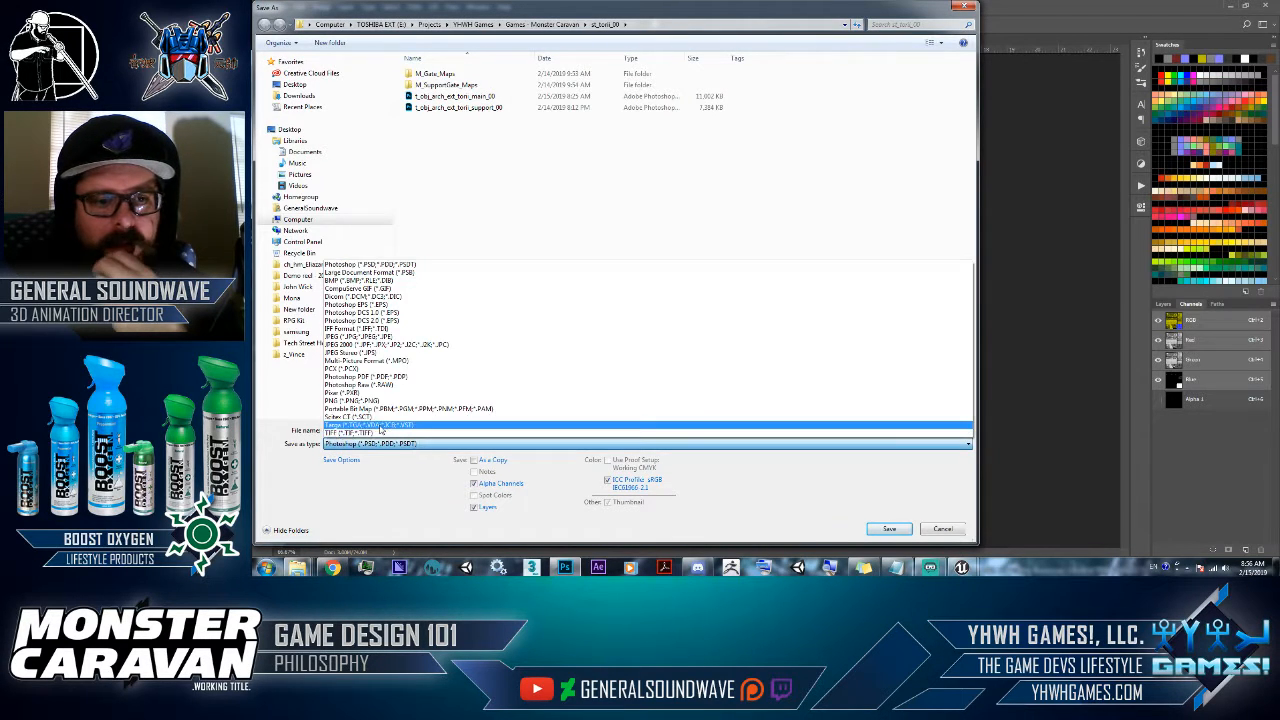
{"action": "left_click", "coordinate": [380, 427]}
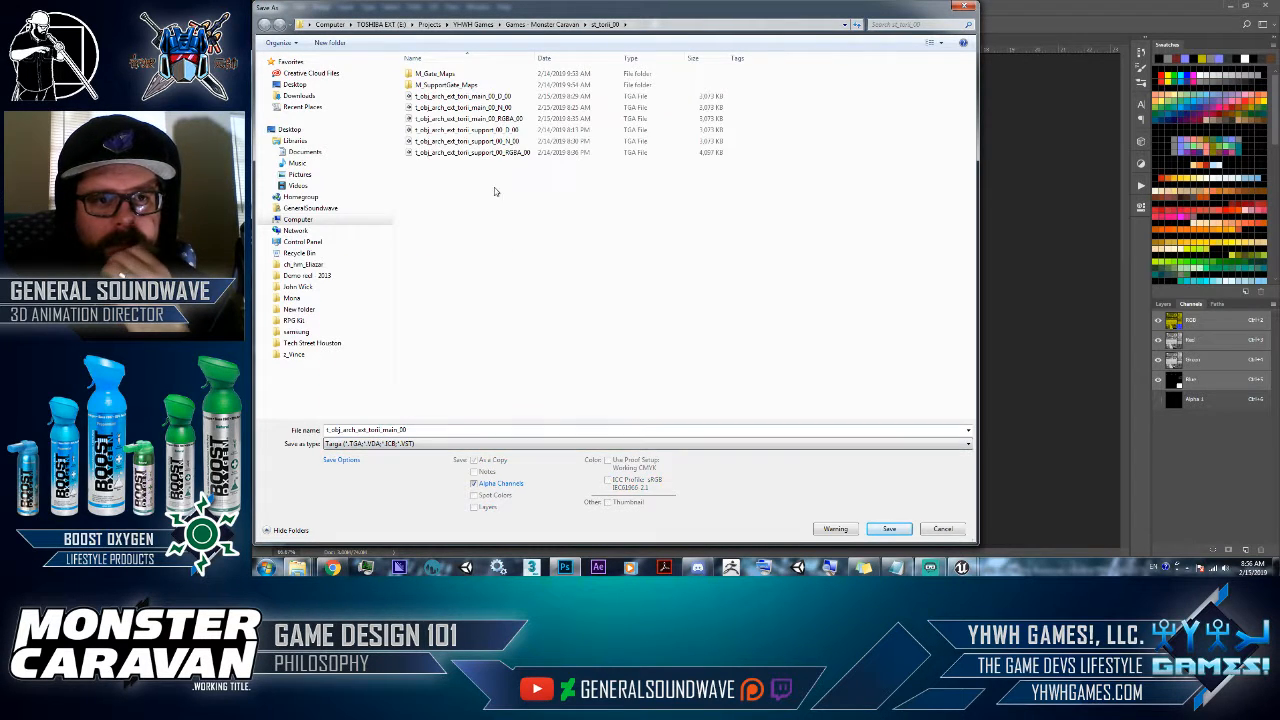
{"action": "double_click", "coordinate": [516, 127]}
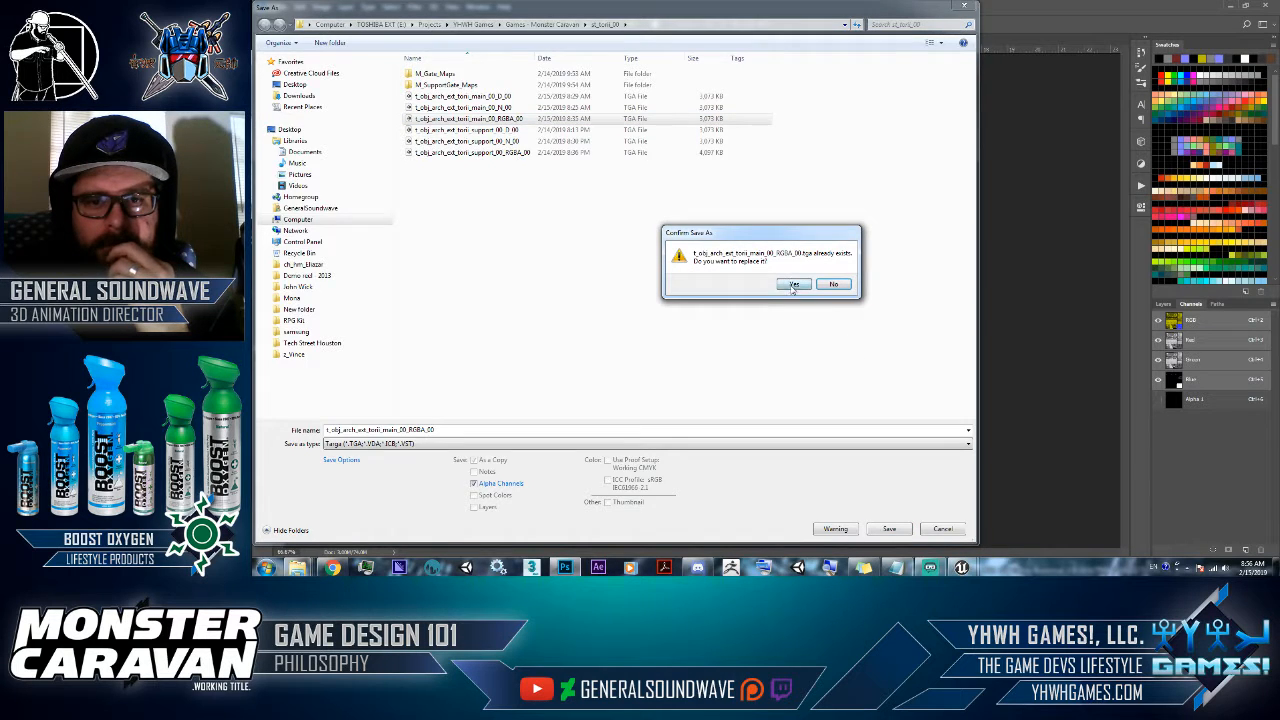
{"action": "left_click", "coordinate": [793, 285]}
{"action": "left_click", "coordinate": [786, 188]}
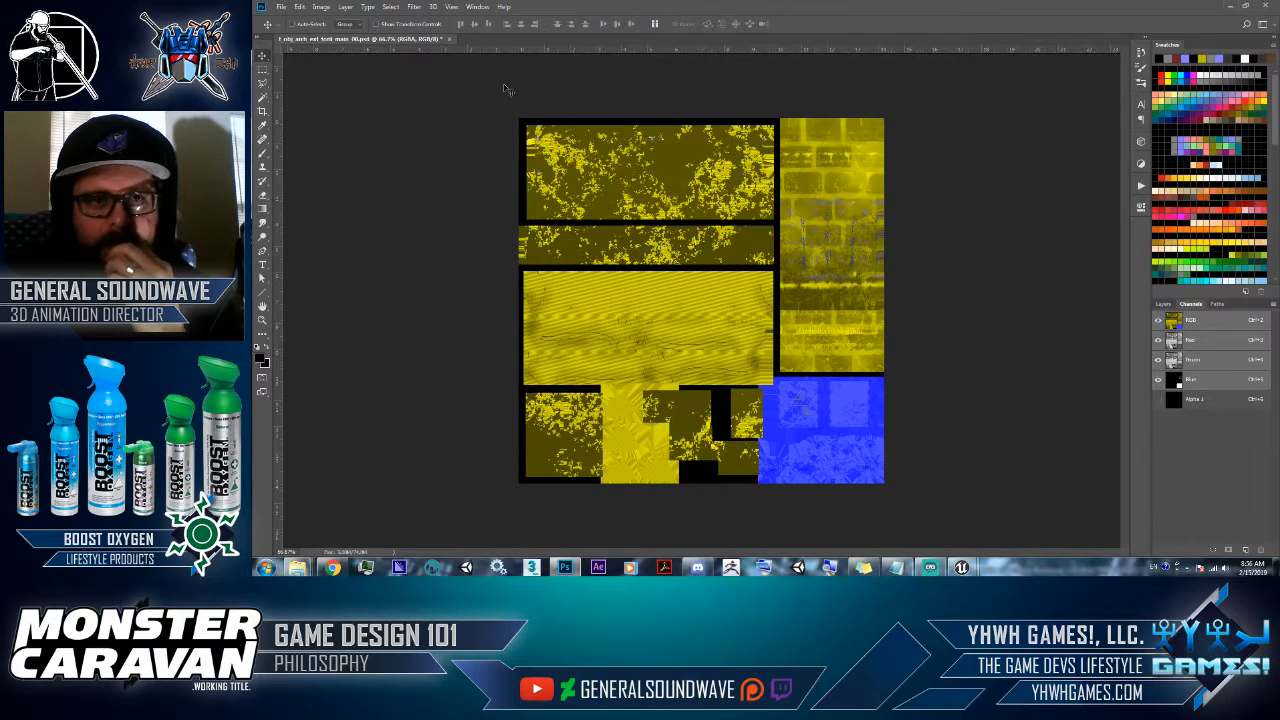
- Close the PSD with its changes saved, and return to Unreal Editor with the material editor shrunk to uncover the Content Browser
{"action": "left_click", "coordinate": [448, 39]}
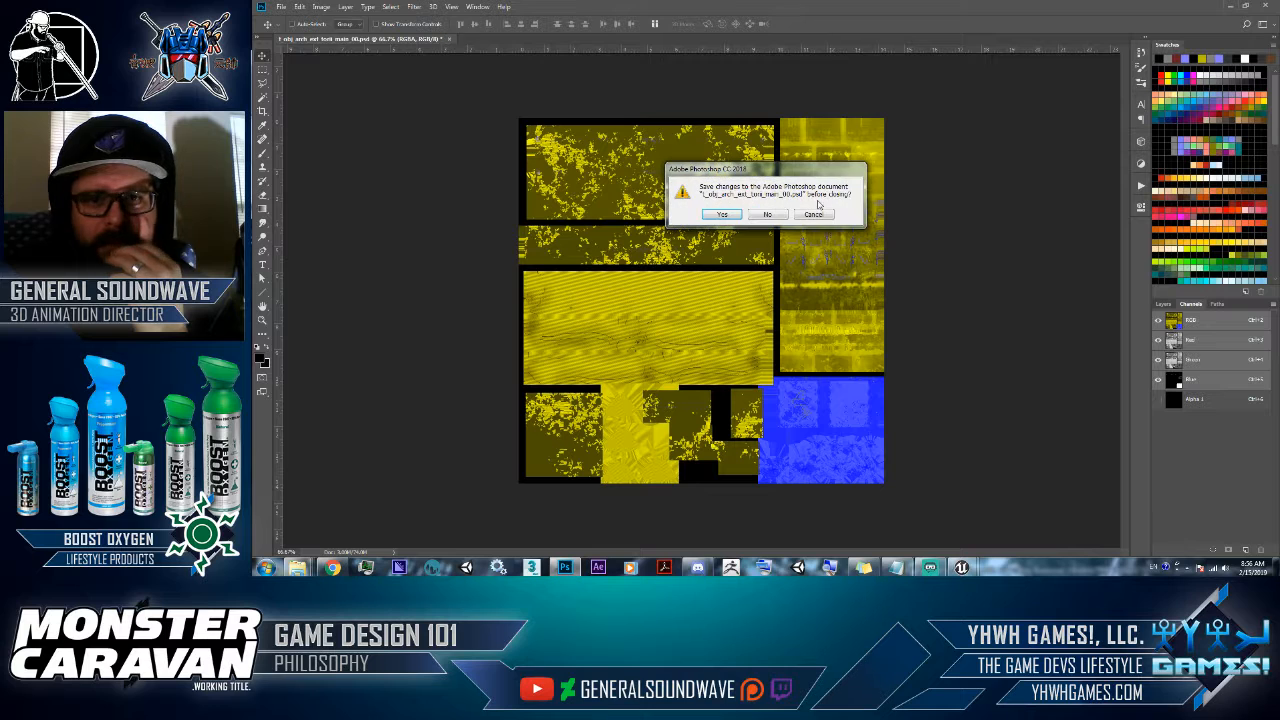
{"action": "left_click", "coordinate": [723, 215]}
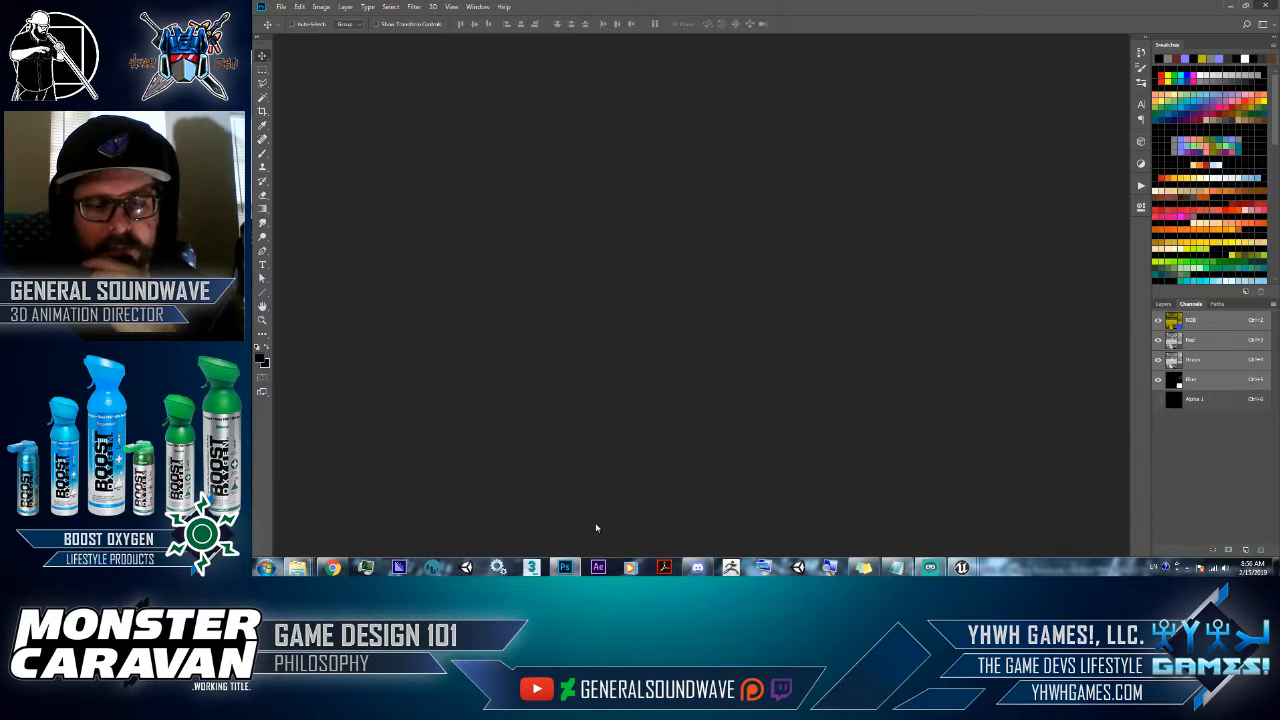
{"action": "left_click", "coordinate": [962, 568]}
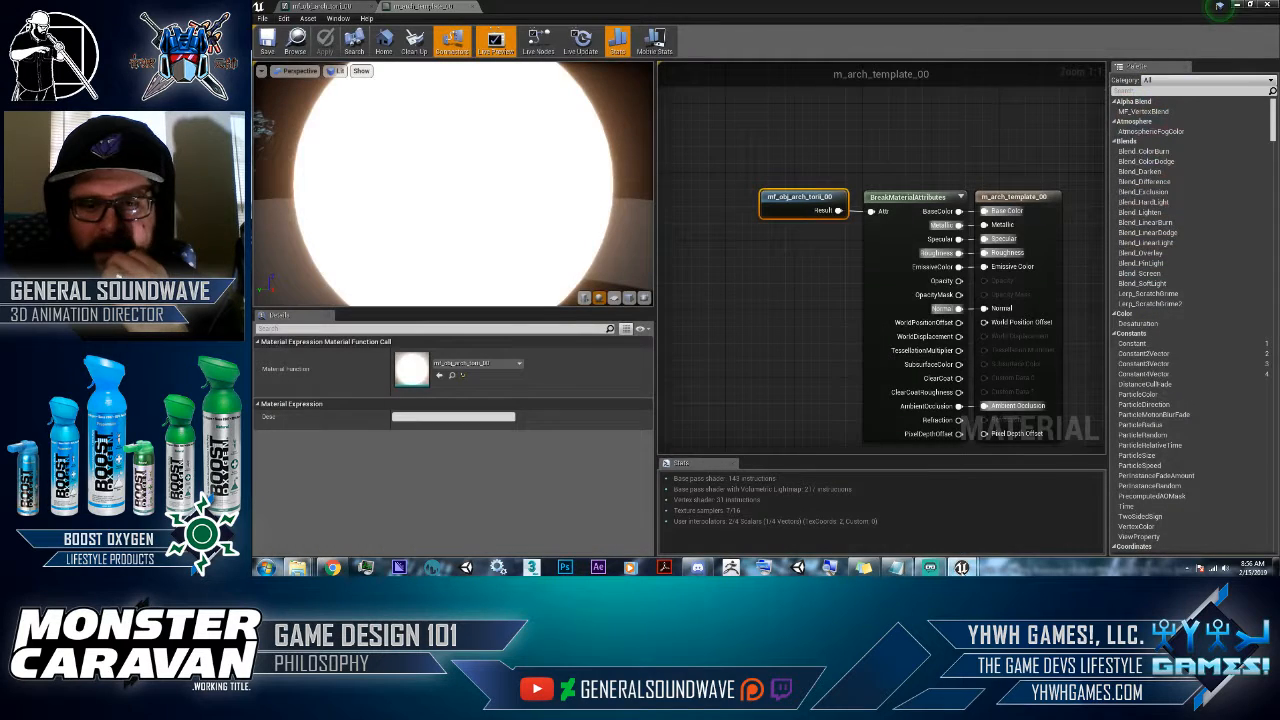
{"action": "double_click", "coordinate": [847, 5]}
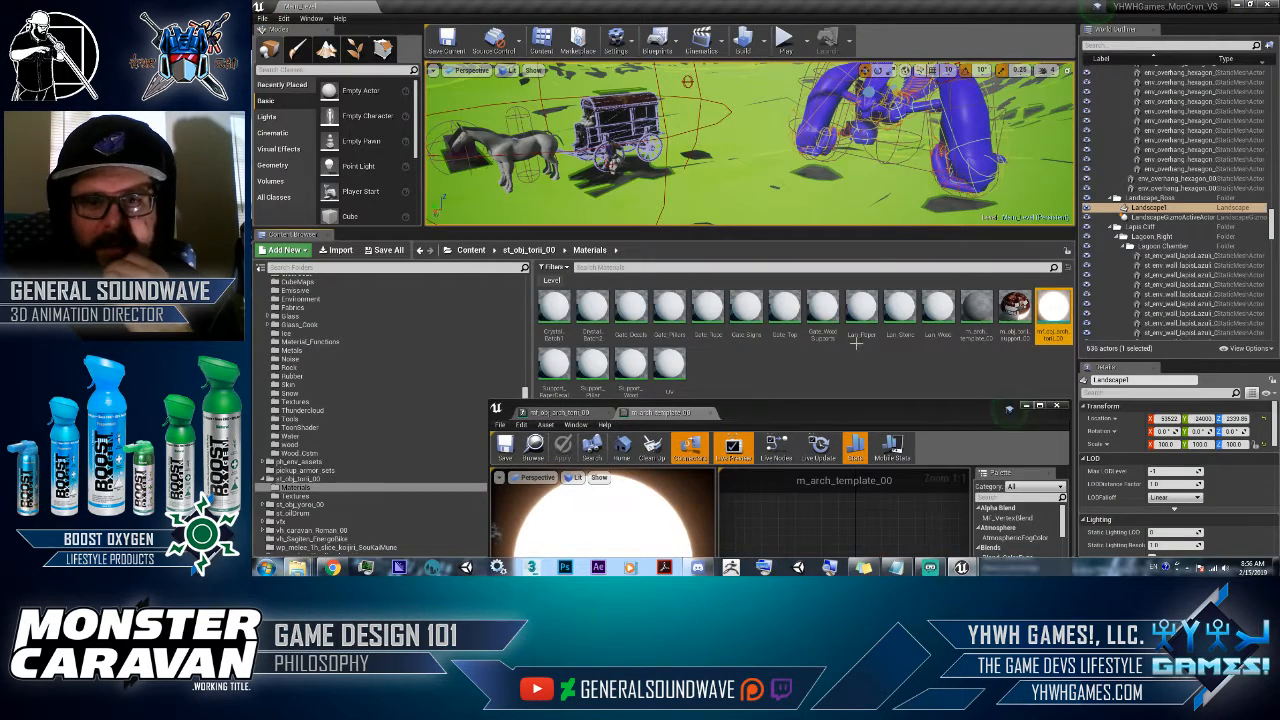
- Reimport the torii main RGBA texture from the st_obj_torii_00 Textures folder and check the m_arch_template_00 material preview
{"action": "left_click", "coordinate": [300, 495]}
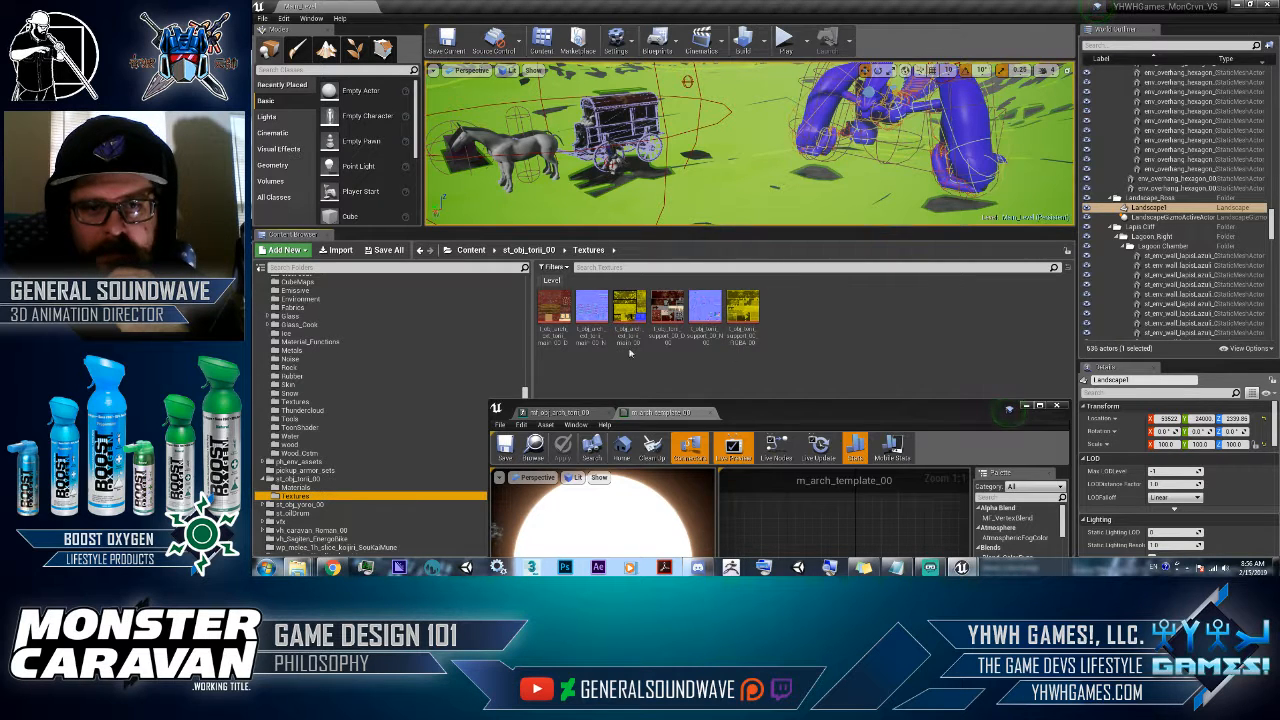
{"action": "right_click", "coordinate": [634, 308]}
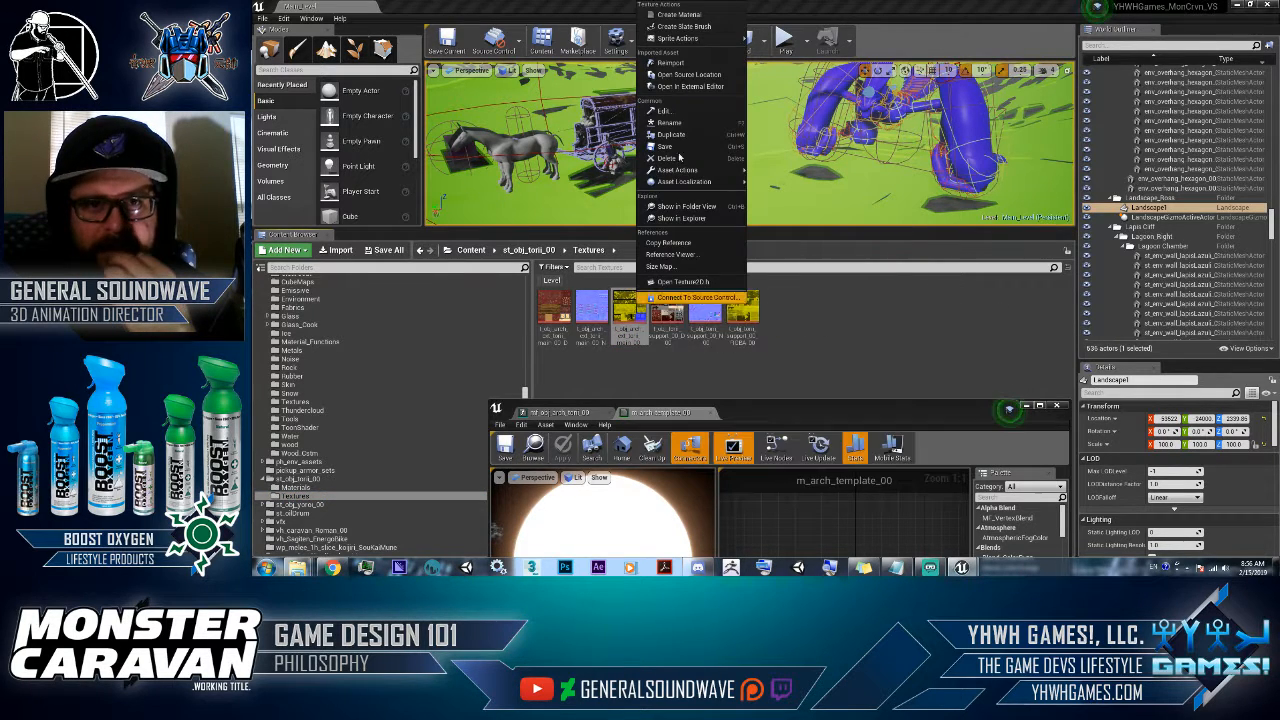
{"action": "left_click", "coordinate": [683, 63]}
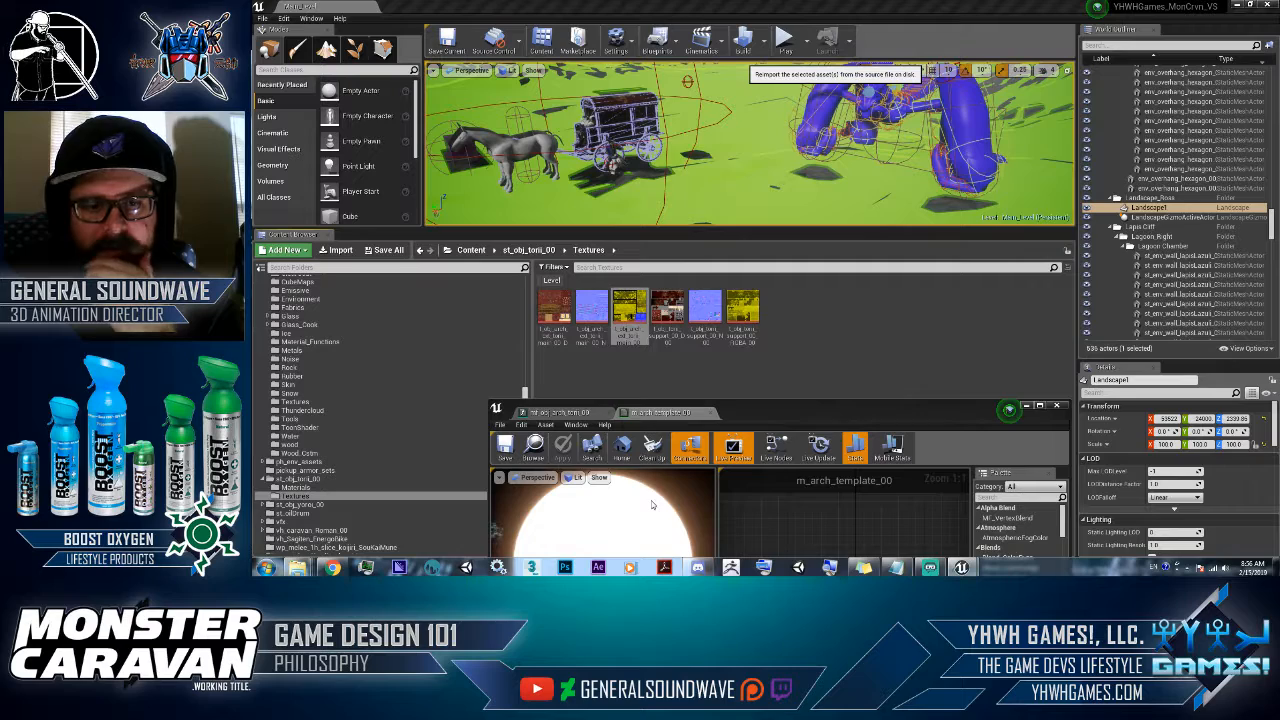
{"action": "double_click", "coordinate": [803, 413]}
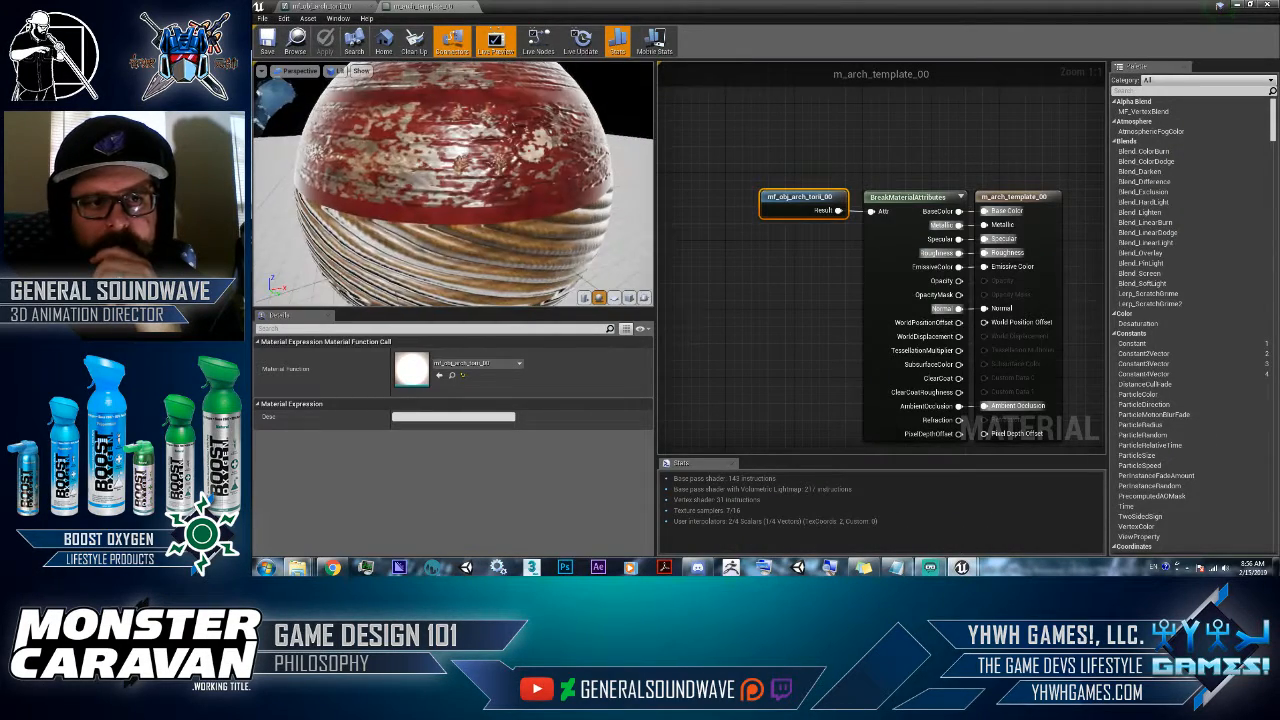
{"action": "scroll", "coordinate": [412, 145], "scroll_direction": "down", "scroll_amount": 3}
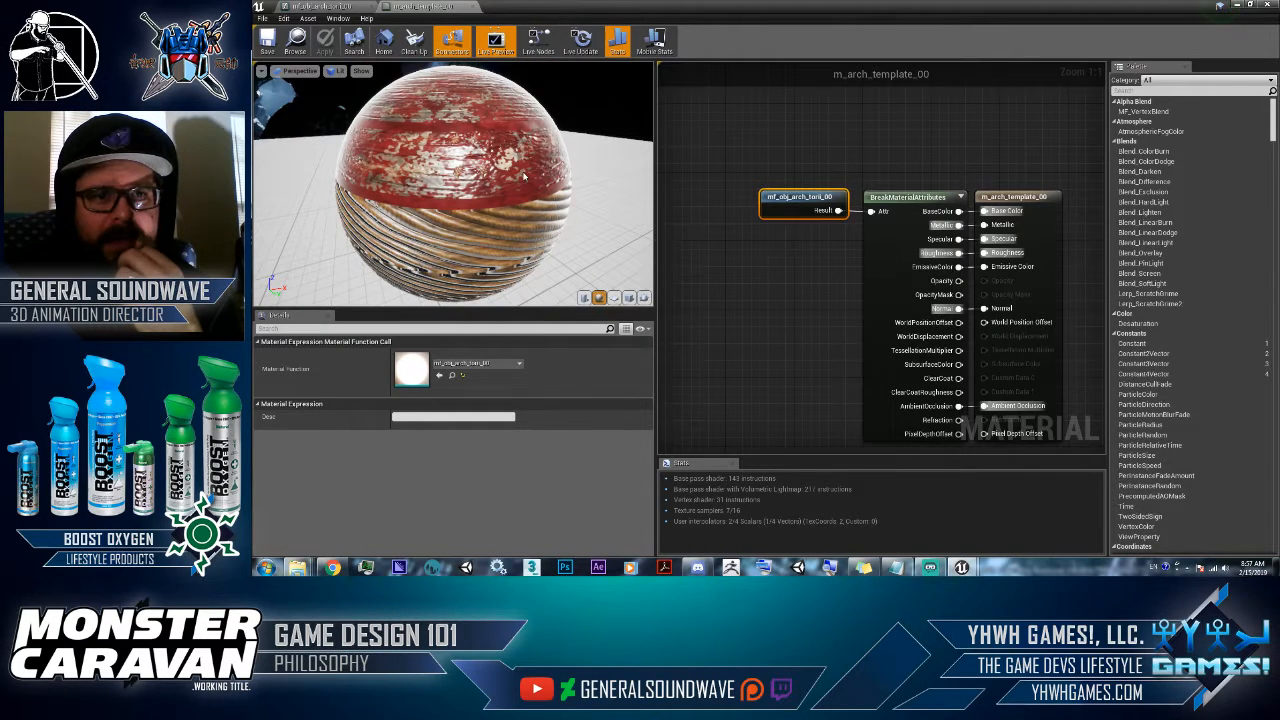
{"action": "mouse_move", "coordinate": [524, 176]}
{"action": "left_mouse_down"}
{"action": "mouse_move", "coordinate": [500, 215]}
{"action": "mouse_move", "coordinate": [520, 180]}
{"action": "mouse_move", "coordinate": [530, 195]}
{"action": "left_mouse_up"}
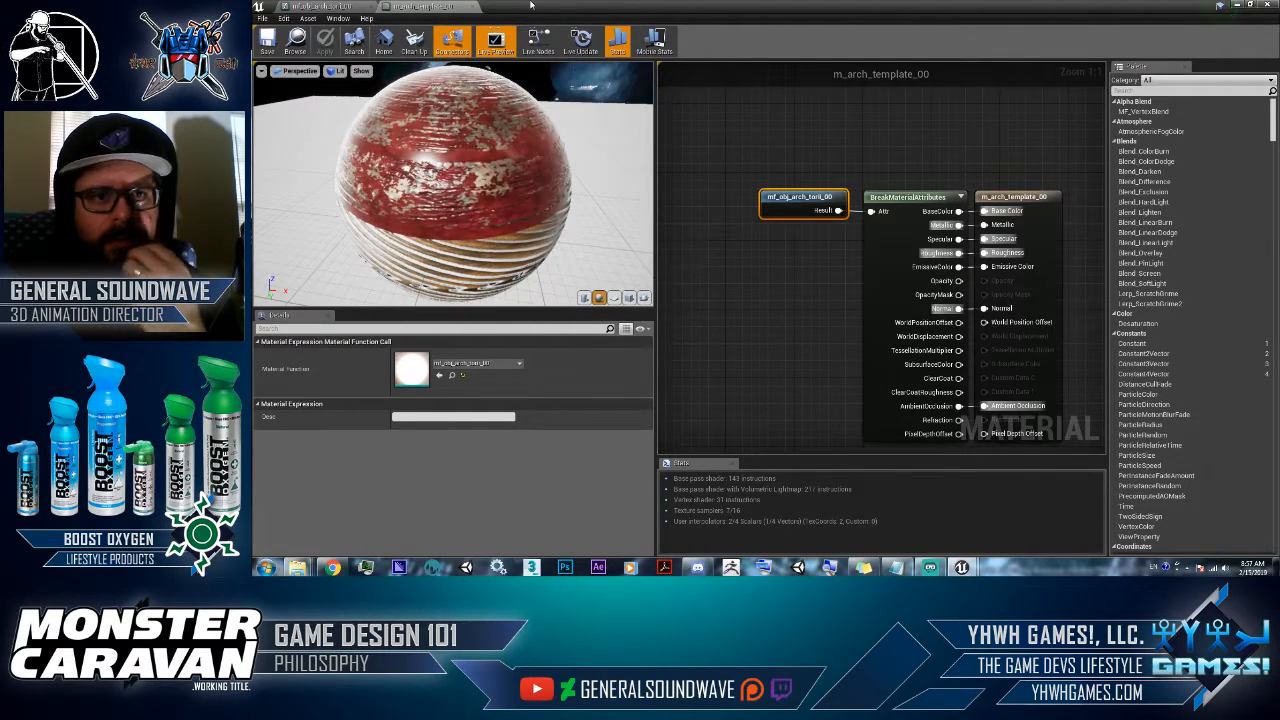
{"action": "double_click", "coordinate": [530, 5]}
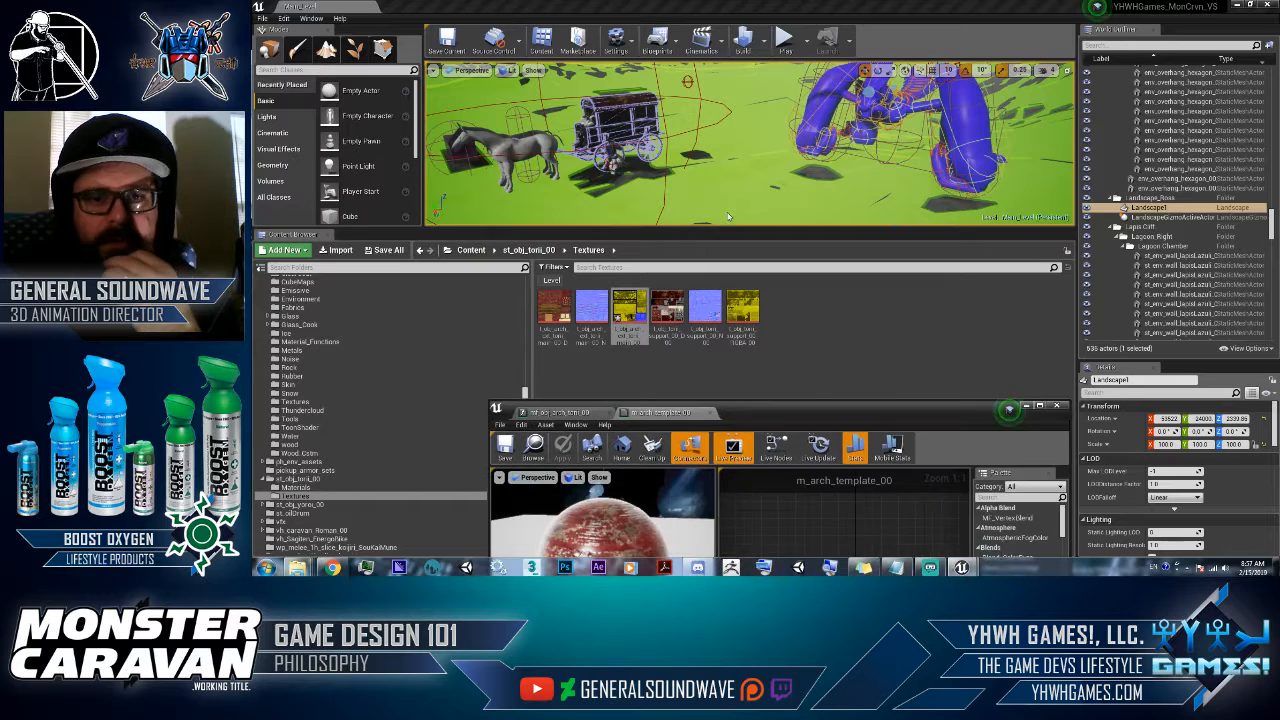
- Close the material editor and create a material instance of m_arch_template_00 in the Materials folder, named mi_arch_ext_torii_base_00
{"action": "left_click", "coordinate": [312, 486]}
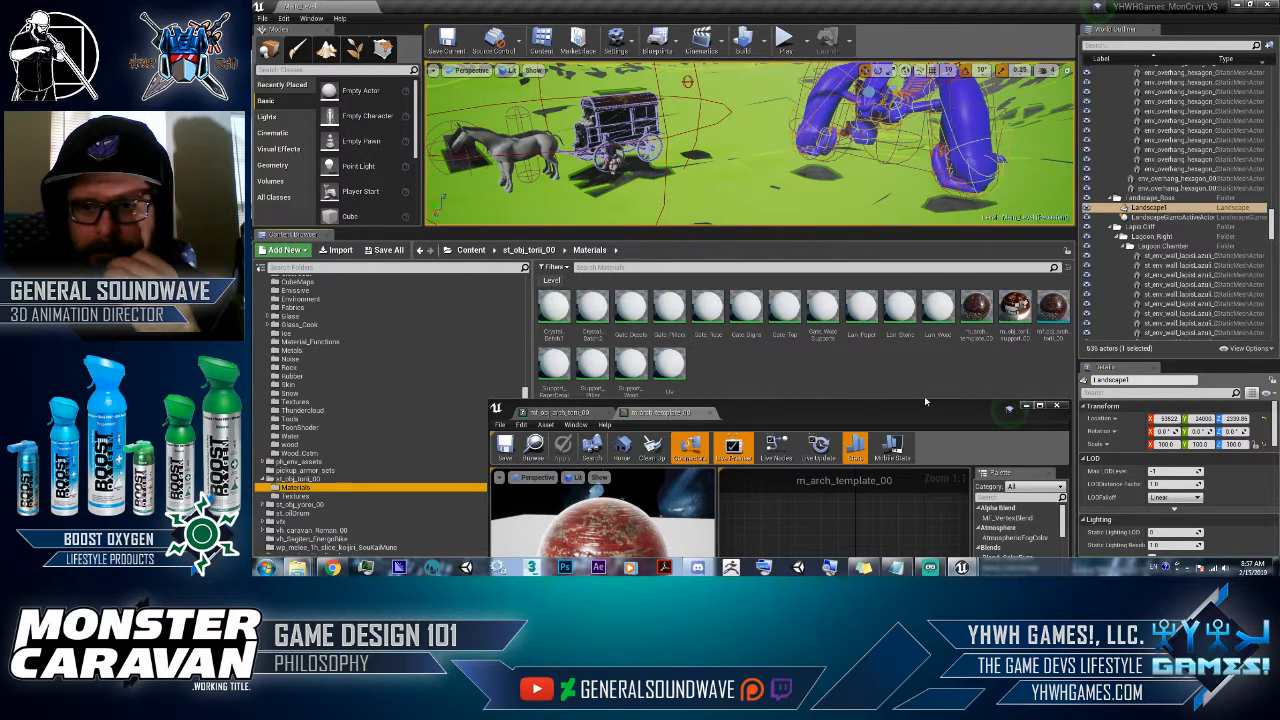
{"action": "left_click", "coordinate": [1058, 405]}
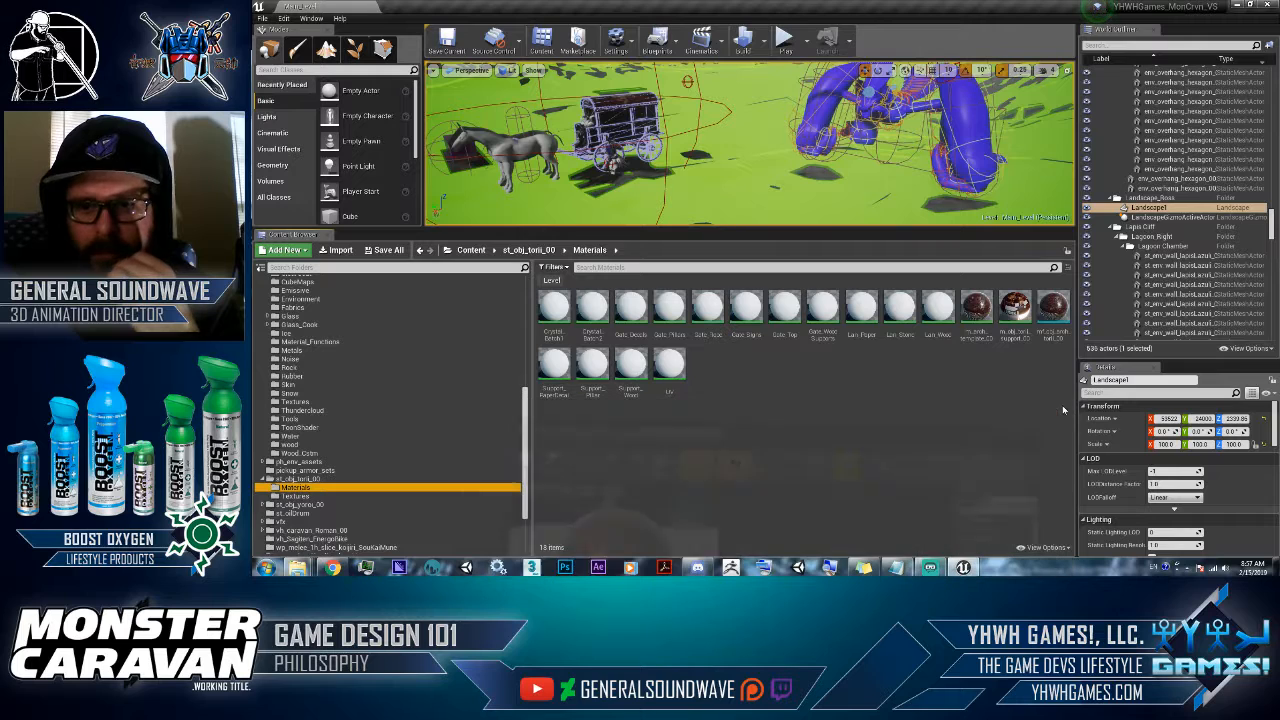
{"action": "left_click", "coordinate": [980, 312]}
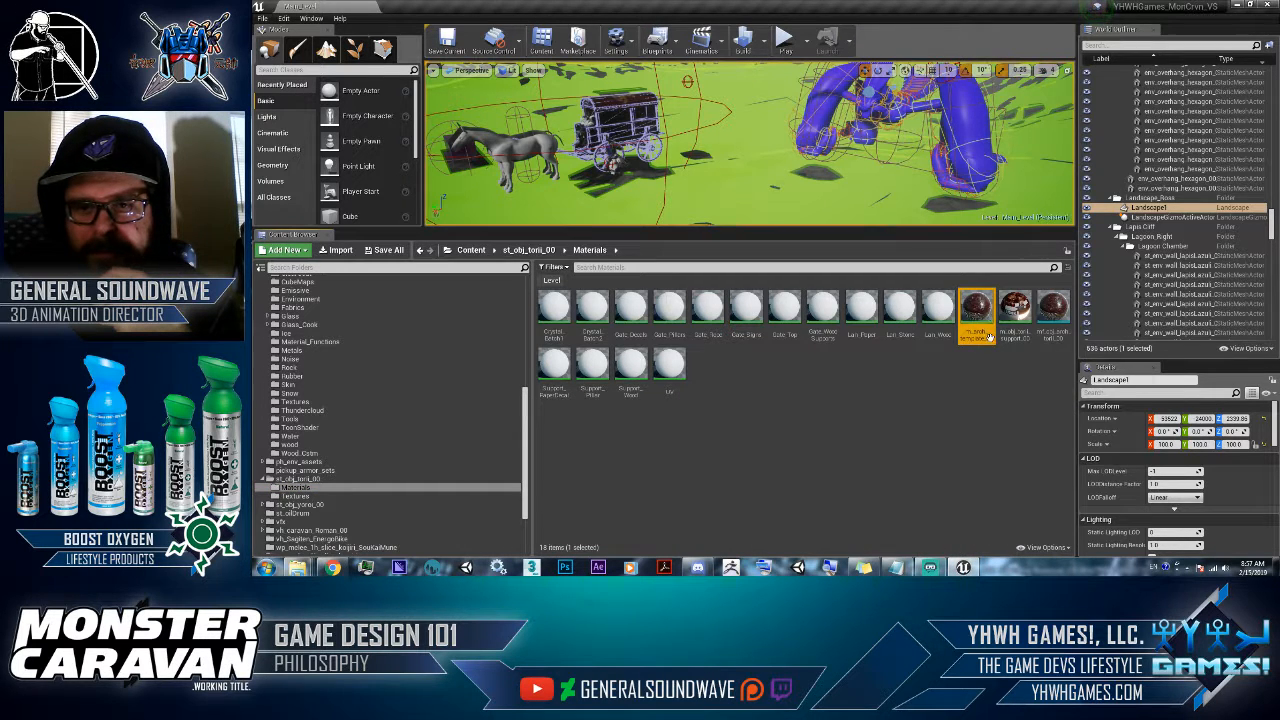
{"action": "right_click", "coordinate": [989, 335]}
{"action": "left_click", "coordinate": [1024, 88]}
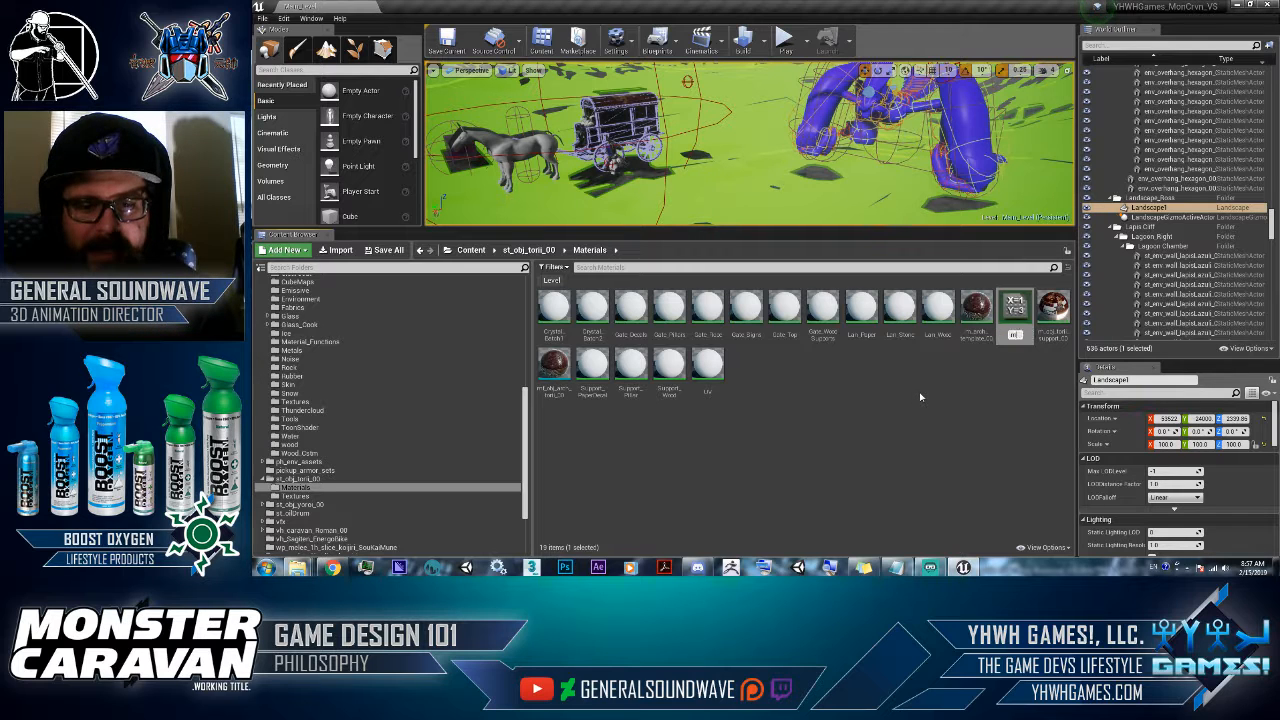
{"action": "type", "text": "mi_arch"}
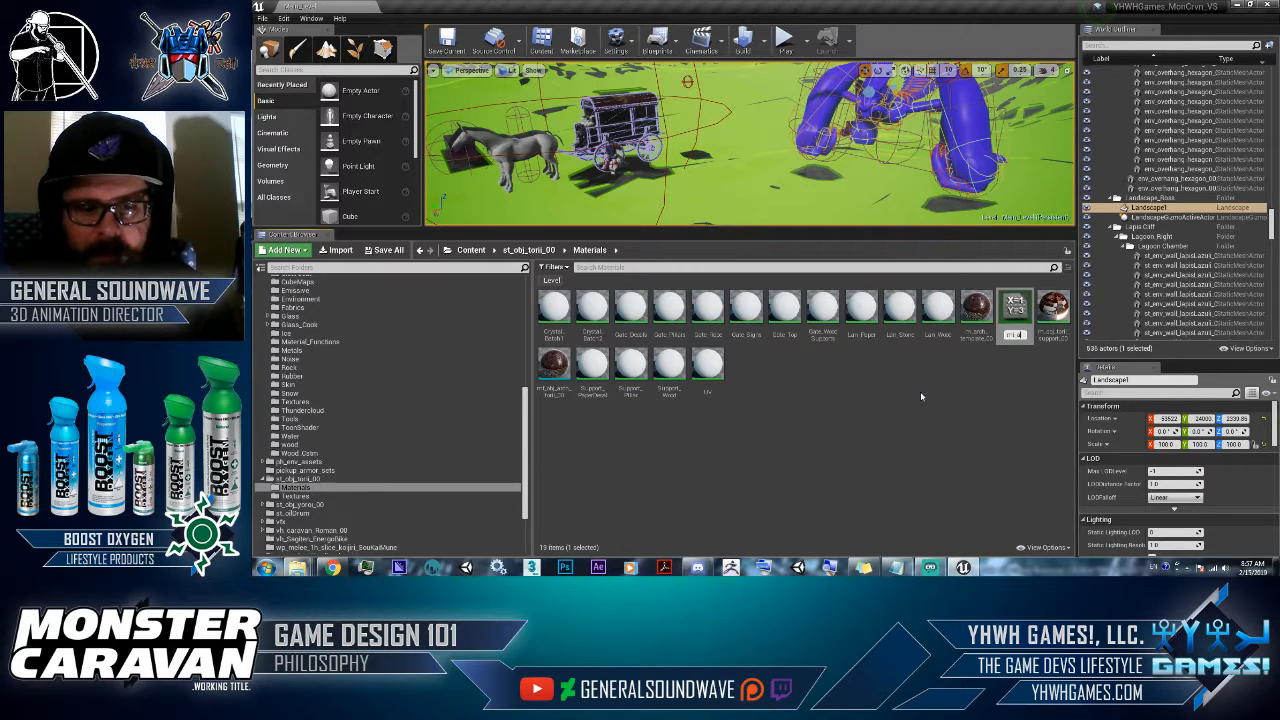
{"action": "type", "text": "_ext"}
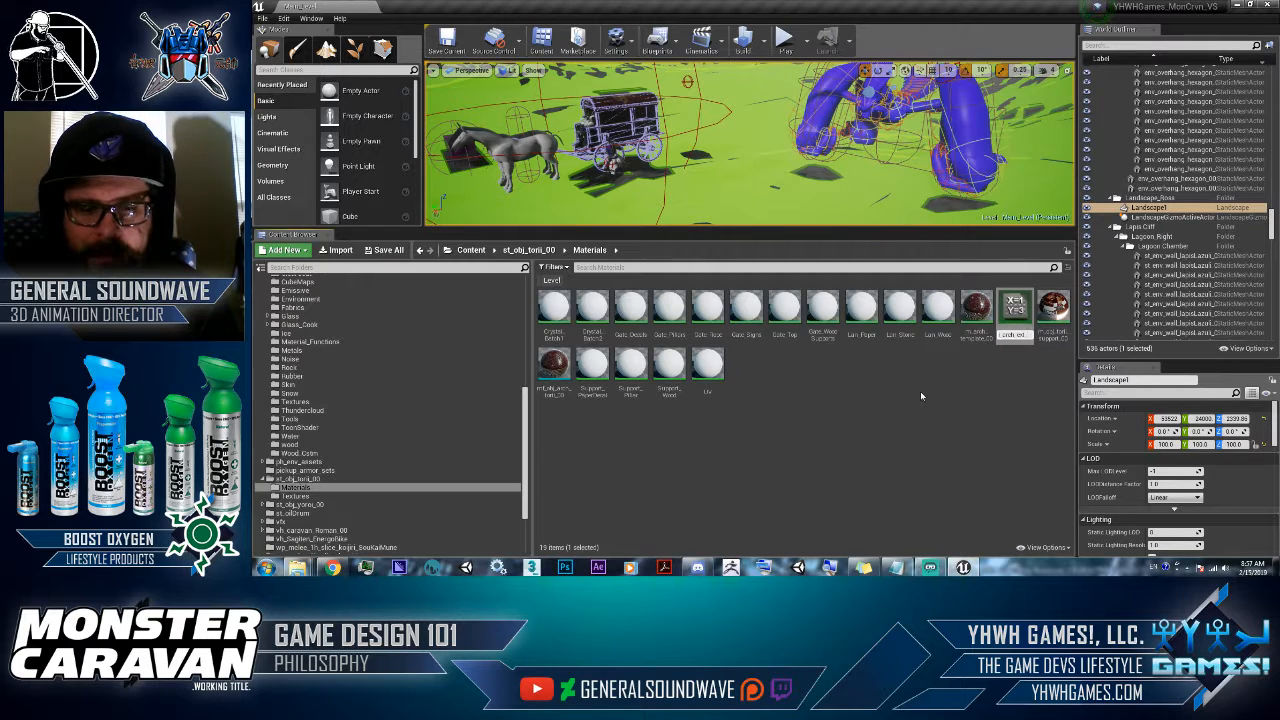
{"action": "type", "text": "_torii"}
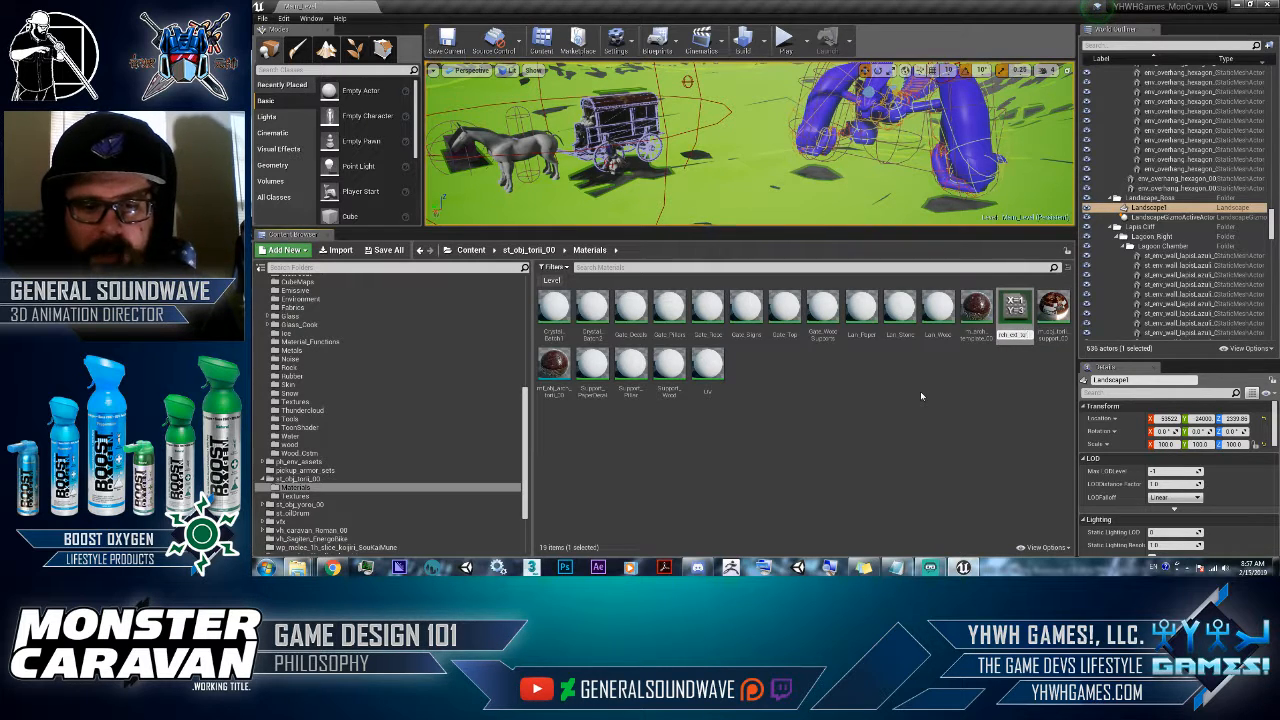
{"action": "type", "text": "_base"}
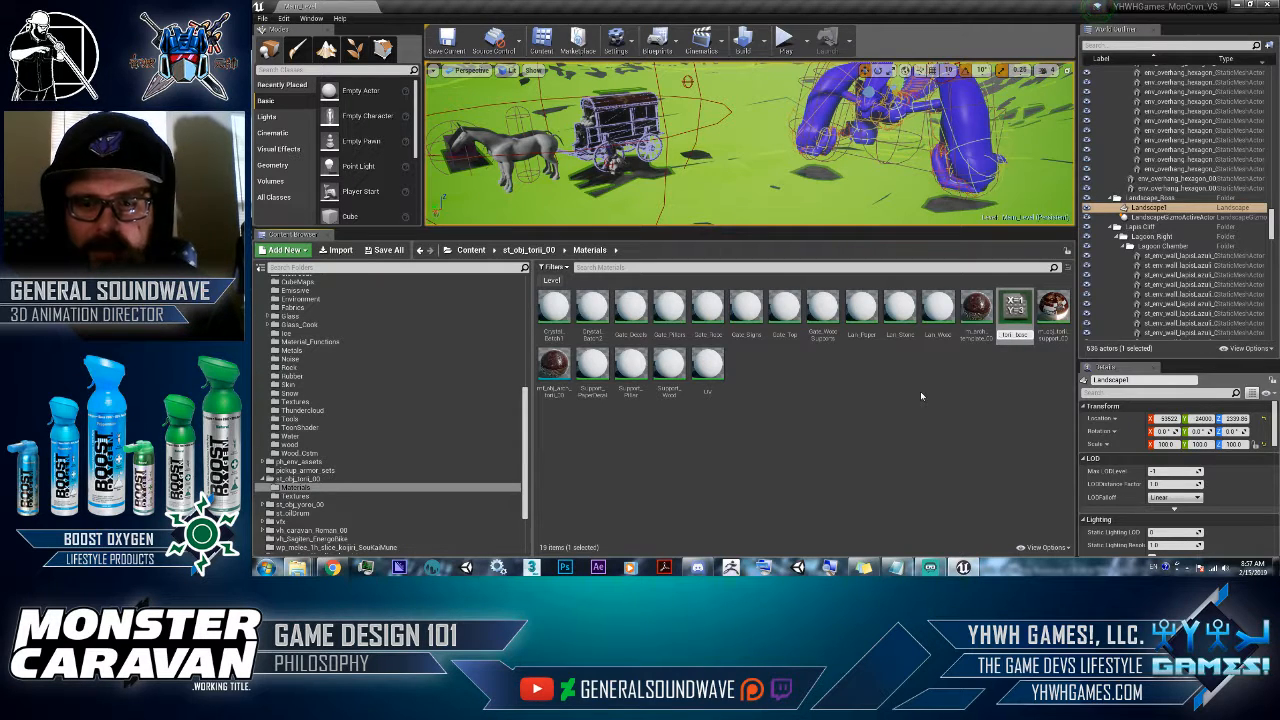
{"action": "key", "text": "Return"}
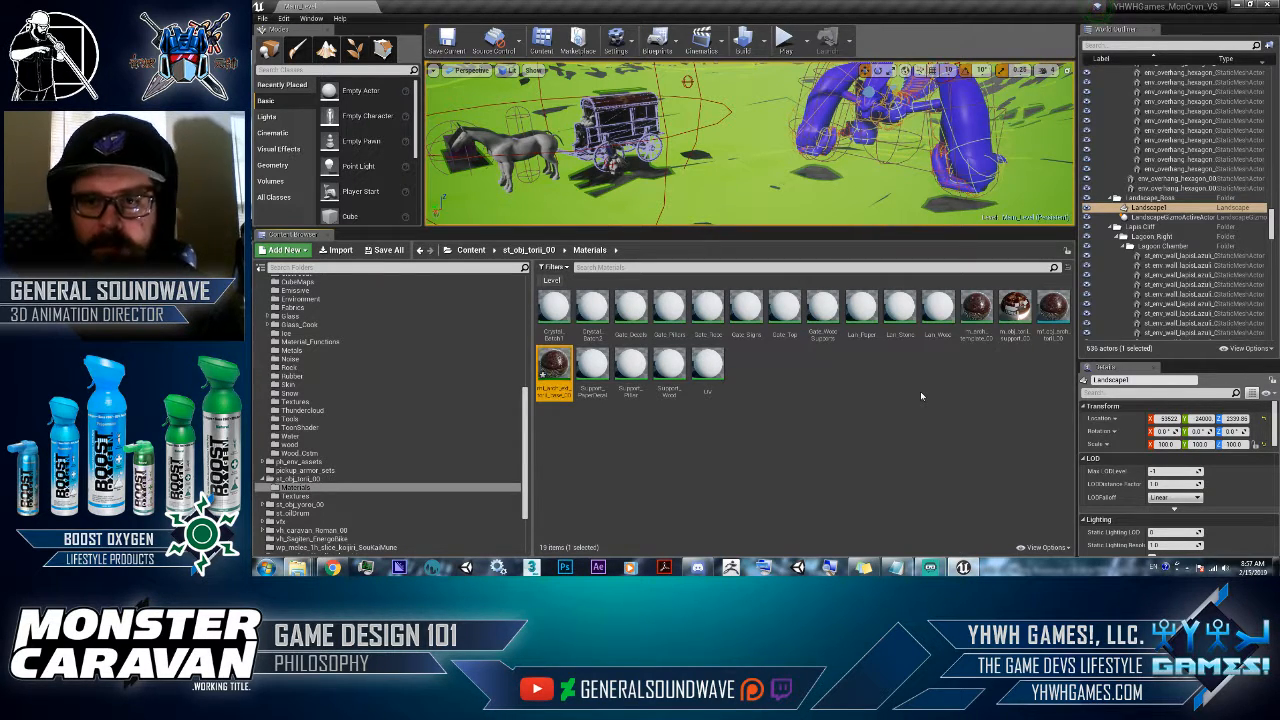
- Examine mi_arch_ext_torii_base_00 on the cube and sphere preview meshes under different light angles, and close the instance editor
{"action": "double_click", "coordinate": [553, 362]}
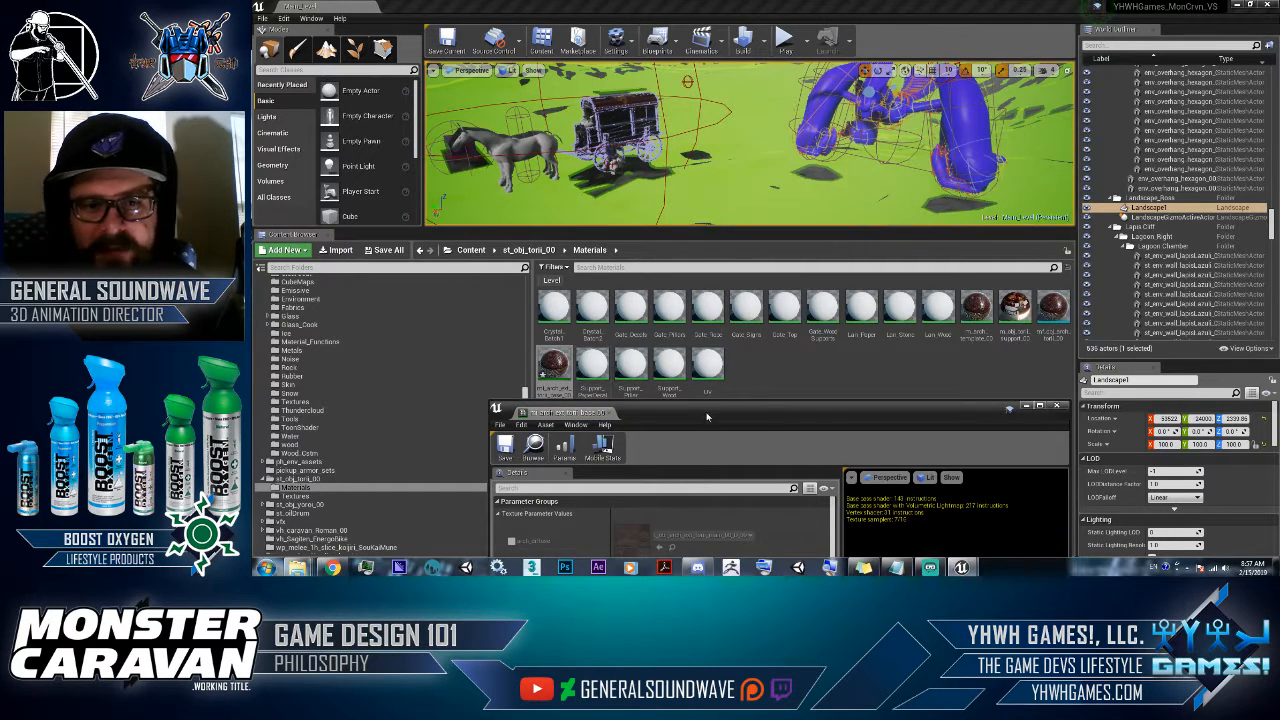
{"action": "left_click_drag", "start_coordinate": [706, 416], "coordinate": [730, 112]}
{"action": "double_click", "coordinate": [730, 111]}
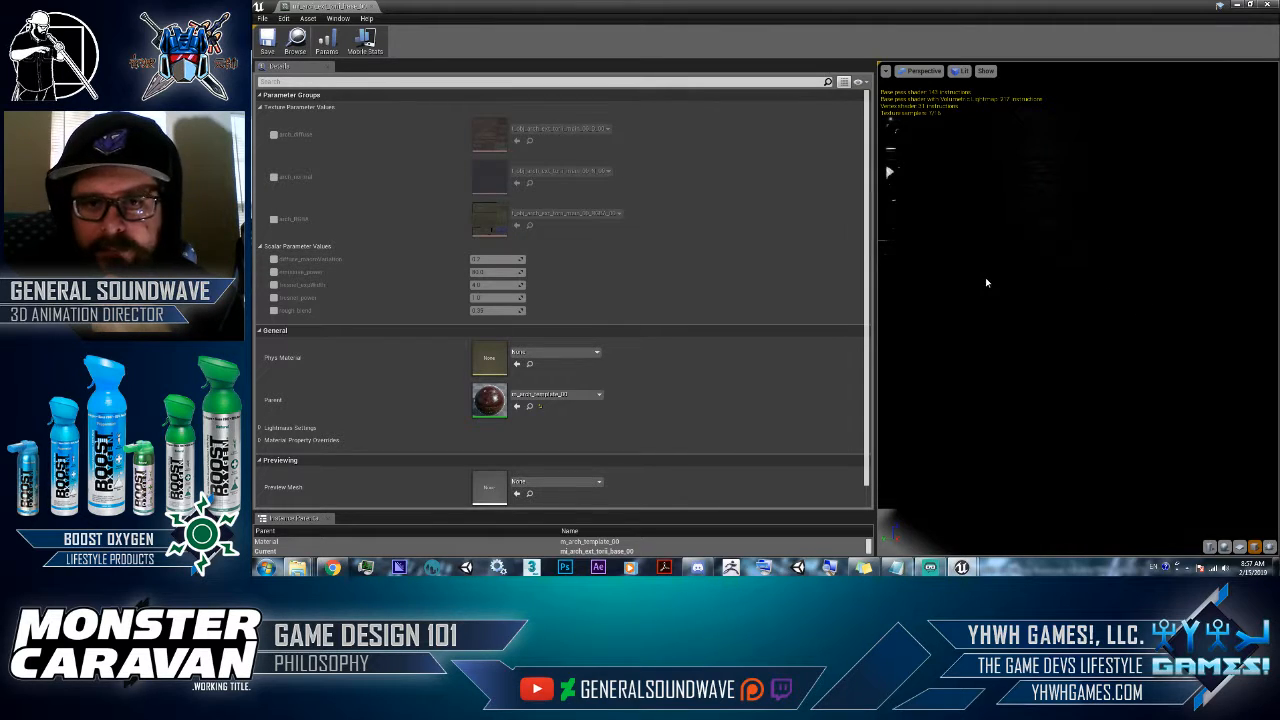
{"action": "left_click_drag", "start_coordinate": [986, 283], "coordinate": [1110, 300]}
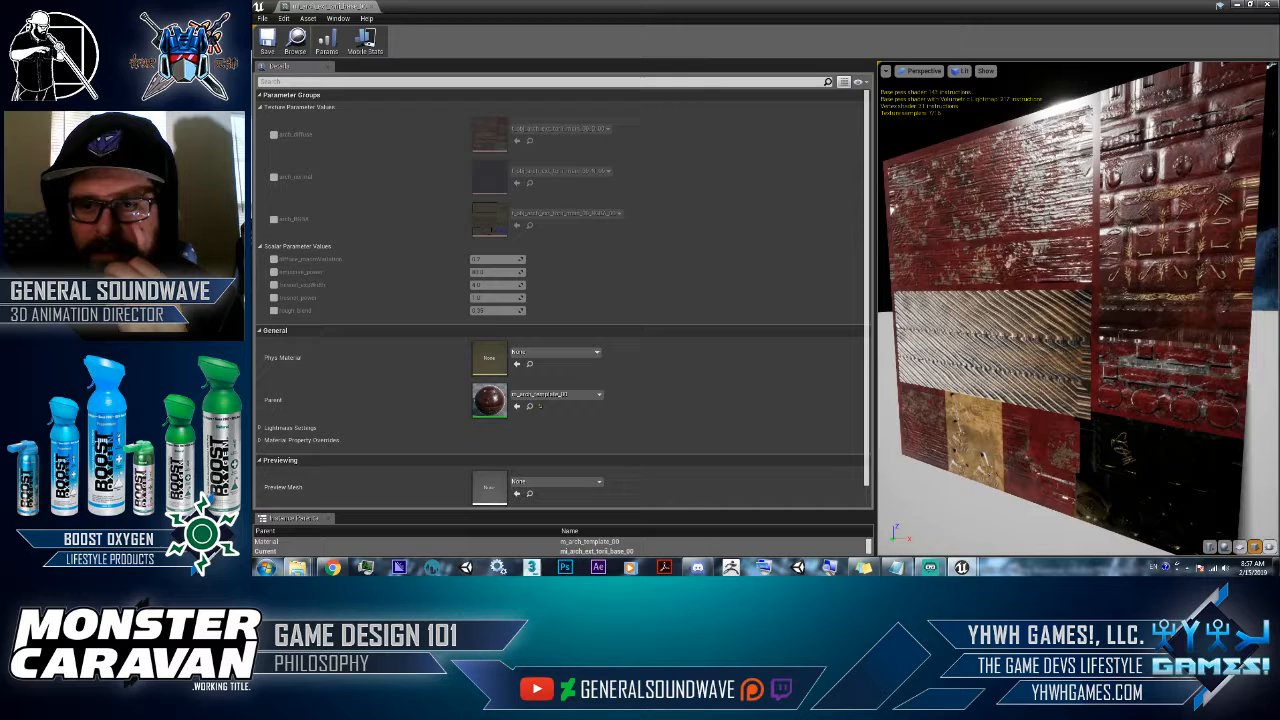
{"action": "left_click", "coordinate": [1224, 547]}
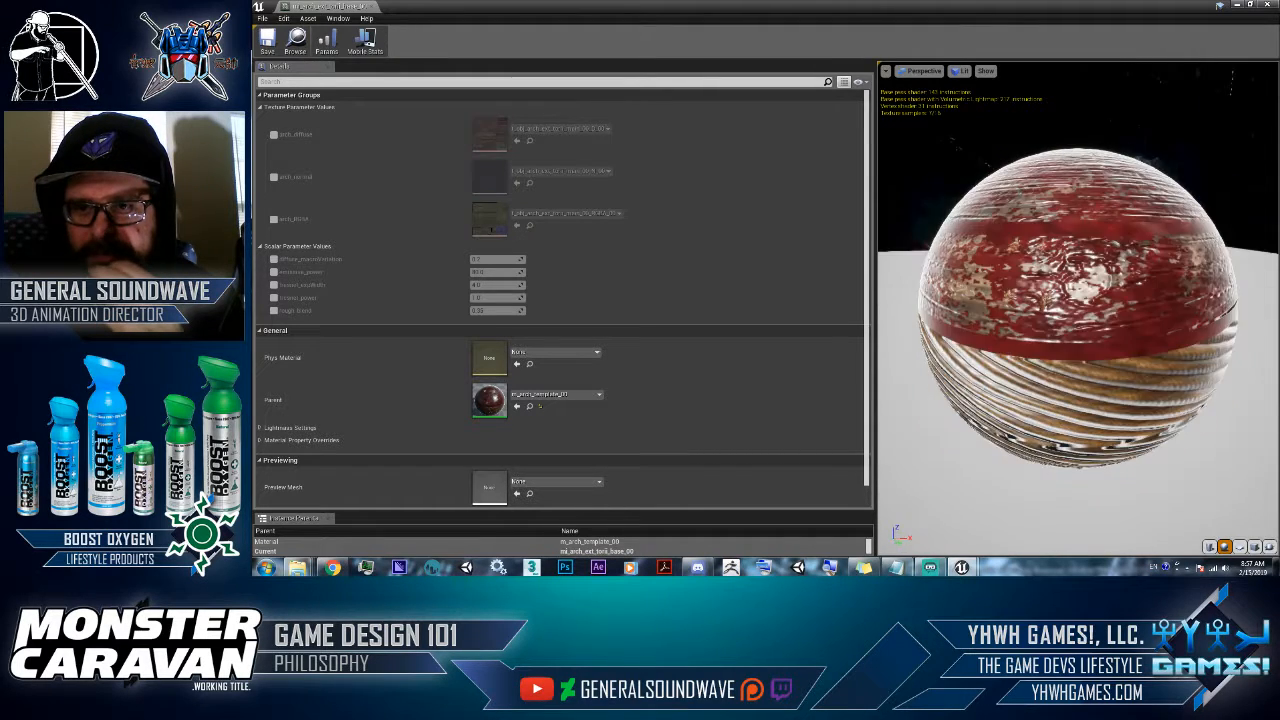
{"action": "left_click_drag", "start_coordinate": [1118, 414], "coordinate": [1030, 340]}
{"action": "left_click", "coordinate": [1254, 547]}
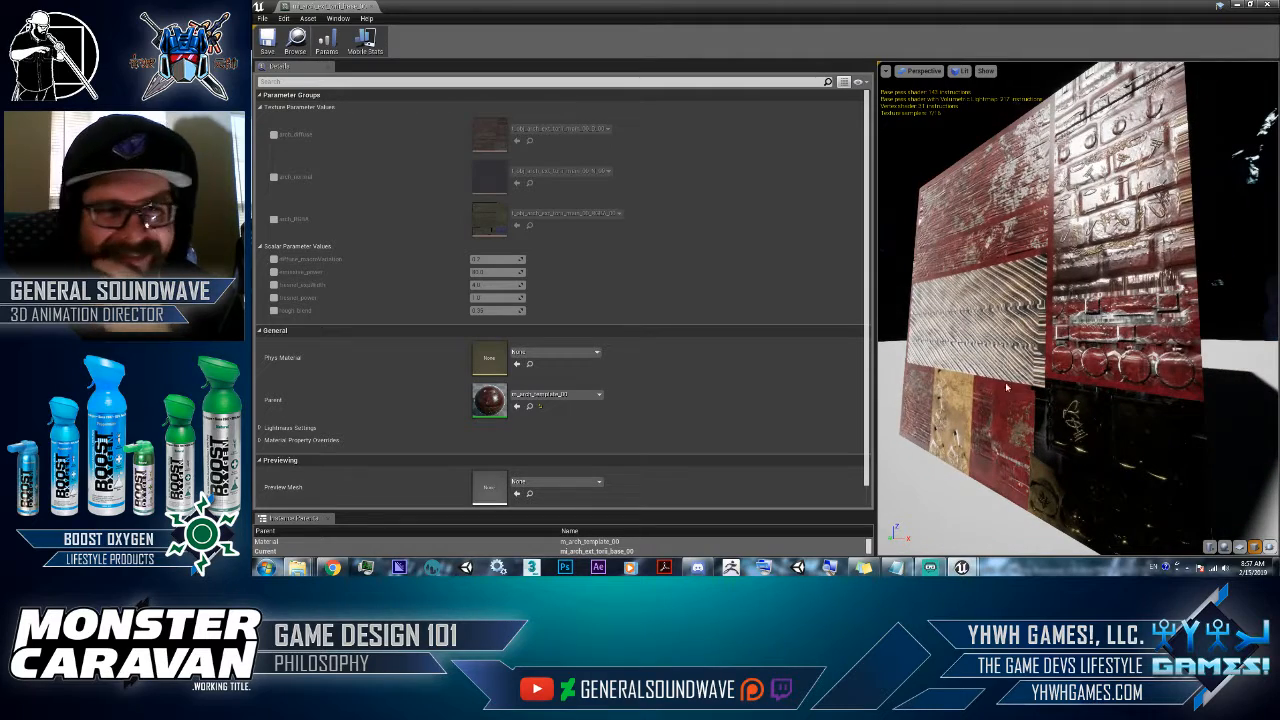
{"action": "left_click_drag", "start_coordinate": [1272, 375], "coordinate": [880, 310]}
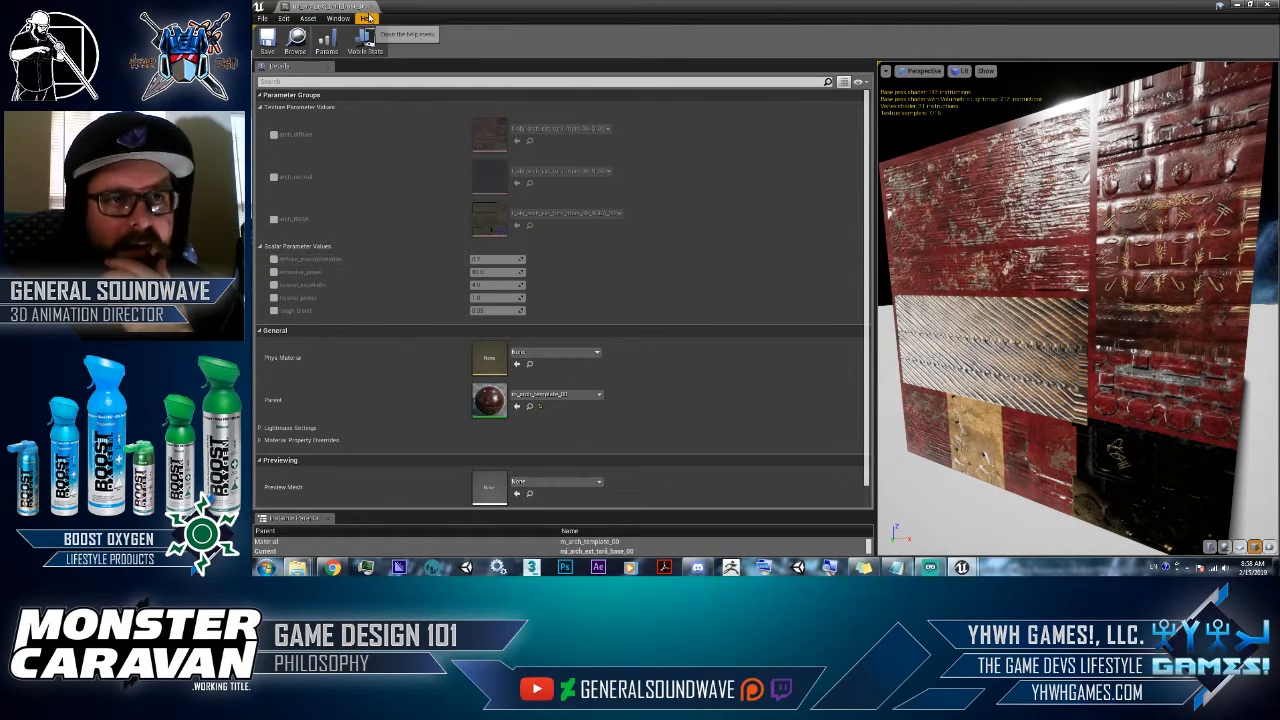
{"action": "left_click", "coordinate": [1224, 546]}
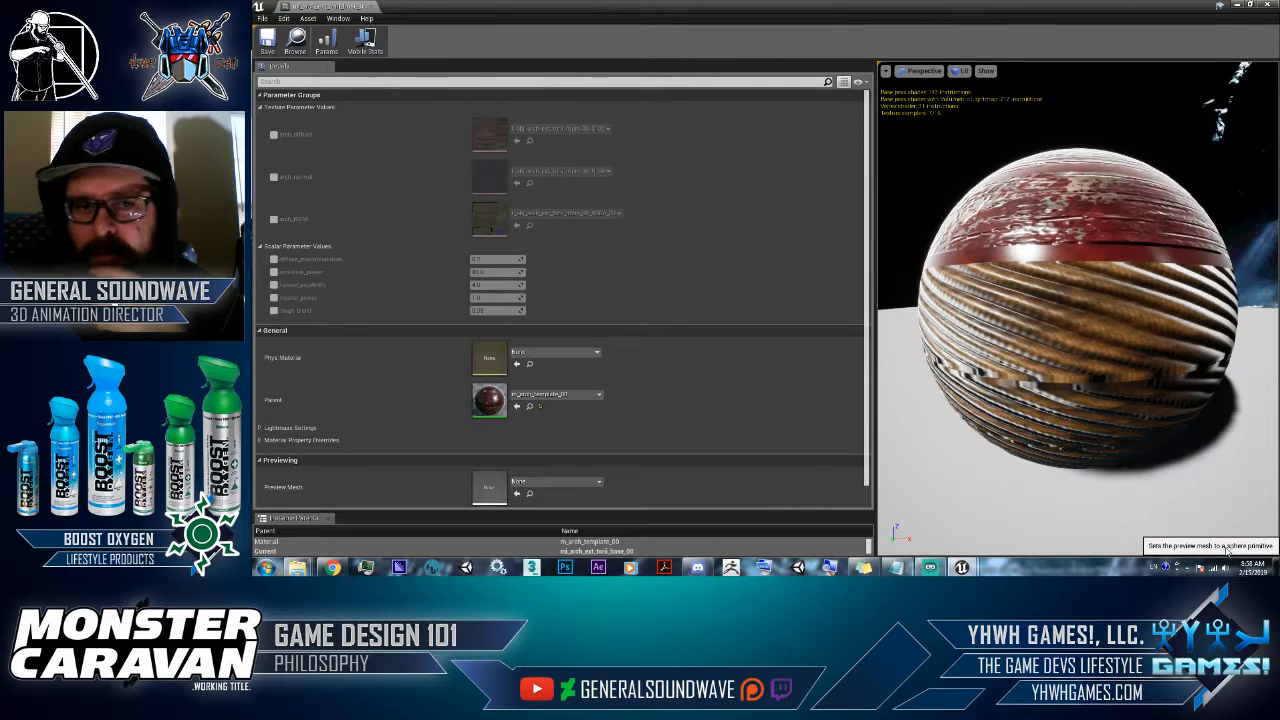
{"action": "left_click_drag", "start_coordinate": [1040, 250], "coordinate": [985, 260]}
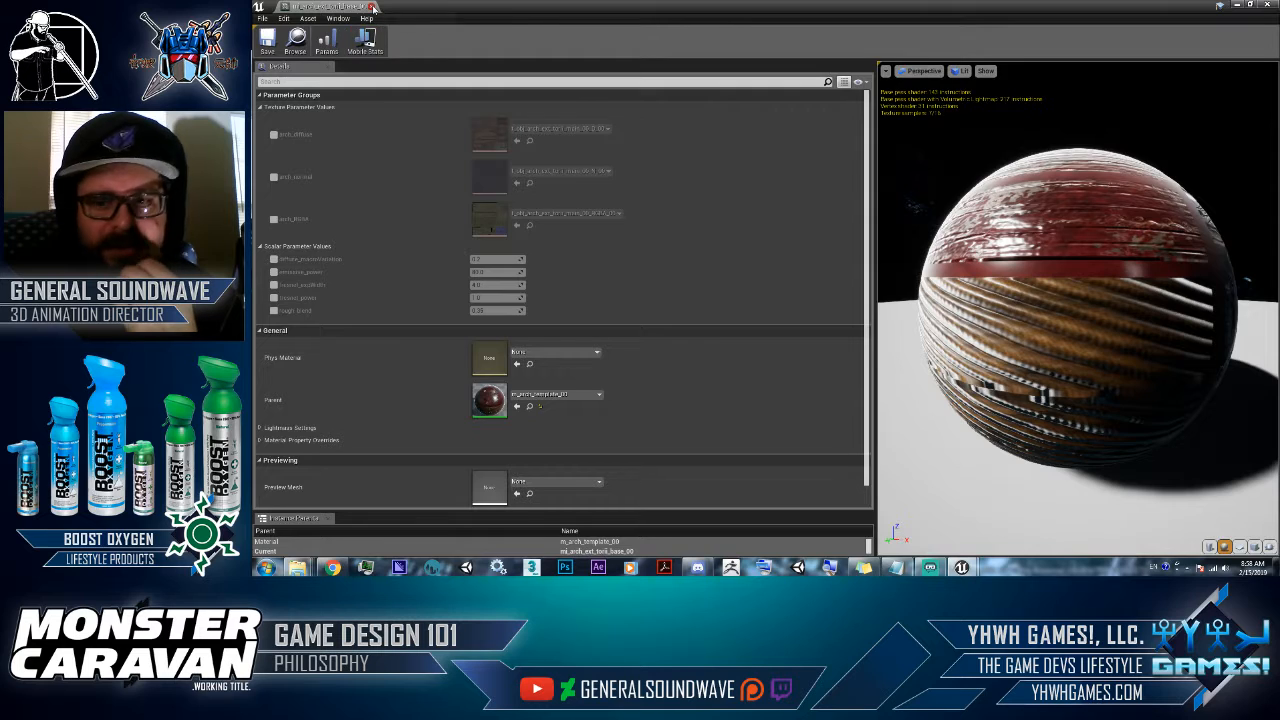
{"action": "left_click", "coordinate": [372, 7]}
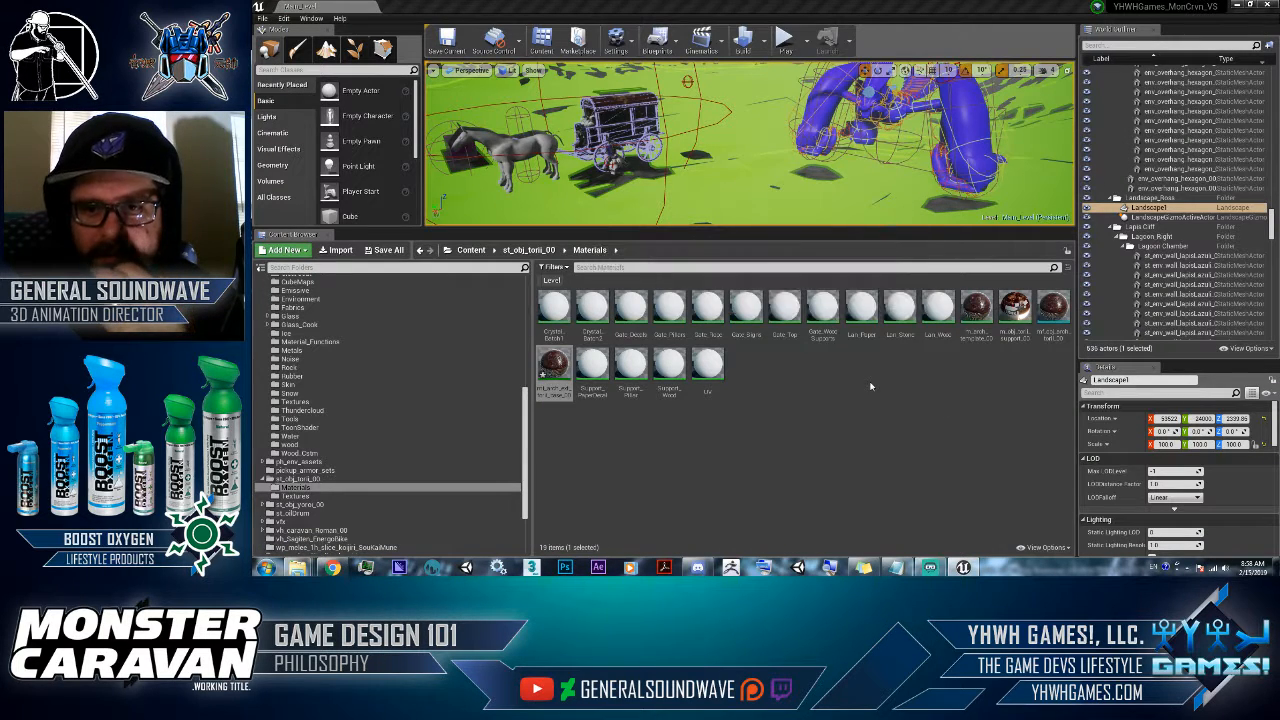
- Duplicate the mi_arch_ext_torii_base_00 instance and name the copy mi_arch_ext_torii_support_00
{"action": "left_click", "coordinate": [553, 362]}
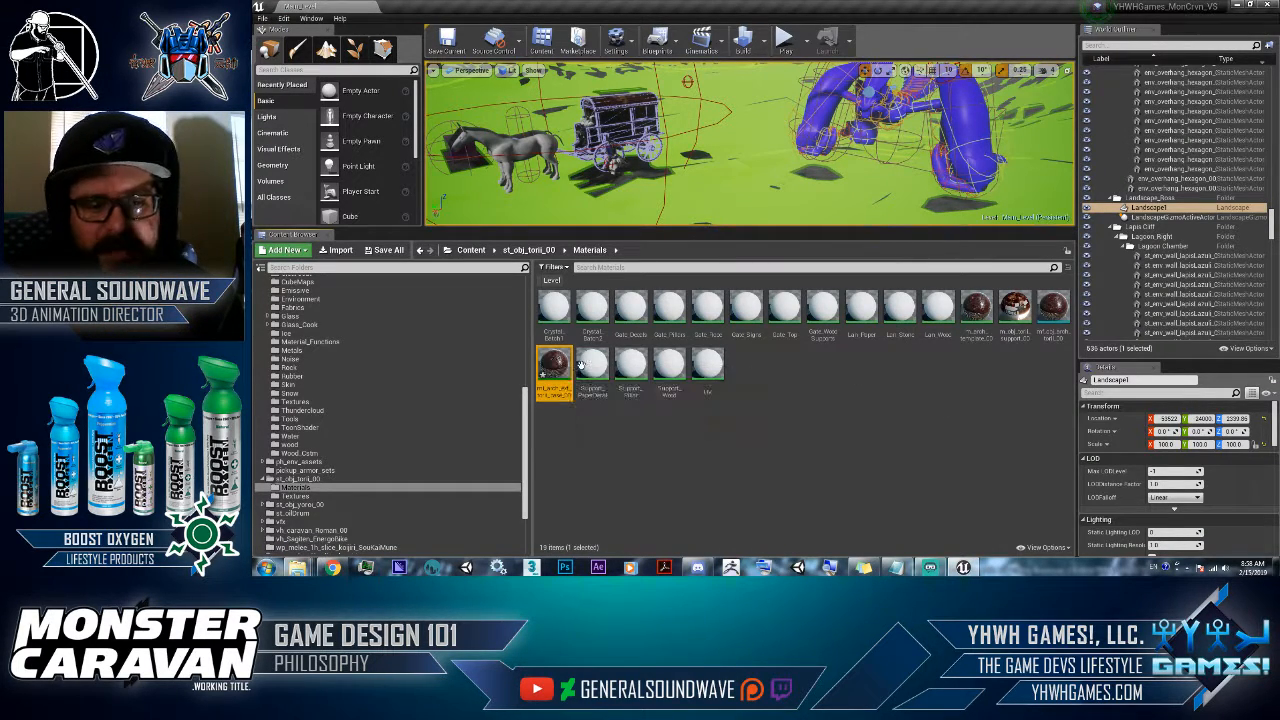
{"action": "key", "text": "ctrl+w"}
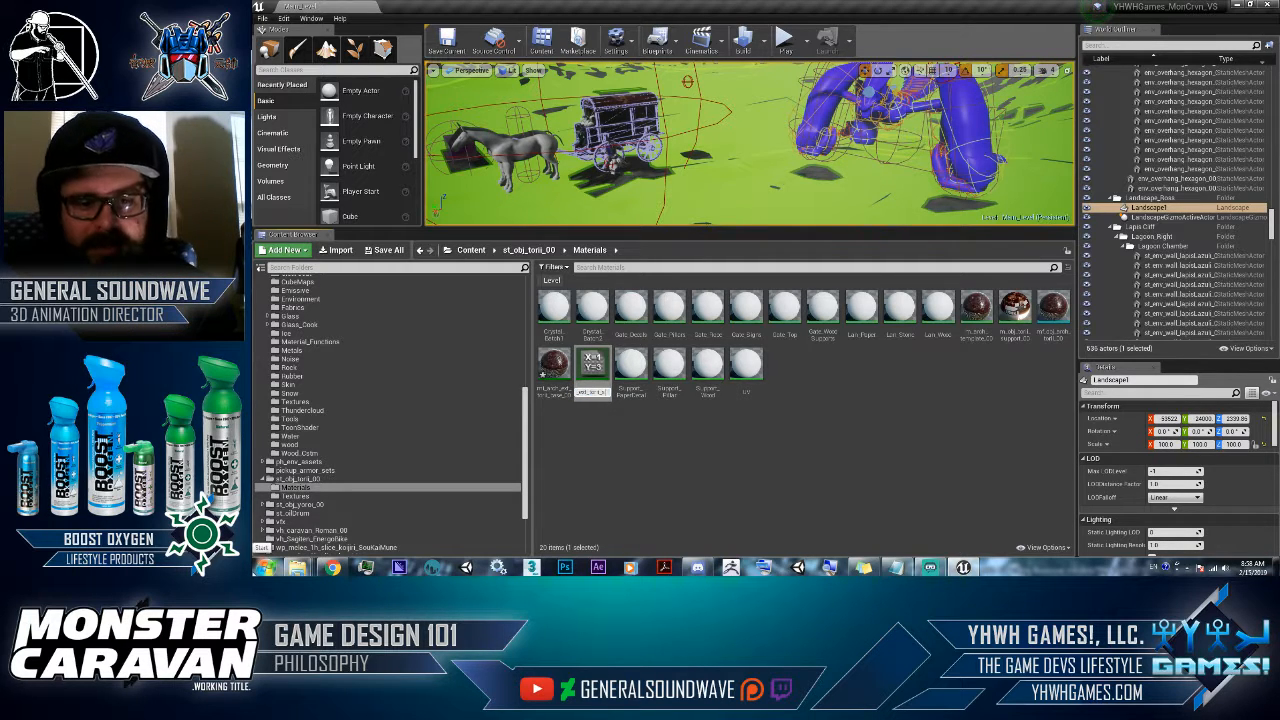
{"action": "key", "text": "Return"}
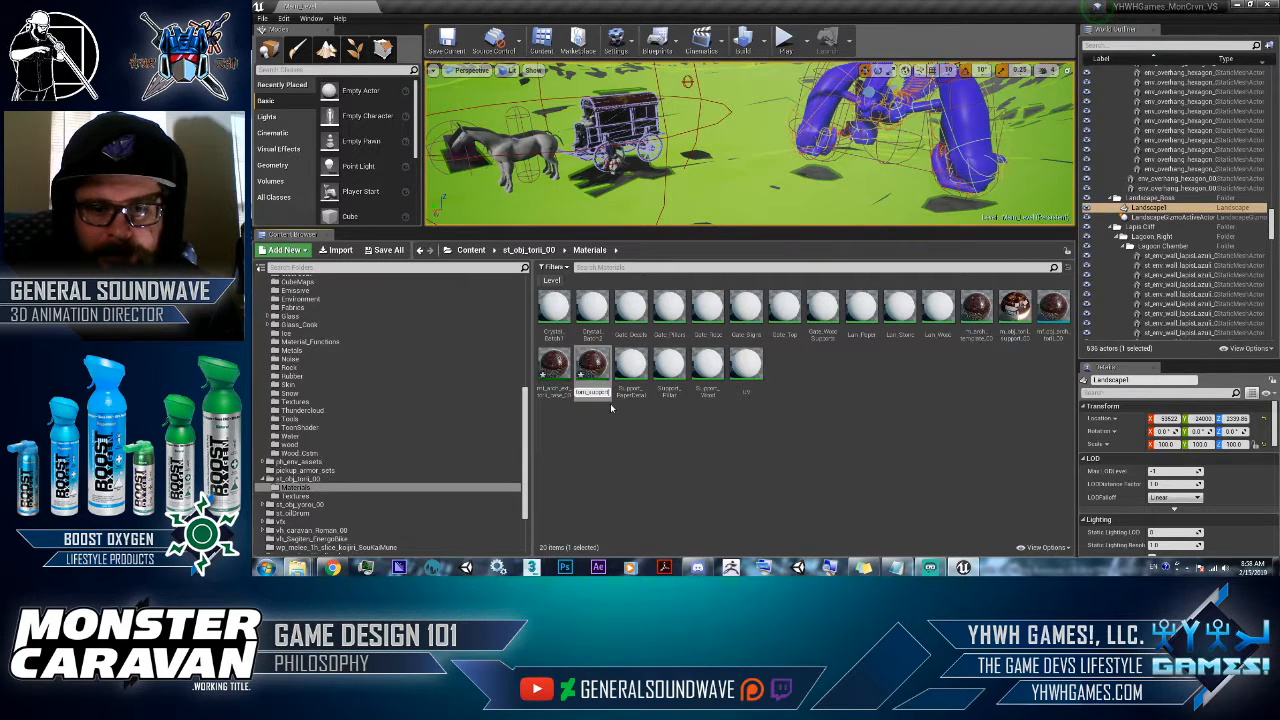
{"action": "key", "text": "Return"}
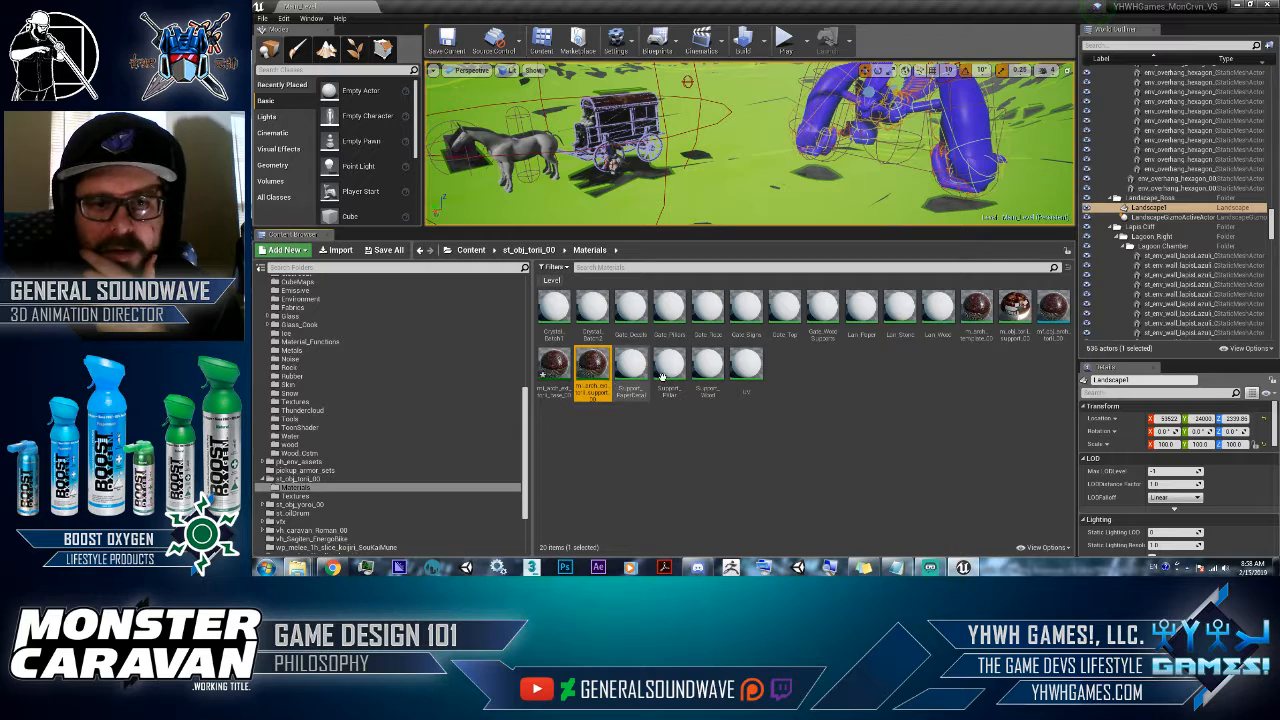
- Open mi_arch_ext_torii_support_00 in a reduced window and enable its arch_diffuse, arch_normal and arch_RGBA texture overrides
{"action": "double_click", "coordinate": [597, 362]}
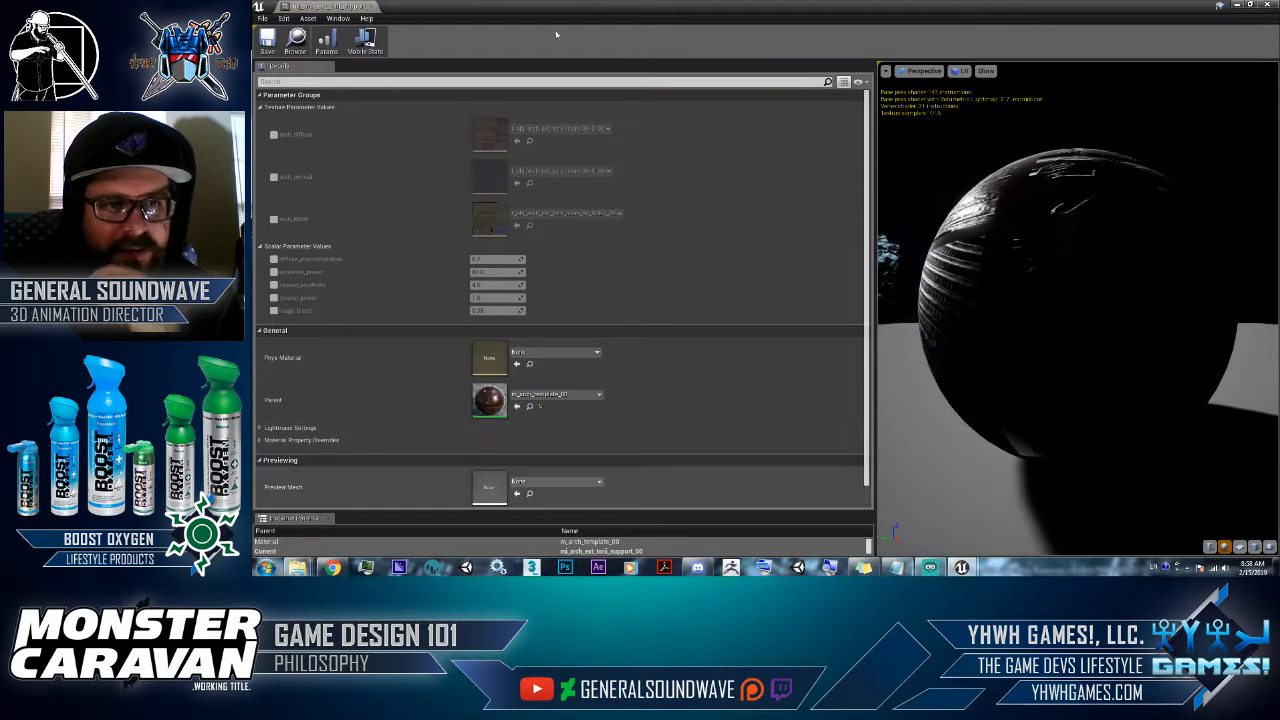
{"action": "double_click", "coordinate": [560, 6]}
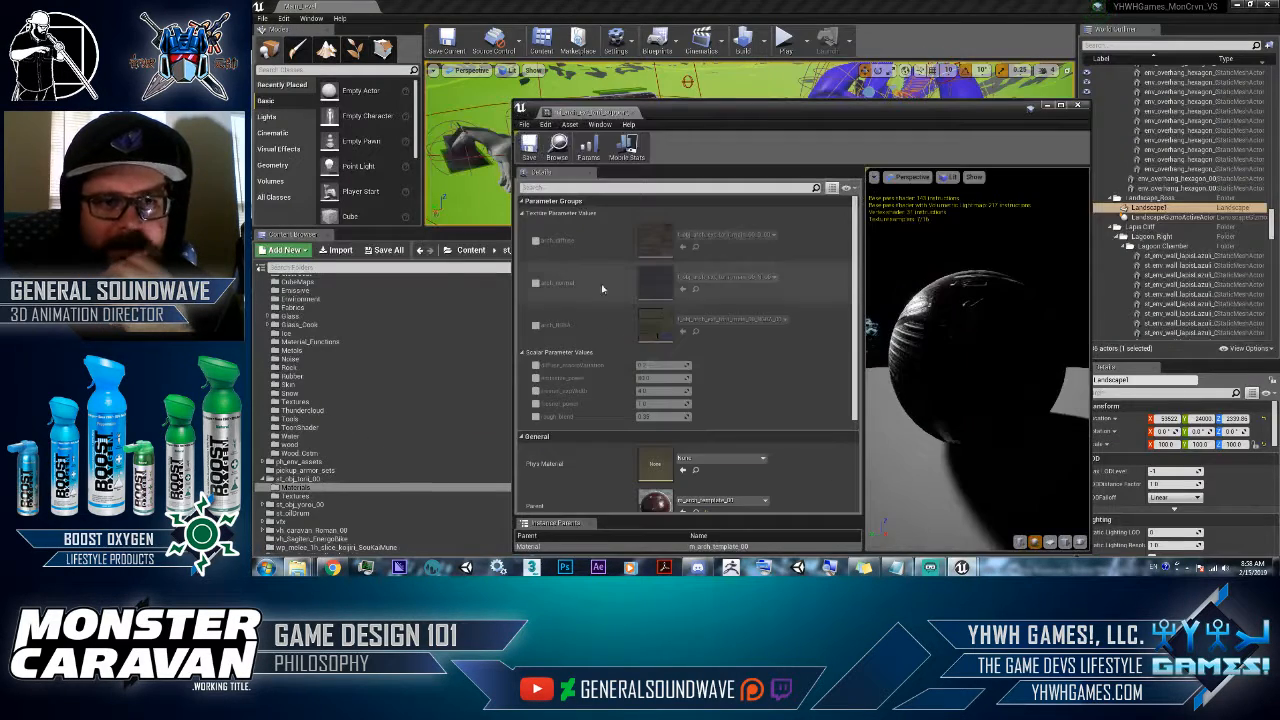
{"action": "left_click", "coordinate": [536, 241]}
{"action": "left_click", "coordinate": [536, 284]}
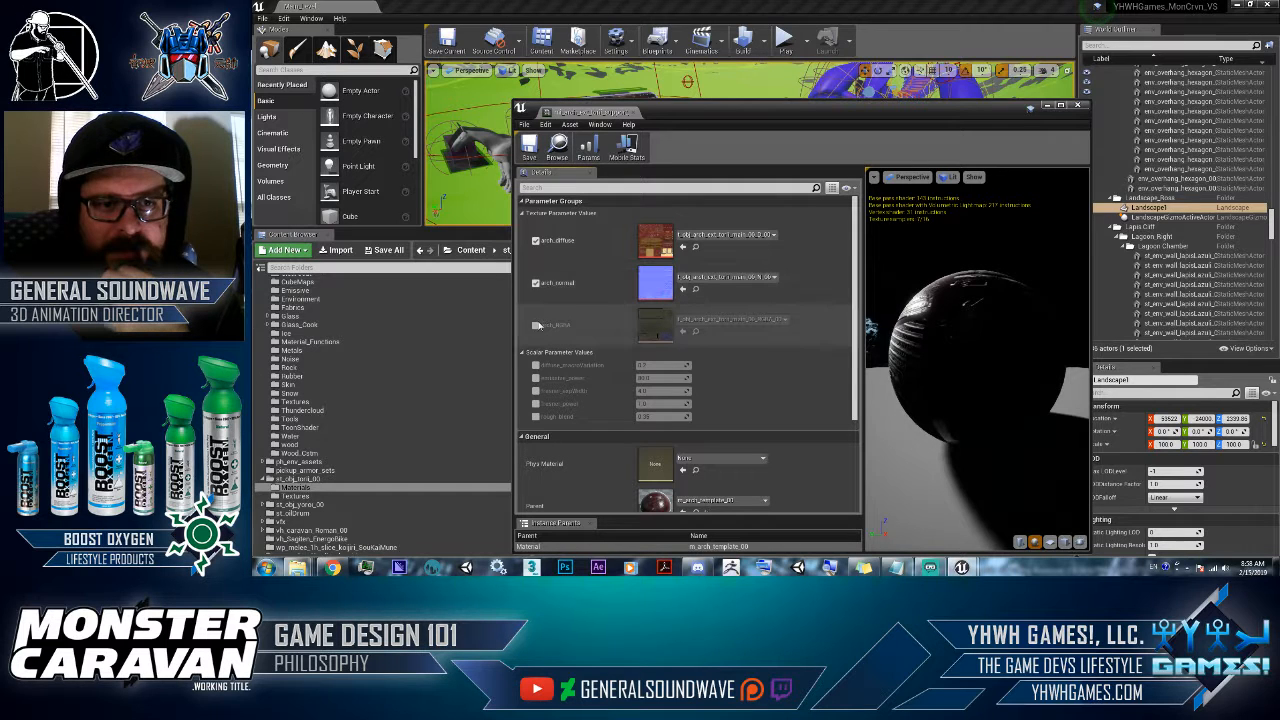
{"action": "left_click", "coordinate": [536, 326]}
- Assign the t_obj_torii_support_00 diffuse, normal and RGBA textures to the matching parameters and check the preview under another light angle
{"action": "left_click", "coordinate": [295, 496]}
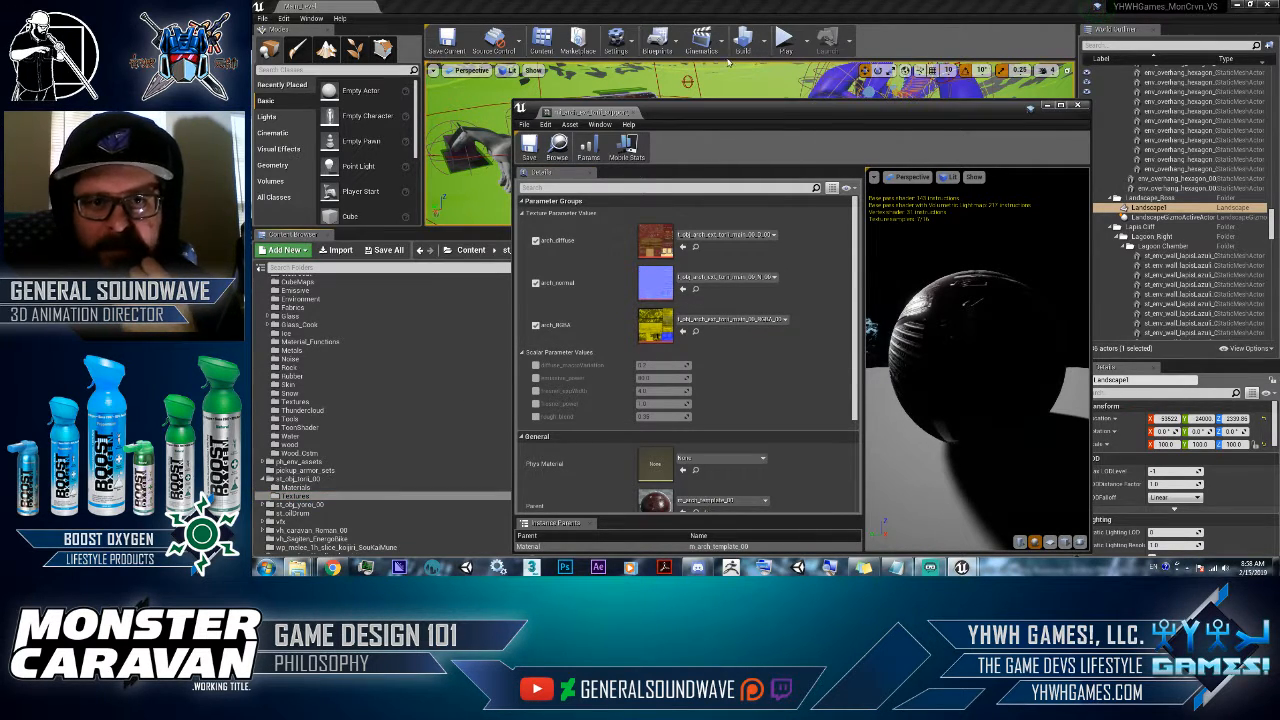
{"action": "left_click_drag", "start_coordinate": [763, 116], "coordinate": [1034, 138]}
{"action": "left_click_drag", "start_coordinate": [670, 308], "coordinate": [922, 262]}
{"action": "left_click_drag", "start_coordinate": [706, 315], "coordinate": [1023, 349]}
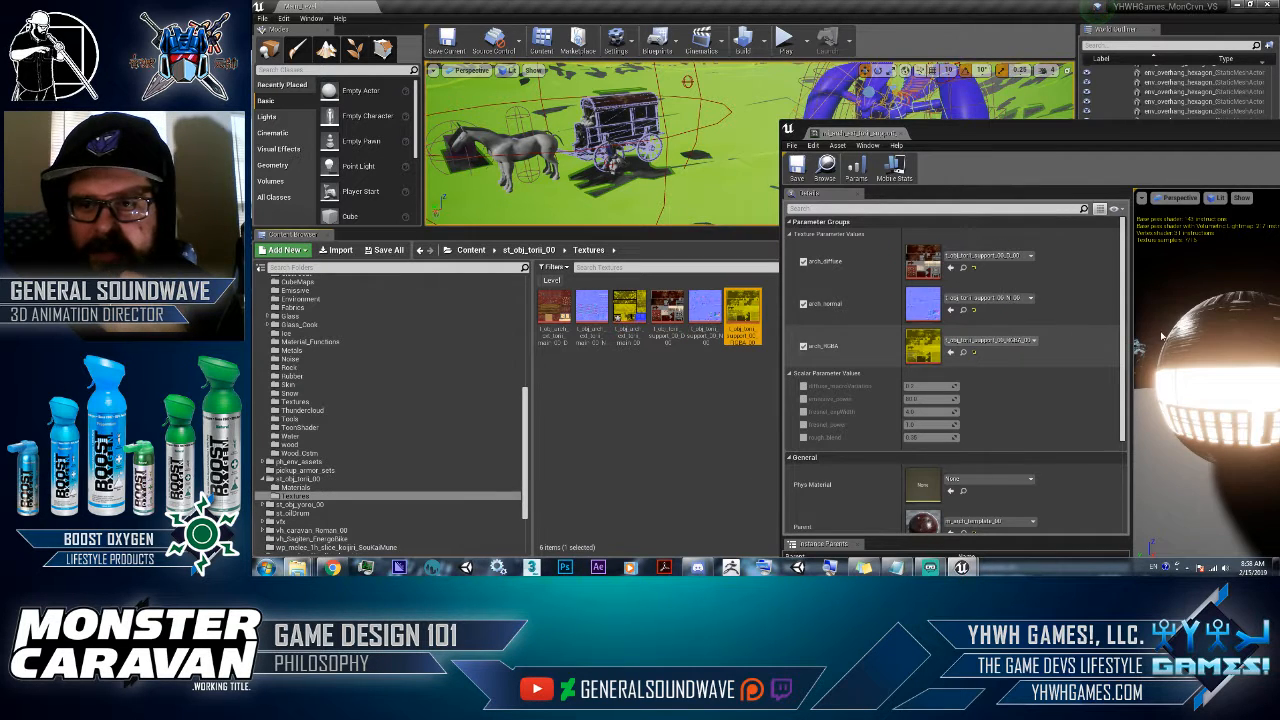
{"action": "left_click_drag", "start_coordinate": [1185, 340], "coordinate": [1272, 372]}
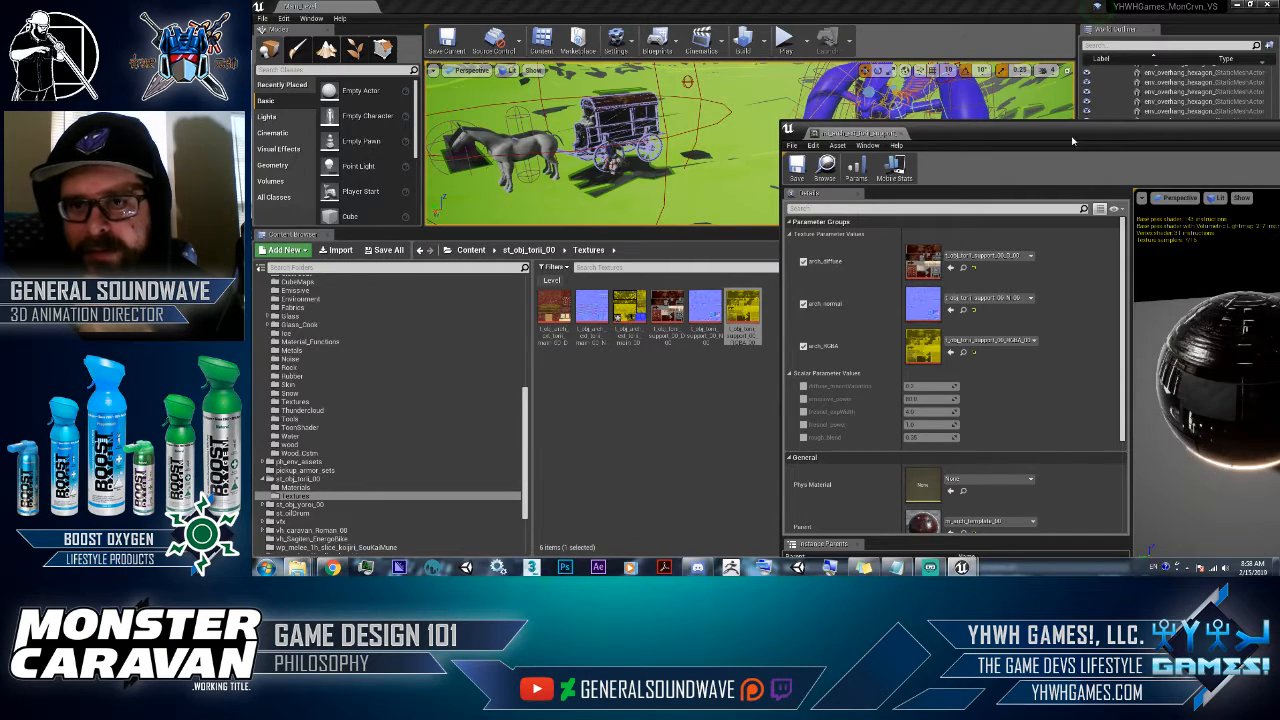
- Override diffuse_macroVariation with 0.6 in the torii support instance, check the preview under different light angles, and save the instance
{"action": "double_click", "coordinate": [1072, 140]}
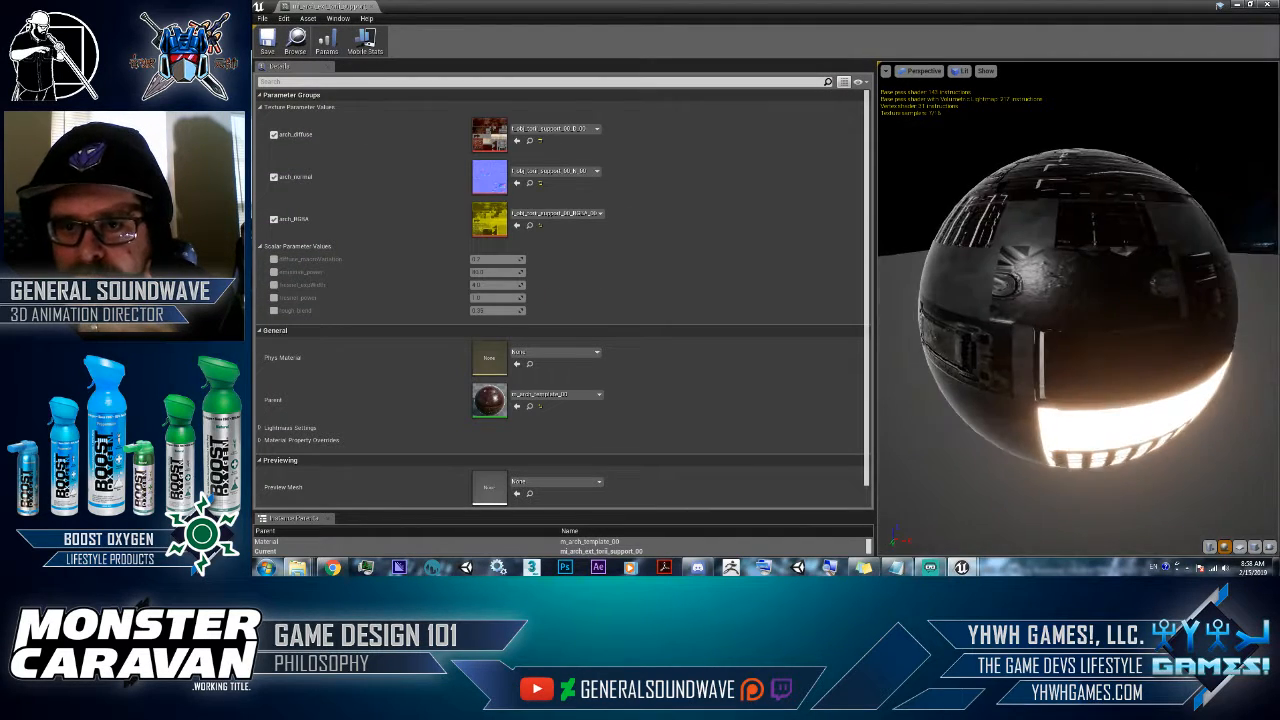
{"action": "left_click_drag", "start_coordinate": [1078, 300], "coordinate": [1104, 296]}
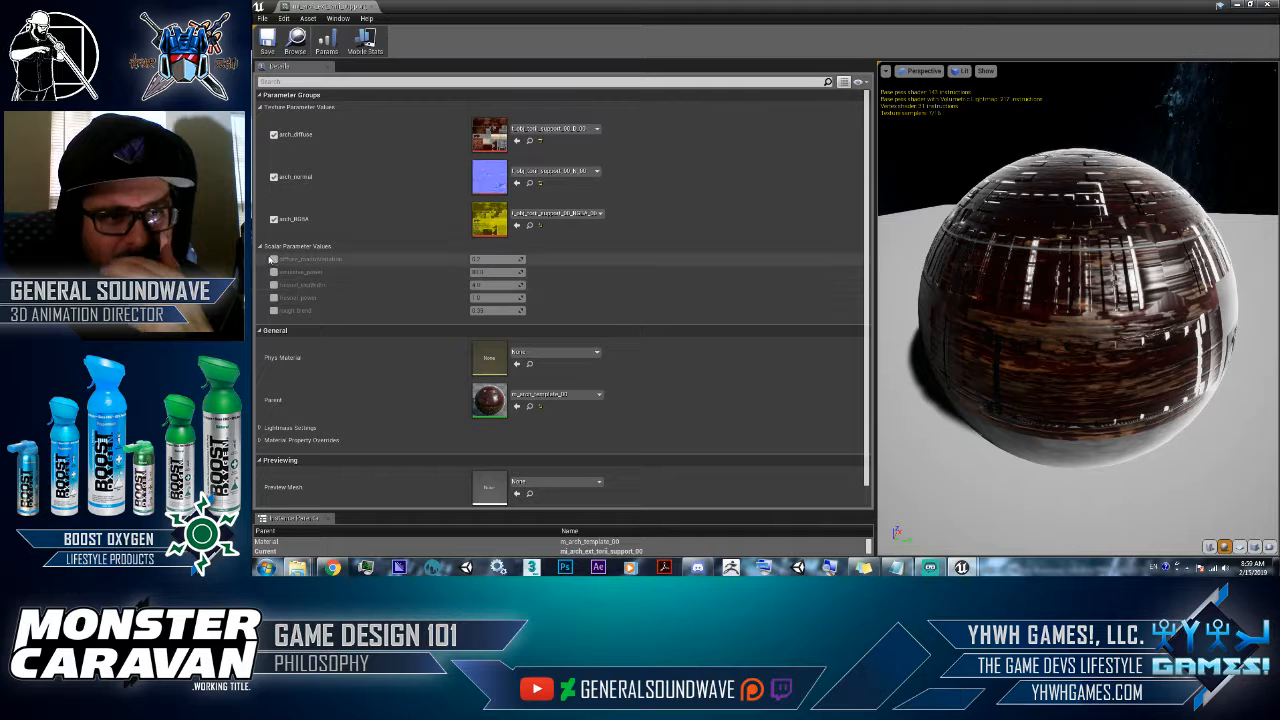
{"action": "left_click", "coordinate": [274, 259]}
{"action": "left_click", "coordinate": [497, 259]}
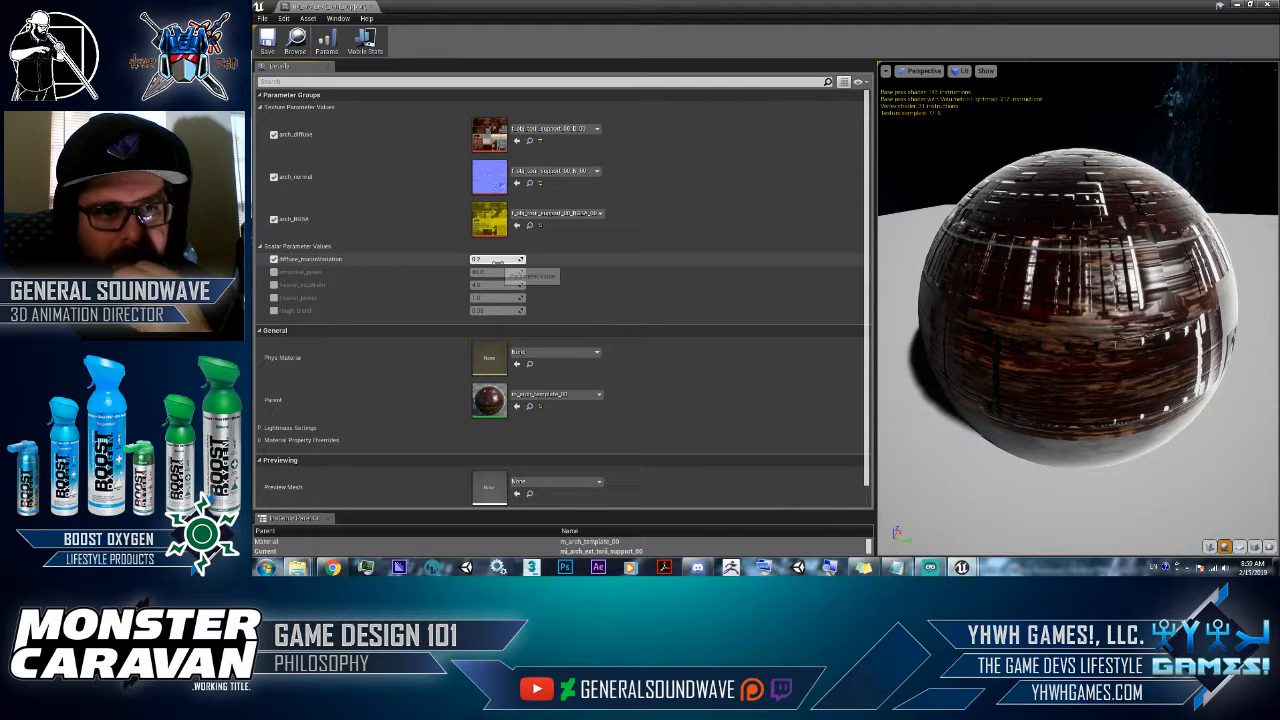
{"action": "type", "text": "0.6"}
{"action": "key", "text": "Return"}
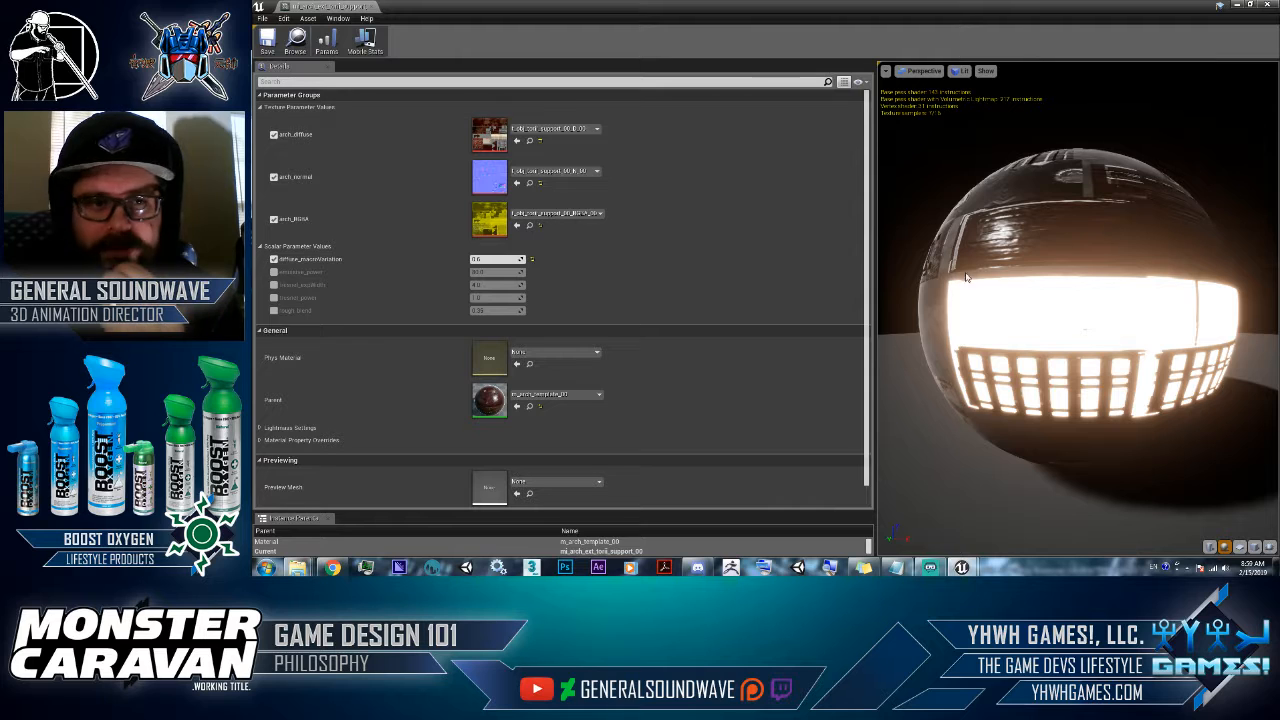
{"action": "double_click", "coordinate": [561, 6]}
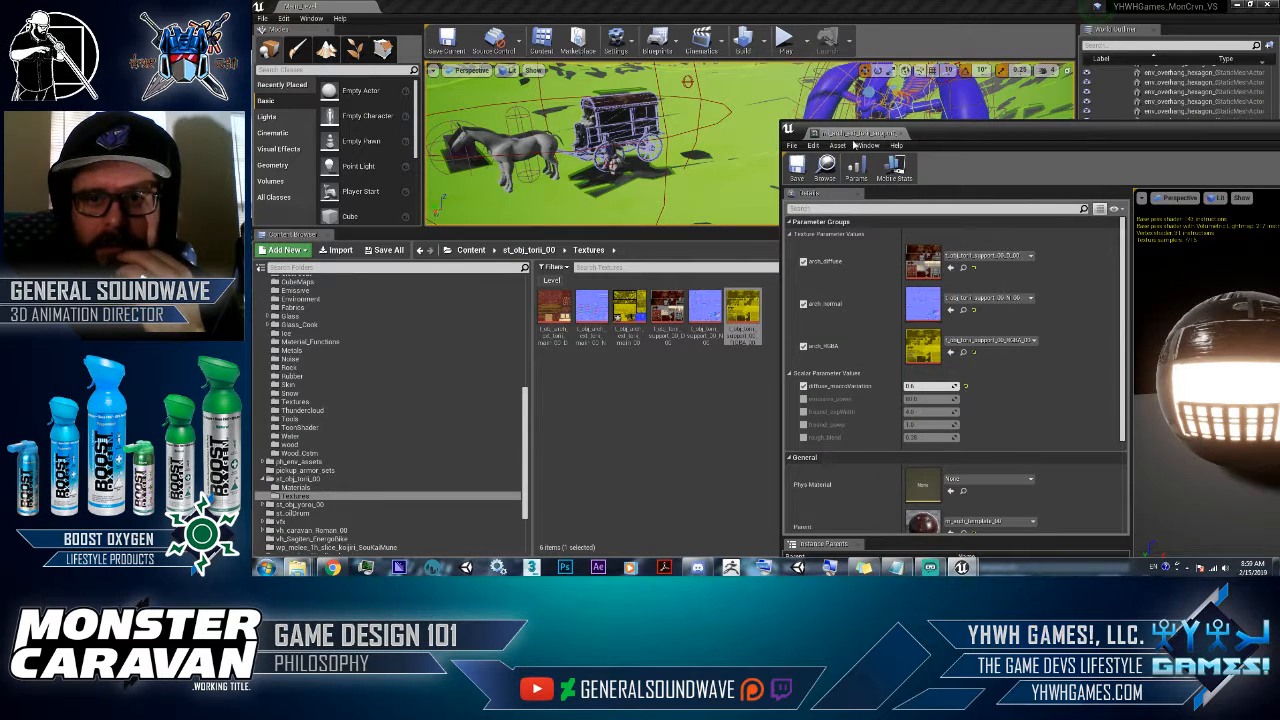
{"action": "left_click", "coordinate": [796, 168]}
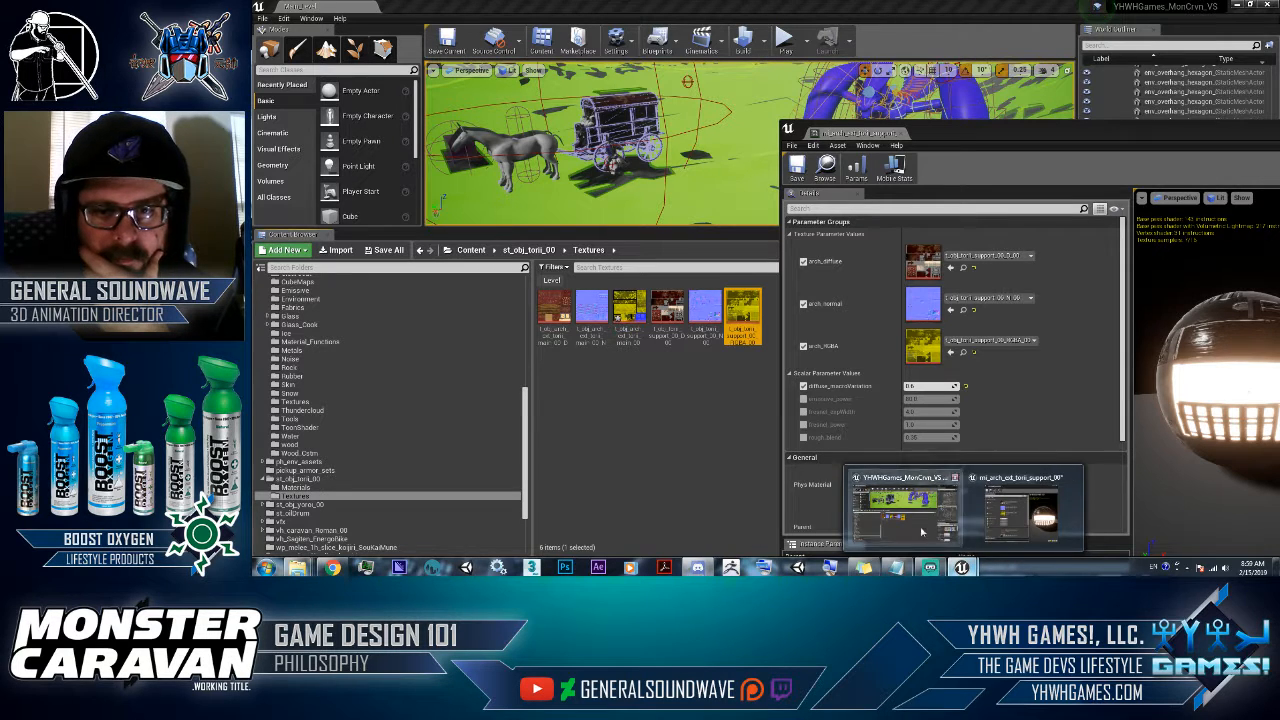
- Open the mf_obj_arch_torii_00 material function from the torii Materials folder and maximize its editor window
{"action": "left_click", "coordinate": [295, 487]}
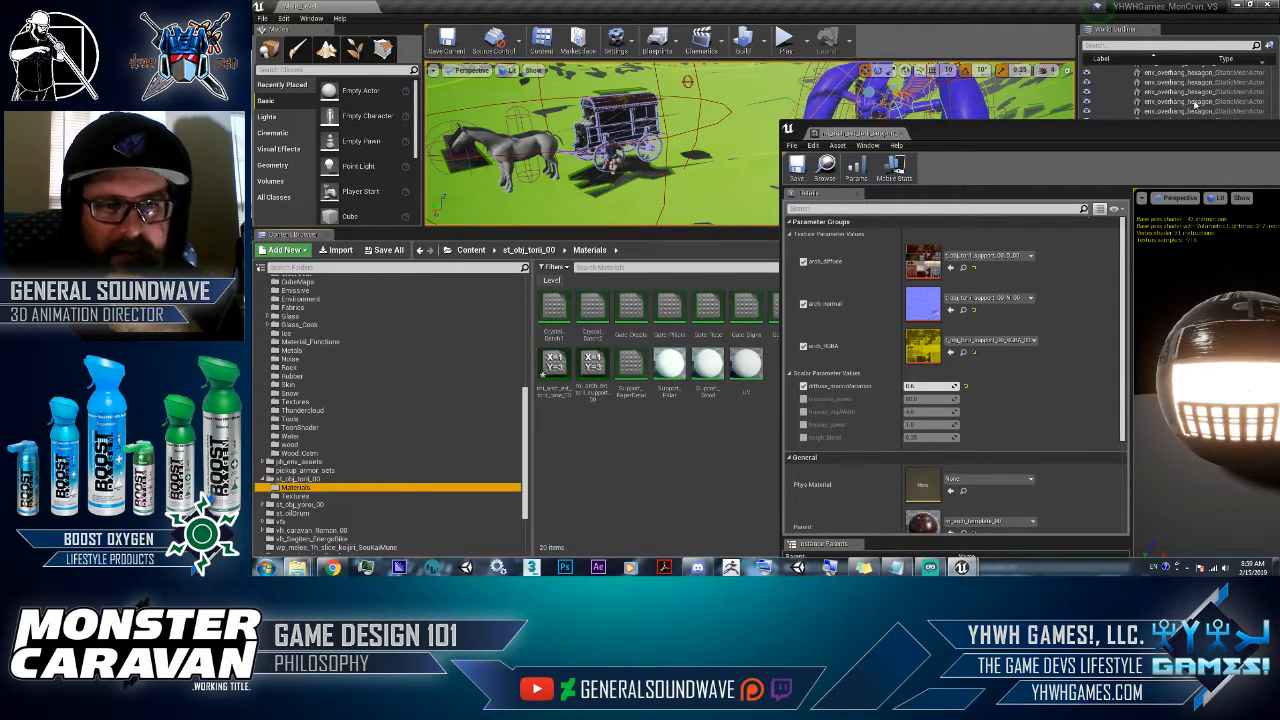
{"action": "left_click_drag", "start_coordinate": [1106, 130], "coordinate": [810, 398]}
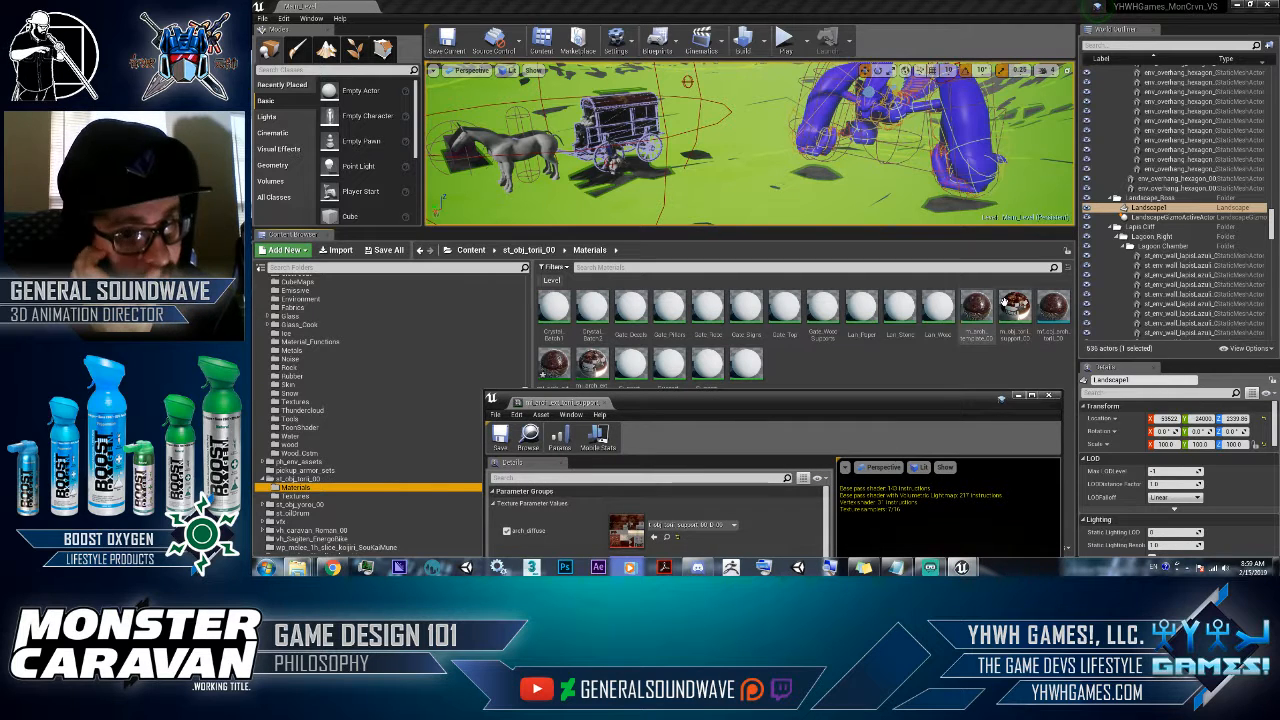
{"action": "double_click", "coordinate": [1055, 308]}
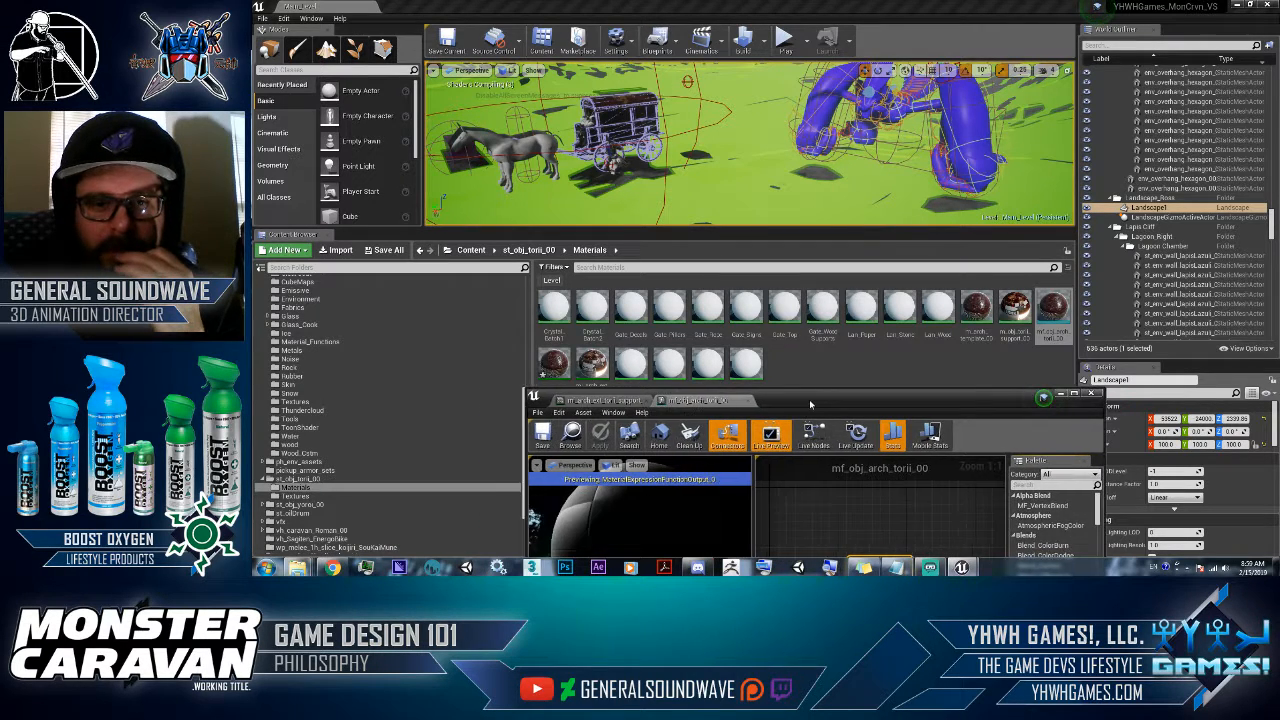
{"action": "left_click_drag", "start_coordinate": [809, 404], "coordinate": [861, 161]}
{"action": "left_click", "coordinate": [652, 156]}
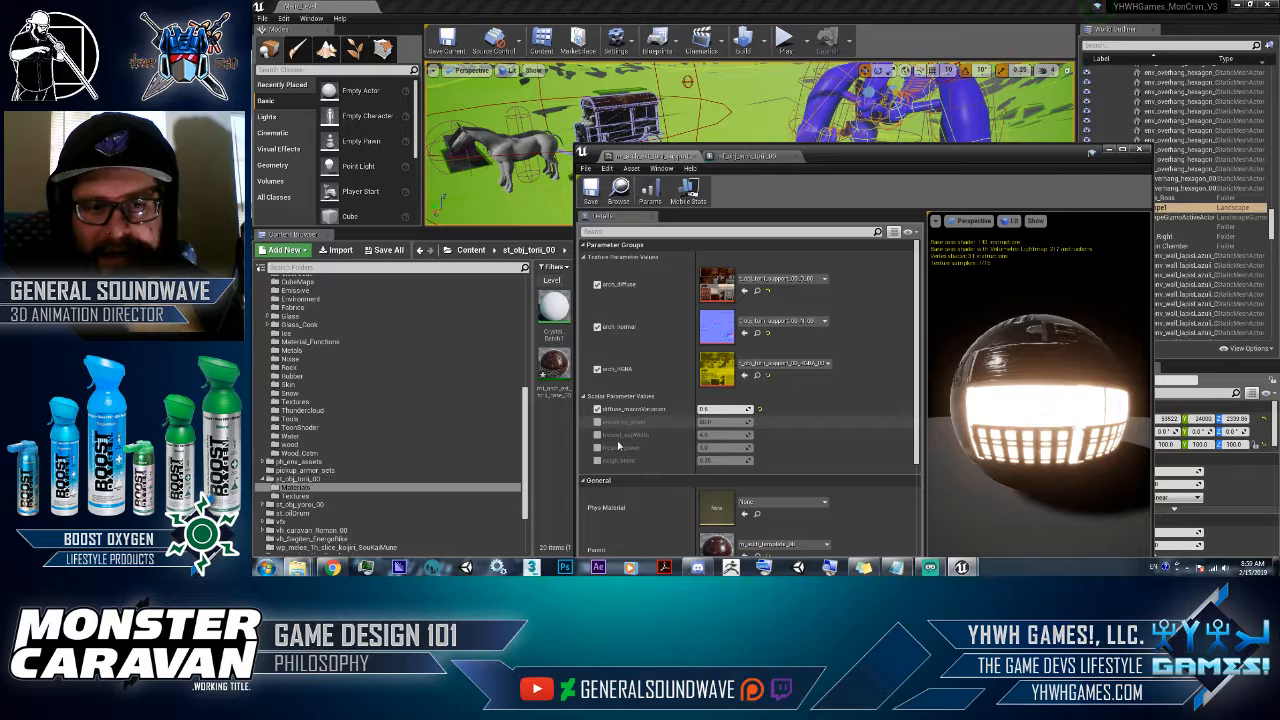
{"action": "left_click", "coordinate": [718, 156]}
{"action": "double_click", "coordinate": [1088, 150]}
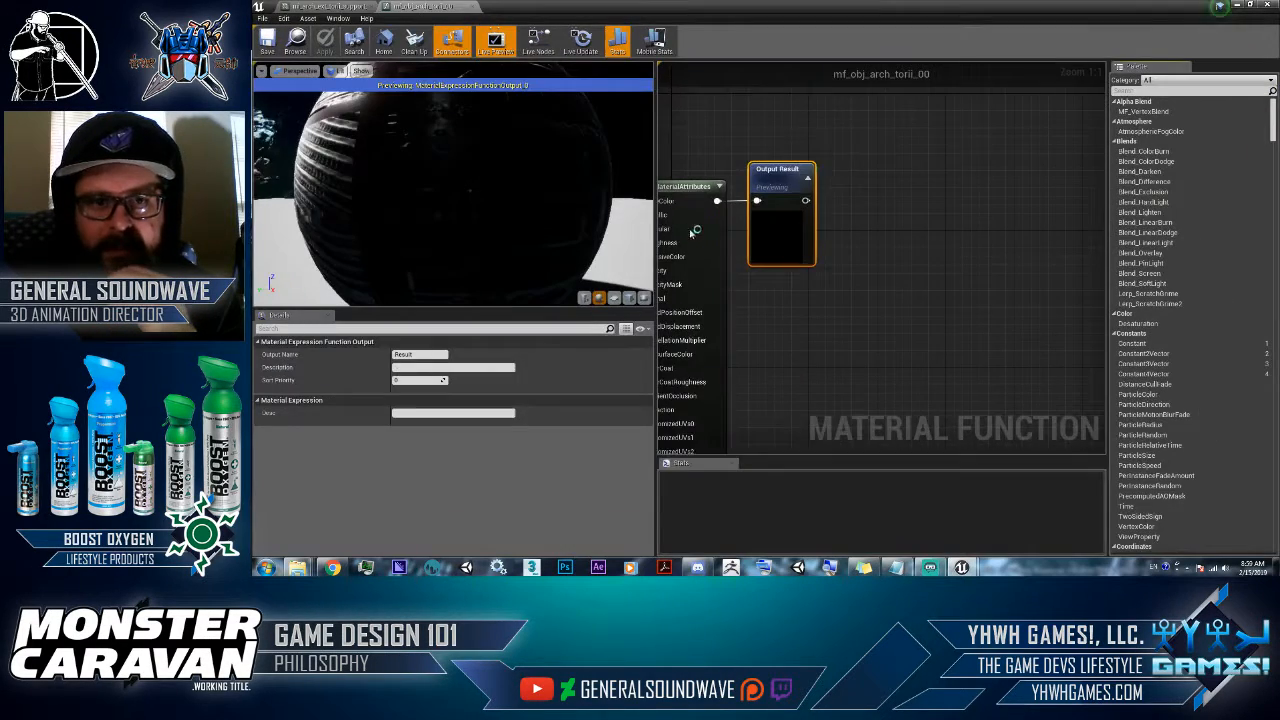
- Check the sort priorities of the diffuse_macroVariation and fresnel_power parameters in the Diffuse group
{"action": "scroll", "coordinate": [954, 252], "scroll_direction": "down", "scroll_amount": 5}
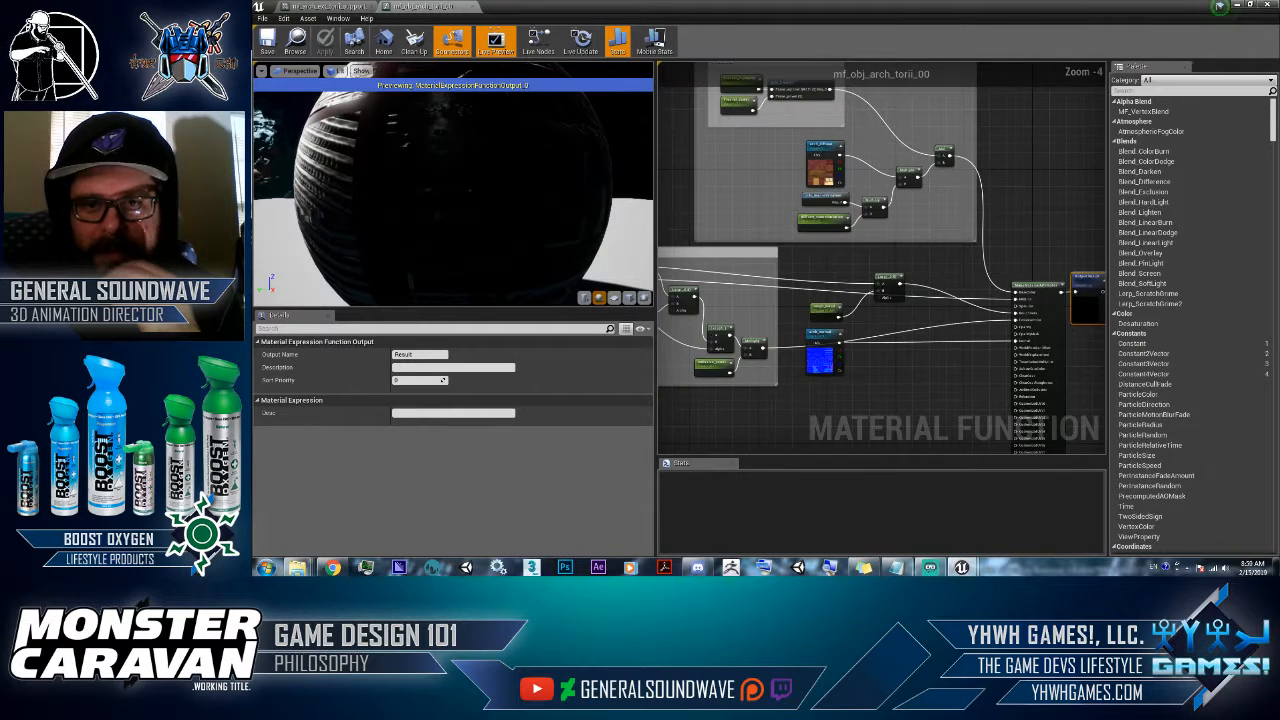
{"action": "scroll", "coordinate": [889, 300], "scroll_direction": "up", "scroll_amount": 2}
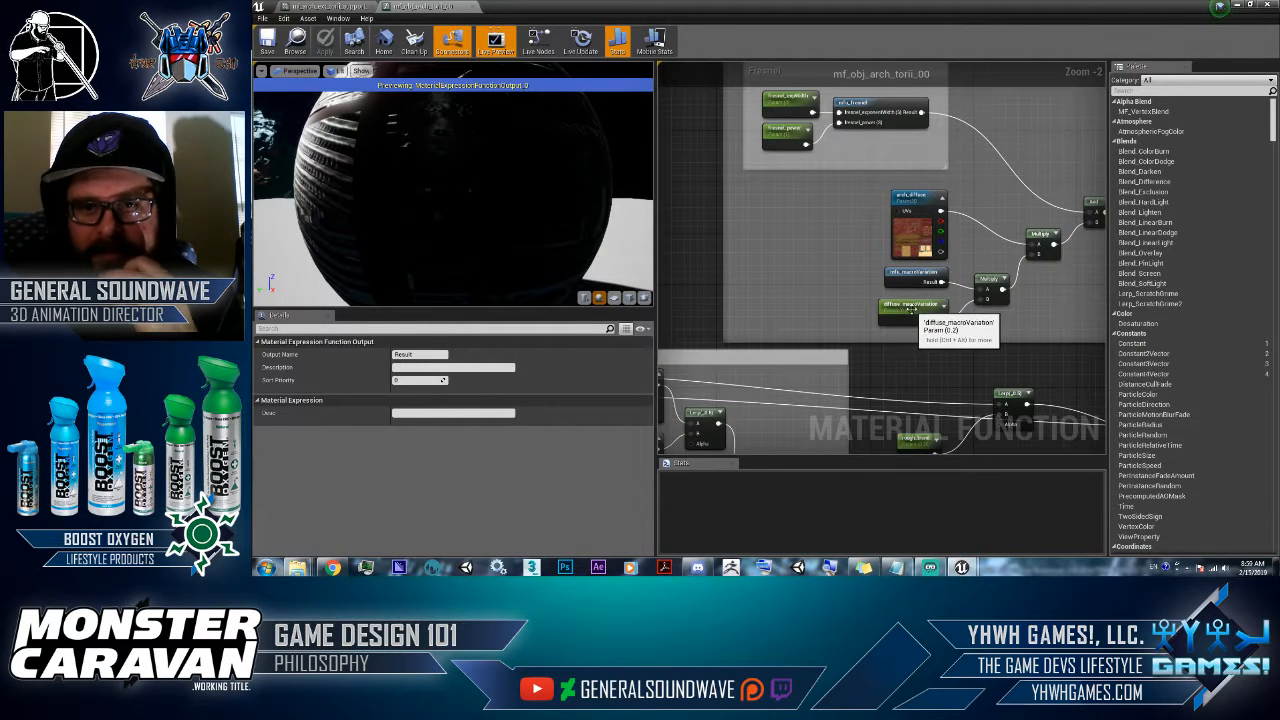
{"action": "left_click", "coordinate": [910, 307]}
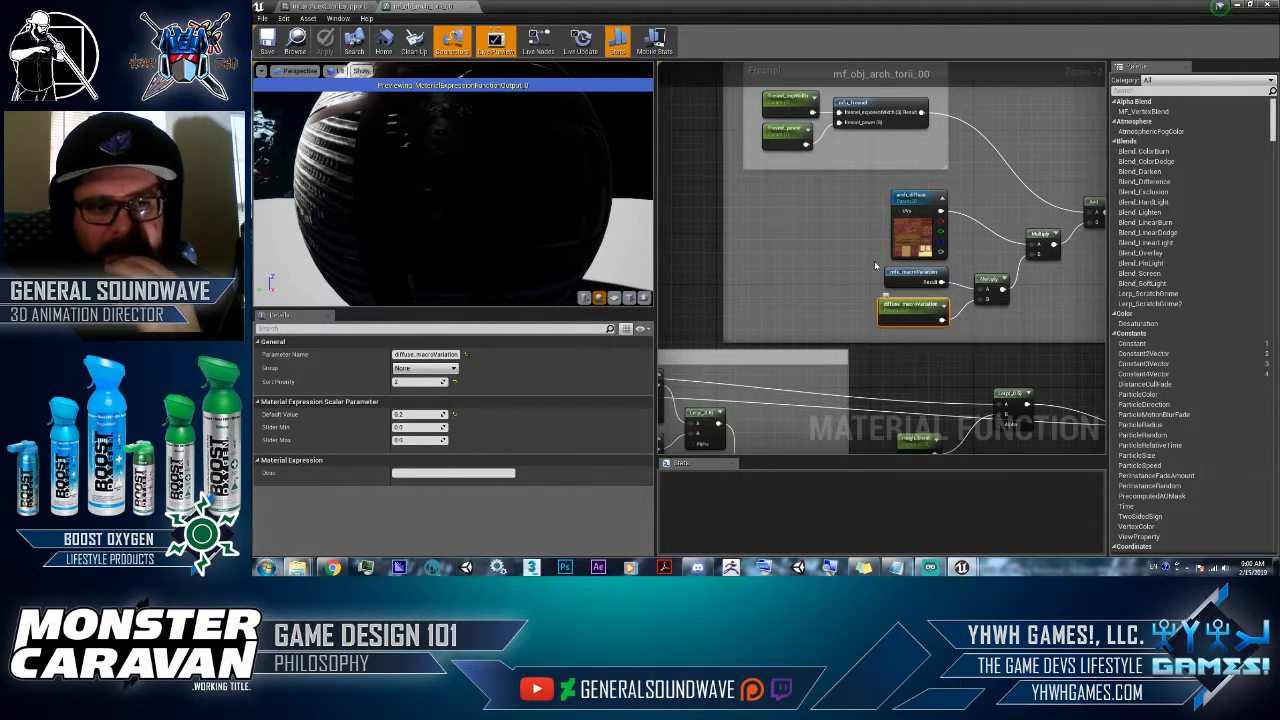
{"action": "right_click_drag", "start_coordinate": [846, 233], "coordinate": [854, 313]}
{"action": "left_click", "coordinate": [796, 208]}
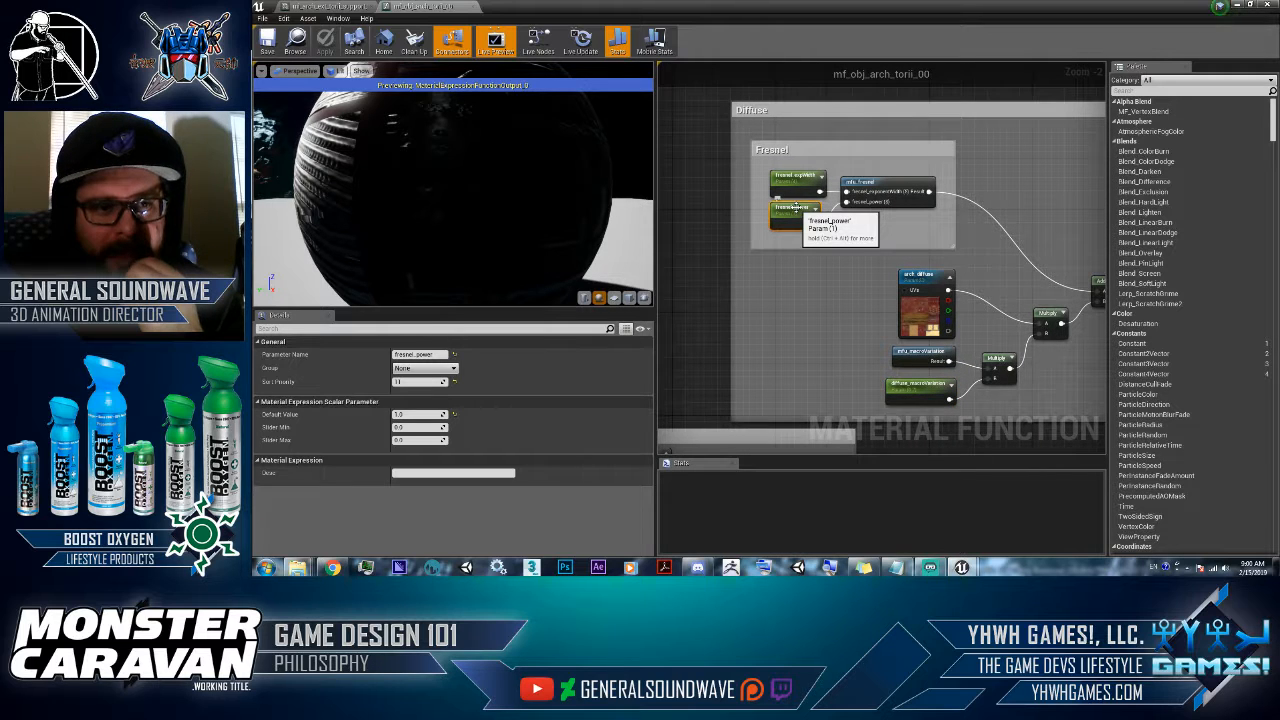
{"action": "left_click", "coordinate": [906, 384]}
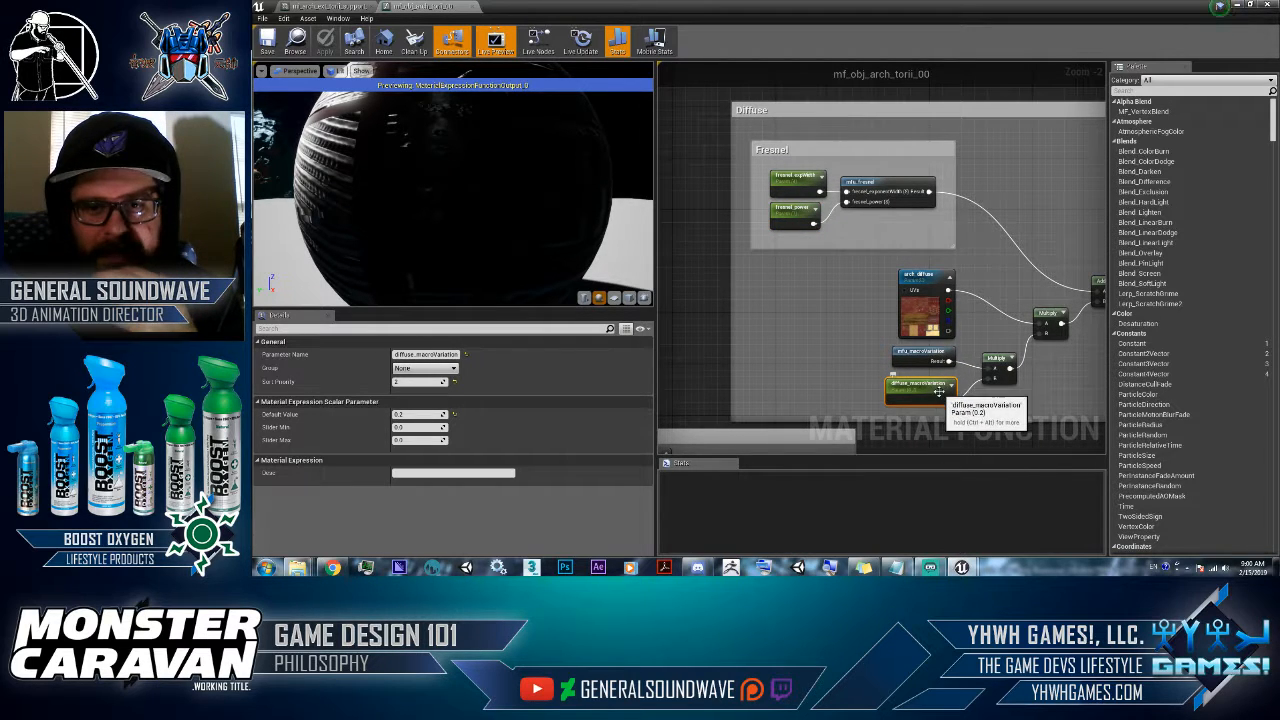
{"action": "right_click_drag", "start_coordinate": [940, 410], "coordinate": [980, 230]}
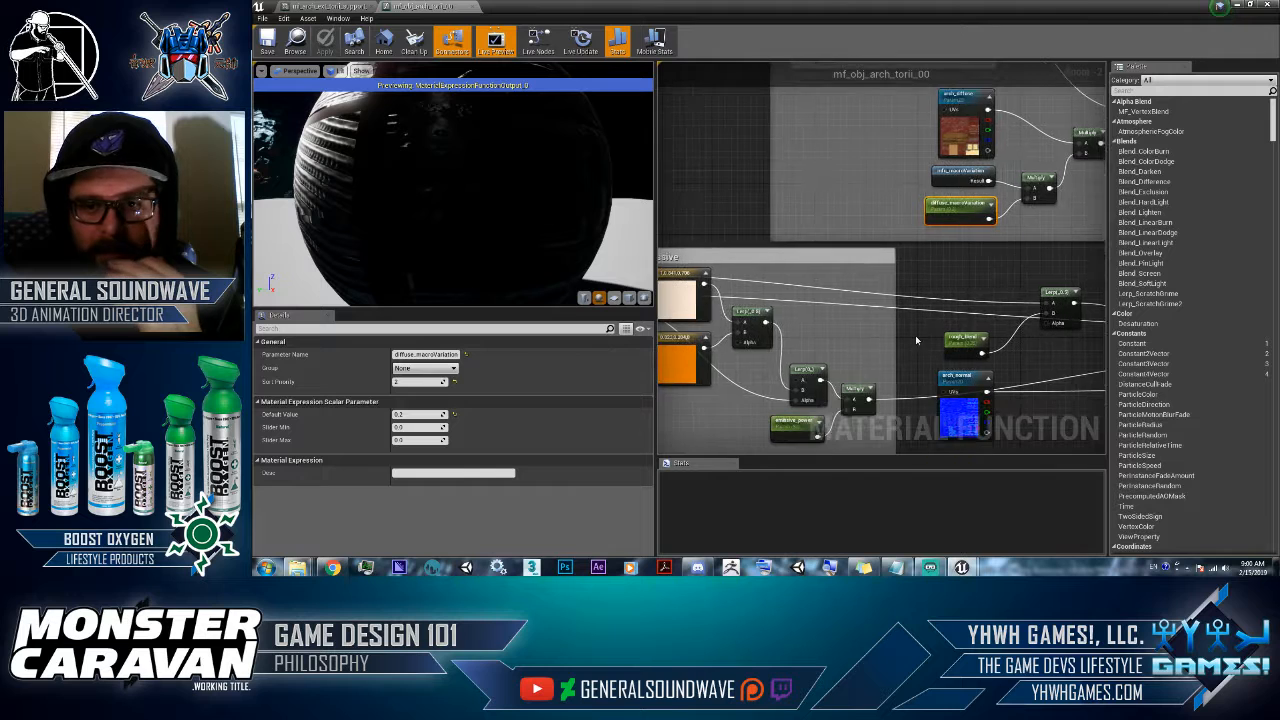
- Change the sort priority of the emissive_power parameter in the Emissive group
{"action": "right_click_drag", "start_coordinate": [810, 428], "coordinate": [860, 368]}
{"action": "left_click", "coordinate": [860, 368]}
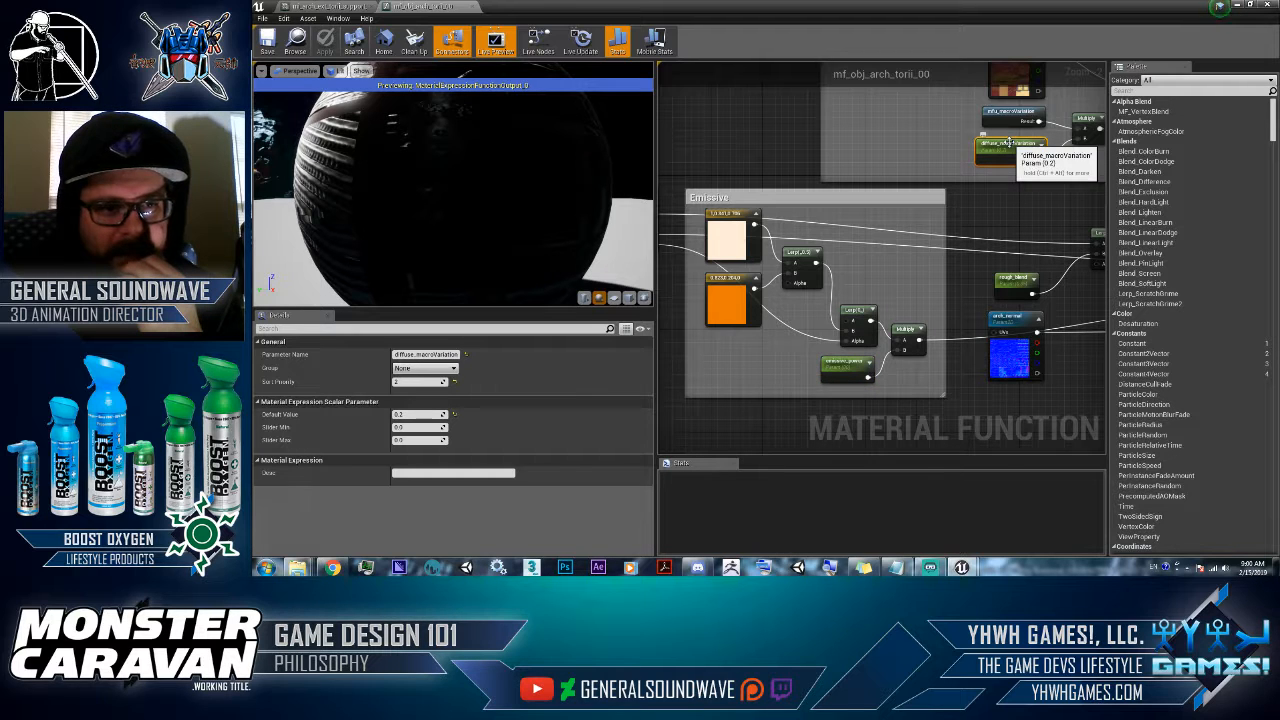
{"action": "left_click", "coordinate": [846, 366]}
{"action": "mouse_move", "coordinate": [942, 243]}
{"action": "right_mouse_down"}
{"action": "mouse_move", "coordinate": [919, 462]}
{"action": "mouse_move", "coordinate": [938, 241]}
{"action": "right_mouse_up"}
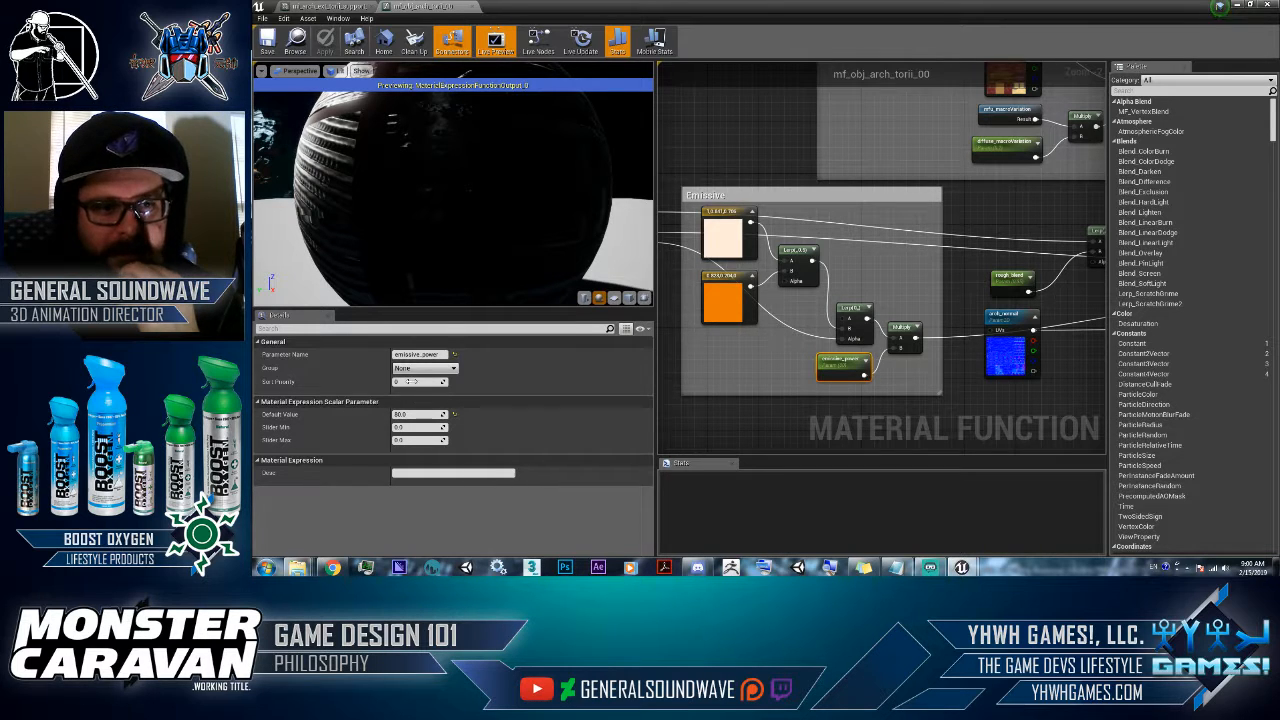
{"action": "left_click_drag", "start_coordinate": [412, 381], "coordinate": [966, 384]}
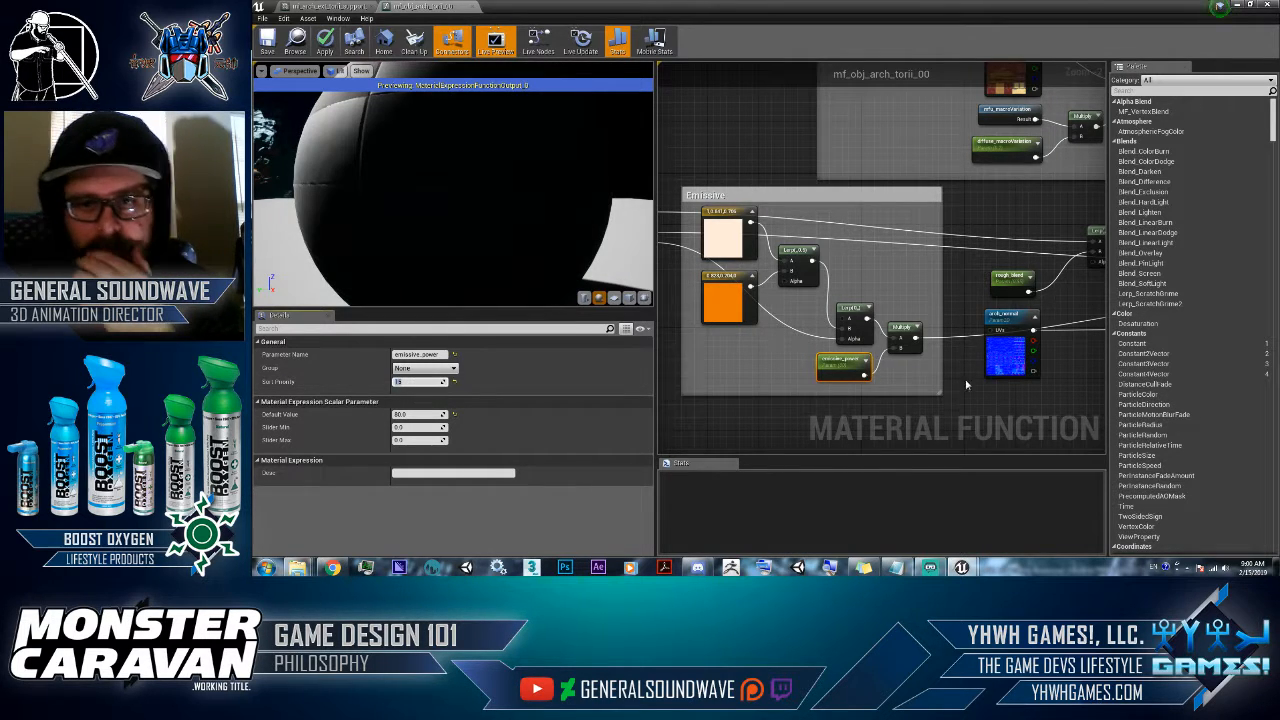
- Compare rough_blend's sort priority with the neighbouring parameters and set it to 13
{"action": "left_click", "coordinate": [1005, 281]}
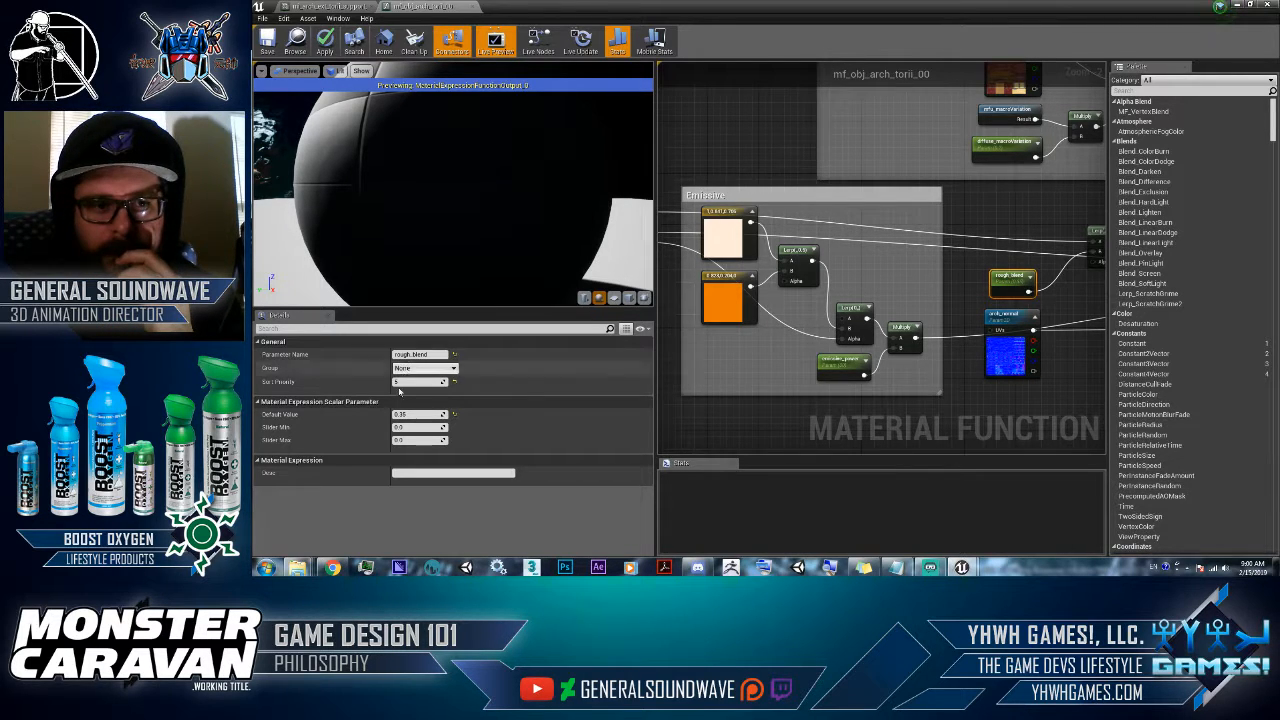
{"action": "right_click_drag", "start_coordinate": [1044, 182], "coordinate": [1010, 238]}
{"action": "left_click", "coordinate": [984, 200]}
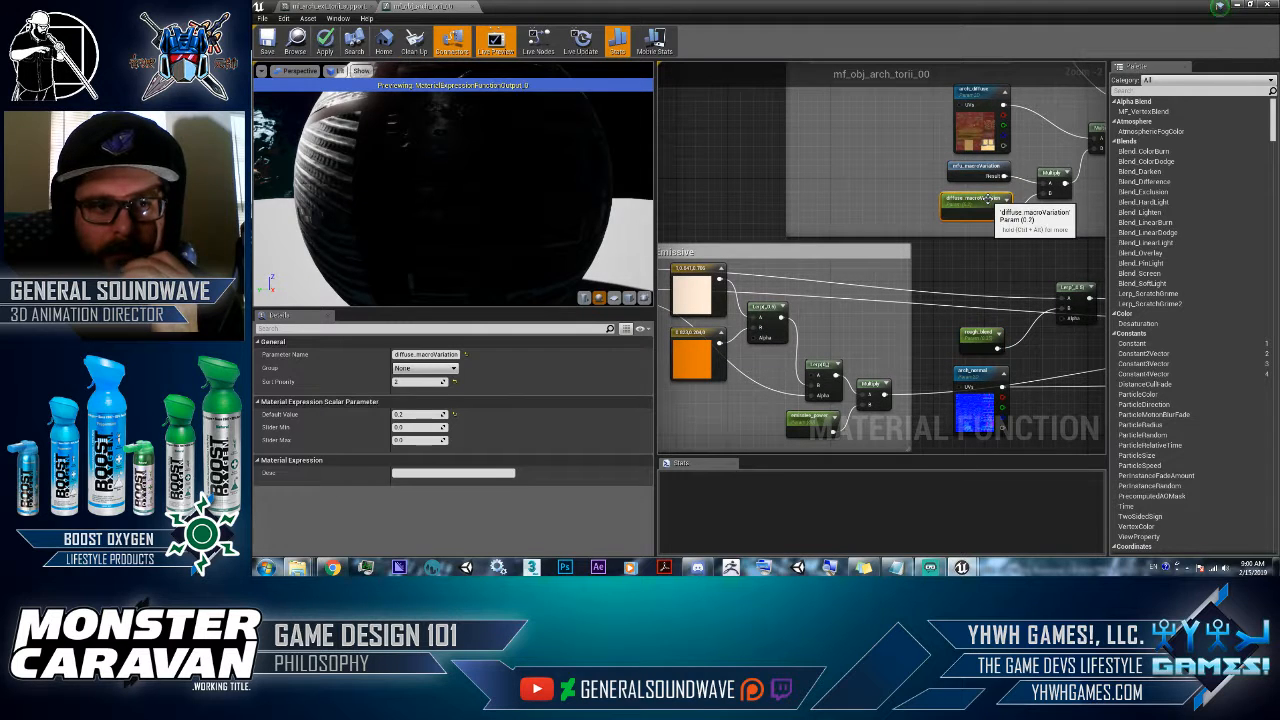
{"action": "left_click", "coordinate": [976, 169]}
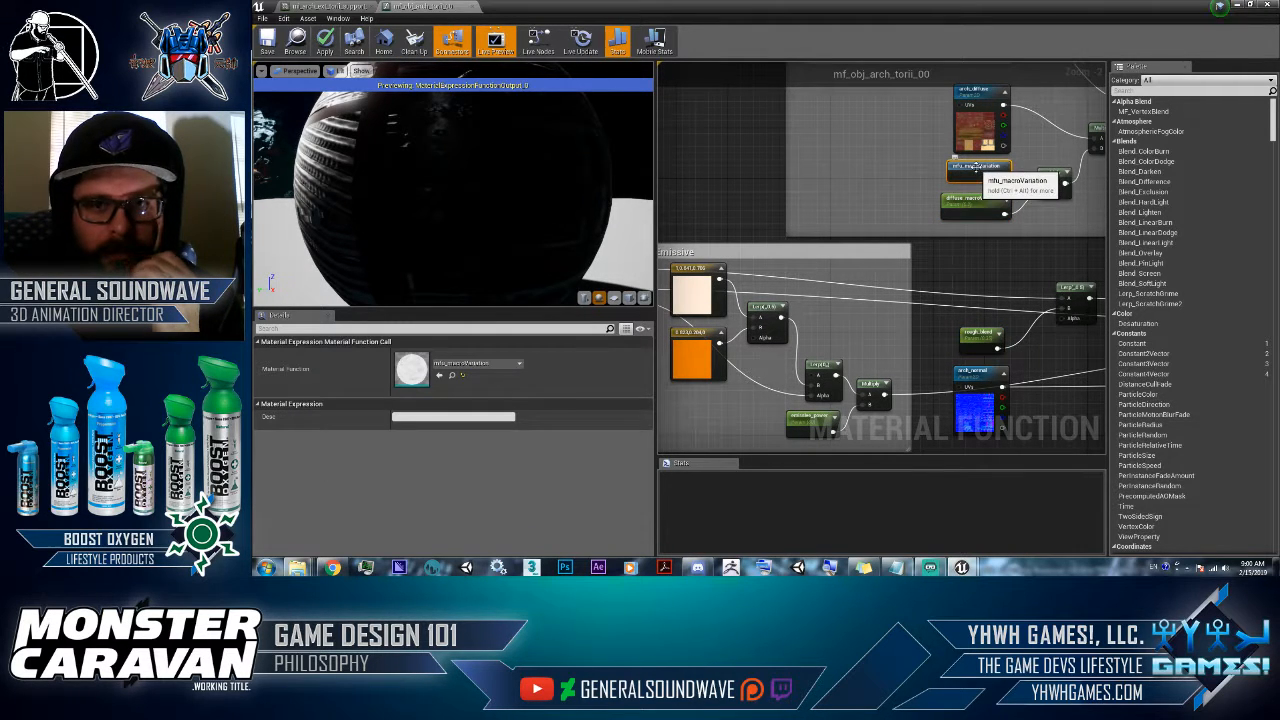
{"action": "left_click", "coordinate": [956, 208]}
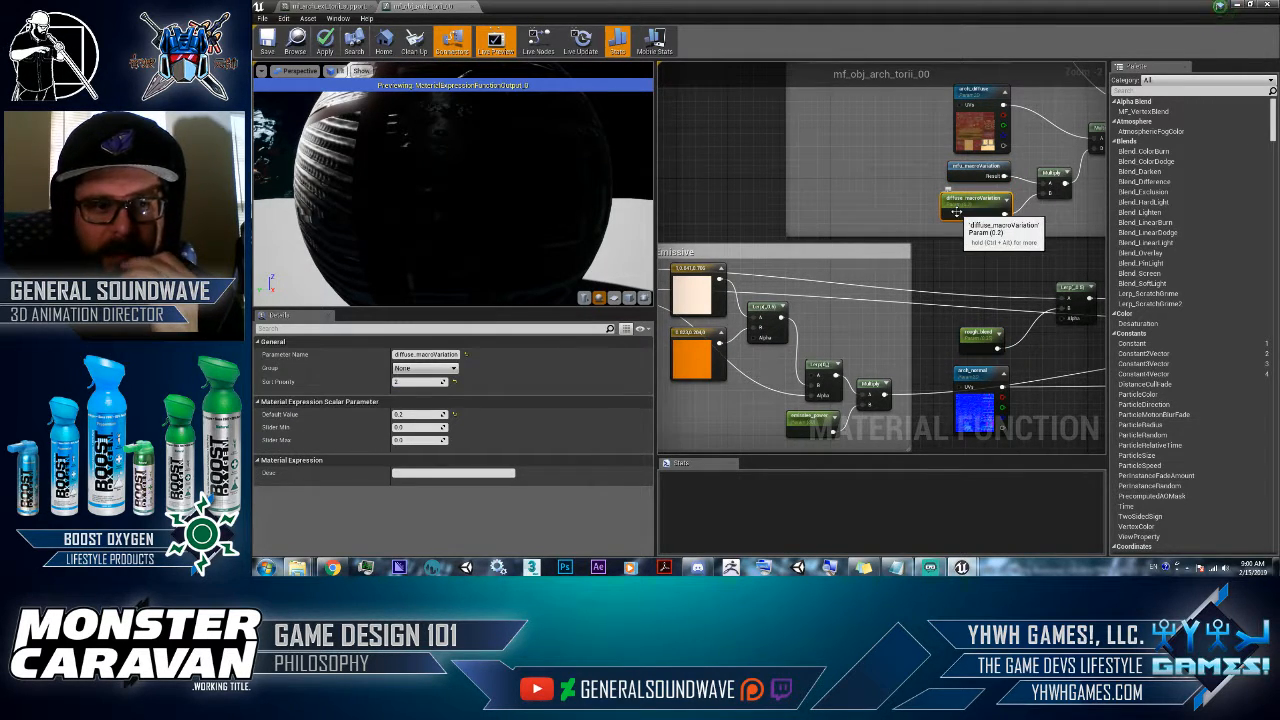
{"action": "right_click_drag", "start_coordinate": [956, 210], "coordinate": [919, 211]}
{"action": "left_click", "coordinate": [790, 243]}
{"action": "left_click", "coordinate": [790, 220]}
{"action": "left_click", "coordinate": [914, 350]}
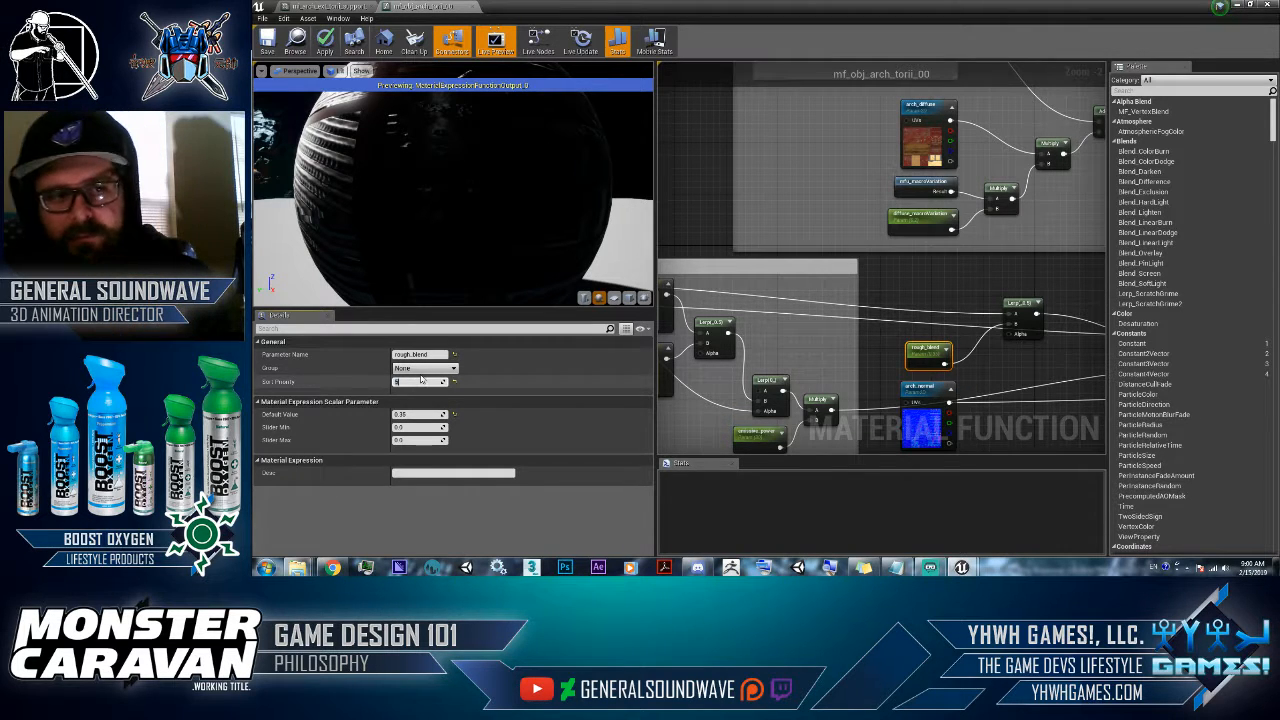
{"action": "type", "text": "13"}
{"action": "key", "text": "Return"}
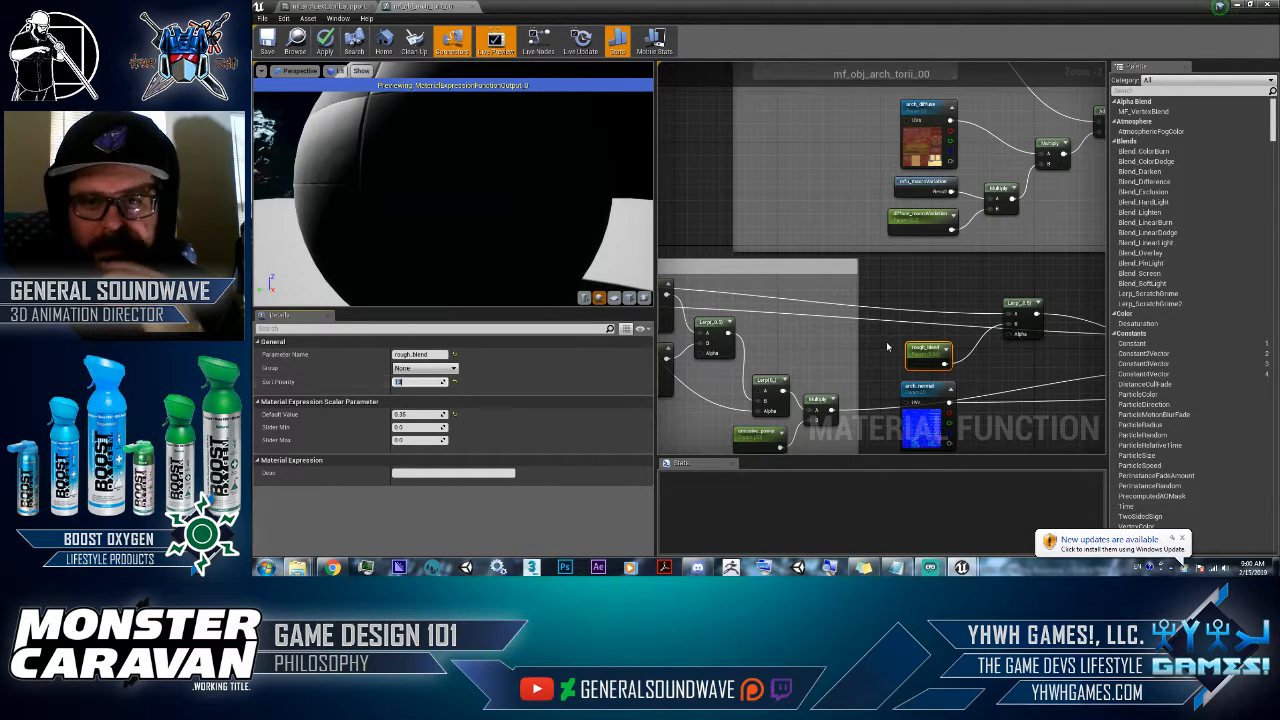
- Convert the cream and orange constant colours in the Emissive group to vector parameters
{"action": "right_click_drag", "start_coordinate": [697, 332], "coordinate": [904, 254]}
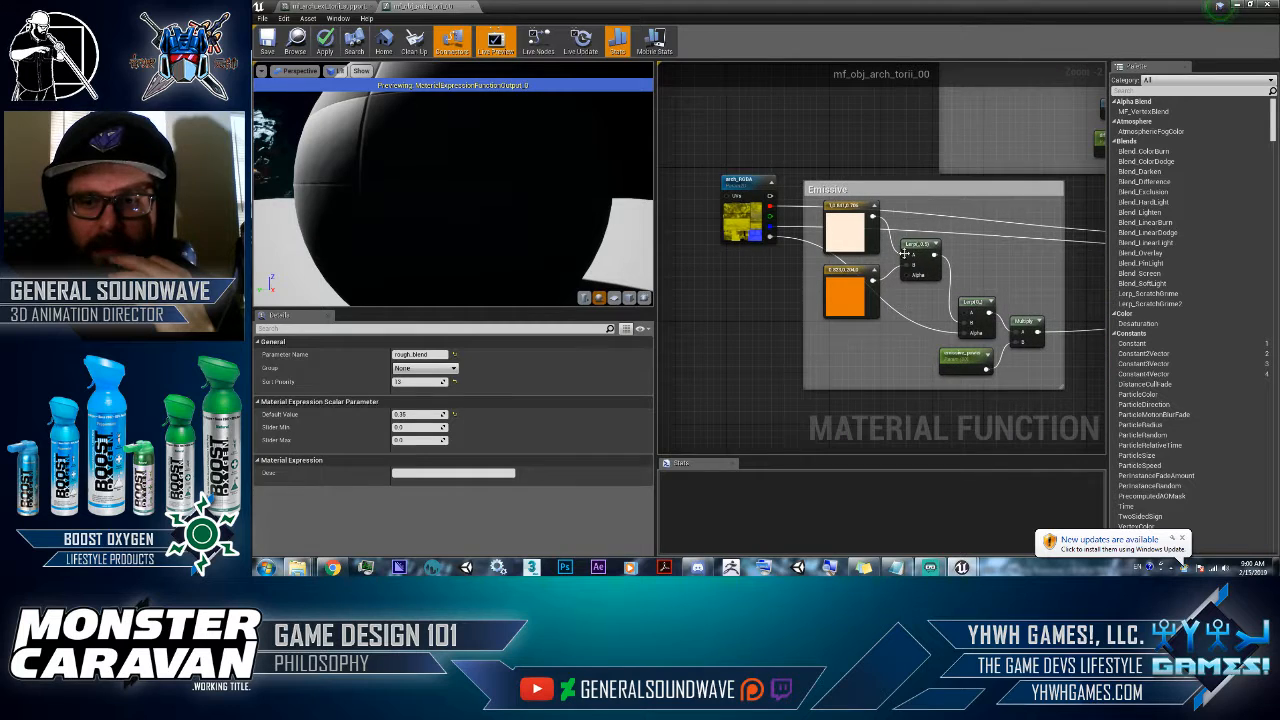
{"action": "right_click", "coordinate": [841, 233]}
{"action": "left_click", "coordinate": [870, 240]}
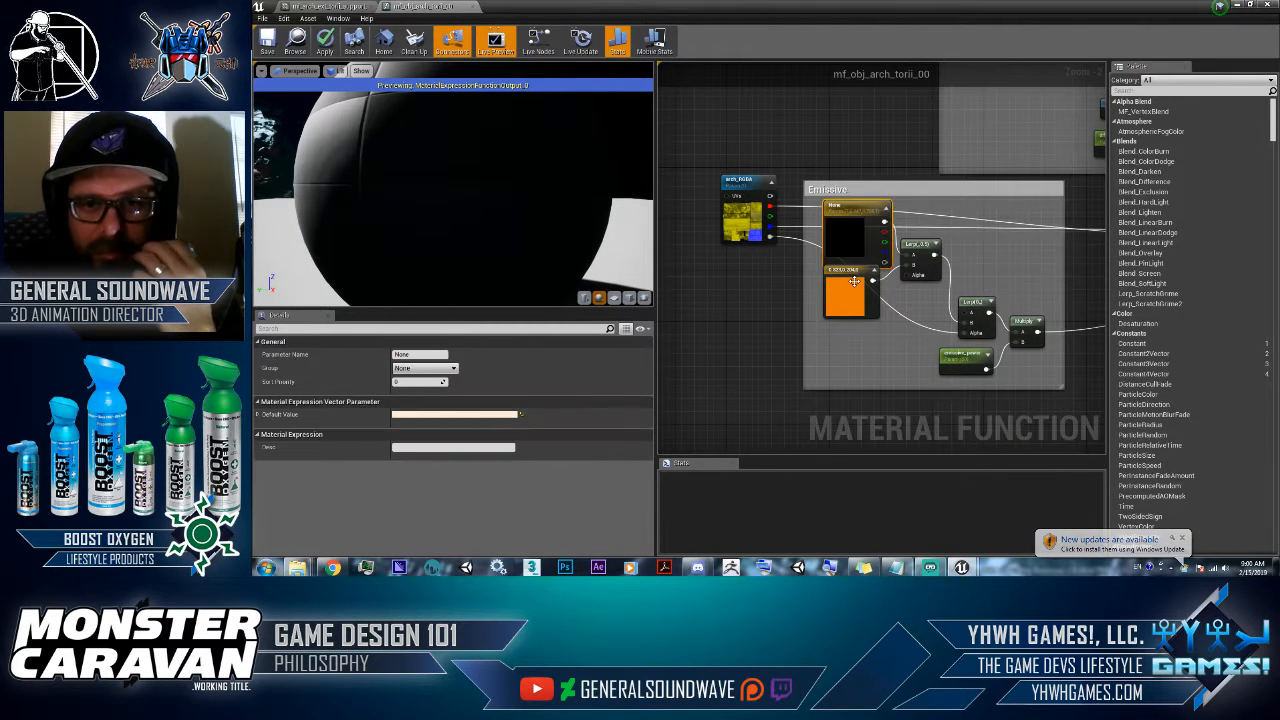
{"action": "right_click", "coordinate": [860, 280]}
{"action": "left_click", "coordinate": [876, 287]}
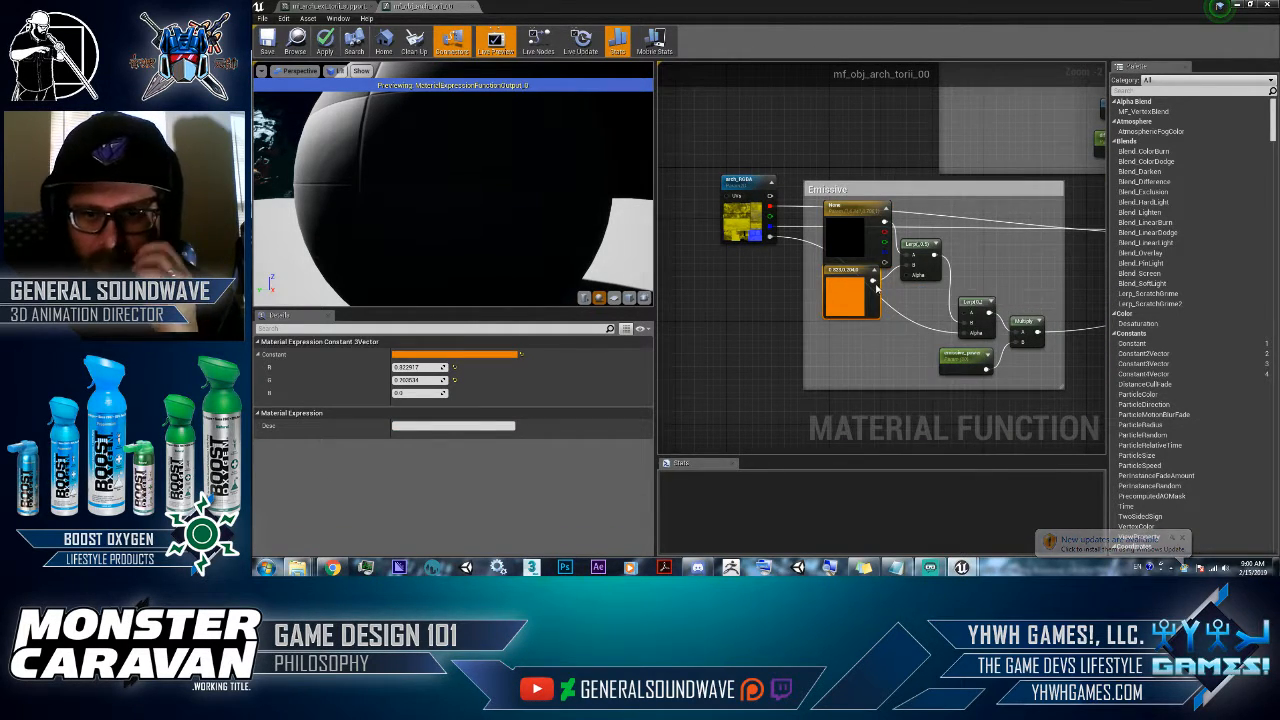
- Move the orange colour parameter clear of the cream one and name them emissive_F2 and emissive_F1 respectively
{"action": "left_click_drag", "start_coordinate": [860, 298], "coordinate": [872, 298]}
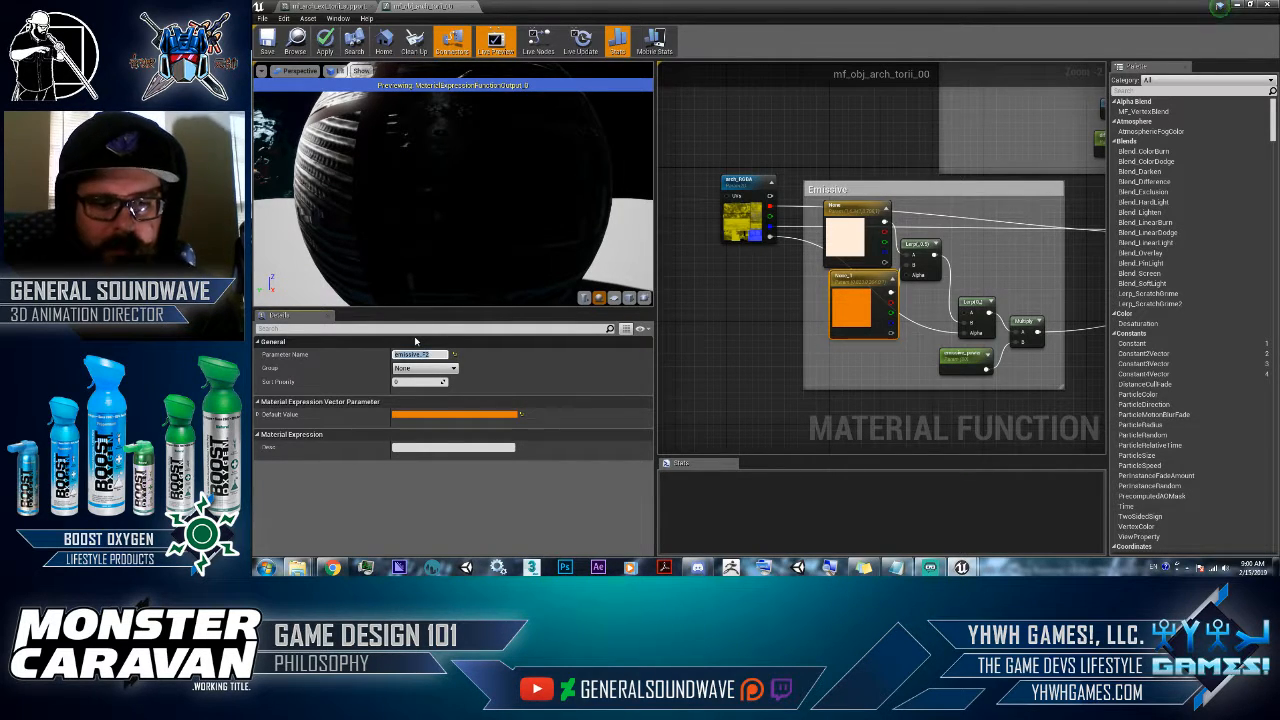
{"action": "left_click", "coordinate": [855, 243]}
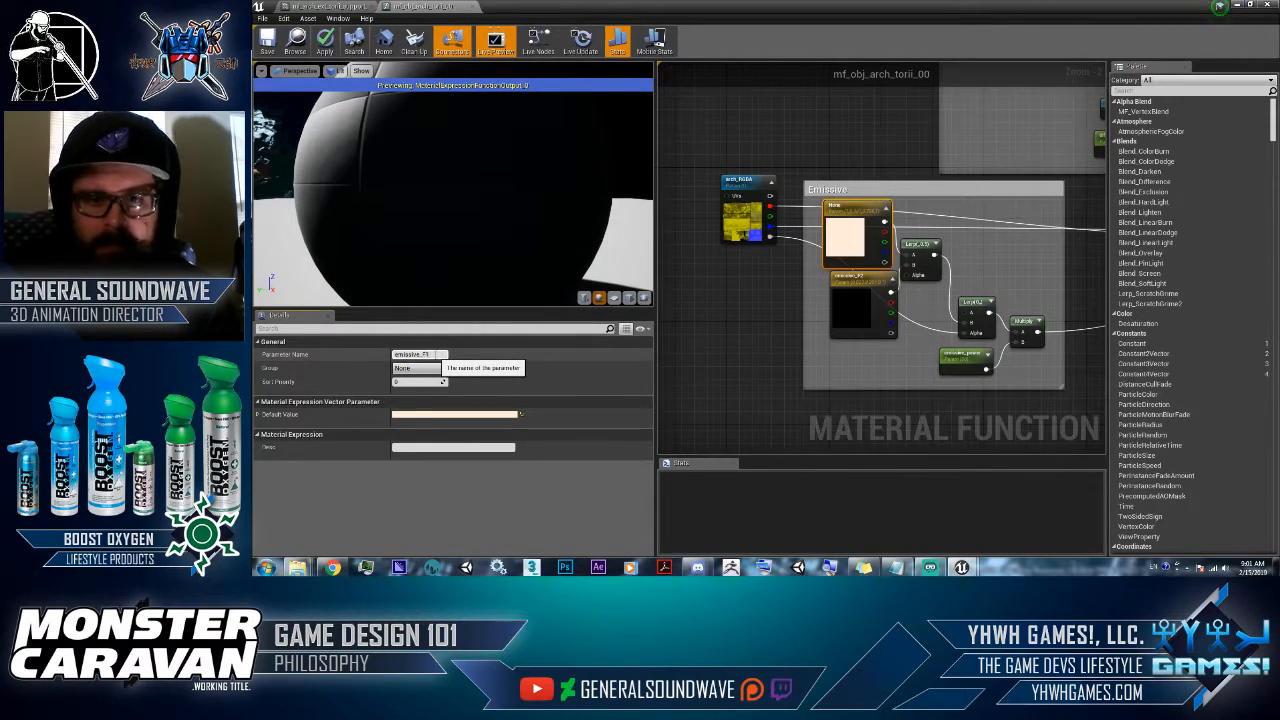
{"action": "key", "text": "Return"}
{"action": "left_click", "coordinate": [860, 315]}
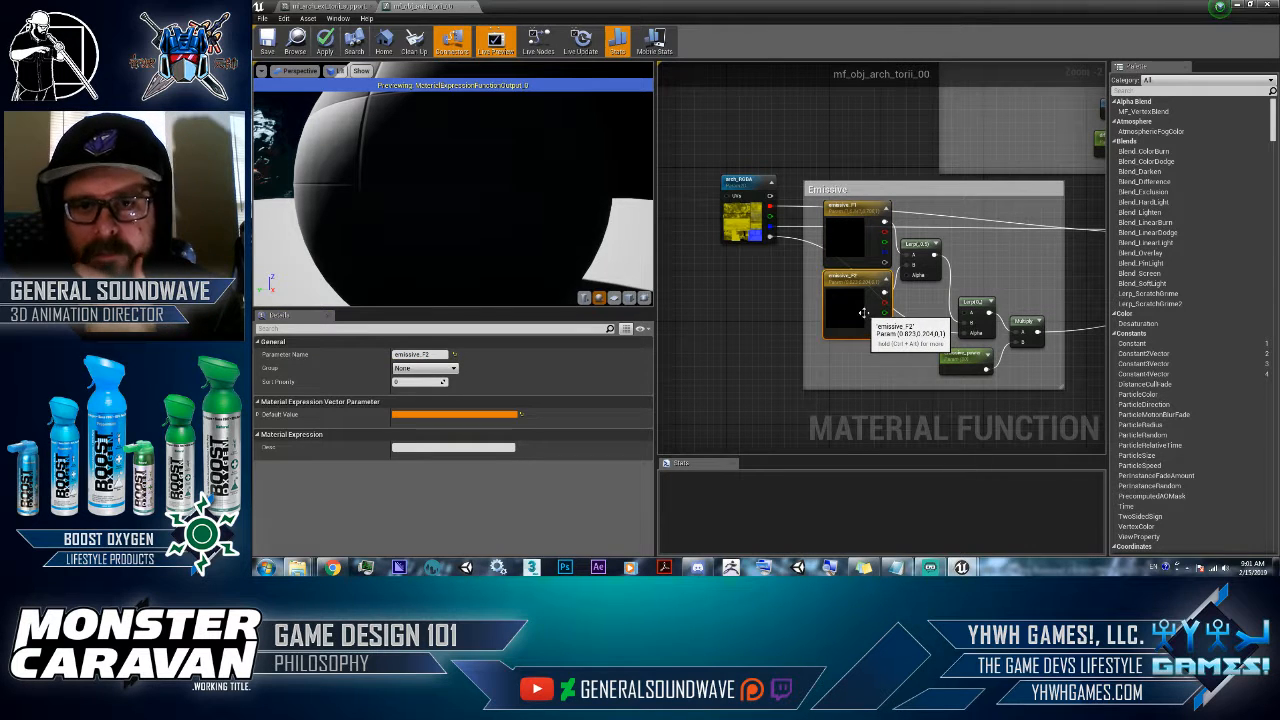
- Apply the changes to the mf_obj_arch_torii_00 function and close its editor to return to the support instance
{"action": "right_click_drag", "start_coordinate": [989, 324], "coordinate": [780, 282]}
{"action": "scroll", "coordinate": [780, 282], "scroll_direction": "down", "scroll_amount": 2}
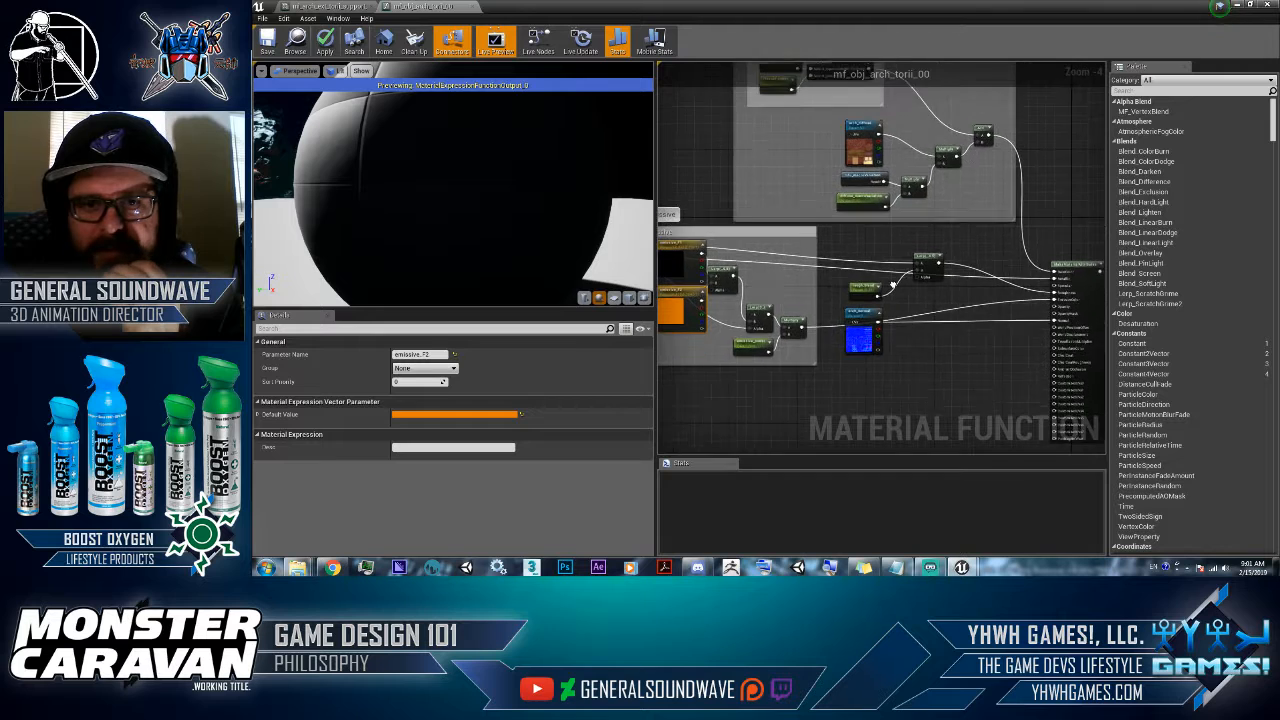
{"action": "left_click", "coordinate": [326, 49]}
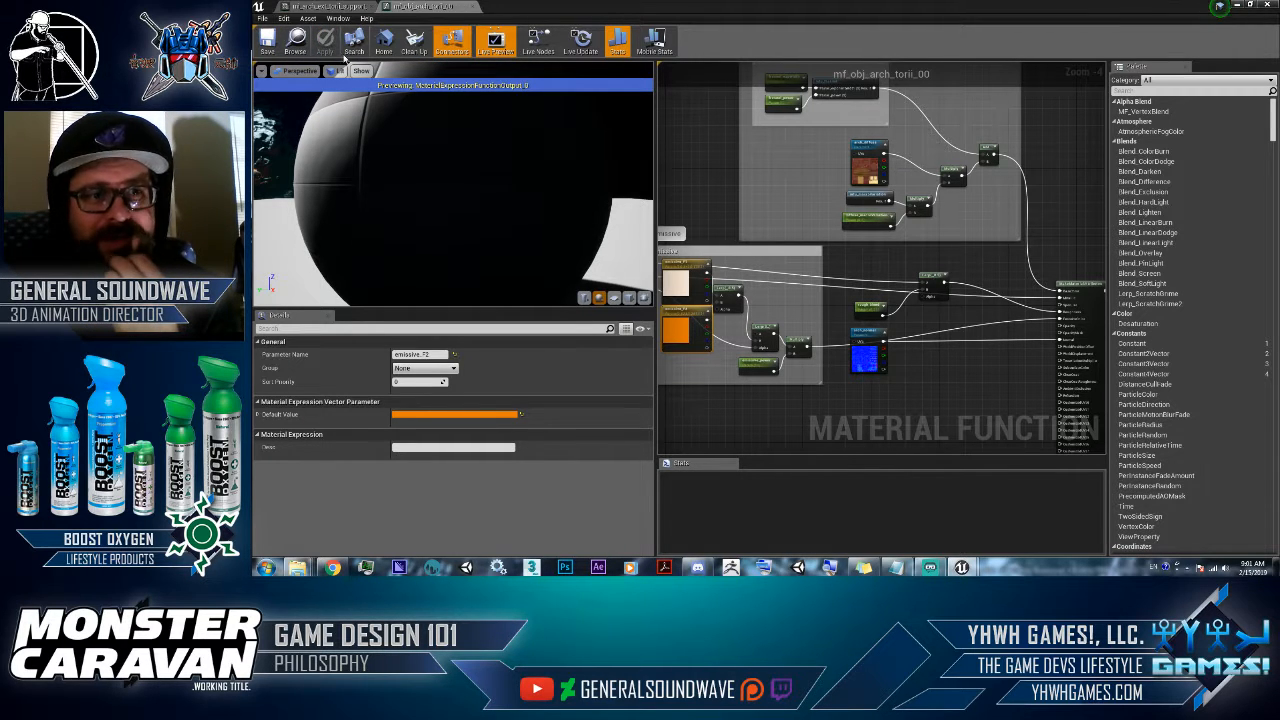
{"action": "left_click", "coordinate": [473, 7]}
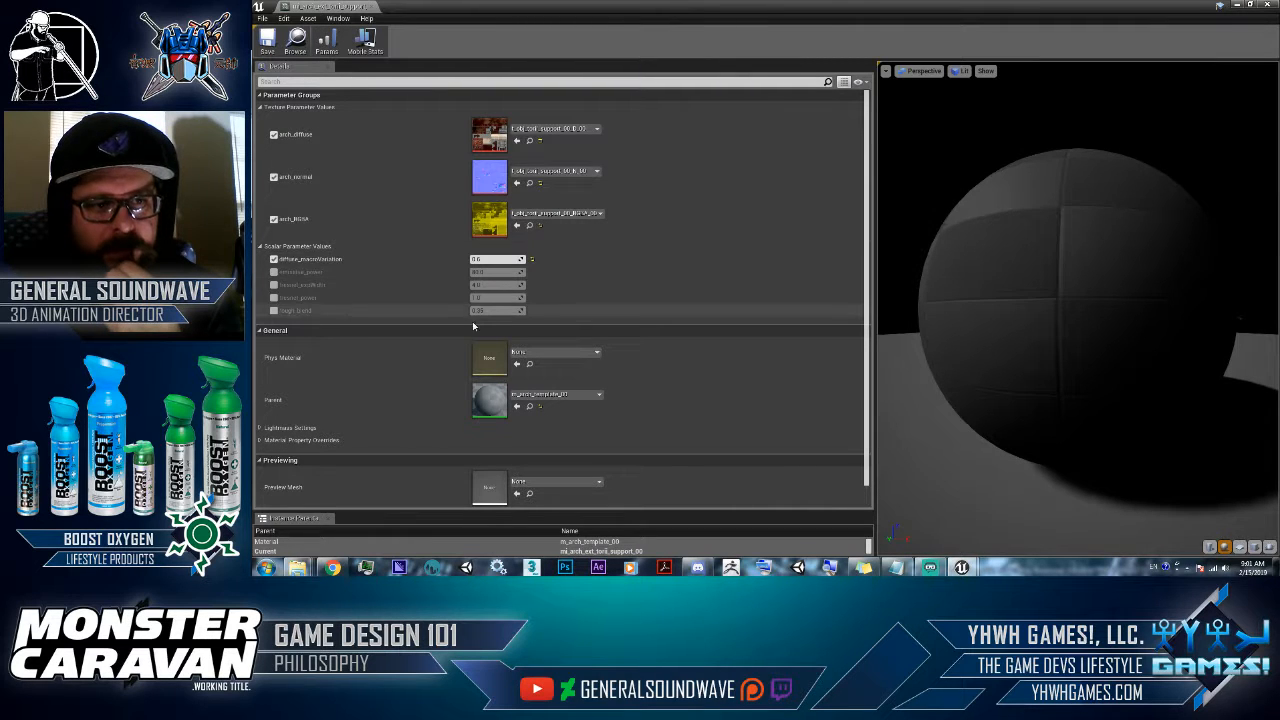
- Close the support instance editor and save the m_arch_template_00 material in the Materials folder
{"action": "left_click", "coordinate": [375, 7]}
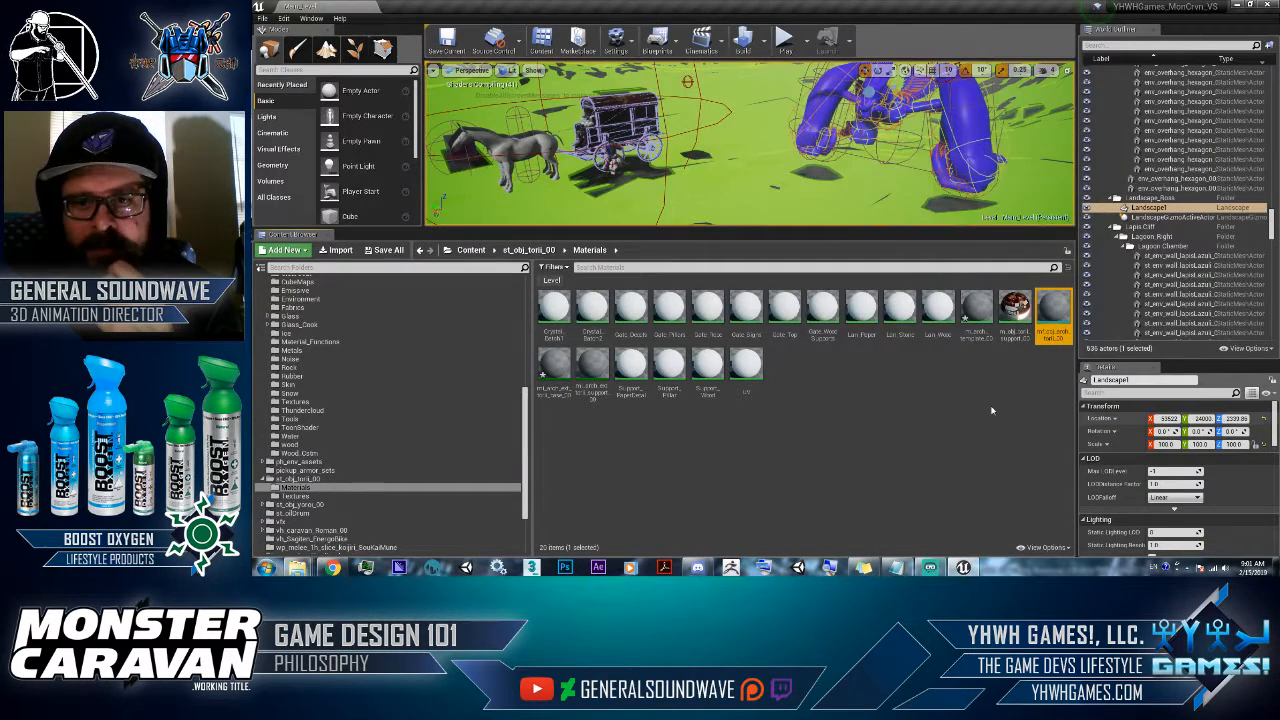
{"action": "left_click", "coordinate": [977, 305]}
{"action": "right_click", "coordinate": [977, 305]}
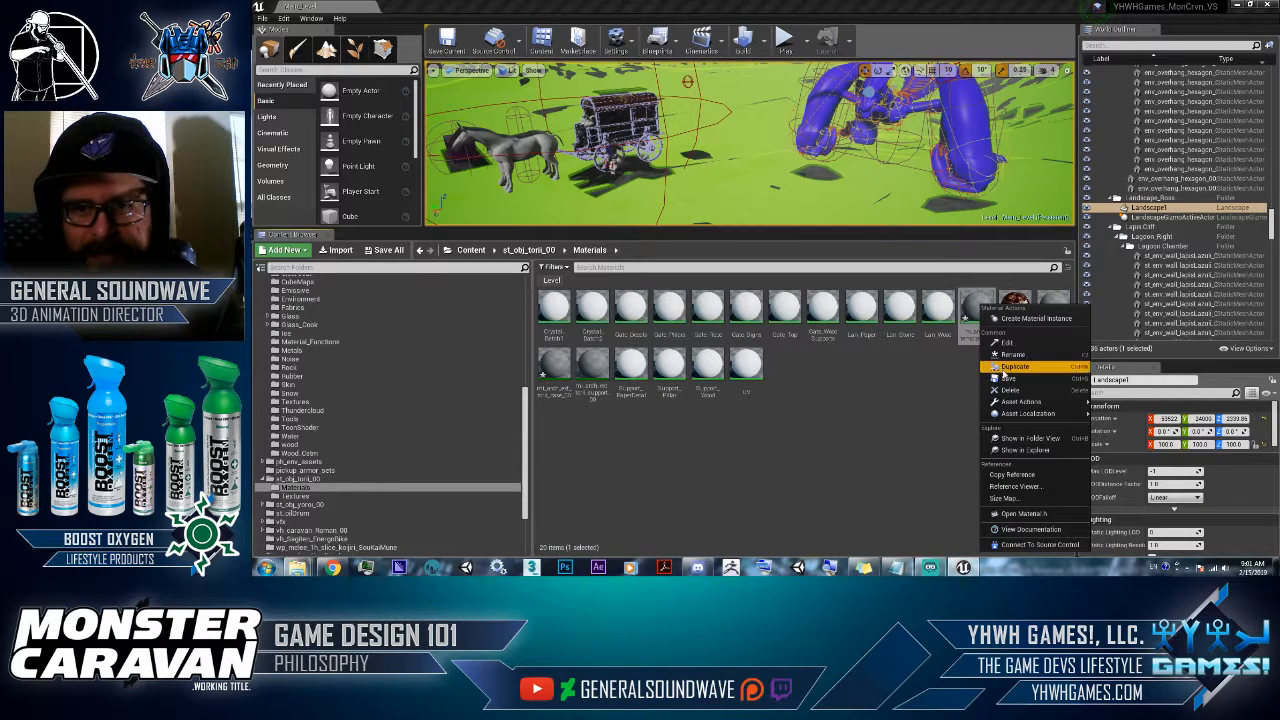
{"action": "left_click", "coordinate": [1004, 376]}
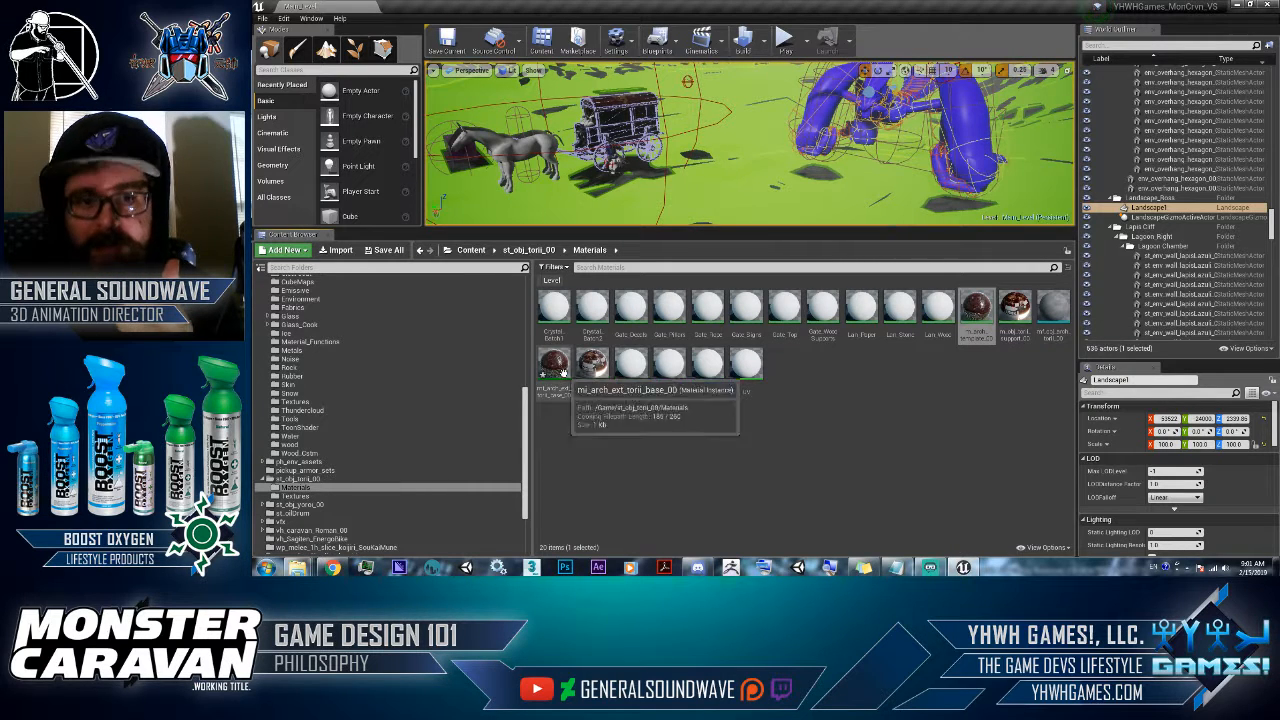
- Reopen mi_arch_ext_torii_support_00, enable its emissive_F1 and emissive_F2 overrides, and set emissive_F1 to pale cyan (hex sRGB DAFDFFFF)
{"action": "double_click", "coordinate": [585, 364]}
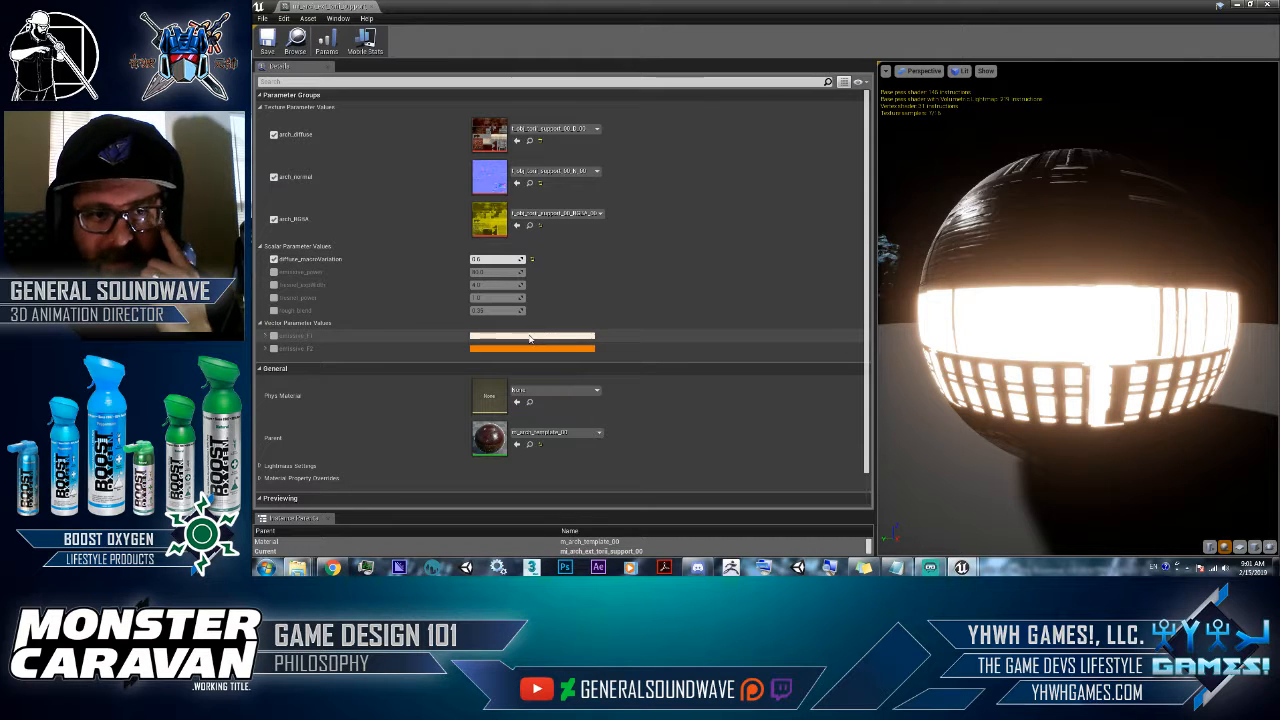
{"action": "left_click", "coordinate": [274, 336]}
{"action": "left_click", "coordinate": [274, 348]}
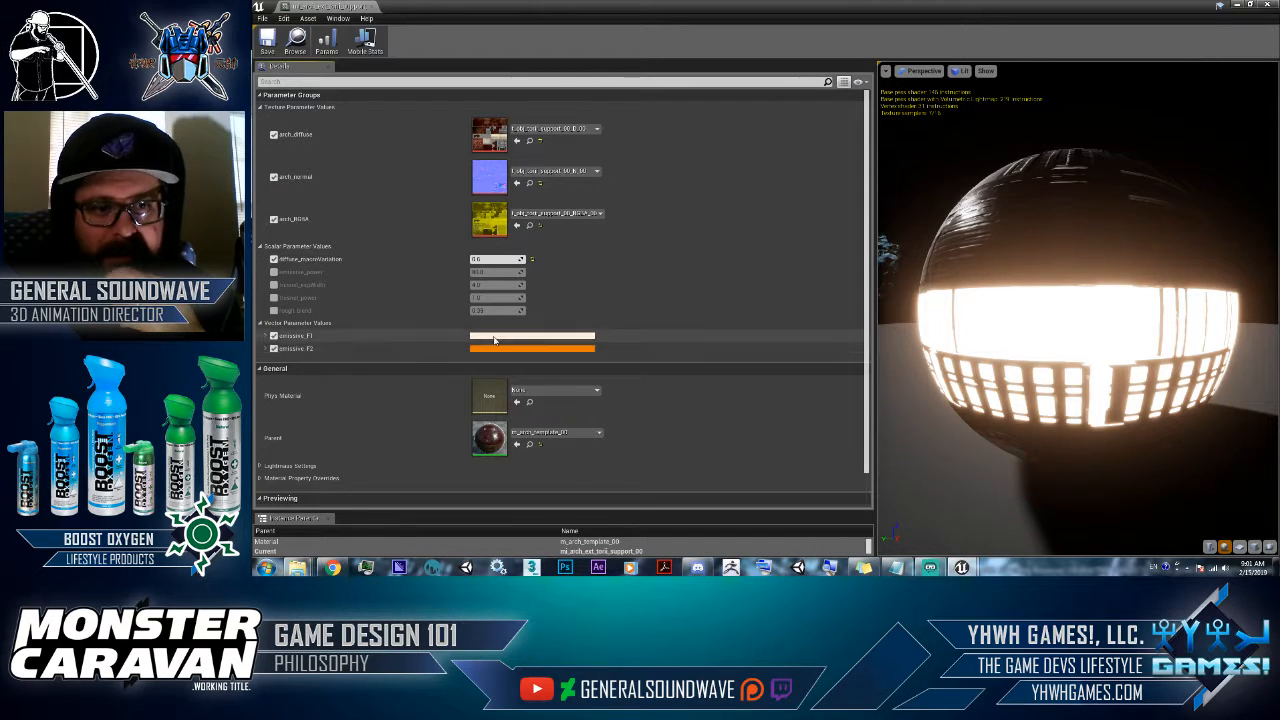
{"action": "left_click", "coordinate": [532, 336]}
{"action": "left_click", "coordinate": [546, 362]}
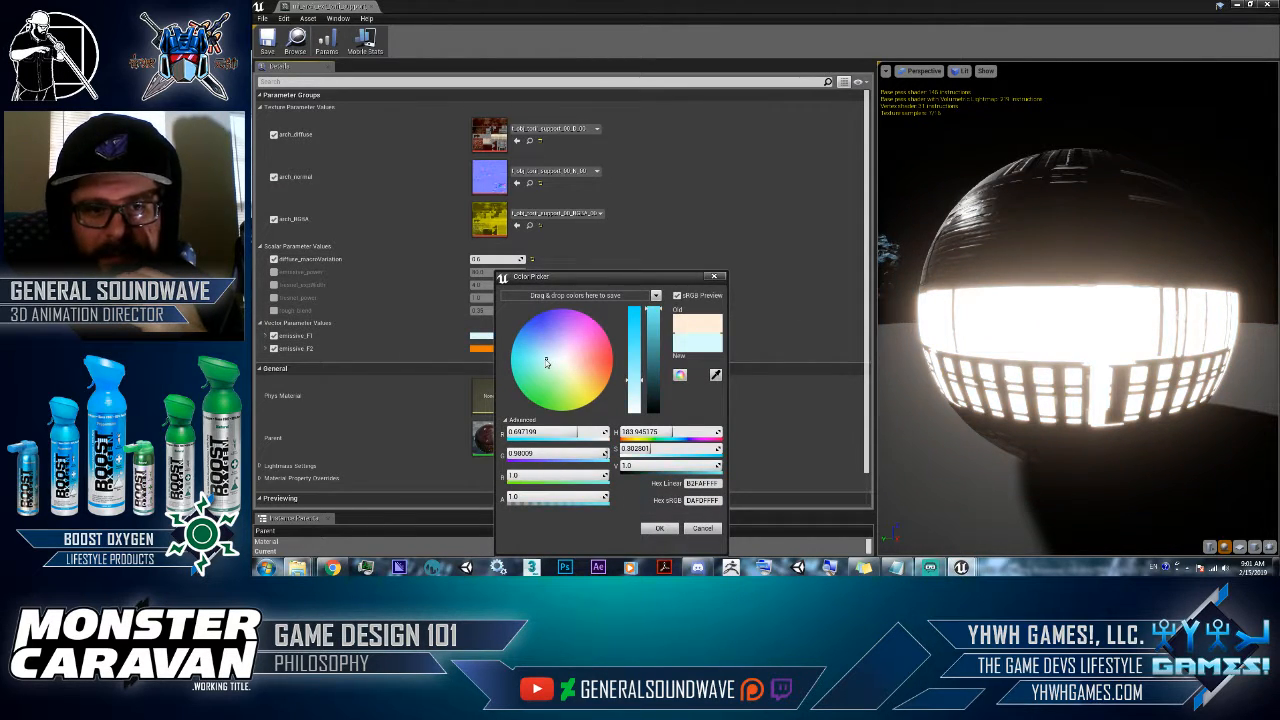
{"action": "left_click", "coordinate": [660, 528]}
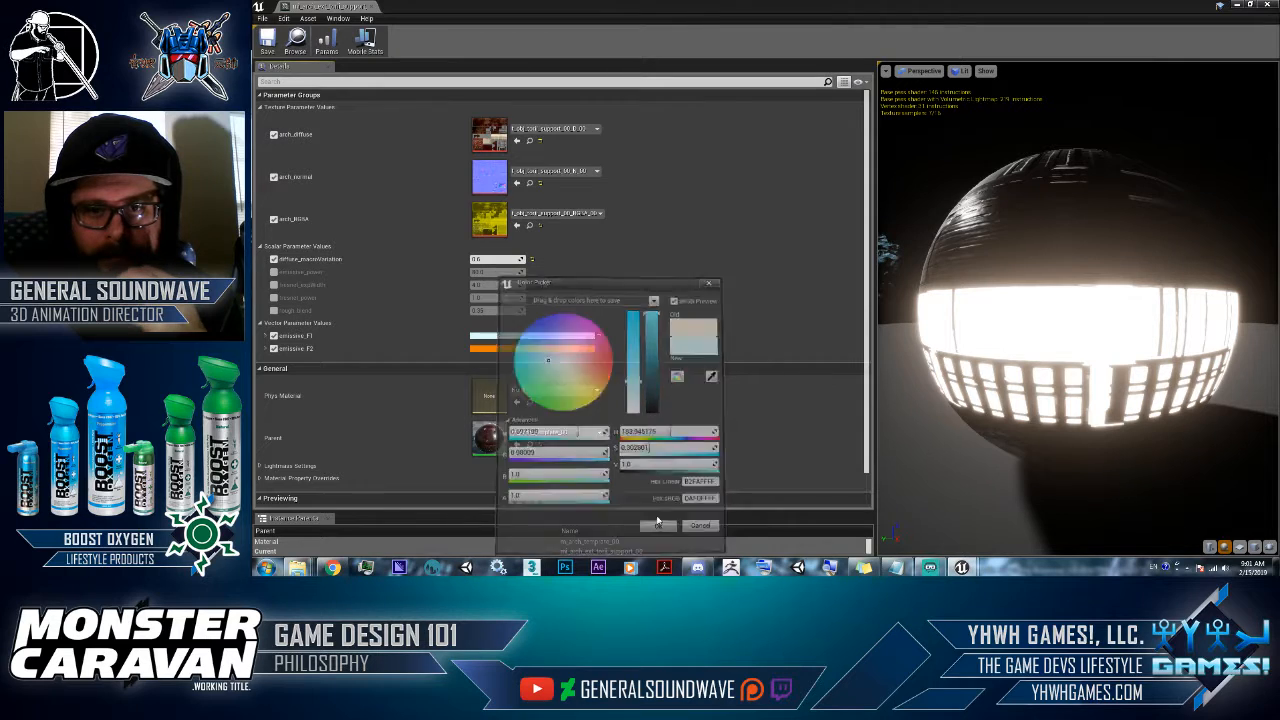
- Set the support instance's emissive_F2 colour to a pale lavender blue
{"action": "left_click", "coordinate": [487, 347]}
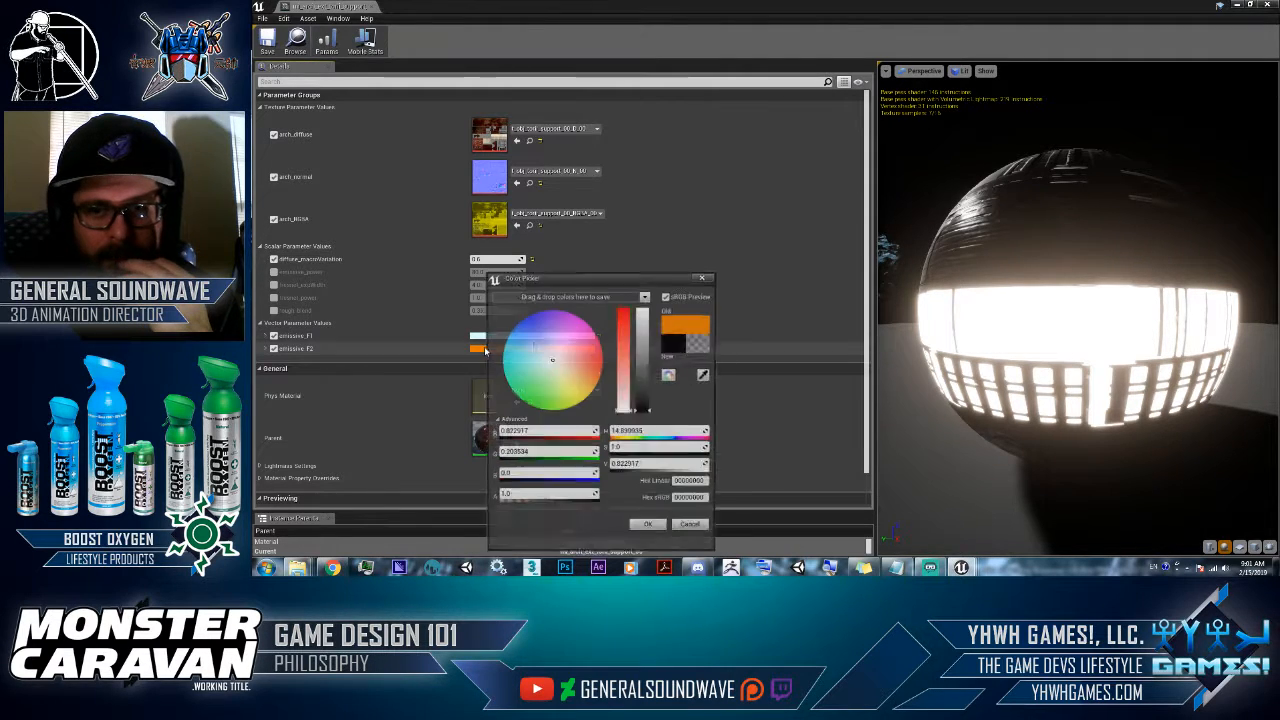
{"action": "left_click", "coordinate": [540, 351]}
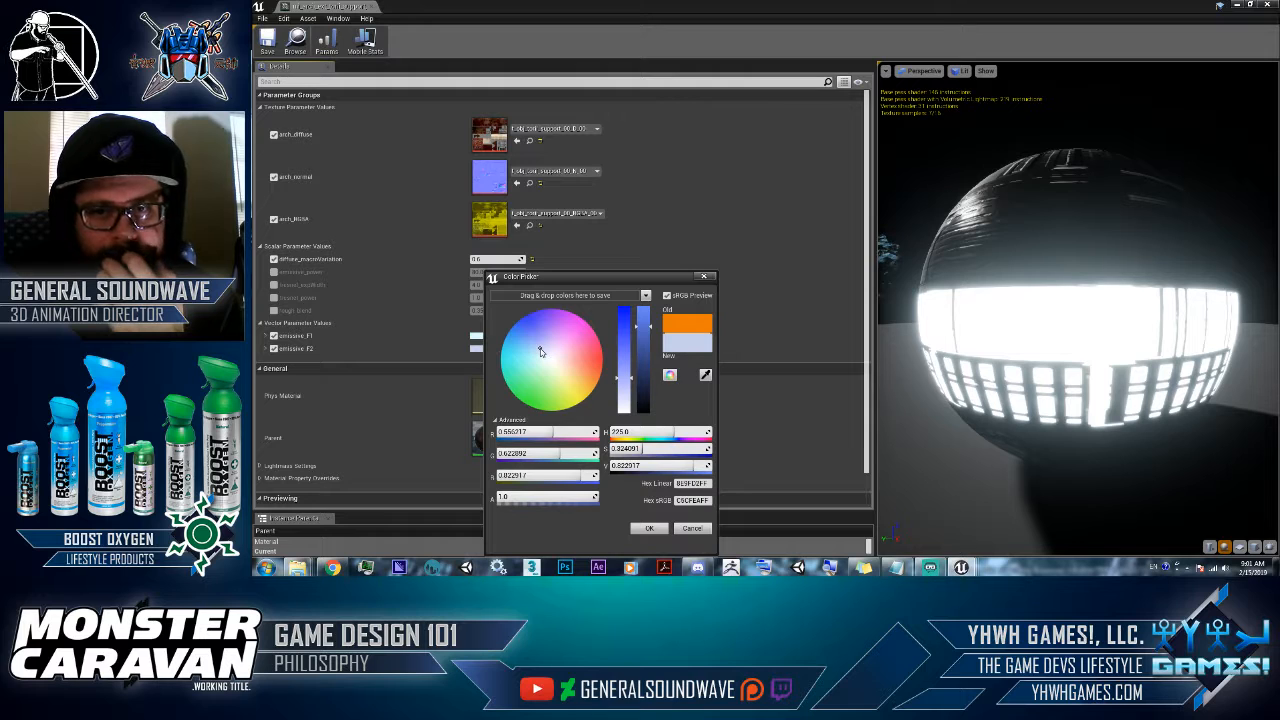
{"action": "left_click", "coordinate": [667, 527]}
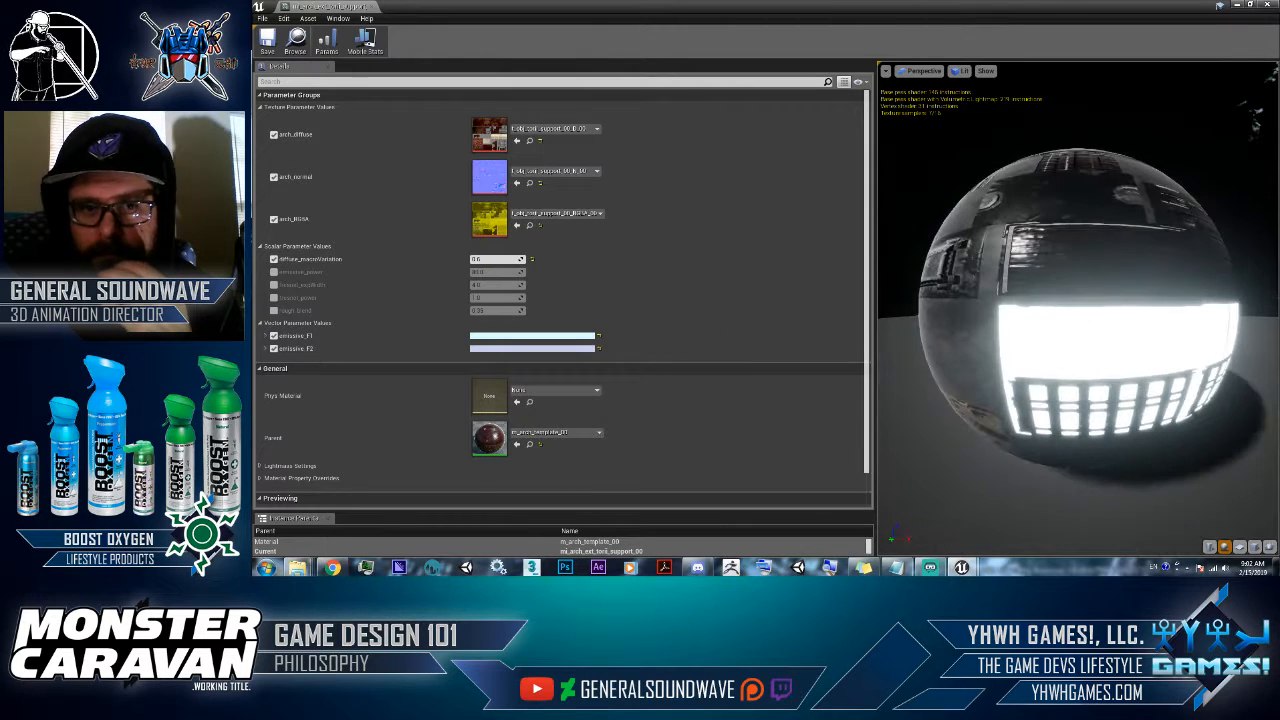
- Set the emissive_F2 colour to a saturated sky blue with red 0.09773, green 0.472546 and blue 0.822917
{"action": "left_click", "coordinate": [500, 348]}
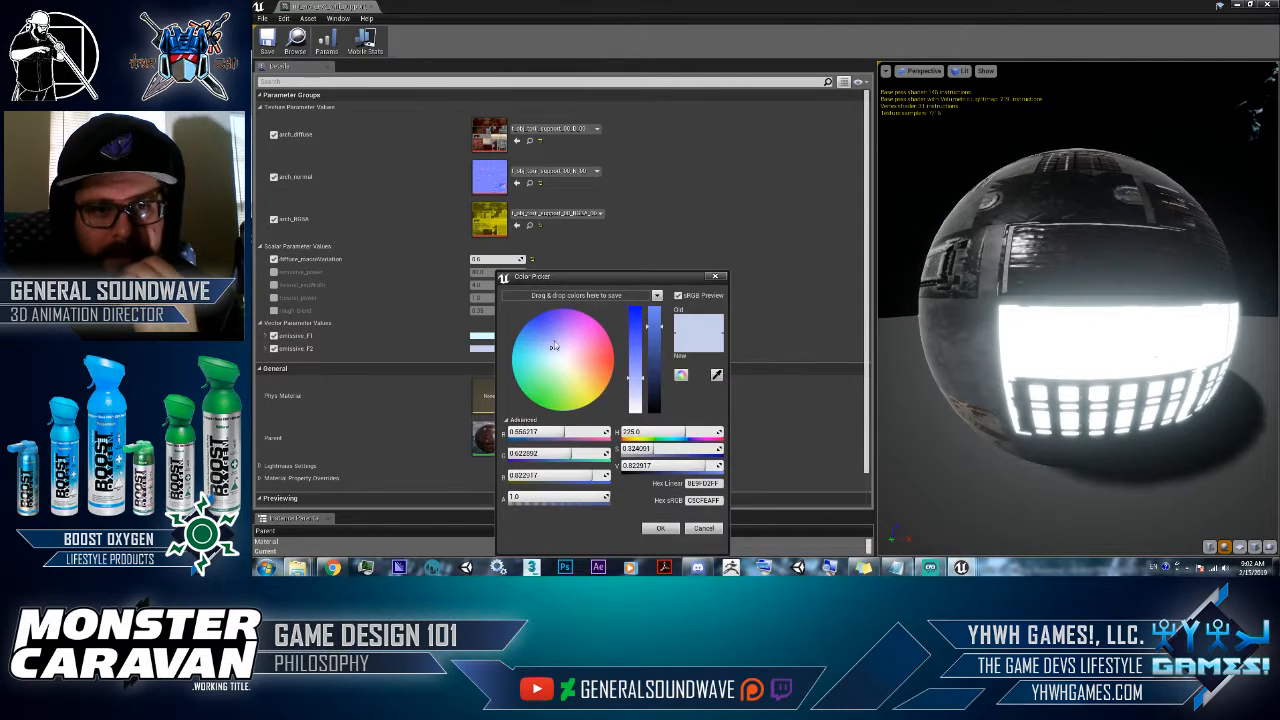
{"action": "left_click", "coordinate": [534, 347]}
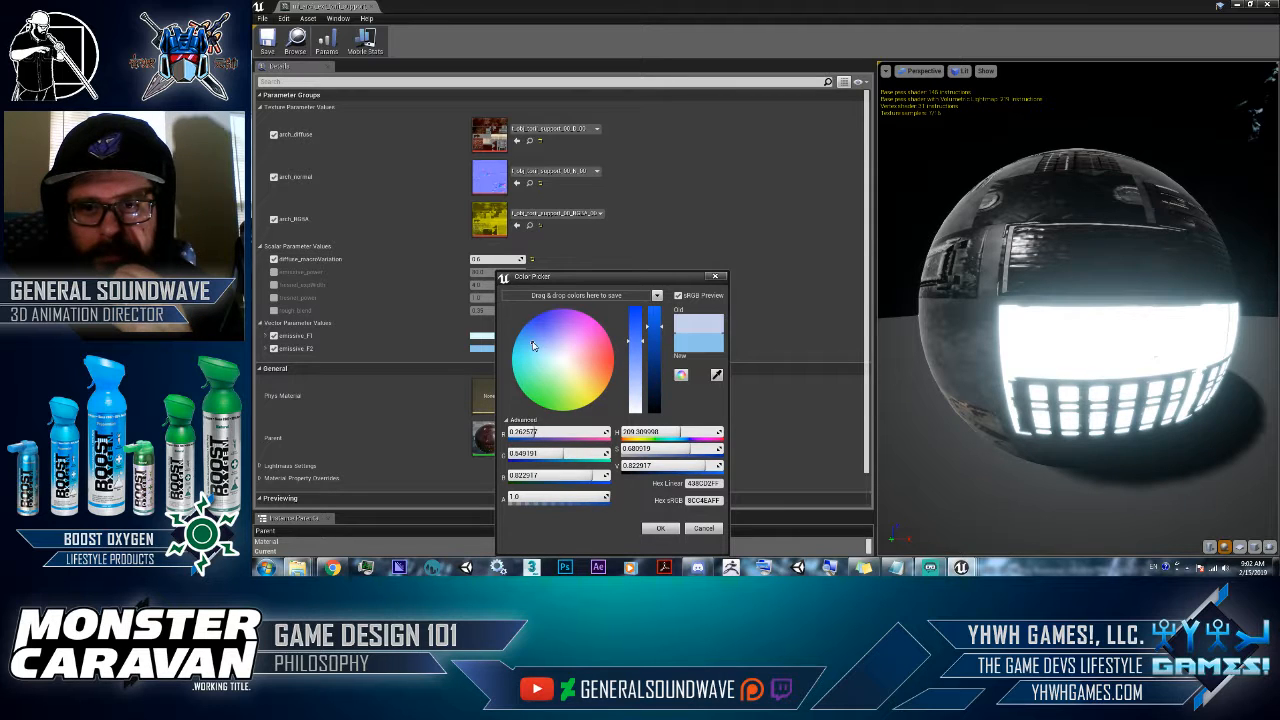
{"action": "left_click", "coordinate": [525, 341]}
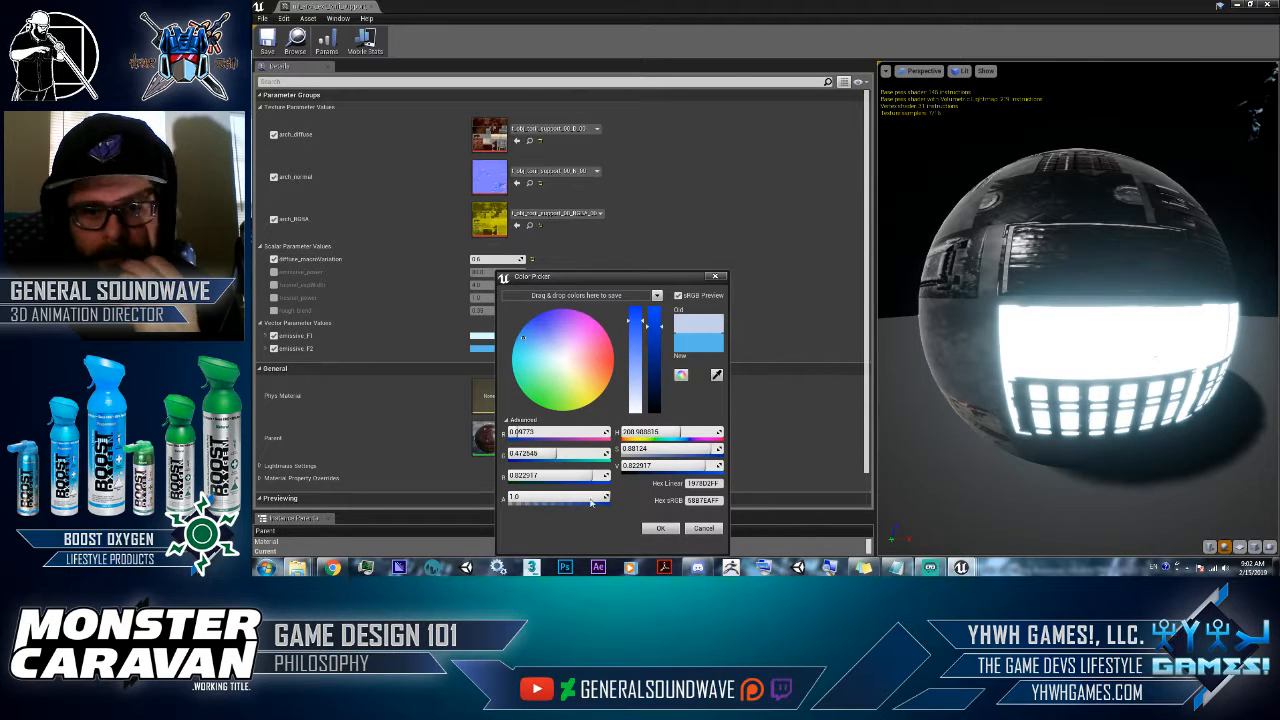
{"action": "left_click", "coordinate": [659, 529]}
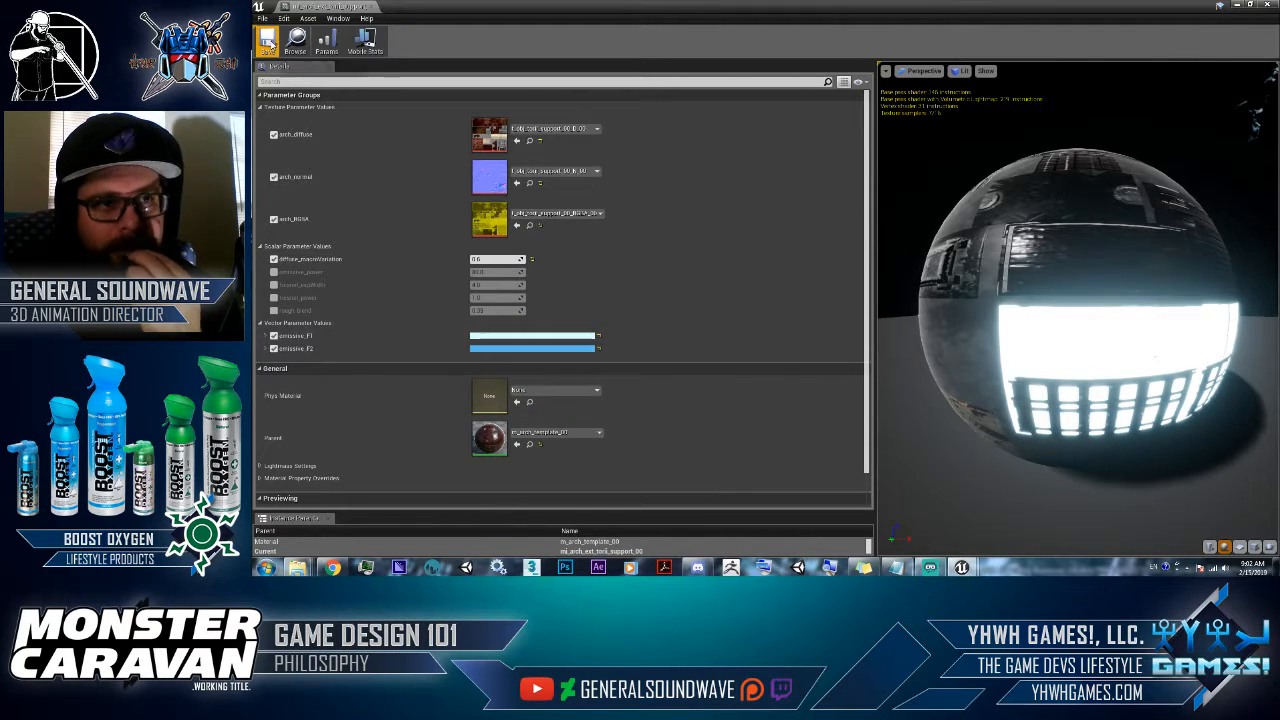
- Save and close the support instance, and save the mi_arch_ext_torii_base_00 instance
{"action": "key", "text": "ctrl+s"}
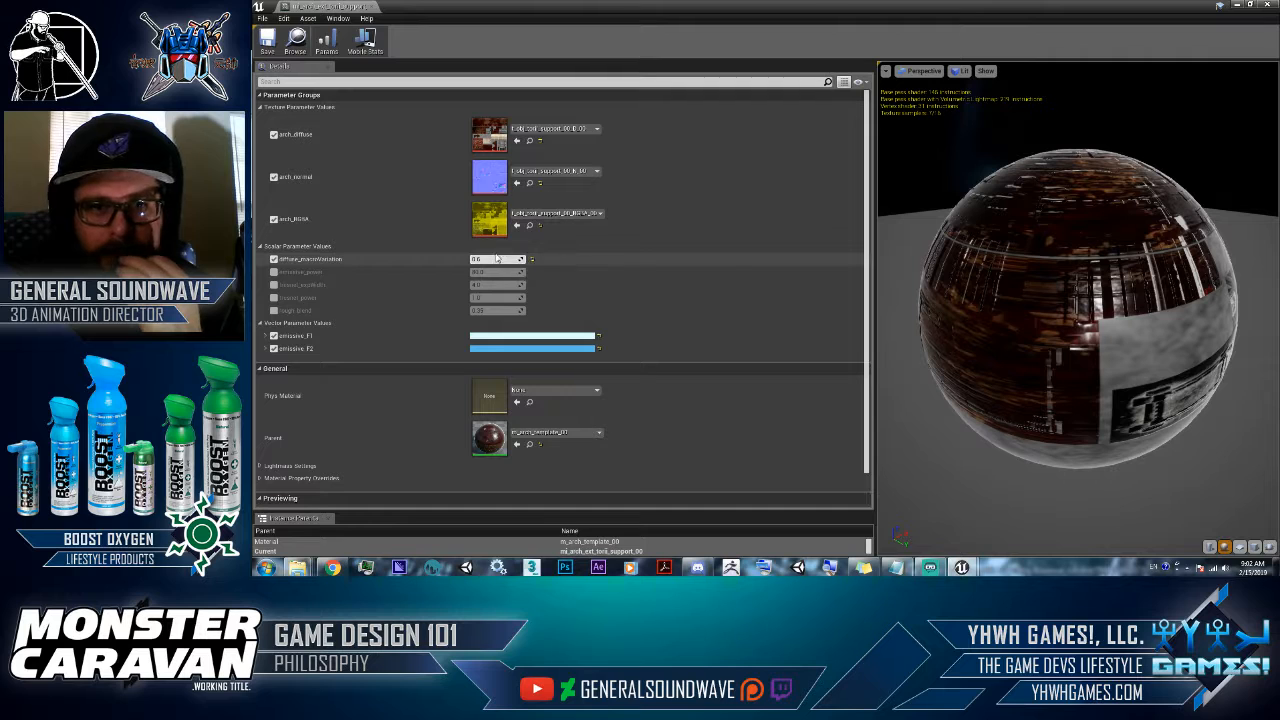
{"action": "left_click", "coordinate": [371, 7]}
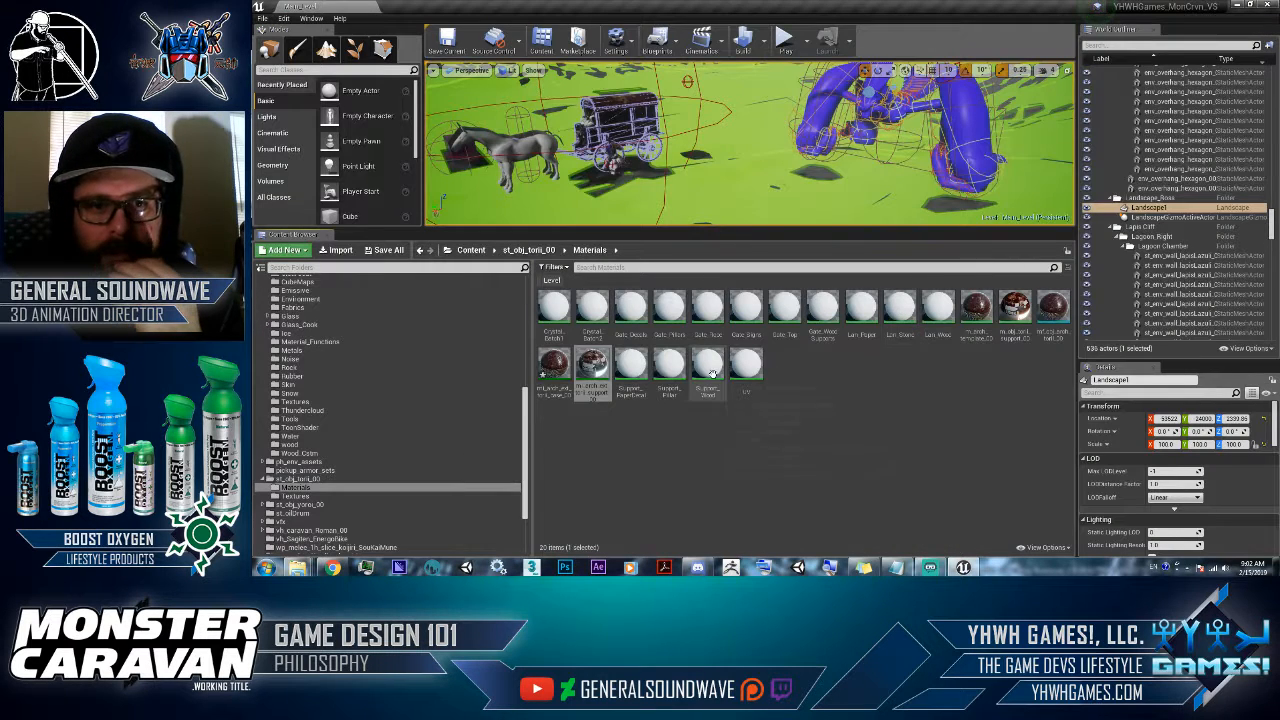
{"action": "right_click", "coordinate": [562, 364]}
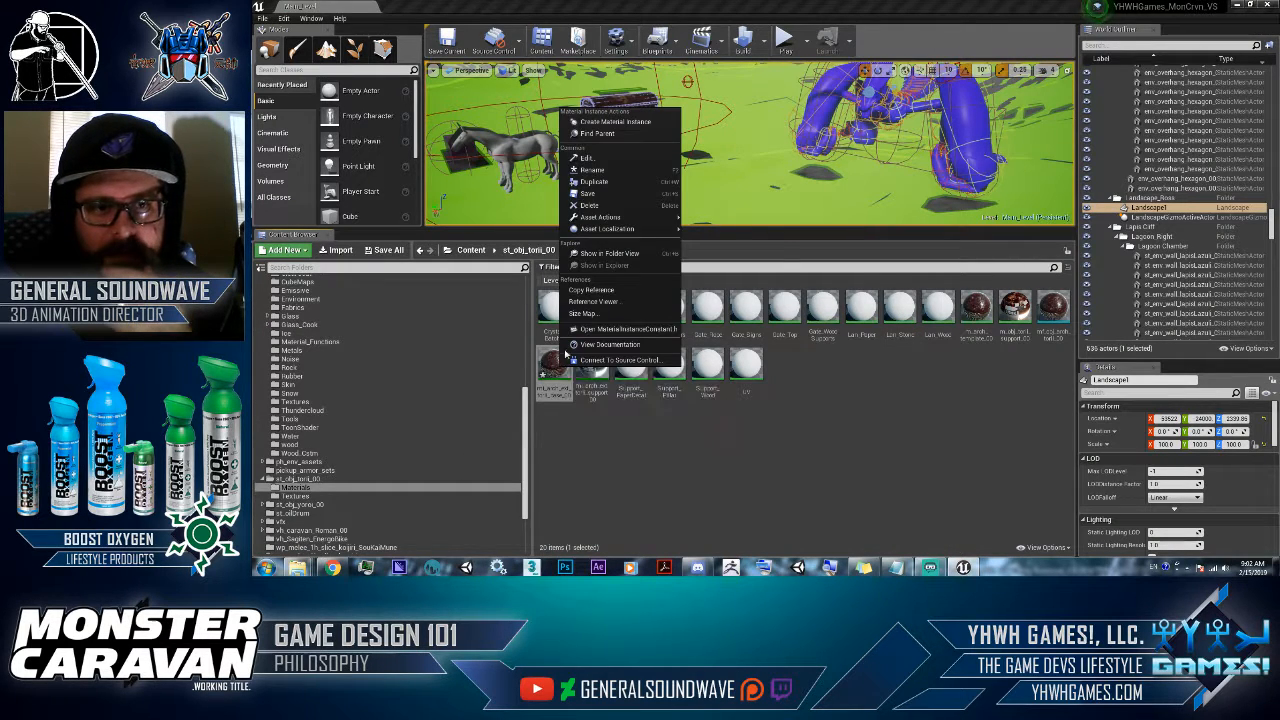
{"action": "left_click", "coordinate": [600, 194]}
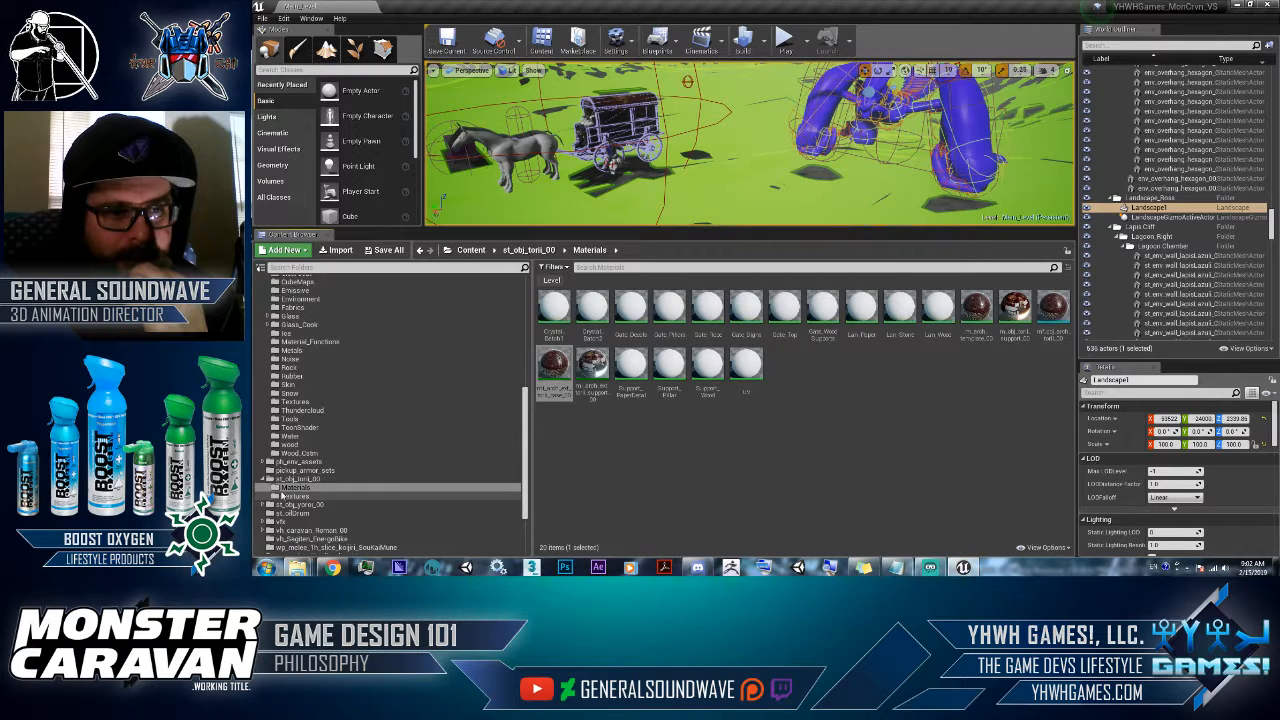
- Open the bp_torii_00 blueprint from the st_obj_torii_00 folder
{"action": "left_click", "coordinate": [292, 479]}
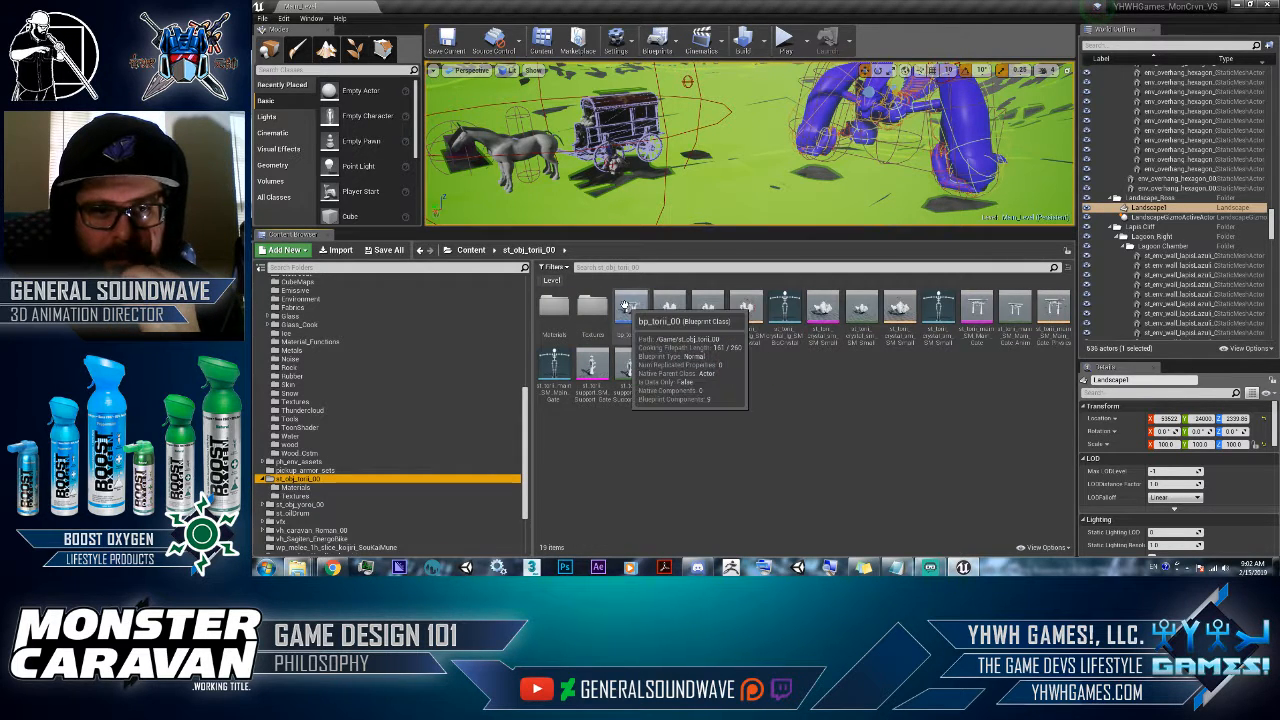
{"action": "left_click", "coordinate": [626, 305]}
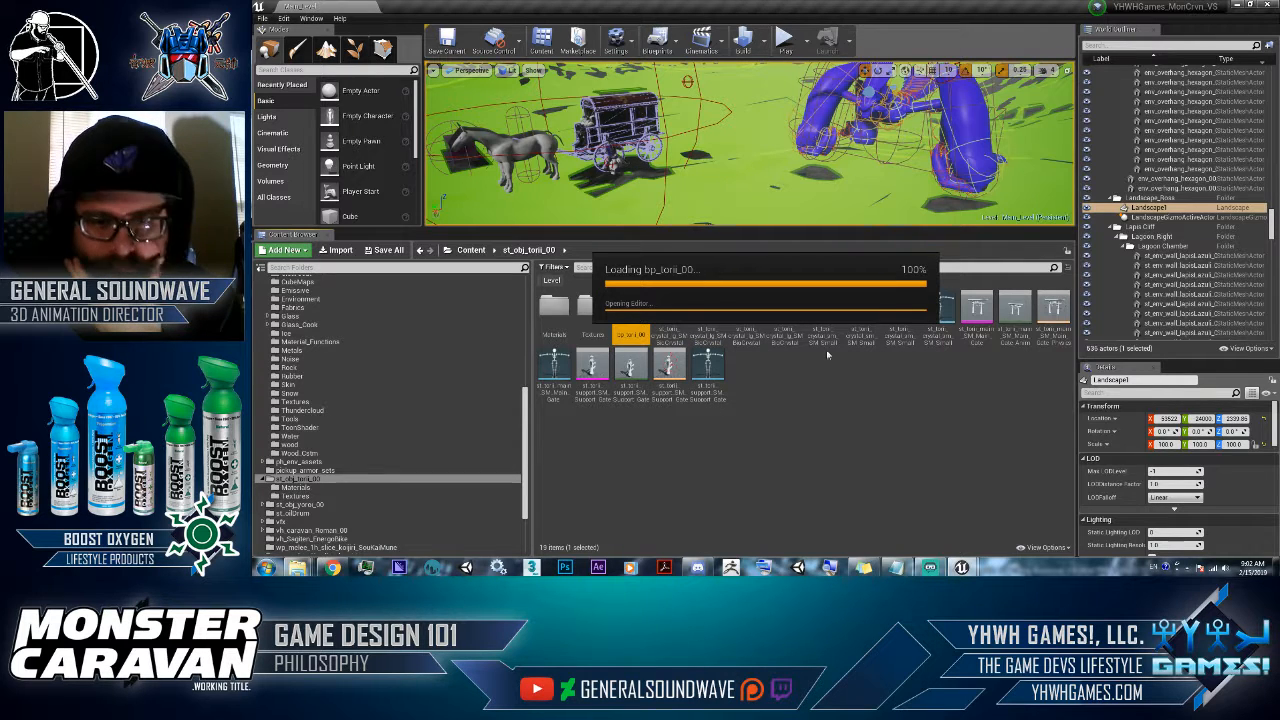
- Switch to Discord, open a contact's direct messages, and return to the torii blueprint
{"action": "left_click", "coordinate": [698, 567]}
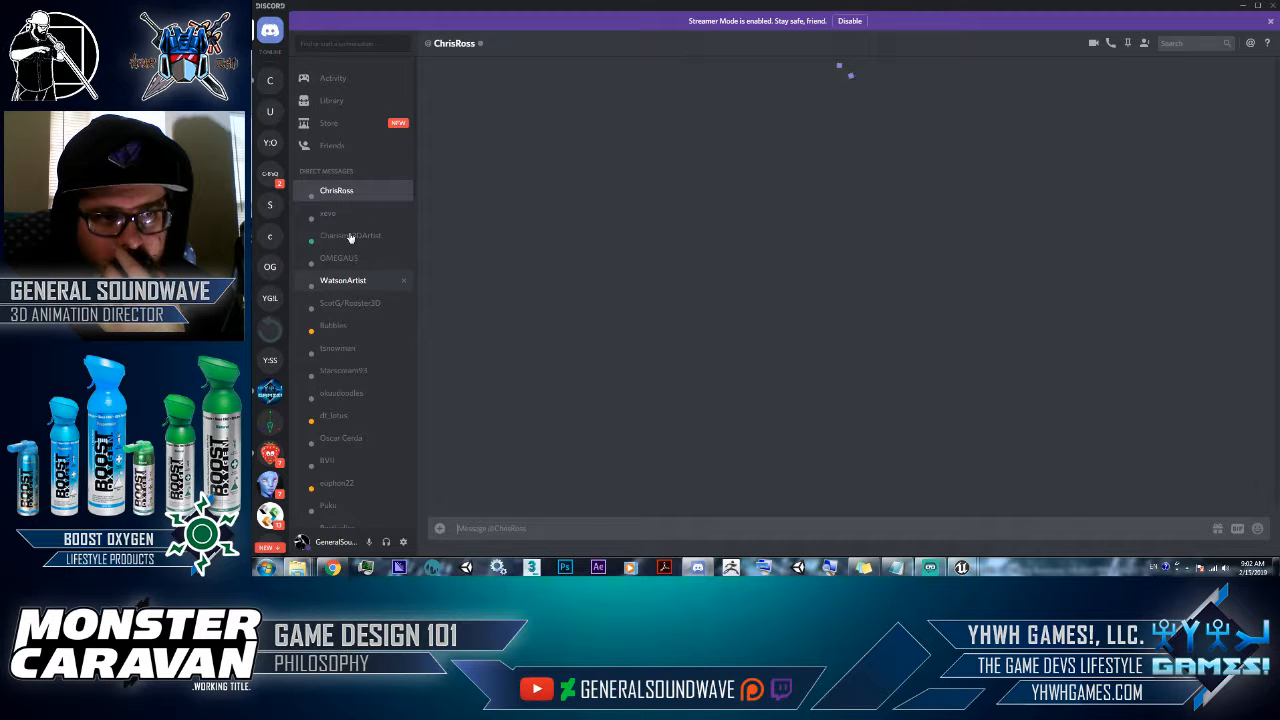
{"action": "left_click", "coordinate": [350, 236]}
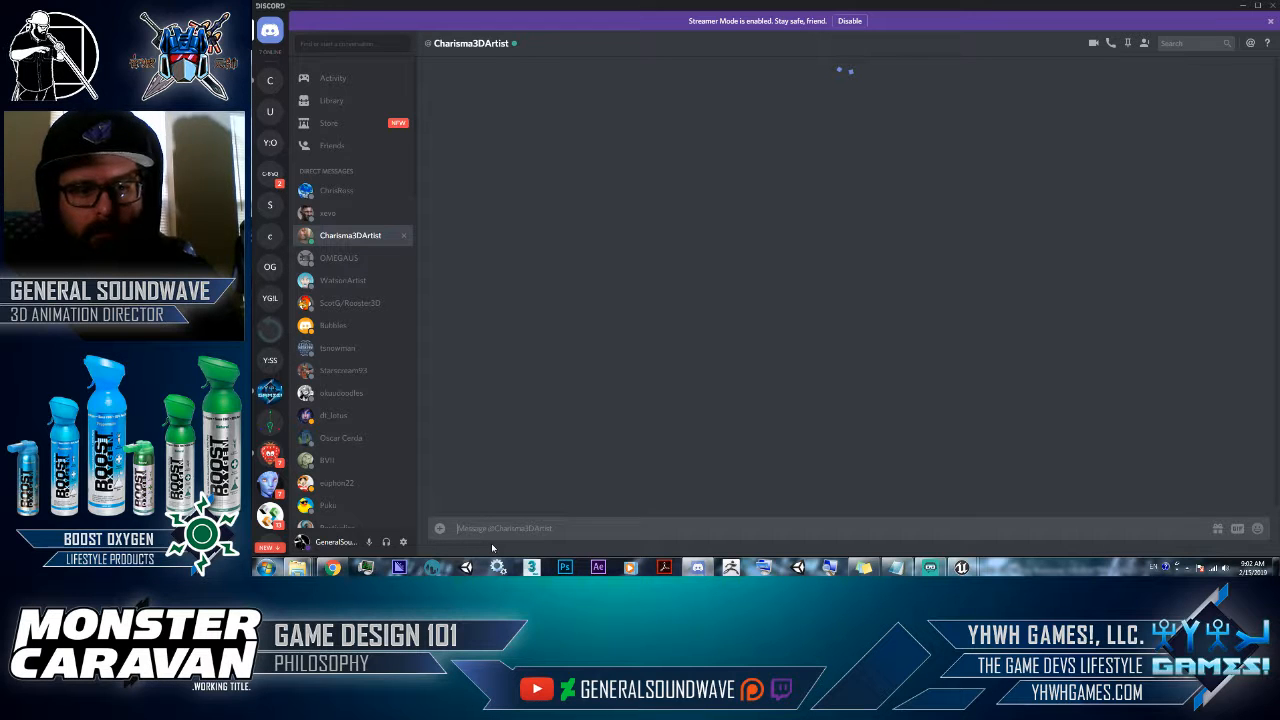
{"action": "key", "text": "alt+Tab"}
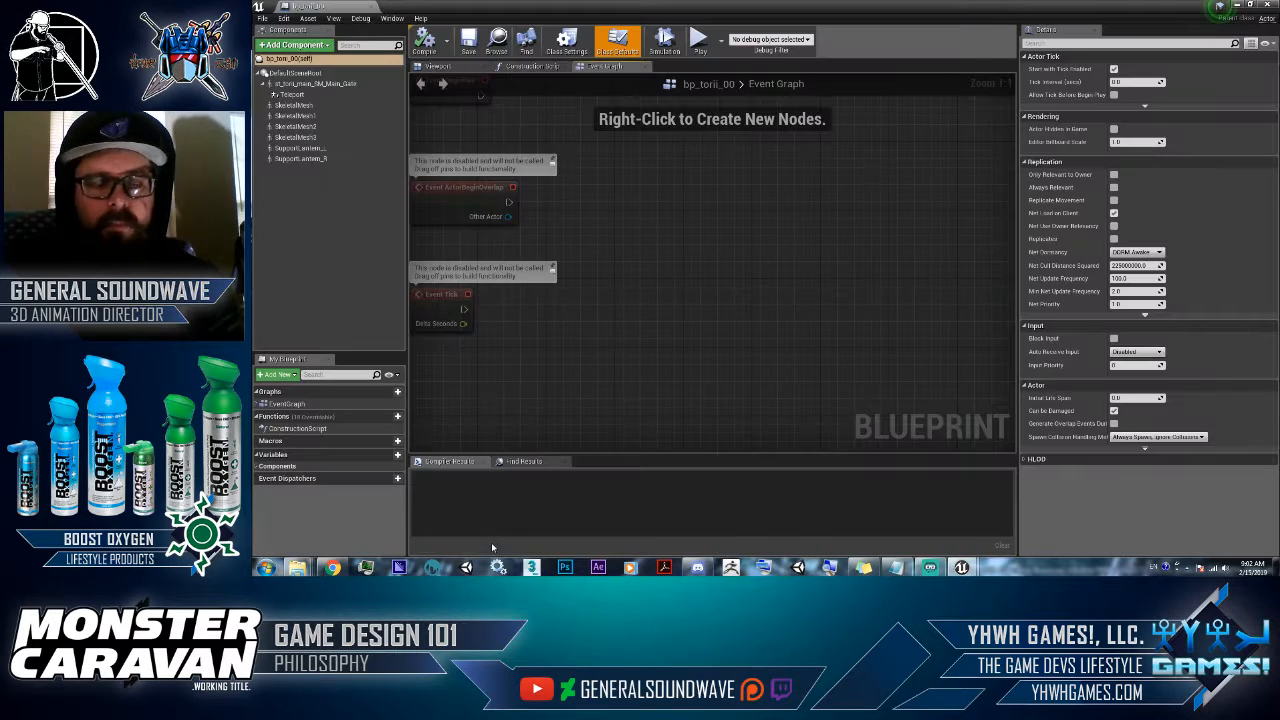
- Show the torii blueprint in its 3D viewport and select the main gate mesh together with SkeletalMesh through SkeletalMesh3
{"action": "left_click", "coordinate": [445, 66]}
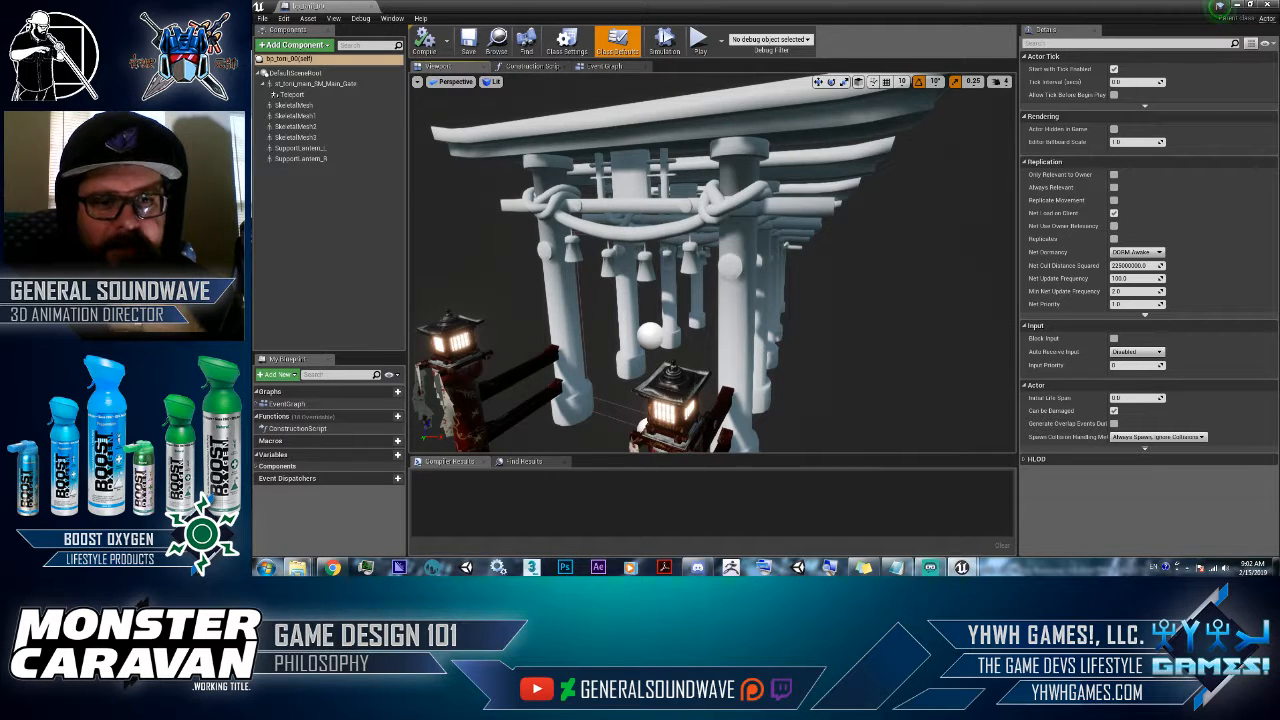
{"action": "right_click_drag", "start_coordinate": [640, 320], "coordinate": [604, 398]}
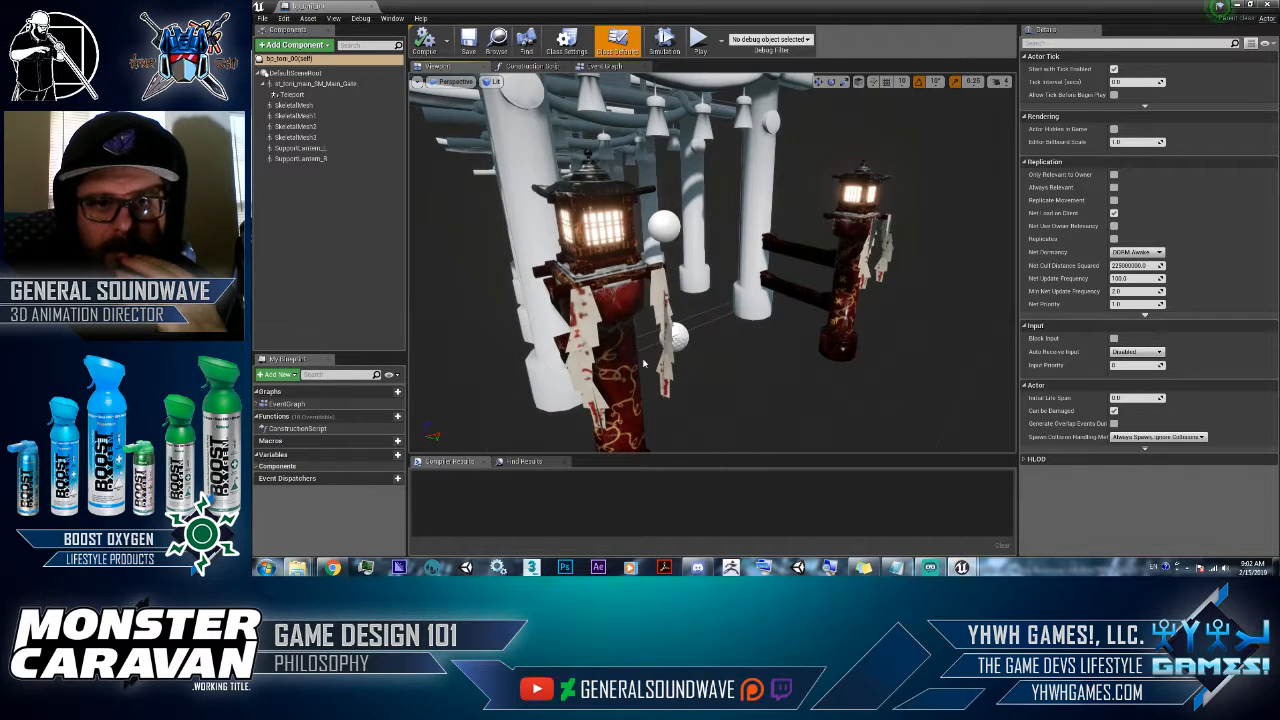
{"action": "scroll", "coordinate": [642, 356], "scroll_direction": "down", "scroll_amount": 3}
{"action": "scroll", "coordinate": [641, 352], "scroll_direction": "down", "scroll_amount": 2}
{"action": "right_click_drag", "start_coordinate": [640, 349], "coordinate": [646, 325]}
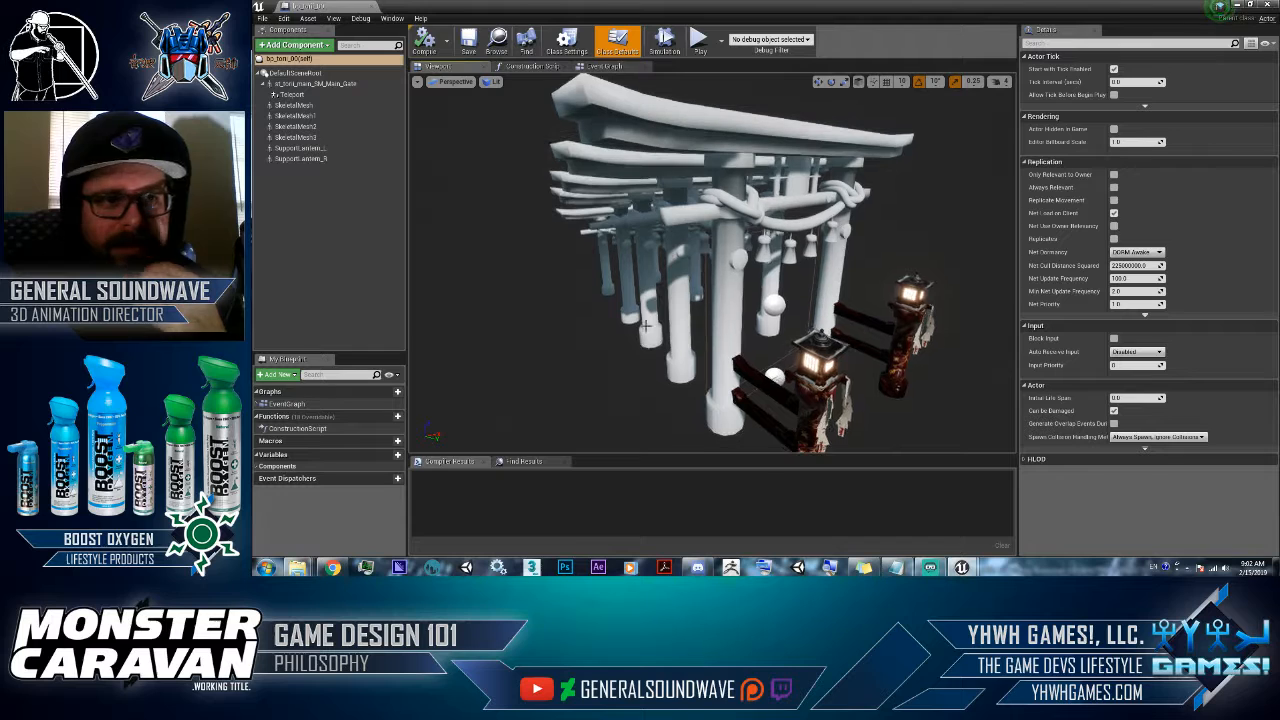
{"action": "left_click", "coordinate": [335, 105]}
{"action": "left_click", "coordinate": [335, 137], "text": "shift"}
{"action": "left_click", "coordinate": [330, 84], "text": "ctrl"}
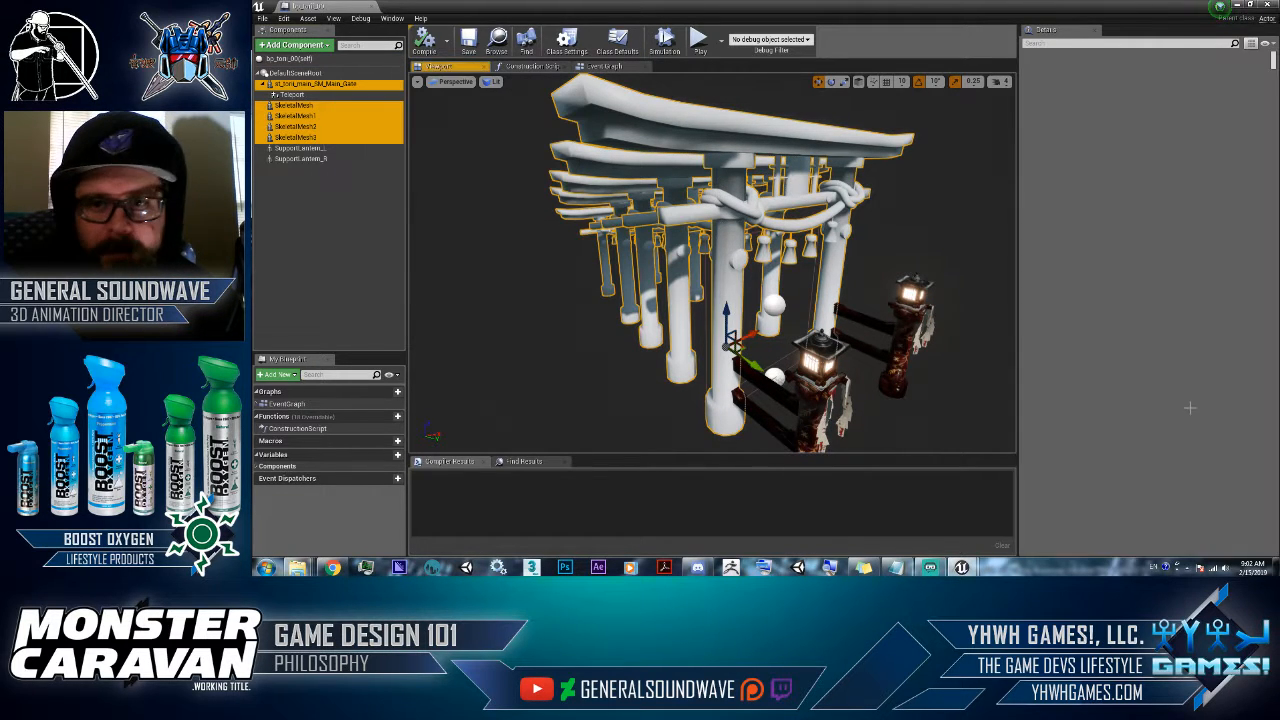
{"action": "scroll", "coordinate": [1180, 407], "scroll_direction": "down", "scroll_amount": 3}
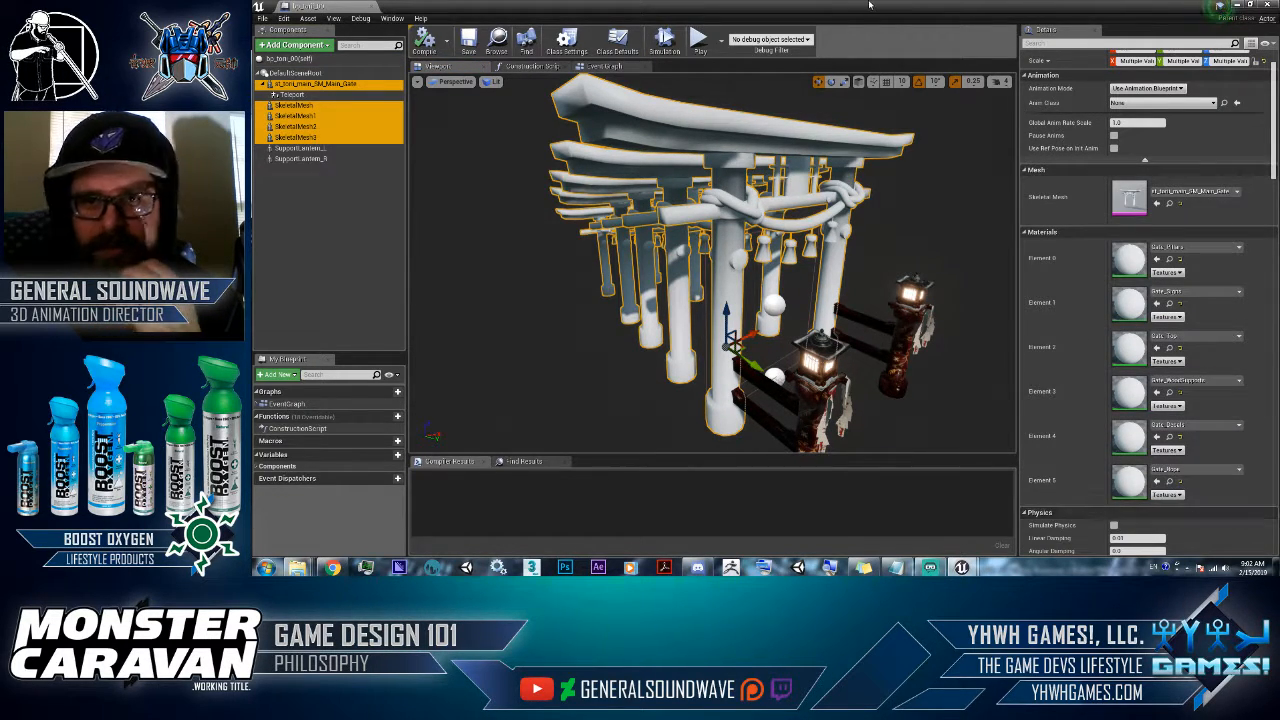
- Shrink the blueprint editor to a floating window beside the Content Browser, with the st_obj_torii_00 Materials folder open
{"action": "left_click", "coordinate": [1251, 5]}
{"action": "left_click_drag", "start_coordinate": [1085, 153], "coordinate": [1032, 437]}
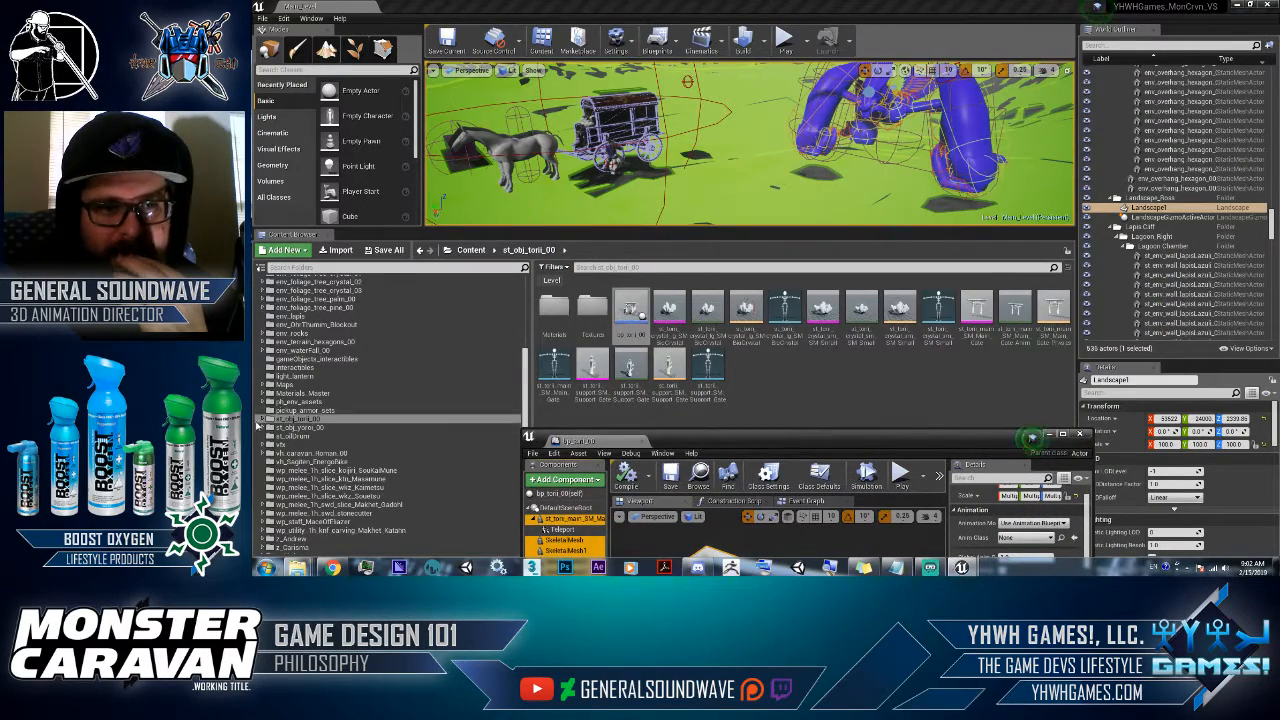
{"action": "left_click", "coordinate": [300, 419]}
{"action": "left_click", "coordinate": [263, 419]}
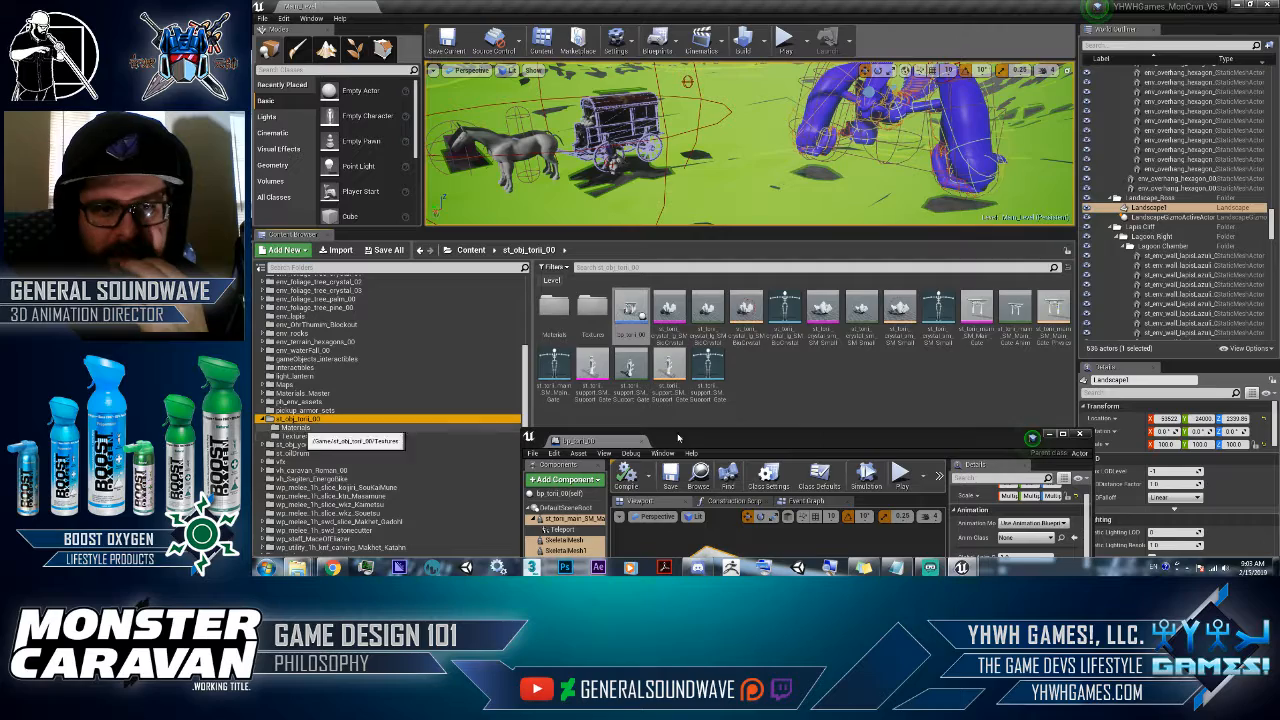
{"action": "left_click", "coordinate": [294, 428]}
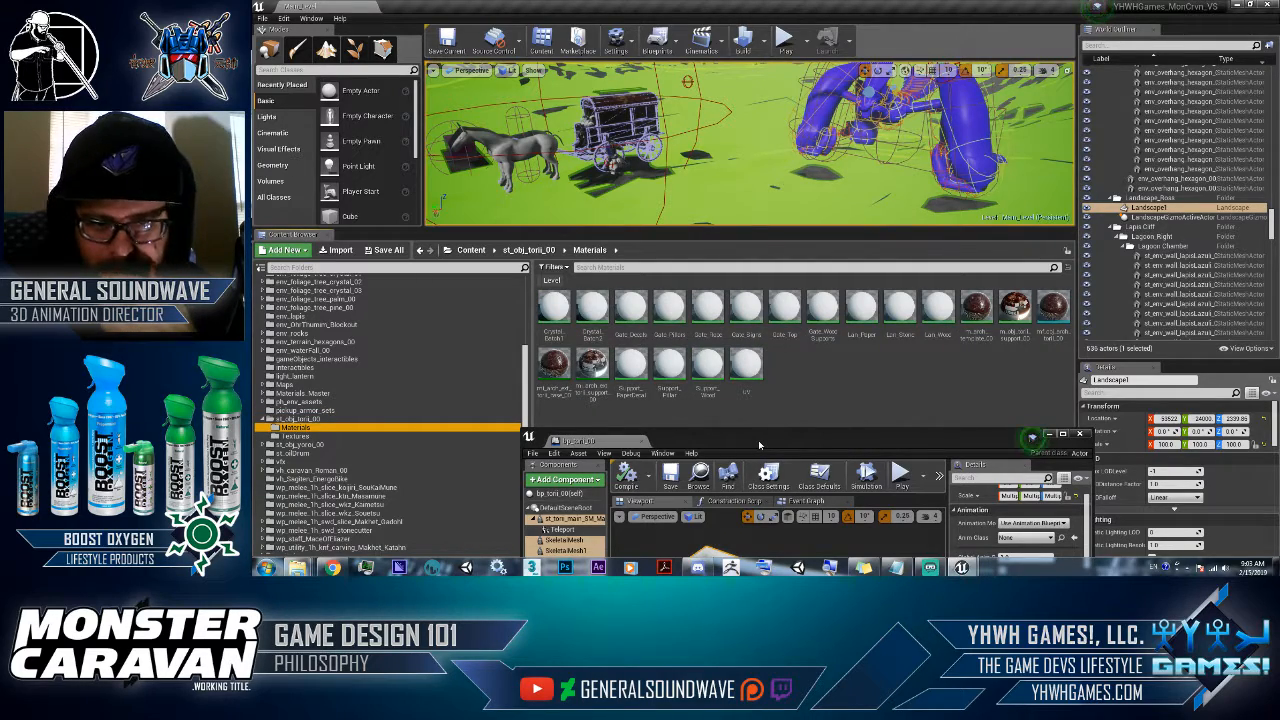
{"action": "left_click_drag", "start_coordinate": [759, 445], "coordinate": [908, 126]}
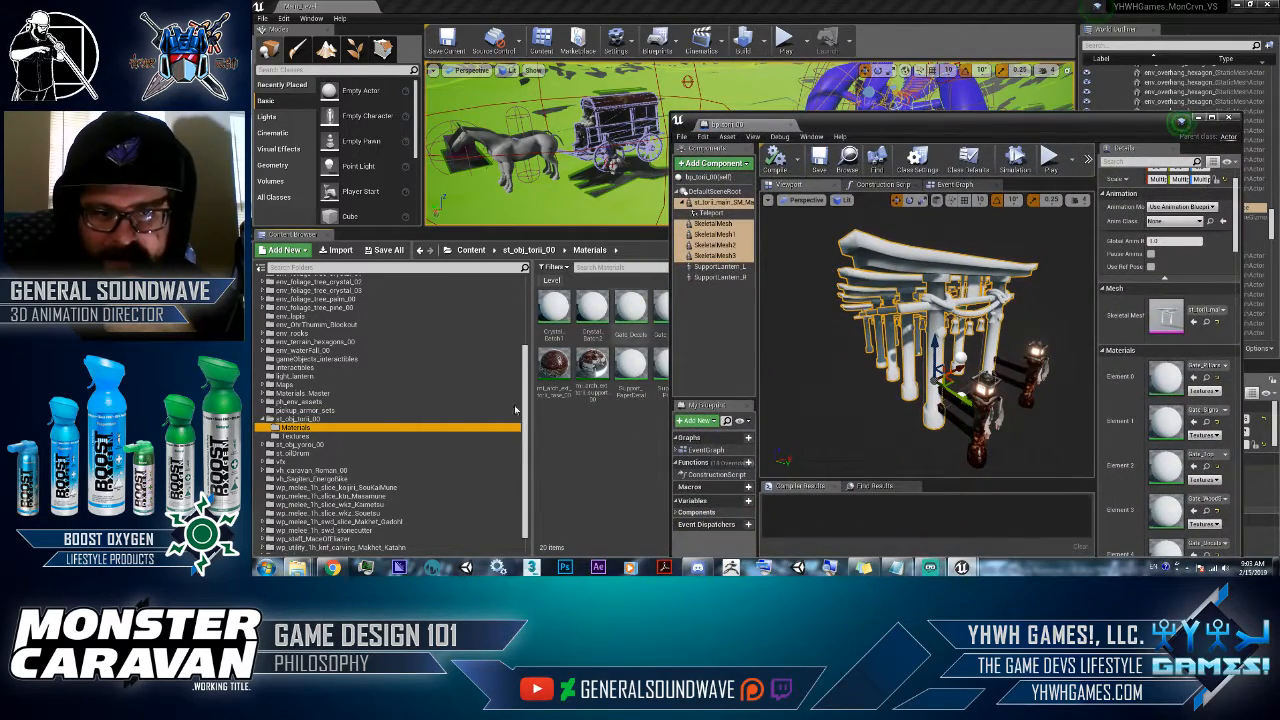
- Apply the mi_arch_ext_torii_base_00 instance to material Elements 0 through 5 of the selected gate meshes
{"action": "left_click", "coordinate": [555, 365]}
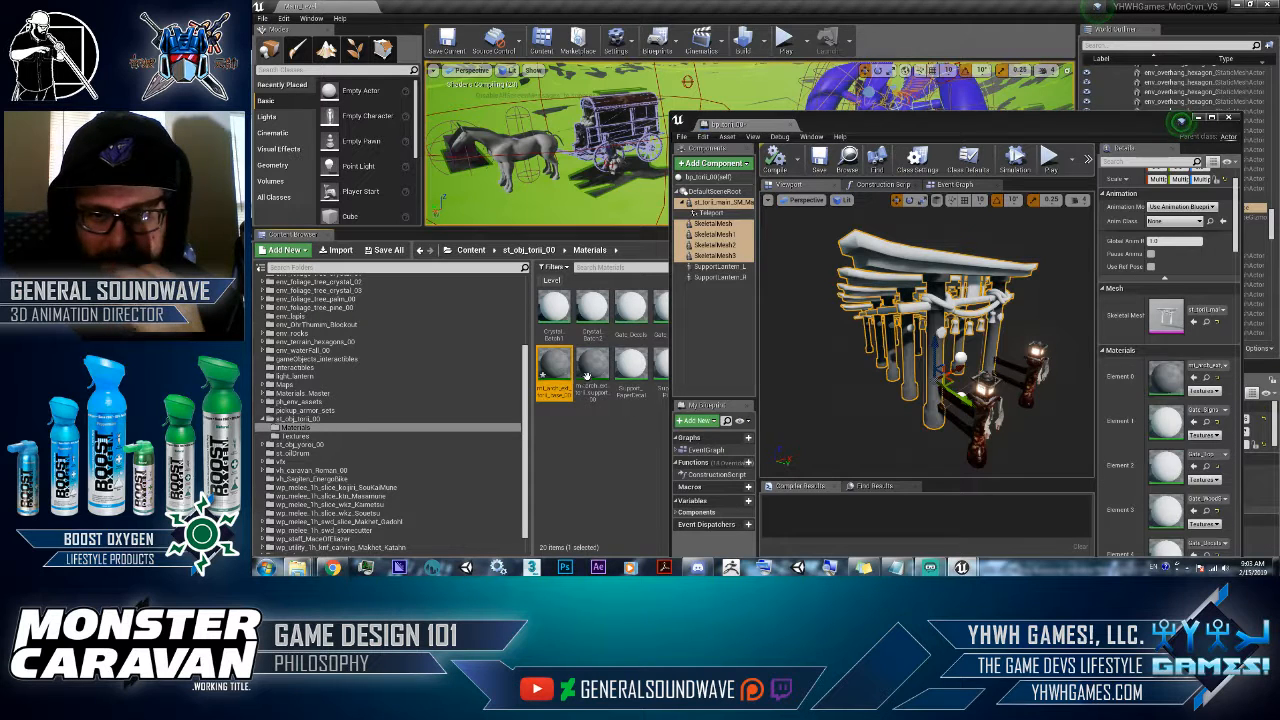
{"action": "left_click_drag", "start_coordinate": [699, 380], "coordinate": [1168, 420]}
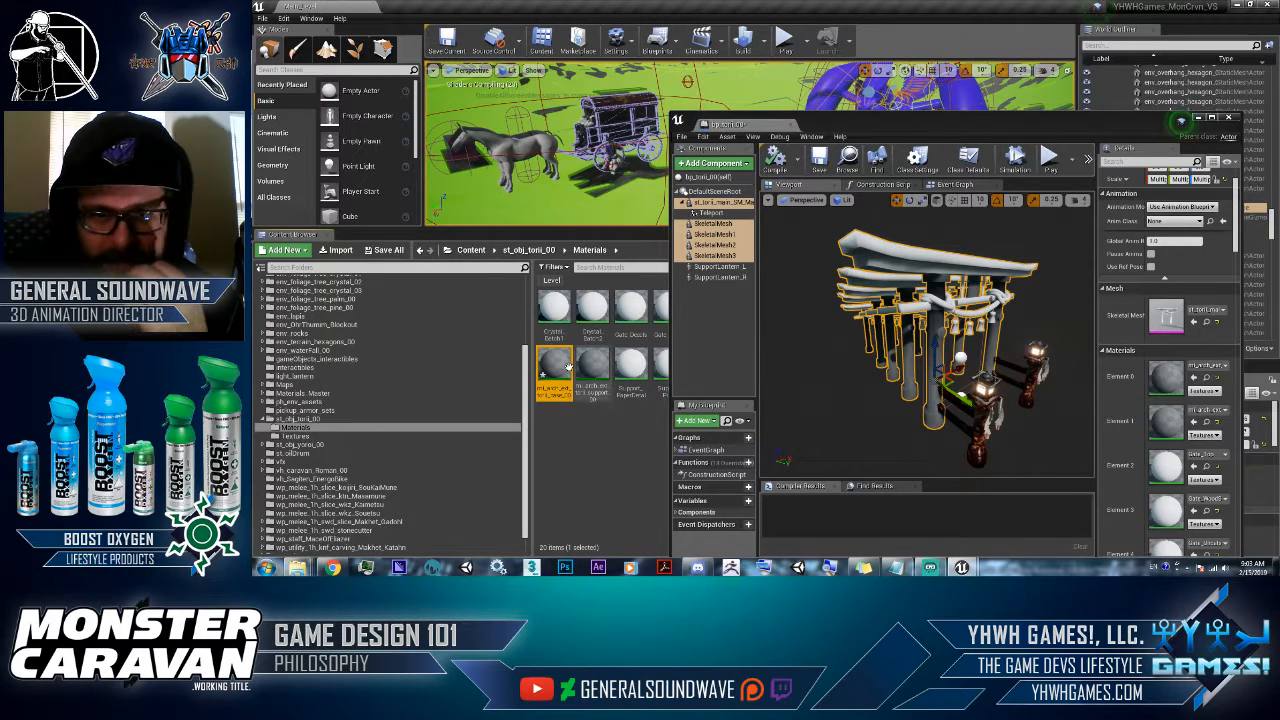
{"action": "left_click", "coordinate": [1193, 466]}
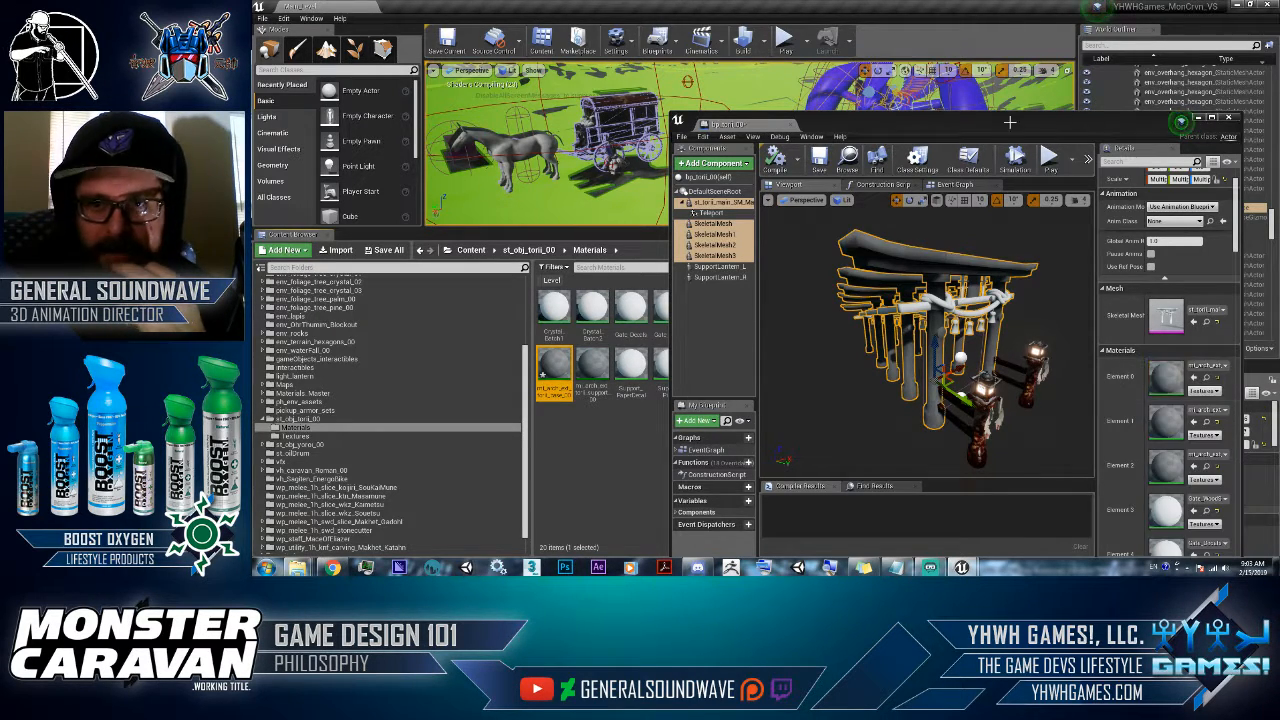
{"action": "left_click_drag", "start_coordinate": [1012, 127], "coordinate": [1008, 60]}
{"action": "scroll", "coordinate": [1150, 404], "scroll_direction": "down", "scroll_amount": 8}
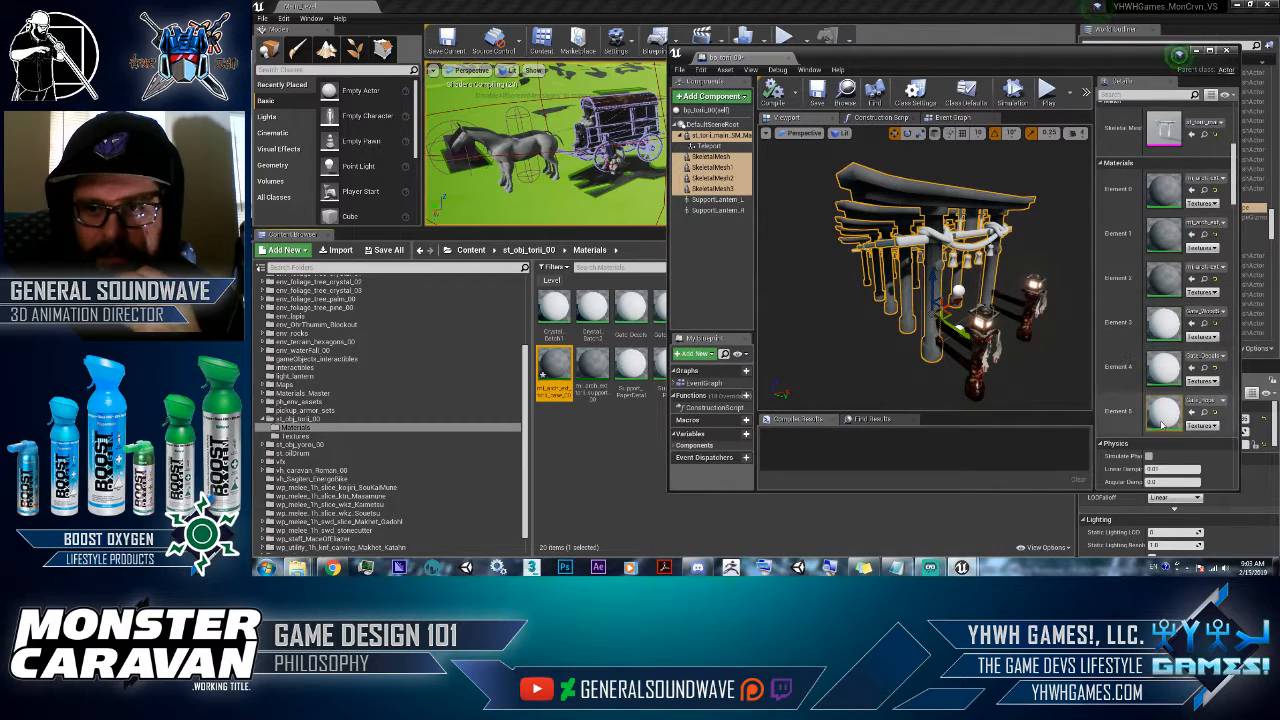
{"action": "left_click_drag", "start_coordinate": [566, 362], "coordinate": [1163, 310]}
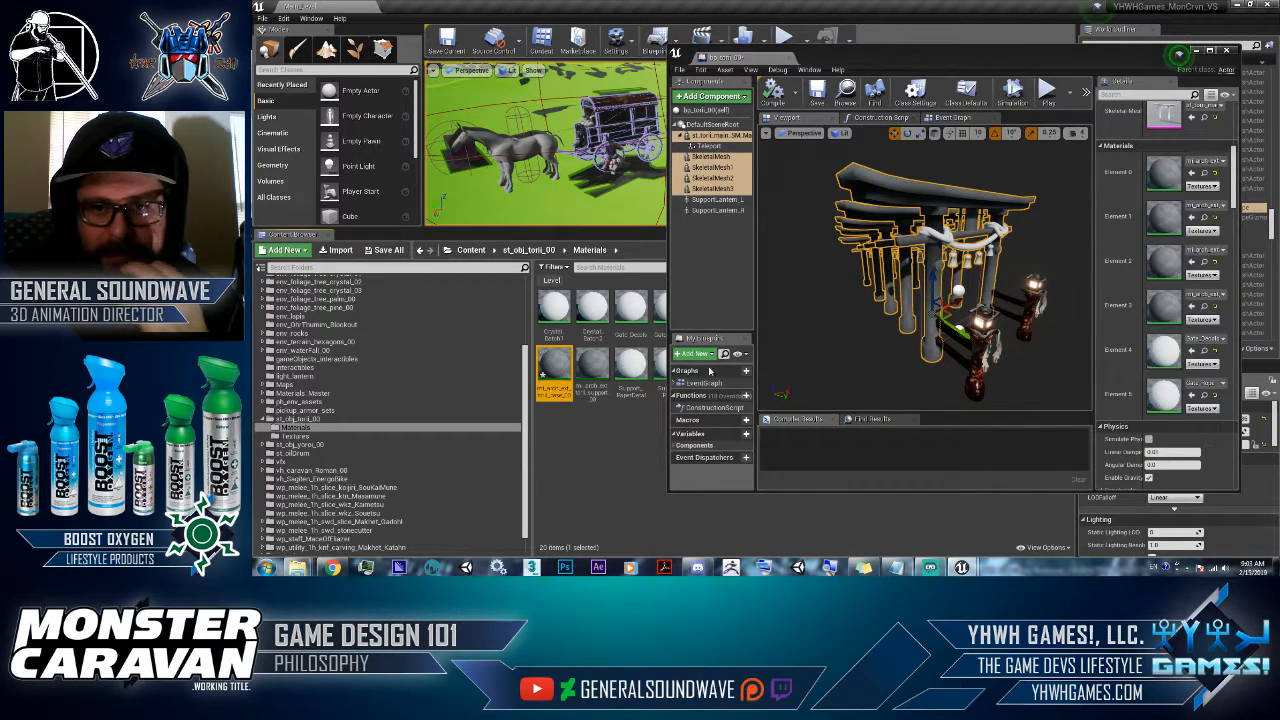
{"action": "left_click_drag", "start_coordinate": [556, 368], "coordinate": [1163, 350]}
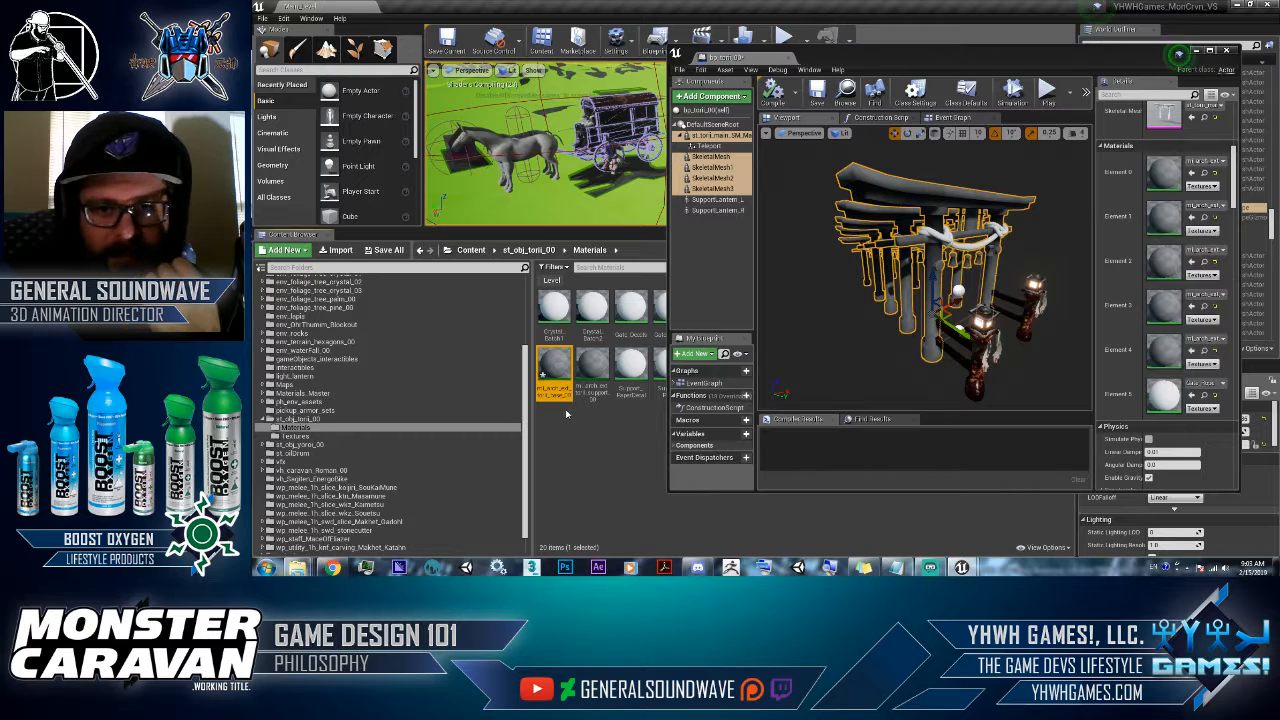
{"action": "left_click_drag", "start_coordinate": [576, 366], "coordinate": [1163, 395]}
- Select SupportLantern_L and SupportLantern_R together and apply the mi_arch_ext_torii_support_00 instance to their material Elements 0 through 6
{"action": "left_click", "coordinate": [714, 200]}
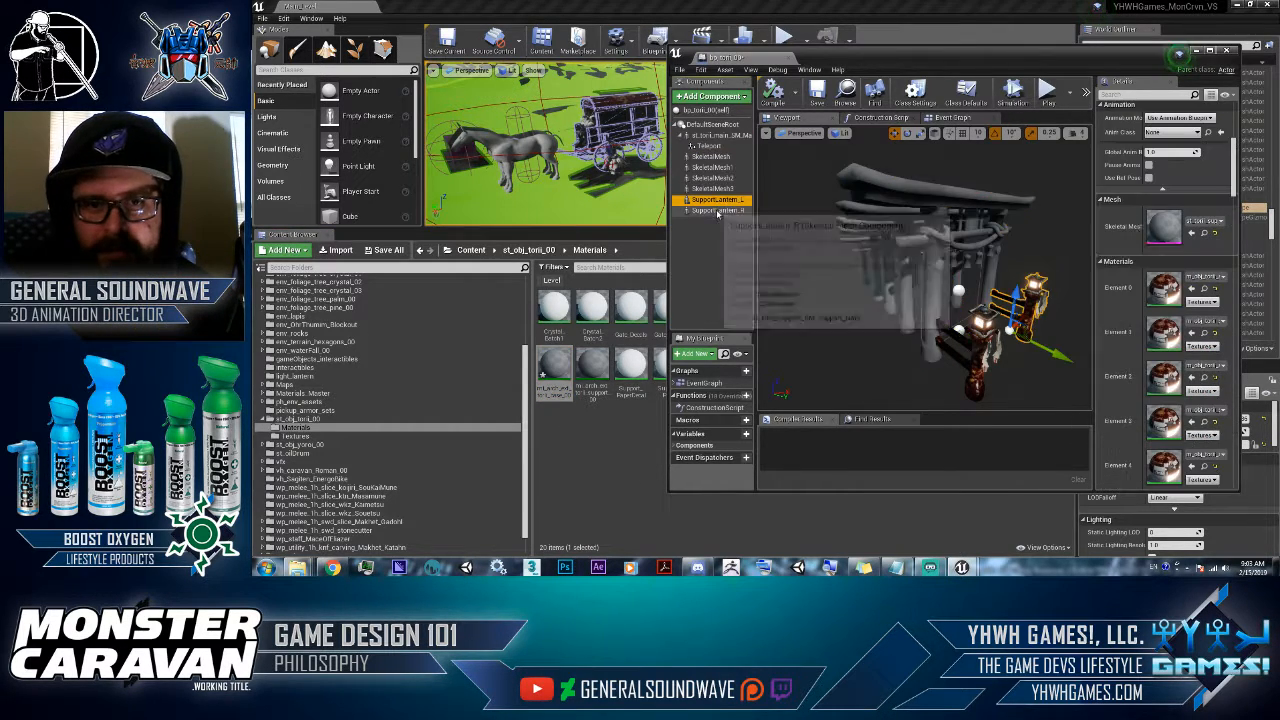
{"action": "left_click", "coordinate": [717, 210], "text": "ctrl"}
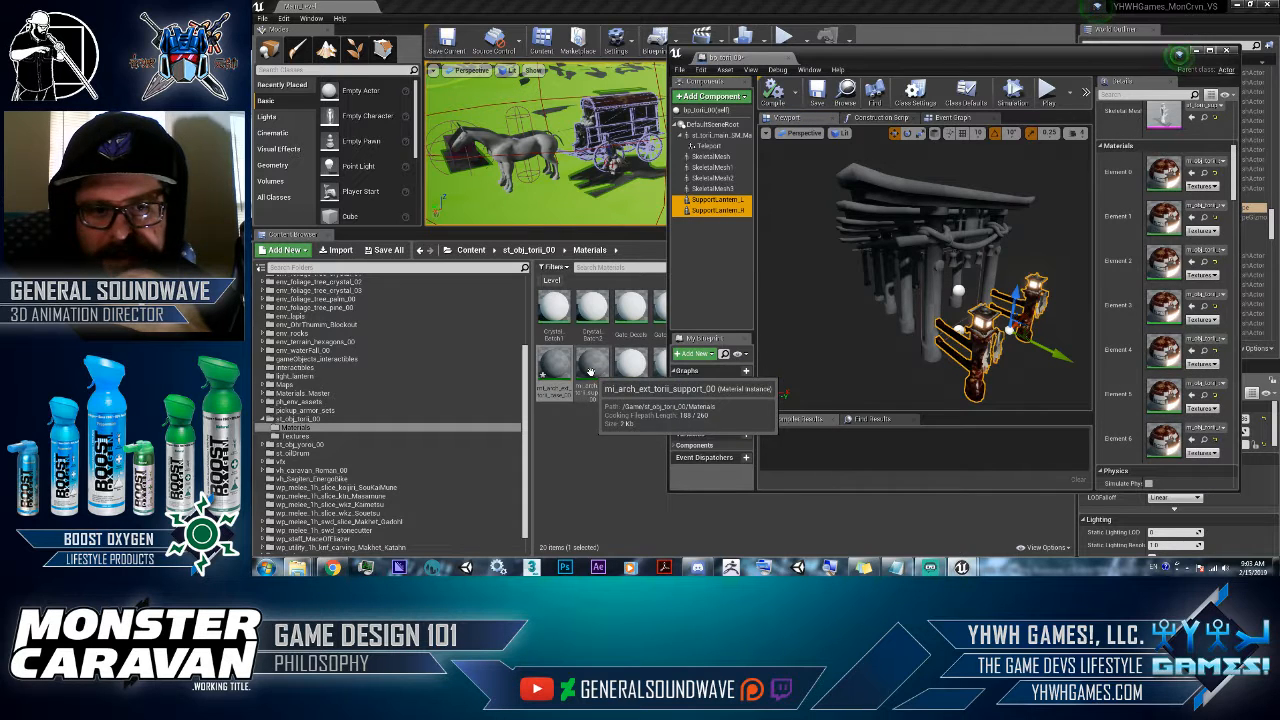
{"action": "left_click_drag", "start_coordinate": [592, 370], "coordinate": [1170, 262]}
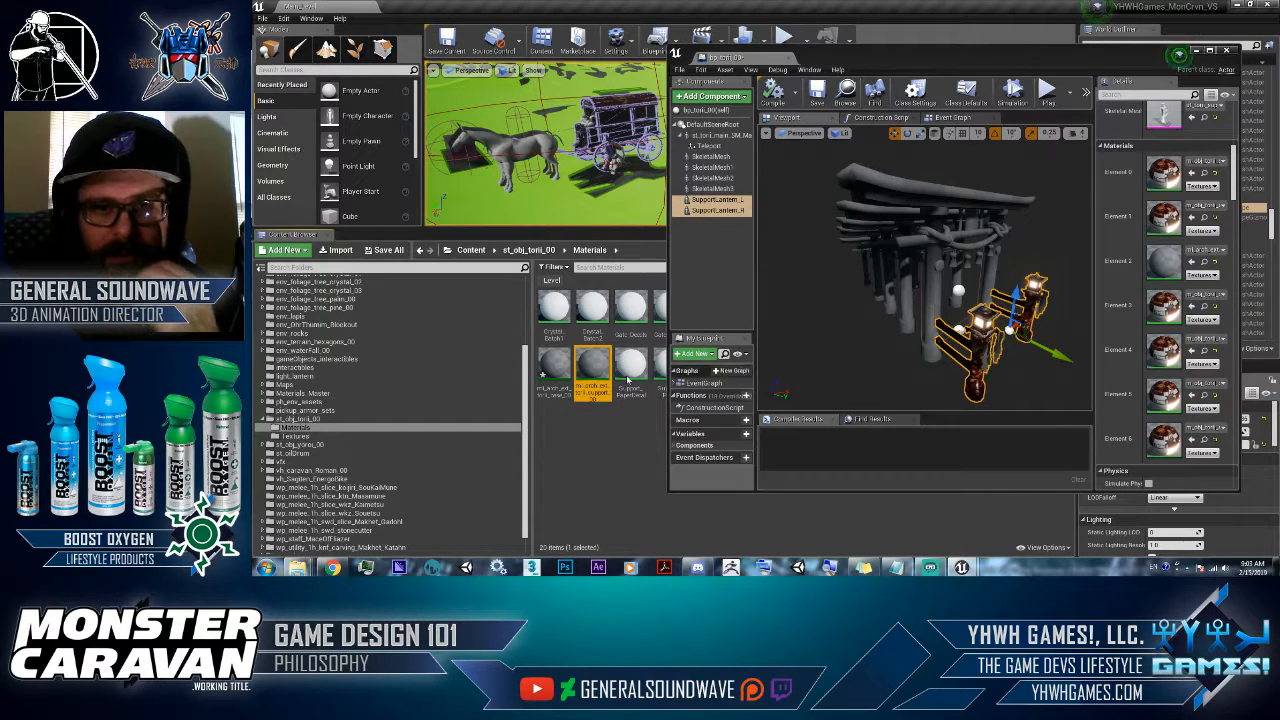
{"action": "left_click_drag", "start_coordinate": [630, 372], "coordinate": [1163, 216]}
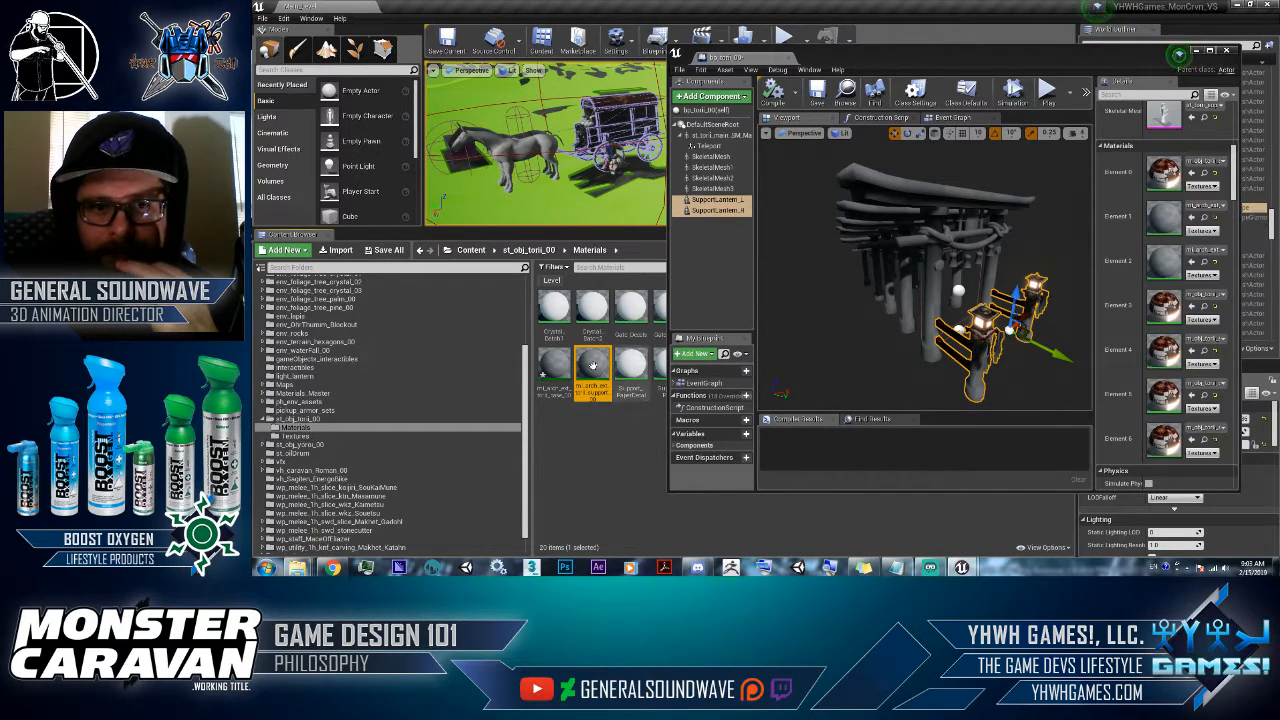
{"action": "left_click_drag", "start_coordinate": [592, 368], "coordinate": [1163, 172]}
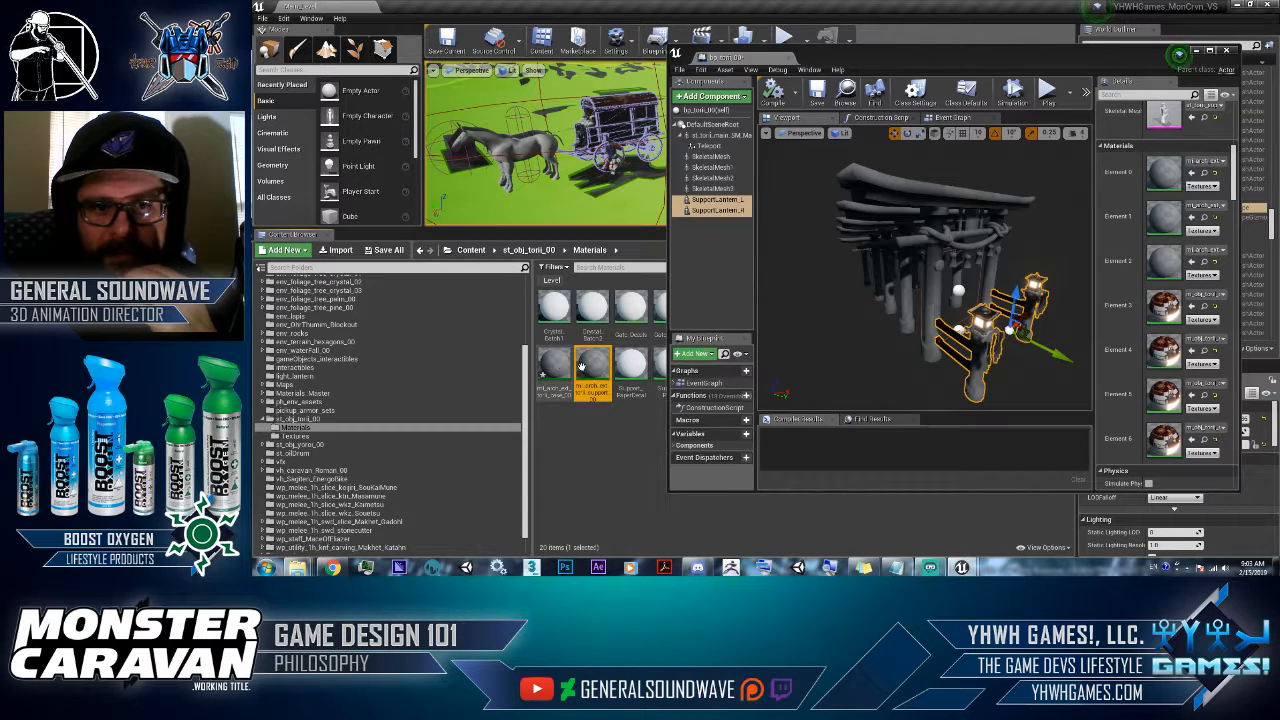
{"action": "left_click_drag", "start_coordinate": [592, 368], "coordinate": [1163, 305]}
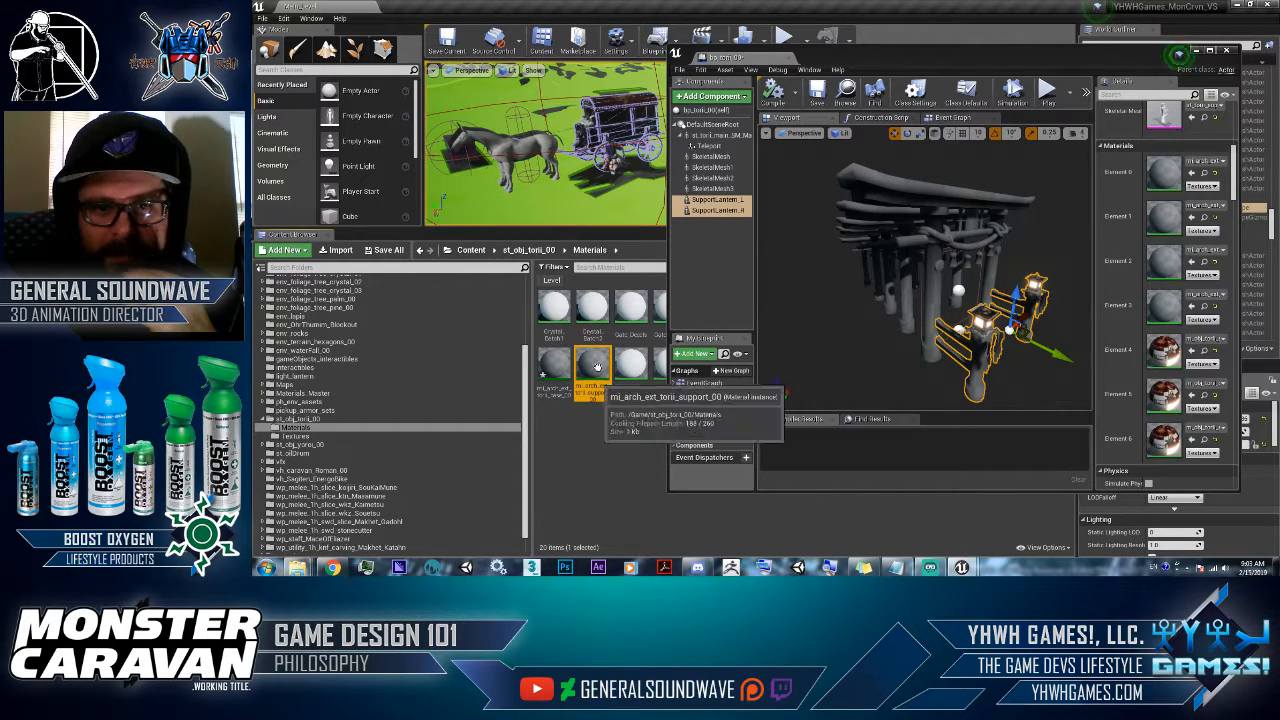
{"action": "left_click_drag", "start_coordinate": [592, 368], "coordinate": [1163, 349]}
{"action": "scroll", "coordinate": [1165, 344], "scroll_direction": "down", "scroll_amount": 2}
{"action": "scroll", "coordinate": [1165, 344], "scroll_direction": "down", "scroll_amount": 2}
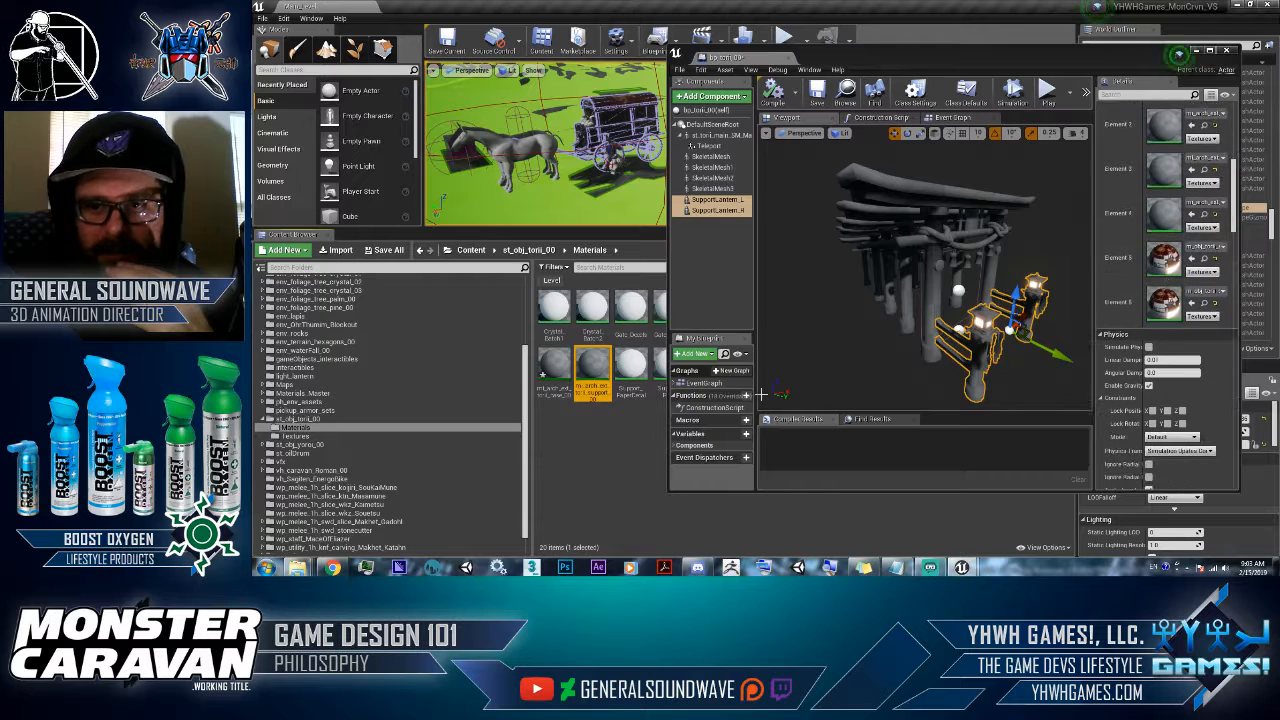
{"action": "left_click_drag", "start_coordinate": [592, 368], "coordinate": [1163, 260]}
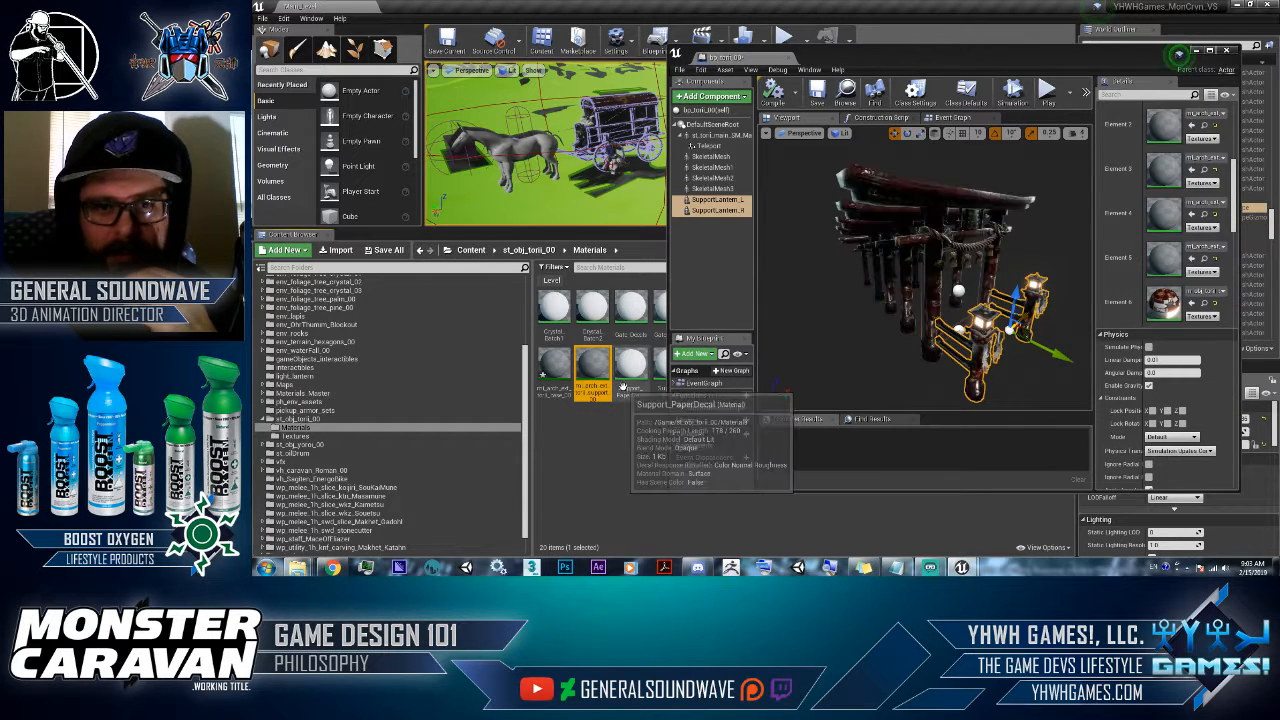
{"action": "left_click_drag", "start_coordinate": [594, 370], "coordinate": [1207, 296]}
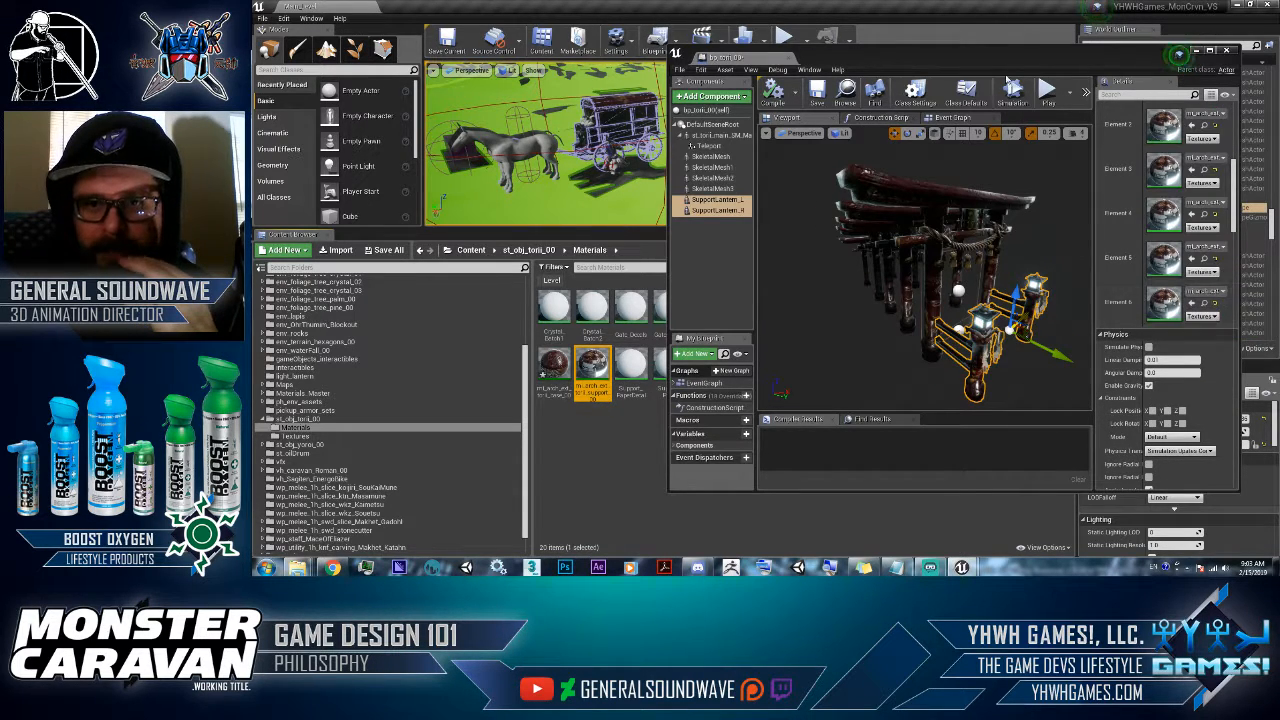
- Inspect the gate and lanterns in the enlarged blueprint editor, and return the editor to its floating size
{"action": "double_click", "coordinate": [968, 51]}
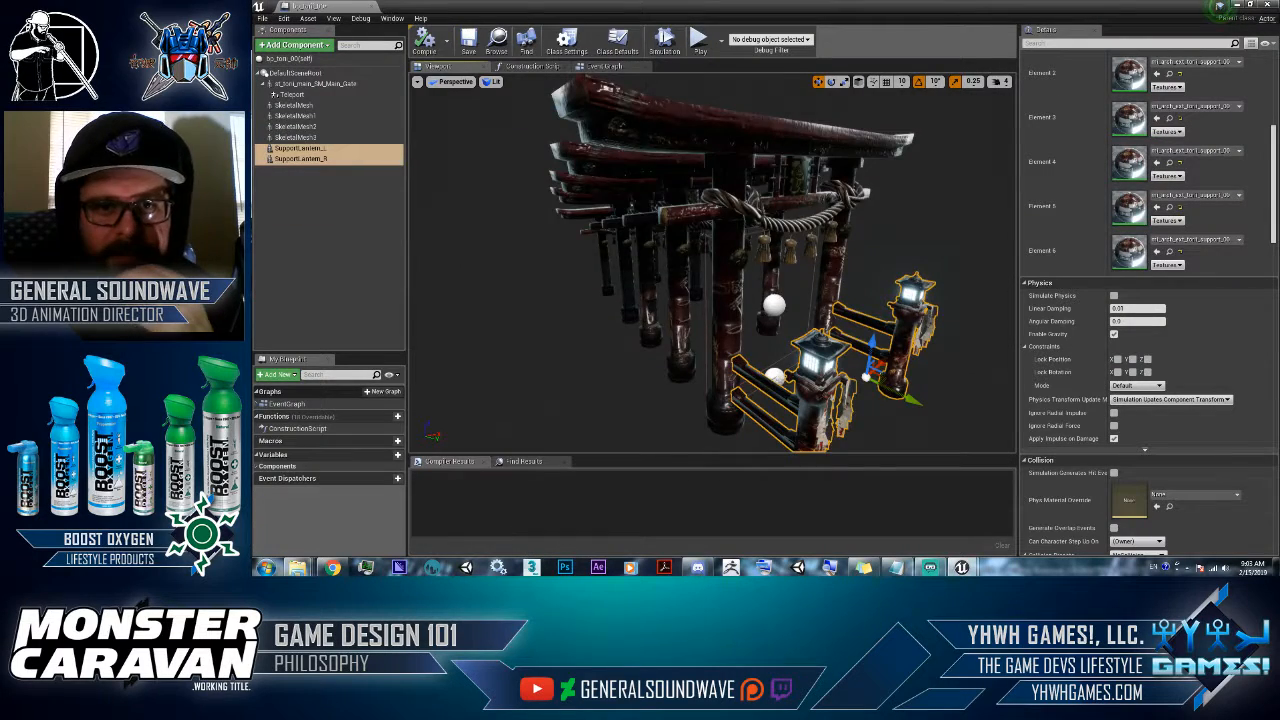
{"action": "right_click_drag", "start_coordinate": [712, 264], "coordinate": [752, 262]}
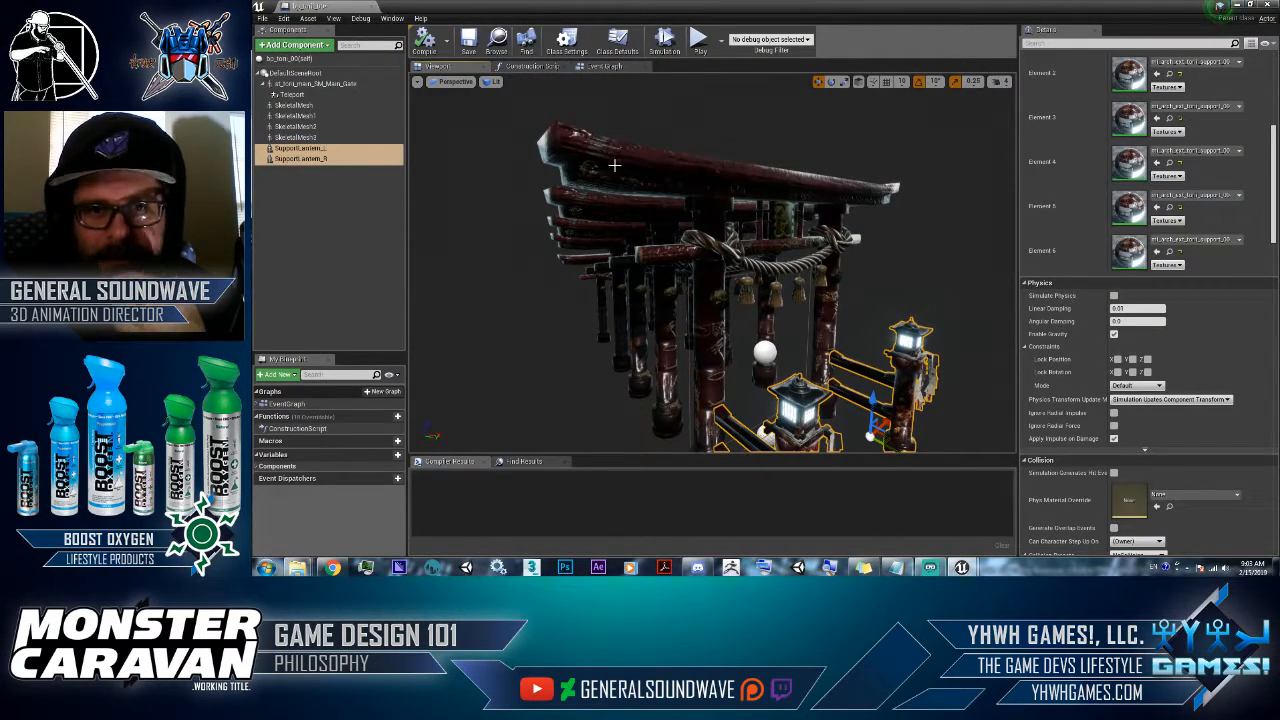
{"action": "middle_click_drag", "start_coordinate": [712, 264], "coordinate": [713, 330]}
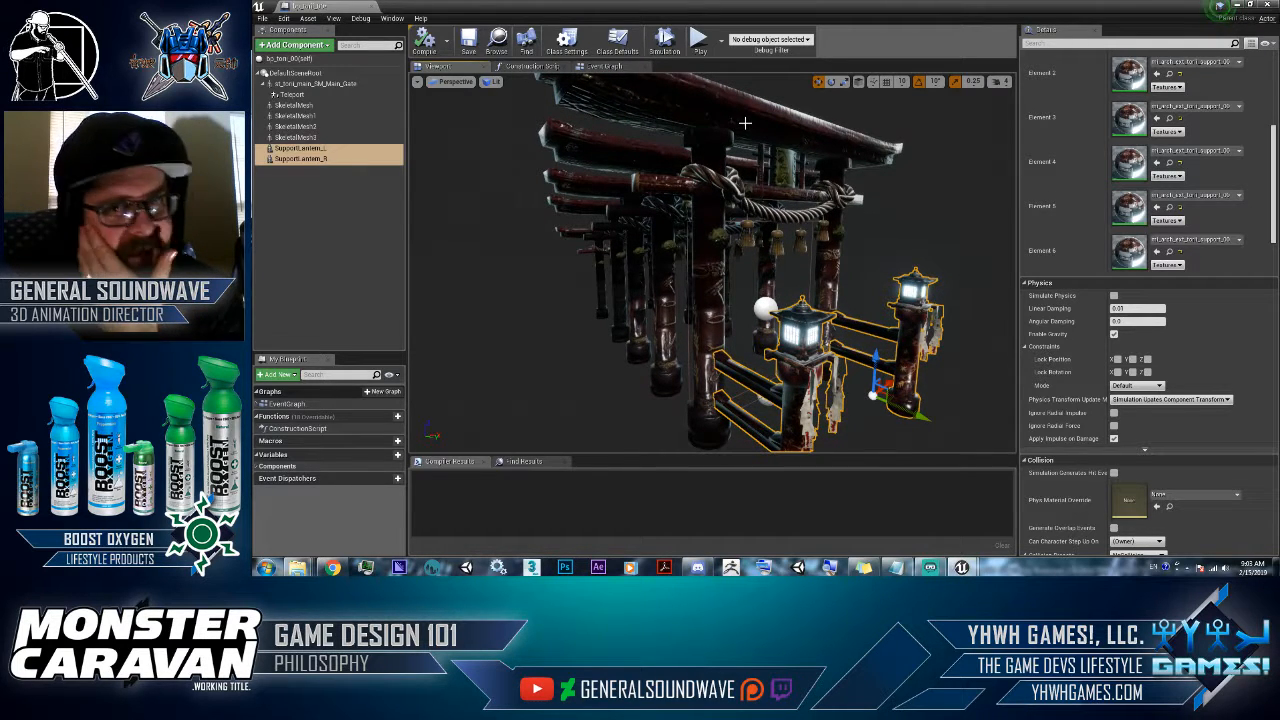
{"action": "mouse_move", "coordinate": [791, 148]}
{"action": "left_mouse_down", "text": "alt"}
{"action": "mouse_move", "coordinate": [798, 160]}
{"action": "mouse_move", "coordinate": [782, 148]}
{"action": "left_mouse_up", "text": "alt"}
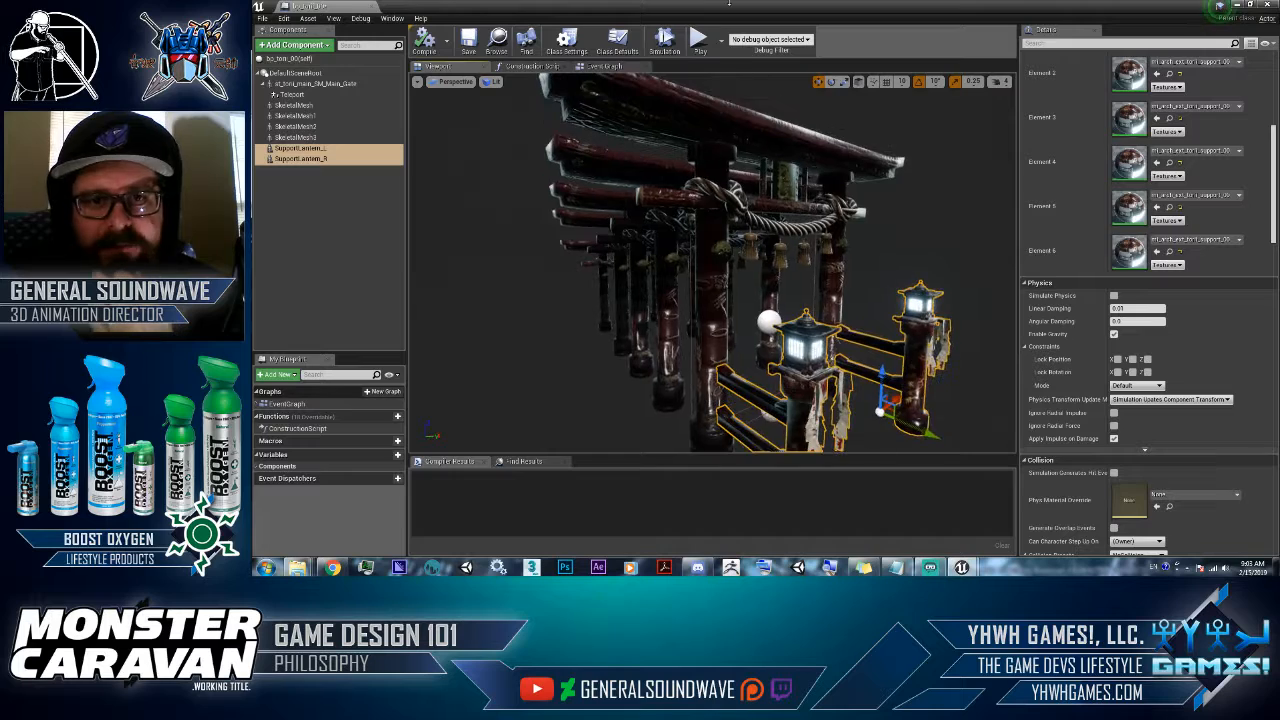
{"action": "double_click", "coordinate": [729, 5]}
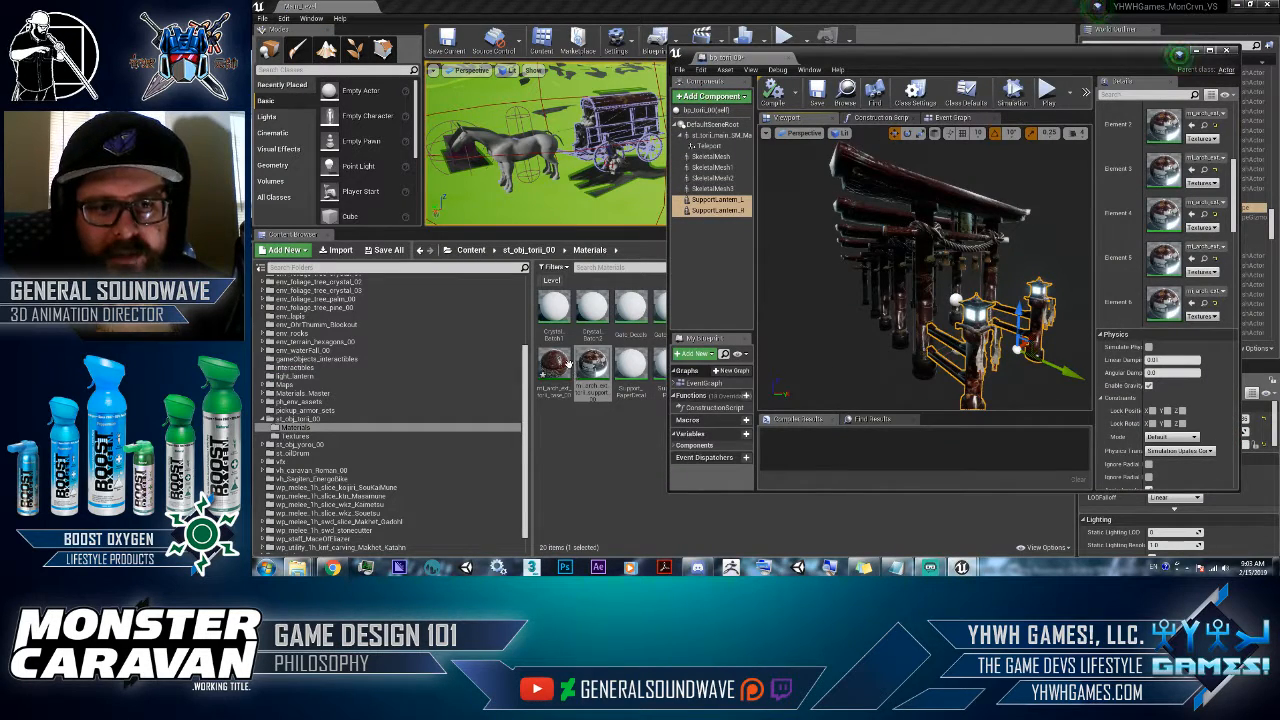
- Open the torii base material instance, enable its fresnel_power override, and place it in its own window beside the blueprint
{"action": "left_click", "coordinate": [560, 362]}
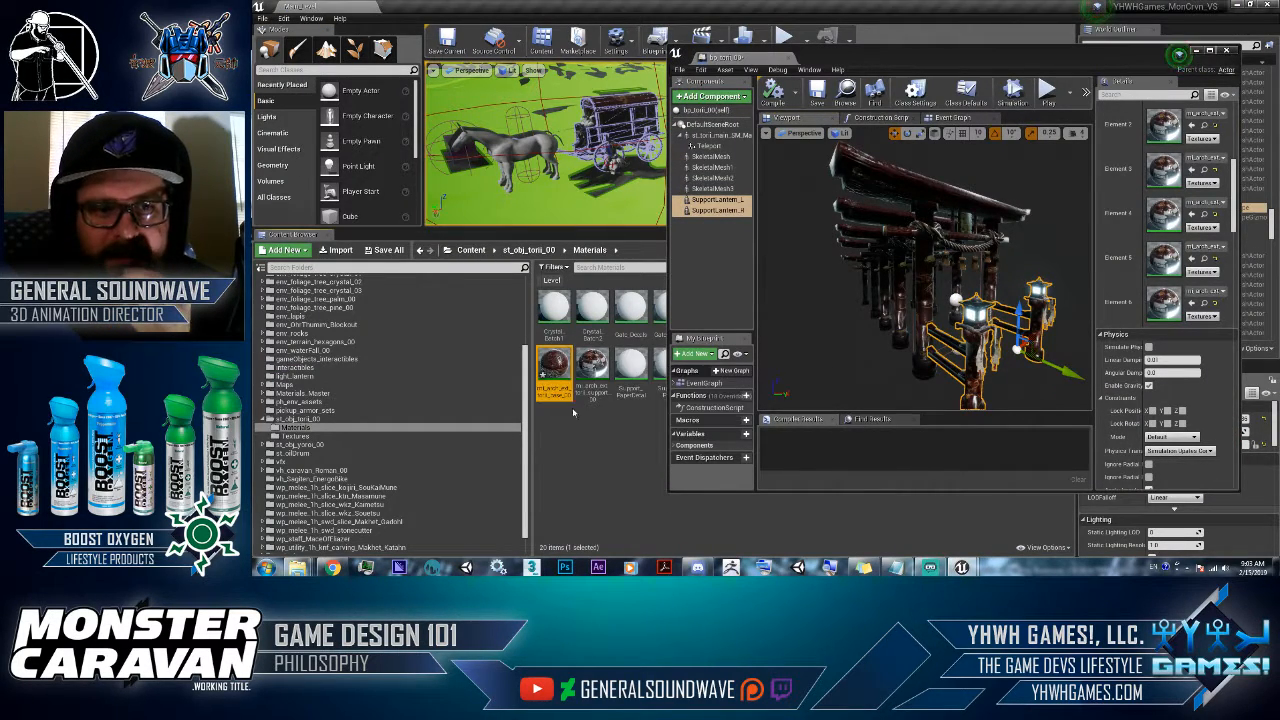
{"action": "double_click", "coordinate": [554, 362]}
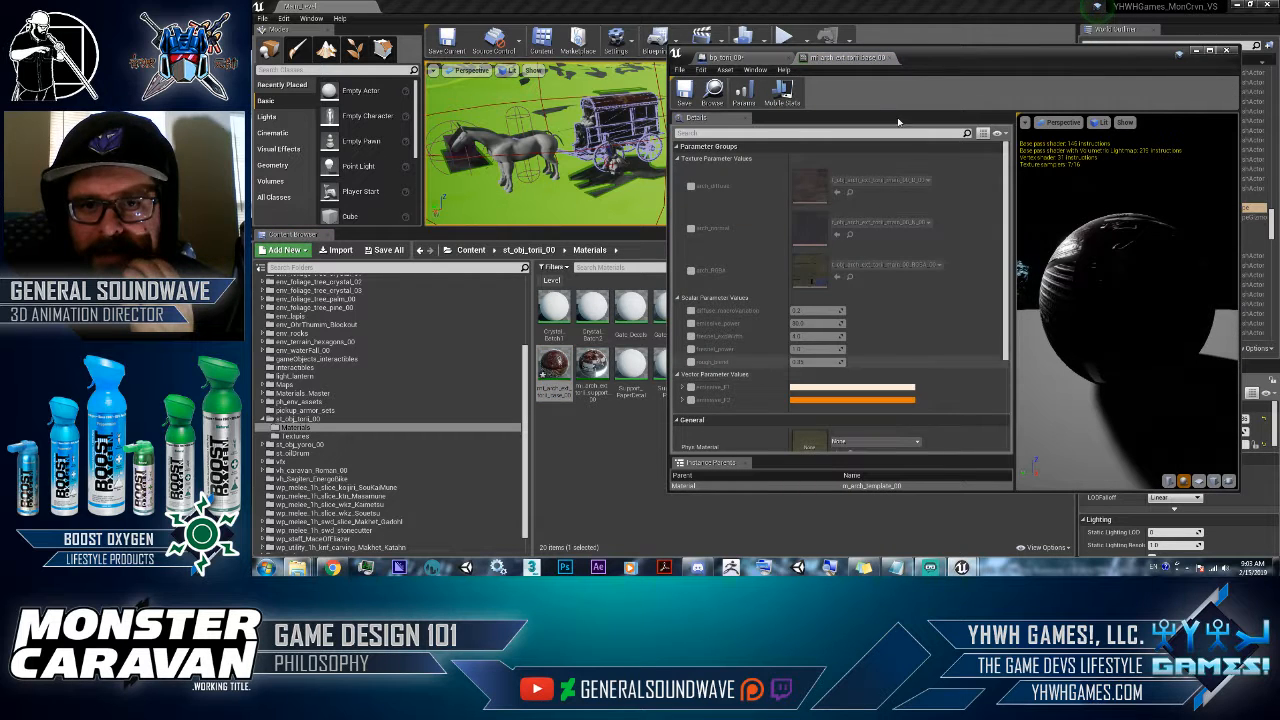
{"action": "left_click", "coordinate": [691, 349]}
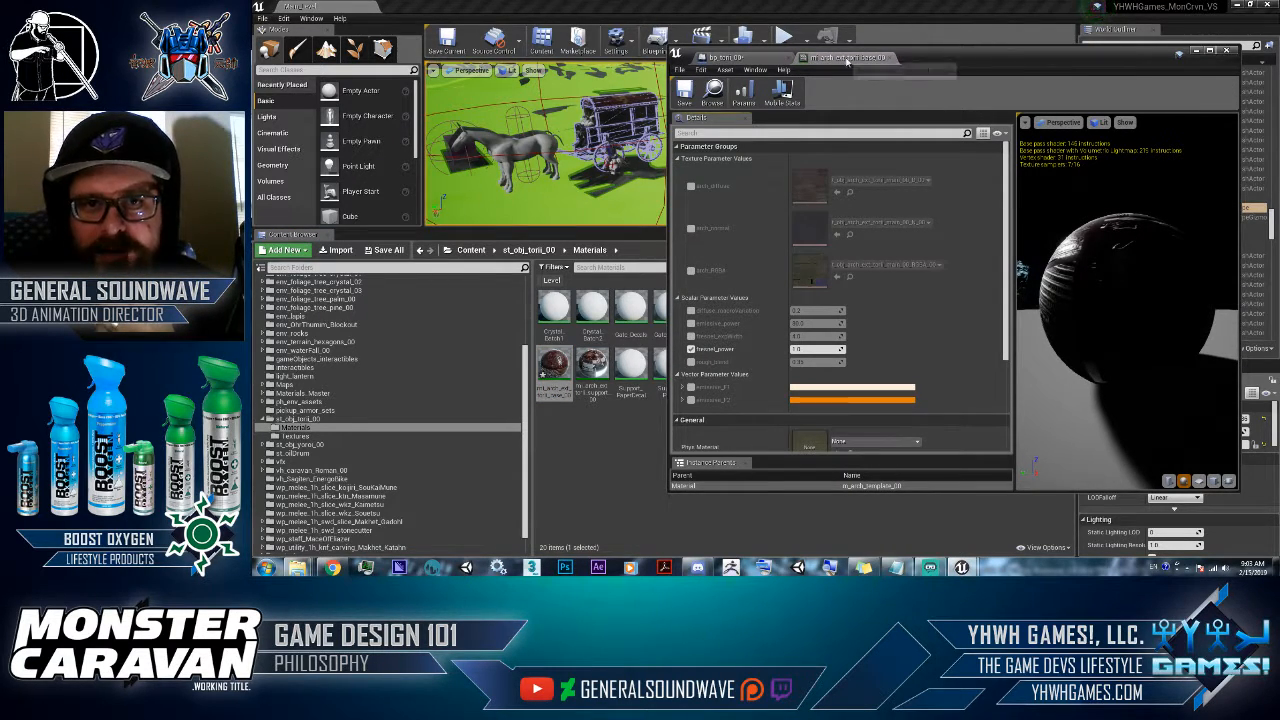
{"action": "left_click", "coordinate": [879, 58]}
{"action": "left_click_drag", "start_coordinate": [879, 58], "coordinate": [408, 119]}
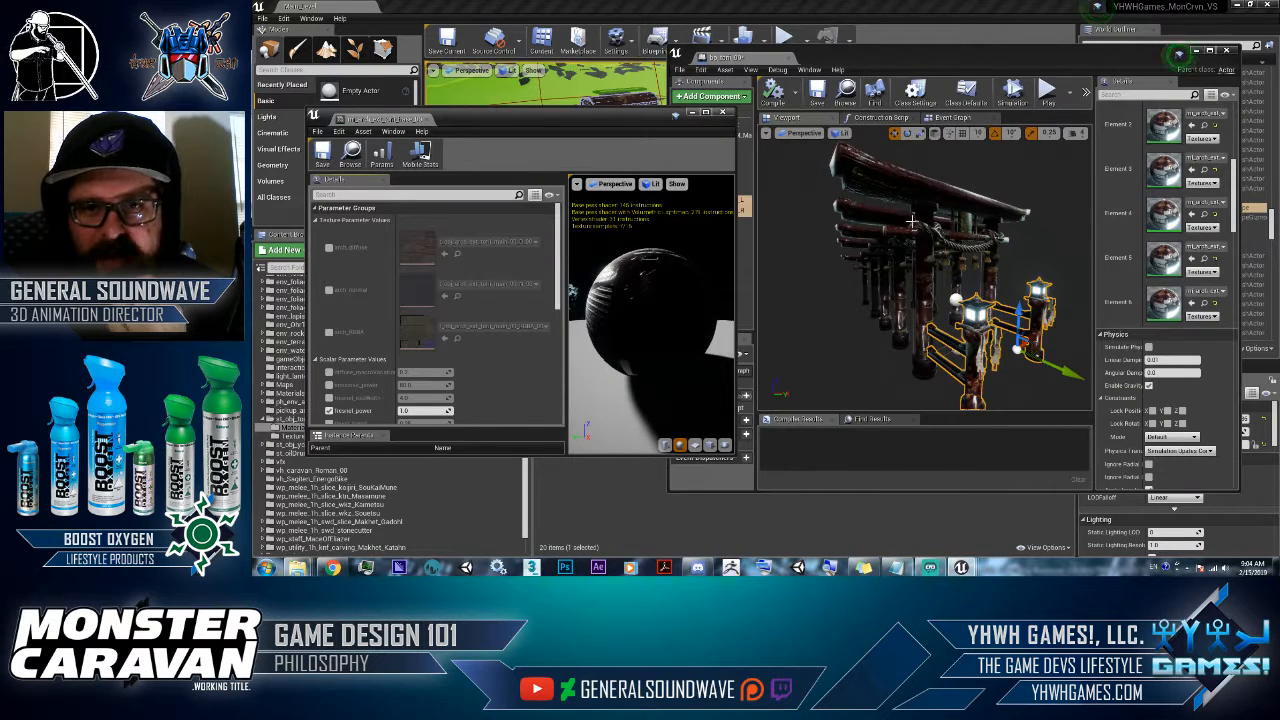
- Set the base instance's fresnel_power to 0.3 and fresnel_expWidth to 10.0, and enable the rough_blend override
{"action": "scroll", "coordinate": [944, 240], "scroll_direction": "up", "scroll_amount": 4}
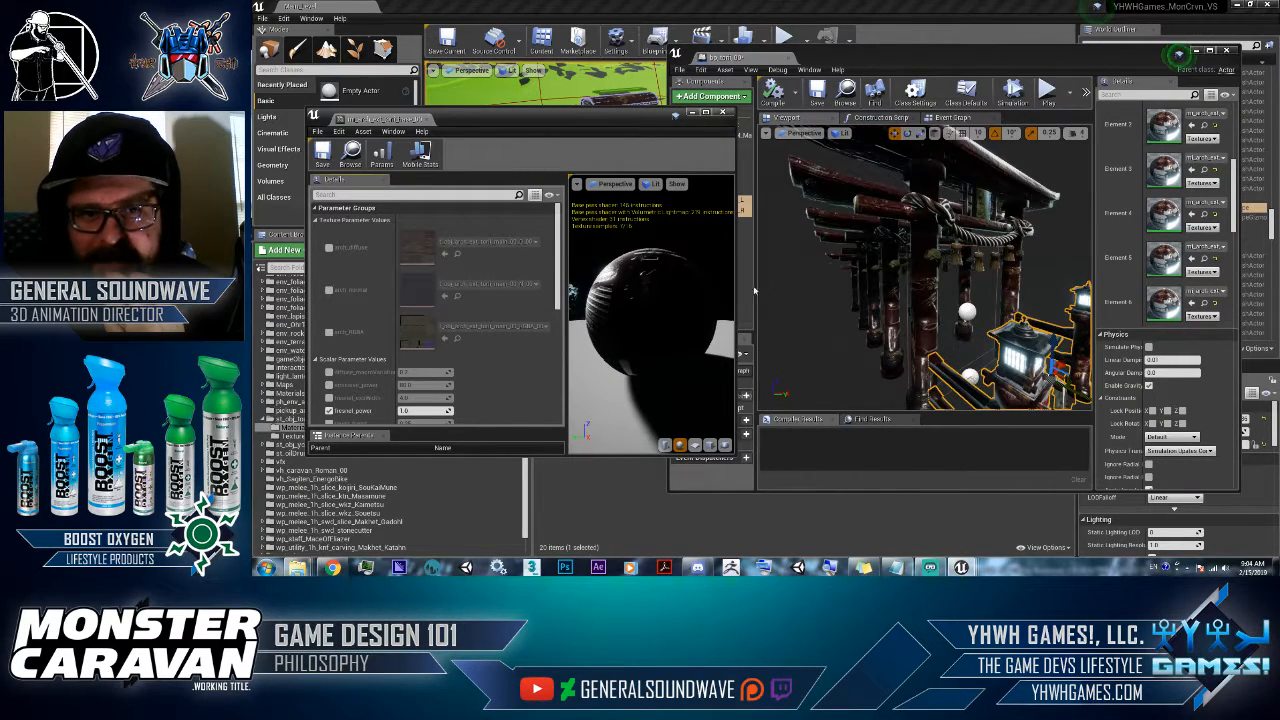
{"action": "middle_click_drag", "start_coordinate": [1050, 293], "coordinate": [1040, 240]}
{"action": "scroll", "coordinate": [406, 350], "scroll_direction": "down", "scroll_amount": 3}
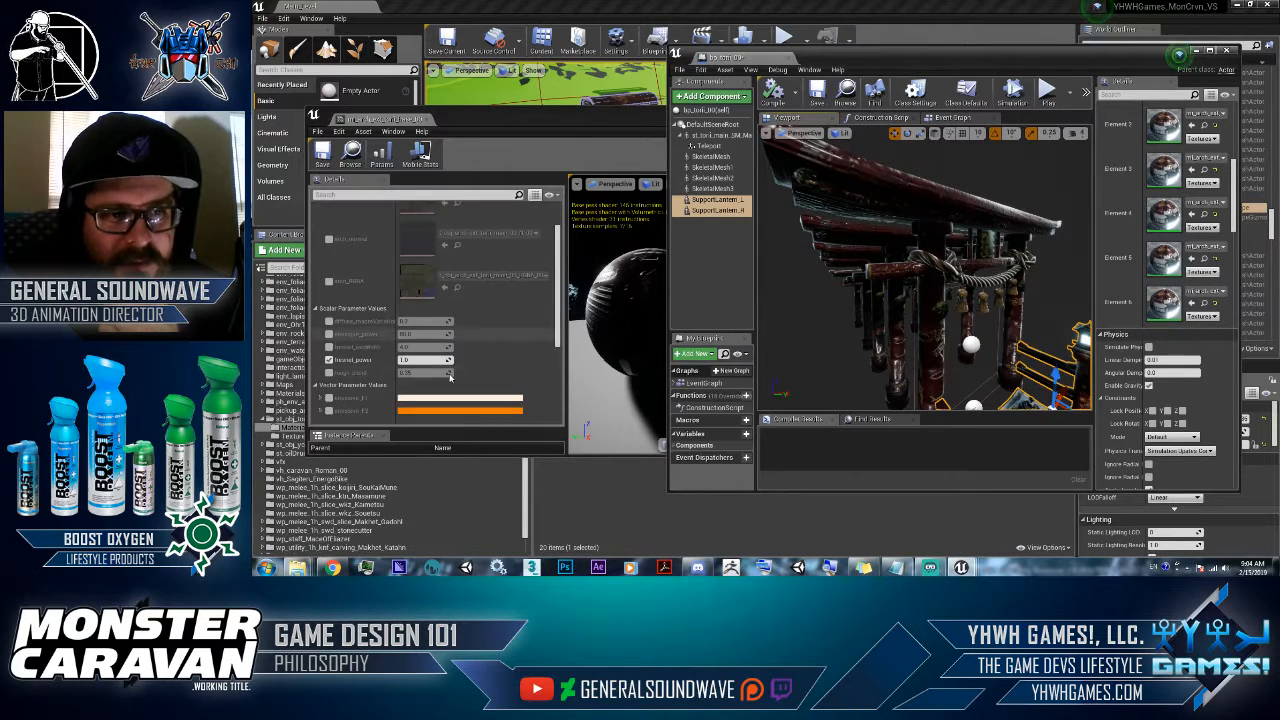
{"action": "left_click", "coordinate": [412, 343]}
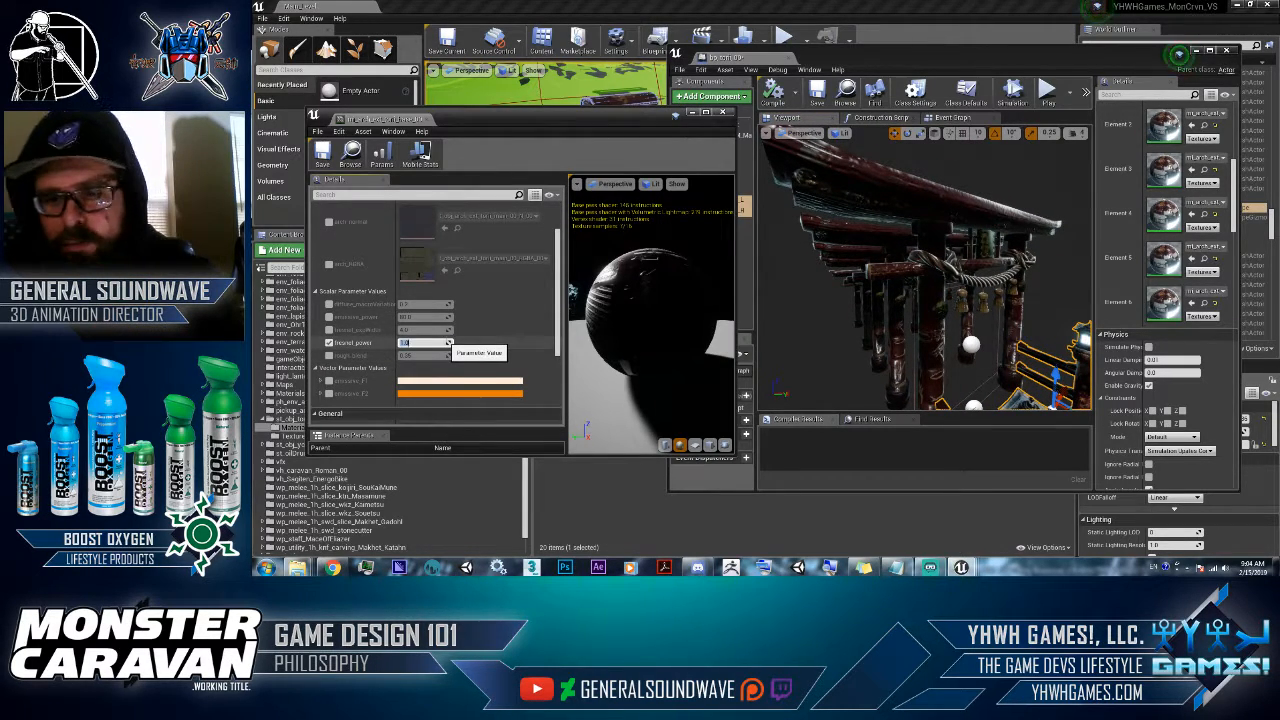
{"action": "type", "text": "0.3"}
{"action": "key", "text": "Return"}
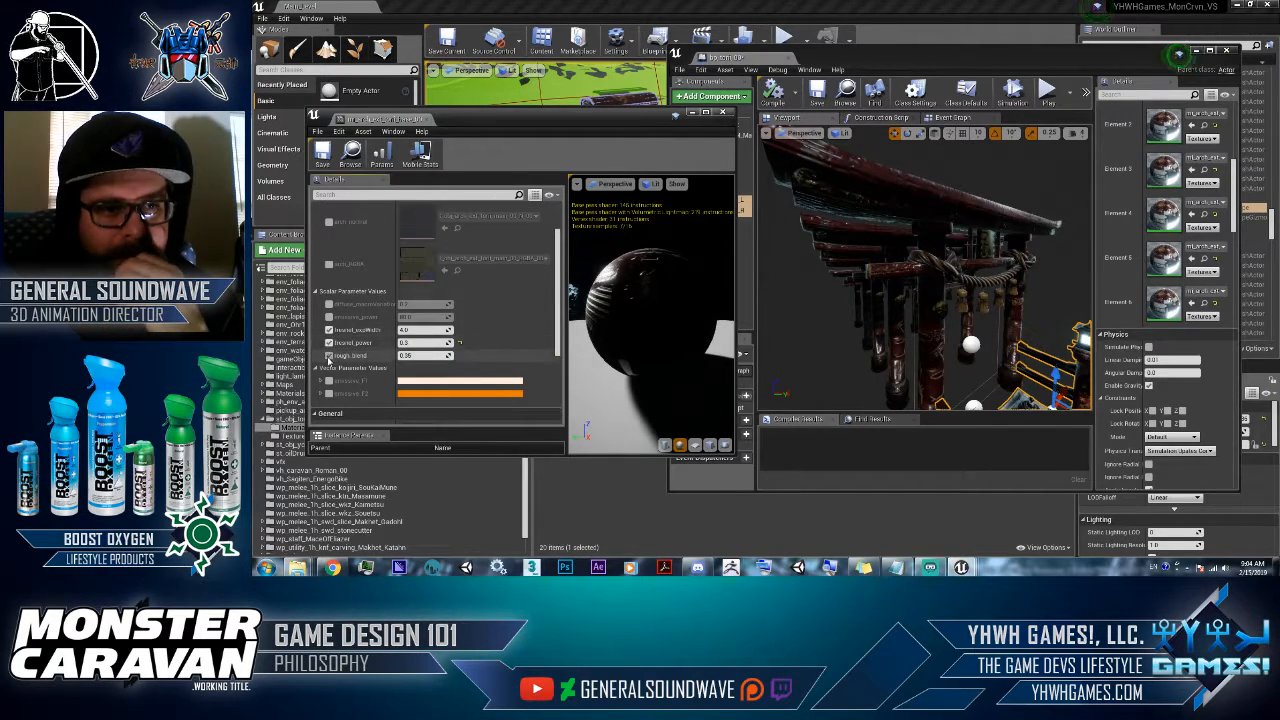
{"action": "left_click", "coordinate": [329, 329]}
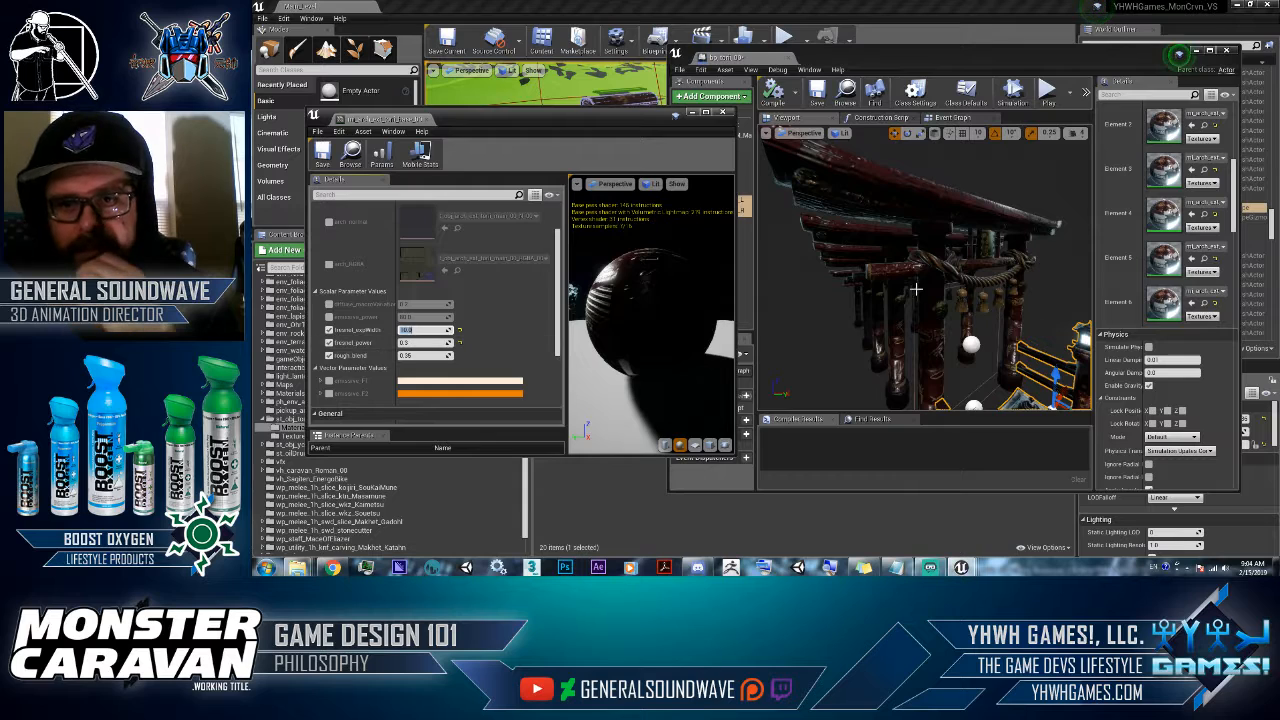
- Examine the gate's pillars, rope and tassels up close in the blueprint viewport and compile the torii blueprint
{"action": "left_click_drag", "start_coordinate": [854, 326], "coordinate": [932, 261], "text": "alt"}
{"action": "scroll", "coordinate": [950, 251], "scroll_direction": "up", "scroll_amount": 3}
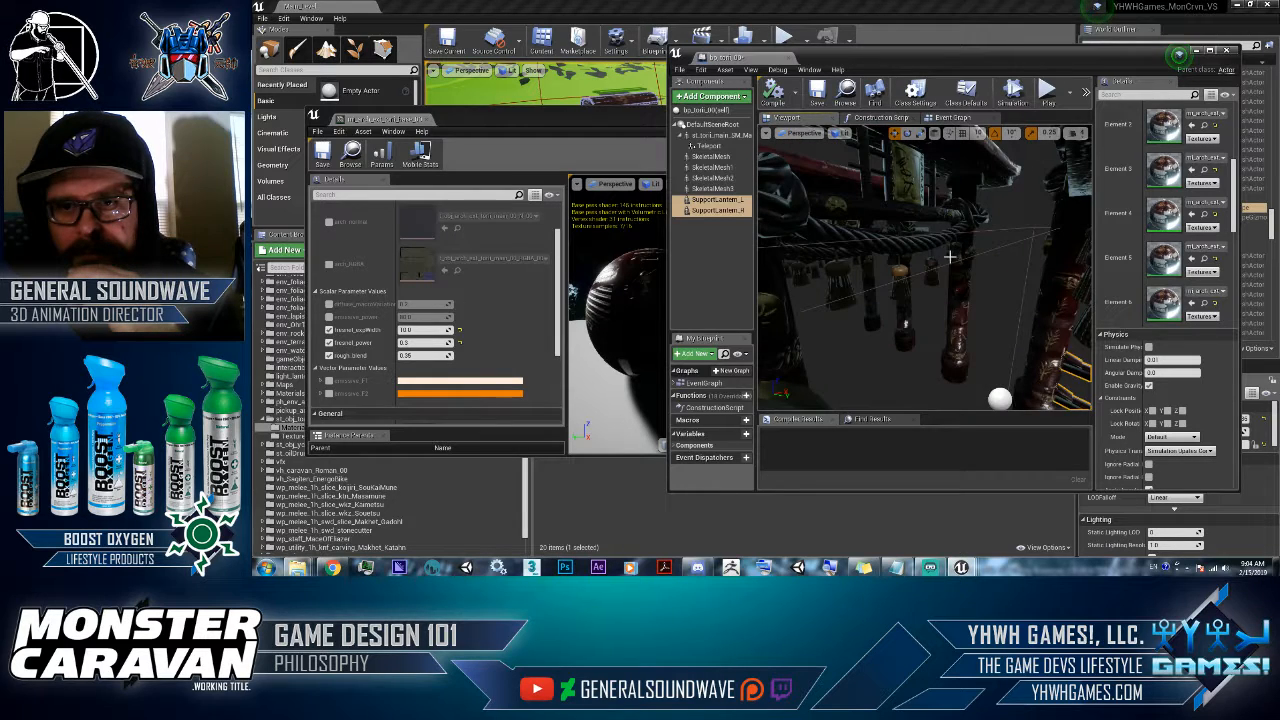
{"action": "scroll", "coordinate": [947, 255], "scroll_direction": "up", "scroll_amount": 5}
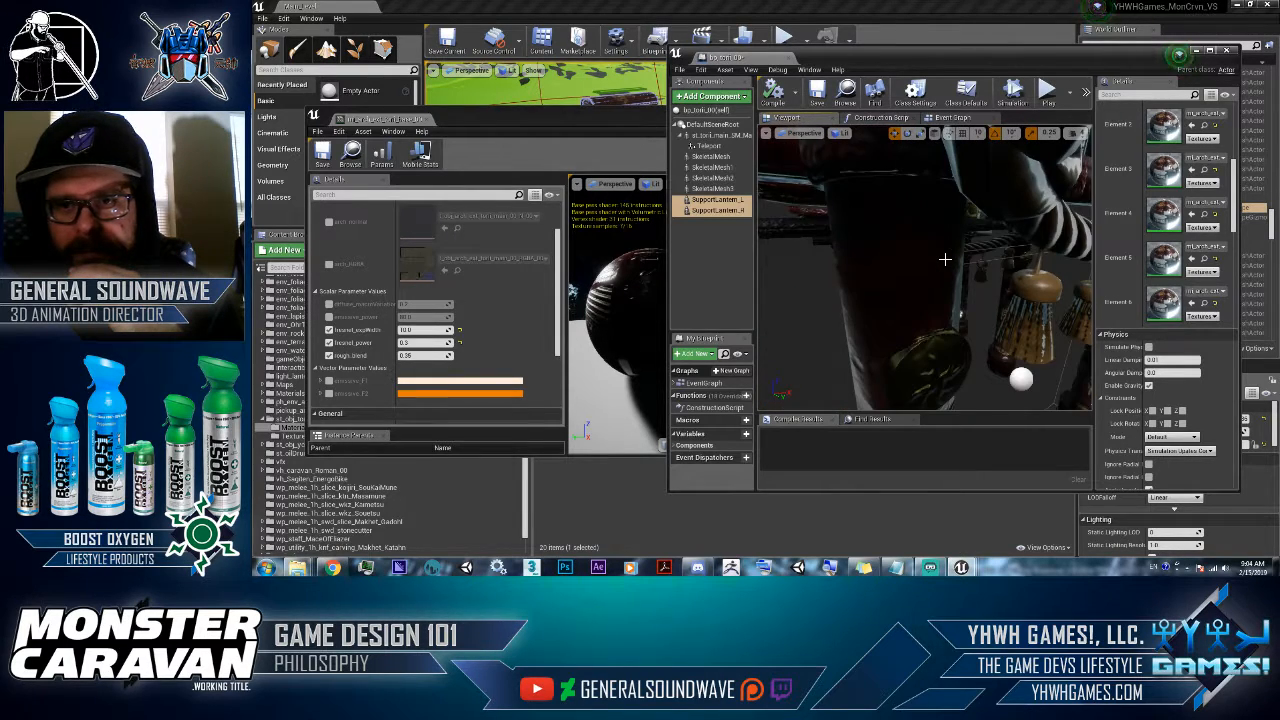
{"action": "scroll", "coordinate": [945, 259], "scroll_direction": "down", "scroll_amount": 4}
{"action": "mouse_move", "coordinate": [945, 259]}
{"action": "left_mouse_down", "text": "alt"}
{"action": "mouse_move", "coordinate": [992, 250]}
{"action": "mouse_move", "coordinate": [978, 268]}
{"action": "mouse_move", "coordinate": [966, 256]}
{"action": "mouse_move", "coordinate": [980, 250]}
{"action": "mouse_move", "coordinate": [962, 214]}
{"action": "mouse_move", "coordinate": [950, 244]}
{"action": "left_mouse_up", "text": "alt"}
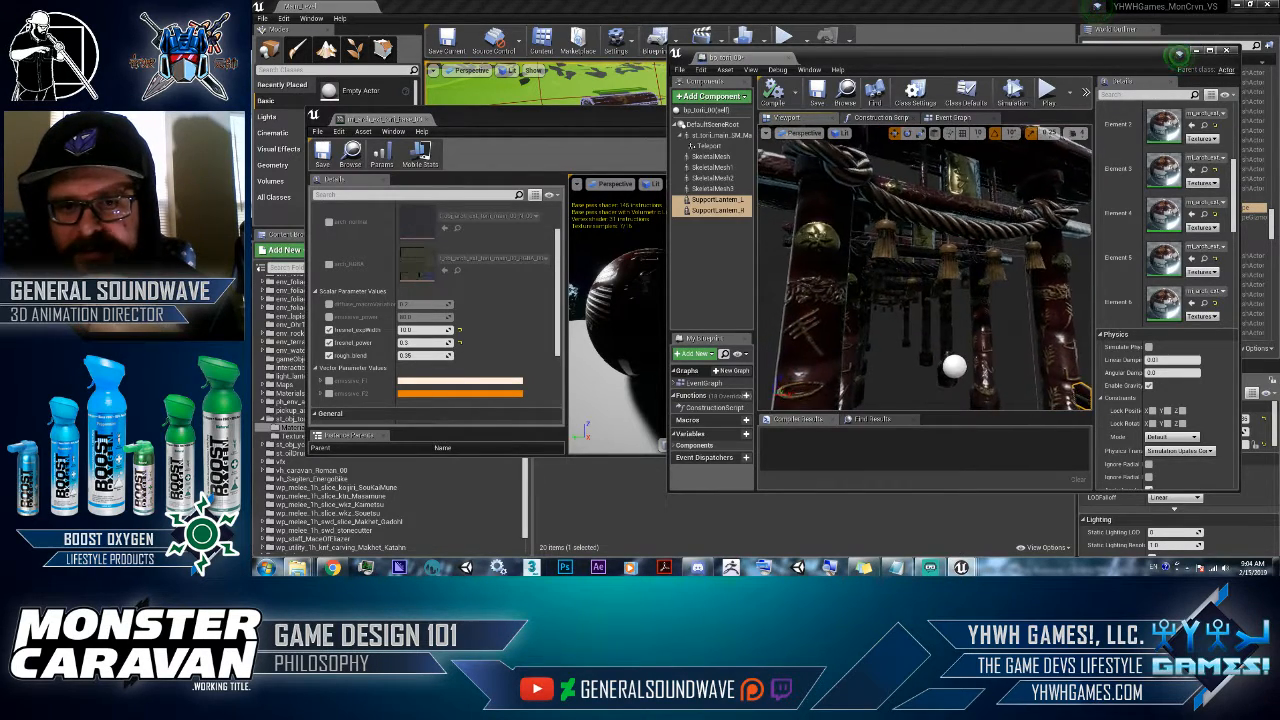
{"action": "right_click_drag", "start_coordinate": [950, 244], "coordinate": [958, 318]}
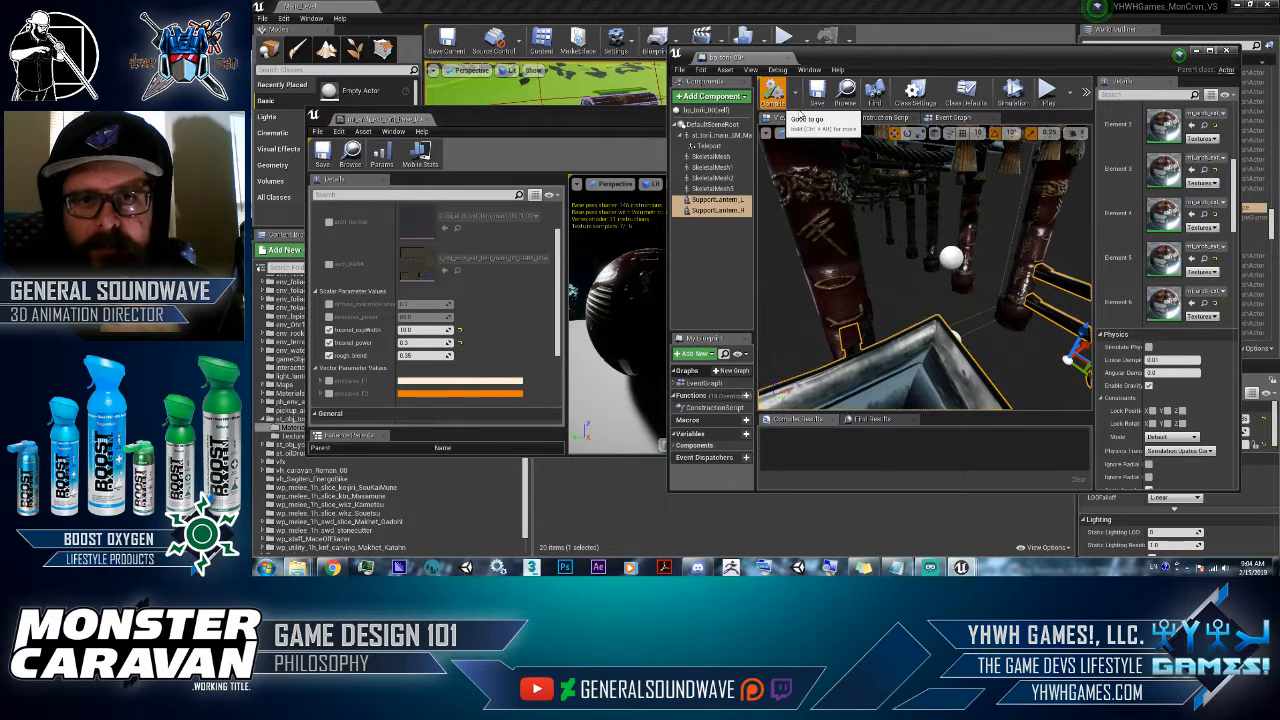
{"action": "left_click", "coordinate": [790, 110]}
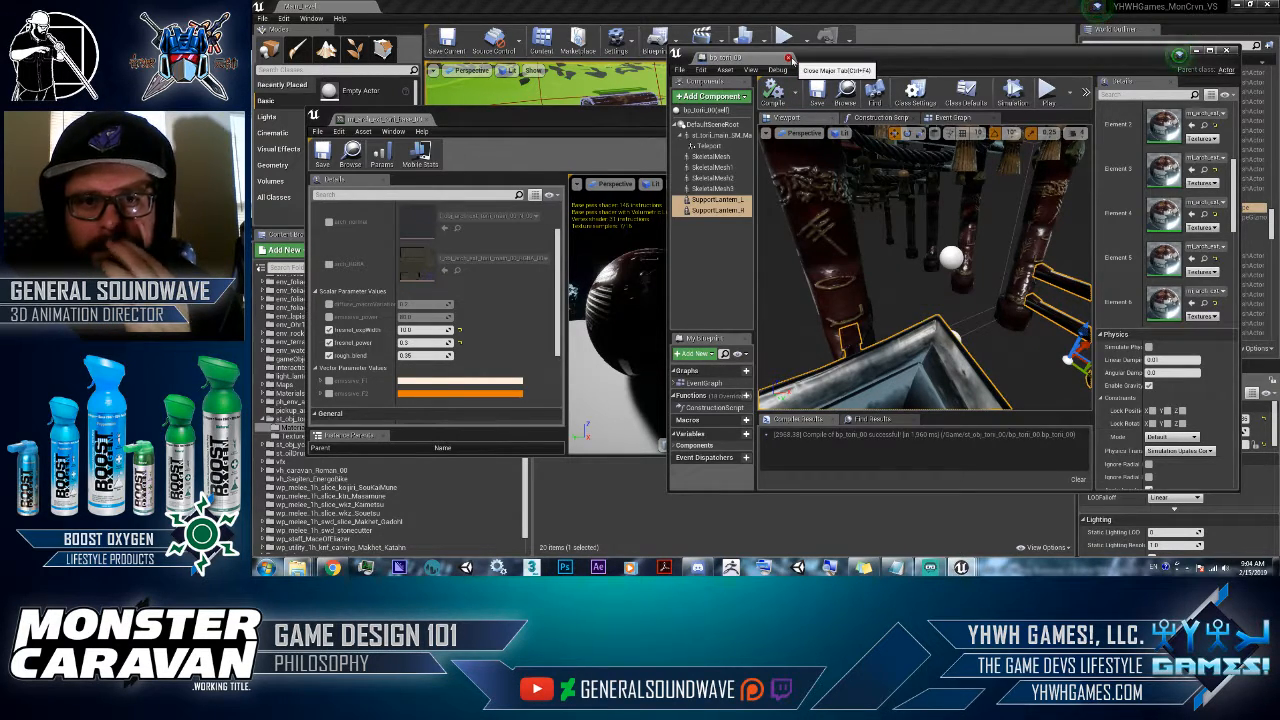
{"action": "scroll", "coordinate": [920, 262], "scroll_direction": "down", "scroll_amount": 5}
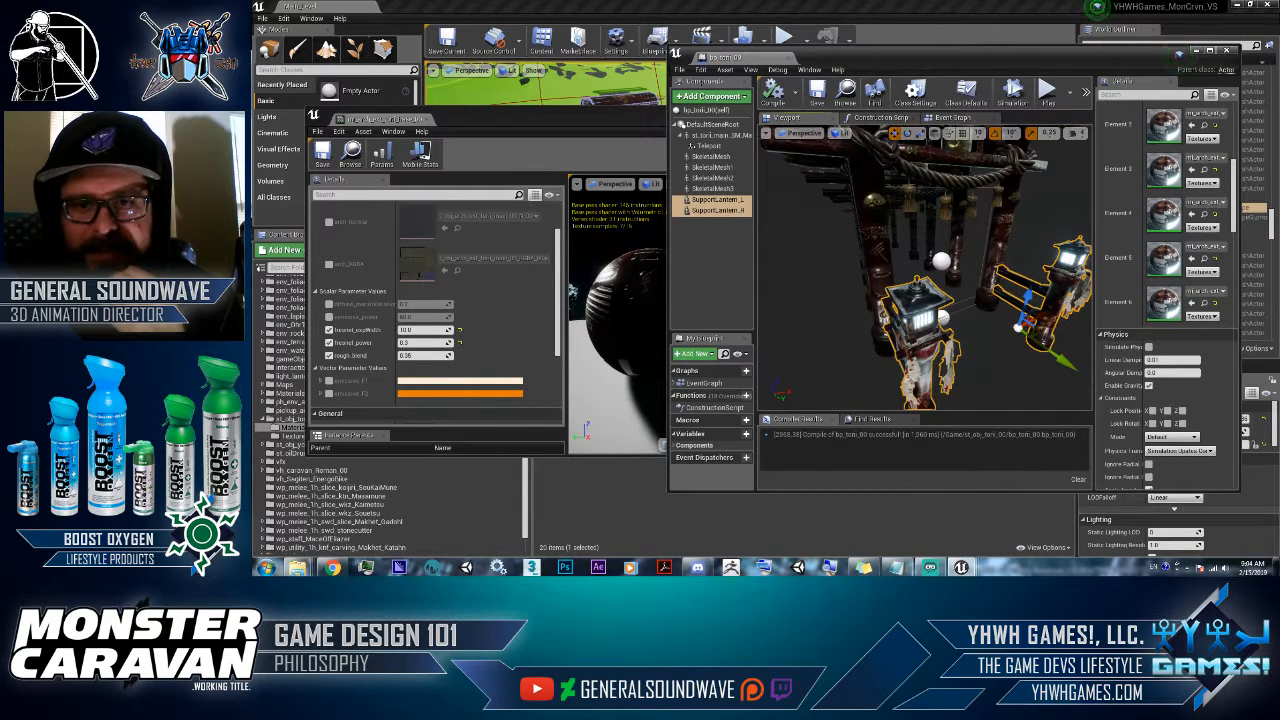
- Examine the gate and lanterns from a new angle, move the base instance window aside, and save the torii base material instance
{"action": "right_click_drag", "start_coordinate": [807, 289], "coordinate": [846, 244]}
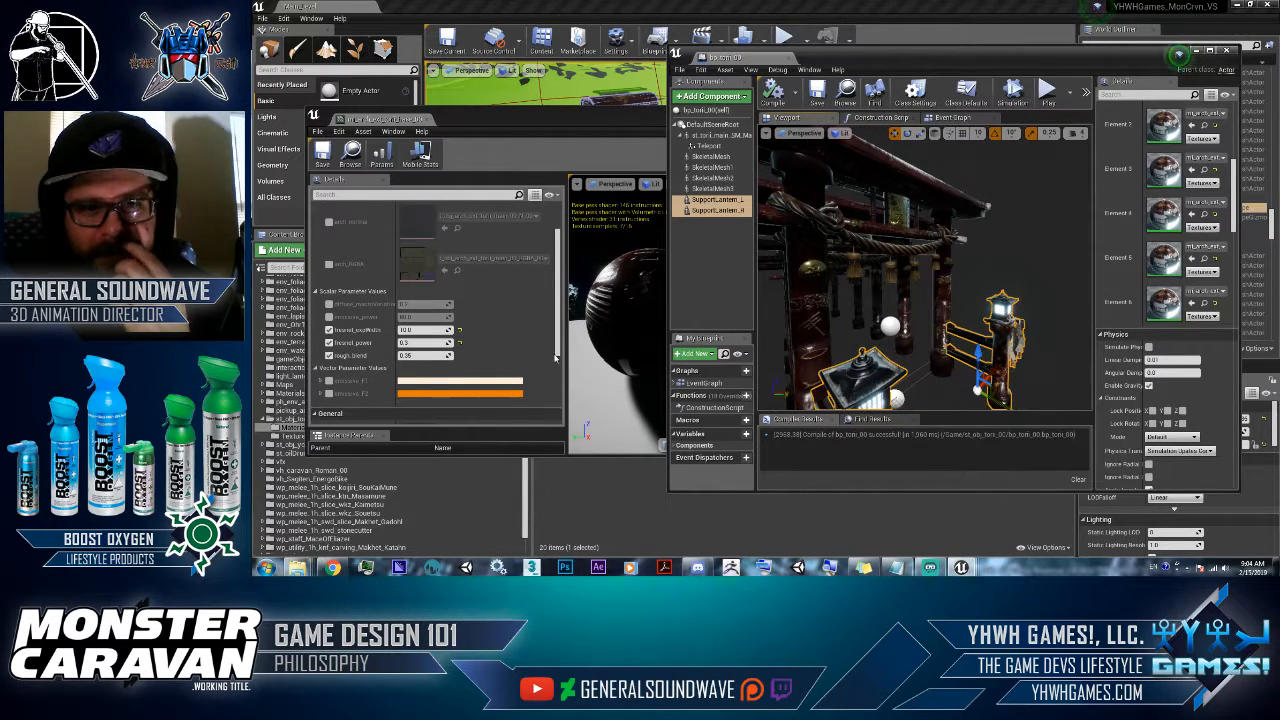
{"action": "middle_click_drag", "start_coordinate": [920, 338], "coordinate": [897, 401]}
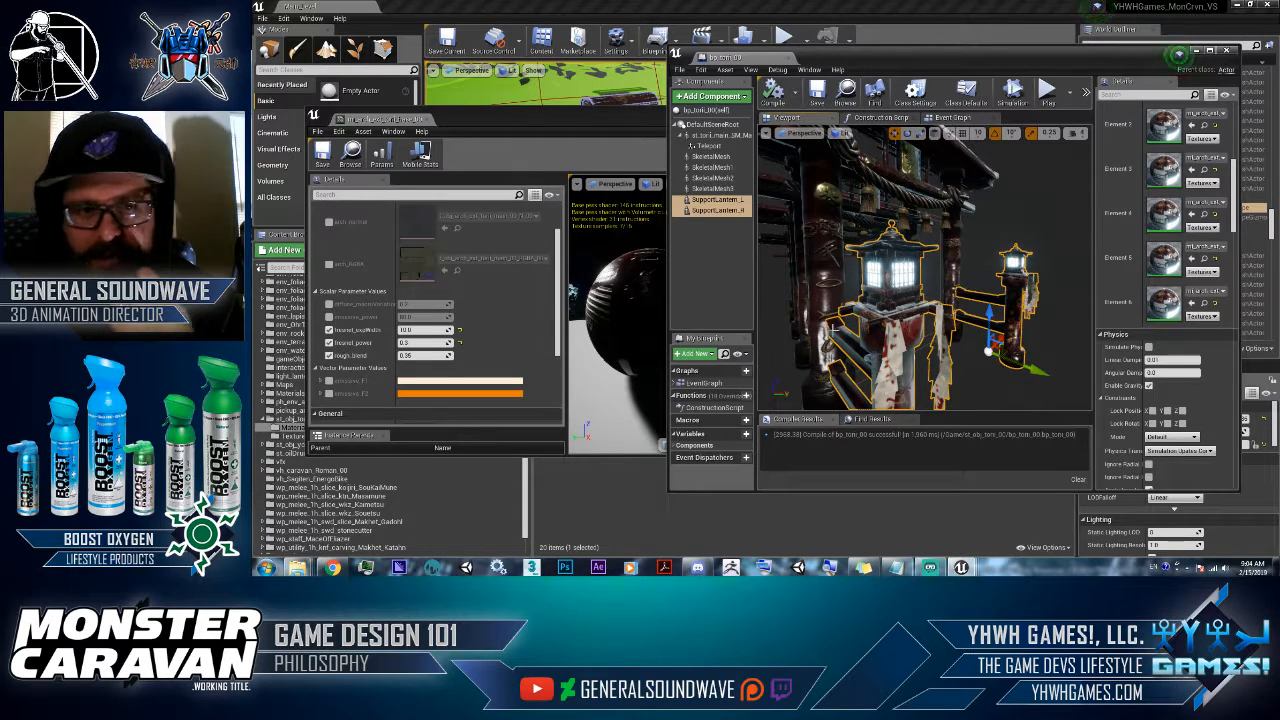
{"action": "left_click_drag", "start_coordinate": [467, 121], "coordinate": [408, 25]}
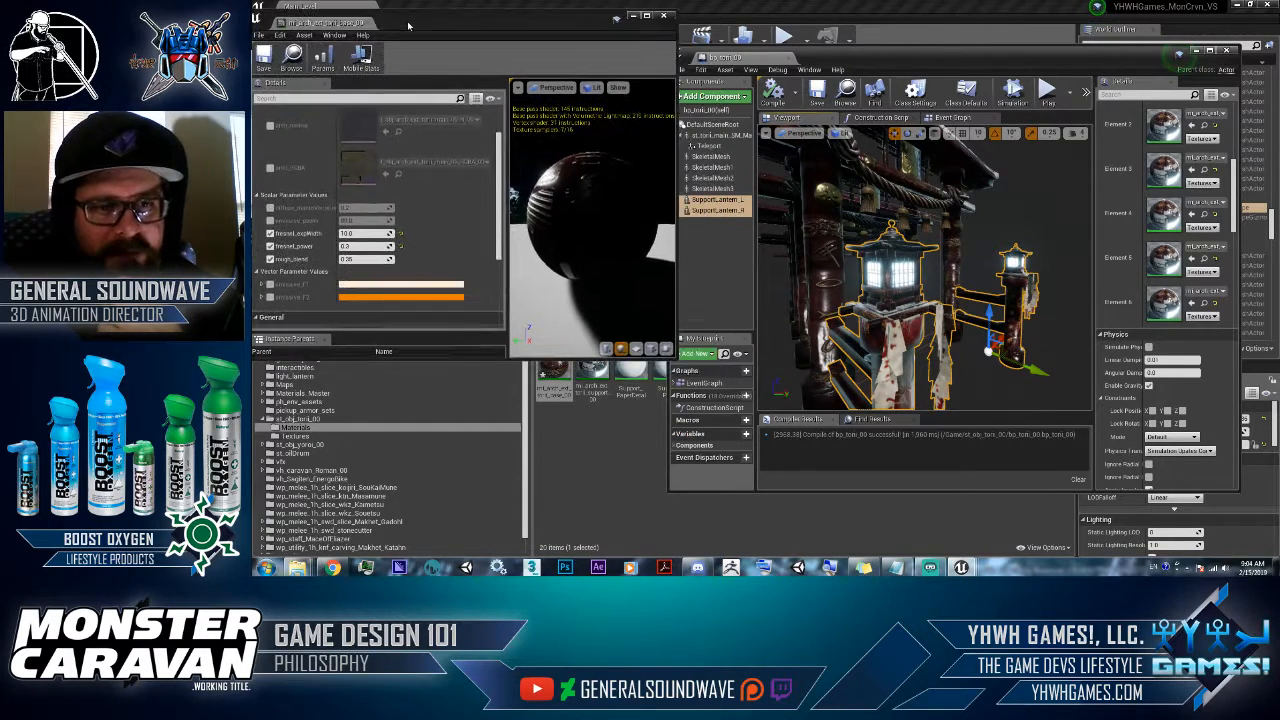
{"action": "right_click", "coordinate": [557, 378]}
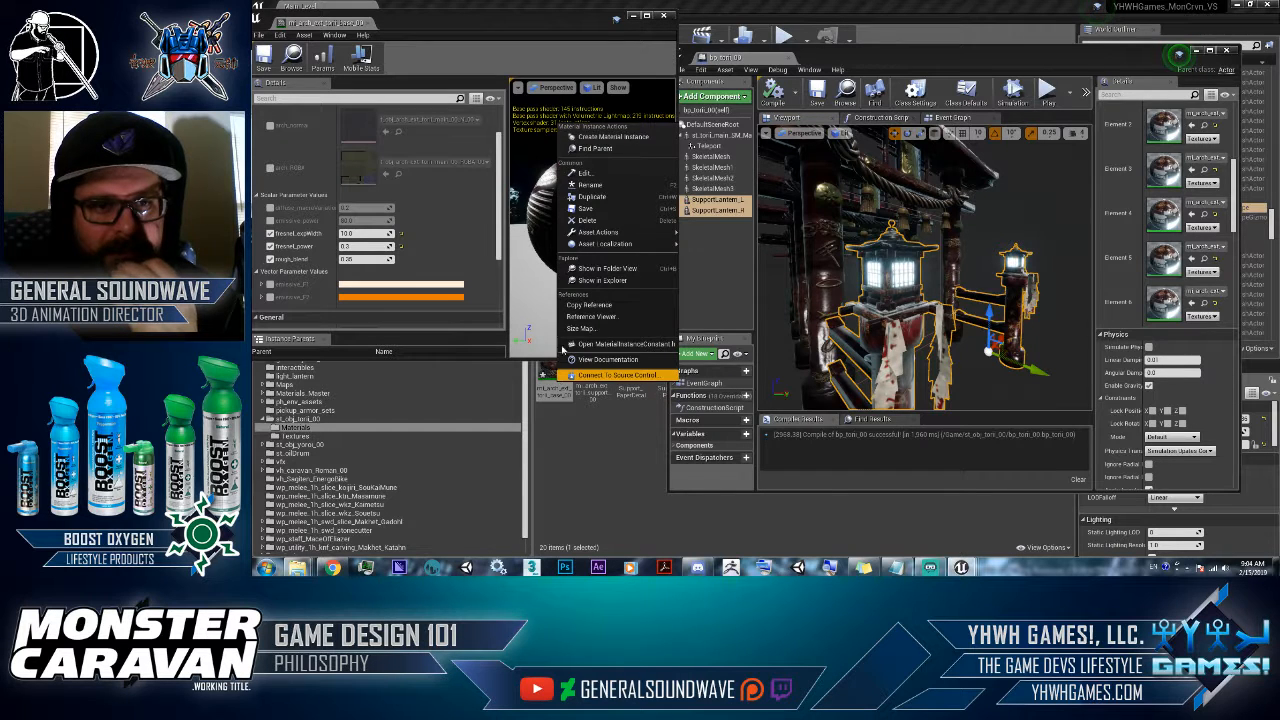
{"action": "left_click", "coordinate": [585, 208]}
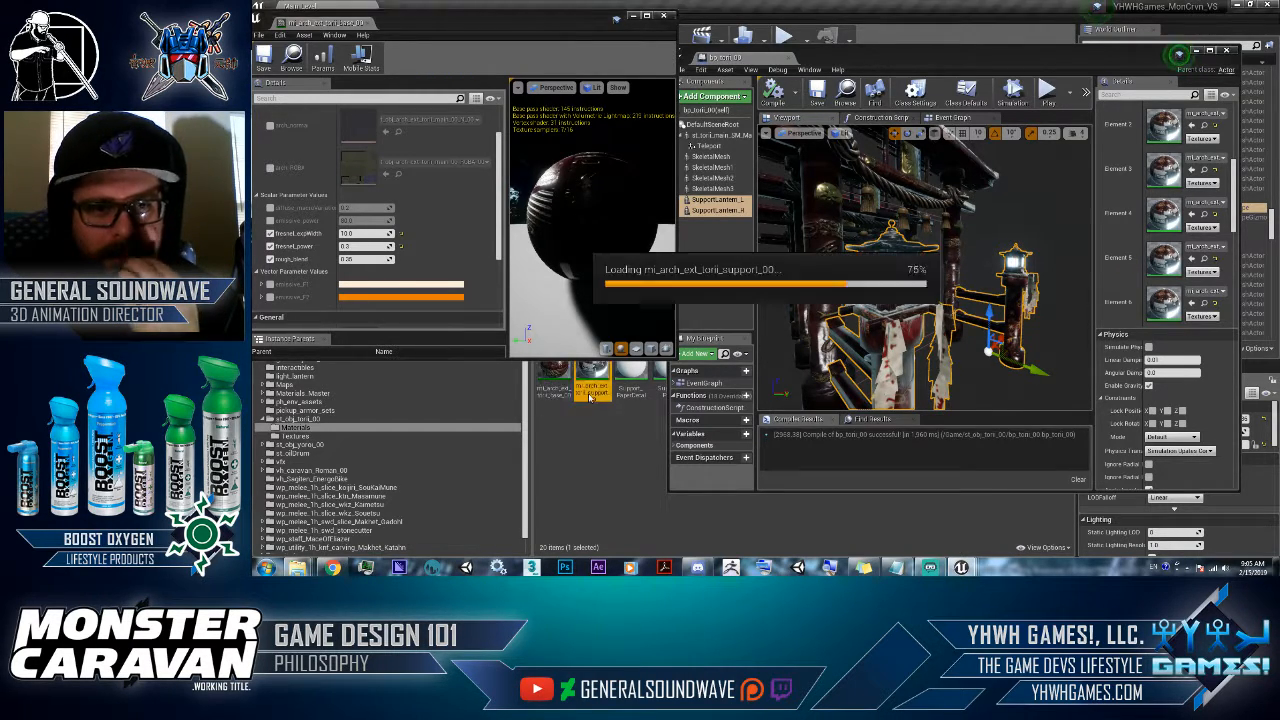
- Open mi_arch_ext_torii_support_00 and dock it in the same window as the torii base instance, beside the blueprint
{"action": "double_click", "coordinate": [577, 377]}
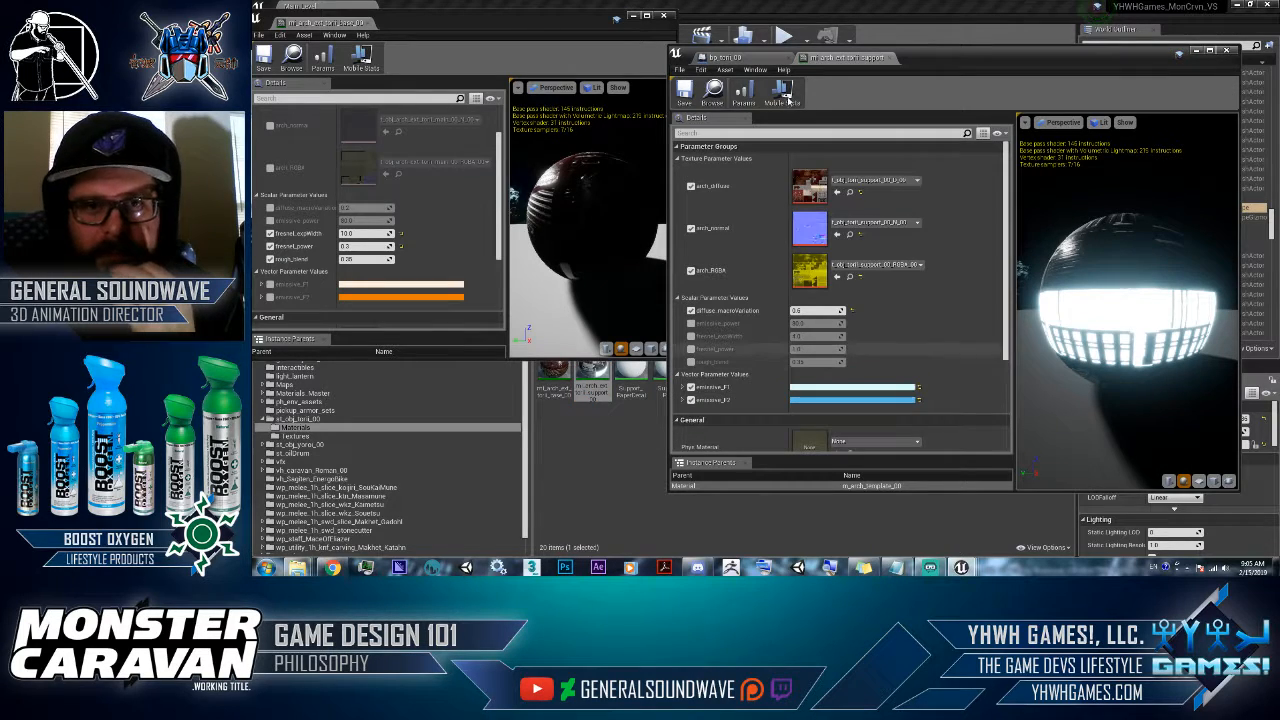
{"action": "left_click_drag", "start_coordinate": [833, 60], "coordinate": [459, 33]}
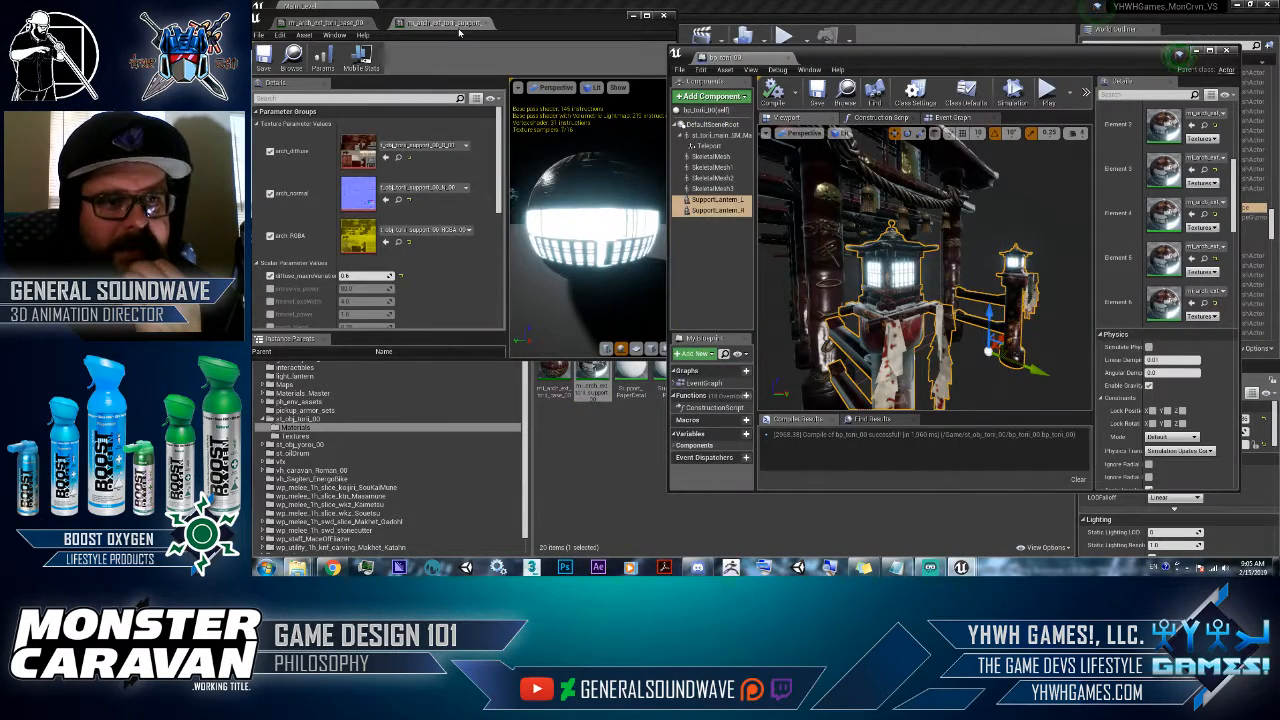
- Override the support instance's fresnel_expWidth with 10 and fresnel_power with 0.3, and save the instance
{"action": "scroll", "coordinate": [300, 250], "scroll_direction": "down", "scroll_amount": 2}
{"action": "left_click", "coordinate": [269, 267]}
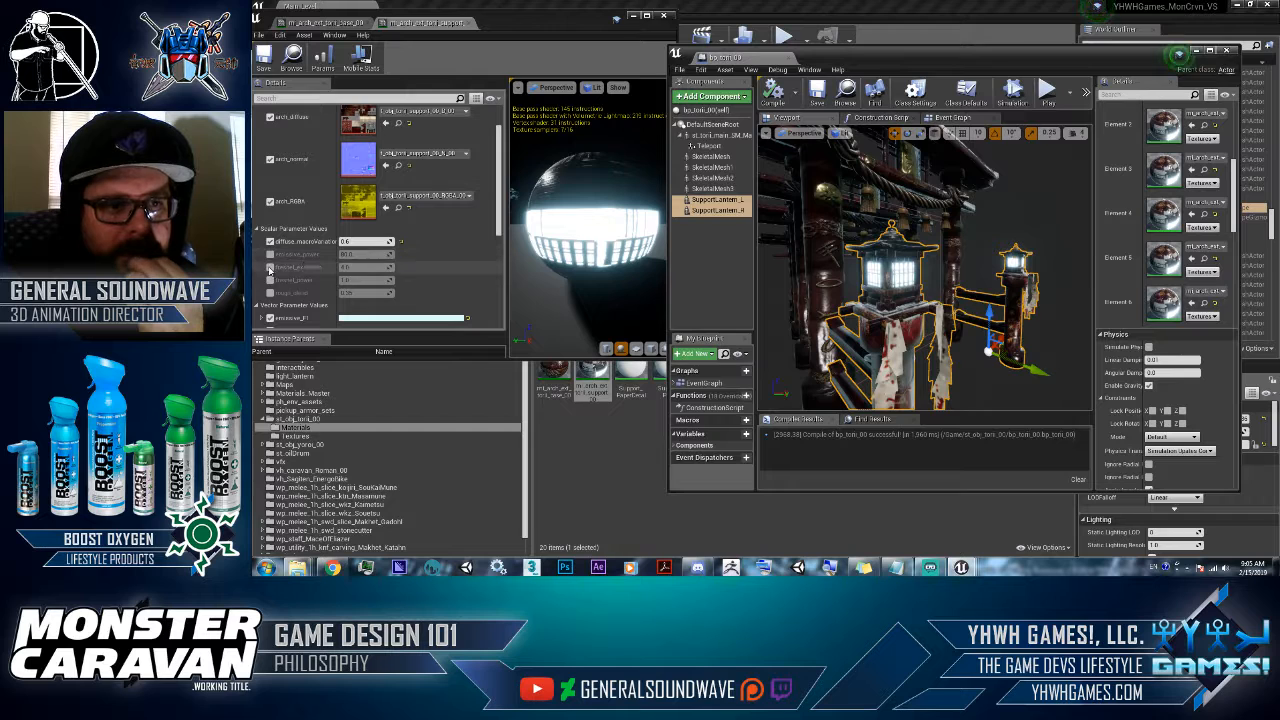
{"action": "left_click", "coordinate": [366, 267]}
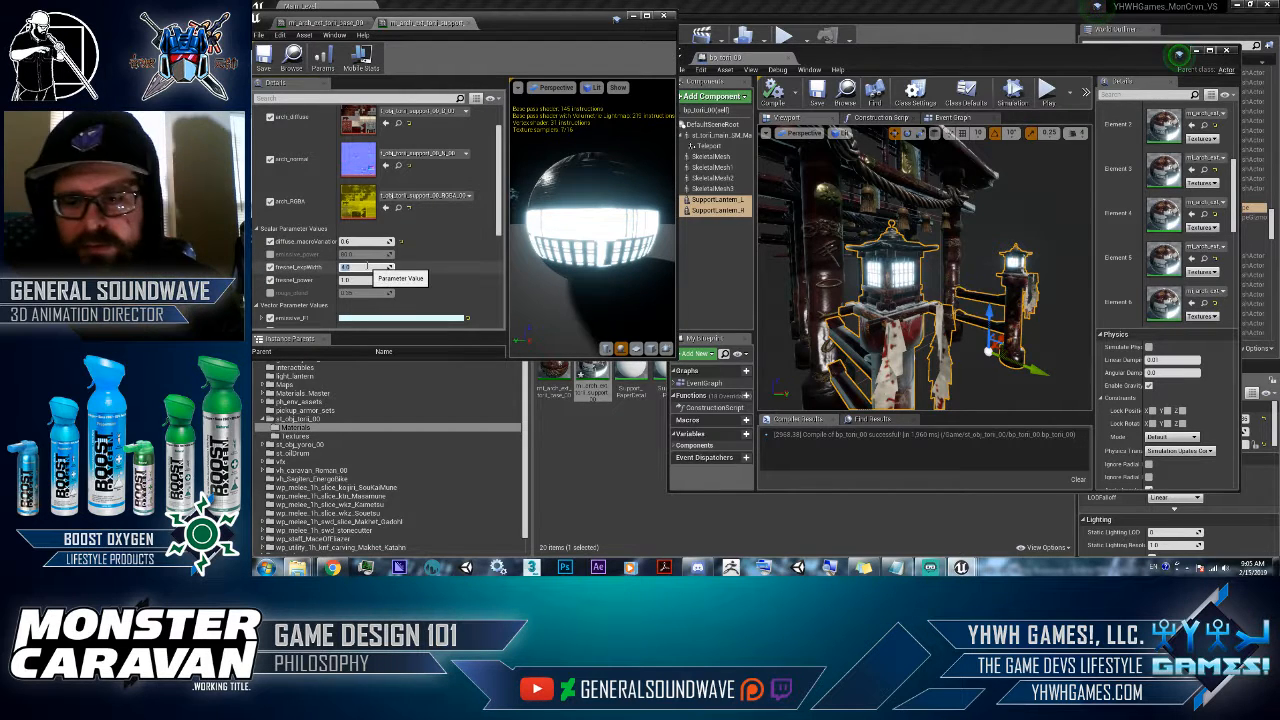
{"action": "type", "text": "10"}
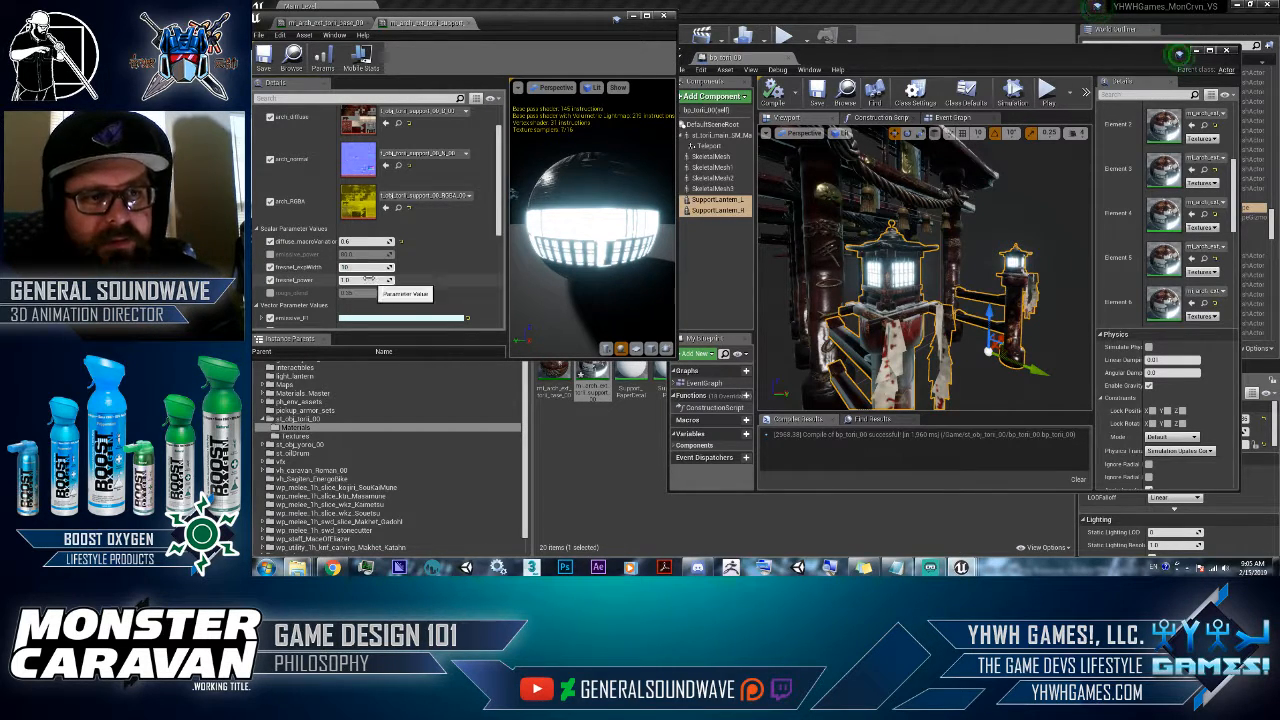
{"action": "left_click", "coordinate": [368, 279]}
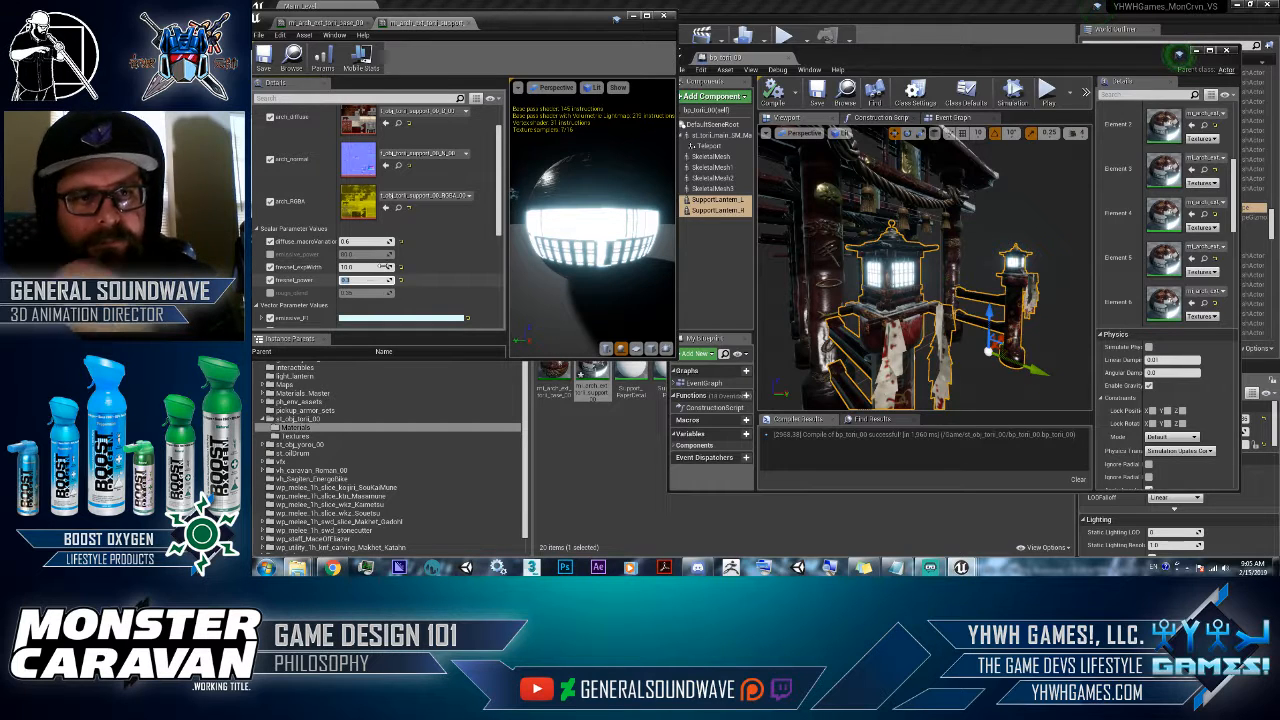
{"action": "left_click", "coordinate": [263, 60]}
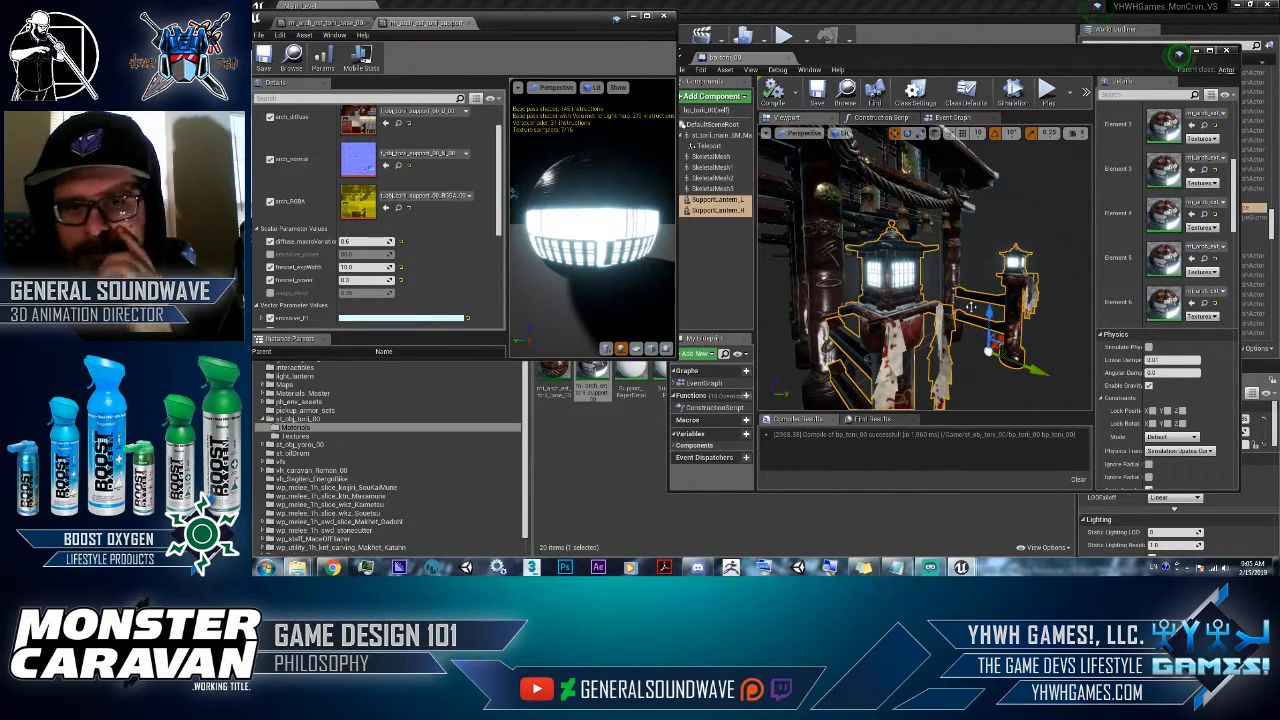
- Look over the gate once more in the blueprint viewport, and close the blueprint and material instance windows
{"action": "right_click_drag", "start_coordinate": [971, 307], "coordinate": [878, 266]}
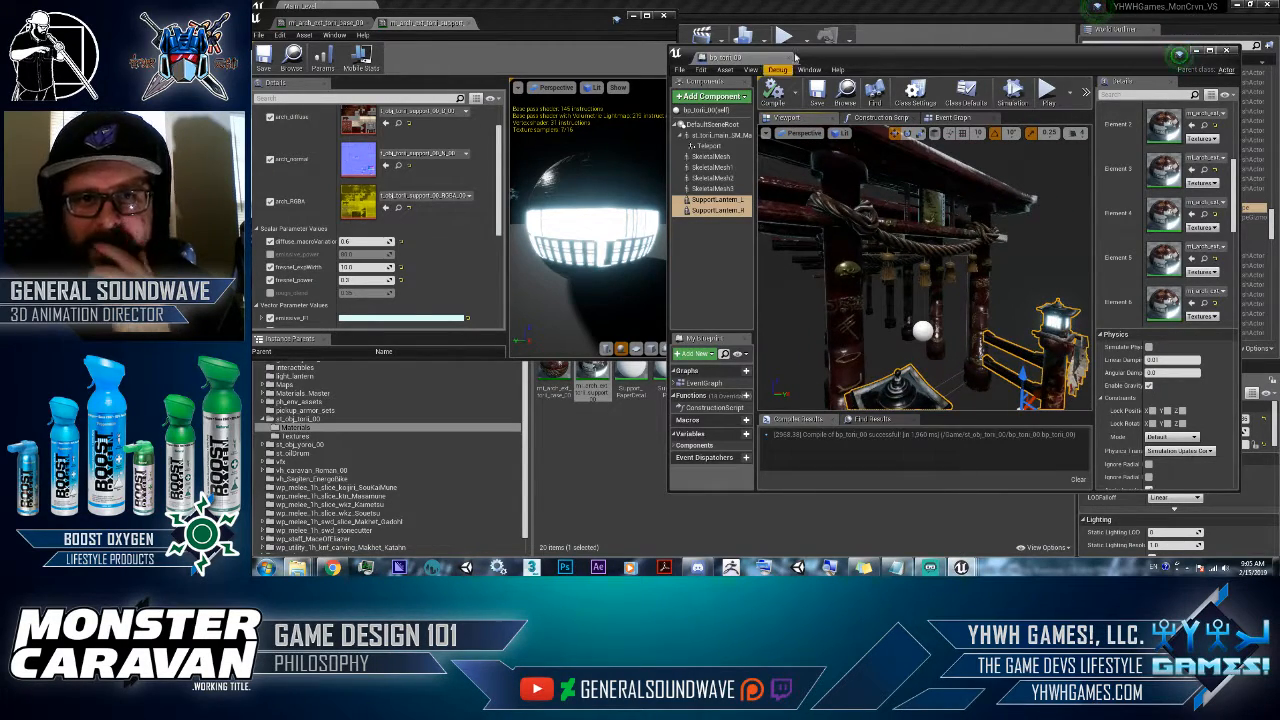
{"action": "left_click", "coordinate": [790, 57]}
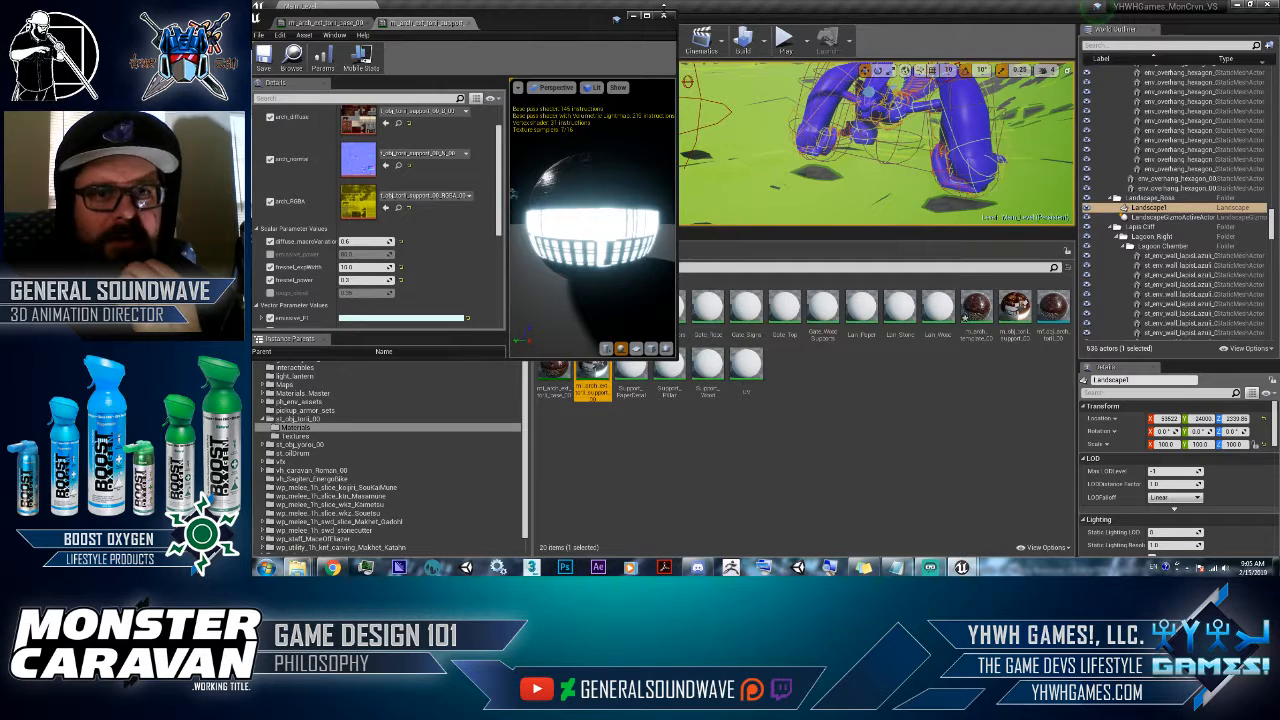
{"action": "left_click", "coordinate": [664, 15]}
- Save the m_arch_template_00 parent material in the torii Materials folder
{"action": "left_click", "coordinate": [980, 304]}
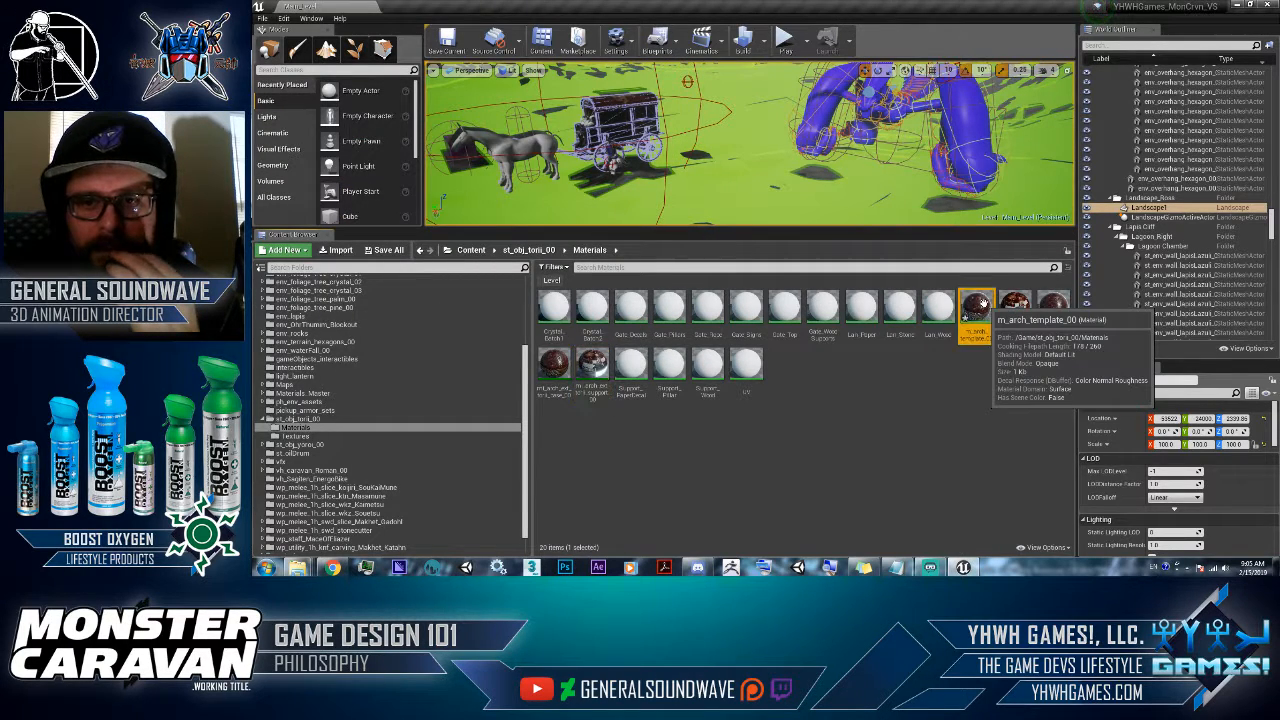
{"action": "right_click", "coordinate": [984, 304]}
{"action": "left_click", "coordinate": [1022, 378]}
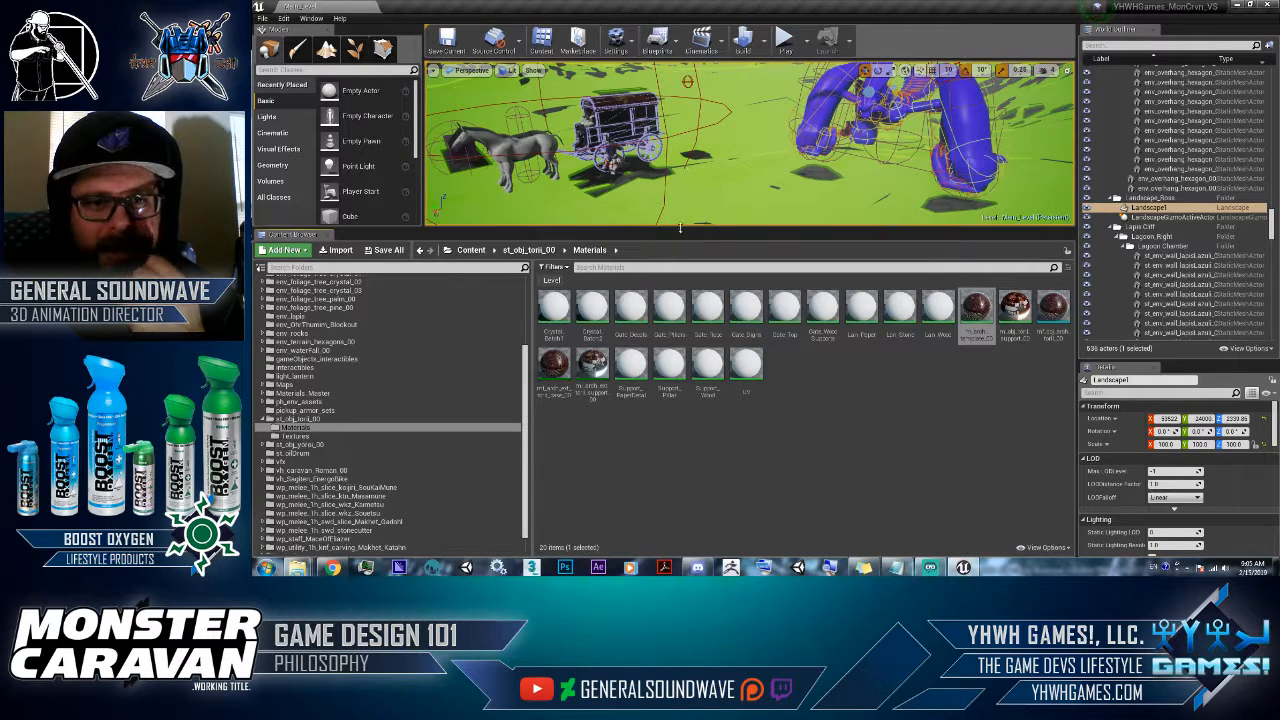
- Browse to the Maps folder and open the vs_BethOhwrThumim level
{"action": "left_click", "coordinate": [281, 377]}
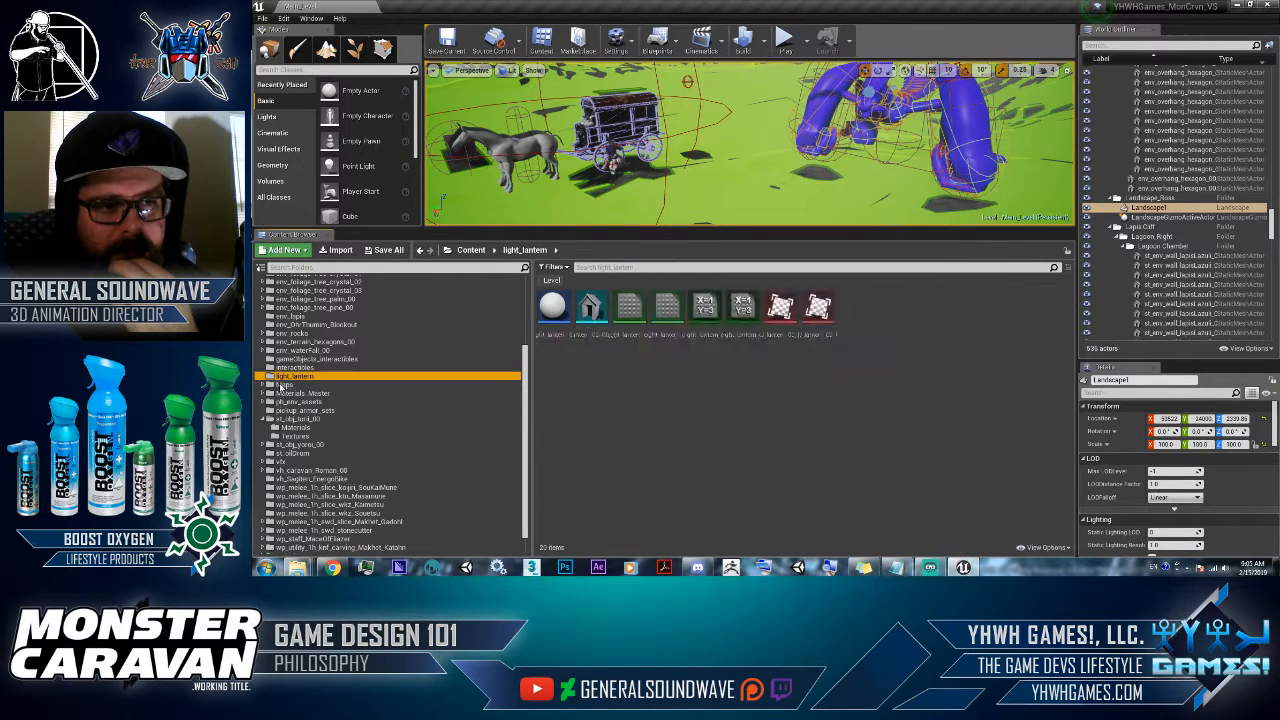
{"action": "left_click", "coordinate": [280, 385]}
{"action": "double_click", "coordinate": [780, 312]}
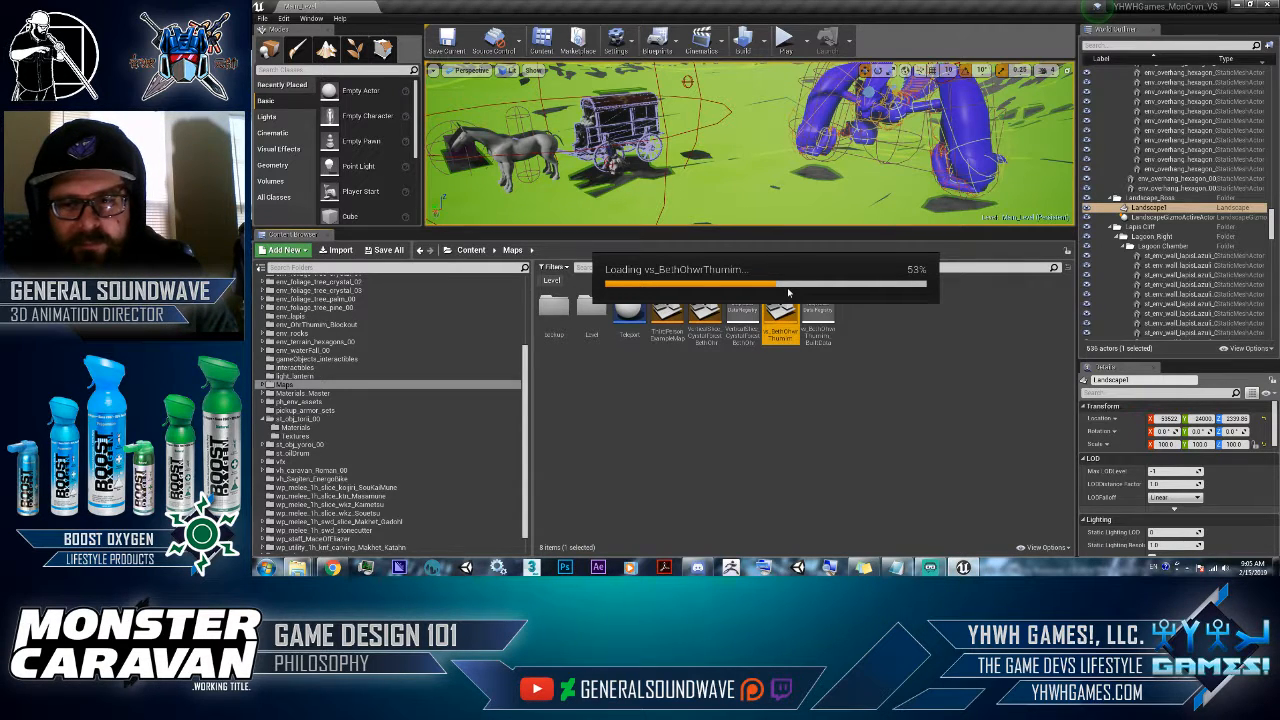
- Switch to Discord and message the contact "hey im wrapping up my podcast" and "we working on the car today?"
{"action": "left_click", "coordinate": [699, 567]}
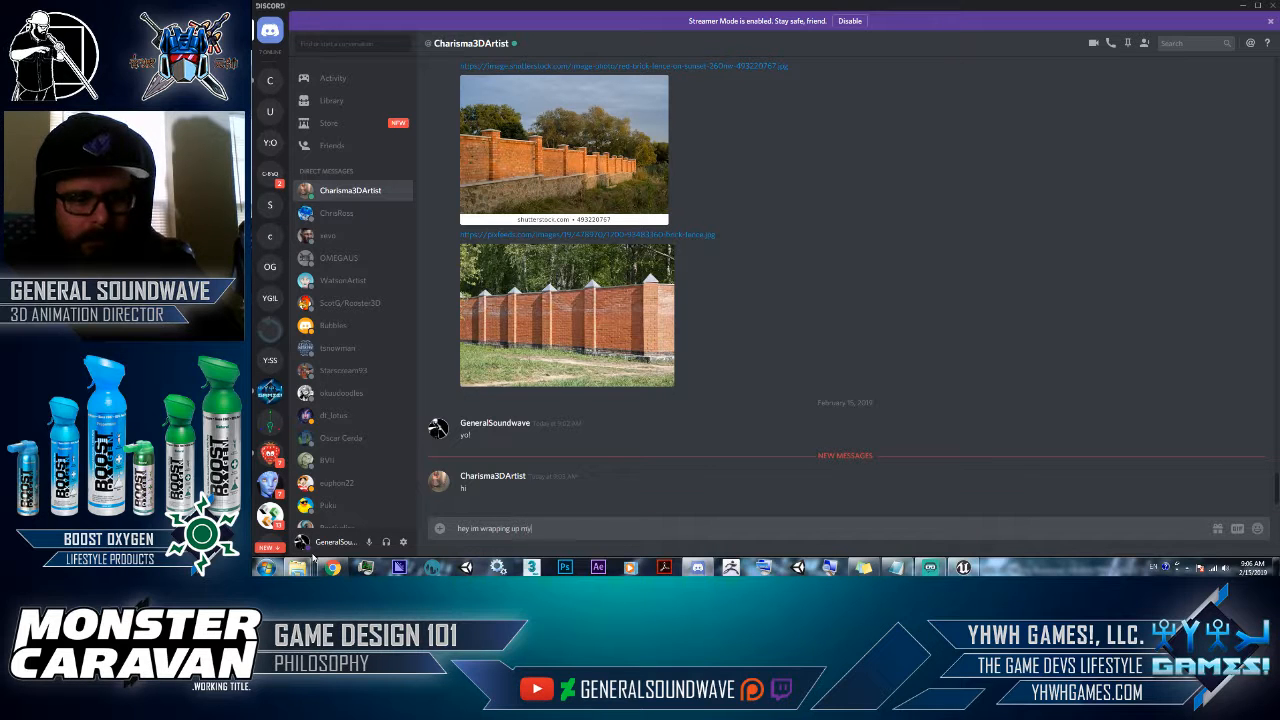
{"action": "type", "text": "t"}
{"action": "key", "text": "Return"}
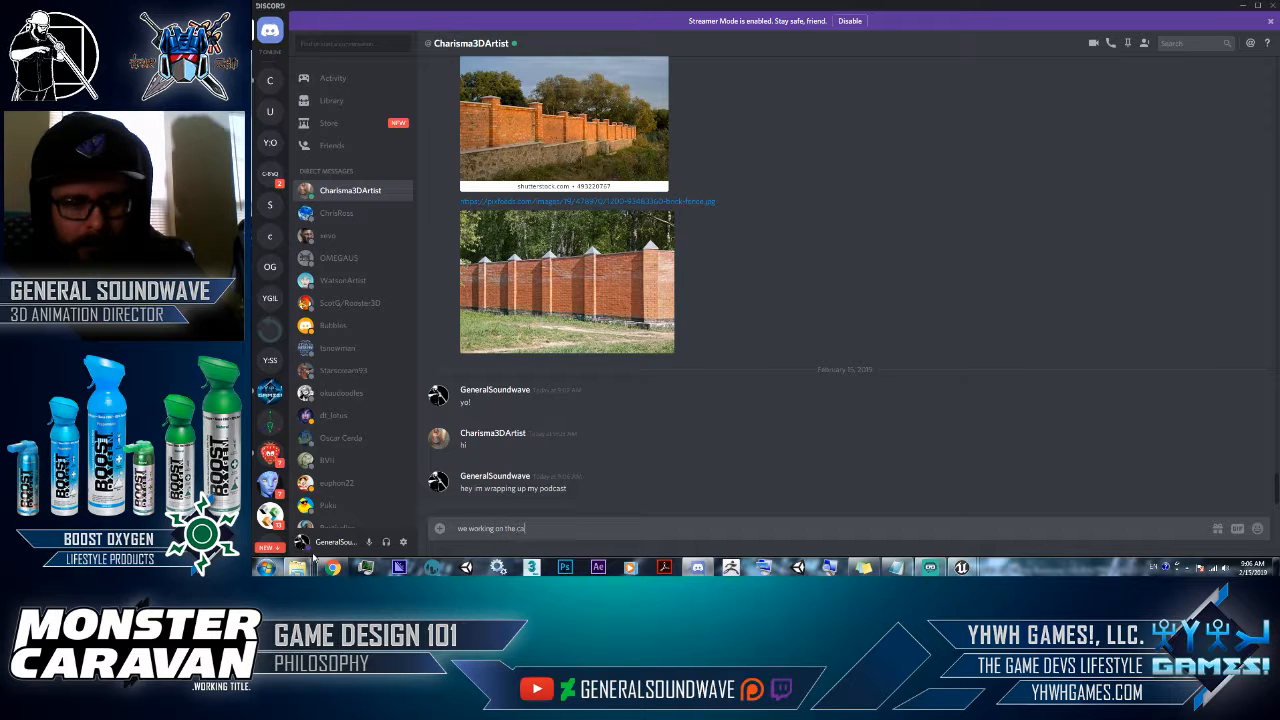
- Switch back to Unreal Editor, answer the Save Content prompt so the level loads, and enlarge the level viewport
{"action": "key", "text": "alt+Tab"}
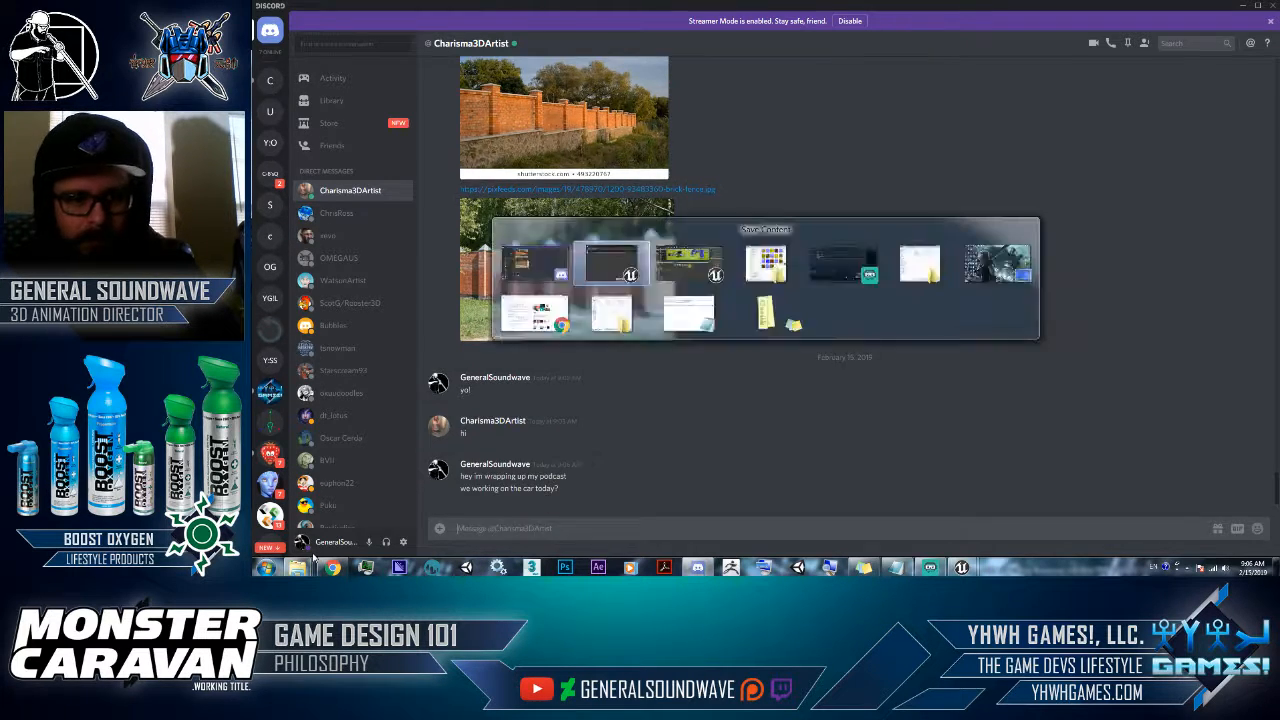
{"action": "left_click", "coordinate": [815, 382]}
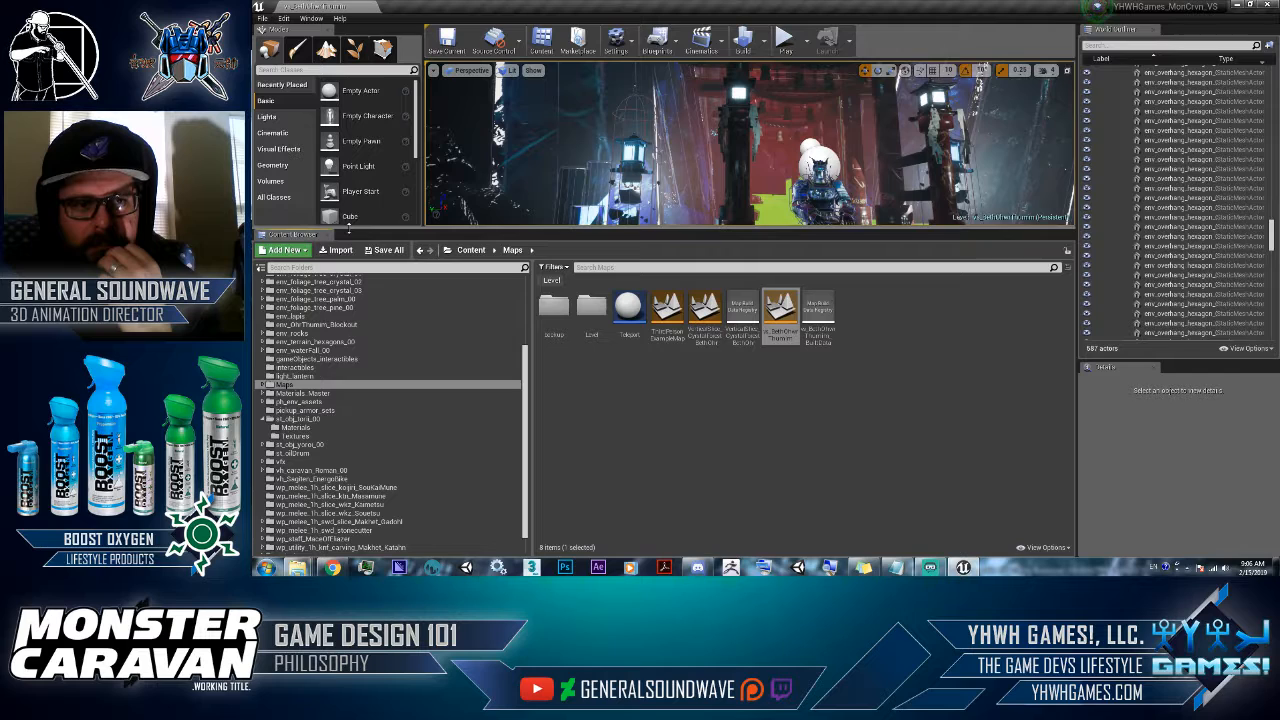
{"action": "left_click_drag", "start_coordinate": [348, 229], "coordinate": [363, 448]}
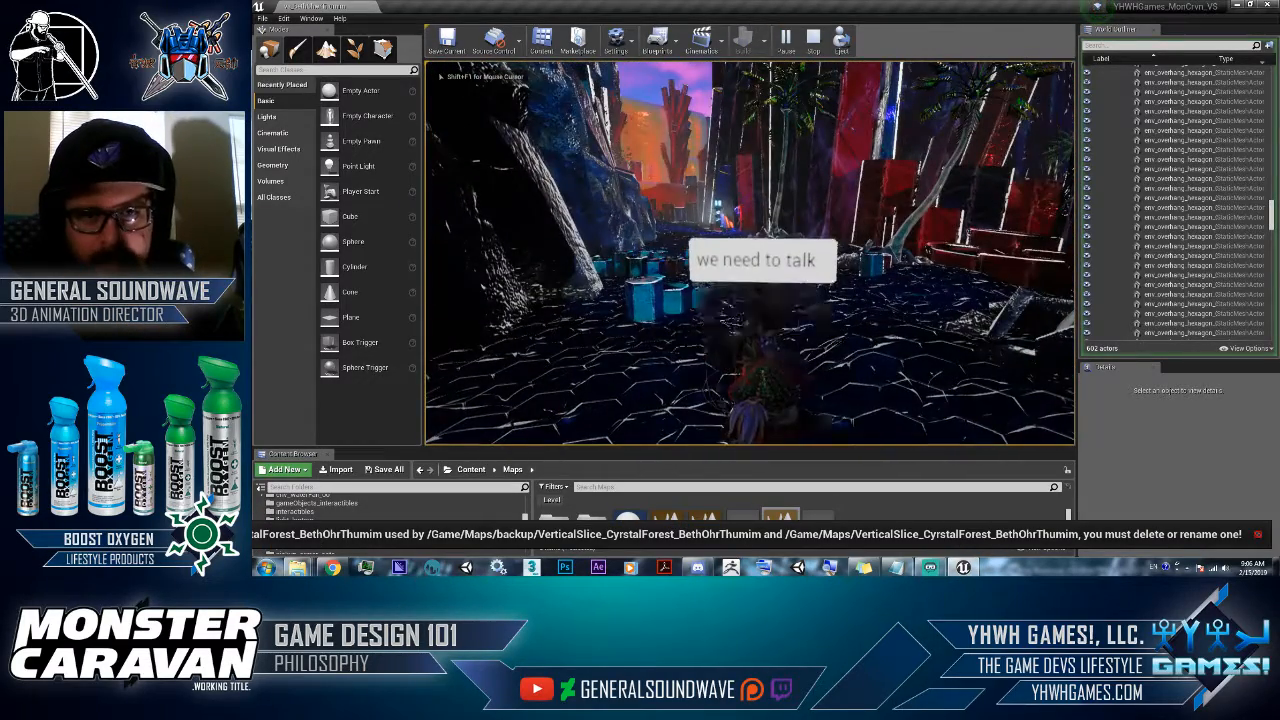
- Play the level and run the character along the lantern path to check the torii gate in game, and end the session
{"action": "key", "text": "w"}
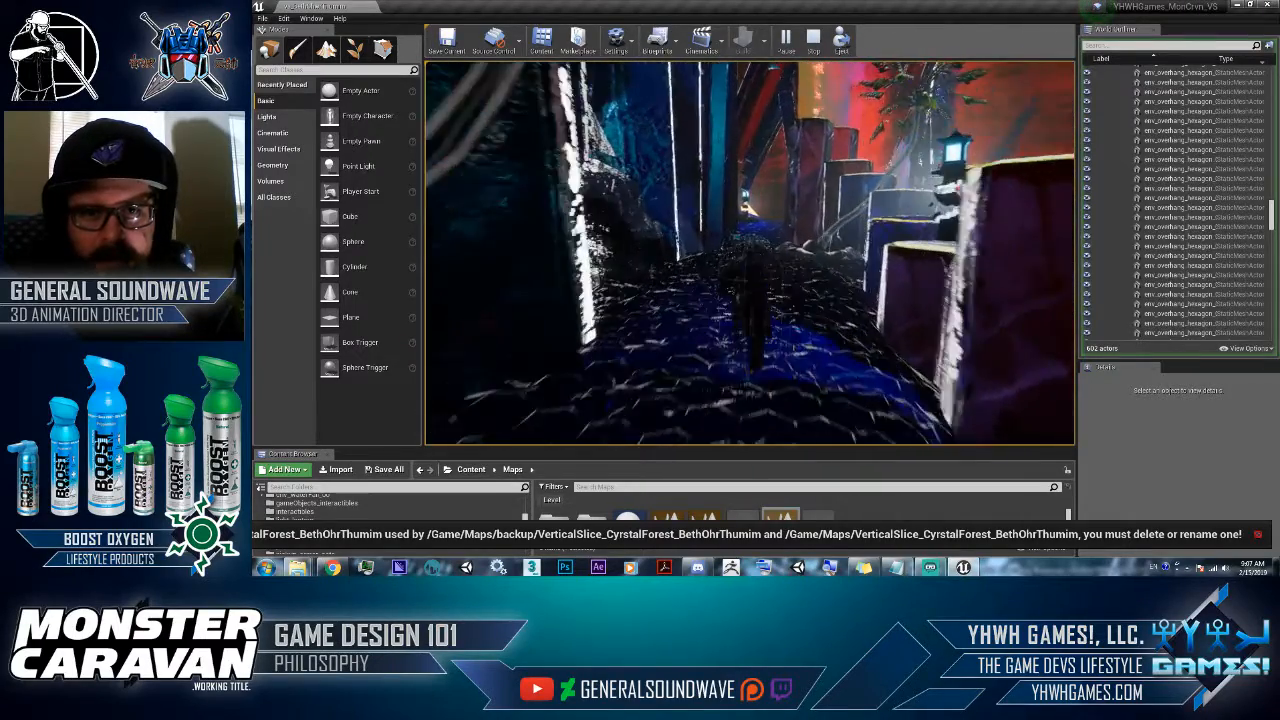
{"action": "key", "text": "w"}
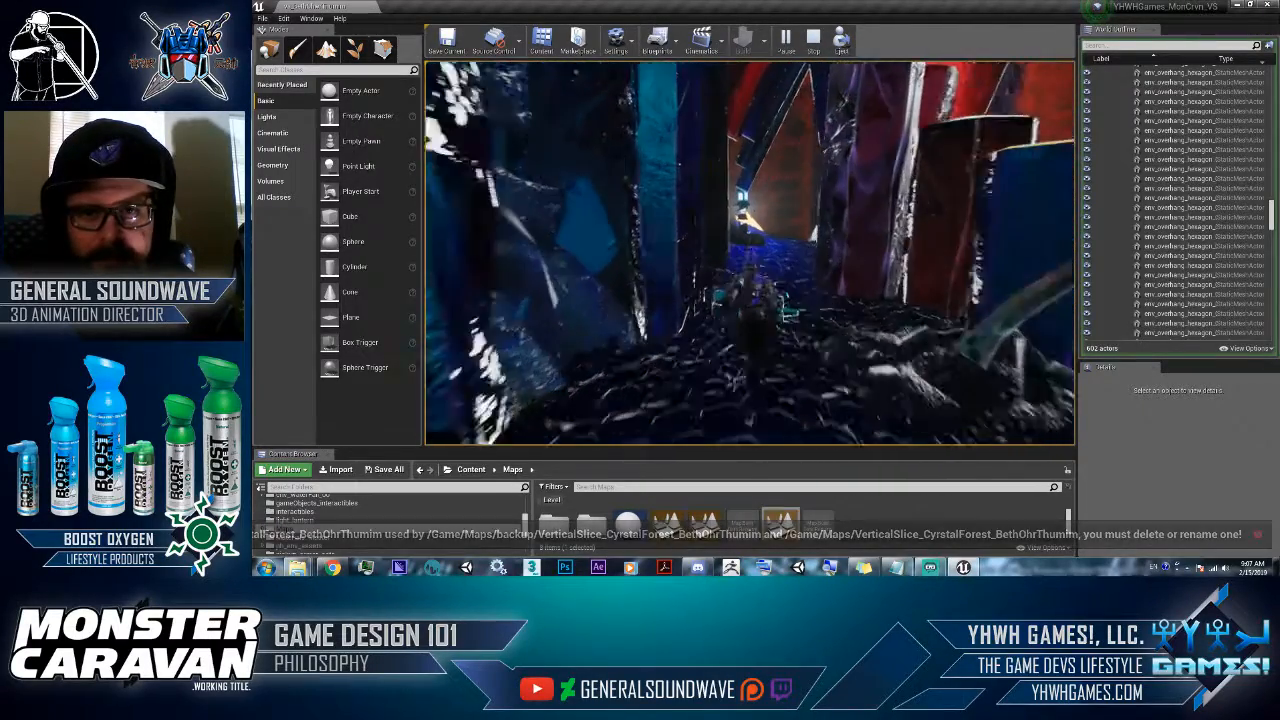
{"action": "key", "text": "w"}
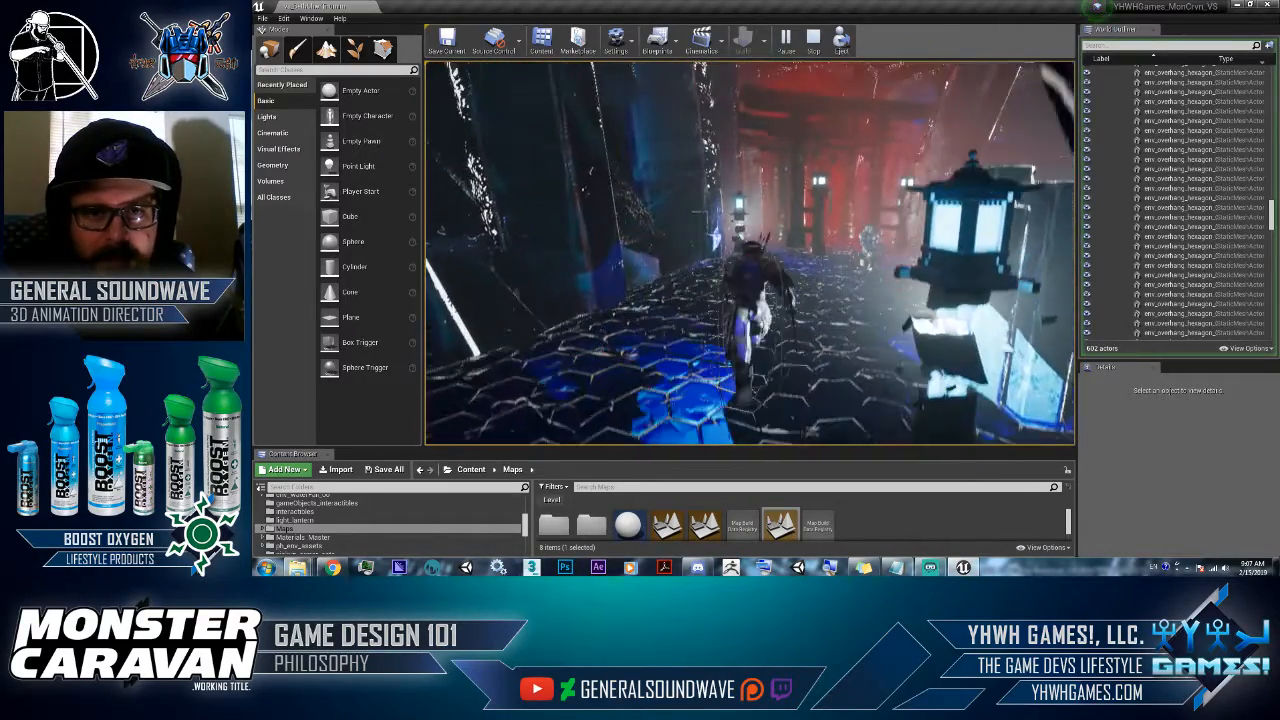
{"action": "key", "text": "w"}
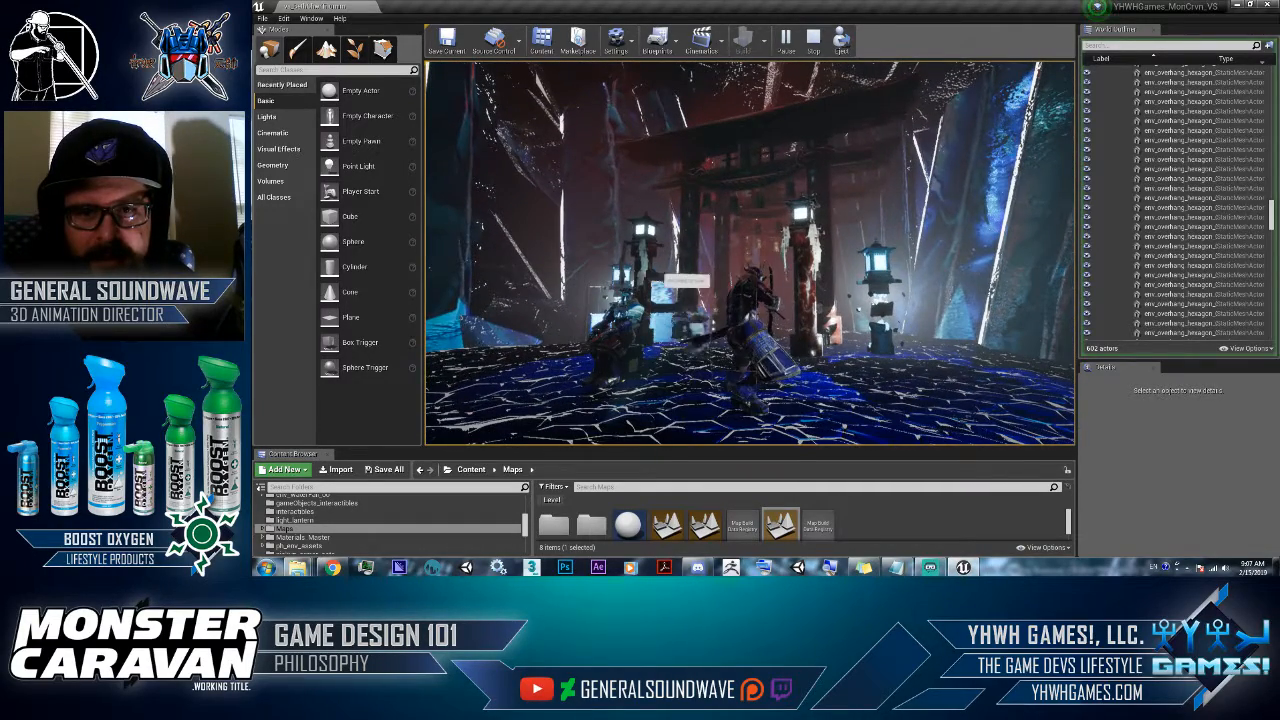
{"action": "key", "text": "w"}
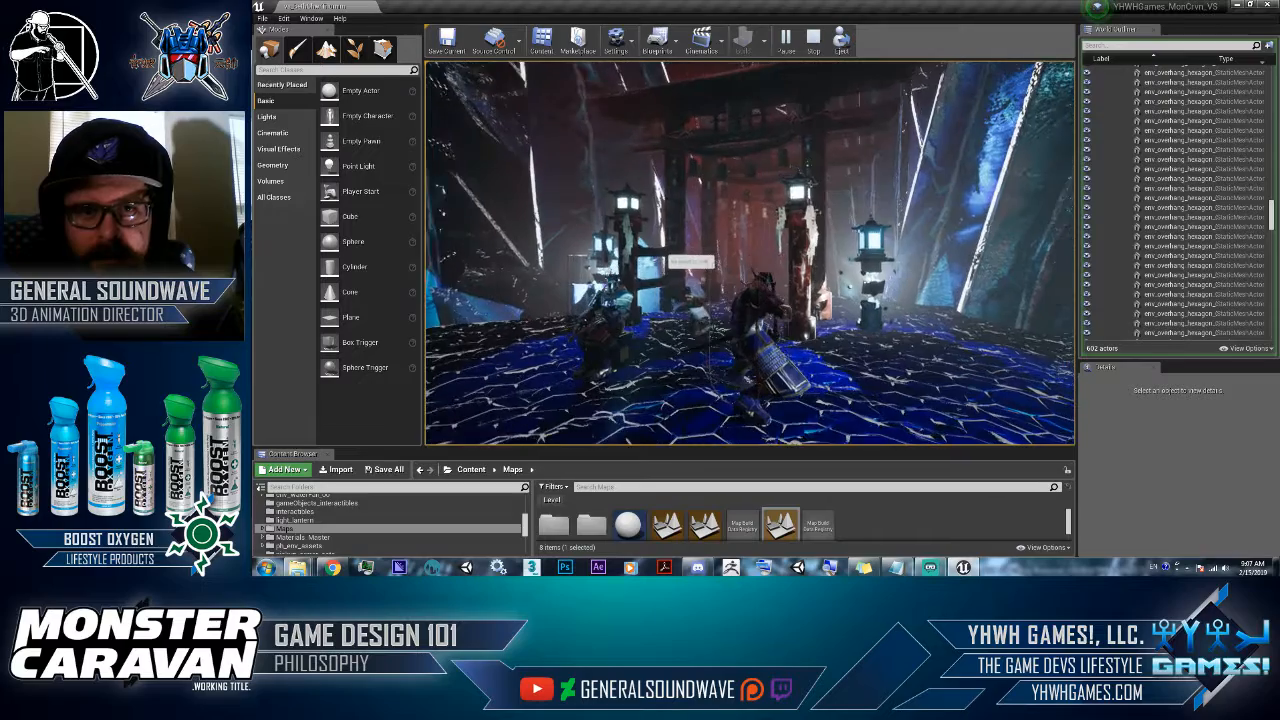
{"action": "key", "text": "w"}
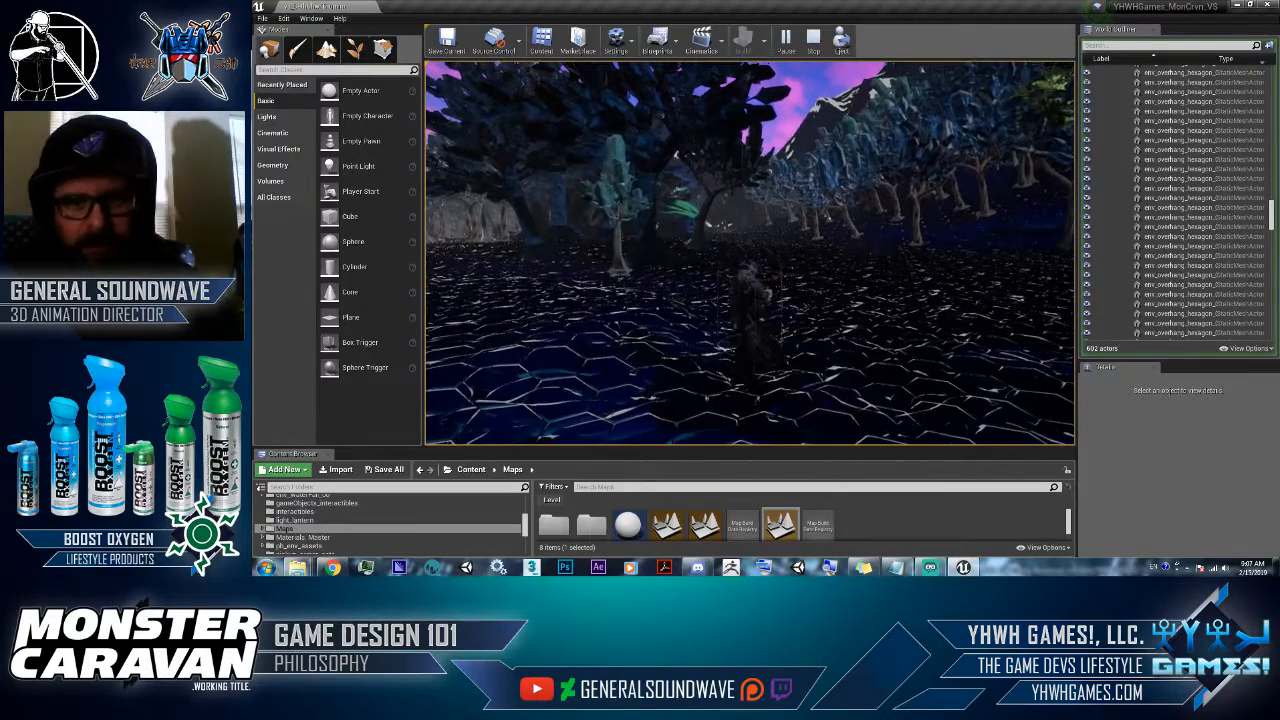
{"action": "key", "text": "Escape"}
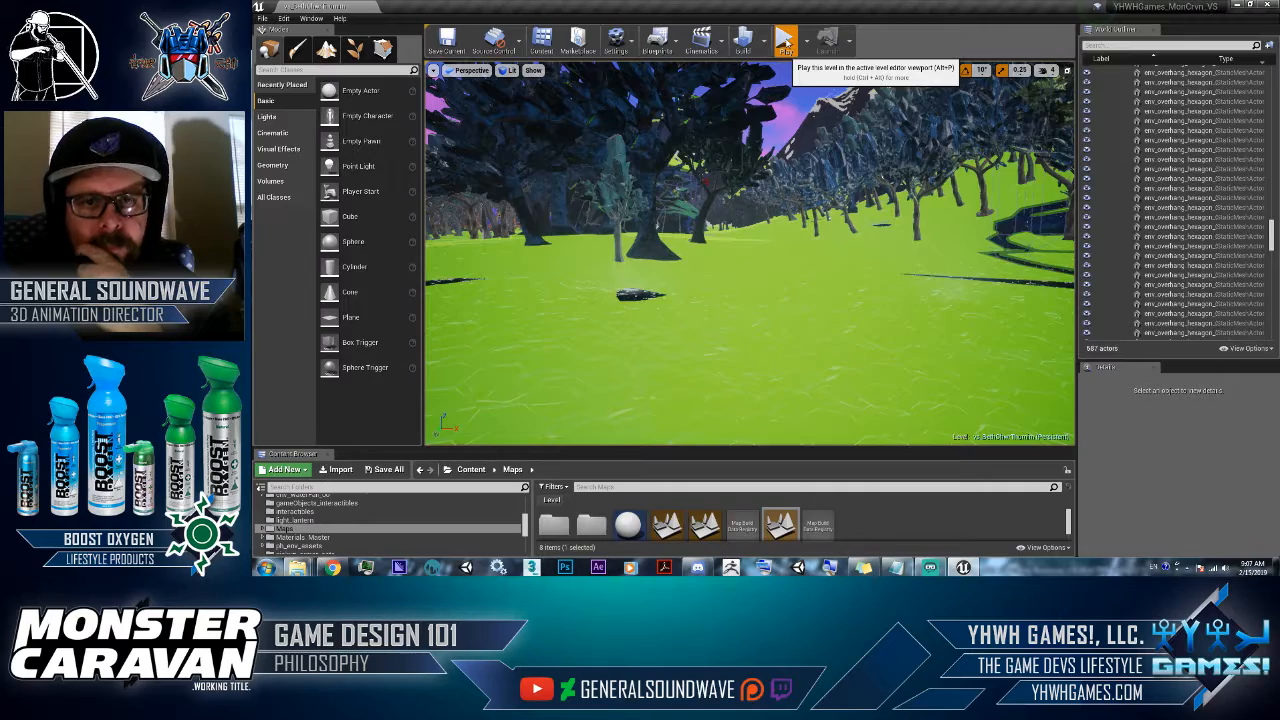
- Restart the level in the viewport for a short look at the starting area, release the mouse cursor, and stop playing
{"action": "left_click", "coordinate": [786, 42]}
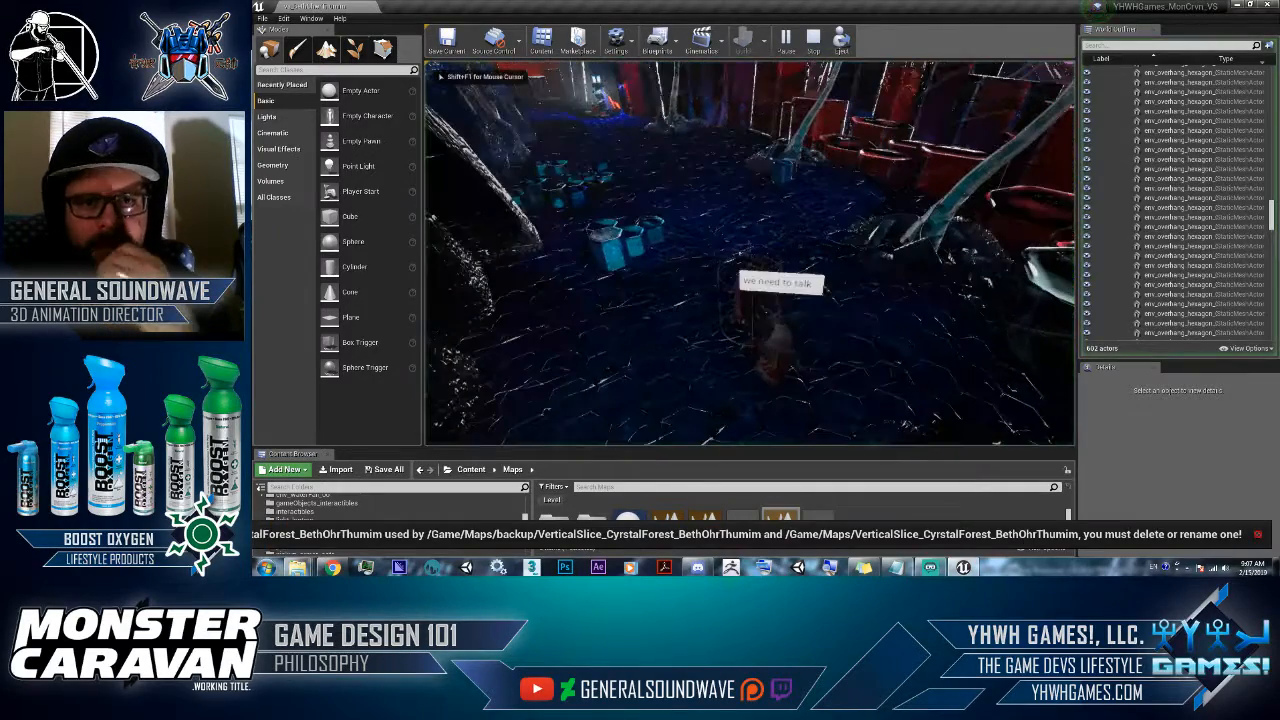
{"action": "key", "text": "shift+F1"}
{"action": "key", "text": "Escape"}
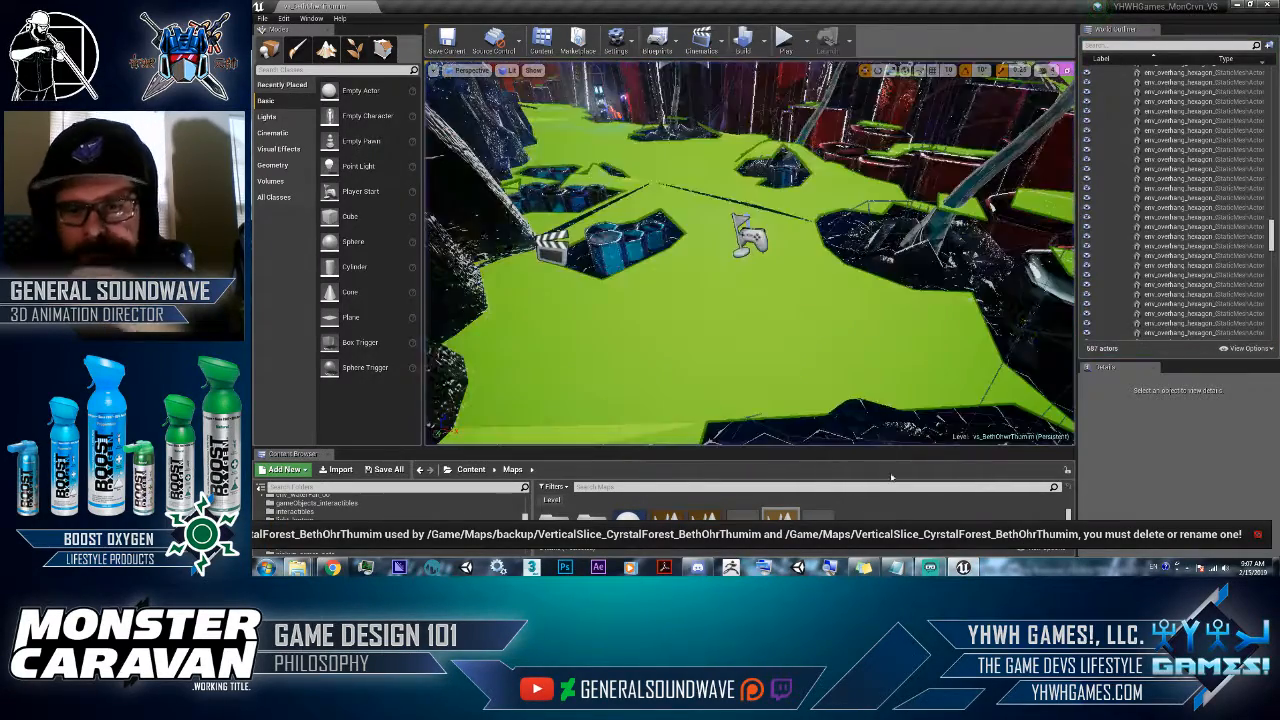